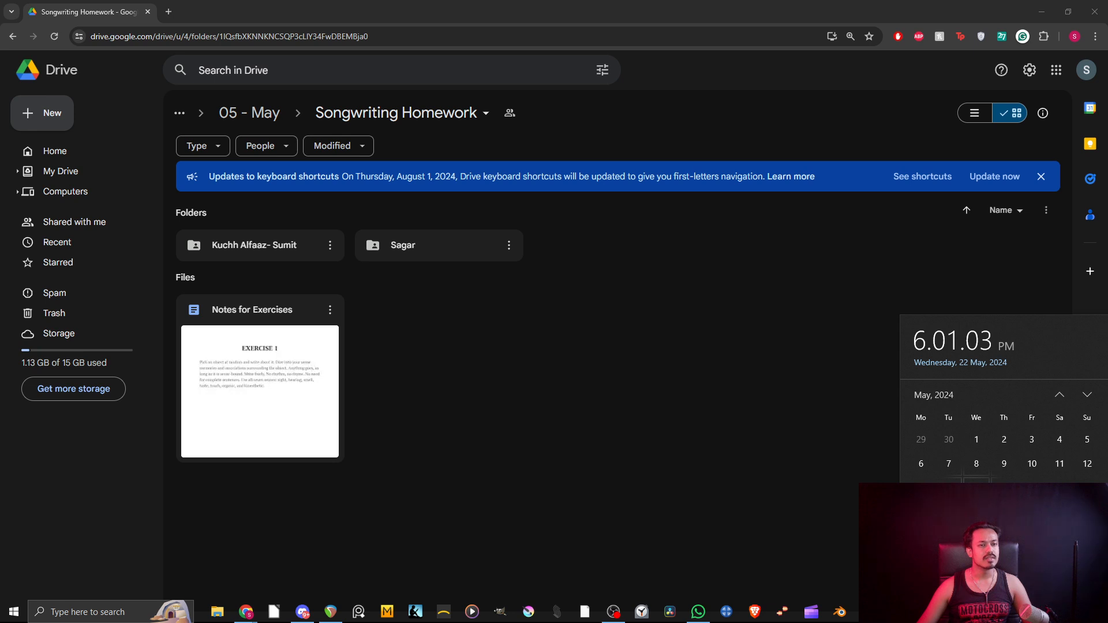
Dismiss the clock popup and open Notes for Exercises from the Songwriting Homework folder.
{"action": "left_click", "coordinate": [587, 430]}
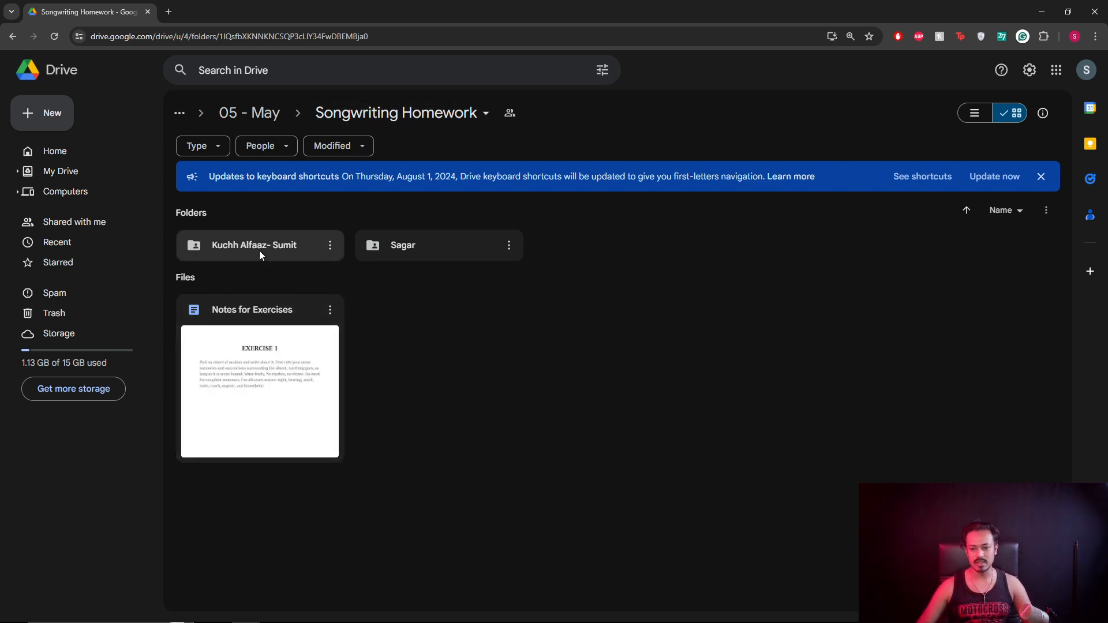
{"action": "double_click", "coordinate": [269, 392]}
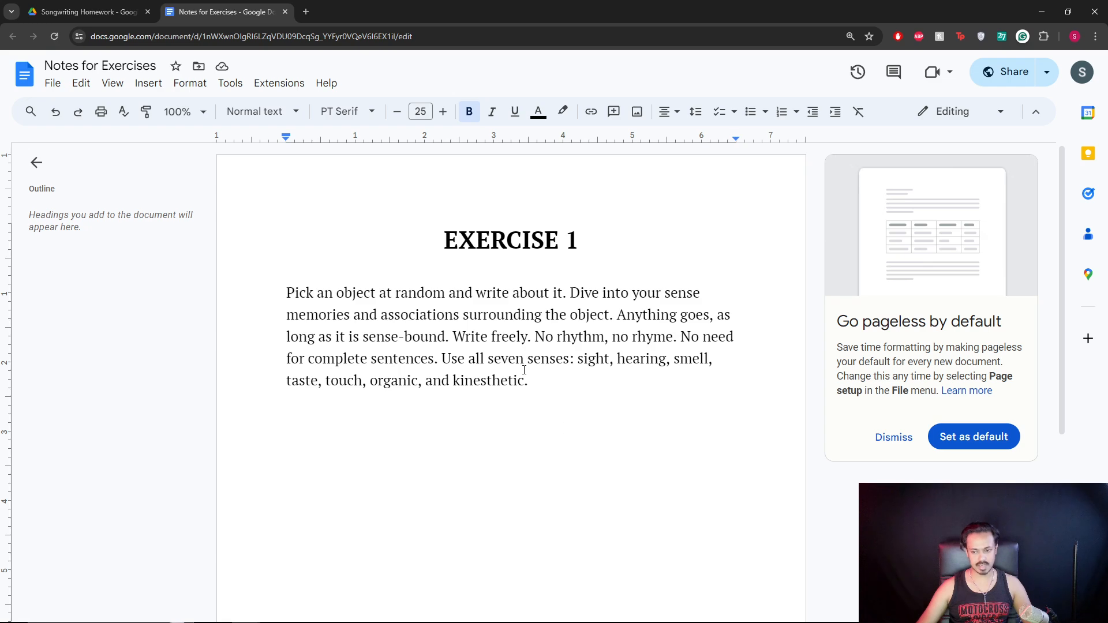
Put the caret at the end of the Exercise 1 sense-writing prompt and zoom the browser in.
{"action": "left_click", "coordinate": [553, 375]}
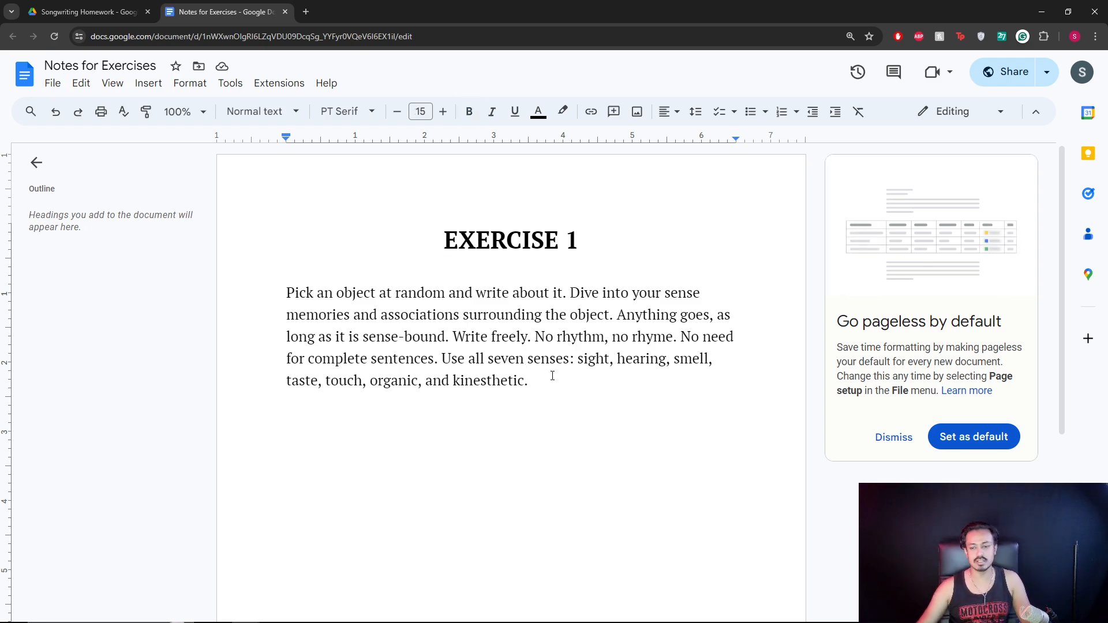
{"action": "scroll", "coordinate": [472, 314], "scroll_direction": "down", "scroll_amount": 6}
{"action": "scroll", "coordinate": [472, 314], "scroll_direction": "up", "scroll_amount": 6}
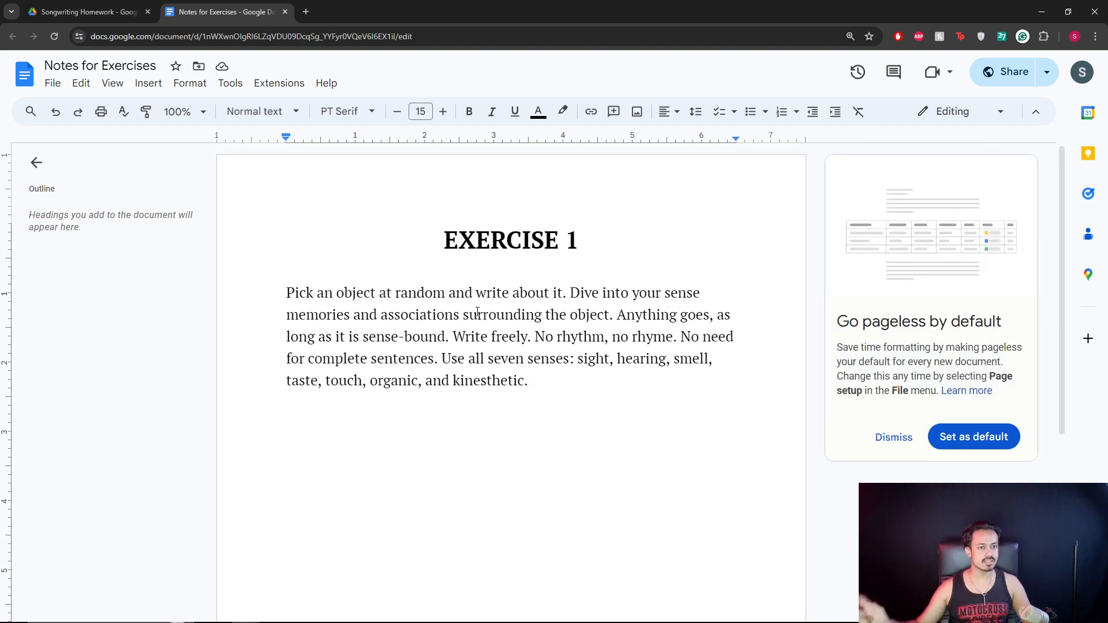
{"action": "key", "text": "ctrl+plus"}
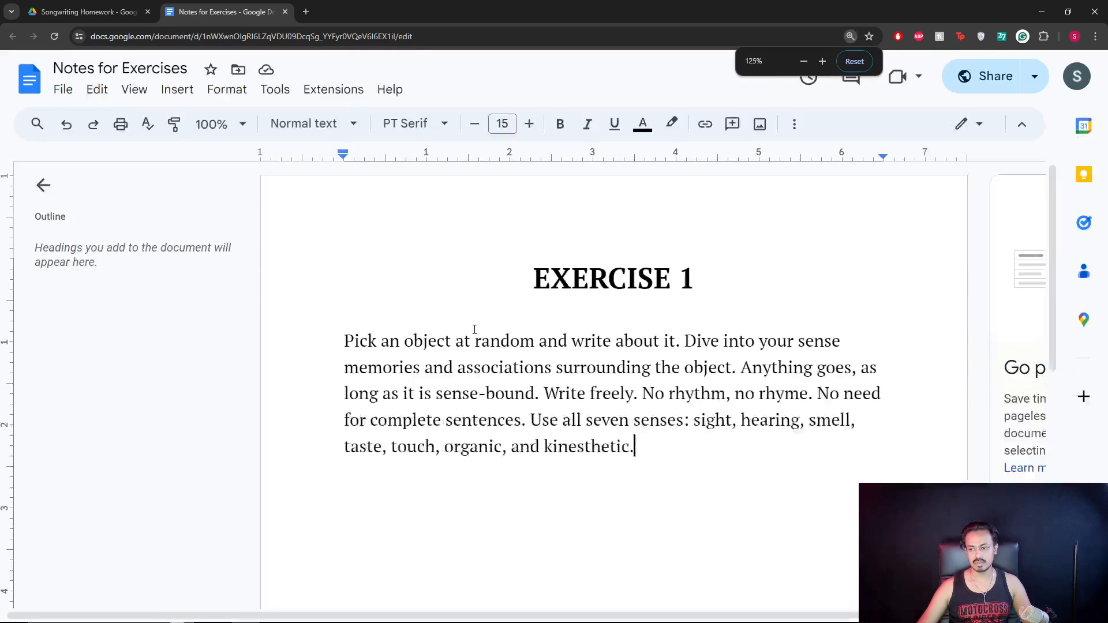
{"action": "key", "text": "ctrl+minus"}
{"action": "key", "text": "ctrl+plus"}
{"action": "scroll", "coordinate": [519, 311], "scroll_direction": "down", "scroll_amount": 3}
{"action": "scroll", "coordinate": [536, 271], "scroll_direction": "up", "scroll_amount": 1}
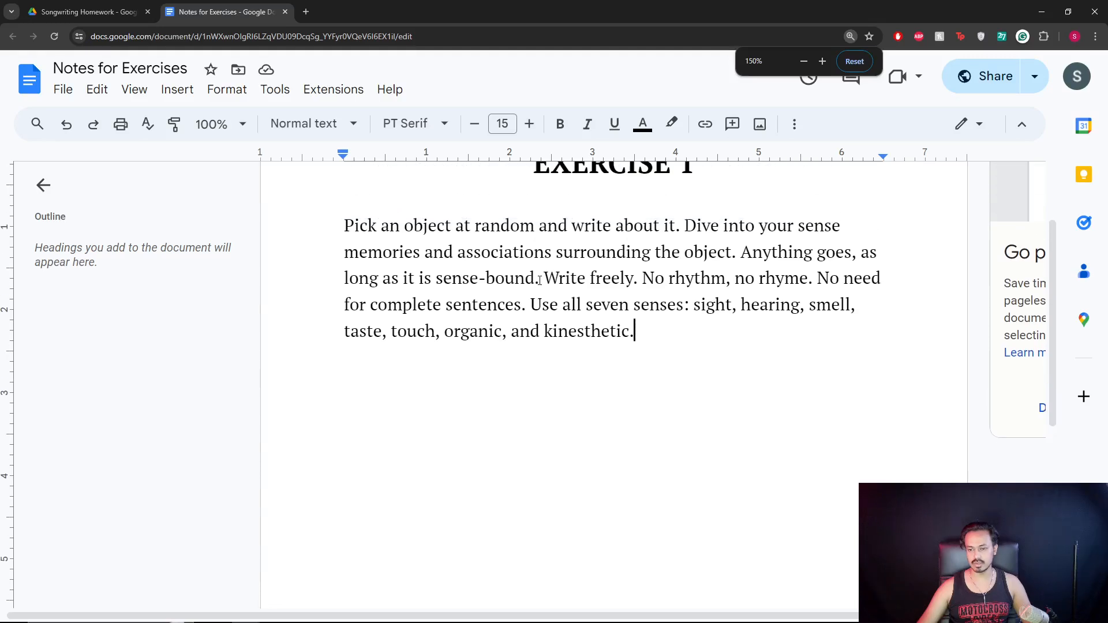
{"action": "scroll", "coordinate": [407, 250], "scroll_direction": "up", "scroll_amount": 1}
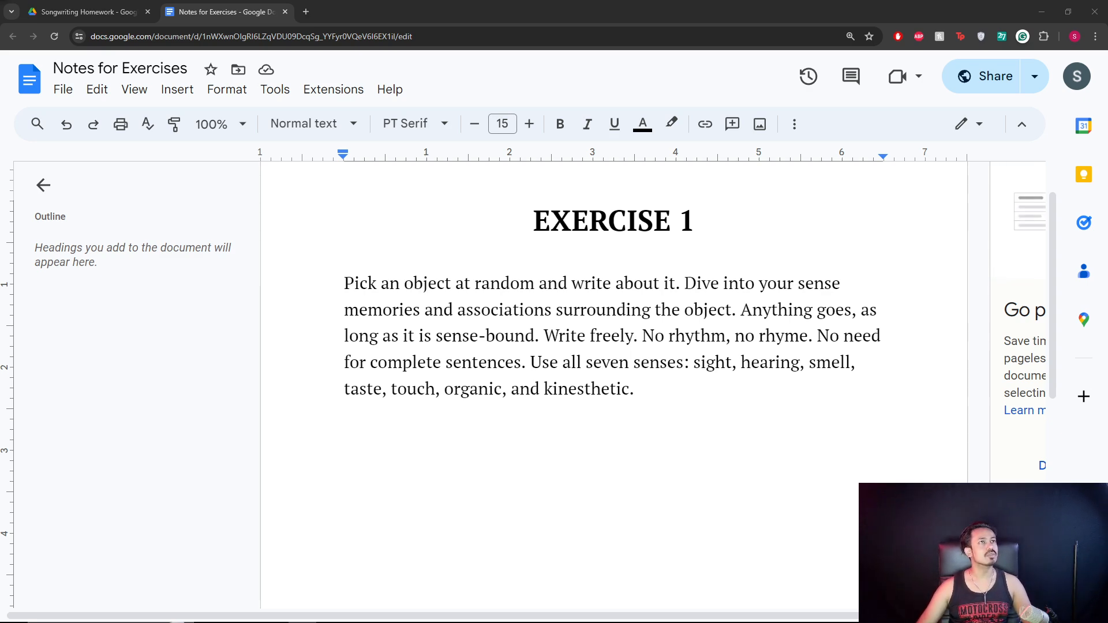
{"action": "left_click", "coordinate": [644, 389]}
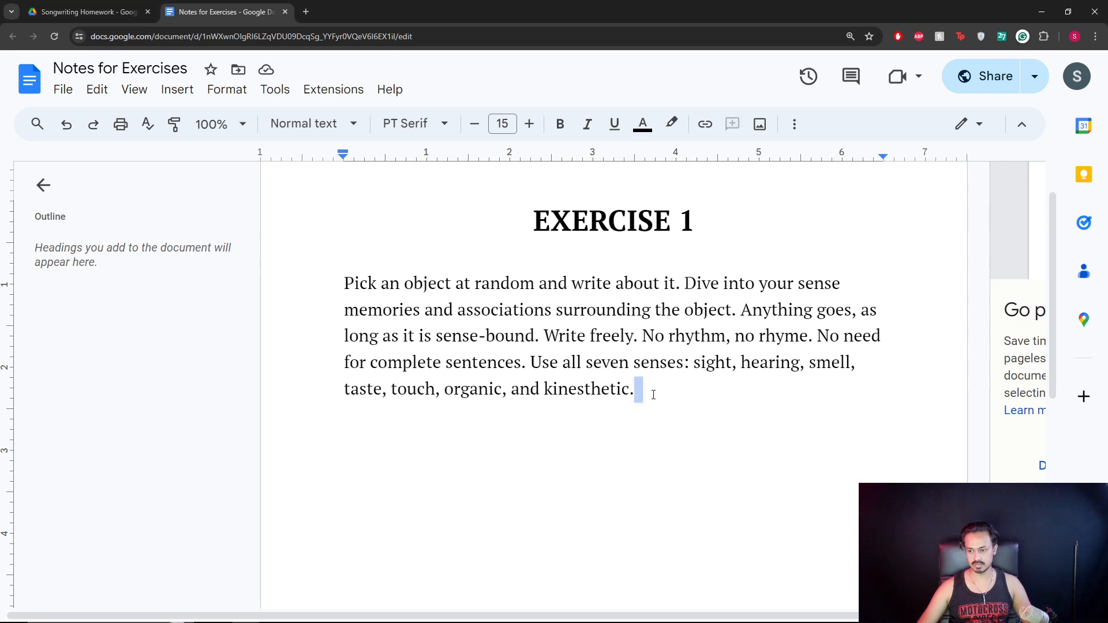
{"action": "left_click_drag", "start_coordinate": [529, 230], "coordinate": [710, 213]}
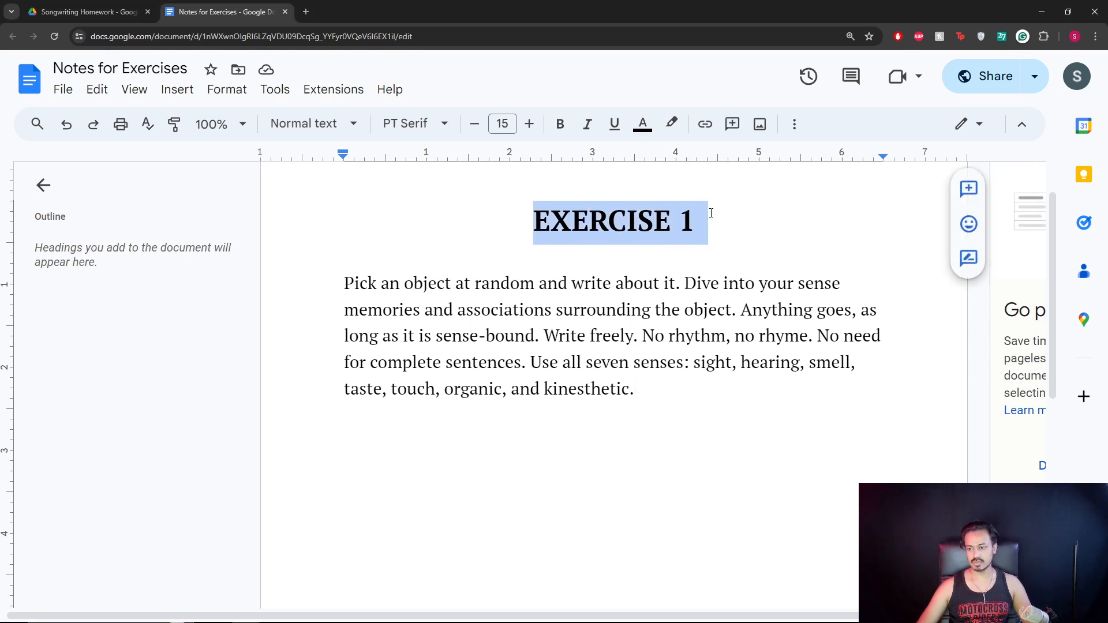
{"action": "left_click", "coordinate": [695, 401]}
{"action": "left_click_drag", "start_coordinate": [312, 280], "coordinate": [672, 284]}
{"action": "left_click", "coordinate": [678, 284]}
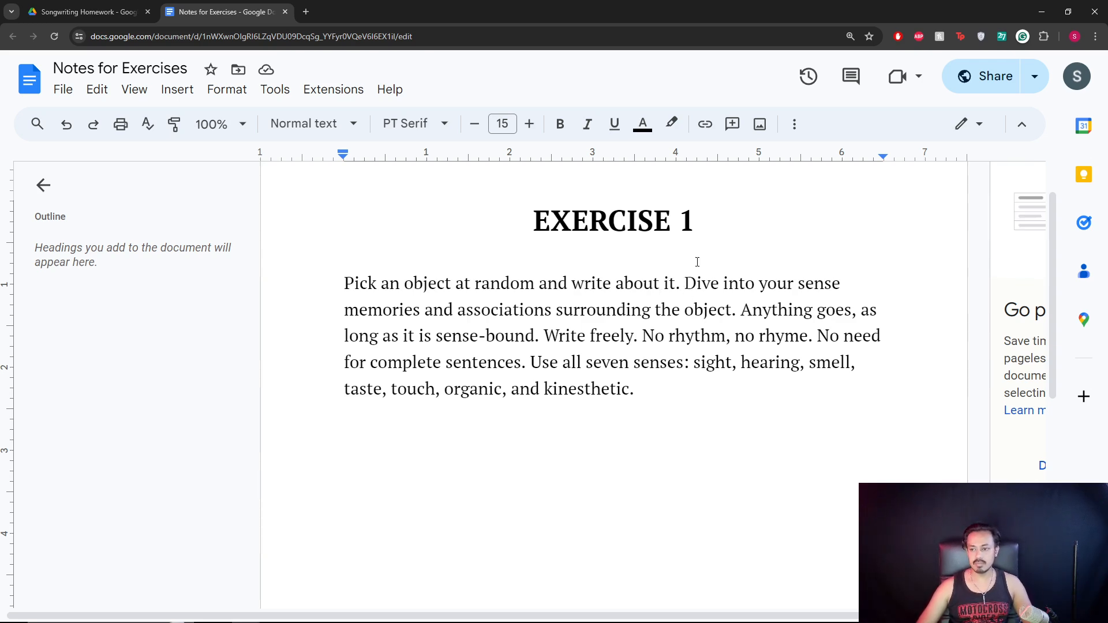
{"action": "left_click_drag", "start_coordinate": [684, 287], "coordinate": [841, 284]}
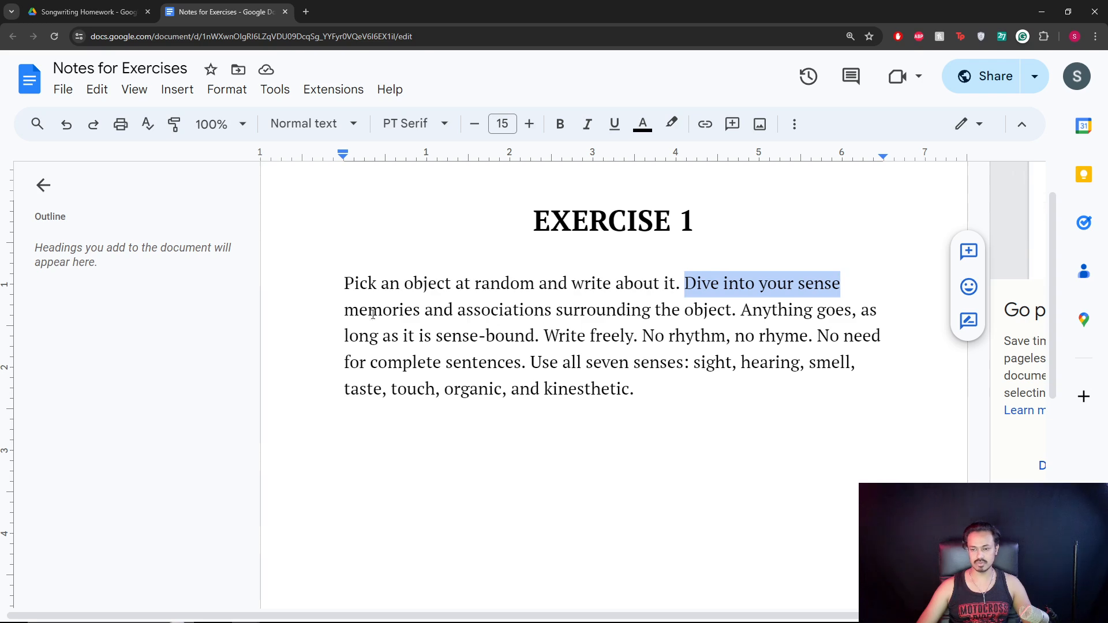
{"action": "left_click_drag", "start_coordinate": [344, 310], "coordinate": [736, 310]}
{"action": "left_click", "coordinate": [750, 310]}
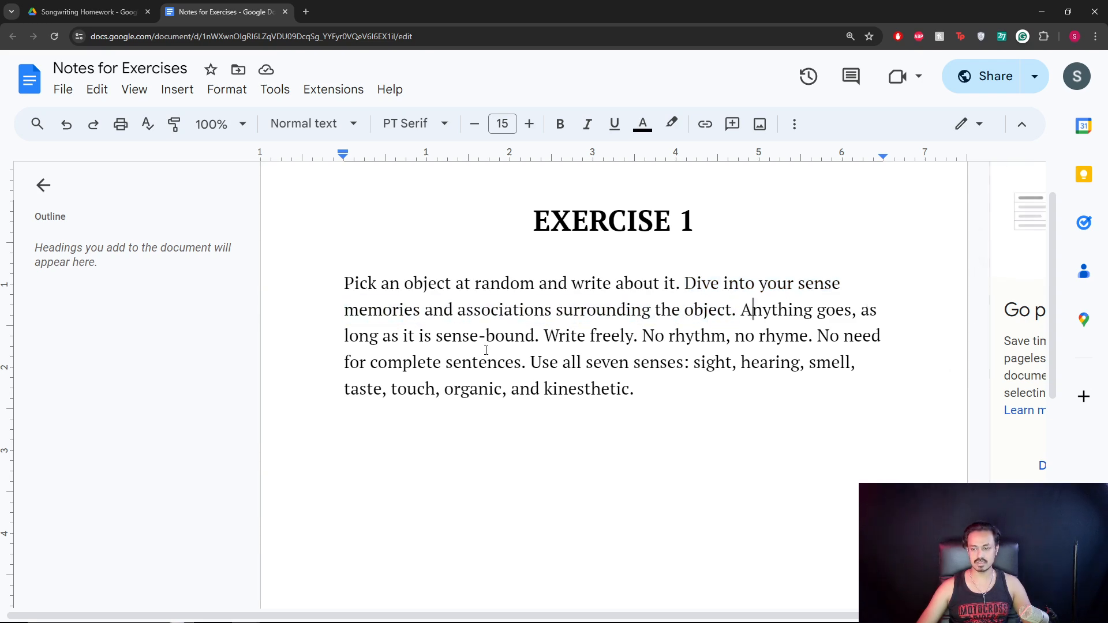
{"action": "left_click_drag", "start_coordinate": [541, 336], "coordinate": [637, 335]}
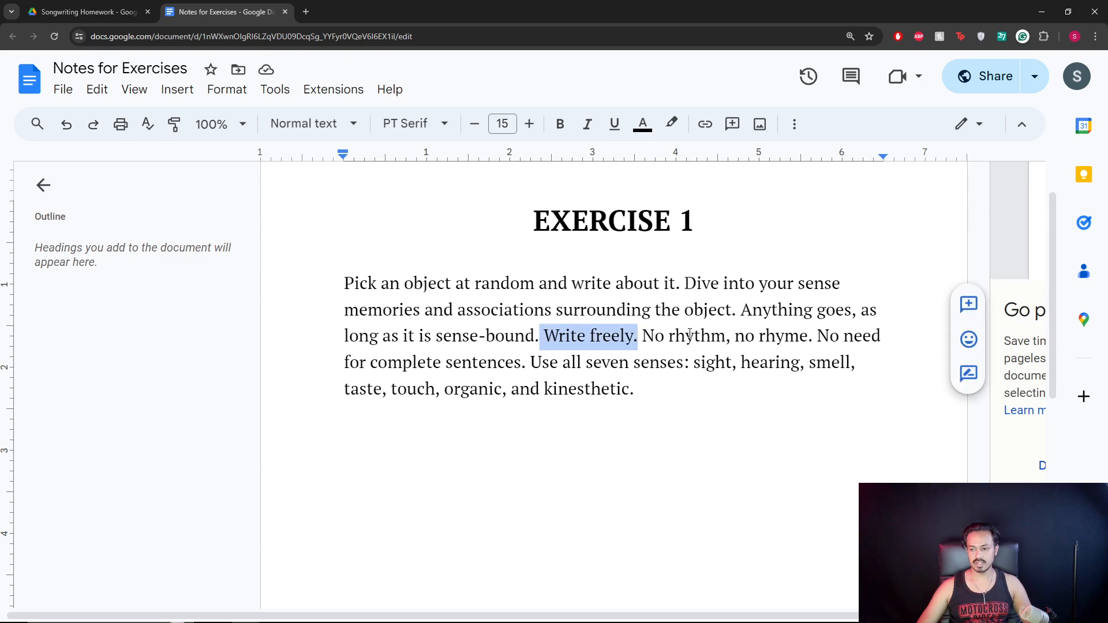
{"action": "left_click", "coordinate": [539, 337]}
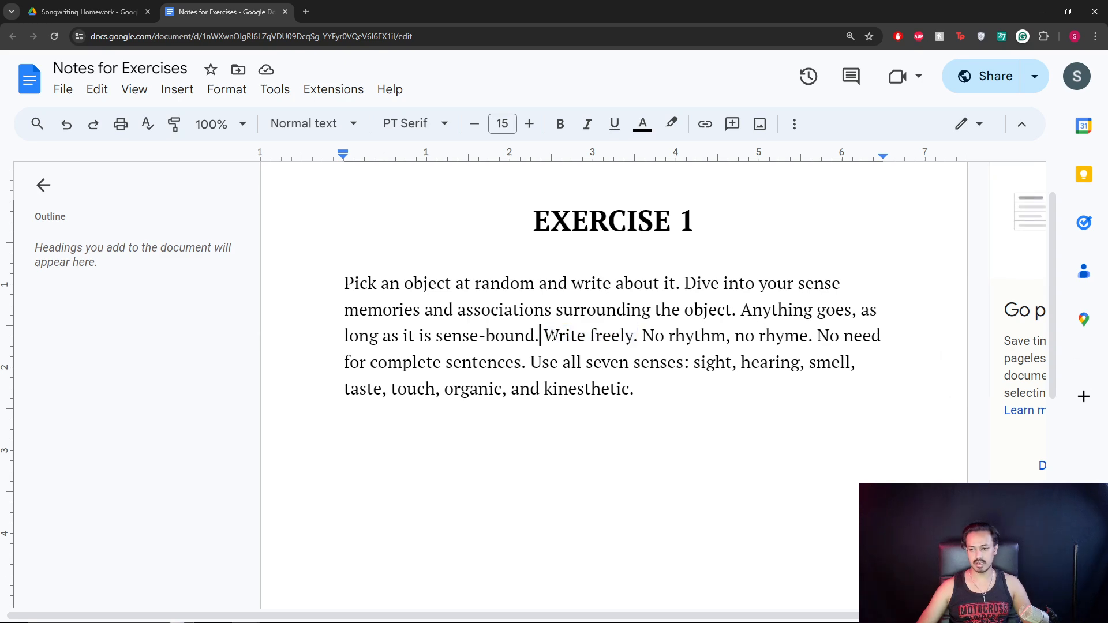
{"action": "left_click_drag", "start_coordinate": [559, 335], "coordinate": [635, 335]}
{"action": "left_click", "coordinate": [684, 336]}
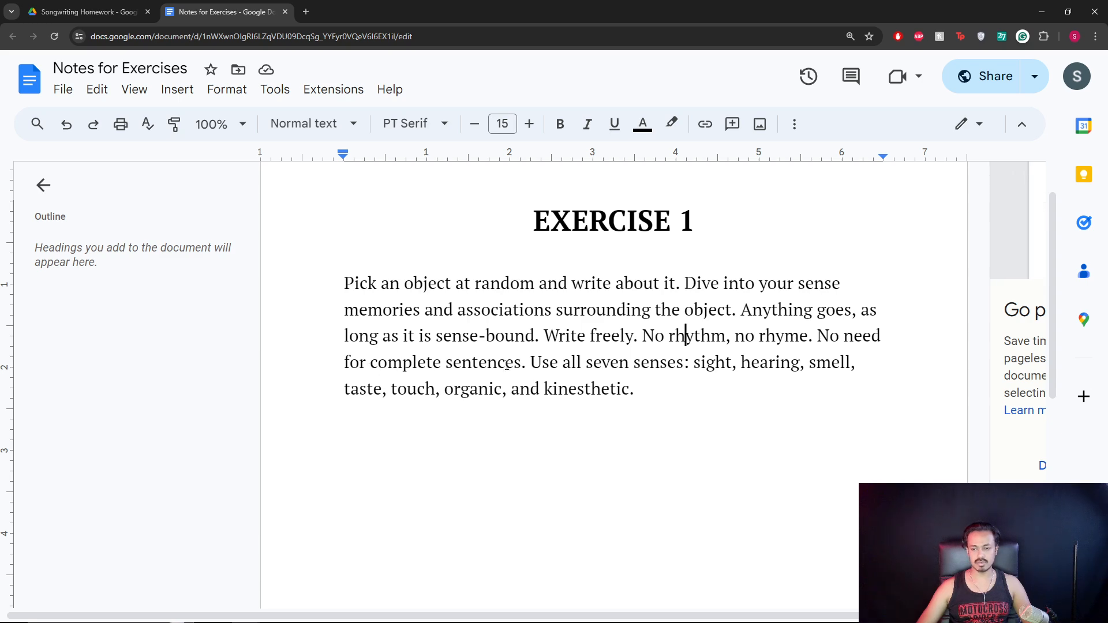
{"action": "left_click_drag", "start_coordinate": [589, 361], "coordinate": [678, 364]}
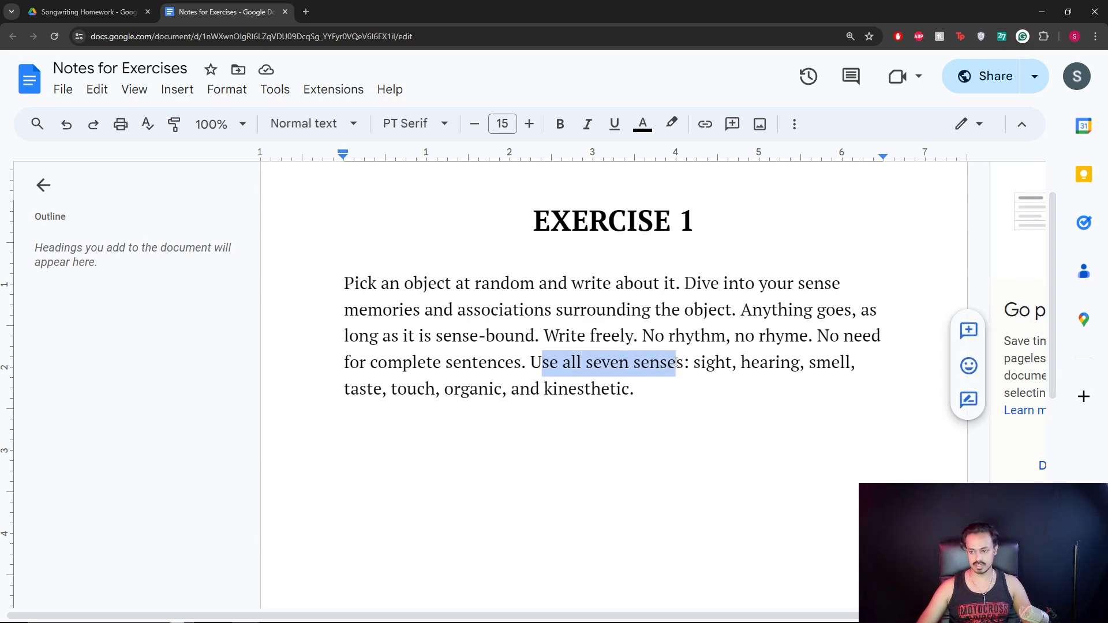
{"action": "left_click", "coordinate": [657, 391]}
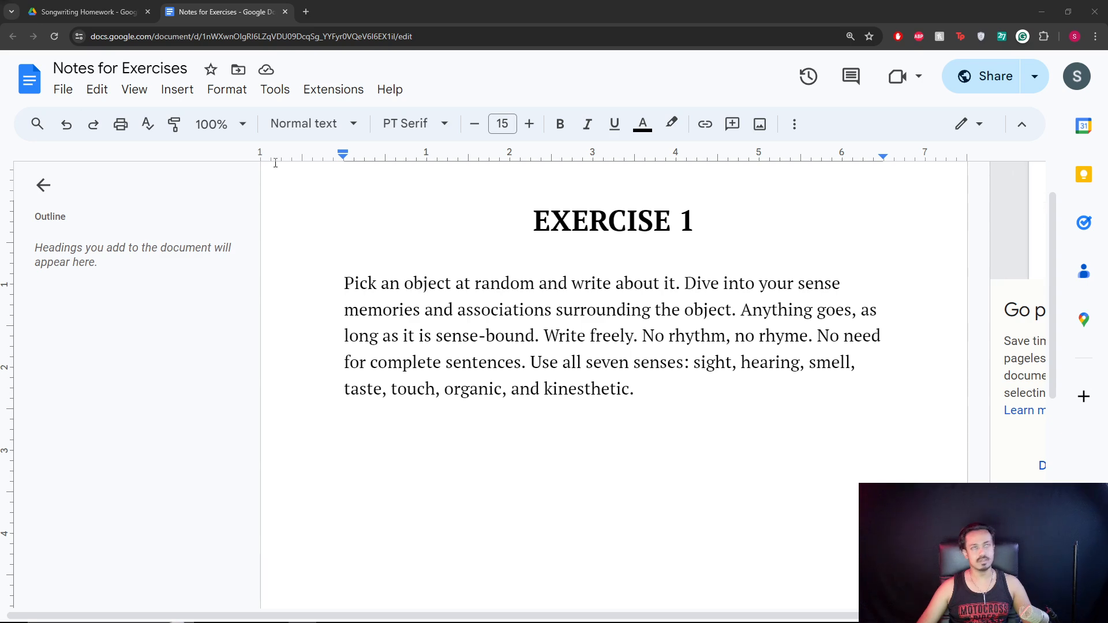
Bold the sense words sight, hearing and smell in the Exercise 1 prompt.
{"action": "left_click", "coordinate": [710, 395]}
{"action": "double_click", "coordinate": [696, 365]}
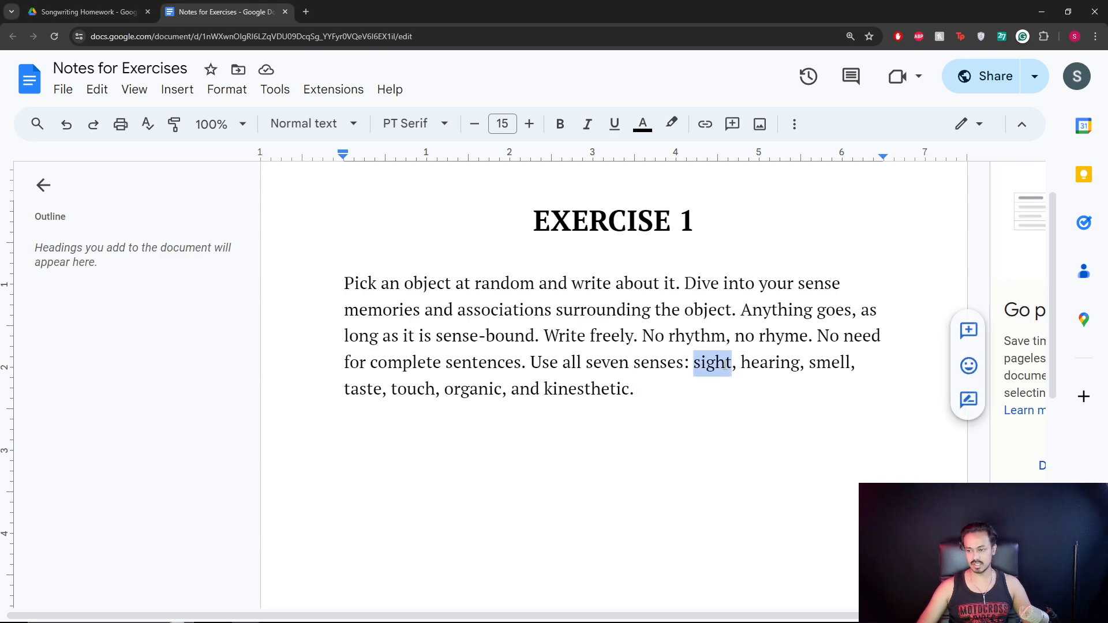
{"action": "key", "text": "ctrl+b"}
{"action": "left_click_drag", "start_coordinate": [745, 364], "coordinate": [813, 363]}
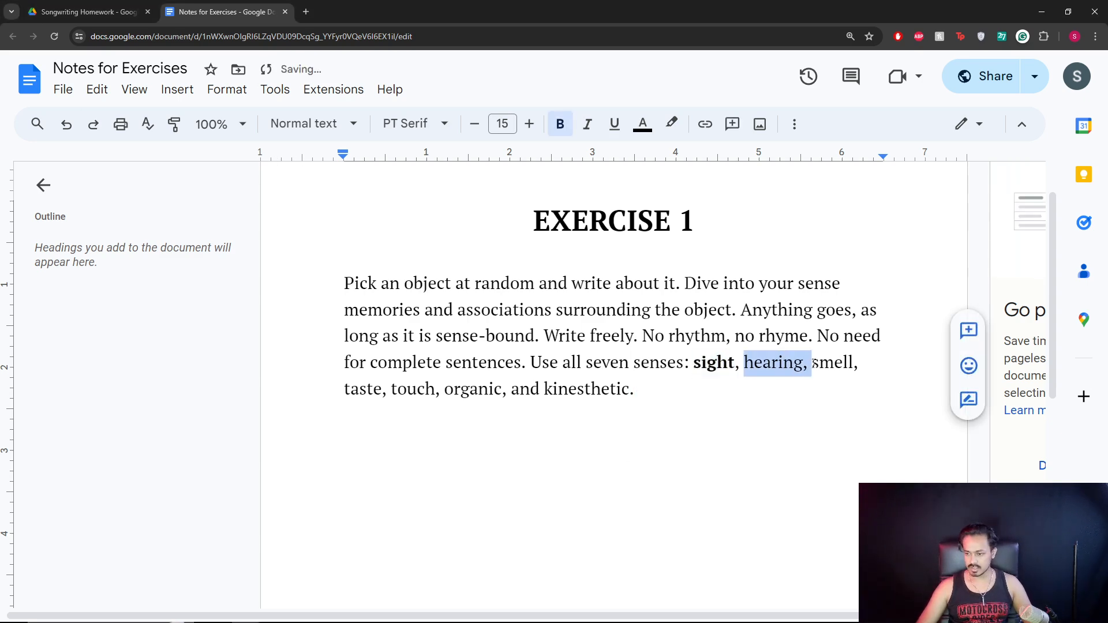
{"action": "key", "text": "ctrl+b"}
{"action": "double_click", "coordinate": [835, 364]}
{"action": "key", "text": "ctrl+b"}
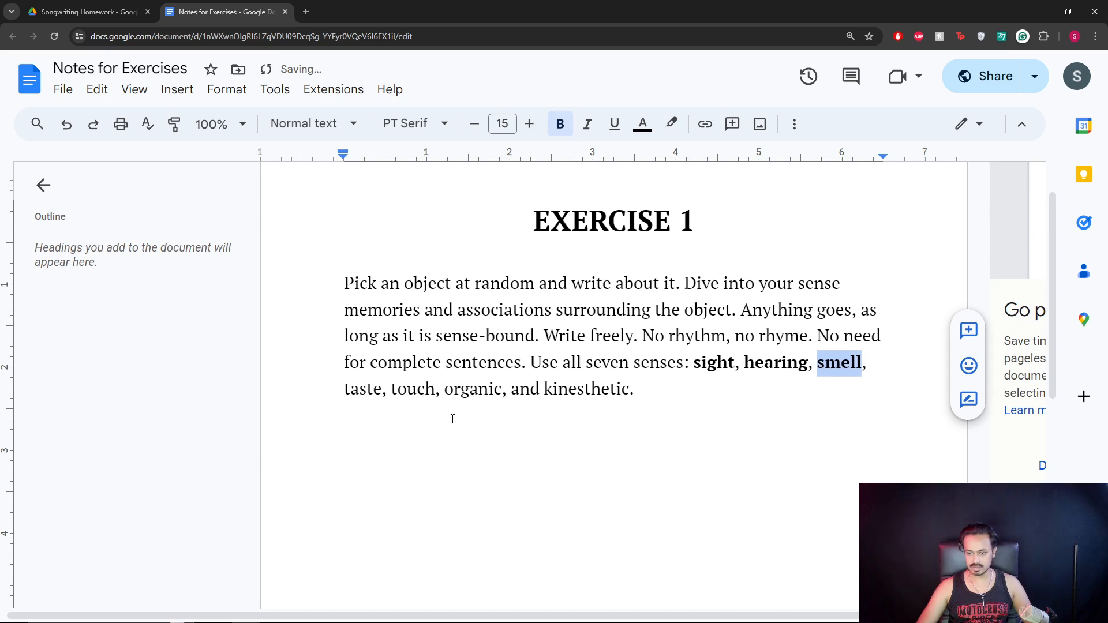
Bold the remaining sense words taste, touch, organic and kinesthetic.
{"action": "left_click", "coordinate": [366, 391]}
{"action": "double_click", "coordinate": [366, 390]}
{"action": "key", "text": "ctrl+b"}
{"action": "double_click", "coordinate": [414, 390]}
{"action": "key", "text": "ctrl+b"}
{"action": "left_click", "coordinate": [460, 390]}
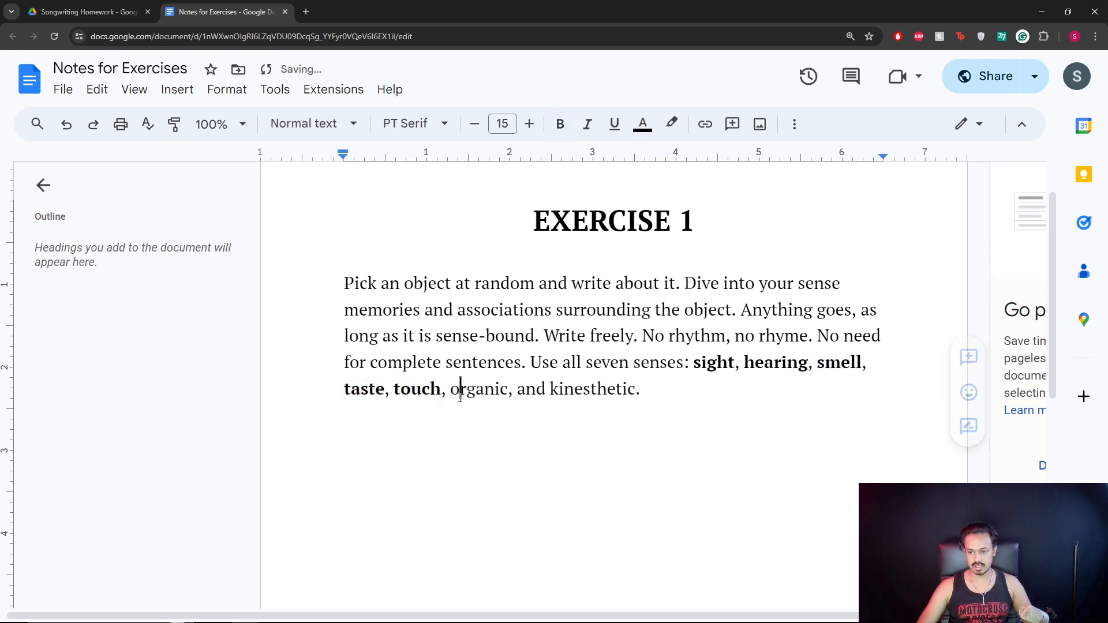
{"action": "double_click", "coordinate": [481, 393]}
{"action": "key", "text": "ctrl+b"}
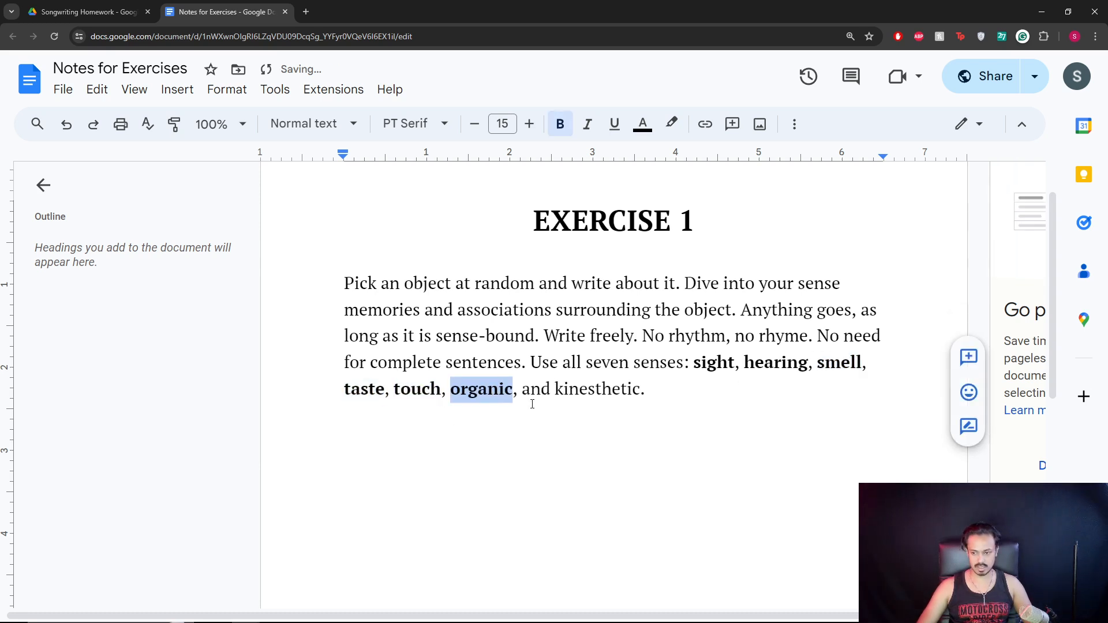
{"action": "double_click", "coordinate": [587, 392]}
{"action": "key", "text": "ctrl+b"}
Colour the words sight, hearing, smell and taste red.
{"action": "left_click", "coordinate": [696, 363]}
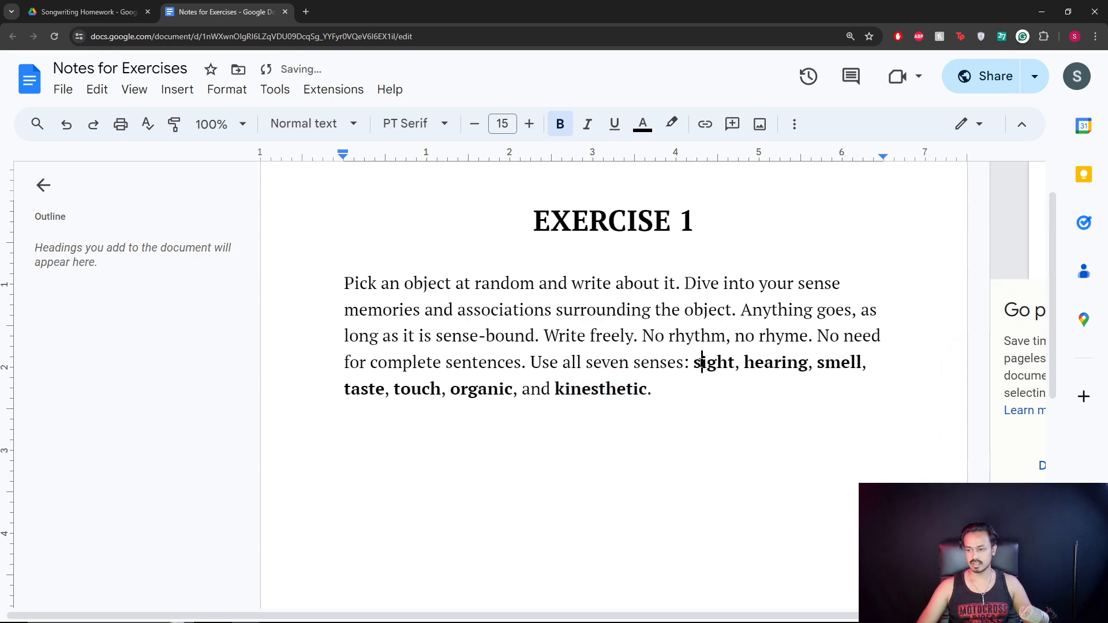
{"action": "double_click", "coordinate": [697, 362]}
{"action": "left_click", "coordinate": [643, 124]}
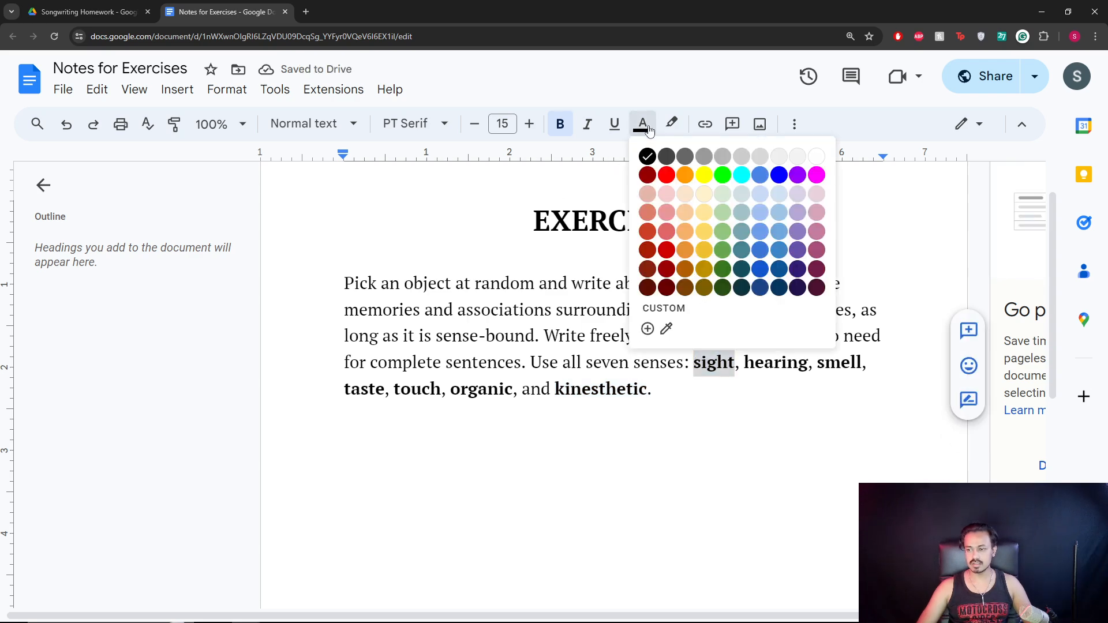
{"action": "left_click", "coordinate": [666, 175]}
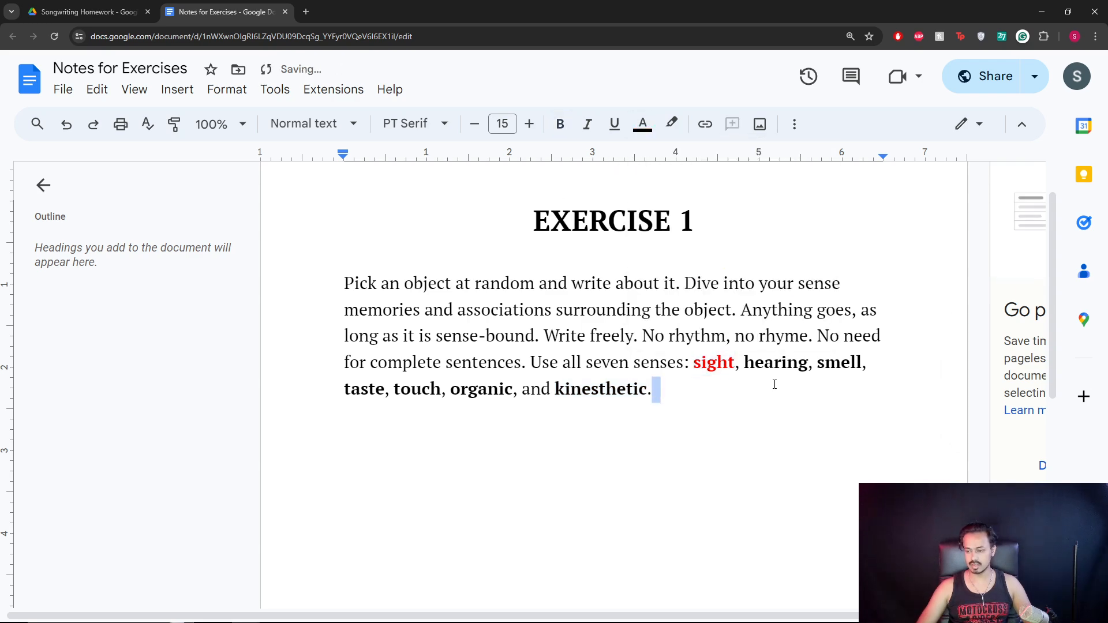
{"action": "double_click", "coordinate": [775, 364]}
{"action": "left_click", "coordinate": [643, 123]}
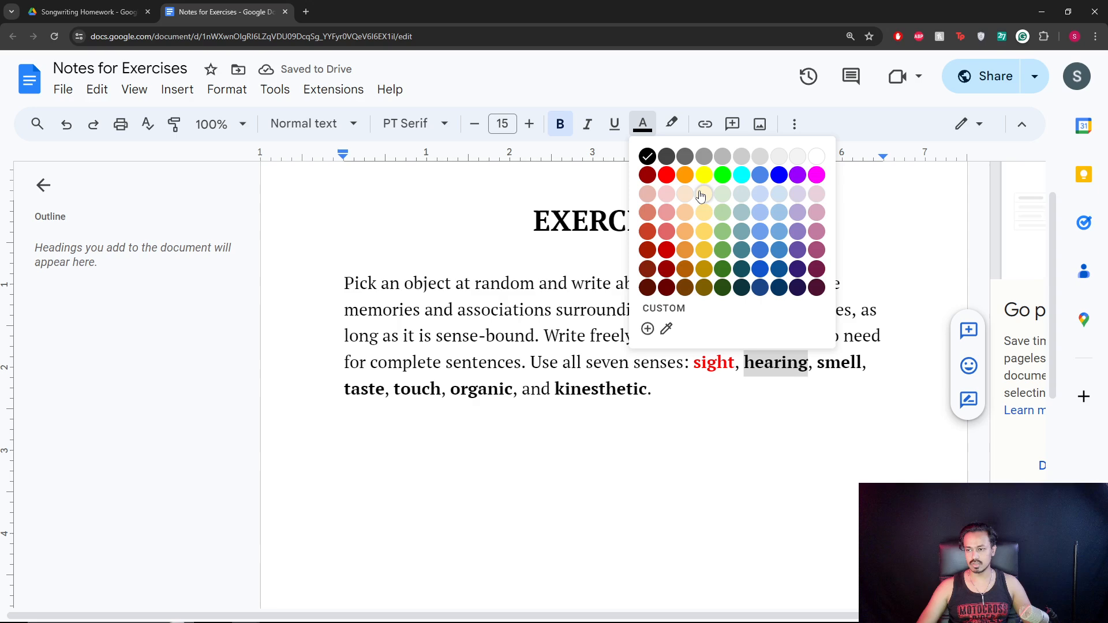
{"action": "left_click", "coordinate": [667, 175]}
{"action": "double_click", "coordinate": [835, 363]}
{"action": "left_click", "coordinate": [642, 124]}
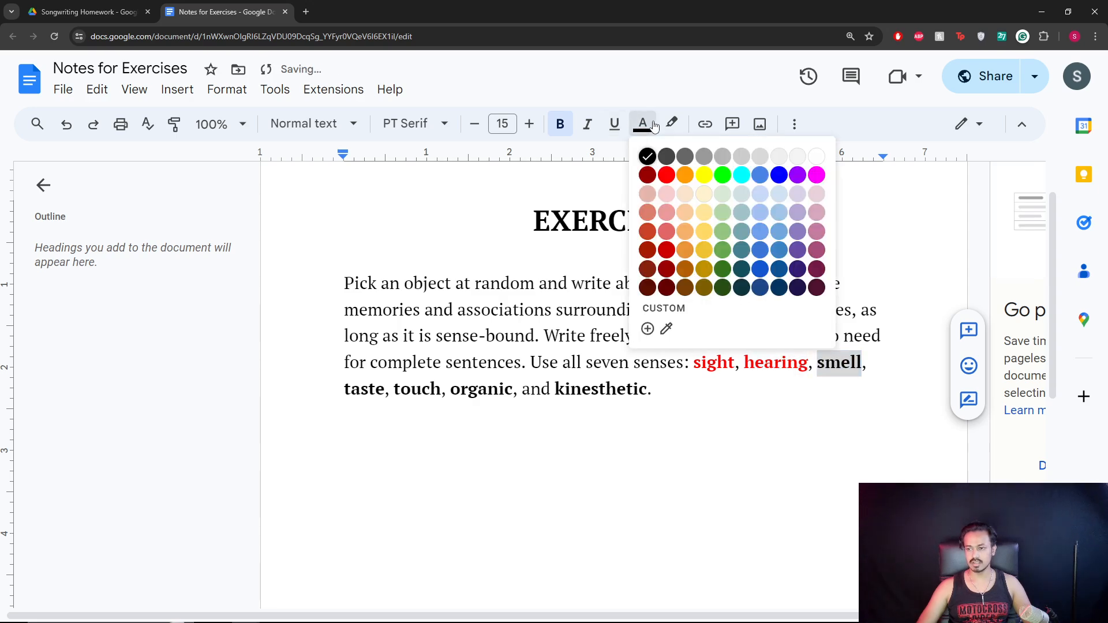
{"action": "left_click", "coordinate": [666, 175]}
{"action": "double_click", "coordinate": [363, 388]}
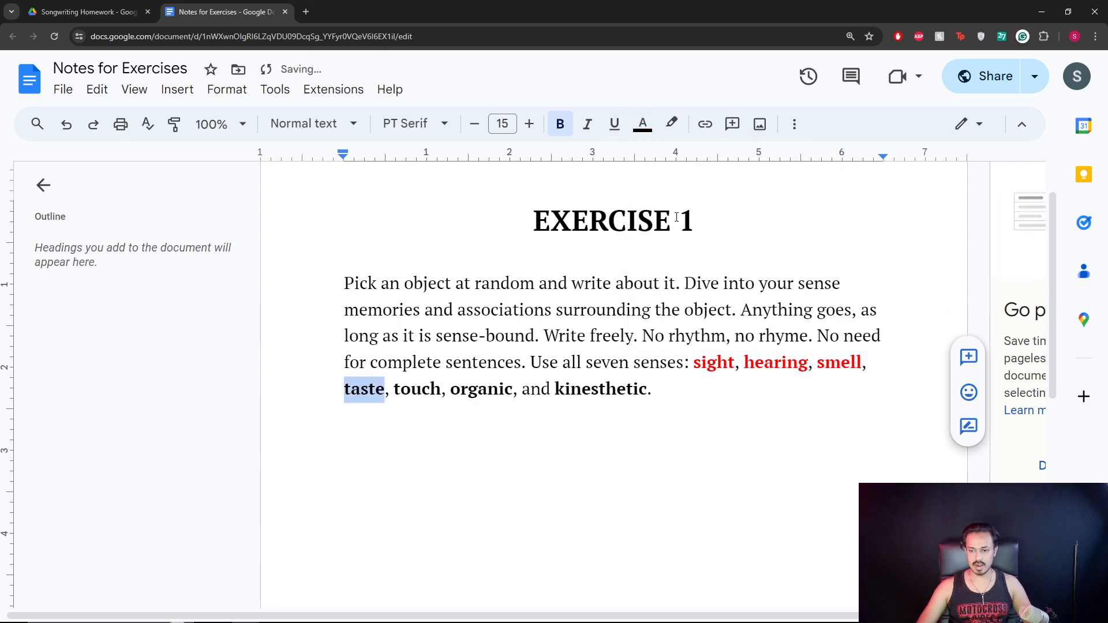
{"action": "left_click", "coordinate": [643, 123]}
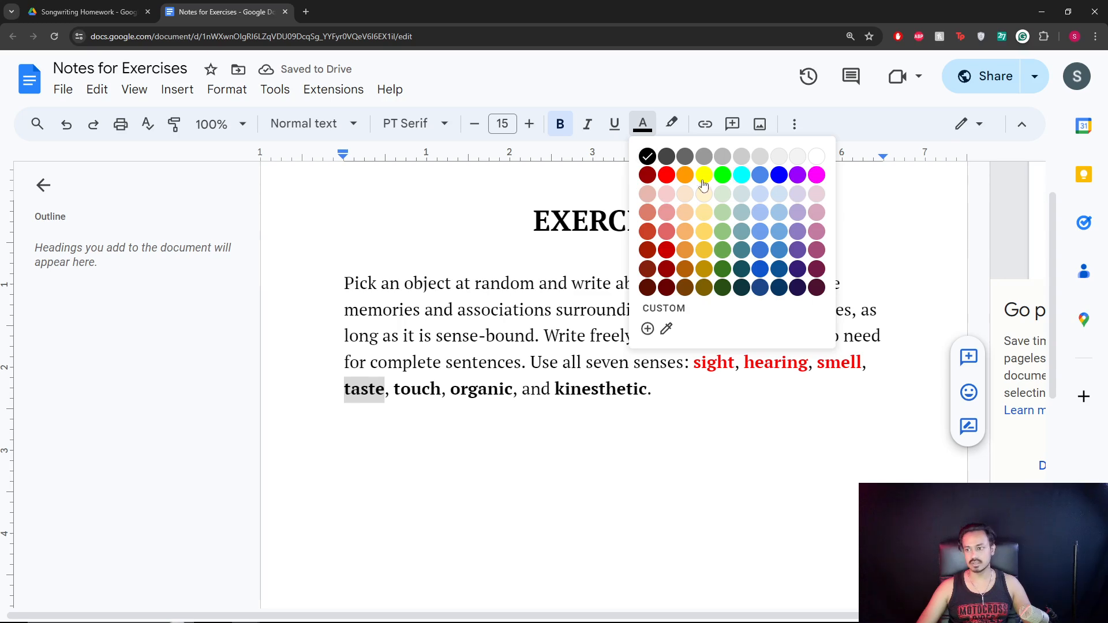
{"action": "left_click", "coordinate": [667, 175]}
Colour touch, organic and kinesthetic red, then start a new line below the prompt.
{"action": "double_click", "coordinate": [417, 389]}
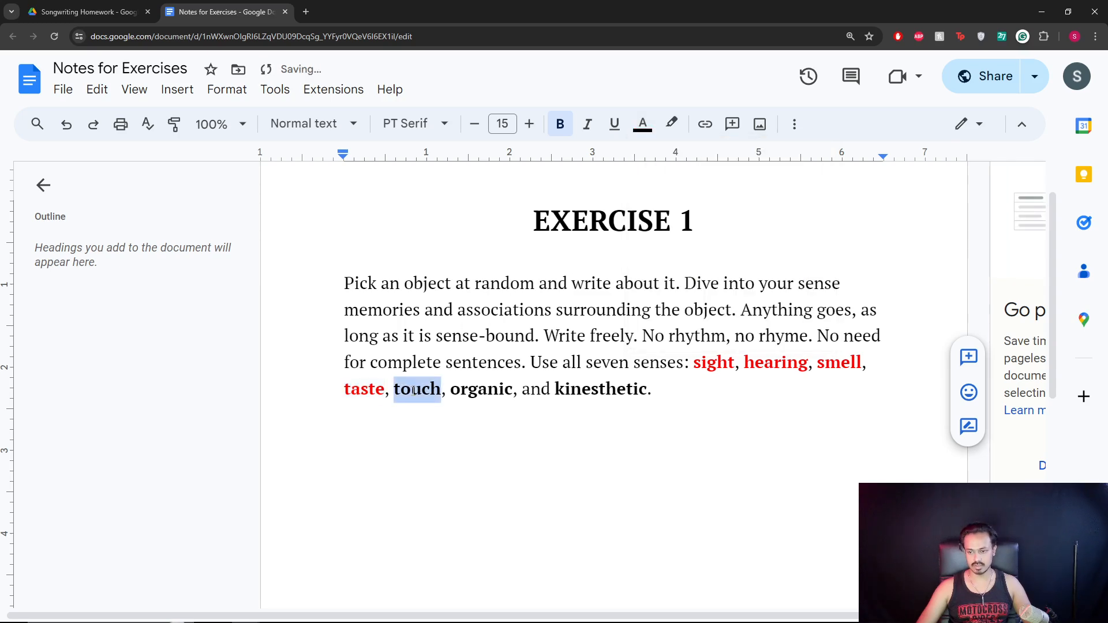
{"action": "left_click", "coordinate": [643, 123]}
{"action": "left_click", "coordinate": [667, 175]}
{"action": "double_click", "coordinate": [480, 388]}
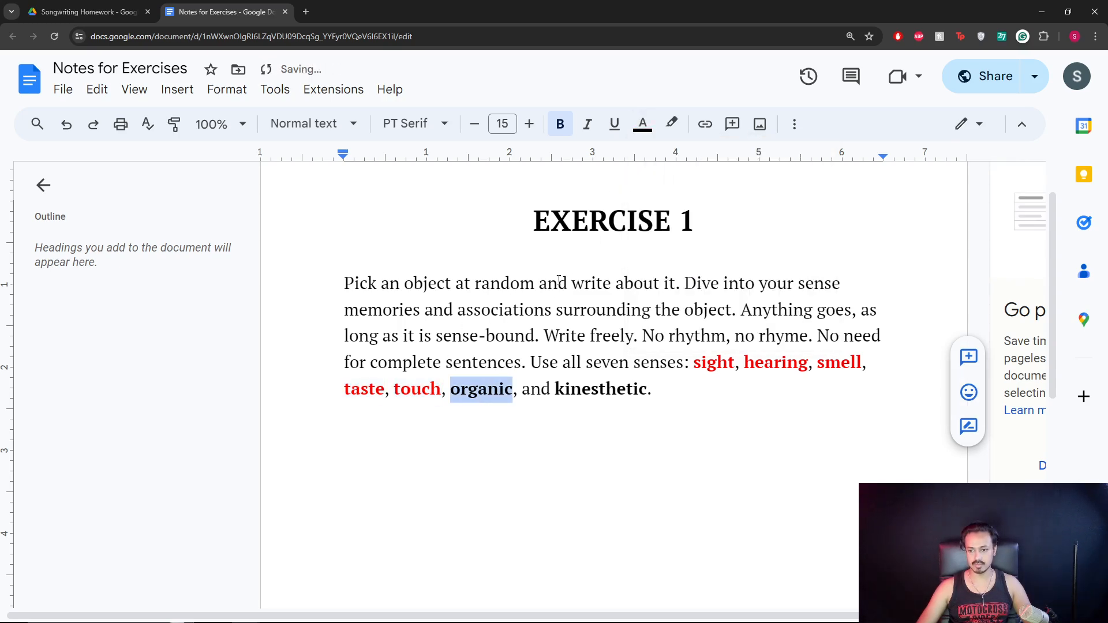
{"action": "left_click", "coordinate": [643, 124]}
{"action": "left_click", "coordinate": [668, 176]}
{"action": "double_click", "coordinate": [600, 388]}
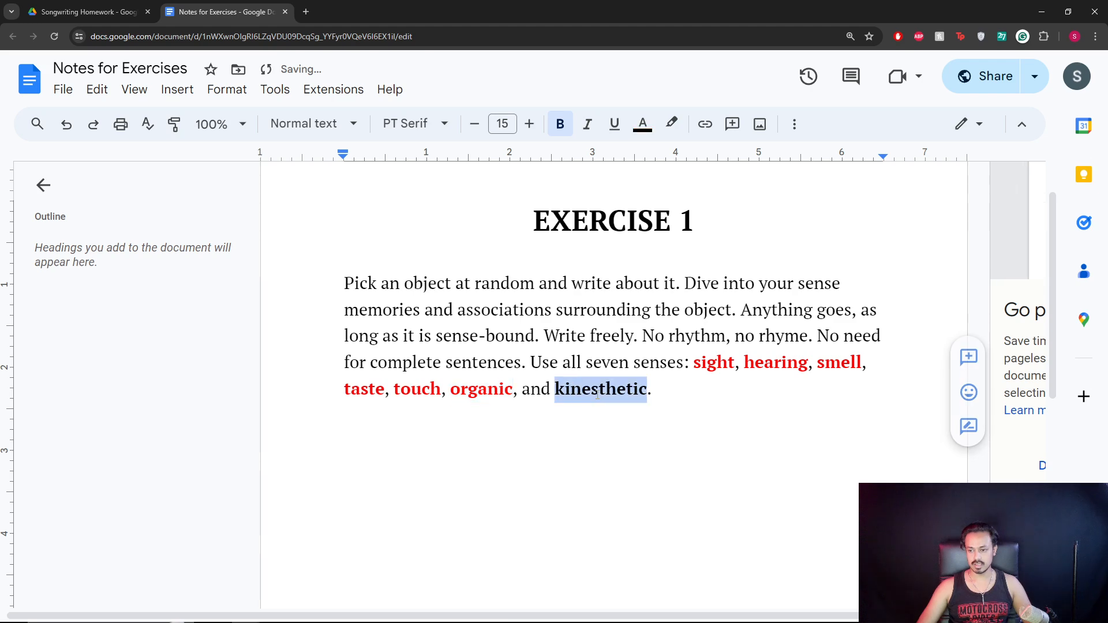
{"action": "left_click", "coordinate": [643, 124]}
{"action": "left_click", "coordinate": [666, 175]}
{"action": "left_click", "coordinate": [673, 389]}
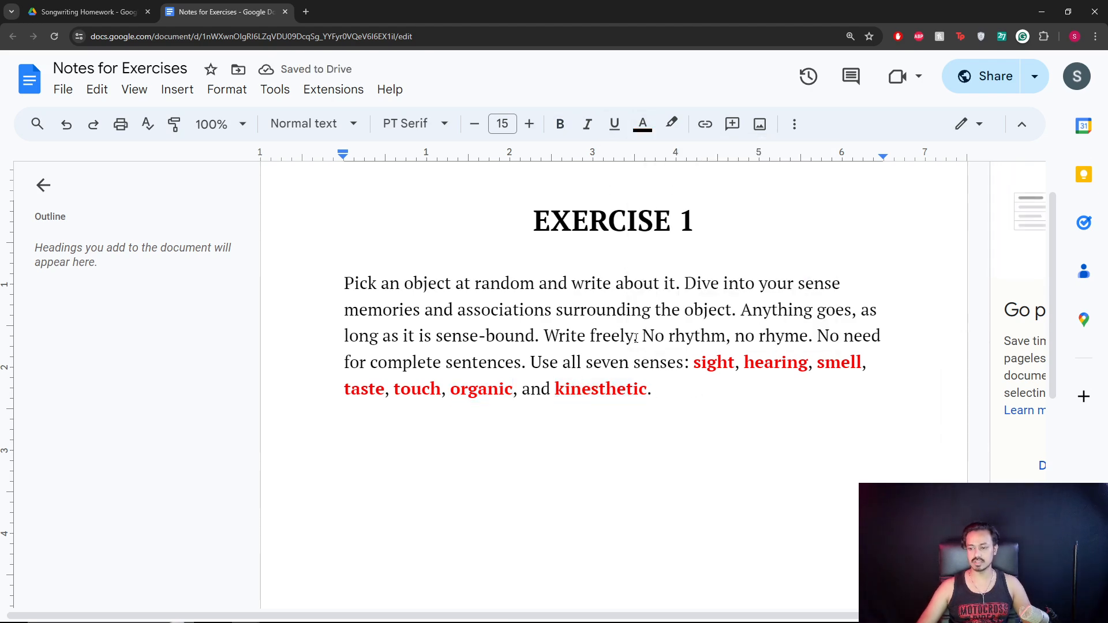
{"action": "key", "text": "Return"}
Add an empty line below the Exercise 1 prompt.
{"action": "key", "text": "ctrl+k"}
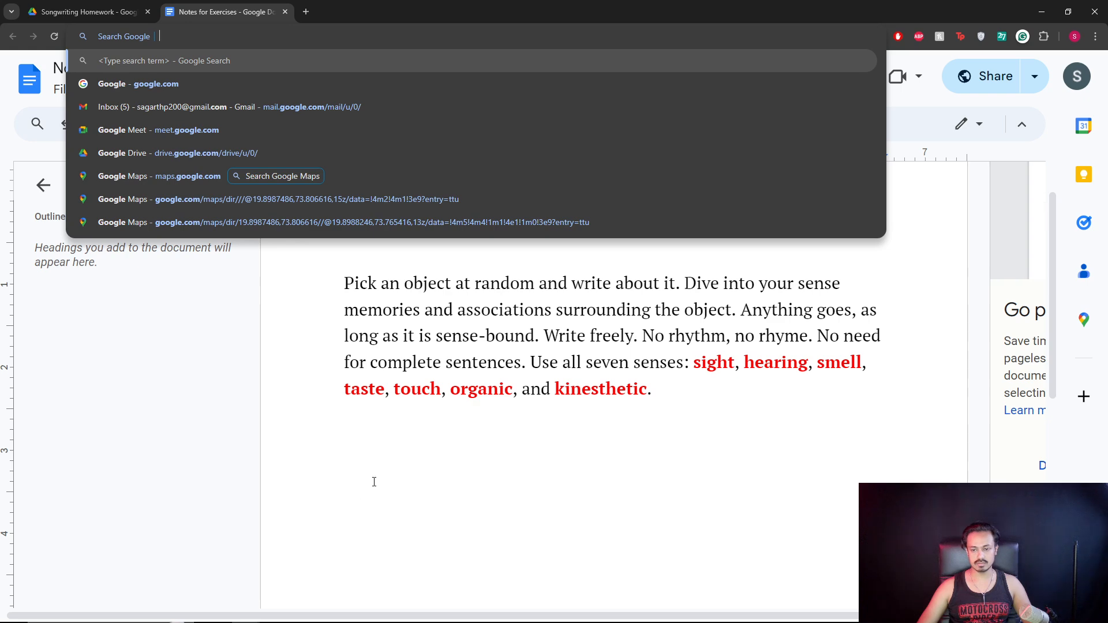
{"action": "left_click", "coordinate": [374, 433]}
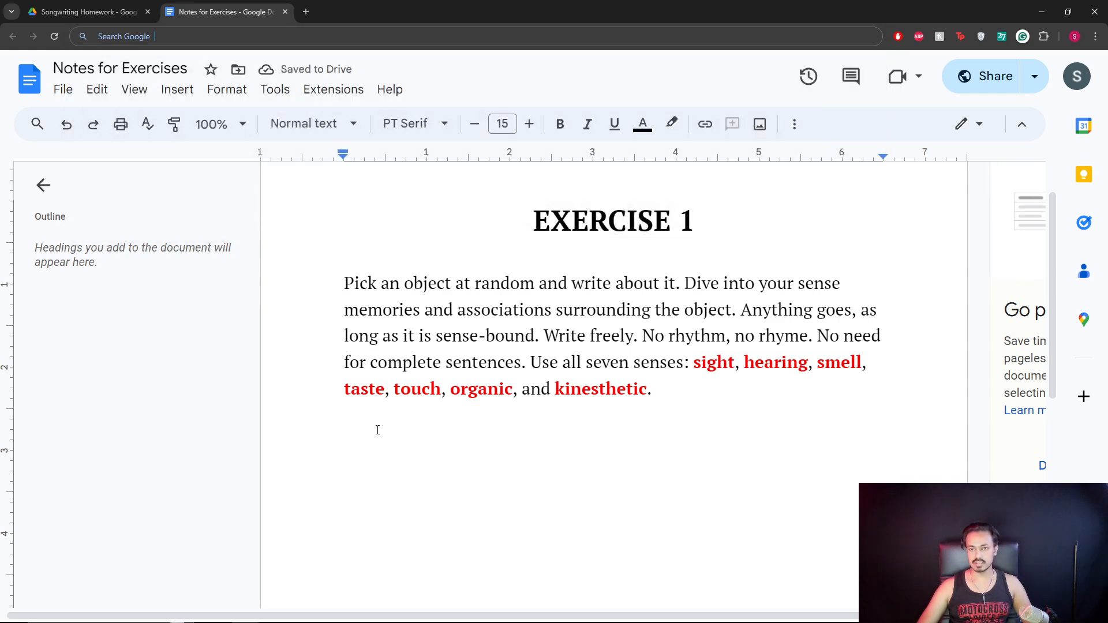
{"action": "left_click_drag", "start_coordinate": [693, 362], "coordinate": [728, 363]}
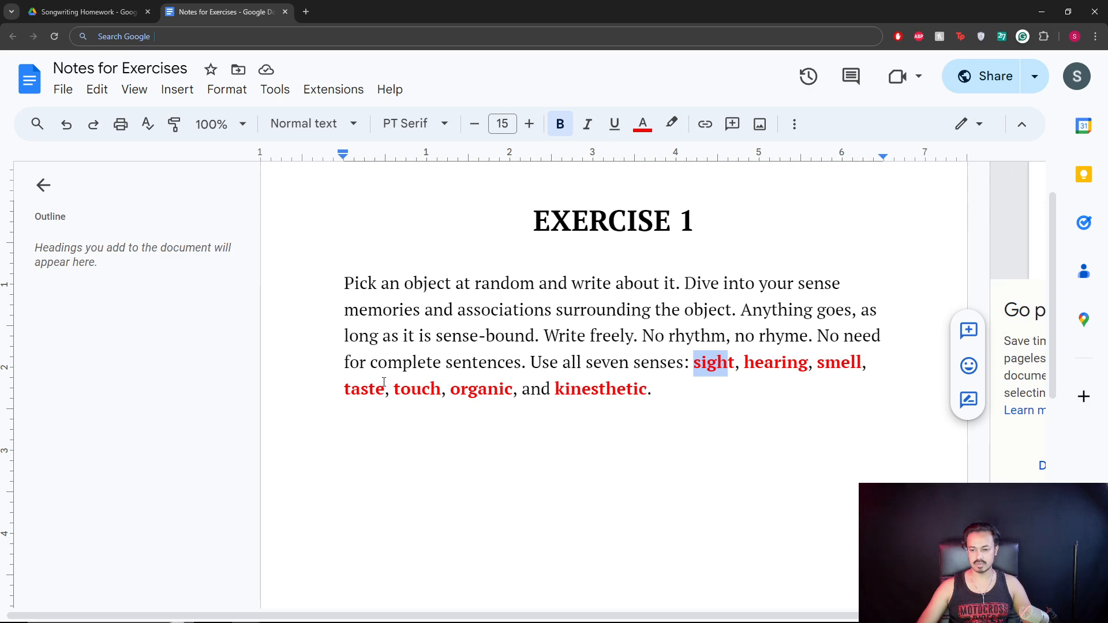
{"action": "left_click", "coordinate": [323, 437]}
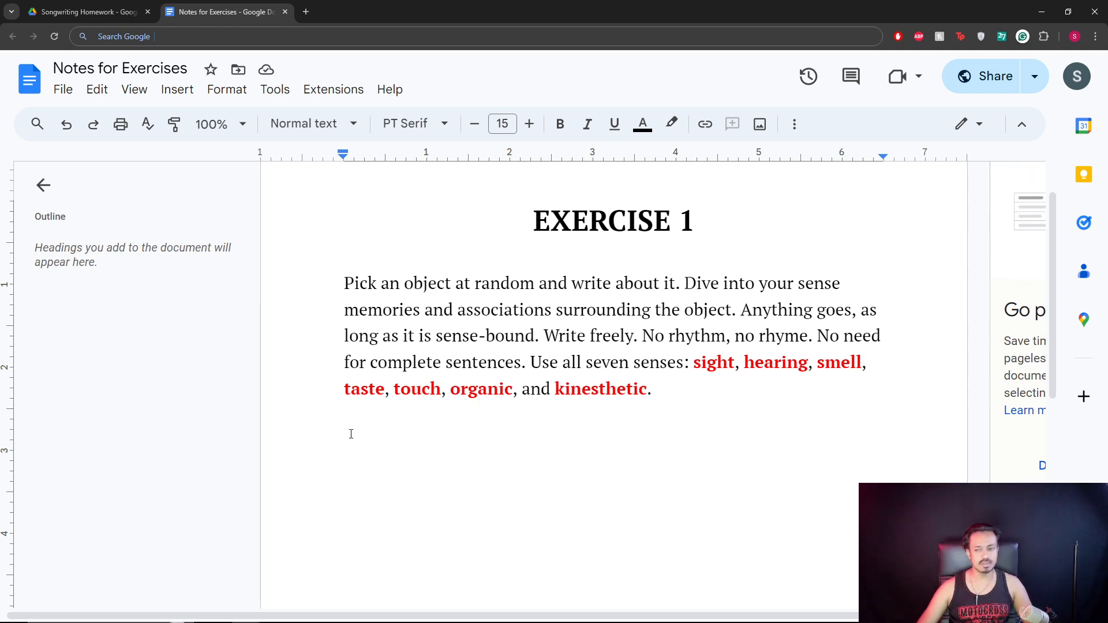
{"action": "left_click", "coordinate": [358, 416]}
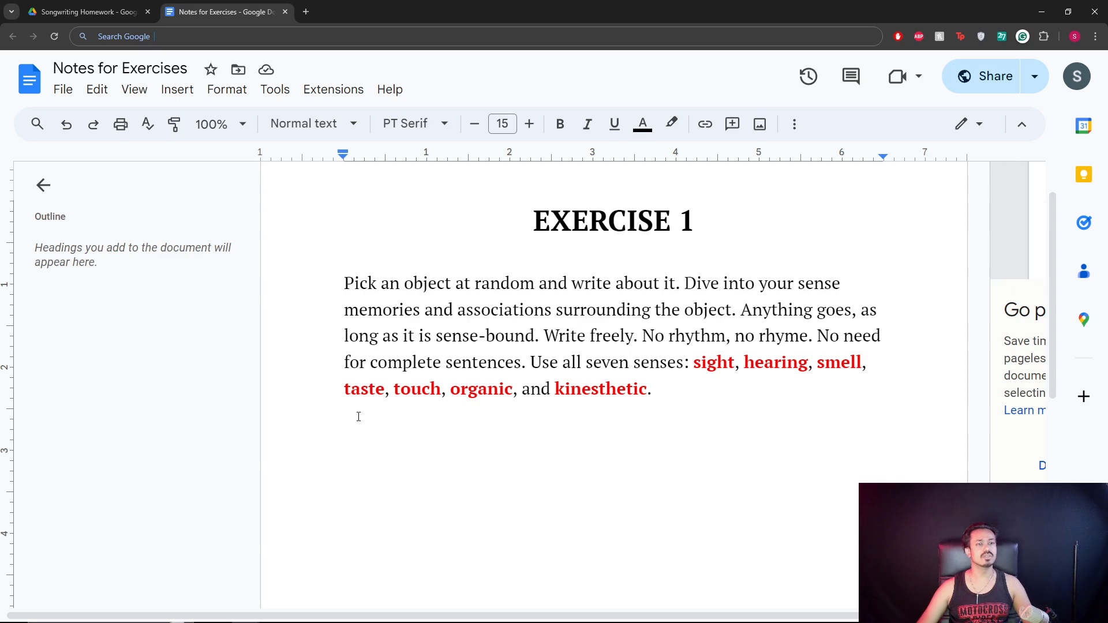
{"action": "key", "text": "Return"}
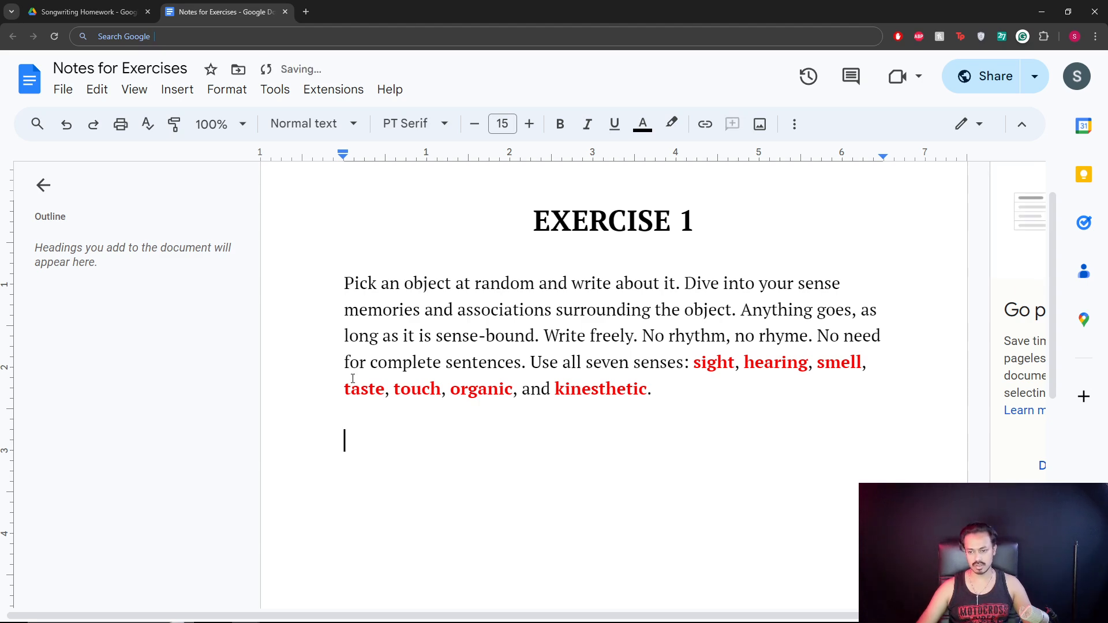
Close Notes for Exercises and open the Untitled document in the student's Drive folder.
{"action": "left_click", "coordinate": [285, 12]}
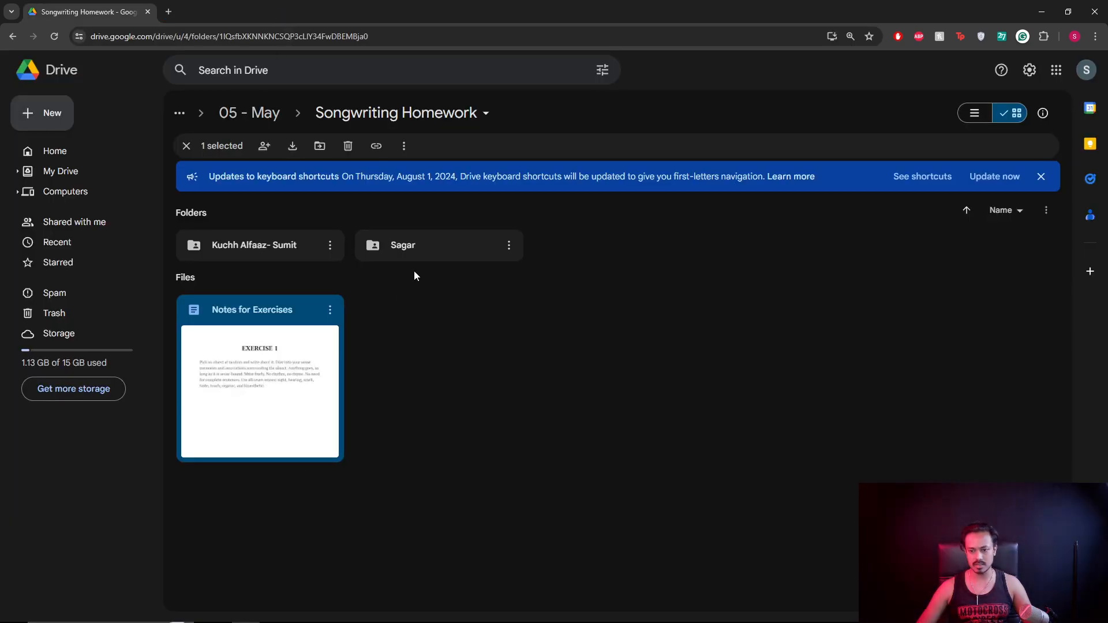
{"action": "double_click", "coordinate": [425, 258]}
{"action": "double_click", "coordinate": [297, 312]}
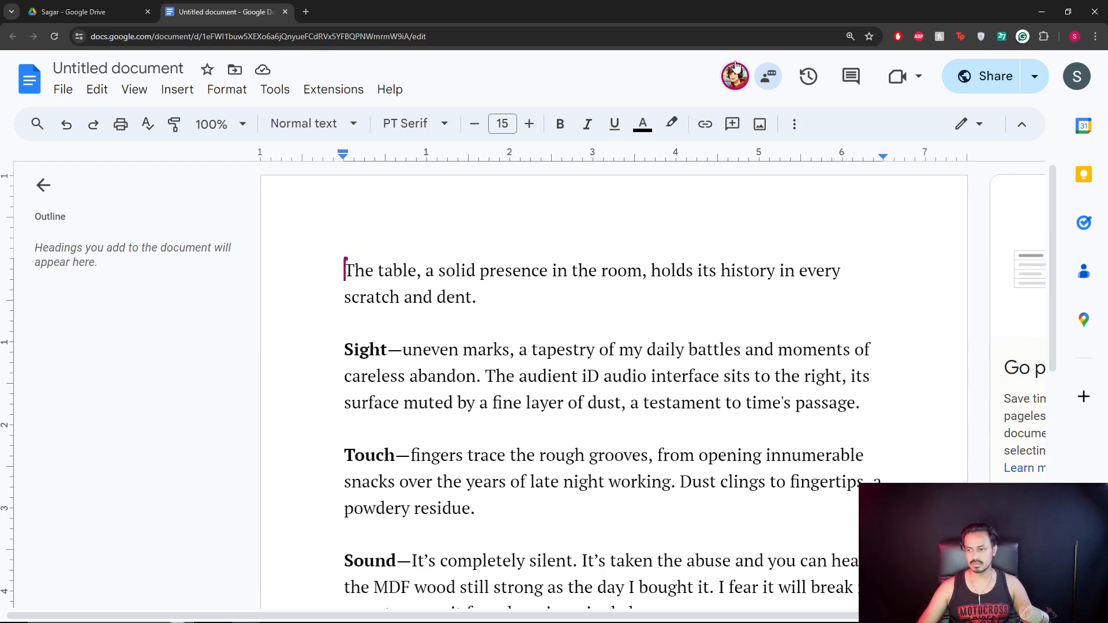
Send the student a short greeting in the document chat, then close the chat panel.
{"action": "left_click", "coordinate": [768, 77]}
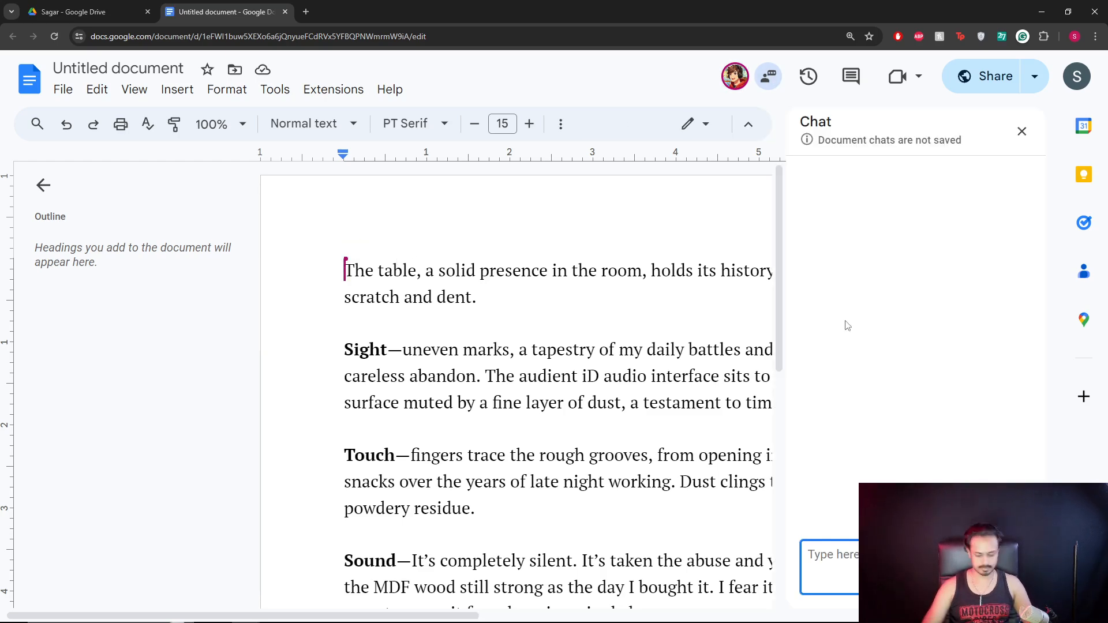
{"action": "type", "text": "Hi Ashish"}
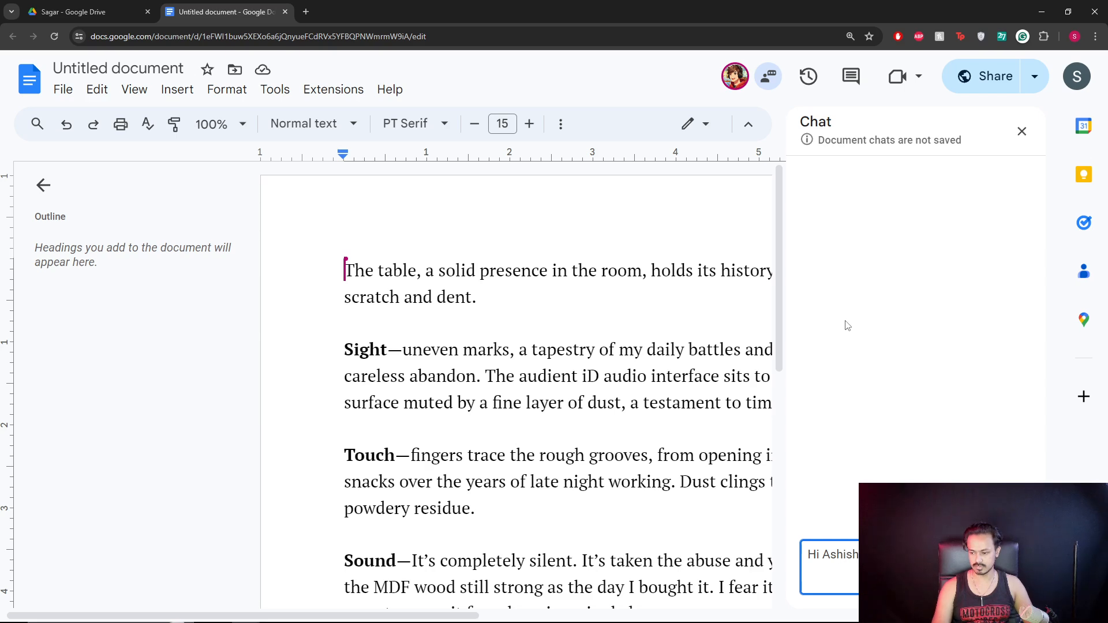
{"action": "key", "text": "Return"}
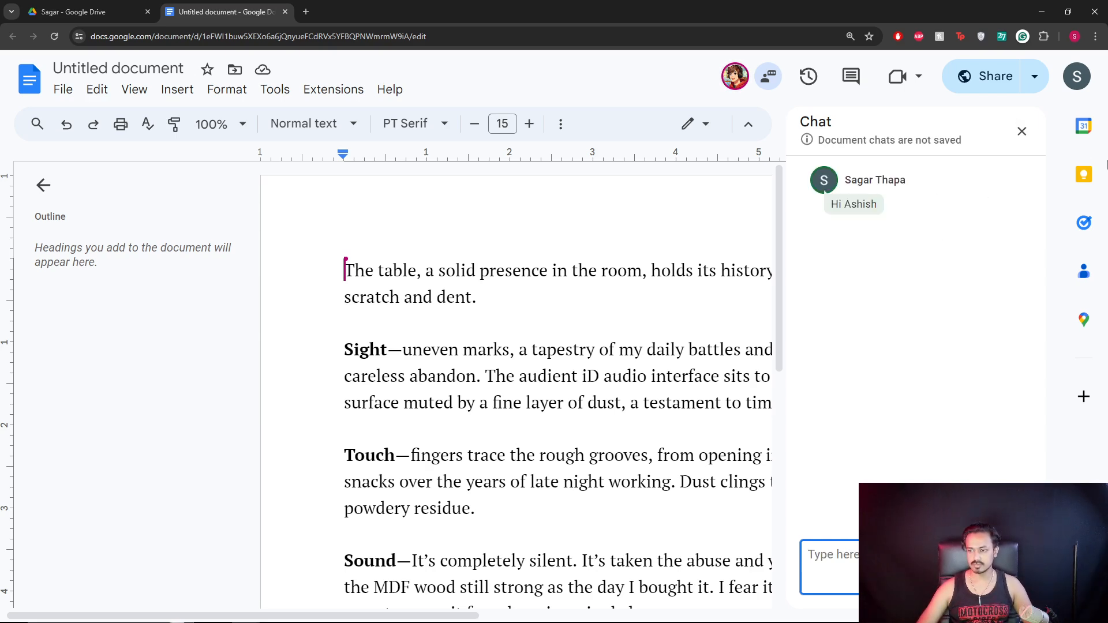
{"action": "left_click", "coordinate": [1022, 132]}
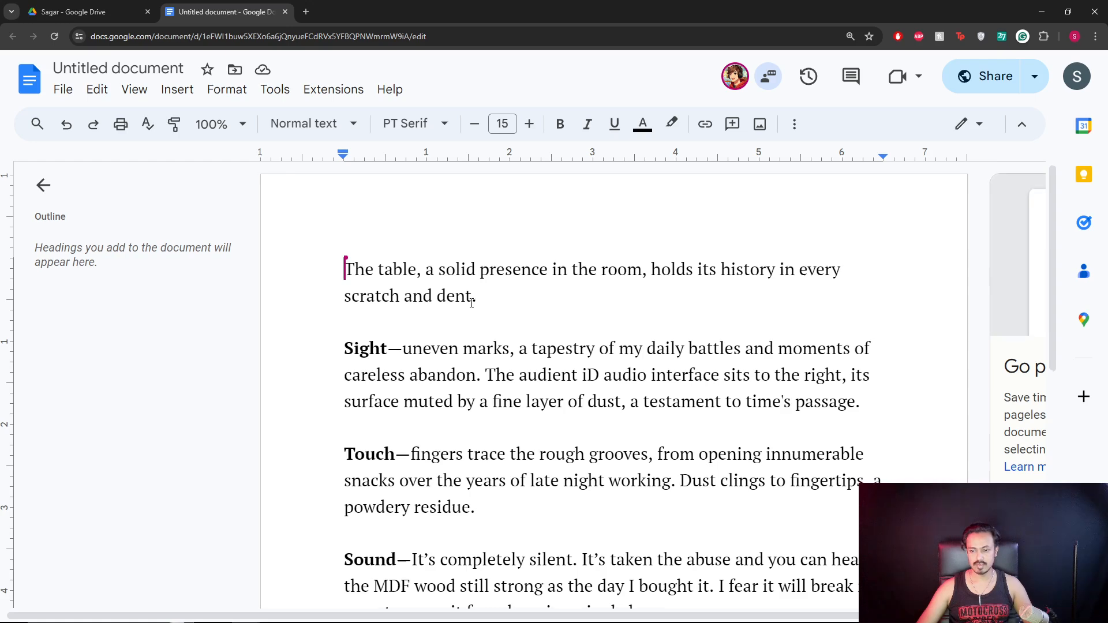
Read through the student's Sight, Touch, Sound and Smell sections, leaving the caret after Sight—.
{"action": "scroll", "coordinate": [472, 301], "scroll_direction": "down", "scroll_amount": 1}
{"action": "scroll", "coordinate": [472, 296], "scroll_direction": "up", "scroll_amount": 1}
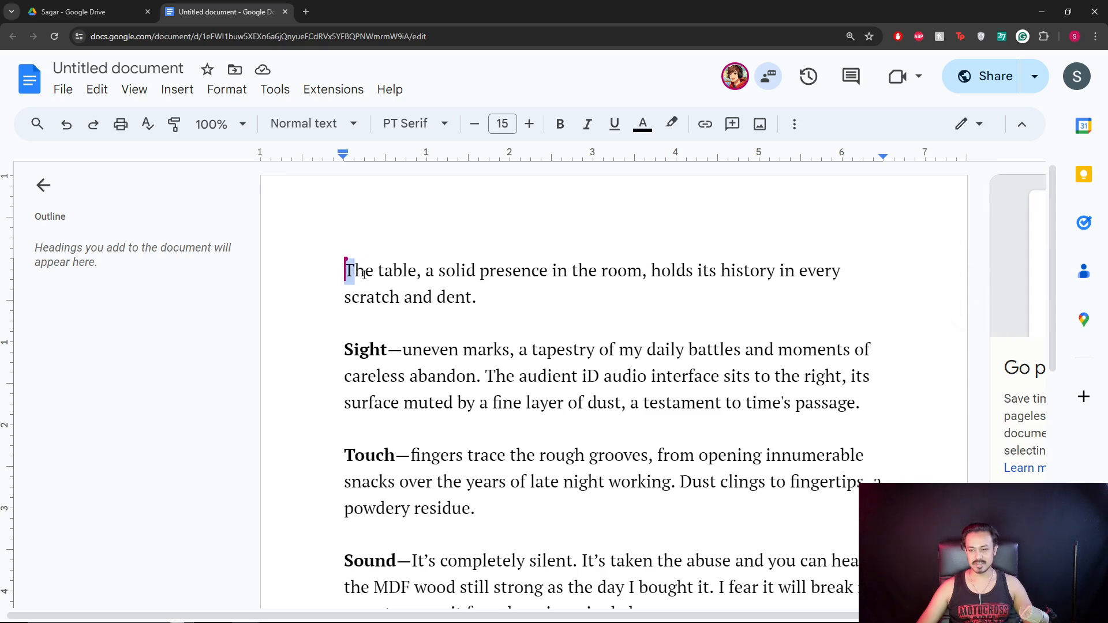
{"action": "left_click_drag", "start_coordinate": [349, 274], "coordinate": [824, 273]}
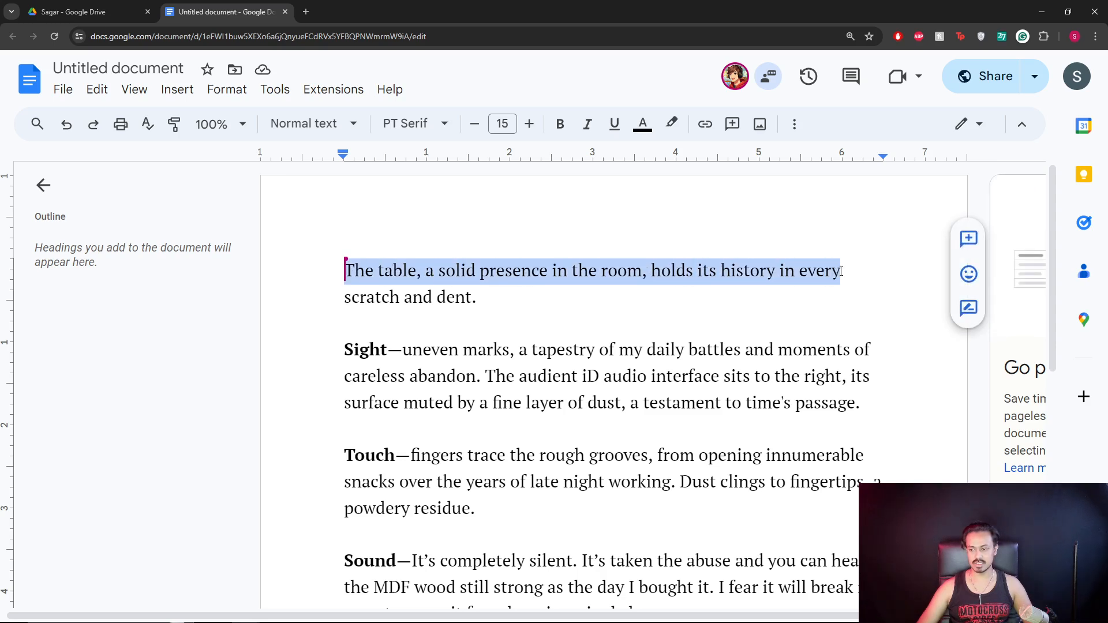
{"action": "left_click", "coordinate": [512, 294]}
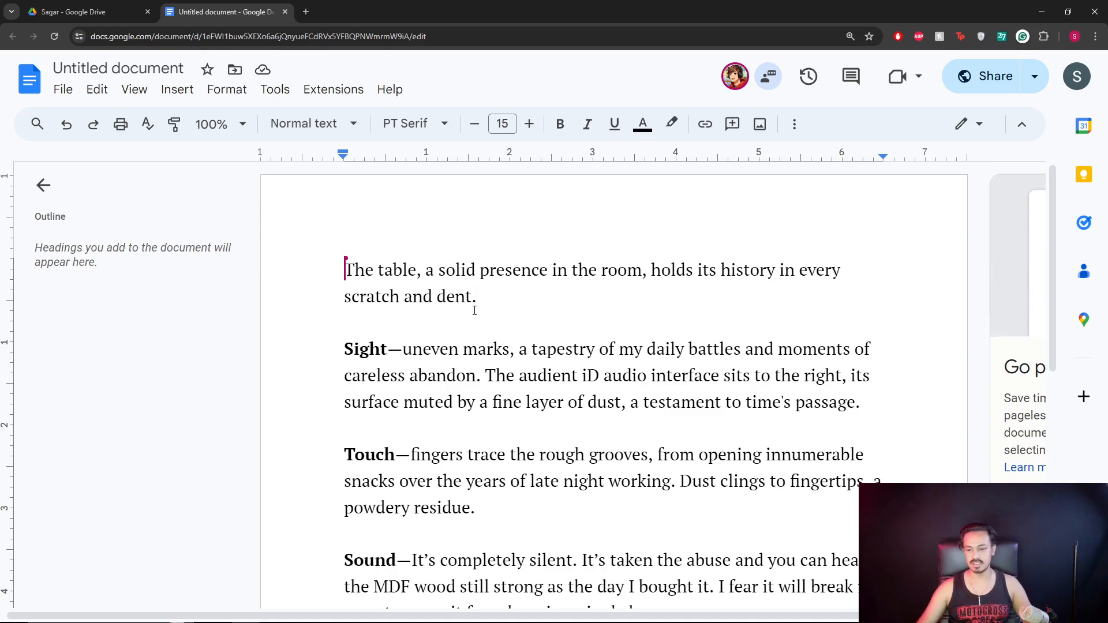
{"action": "scroll", "coordinate": [478, 310], "scroll_direction": "down", "scroll_amount": 8}
{"action": "scroll", "coordinate": [475, 311], "scroll_direction": "up", "scroll_amount": 2}
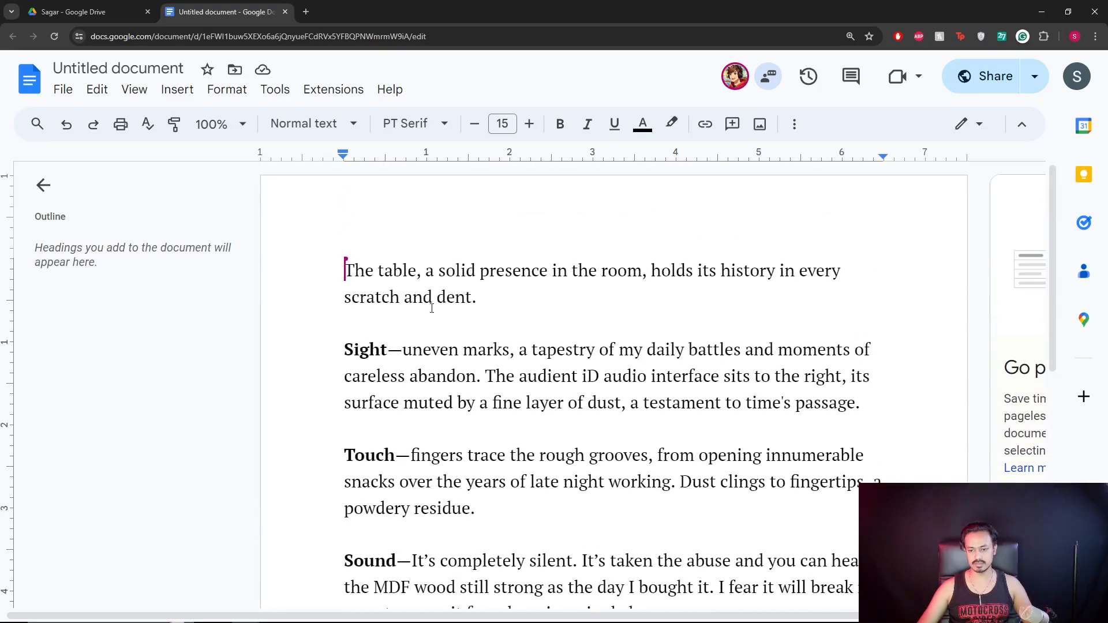
{"action": "scroll", "coordinate": [398, 334], "scroll_direction": "down", "scroll_amount": 1}
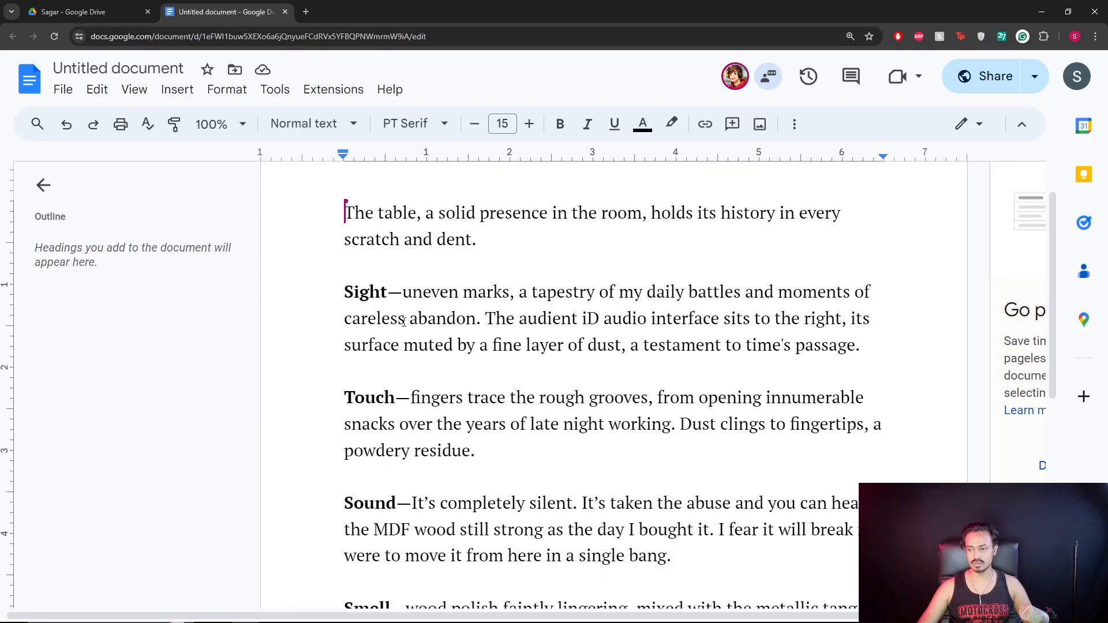
{"action": "scroll", "coordinate": [407, 288], "scroll_direction": "down", "scroll_amount": 1}
{"action": "scroll", "coordinate": [462, 347], "scroll_direction": "down", "scroll_amount": 5}
{"action": "scroll", "coordinate": [523, 387], "scroll_direction": "up", "scroll_amount": 6}
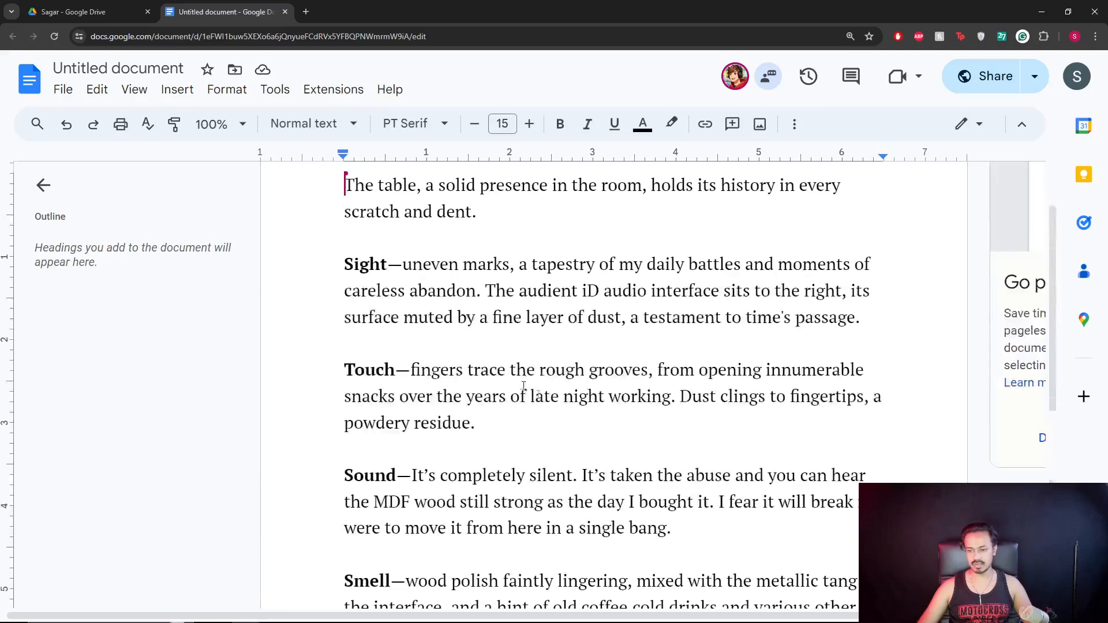
{"action": "scroll", "coordinate": [372, 272], "scroll_direction": "down", "scroll_amount": 2}
{"action": "scroll", "coordinate": [407, 249], "scroll_direction": "up", "scroll_amount": 1}
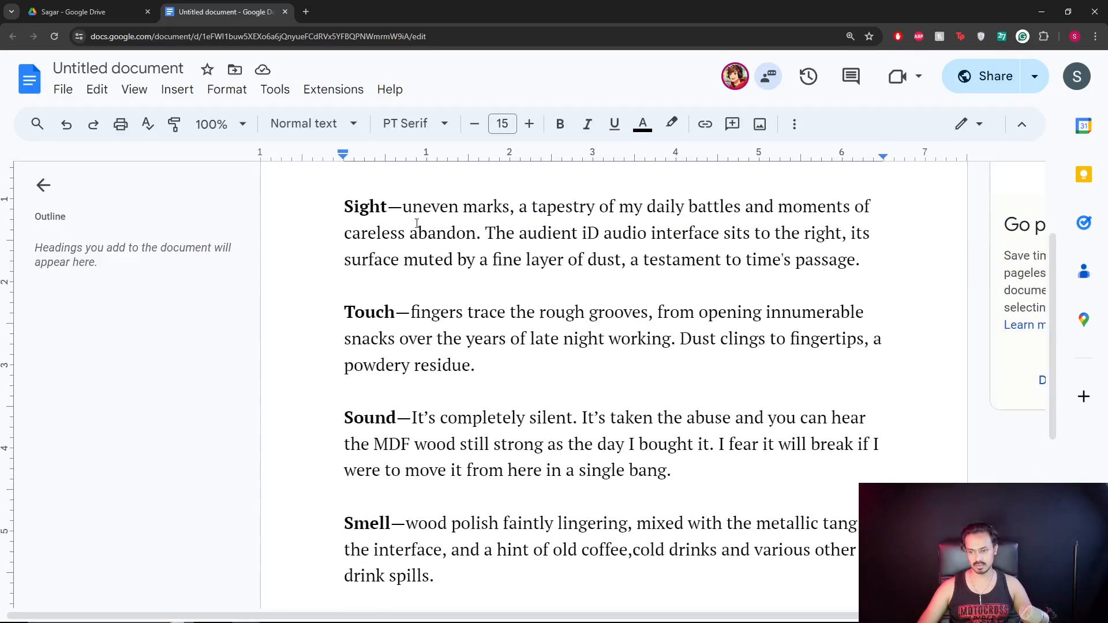
{"action": "scroll", "coordinate": [369, 277], "scroll_direction": "down", "scroll_amount": 6}
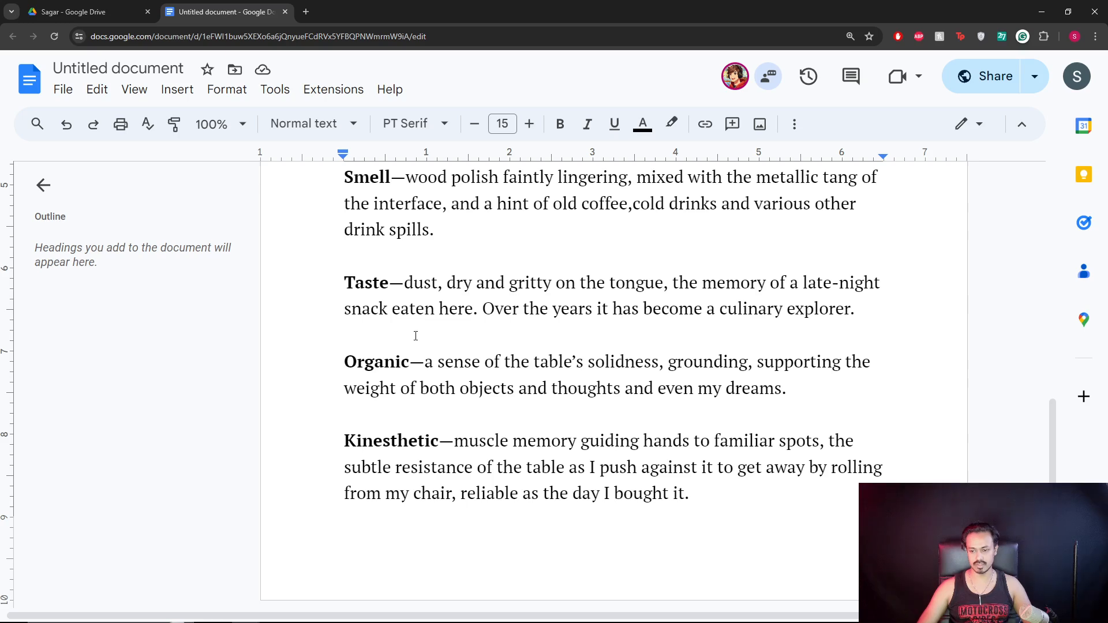
{"action": "scroll", "coordinate": [404, 311], "scroll_direction": "up", "scroll_amount": 7}
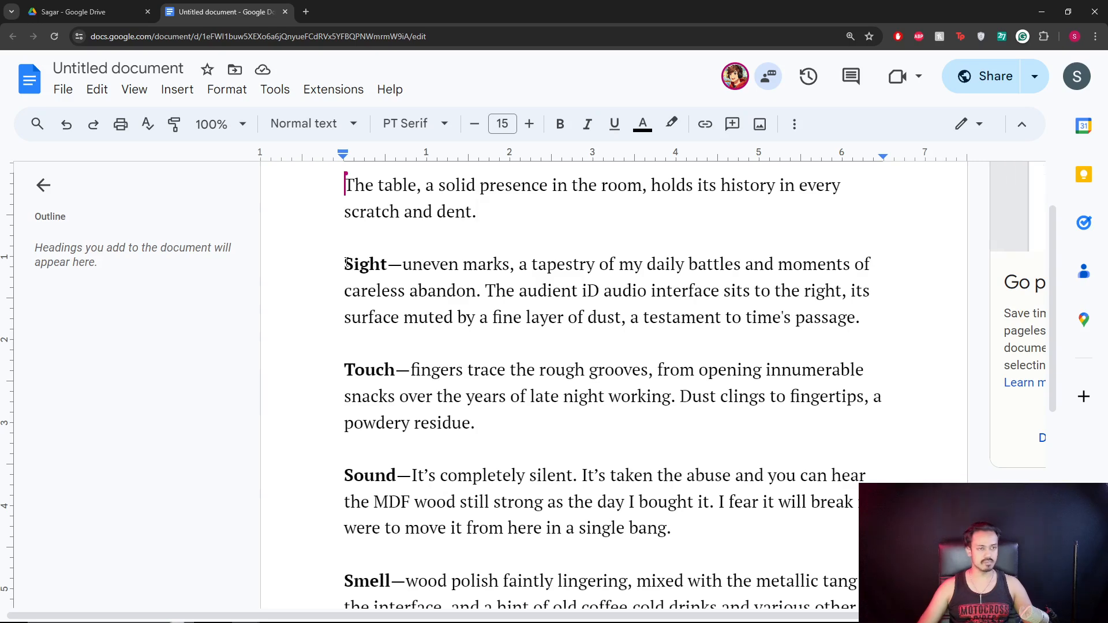
{"action": "scroll", "coordinate": [350, 294], "scroll_direction": "up", "scroll_amount": 1}
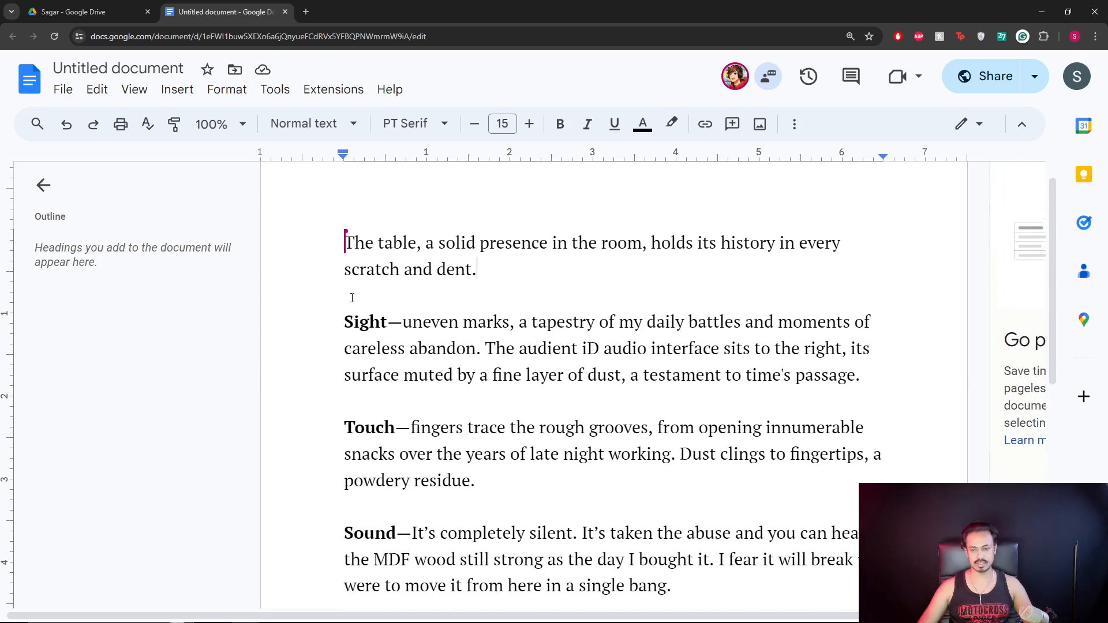
{"action": "scroll", "coordinate": [351, 295], "scroll_direction": "down", "scroll_amount": 1}
{"action": "scroll", "coordinate": [352, 298], "scroll_direction": "up", "scroll_amount": 1}
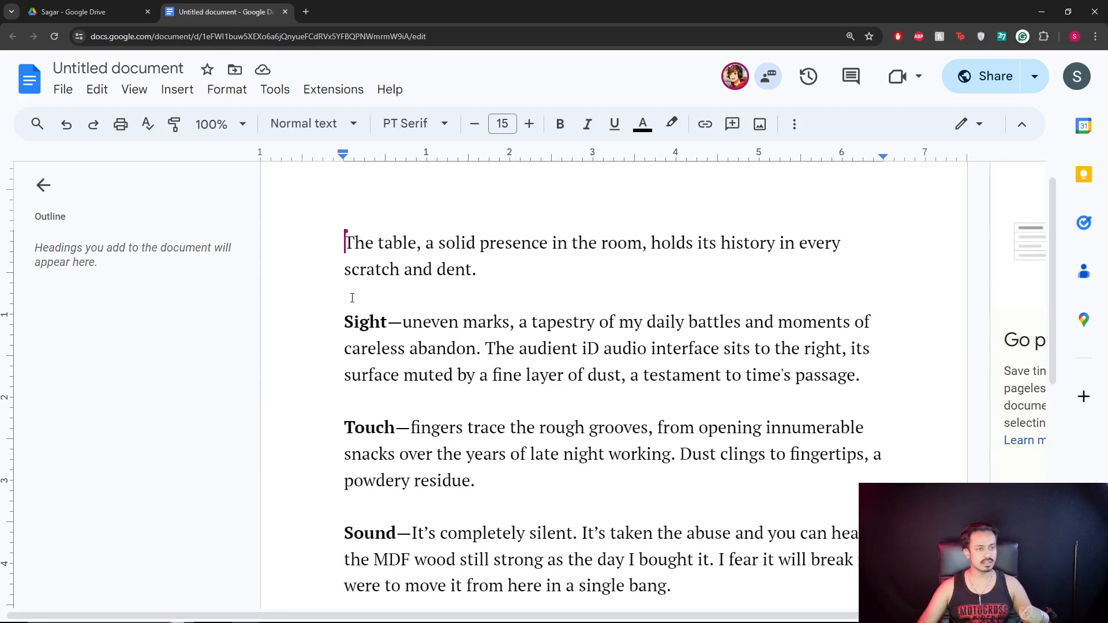
{"action": "left_click", "coordinate": [400, 321]}
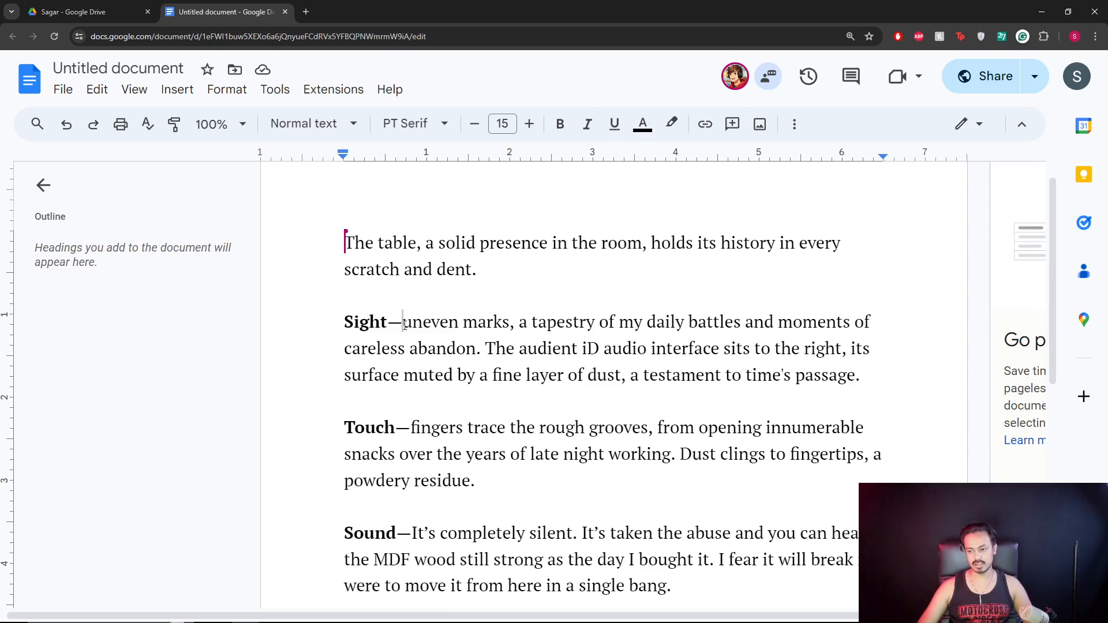
Open the Best Online Singing Lessons website in a new tab.
{"action": "left_click", "coordinate": [305, 11]}
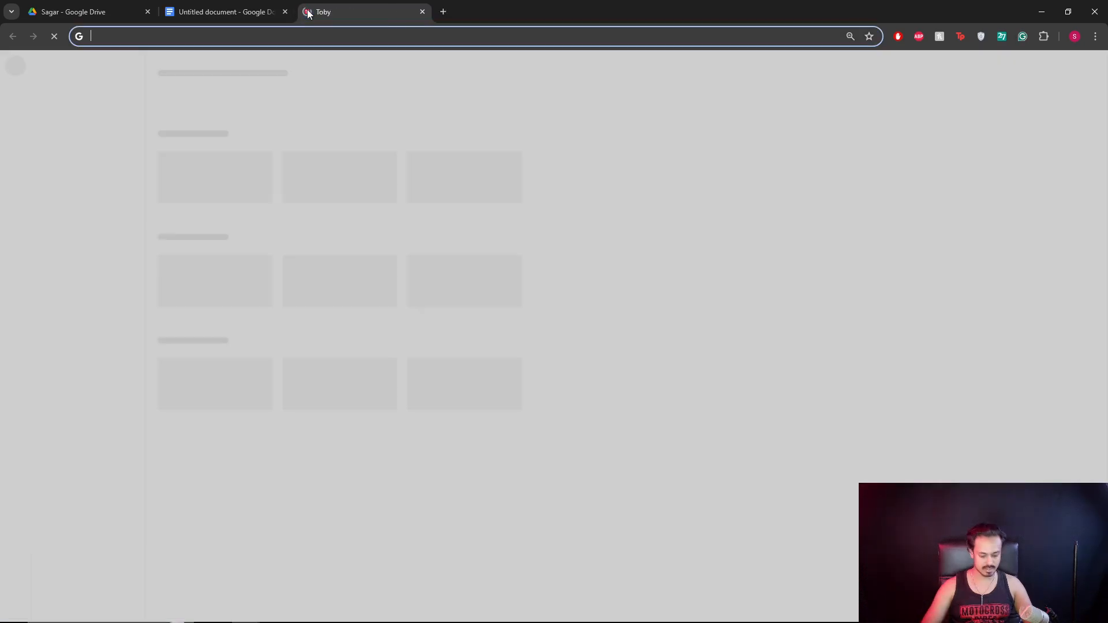
{"action": "type", "text": "bestonl"}
{"action": "key", "text": "Return"}
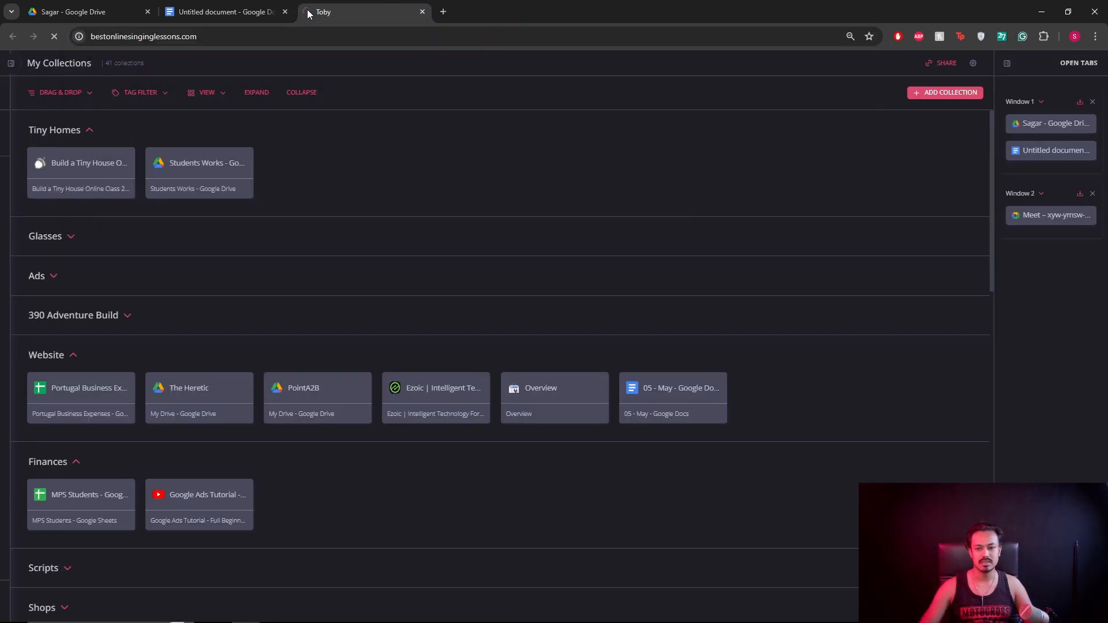
{"action": "left_click", "coordinate": [234, 19]}
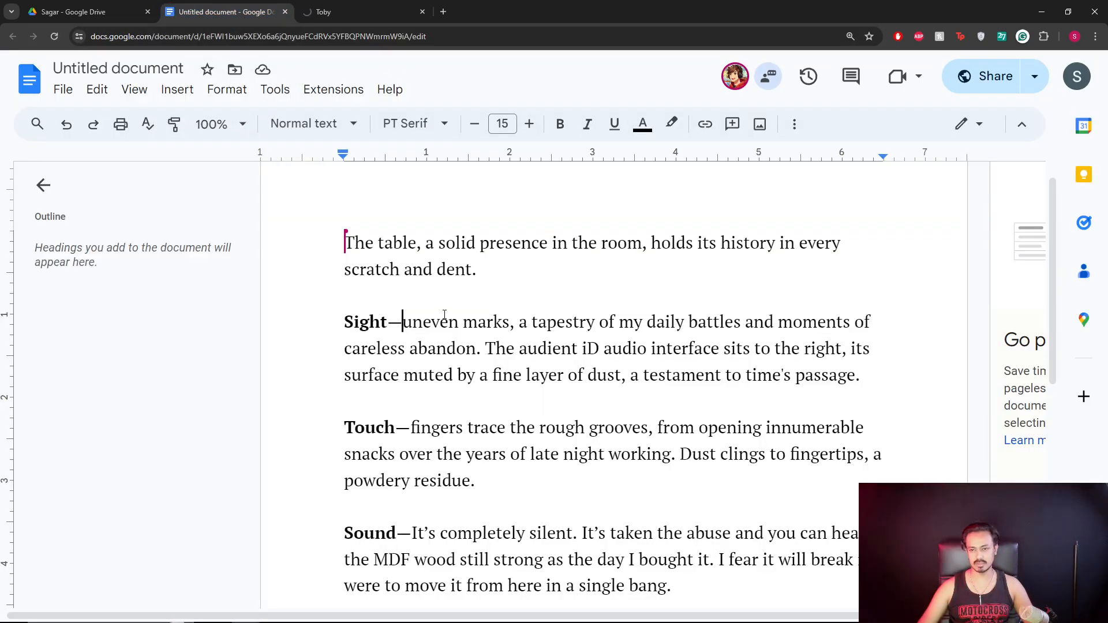
{"action": "left_click", "coordinate": [347, 17]}
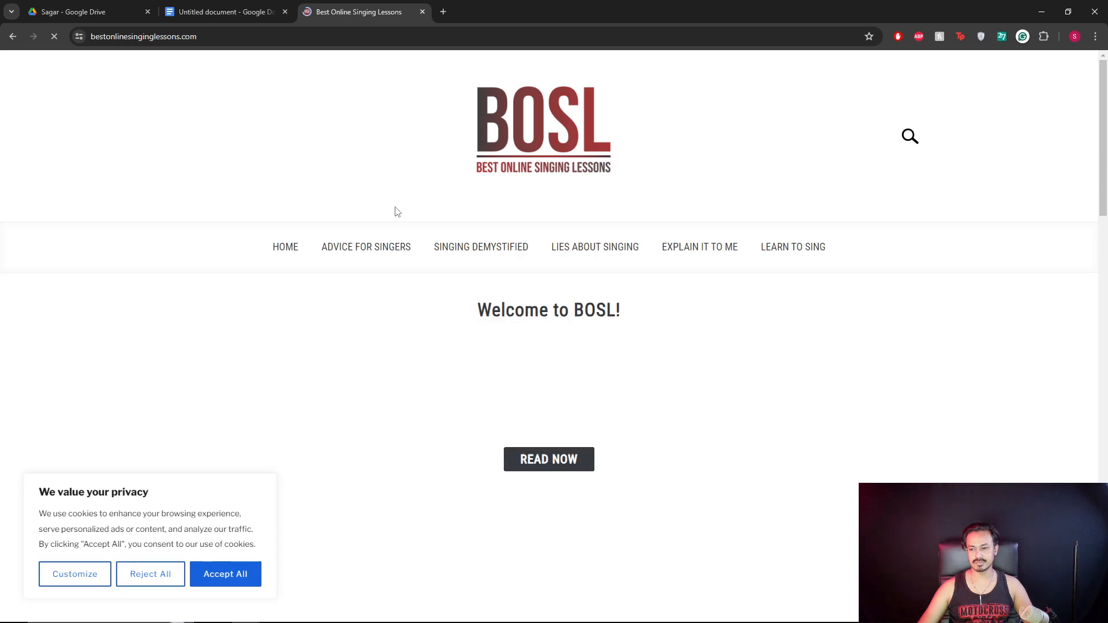
Accept All cookies on the BOSL homepage and scroll through it.
{"action": "left_click", "coordinate": [237, 574]}
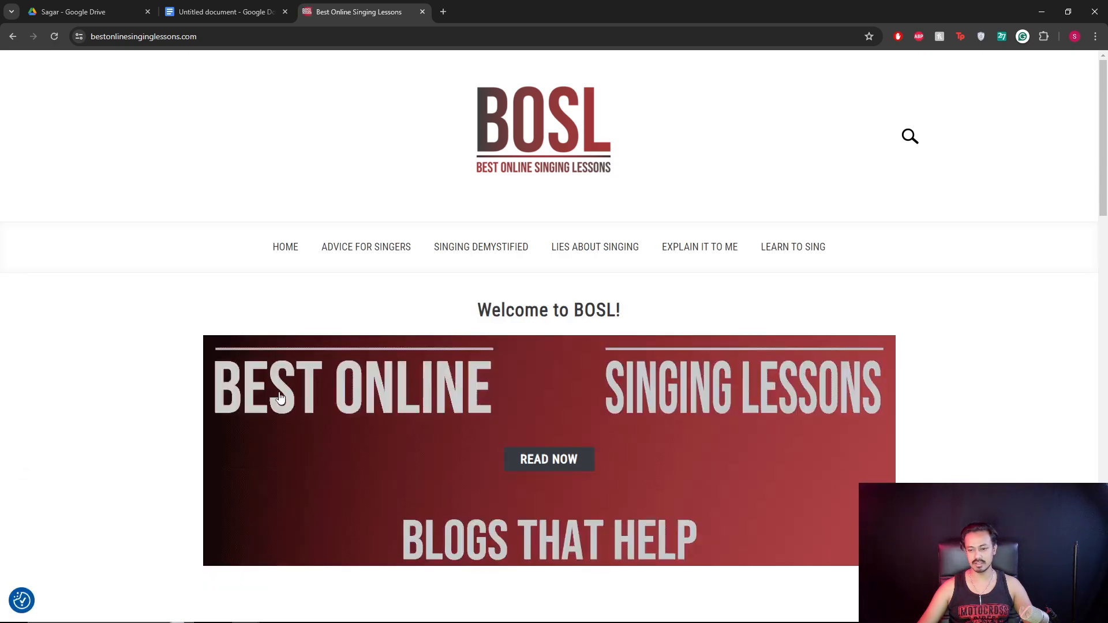
{"action": "scroll", "coordinate": [292, 311], "scroll_direction": "down", "scroll_amount": 12}
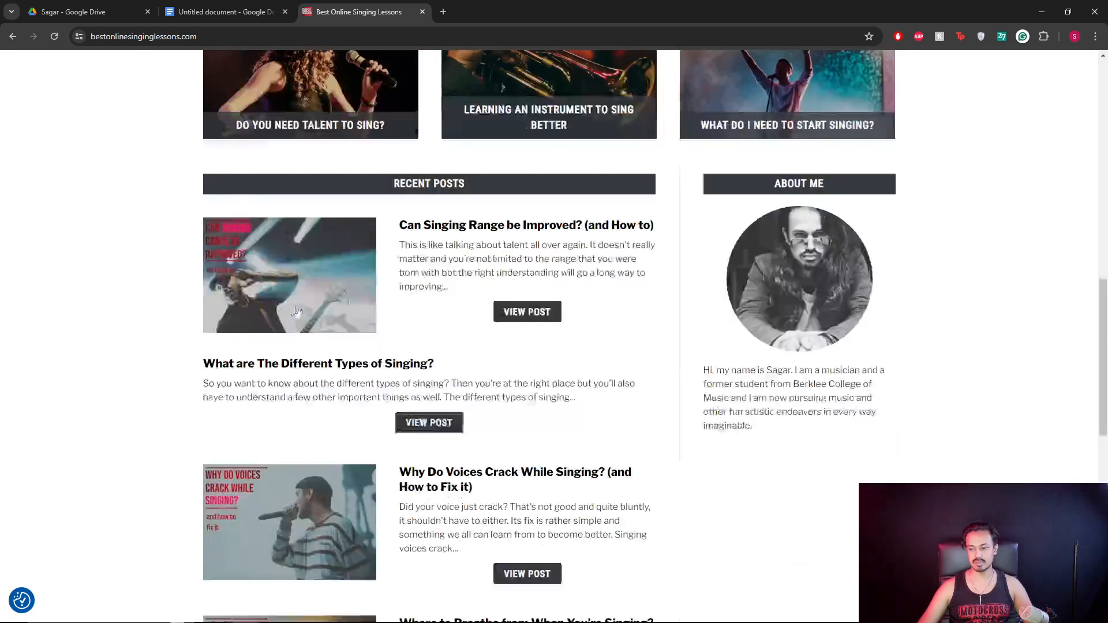
{"action": "scroll", "coordinate": [573, 329], "scroll_direction": "down", "scroll_amount": 8}
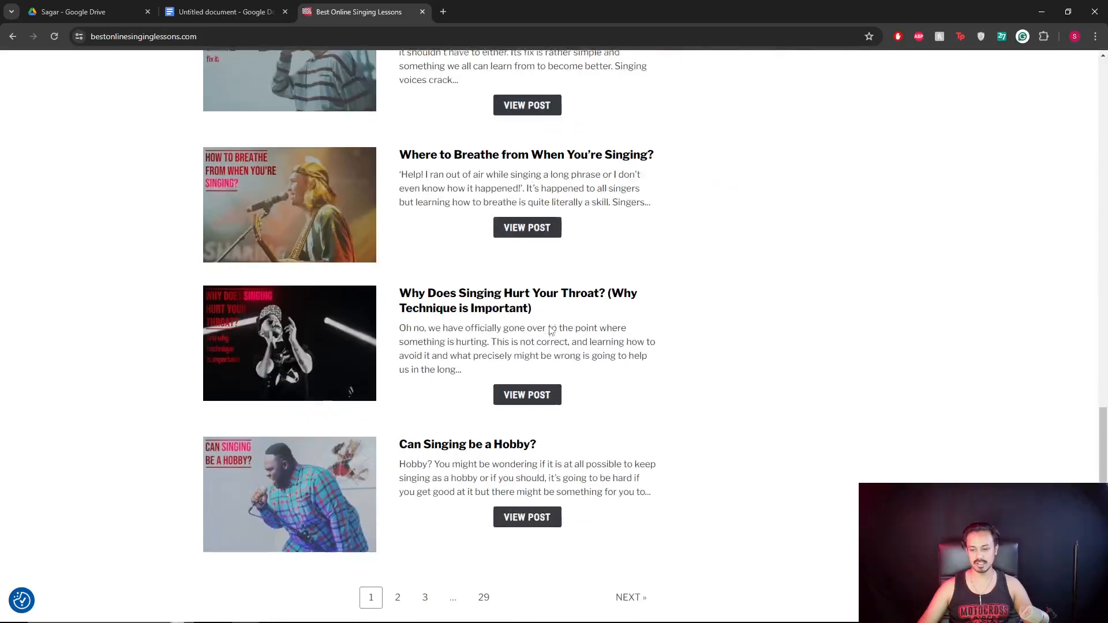
{"action": "scroll", "coordinate": [500, 280], "scroll_direction": "up", "scroll_amount": 20}
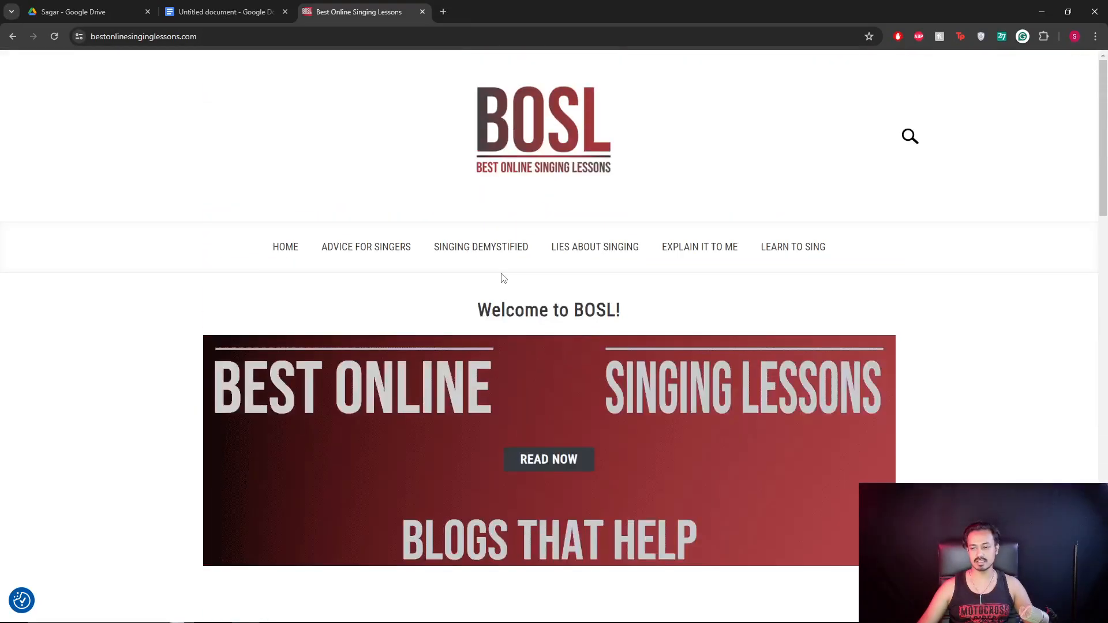
Return to the student's Untitled table description in Google Docs.
{"action": "left_click", "coordinate": [254, 11]}
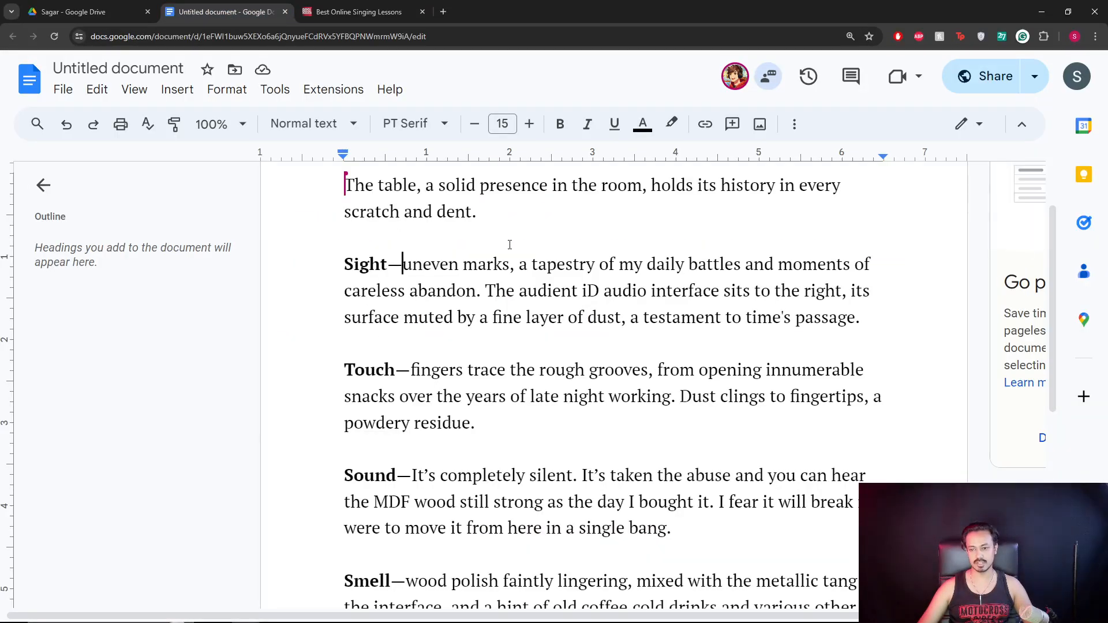
{"action": "scroll", "coordinate": [438, 262], "scroll_direction": "down", "scroll_amount": 1}
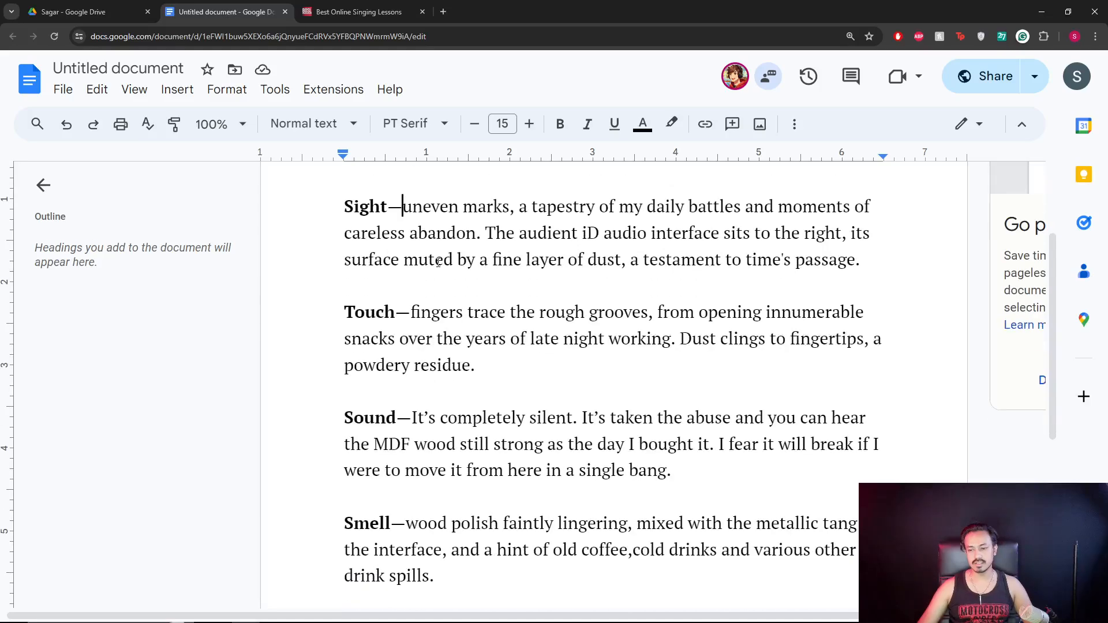
{"action": "scroll", "coordinate": [438, 262], "scroll_direction": "up", "scroll_amount": 1}
{"action": "key", "text": "ctrl+Tab"}
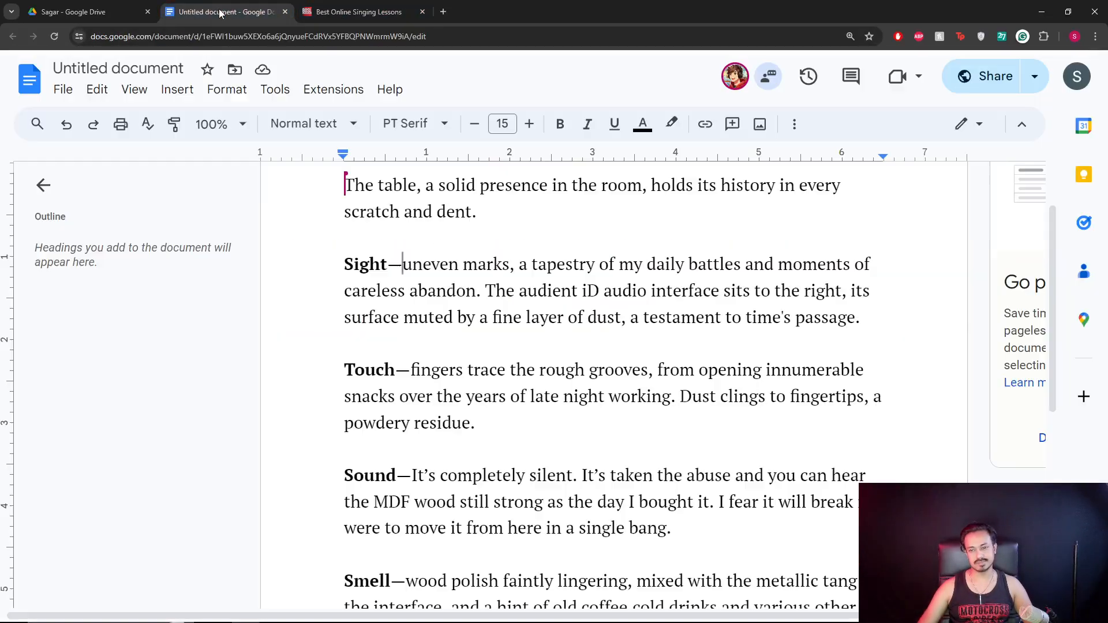
{"action": "left_click", "coordinate": [225, 12]}
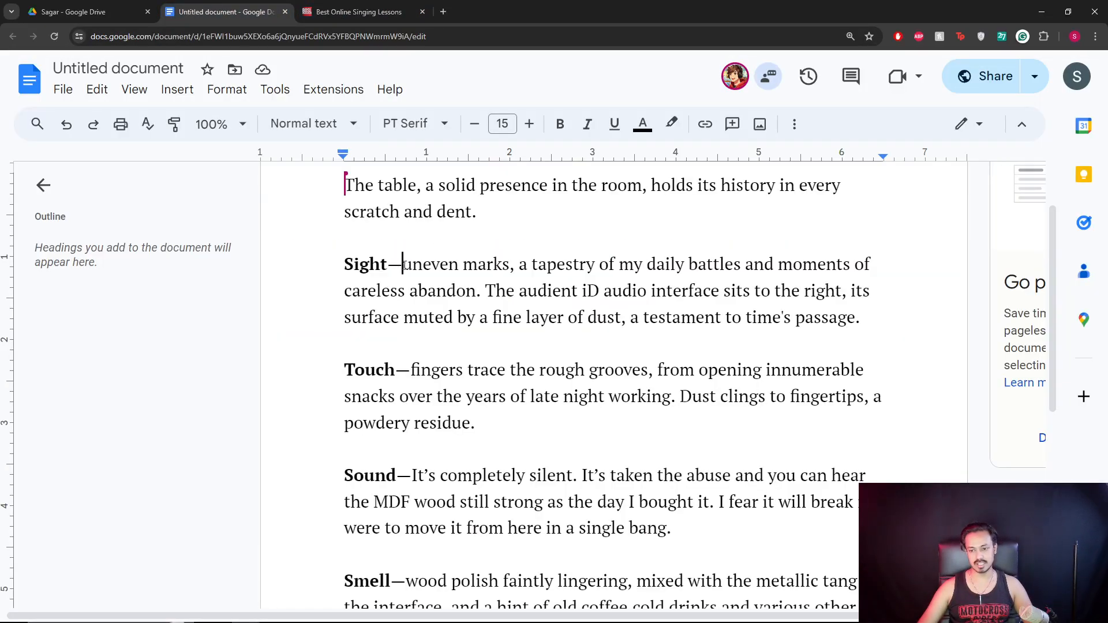
{"action": "left_click_drag", "start_coordinate": [402, 264], "coordinate": [515, 263]}
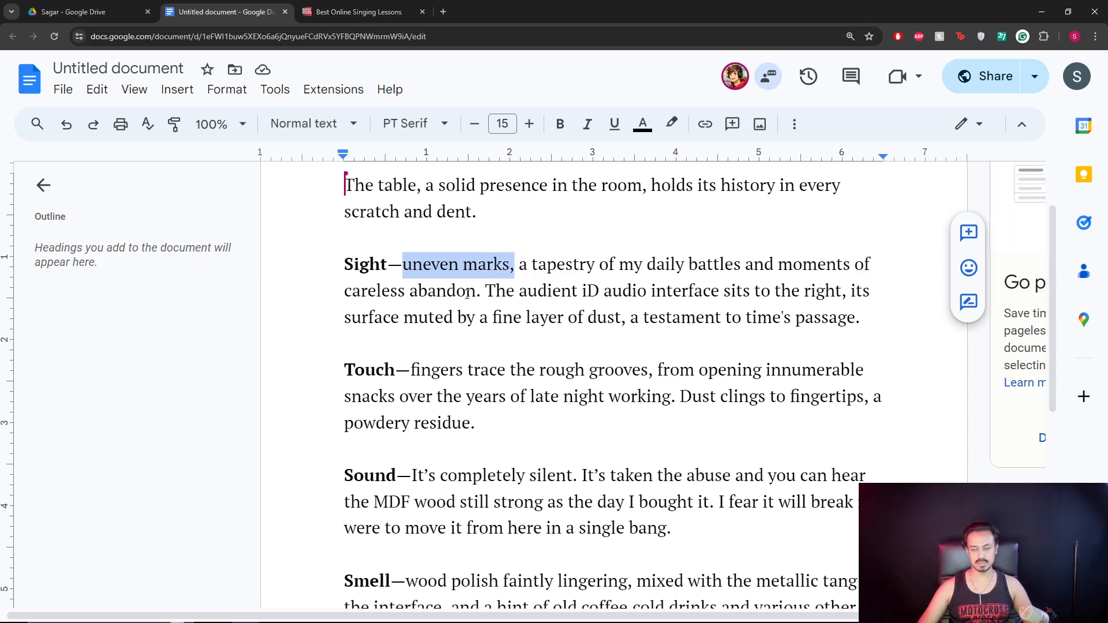
{"action": "left_click_drag", "start_coordinate": [485, 290], "coordinate": [627, 317]}
{"action": "left_click", "coordinate": [627, 316]}
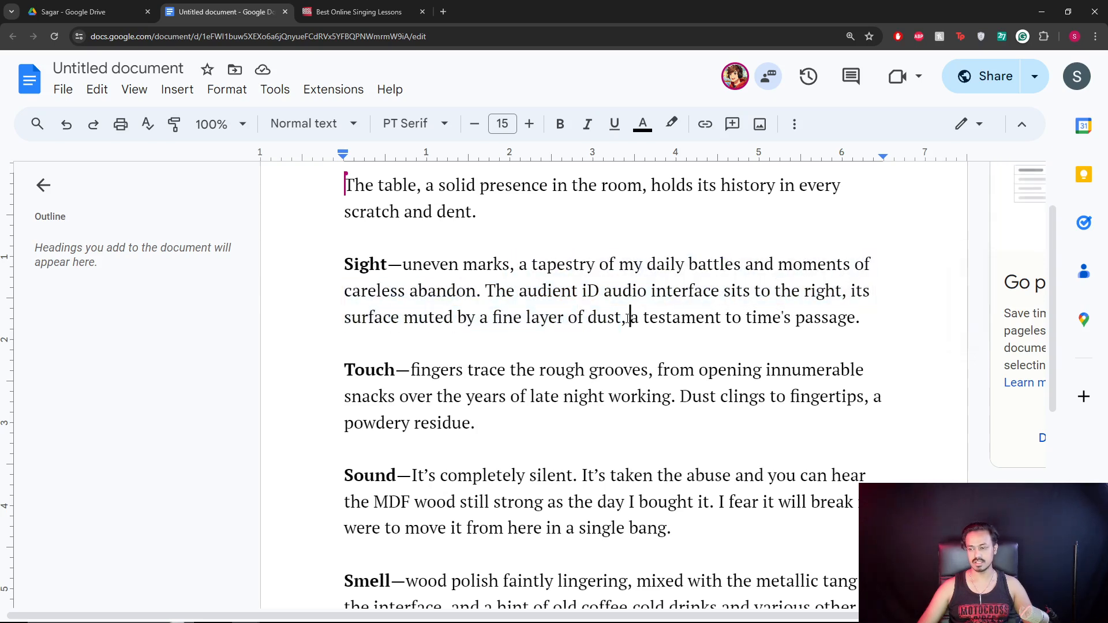
{"action": "left_click", "coordinate": [861, 316]}
{"action": "scroll", "coordinate": [426, 264], "scroll_direction": "down", "scroll_amount": 2}
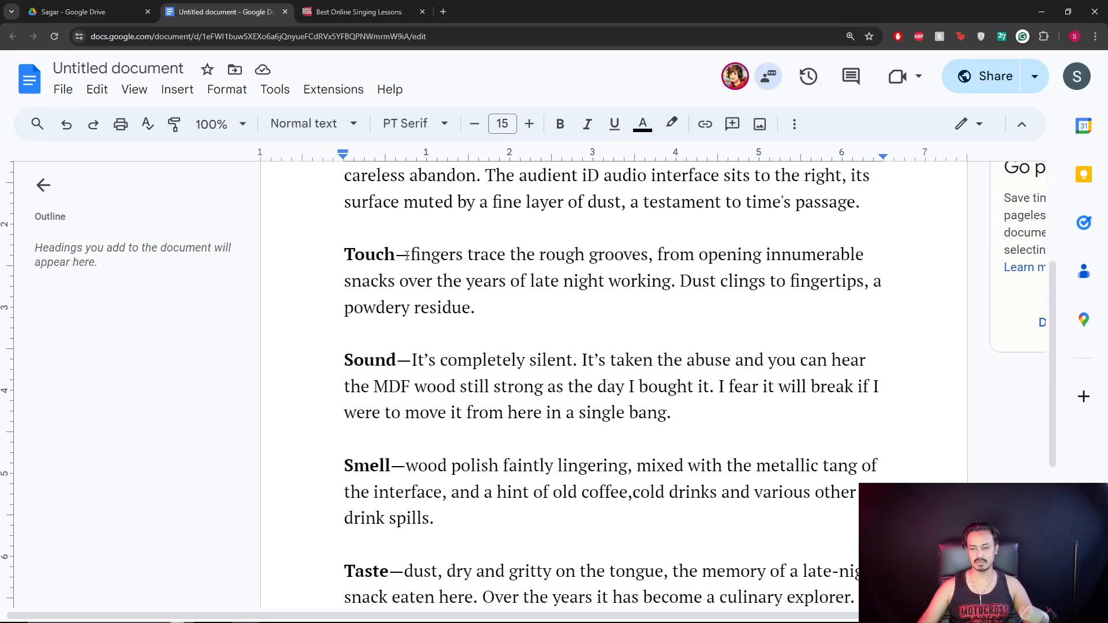
{"action": "left_click_drag", "start_coordinate": [414, 257], "coordinate": [650, 257]}
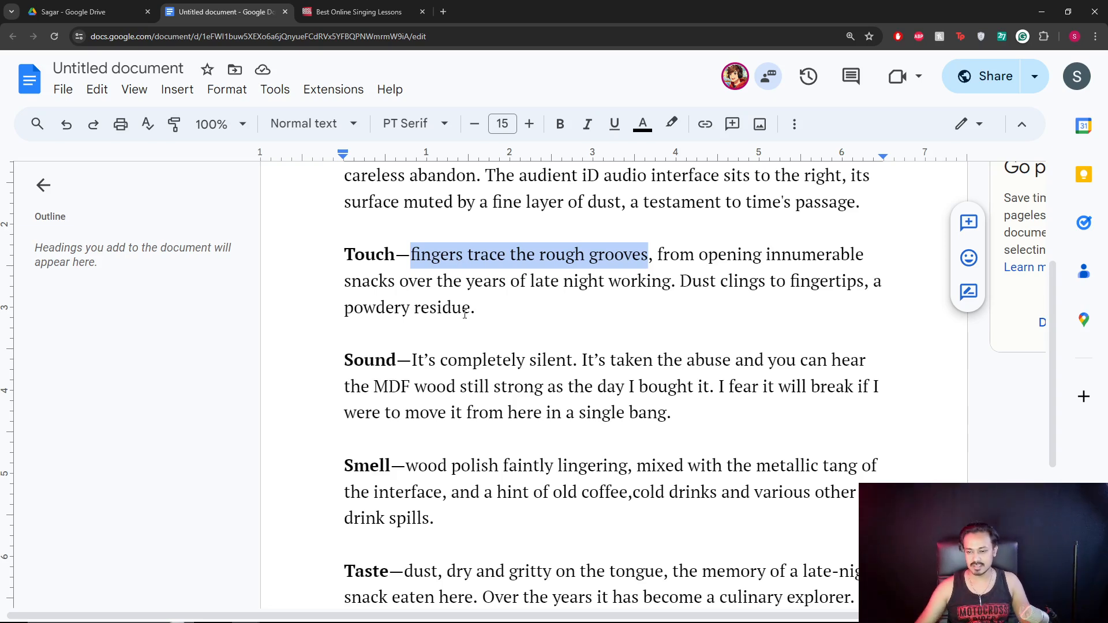
{"action": "scroll", "coordinate": [456, 334], "scroll_direction": "down", "scroll_amount": 1}
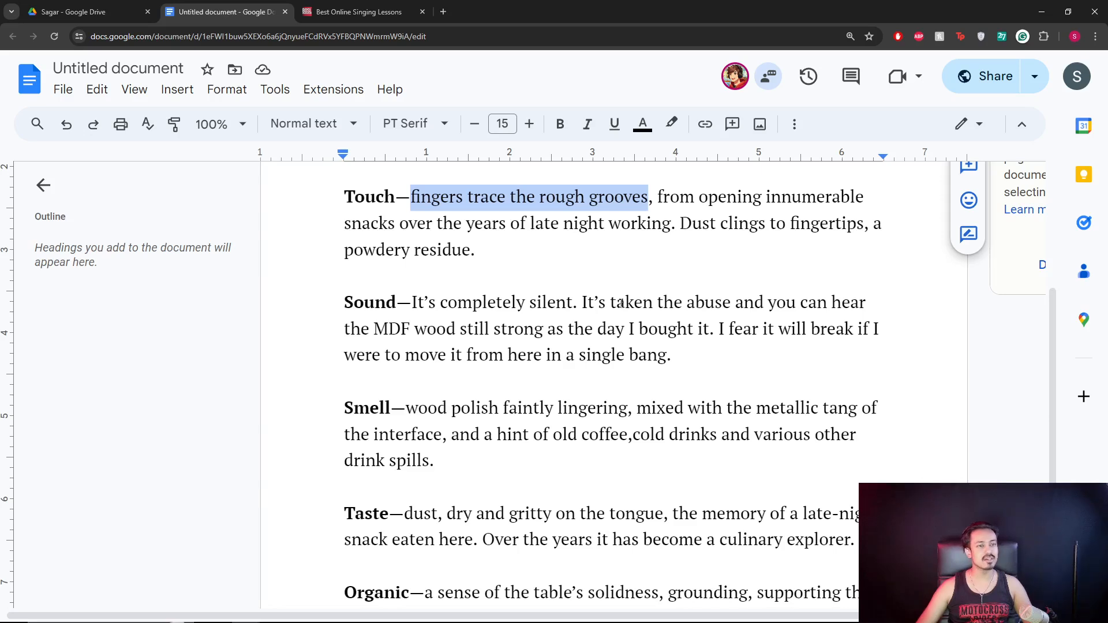
{"action": "left_click", "coordinate": [701, 352]}
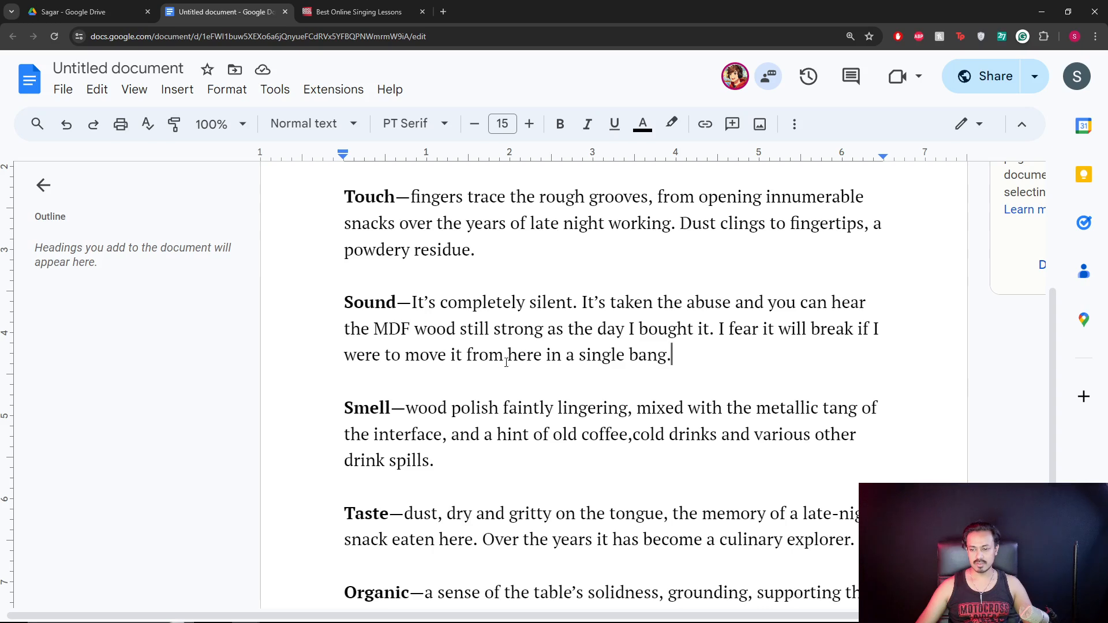
{"action": "scroll", "coordinate": [404, 299], "scroll_direction": "down", "scroll_amount": 3}
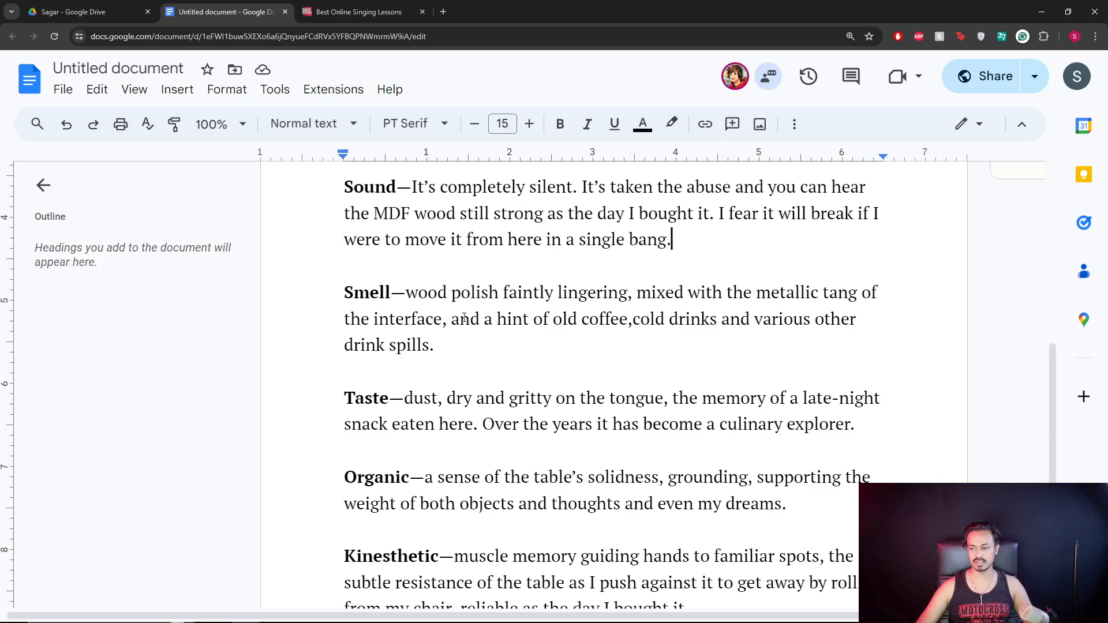
{"action": "scroll", "coordinate": [463, 317], "scroll_direction": "down", "scroll_amount": 2}
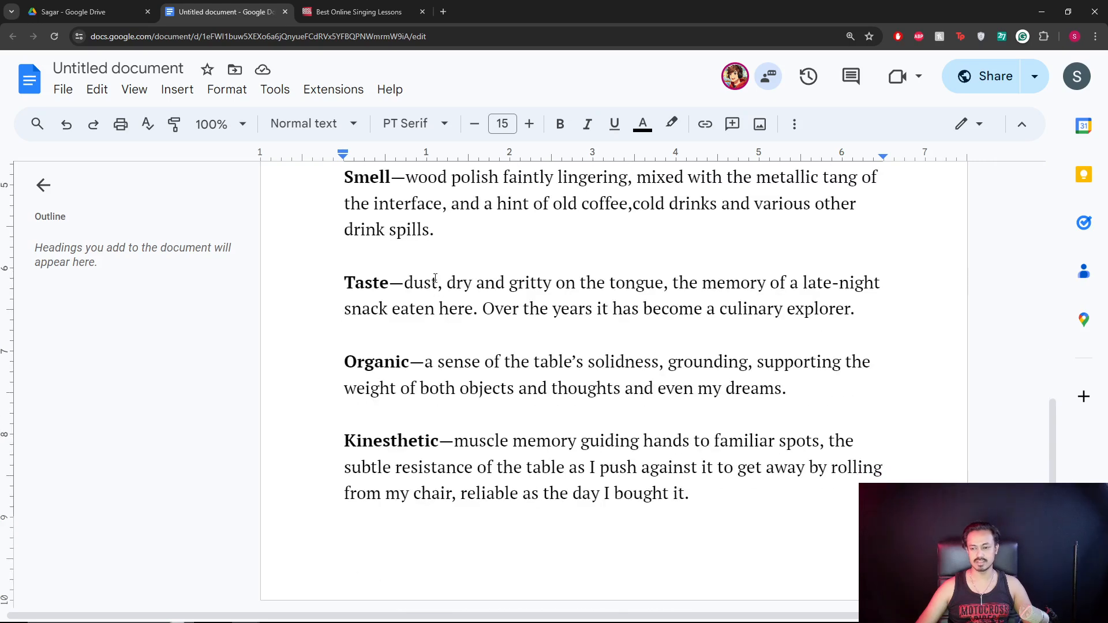
{"action": "left_click", "coordinate": [453, 230], "text": "shift"}
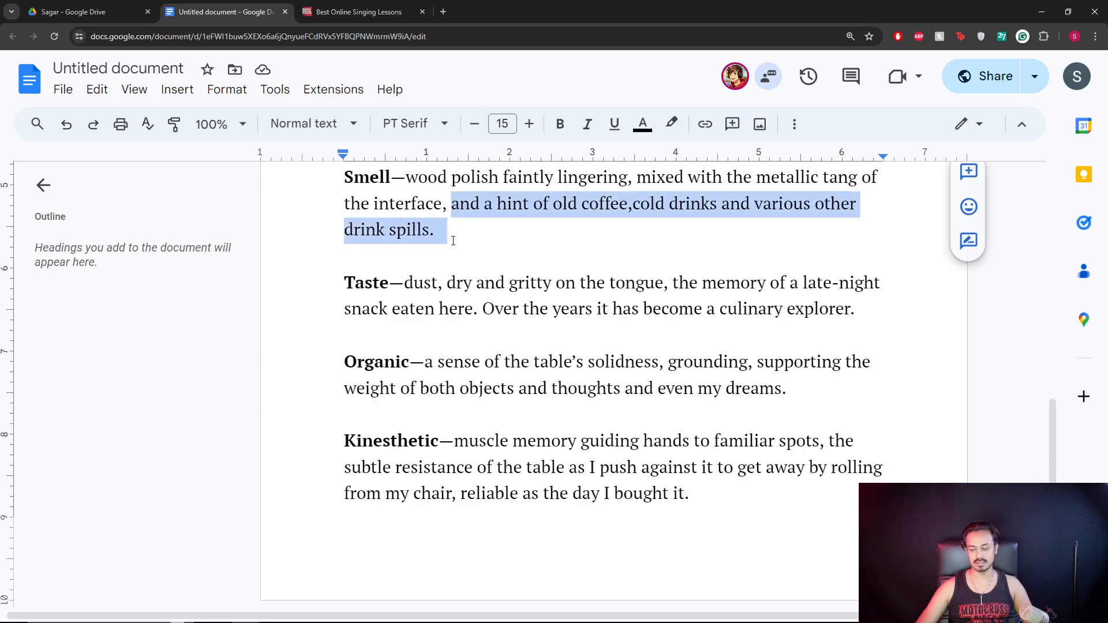
{"action": "left_click", "coordinate": [440, 238]}
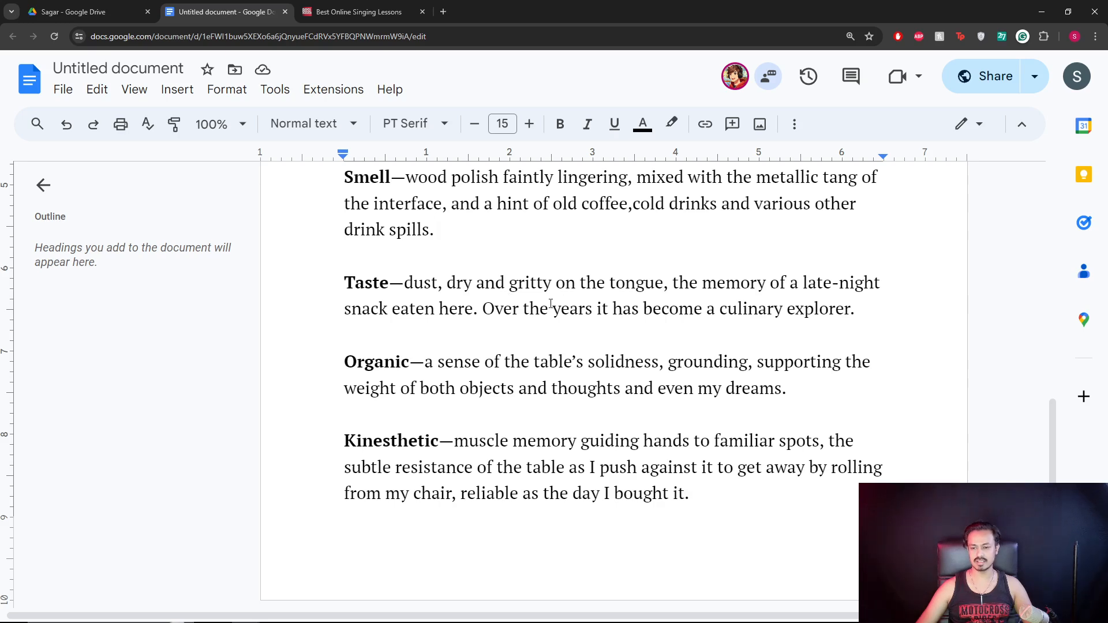
{"action": "scroll", "coordinate": [775, 365], "scroll_direction": "up", "scroll_amount": 1}
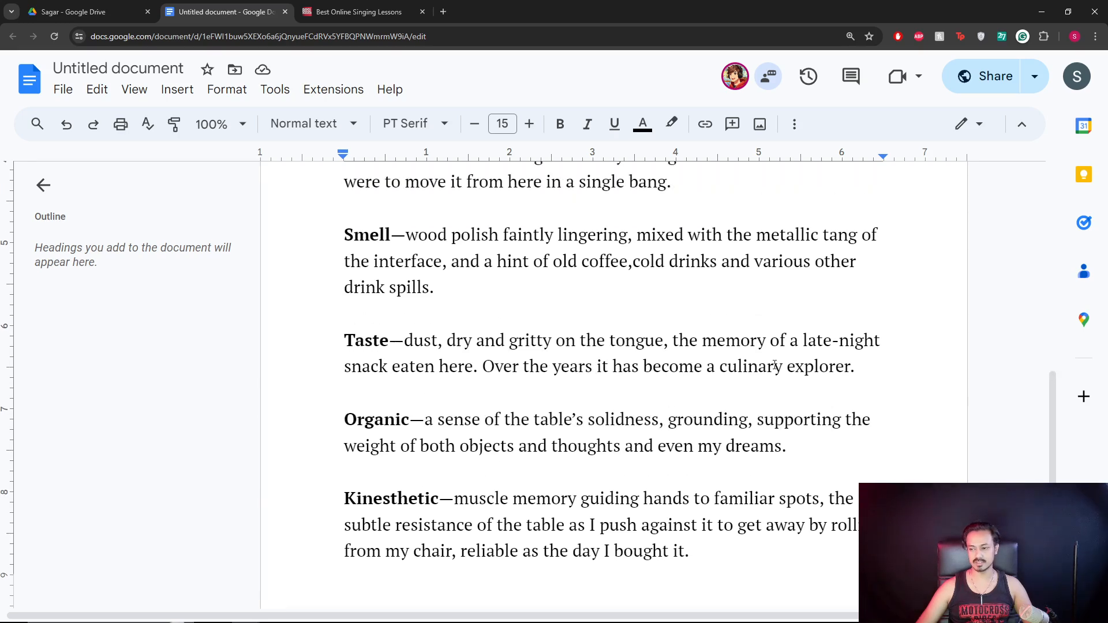
{"action": "scroll", "coordinate": [801, 374], "scroll_direction": "down", "scroll_amount": 1}
{"action": "scroll", "coordinate": [521, 398], "scroll_direction": "up", "scroll_amount": 2}
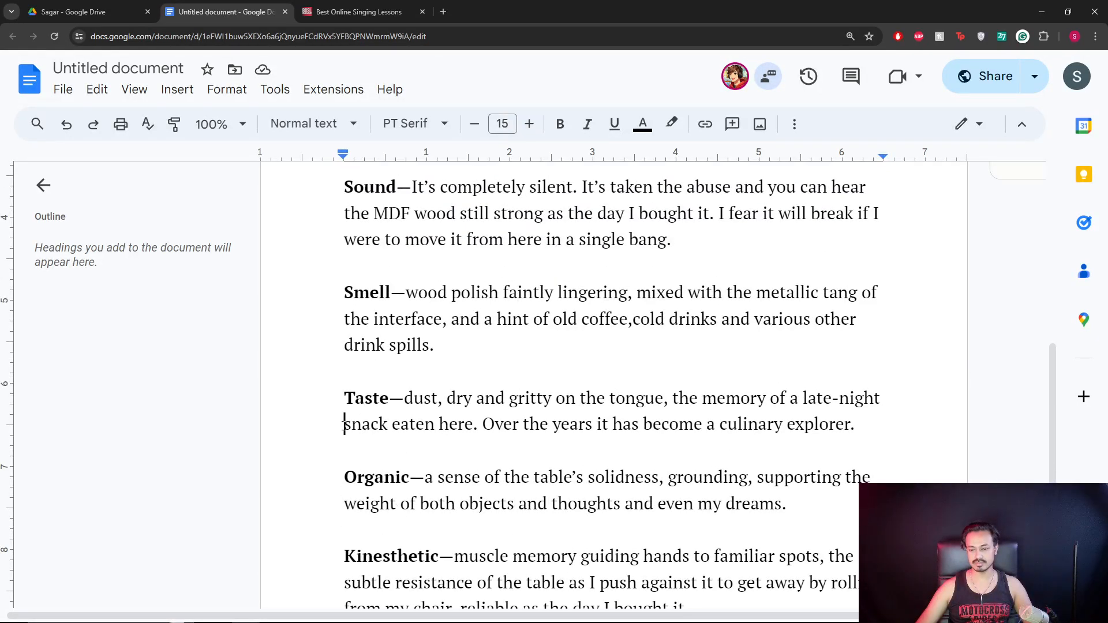
{"action": "left_click_drag", "start_coordinate": [347, 426], "coordinate": [410, 426]}
{"action": "scroll", "coordinate": [426, 340], "scroll_direction": "up", "scroll_amount": 5}
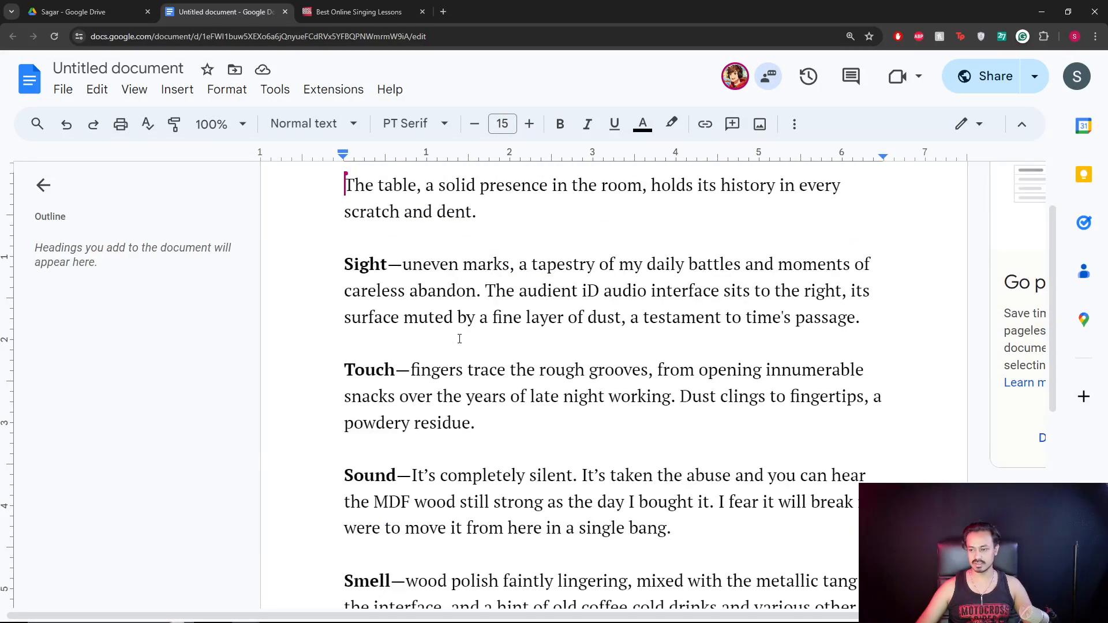
{"action": "scroll", "coordinate": [427, 343], "scroll_direction": "up", "scroll_amount": 1}
{"action": "scroll", "coordinate": [459, 339], "scroll_direction": "down", "scroll_amount": 8}
{"action": "left_click", "coordinate": [452, 386]}
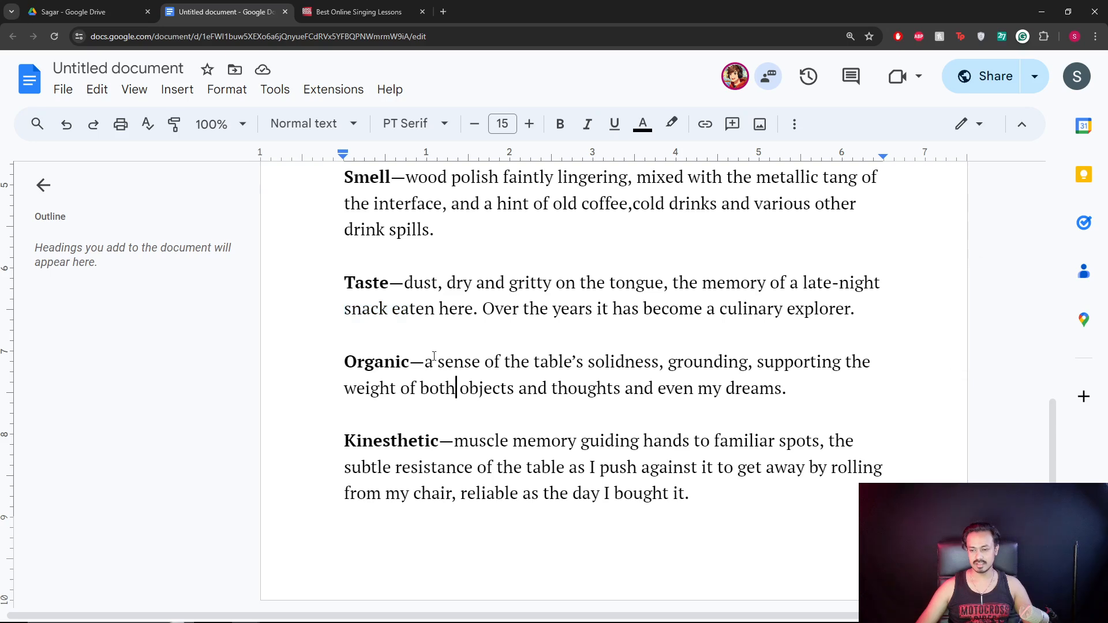
{"action": "key", "text": "ctrl+Home"}
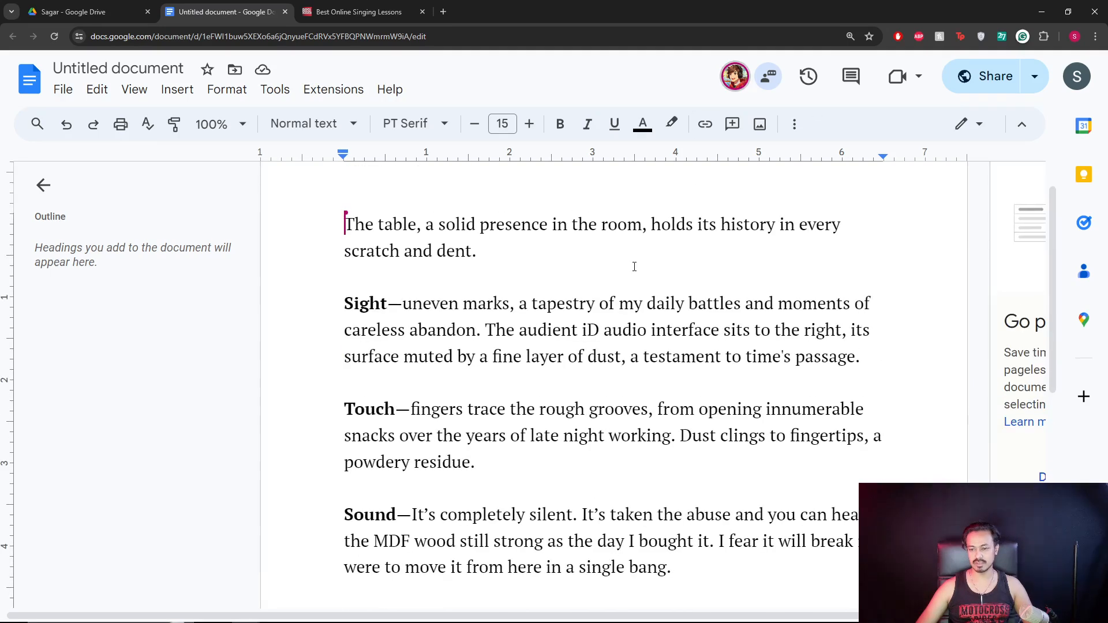
{"action": "scroll", "coordinate": [450, 337], "scroll_direction": "down", "scroll_amount": 8}
{"action": "left_click", "coordinate": [429, 361]}
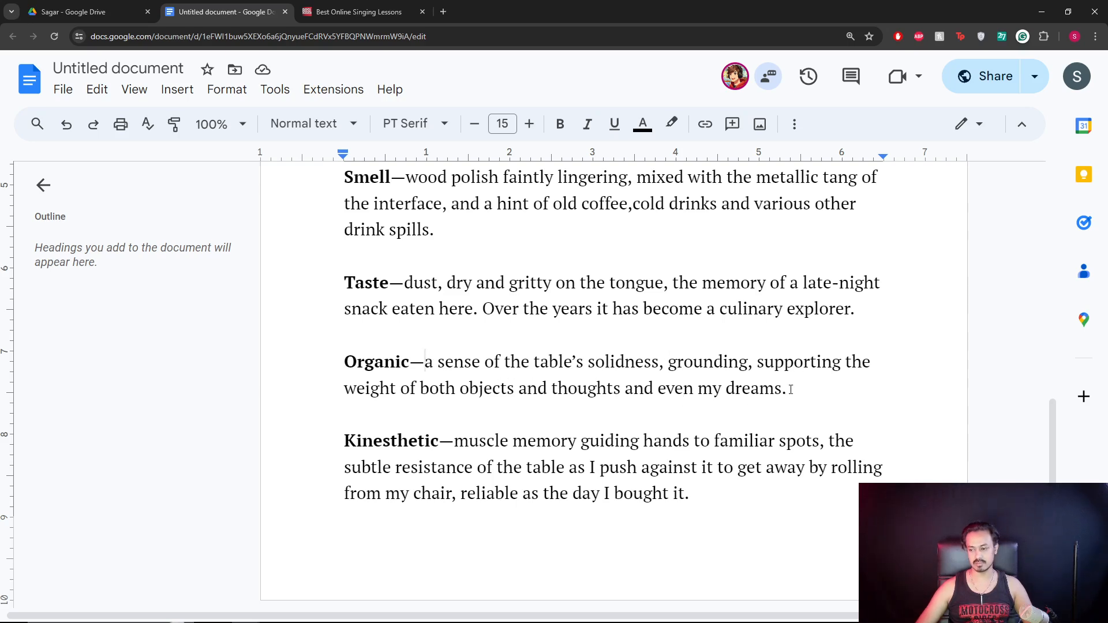
{"action": "left_click_drag", "start_coordinate": [788, 388], "coordinate": [589, 364]}
{"action": "left_click", "coordinate": [575, 392]}
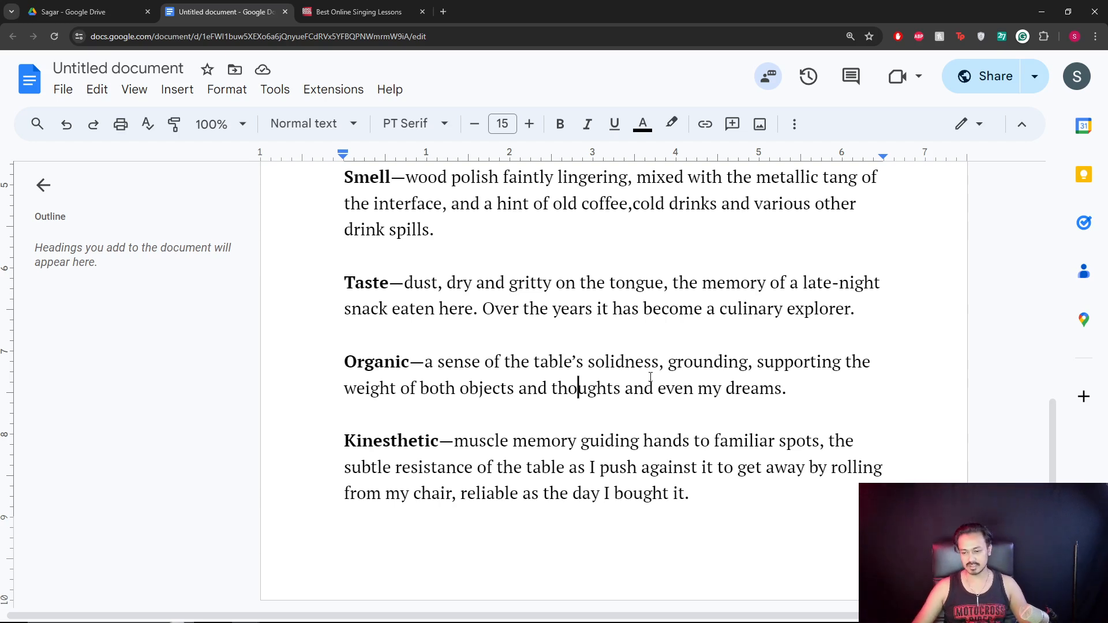
{"action": "left_click", "coordinate": [723, 486]}
{"action": "scroll", "coordinate": [625, 426], "scroll_direction": "up", "scroll_amount": 10}
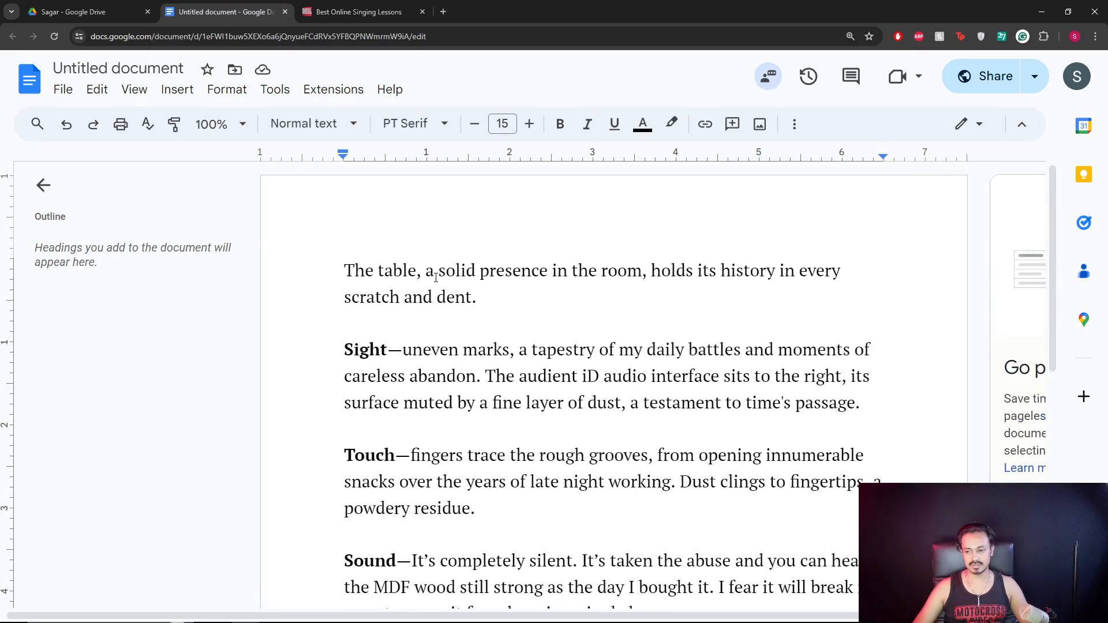
Close the document and go to the student's Kuchh Alfaaz submission folder in Songwriting Homework.
{"action": "left_click", "coordinate": [285, 11]}
{"action": "left_click", "coordinate": [94, 13]}
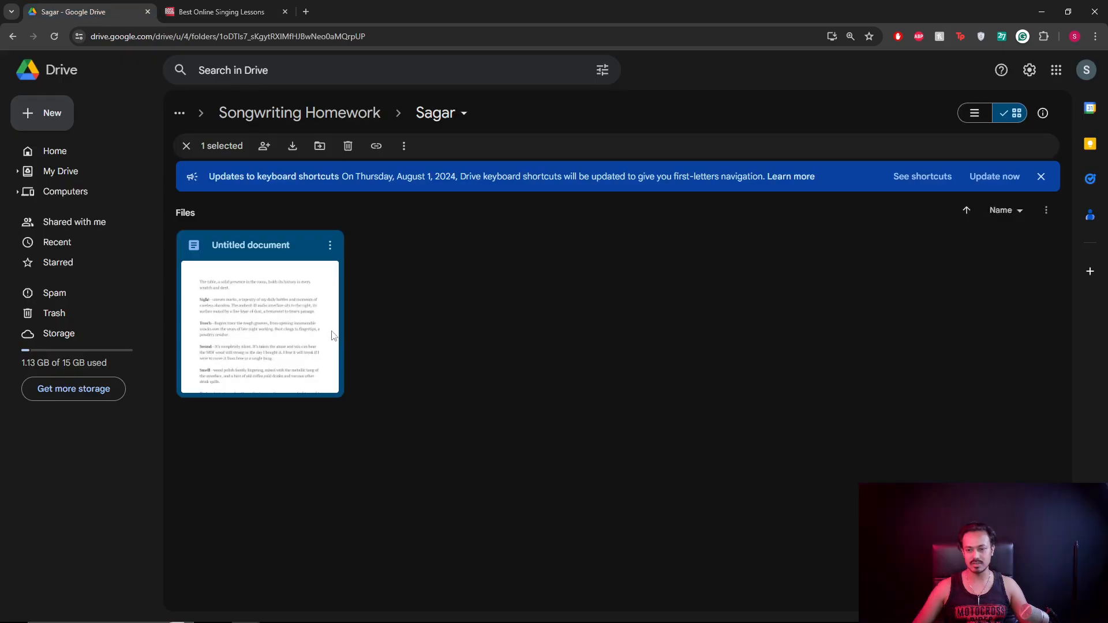
{"action": "left_click", "coordinate": [300, 112]}
{"action": "double_click", "coordinate": [258, 247]}
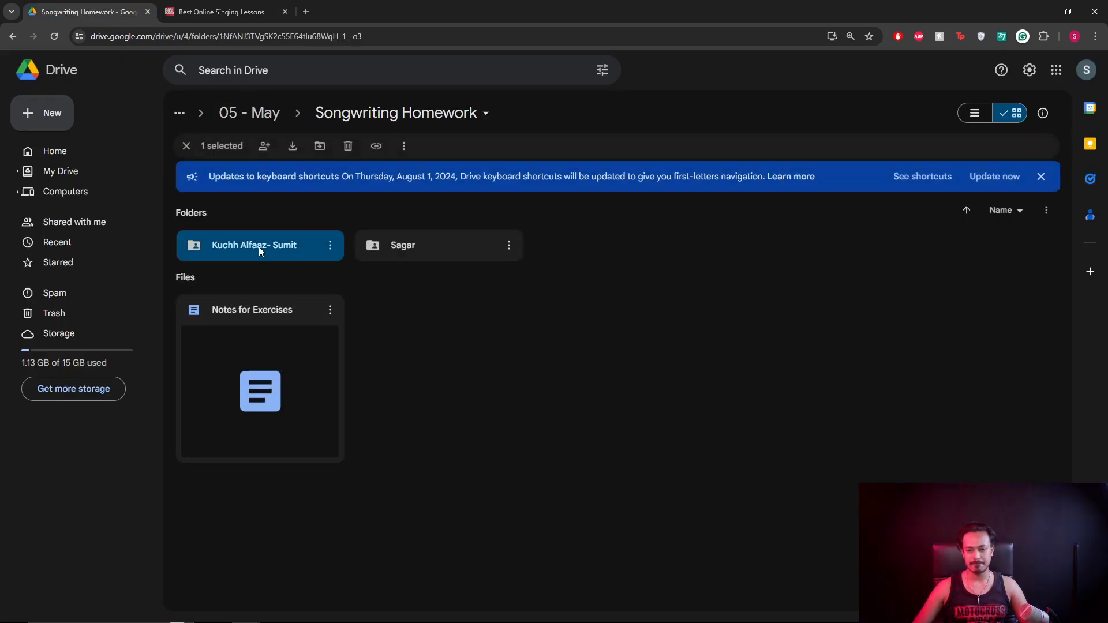
Preview the Kuchh Alfaaz lyrics image and pan up to the Writing about heartbreak section.
{"action": "double_click", "coordinate": [285, 330]}
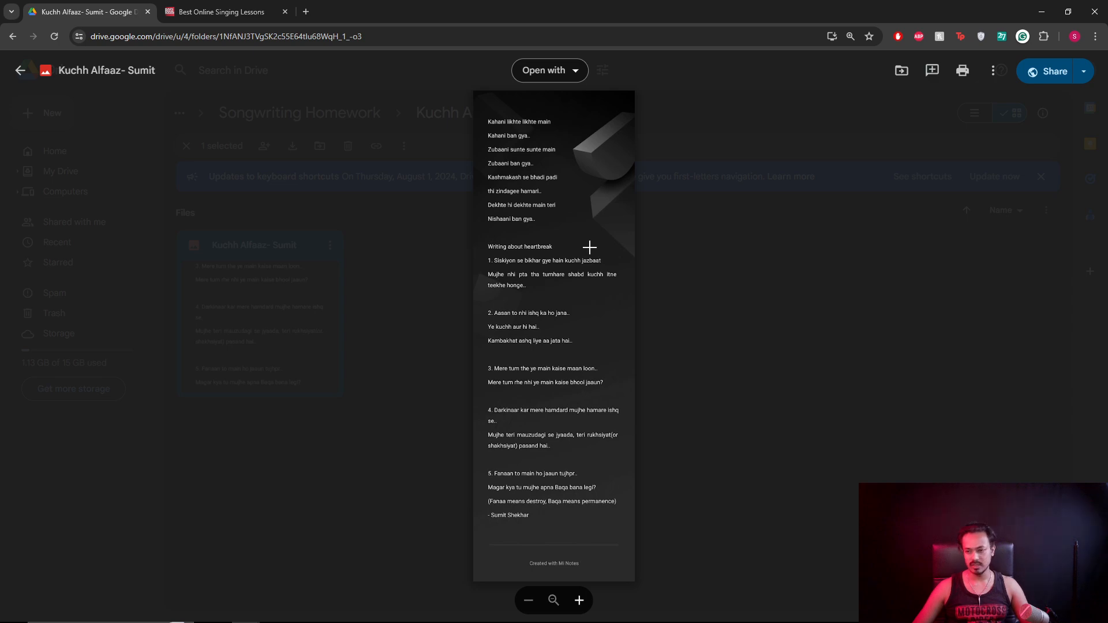
{"action": "scroll", "coordinate": [563, 148], "scroll_direction": "up", "scroll_amount": 5}
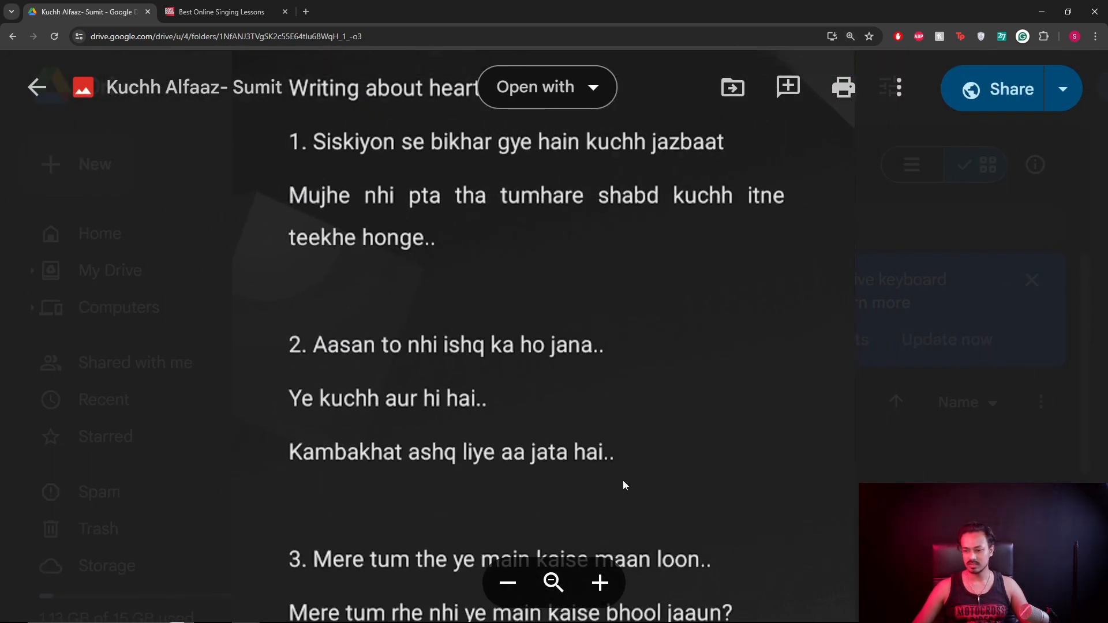
{"action": "scroll", "coordinate": [733, 348], "scroll_direction": "up", "scroll_amount": 3}
{"action": "scroll", "coordinate": [733, 348], "scroll_direction": "up", "scroll_amount": 7}
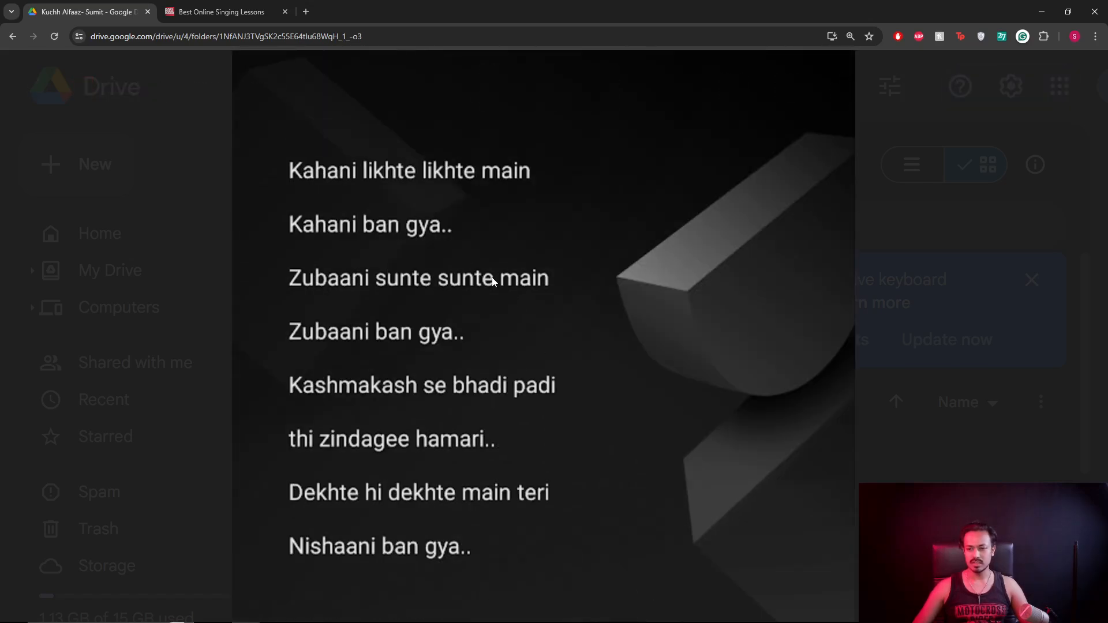
{"action": "scroll", "coordinate": [497, 342], "scroll_direction": "down", "scroll_amount": 1}
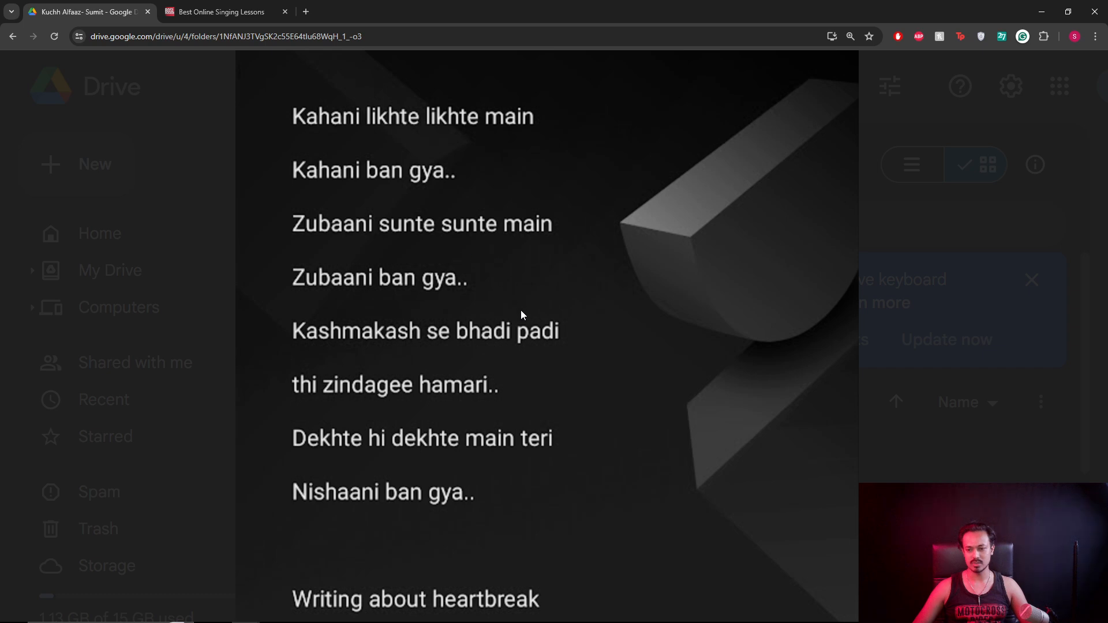
{"action": "left_click_drag", "start_coordinate": [546, 407], "coordinate": [546, 341]}
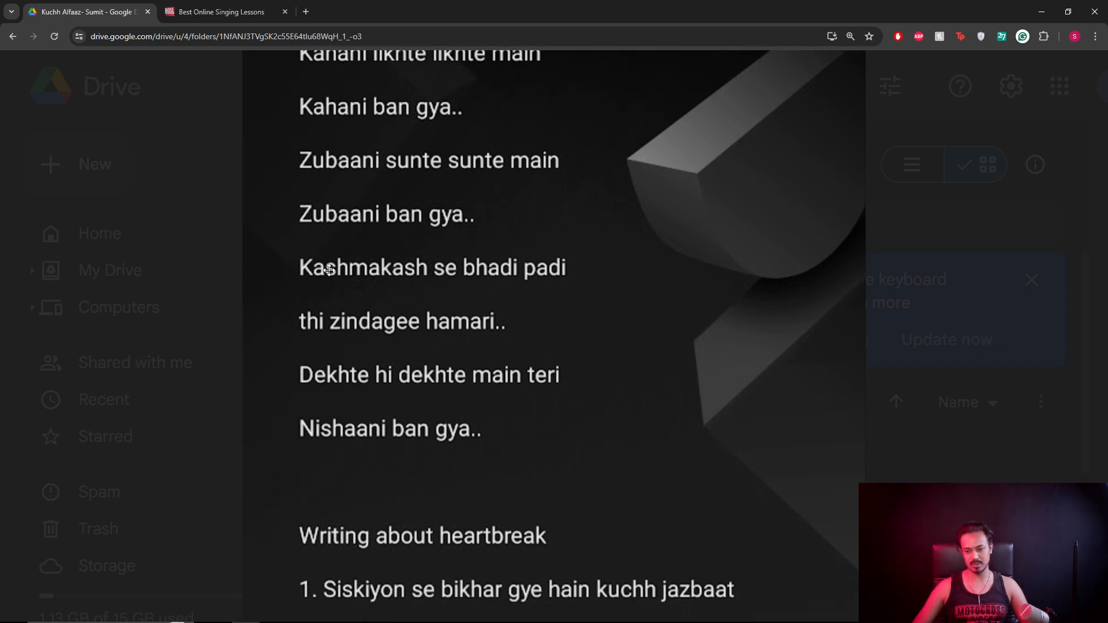
Search 'kashmakash meaning' in a new tab and expand More definitions.
{"action": "left_click", "coordinate": [305, 13]}
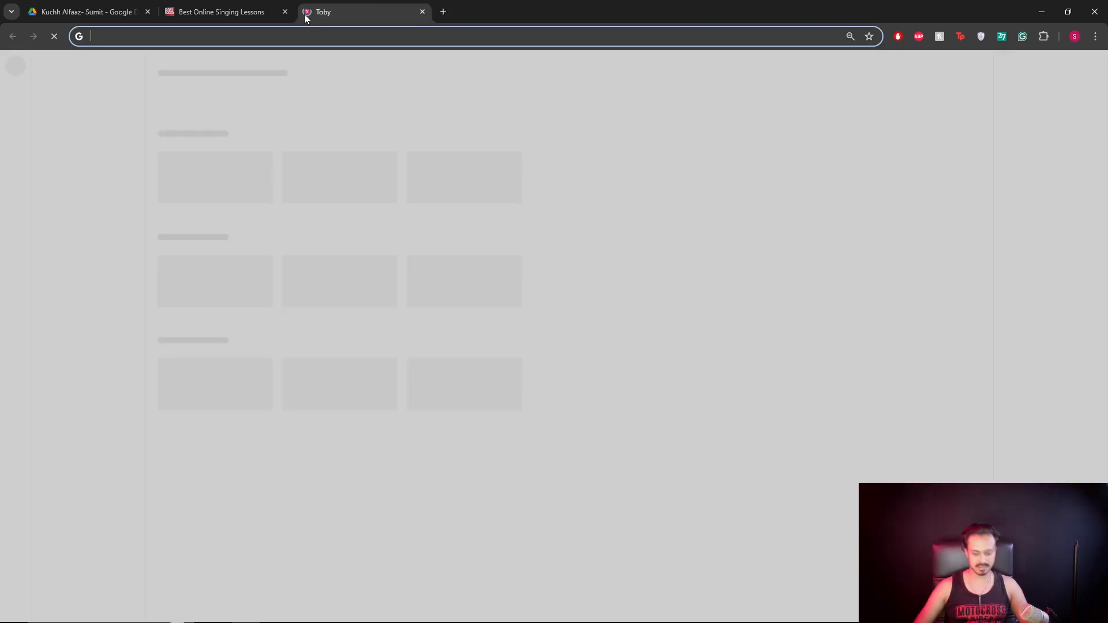
{"action": "type", "text": "kashmakash"}
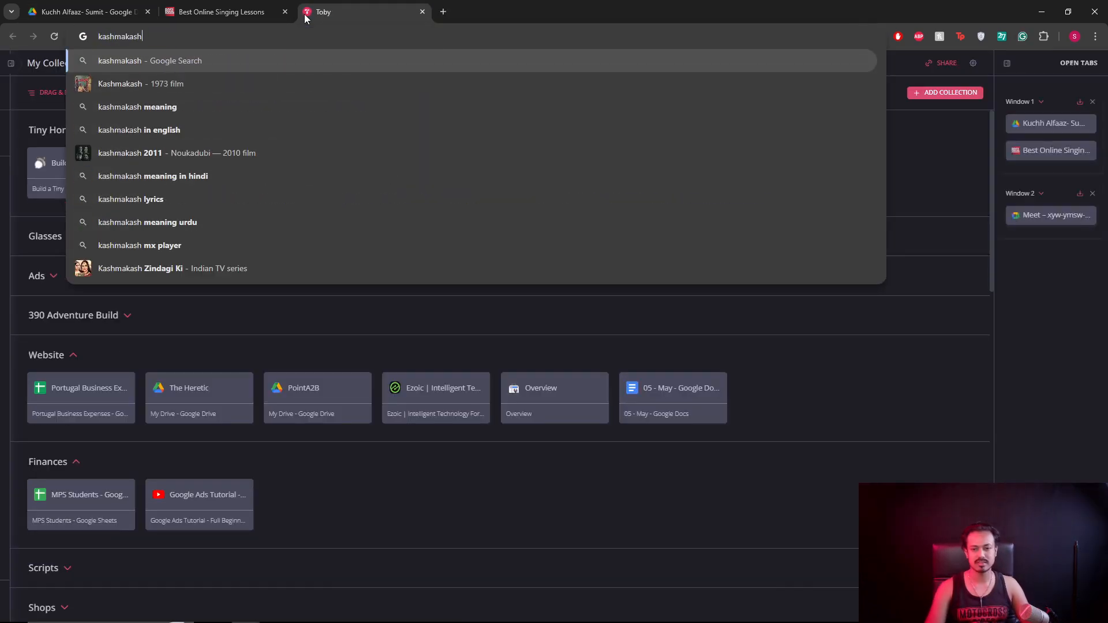
{"action": "key", "text": "Down"}
{"action": "key", "text": "Down"}
{"action": "key", "text": "Return"}
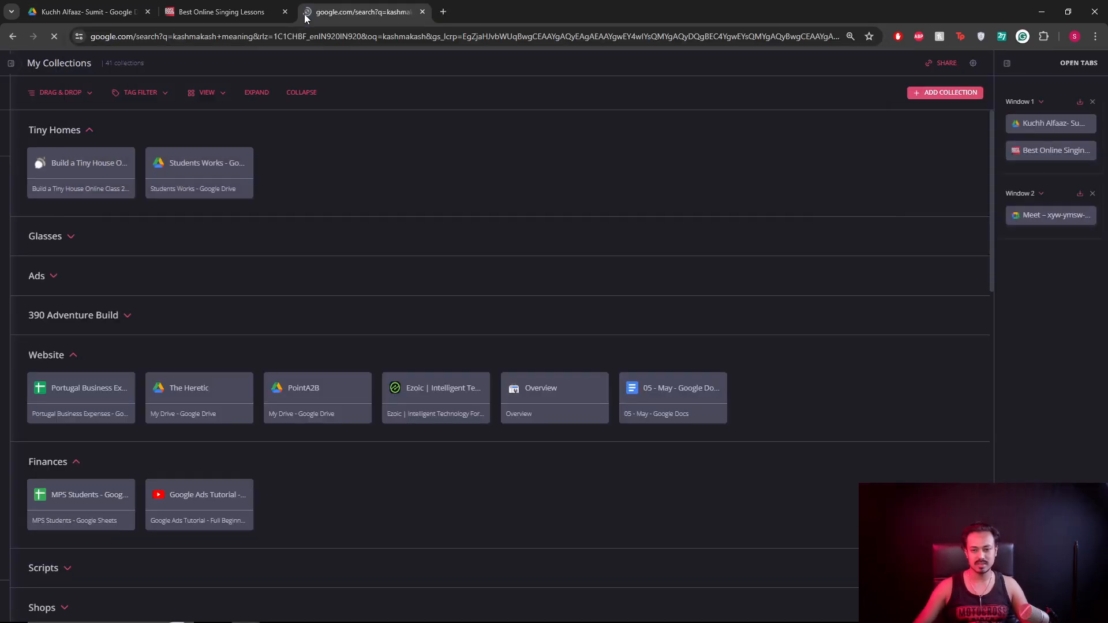
{"action": "key", "text": "ctrl+plus"}
{"action": "key", "text": "ctrl+plus"}
{"action": "key", "text": "ctrl+plus"}
{"action": "key", "text": "ctrl+plus"}
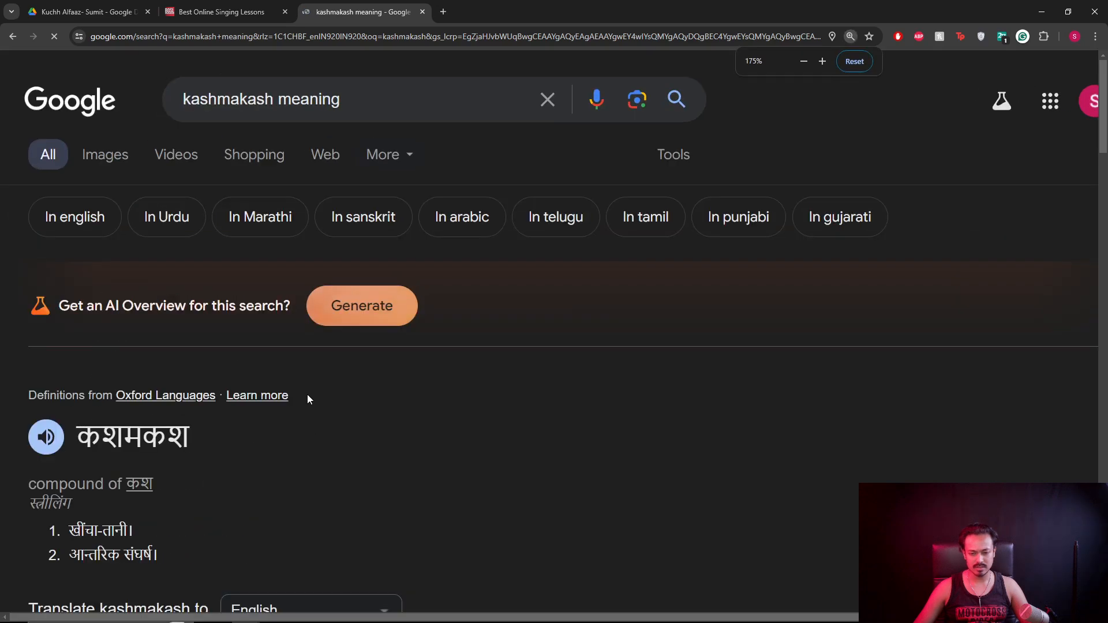
{"action": "scroll", "coordinate": [309, 394], "scroll_direction": "down", "scroll_amount": 3}
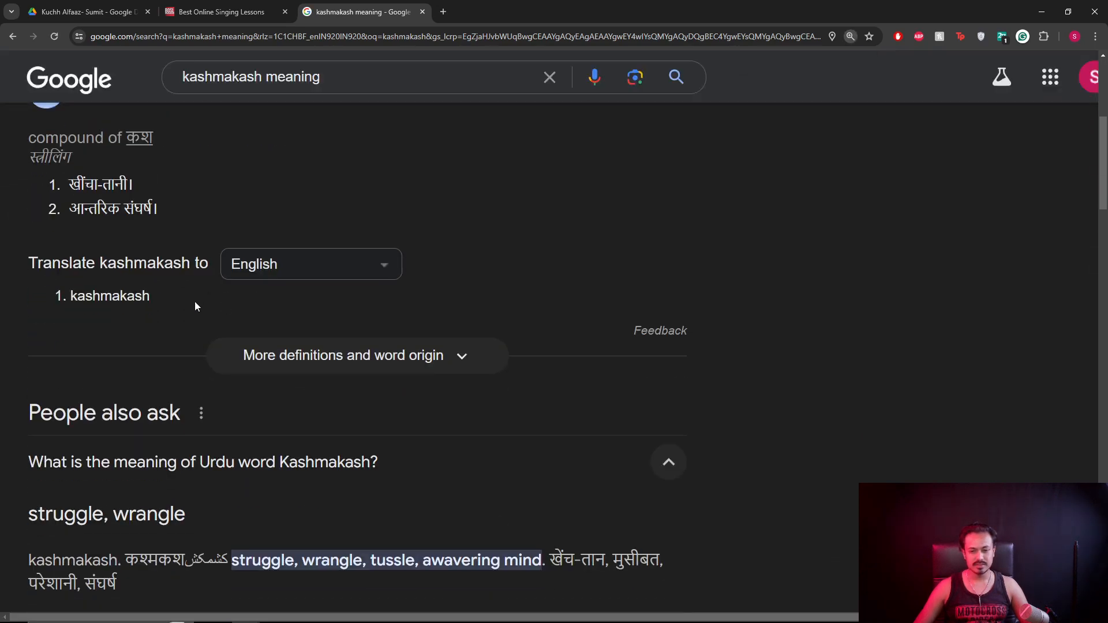
{"action": "left_click", "coordinate": [341, 356]}
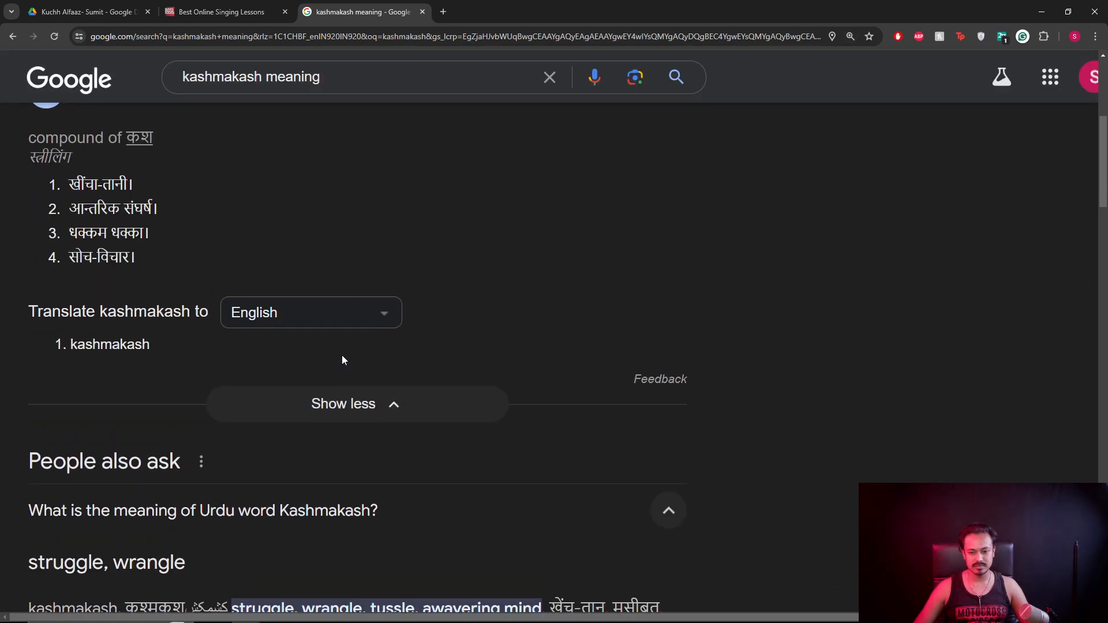
{"action": "scroll", "coordinate": [245, 294], "scroll_direction": "up", "scroll_amount": 1}
Keep English as the translation language, reduce the zoom, and return to the lyrics preview.
{"action": "left_click", "coordinate": [279, 378]}
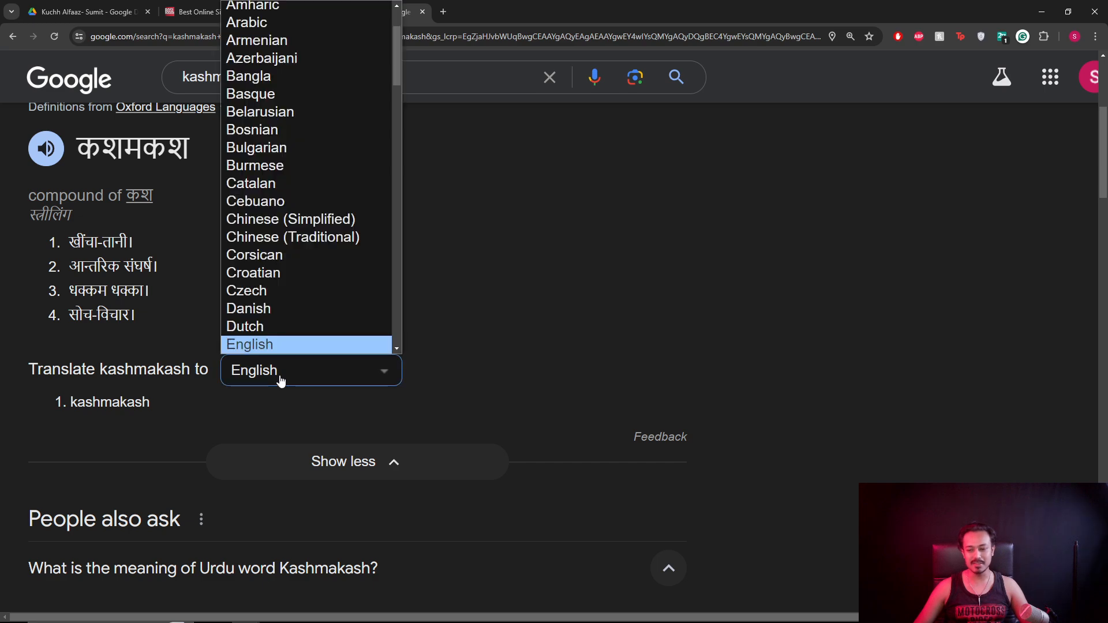
{"action": "left_click", "coordinate": [569, 400]}
{"action": "scroll", "coordinate": [373, 342], "scroll_direction": "down", "scroll_amount": 3}
{"action": "key", "text": "ctrl+minus"}
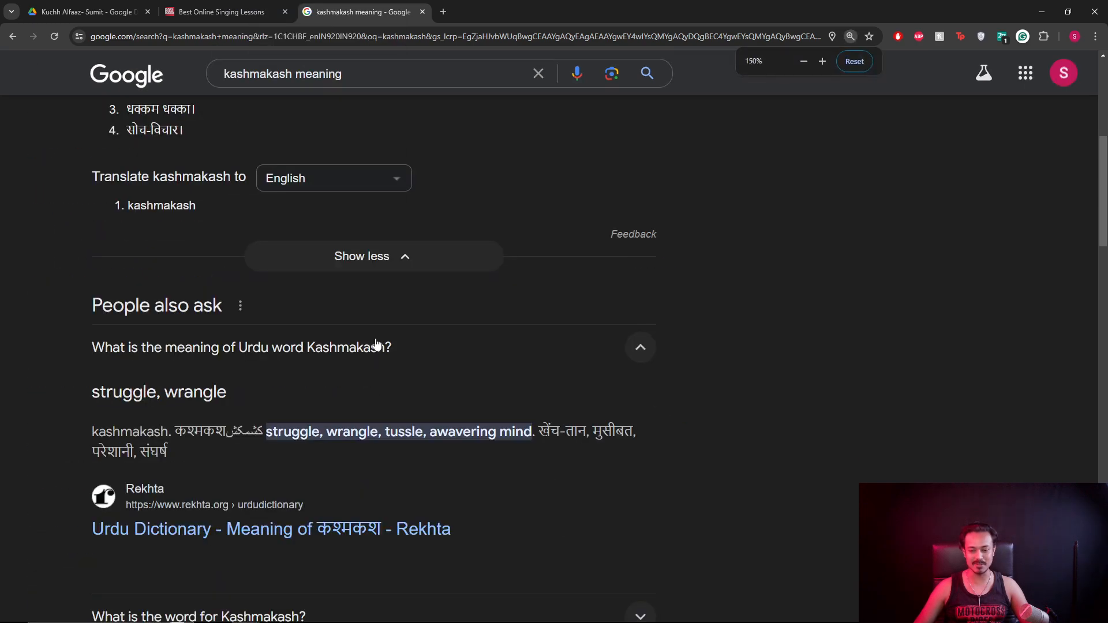
{"action": "left_click", "coordinate": [82, 12]}
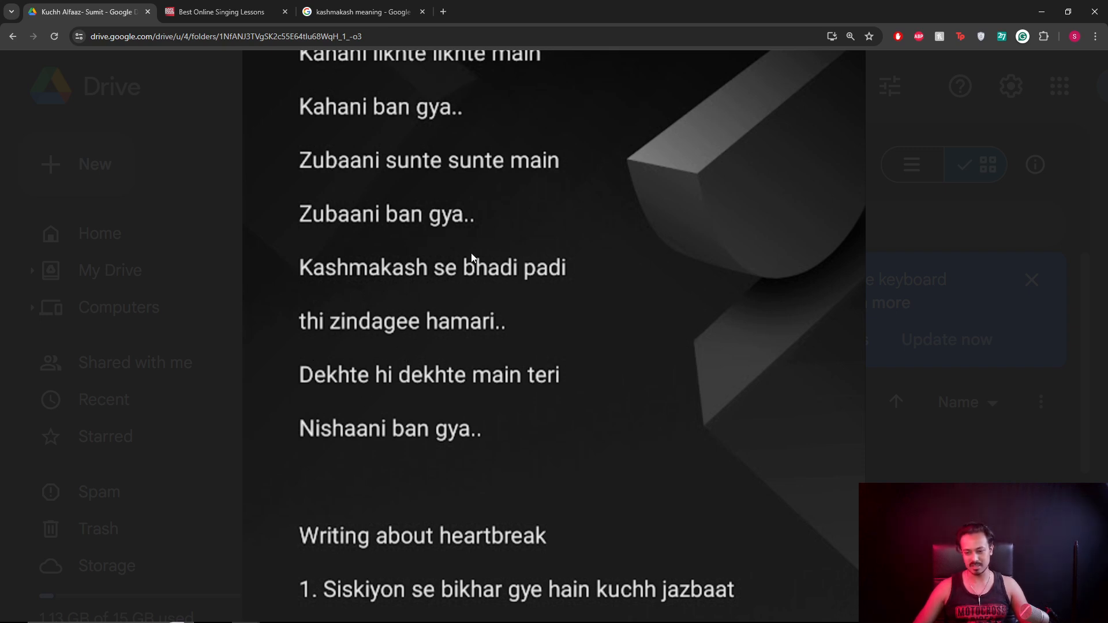
Scroll the lyrics to the numbered heartbreak lines from 'Siskiyon se bikhar gye hain kuchh jazbaat'.
{"action": "scroll", "coordinate": [471, 254], "scroll_direction": "down", "scroll_amount": 2}
{"action": "scroll", "coordinate": [469, 254], "scroll_direction": "up", "scroll_amount": 5}
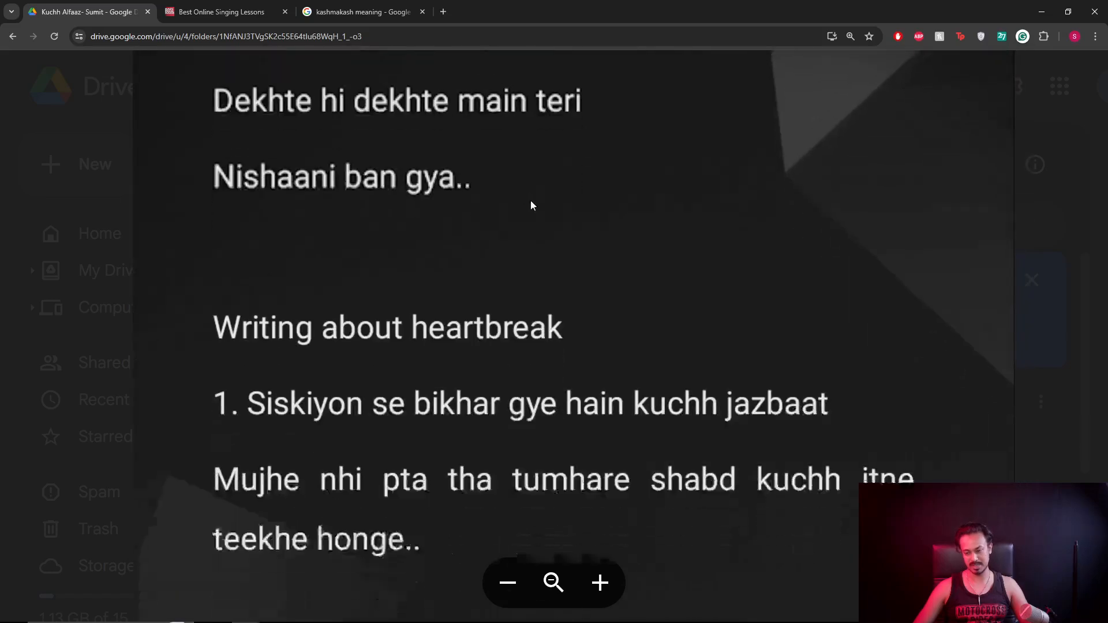
{"action": "scroll", "coordinate": [528, 228], "scroll_direction": "down", "scroll_amount": 5}
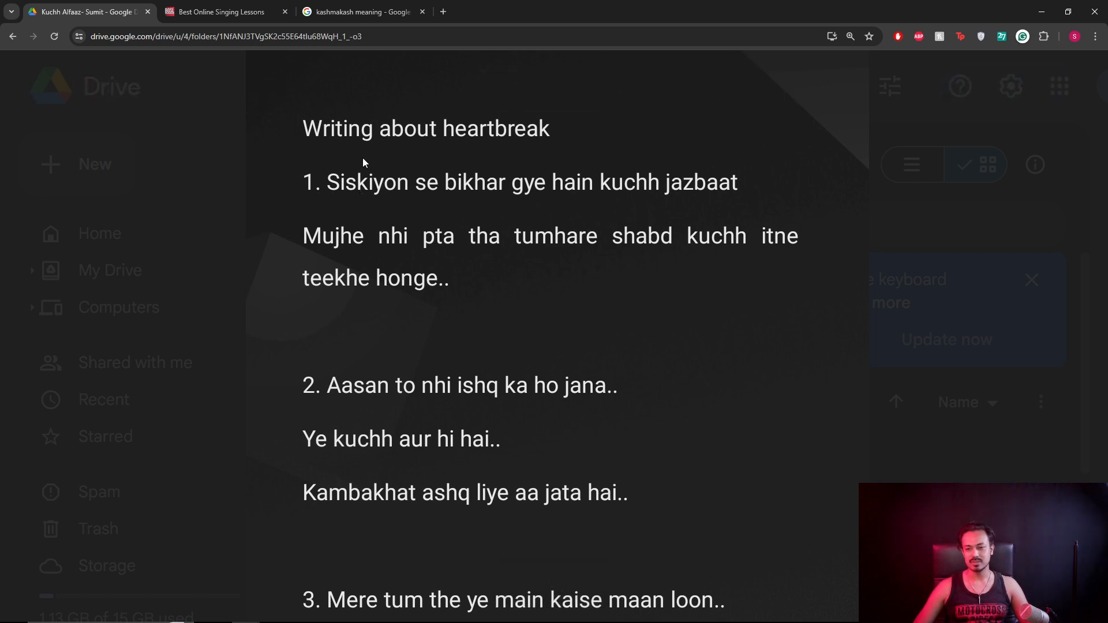
Search 'siskiyon meaning' to find it means sobs, then return to the Kuchh Alfaaz lyrics preview.
{"action": "left_click", "coordinate": [355, 18]}
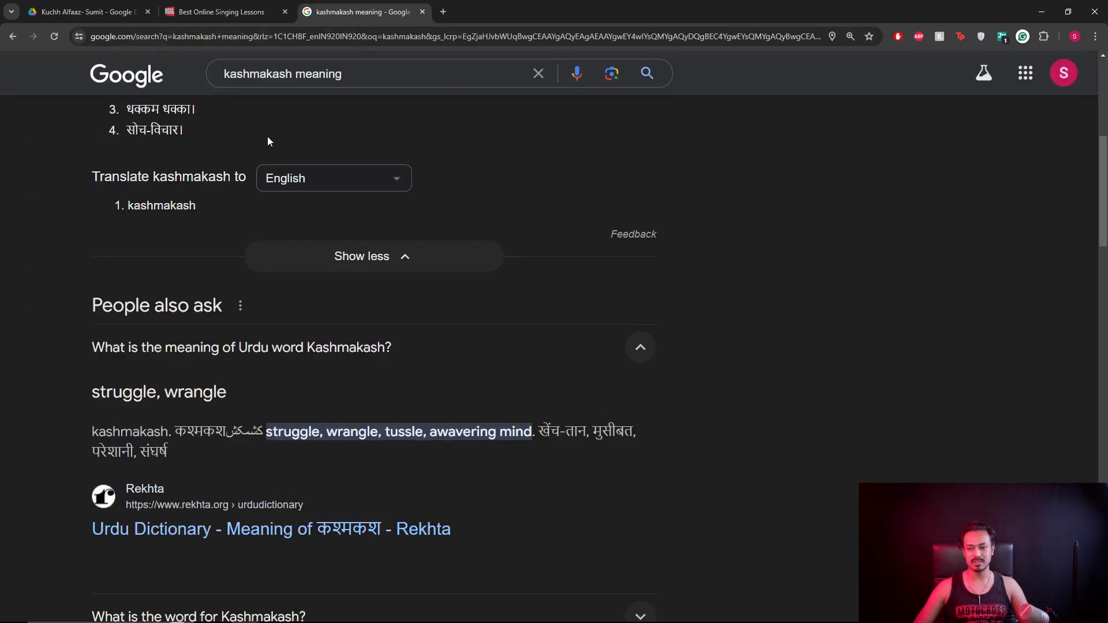
{"action": "double_click", "coordinate": [293, 74]}
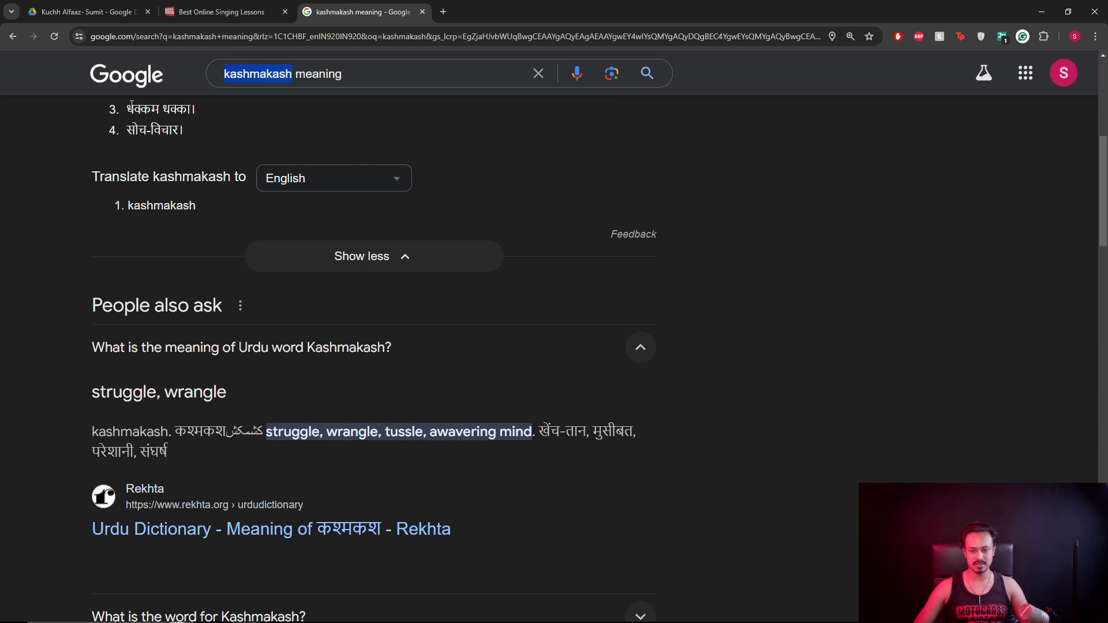
{"action": "type", "text": "sisik"}
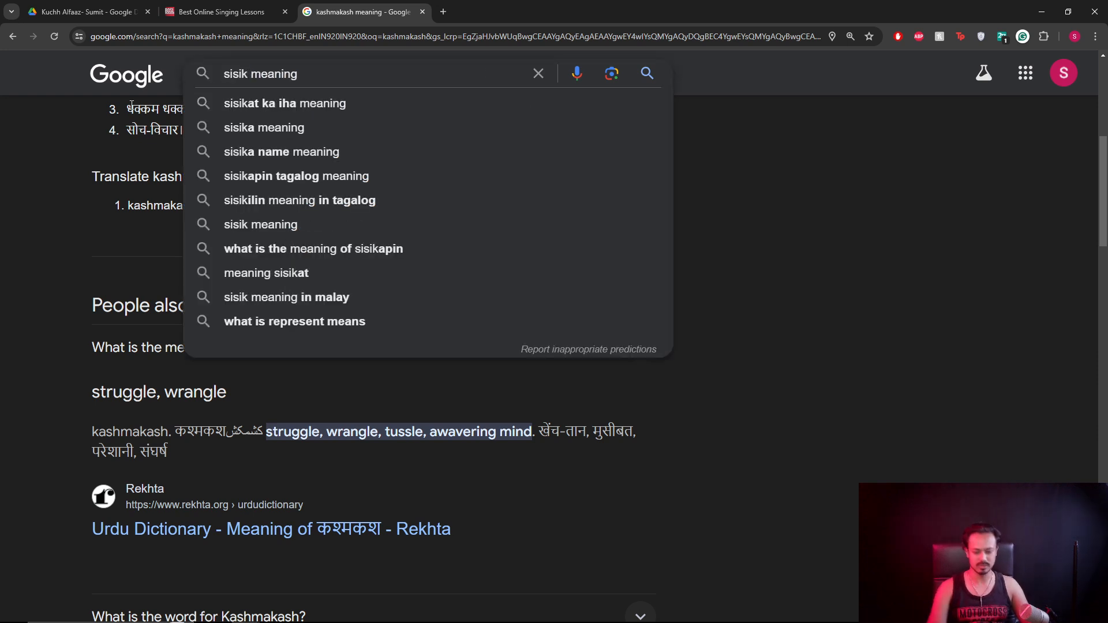
{"action": "type", "text": "y"}
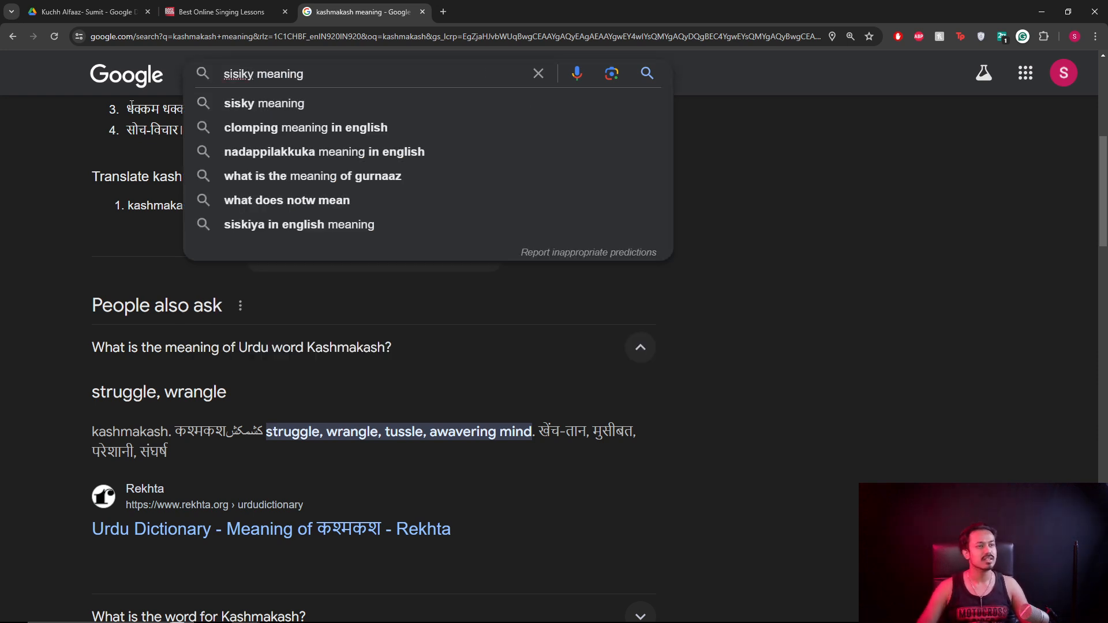
{"action": "type", "text": "on"}
{"action": "key", "text": "Down"}
{"action": "key", "text": "Return"}
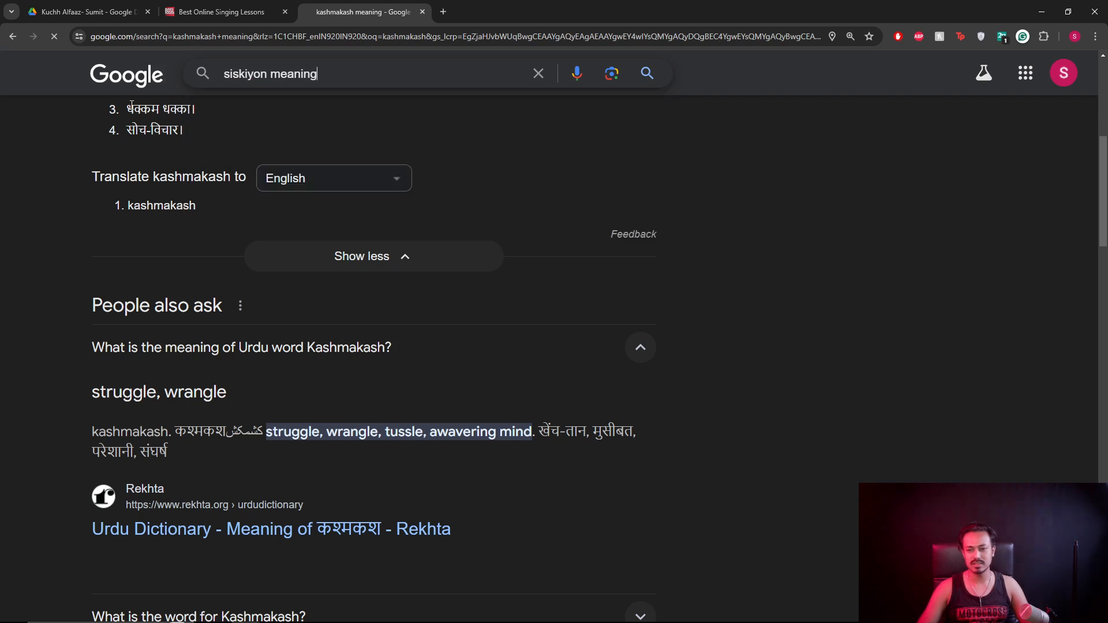
{"action": "scroll", "coordinate": [262, 281], "scroll_direction": "down", "scroll_amount": 2}
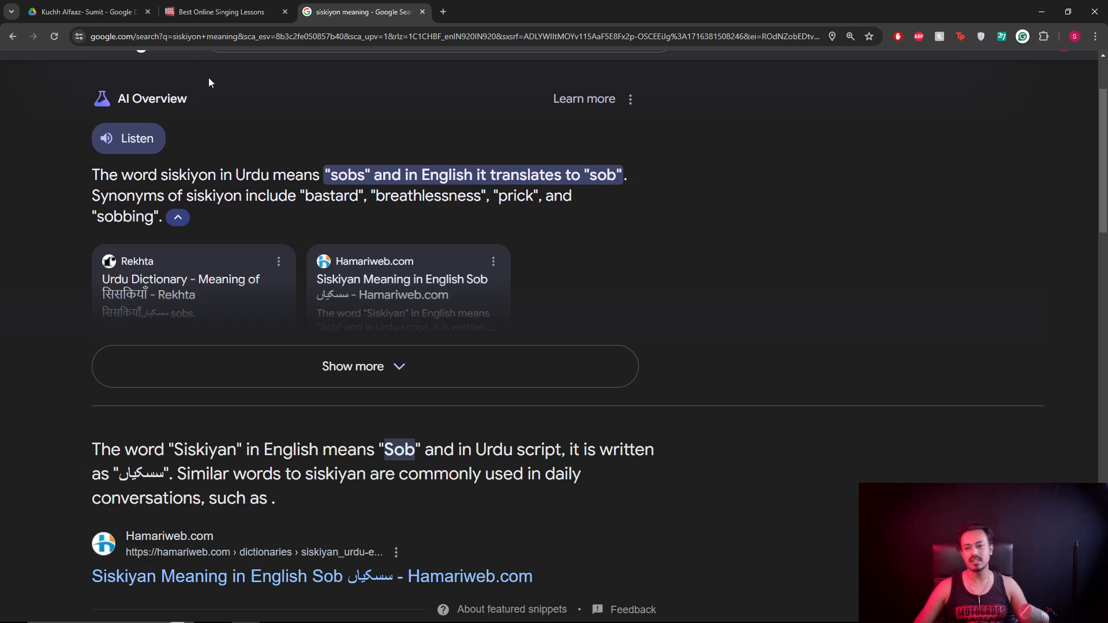
{"action": "left_click", "coordinate": [92, 15]}
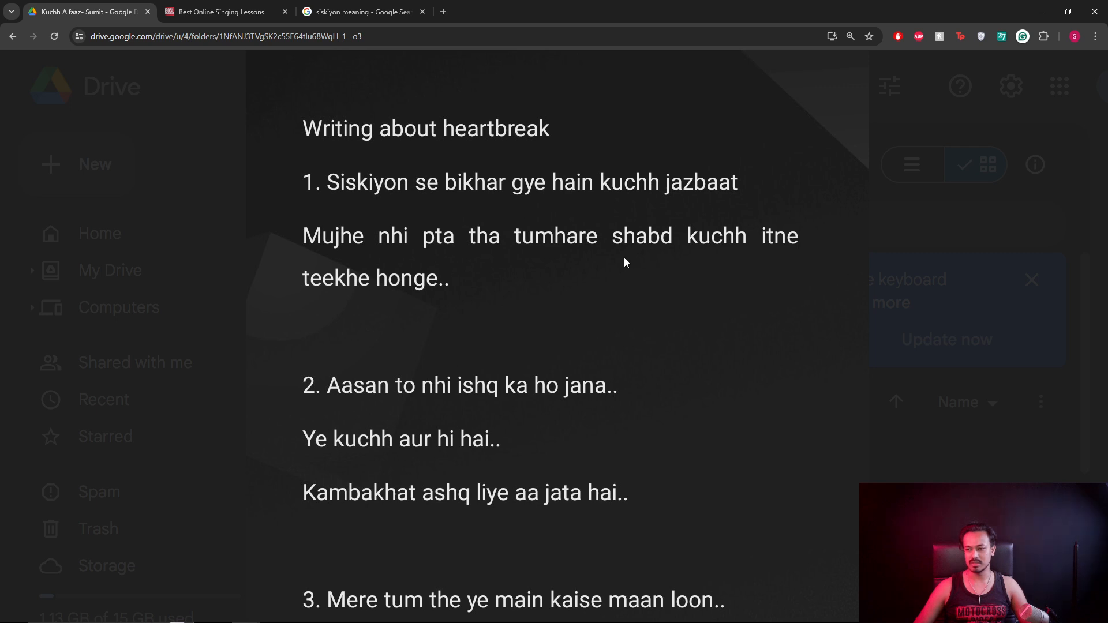
Read the lyrics preview down to item 4, then switch back to the siskiyon meaning results.
{"action": "scroll", "coordinate": [509, 295], "scroll_direction": "down", "scroll_amount": 2}
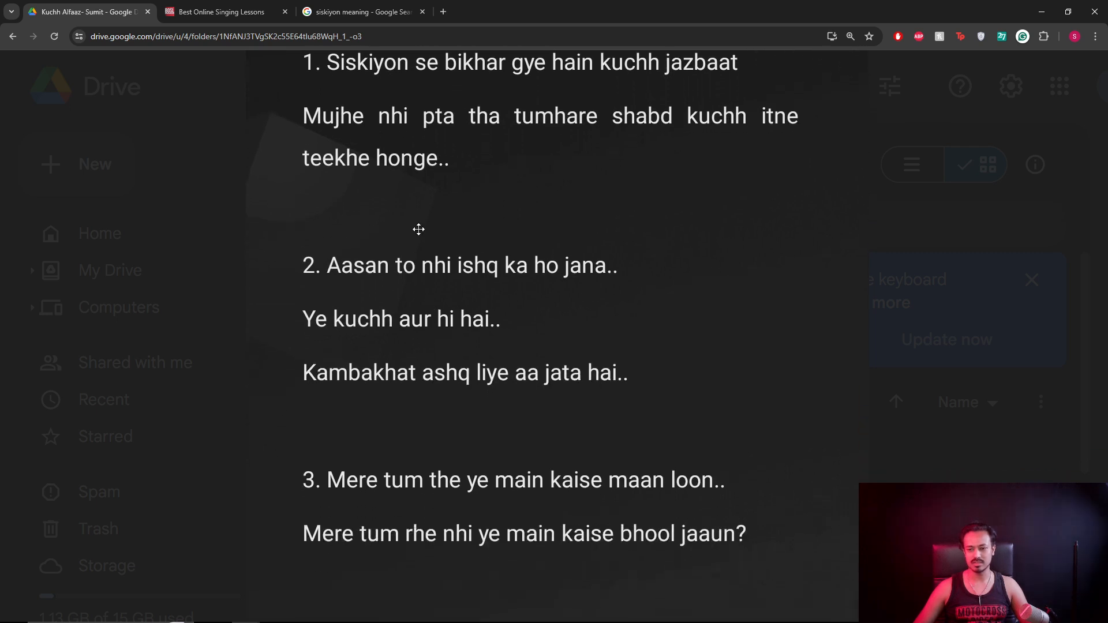
{"action": "scroll", "coordinate": [418, 228], "scroll_direction": "up", "scroll_amount": 1}
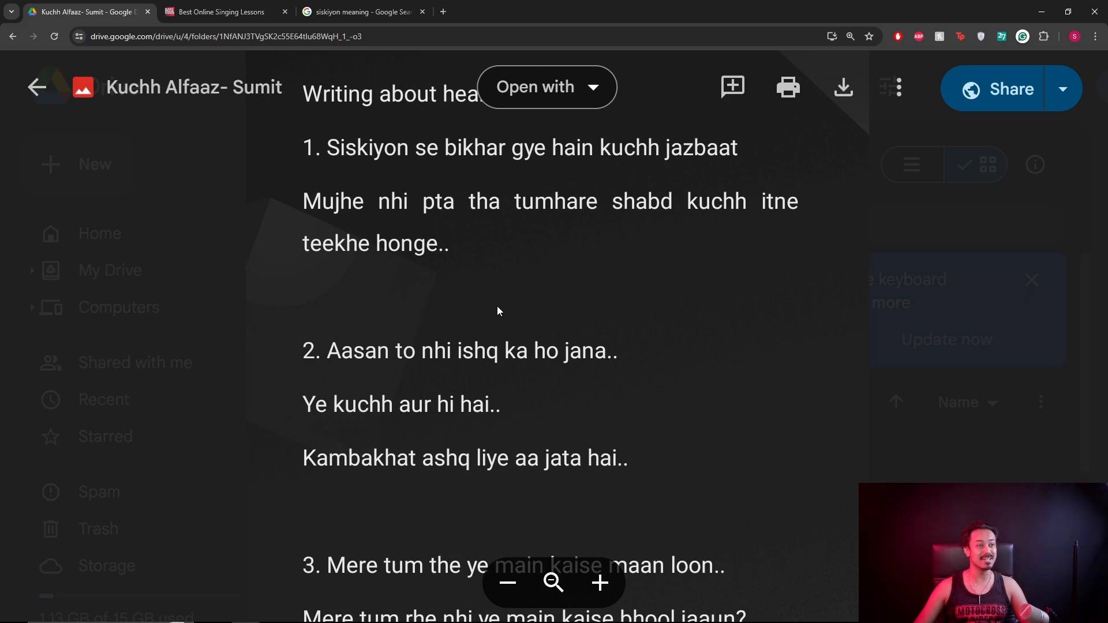
{"action": "scroll", "coordinate": [485, 260], "scroll_direction": "down", "scroll_amount": 2}
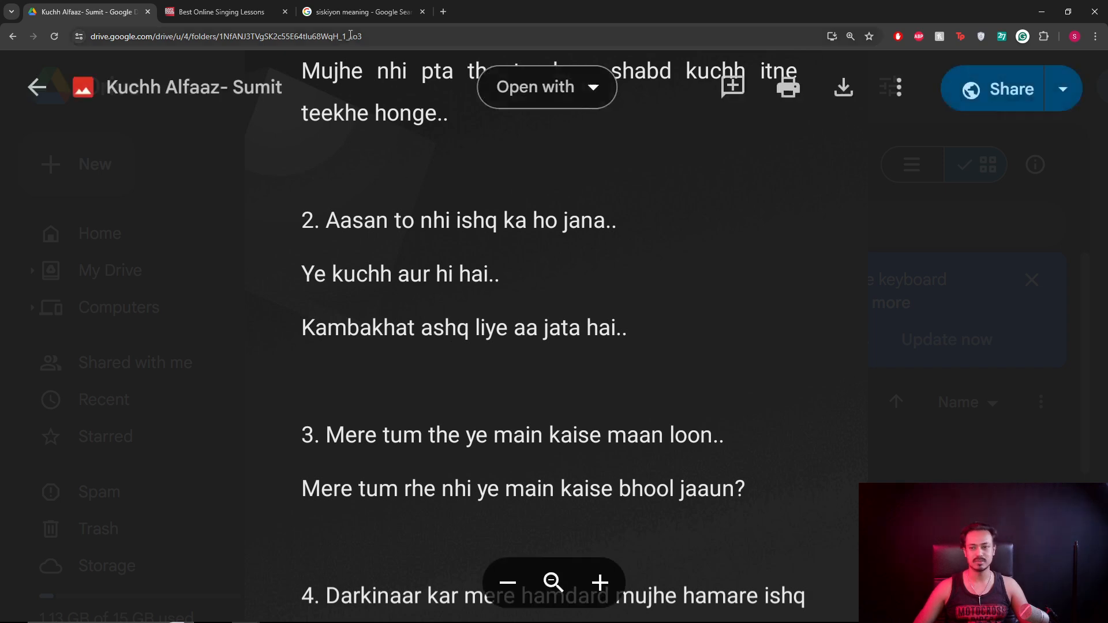
{"action": "left_click", "coordinate": [358, 12]}
{"action": "scroll", "coordinate": [187, 148], "scroll_direction": "up", "scroll_amount": 1}
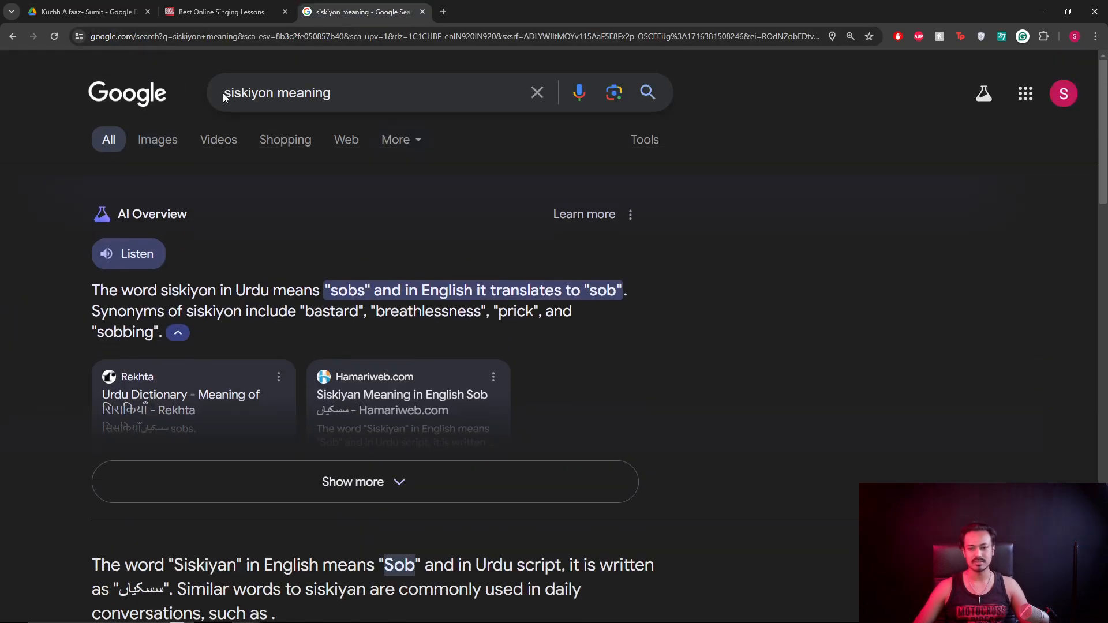
Replace siskiyon with 'ashq' in the query to learn it means tears, then return to the lyrics.
{"action": "left_click_drag", "start_coordinate": [224, 93], "coordinate": [281, 93]}
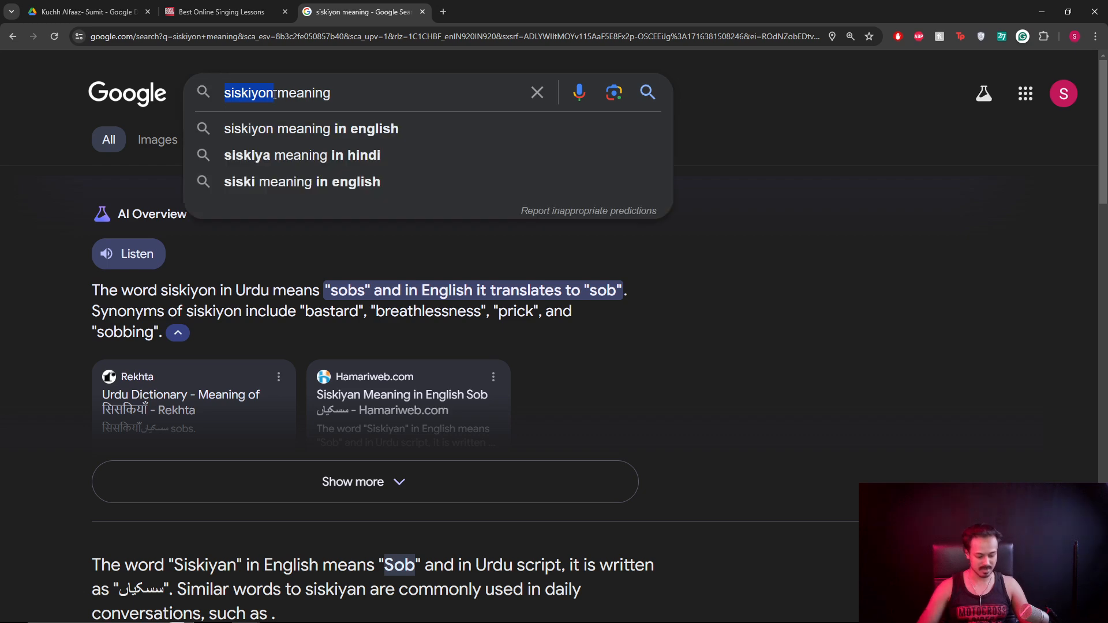
{"action": "type", "text": "ashq"}
{"action": "key", "text": "Return"}
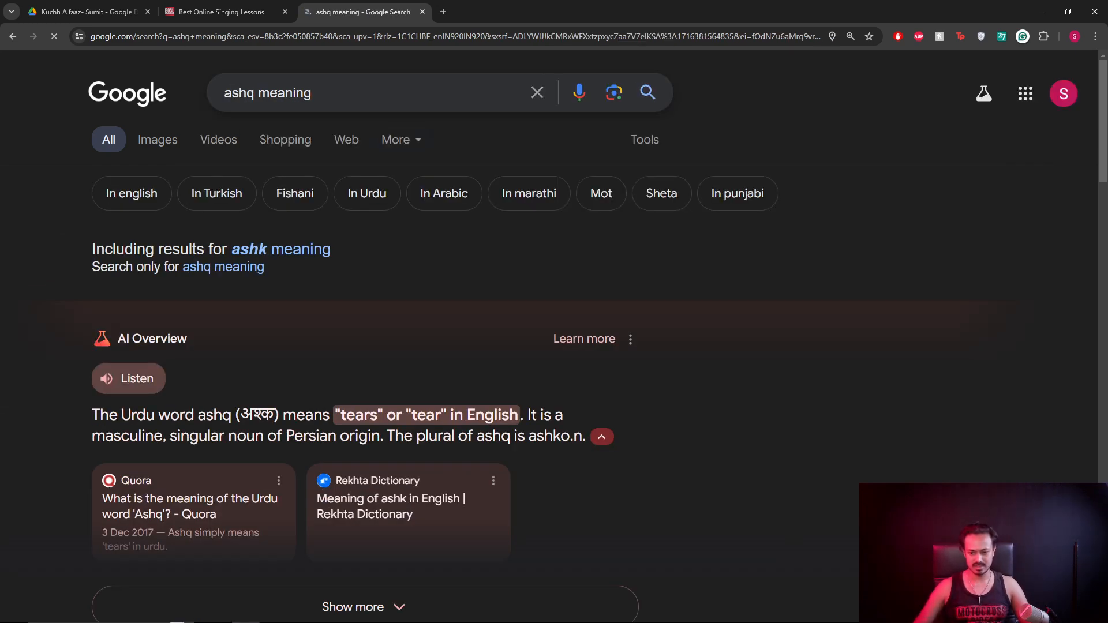
{"action": "left_click", "coordinate": [69, 12]}
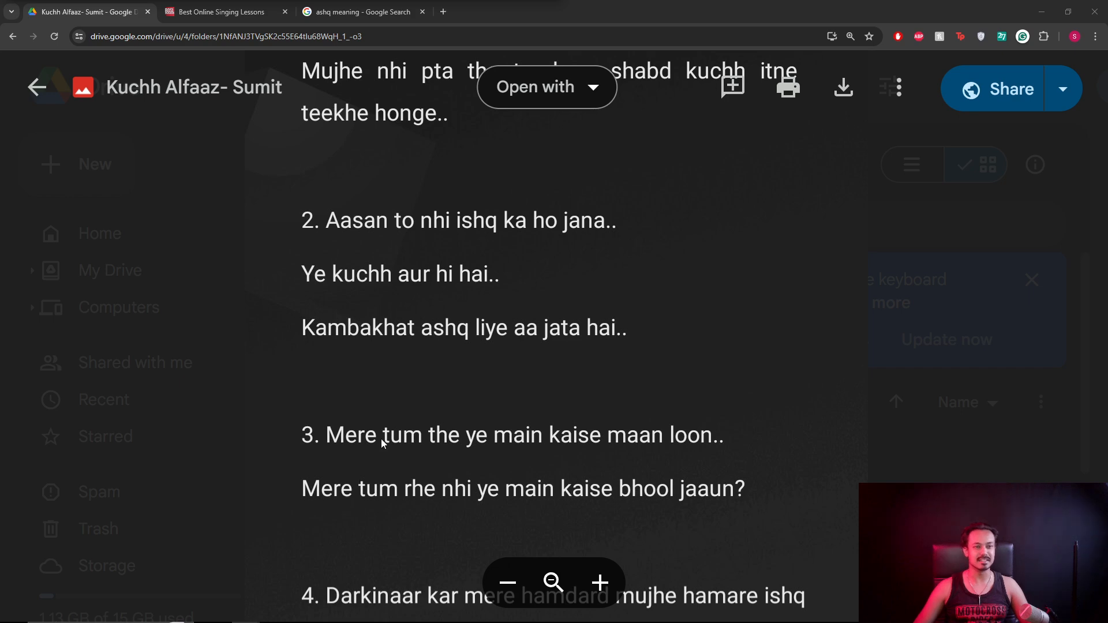
Scroll the lyrics preview to item 5, which glosses Fanaa as destroy and Baqa as permanence.
{"action": "scroll", "coordinate": [446, 335], "scroll_direction": "down", "scroll_amount": 2, "text": "ctrl"}
{"action": "scroll", "coordinate": [446, 336], "scroll_direction": "up", "scroll_amount": 1, "text": "ctrl"}
{"action": "scroll", "coordinate": [463, 388], "scroll_direction": "down", "scroll_amount": 3}
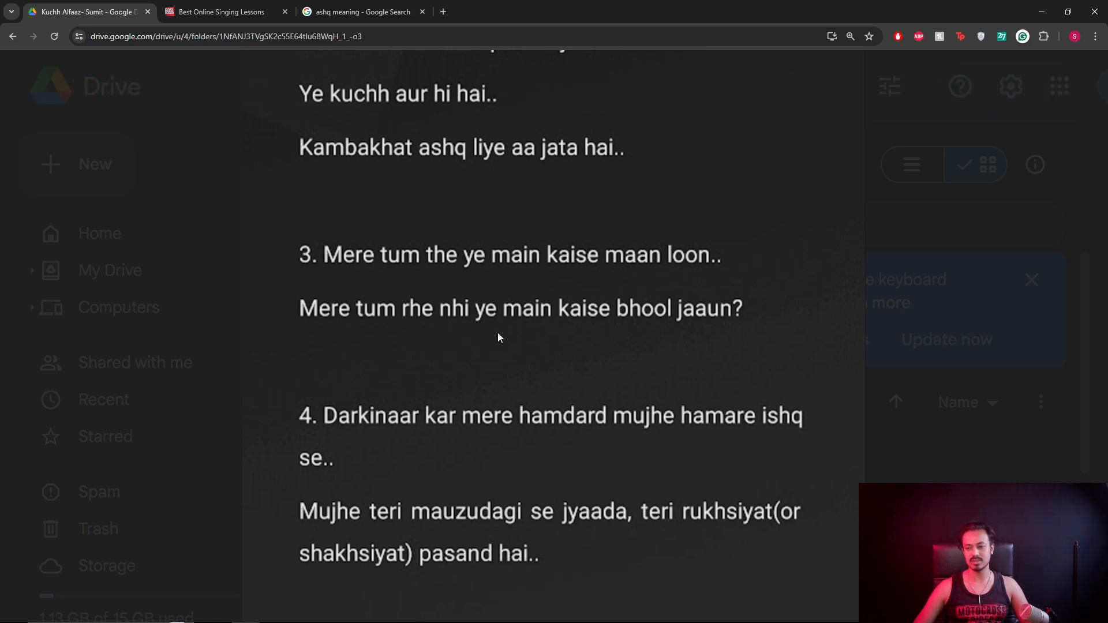
{"action": "scroll", "coordinate": [507, 372], "scroll_direction": "down", "scroll_amount": 1}
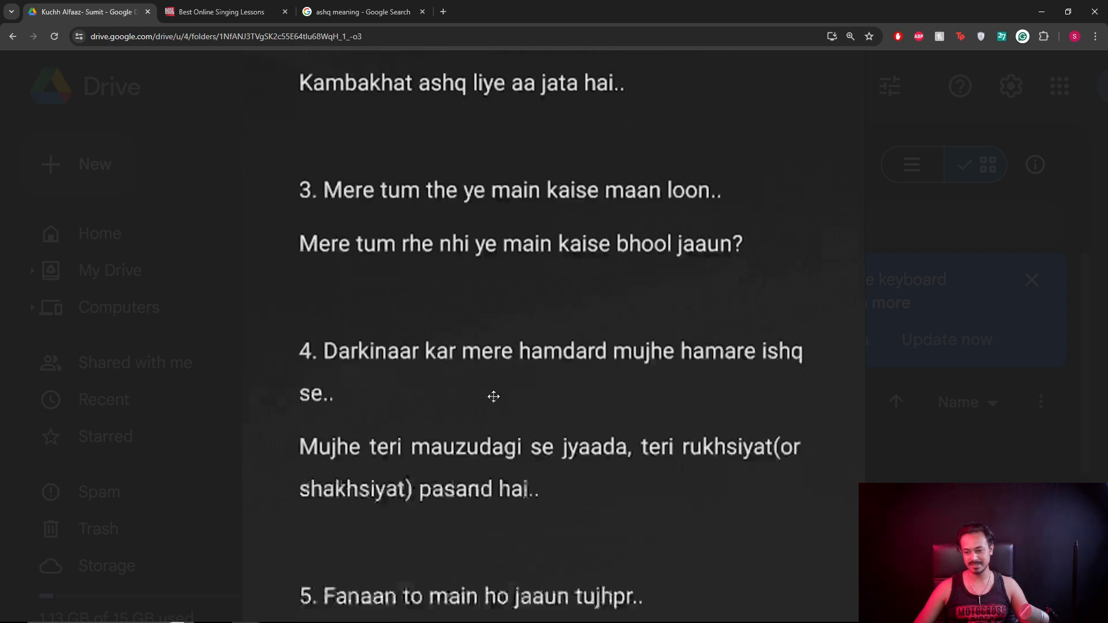
{"action": "scroll", "coordinate": [493, 396], "scroll_direction": "down", "scroll_amount": 2}
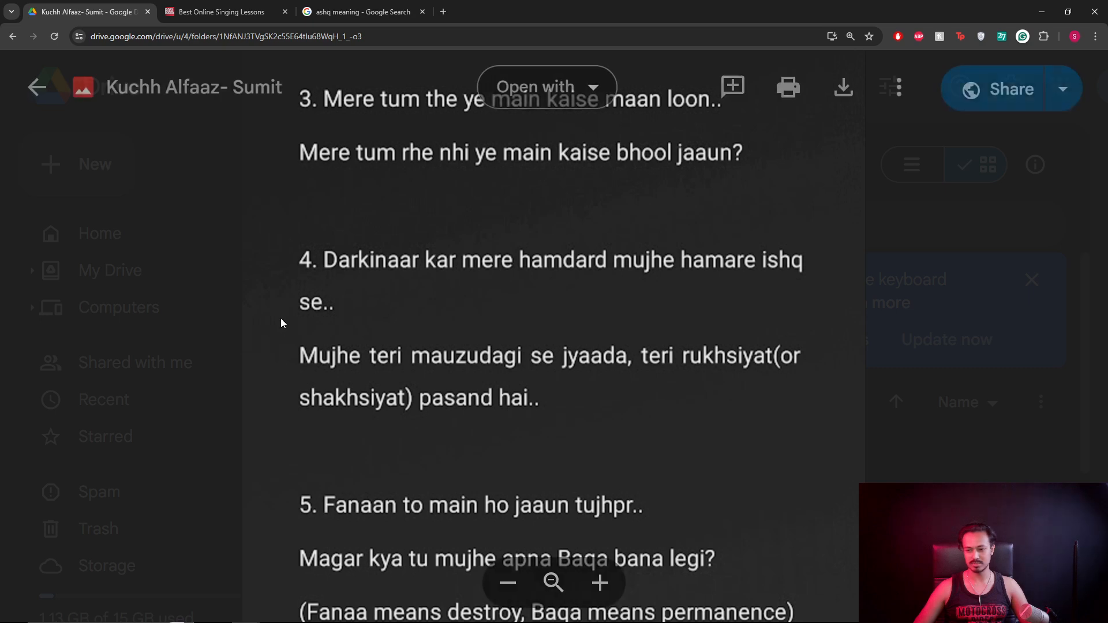
Try searching the misspelled 'darkniarr', then back out of the autocorrected darkness results.
{"action": "left_click", "coordinate": [357, 11]}
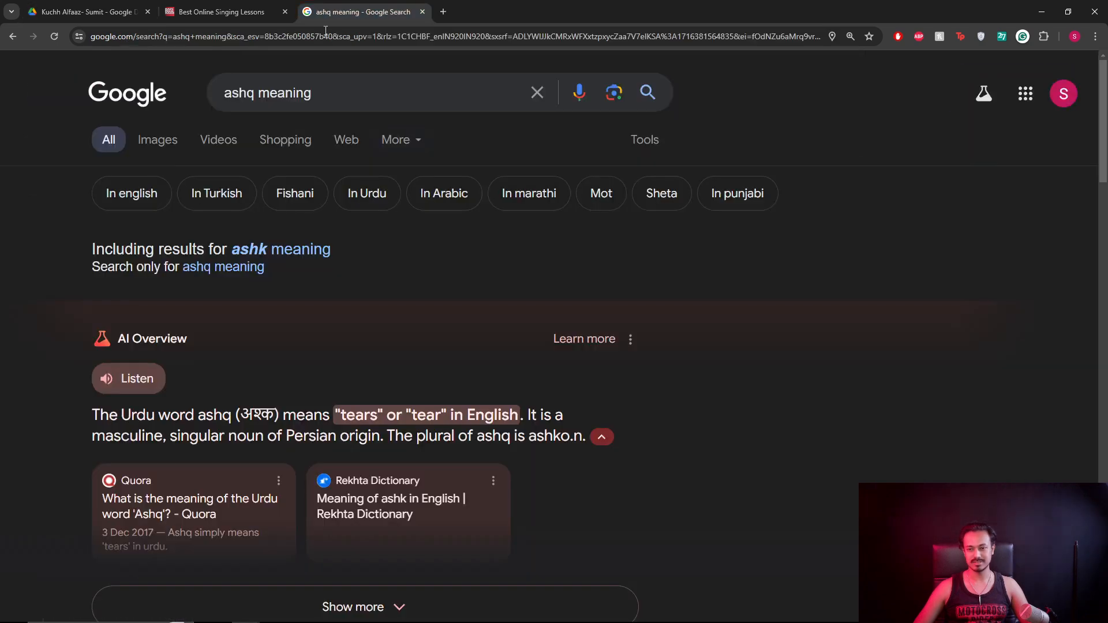
{"action": "type", "text": "darkni"}
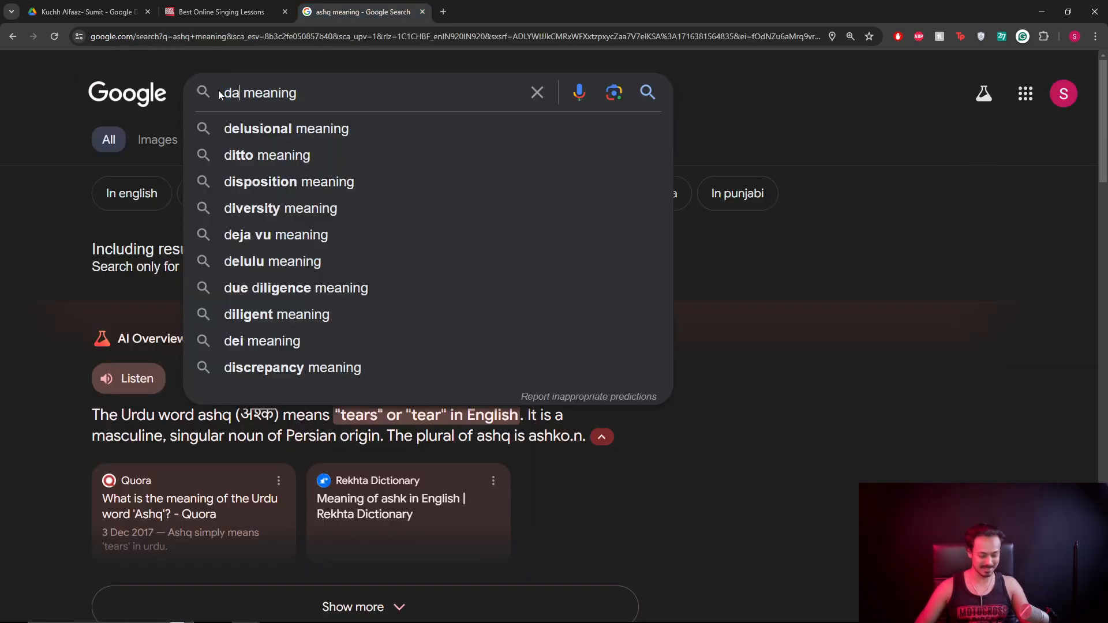
{"action": "type", "text": "arr"}
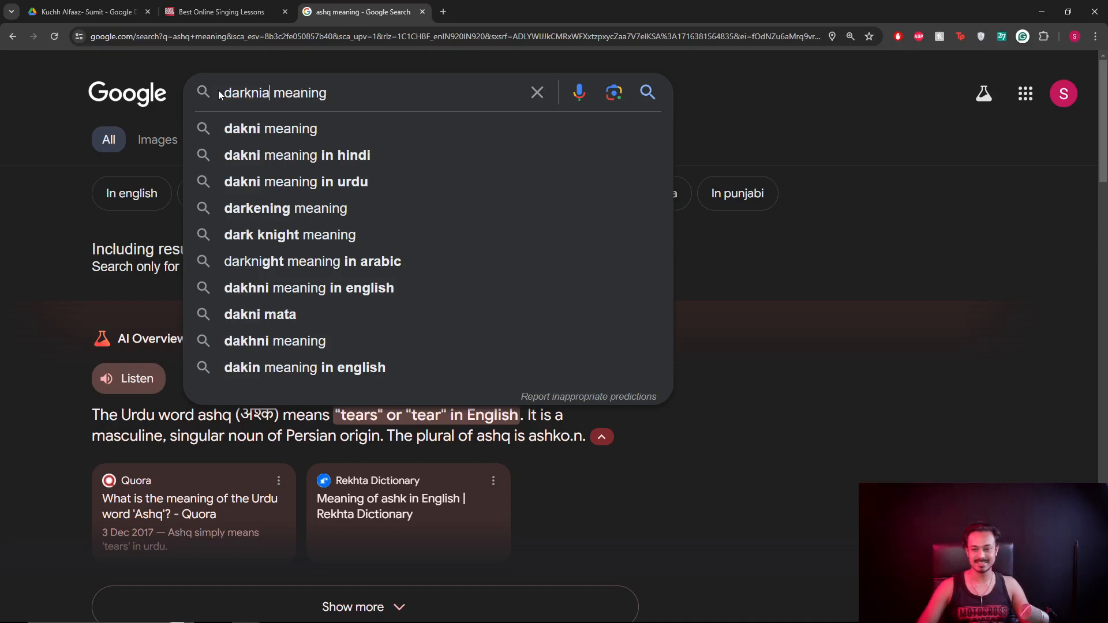
{"action": "key", "text": "Return"}
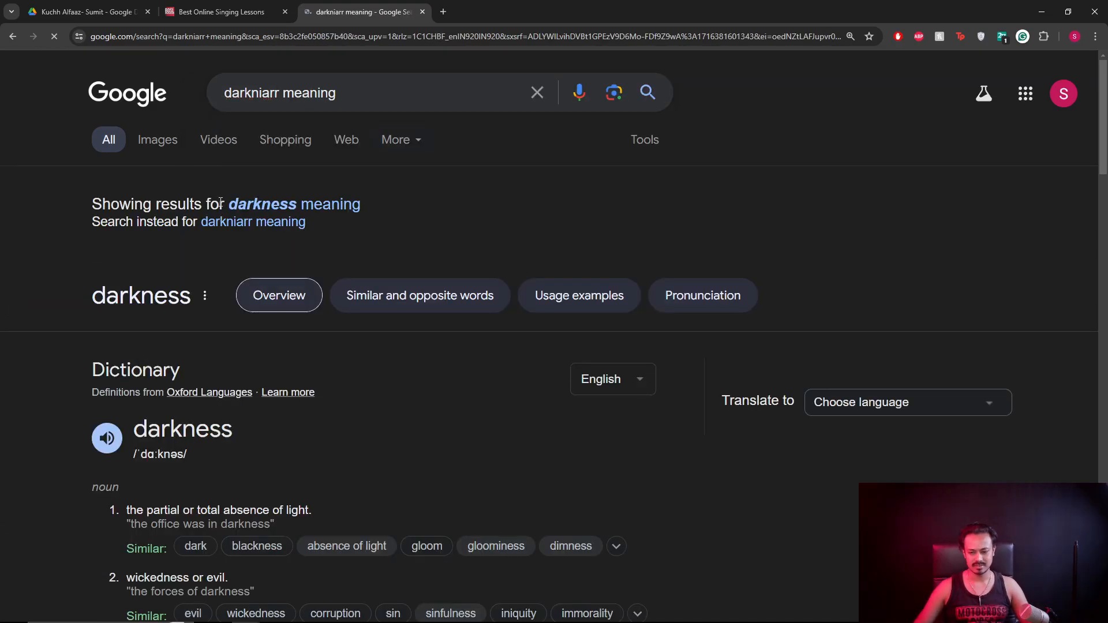
{"action": "left_click", "coordinate": [292, 206]}
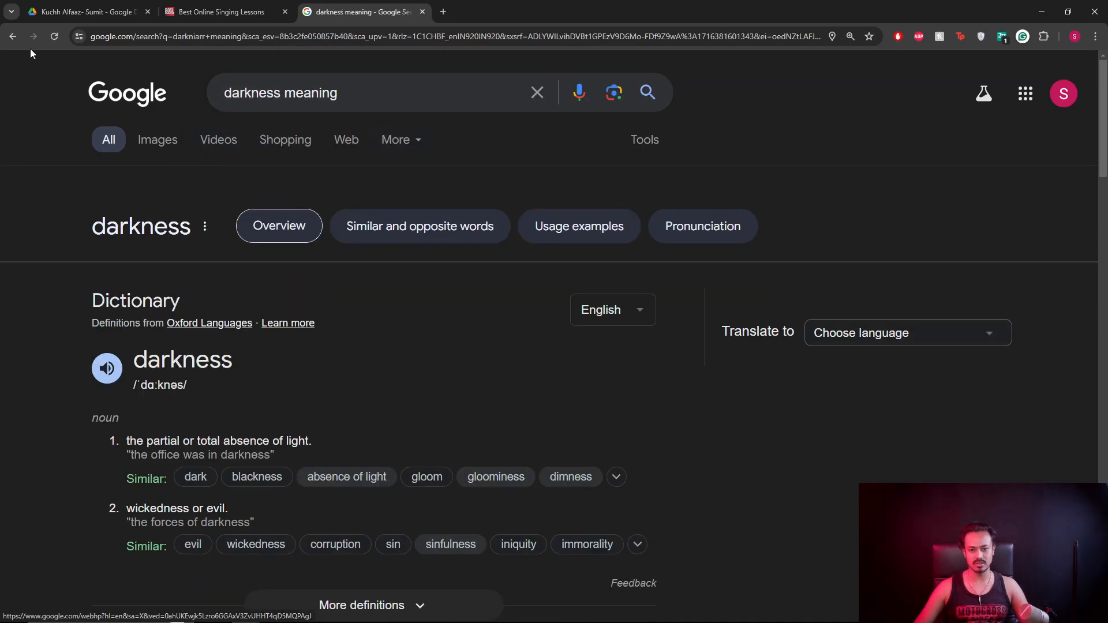
{"action": "left_click", "coordinate": [12, 37]}
Replace ashq with 'darkinaar' in the query, checking the spelling against the lyrics, and search.
{"action": "double_click", "coordinate": [253, 91]}
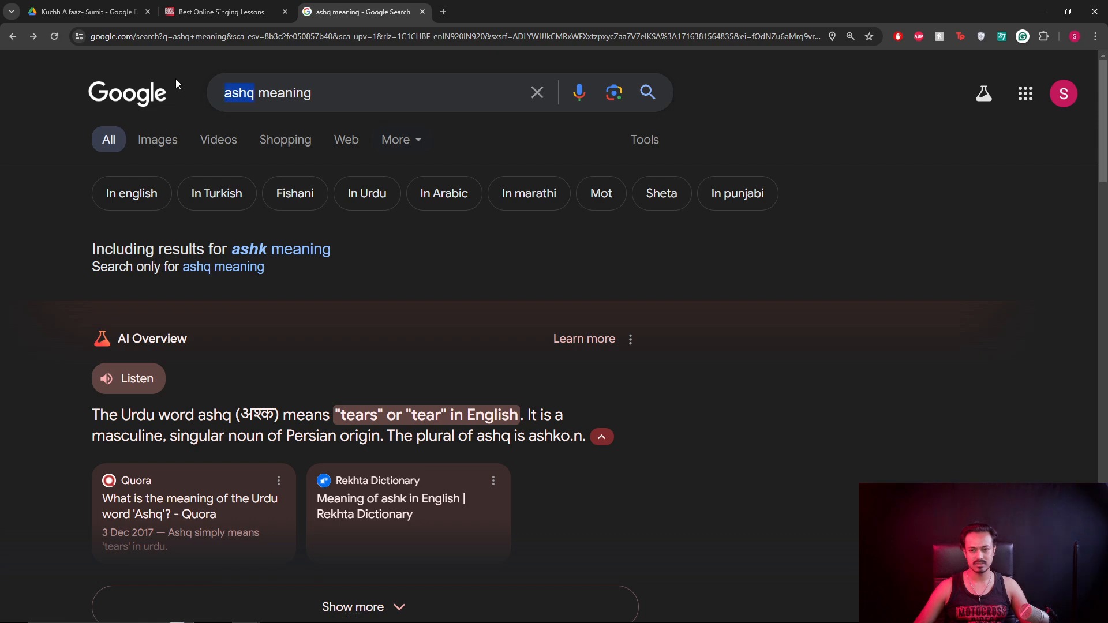
{"action": "type", "text": "darni"}
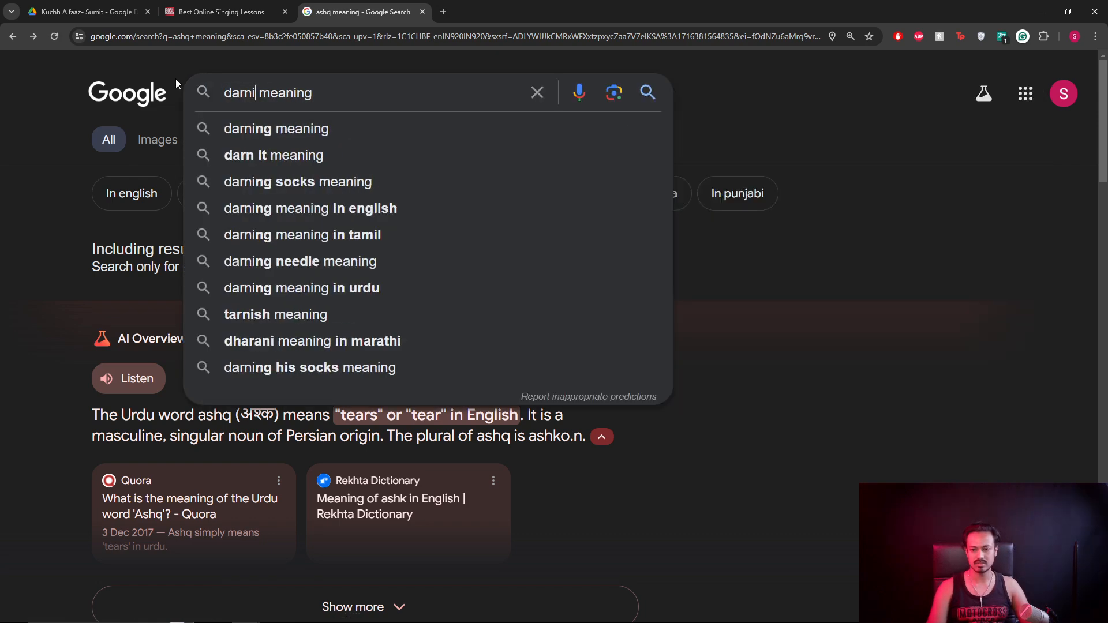
{"action": "key", "text": "ctrl+1"}
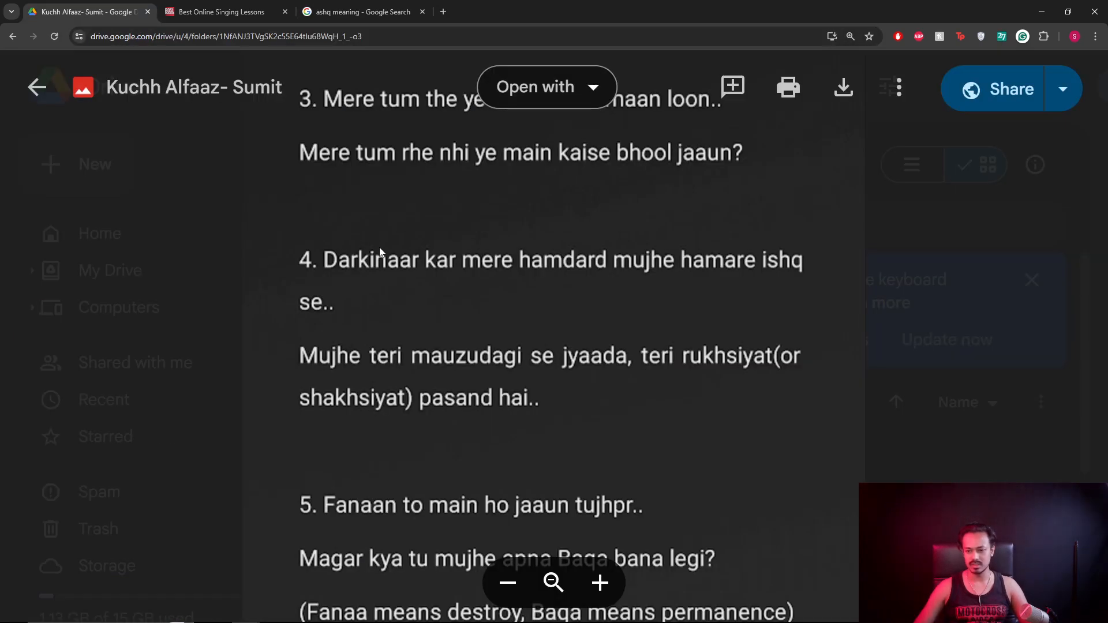
{"action": "key", "text": "ctrl+3"}
{"action": "key", "text": "BackSpace"}
{"action": "key", "text": "BackSpace"}
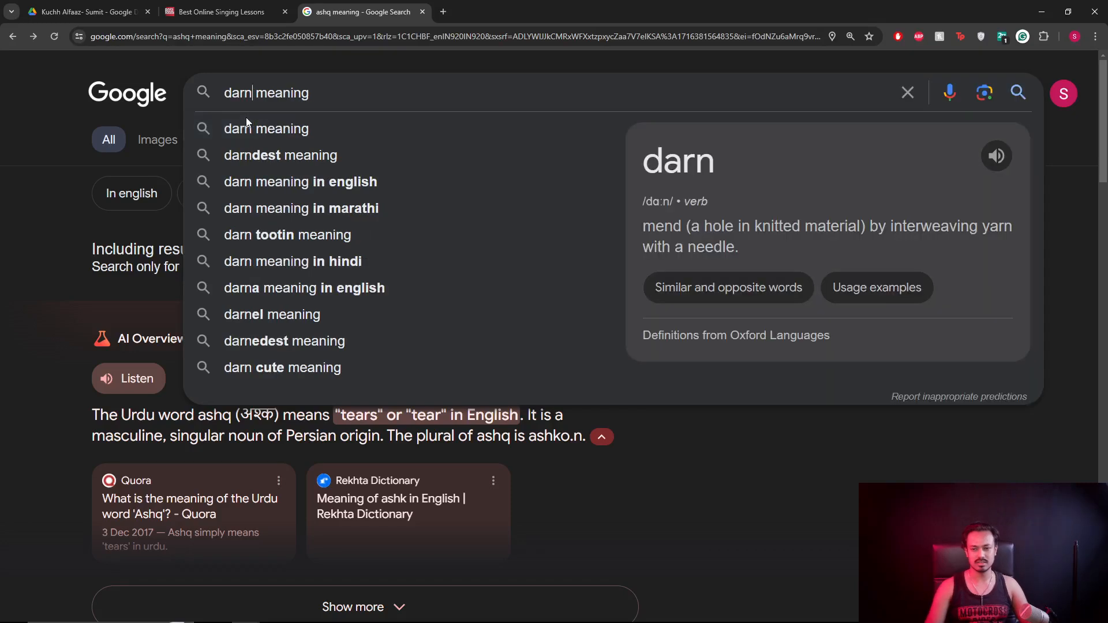
{"action": "type", "text": "kinaar"}
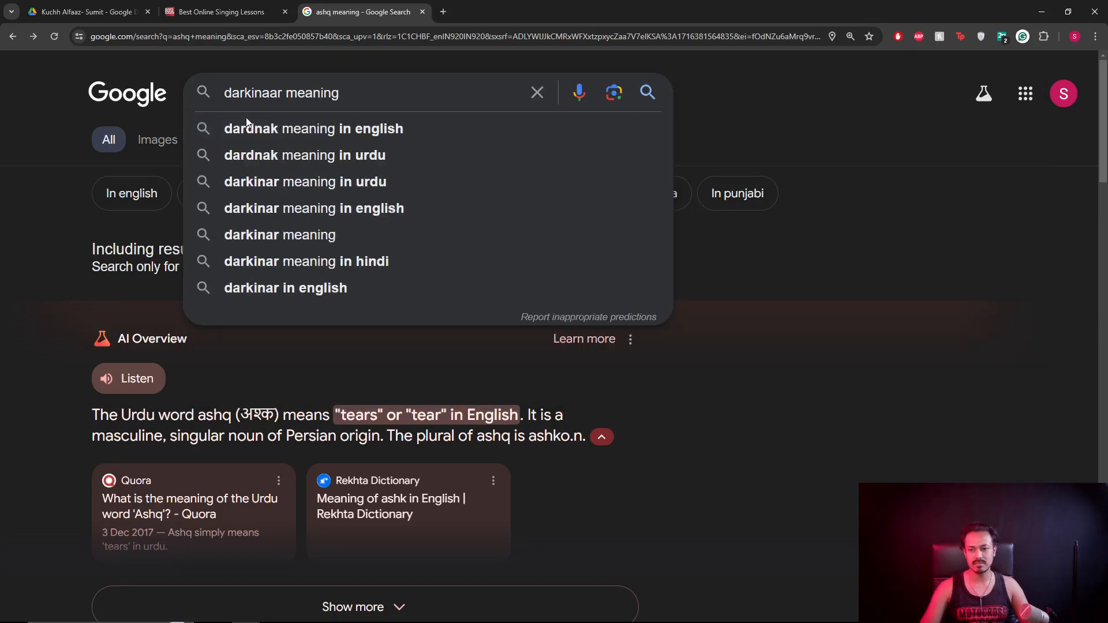
{"action": "key", "text": "Return"}
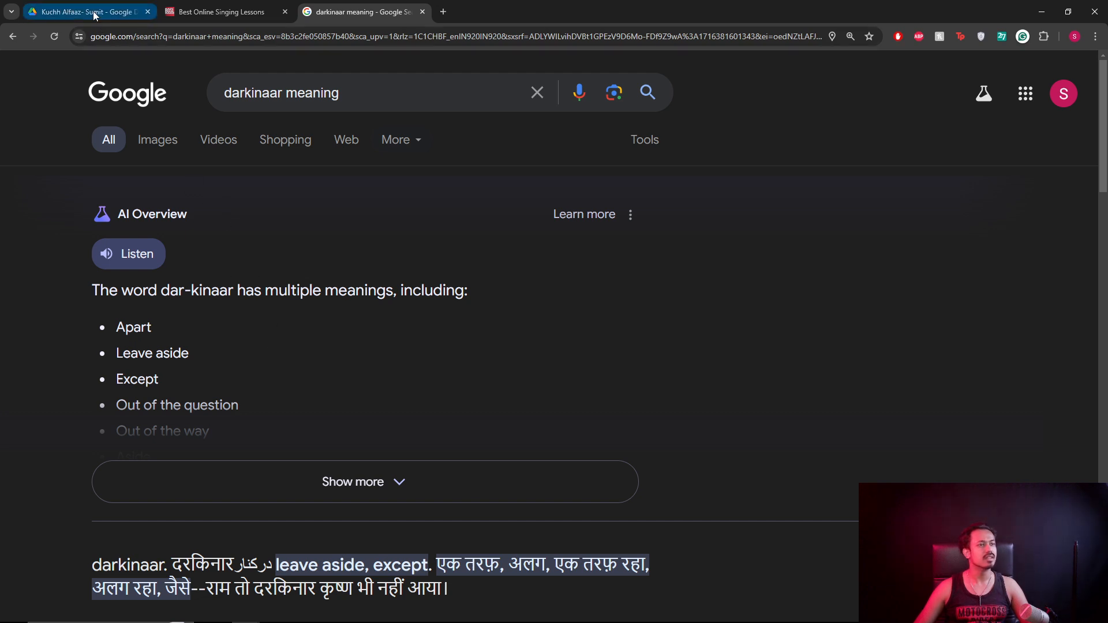
{"action": "mouse_move", "coordinate": [96, 15]}
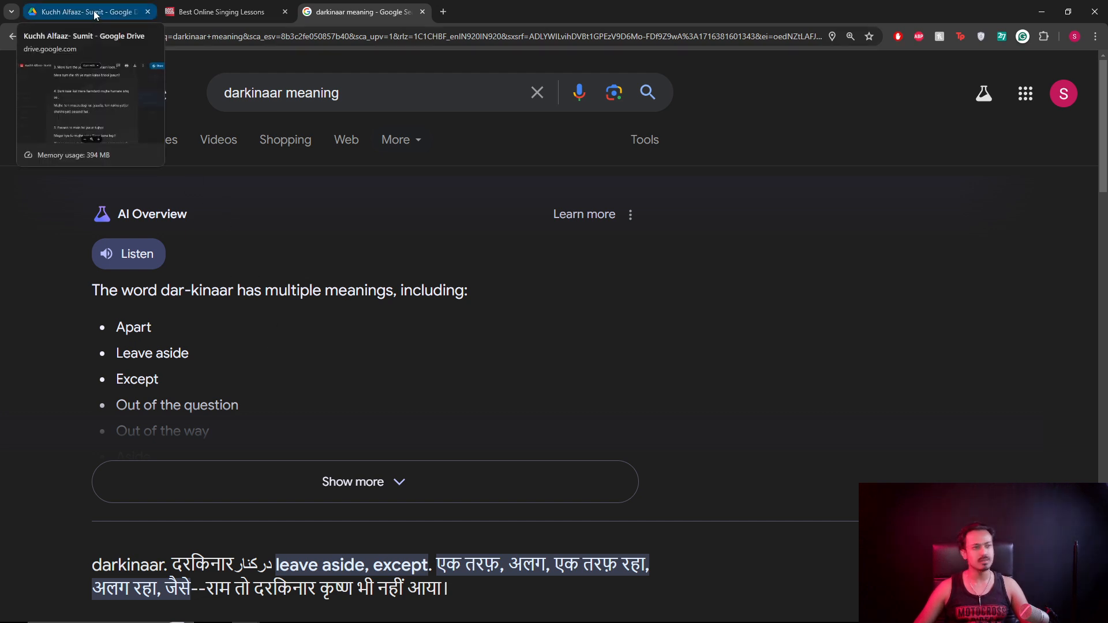
Return to the lyrics preview and scroll to lines 4 and 5 with the Fanaa/Baqa explanation.
{"action": "left_click", "coordinate": [95, 16]}
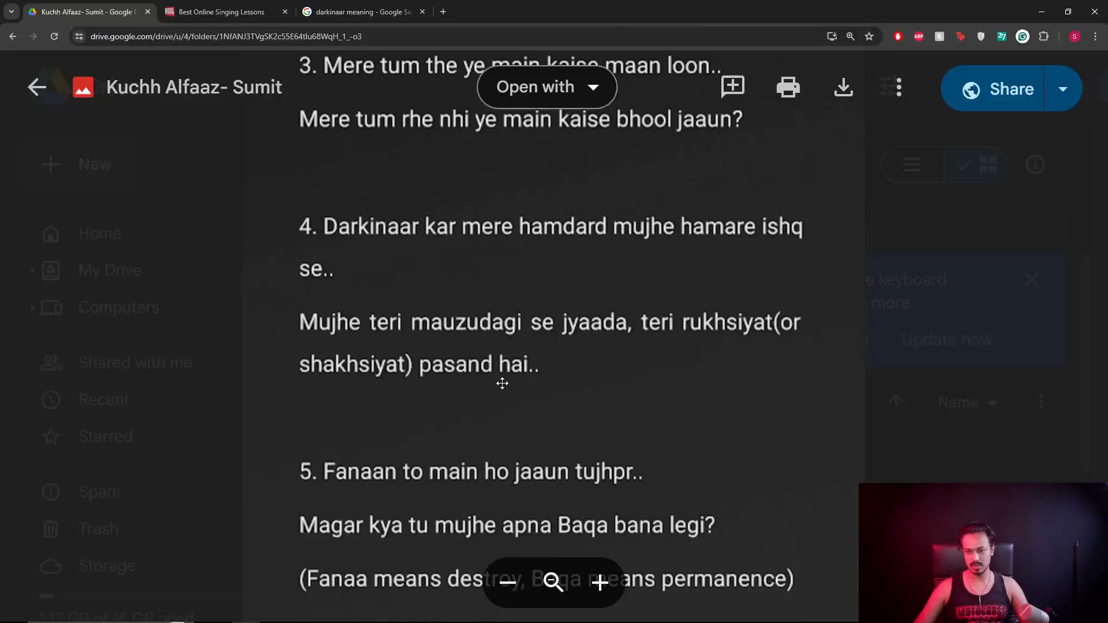
{"action": "scroll", "coordinate": [502, 384], "scroll_direction": "down", "scroll_amount": 1}
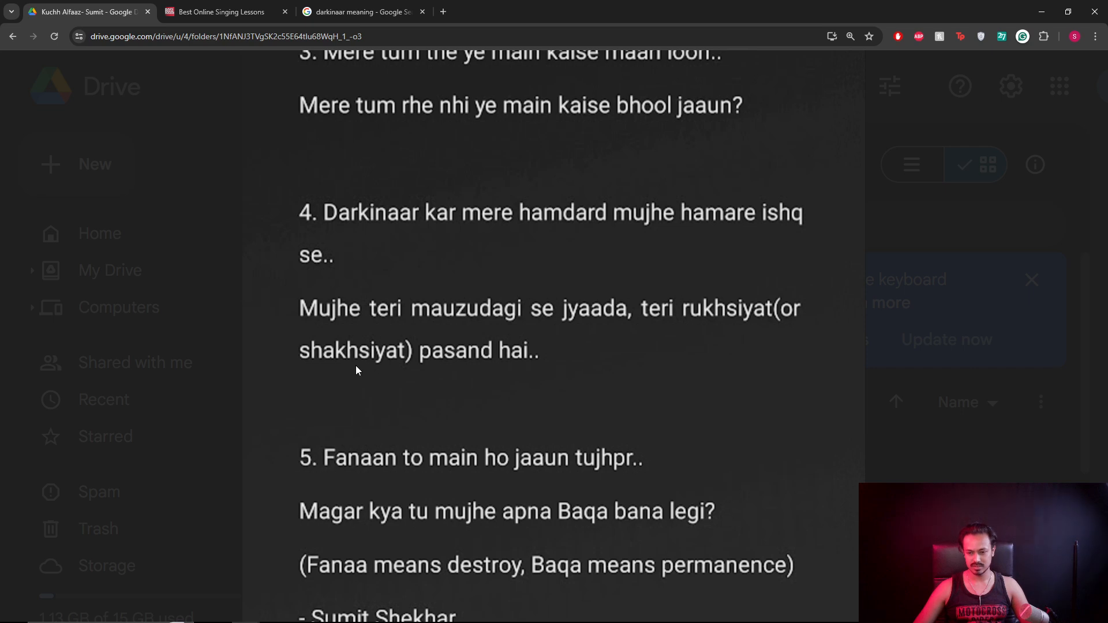
{"action": "scroll", "coordinate": [490, 327], "scroll_direction": "down", "scroll_amount": 1}
{"action": "scroll", "coordinate": [487, 292], "scroll_direction": "up", "scroll_amount": 1}
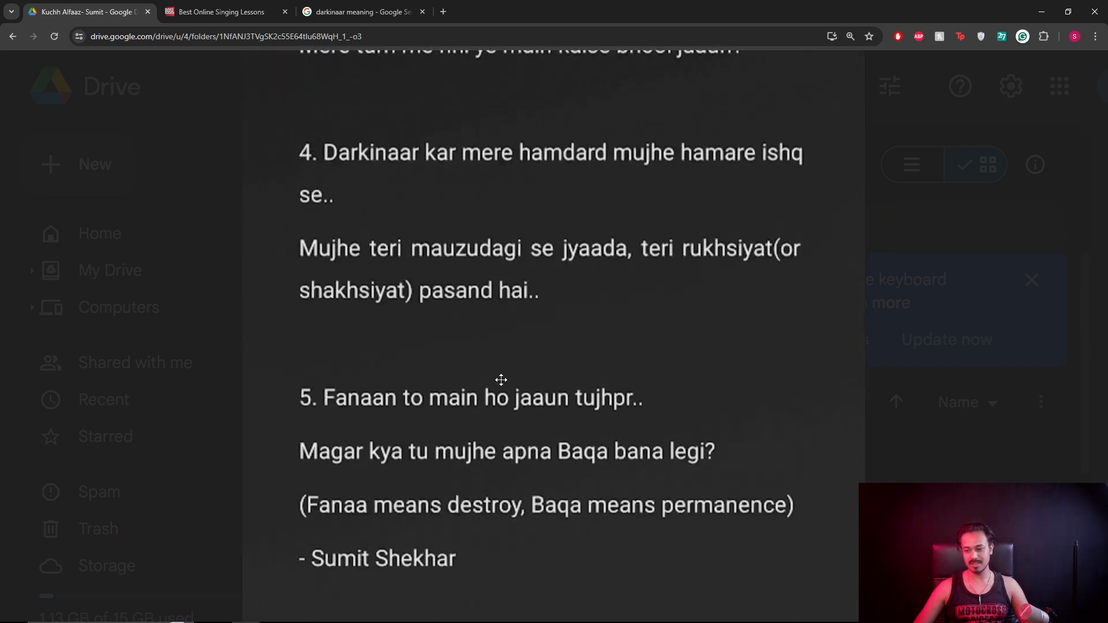
{"action": "scroll", "coordinate": [504, 396], "scroll_direction": "down", "scroll_amount": 1}
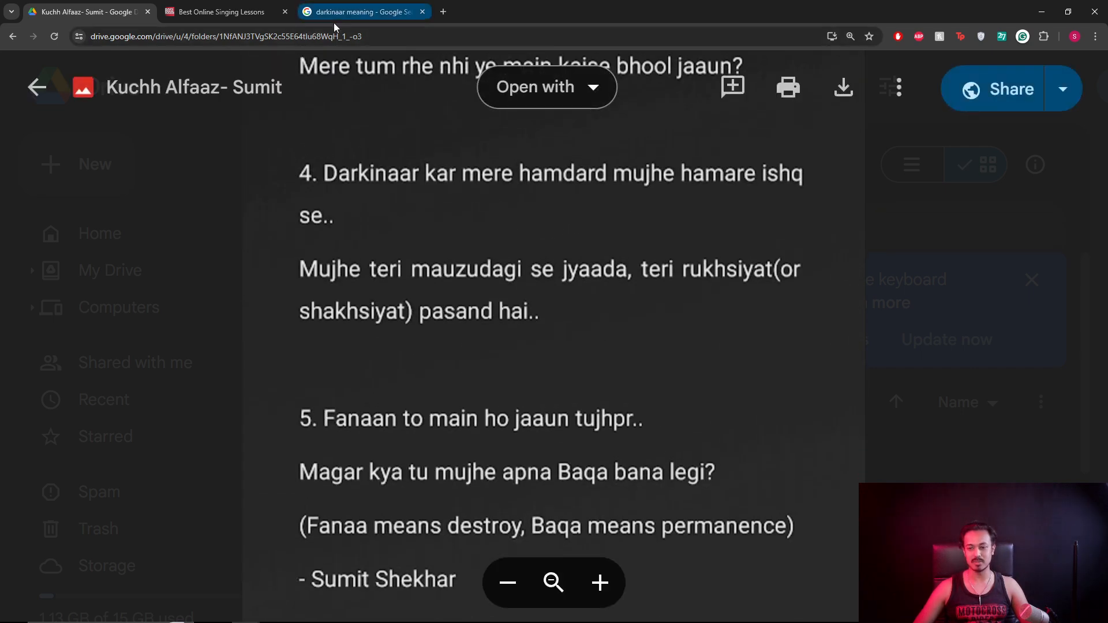
{"action": "left_click", "coordinate": [284, 12]}
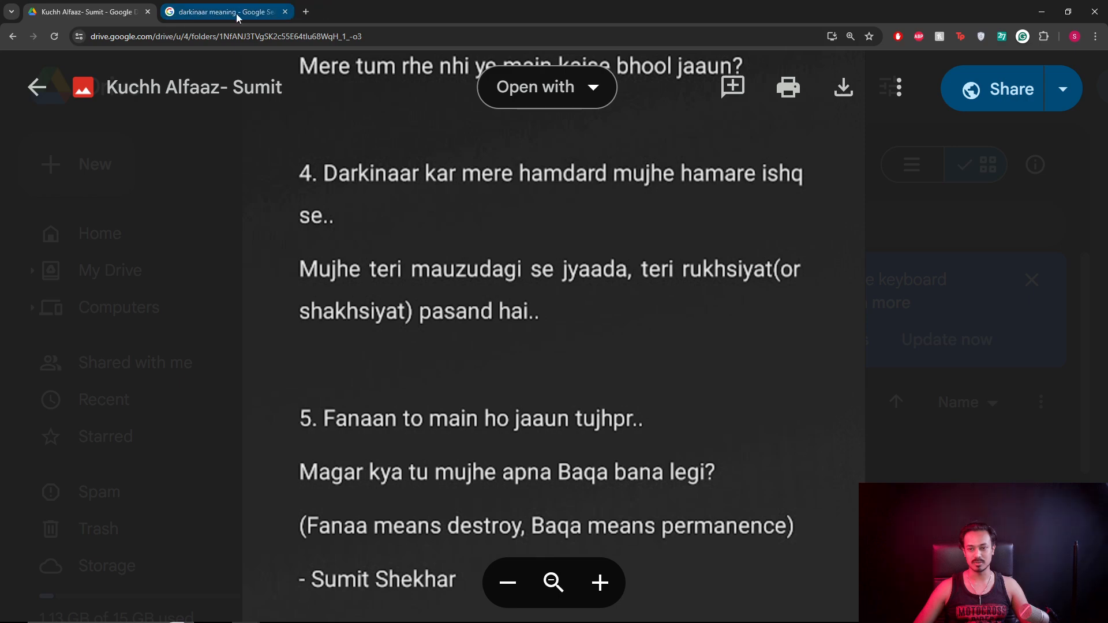
Snap the search page to the right half beside the lyrics preview on the left, and edit the query.
{"action": "left_click_drag", "start_coordinate": [238, 16], "coordinate": [1107, 165]}
{"action": "left_click", "coordinate": [166, 157]}
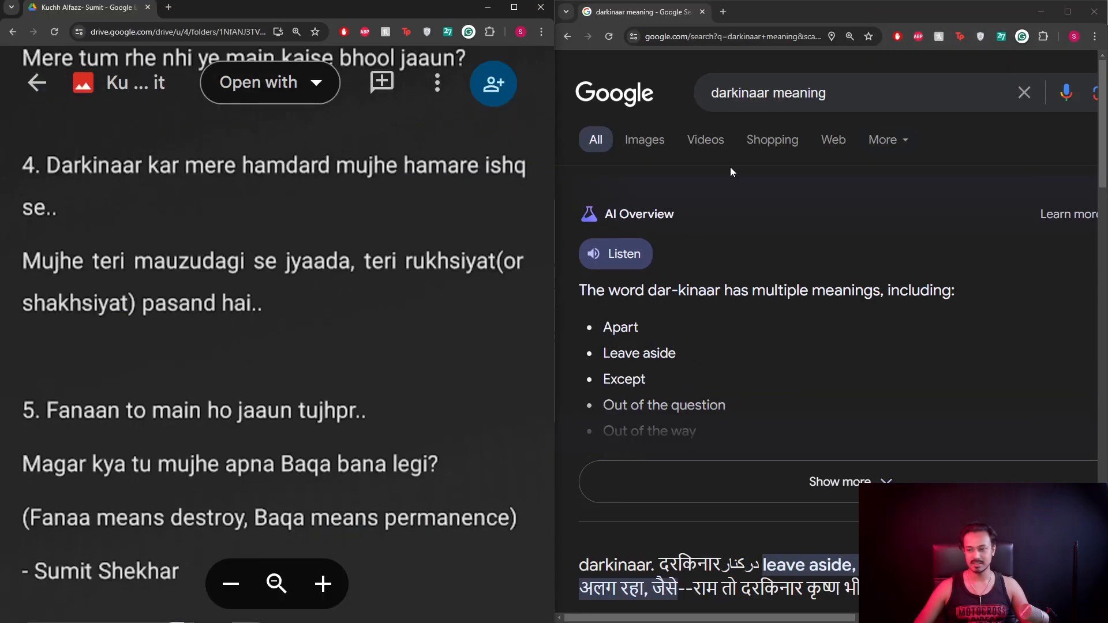
{"action": "double_click", "coordinate": [740, 92]}
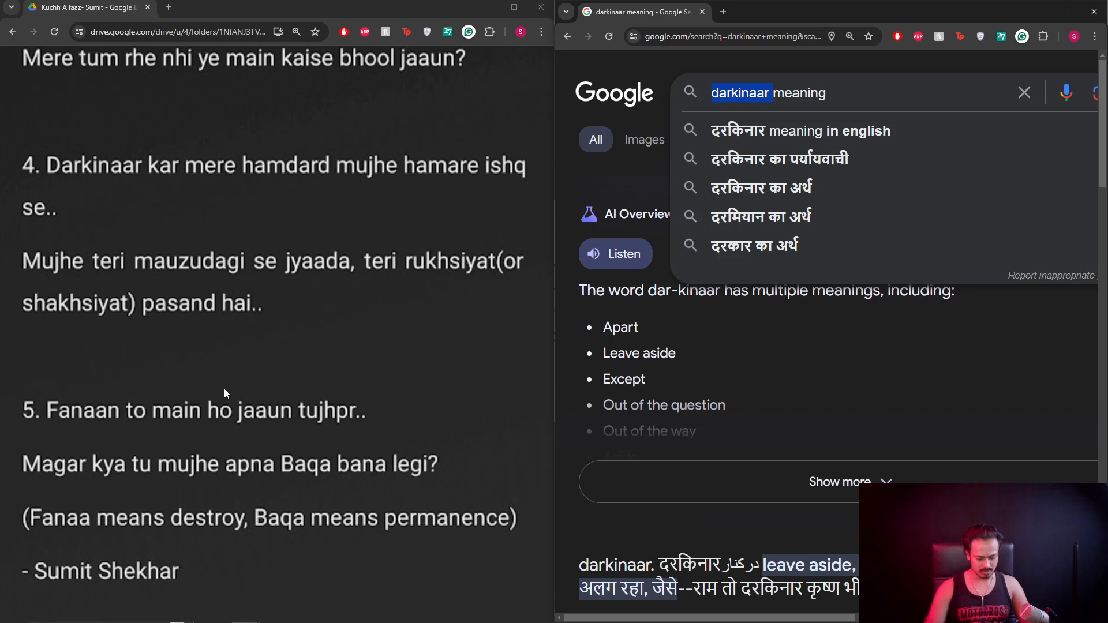
{"action": "type", "text": "n"}
{"action": "key", "text": "BackSpace"}
{"action": "type", "text": "mauzd"}
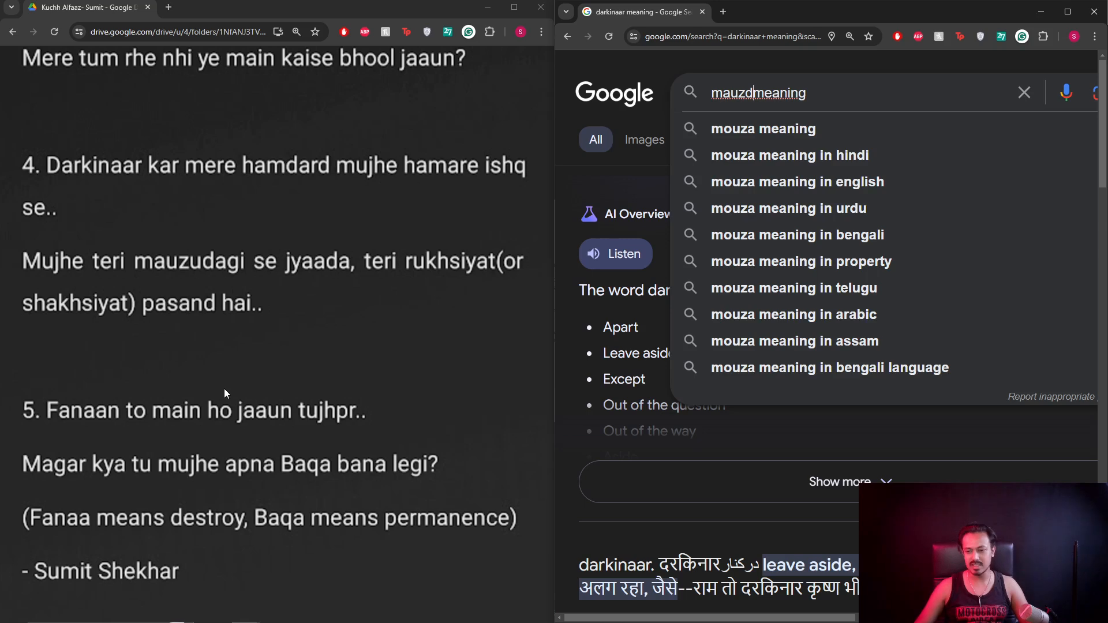
Replace the query with 'rukhsiyat menaing' and search, getting rukhsat meaning results.
{"action": "key", "text": "ctrl+a"}
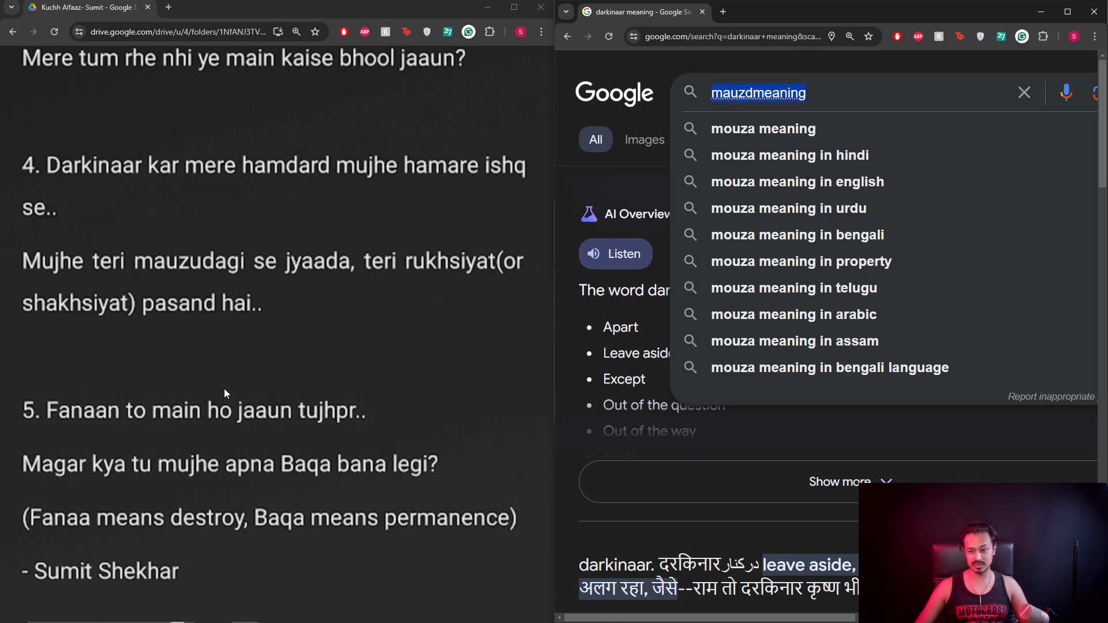
{"action": "type", "text": "rukshi"}
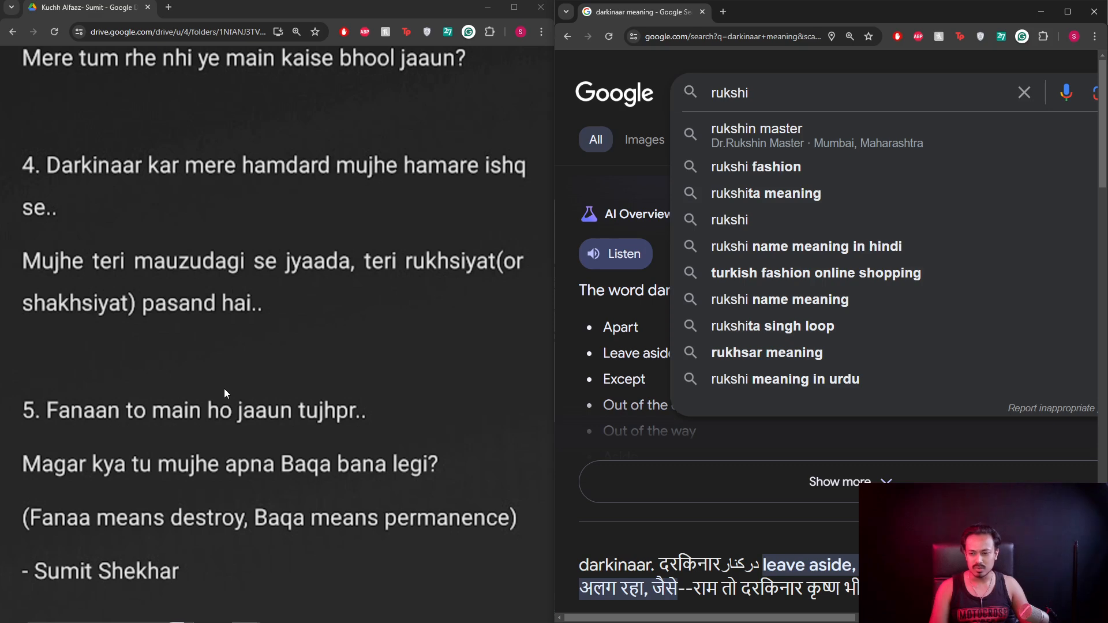
{"action": "key", "text": "BackSpace"}
{"action": "key", "text": "BackSpace"}
{"action": "type", "text": "i"}
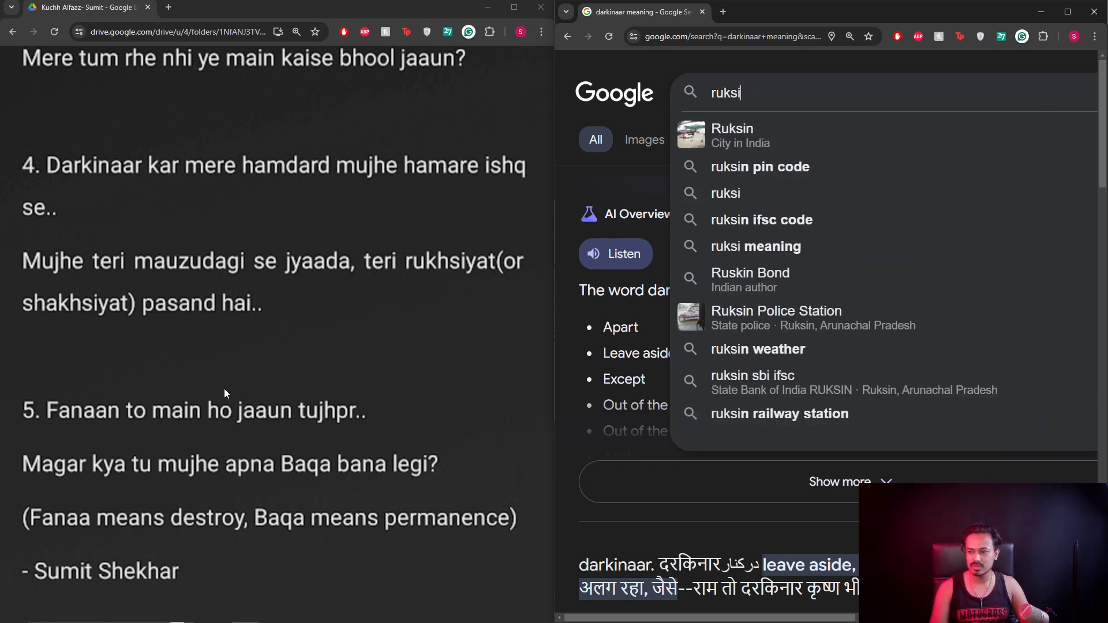
{"action": "type", "text": "yat"}
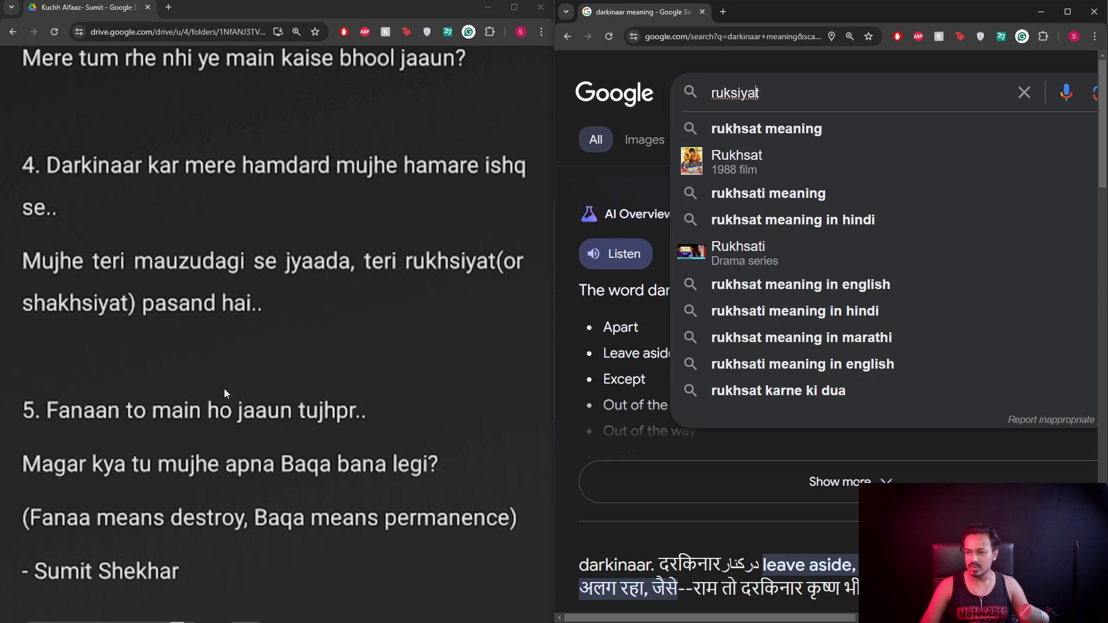
{"action": "type", "text": "h"}
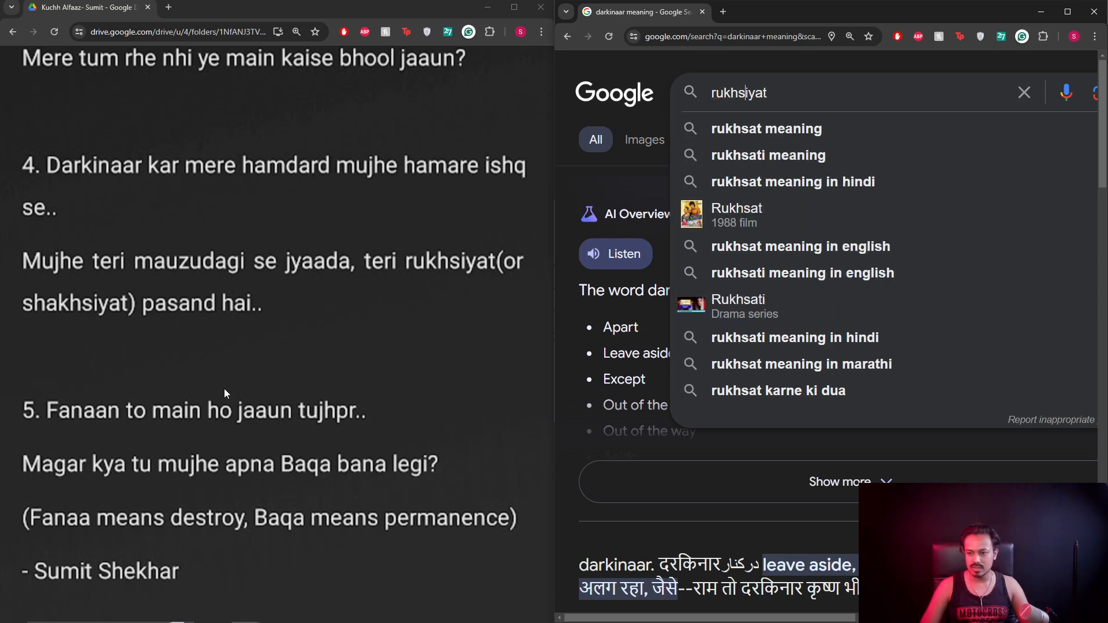
{"action": "key", "text": "Down"}
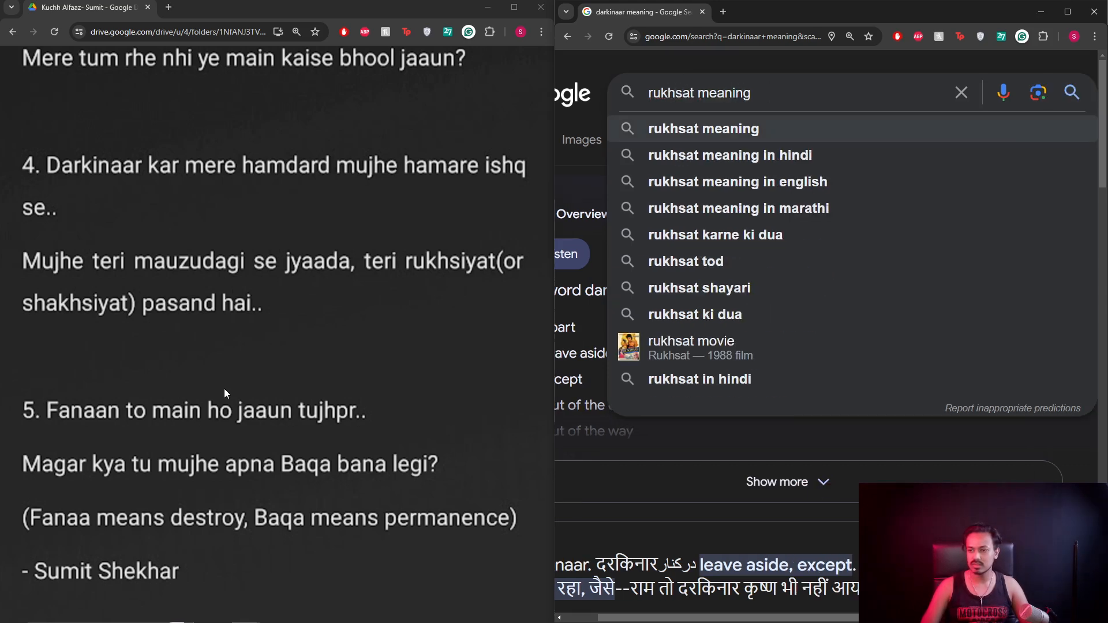
{"action": "key", "text": "BackSpace"}
{"action": "key", "text": "BackSpace"}
{"action": "key", "text": "BackSpace"}
{"action": "key", "text": "BackSpace"}
{"action": "key", "text": "BackSpace"}
{"action": "key", "text": "BackSpace"}
{"action": "key", "text": "BackSpace"}
{"action": "key", "text": "BackSpace"}
{"action": "key", "text": "BackSpace"}
{"action": "key", "text": "BackSpace"}
{"action": "key", "text": "BackSpace"}
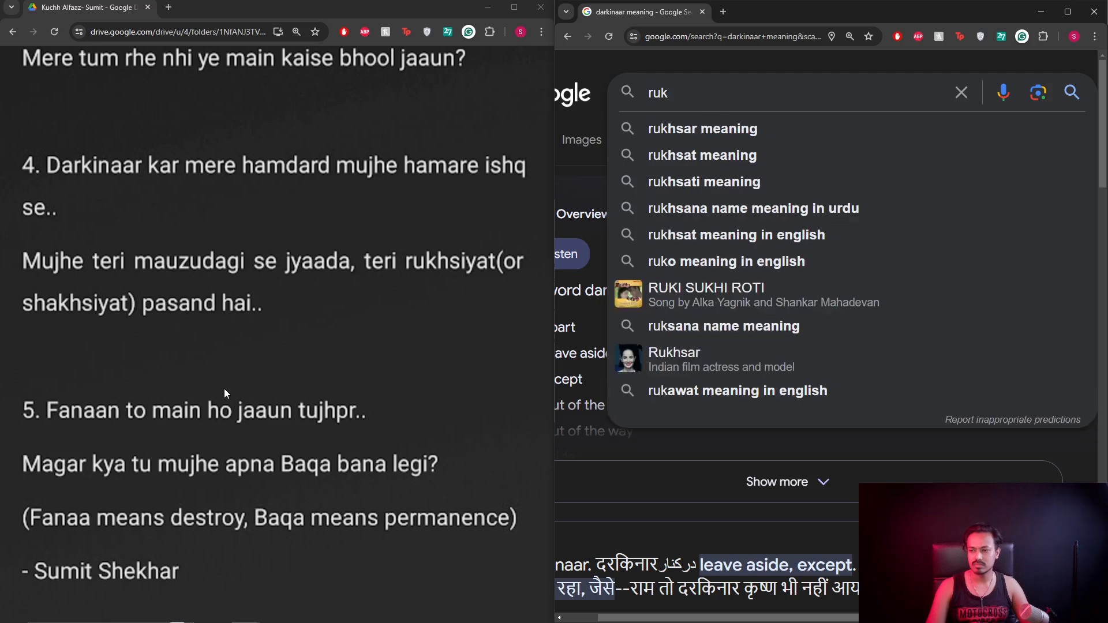
{"action": "type", "text": "hsiyat menaing"}
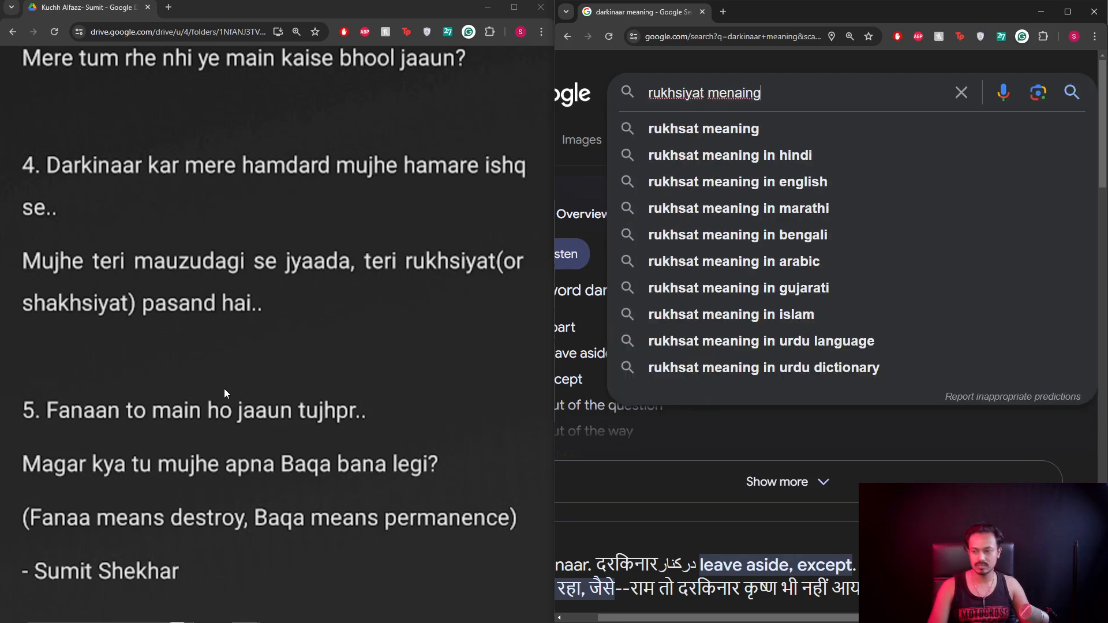
{"action": "key", "text": "Return"}
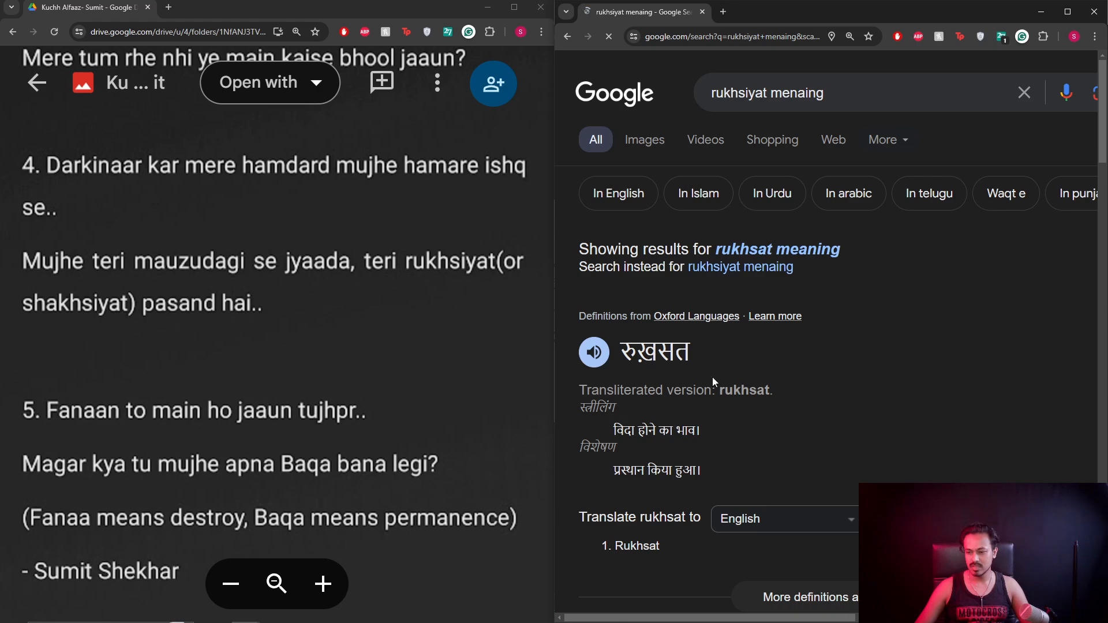
Search 'rukhsat meaning in english' and scroll to the answer that Rukhsat Karna means Dismiss.
{"action": "scroll", "coordinate": [659, 358], "scroll_direction": "down", "scroll_amount": 5}
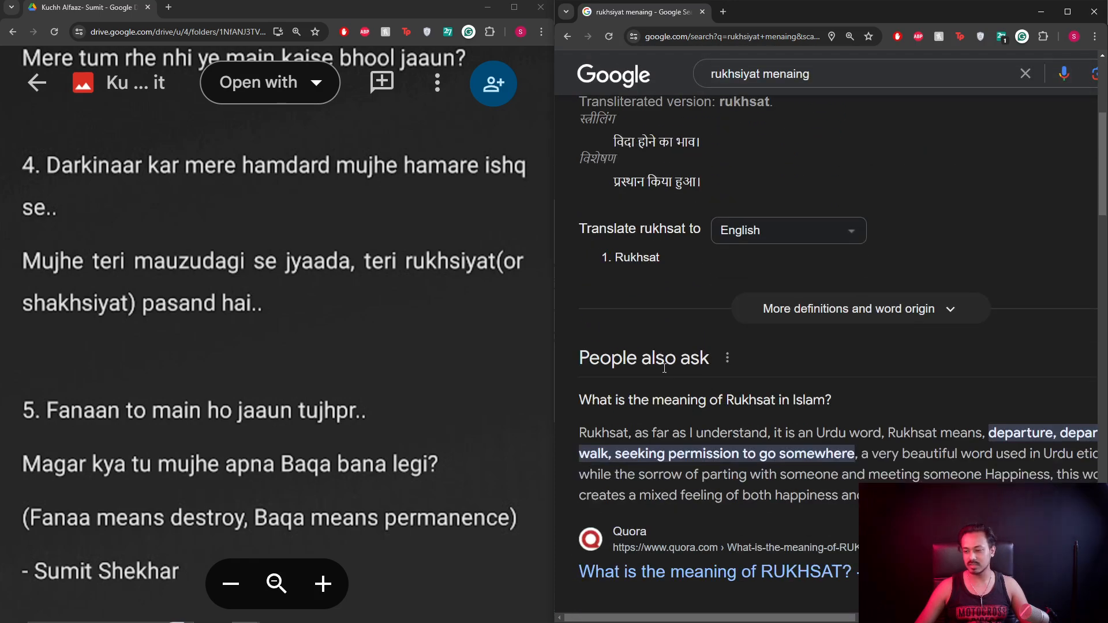
{"action": "scroll", "coordinate": [664, 368], "scroll_direction": "up", "scroll_amount": 5}
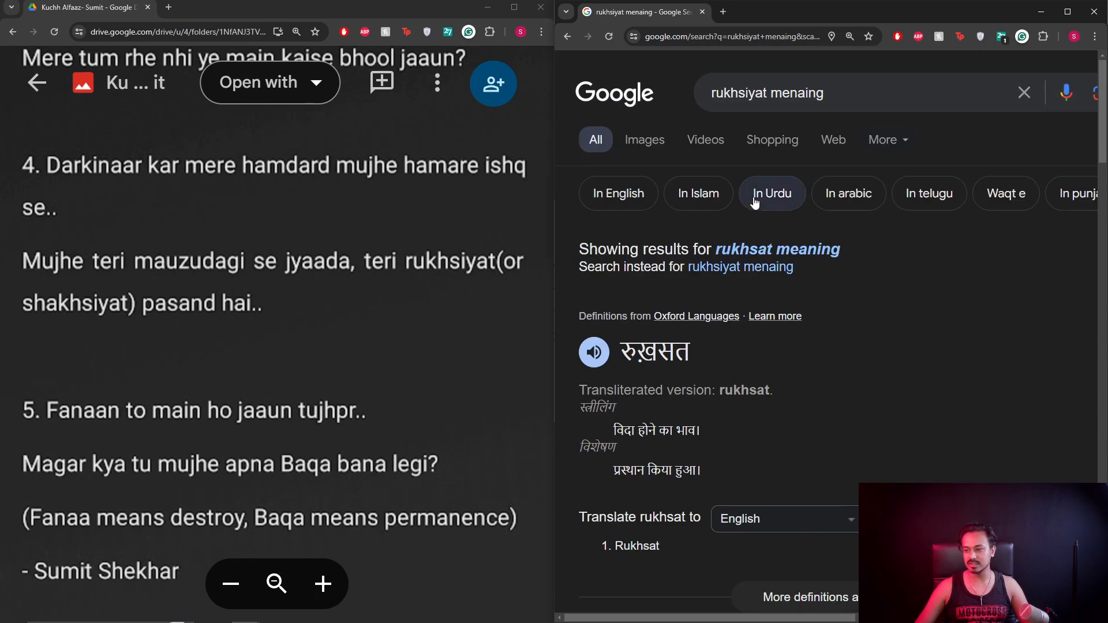
{"action": "left_click", "coordinate": [792, 98]}
{"action": "key", "text": "Down"}
{"action": "key", "text": "Down"}
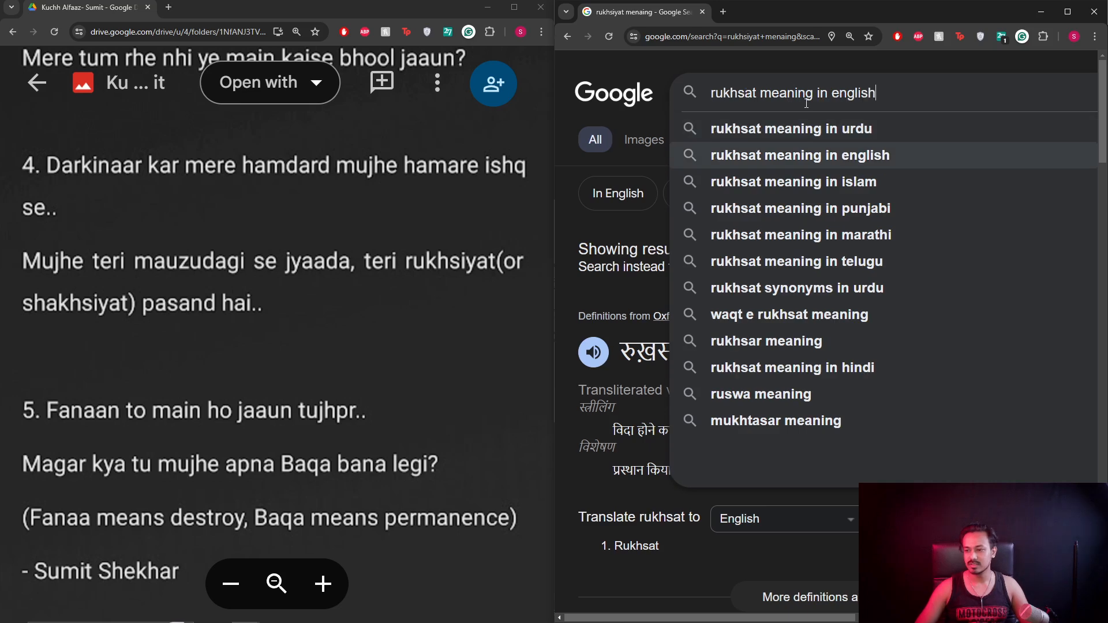
{"action": "key", "text": "Return"}
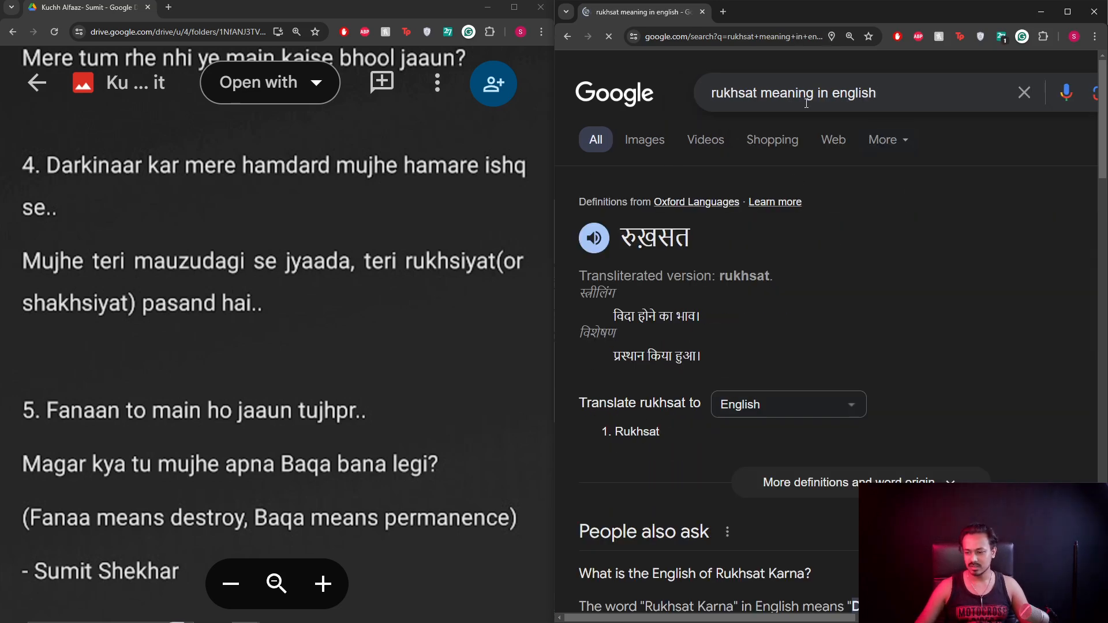
{"action": "scroll", "coordinate": [785, 210], "scroll_direction": "down", "scroll_amount": 3}
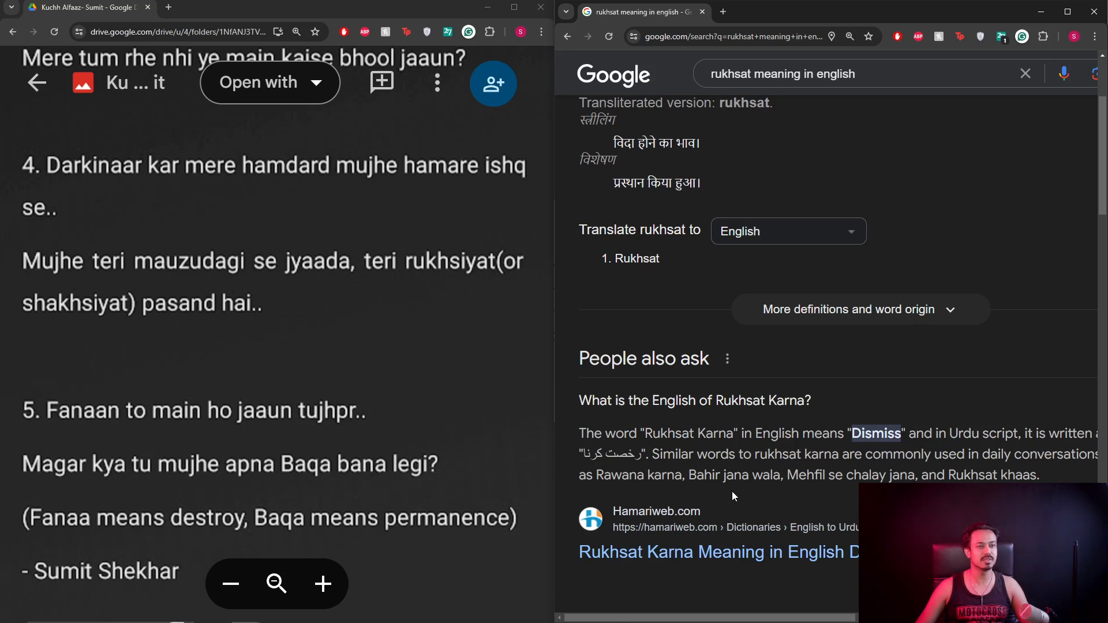
{"action": "left_click", "coordinate": [267, 309]}
{"action": "scroll", "coordinate": [242, 323], "scroll_direction": "down", "scroll_amount": 2}
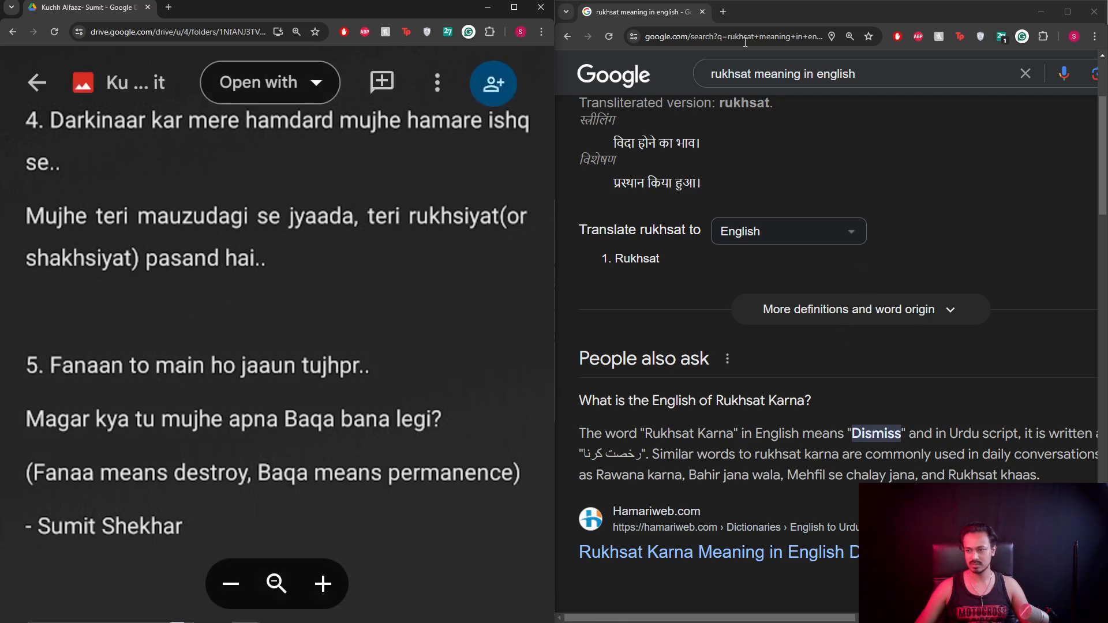
{"action": "left_click", "coordinate": [723, 8]}
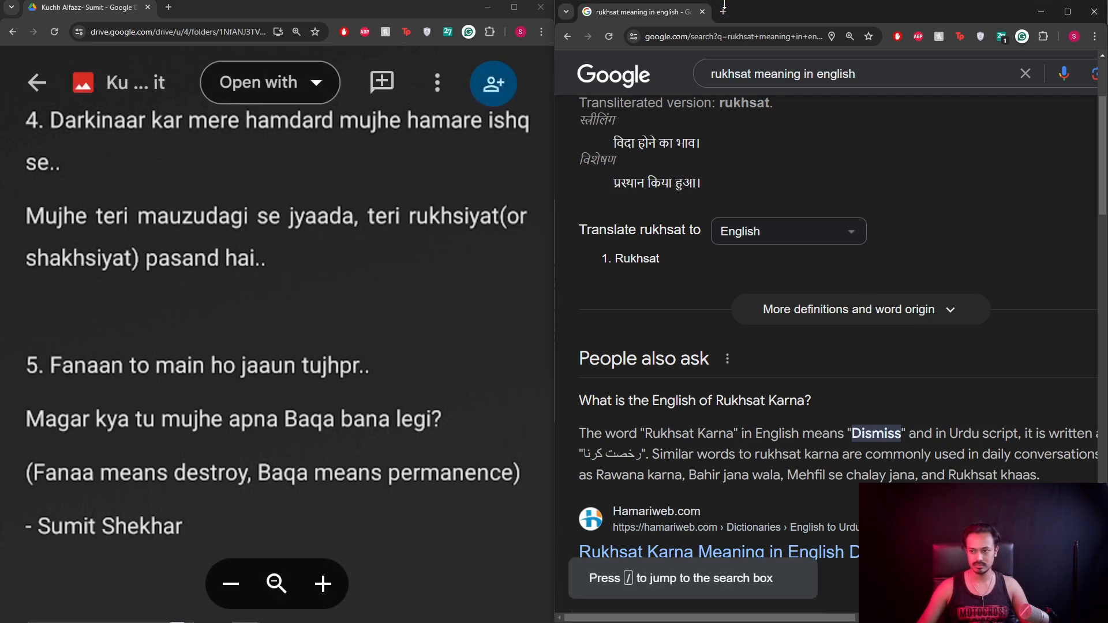
In a new tab, search 'fanaan menaing in english' to learn fannan means artist, then zoom out the lyrics.
{"action": "left_click", "coordinate": [724, 12]}
{"action": "type", "text": "fanaan m"}
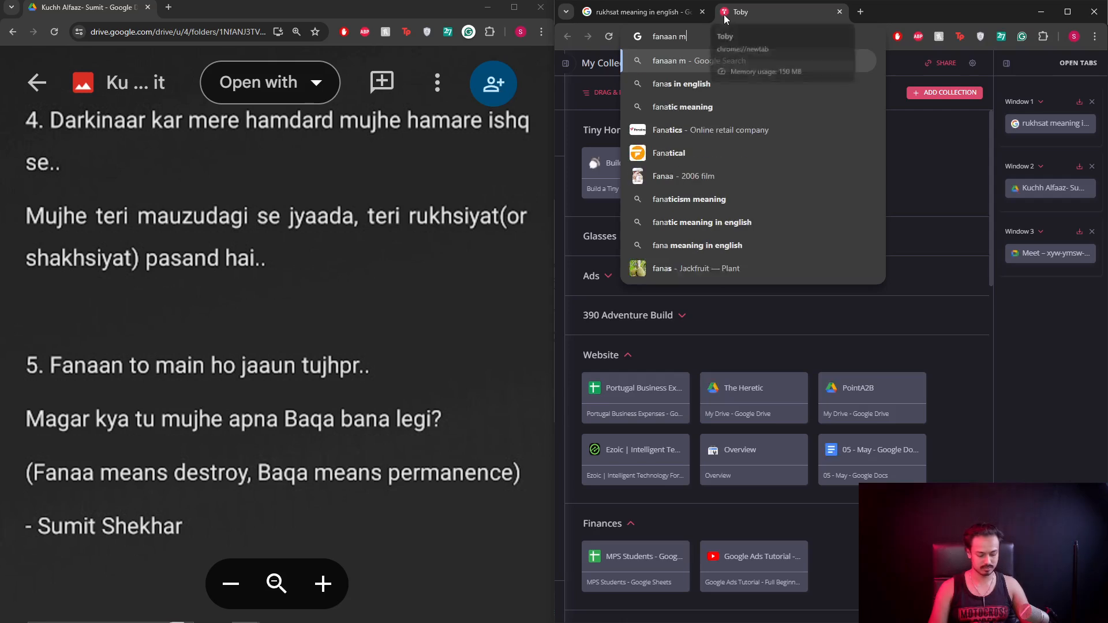
{"action": "type", "text": "enaing in english"}
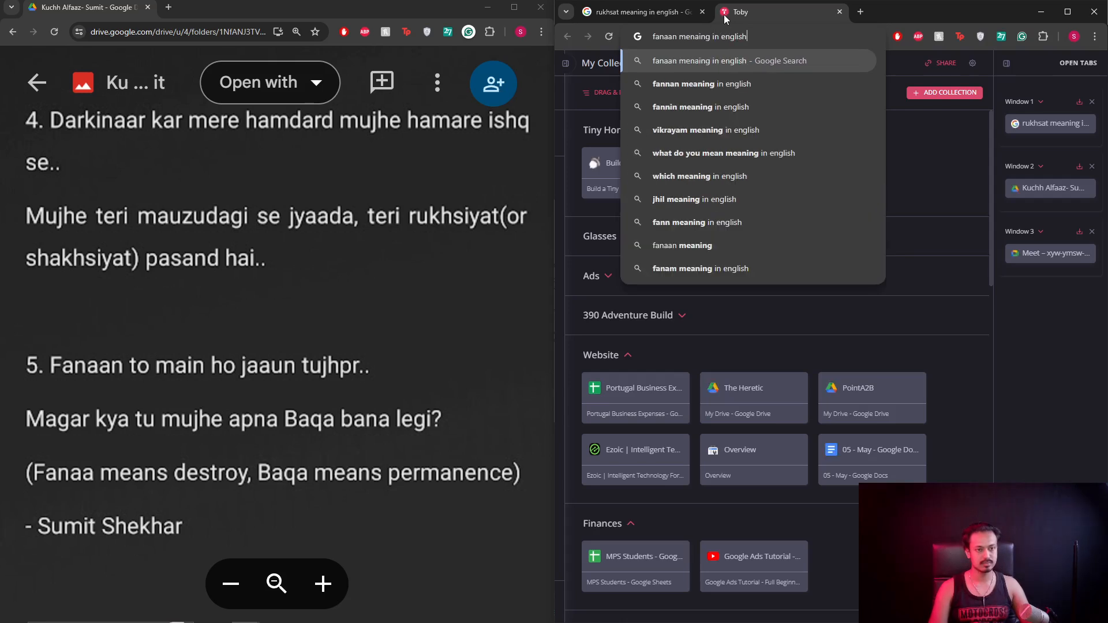
{"action": "key", "text": "Return"}
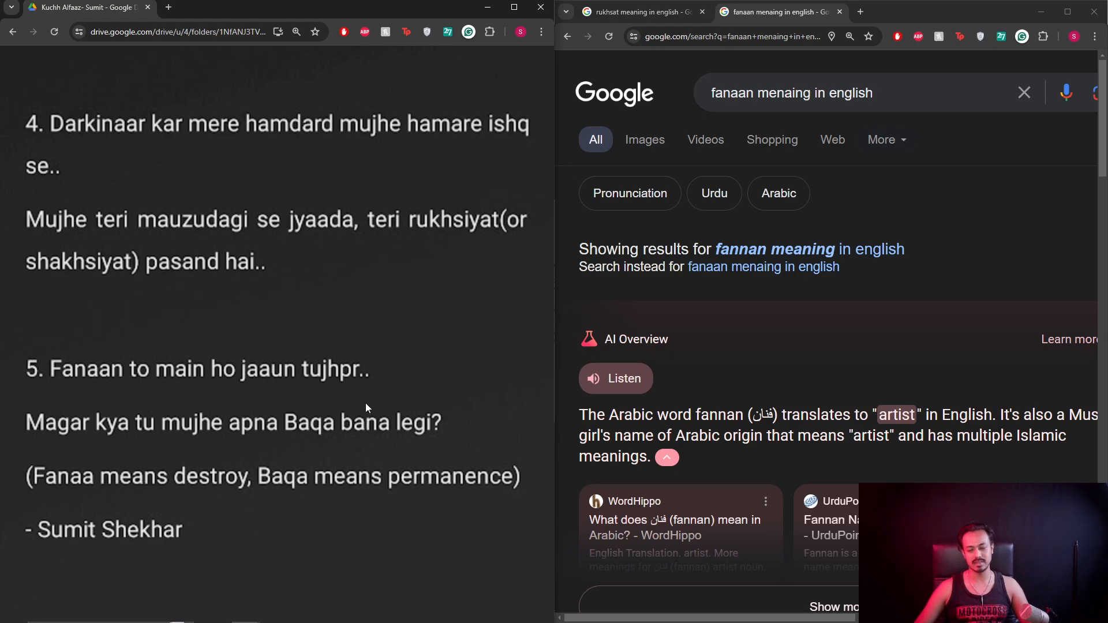
{"action": "scroll", "coordinate": [365, 403], "scroll_direction": "down", "scroll_amount": 2}
{"action": "scroll", "coordinate": [287, 402], "scroll_direction": "up", "scroll_amount": 2}
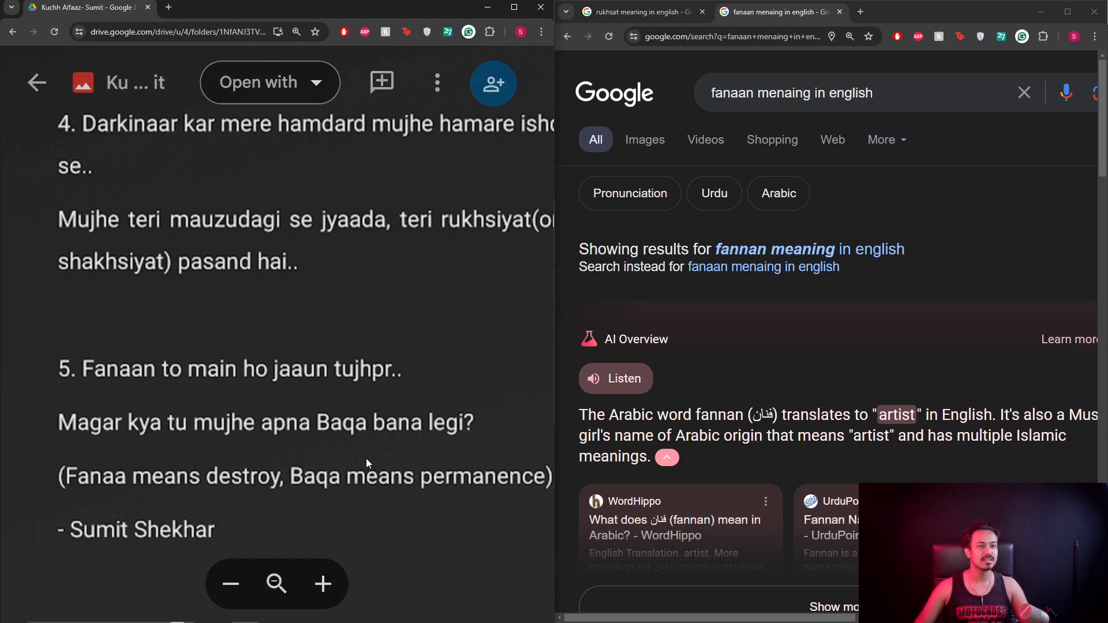
{"action": "key", "text": "minus"}
{"action": "key", "text": "minus"}
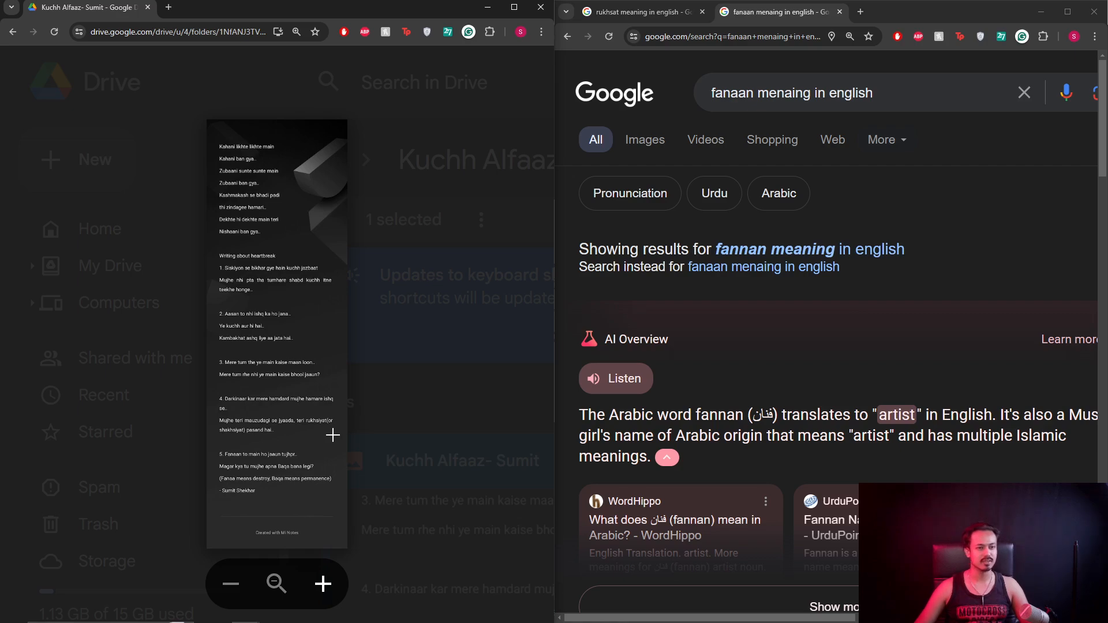
Minimize search, maximize Drive, close the lyric preview and go up to the Songwriting Homework folder.
{"action": "left_click", "coordinate": [1041, 12]}
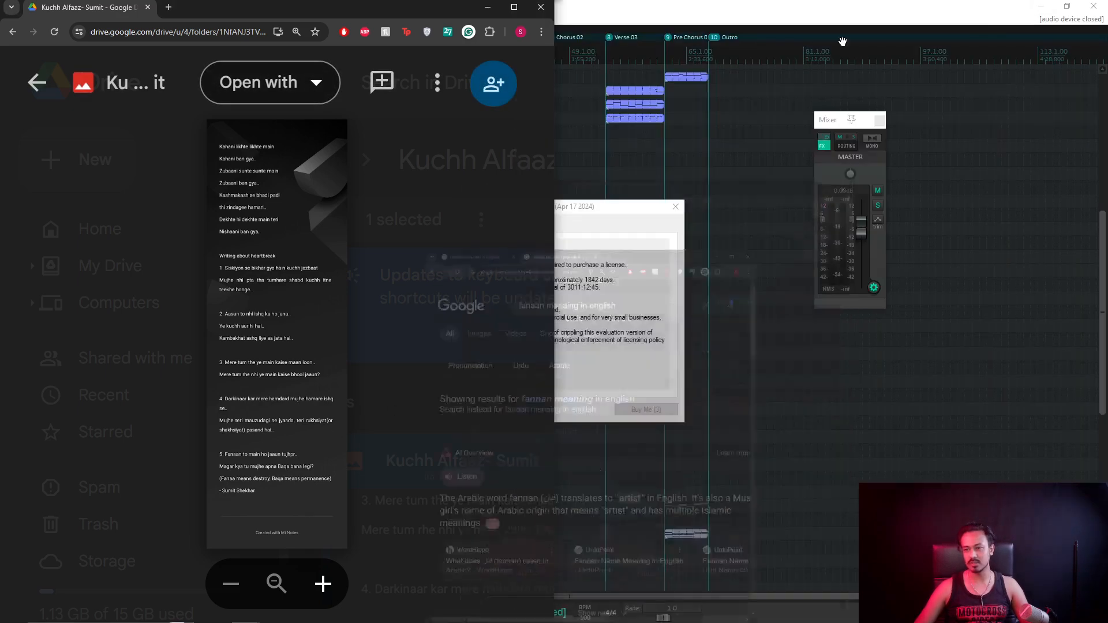
{"action": "left_click", "coordinate": [514, 8]}
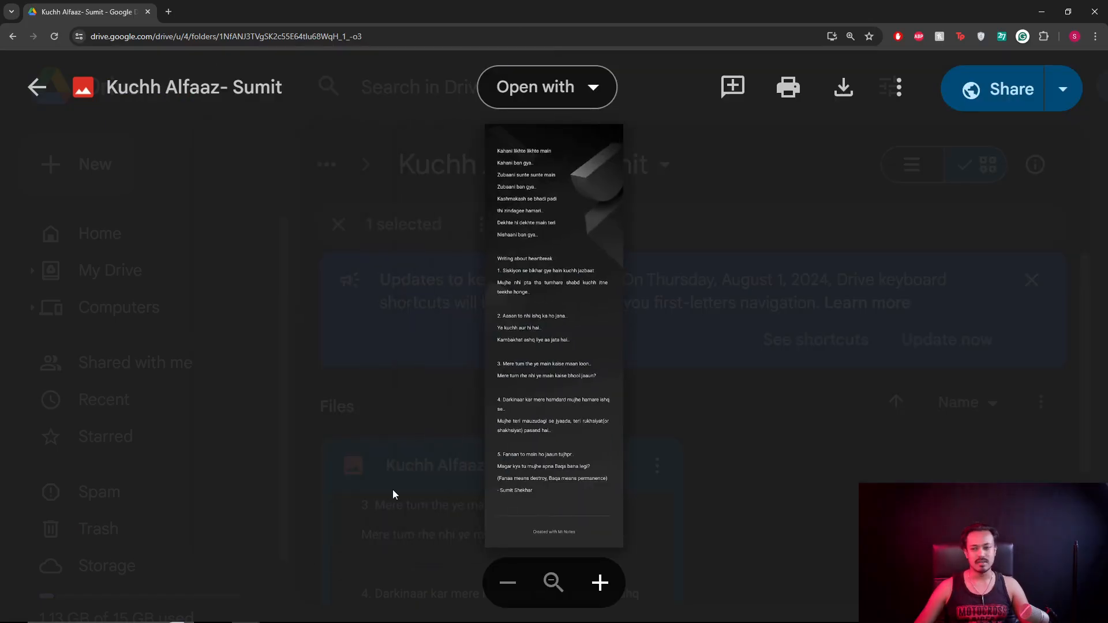
{"action": "left_click", "coordinate": [385, 398]}
{"action": "key", "text": "ctrl+minus"}
{"action": "key", "text": "ctrl+minus"}
{"action": "key", "text": "ctrl+minus"}
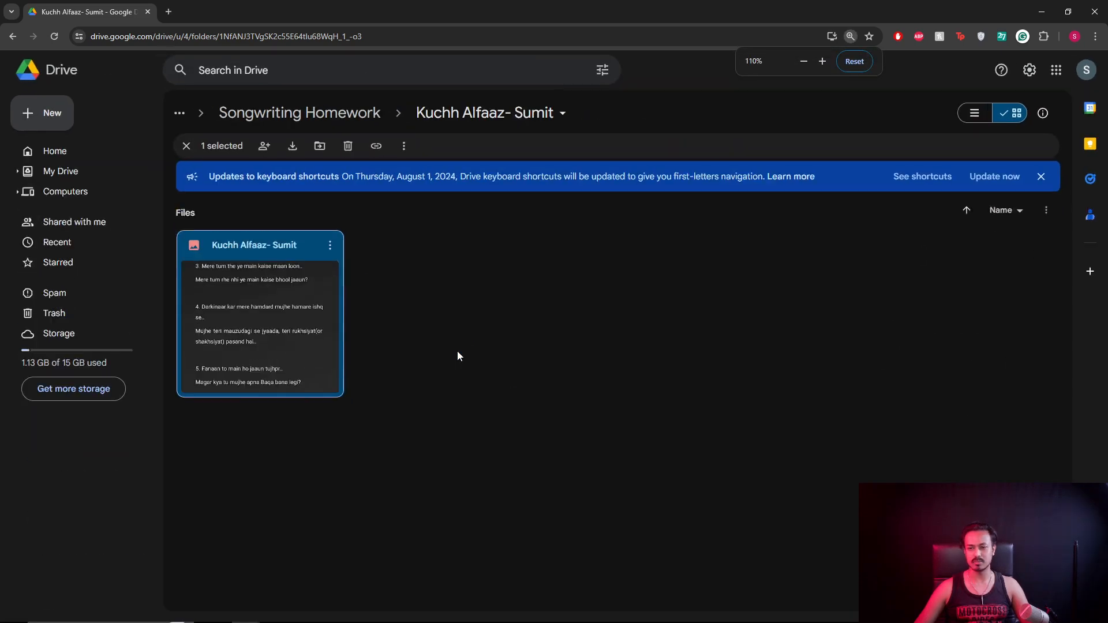
{"action": "left_click", "coordinate": [346, 115]}
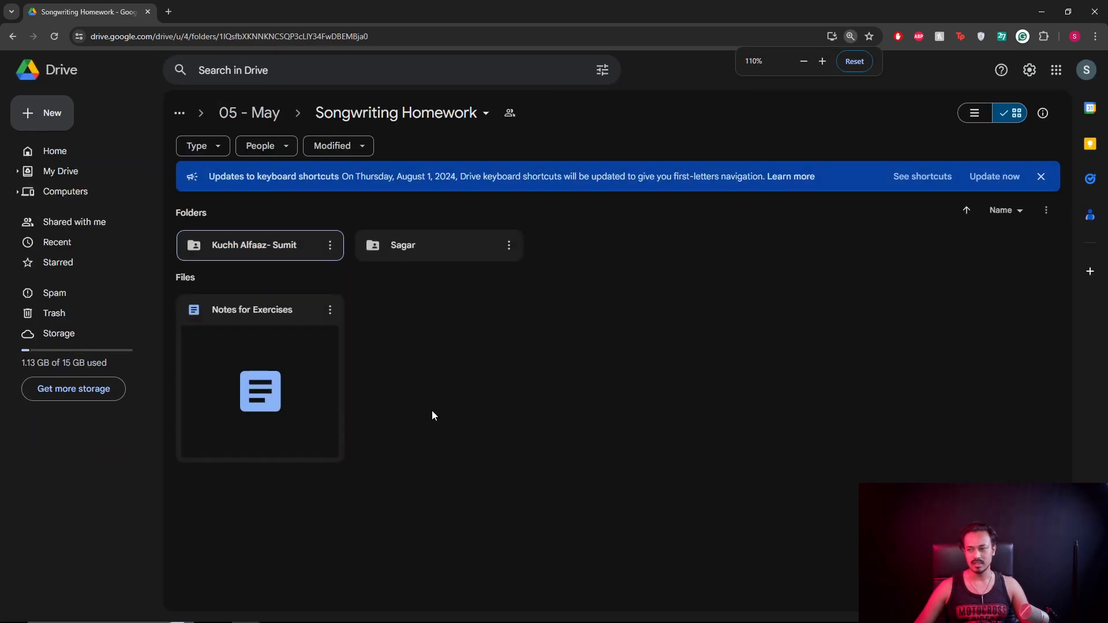
{"action": "key", "text": "ctrl+minus"}
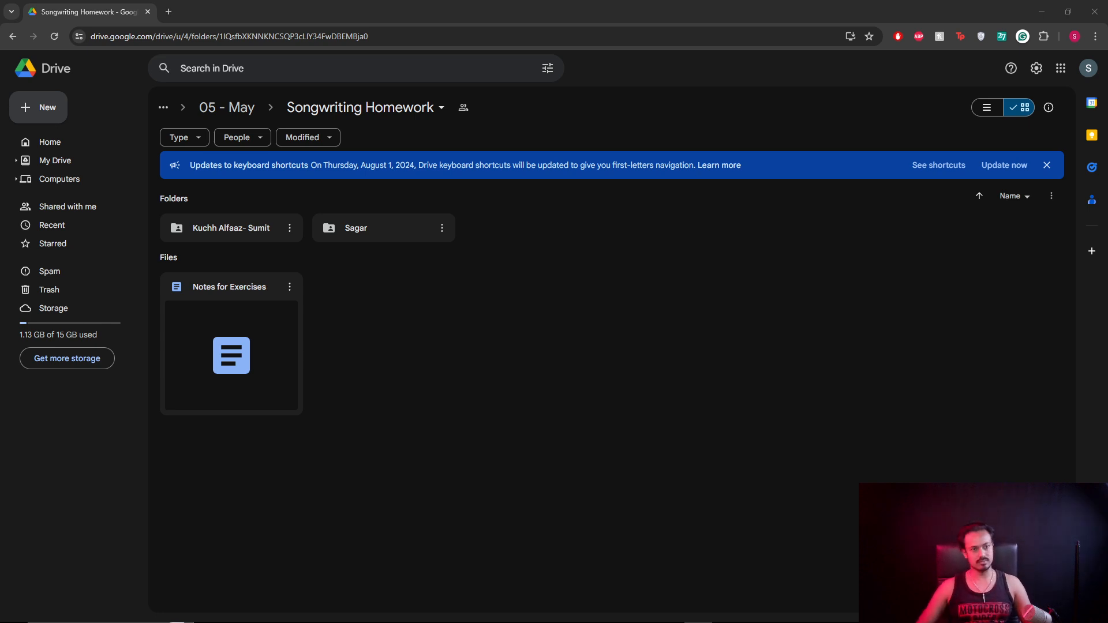
Open and dismiss the folder's context menu, then launch the Kindle app from the taskbar.
{"action": "left_click", "coordinate": [597, 454]}
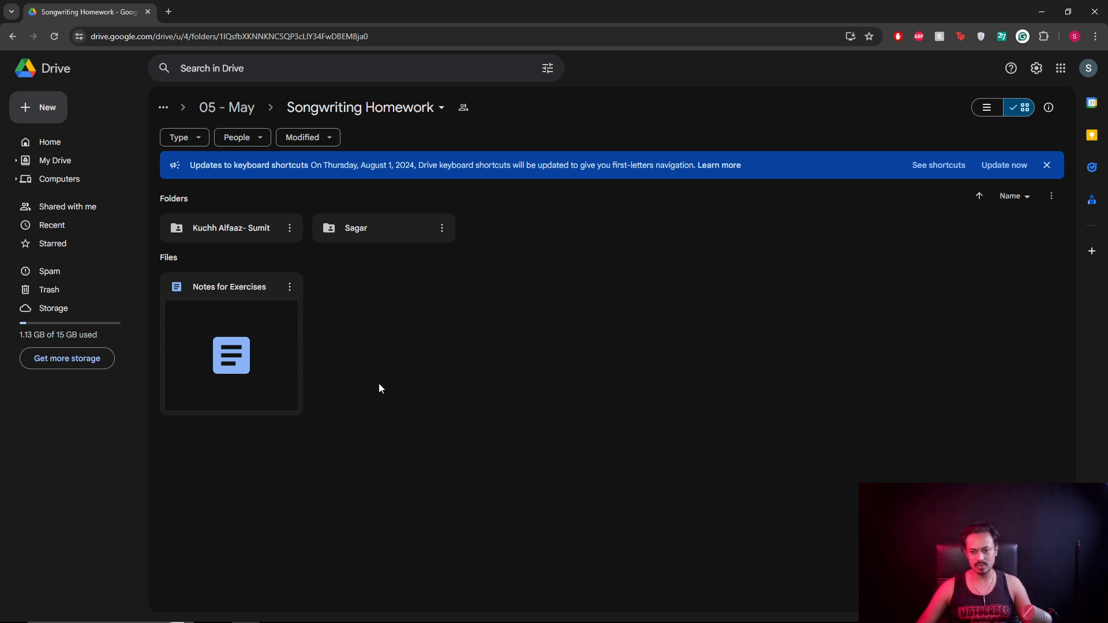
{"action": "right_click", "coordinate": [415, 364]}
{"action": "left_click", "coordinate": [394, 410]}
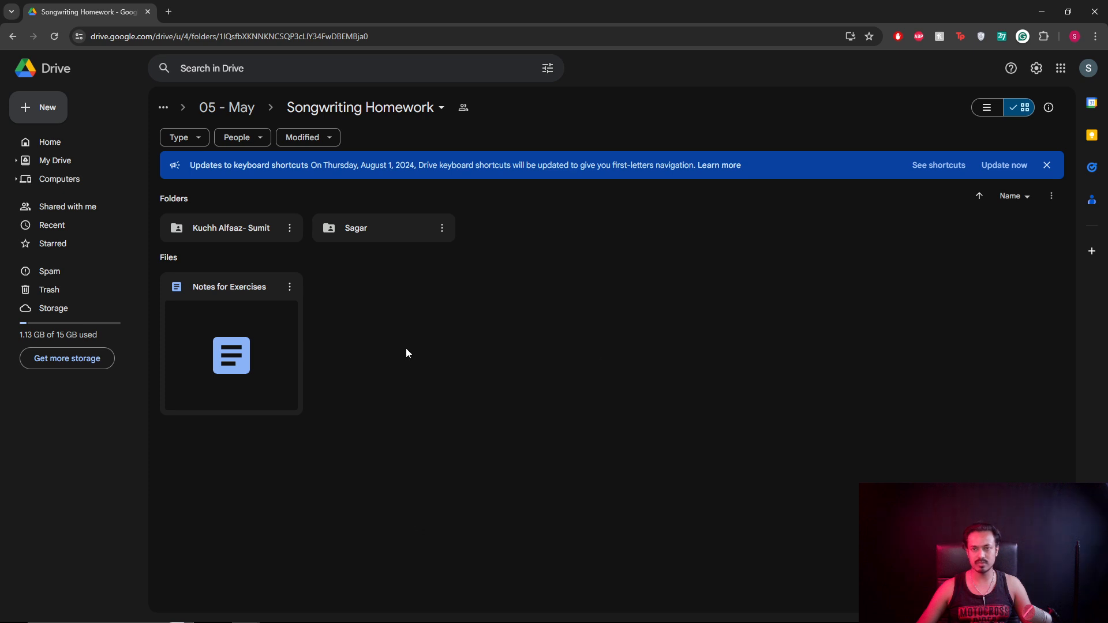
{"action": "mouse_move", "coordinate": [323, 617]}
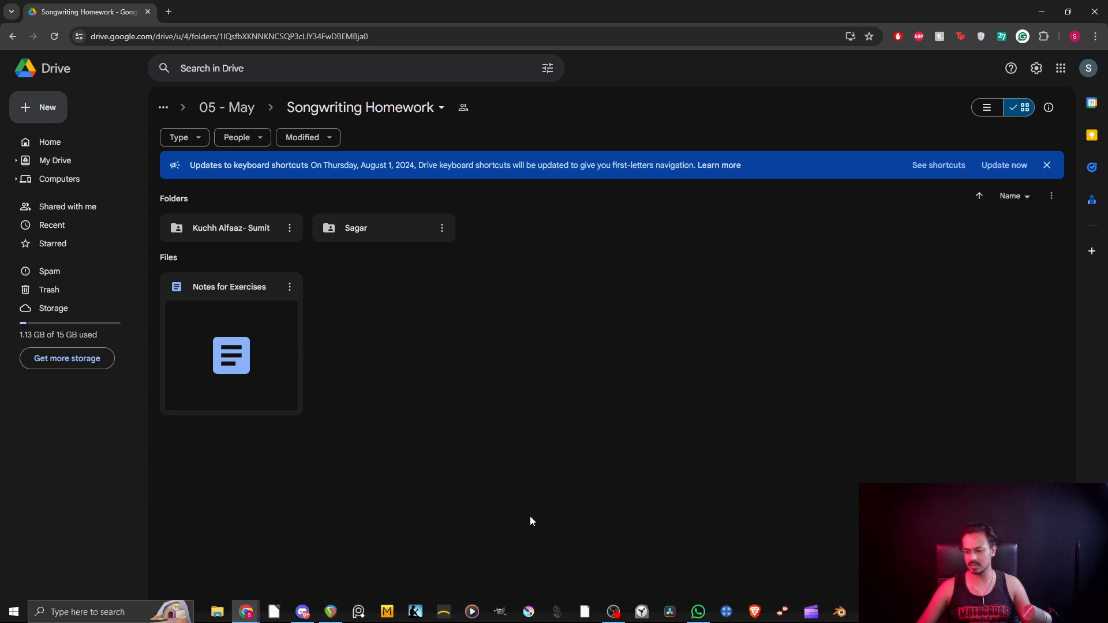
{"action": "left_click", "coordinate": [413, 616]}
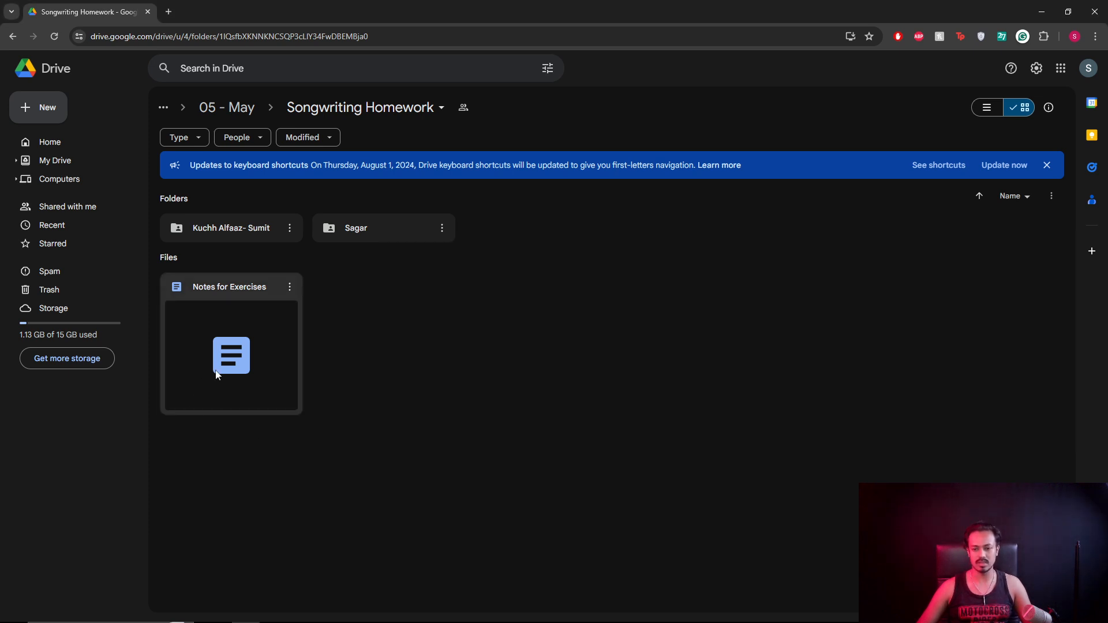
Reopen Notes for Exercises and bring up the document chat, removing a stray typed letter.
{"action": "double_click", "coordinate": [227, 371]}
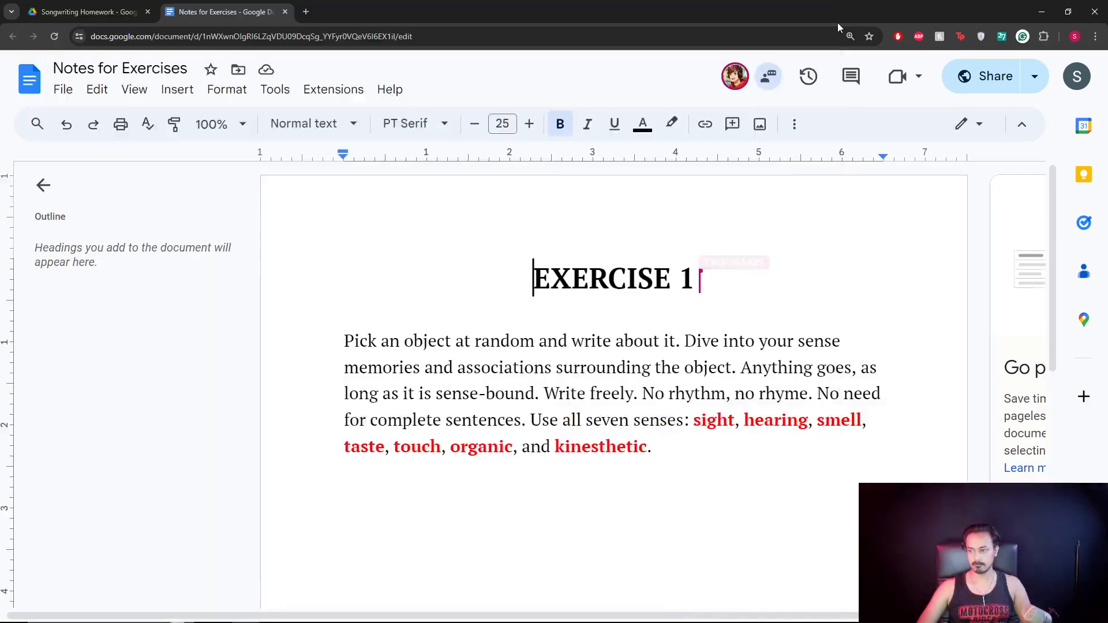
{"action": "left_click", "coordinate": [852, 76]}
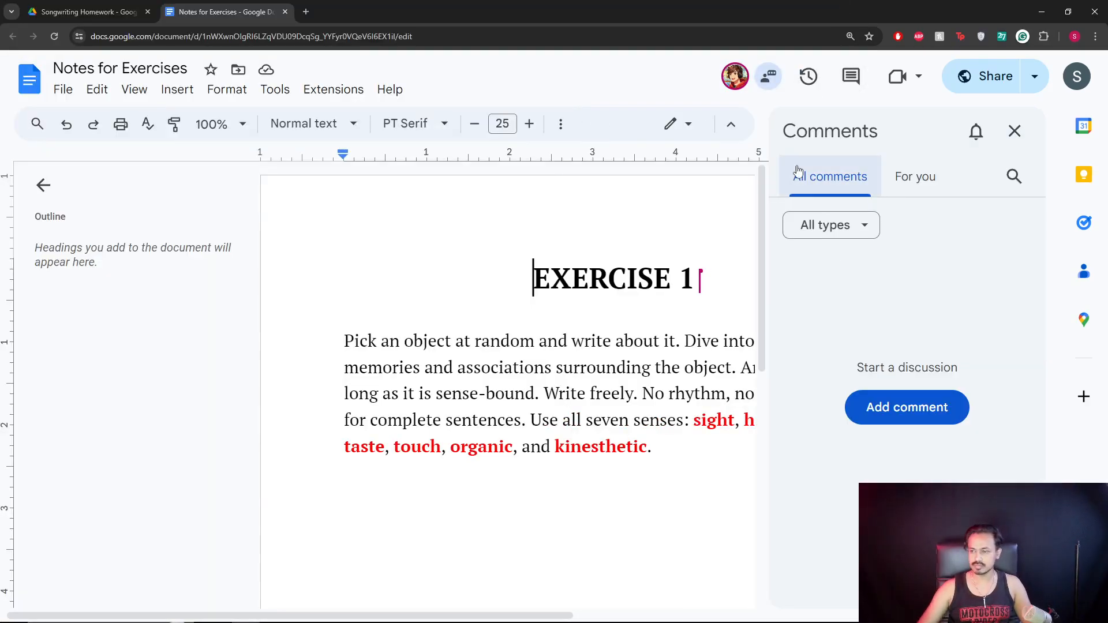
{"action": "left_click", "coordinate": [768, 81]}
{"action": "type", "text": "Hi"}
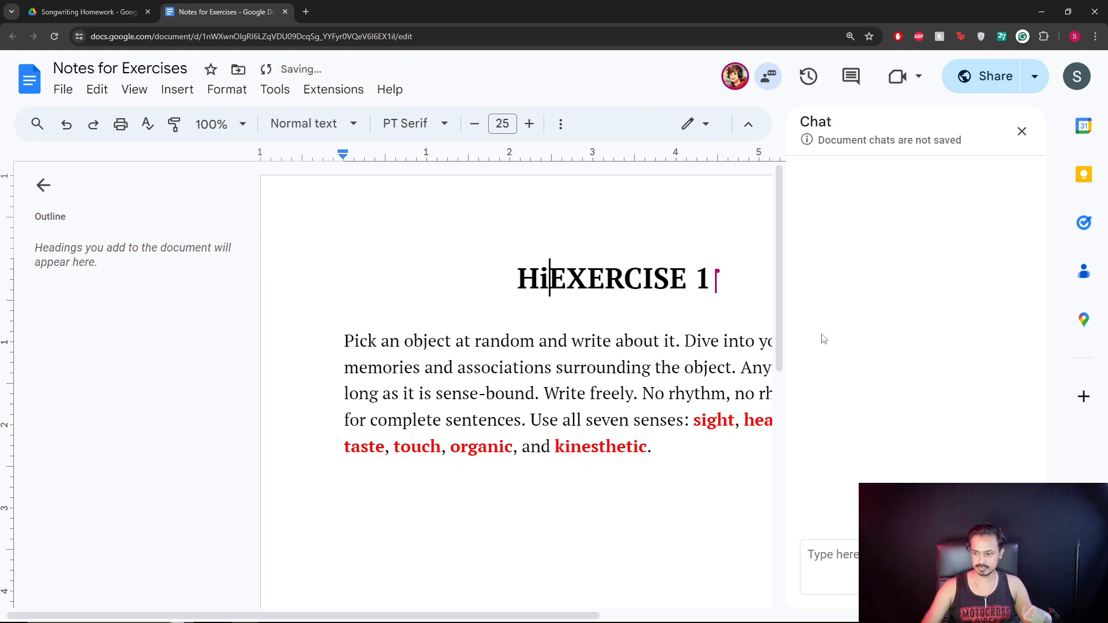
{"action": "key", "text": "BackSpace"}
Send a 'Hi' greeting to the collaborator in the document chat.
{"action": "left_click", "coordinate": [828, 565]}
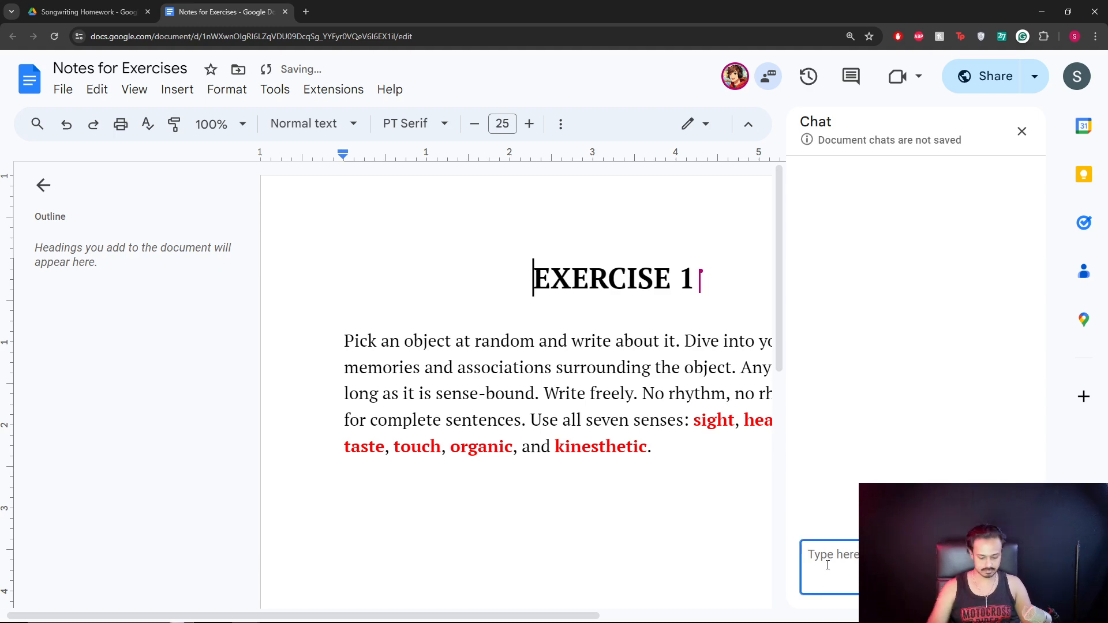
{"action": "type", "text": "Hi abh"}
{"action": "key", "text": "BackSpace"}
{"action": "key", "text": "BackSpace"}
{"action": "key", "text": "BackSpace"}
{"action": "type", "text": "Ah"}
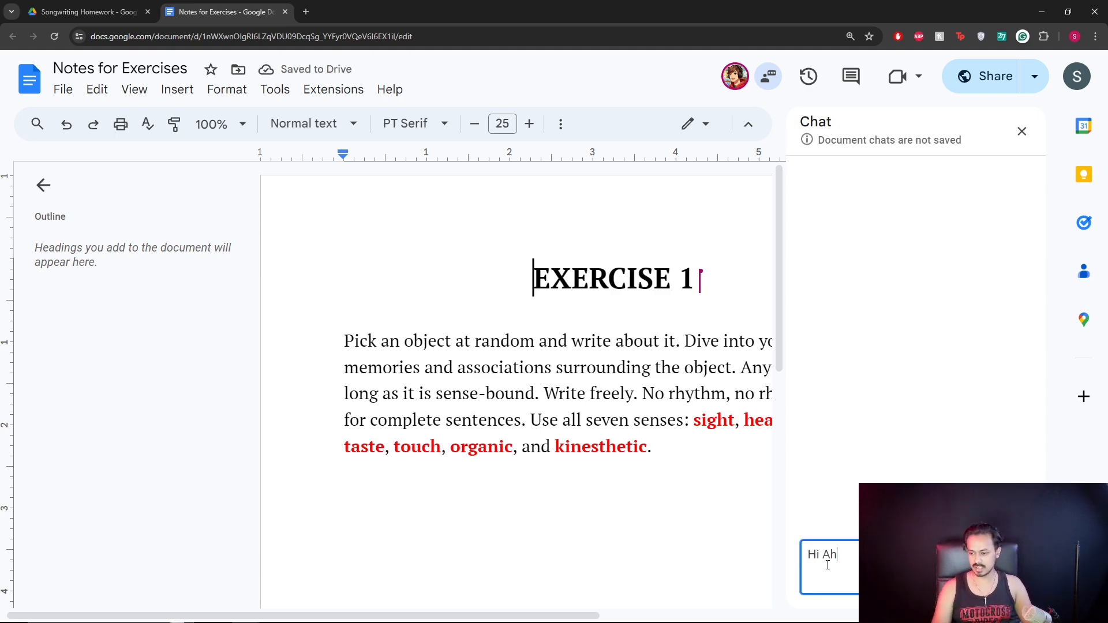
{"action": "key", "text": "BackSpace"}
{"action": "type", "text": "shish"}
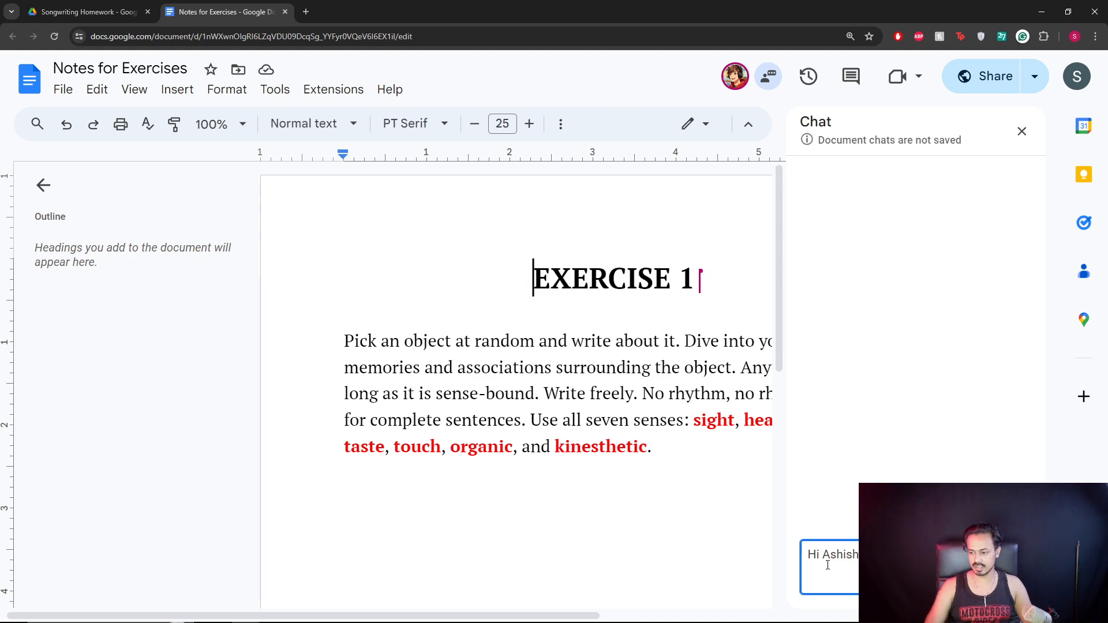
{"action": "key", "text": "Return"}
Close the Chat and Comments panels and place the cursor at the end of the Exercise 1 prompt.
{"action": "left_click", "coordinate": [1020, 132]}
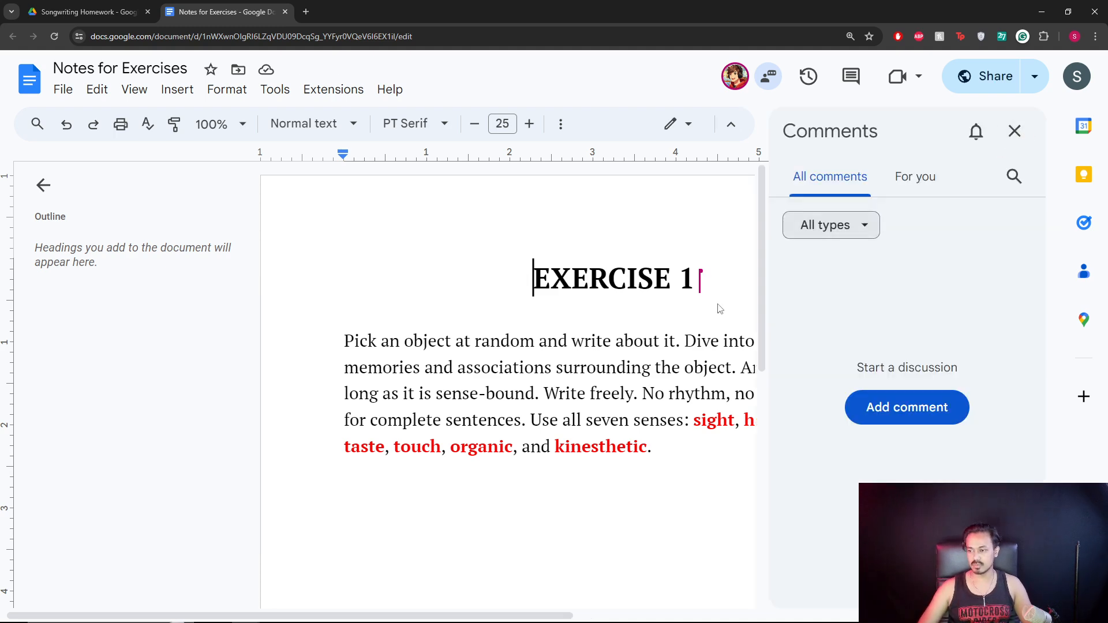
{"action": "left_click", "coordinate": [1004, 139]}
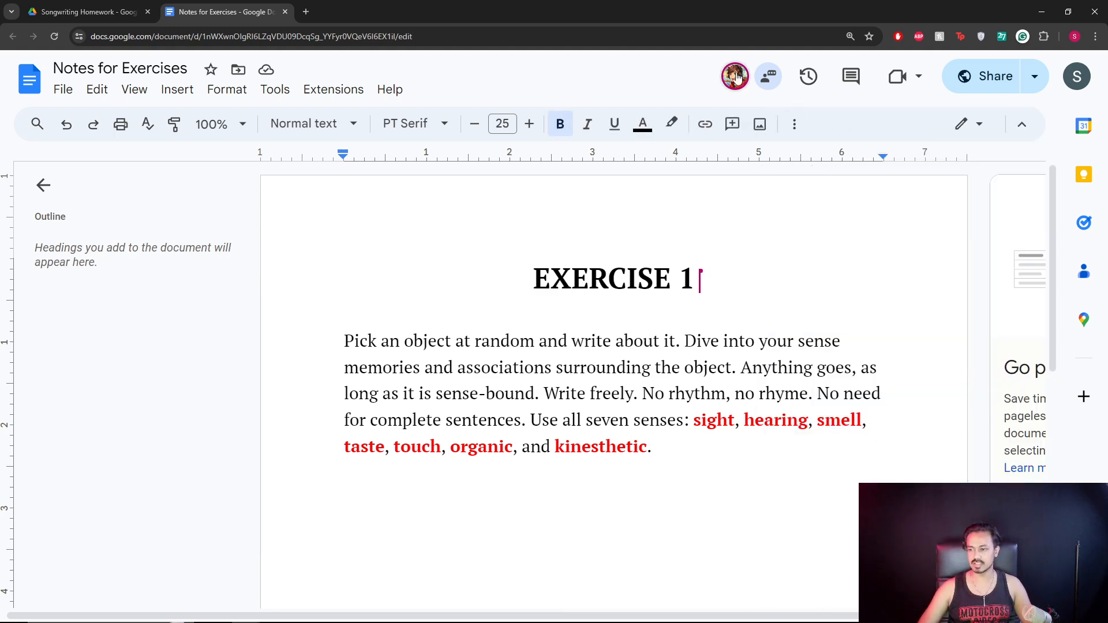
{"action": "mouse_move", "coordinate": [737, 76]}
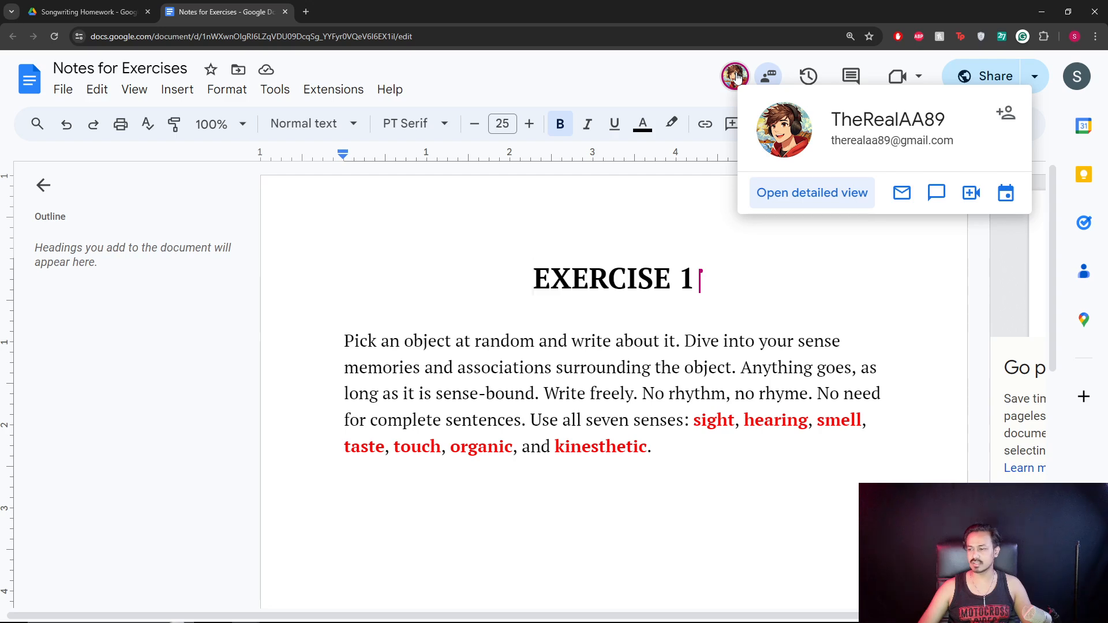
{"action": "left_click", "coordinate": [703, 271]}
{"action": "left_click", "coordinate": [672, 451]}
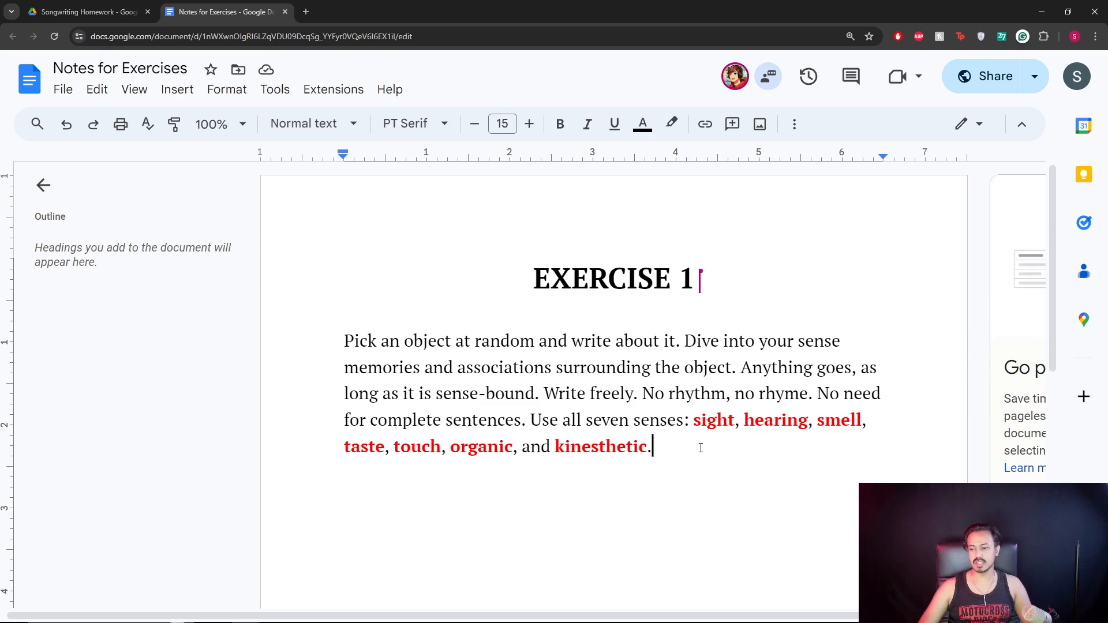
In the full-screen Kindle book, page to Exercise 2 and select it through "jumping-off point.".
{"action": "mouse_move", "coordinate": [282, 618]}
{"action": "left_click", "coordinate": [425, 612]}
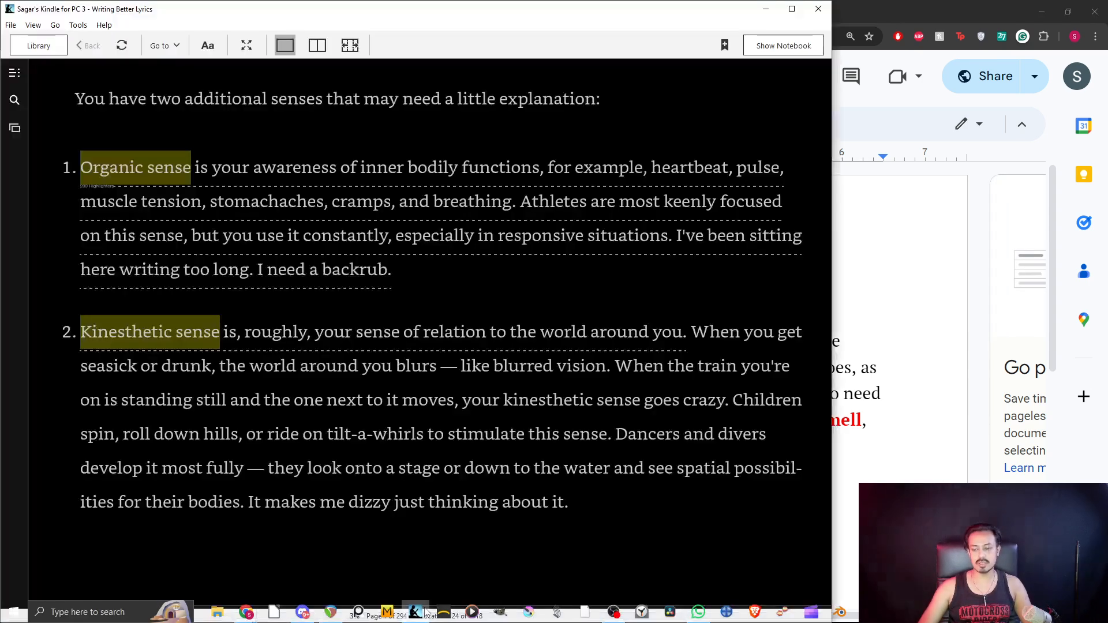
{"action": "left_click", "coordinate": [788, 12]}
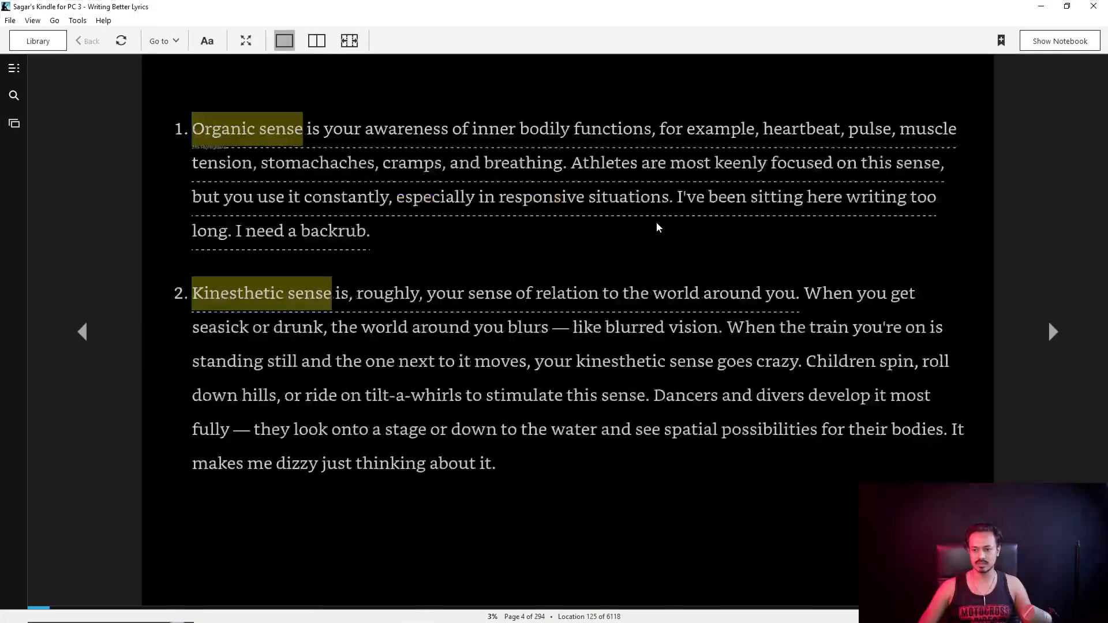
{"action": "scroll", "coordinate": [640, 248], "scroll_direction": "down", "scroll_amount": 2}
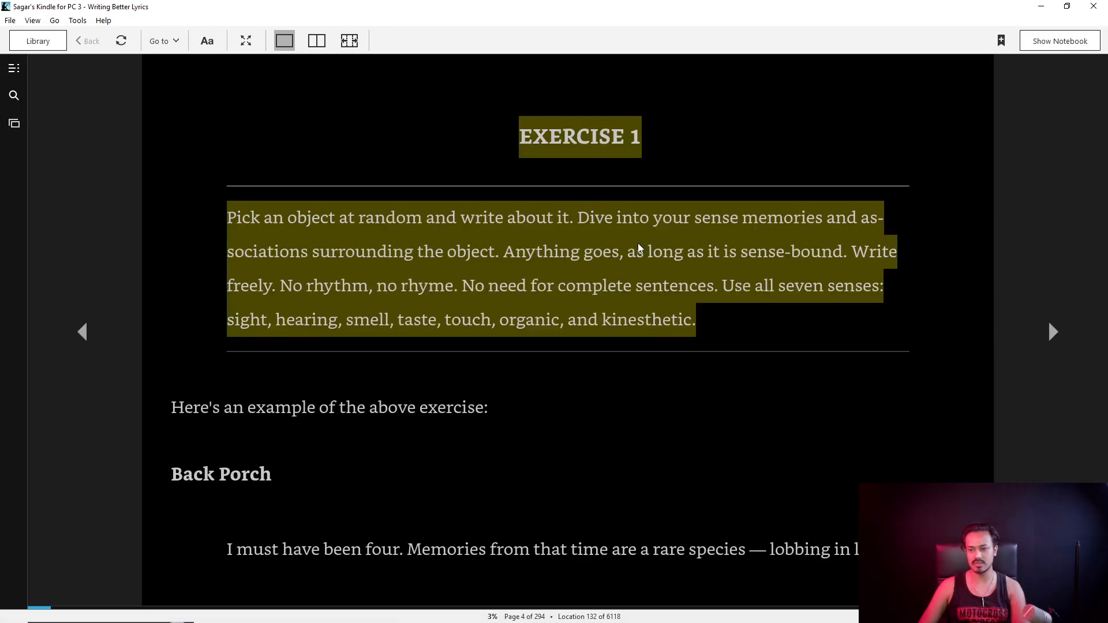
{"action": "scroll", "coordinate": [640, 248], "scroll_direction": "down", "scroll_amount": 4}
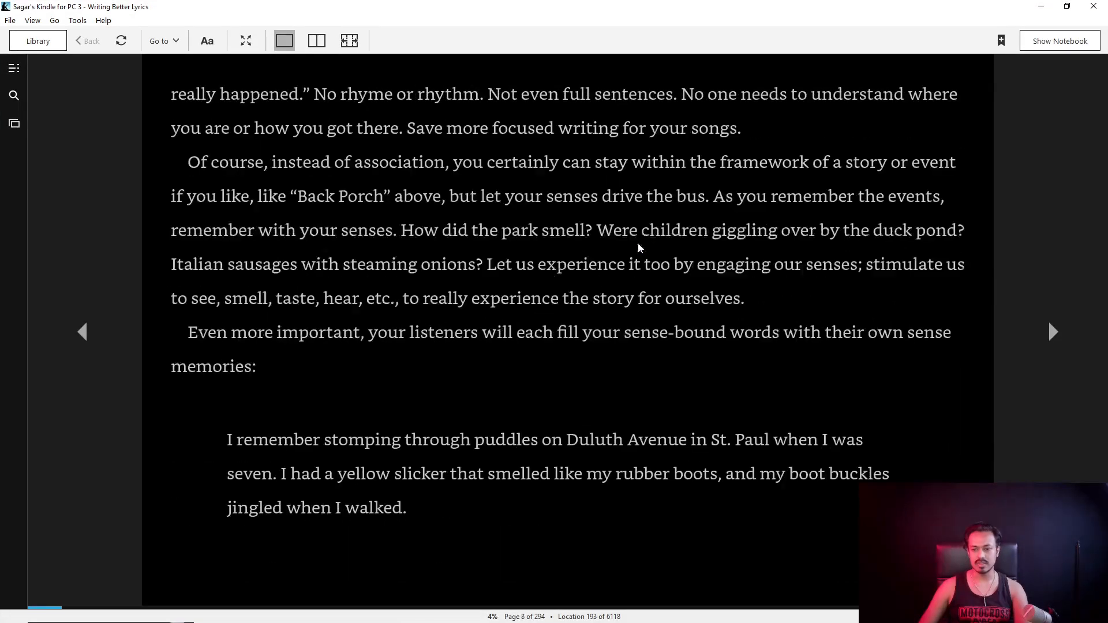
{"action": "scroll", "coordinate": [639, 248], "scroll_direction": "down", "scroll_amount": 1}
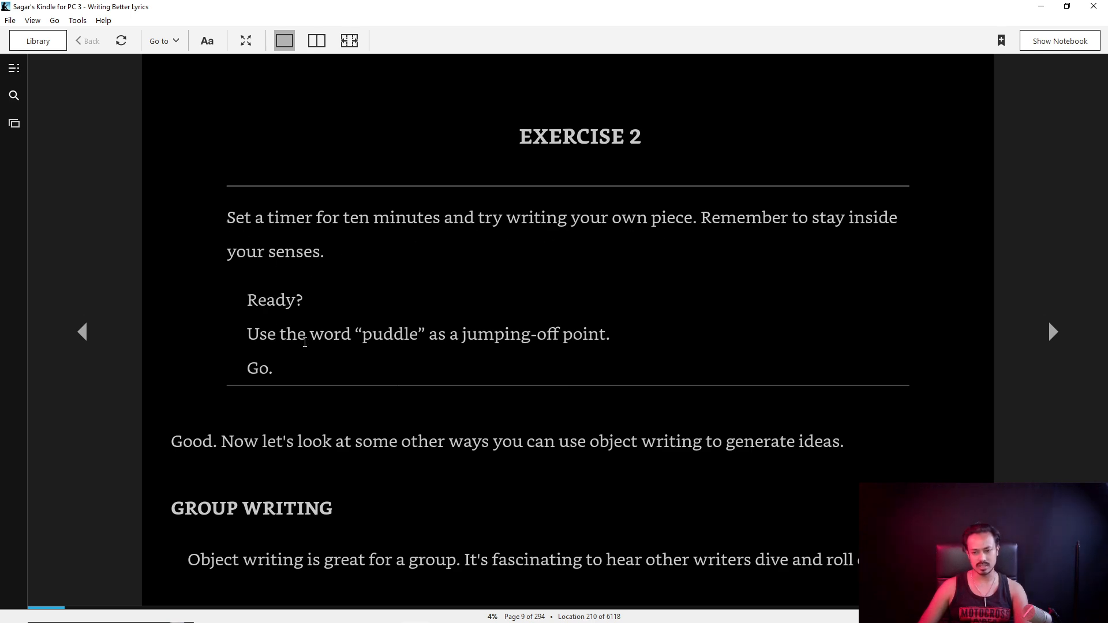
{"action": "scroll", "coordinate": [451, 332], "scroll_direction": "down", "scroll_amount": 1}
{"action": "scroll", "coordinate": [313, 369], "scroll_direction": "up", "scroll_amount": 1}
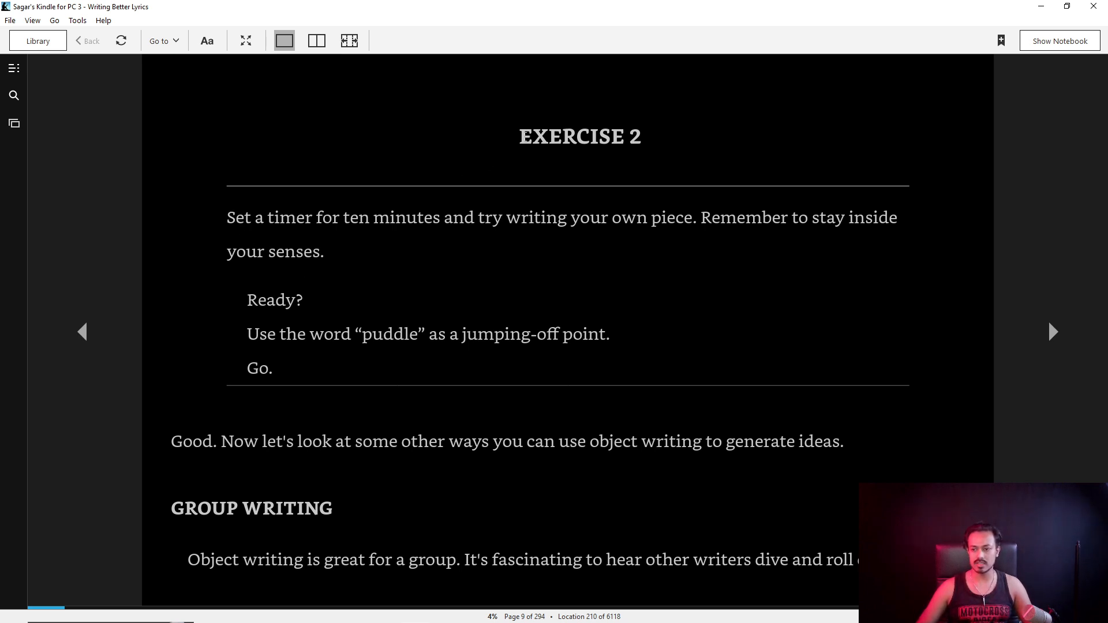
{"action": "left_click_drag", "start_coordinate": [520, 137], "coordinate": [589, 352]}
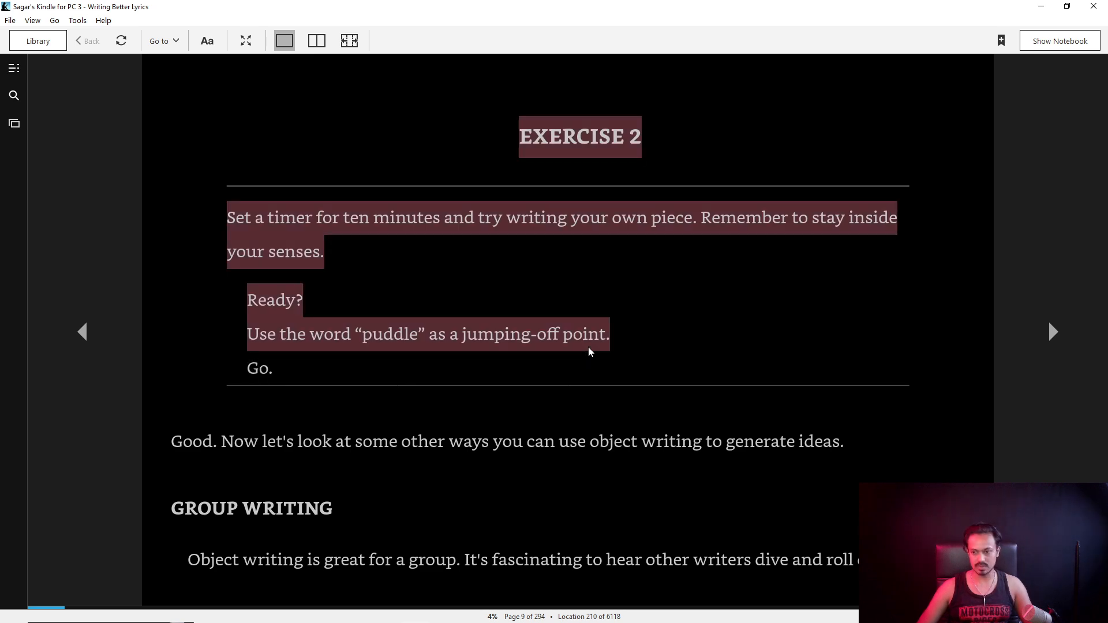
{"action": "left_click", "coordinate": [1041, 5]}
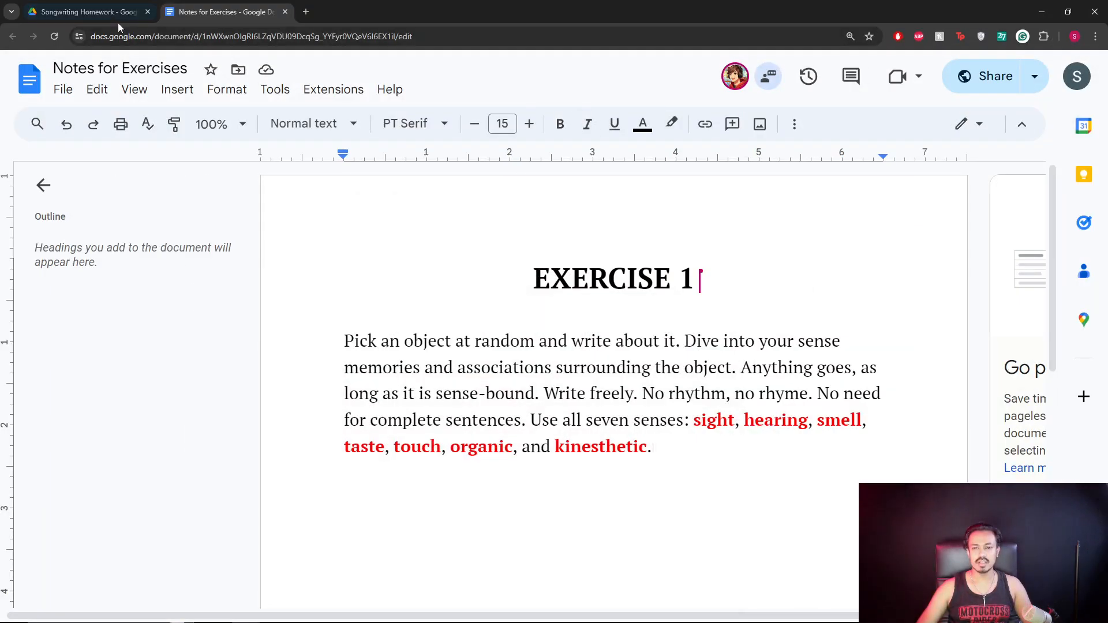
Add a new line below the Exercise 1 paragraph, undoing an accidentally pasted meeting link.
{"action": "left_click", "coordinate": [704, 471]}
{"action": "key", "text": "Return"}
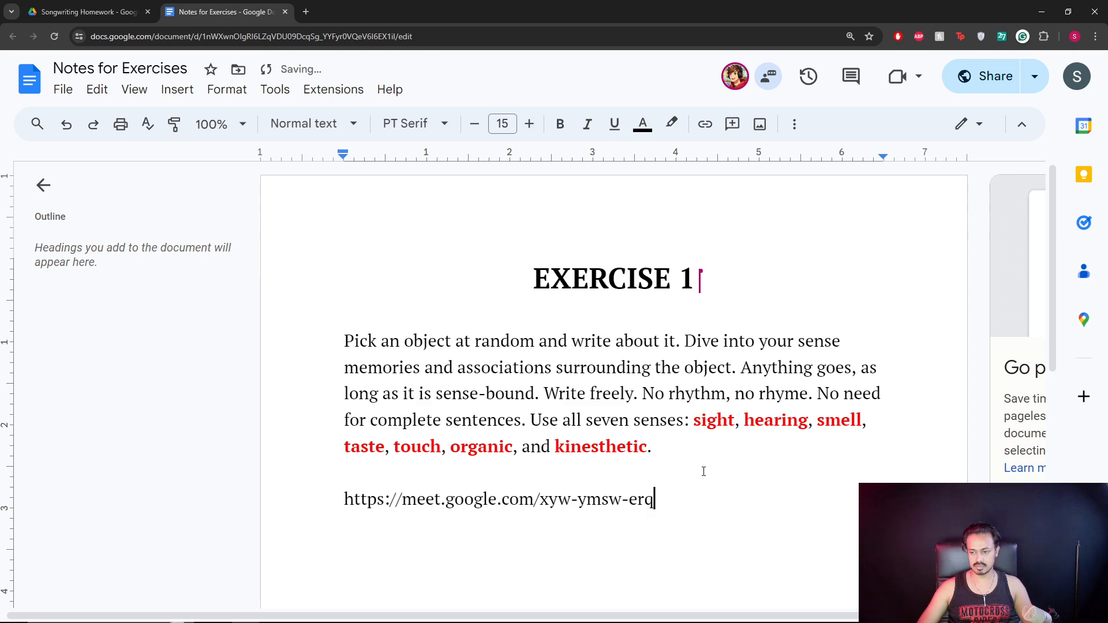
{"action": "key", "text": "ctrl+z"}
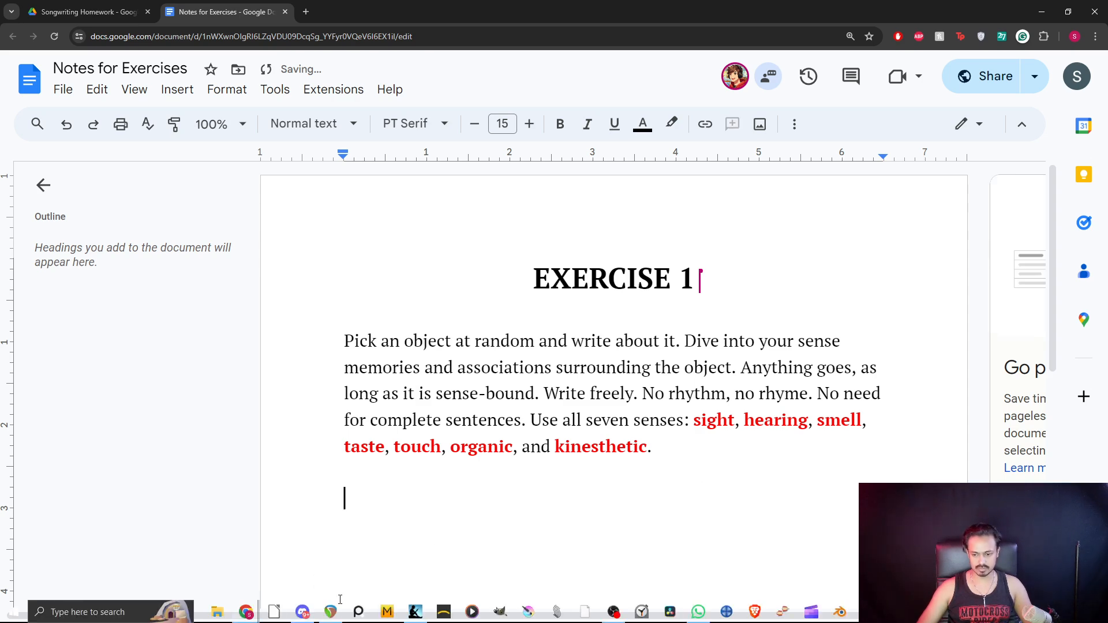
Copy the Exercise 2 passage from Kindle and paste it onto the empty line in the notes.
{"action": "left_click", "coordinate": [375, 621]}
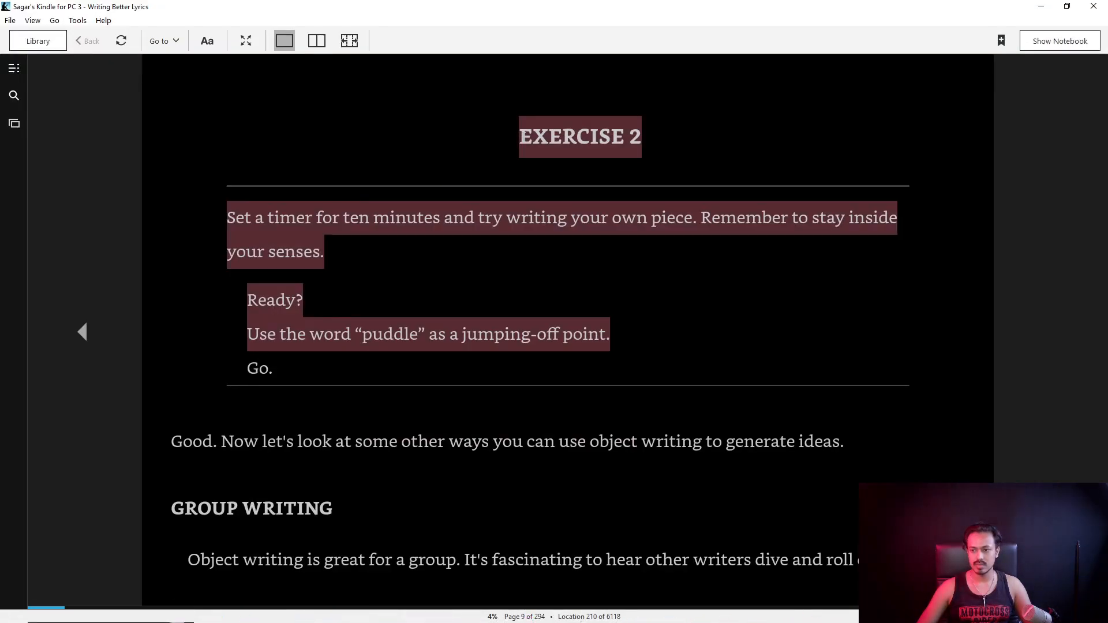
{"action": "left_click_drag", "start_coordinate": [519, 136], "coordinate": [627, 338]}
{"action": "key", "text": "ctrl+c"}
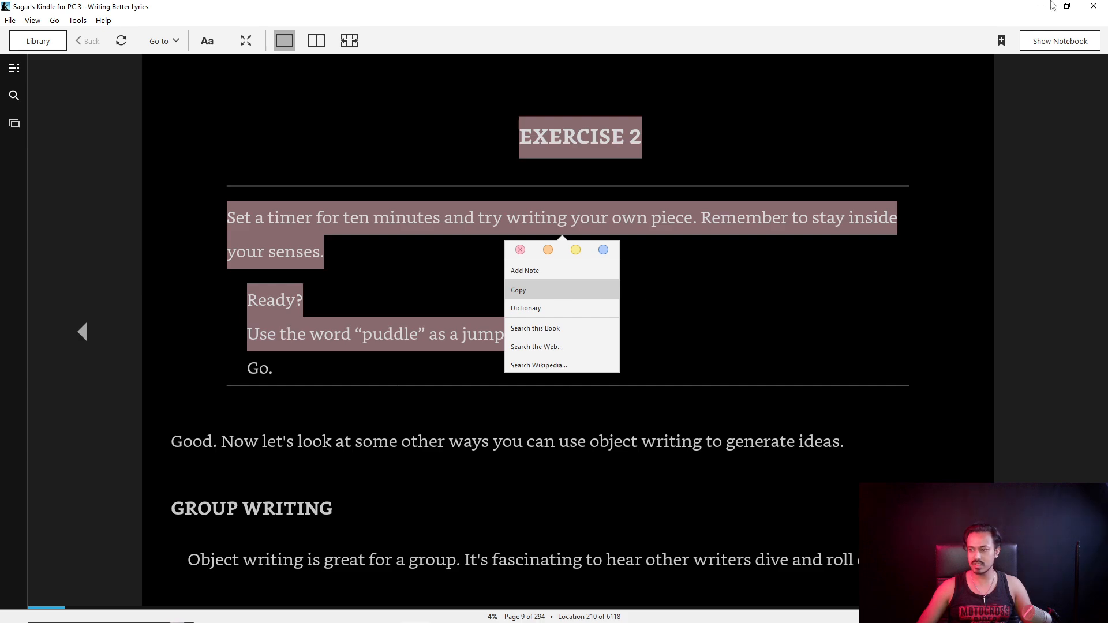
{"action": "left_click", "coordinate": [882, 102]}
{"action": "left_click", "coordinate": [1041, 6]}
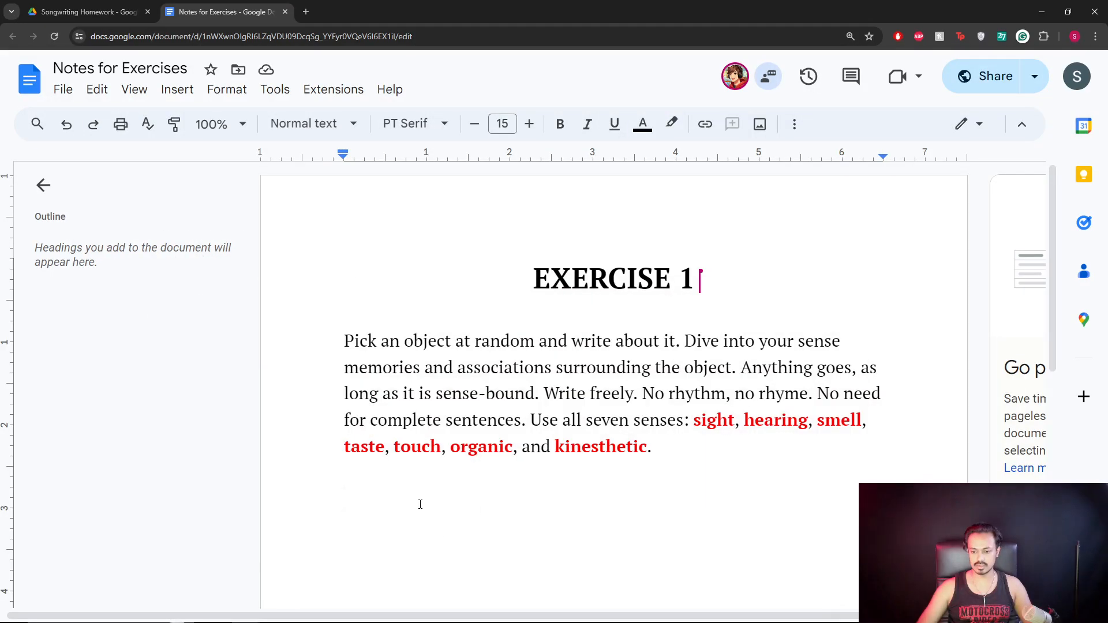
{"action": "right_click", "coordinate": [421, 501]}
{"action": "left_click", "coordinate": [481, 273]}
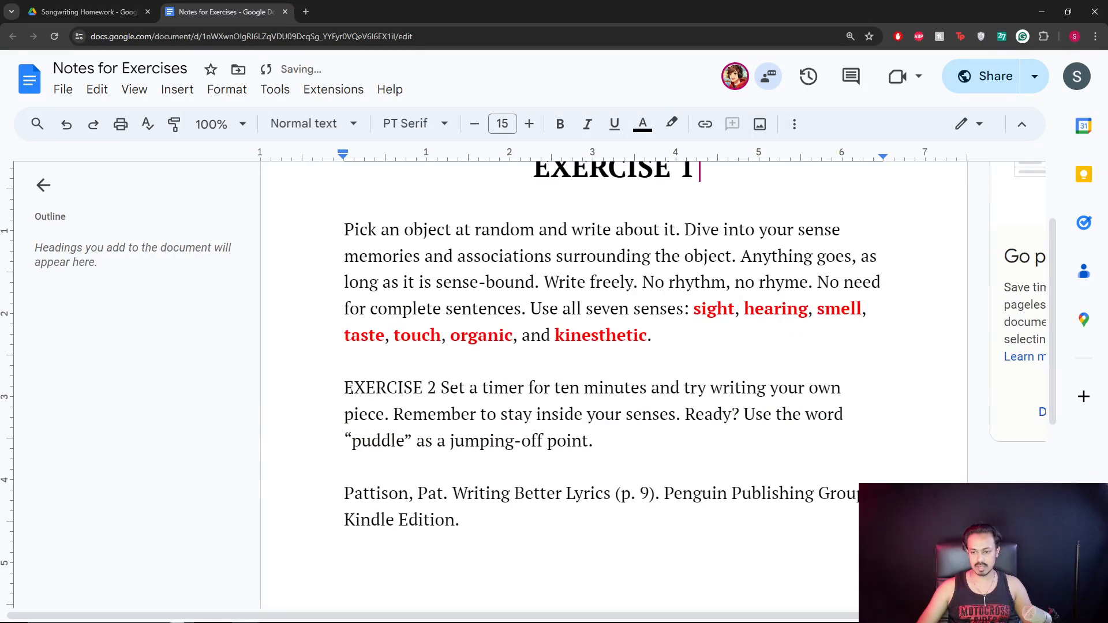
Move the prompt starting "Set" to its own line and make EXERCISE 2 a bold Heading 1.
{"action": "left_click", "coordinate": [441, 387]}
{"action": "key", "text": "Return"}
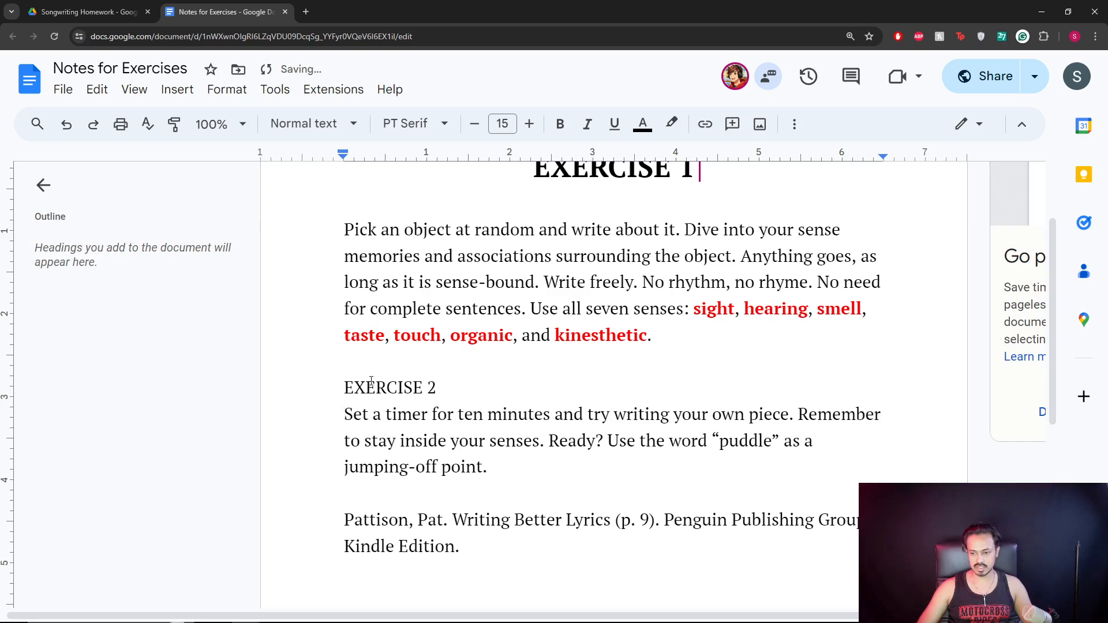
{"action": "left_click_drag", "start_coordinate": [344, 385], "coordinate": [437, 381]}
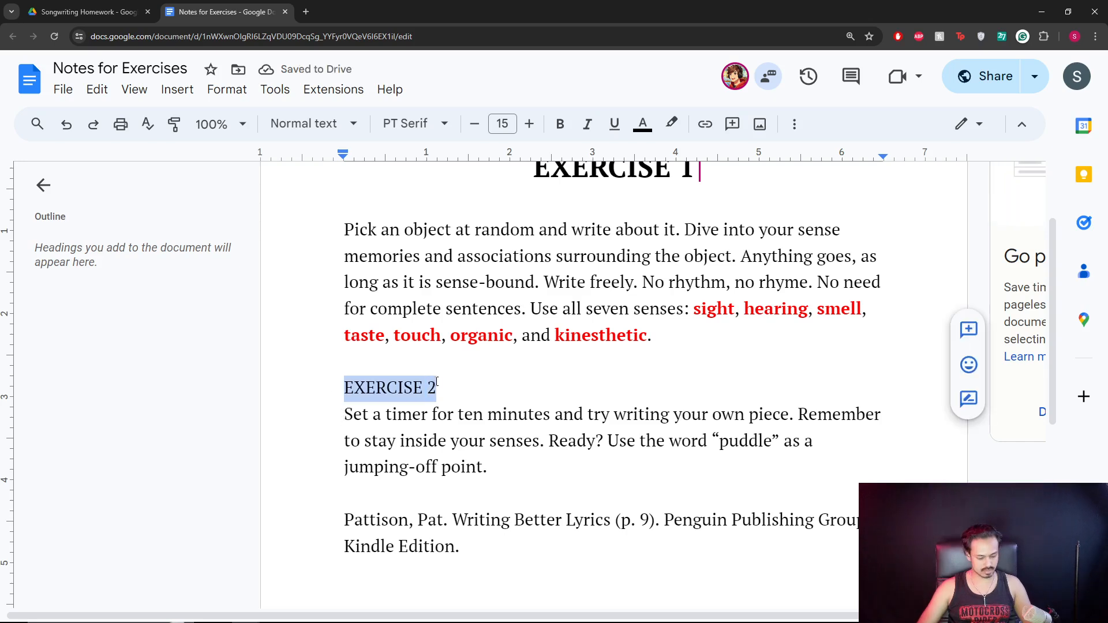
{"action": "key", "text": "ctrl+alt+1"}
{"action": "key", "text": "ctrl+b"}
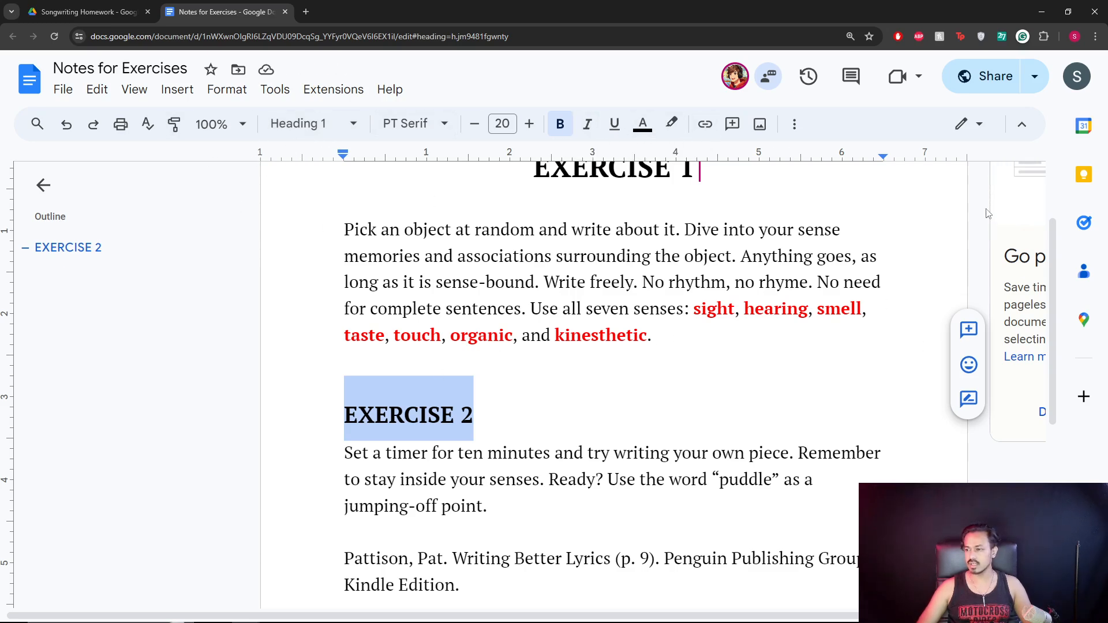
{"action": "key", "text": "ctrl+minus"}
{"action": "key", "text": "ctrl+plus"}
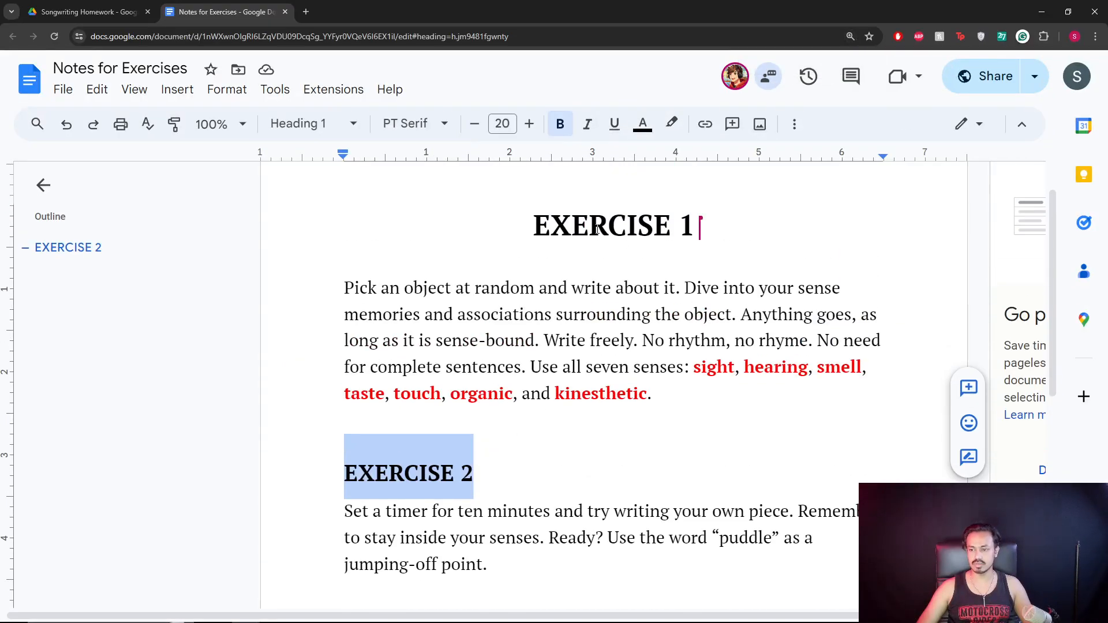
Enlarge the EXERCISE 2 heading to 25 pt.
{"action": "left_click", "coordinate": [596, 230]}
{"action": "left_click", "coordinate": [428, 472]}
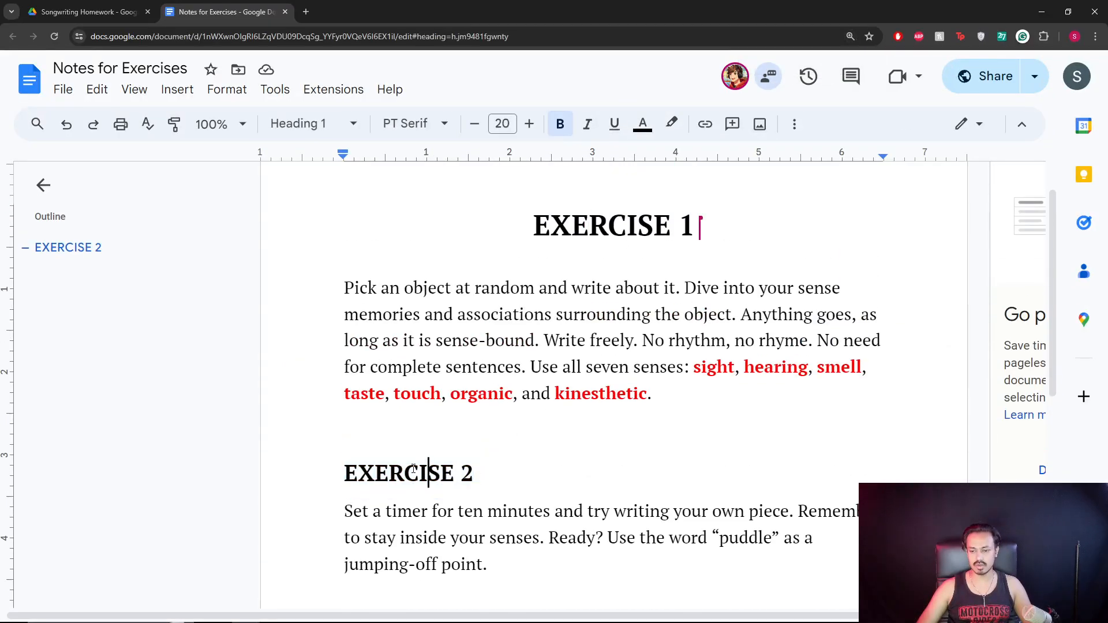
{"action": "left_click", "coordinate": [528, 124]}
{"action": "left_click_drag", "start_coordinate": [344, 473], "coordinate": [474, 468]}
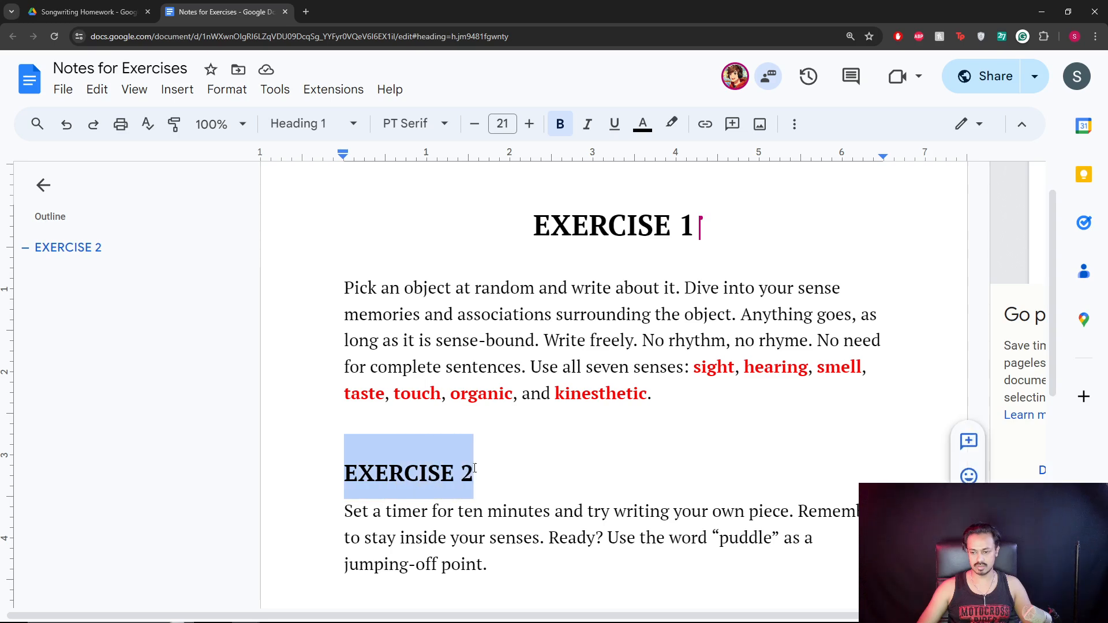
{"action": "left_click", "coordinate": [529, 125]}
{"action": "left_click", "coordinate": [528, 124]}
{"action": "left_click", "coordinate": [528, 125]}
{"action": "left_click", "coordinate": [529, 125]}
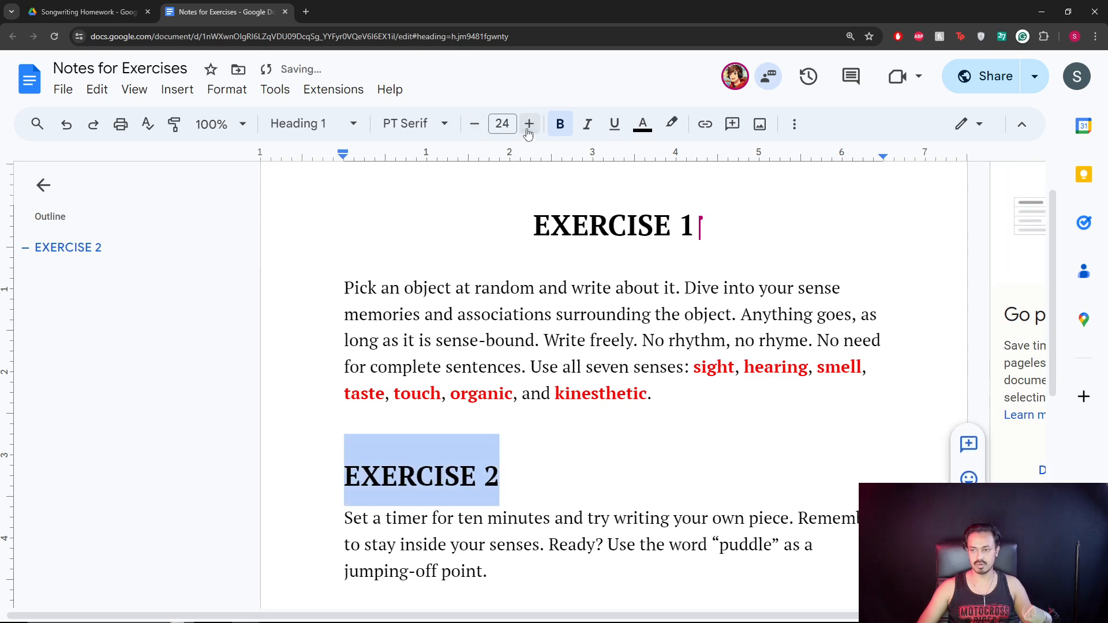
{"action": "left_click", "coordinate": [528, 125]}
{"action": "left_click", "coordinate": [489, 474]}
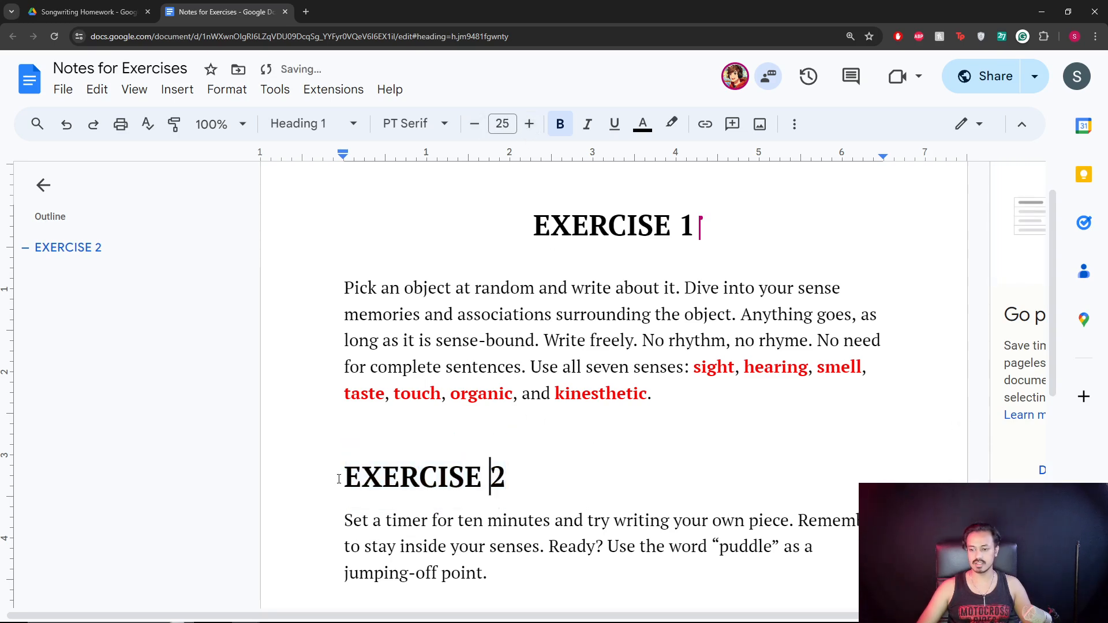
{"action": "left_click_drag", "start_coordinate": [344, 477], "coordinate": [509, 483]}
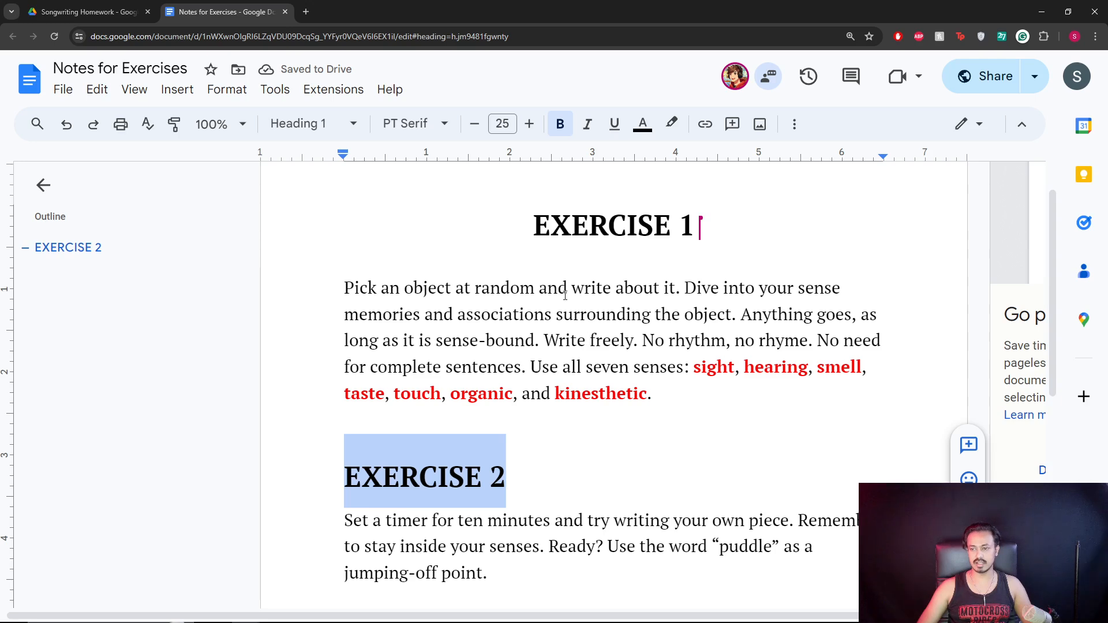
Center the EXERCISE 2 heading using Format > Align & indent.
{"action": "left_click", "coordinate": [221, 91]}
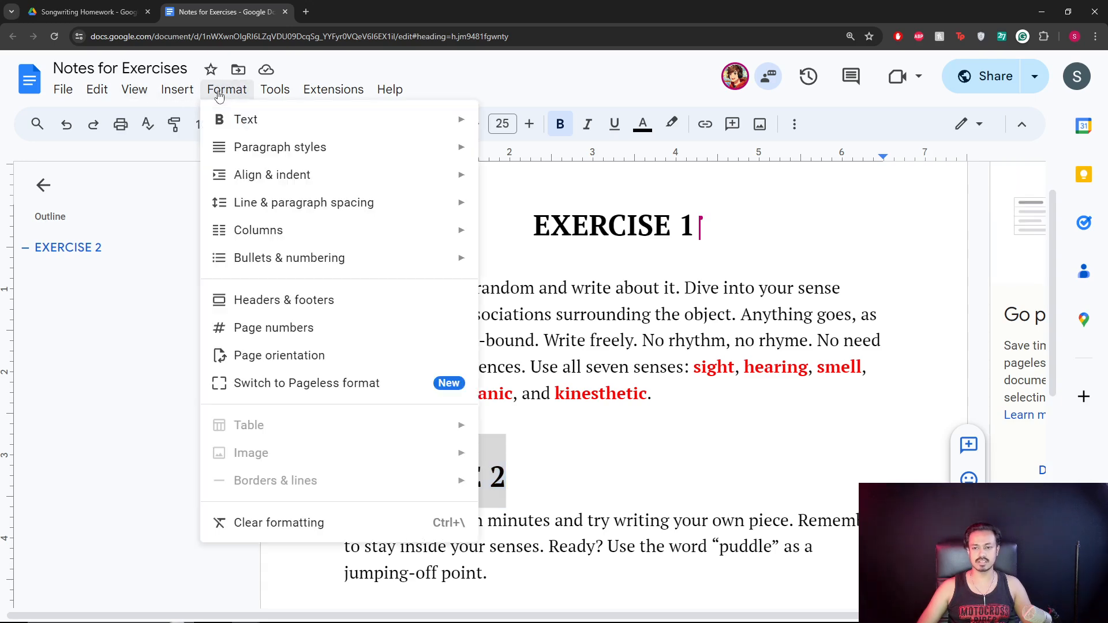
{"action": "mouse_move", "coordinate": [291, 149]}
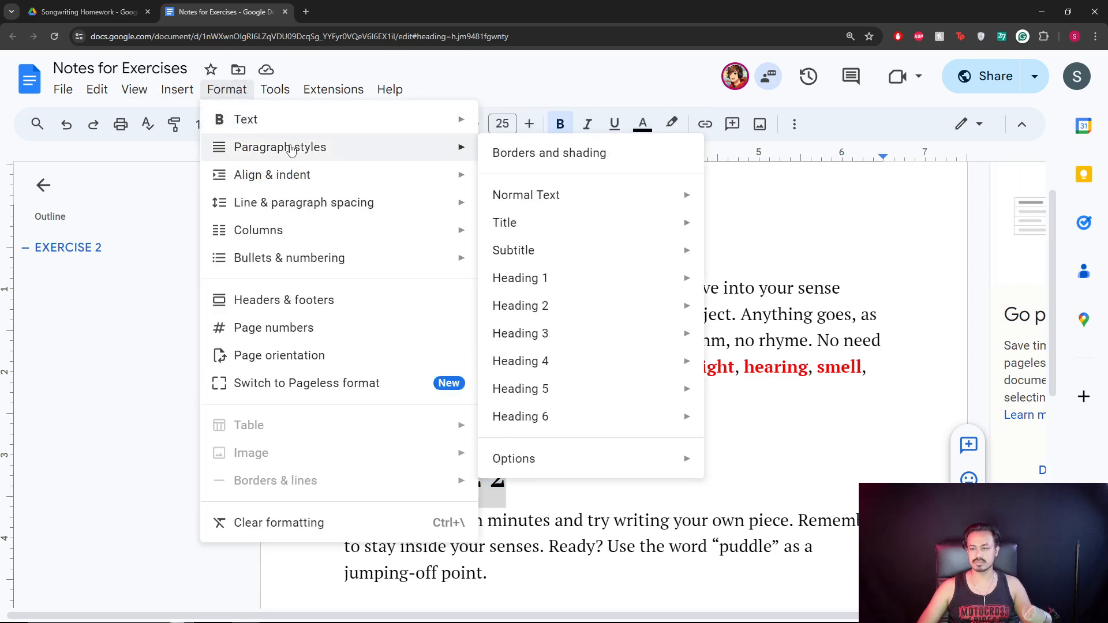
{"action": "mouse_move", "coordinate": [292, 174]}
{"action": "left_click", "coordinate": [557, 218]}
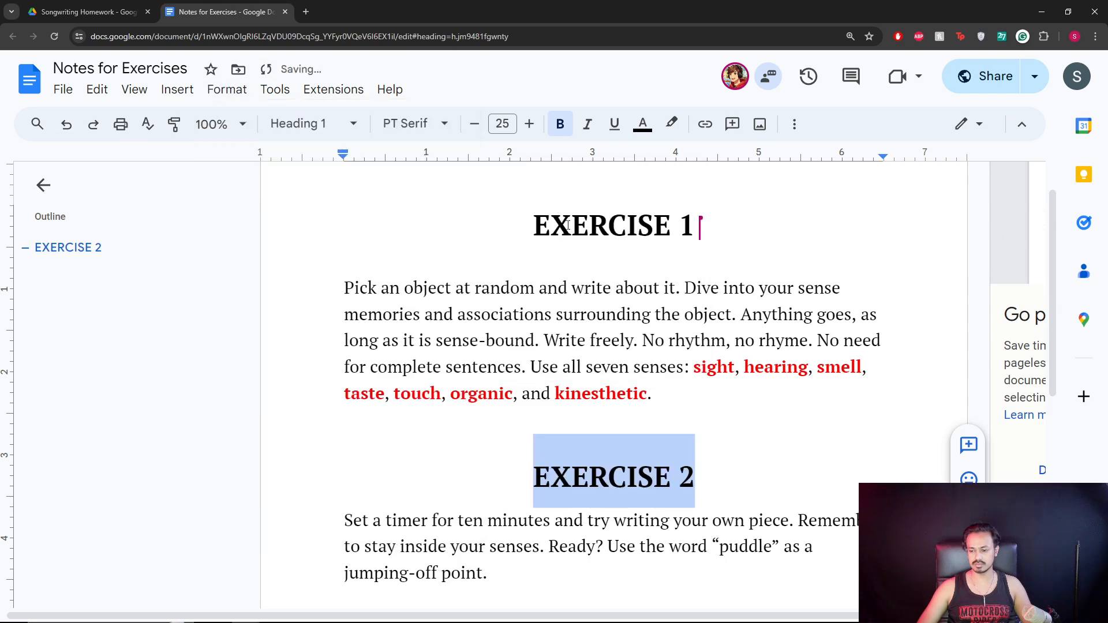
{"action": "left_click", "coordinate": [716, 477]}
Delete the book citation below the Exercise 2 prompt, zoom out to 125%, and return to the Drive folder.
{"action": "scroll", "coordinate": [718, 474], "scroll_direction": "down", "scroll_amount": 1}
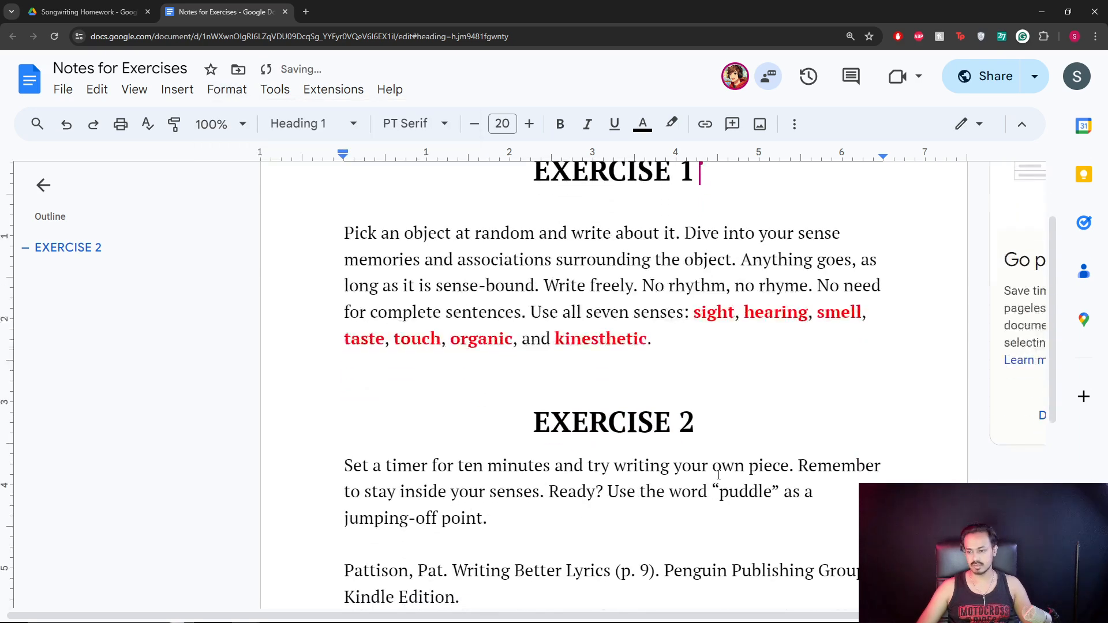
{"action": "scroll", "coordinate": [719, 474], "scroll_direction": "down", "scroll_amount": 2}
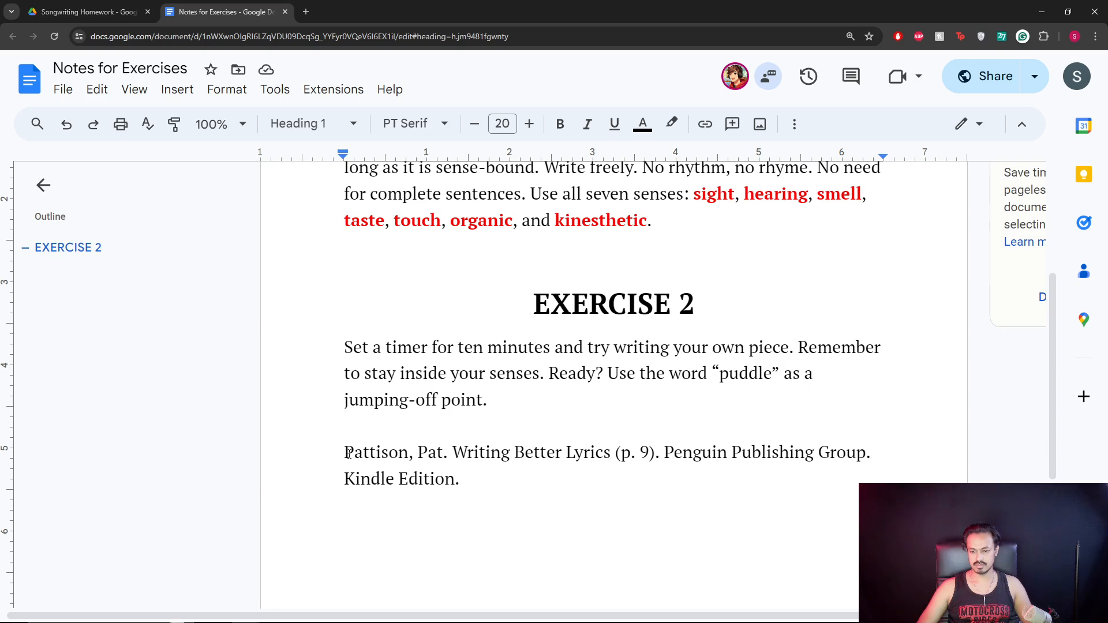
{"action": "triple_click", "coordinate": [514, 477]}
{"action": "key", "text": "BackSpace"}
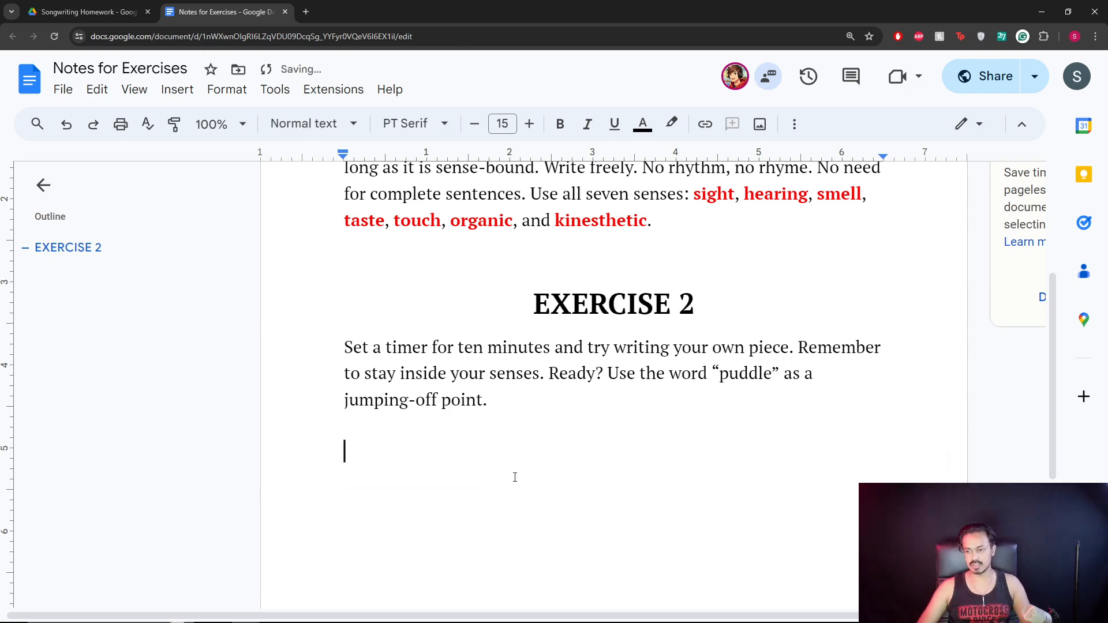
{"action": "scroll", "coordinate": [519, 477], "scroll_direction": "up", "scroll_amount": 3}
{"action": "key", "text": "ctrl+minus"}
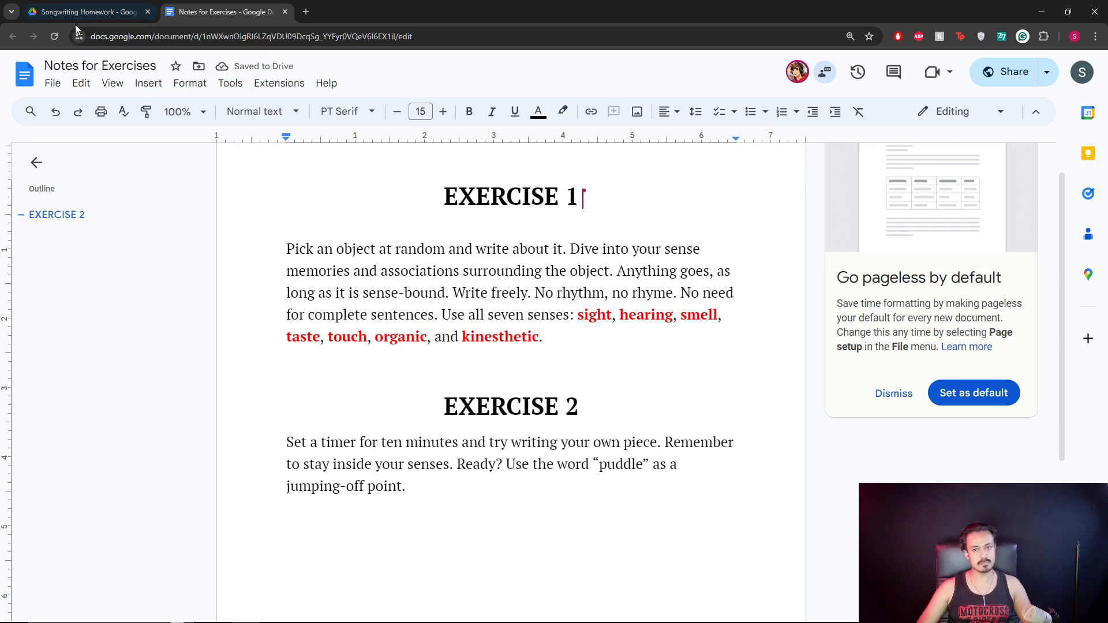
{"action": "left_click", "coordinate": [92, 16]}
{"action": "left_click", "coordinate": [420, 357]}
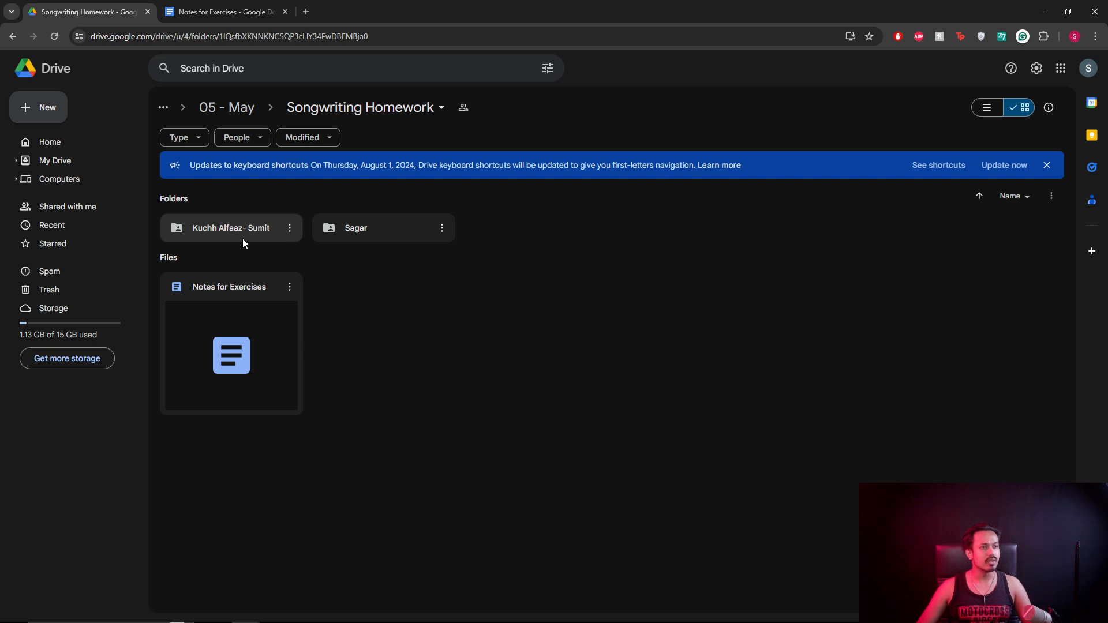
Delete the empty line after the Exercise 2 prompt, then go back to the Songwriting Homework folder.
{"action": "left_click", "coordinate": [224, 14]}
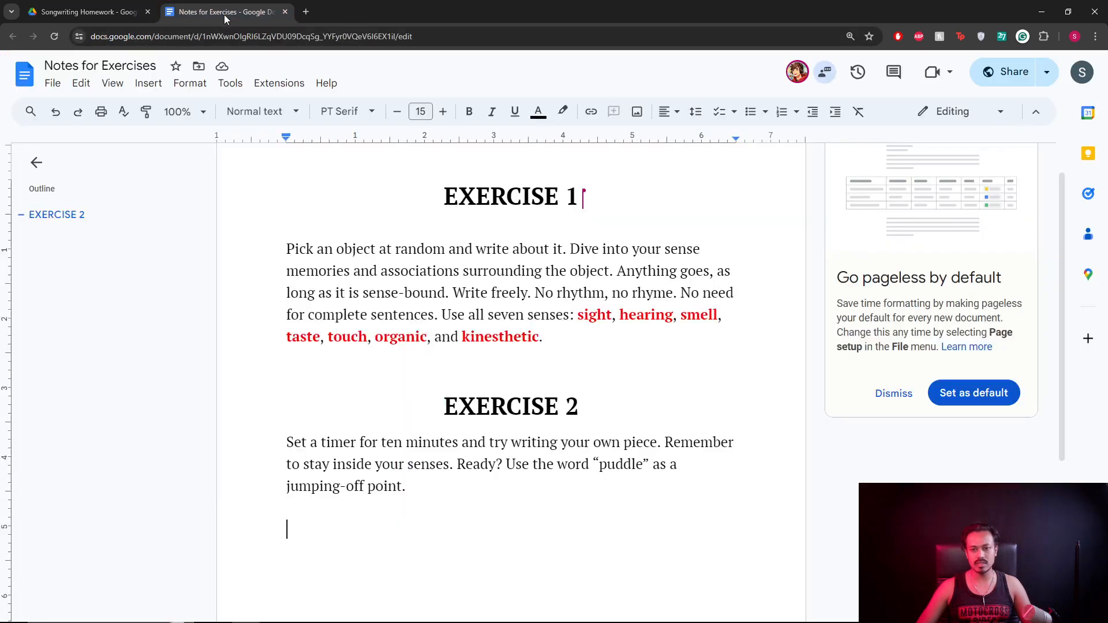
{"action": "key", "text": "BackSpace"}
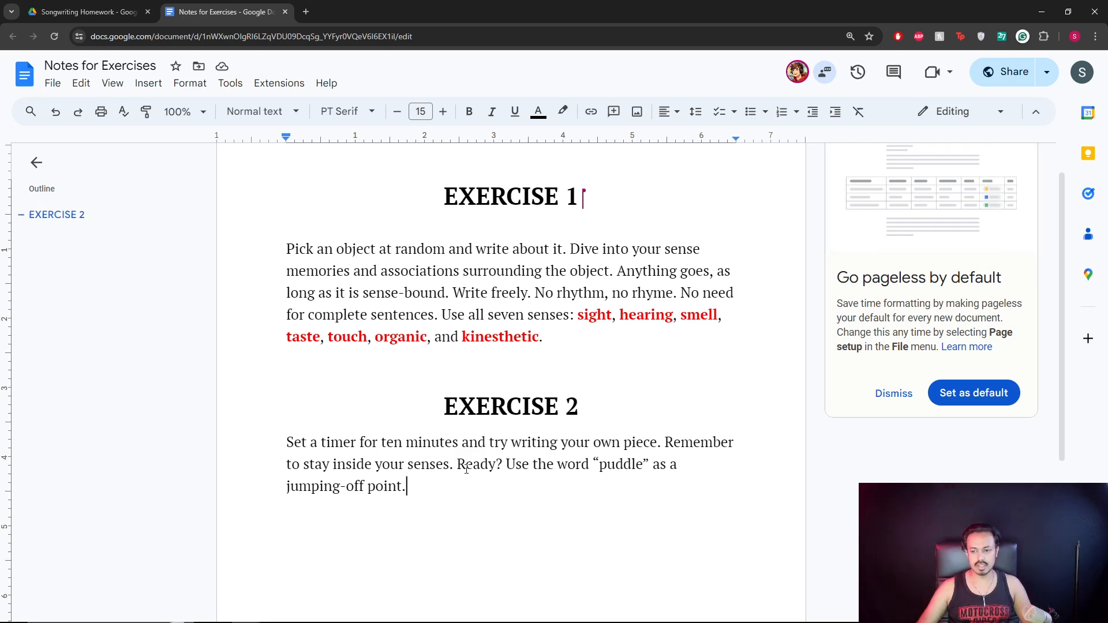
{"action": "left_click", "coordinate": [66, 17]}
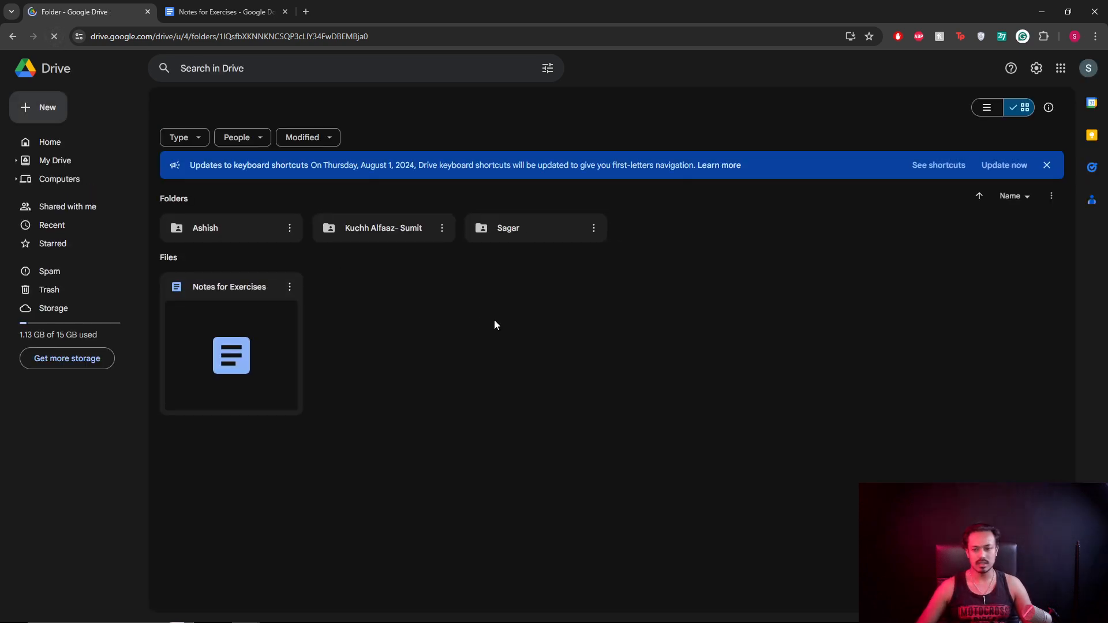
Open the student's folder, preview 20240522_181304.jpg, and zoom into the handwritten Topic: Beach text.
{"action": "double_click", "coordinate": [265, 234]}
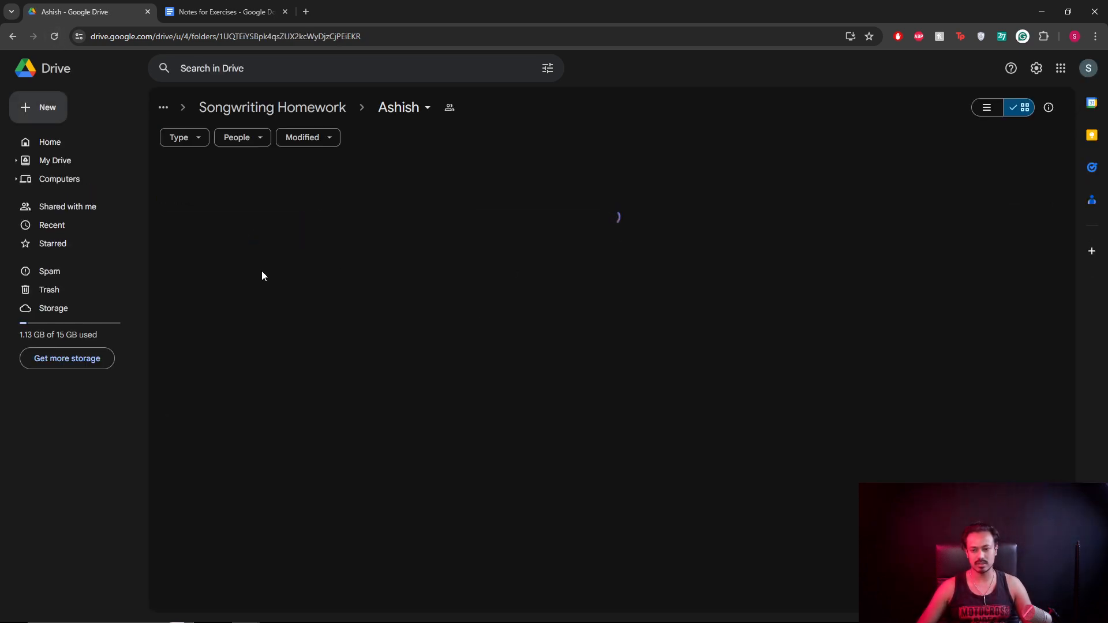
{"action": "double_click", "coordinate": [255, 279]}
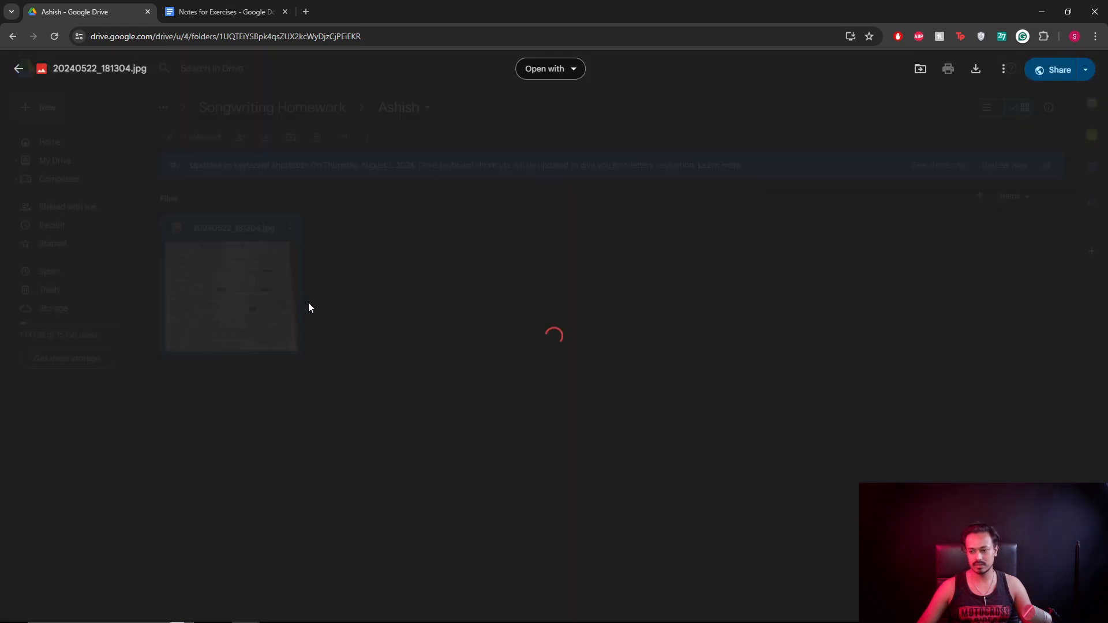
{"action": "left_click", "coordinate": [799, 284]}
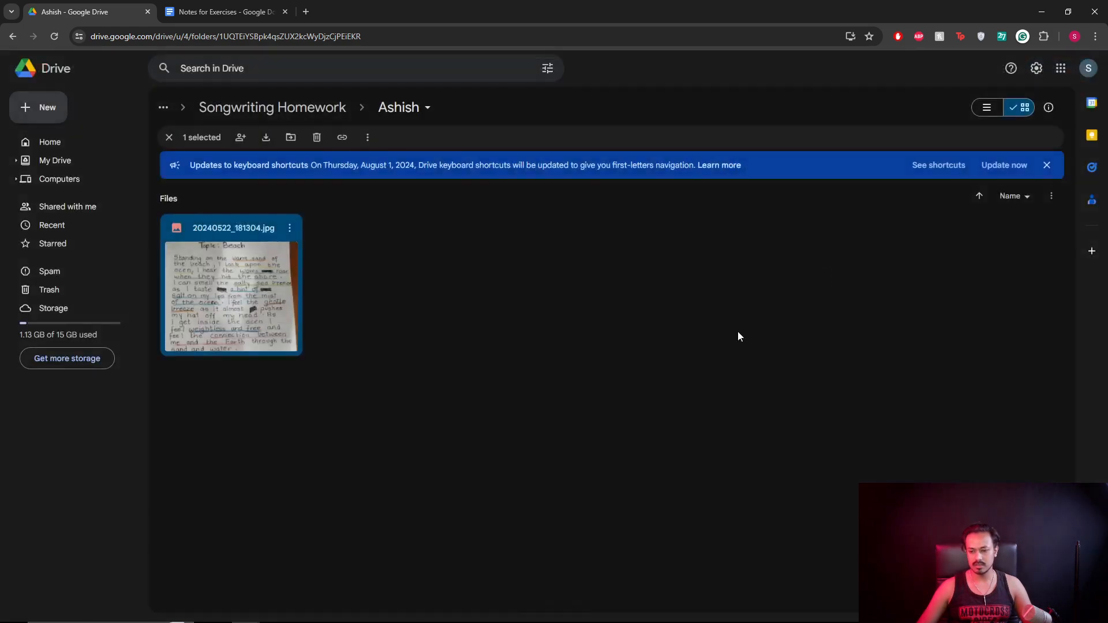
{"action": "right_click", "coordinate": [405, 269]}
{"action": "left_click", "coordinate": [263, 307]}
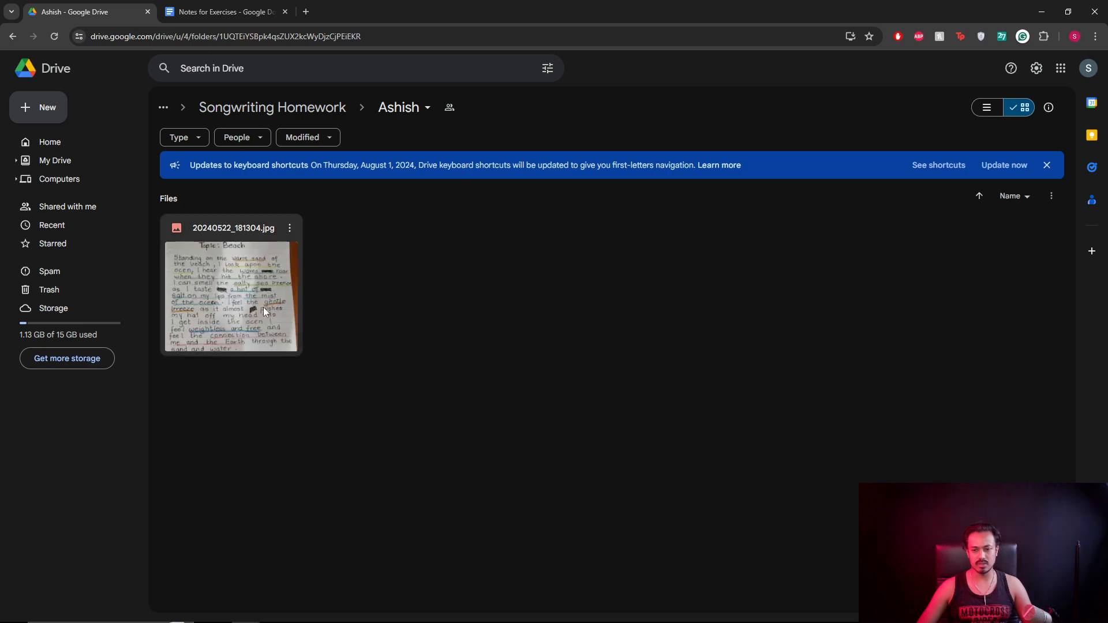
{"action": "double_click", "coordinate": [263, 307]}
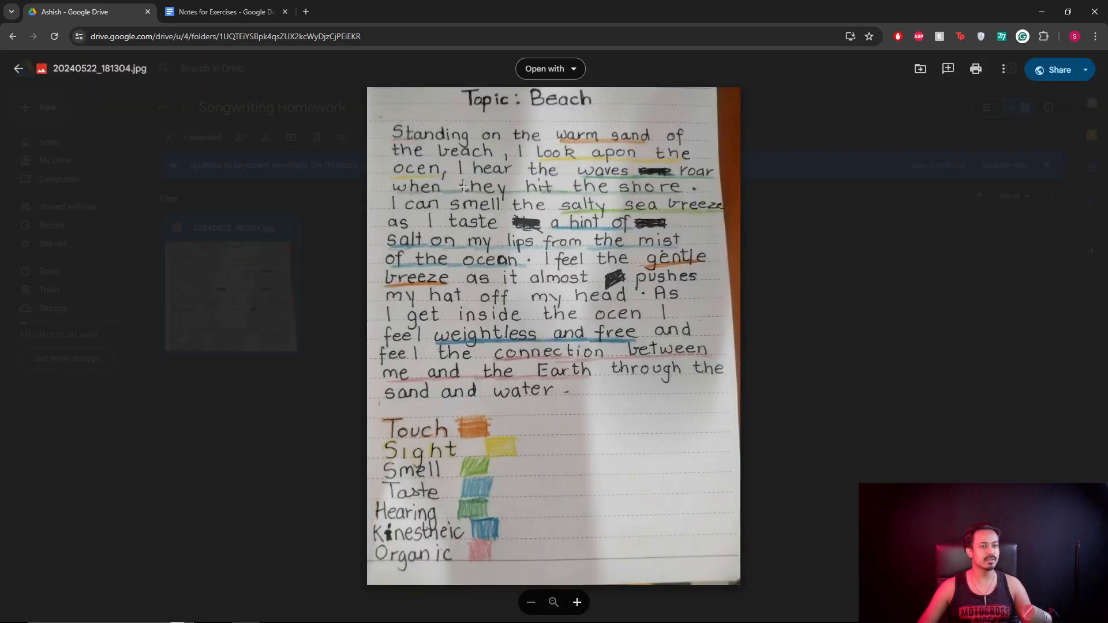
{"action": "scroll", "coordinate": [499, 203], "scroll_direction": "up", "scroll_amount": 5}
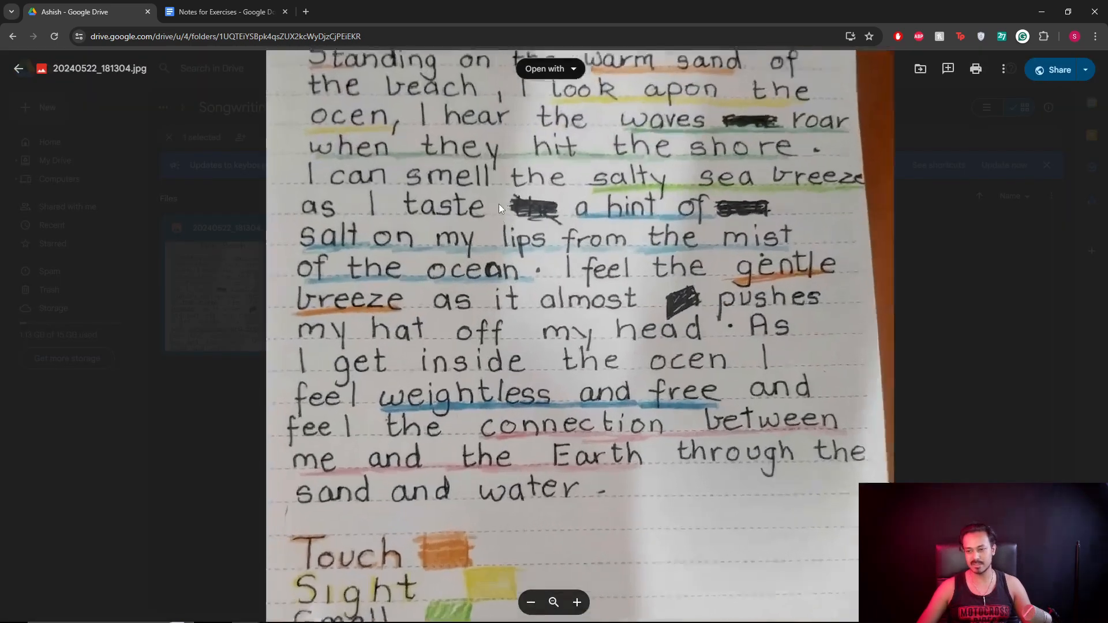
{"action": "scroll", "coordinate": [519, 198], "scroll_direction": "down", "scroll_amount": 5}
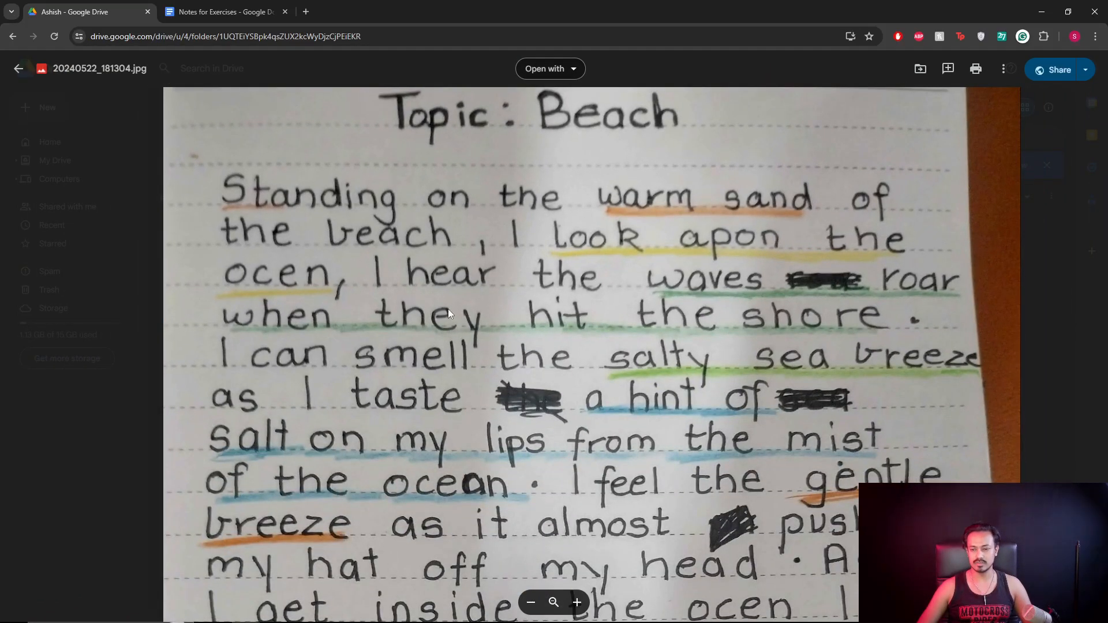
{"action": "left_click_drag", "start_coordinate": [433, 321], "coordinate": [434, 277]}
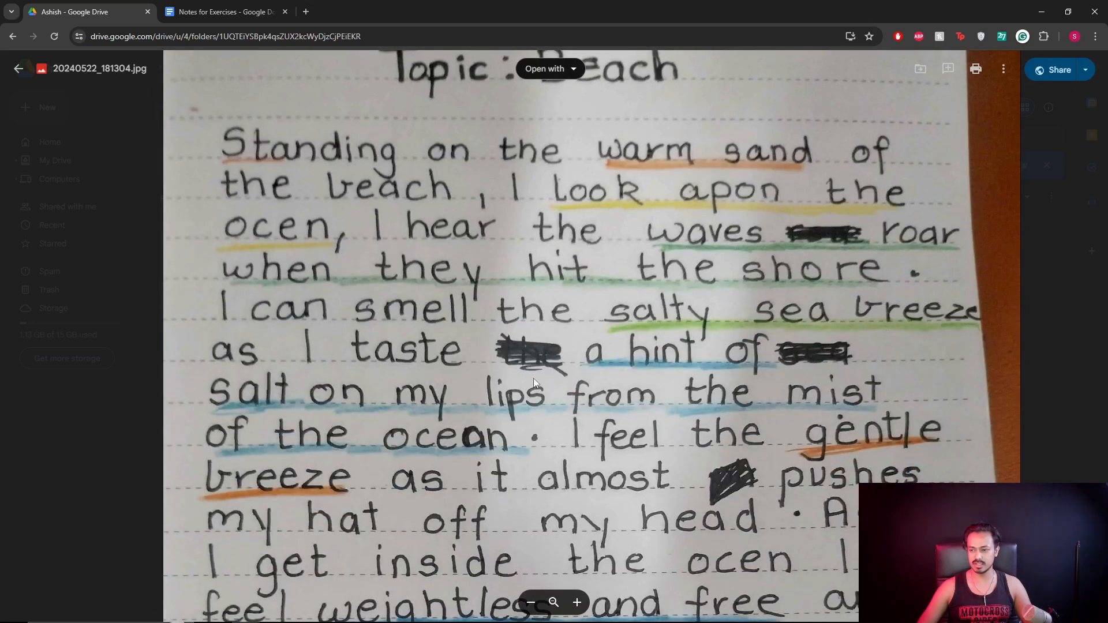
{"action": "scroll", "coordinate": [554, 358], "scroll_direction": "down", "scroll_amount": 1}
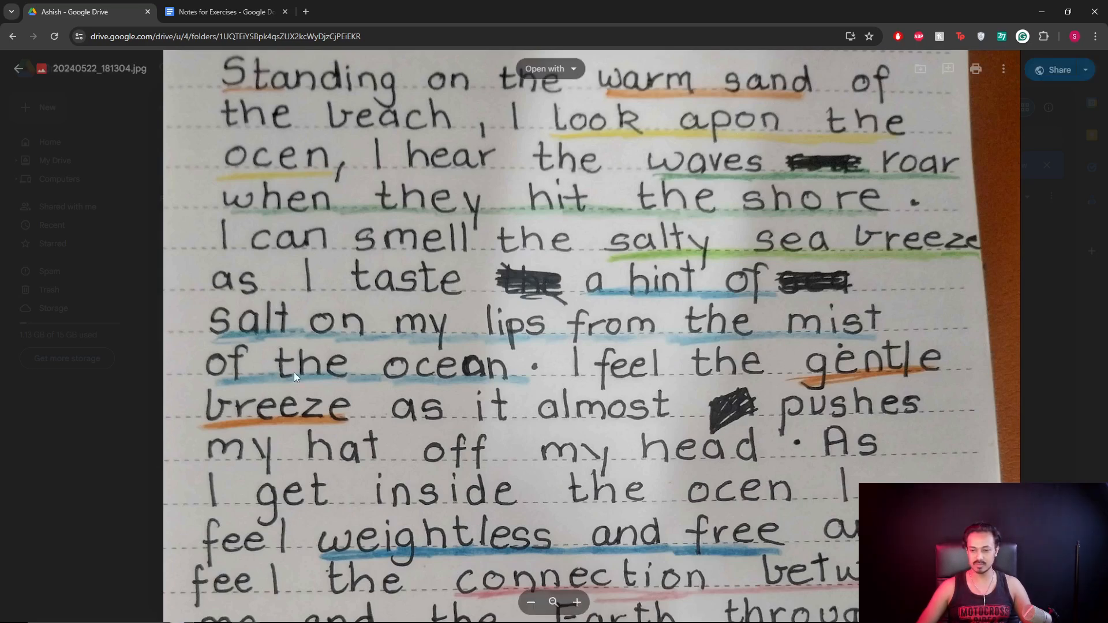
{"action": "scroll", "coordinate": [462, 438], "scroll_direction": "down", "scroll_amount": 2}
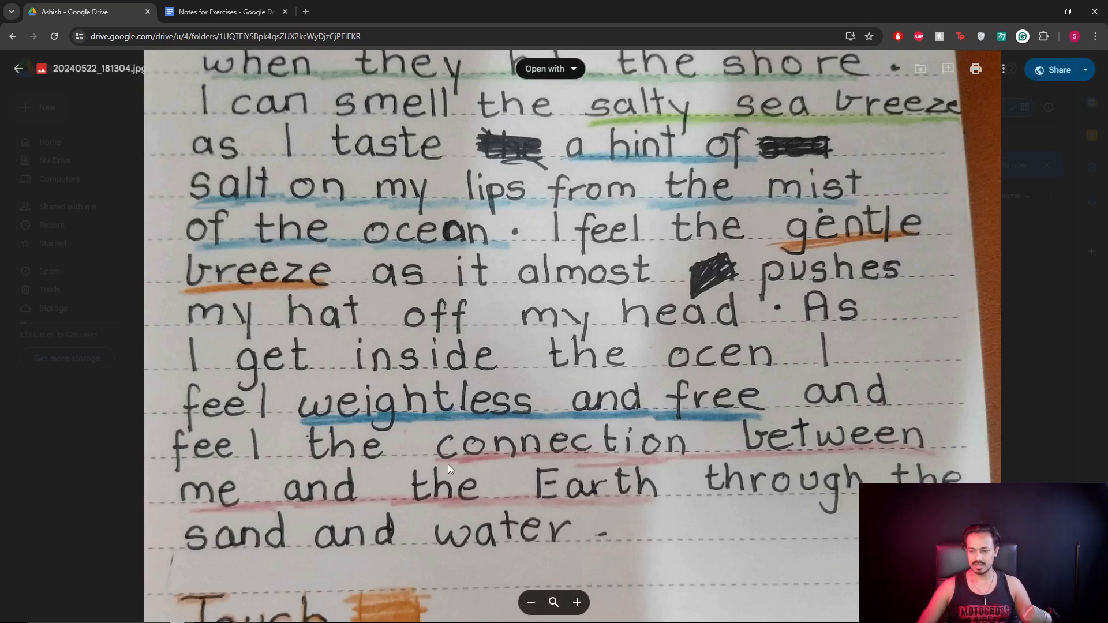
Read through the handwritten beach page, from the senses list back to the title, then close the preview.
{"action": "scroll", "coordinate": [395, 494], "scroll_direction": "down", "scroll_amount": 1}
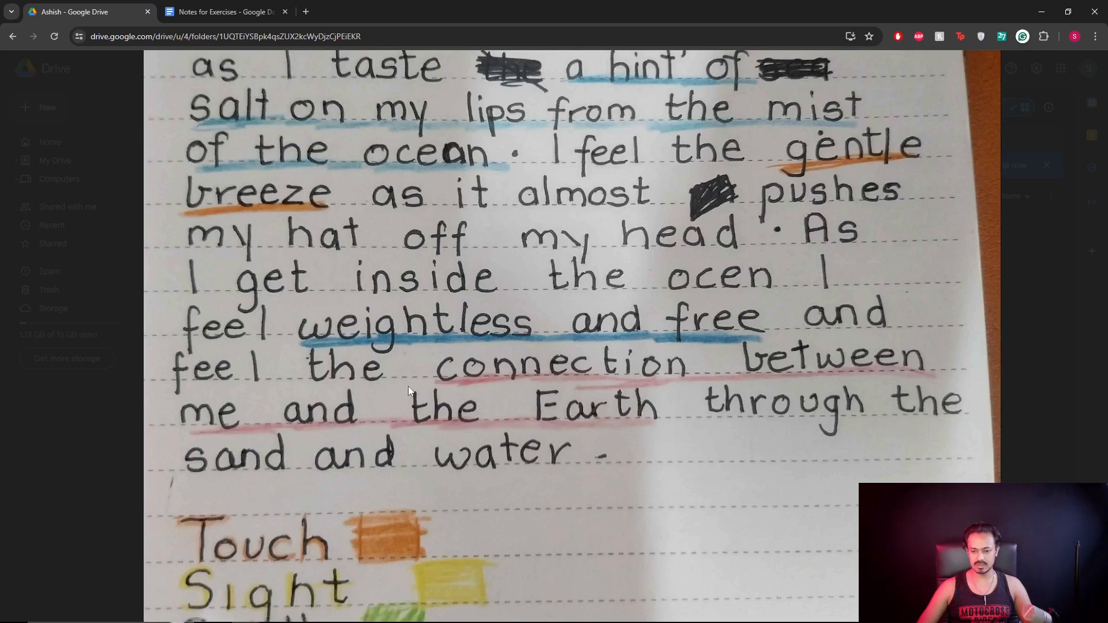
{"action": "scroll", "coordinate": [408, 386], "scroll_direction": "down", "scroll_amount": 3}
{"action": "scroll", "coordinate": [566, 441], "scroll_direction": "up", "scroll_amount": 3}
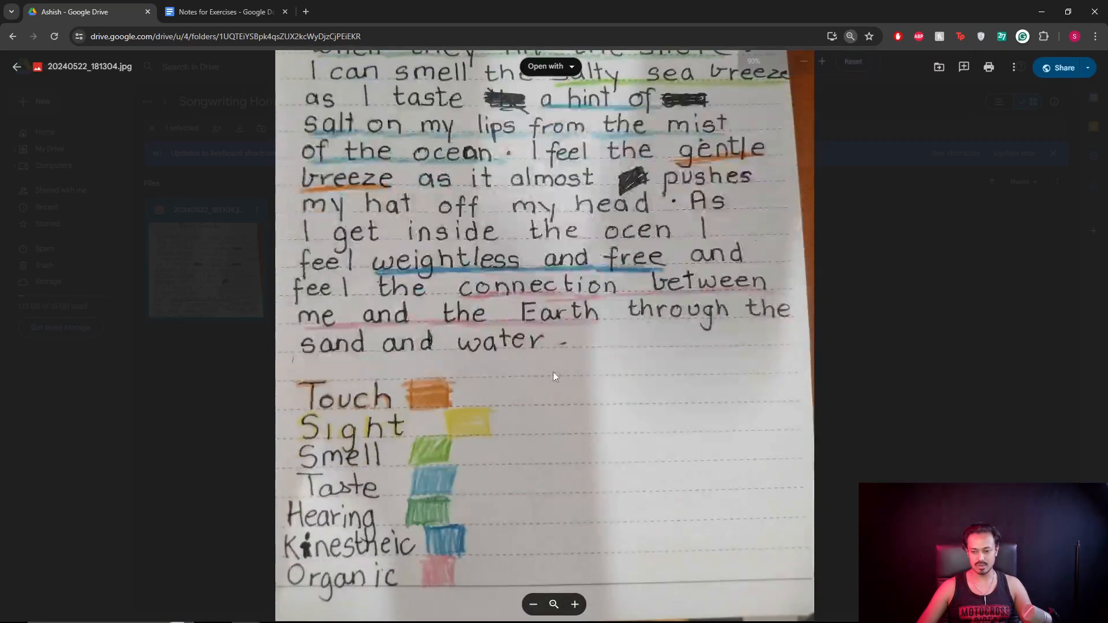
{"action": "scroll", "coordinate": [557, 368], "scroll_direction": "down", "scroll_amount": 3}
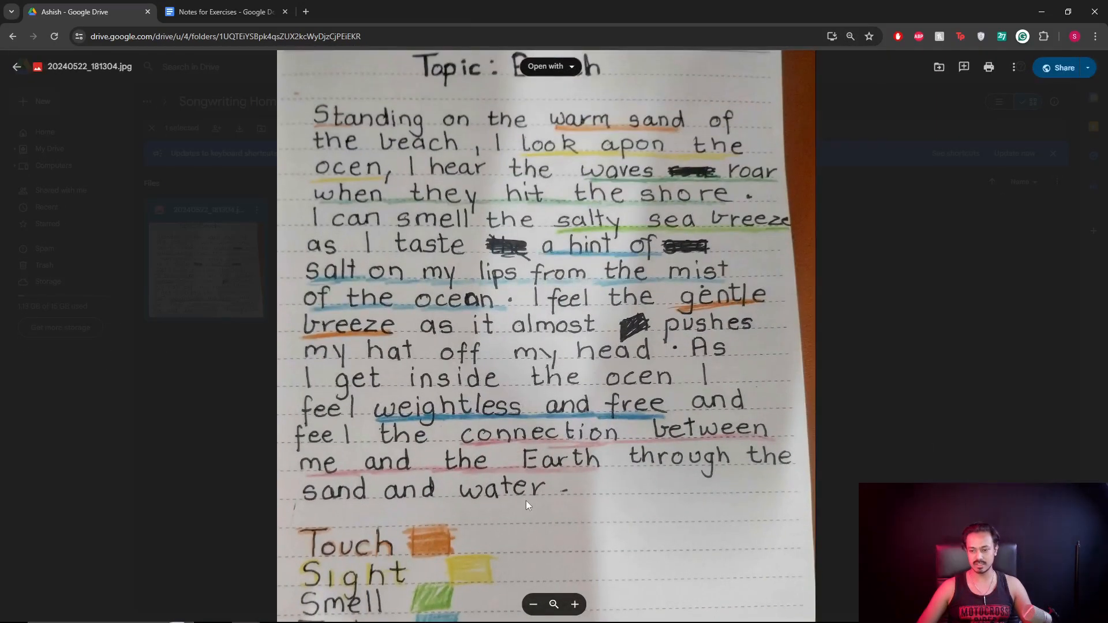
{"action": "scroll", "coordinate": [522, 421], "scroll_direction": "up", "scroll_amount": 3}
{"action": "left_click_drag", "start_coordinate": [523, 421], "coordinate": [522, 369]}
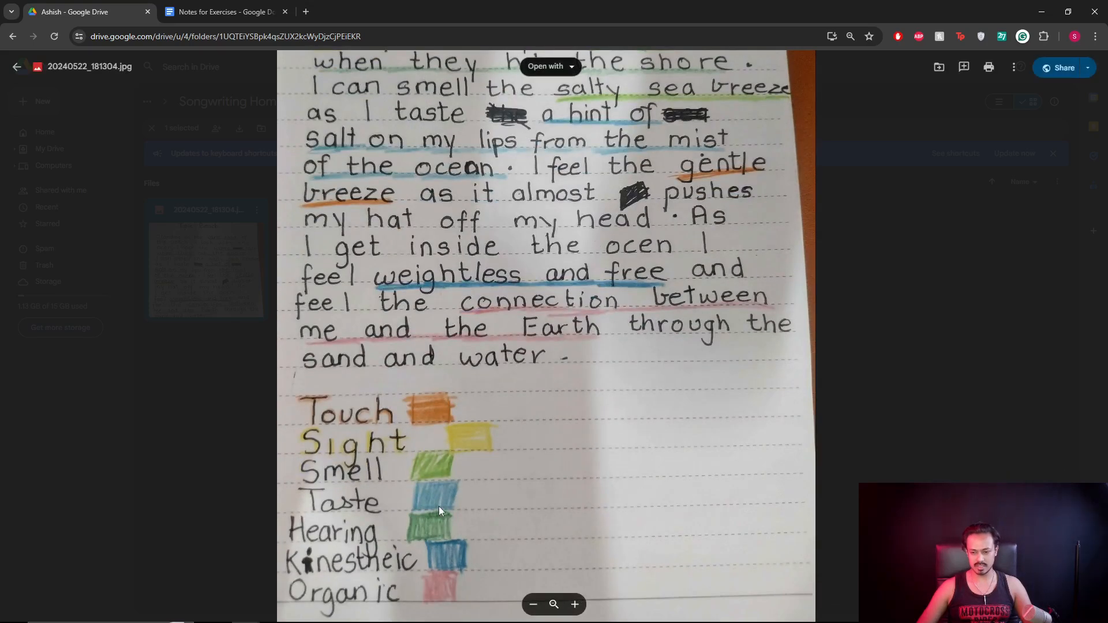
{"action": "scroll", "coordinate": [459, 258], "scroll_direction": "up", "scroll_amount": 2}
{"action": "scroll", "coordinate": [516, 404], "scroll_direction": "down", "scroll_amount": 2}
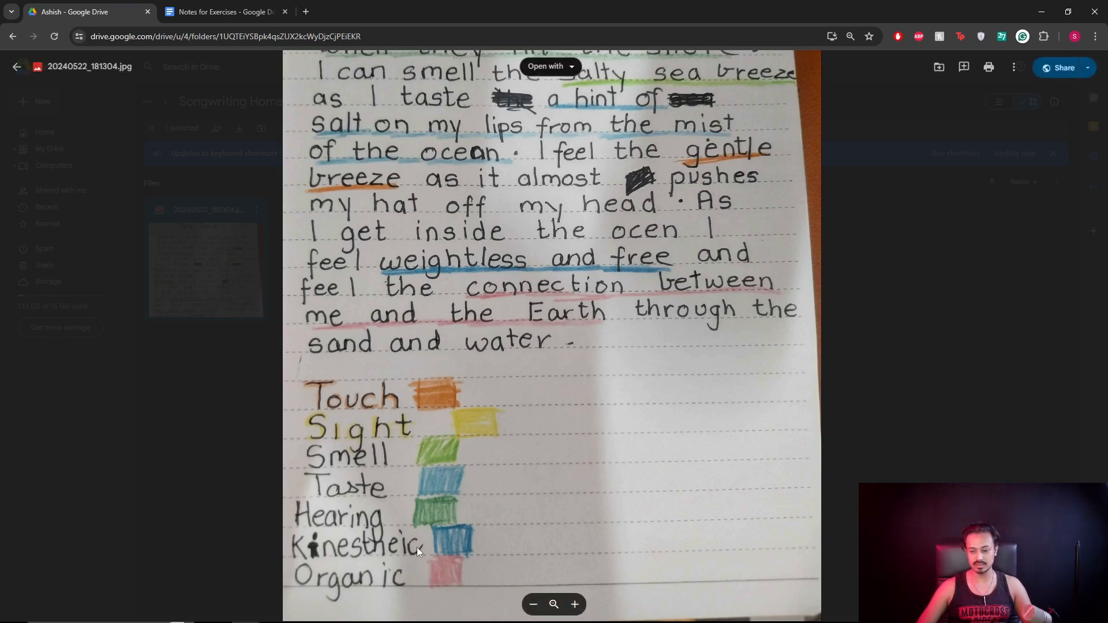
{"action": "scroll", "coordinate": [466, 449], "scroll_direction": "down", "scroll_amount": 3}
{"action": "scroll", "coordinate": [469, 430], "scroll_direction": "up", "scroll_amount": 3}
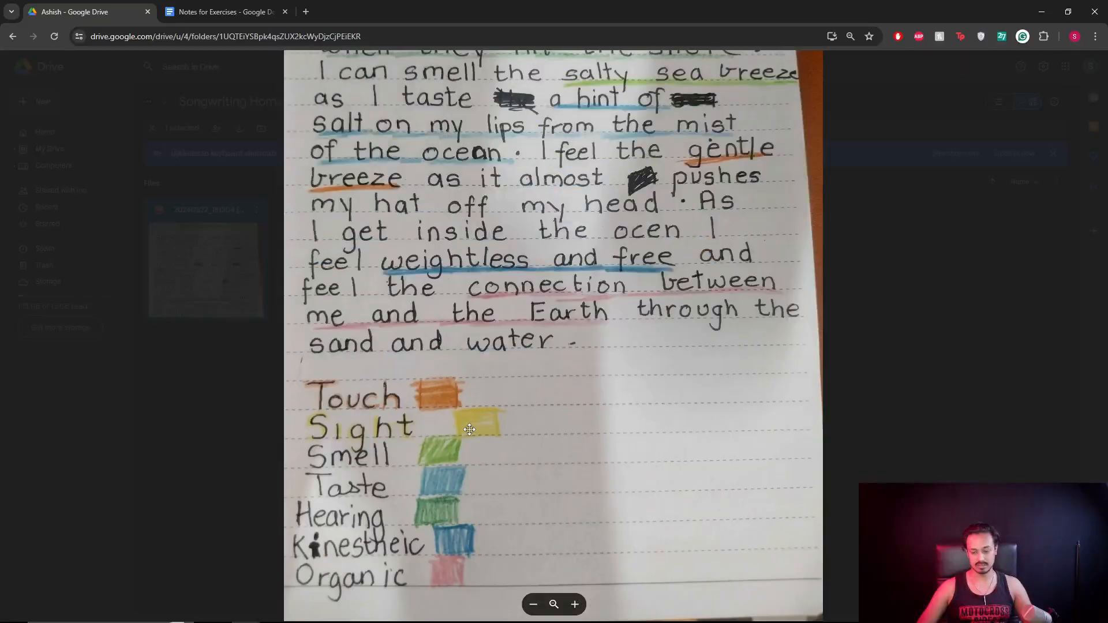
{"action": "left_click_drag", "start_coordinate": [486, 406], "coordinate": [556, 472]}
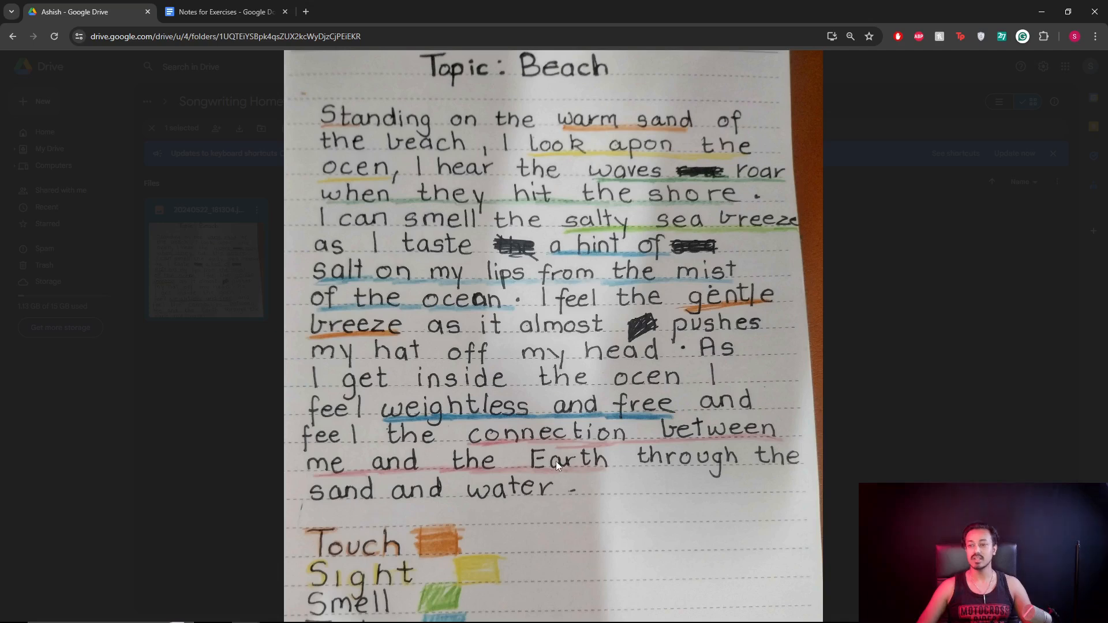
{"action": "left_click", "coordinate": [915, 285]}
{"action": "left_click", "coordinate": [945, 254]}
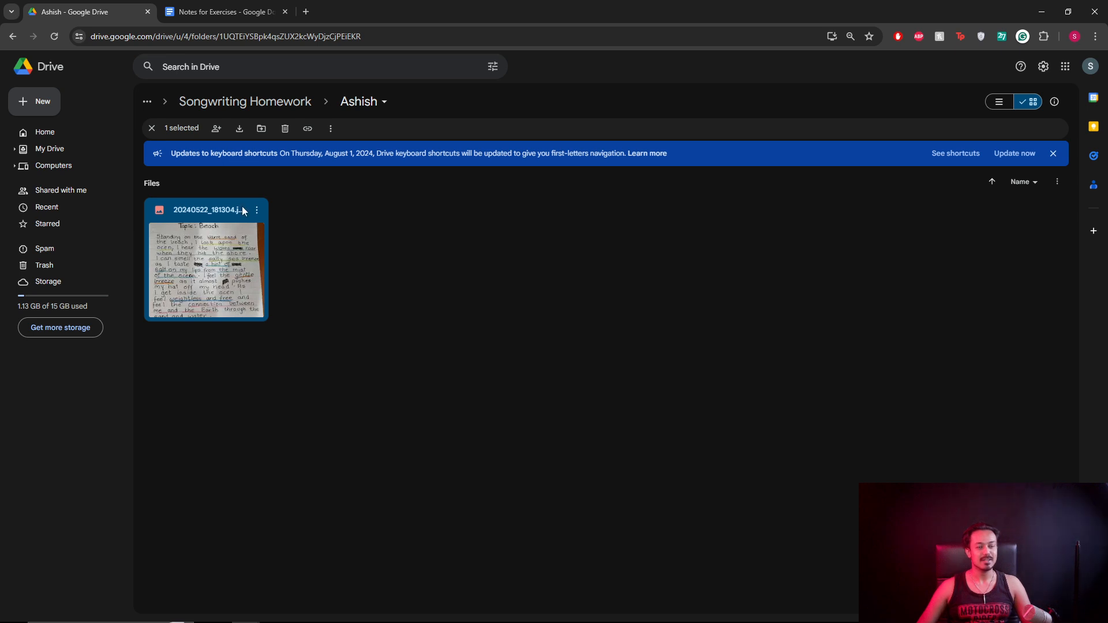
Return to the Songwriting Homework folder, close the extra Notes for Exercises tabs, and bring REAPER forward.
{"action": "left_click", "coordinate": [236, 102]}
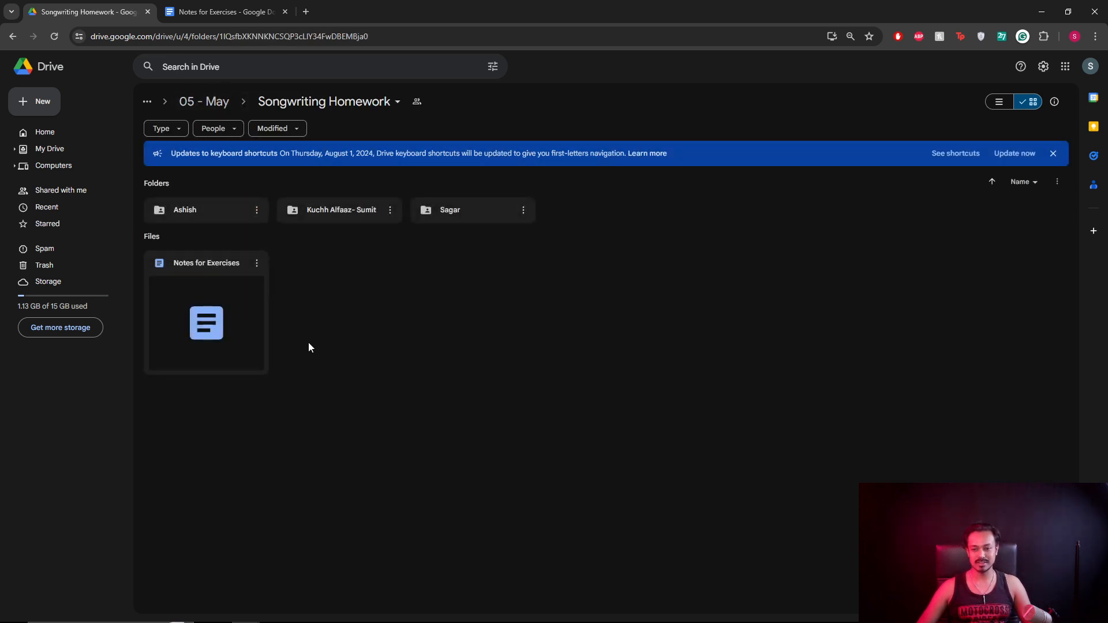
{"action": "double_click", "coordinate": [229, 307]}
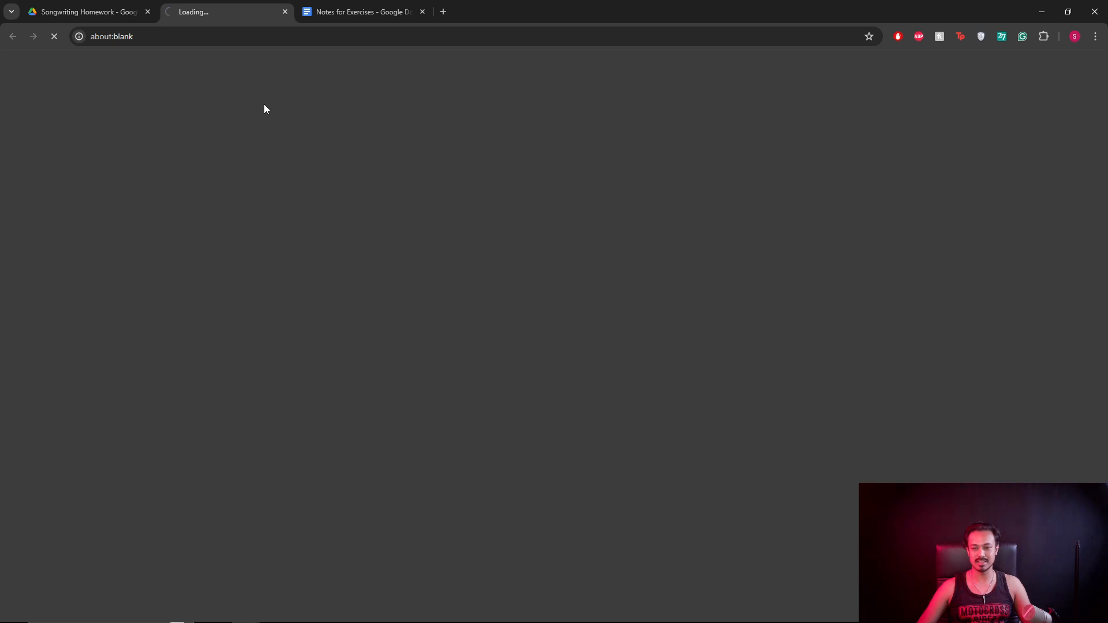
{"action": "left_click", "coordinate": [285, 11]}
{"action": "left_click", "coordinate": [285, 12]}
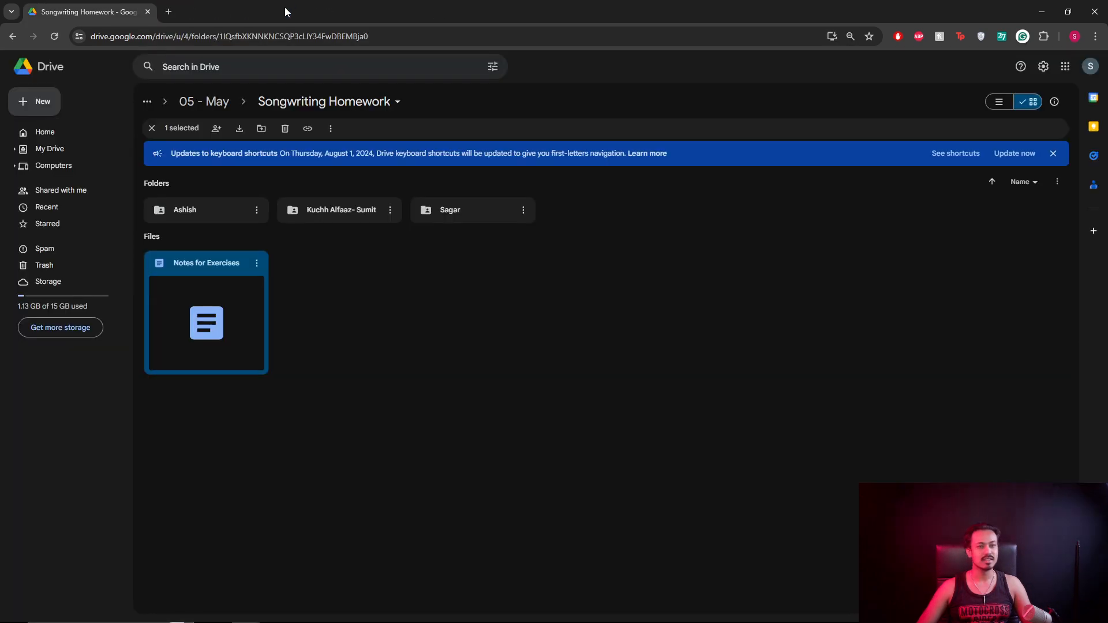
{"action": "left_click", "coordinate": [520, 462]}
{"action": "left_click", "coordinate": [331, 612]}
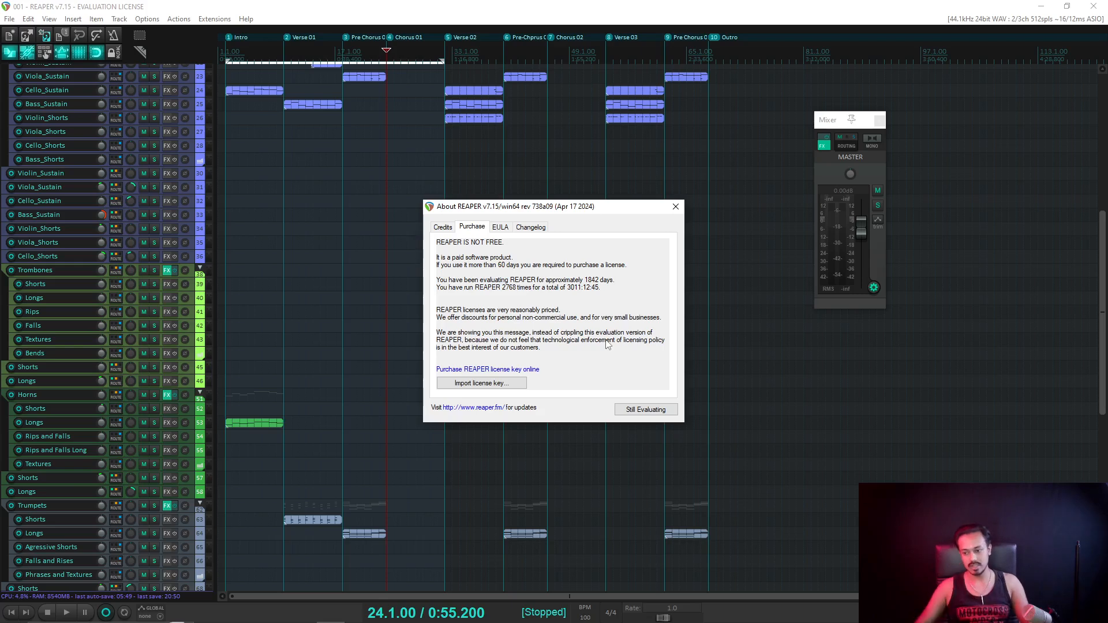
Choose Still Evaluating to dismiss the REAPER notice, then scroll over the brass, bass, vox and guitar tracks.
{"action": "left_click", "coordinate": [646, 410]}
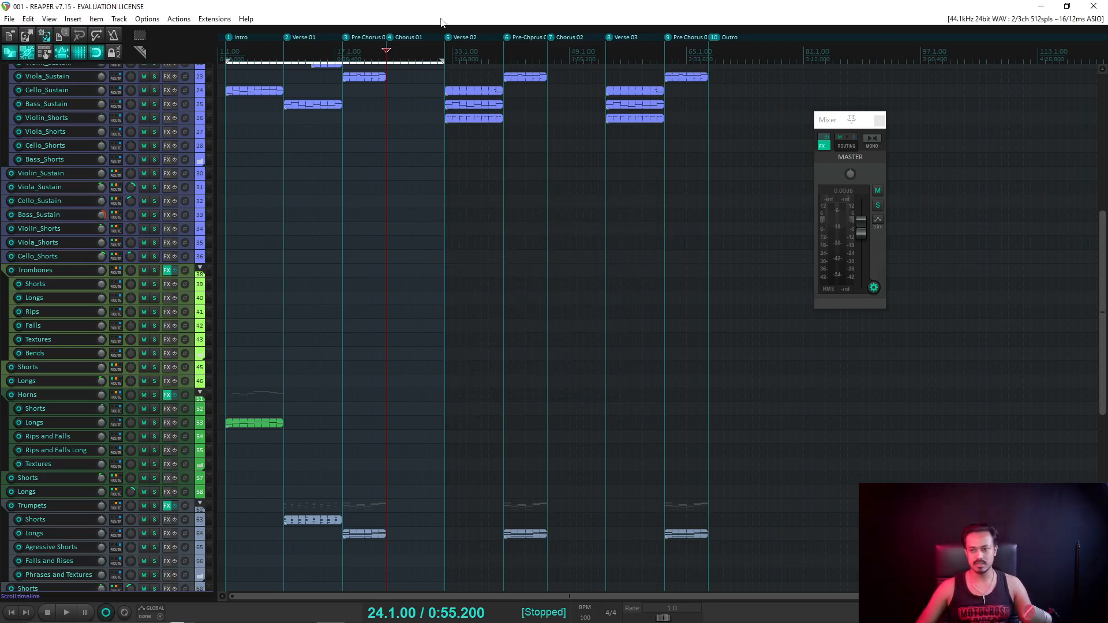
{"action": "scroll", "coordinate": [451, 67], "scroll_direction": "up", "scroll_amount": 3}
{"action": "scroll", "coordinate": [17, 355], "scroll_direction": "down", "scroll_amount": 5}
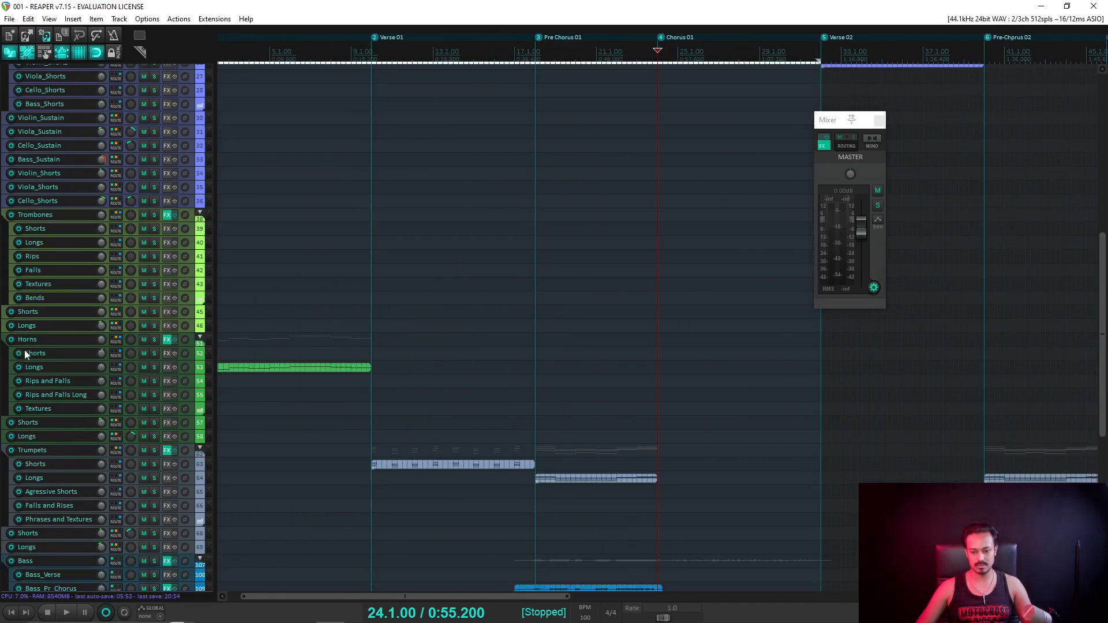
{"action": "scroll", "coordinate": [29, 347], "scroll_direction": "down", "scroll_amount": 6}
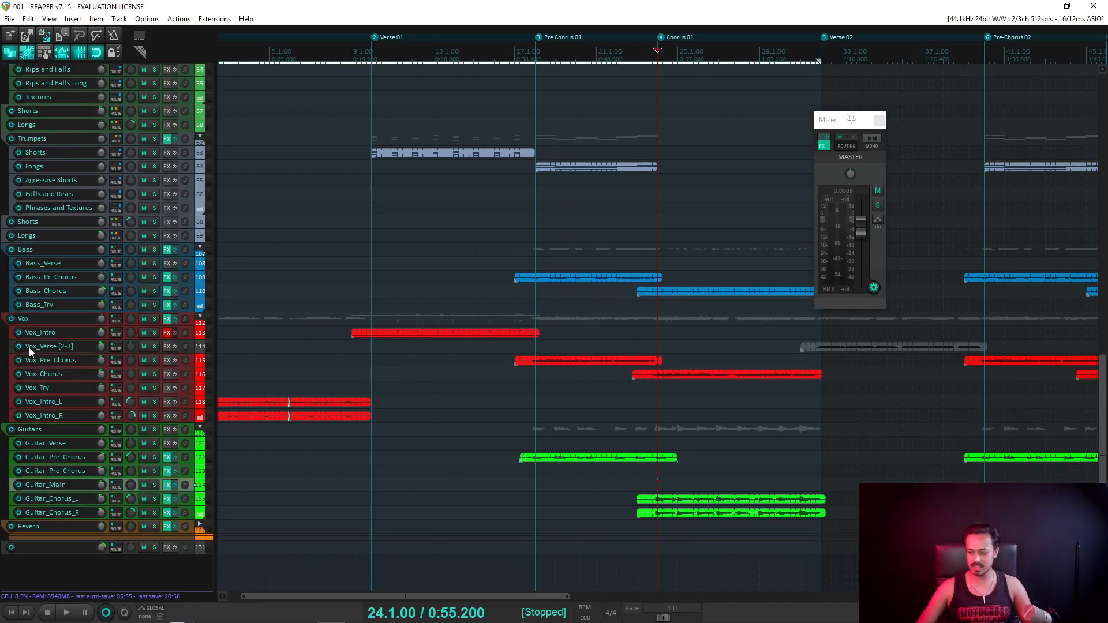
{"action": "scroll", "coordinate": [757, 257], "scroll_direction": "down", "scroll_amount": 2}
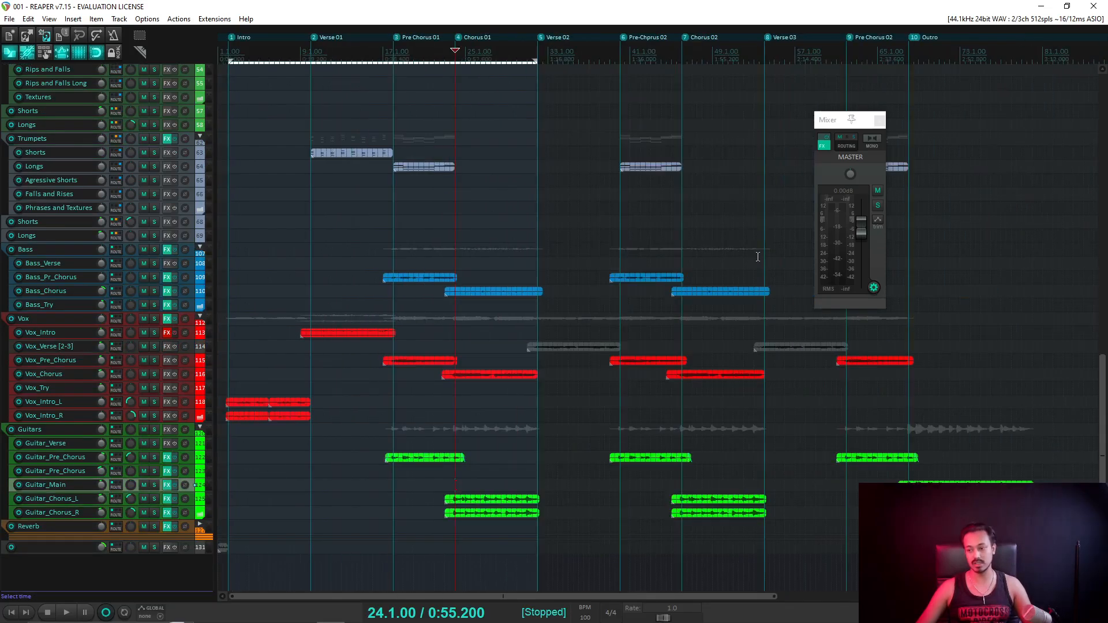
{"action": "scroll", "coordinate": [150, 254], "scroll_direction": "up", "scroll_amount": 1}
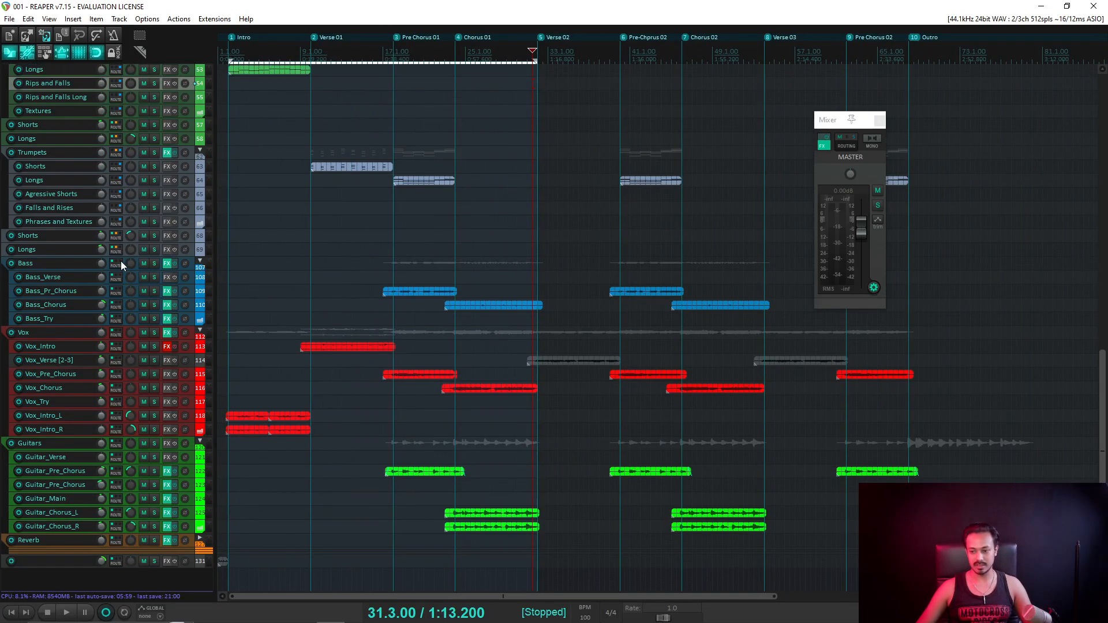
{"action": "scroll", "coordinate": [127, 242], "scroll_direction": "up", "scroll_amount": 2}
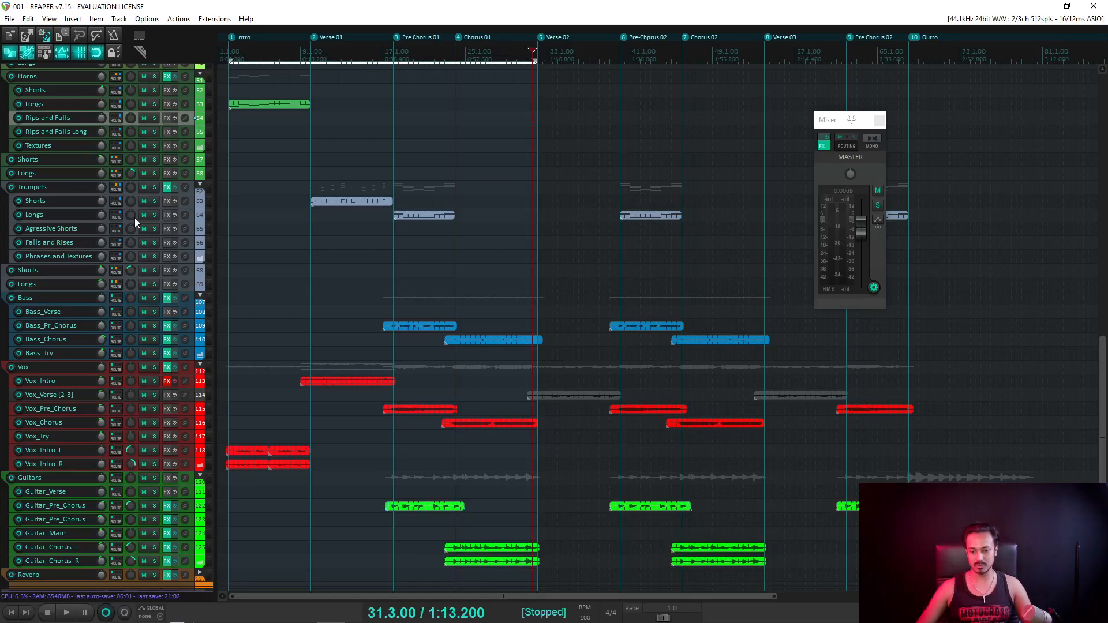
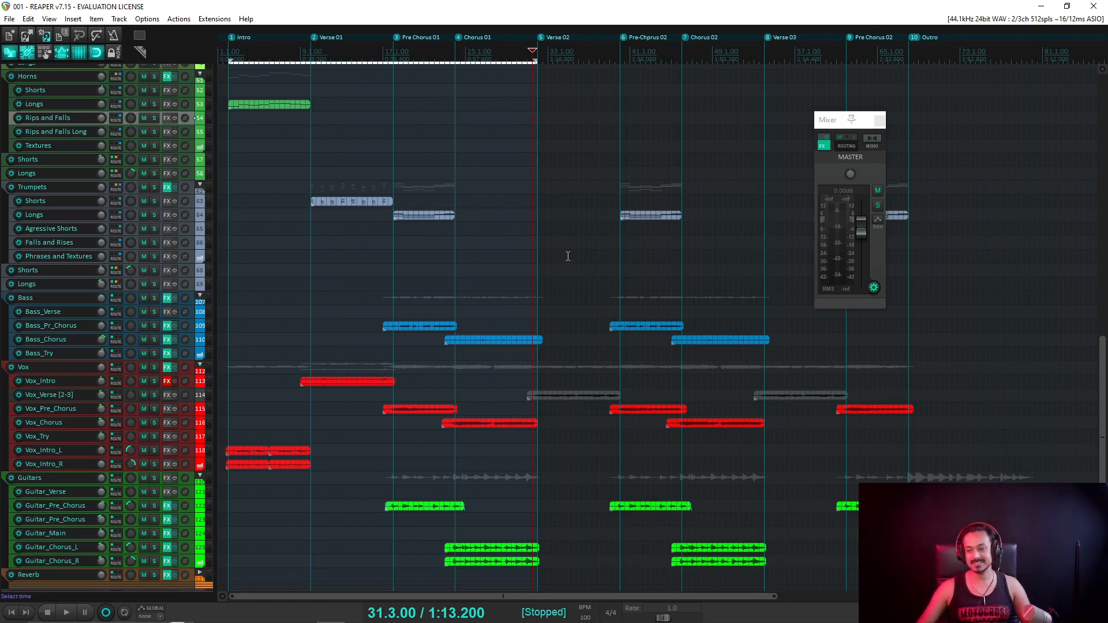
Give the Vox_Verse [2-3] track a custom red track colour so its grey verse items match the vocals.
{"action": "right_click", "coordinate": [566, 395]}
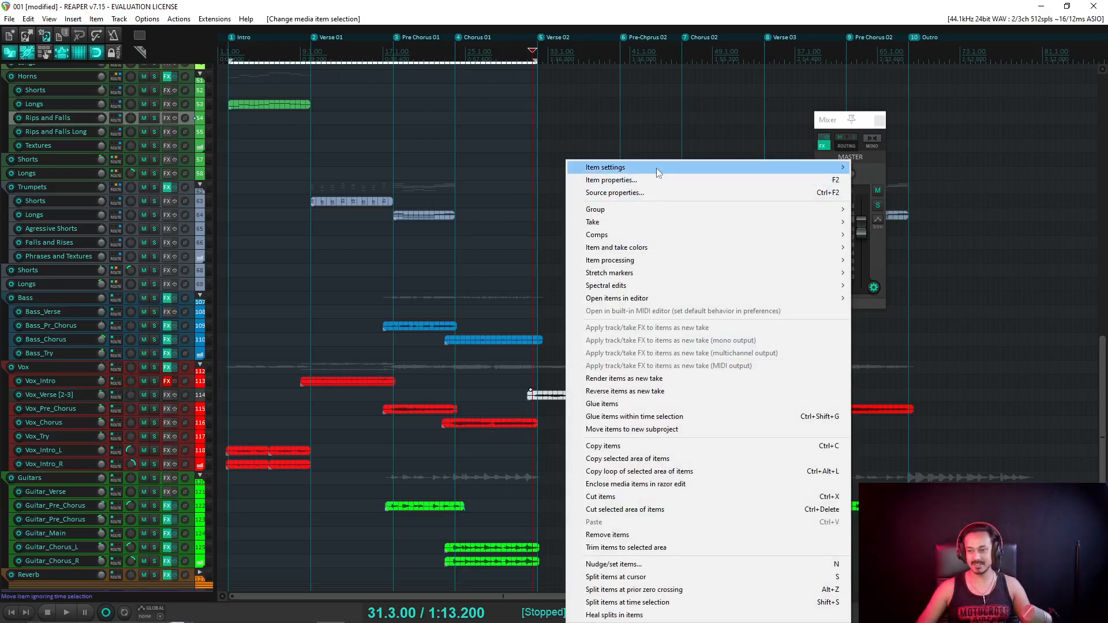
{"action": "mouse_move", "coordinate": [656, 168]}
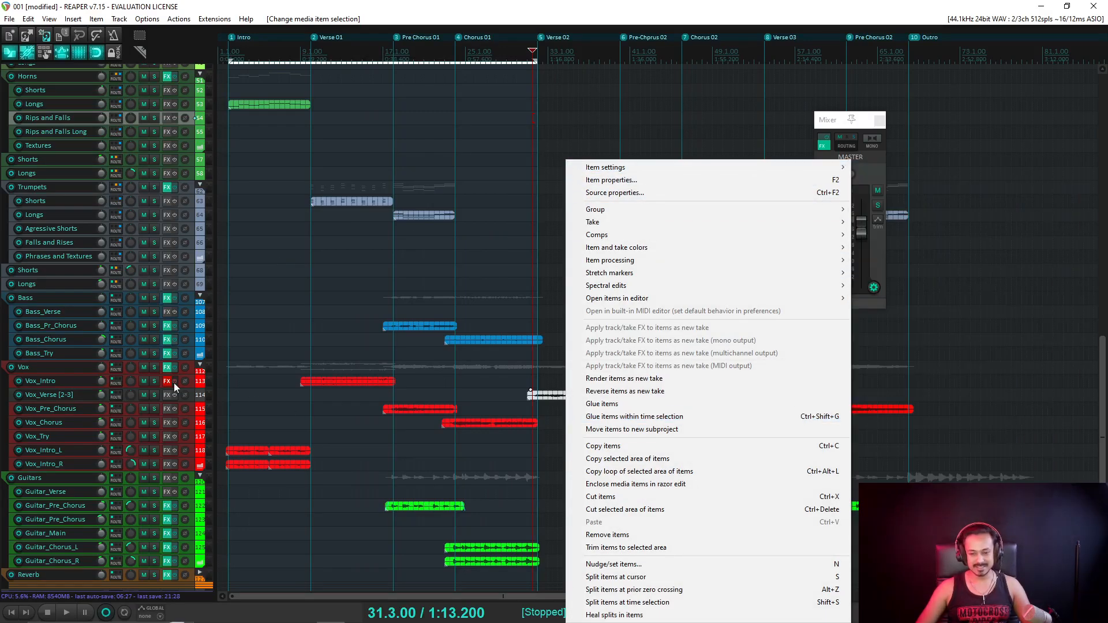
{"action": "right_click", "coordinate": [192, 394]}
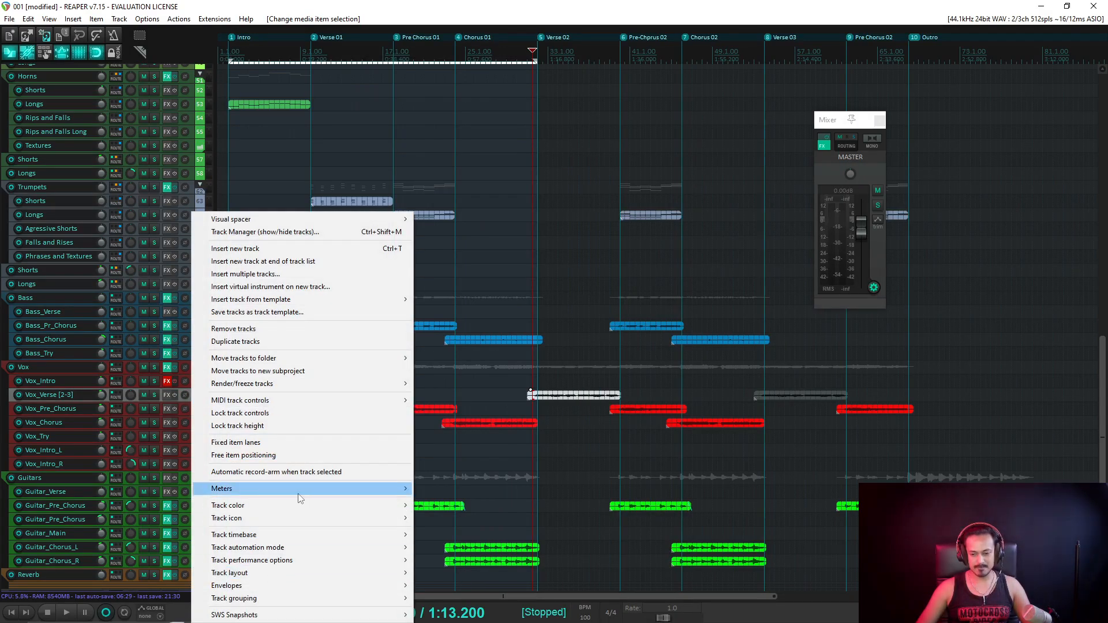
{"action": "mouse_move", "coordinate": [300, 506]}
{"action": "left_click", "coordinate": [450, 506]}
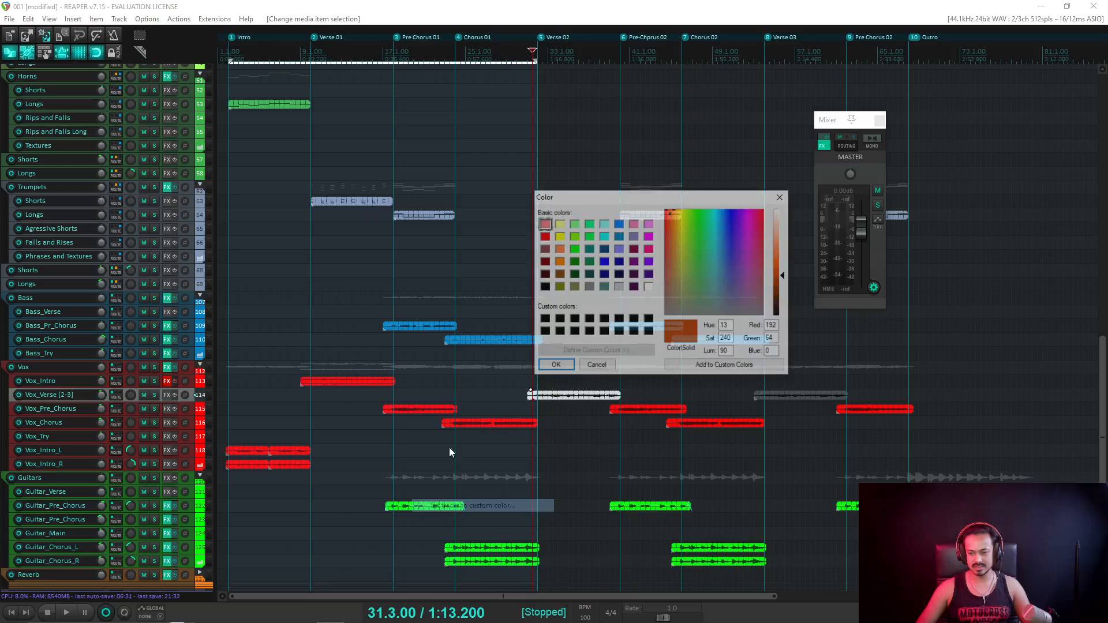
{"action": "left_click", "coordinate": [544, 236]}
{"action": "left_click", "coordinate": [554, 366]}
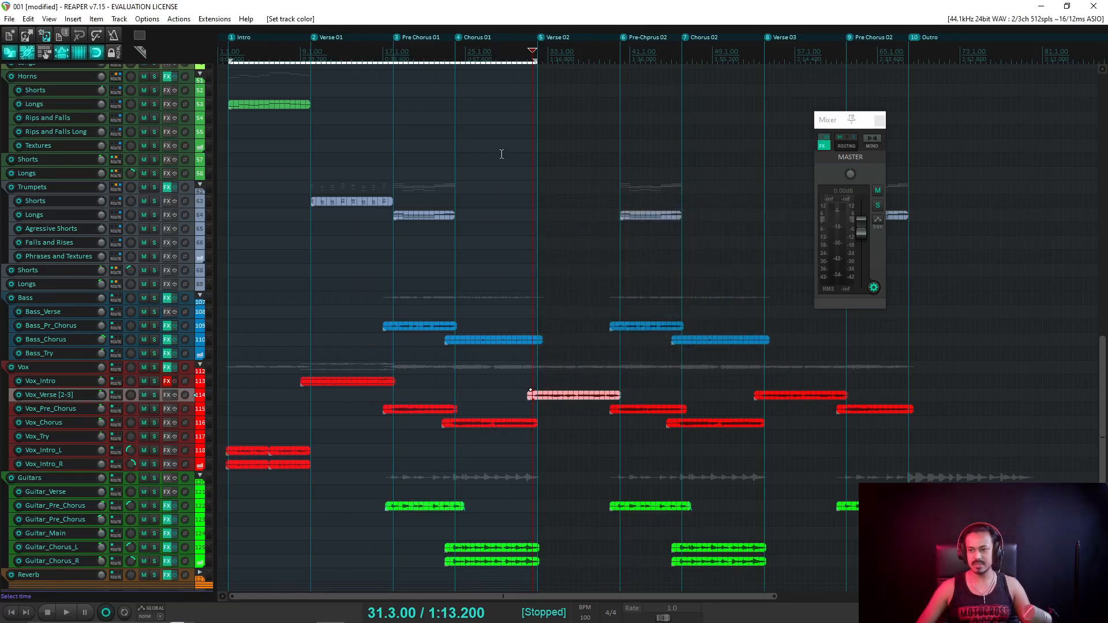
Toggle the Maximizer module in the master track's Ozone effect from the floating Mixer.
{"action": "left_click", "coordinate": [455, 60]}
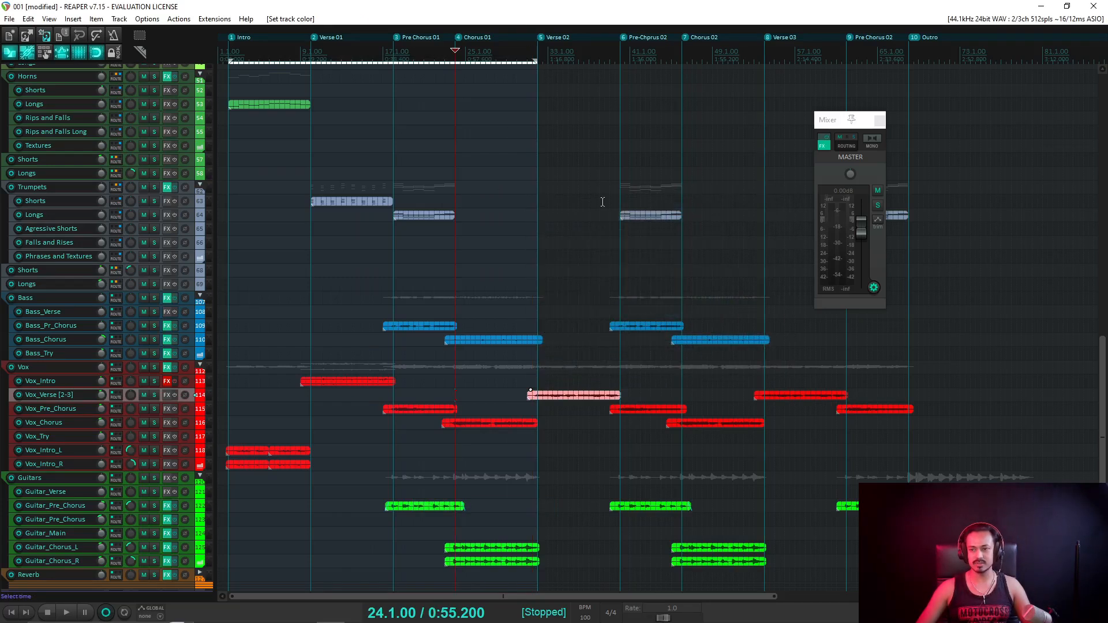
{"action": "left_click", "coordinate": [828, 147]}
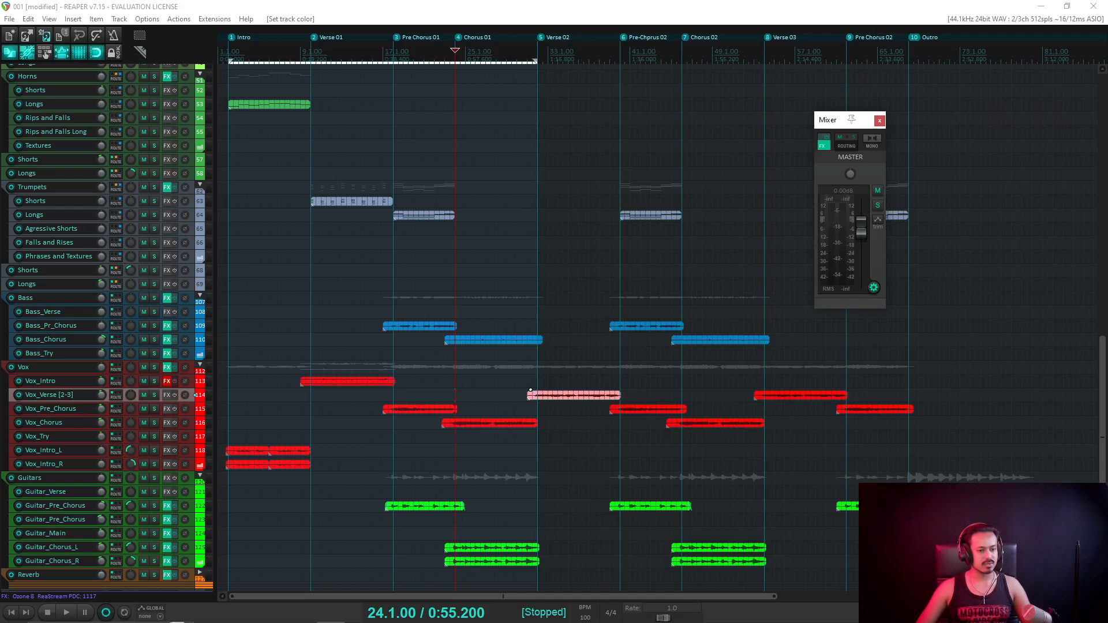
{"action": "left_click", "coordinate": [822, 147]}
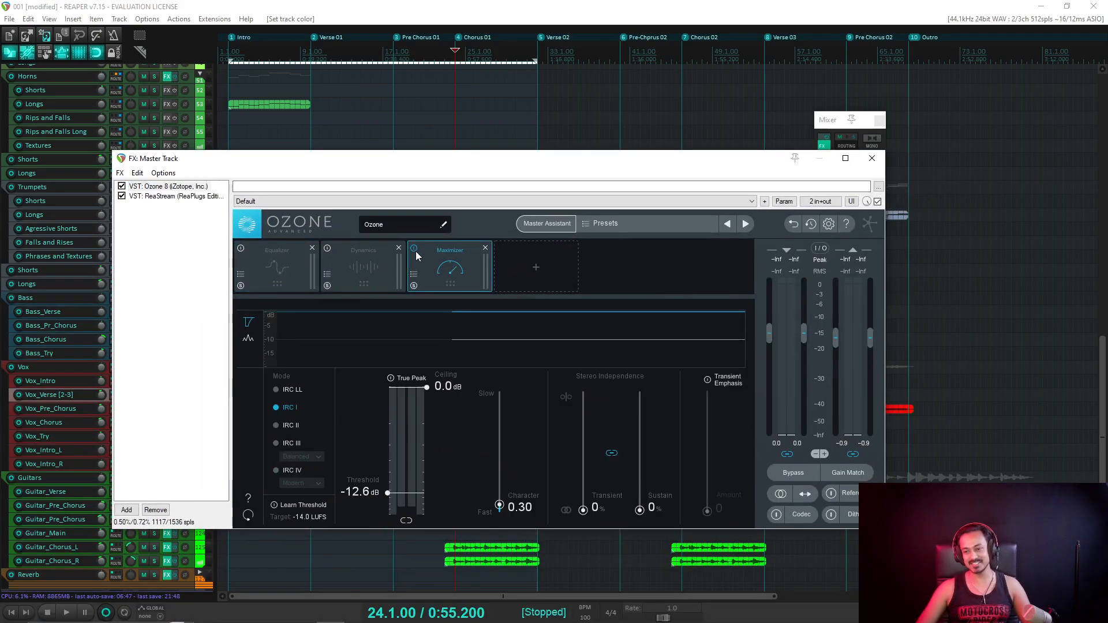
{"action": "left_click", "coordinate": [414, 248]}
{"action": "key", "text": "Escape"}
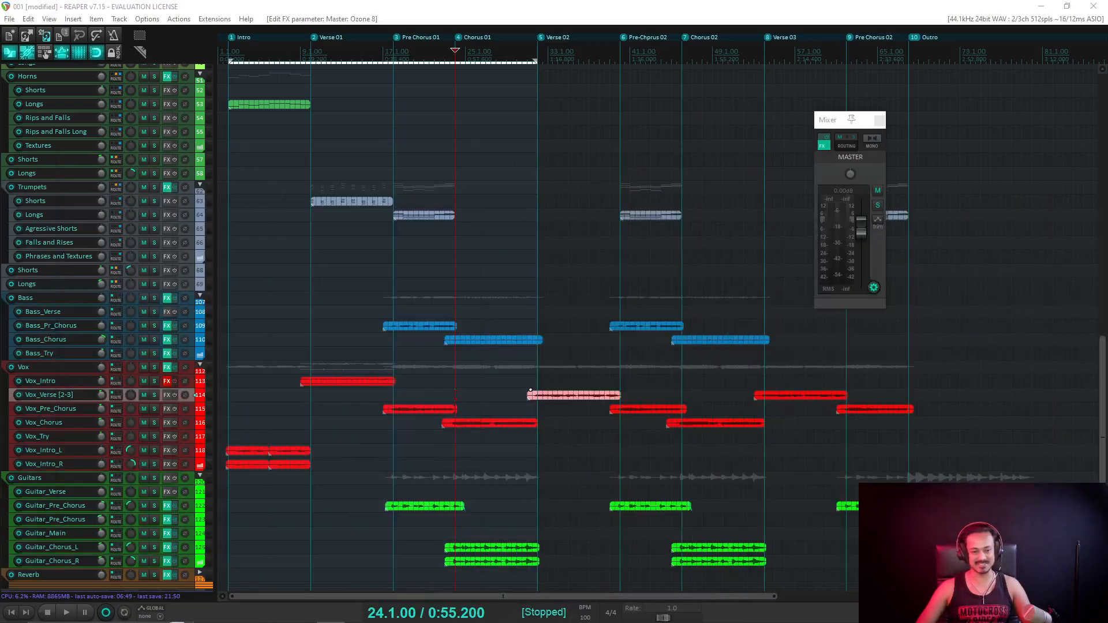
Start playback from 23.3.00, just before Chorus 01.
{"action": "left_click", "coordinate": [444, 60]}
{"action": "scroll", "coordinate": [770, 414], "scroll_direction": "up", "scroll_amount": 3}
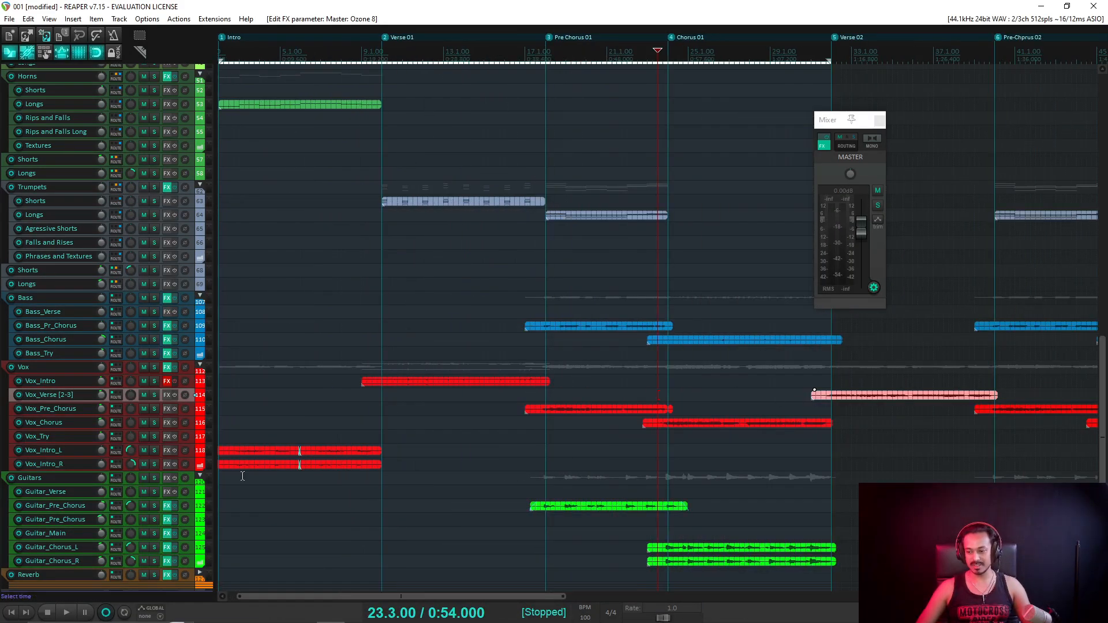
{"action": "scroll", "coordinate": [370, 443], "scroll_direction": "down", "scroll_amount": 1}
{"action": "scroll", "coordinate": [156, 400], "scroll_direction": "down", "scroll_amount": 2}
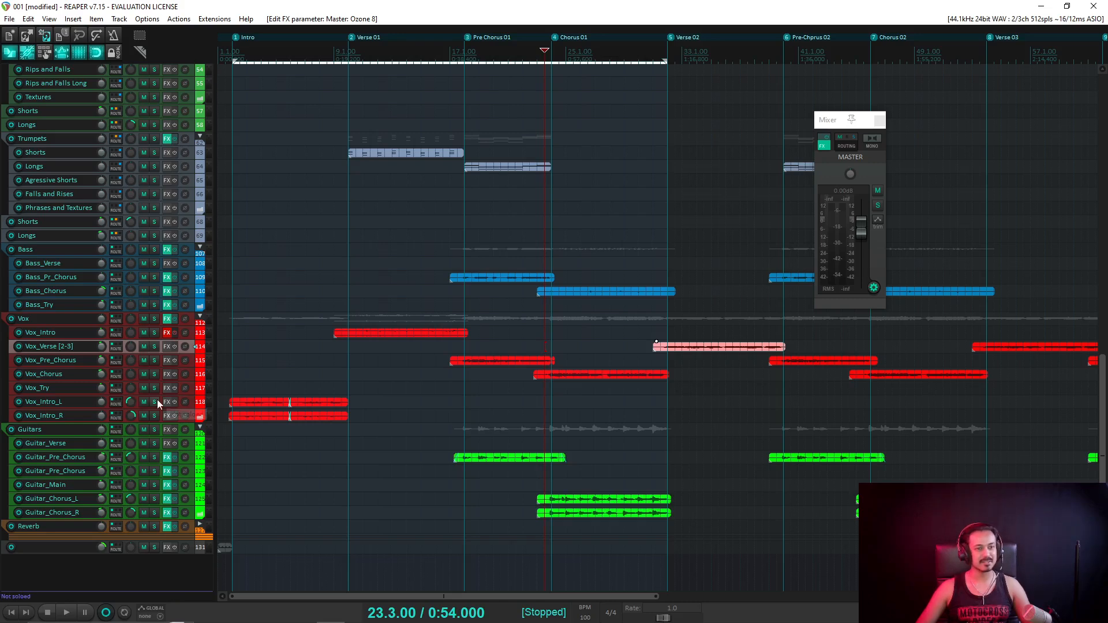
{"action": "key", "text": "space"}
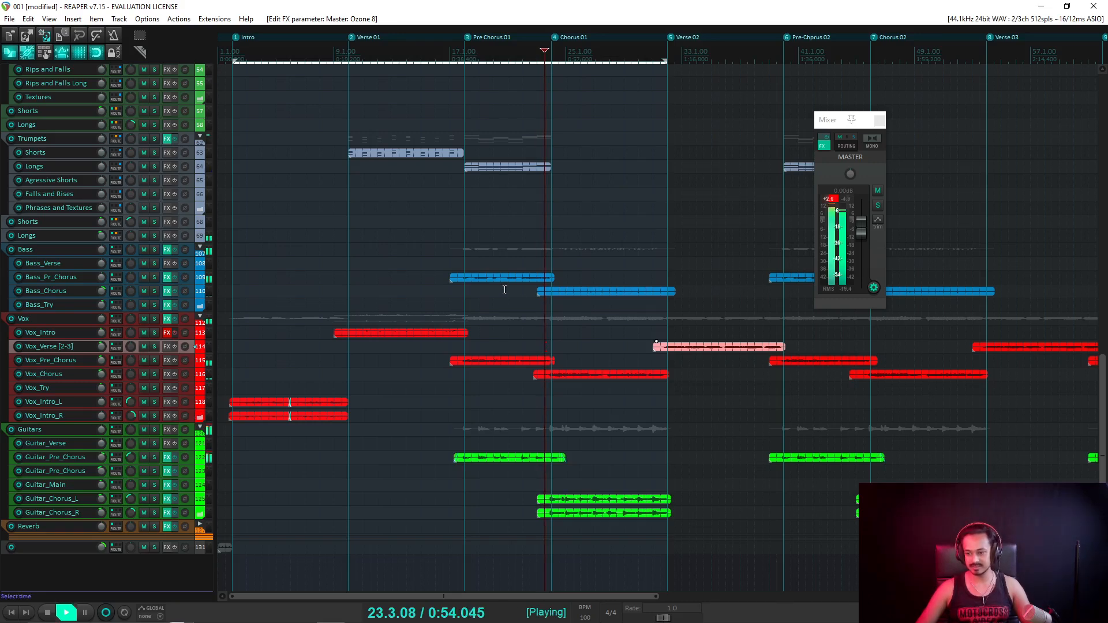
Switch the master to MONO, listen through part of Chorus 01, then stop playback.
{"action": "left_click", "coordinate": [872, 141]}
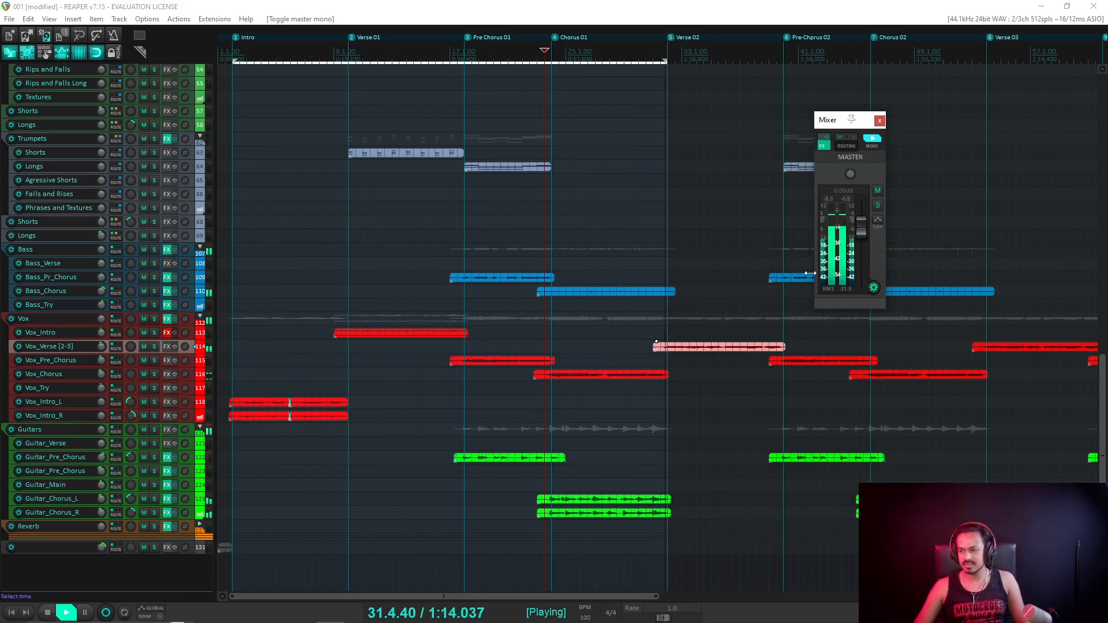
{"action": "key", "text": "space"}
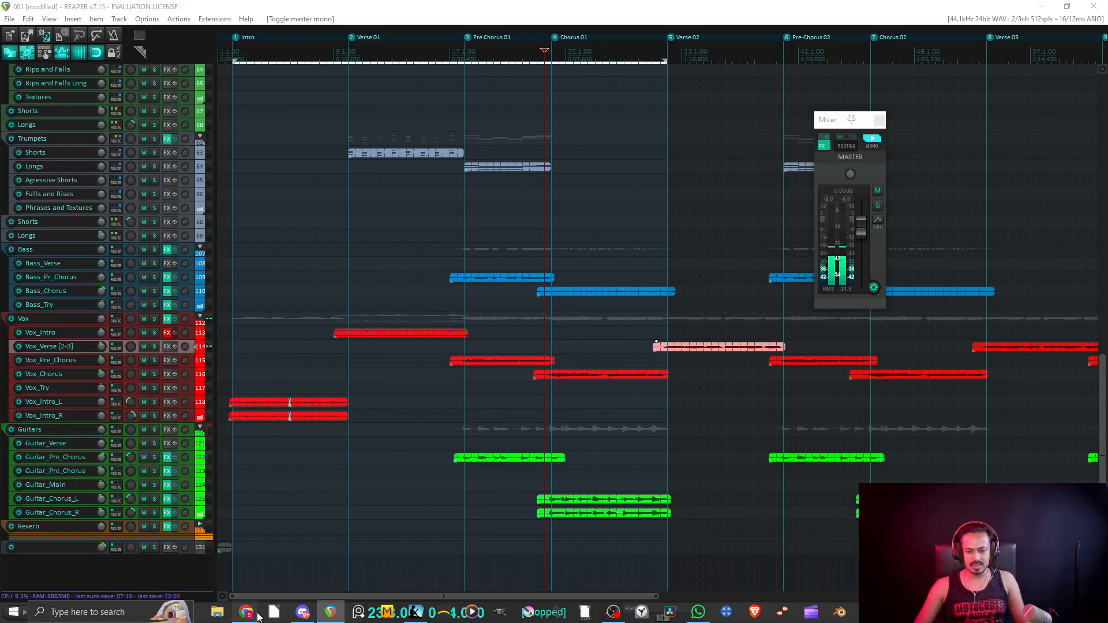
Google 'how to increase text size in reaper', read the AI Overview, then return to REAPER.
{"action": "left_click", "coordinate": [320, 557]}
{"action": "left_click", "coordinate": [778, 99]}
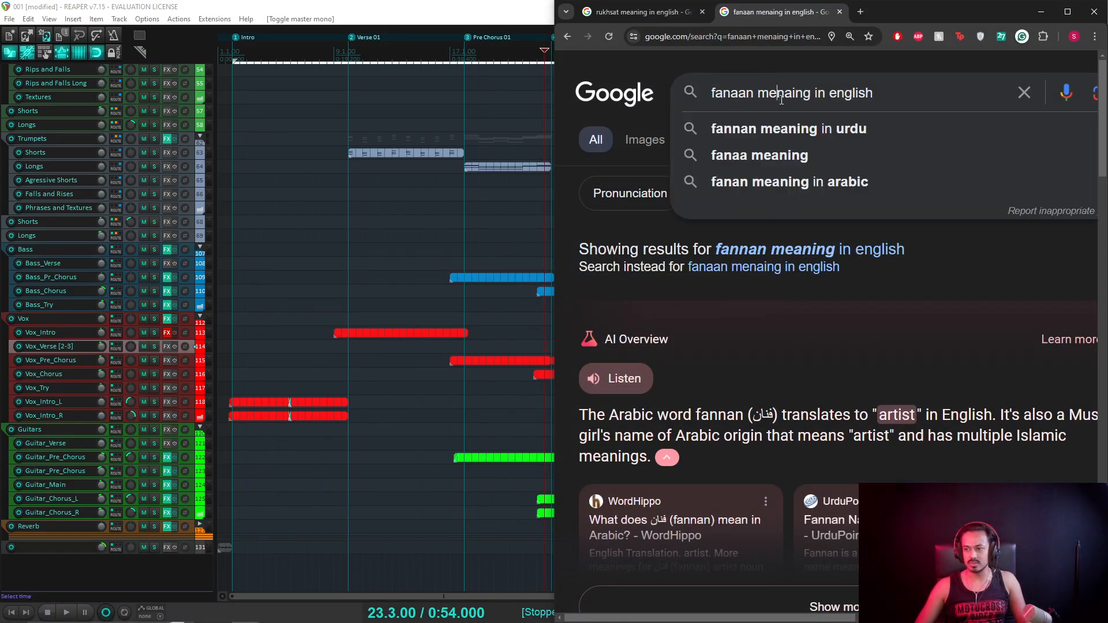
{"action": "key", "text": "ctrl+a"}
{"action": "type", "text": "how to "}
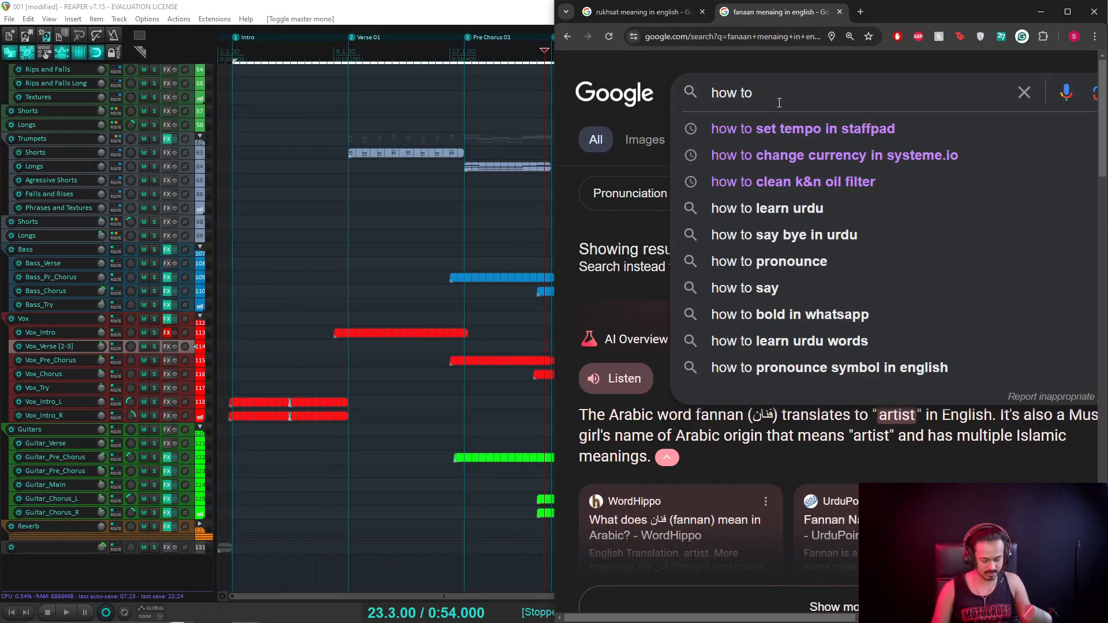
{"action": "type", "text": "increase "}
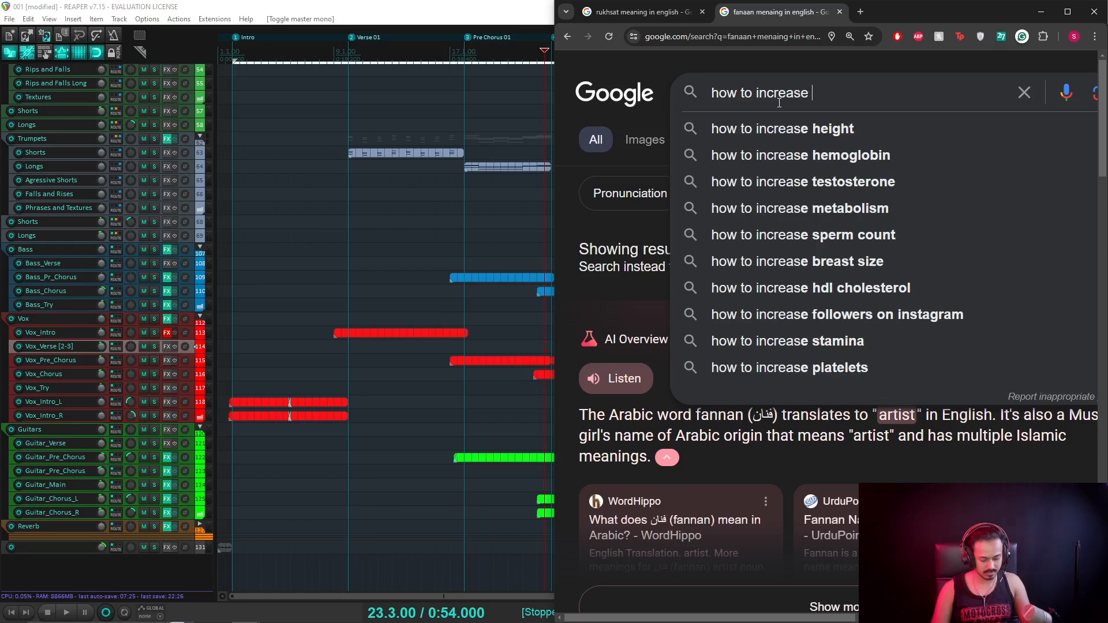
{"action": "type", "text": "text siz "}
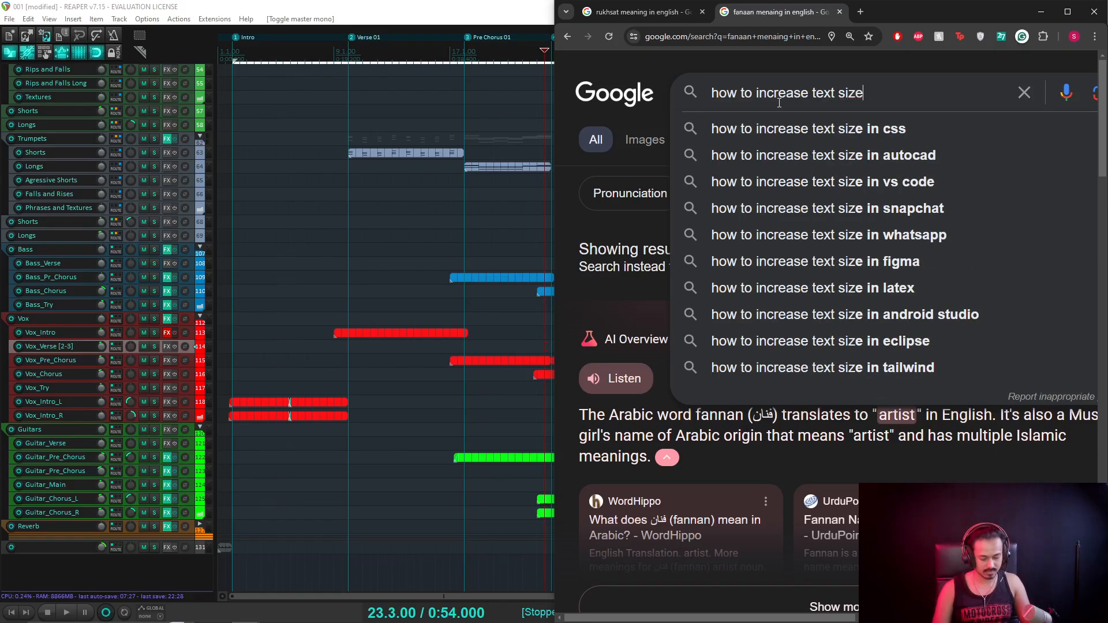
{"action": "type", "text": " in reaper"}
{"action": "key", "text": "Return"}
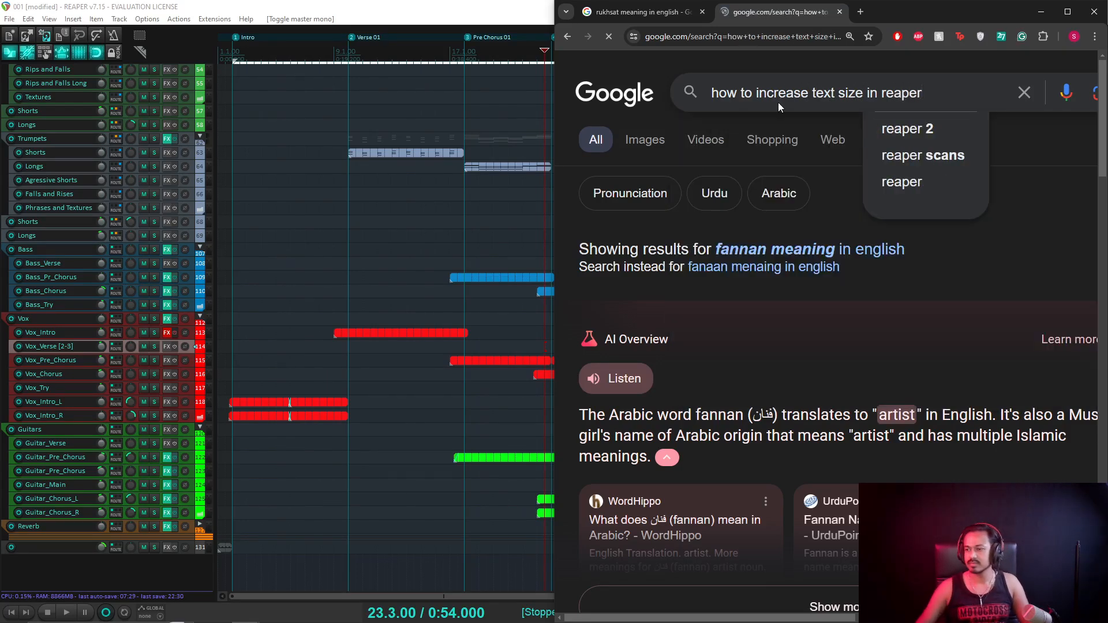
{"action": "scroll", "coordinate": [750, 291], "scroll_direction": "down", "scroll_amount": 2}
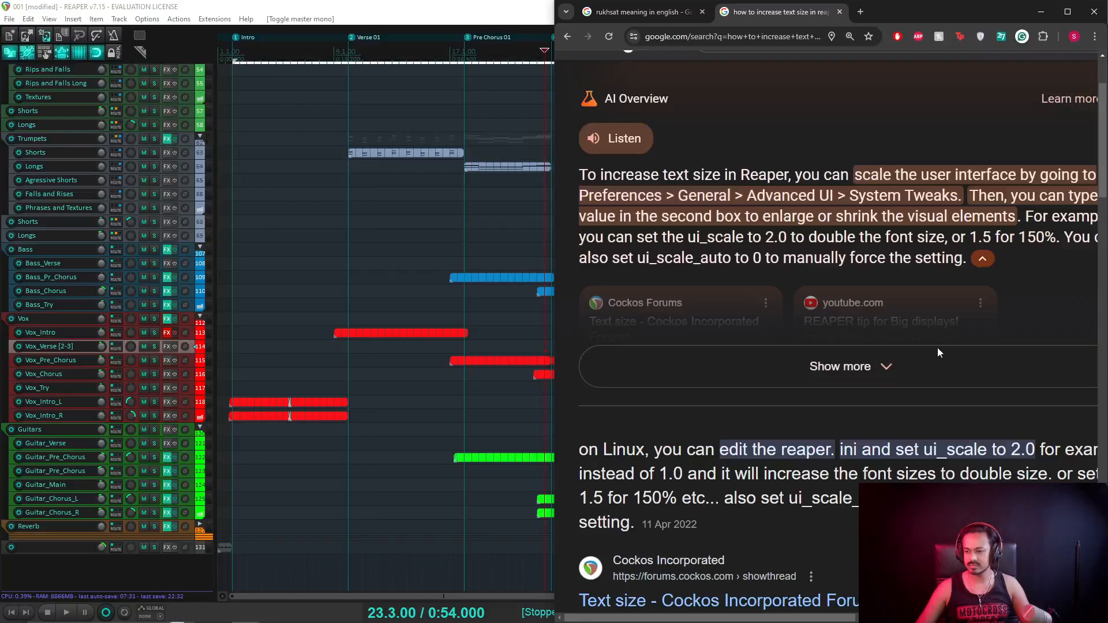
{"action": "double_click", "coordinate": [901, 15]}
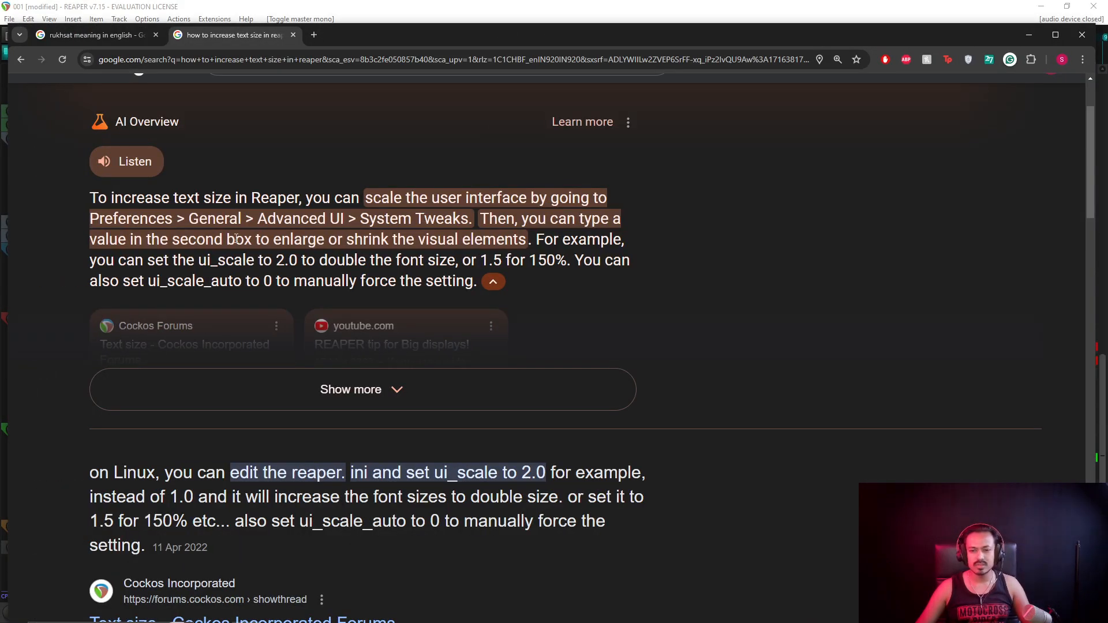
{"action": "key", "text": "alt+Tab"}
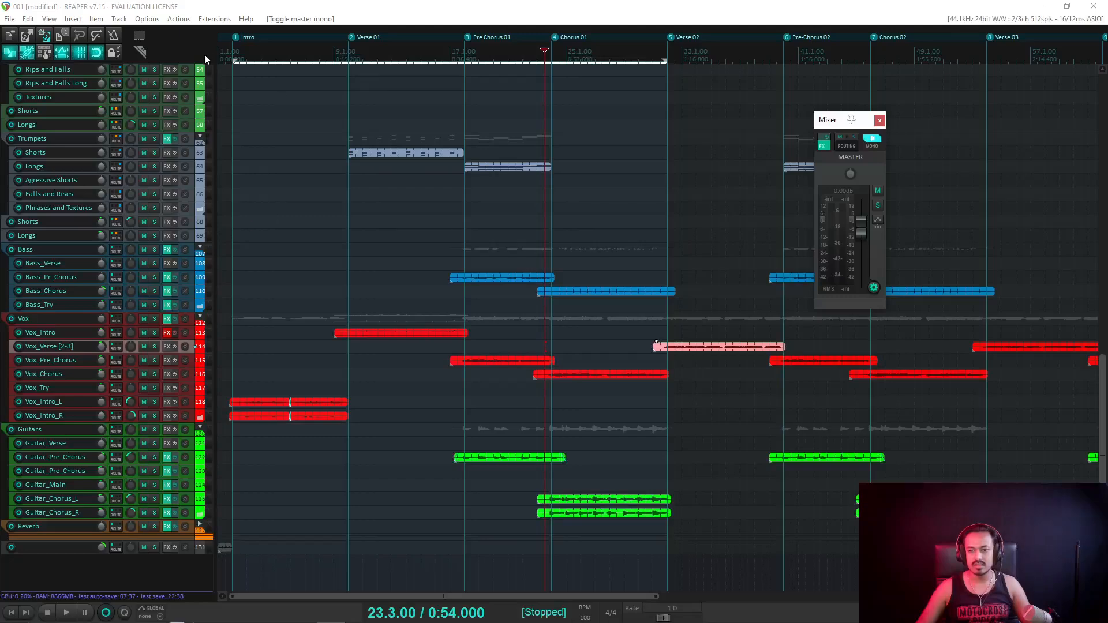
Window REAPER beside the browser and open Preferences > General > Advanced UI/system tweaks.
{"action": "left_click_drag", "start_coordinate": [287, 14], "coordinate": [580, 180]}
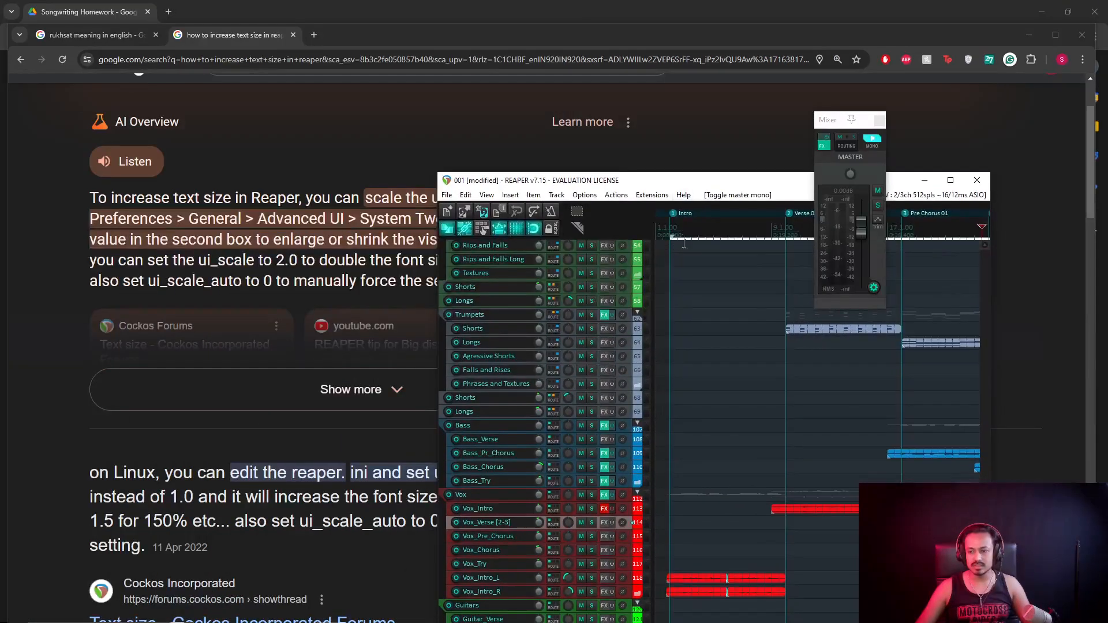
{"action": "key", "text": "ctrl+p"}
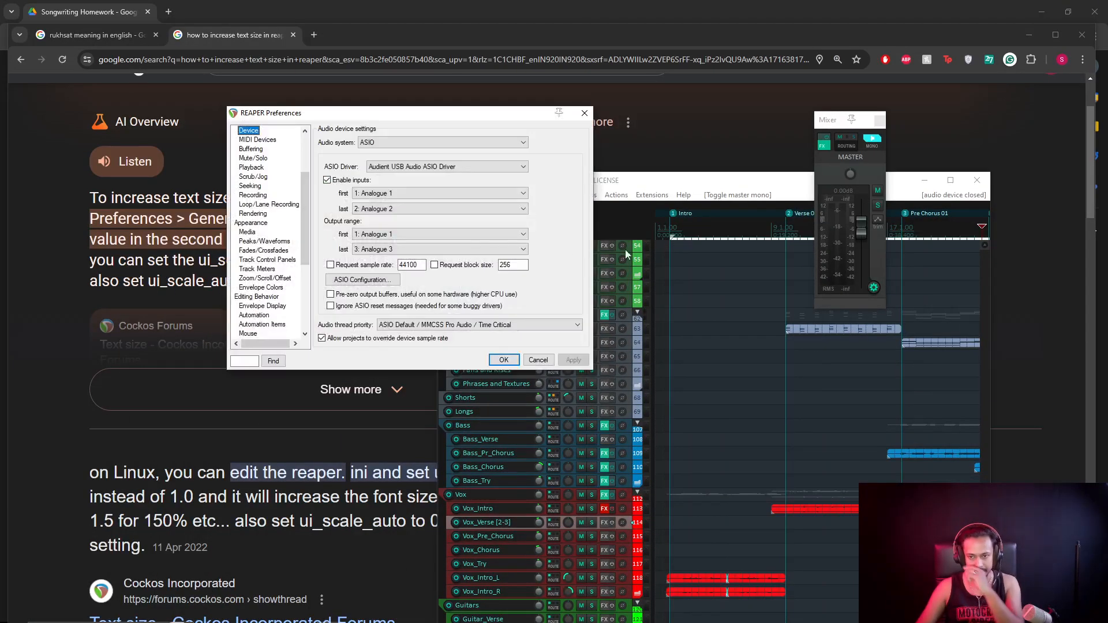
{"action": "left_click_drag", "start_coordinate": [331, 119], "coordinate": [569, 155]}
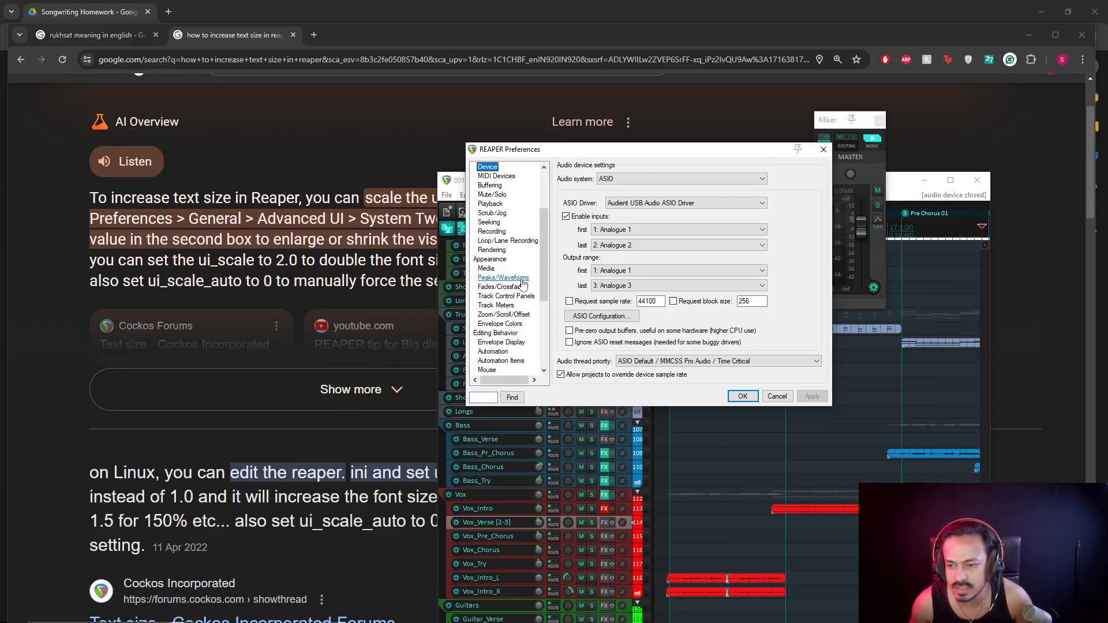
{"action": "scroll", "coordinate": [521, 218], "scroll_direction": "up", "scroll_amount": 3}
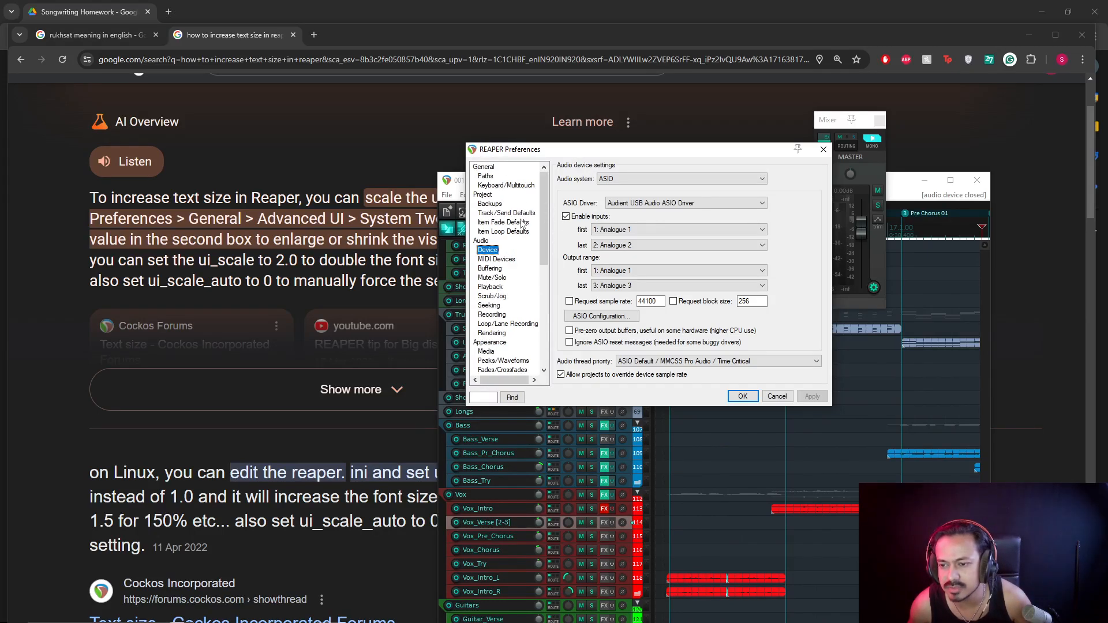
{"action": "left_click", "coordinate": [508, 171]}
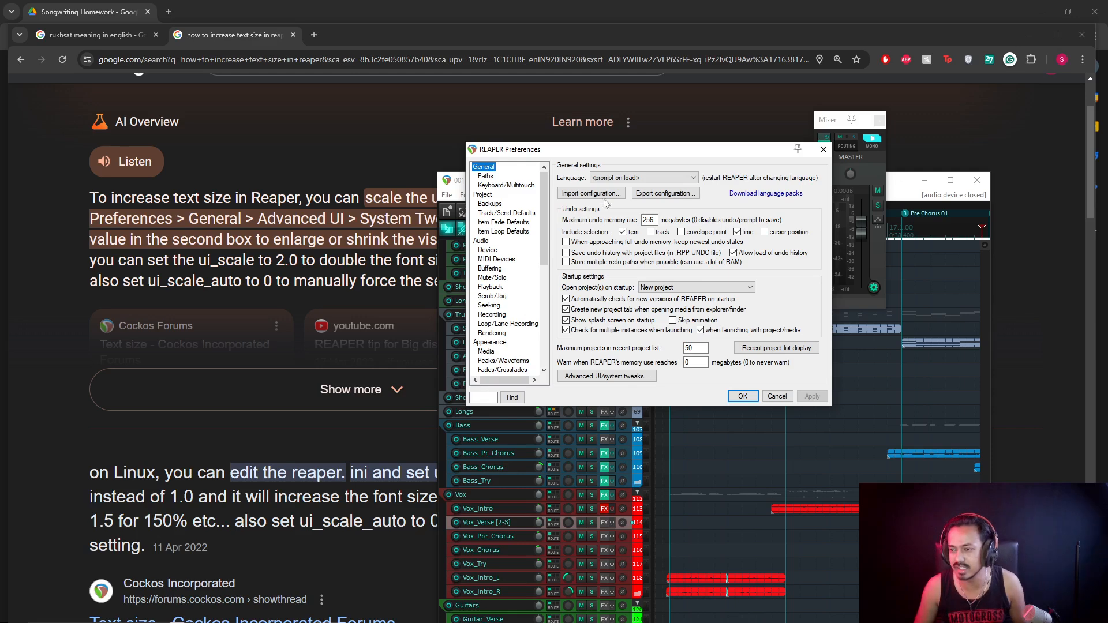
{"action": "left_click_drag", "start_coordinate": [640, 149], "coordinate": [751, 162]}
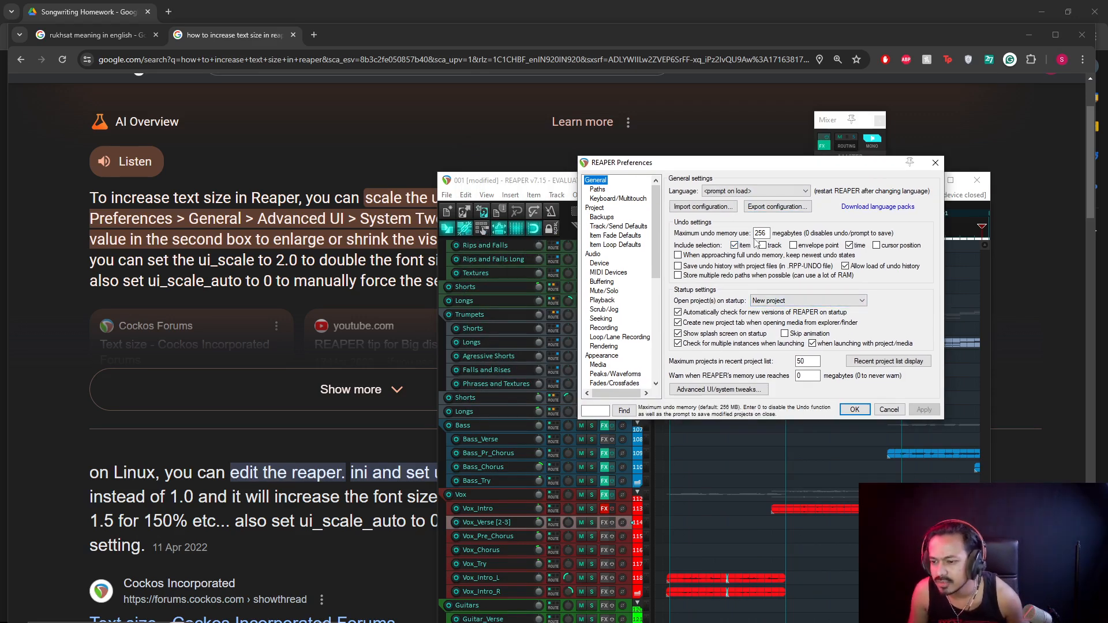
{"action": "left_click_drag", "start_coordinate": [517, 184], "coordinate": [308, 232]}
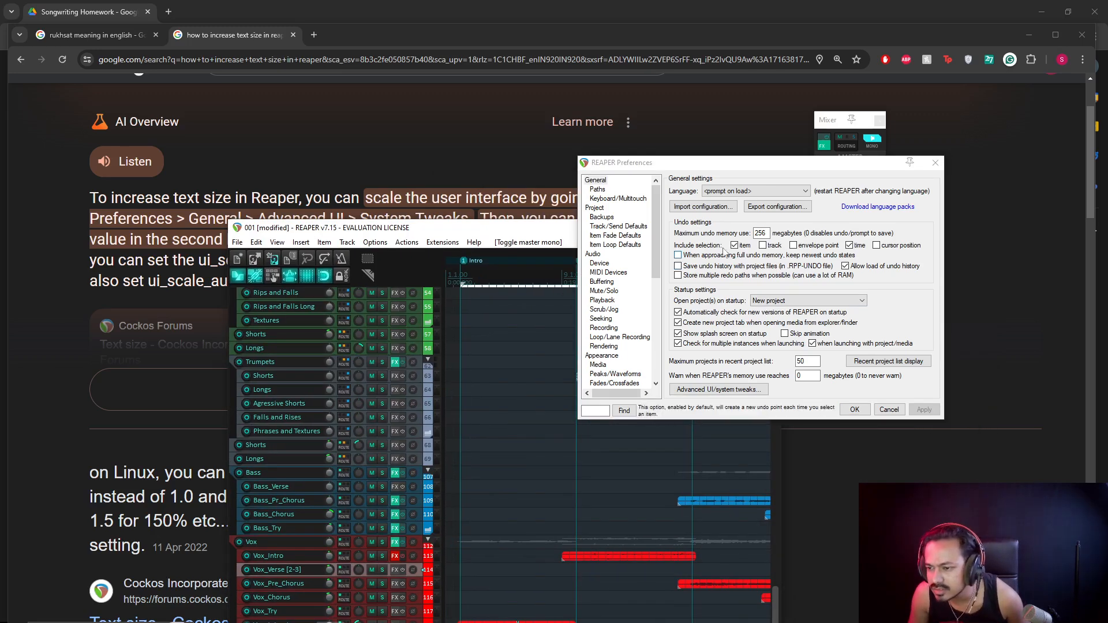
{"action": "left_click", "coordinate": [727, 390]}
Turn on scaling of track and mixer panels in Advanced UI/system tweaks and apply it.
{"action": "left_click_drag", "start_coordinate": [541, 234], "coordinate": [515, 357]}
{"action": "left_click", "coordinate": [648, 183]}
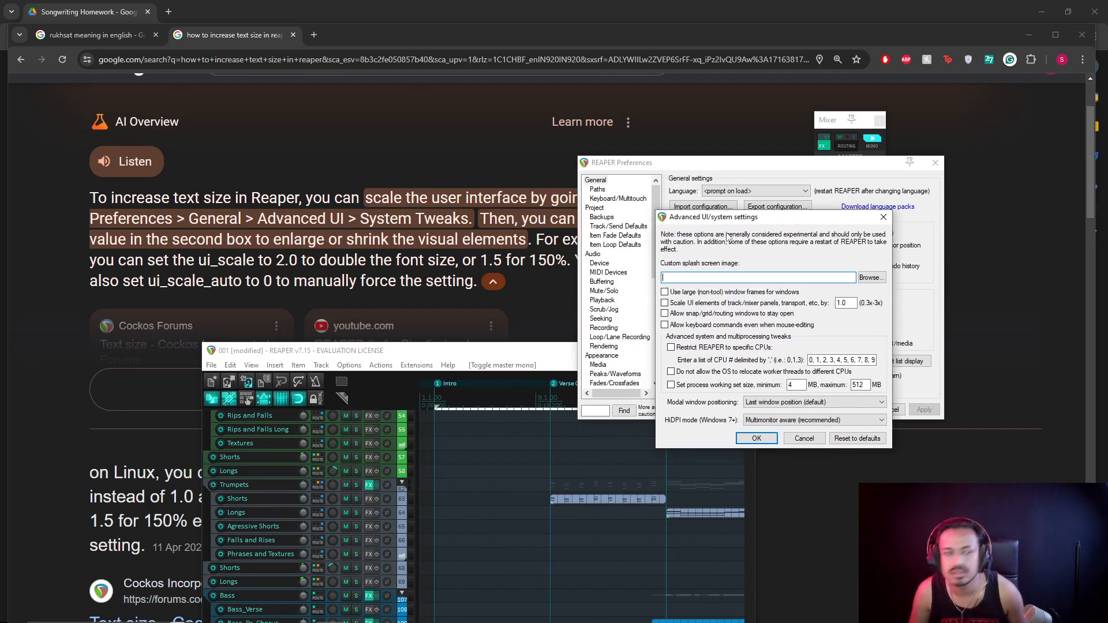
{"action": "left_click", "coordinate": [804, 438]}
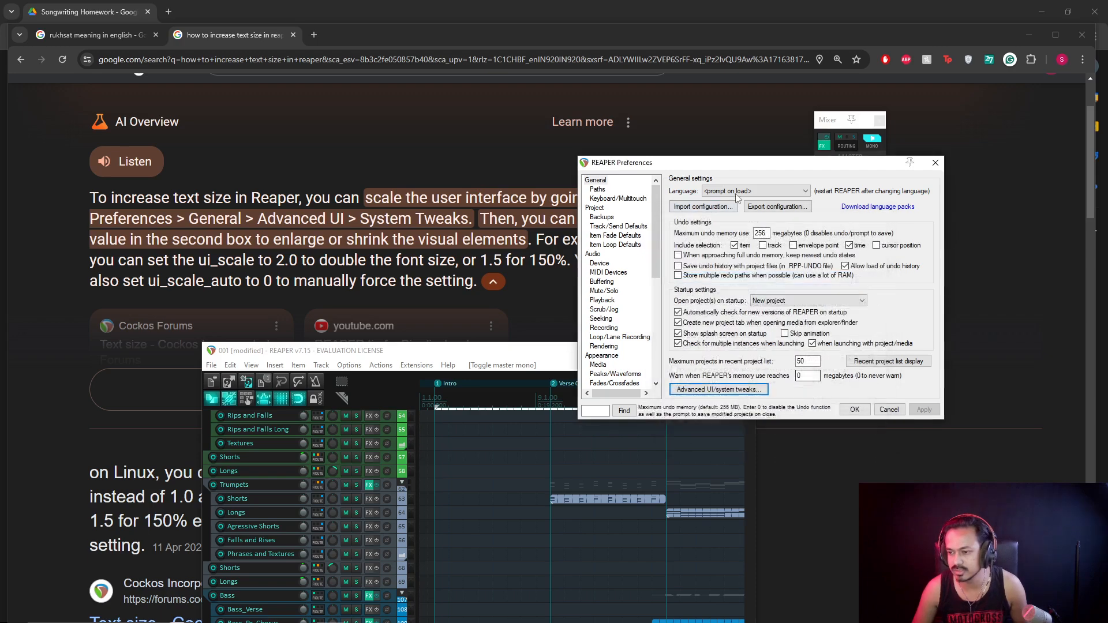
{"action": "left_click_drag", "start_coordinate": [730, 167], "coordinate": [768, 304]}
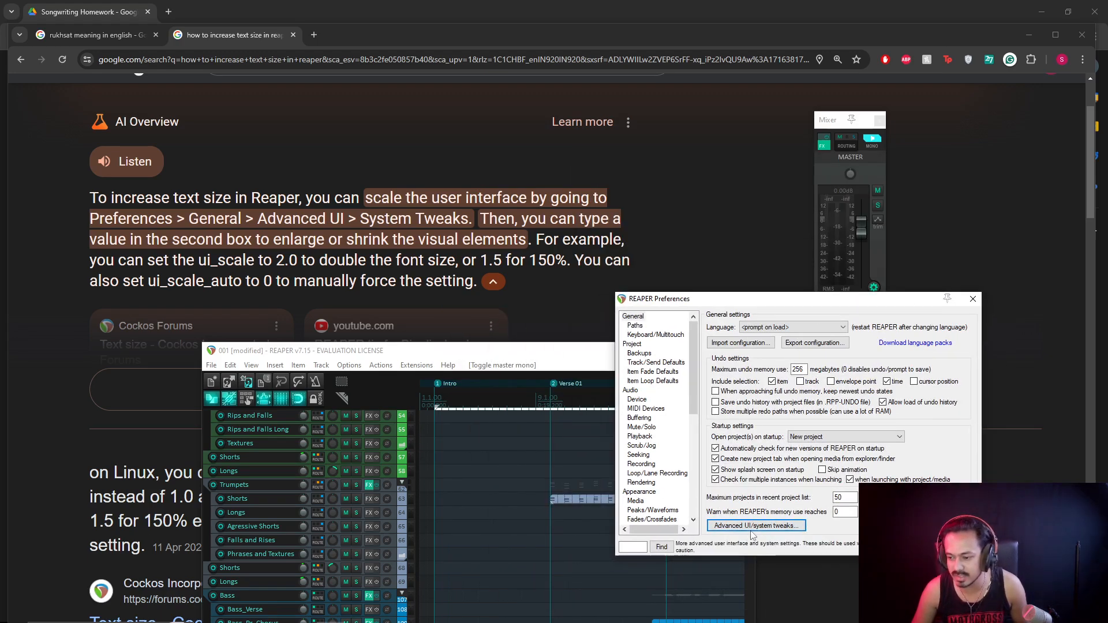
{"action": "left_click", "coordinate": [752, 530]}
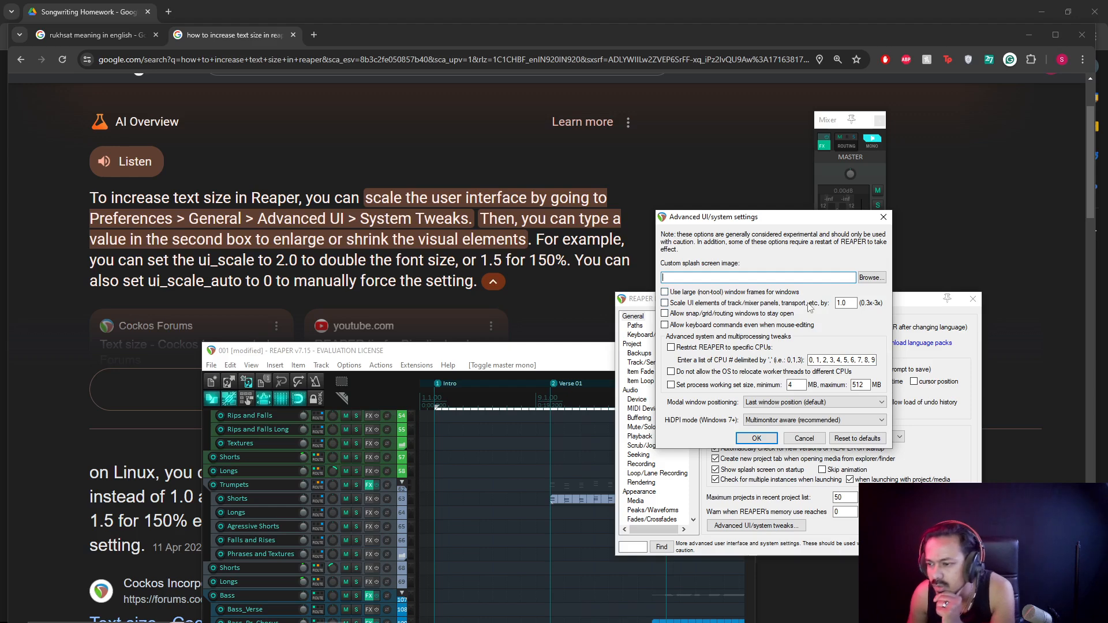
{"action": "left_click", "coordinate": [688, 305]}
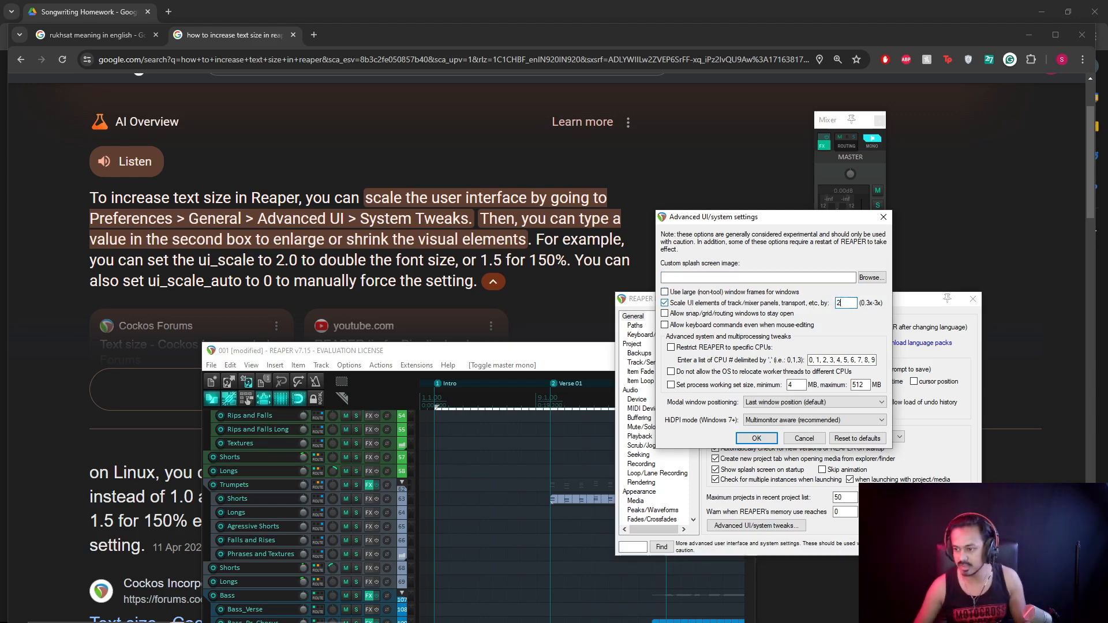
{"action": "left_click", "coordinate": [756, 438]}
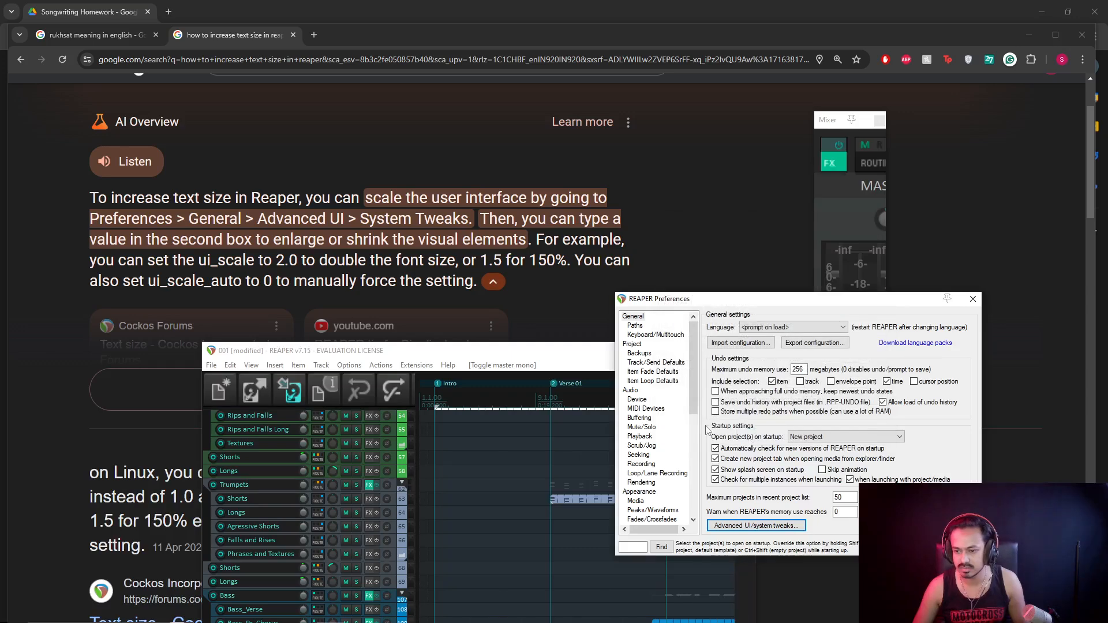
Maximize the project window and re-enter the interface scale value as 1.
{"action": "double_click", "coordinate": [452, 353]}
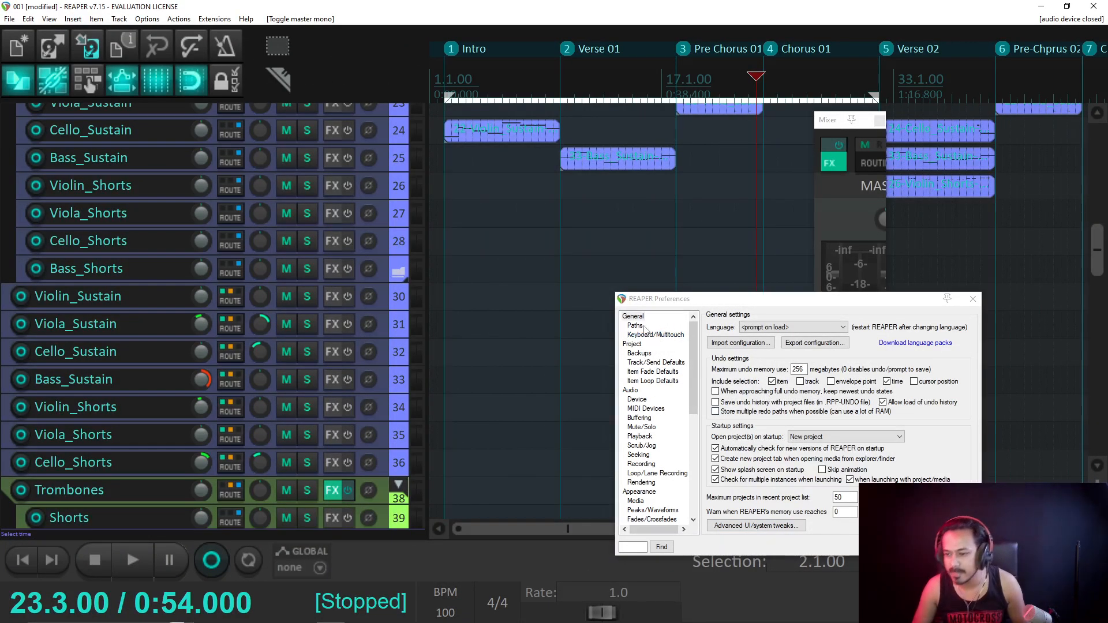
{"action": "left_click", "coordinate": [756, 525]}
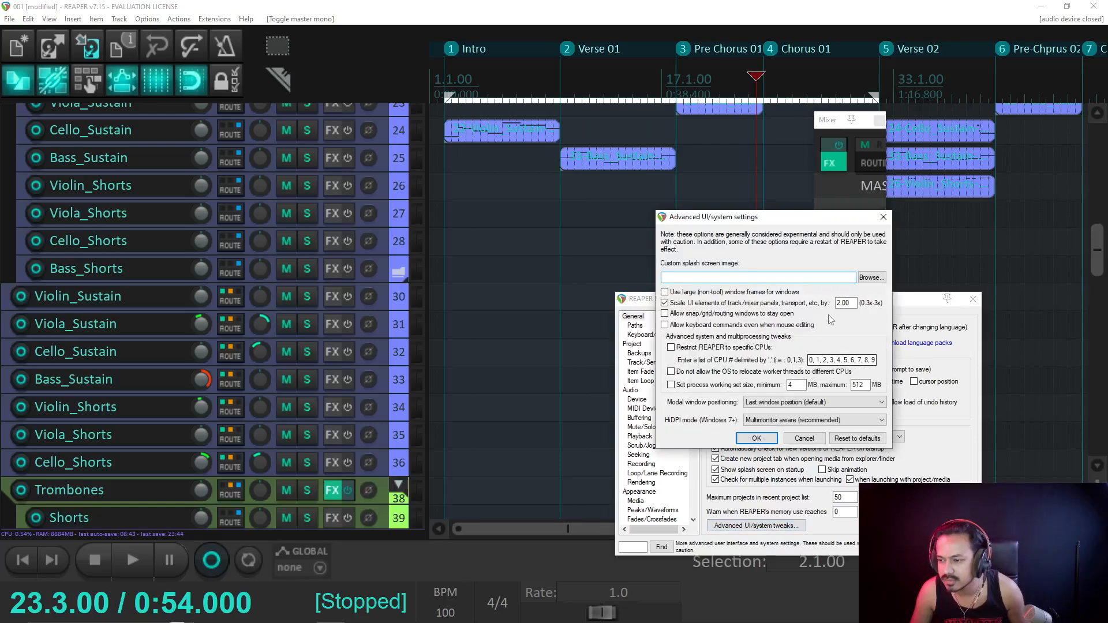
{"action": "double_click", "coordinate": [844, 303]}
{"action": "type", "text": "1.5"}
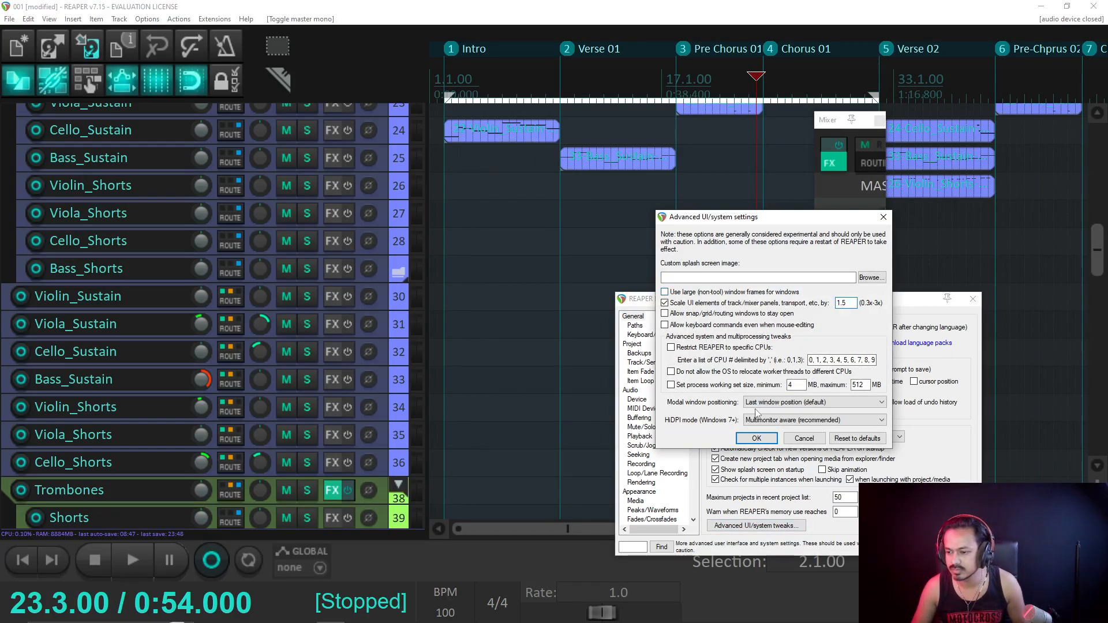
{"action": "left_click", "coordinate": [757, 438]}
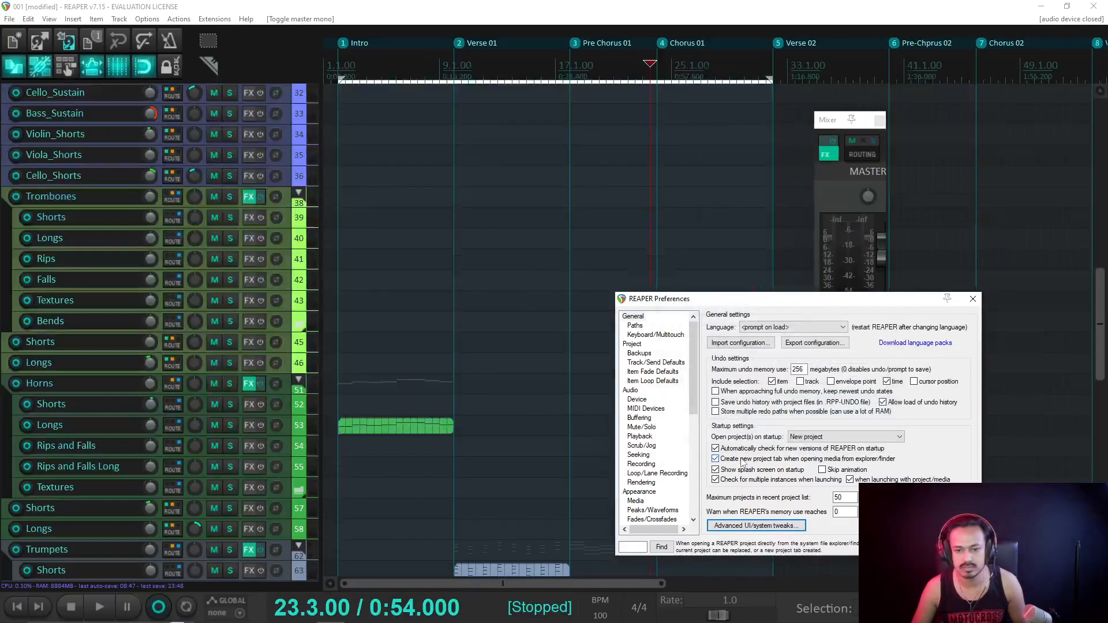
Move the master mixer strip toward the centre and widen it to show the full strip.
{"action": "scroll", "coordinate": [190, 265], "scroll_direction": "up", "scroll_amount": 5}
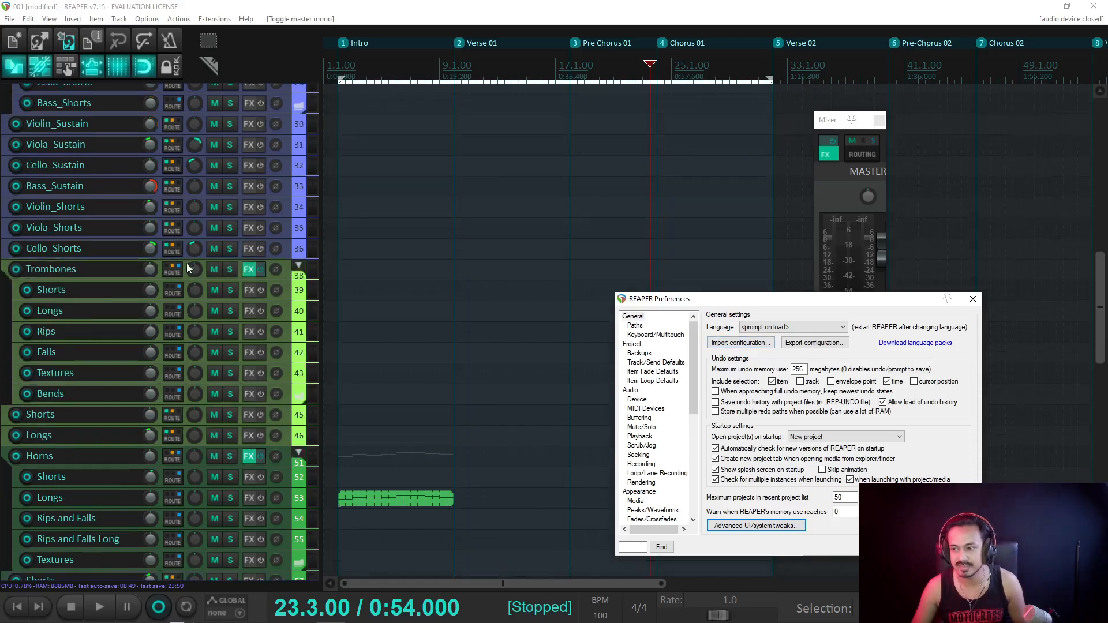
{"action": "scroll", "coordinate": [191, 265], "scroll_direction": "up", "scroll_amount": 7}
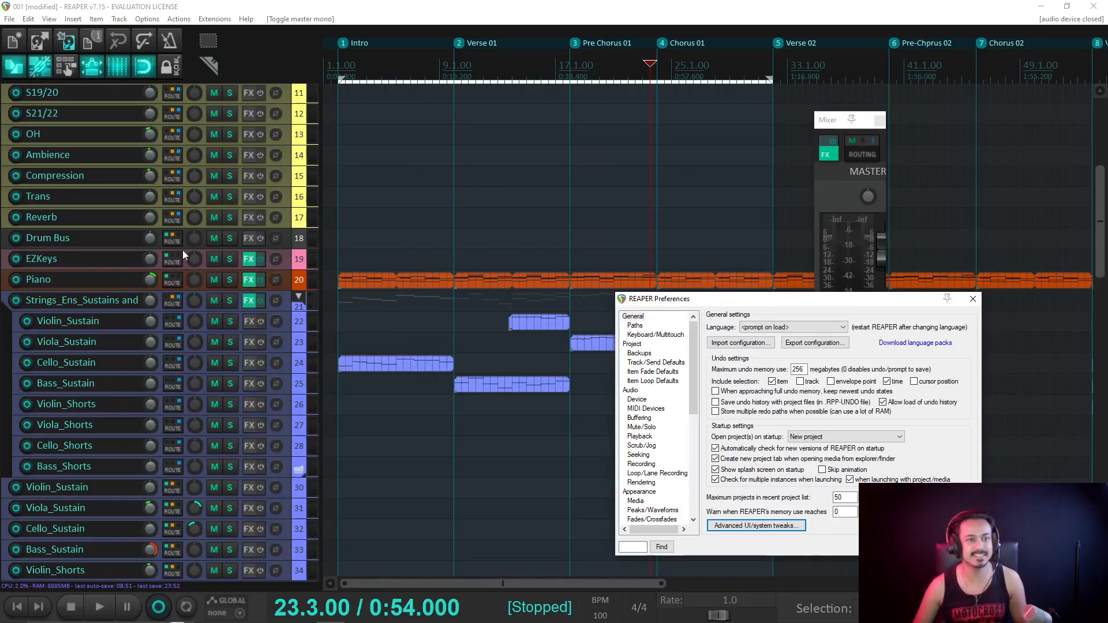
{"action": "scroll", "coordinate": [183, 252], "scroll_direction": "up", "scroll_amount": 5}
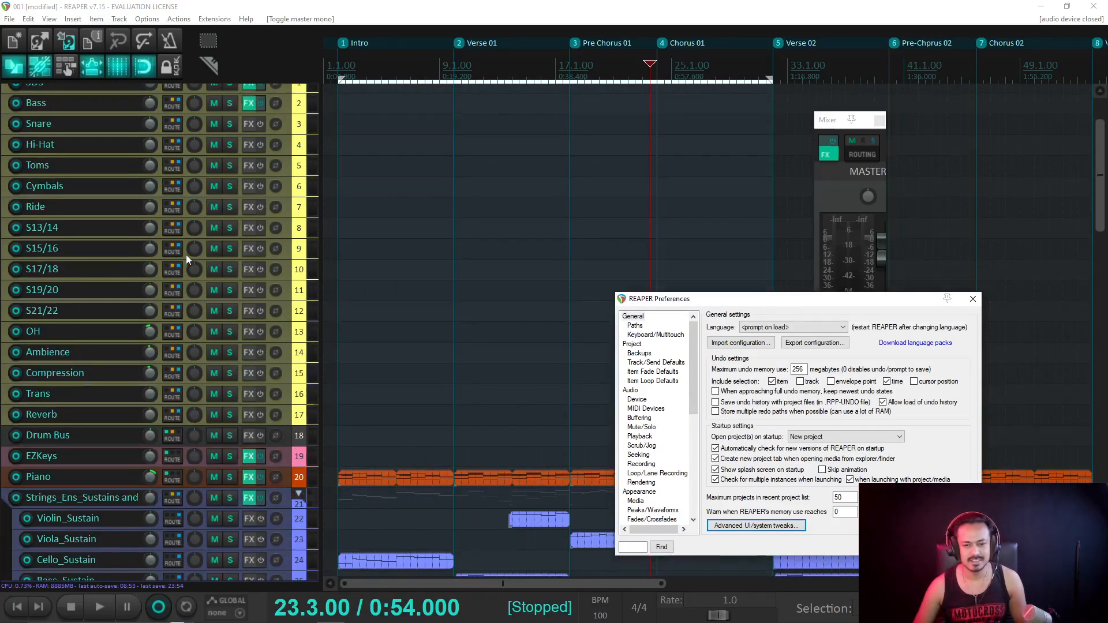
{"action": "scroll", "coordinate": [379, 287], "scroll_direction": "up", "scroll_amount": 3}
{"action": "scroll", "coordinate": [410, 289], "scroll_direction": "up", "scroll_amount": 4}
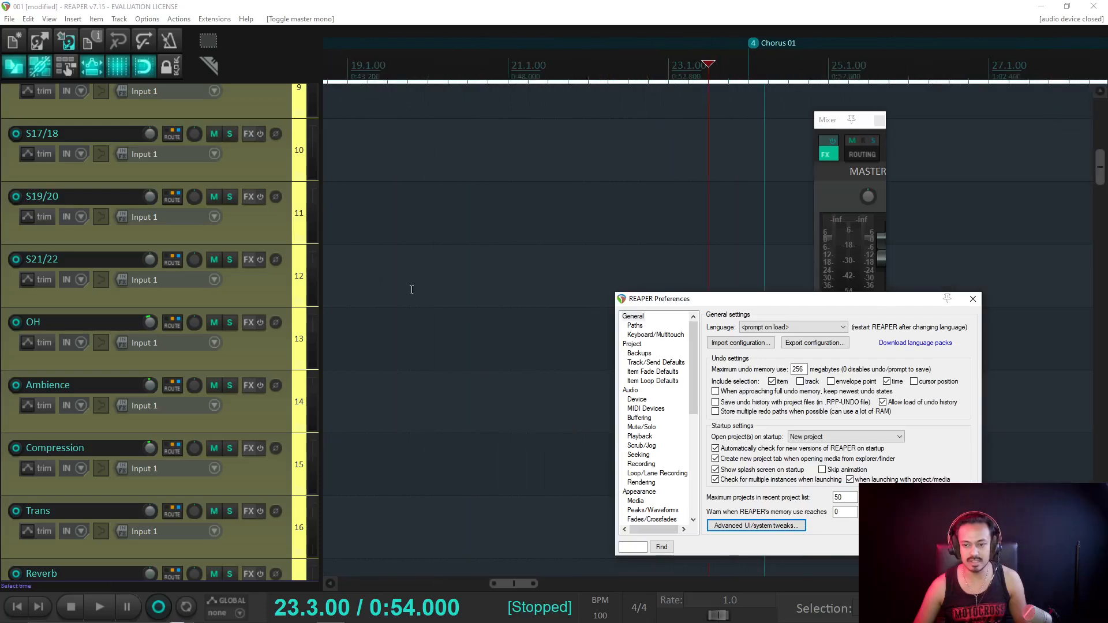
{"action": "scroll", "coordinate": [381, 291], "scroll_direction": "down", "scroll_amount": 4}
{"action": "scroll", "coordinate": [154, 238], "scroll_direction": "down", "scroll_amount": 3}
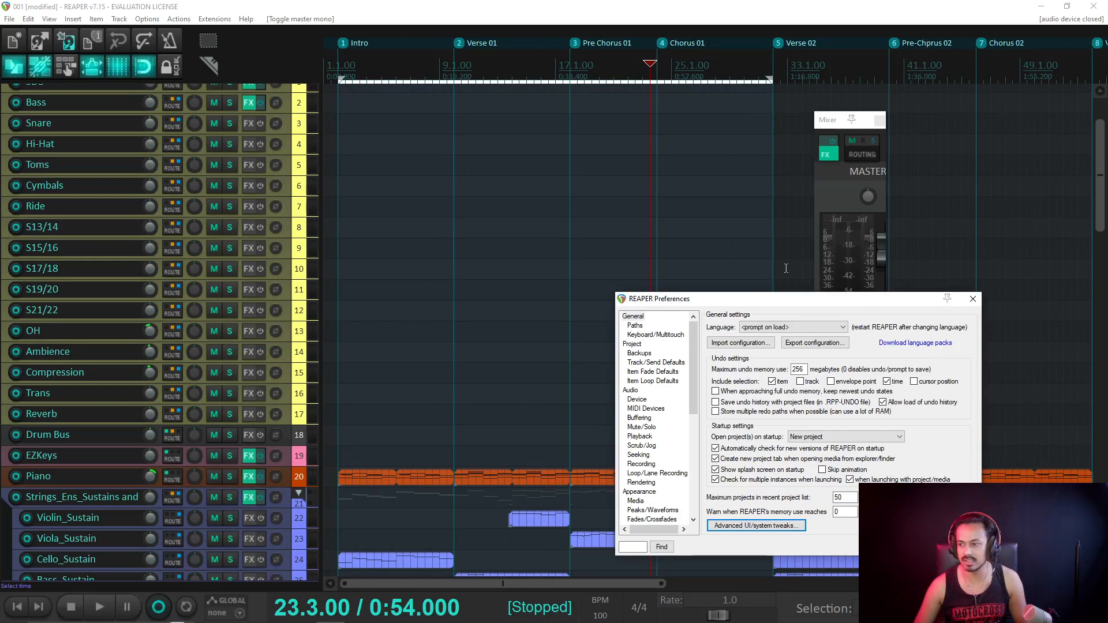
{"action": "left_click_drag", "start_coordinate": [838, 138], "coordinate": [601, 137]}
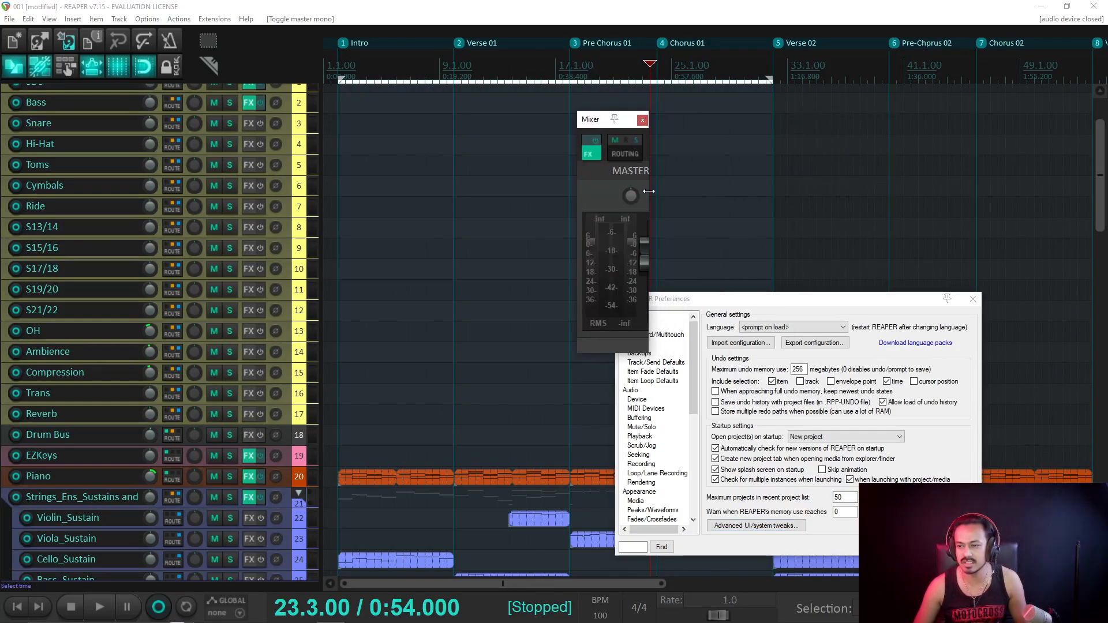
{"action": "left_click_drag", "start_coordinate": [649, 191], "coordinate": [685, 187]}
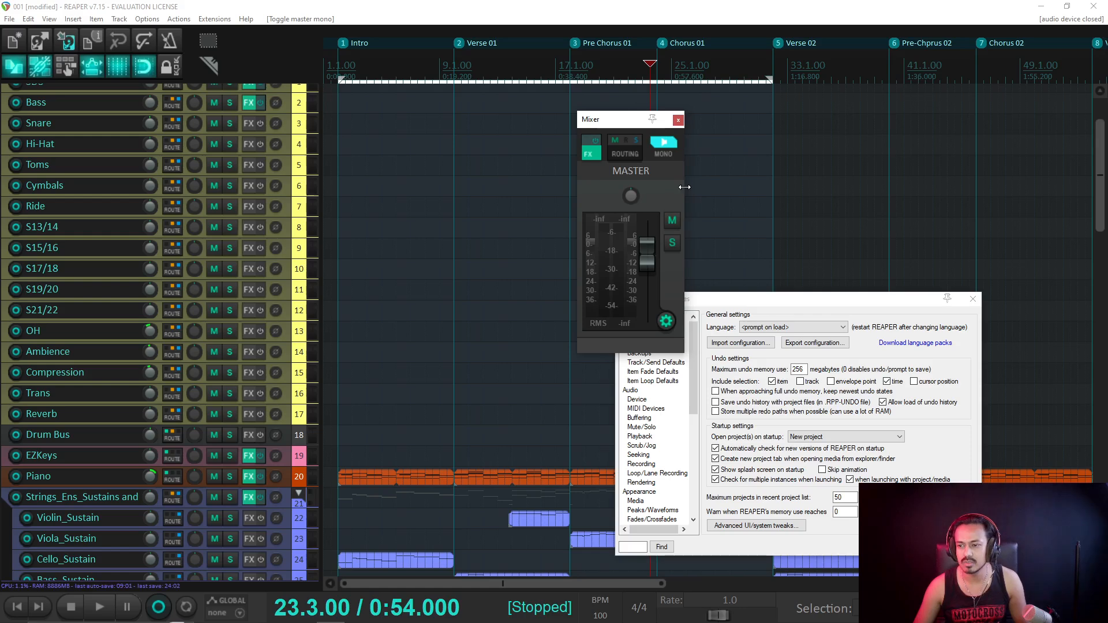
Set the interface scale to 1.25, then narrow the master strip and adjust the mixer height.
{"action": "left_click", "coordinate": [777, 310]}
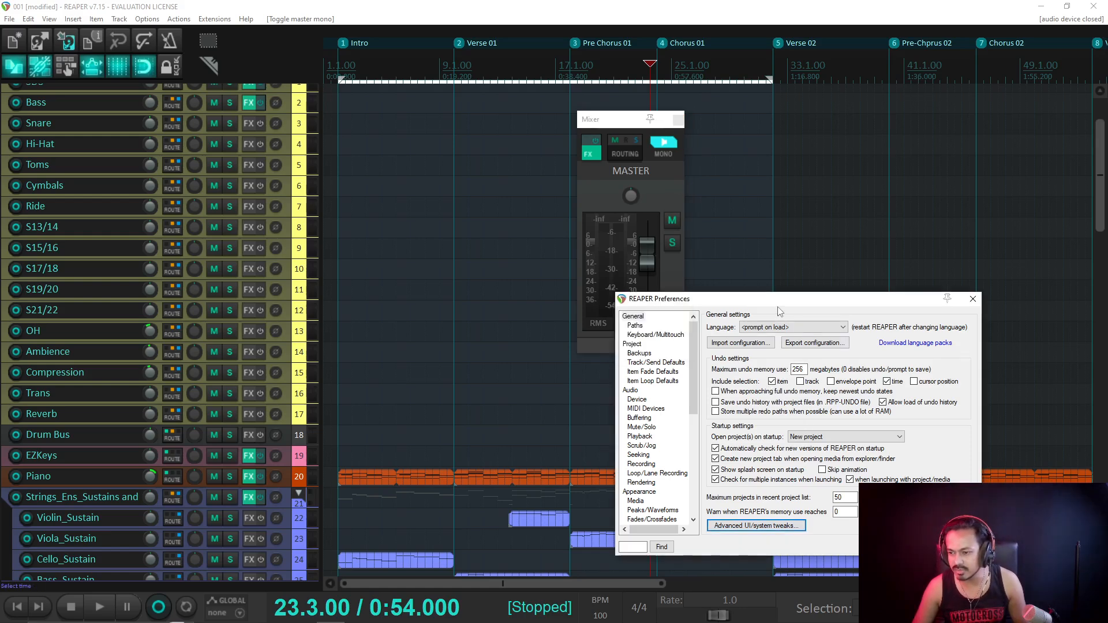
{"action": "left_click", "coordinate": [756, 526]}
{"action": "left_click_drag", "start_coordinate": [853, 303], "coordinate": [814, 303]}
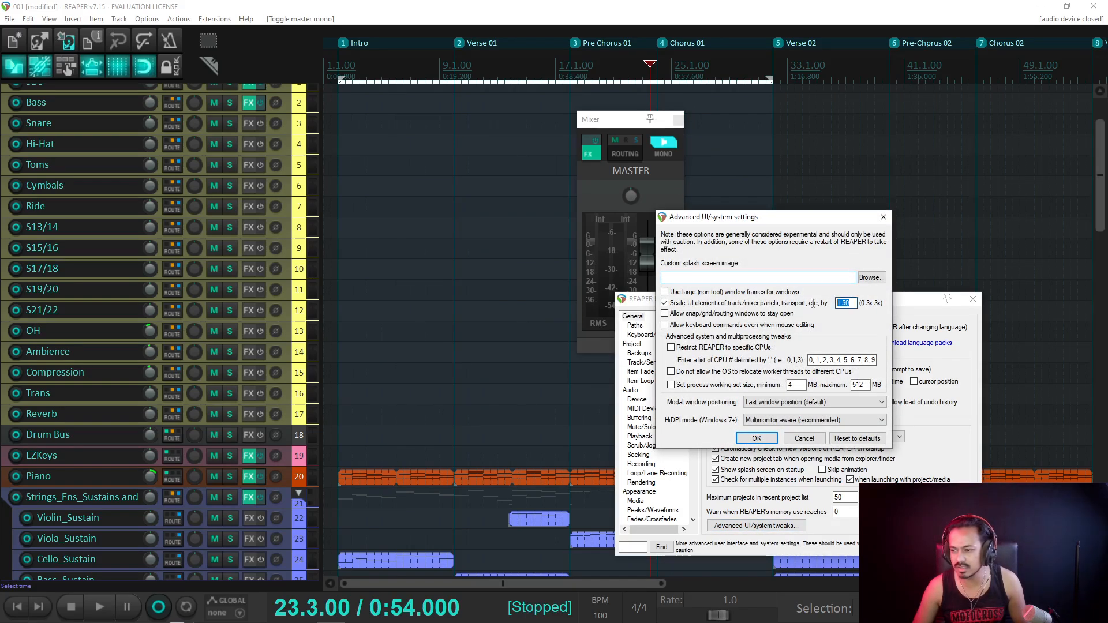
{"action": "type", "text": "1"}
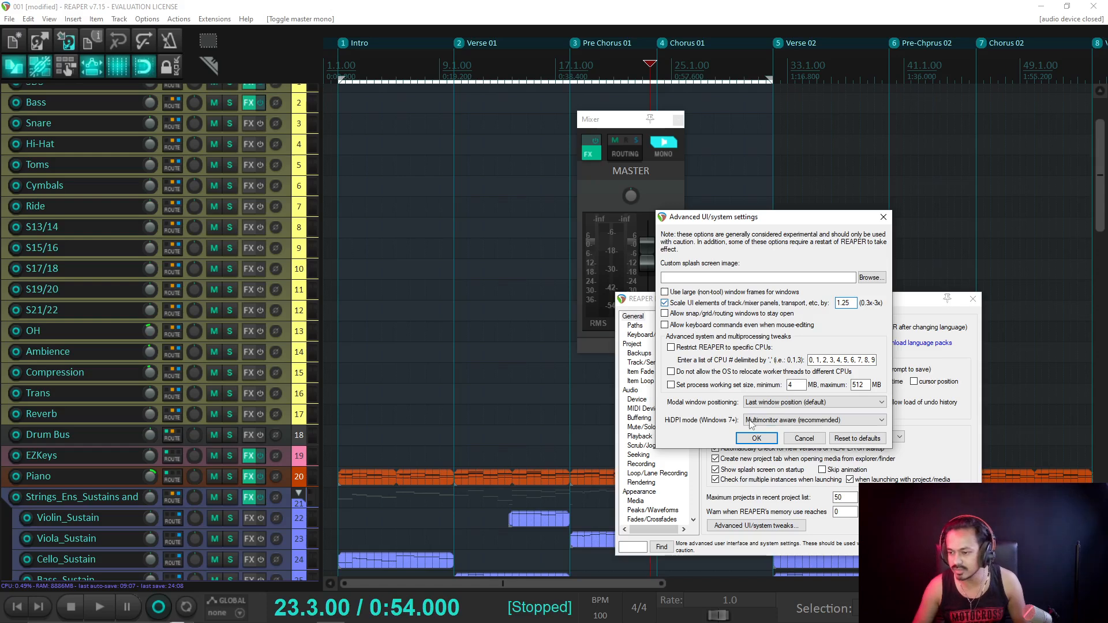
{"action": "left_click", "coordinate": [753, 439]}
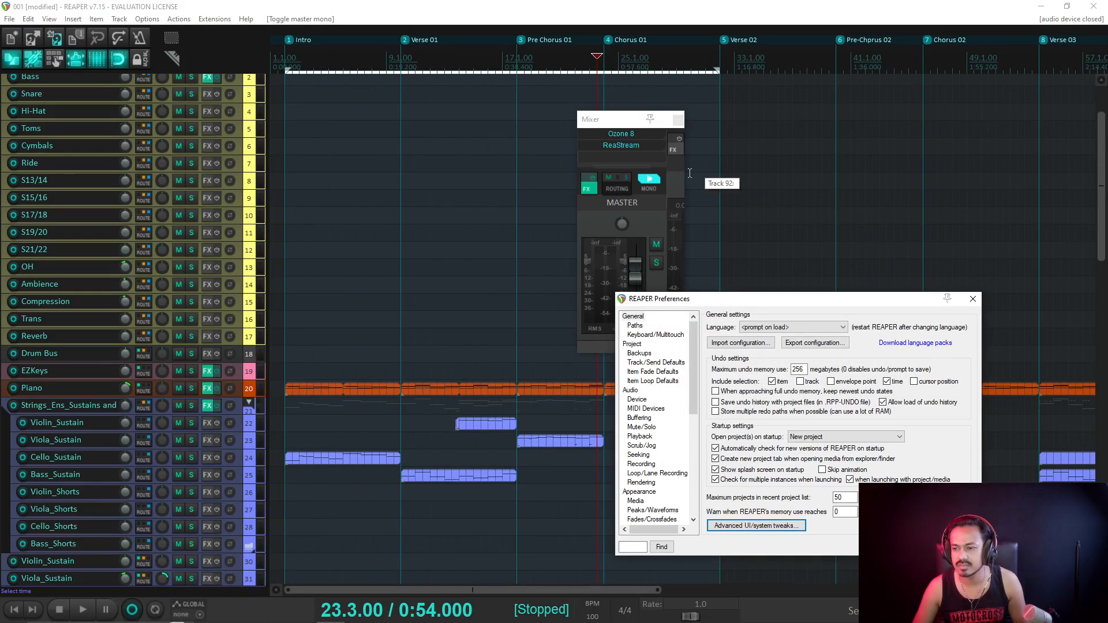
{"action": "left_click_drag", "start_coordinate": [684, 175], "coordinate": [665, 175]}
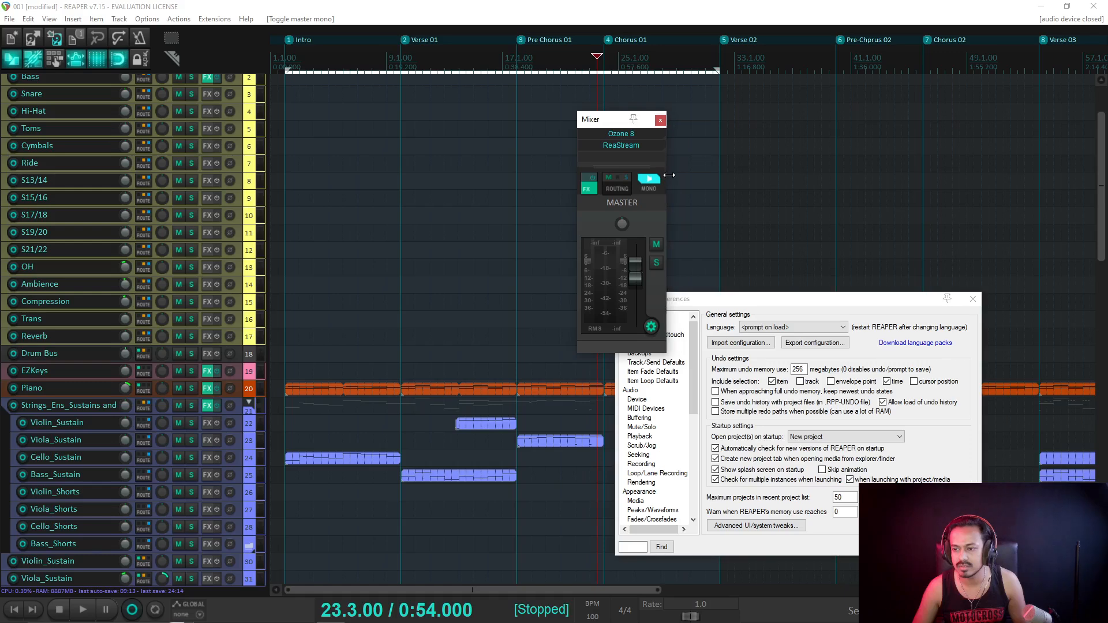
{"action": "mouse_move", "coordinate": [617, 110]}
{"action": "left_mouse_down"}
{"action": "mouse_move", "coordinate": [617, 138]}
{"action": "mouse_move", "coordinate": [616, 118]}
{"action": "left_mouse_up"}
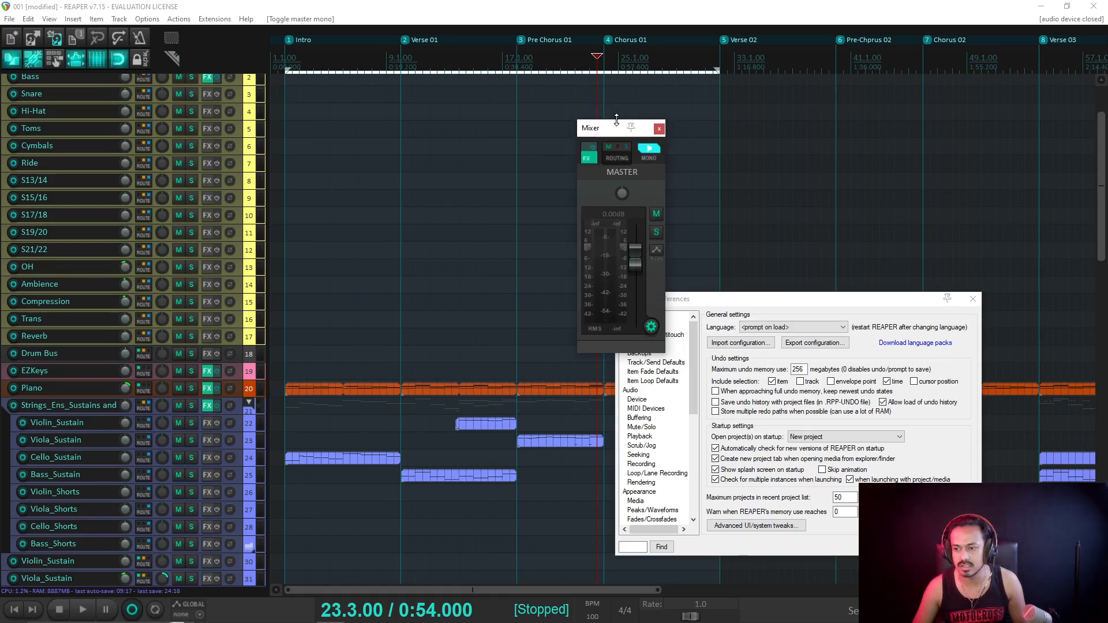
{"action": "left_click", "coordinate": [573, 11]}
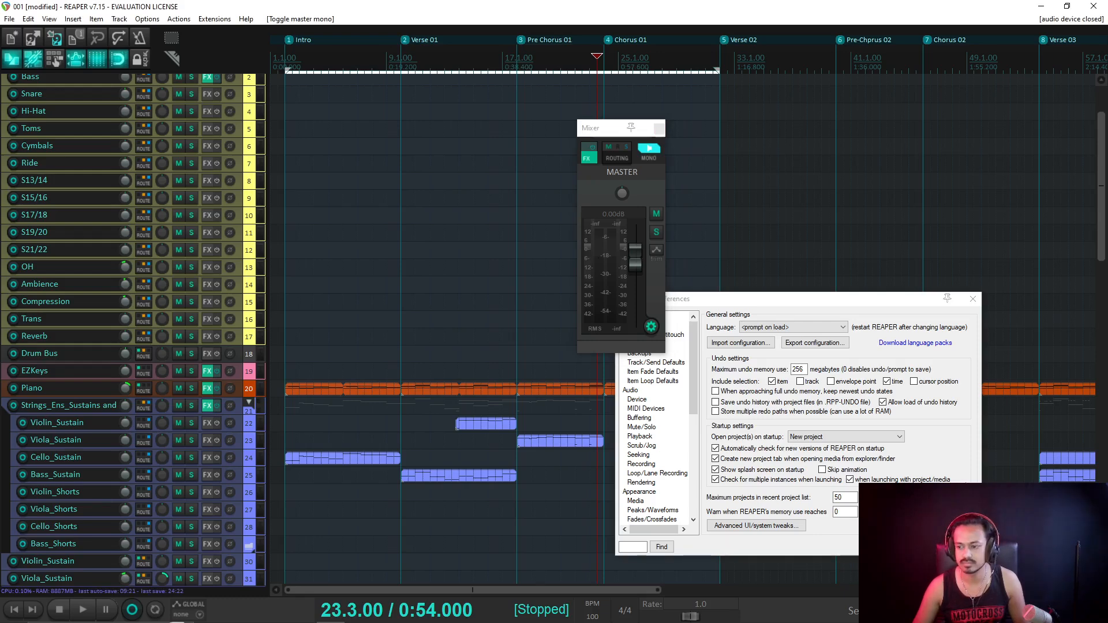
{"action": "left_click", "coordinate": [750, 546]}
Play from bar 23, reset master peaks, jump toward bar 29, and stop at 28.3.00.
{"action": "left_click", "coordinate": [887, 544]}
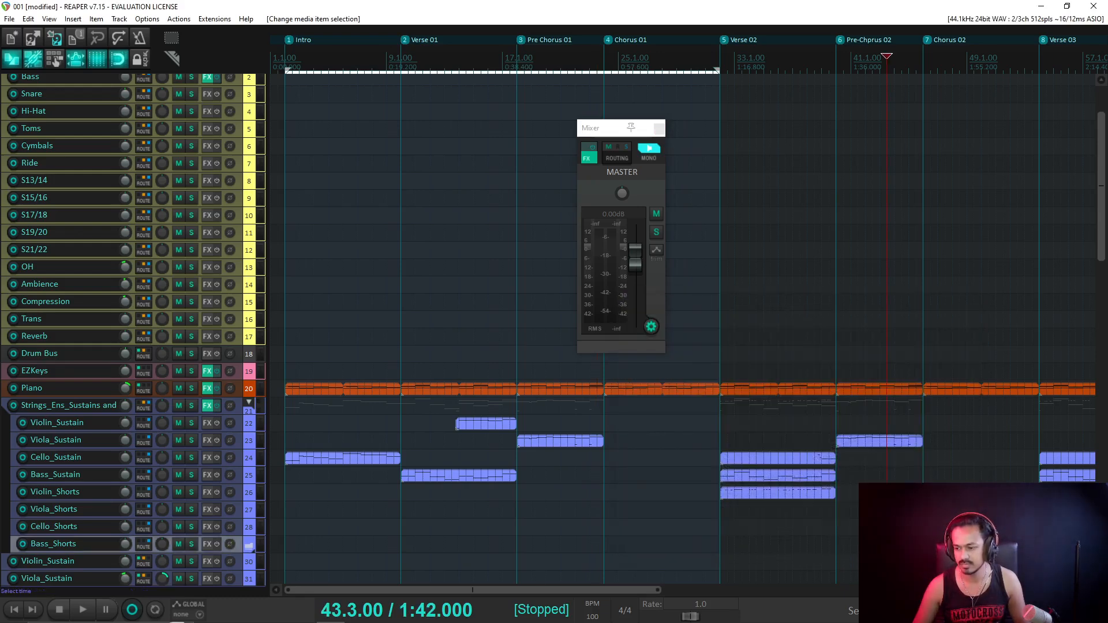
{"action": "left_click", "coordinate": [594, 59]}
{"action": "key", "text": "space"}
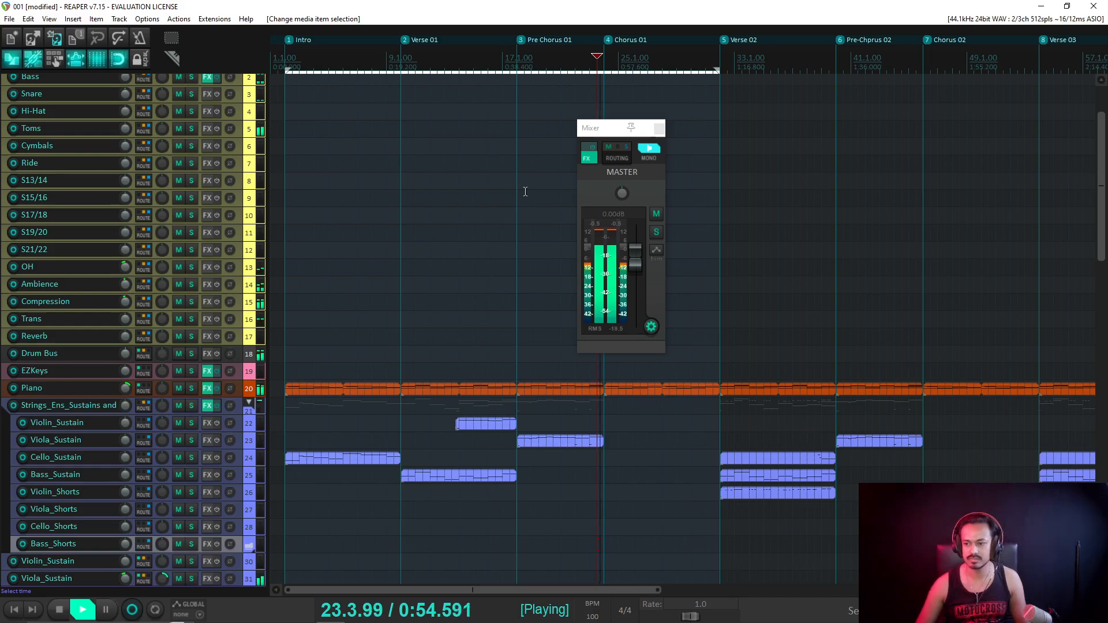
{"action": "left_click", "coordinate": [595, 228]}
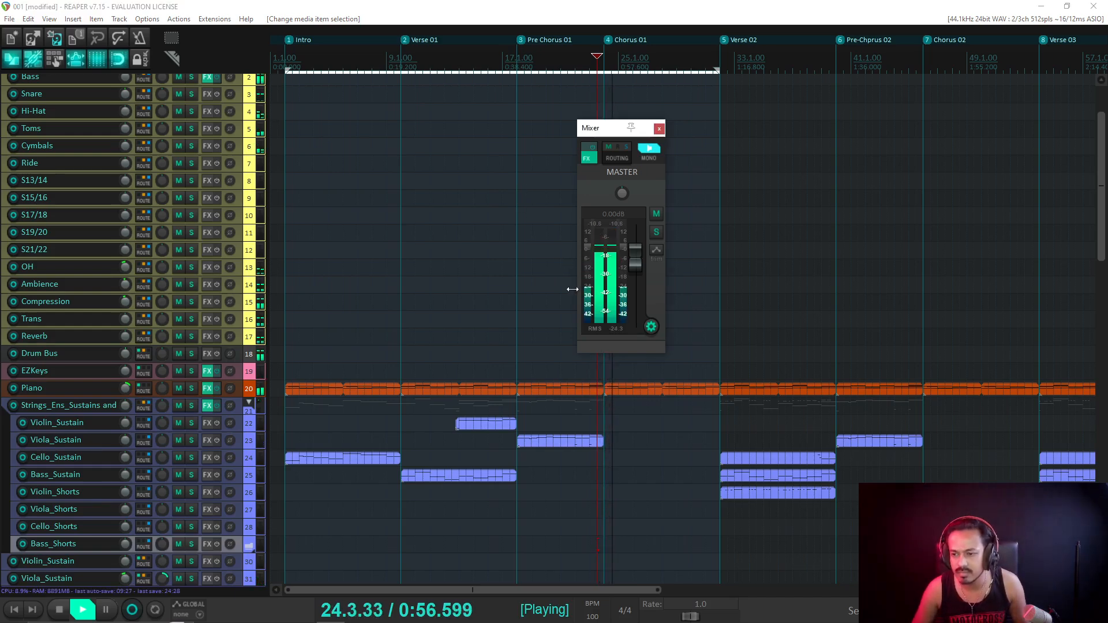
{"action": "left_click", "coordinate": [668, 64]}
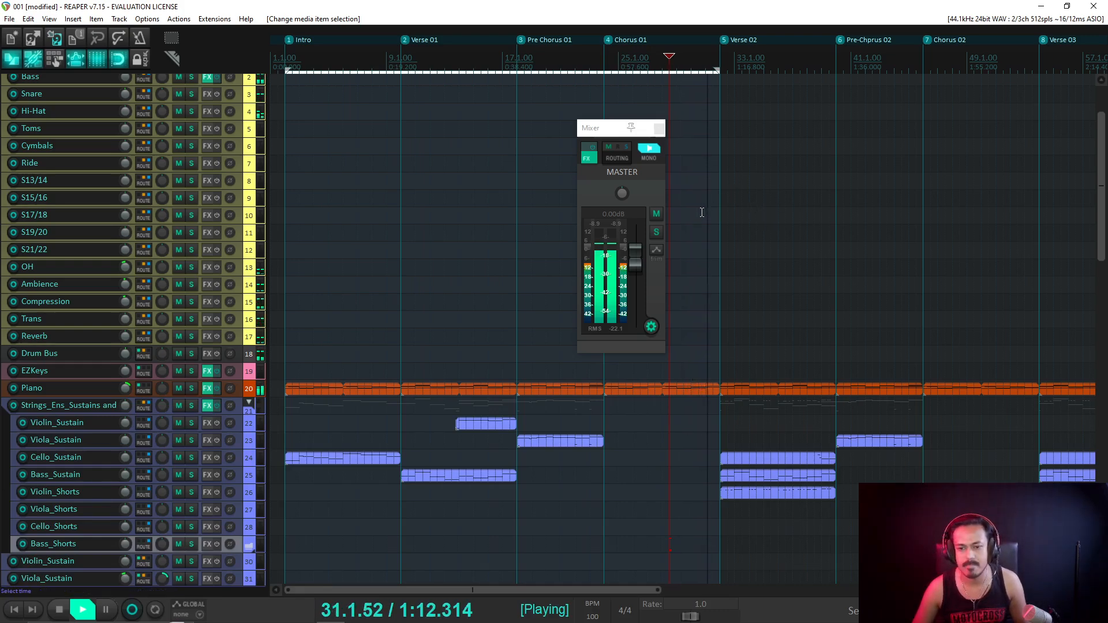
{"action": "scroll", "coordinate": [94, 313], "scroll_direction": "down", "scroll_amount": 3}
{"action": "scroll", "coordinate": [93, 313], "scroll_direction": "down", "scroll_amount": 15}
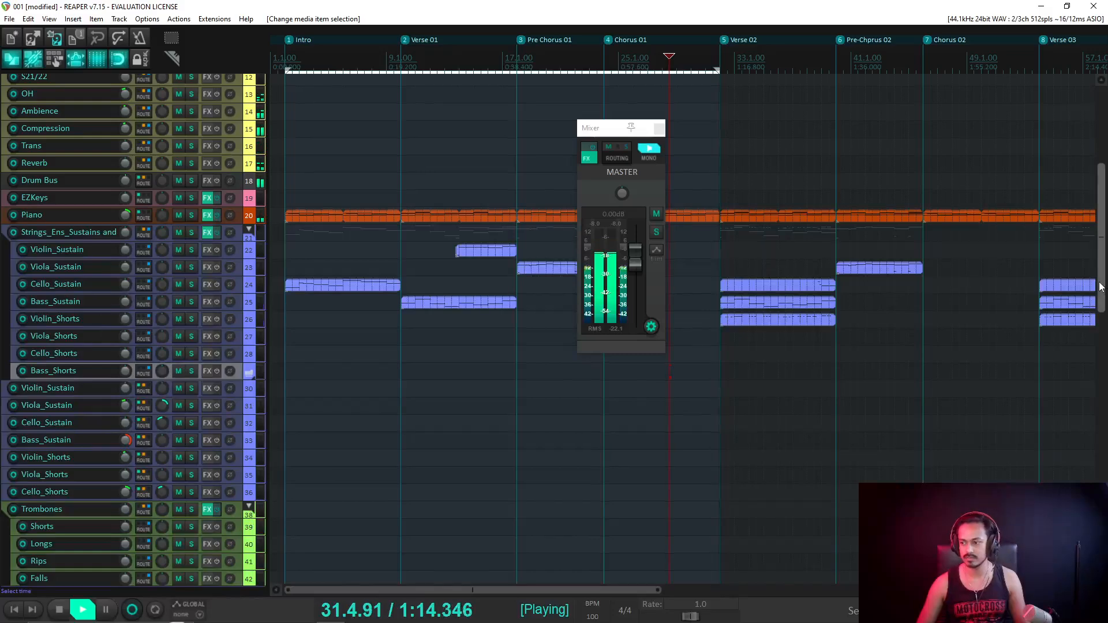
{"action": "scroll", "coordinate": [93, 313], "scroll_direction": "down", "scroll_amount": 1}
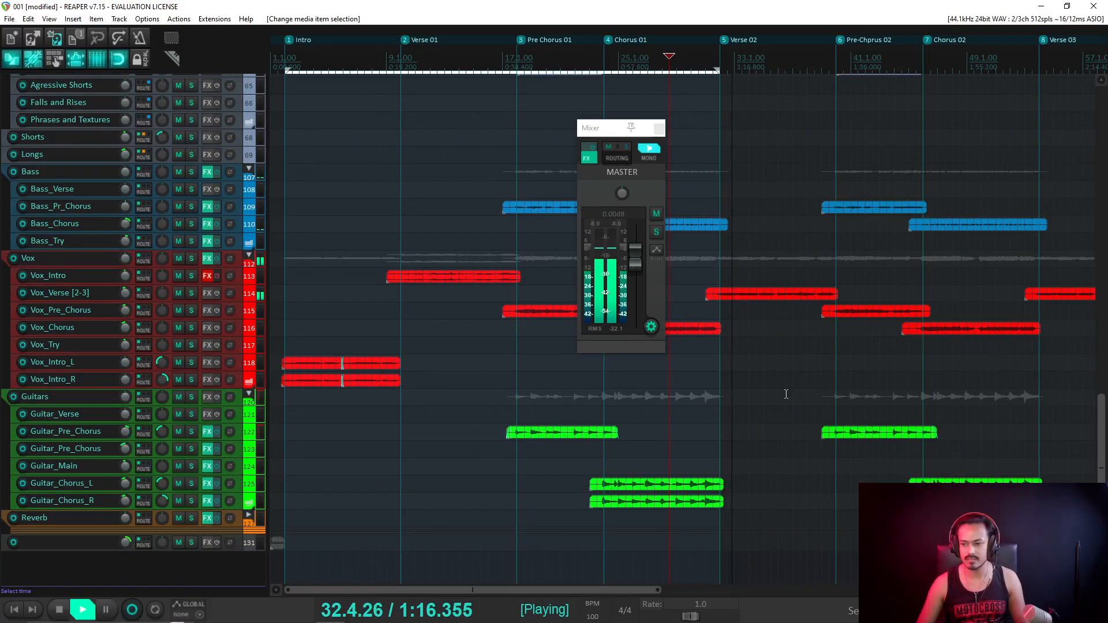
{"action": "key", "text": "space"}
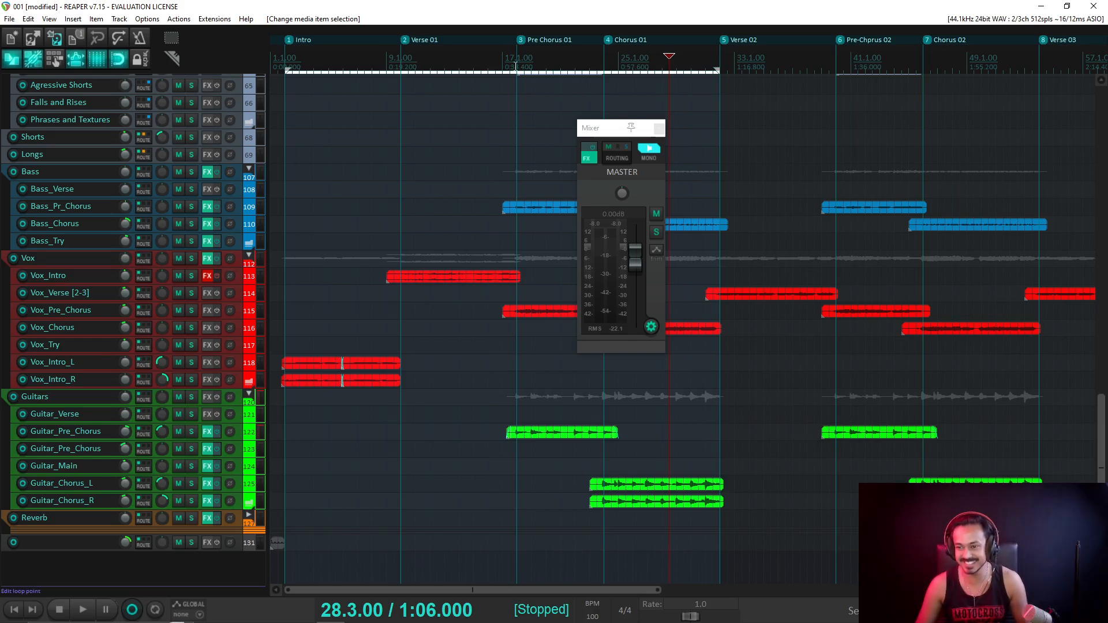
Move the floating master mixer out of the way and save the project.
{"action": "left_click_drag", "start_coordinate": [516, 65], "coordinate": [513, 67]}
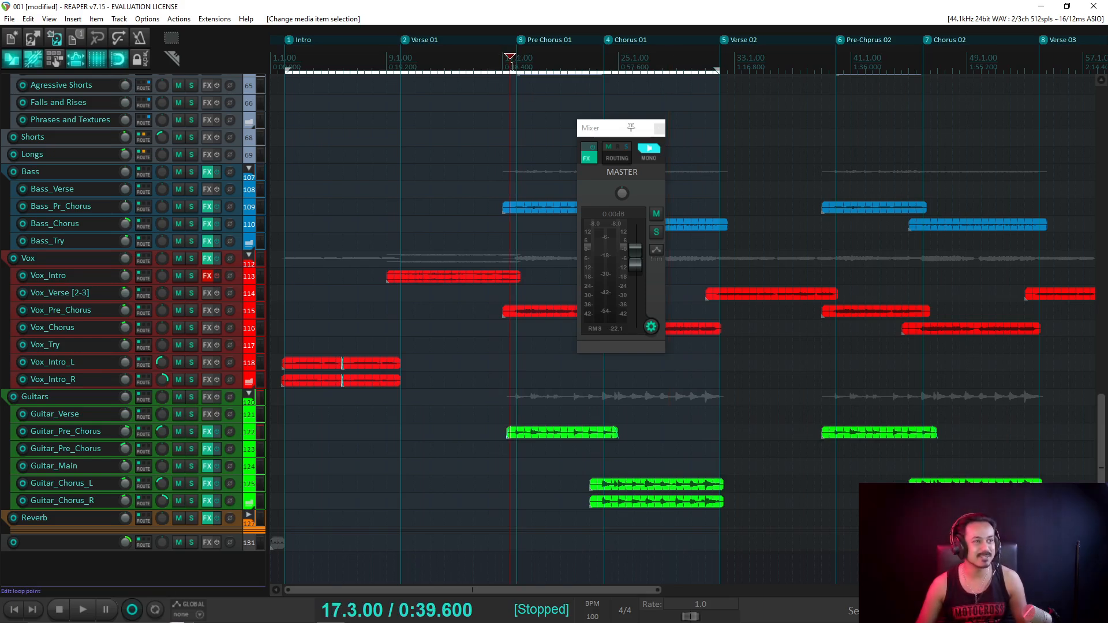
{"action": "left_click", "coordinate": [604, 130]}
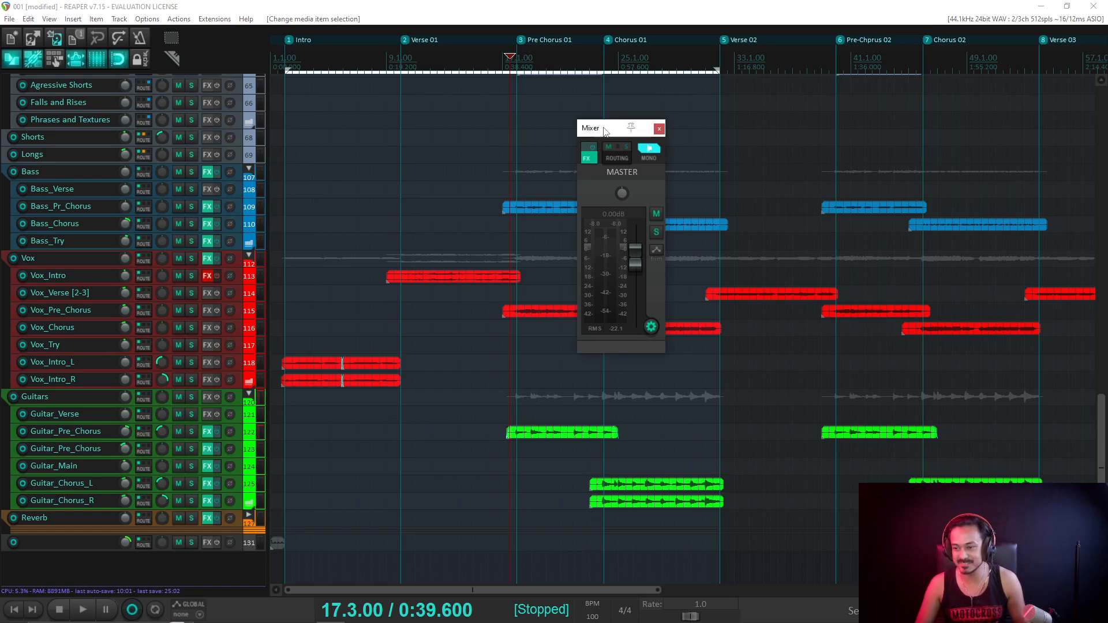
{"action": "left_click_drag", "start_coordinate": [616, 133], "coordinate": [322, 160]}
{"action": "left_click", "coordinate": [532, 9]}
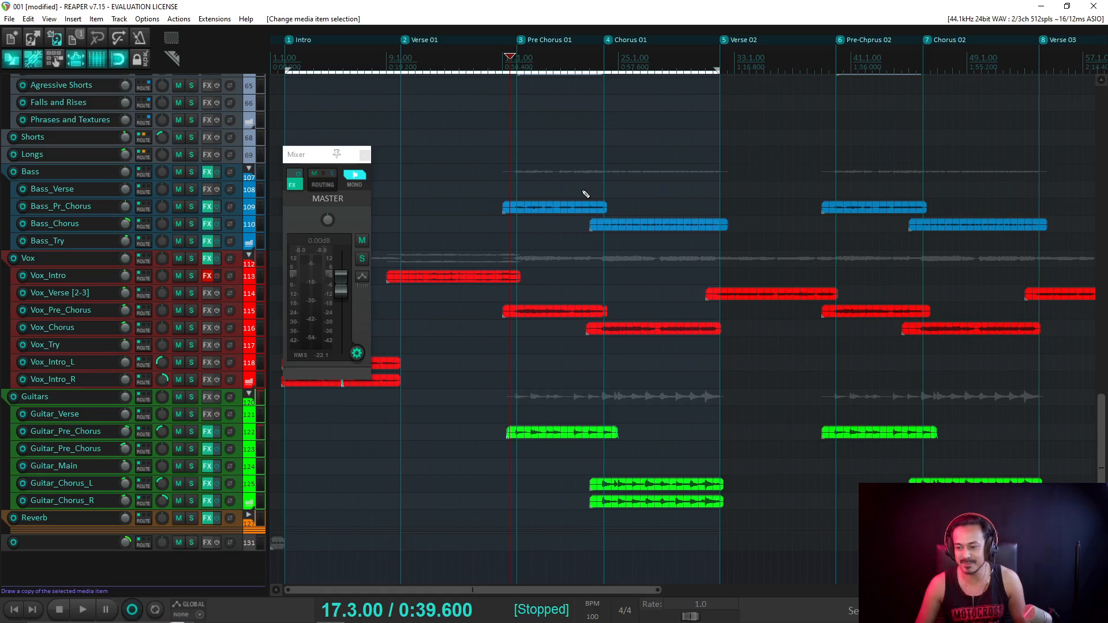
{"action": "key", "text": "ctrl+s"}
Place the play position at bar 31 and scroll the tracks to inspect the Vox_Chorus item.
{"action": "left_click", "coordinate": [589, 58]}
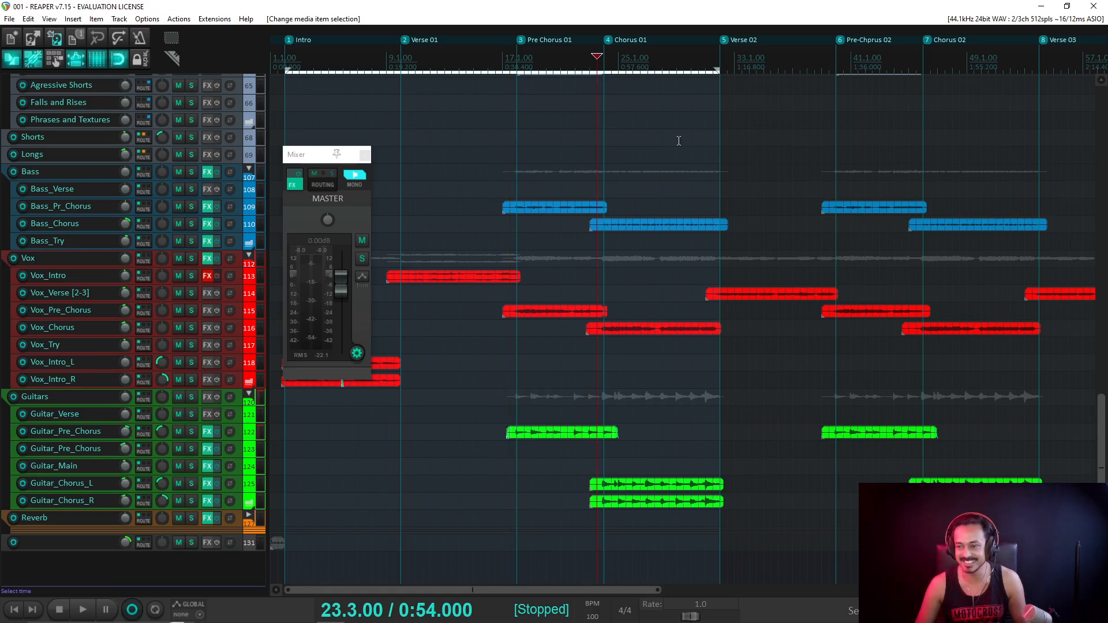
{"action": "left_click", "coordinate": [708, 79]}
{"action": "scroll", "coordinate": [708, 79], "scroll_direction": "down", "scroll_amount": 1}
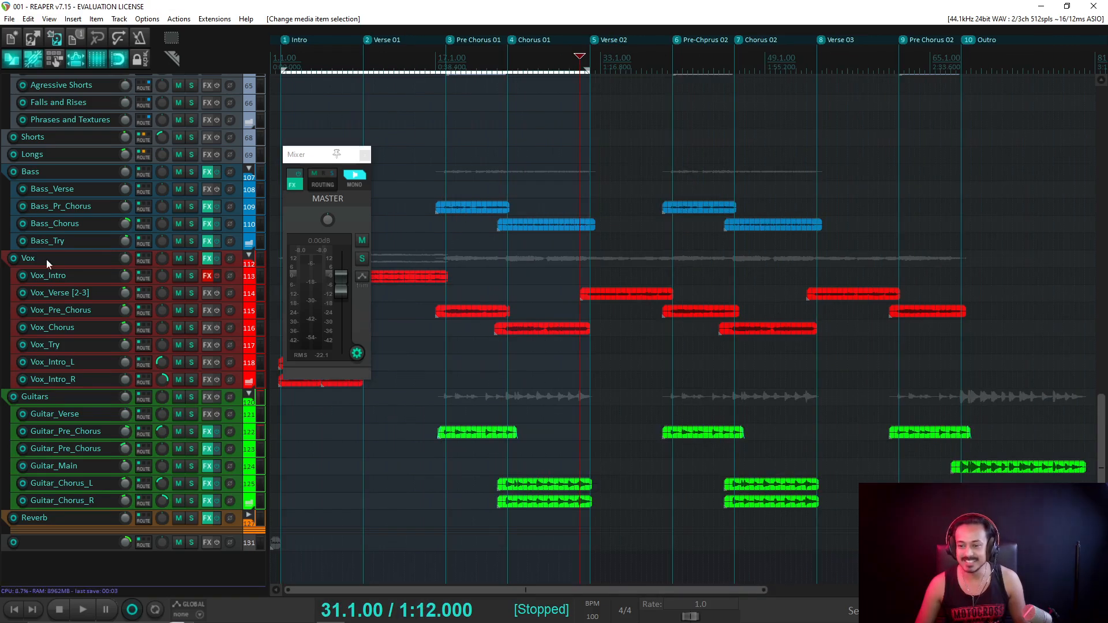
{"action": "scroll", "coordinate": [126, 224], "scroll_direction": "down", "scroll_amount": 1}
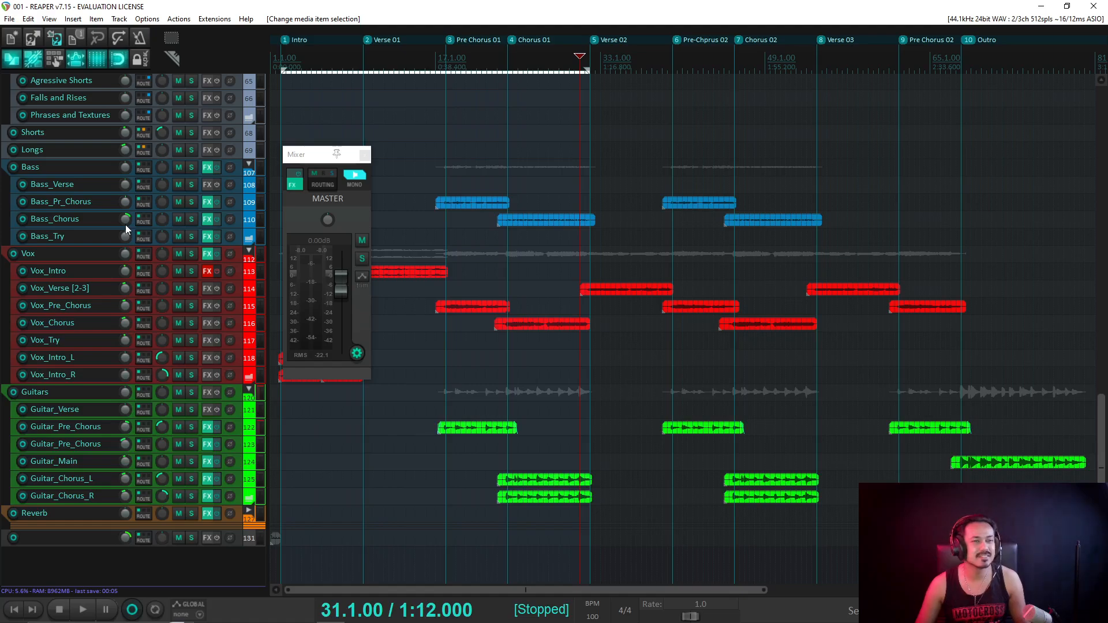
{"action": "scroll", "coordinate": [594, 314], "scroll_direction": "up", "scroll_amount": 5}
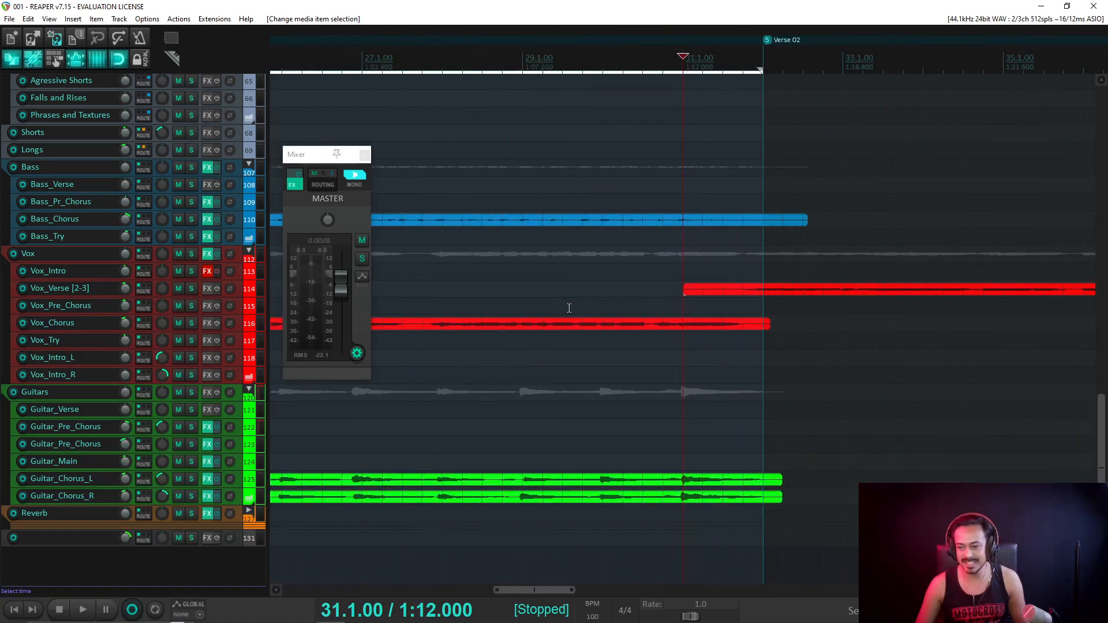
{"action": "scroll", "coordinate": [598, 309], "scroll_direction": "up", "scroll_amount": 5}
{"action": "scroll", "coordinate": [587, 324], "scroll_direction": "down", "scroll_amount": 10}
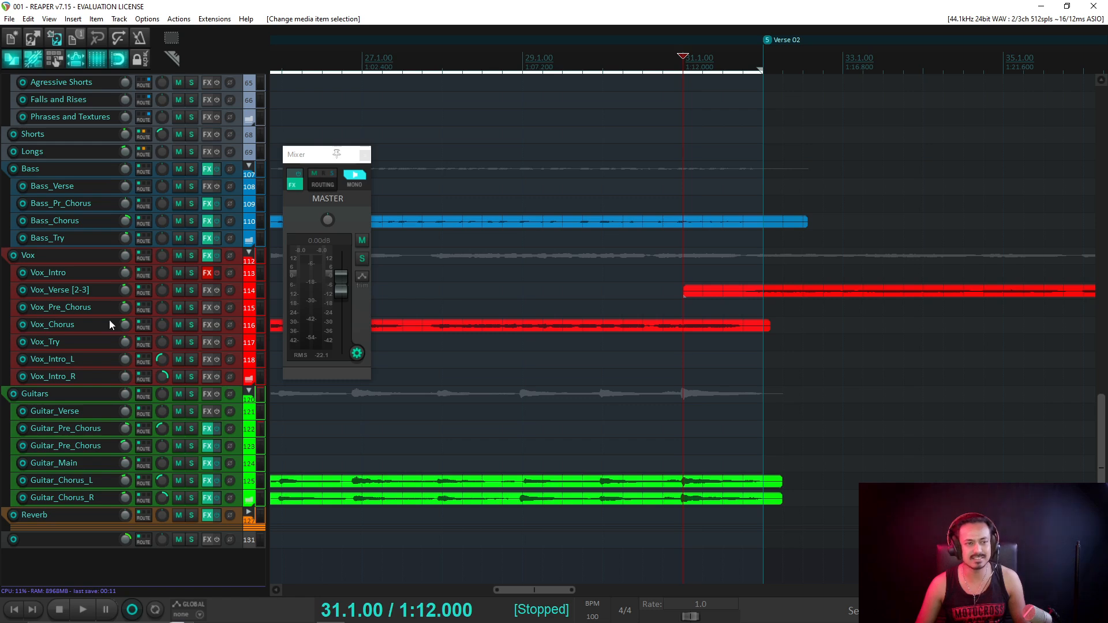
{"action": "scroll", "coordinate": [220, 167], "scroll_direction": "up", "scroll_amount": 3}
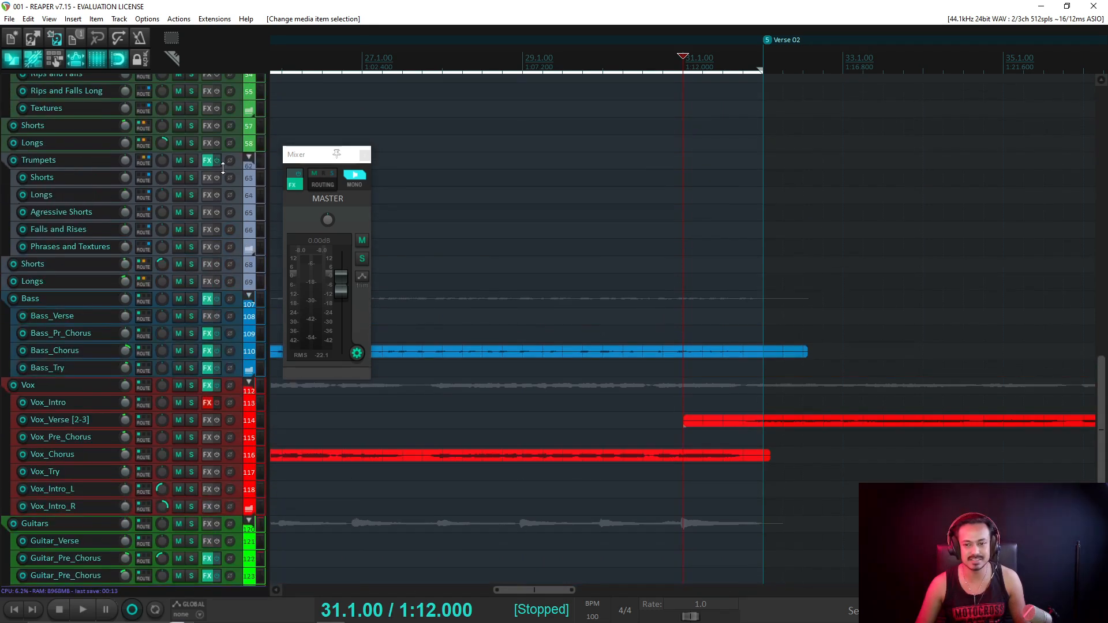
{"action": "scroll", "coordinate": [222, 168], "scroll_direction": "up", "scroll_amount": 1}
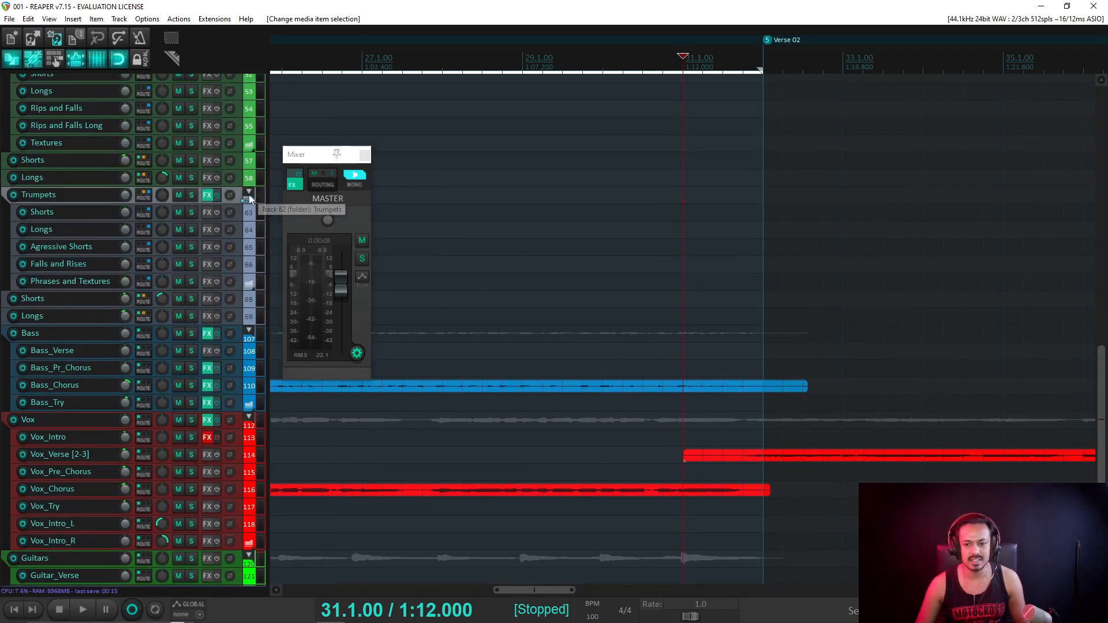
Collapse the Trumpets, Horns, Trombones and strings ensemble folder tracks.
{"action": "left_click", "coordinate": [248, 192]}
{"action": "left_click", "coordinate": [251, 192]}
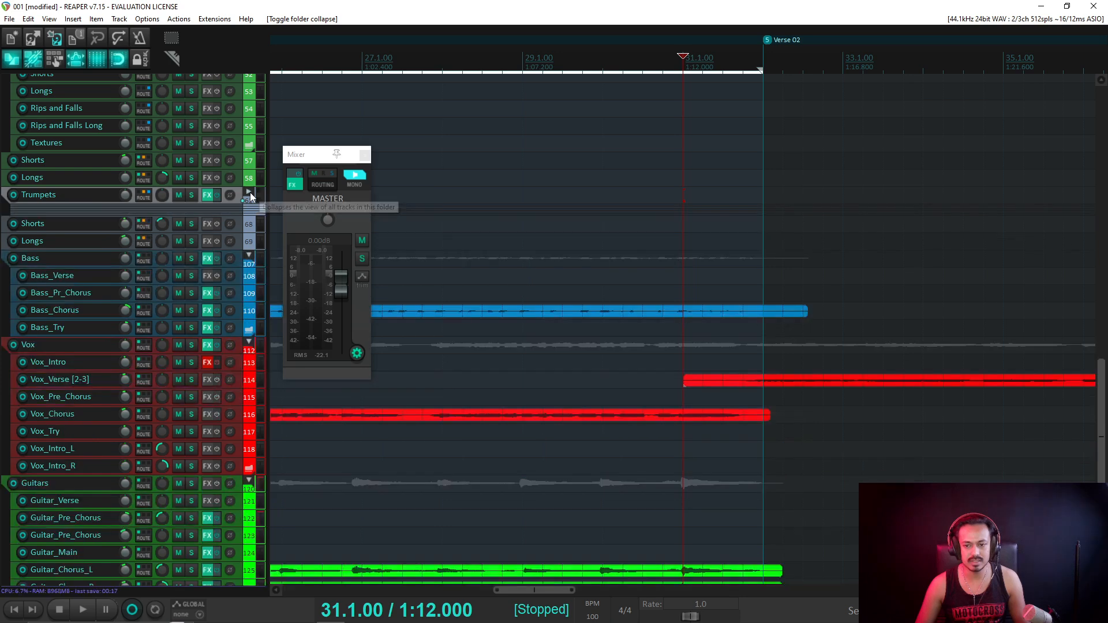
{"action": "scroll", "coordinate": [238, 151], "scroll_direction": "up", "scroll_amount": 3}
{"action": "left_click", "coordinate": [249, 174]}
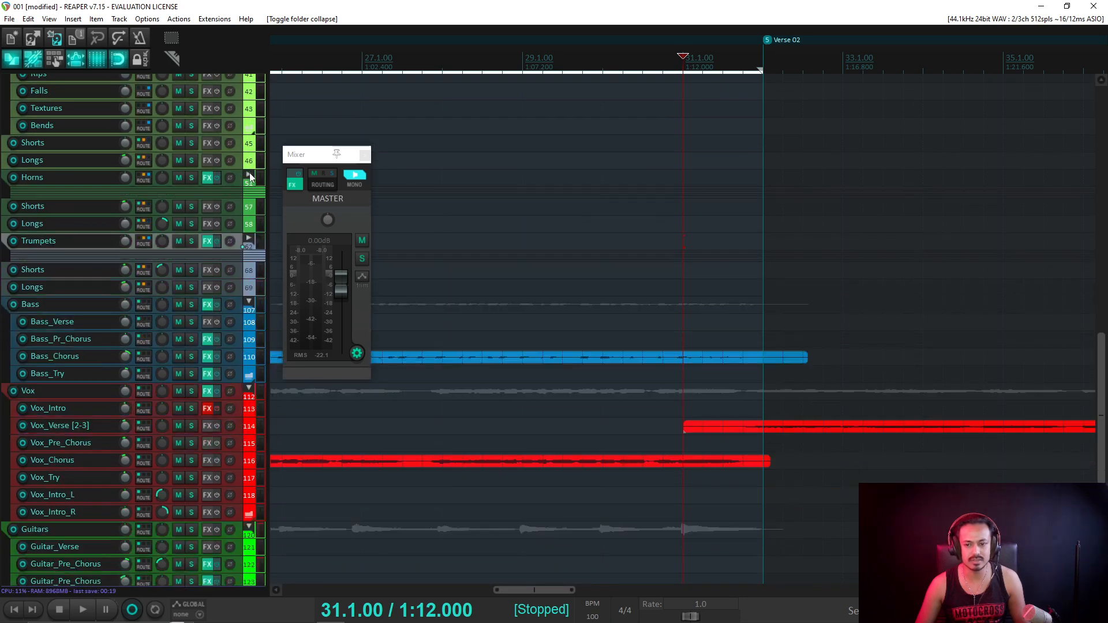
{"action": "scroll", "coordinate": [249, 167], "scroll_direction": "up", "scroll_amount": 4}
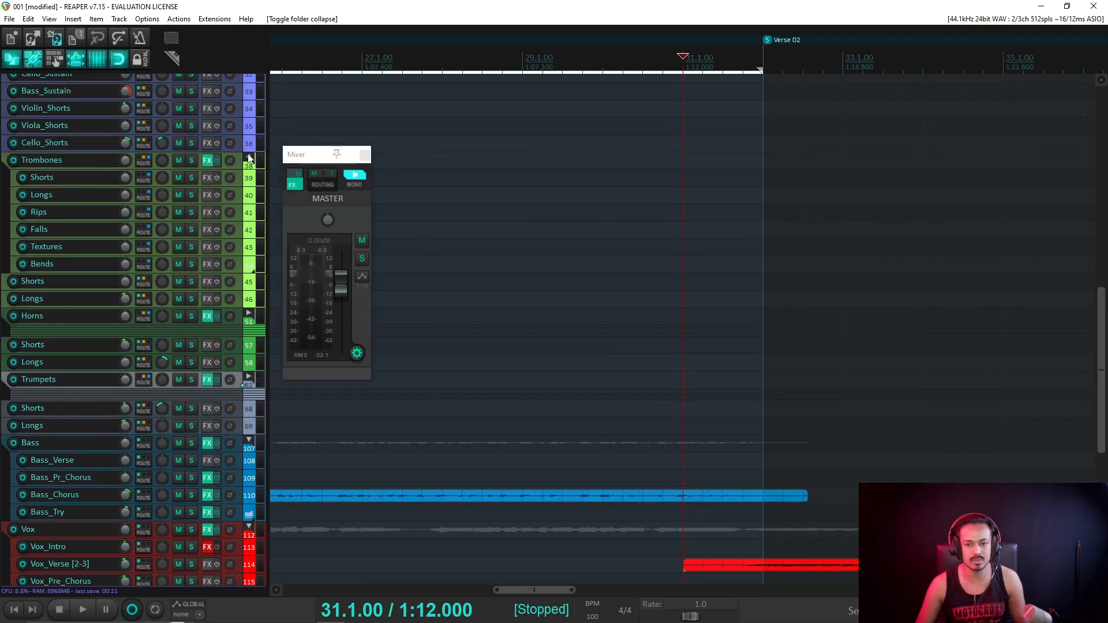
{"action": "left_click", "coordinate": [249, 159]}
{"action": "scroll", "coordinate": [249, 220], "scroll_direction": "up", "scroll_amount": 7}
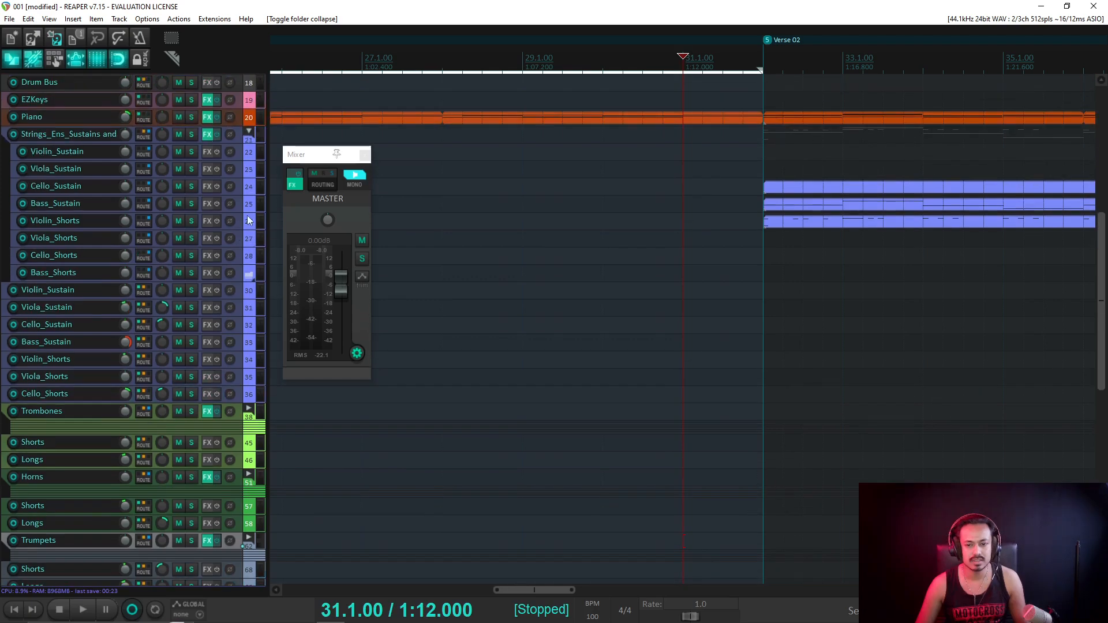
{"action": "left_click", "coordinate": [249, 131]}
{"action": "scroll", "coordinate": [248, 132], "scroll_direction": "up", "scroll_amount": 3}
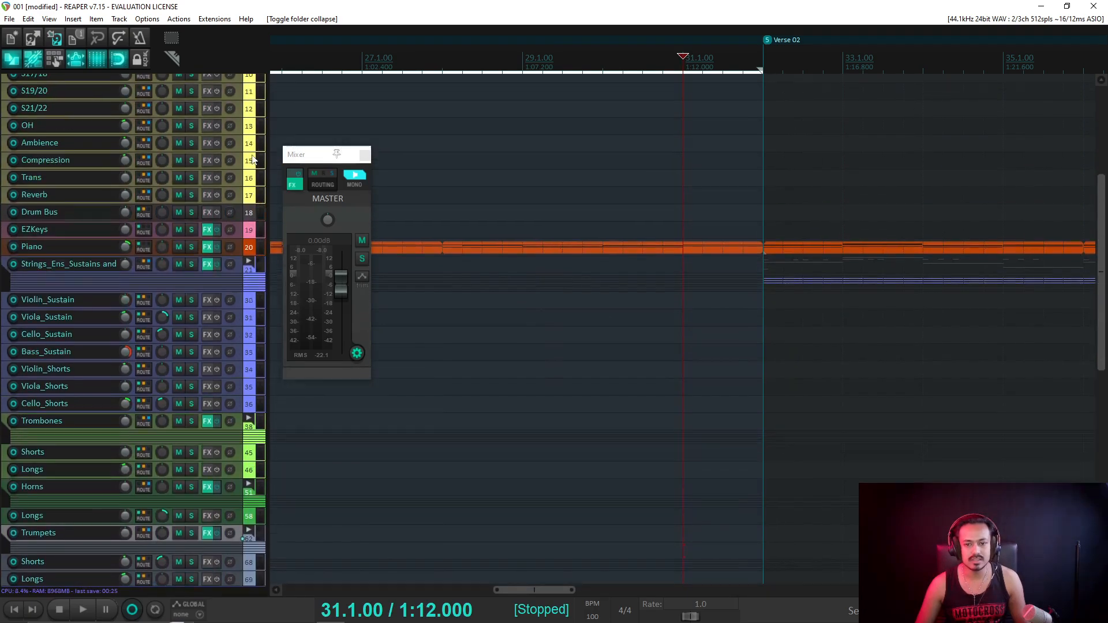
{"action": "scroll", "coordinate": [1101, 300], "scroll_direction": "down", "scroll_amount": 10}
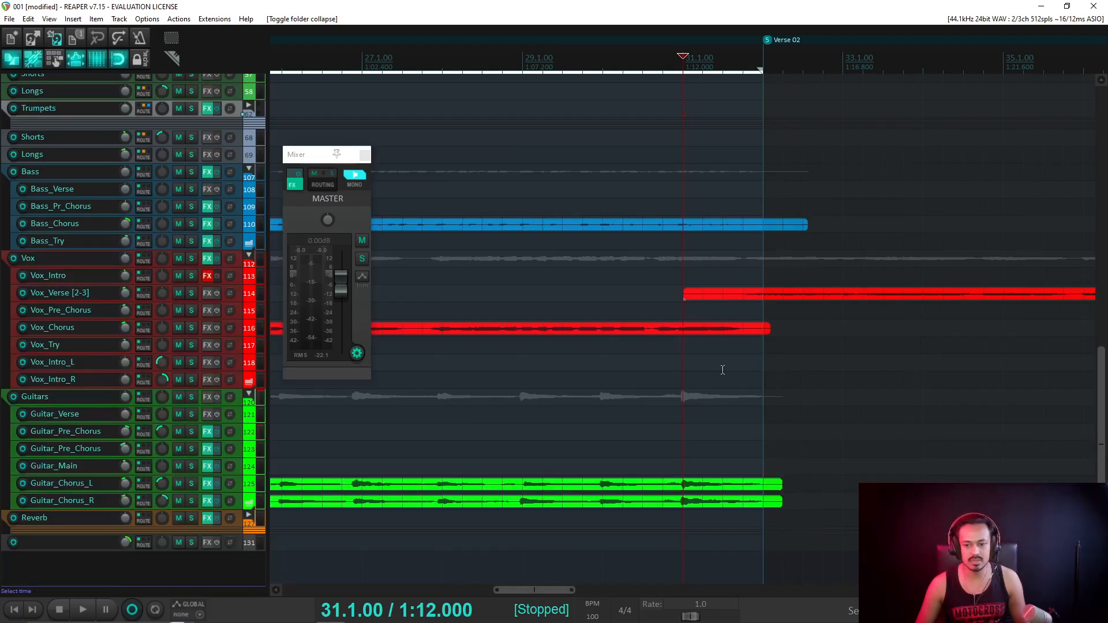
{"action": "scroll", "coordinate": [462, 393], "scroll_direction": "down", "scroll_amount": 6}
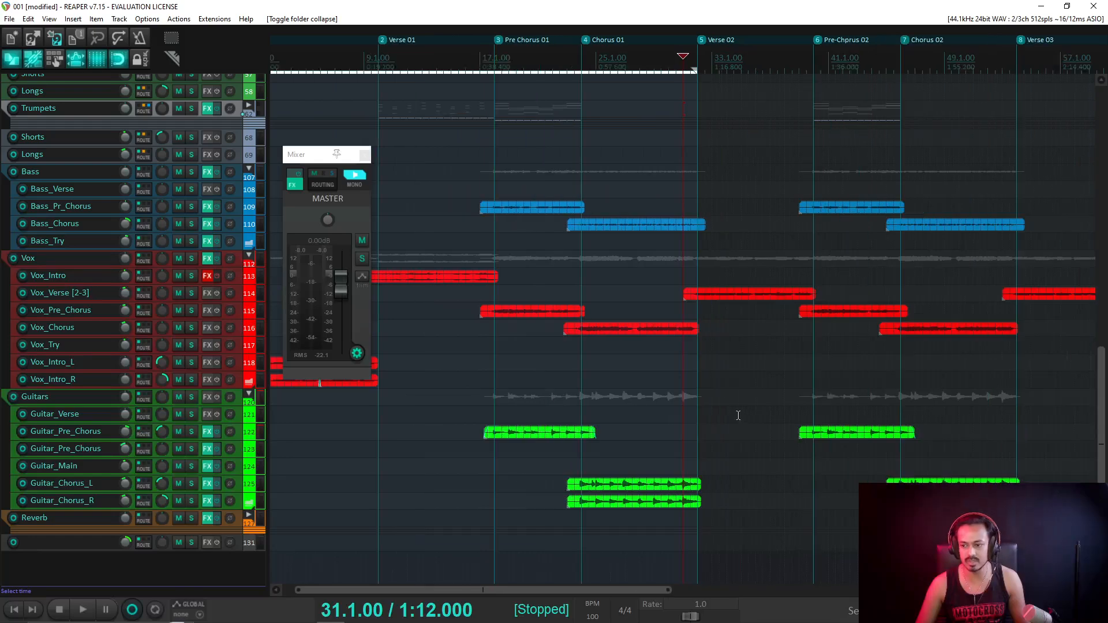
Scroll the arrangement right and place the play position at 30.3.00.
{"action": "scroll", "coordinate": [652, 576], "scroll_direction": "right", "scroll_amount": 4}
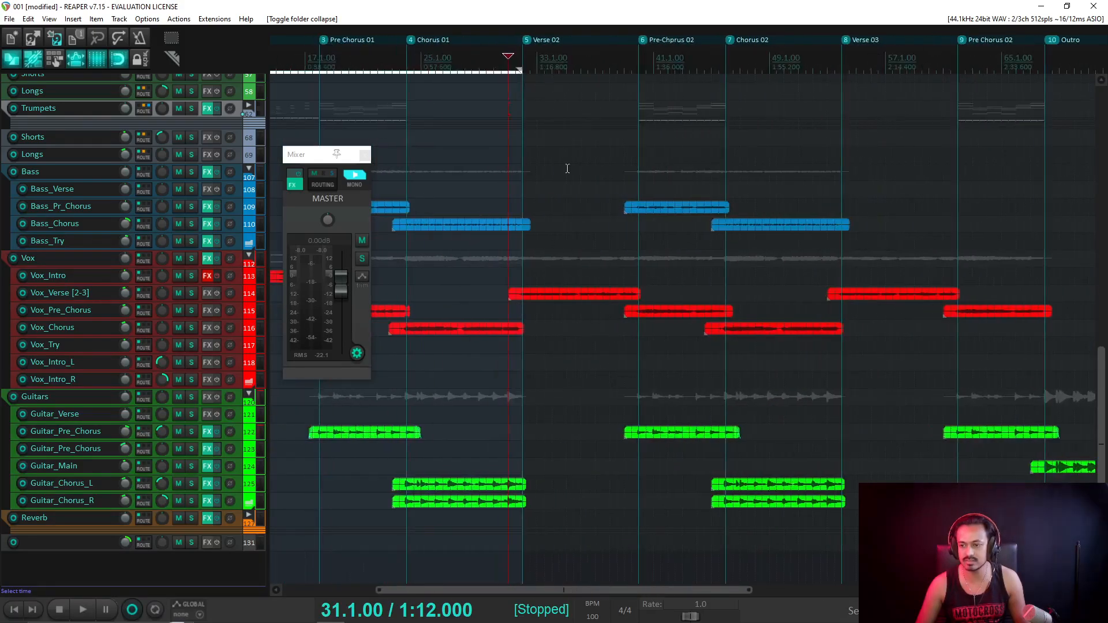
{"action": "left_click", "coordinate": [407, 61]}
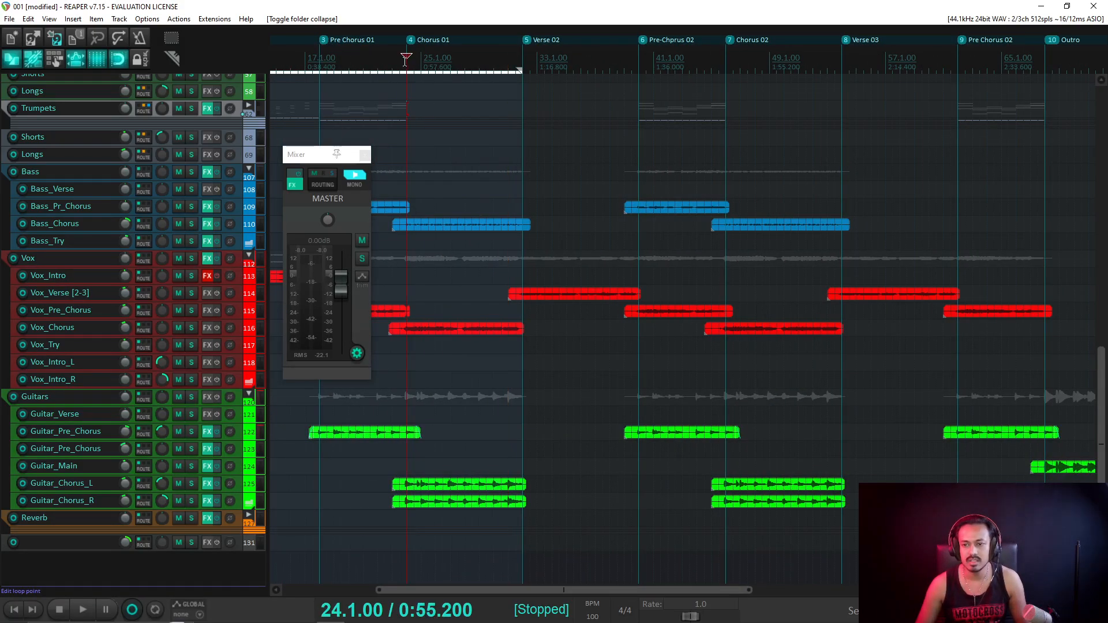
{"action": "left_click", "coordinate": [501, 62]}
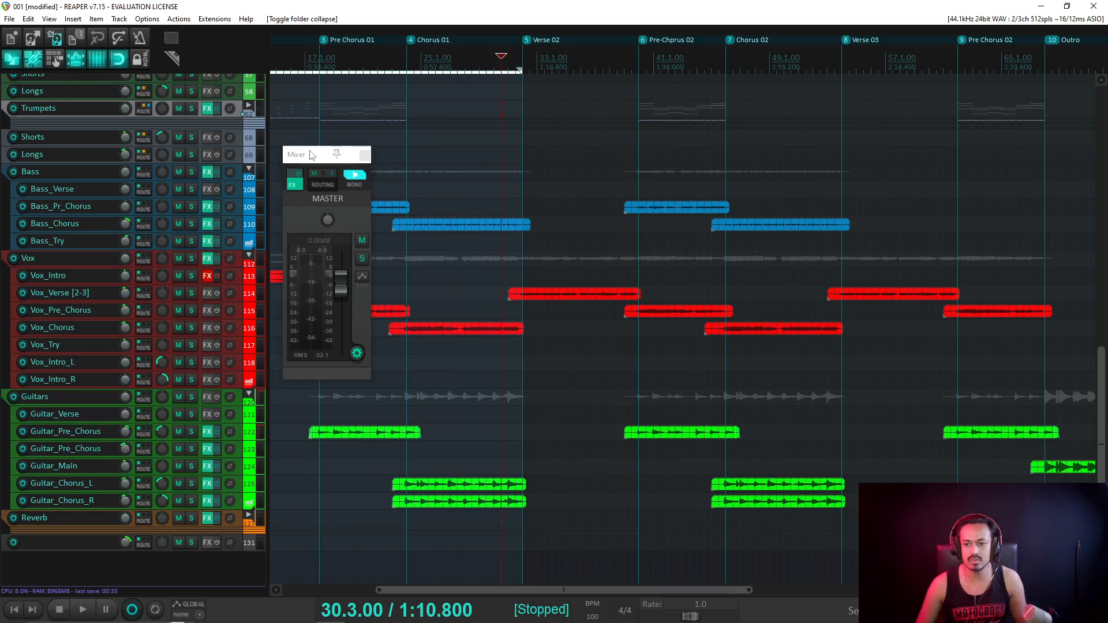
Move the master mixer further right and briefly audition from bar 24, resetting the meter peaks.
{"action": "left_click_drag", "start_coordinate": [314, 154], "coordinate": [716, 155]}
{"action": "scroll", "coordinate": [462, 173], "scroll_direction": "down", "scroll_amount": 3}
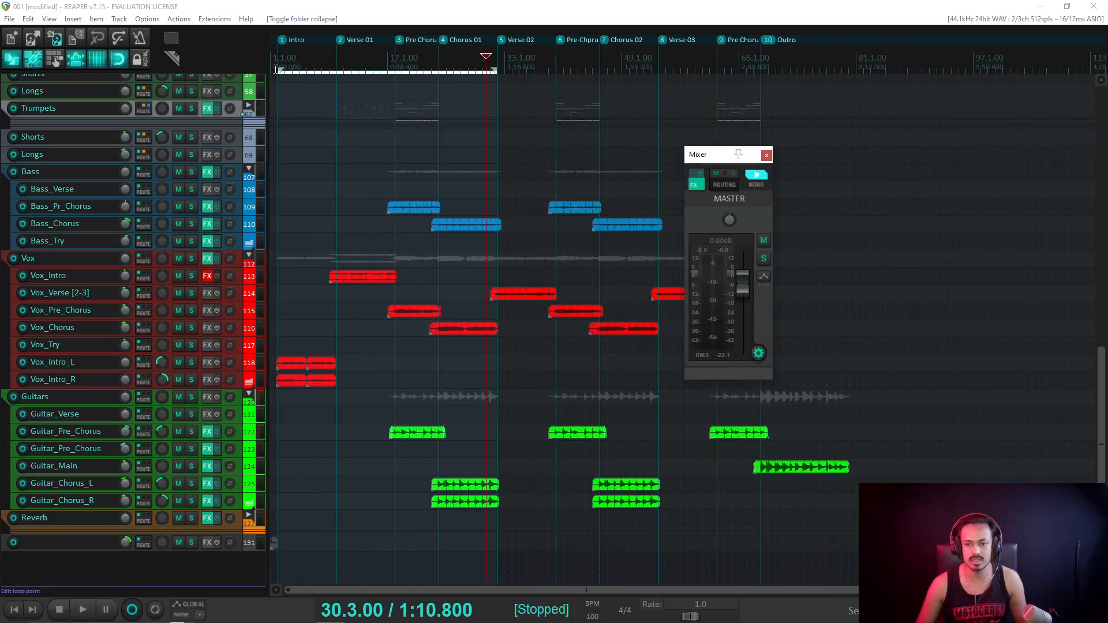
{"action": "left_click", "coordinate": [275, 69]}
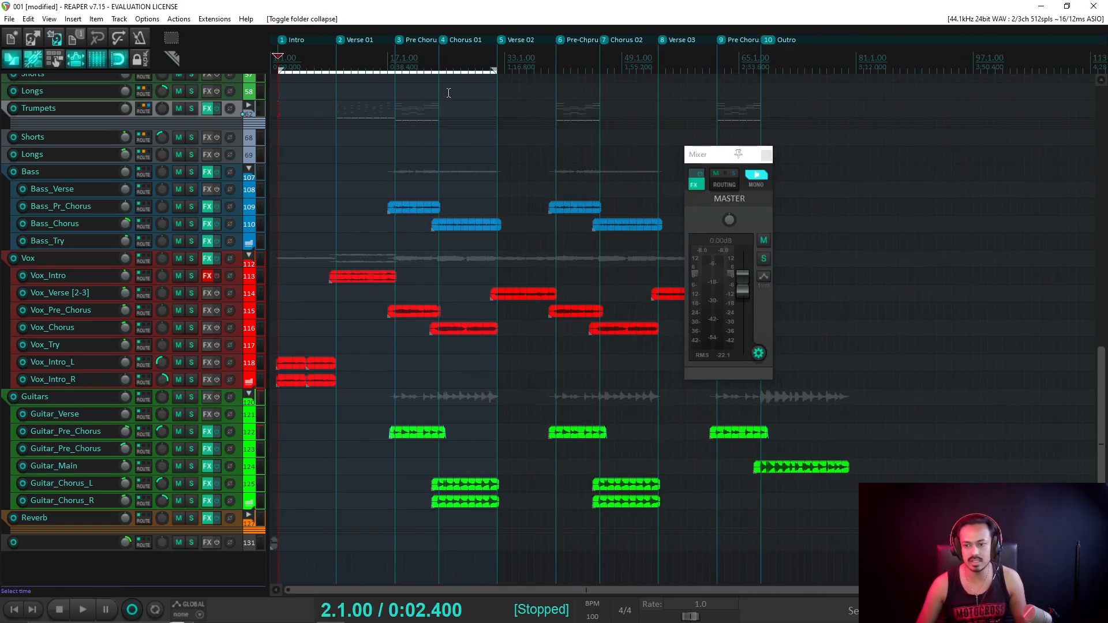
{"action": "left_click", "coordinate": [438, 63]}
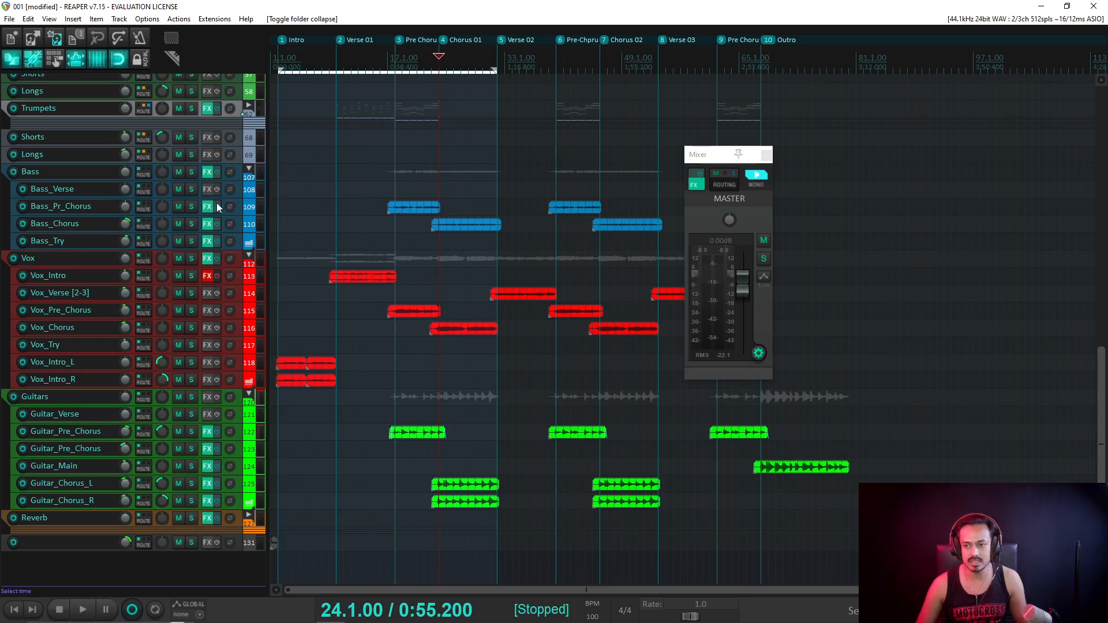
{"action": "key", "text": "space"}
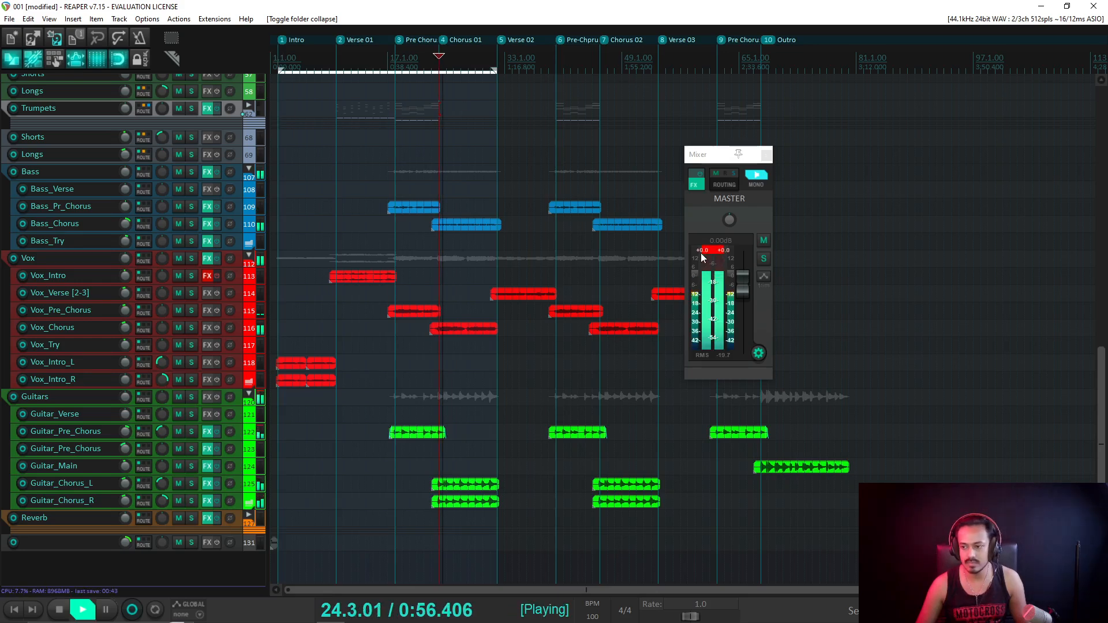
{"action": "left_click", "coordinate": [740, 334]}
{"action": "key", "text": "space"}
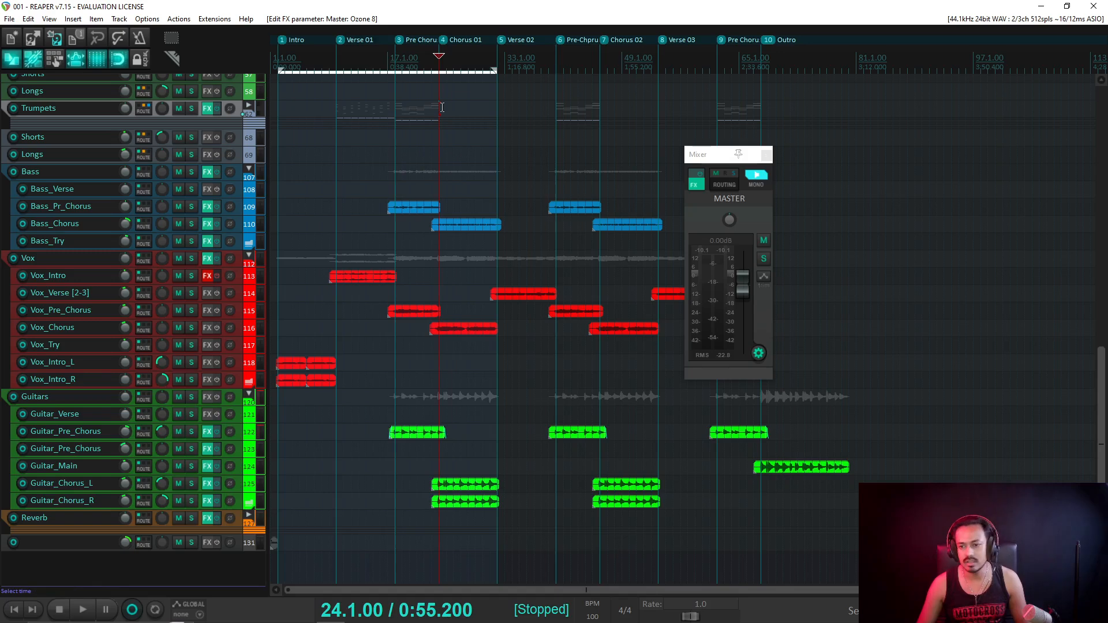
Play a short stretch from bar 18, then restart playback from the song's beginning.
{"action": "left_click", "coordinate": [396, 58]}
{"action": "key", "text": "space"}
{"action": "key", "text": "space"}
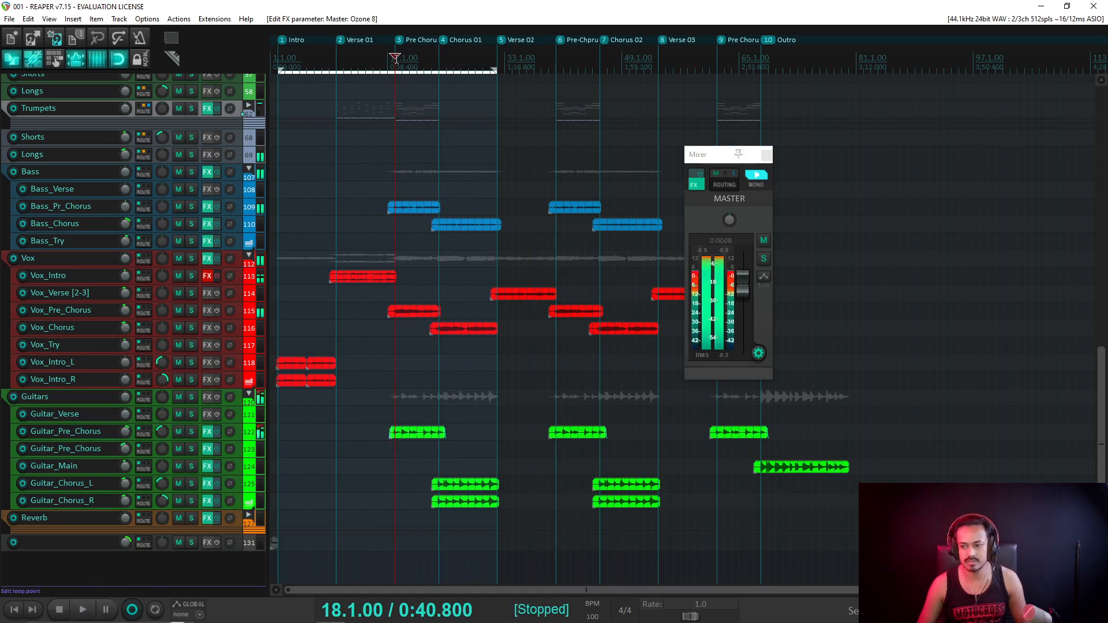
{"action": "left_click", "coordinate": [279, 69]}
{"action": "scroll", "coordinate": [461, 225], "scroll_direction": "up", "scroll_amount": 4}
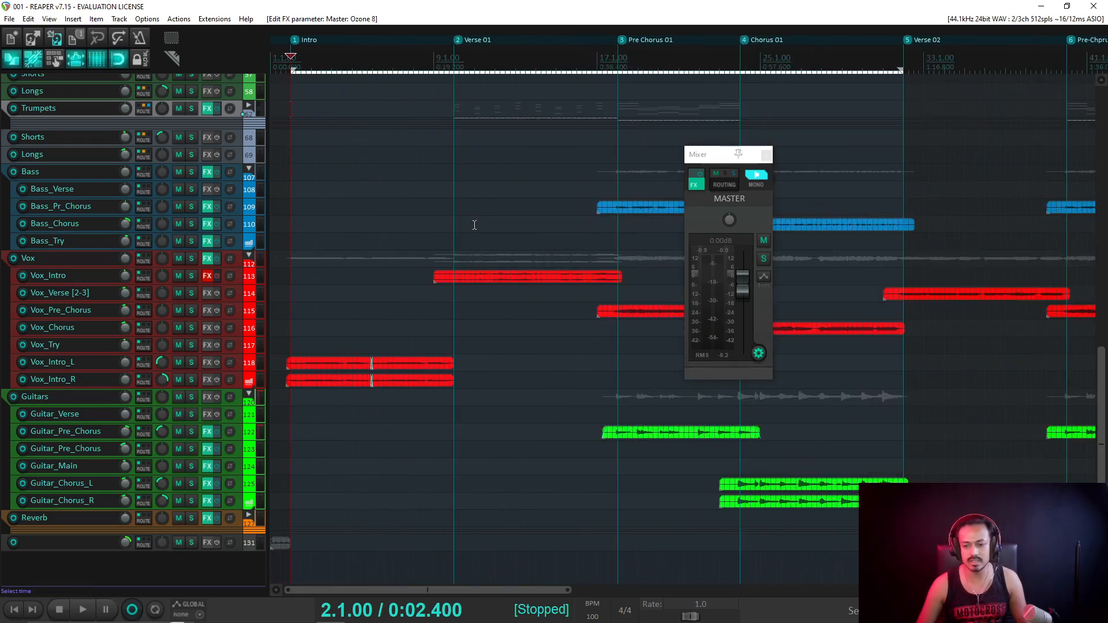
{"action": "key", "text": "space"}
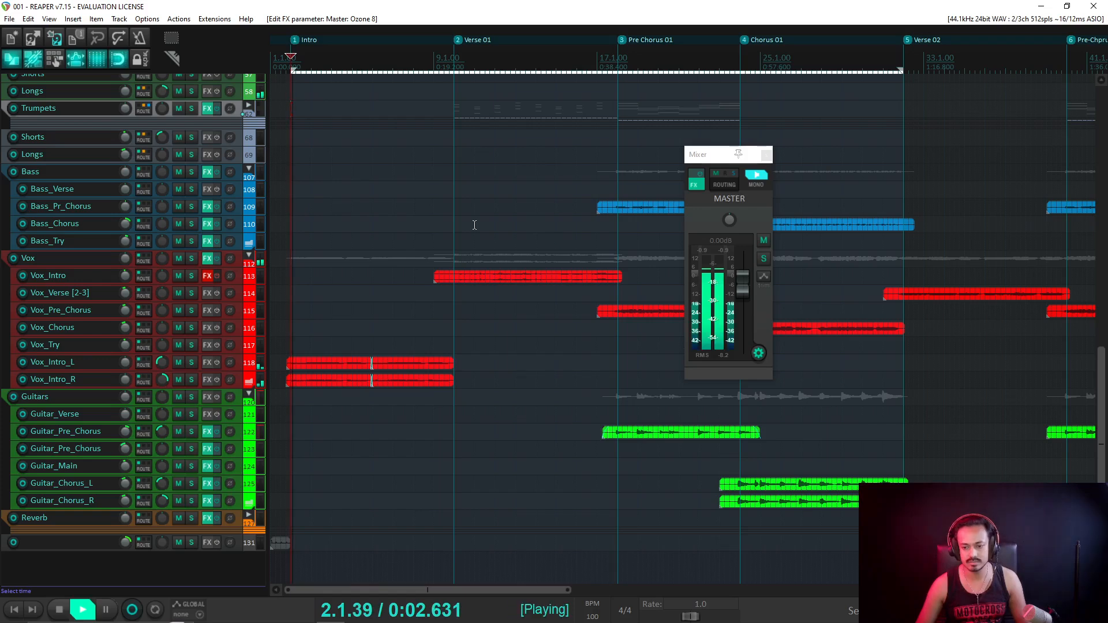
{"action": "scroll", "coordinate": [474, 225], "scroll_direction": "down", "scroll_amount": 1}
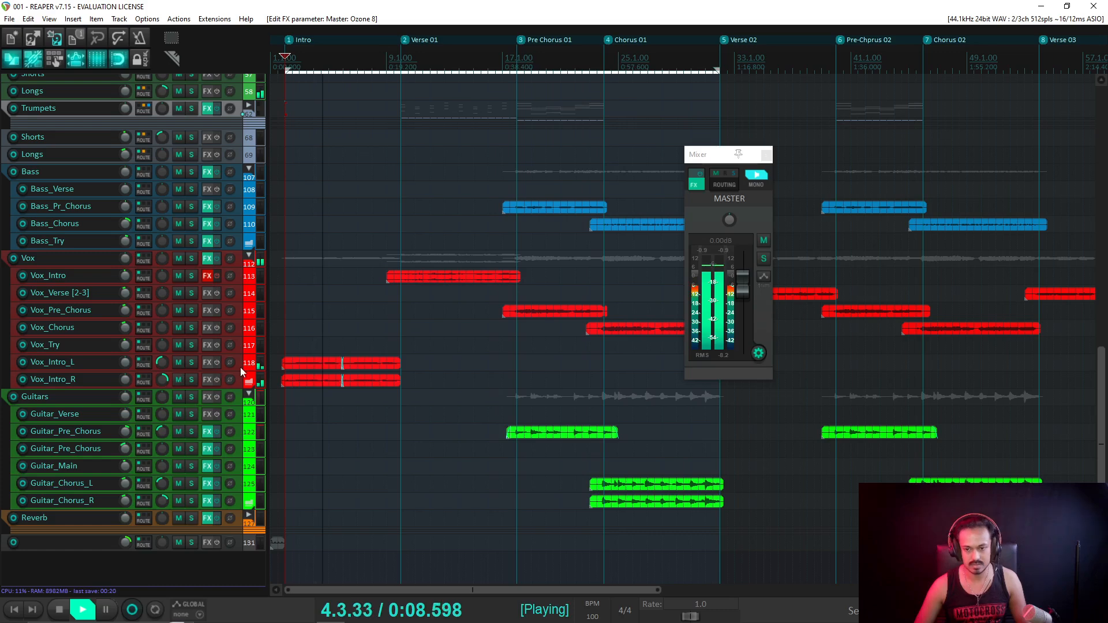
Select Vox_Intro_L and Vox_Intro_R and raise the track volume to +2.17 dB.
{"action": "left_click_drag", "start_coordinate": [241, 366], "coordinate": [162, 372]}
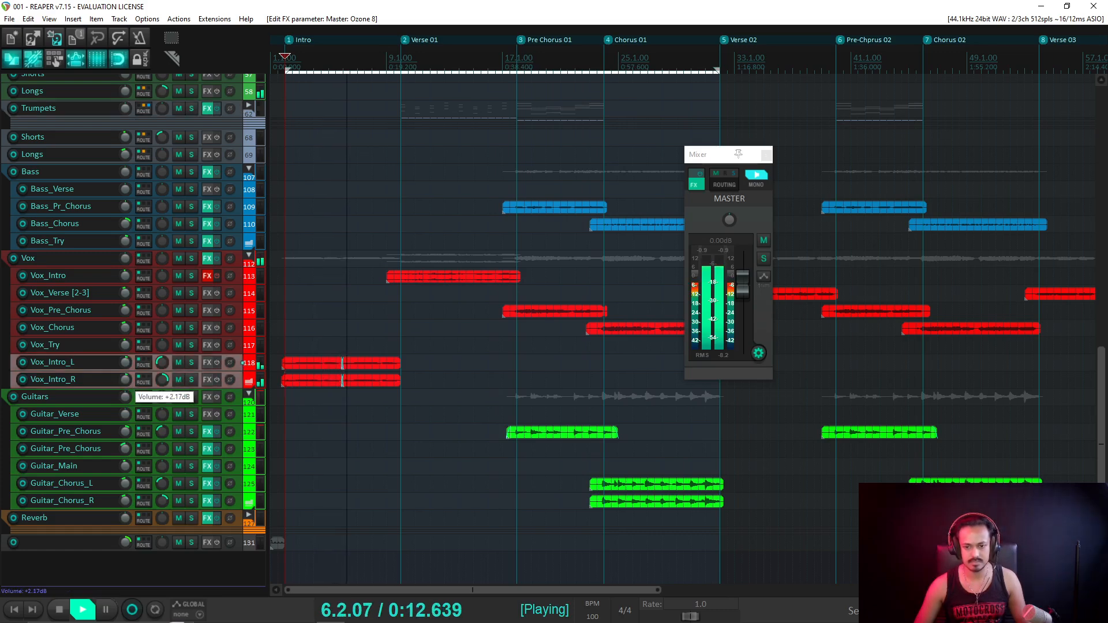
{"action": "left_click_drag", "start_coordinate": [125, 380], "coordinate": [125, 380]}
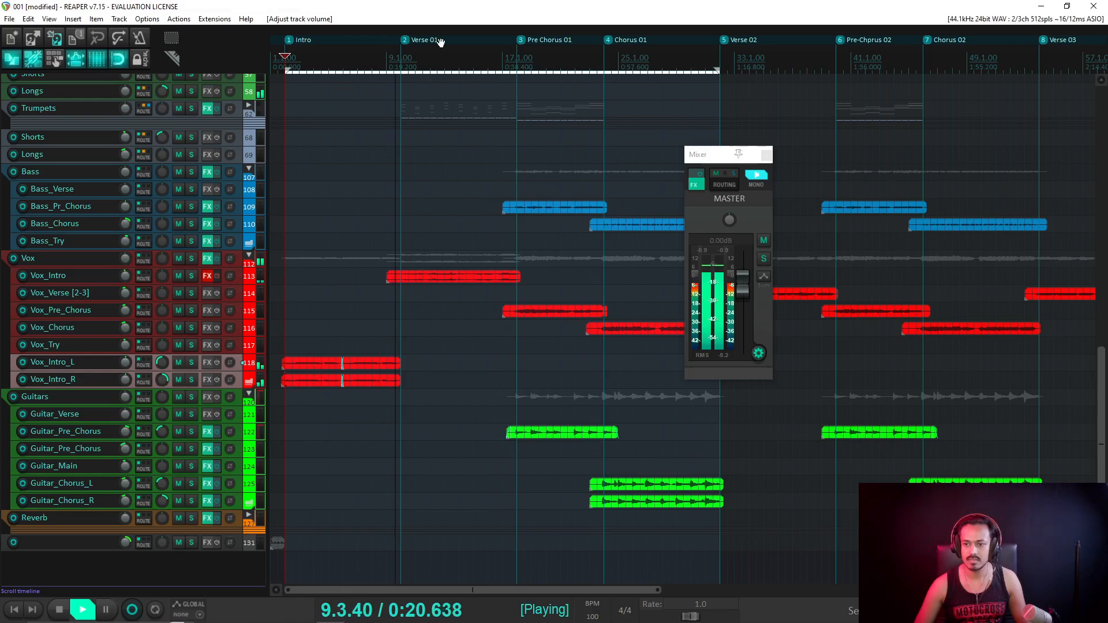
{"action": "scroll", "coordinate": [168, 220], "scroll_direction": "up", "scroll_amount": 3}
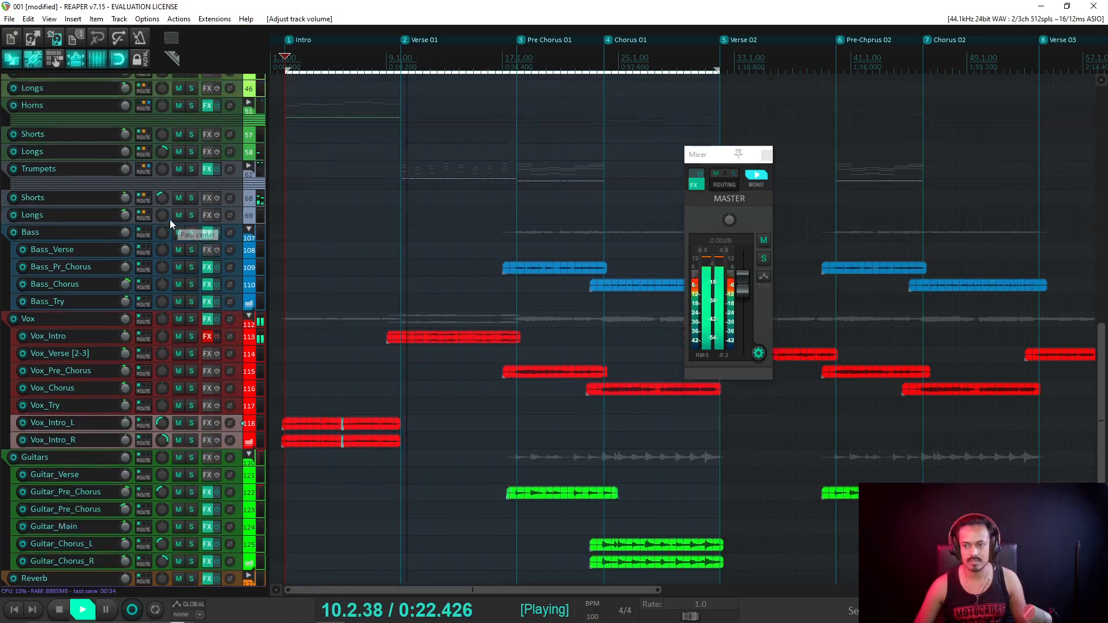
{"action": "scroll", "coordinate": [175, 220], "scroll_direction": "up", "scroll_amount": 6}
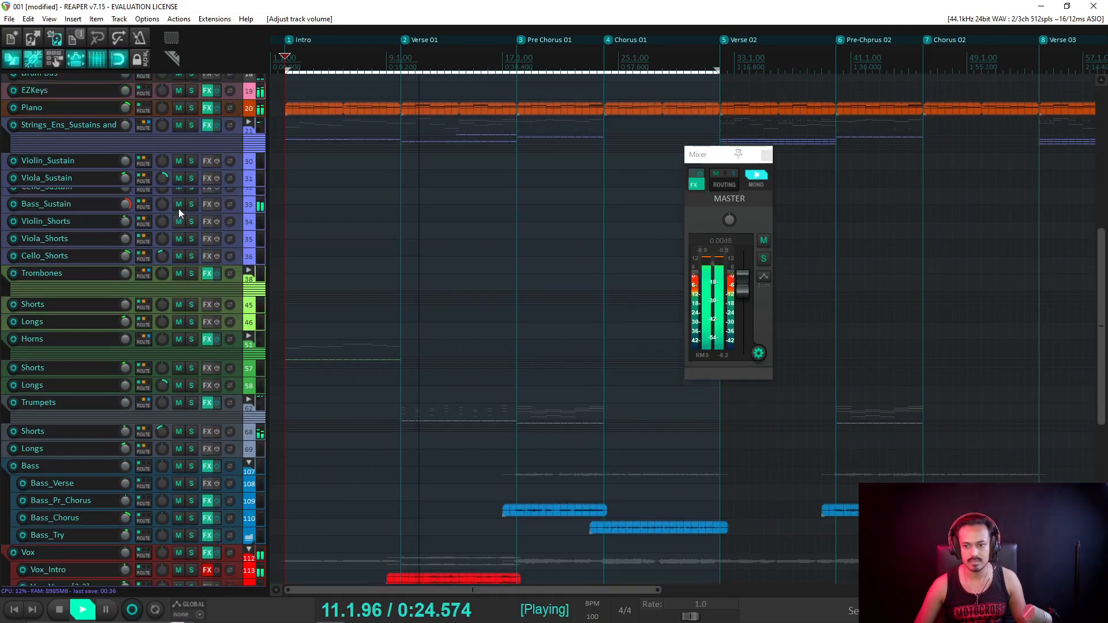
{"action": "scroll", "coordinate": [183, 206], "scroll_direction": "up", "scroll_amount": 2}
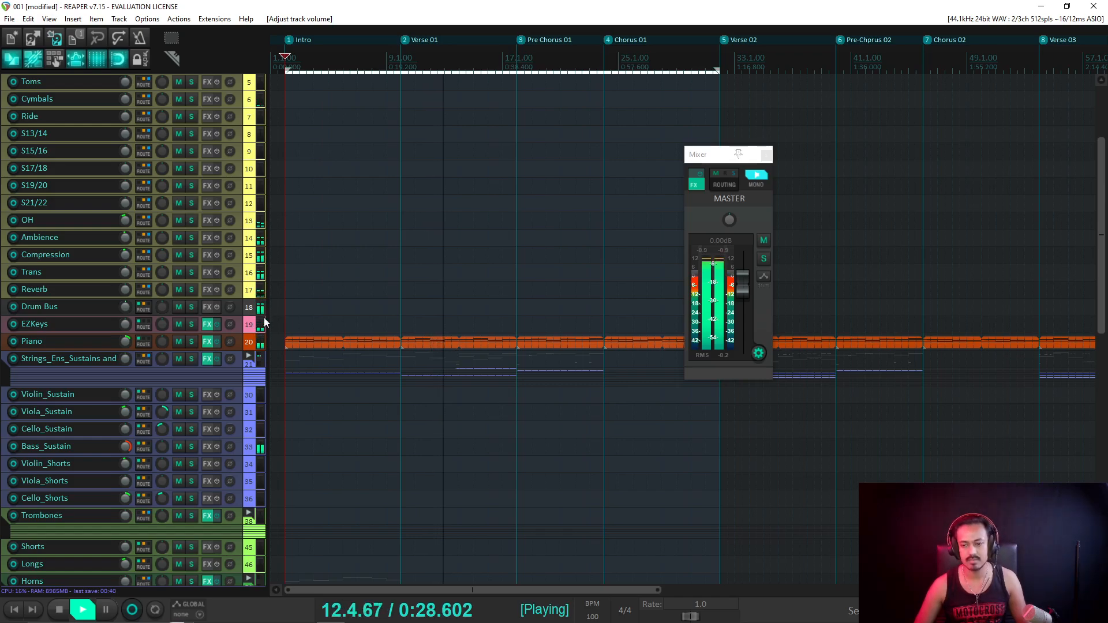
{"action": "scroll", "coordinate": [196, 383], "scroll_direction": "down", "scroll_amount": 5}
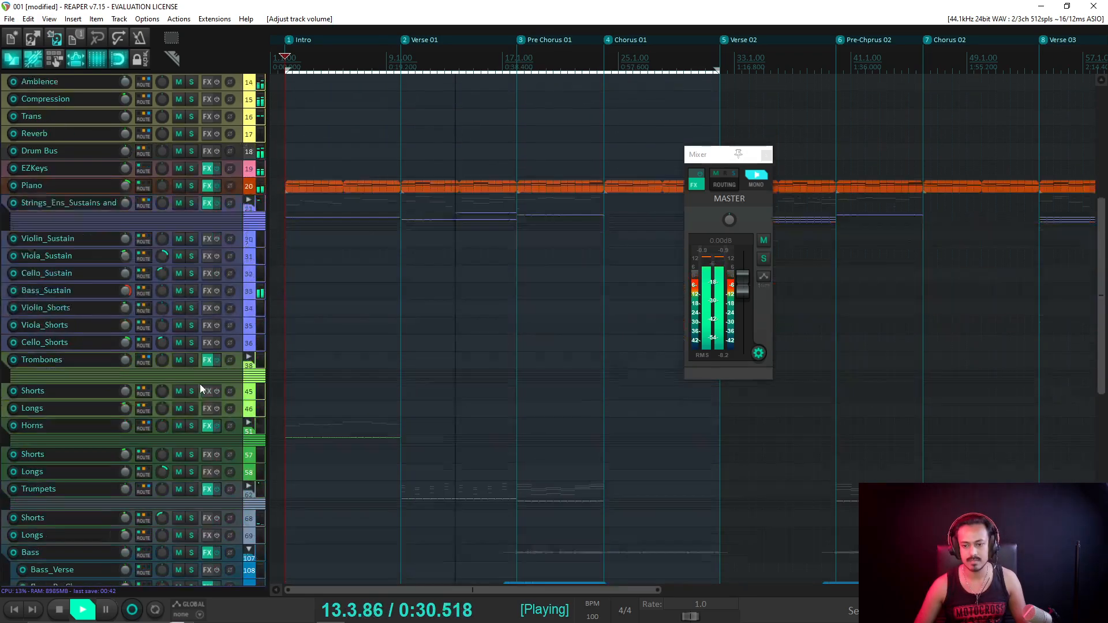
{"action": "scroll", "coordinate": [202, 383], "scroll_direction": "down", "scroll_amount": 4}
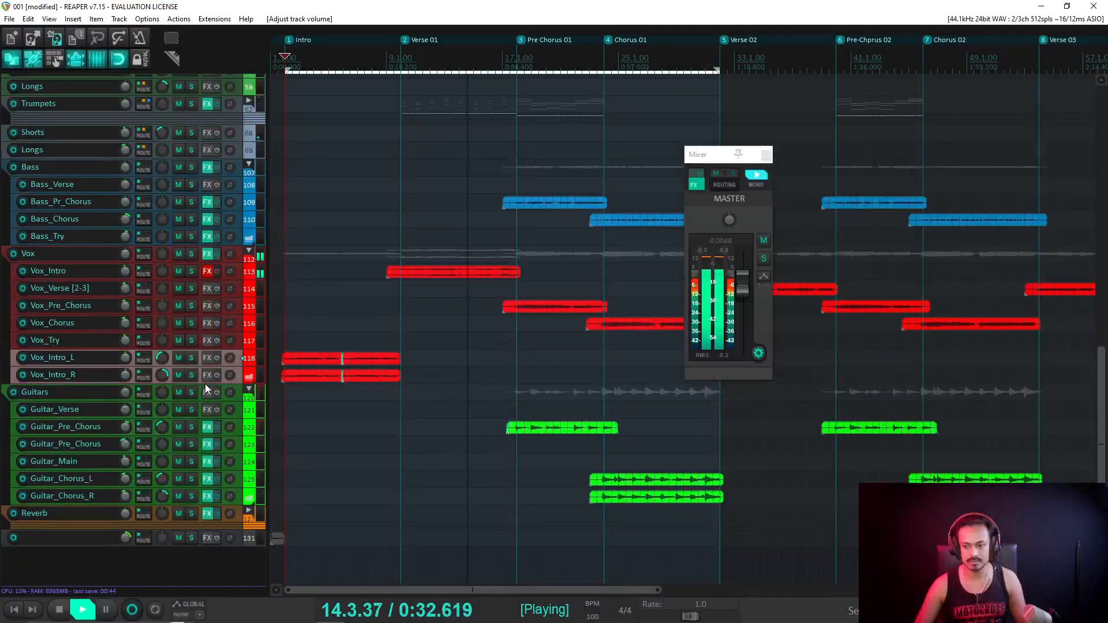
{"action": "scroll", "coordinate": [209, 379], "scroll_direction": "up", "scroll_amount": 2}
Solo the Shorts track 68, audition it from Verse 01, then unsolo it.
{"action": "key", "text": "space"}
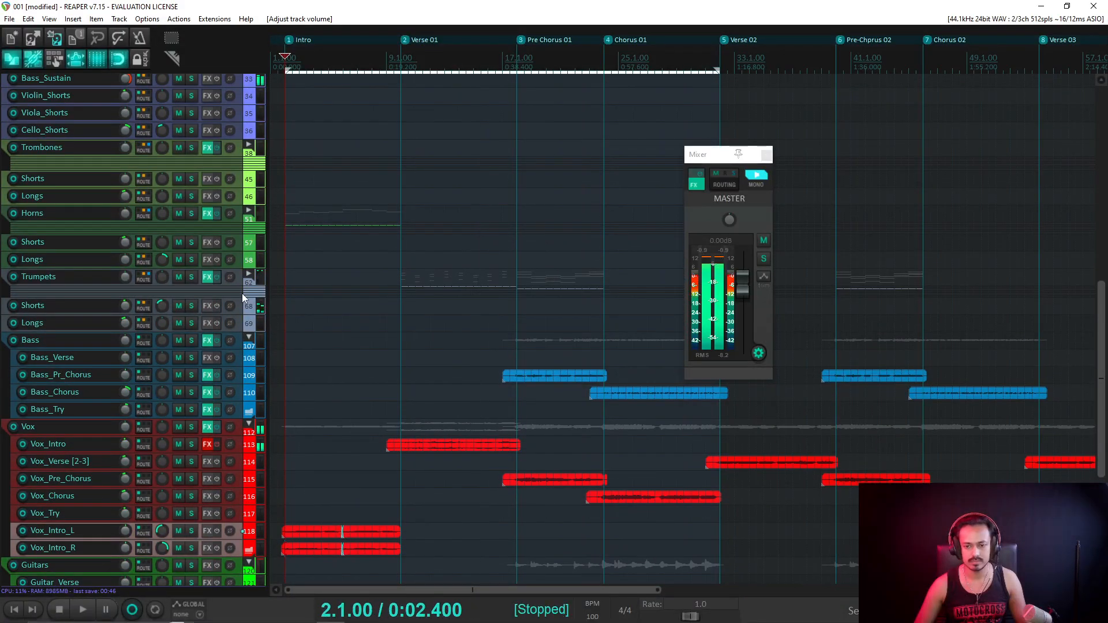
{"action": "left_click", "coordinate": [191, 306]}
{"action": "key", "text": "space"}
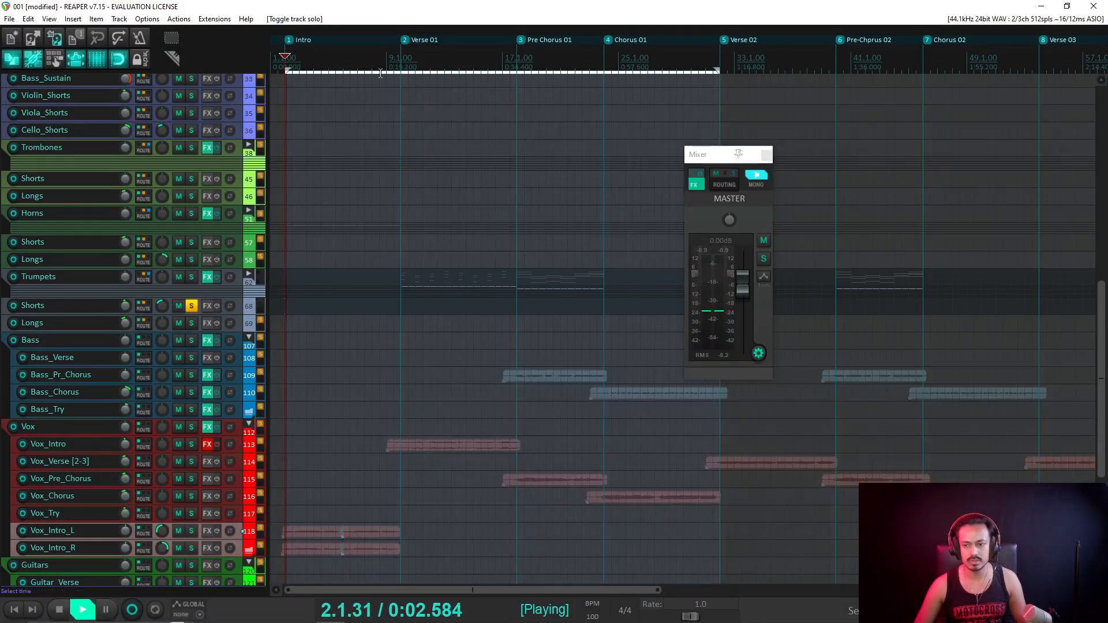
{"action": "left_click", "coordinate": [402, 50]}
{"action": "left_click", "coordinate": [191, 306]}
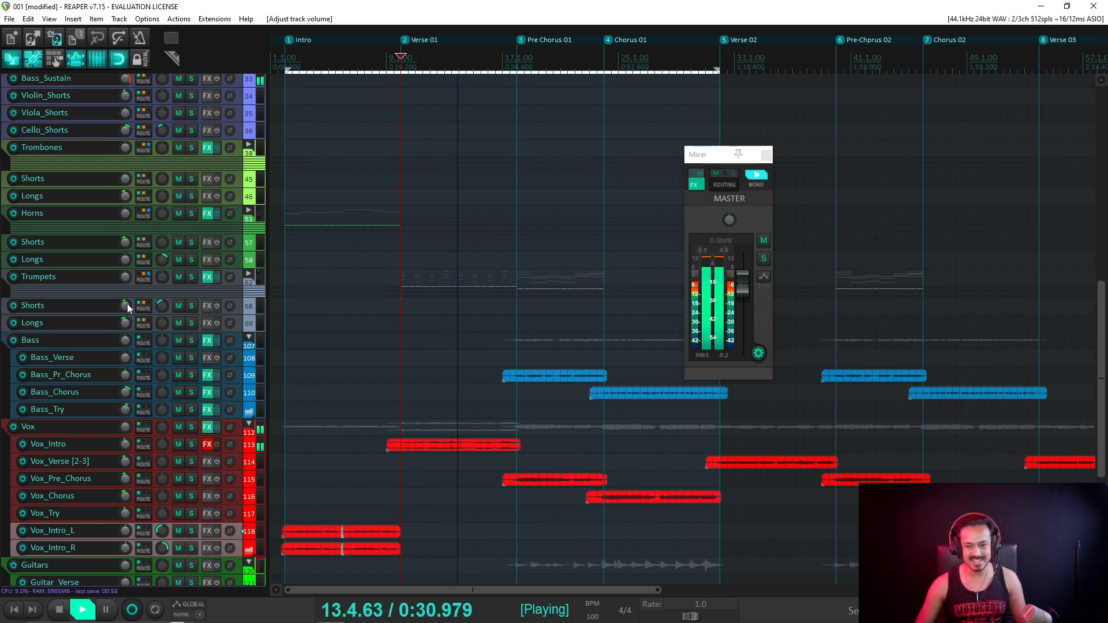
Set the Shorts track 68 volume to -6.67 dB and compare the master in mono and stereo.
{"action": "scroll", "coordinate": [162, 305], "scroll_direction": "down", "scroll_amount": 3}
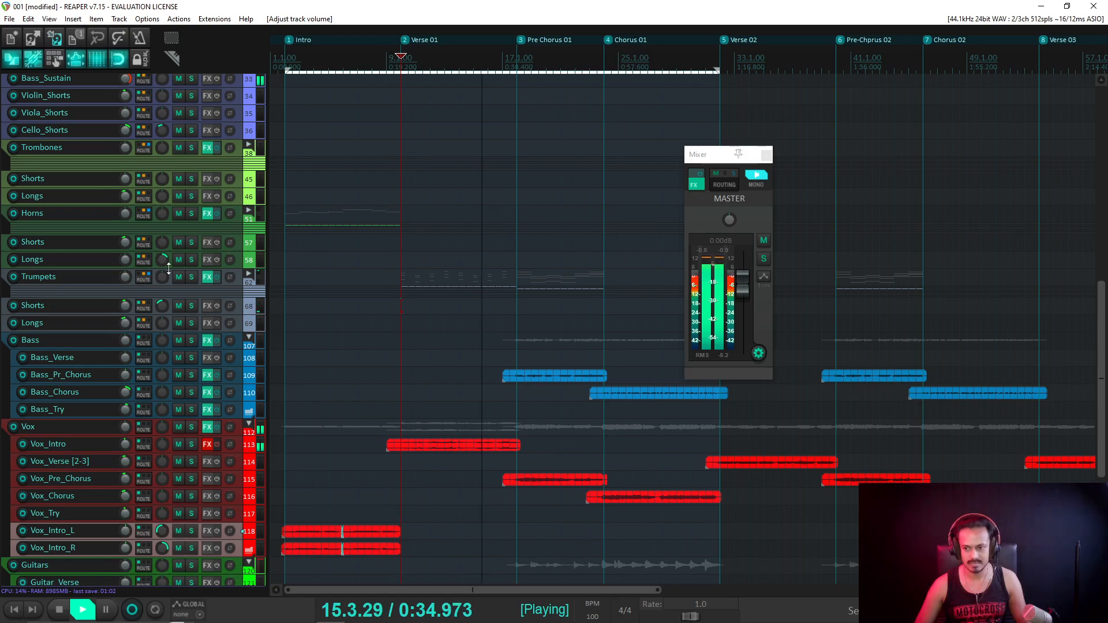
{"action": "scroll", "coordinate": [175, 260], "scroll_direction": "up", "scroll_amount": 6}
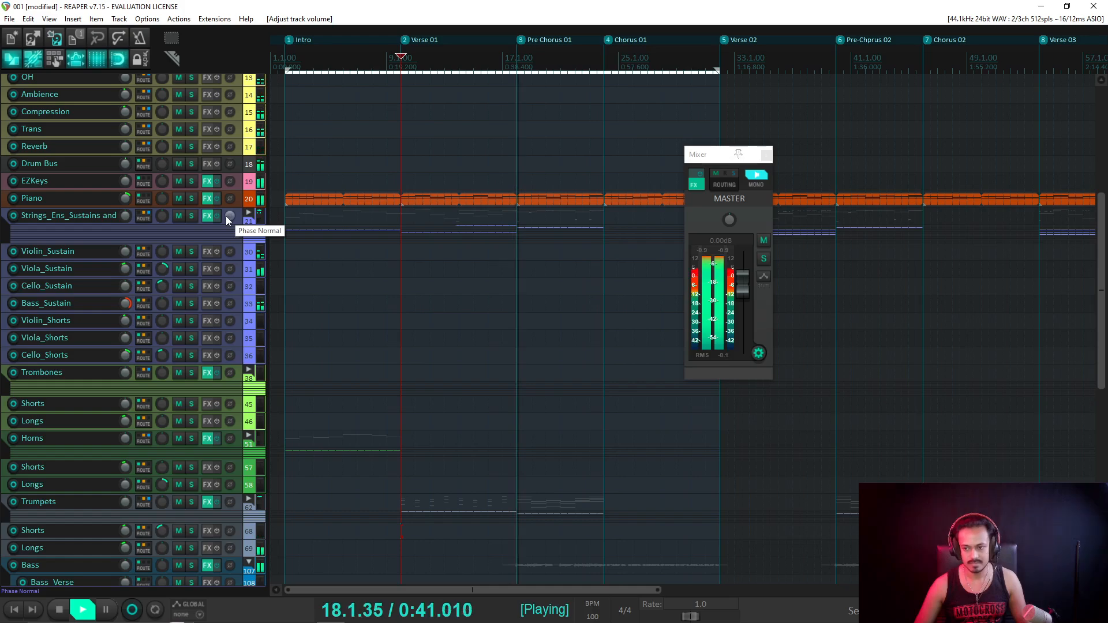
{"action": "scroll", "coordinate": [225, 217], "scroll_direction": "down", "scroll_amount": 6}
{"action": "scroll", "coordinate": [224, 216], "scroll_direction": "down", "scroll_amount": 9}
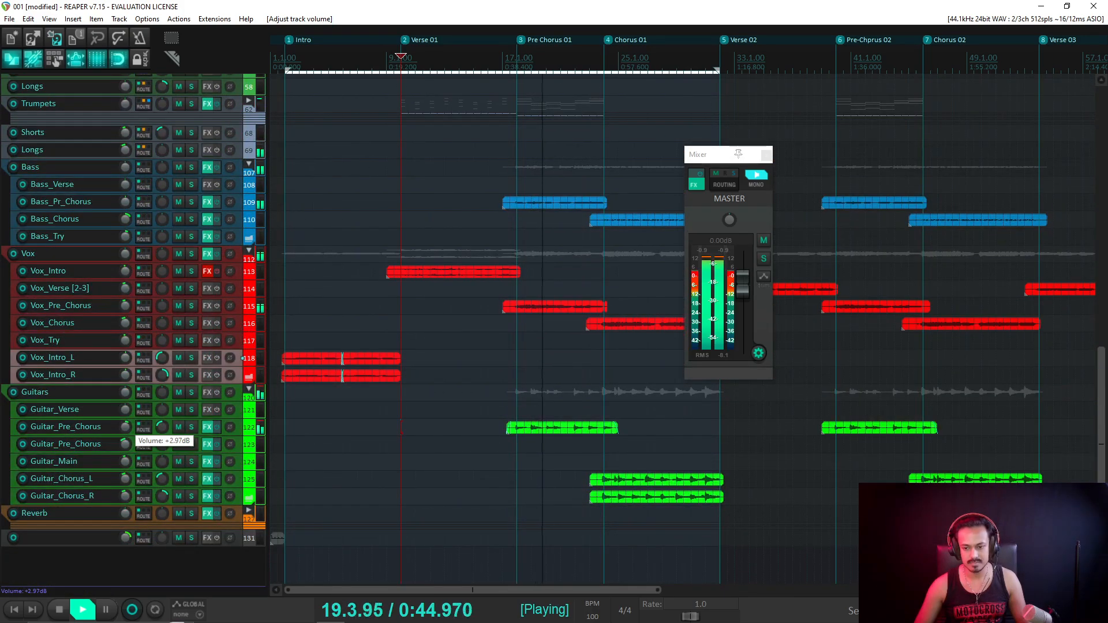
{"action": "left_click", "coordinate": [756, 178]}
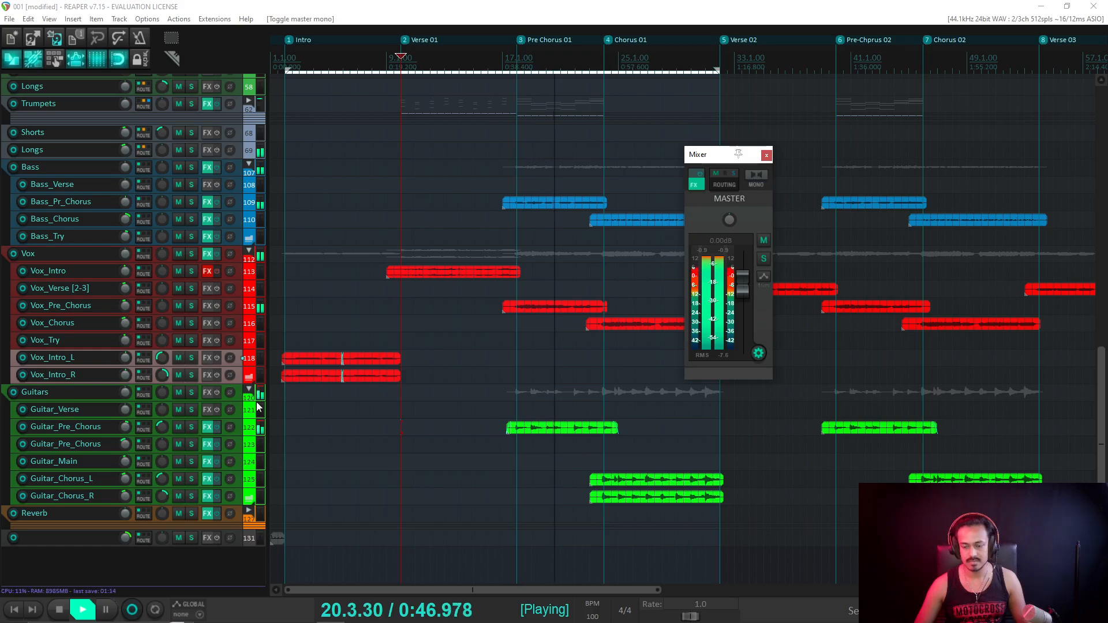
{"action": "left_click", "coordinate": [757, 177]}
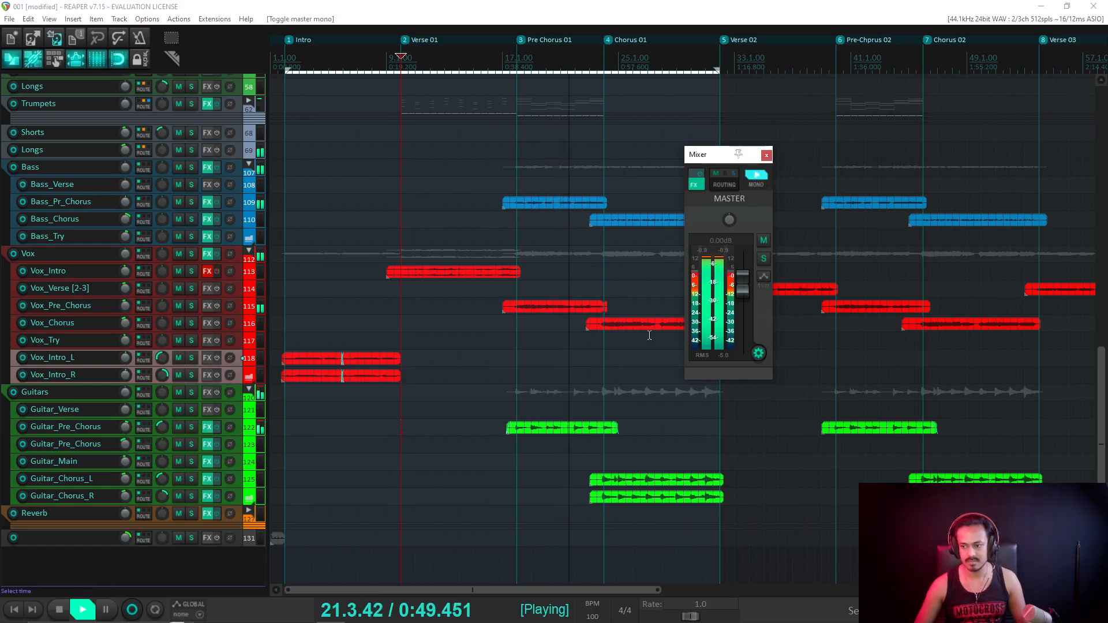
Raise the Guitar_Pre_Chorus volume to +3.32 dB and save the project.
{"action": "left_click", "coordinate": [127, 425]}
{"action": "left_click_drag", "start_coordinate": [125, 427], "coordinate": [125, 424]}
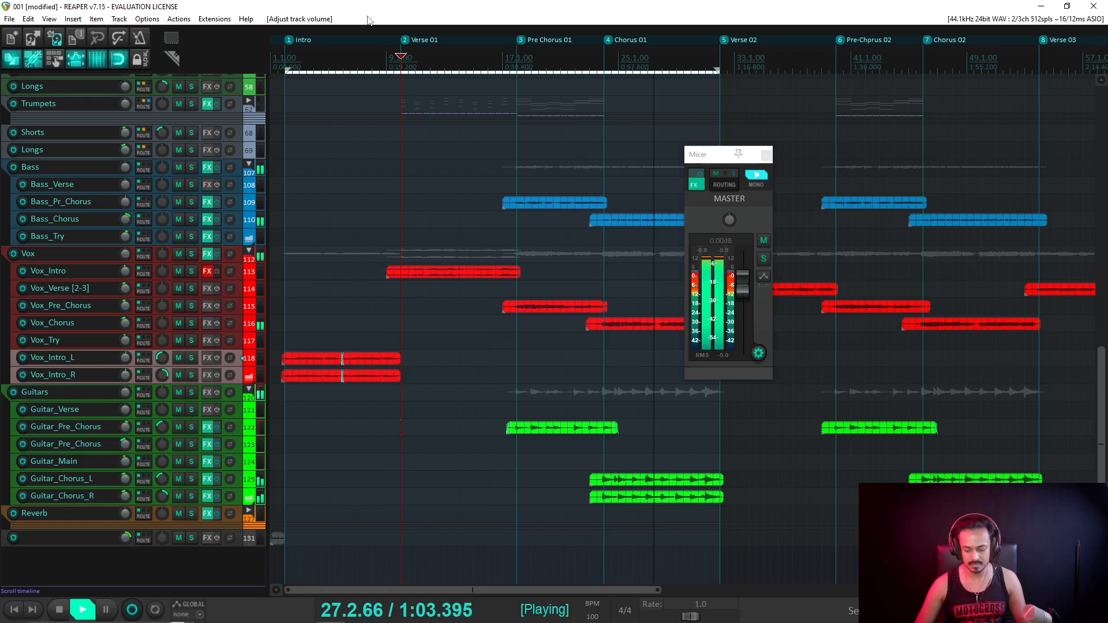
{"action": "key", "text": "ctrl+s"}
{"action": "scroll", "coordinate": [462, 306], "scroll_direction": "down", "scroll_amount": 2}
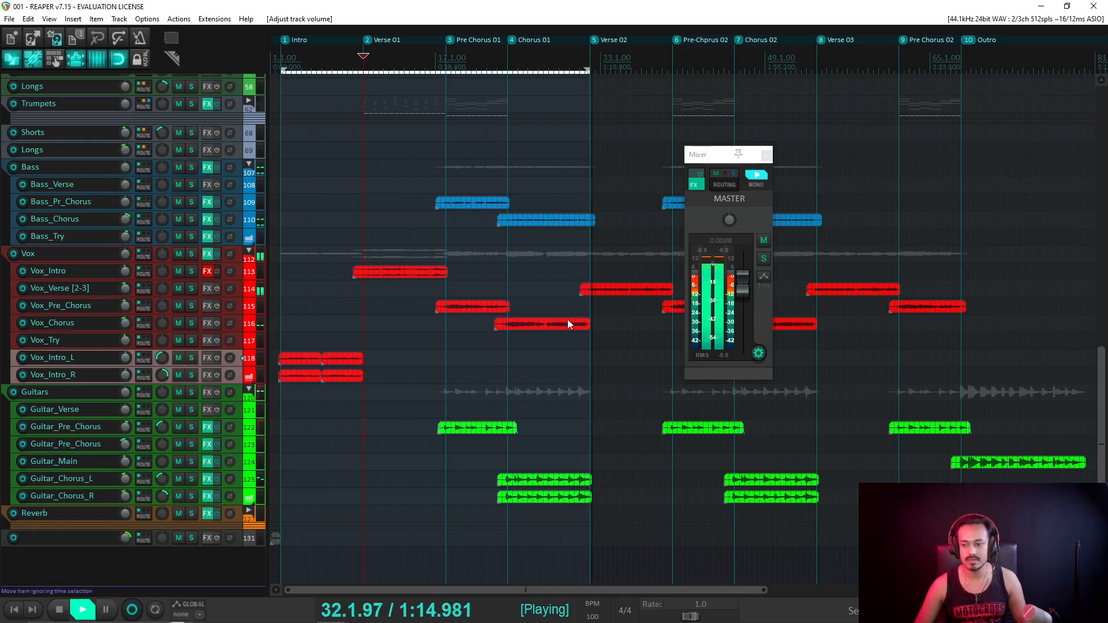
Expand the Strings_Ens folder and set the Violin_Shorts volume to -2.46 dB.
{"action": "scroll", "coordinate": [591, 307], "scroll_direction": "down", "scroll_amount": 2}
{"action": "scroll", "coordinate": [231, 264], "scroll_direction": "up", "scroll_amount": 6}
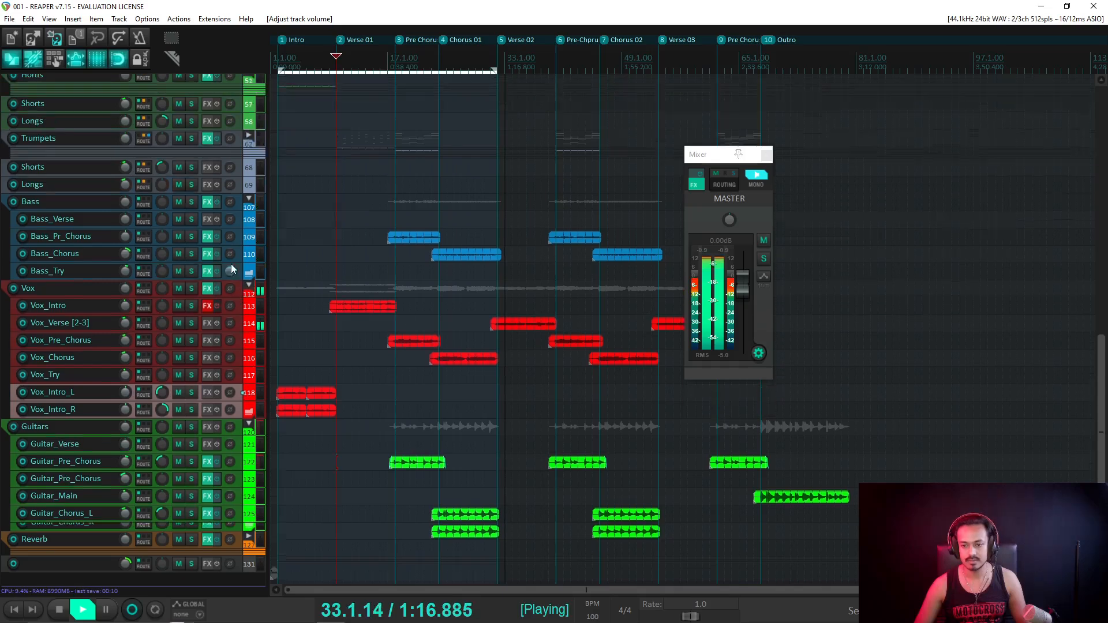
{"action": "scroll", "coordinate": [231, 262], "scroll_direction": "up", "scroll_amount": 3}
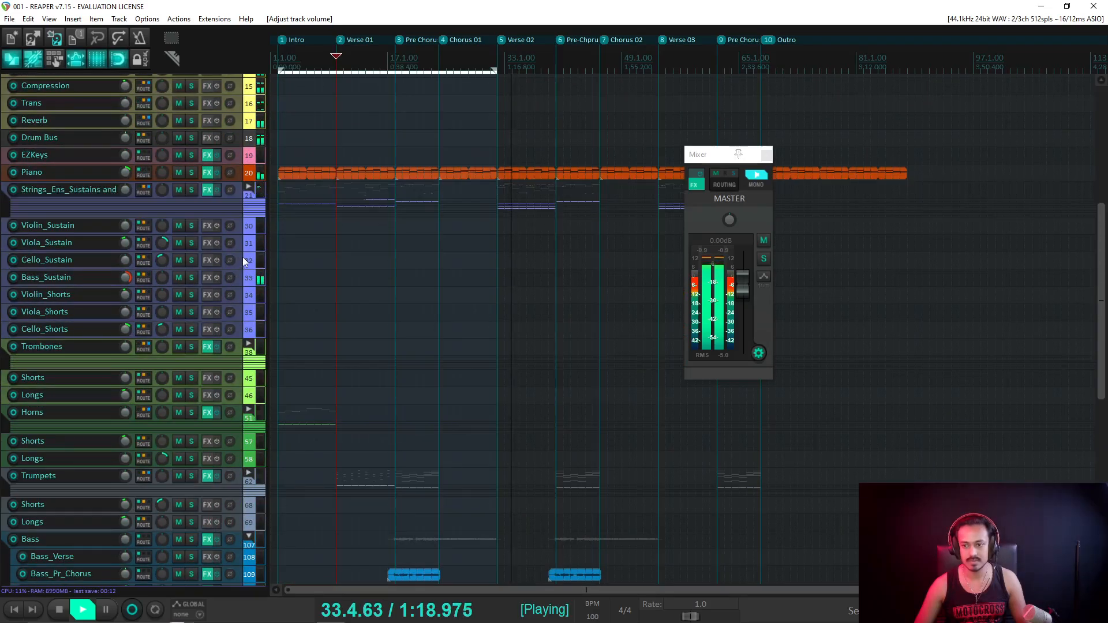
{"action": "left_click", "coordinate": [248, 187]}
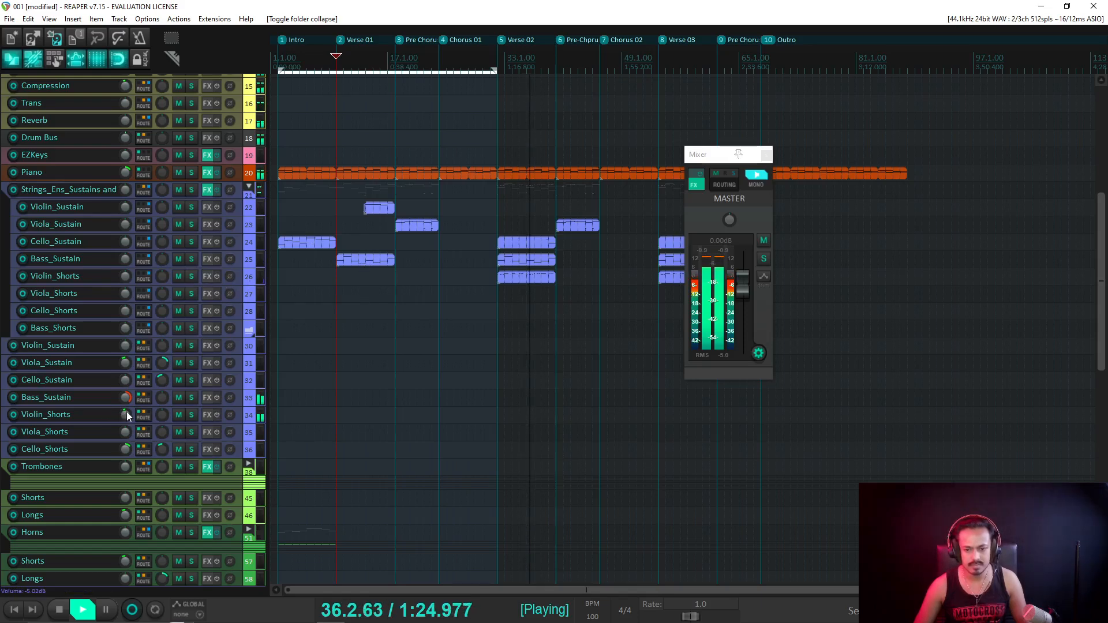
{"action": "left_click_drag", "start_coordinate": [126, 411], "coordinate": [126, 419]}
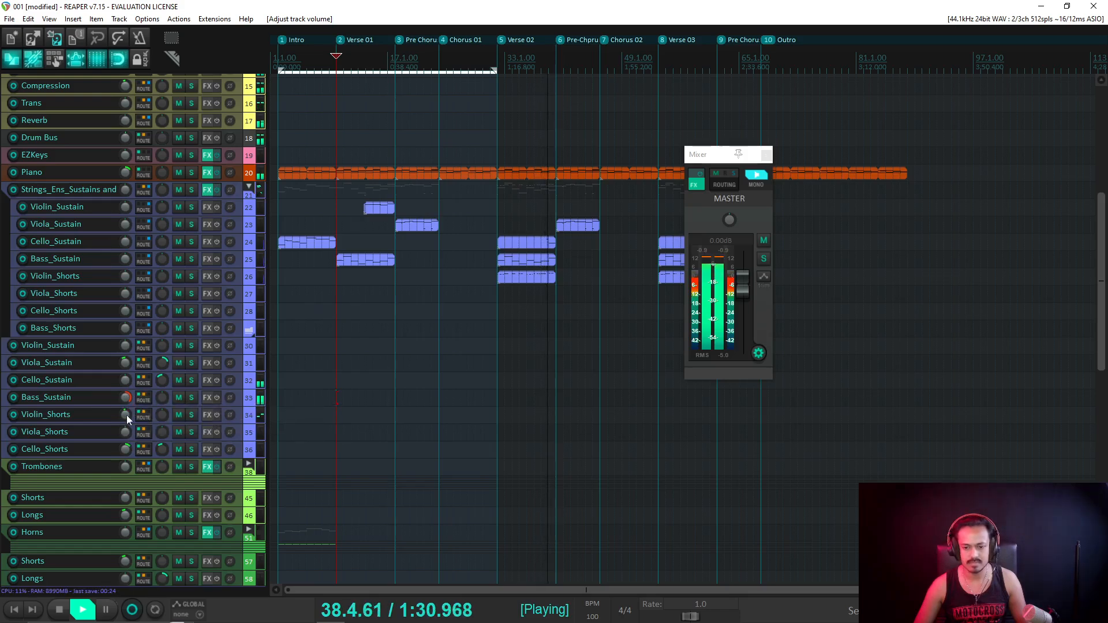
{"action": "left_click_drag", "start_coordinate": [126, 414], "coordinate": [127, 414]}
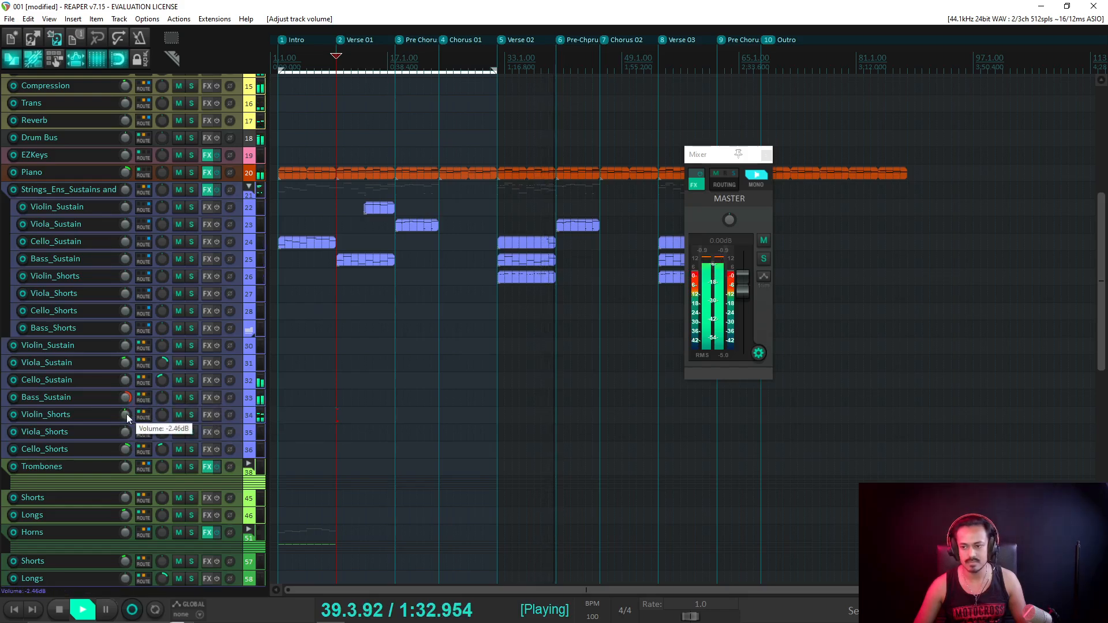
Audition the song from bar 18.
{"action": "scroll", "coordinate": [164, 342], "scroll_direction": "down", "scroll_amount": 6}
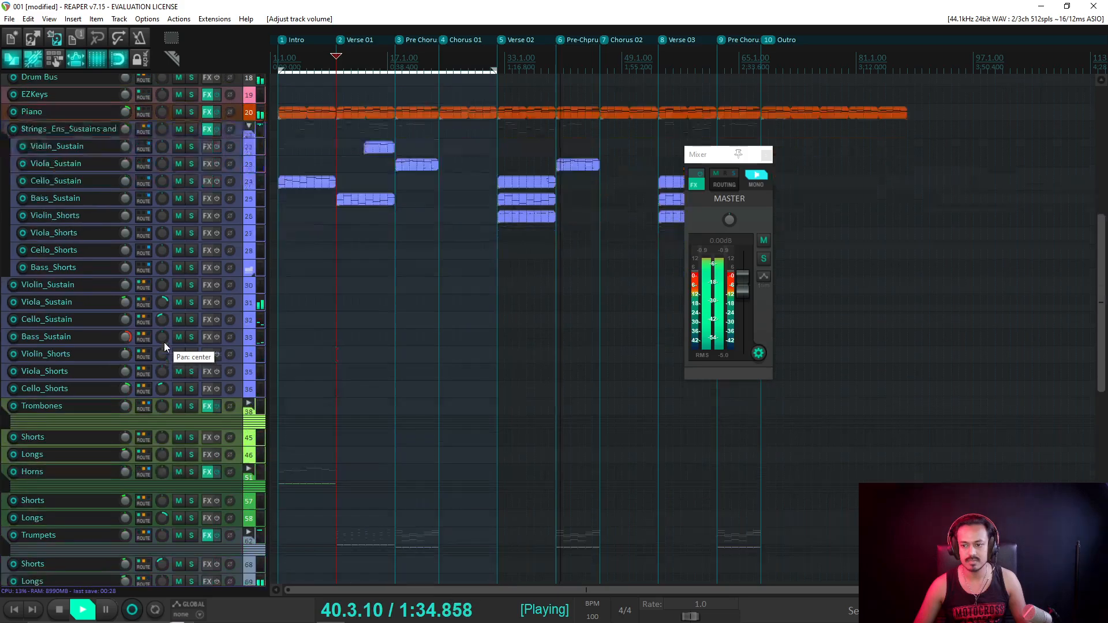
{"action": "scroll", "coordinate": [164, 344], "scroll_direction": "down", "scroll_amount": 2}
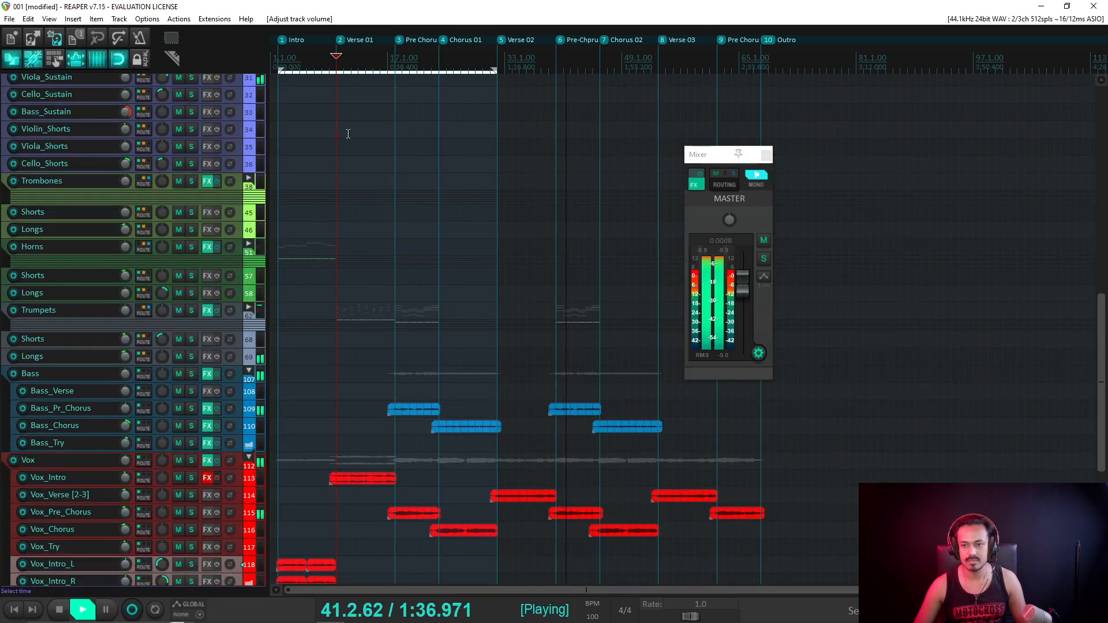
{"action": "key", "text": "space"}
{"action": "left_click", "coordinate": [395, 65]}
{"action": "key", "text": "space"}
{"action": "scroll", "coordinate": [183, 210], "scroll_direction": "up", "scroll_amount": 2}
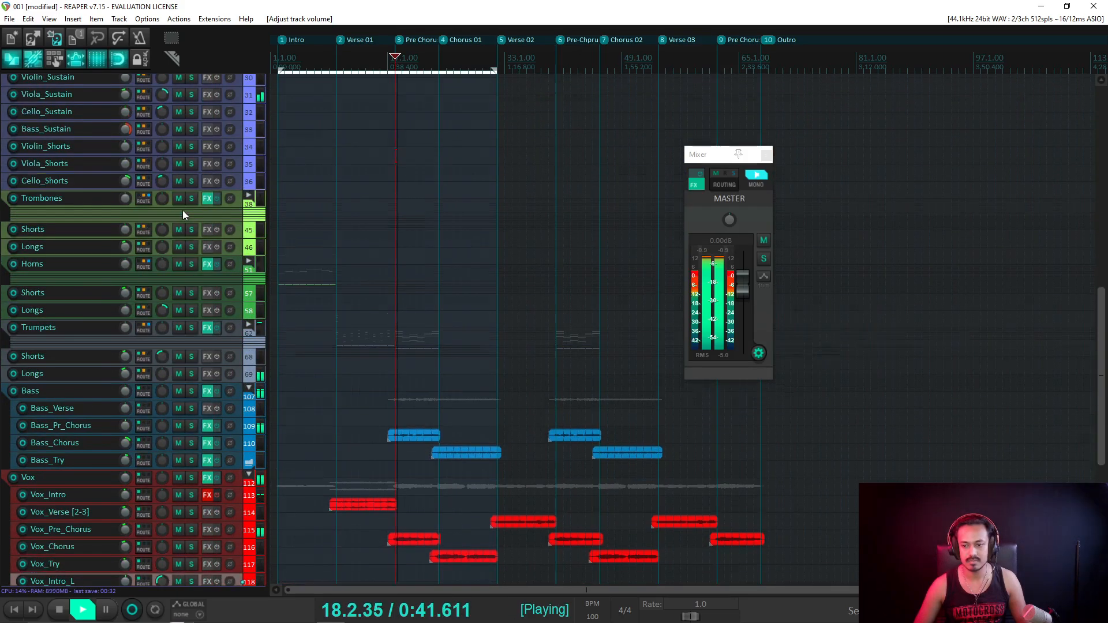
{"action": "key", "text": "space"}
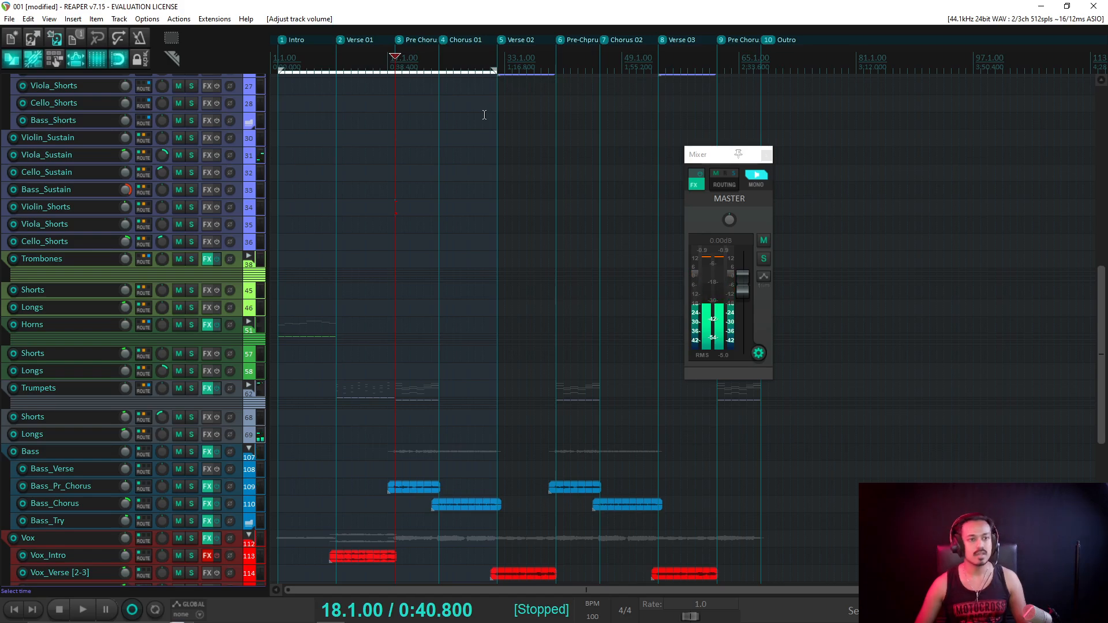
Play back the arrangement from bar 8.
{"action": "scroll", "coordinate": [269, 152], "scroll_direction": "up", "scroll_amount": 5}
{"action": "scroll", "coordinate": [354, 160], "scroll_direction": "down", "scroll_amount": 3}
{"action": "scroll", "coordinate": [354, 160], "scroll_direction": "down", "scroll_amount": 3}
{"action": "scroll", "coordinate": [155, 202], "scroll_direction": "up", "scroll_amount": 8}
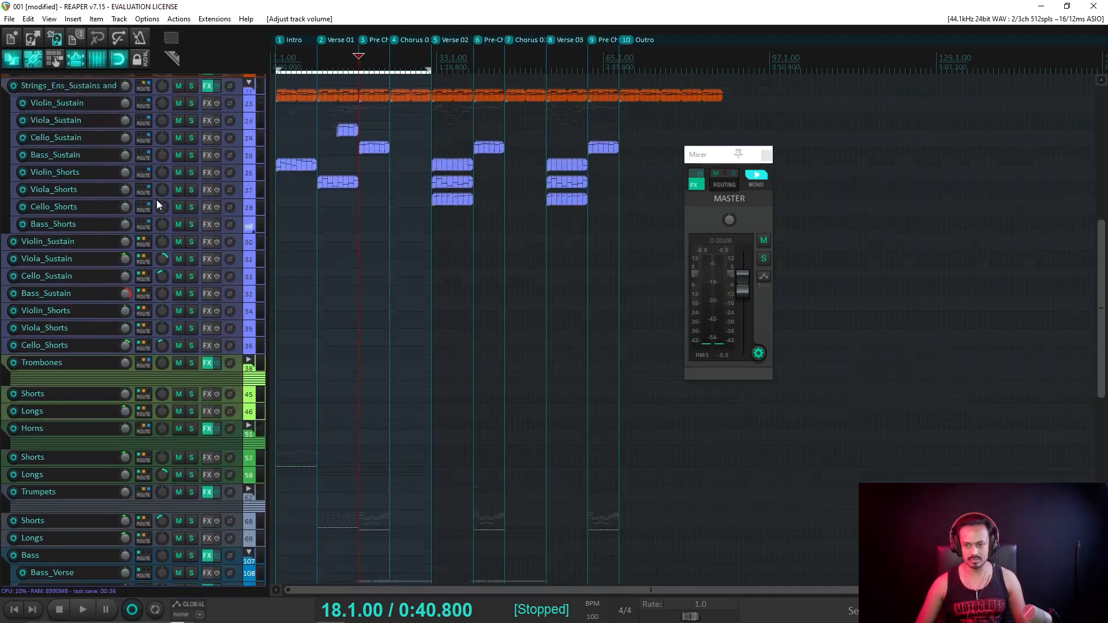
{"action": "left_click", "coordinate": [309, 65]}
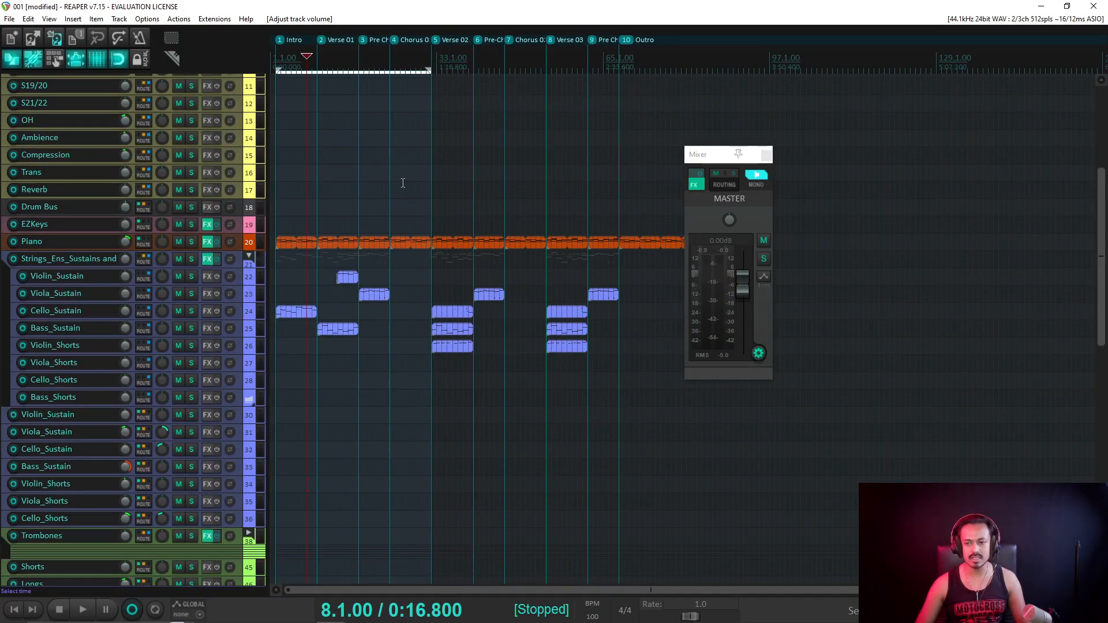
{"action": "scroll", "coordinate": [514, 266], "scroll_direction": "up", "scroll_amount": 4}
{"action": "key", "text": "space"}
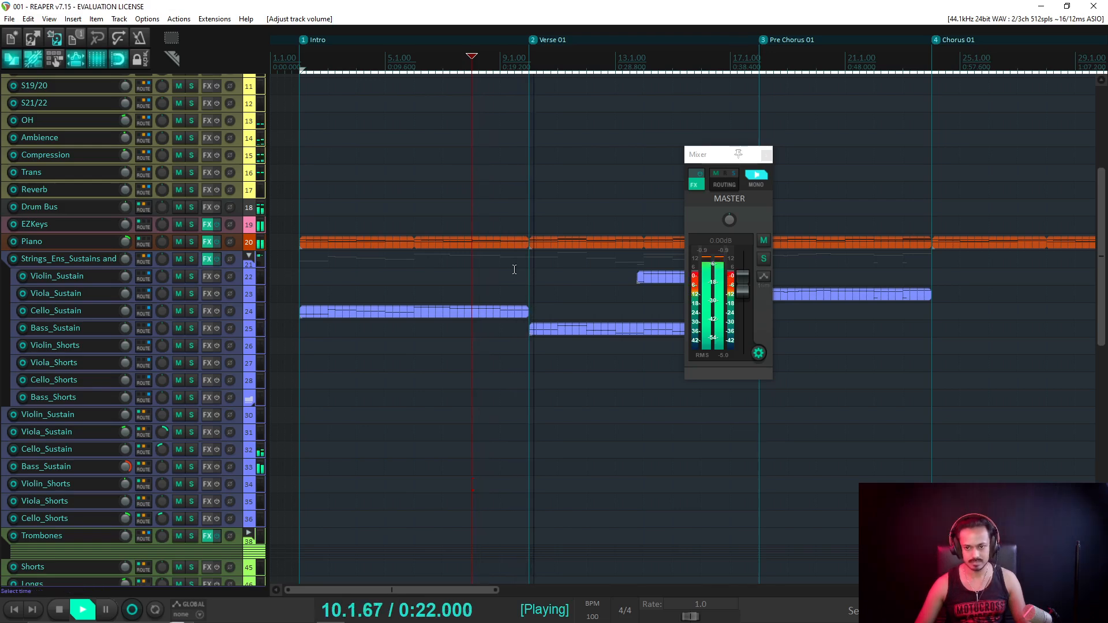
{"action": "key", "text": "space"}
Scroll through the track list and bring it back to the top.
{"action": "scroll", "coordinate": [203, 175], "scroll_direction": "up", "scroll_amount": 3}
{"action": "scroll", "coordinate": [202, 174], "scroll_direction": "up", "scroll_amount": 2}
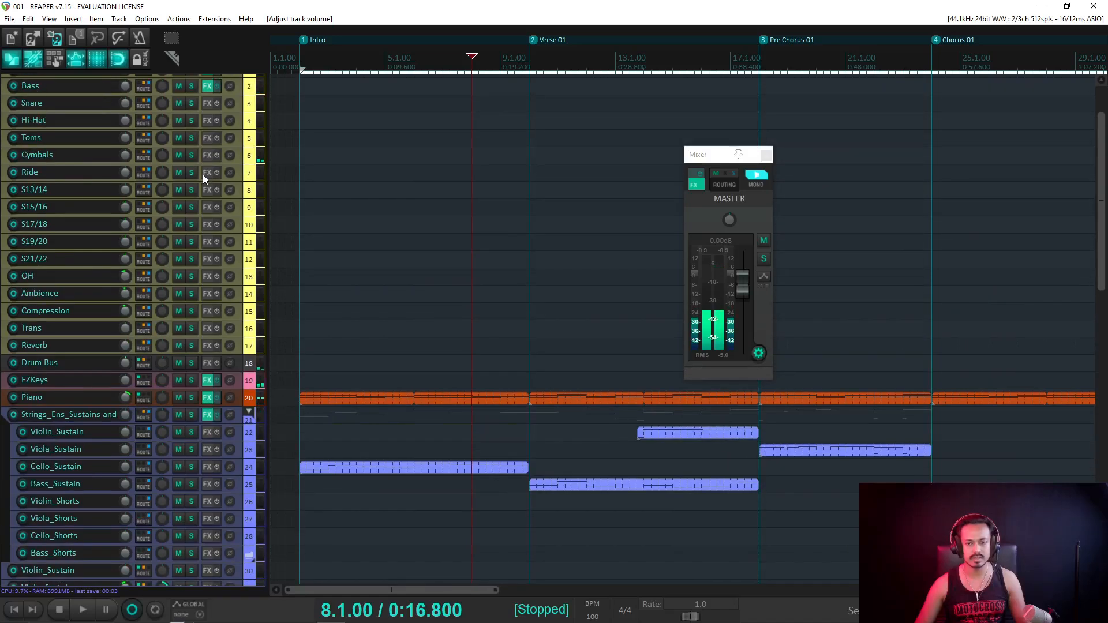
{"action": "scroll", "coordinate": [203, 174], "scroll_direction": "up", "scroll_amount": 2}
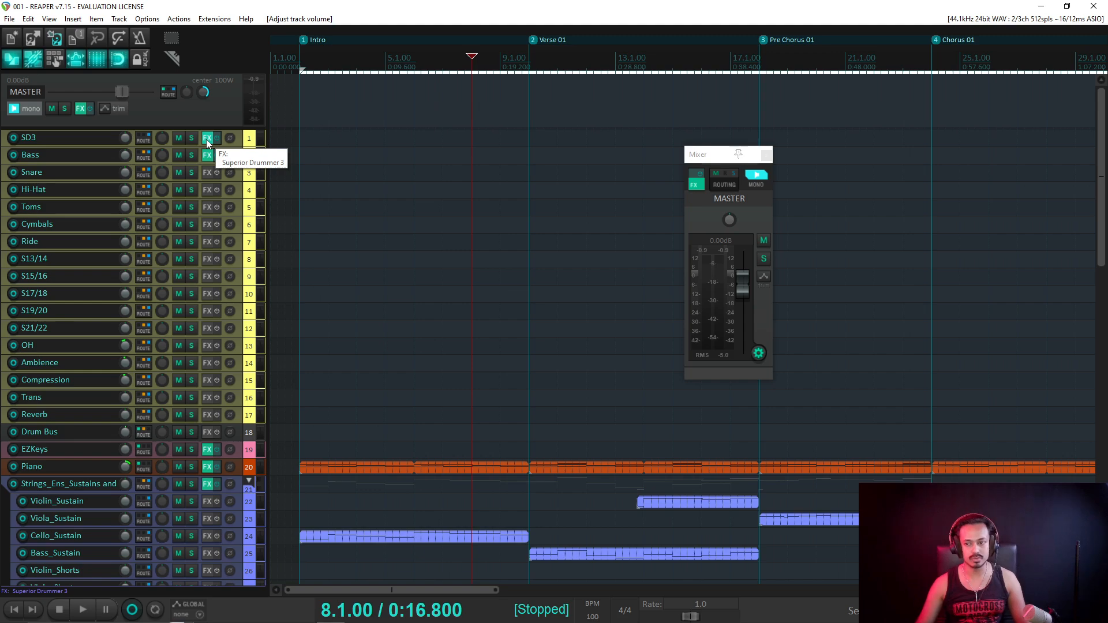
{"action": "scroll", "coordinate": [520, 288], "scroll_direction": "down", "scroll_amount": 5}
{"action": "scroll", "coordinate": [190, 312], "scroll_direction": "down", "scroll_amount": 3}
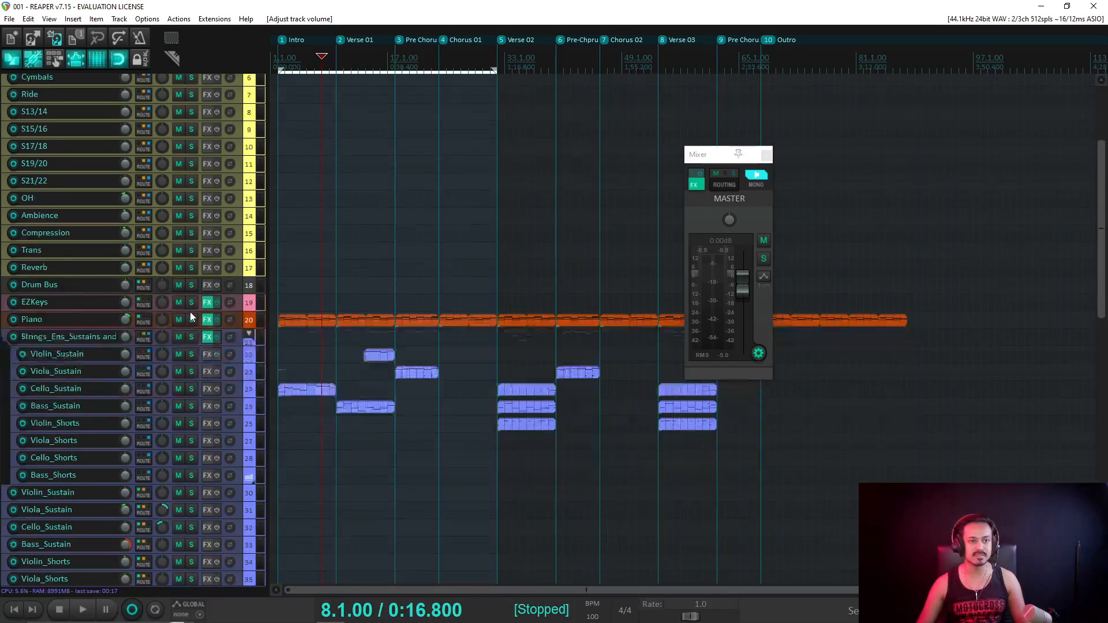
{"action": "scroll", "coordinate": [191, 315], "scroll_direction": "down", "scroll_amount": 5}
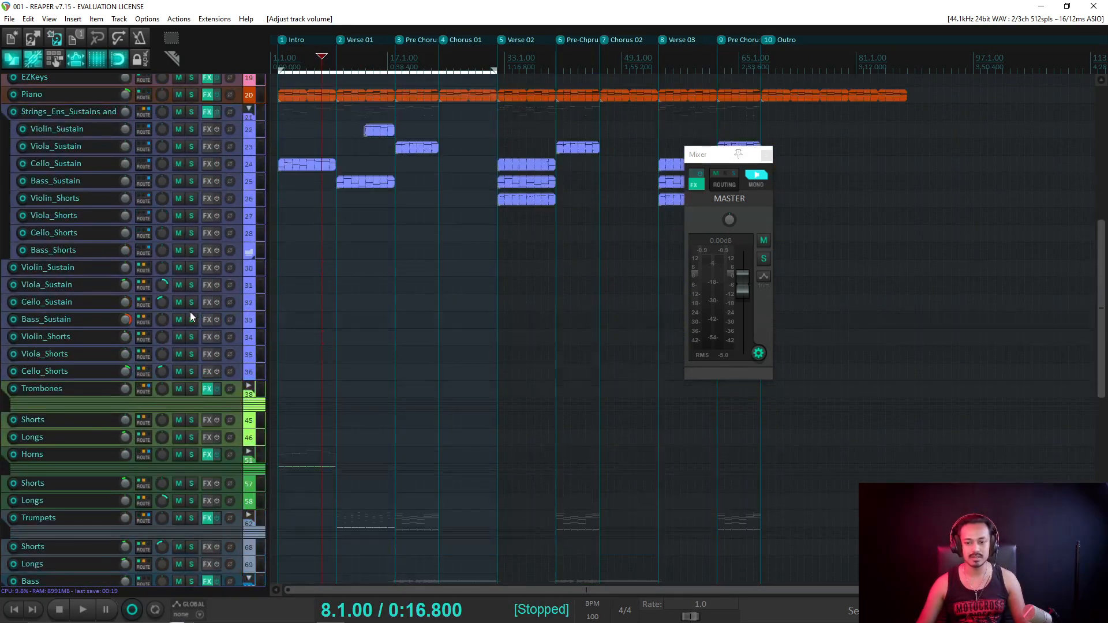
{"action": "scroll", "coordinate": [191, 315], "scroll_direction": "up", "scroll_amount": 8}
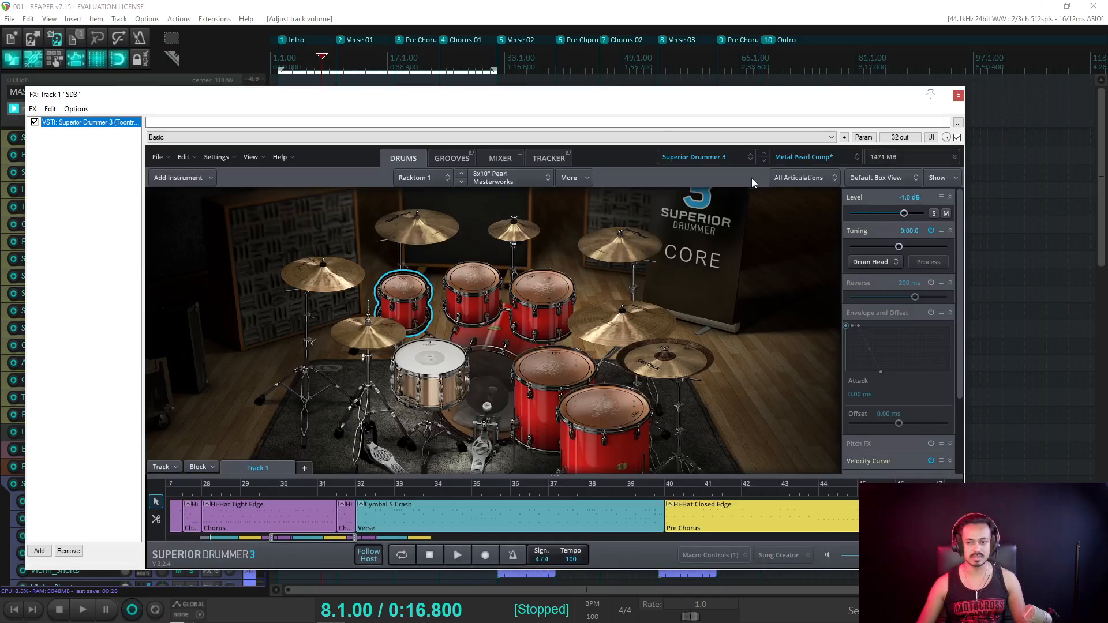
Reposition the Superior Drummer window and toggle master mono while listening to the mix.
{"action": "left_click_drag", "start_coordinate": [621, 97], "coordinate": [666, 219]}
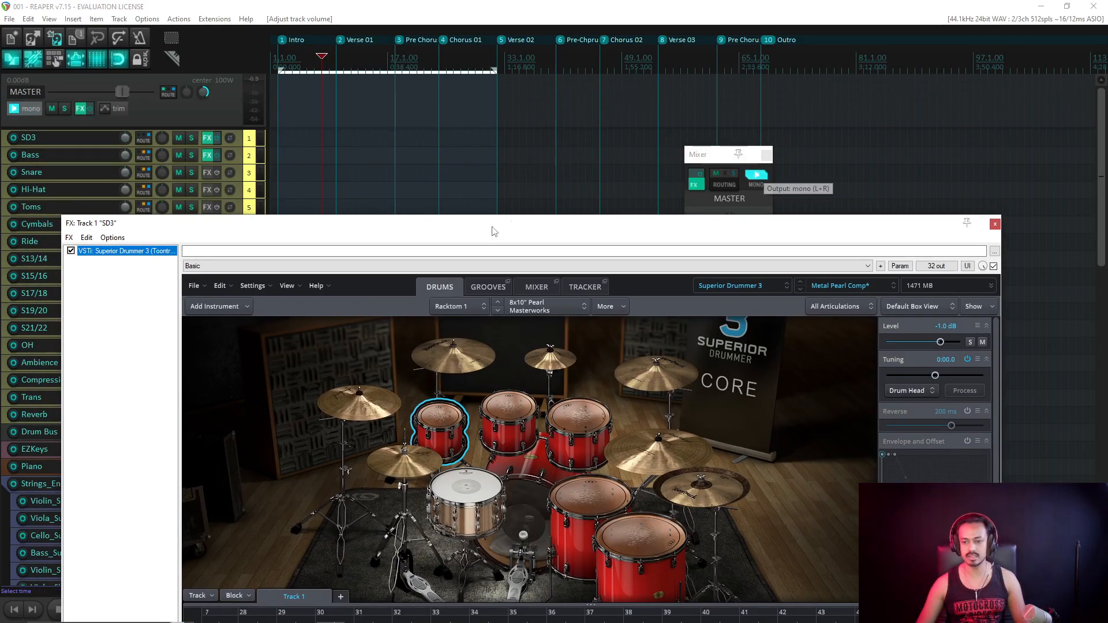
{"action": "left_click_drag", "start_coordinate": [427, 232], "coordinate": [409, 170]}
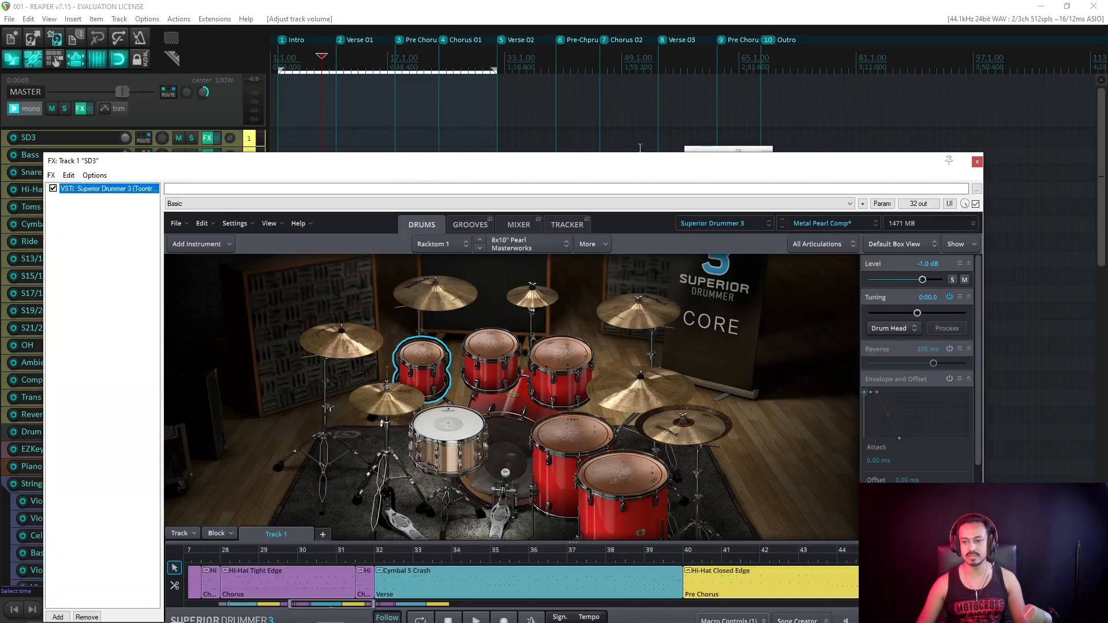
{"action": "left_click", "coordinate": [702, 149]}
{"action": "left_click", "coordinate": [758, 179]}
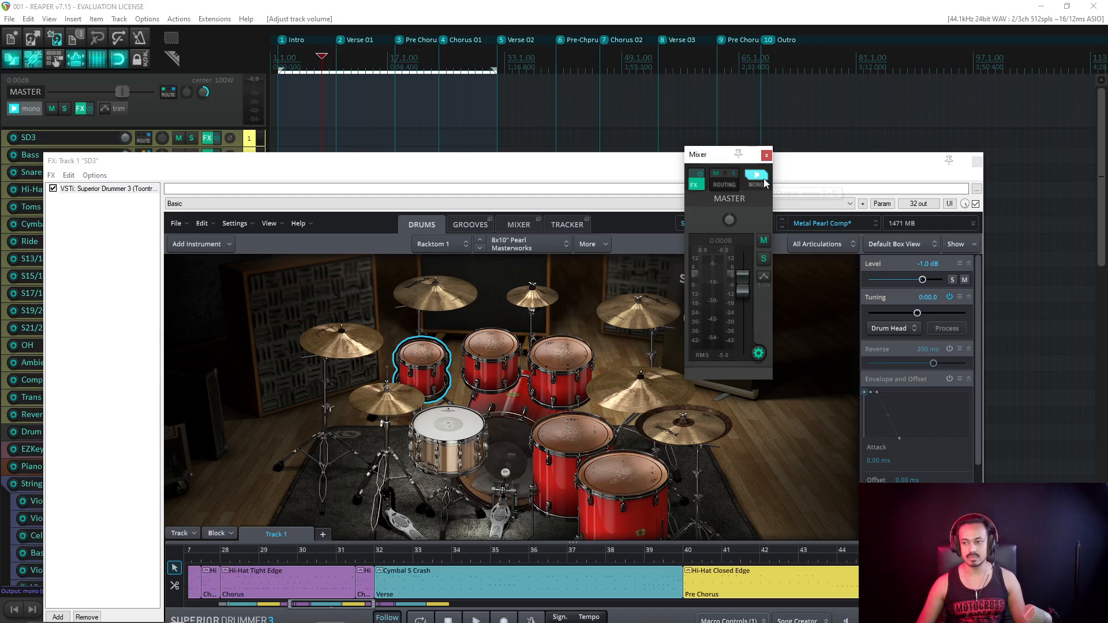
{"action": "key", "text": "space"}
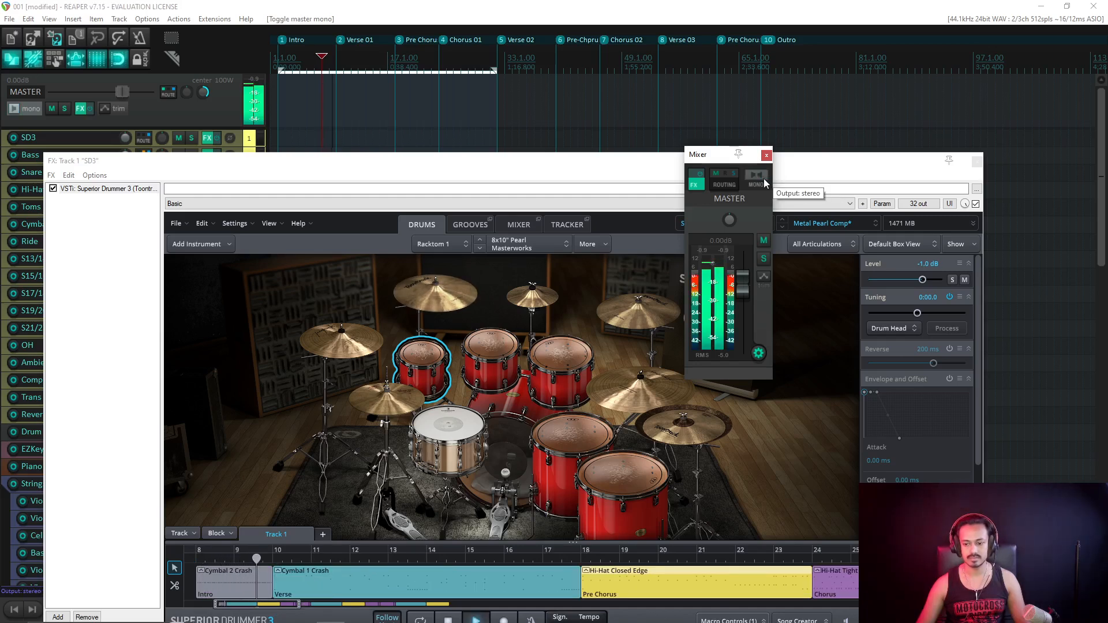
{"action": "key", "text": "space"}
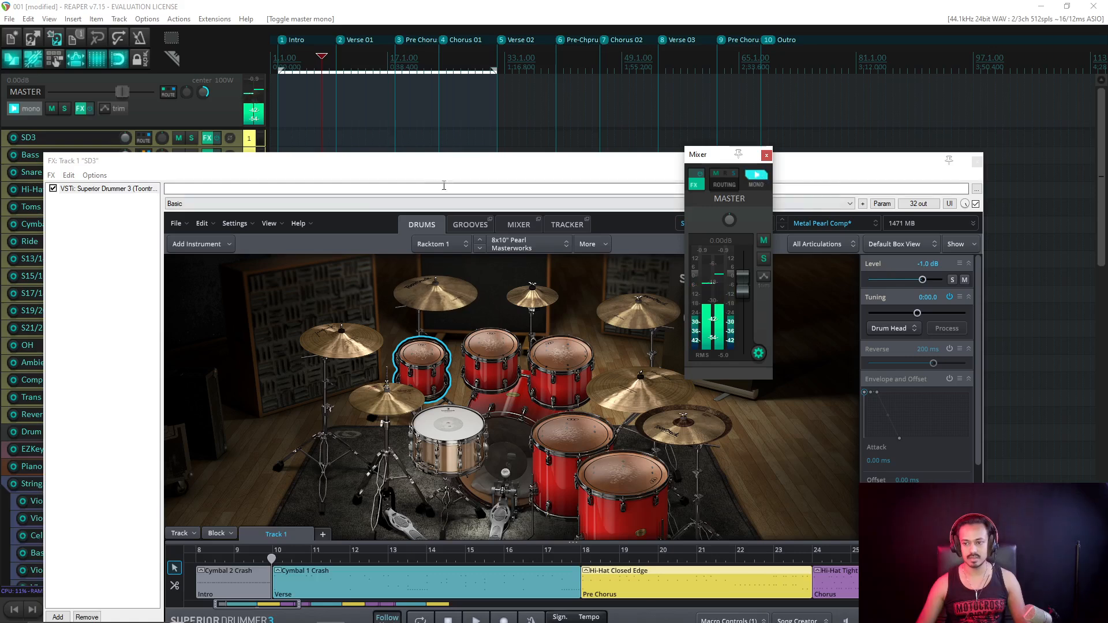
Select Cymbal 2, solo SD3, raise the crash level to 4.9 dB, then unsolo.
{"action": "left_click", "coordinate": [448, 292]}
{"action": "left_click", "coordinate": [449, 291]}
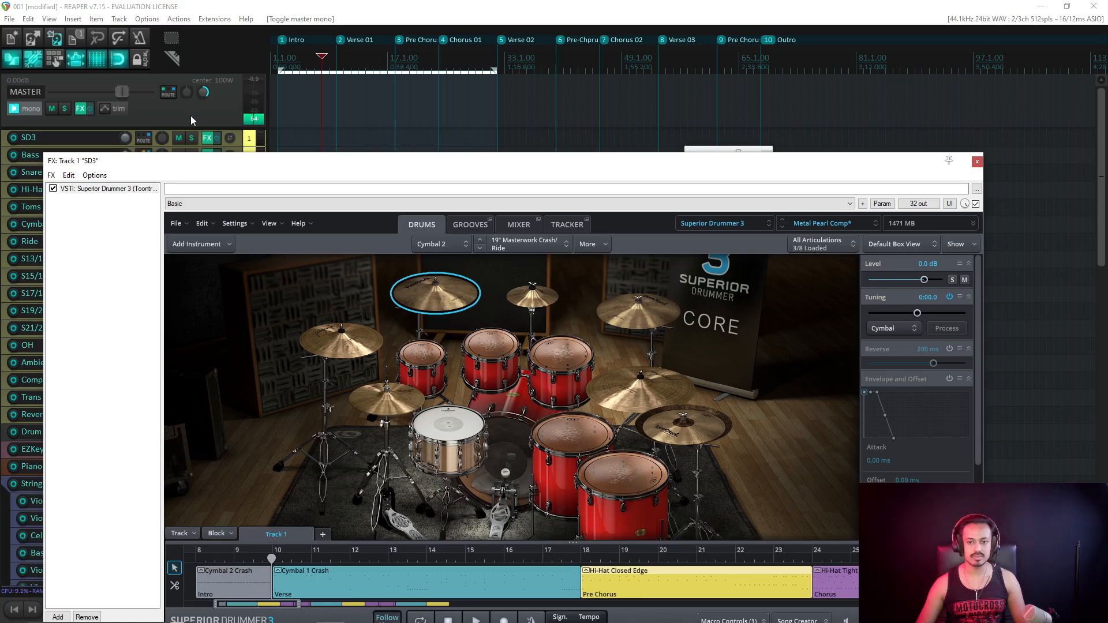
{"action": "left_click", "coordinate": [193, 139]}
{"action": "key", "text": "space"}
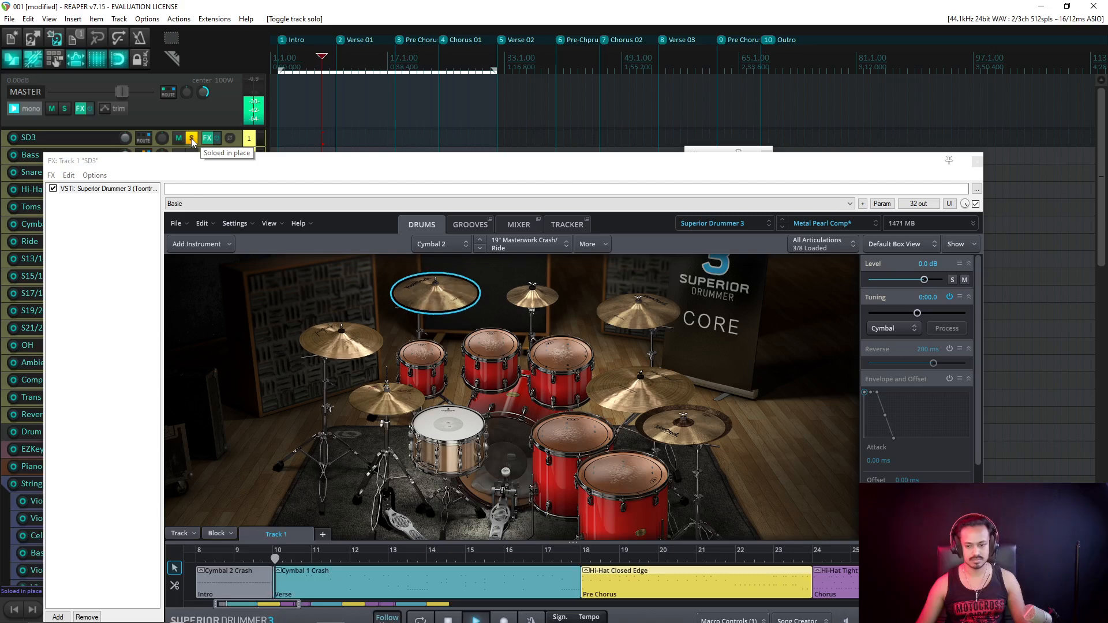
{"action": "left_click", "coordinate": [927, 281]}
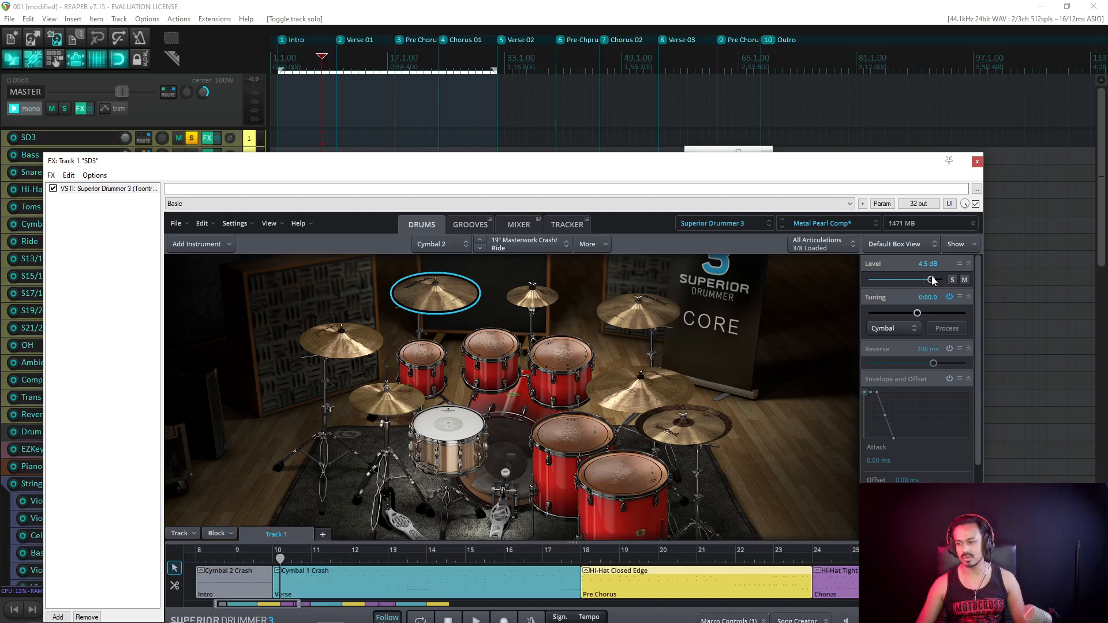
{"action": "key", "text": "space"}
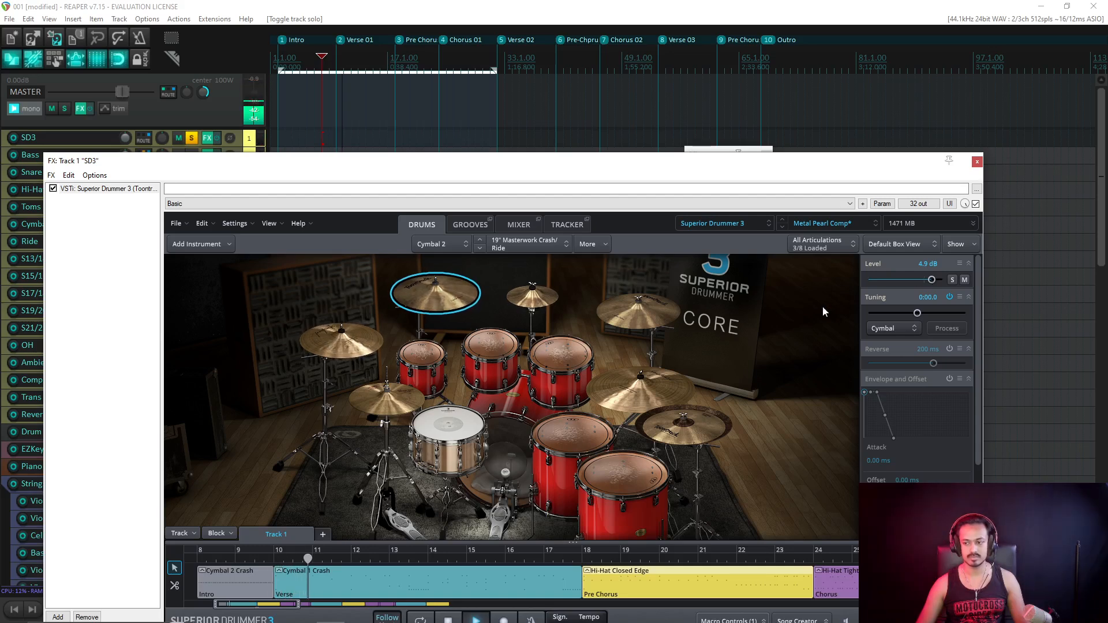
{"action": "left_click", "coordinate": [192, 137]}
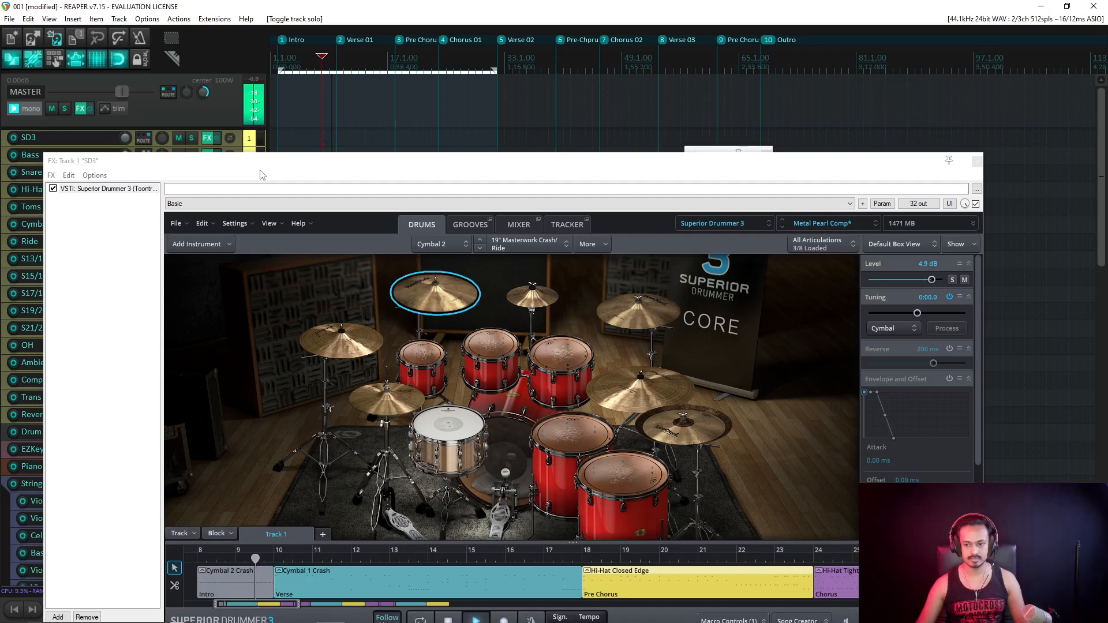
Check Cymbal 2's crash roll in the Grid Editor, then return to the kit at 12.0 dB.
{"action": "double_click", "coordinate": [249, 576]}
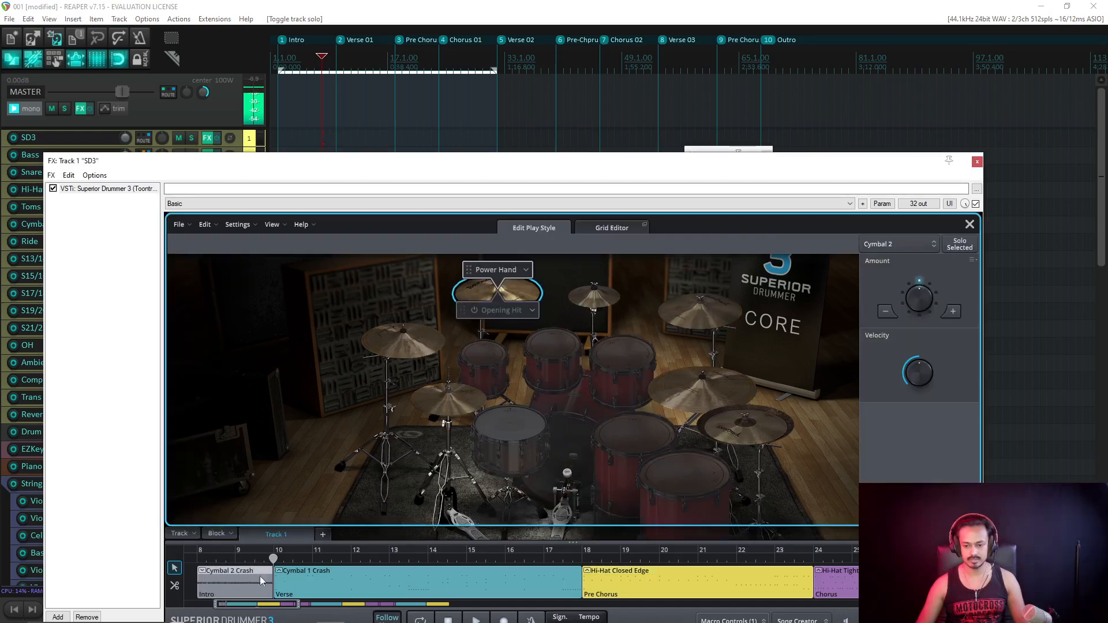
{"action": "left_click", "coordinate": [601, 228]}
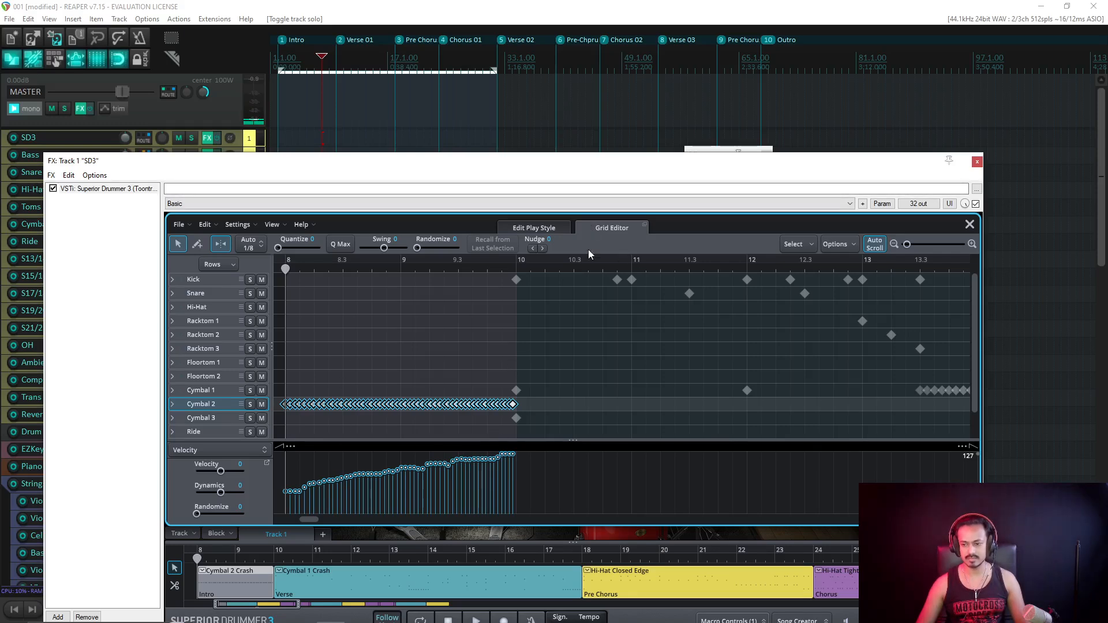
{"action": "left_click", "coordinate": [969, 225]}
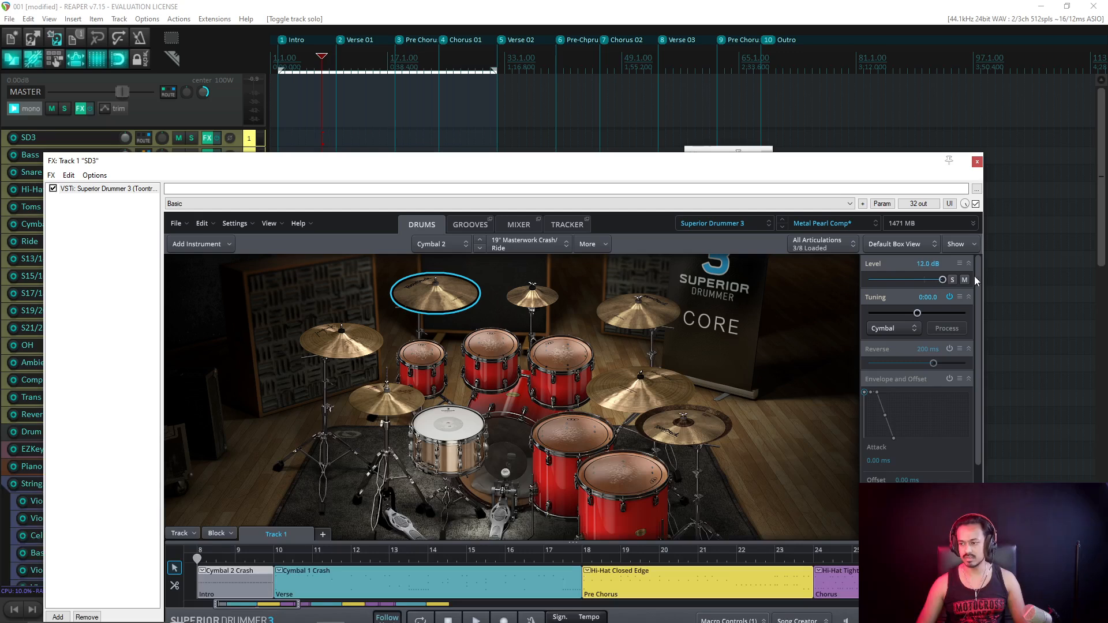
Audition the louder crash and lower the Cymbal 2 level to 10.1 dB.
{"action": "key", "text": "space"}
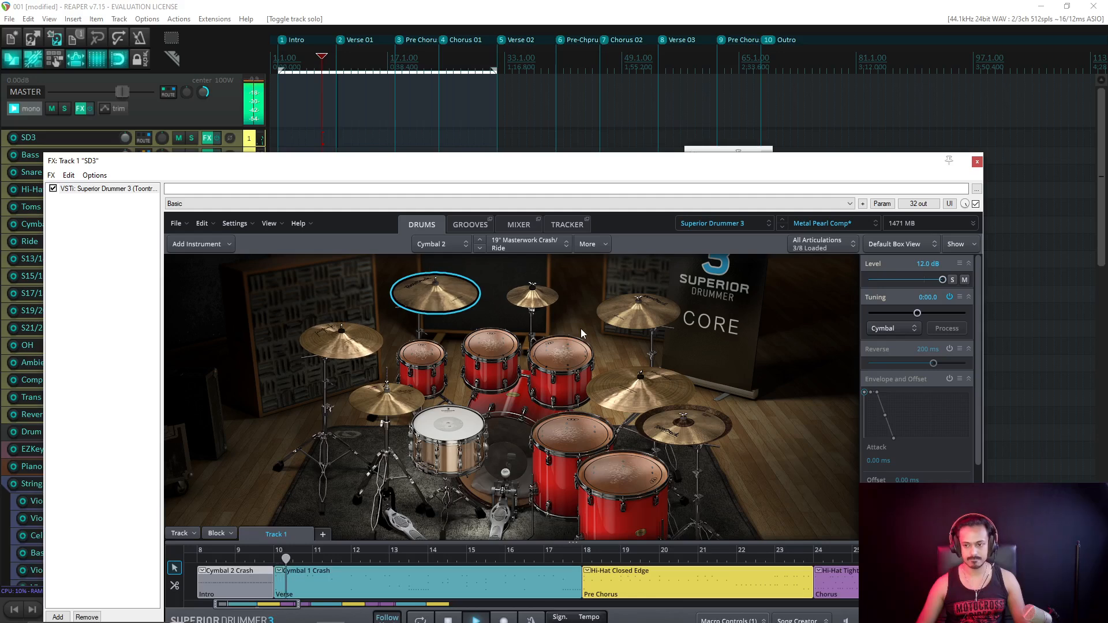
{"action": "key", "text": "space"}
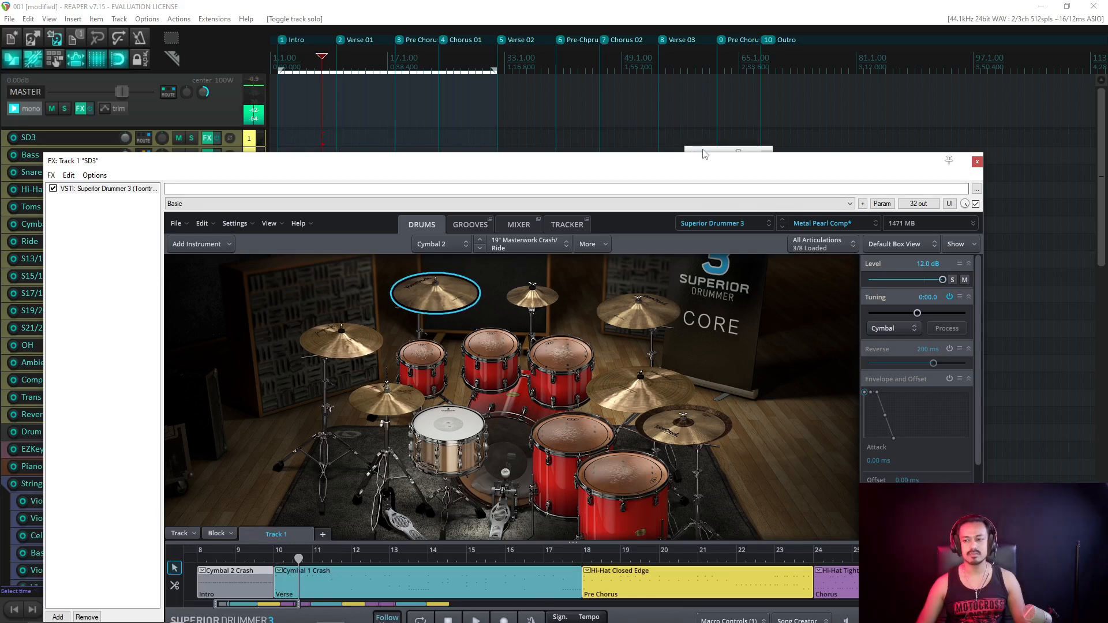
{"action": "key", "text": "ctrl+m"}
{"action": "left_click", "coordinate": [942, 281]}
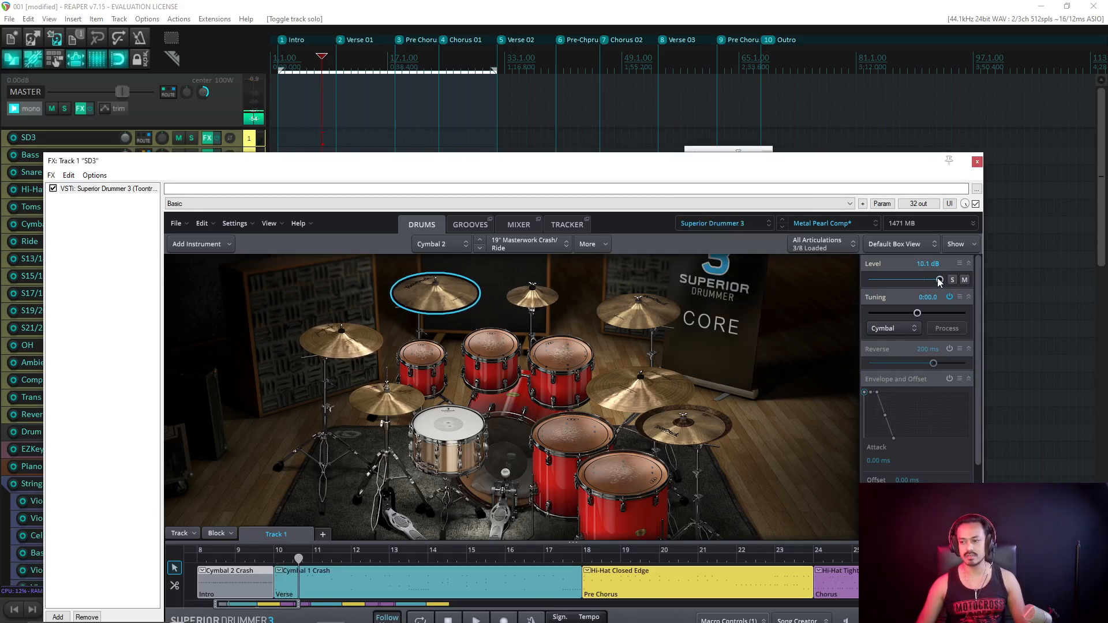
{"action": "key", "text": "space"}
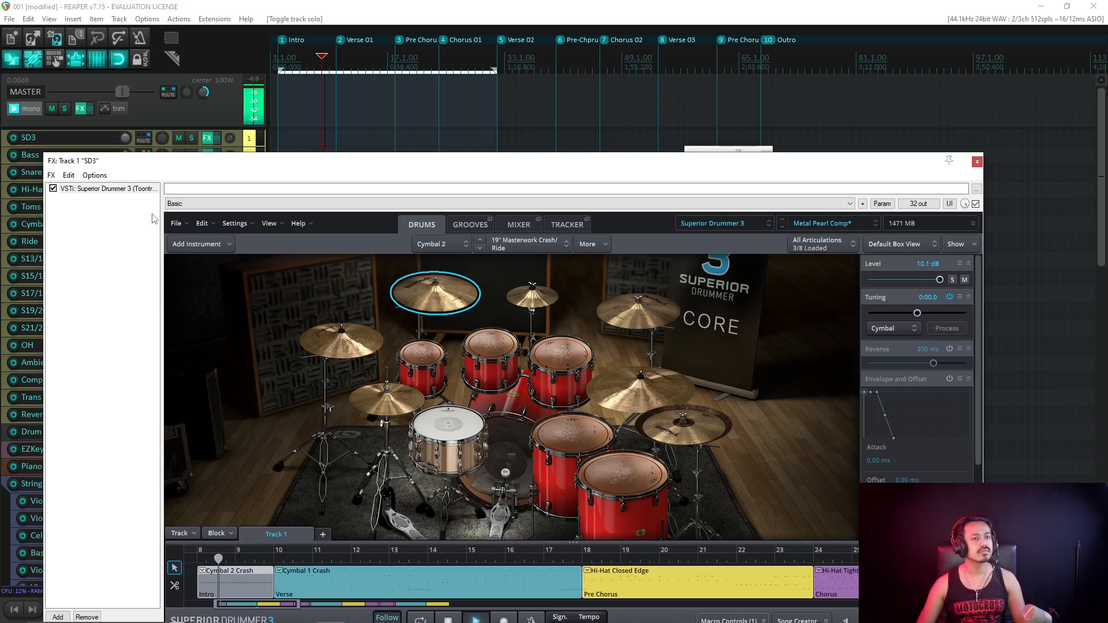
Save the project and move the Superior Drummer window off to the left.
{"action": "left_click", "coordinate": [267, 16]}
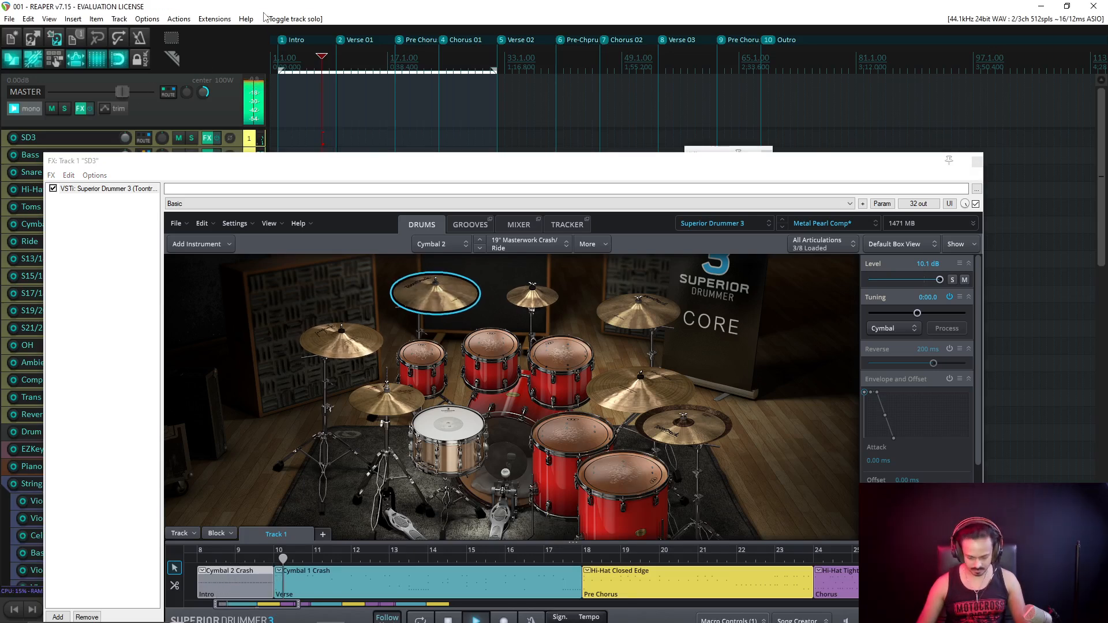
{"action": "key", "text": "ctrl+s"}
{"action": "left_click_drag", "start_coordinate": [389, 165], "coordinate": [0, 72]}
{"action": "key", "text": "space"}
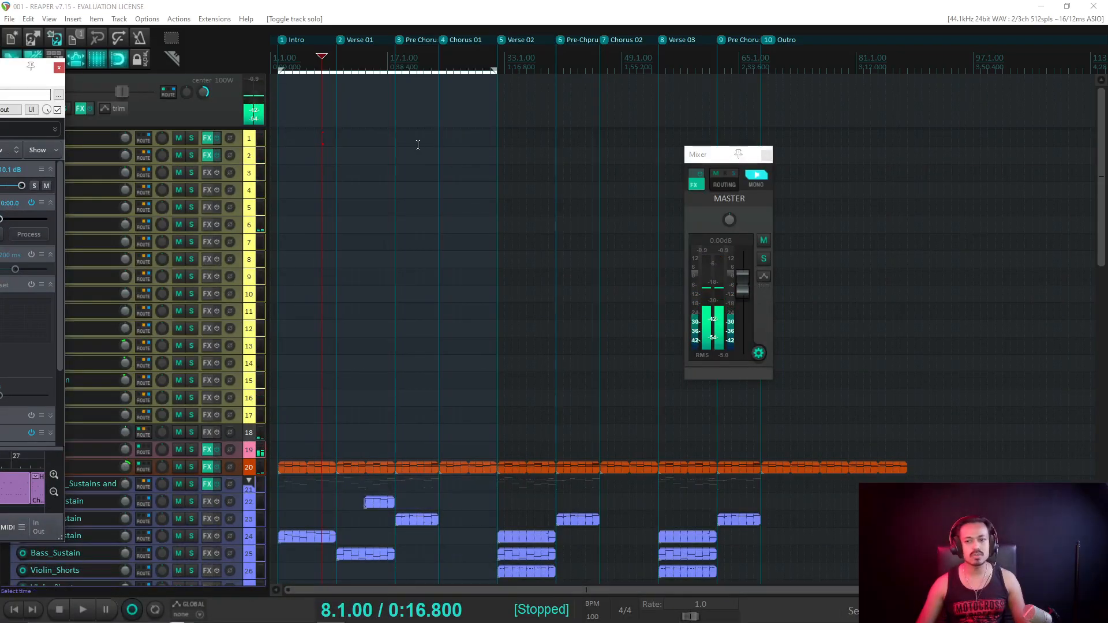
Zoom the timeline, set the play position to 2.1.00 and bring Superior Drummer 3 back on screen.
{"action": "scroll", "coordinate": [392, 143], "scroll_direction": "down", "scroll_amount": 2}
{"action": "scroll", "coordinate": [485, 181], "scroll_direction": "up", "scroll_amount": 2}
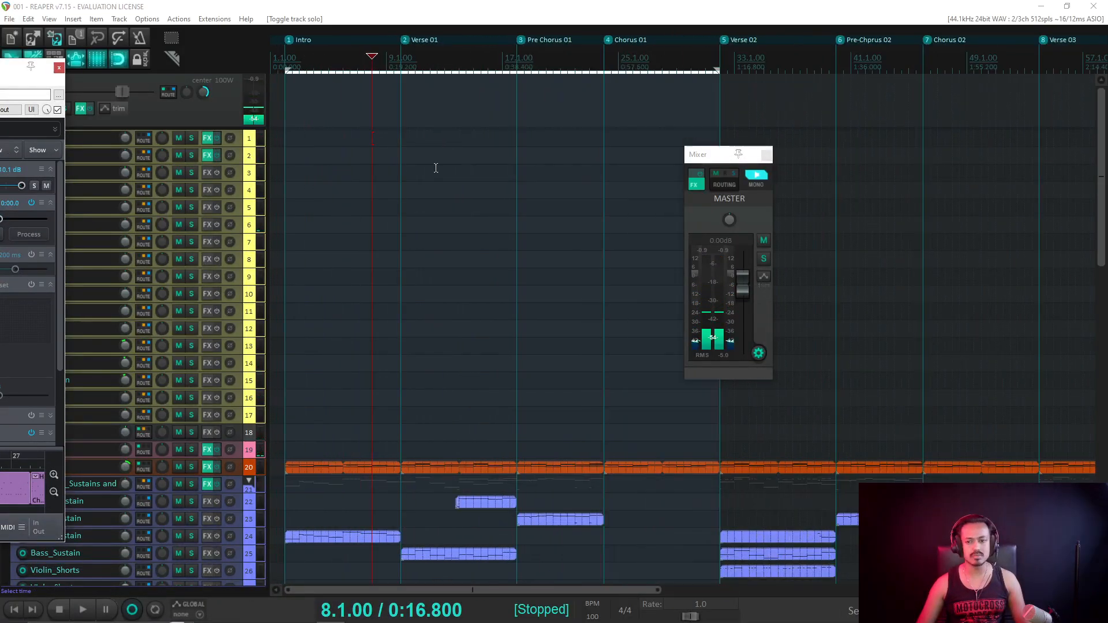
{"action": "left_click", "coordinate": [284, 68]}
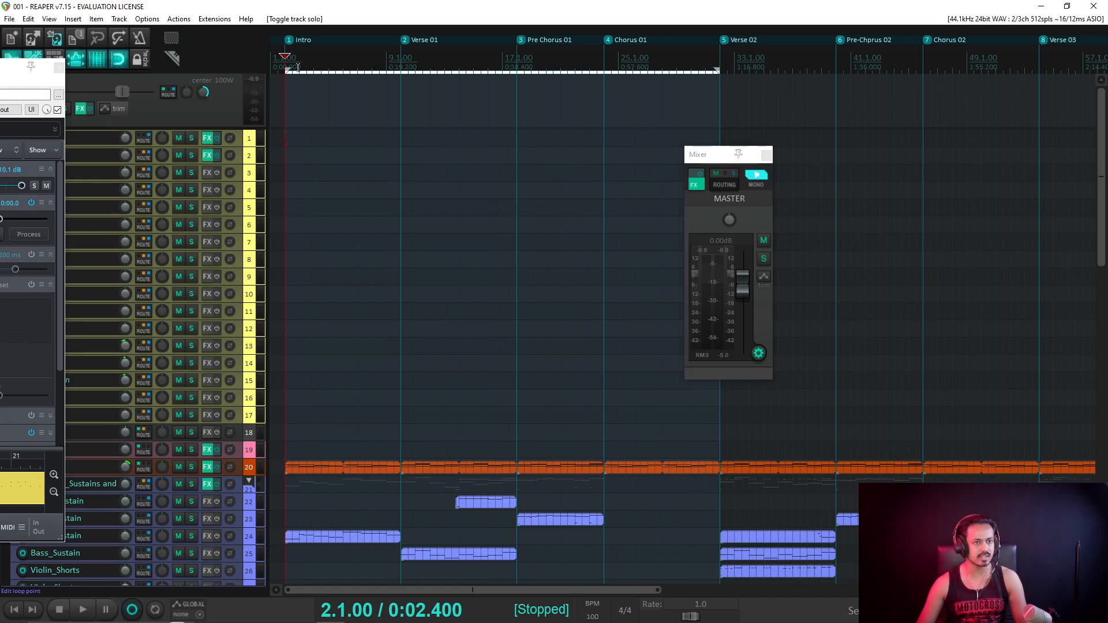
{"action": "left_click_drag", "start_coordinate": [15, 66], "coordinate": [729, 109]}
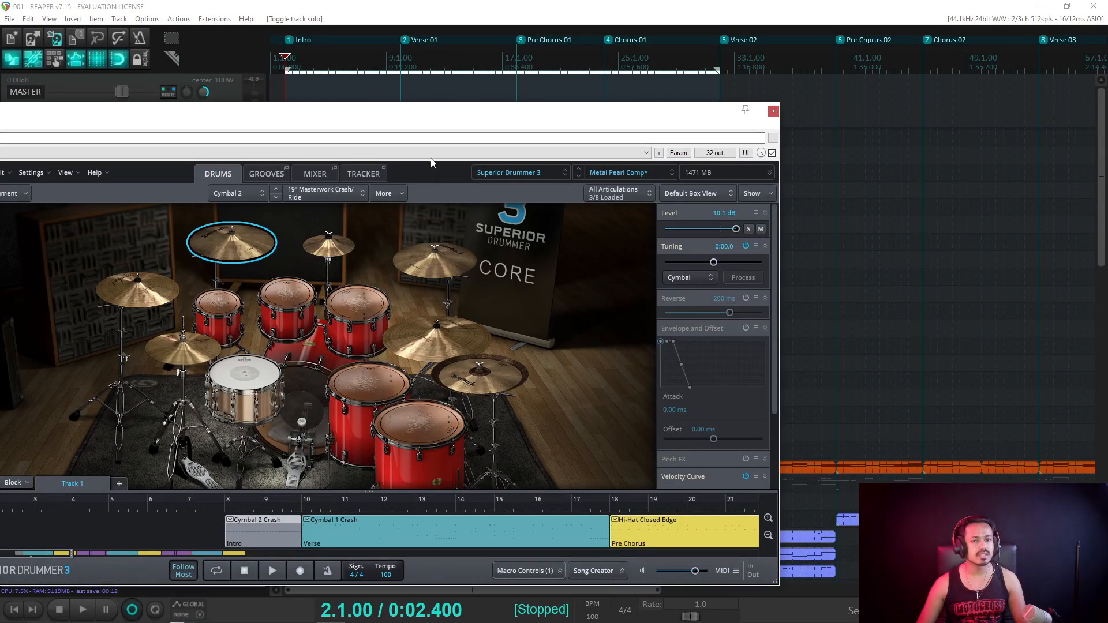
Shift the Superior Drummer 3 window to show its FX chain list, then open the Tracker tab.
{"action": "left_click_drag", "start_coordinate": [333, 118], "coordinate": [495, 103]}
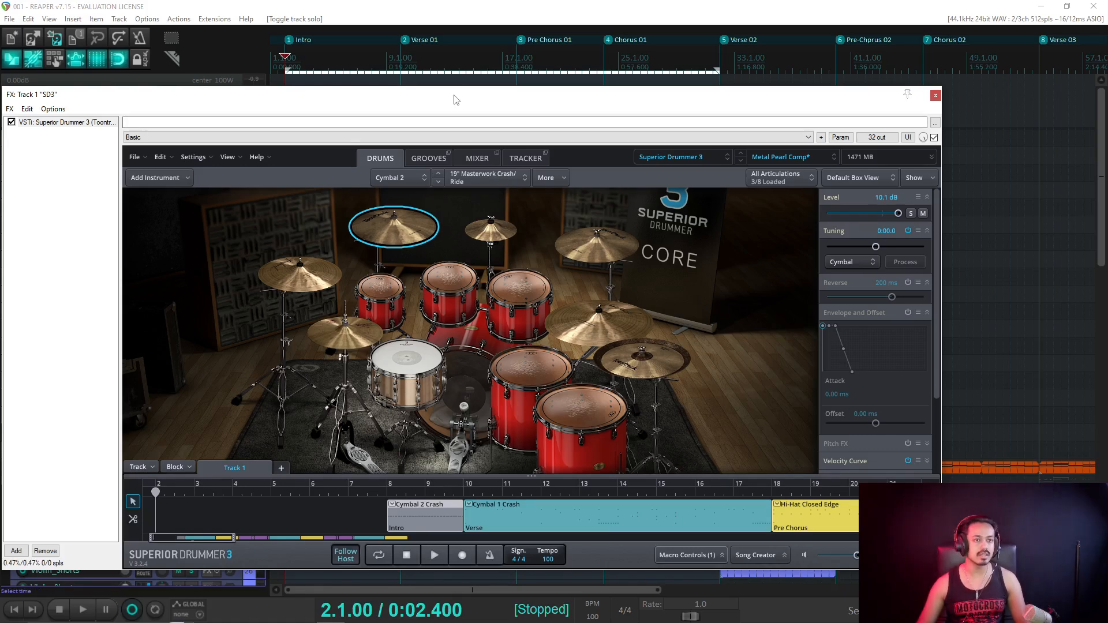
{"action": "left_click", "coordinate": [524, 161]}
Open Superior Drummer's mixer and close the Toms fader's Bind to CC menu without assigning anything.
{"action": "left_click", "coordinate": [475, 161]}
{"action": "right_click", "coordinate": [455, 377]}
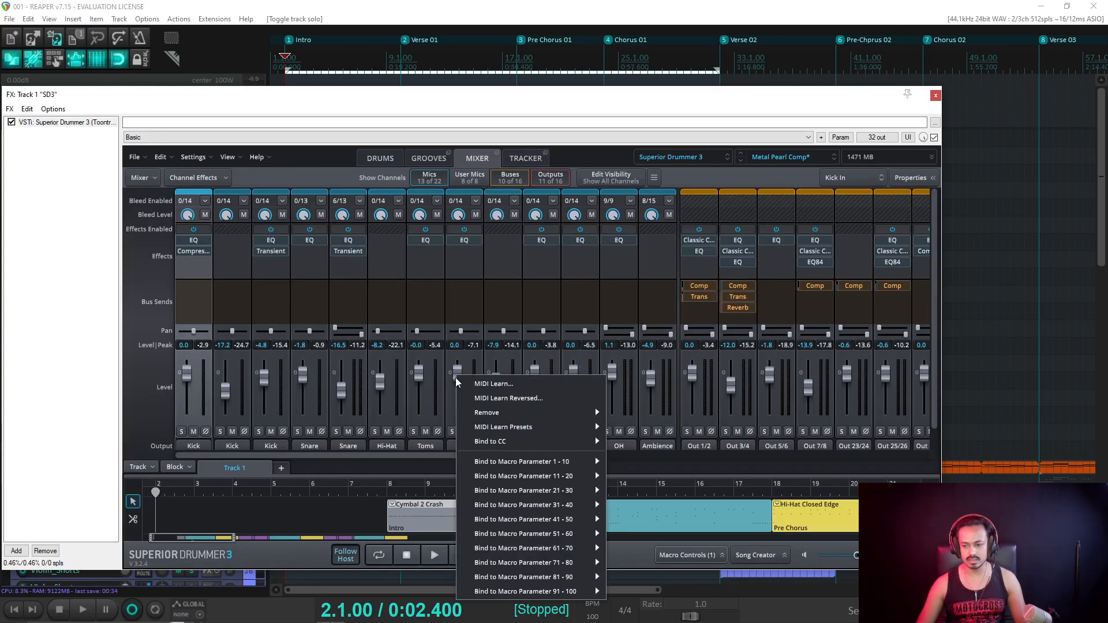
{"action": "mouse_move", "coordinate": [512, 442]}
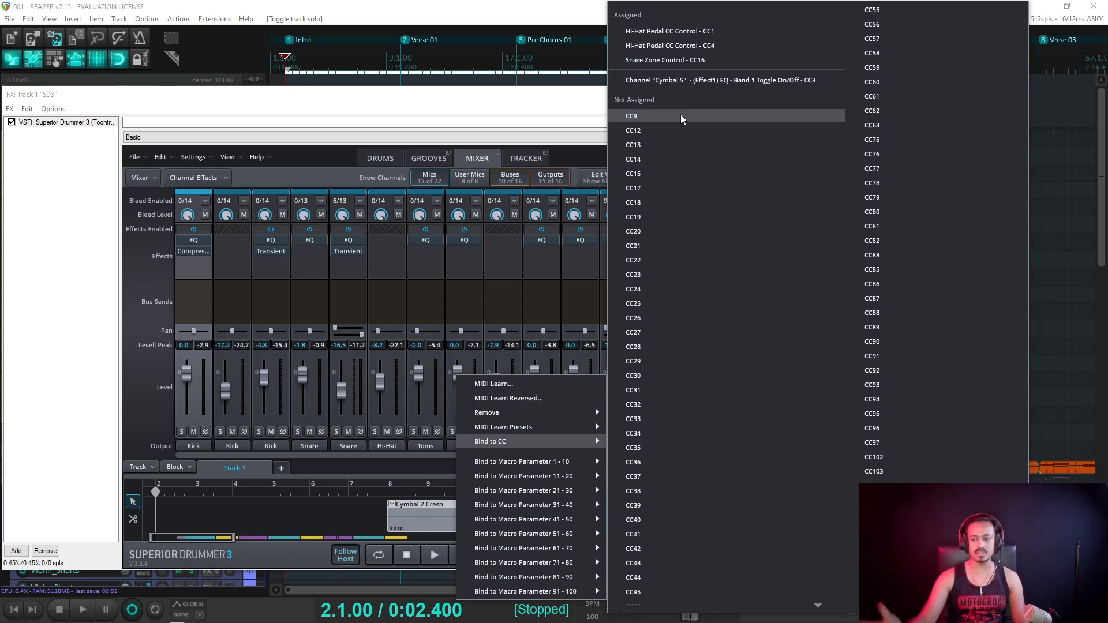
{"action": "scroll", "coordinate": [836, 262], "scroll_direction": "down", "scroll_amount": 3}
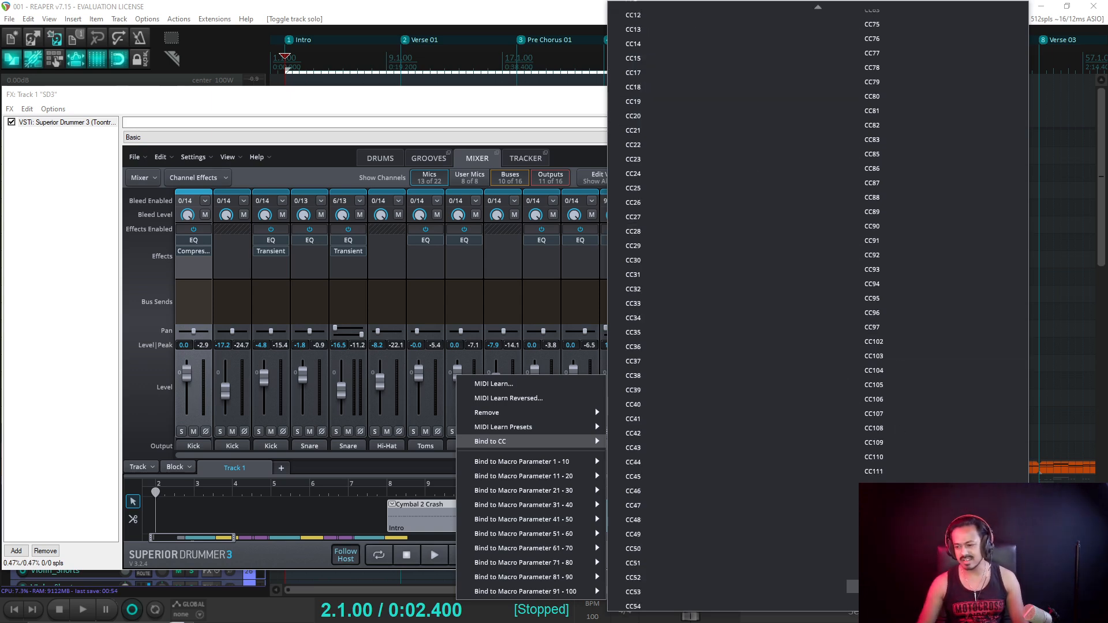
{"action": "scroll", "coordinate": [727, 312], "scroll_direction": "up", "scroll_amount": 3}
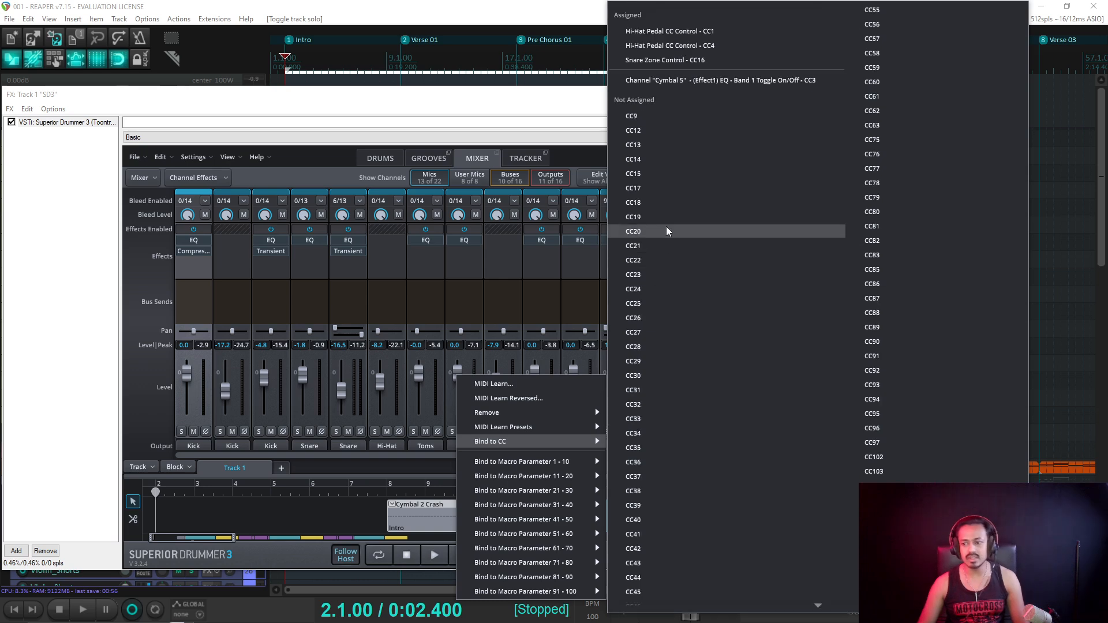
{"action": "left_click", "coordinate": [437, 101]}
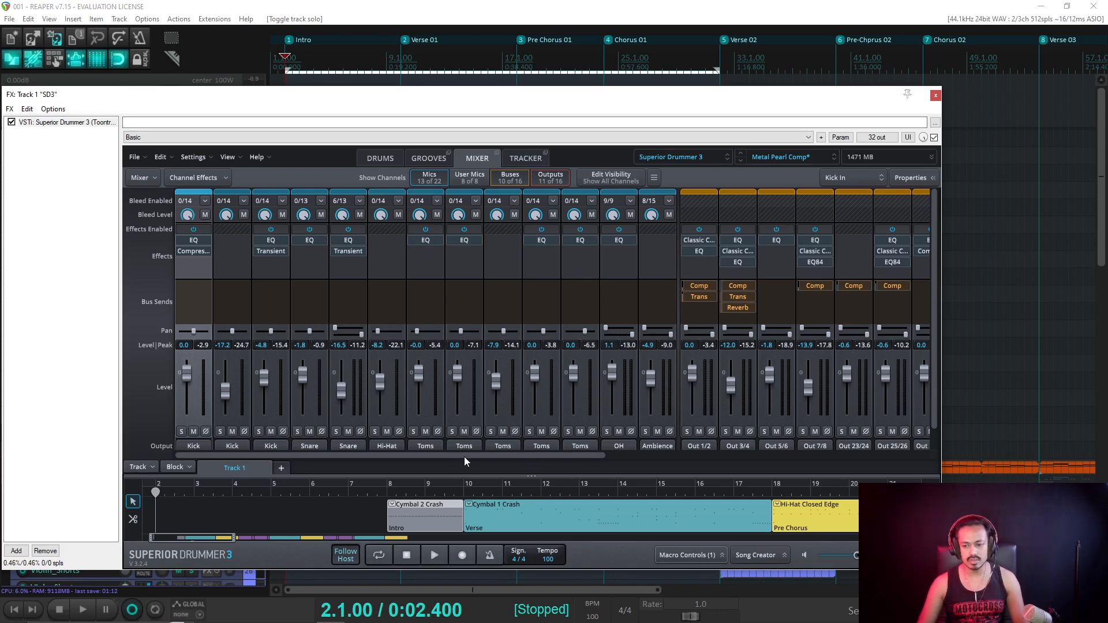
Scroll through the Superior Drummer mixer channels, then return to the DRUMS kit view.
{"action": "scroll", "coordinate": [515, 365], "scroll_direction": "down", "scroll_amount": 1}
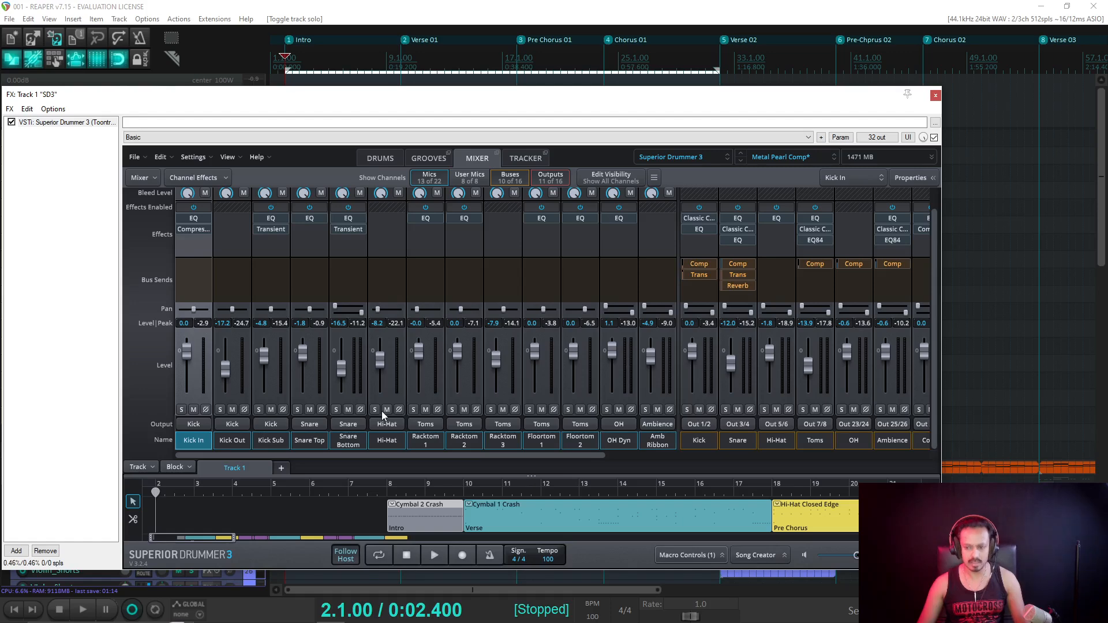
{"action": "scroll", "coordinate": [384, 451], "scroll_direction": "right", "scroll_amount": 1}
{"action": "scroll", "coordinate": [454, 476], "scroll_direction": "left", "scroll_amount": 1}
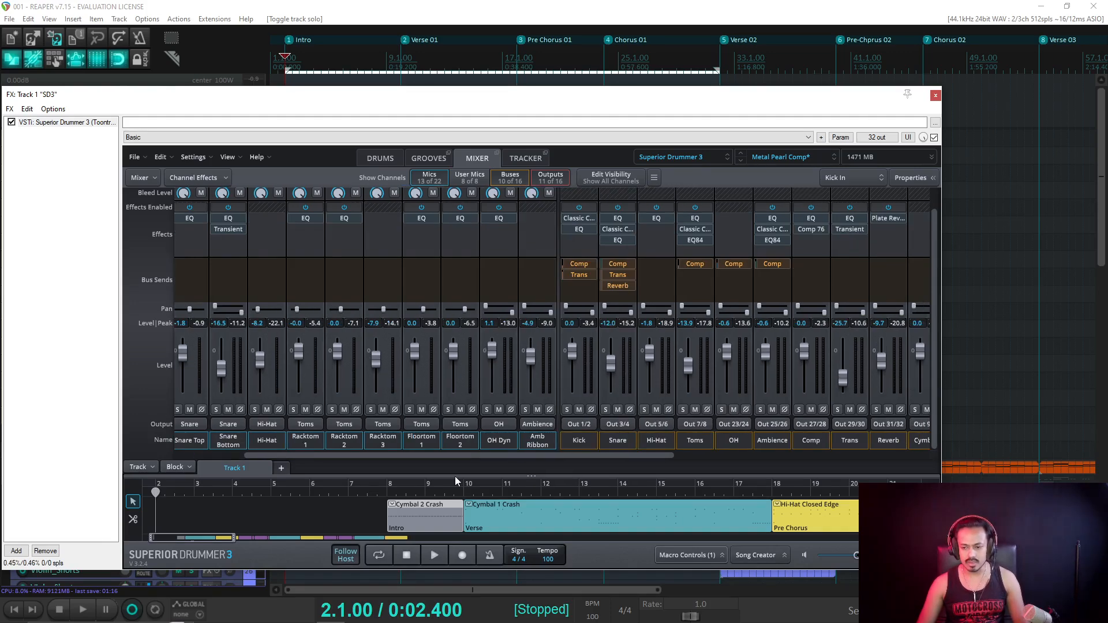
{"action": "left_click", "coordinate": [381, 159]}
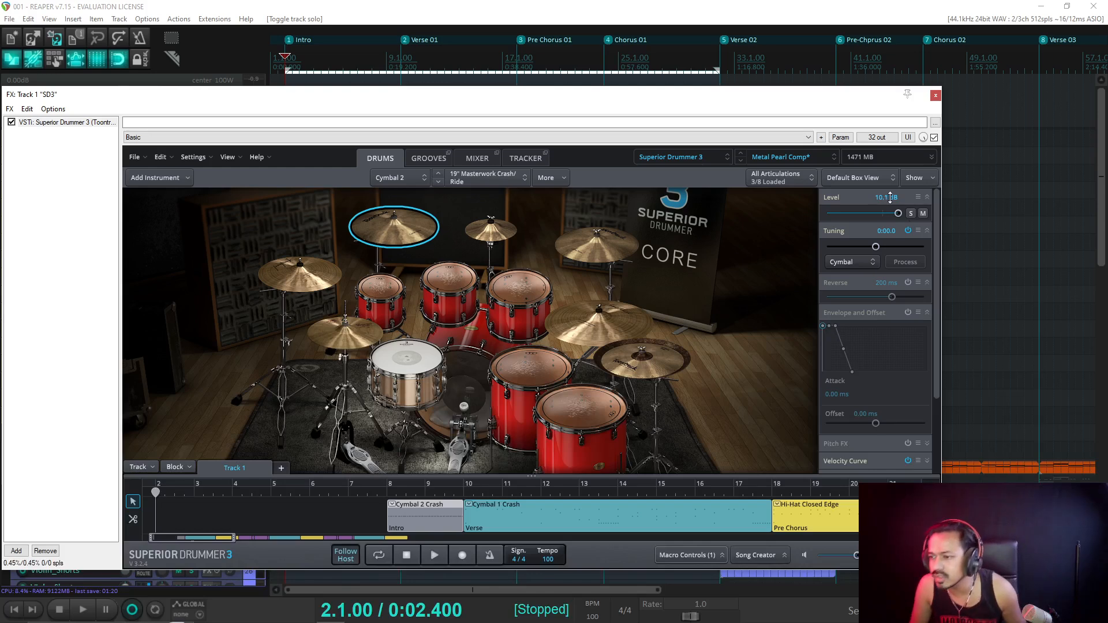
Browse Cymbal 2's view preset, Show, articulation and instrument lists, keeping Cymbal 2 selected.
{"action": "left_click", "coordinate": [856, 179]}
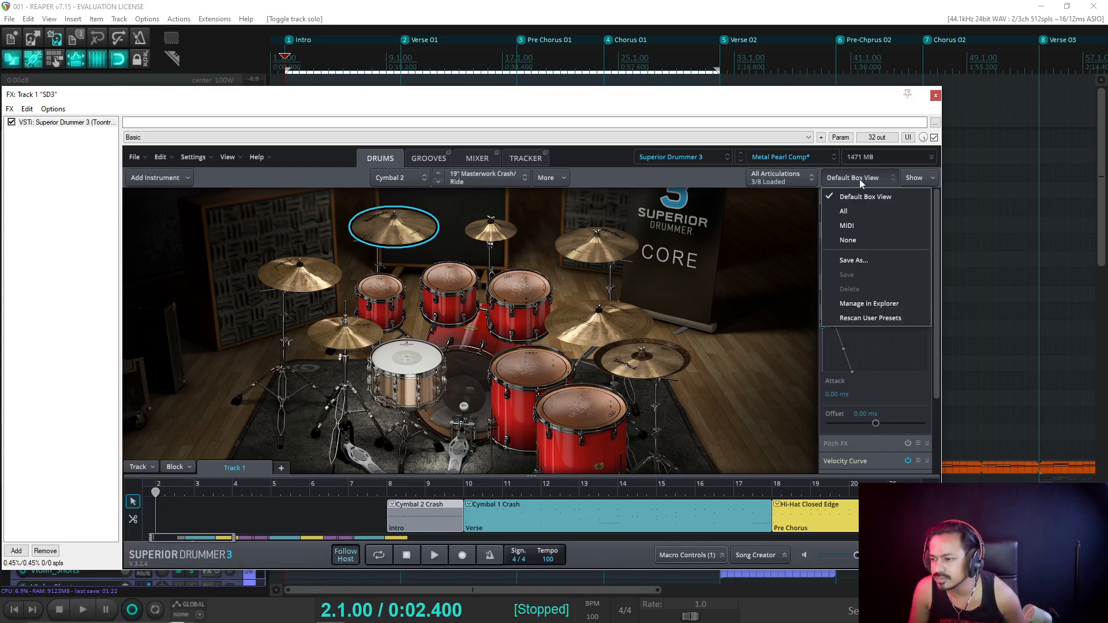
{"action": "left_click", "coordinate": [922, 179]}
{"action": "left_click", "coordinate": [800, 177]}
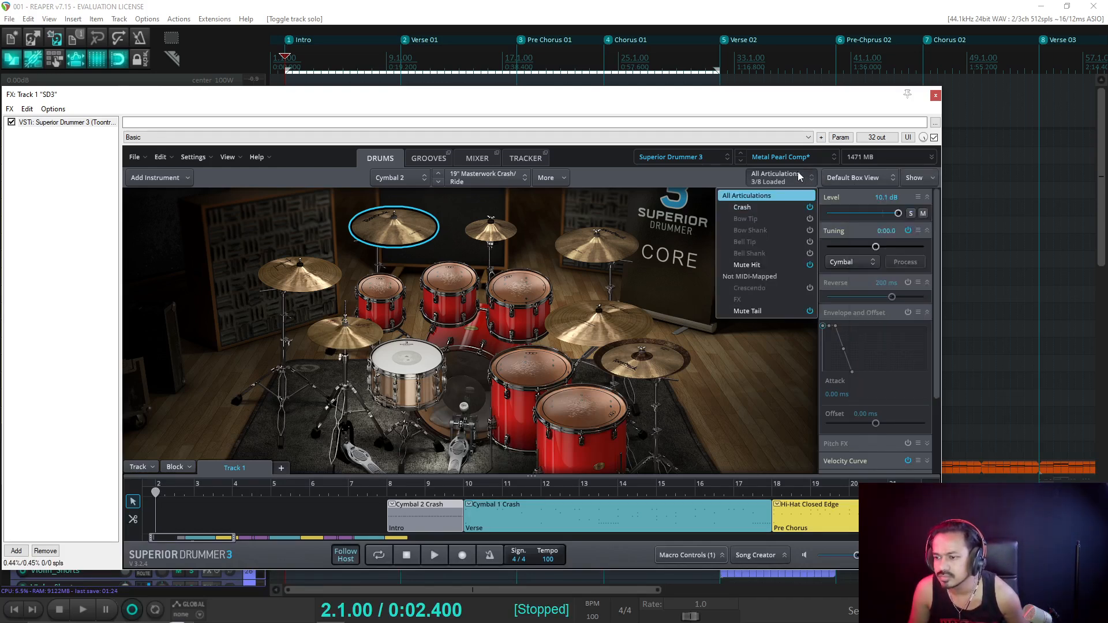
{"action": "left_click", "coordinate": [936, 227]}
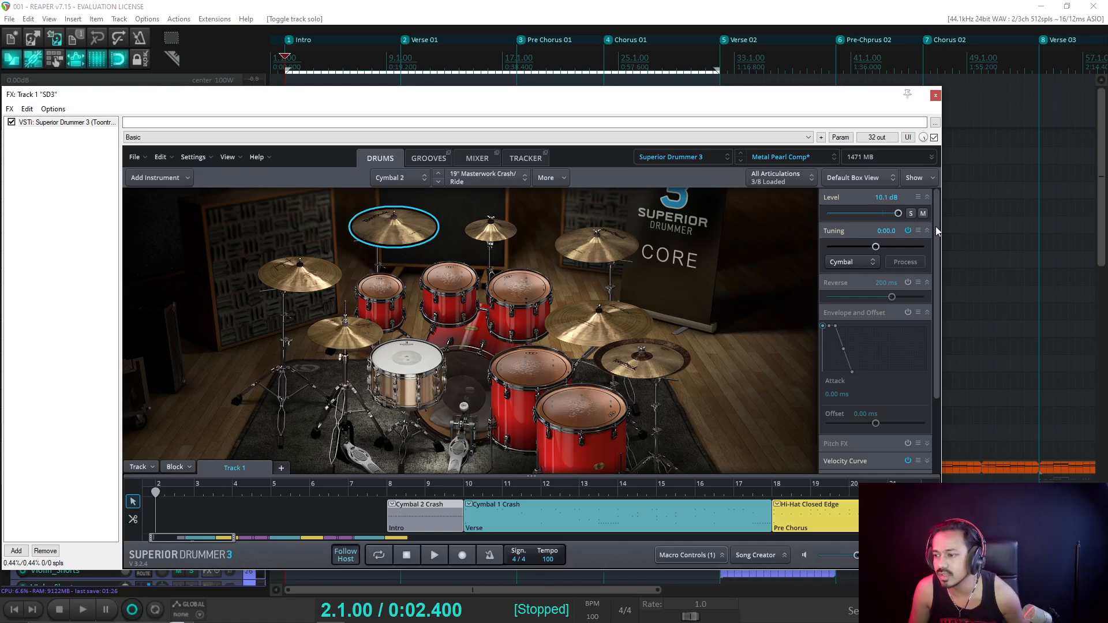
{"action": "mouse_move", "coordinate": [936, 227]}
{"action": "left_mouse_down"}
{"action": "mouse_move", "coordinate": [933, 337]}
{"action": "mouse_move", "coordinate": [937, 220]}
{"action": "left_mouse_up"}
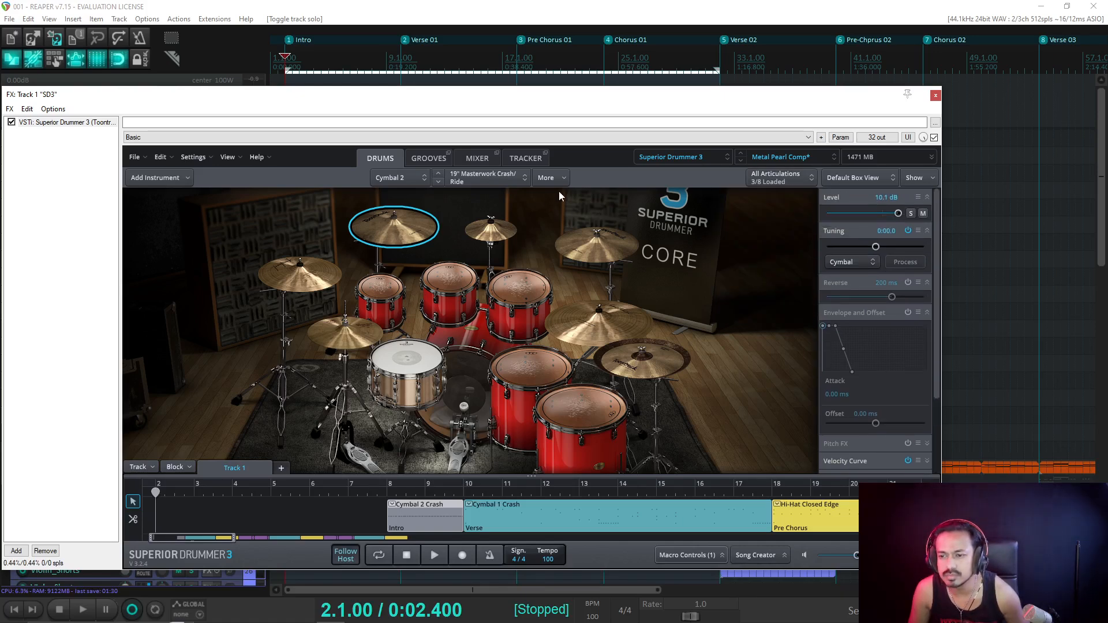
{"action": "left_click", "coordinate": [423, 182]}
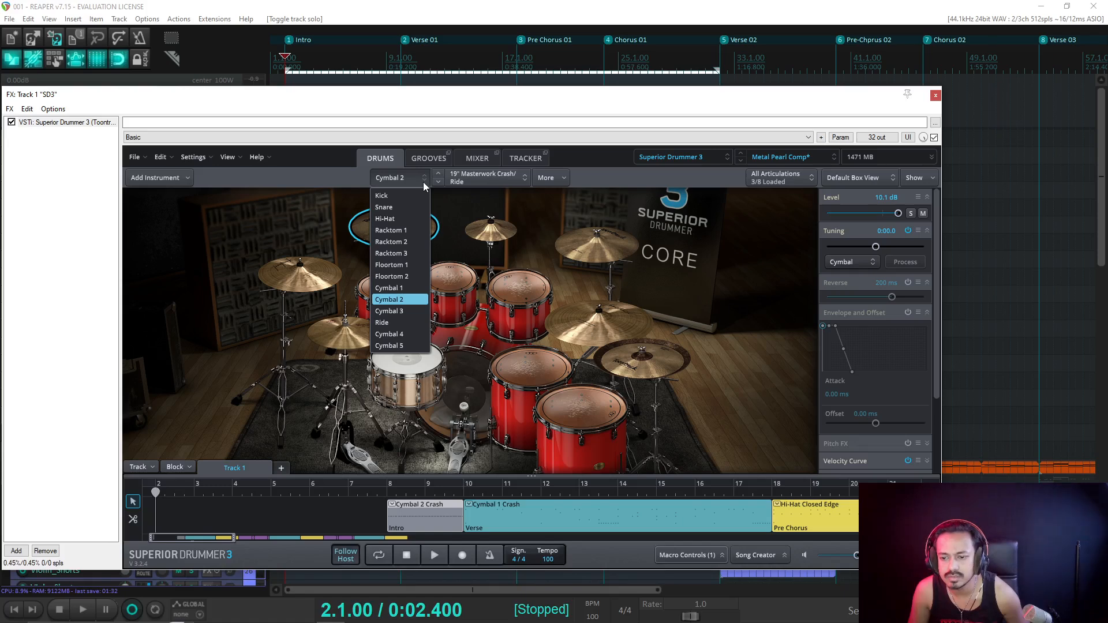
{"action": "left_click", "coordinate": [423, 182]}
{"action": "left_click", "coordinate": [792, 181]}
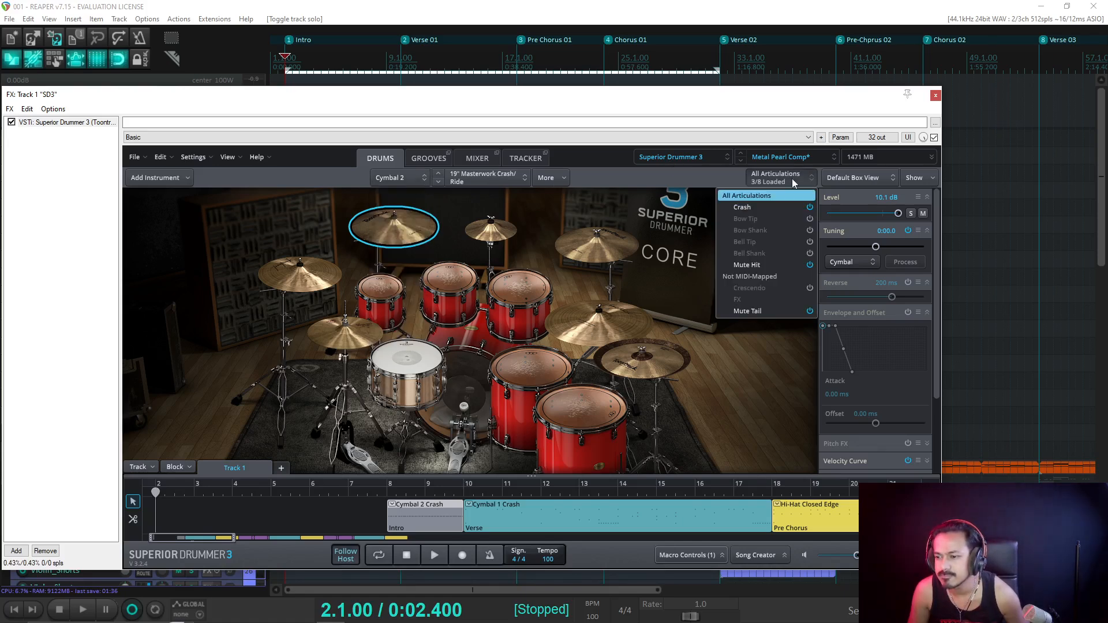
{"action": "left_click", "coordinate": [794, 178]}
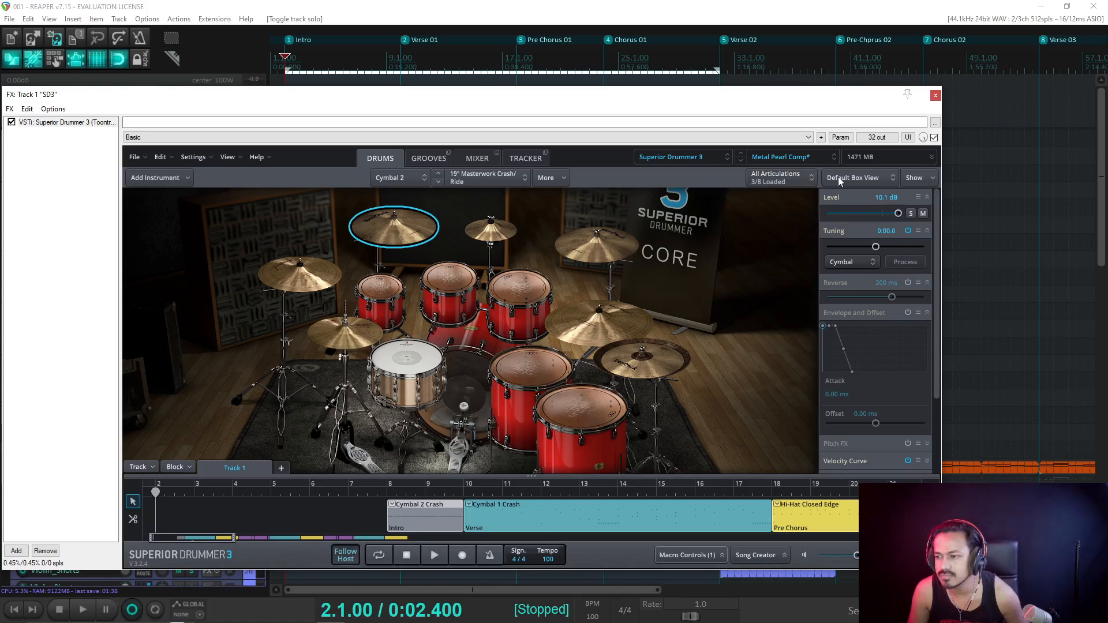
Keep tuning optimized for cymbal, set Cymbal 2's level to 11.6 dB and audition it.
{"action": "left_click", "coordinate": [839, 177]}
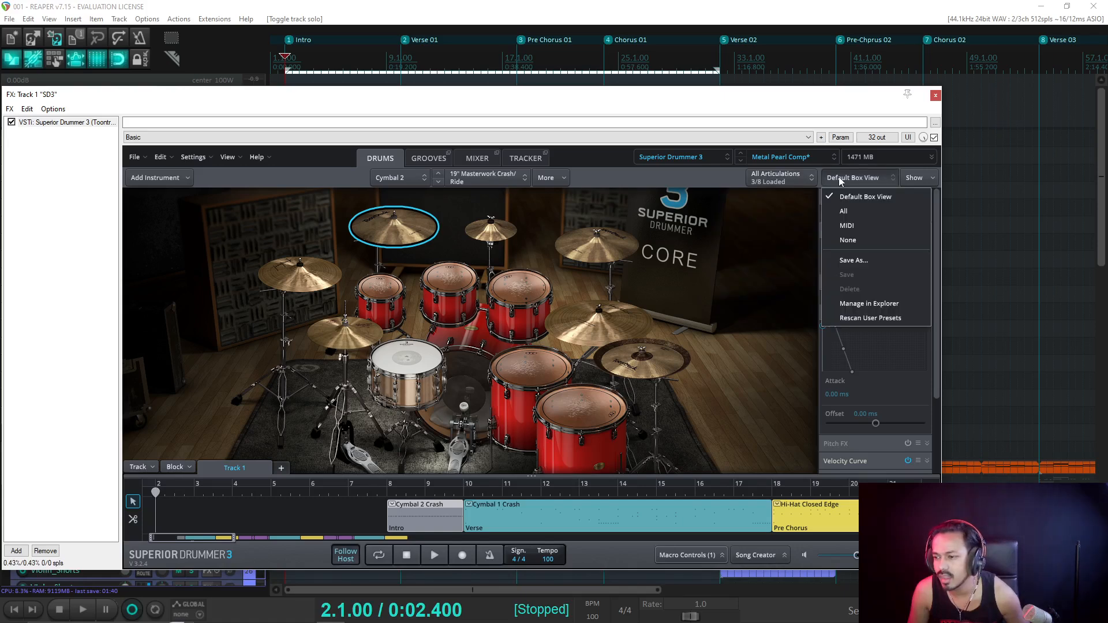
{"action": "left_click", "coordinate": [929, 180]}
{"action": "left_click", "coordinate": [929, 180]}
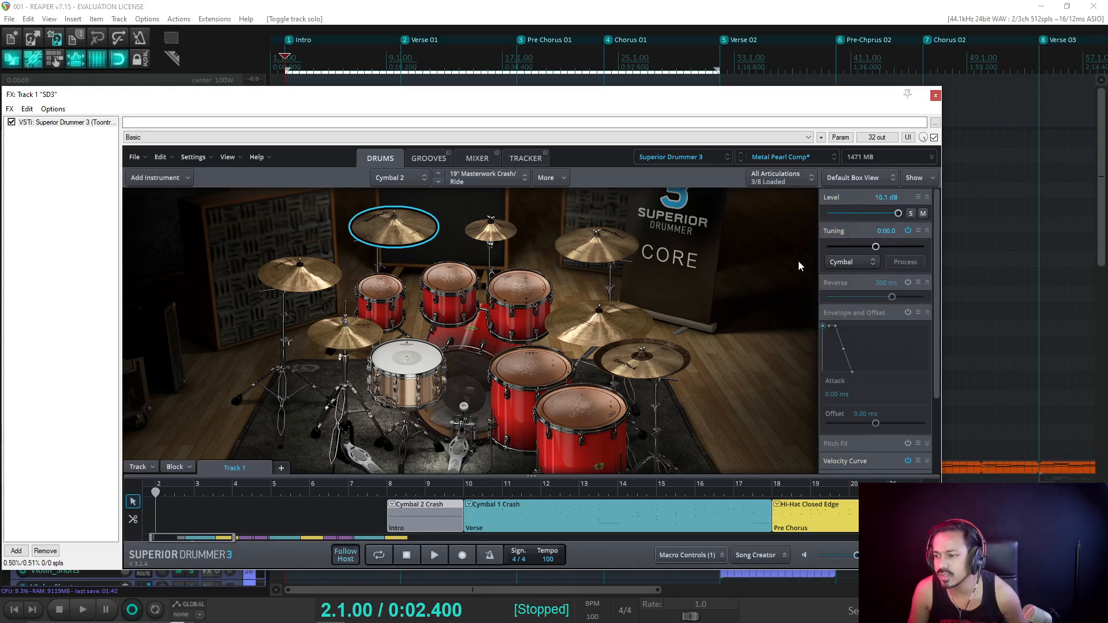
{"action": "left_click", "coordinate": [859, 262]}
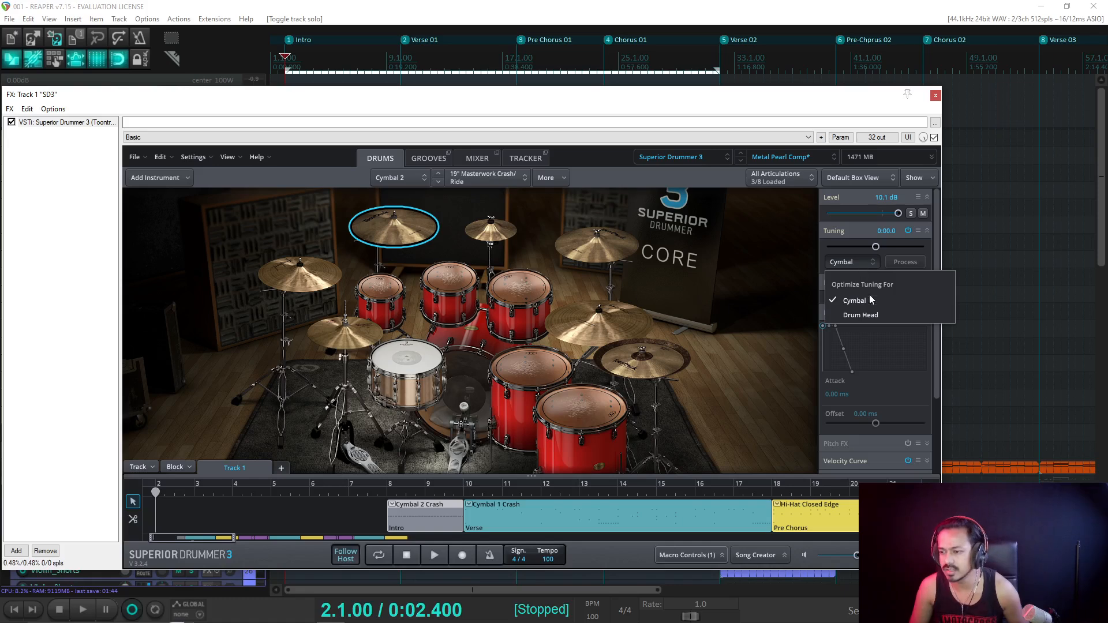
{"action": "left_click", "coordinate": [853, 254]}
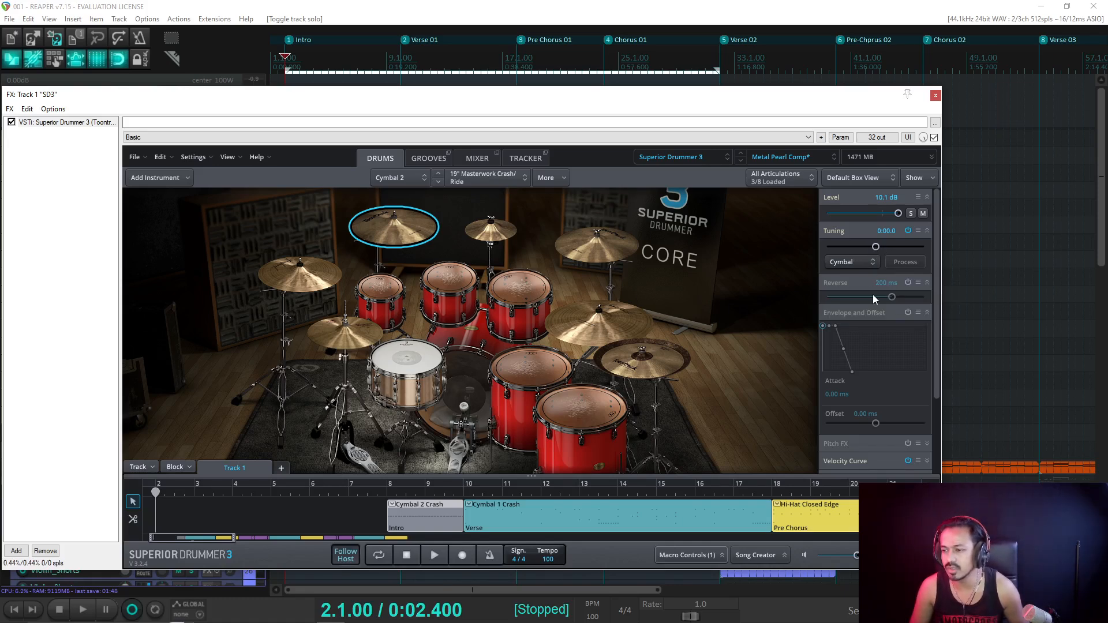
{"action": "scroll", "coordinate": [873, 294], "scroll_direction": "down", "scroll_amount": 3}
{"action": "scroll", "coordinate": [889, 358], "scroll_direction": "up", "scroll_amount": 3}
{"action": "key", "text": "space"}
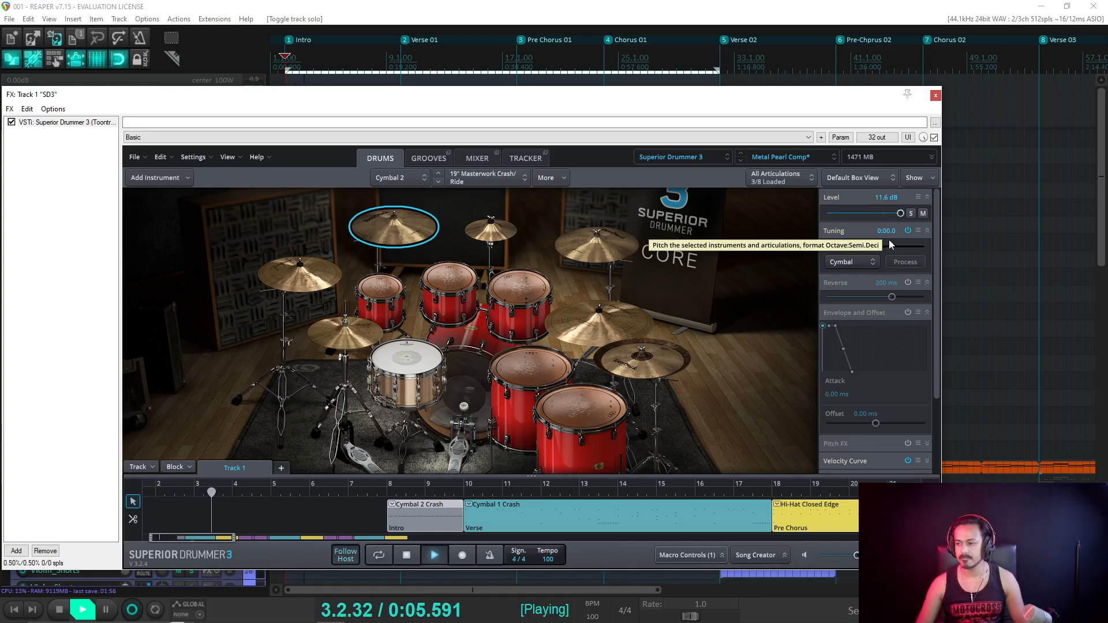
{"action": "key", "text": "space"}
Switch Superior Drummer to its mixer and check the Cymbal 2 Crash block's options.
{"action": "left_click", "coordinate": [477, 158]}
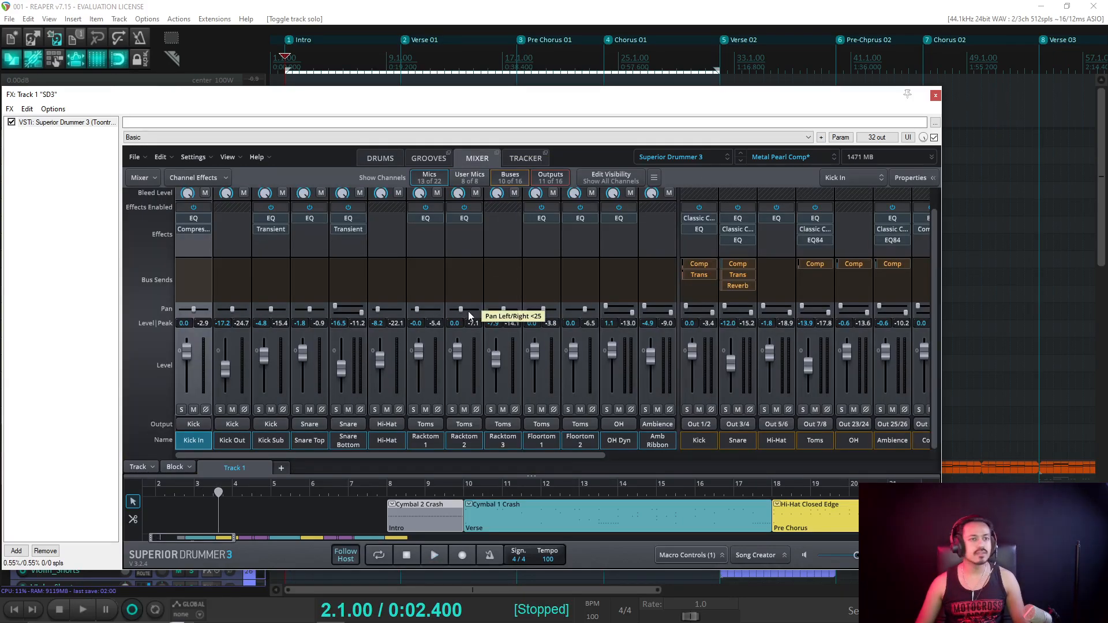
{"action": "left_click_drag", "start_coordinate": [444, 456], "coordinate": [598, 445]}
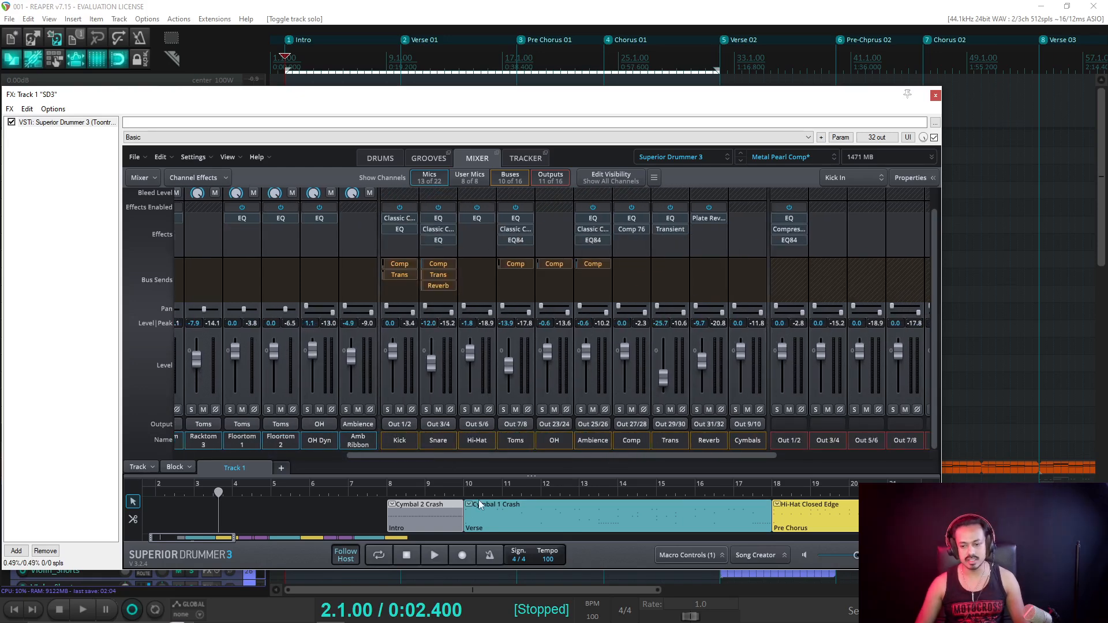
{"action": "right_click", "coordinate": [419, 519]}
{"action": "key", "text": "Escape"}
Inspect the Hi-Hat fader's MIDI binding options without assigning, then close the SD3 window.
{"action": "right_click", "coordinate": [470, 353]}
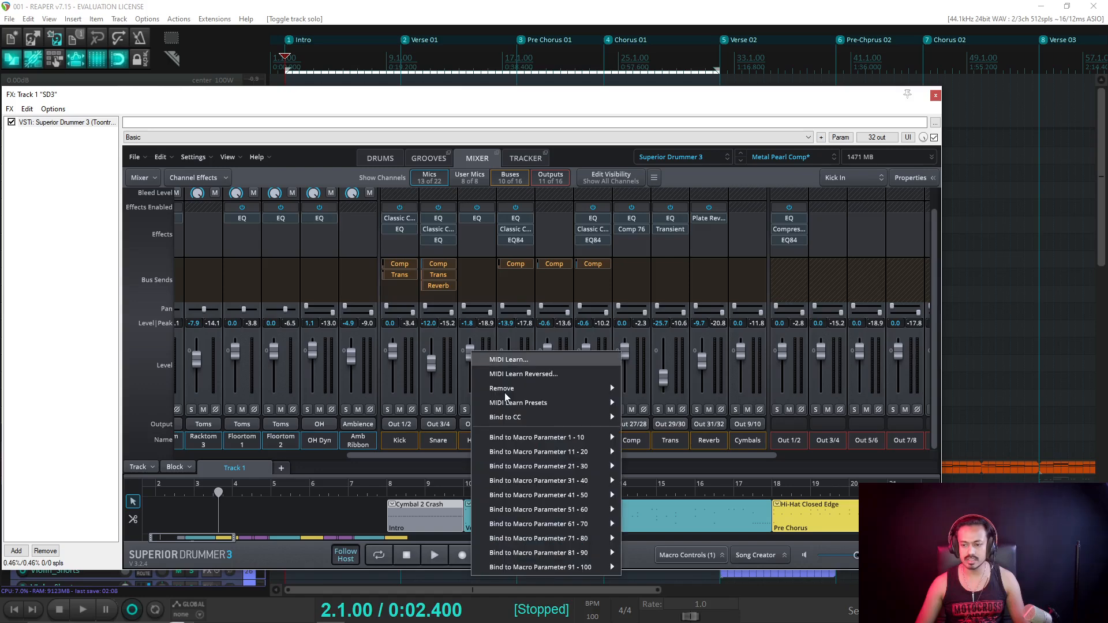
{"action": "mouse_move", "coordinate": [552, 417]}
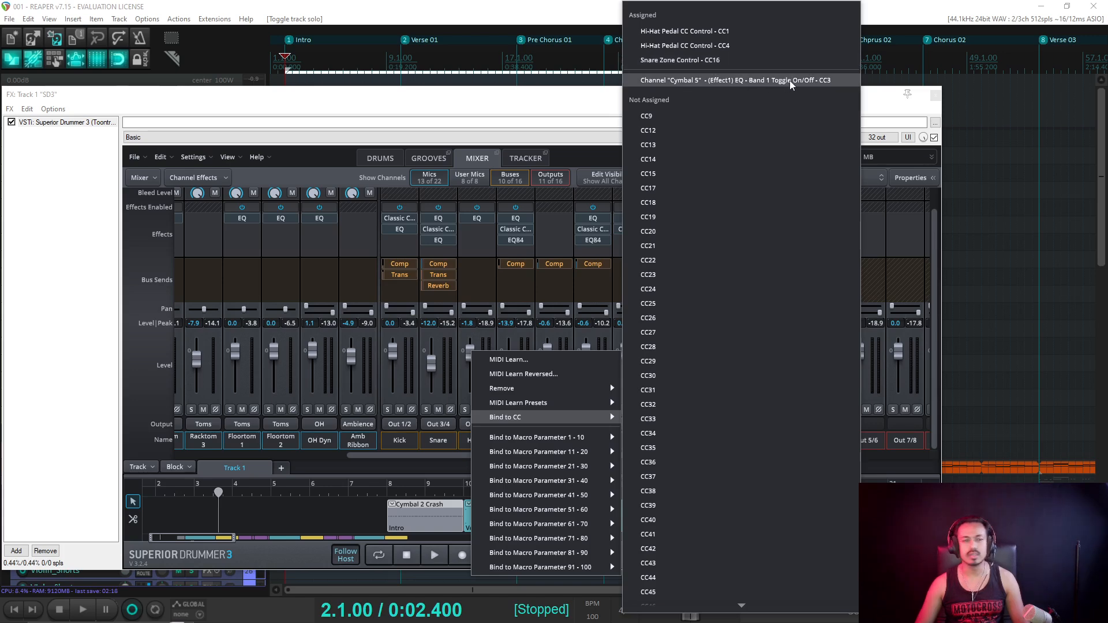
{"action": "left_click", "coordinate": [349, 118]}
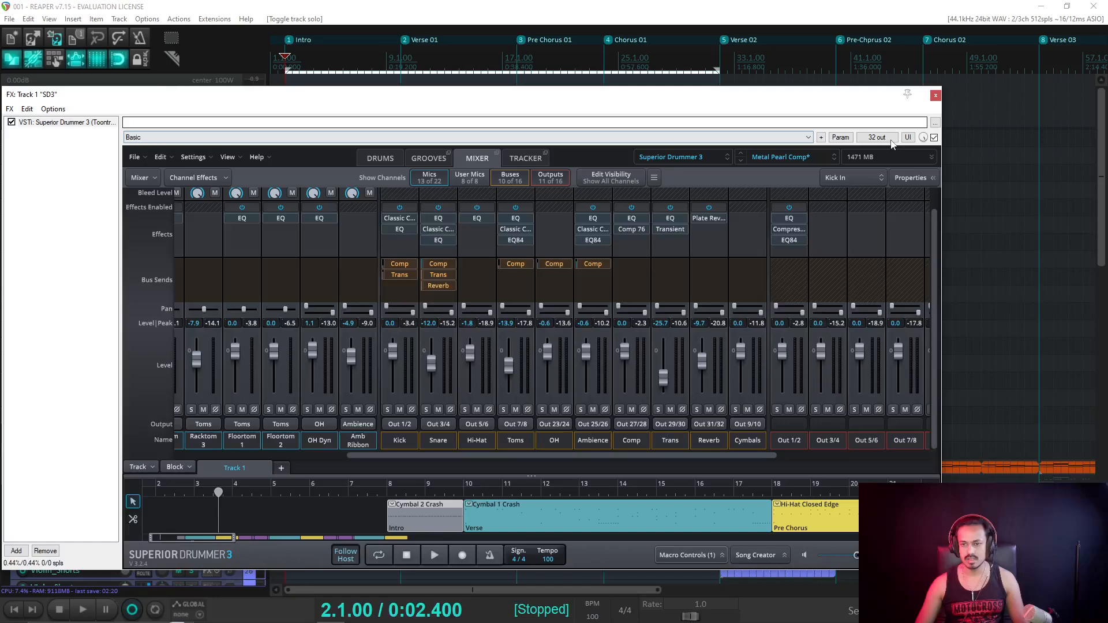
{"action": "left_click", "coordinate": [935, 97]}
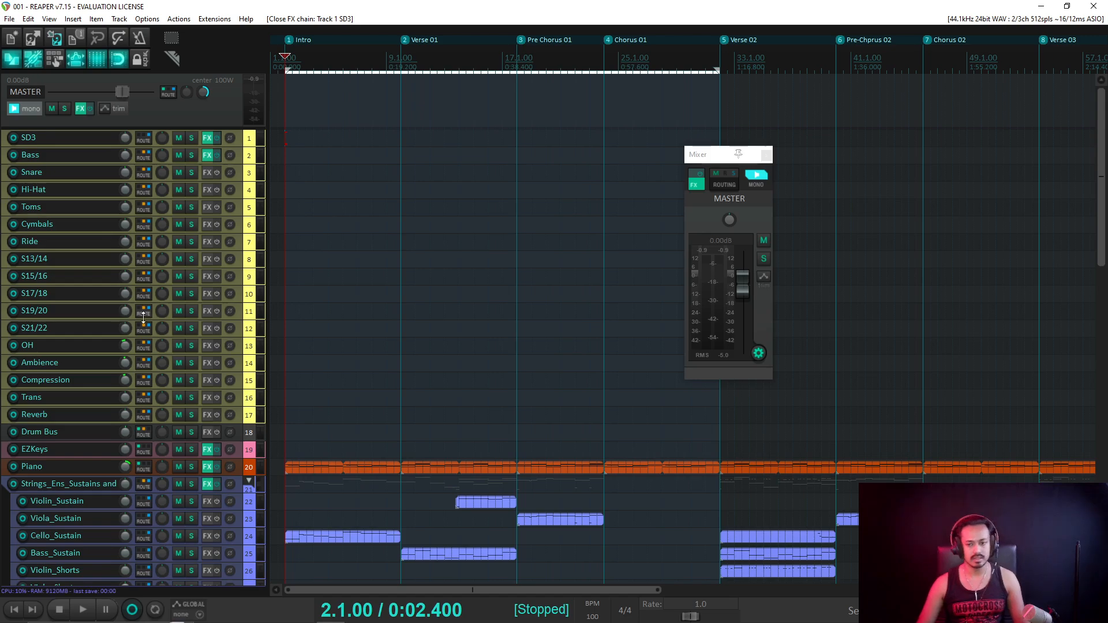
Adjust the Bass_Sustain track's volume.
{"action": "scroll", "coordinate": [146, 318], "scroll_direction": "down", "scroll_amount": 5}
{"action": "scroll", "coordinate": [146, 317], "scroll_direction": "down", "scroll_amount": 3}
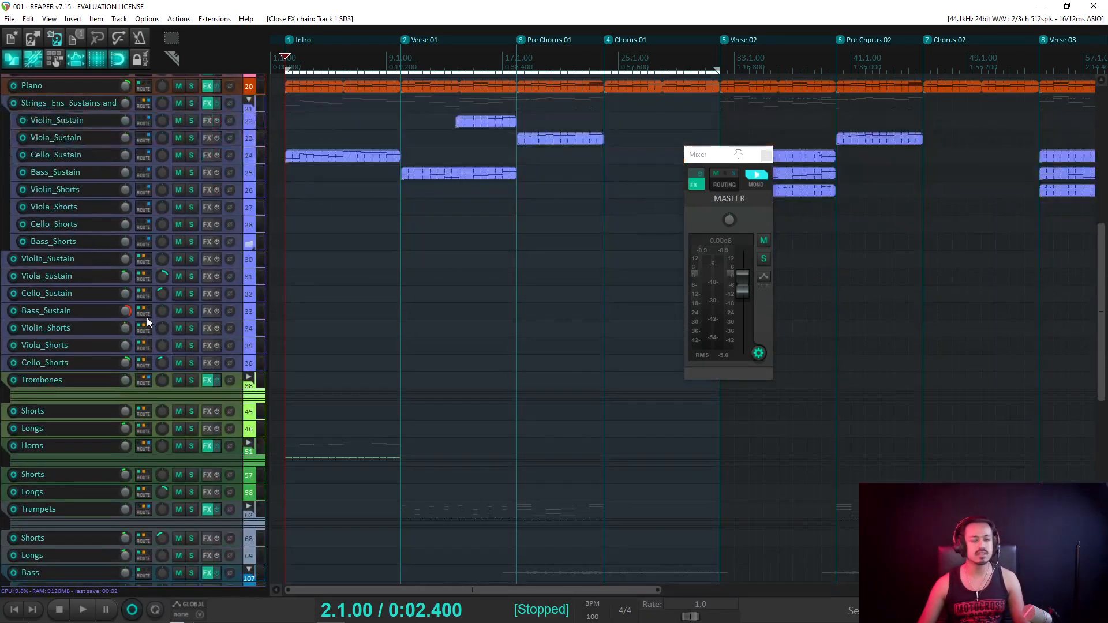
{"action": "scroll", "coordinate": [530, 325], "scroll_direction": "down", "scroll_amount": 3}
{"action": "scroll", "coordinate": [40, 324], "scroll_direction": "down", "scroll_amount": 5}
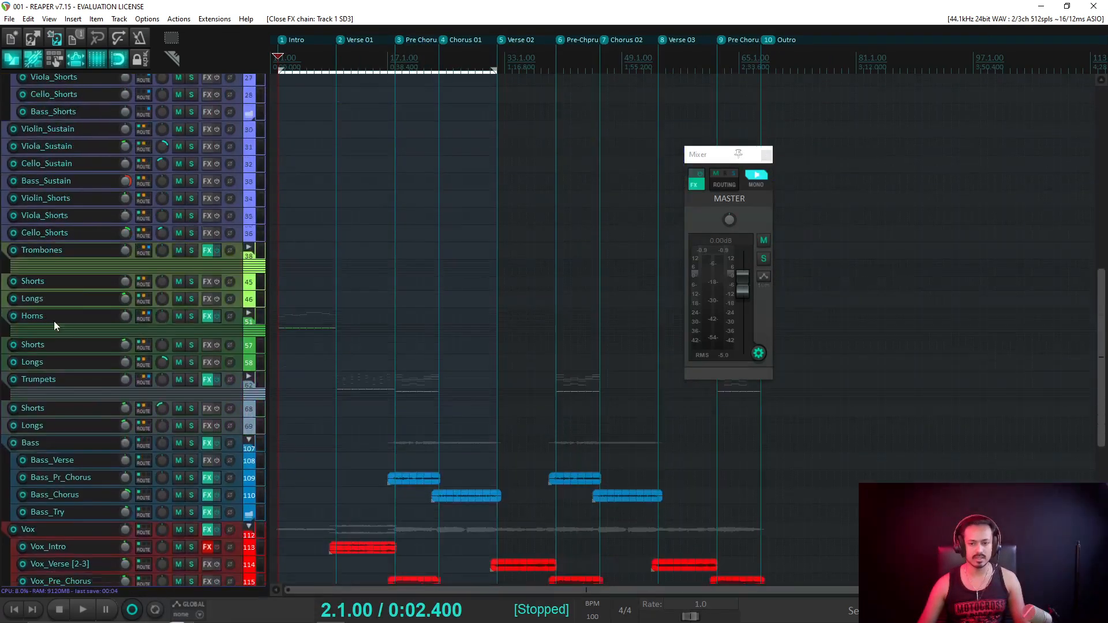
{"action": "scroll", "coordinate": [54, 321], "scroll_direction": "up", "scroll_amount": 2}
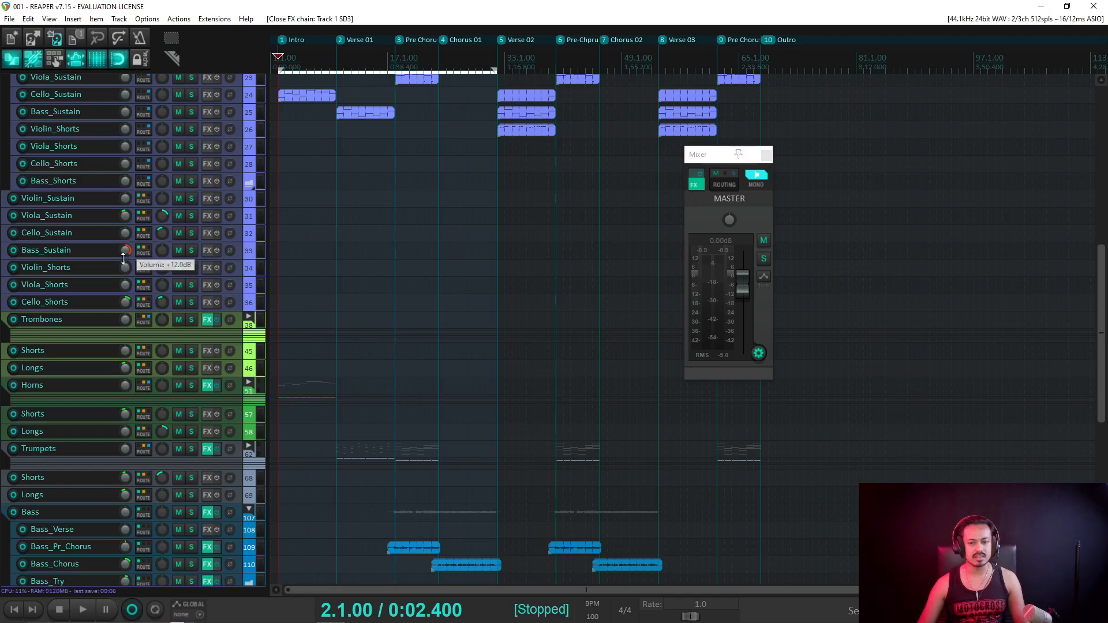
{"action": "left_click_drag", "start_coordinate": [127, 250], "coordinate": [122, 275]}
{"action": "scroll", "coordinate": [121, 275], "scroll_direction": "down", "scroll_amount": 4}
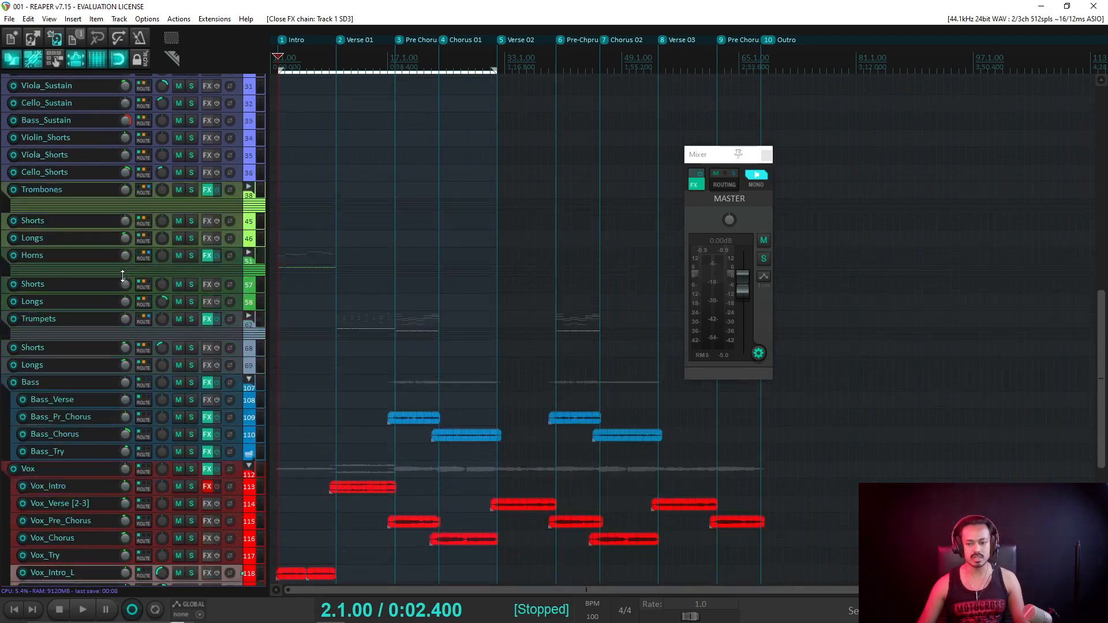
{"action": "scroll", "coordinate": [123, 275], "scroll_direction": "down", "scroll_amount": 2}
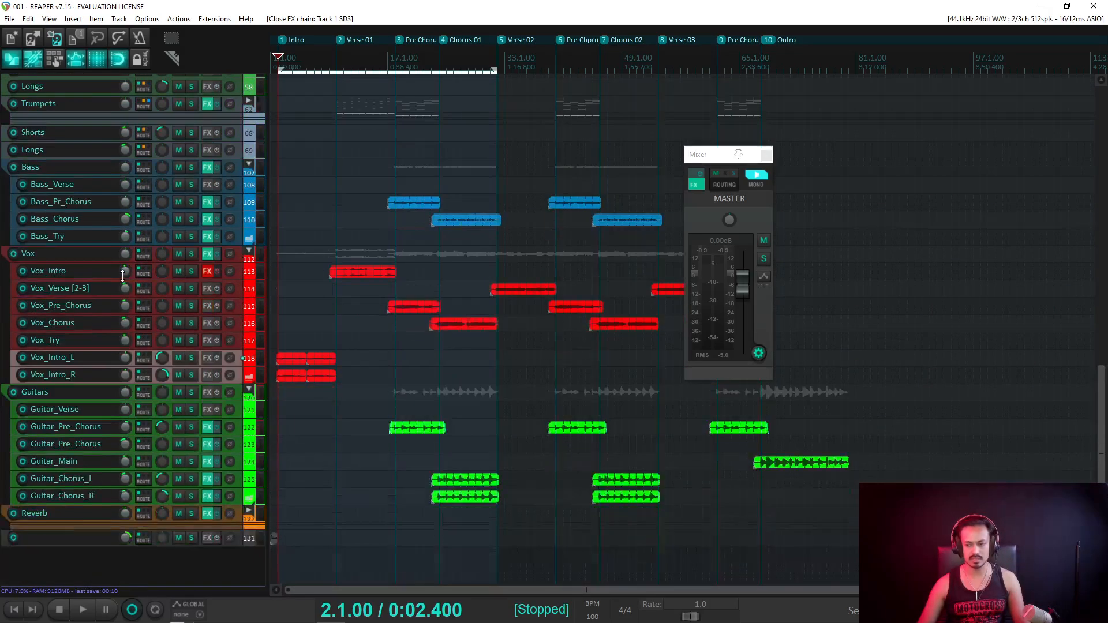
{"action": "scroll", "coordinate": [90, 189], "scroll_direction": "up", "scroll_amount": 4}
{"action": "scroll", "coordinate": [94, 200], "scroll_direction": "up", "scroll_amount": 2}
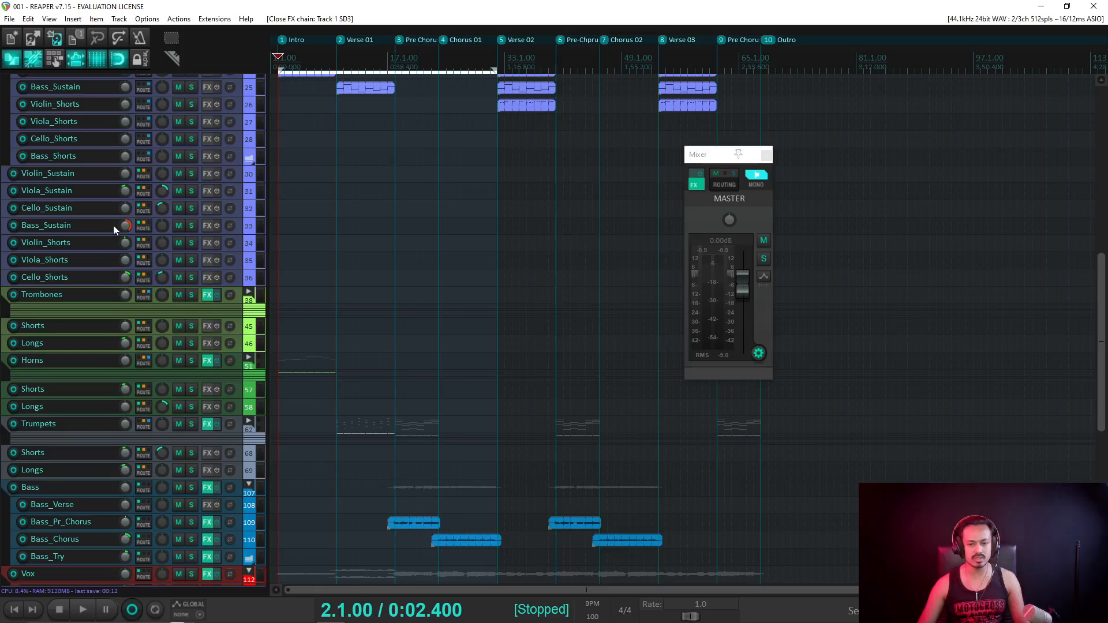
Select the Bass_Sustain track and move the floating master mixer off the string items.
{"action": "left_click", "coordinate": [240, 228]}
{"action": "scroll", "coordinate": [408, 215], "scroll_direction": "up", "scroll_amount": 5}
{"action": "scroll", "coordinate": [408, 215], "scroll_direction": "down", "scroll_amount": 5}
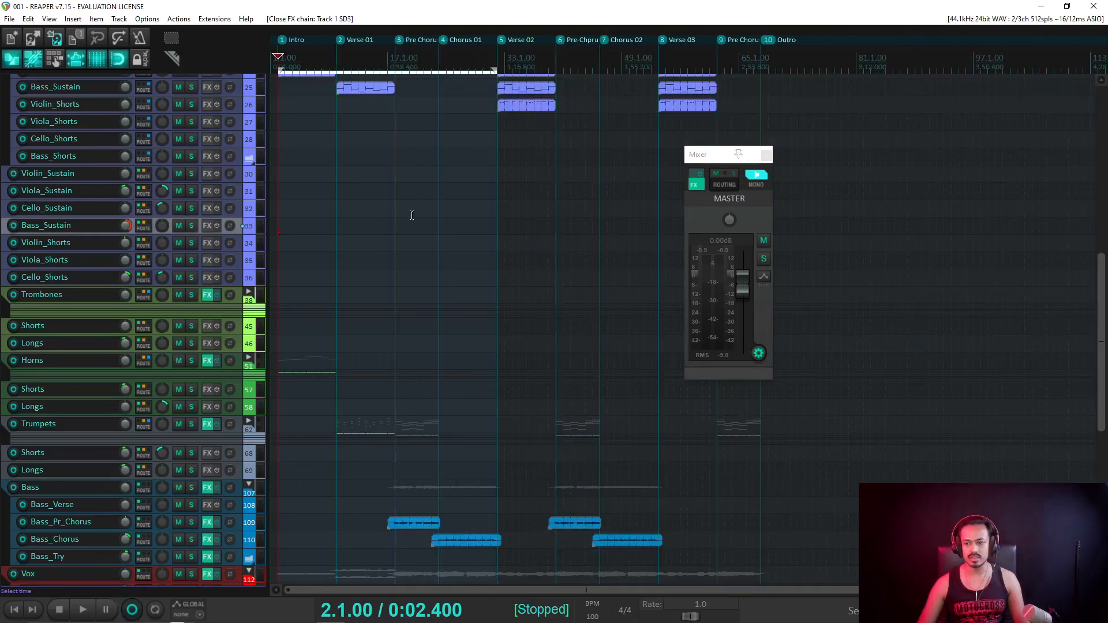
{"action": "scroll", "coordinate": [347, 216], "scroll_direction": "up", "scroll_amount": 1}
{"action": "scroll", "coordinate": [177, 216], "scroll_direction": "up", "scroll_amount": 3}
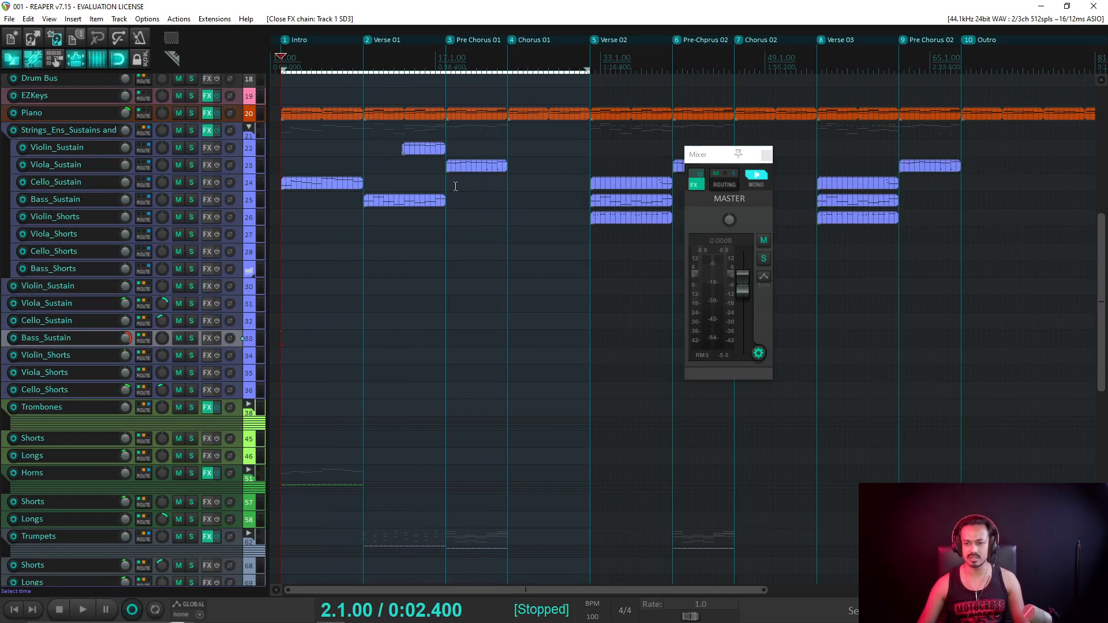
{"action": "left_click", "coordinate": [237, 204]}
{"action": "left_click_drag", "start_coordinate": [701, 155], "coordinate": [732, 248]}
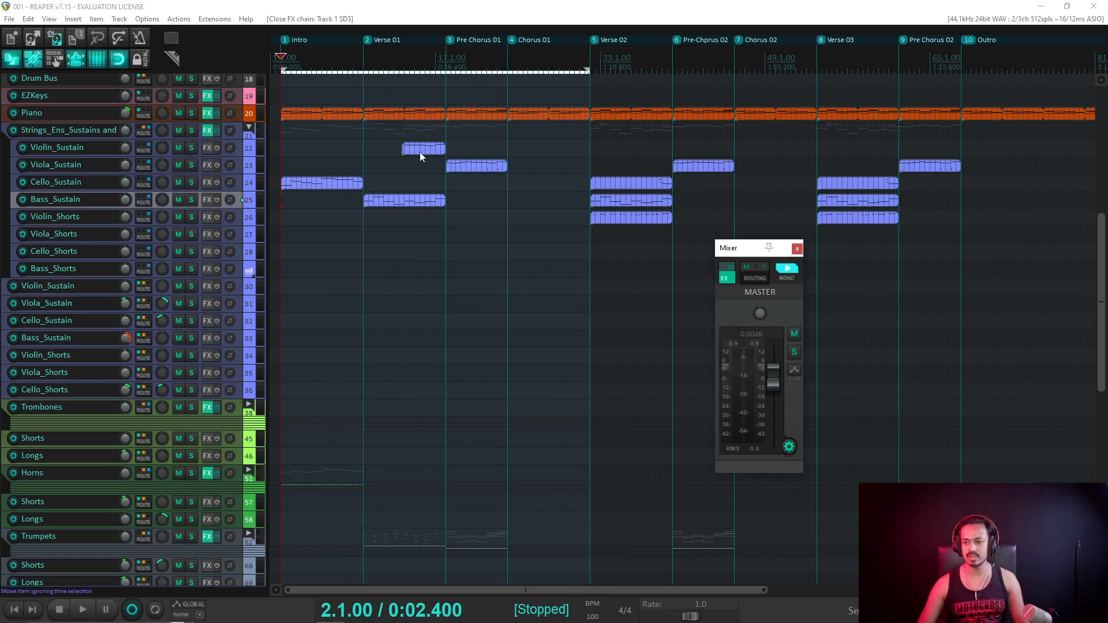
Play the project with the master output switched from mono to stereo, then stop.
{"action": "key", "text": "space"}
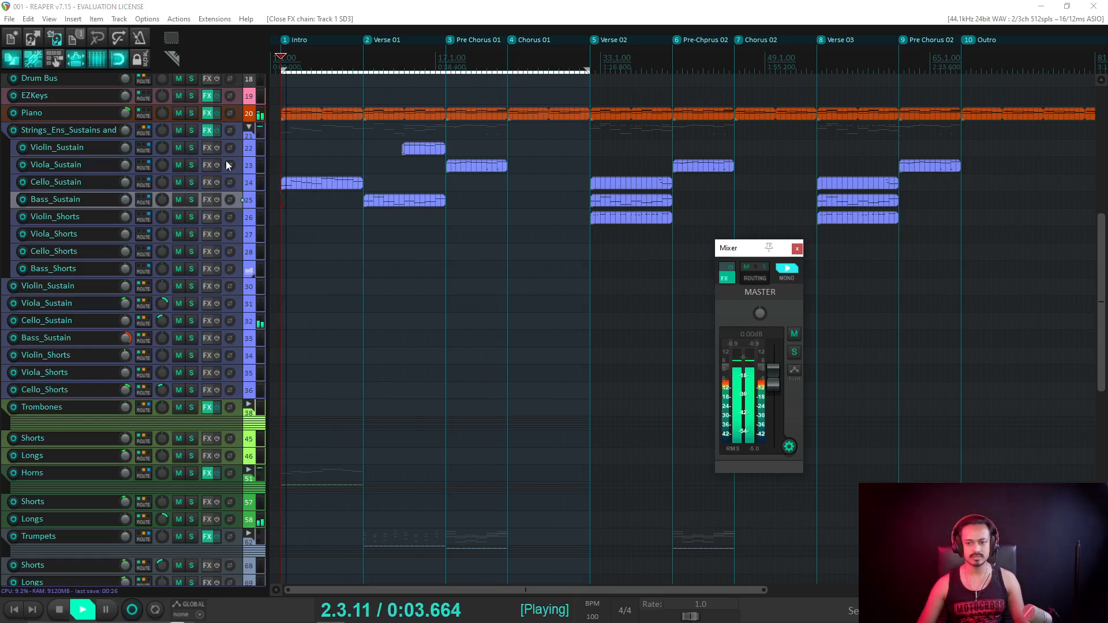
{"action": "scroll", "coordinate": [214, 185], "scroll_direction": "up", "scroll_amount": 2}
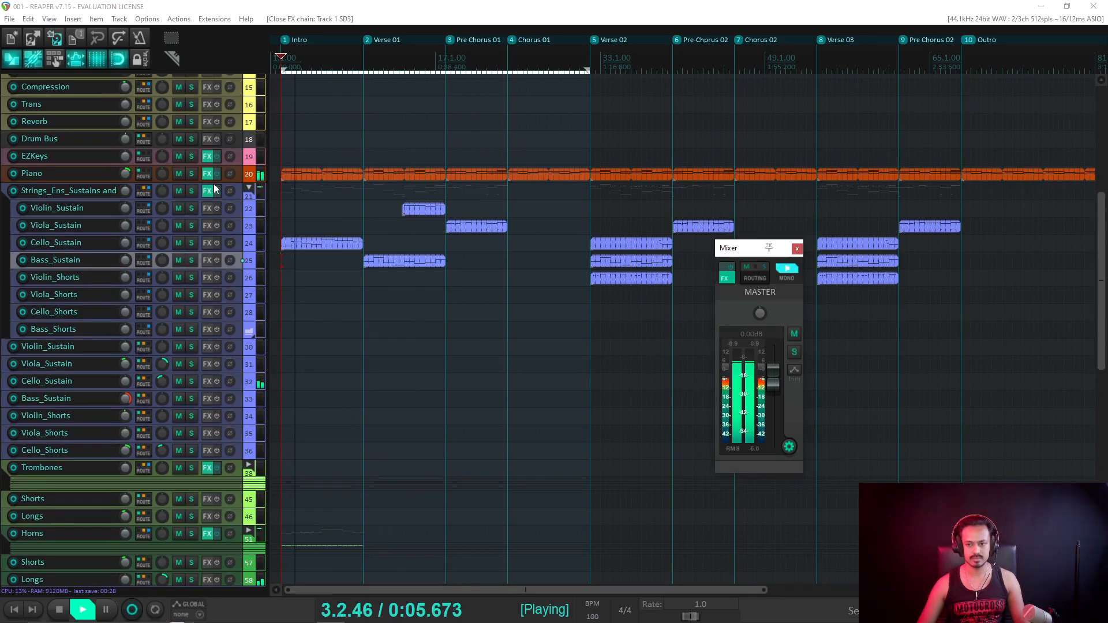
{"action": "left_click", "coordinate": [787, 268]}
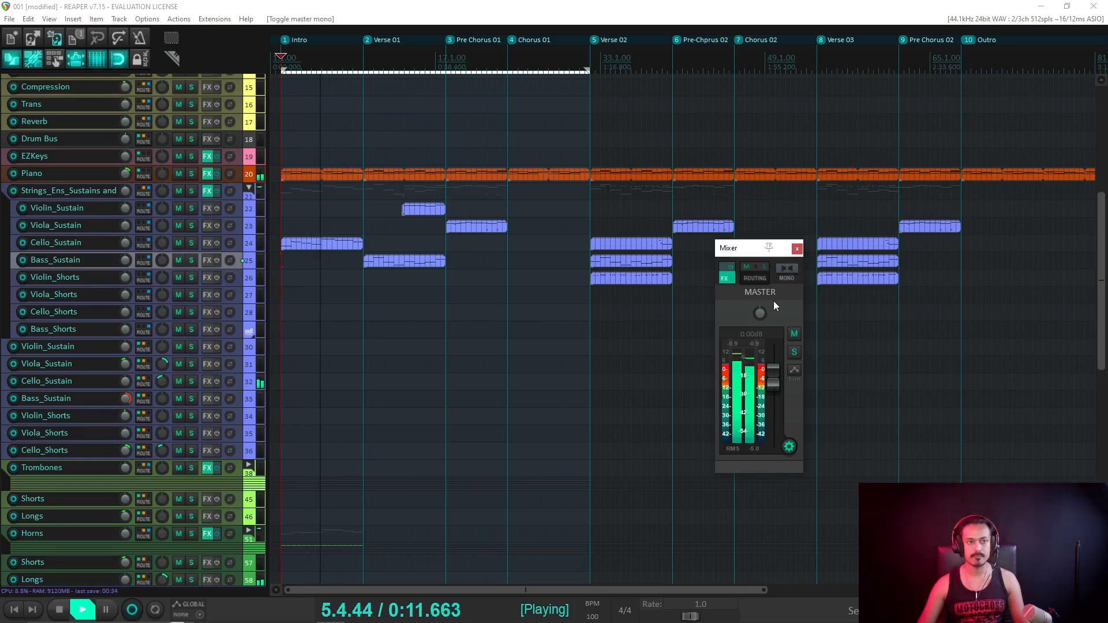
{"action": "scroll", "coordinate": [182, 432], "scroll_direction": "down", "scroll_amount": 3}
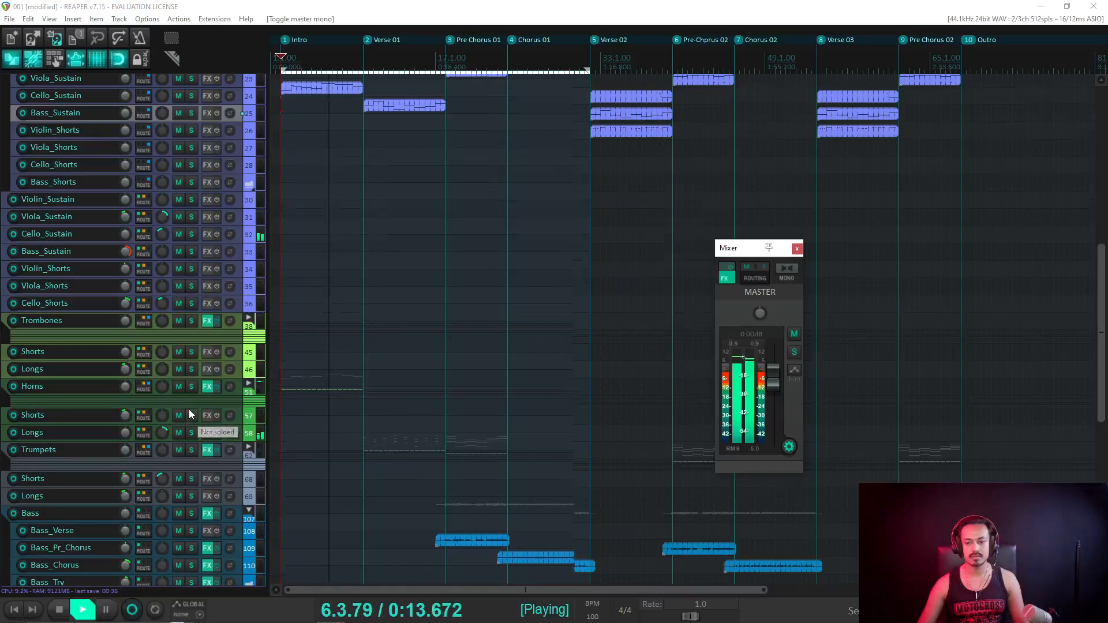
{"action": "scroll", "coordinate": [189, 409], "scroll_direction": "down", "scroll_amount": 1}
{"action": "scroll", "coordinate": [191, 283], "scroll_direction": "up", "scroll_amount": 2}
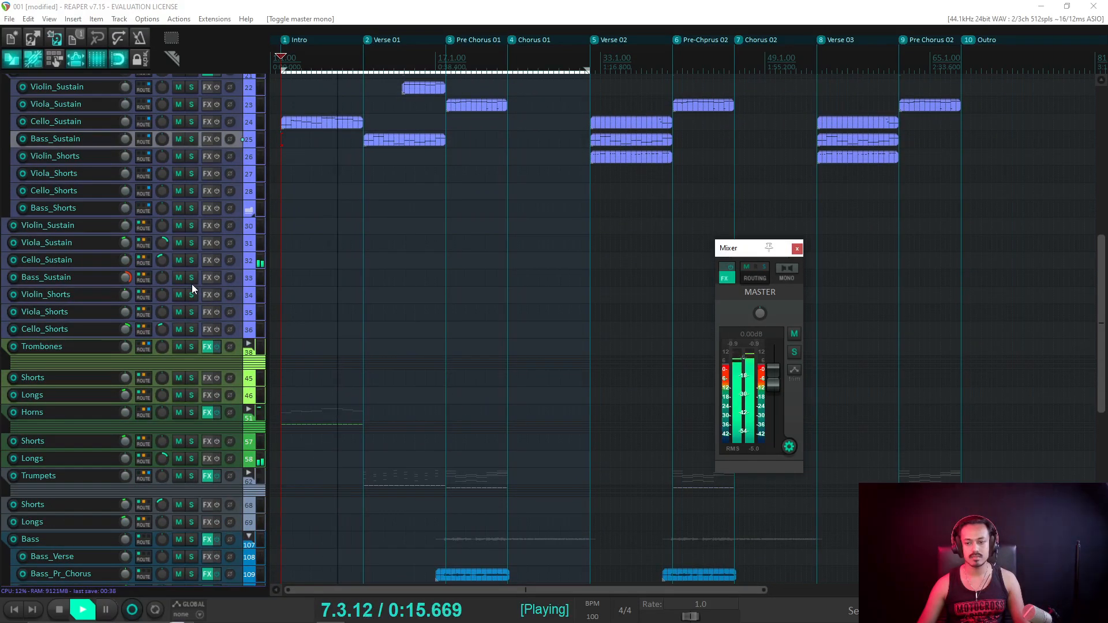
{"action": "scroll", "coordinate": [154, 278], "scroll_direction": "up", "scroll_amount": 1}
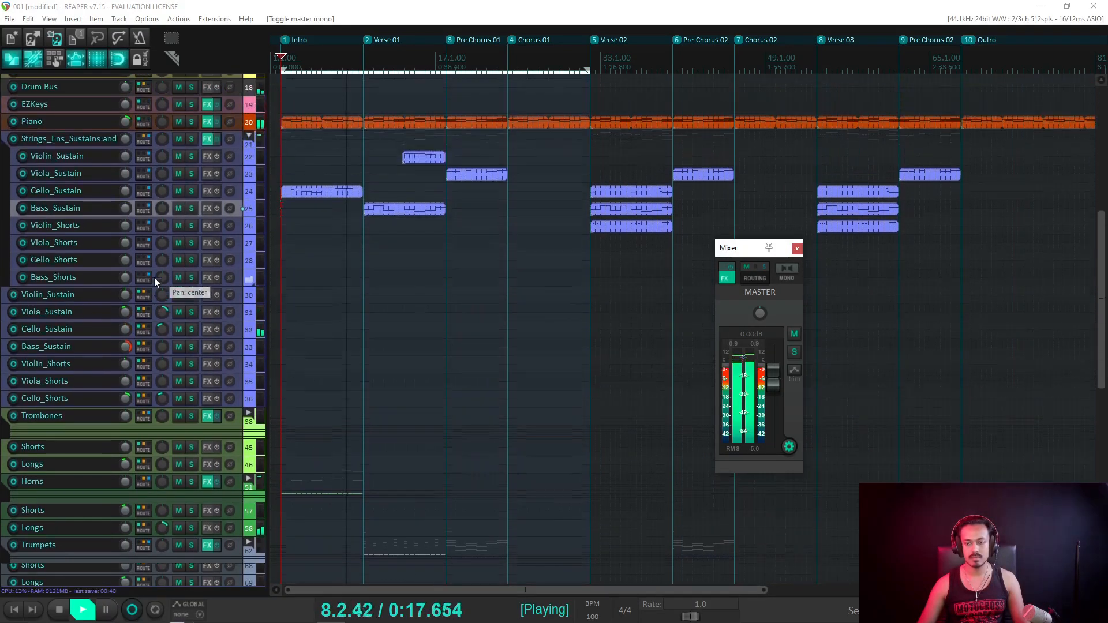
{"action": "scroll", "coordinate": [184, 262], "scroll_direction": "up", "scroll_amount": 1}
{"action": "scroll", "coordinate": [184, 261], "scroll_direction": "up", "scroll_amount": 8}
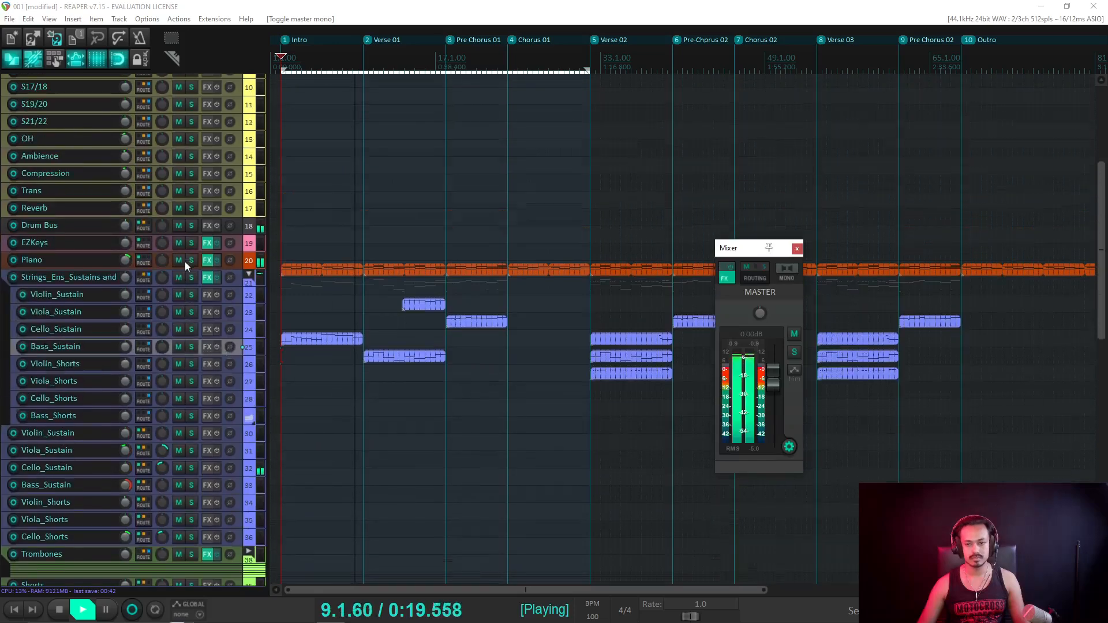
{"action": "key", "text": "space"}
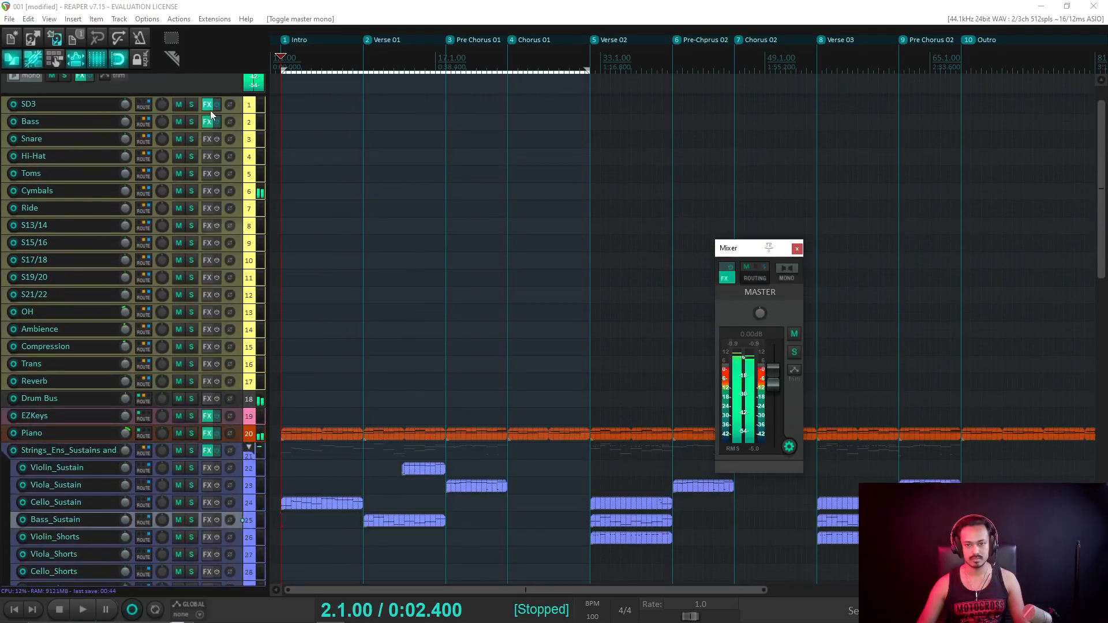
Sum the master output to mono again and play from bar 8.3.
{"action": "left_click", "coordinate": [790, 276]}
{"action": "left_click", "coordinate": [348, 58]}
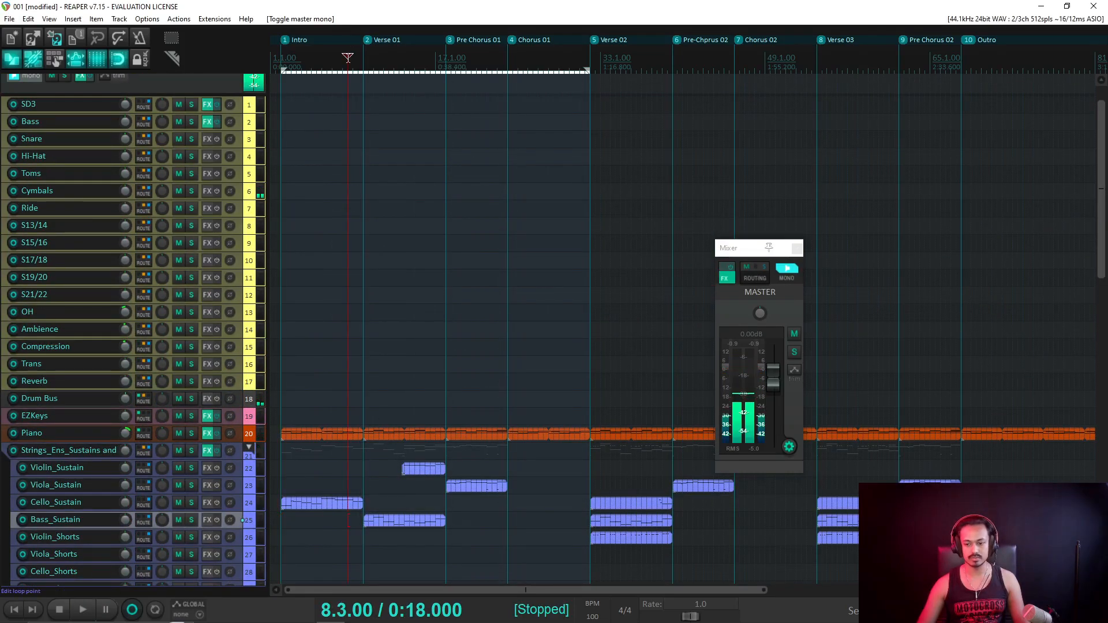
{"action": "key", "text": "space"}
In SD3's drum kit view, lower the Cymbal 2 crash level slightly and audition it.
{"action": "left_click", "coordinate": [206, 105]}
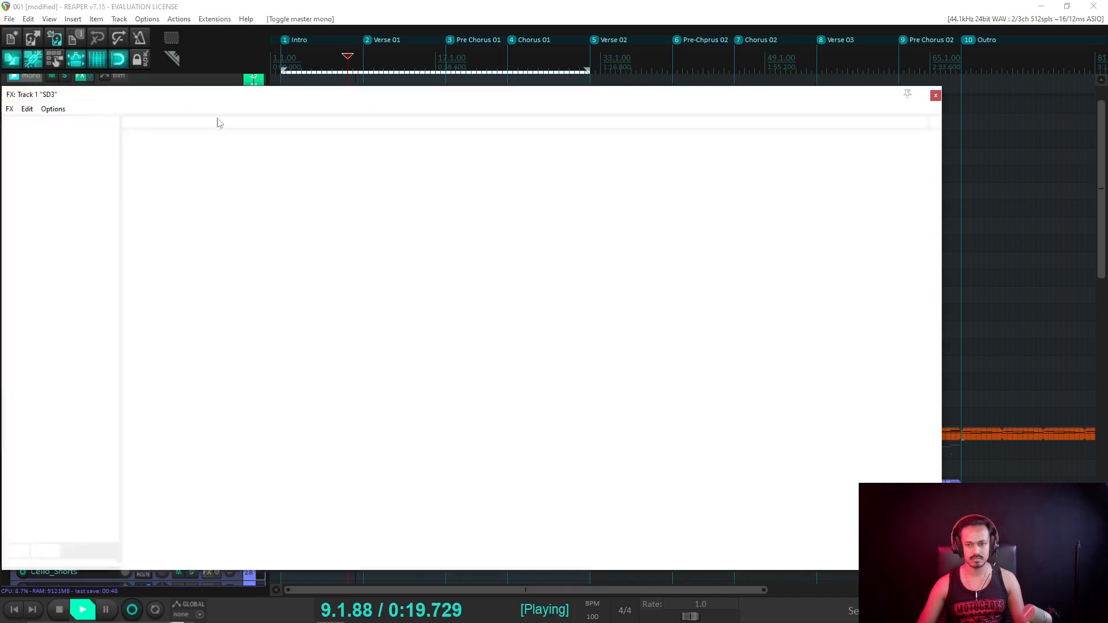
{"action": "key", "text": "space"}
{"action": "left_click", "coordinate": [380, 158]}
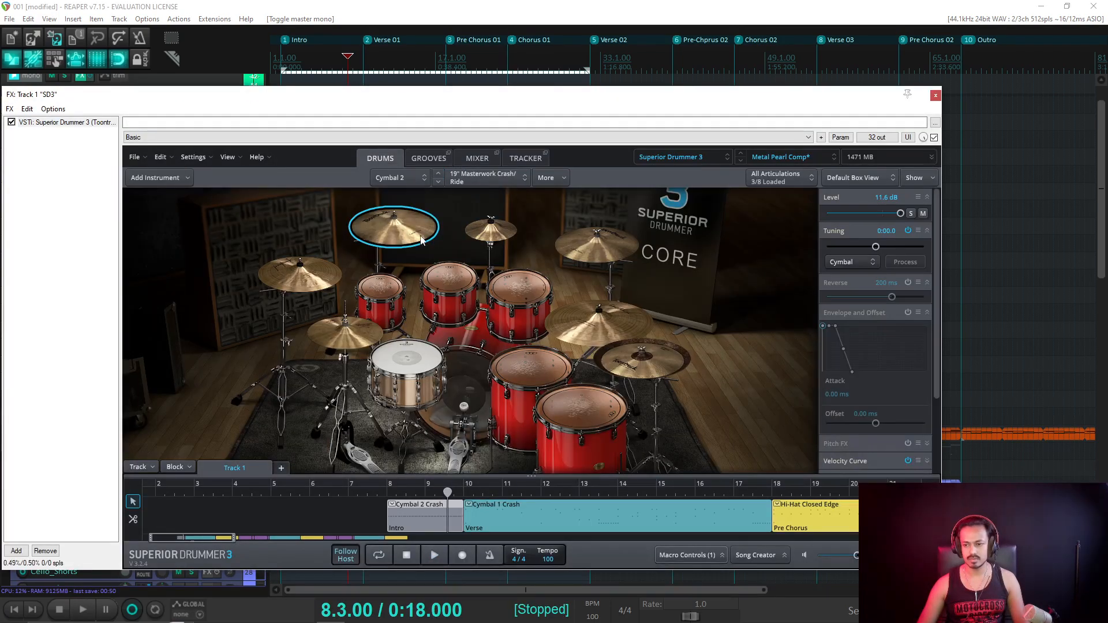
{"action": "left_click_drag", "start_coordinate": [899, 215], "coordinate": [899, 216]}
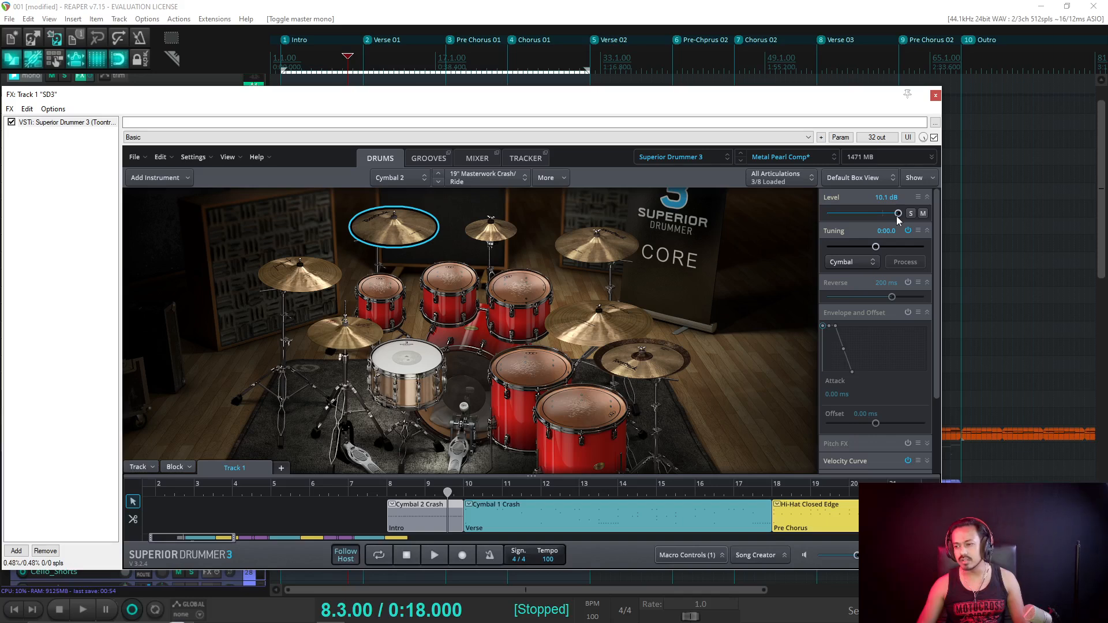
{"action": "key", "text": "space"}
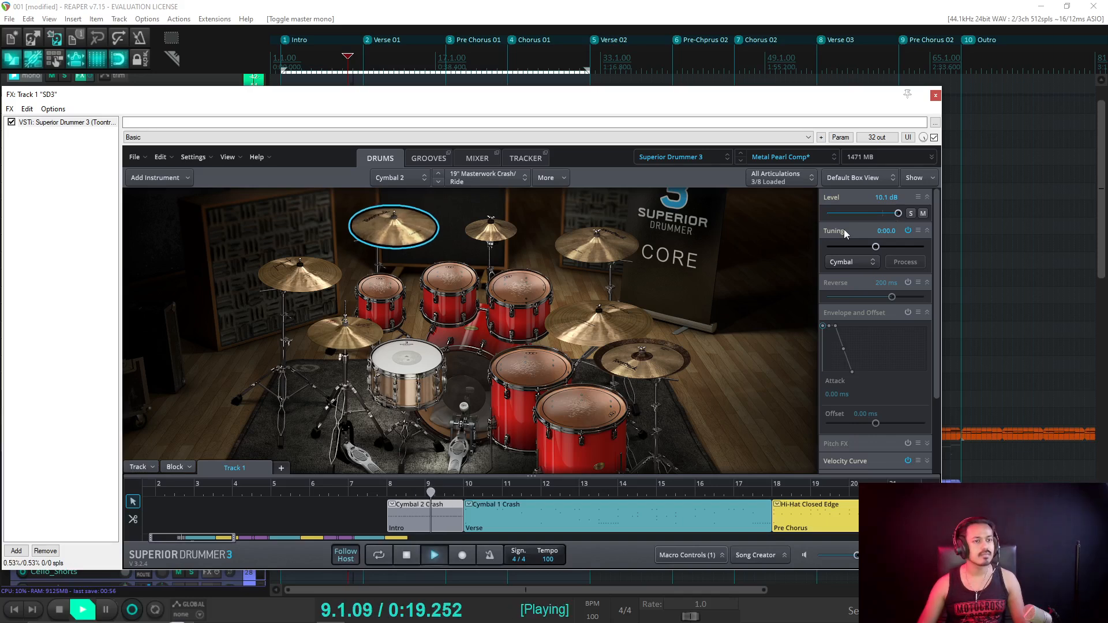
{"action": "key", "text": "space"}
Set the Cymbal 2 crash level to 9.0 dB and play from bar 7.3.
{"action": "left_click_drag", "start_coordinate": [898, 214], "coordinate": [898, 214]}
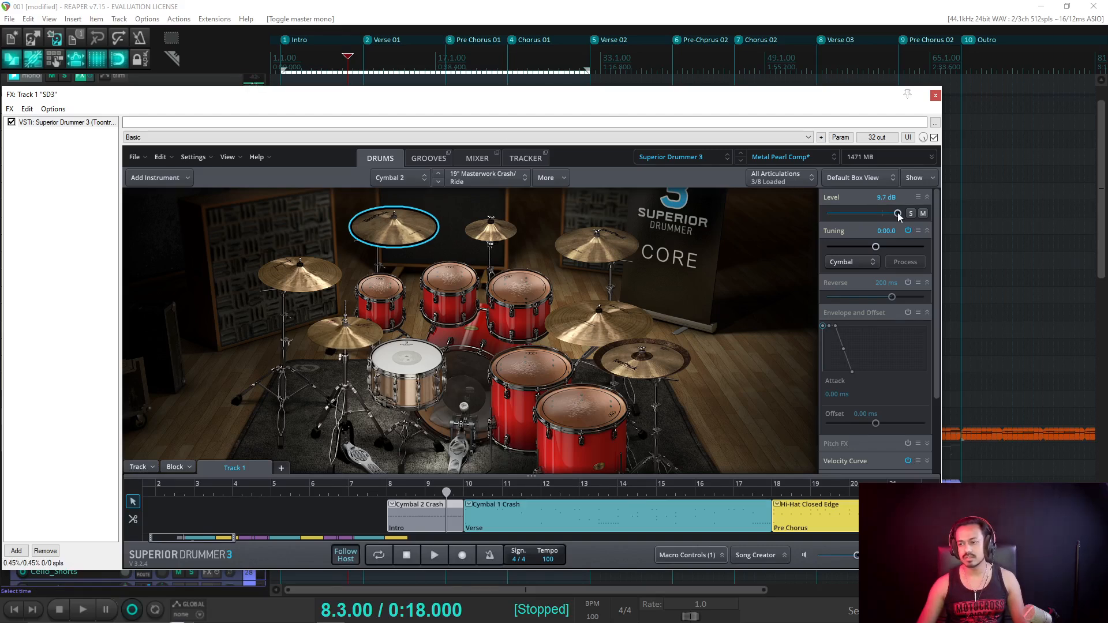
{"action": "double_click", "coordinate": [888, 198]}
{"action": "type", "text": "9"}
{"action": "key", "text": "Return"}
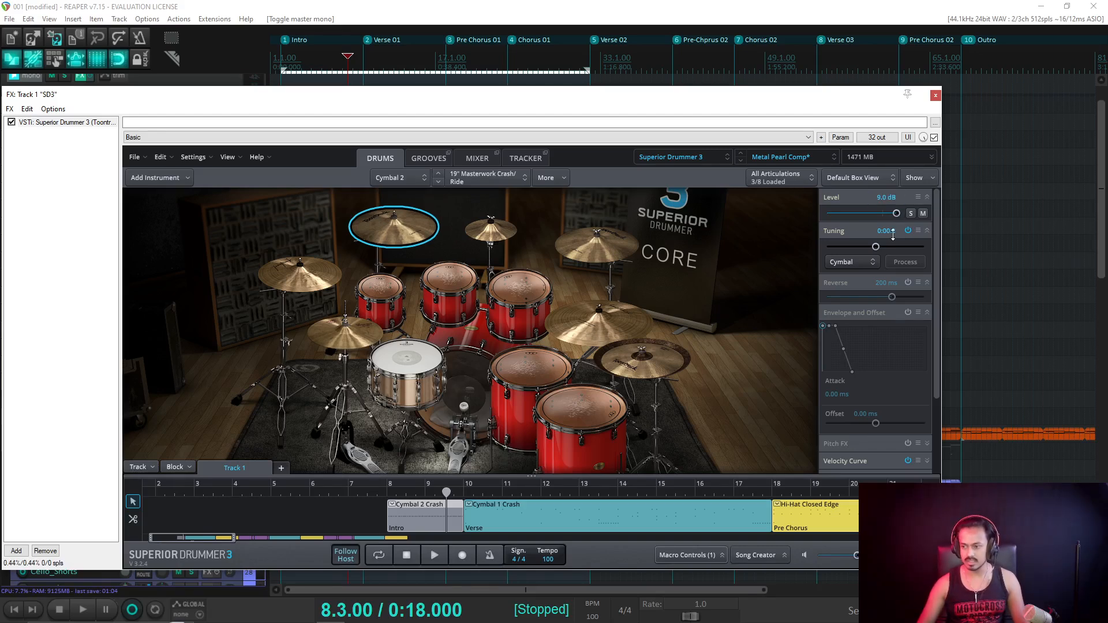
{"action": "left_click", "coordinate": [339, 62]}
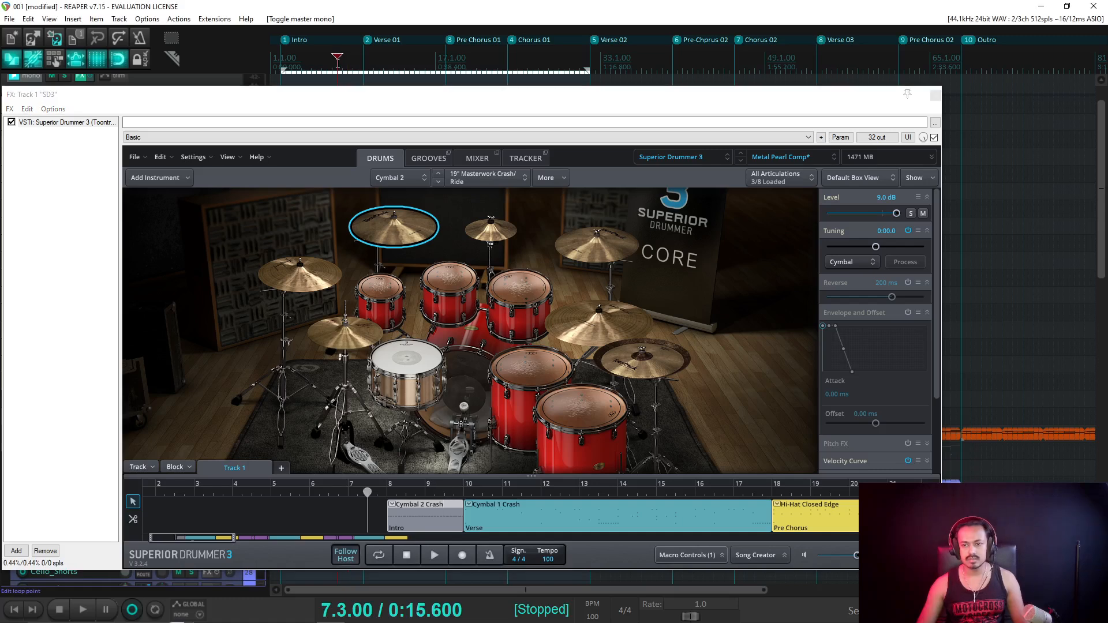
{"action": "key", "text": "space"}
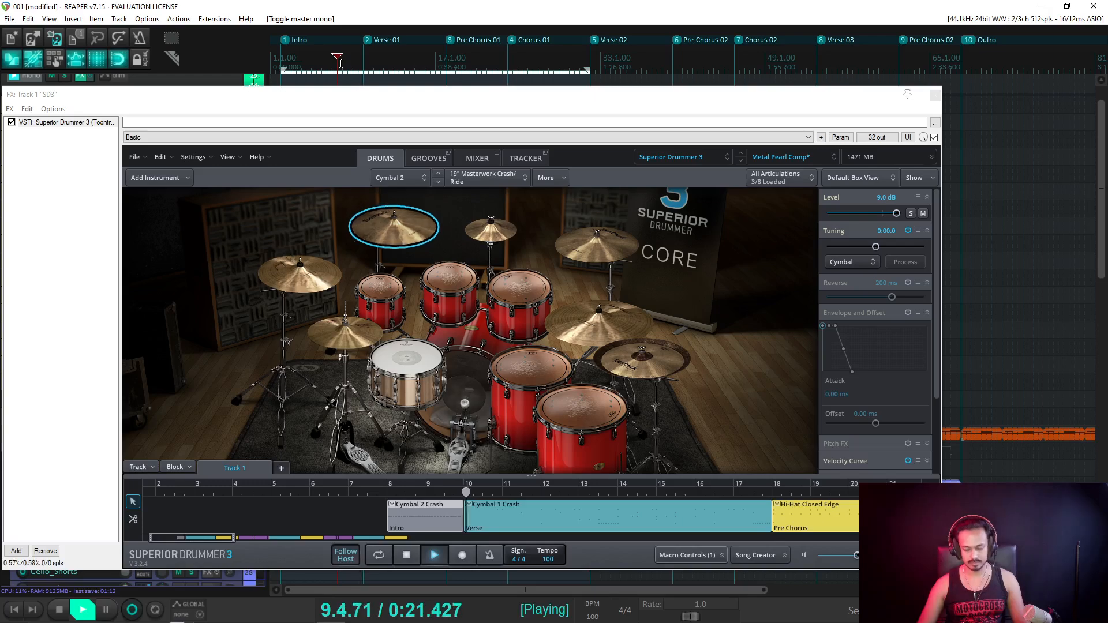
Close the drum plugin, switch the master to stereo, and raise Vox_Intro to about -1.5 dB.
{"action": "key", "text": "Escape"}
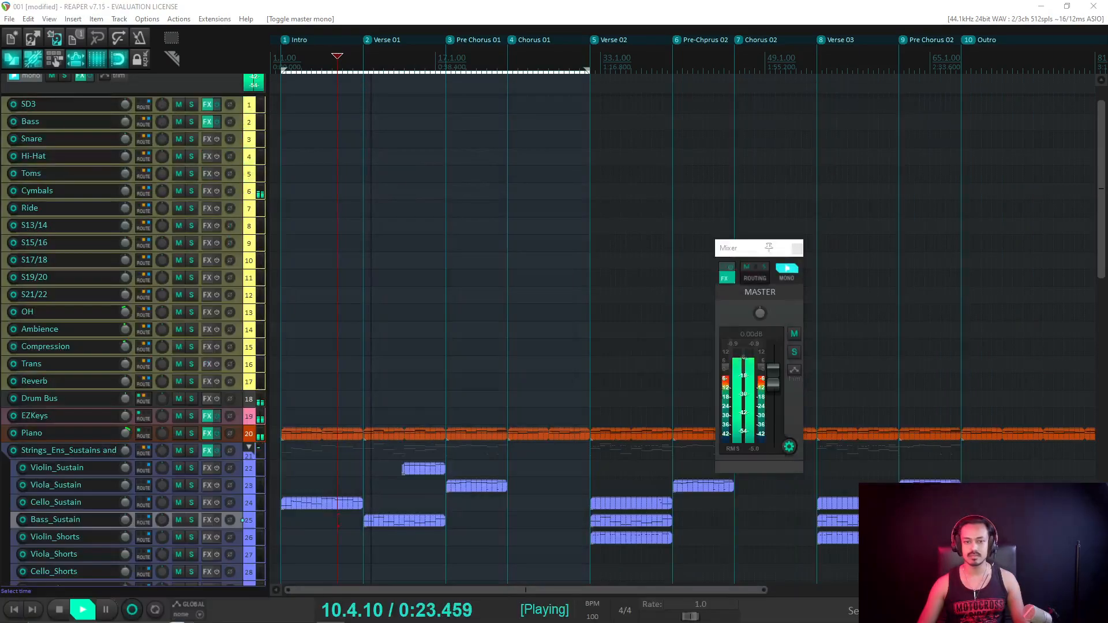
{"action": "left_click", "coordinate": [786, 269]}
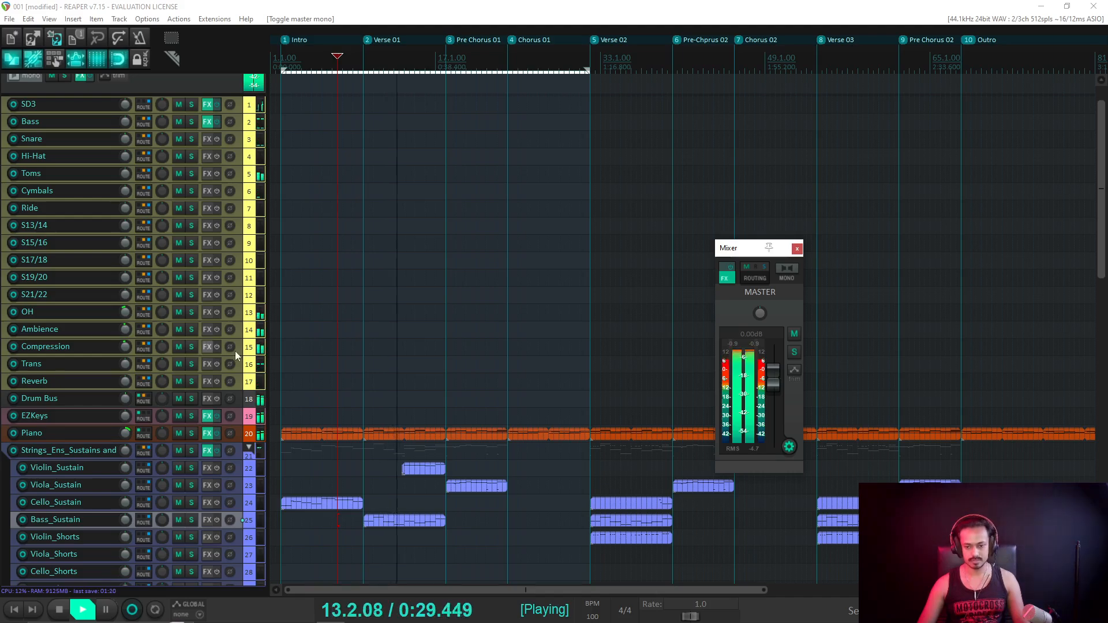
{"action": "scroll", "coordinate": [211, 361], "scroll_direction": "down", "scroll_amount": 8}
{"action": "scroll", "coordinate": [211, 361], "scroll_direction": "down", "scroll_amount": 8}
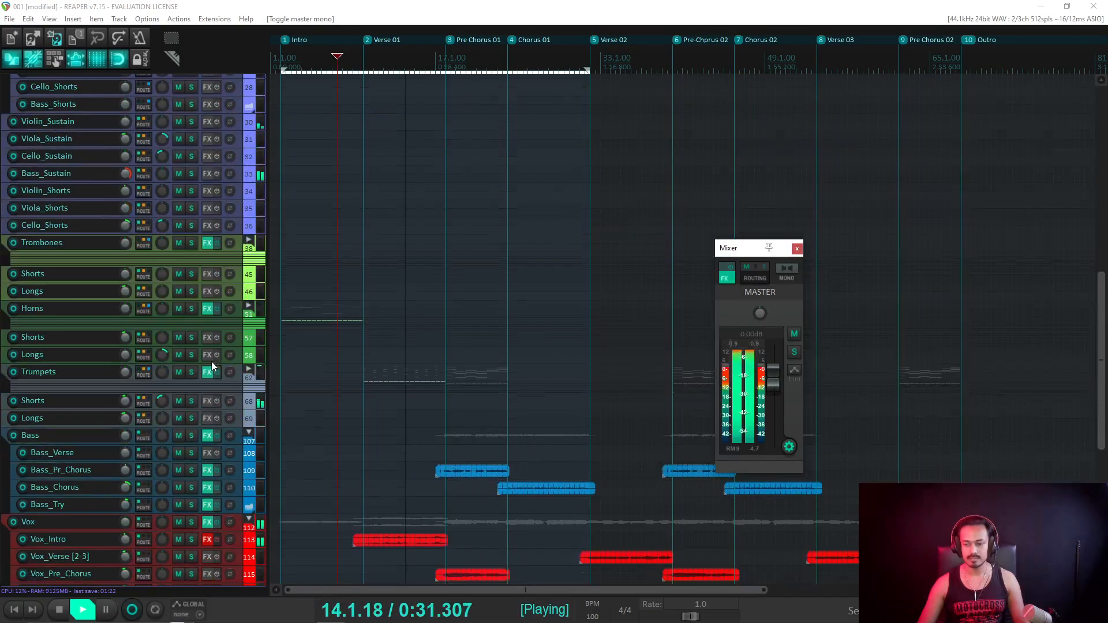
{"action": "mouse_move", "coordinate": [127, 380]}
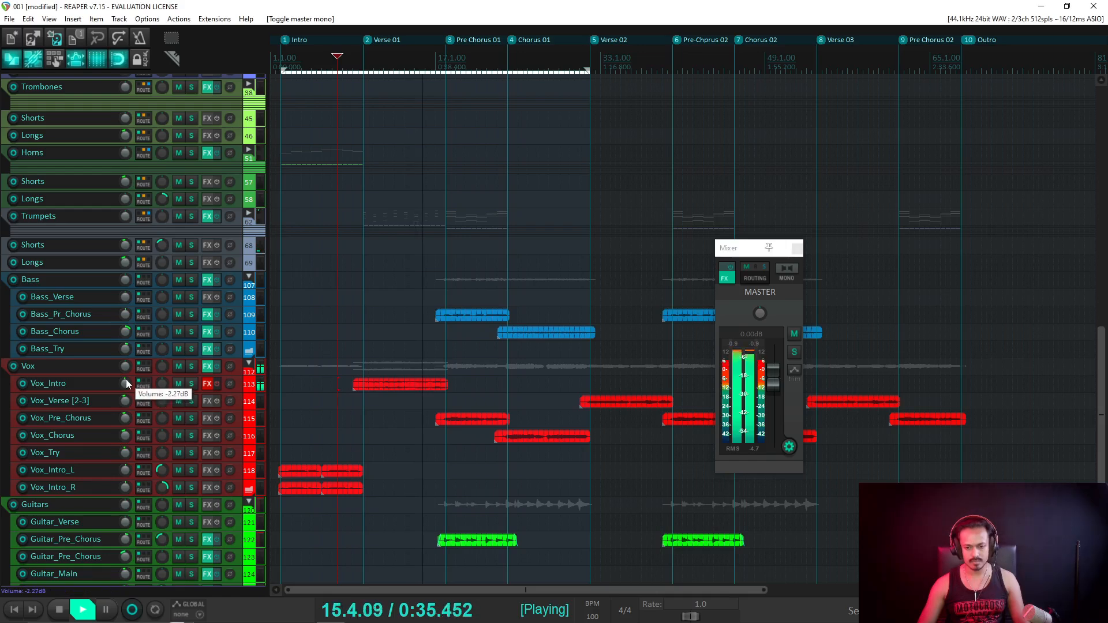
{"action": "left_click_drag", "start_coordinate": [127, 386], "coordinate": [126, 389]}
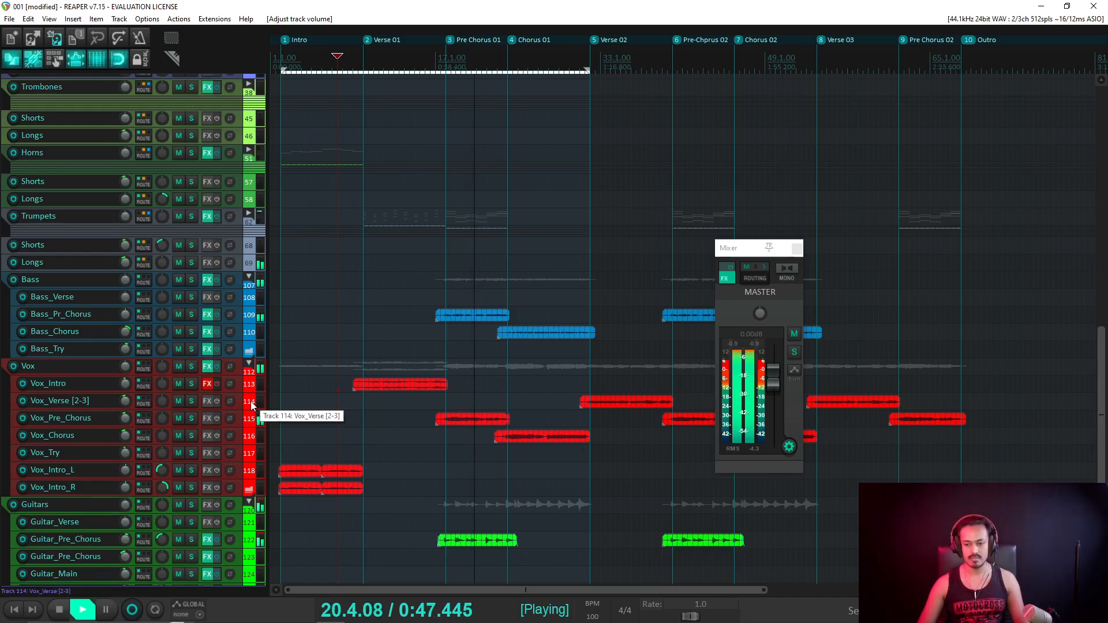
Return the master to mono, stop playback, and place the cursor at 17.4.00 before Pre Chorus 01.
{"action": "scroll", "coordinate": [404, 346], "scroll_direction": "down", "scroll_amount": 2}
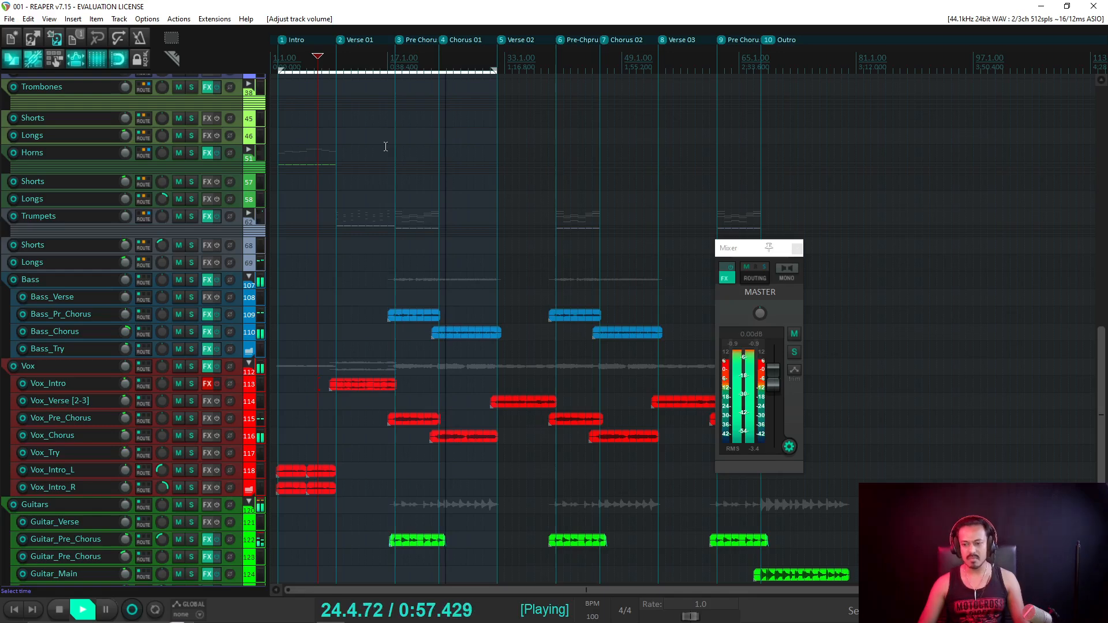
{"action": "left_click", "coordinate": [785, 268]}
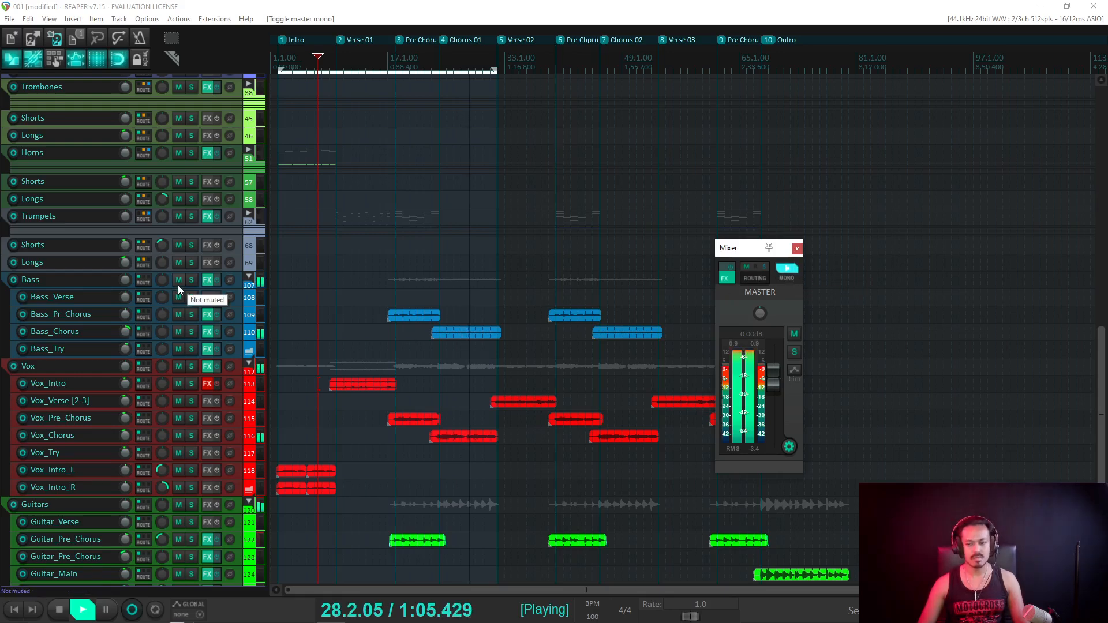
{"action": "key", "text": "space"}
{"action": "left_click", "coordinate": [390, 323]}
{"action": "scroll", "coordinate": [515, 353], "scroll_direction": "up", "scroll_amount": 3}
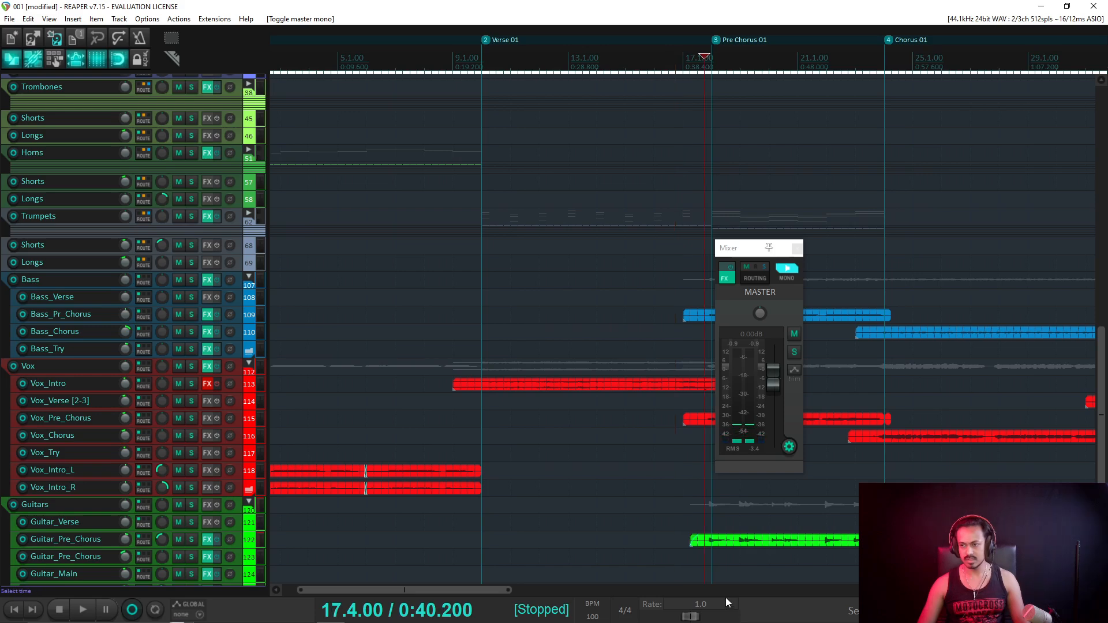
Audition the lead-in to Pre Chorus 01, briefly soloing the Guitar_Pre_Chorus track.
{"action": "scroll", "coordinate": [731, 506], "scroll_direction": "up", "scroll_amount": 3}
{"action": "scroll", "coordinate": [96, 437], "scroll_direction": "down", "scroll_amount": 3}
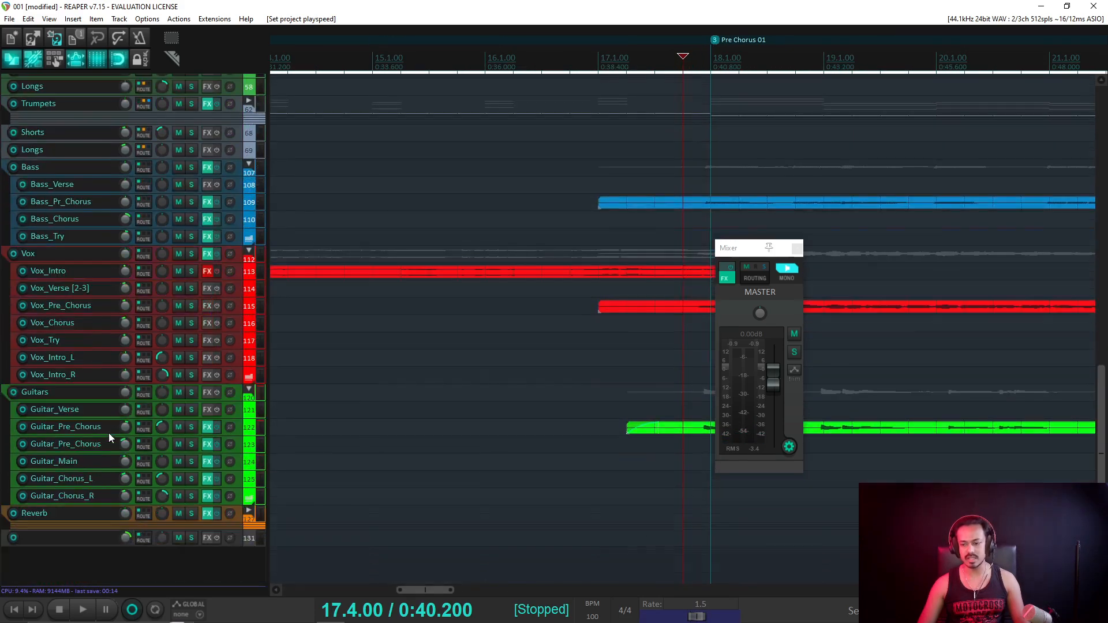
{"action": "scroll", "coordinate": [717, 496], "scroll_direction": "down", "scroll_amount": 4}
{"action": "scroll", "coordinate": [717, 498], "scroll_direction": "up", "scroll_amount": 2}
{"action": "key", "text": "space"}
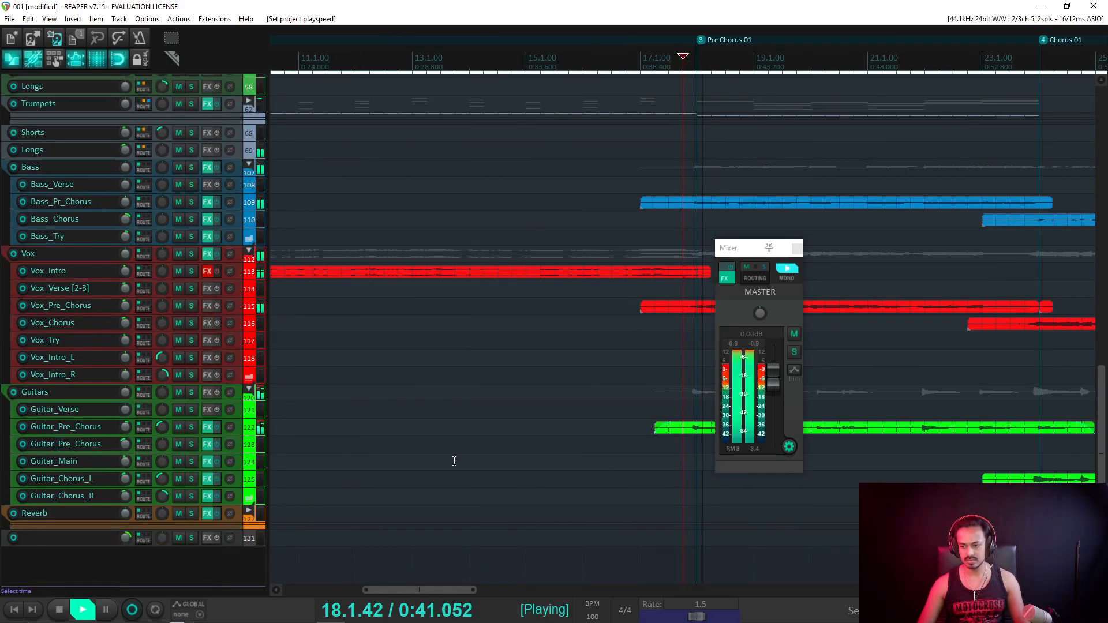
{"action": "key", "text": "space"}
{"action": "left_click", "coordinate": [193, 427]}
{"action": "key", "text": "space"}
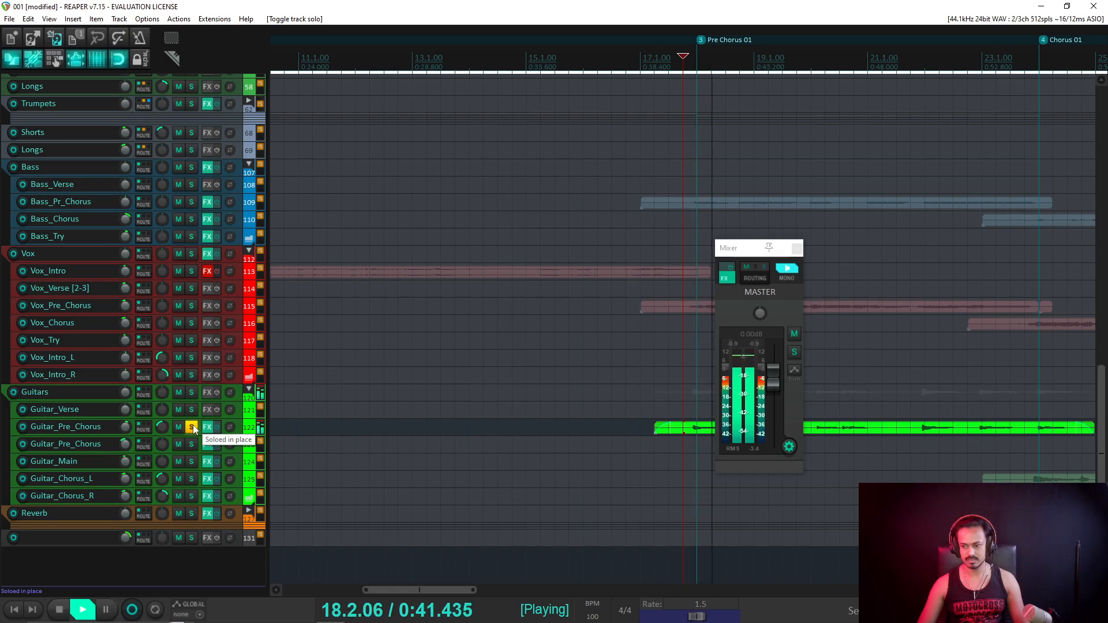
{"action": "left_click", "coordinate": [193, 427]}
{"action": "key", "text": "space"}
{"action": "scroll", "coordinate": [529, 438], "scroll_direction": "down", "scroll_amount": 2}
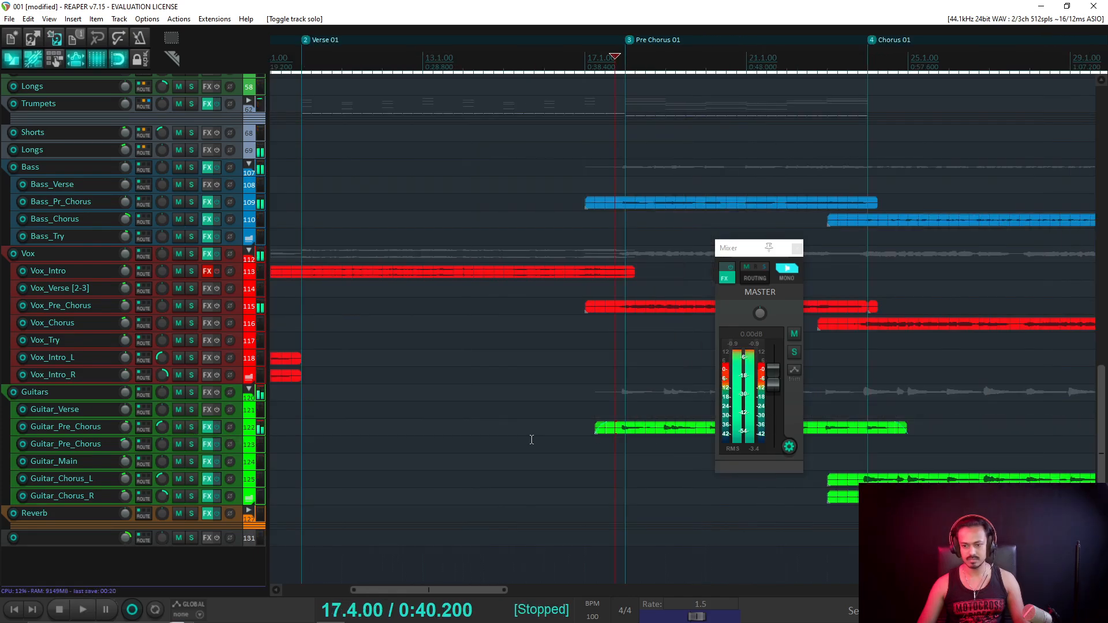
Reset the playback rate to 1.0 and replay from just before Pre Chorus 01.
{"action": "double_click", "coordinate": [703, 620]}
{"action": "scroll", "coordinate": [575, 407], "scroll_direction": "down", "scroll_amount": 3}
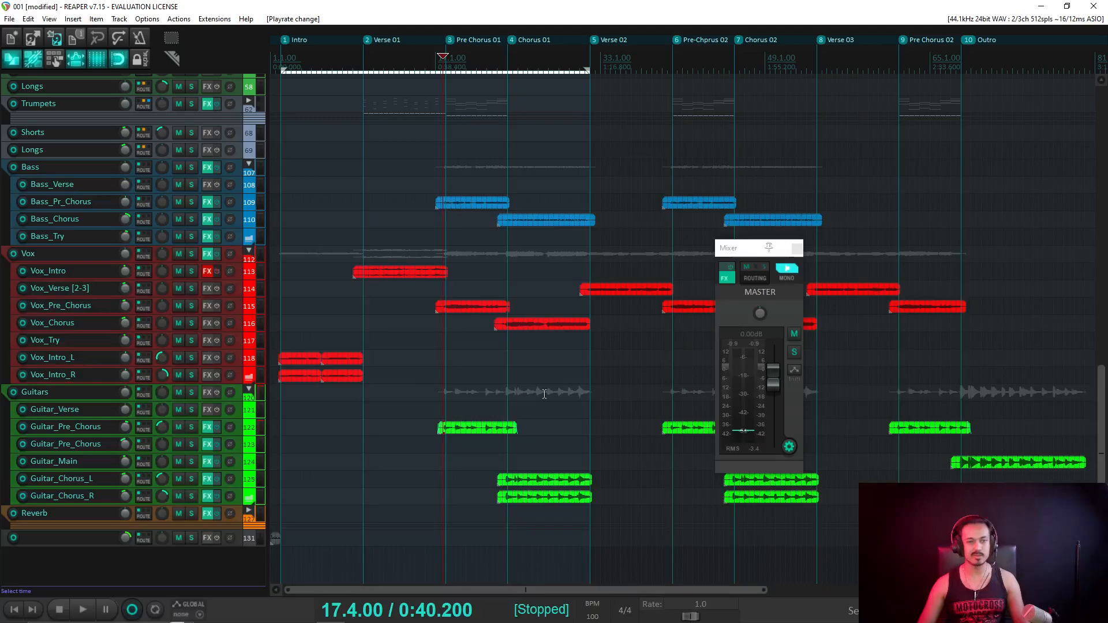
{"action": "key", "text": "space"}
{"action": "scroll", "coordinate": [565, 372], "scroll_direction": "up", "scroll_amount": 4}
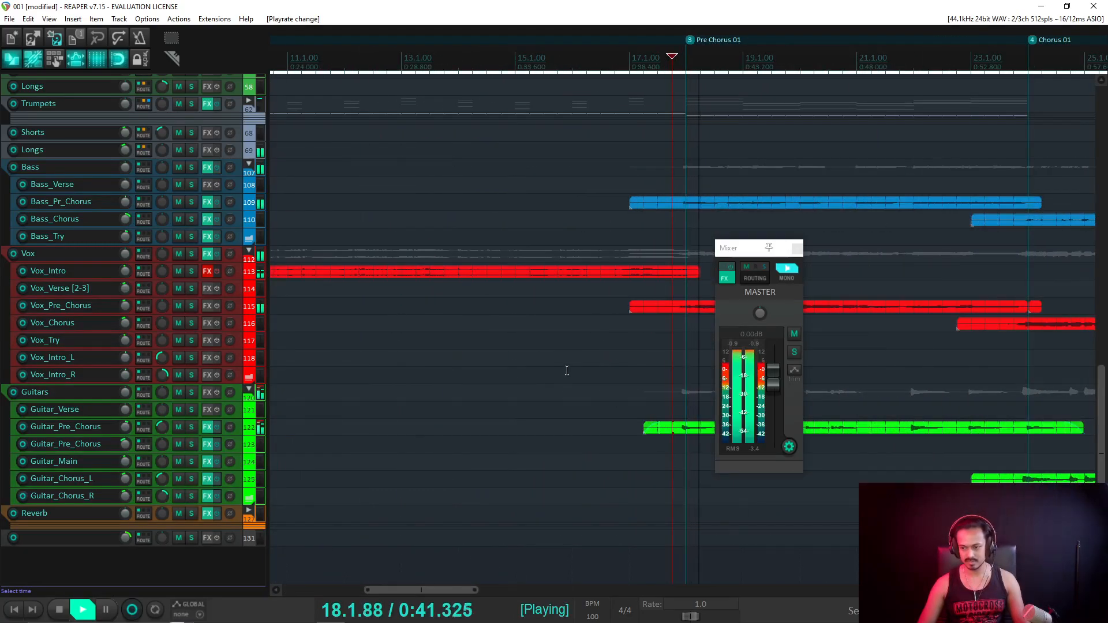
{"action": "scroll", "coordinate": [583, 368], "scroll_direction": "down", "scroll_amount": 2}
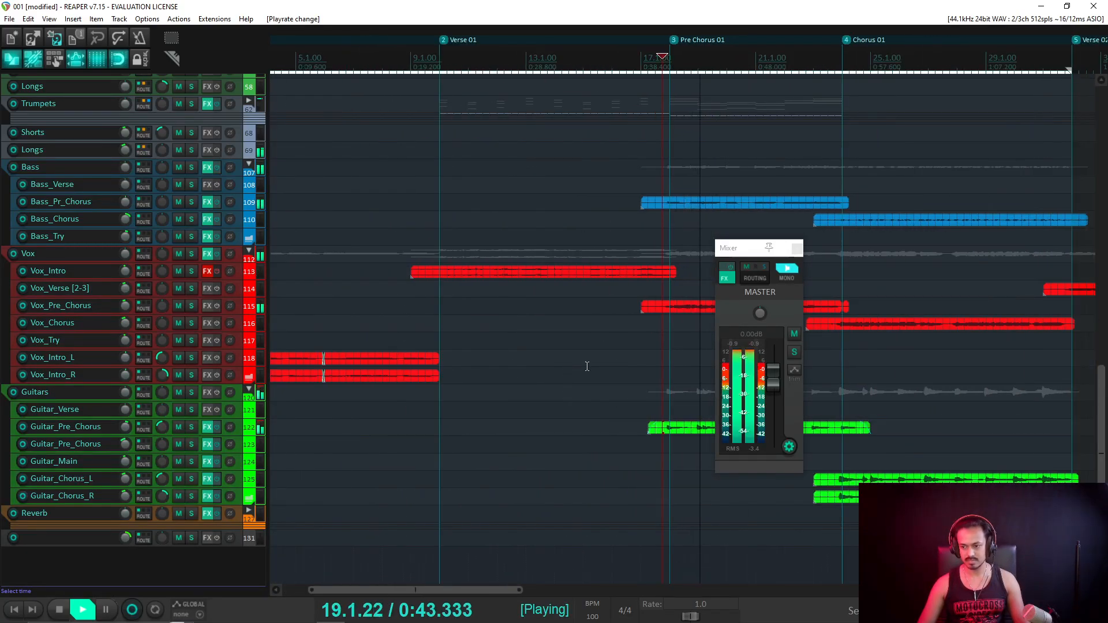
{"action": "scroll", "coordinate": [655, 391], "scroll_direction": "right", "scroll_amount": 3}
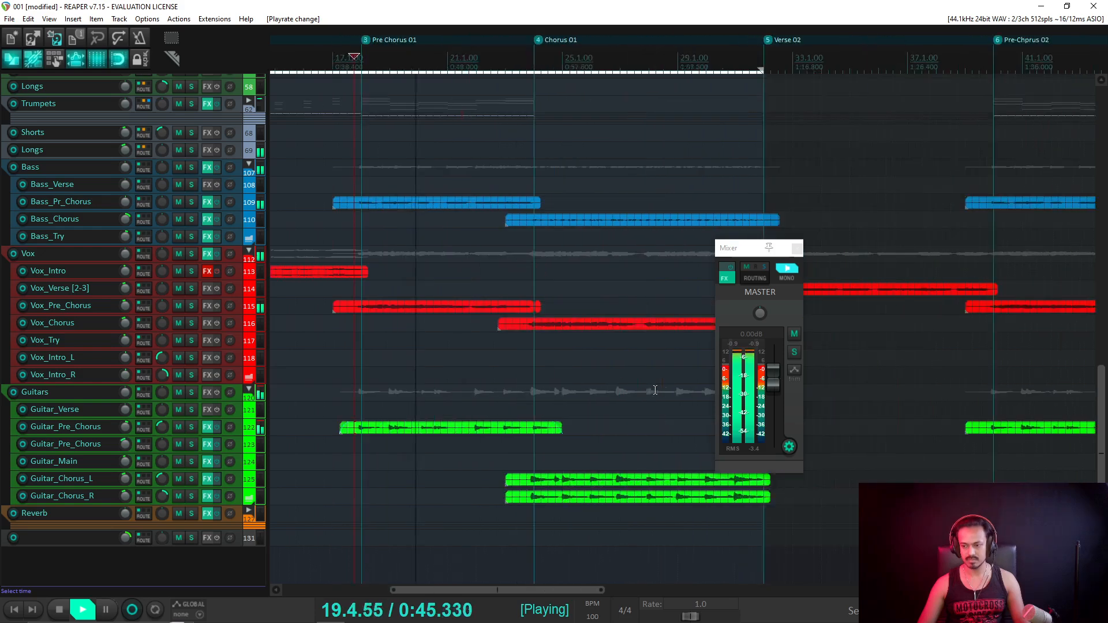
{"action": "scroll", "coordinate": [655, 390], "scroll_direction": "right", "scroll_amount": 1}
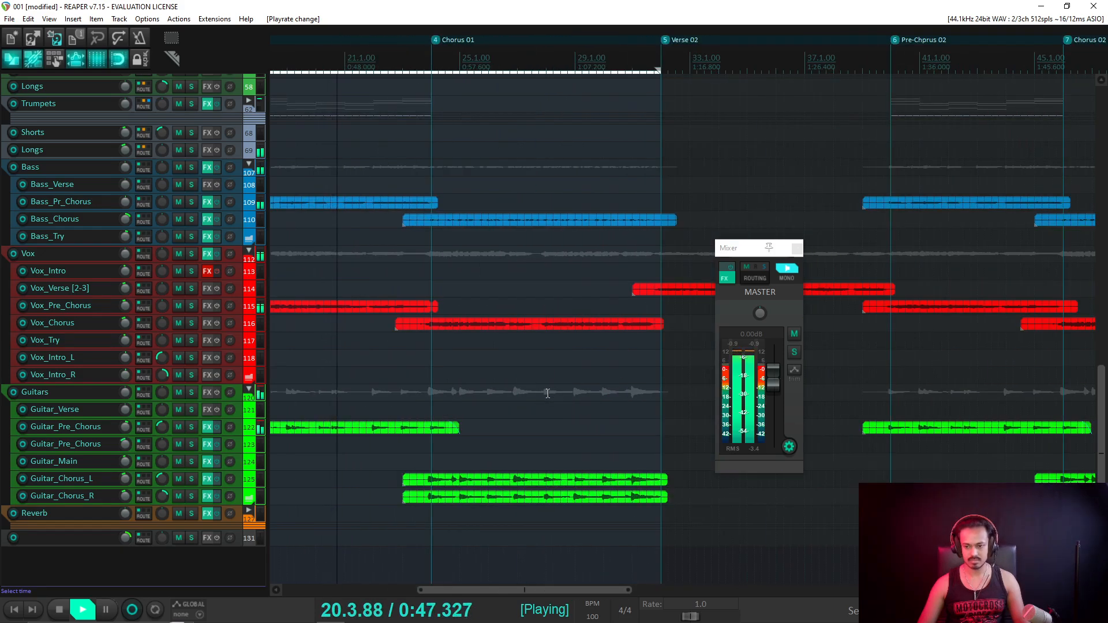
{"action": "scroll", "coordinate": [521, 229], "scroll_direction": "down", "scroll_amount": 1}
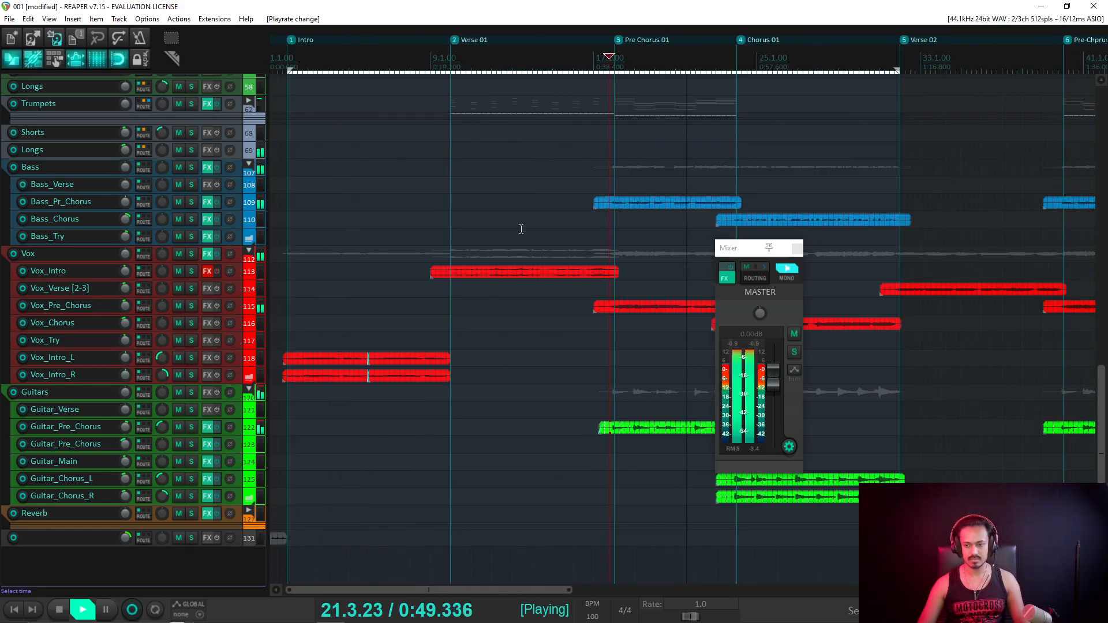
{"action": "left_click", "coordinate": [600, 231]}
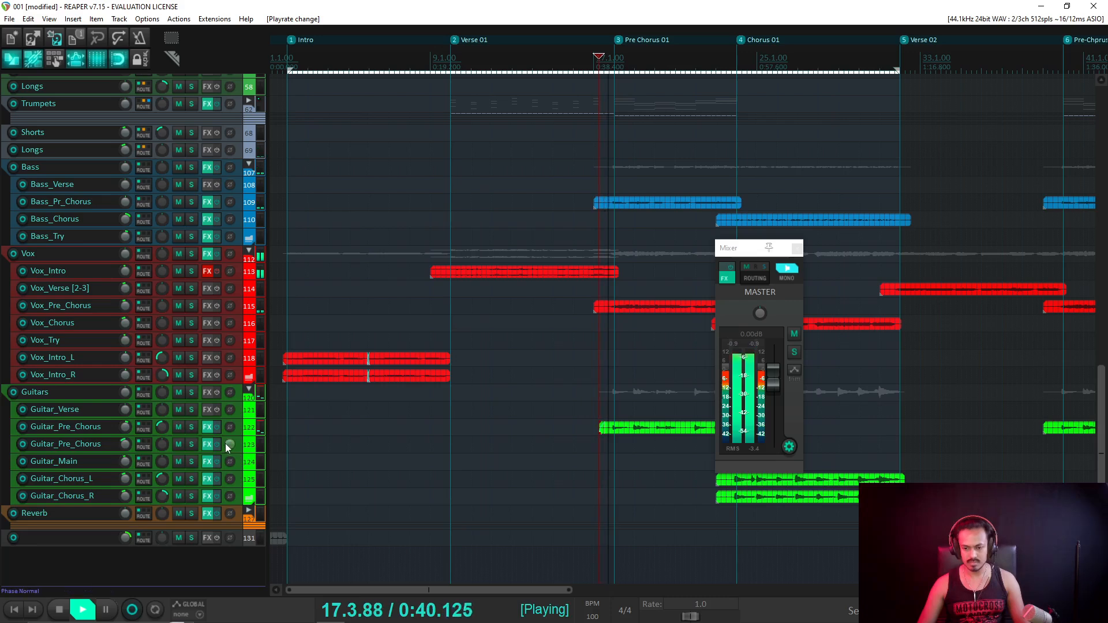
{"action": "key", "text": "space"}
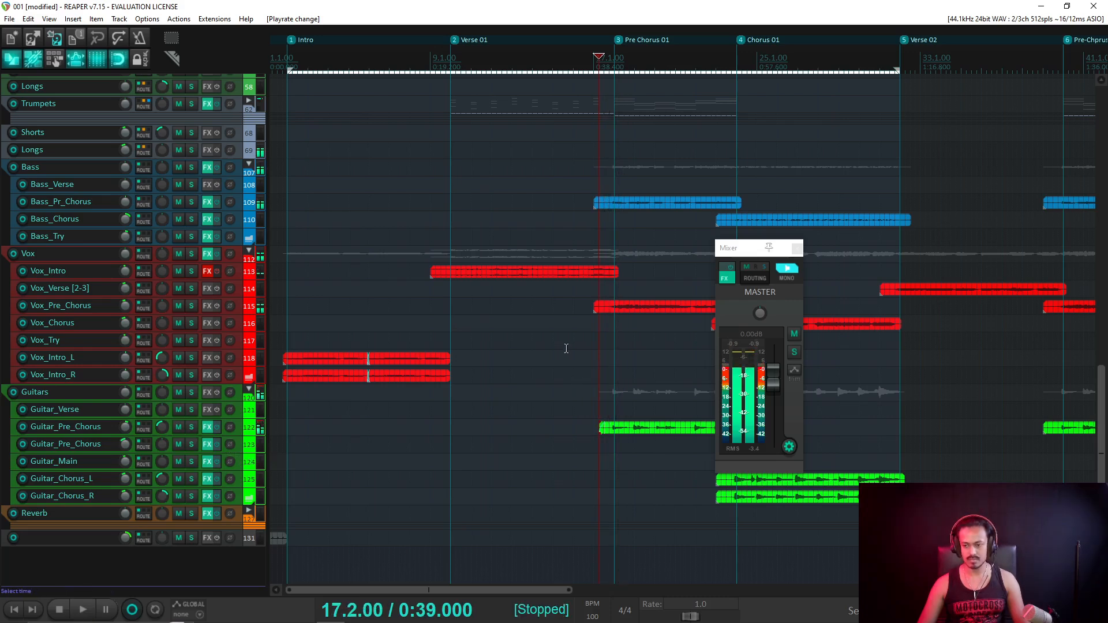
Audition the transition into Chorus 01, moving the master mixer off the arranged items.
{"action": "scroll", "coordinate": [566, 348], "scroll_direction": "down", "scroll_amount": 2}
{"action": "left_click", "coordinate": [503, 72]}
{"action": "key", "text": "space"}
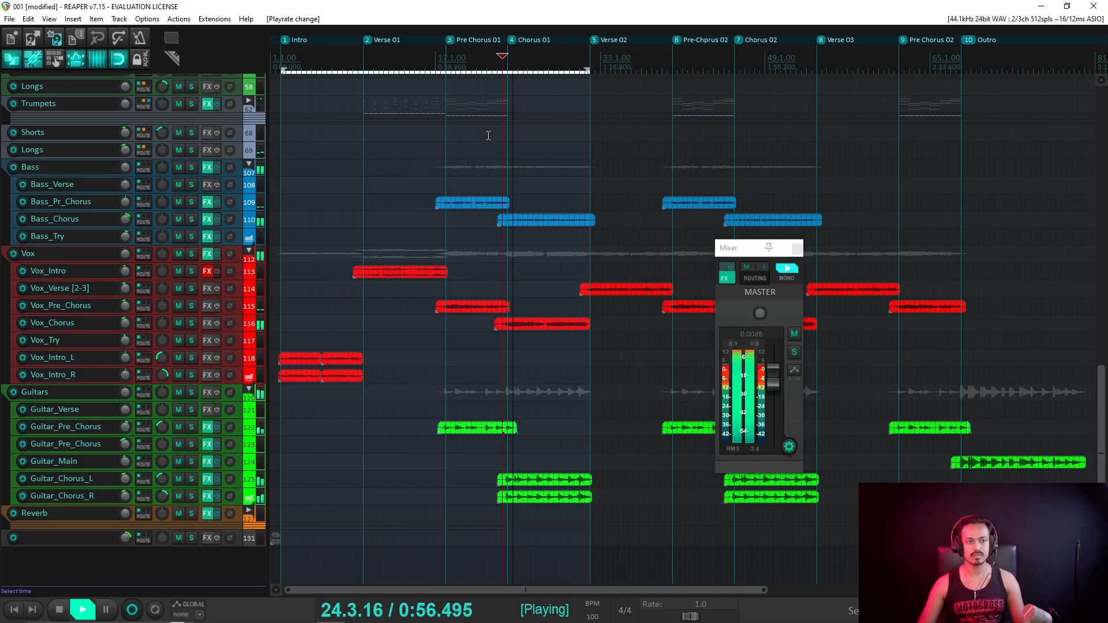
{"action": "key", "text": "space"}
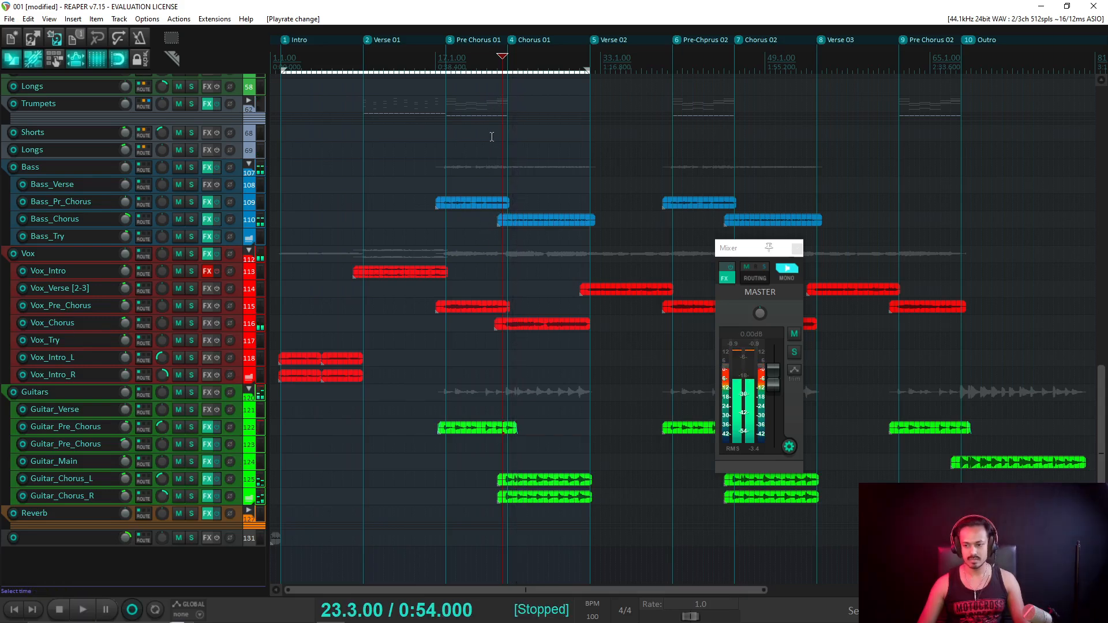
{"action": "scroll", "coordinate": [535, 313], "scroll_direction": "up", "scroll_amount": 4}
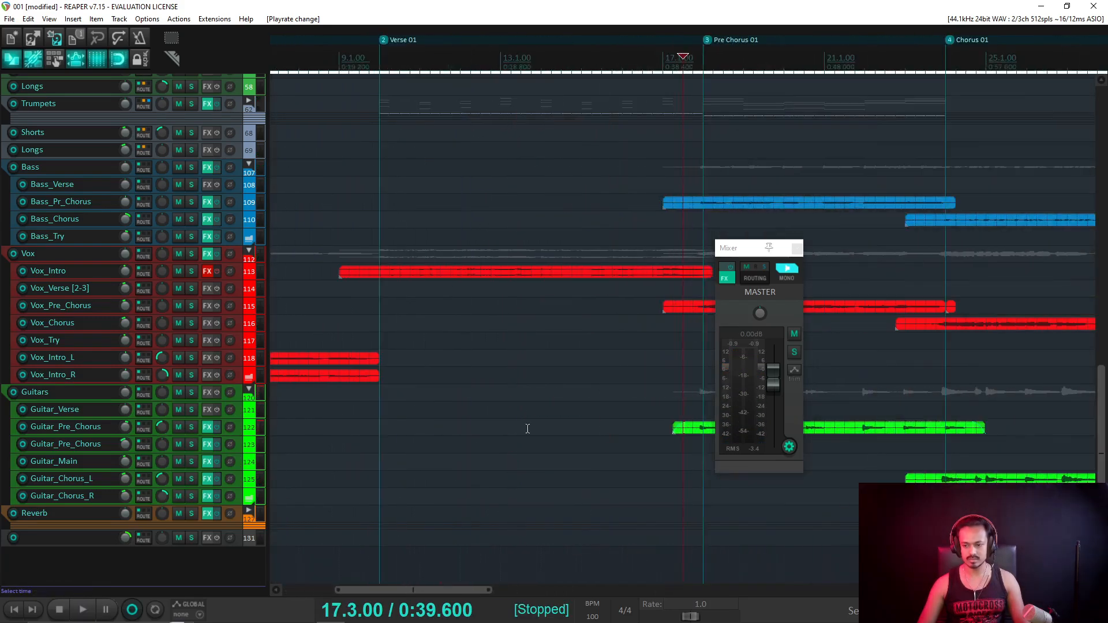
{"action": "left_click_drag", "start_coordinate": [742, 248], "coordinate": [144, 252]}
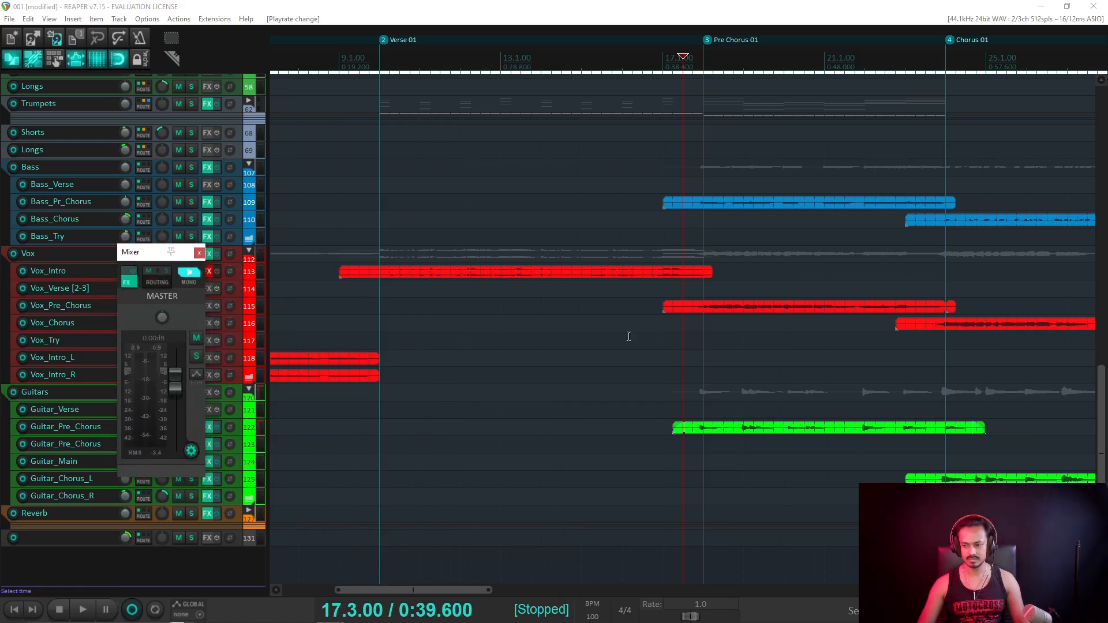
{"action": "left_click", "coordinate": [936, 59]}
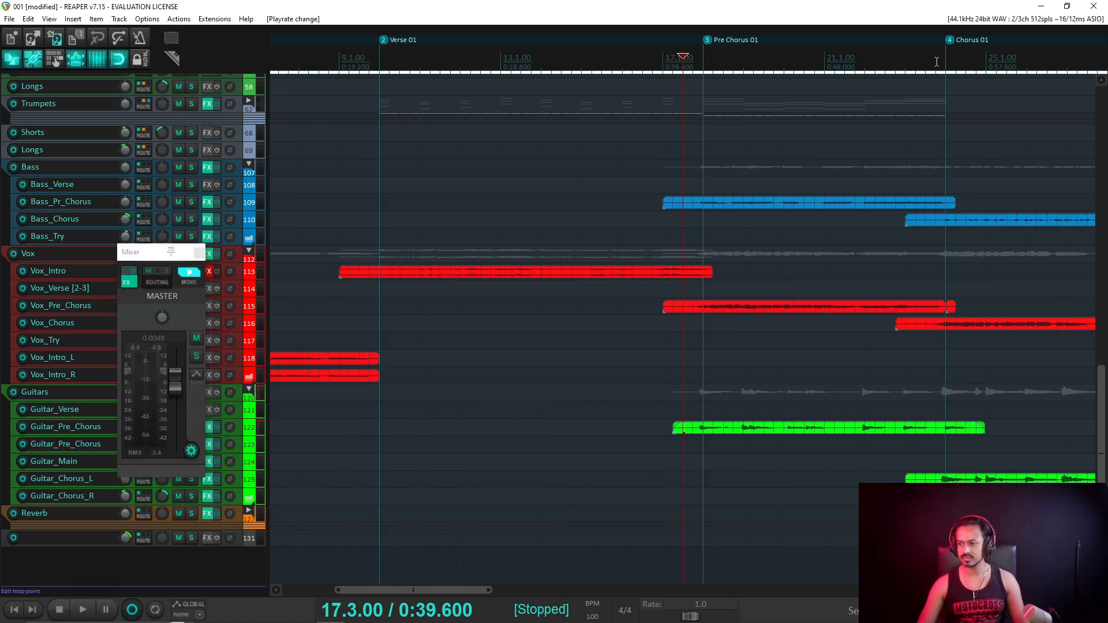
{"action": "key", "text": "space"}
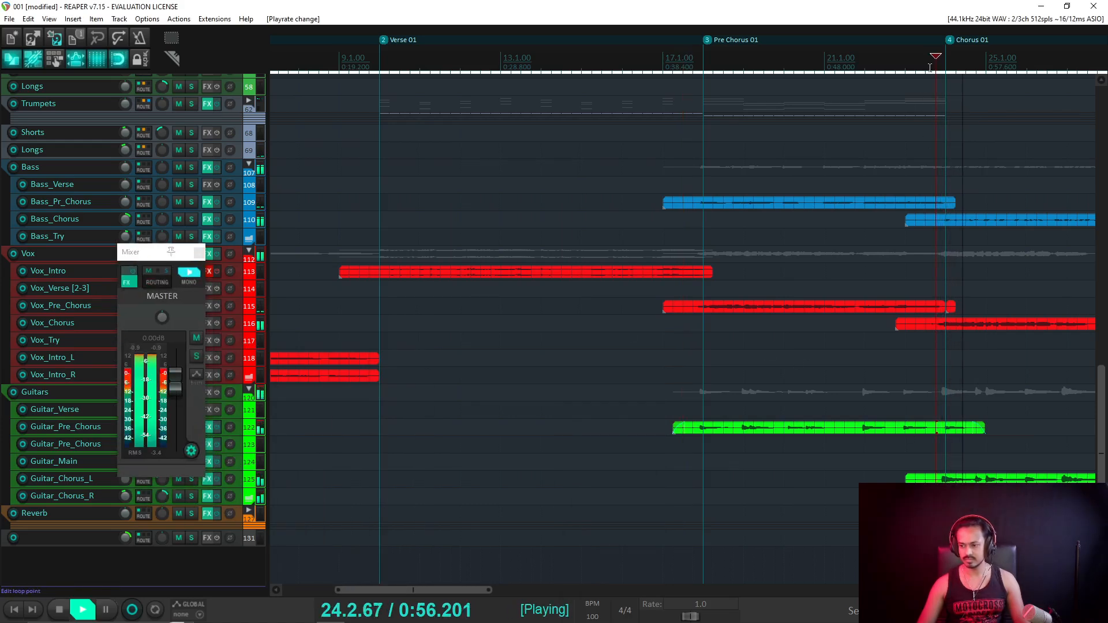
{"action": "key", "text": "space"}
{"action": "scroll", "coordinate": [772, 460], "scroll_direction": "up", "scroll_amount": 2}
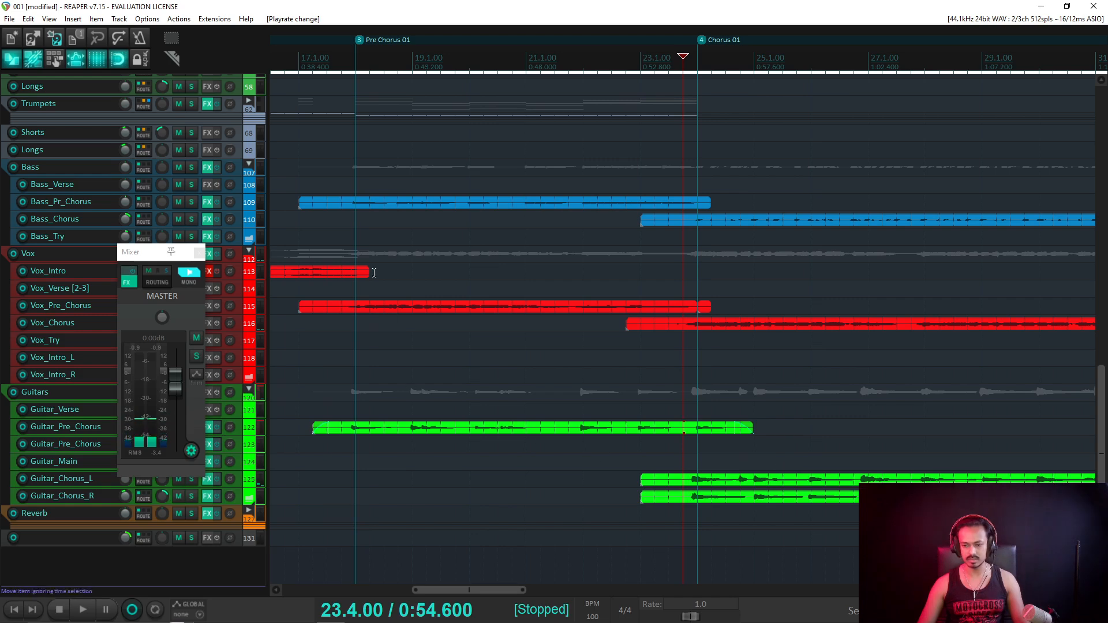
{"action": "key", "text": "space"}
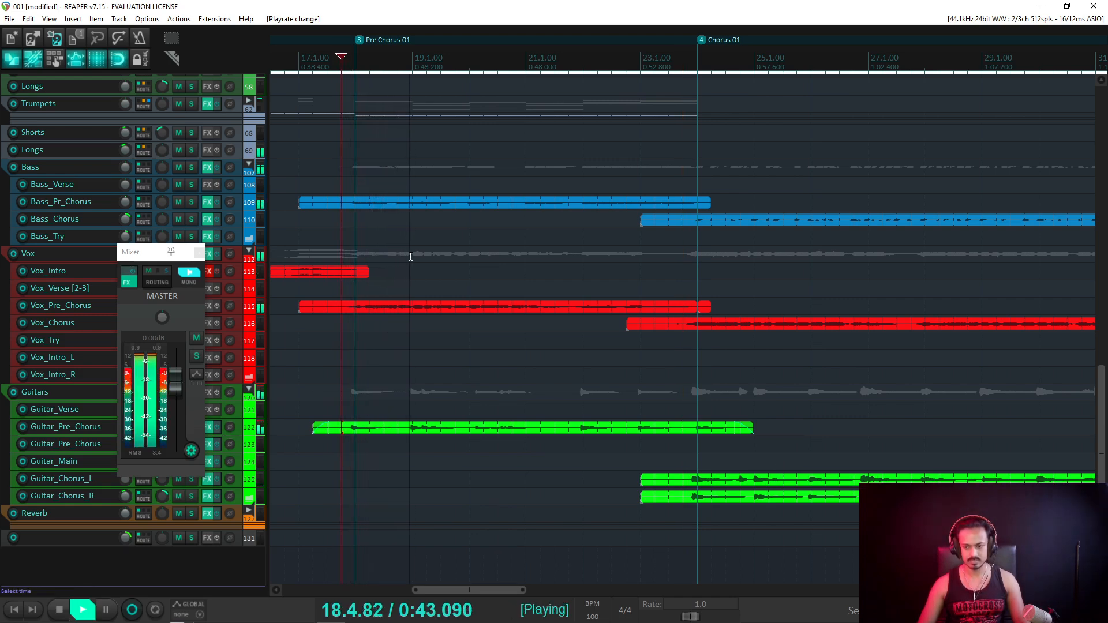
{"action": "key", "text": "space"}
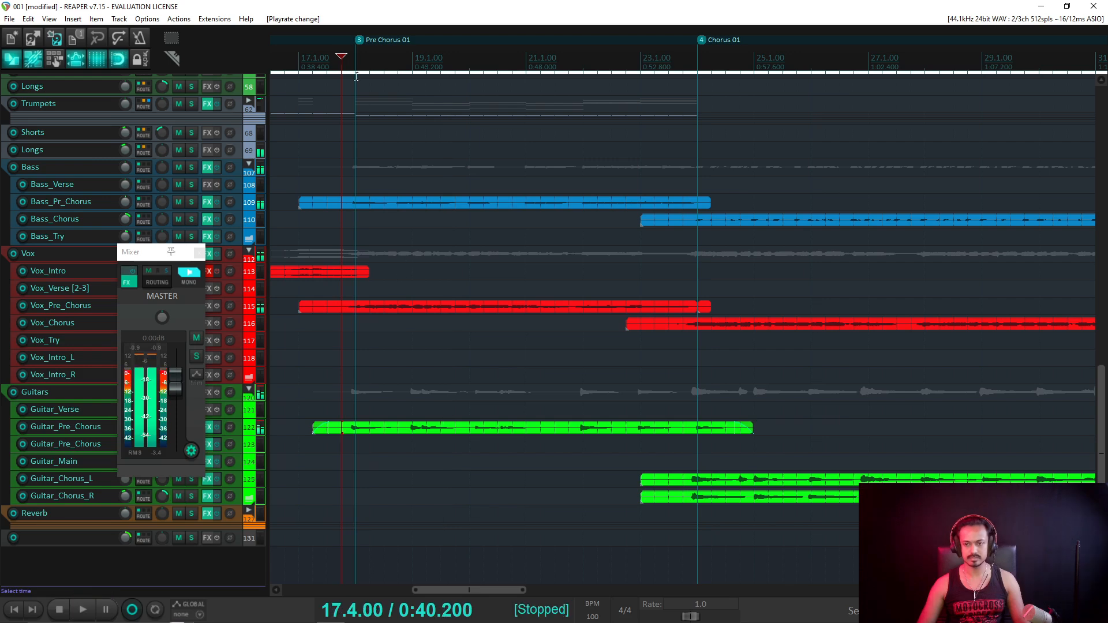
Jump to the Pre Chorus 01 marker and split the Guitar_Pre_Chorus item there.
{"action": "key", "text": "3"}
{"action": "scroll", "coordinate": [462, 438], "scroll_direction": "up", "scroll_amount": 2}
{"action": "scroll", "coordinate": [462, 438], "scroll_direction": "up", "scroll_amount": 3}
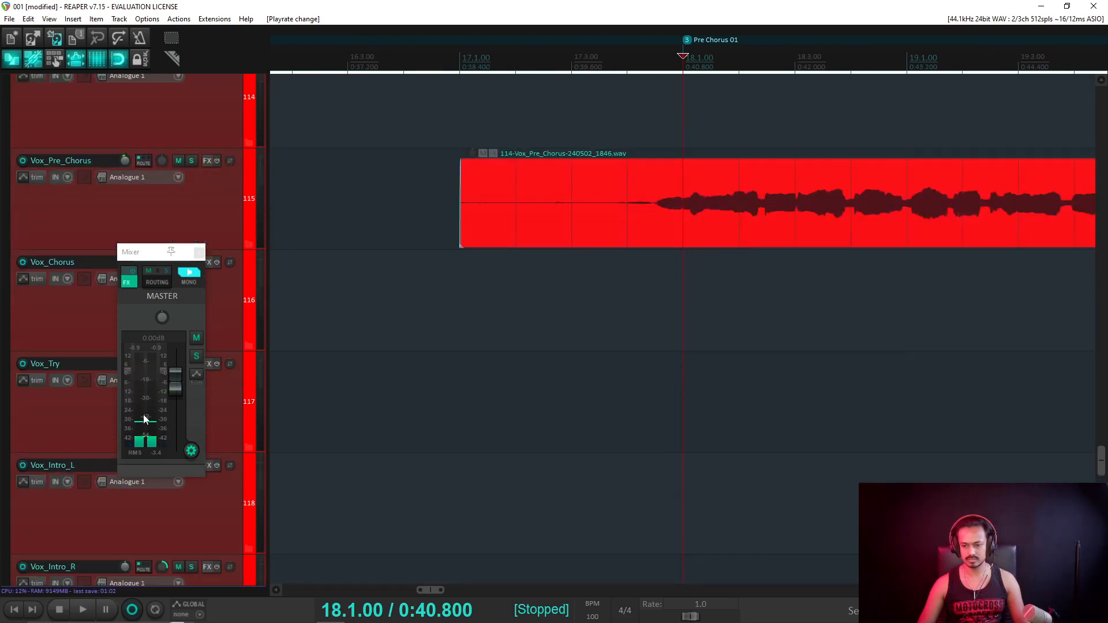
{"action": "scroll", "coordinate": [76, 410], "scroll_direction": "down", "scroll_amount": 5}
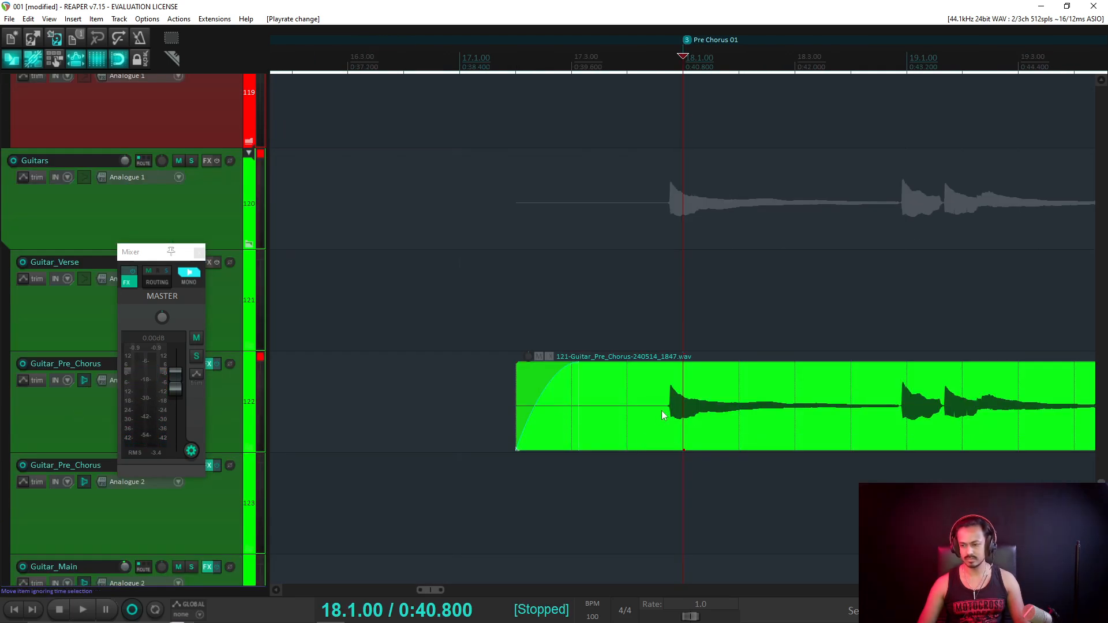
{"action": "key", "text": "s"}
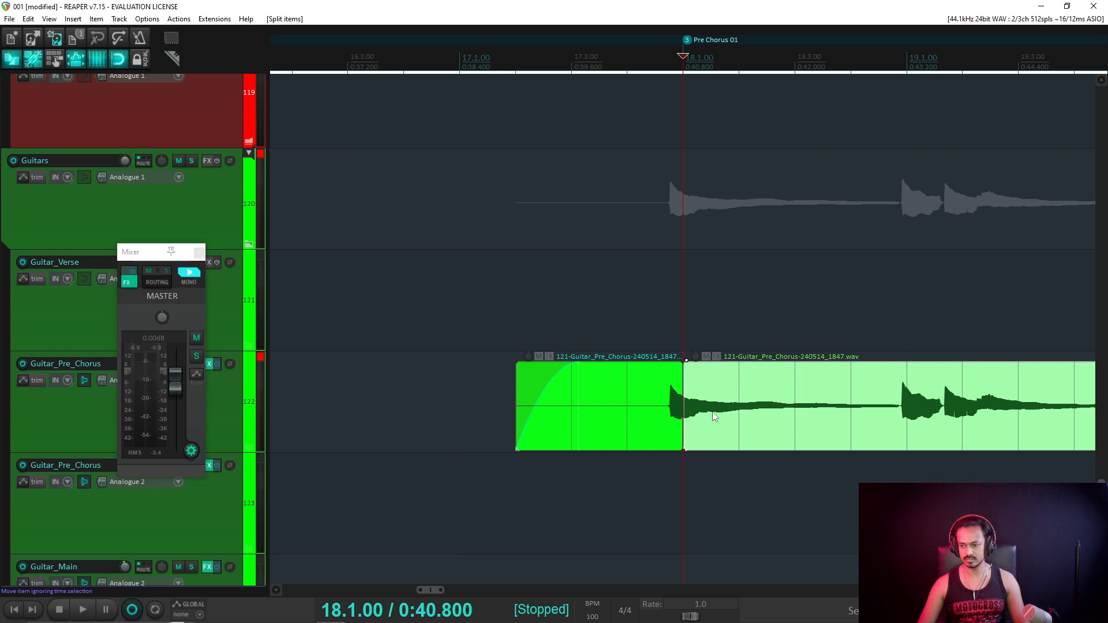
Trim and shift the two guitar pieces so only a brief lead-in precedes Pre Chorus 01.
{"action": "left_click_drag", "start_coordinate": [685, 415], "coordinate": [748, 414]}
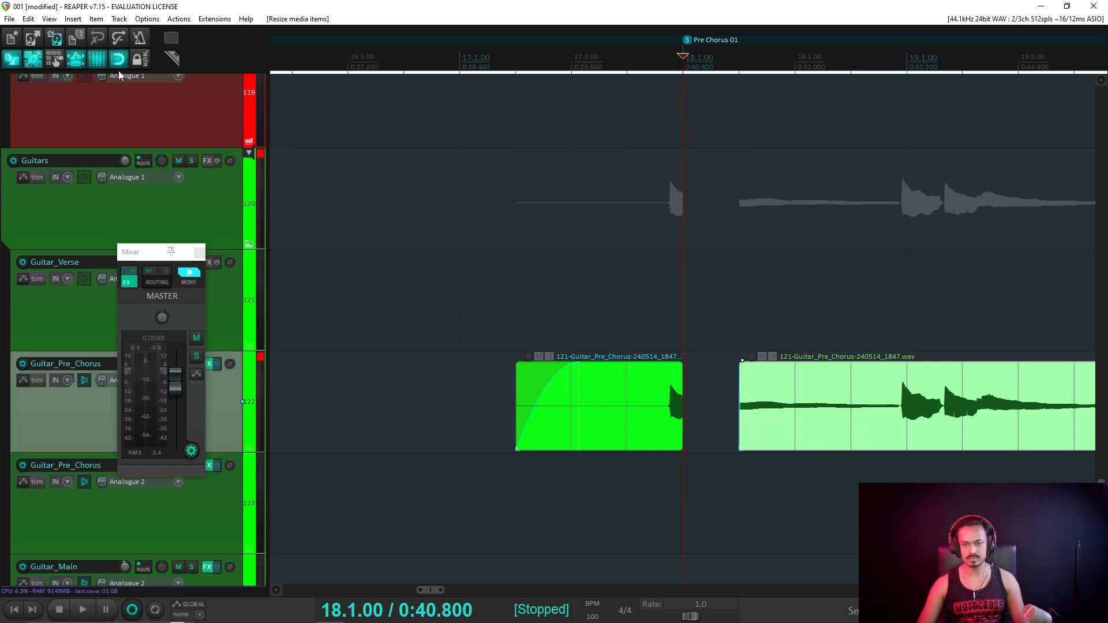
{"action": "left_click_drag", "start_coordinate": [653, 419], "coordinate": [664, 420]}
{"action": "left_click_drag", "start_coordinate": [742, 428], "coordinate": [701, 431]}
{"action": "scroll", "coordinate": [768, 429], "scroll_direction": "down", "scroll_amount": 6}
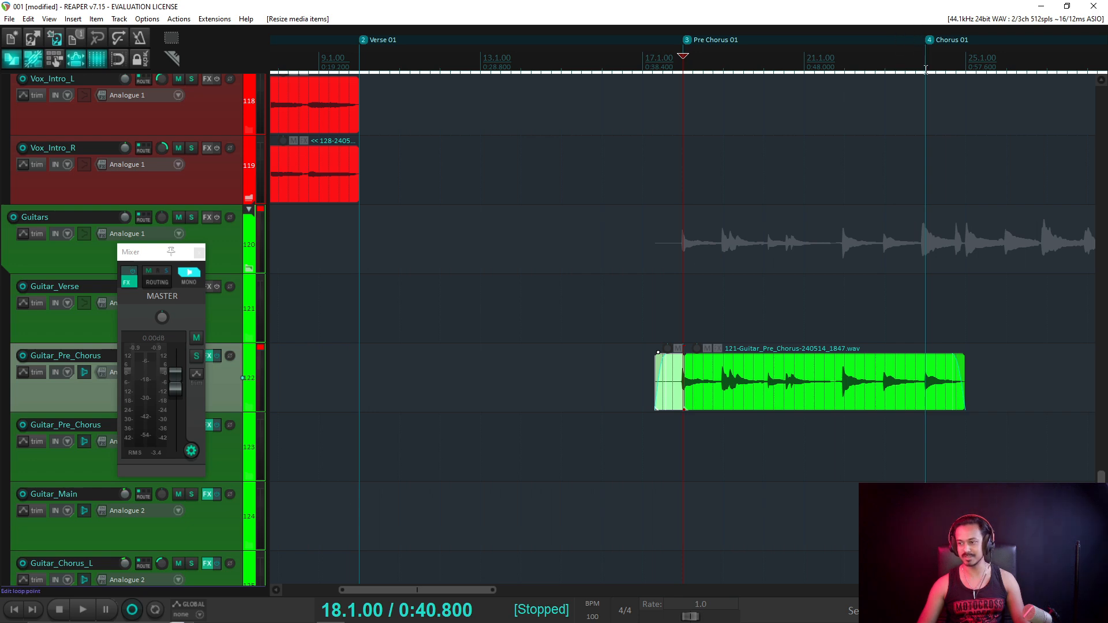
{"action": "left_click", "coordinate": [925, 69]}
Close the master mixer and audition Guitar_Chorus_L and R soloed just before Chorus 01.
{"action": "scroll", "coordinate": [940, 341], "scroll_direction": "up", "scroll_amount": 8}
{"action": "scroll", "coordinate": [20, 378], "scroll_direction": "down", "scroll_amount": 4}
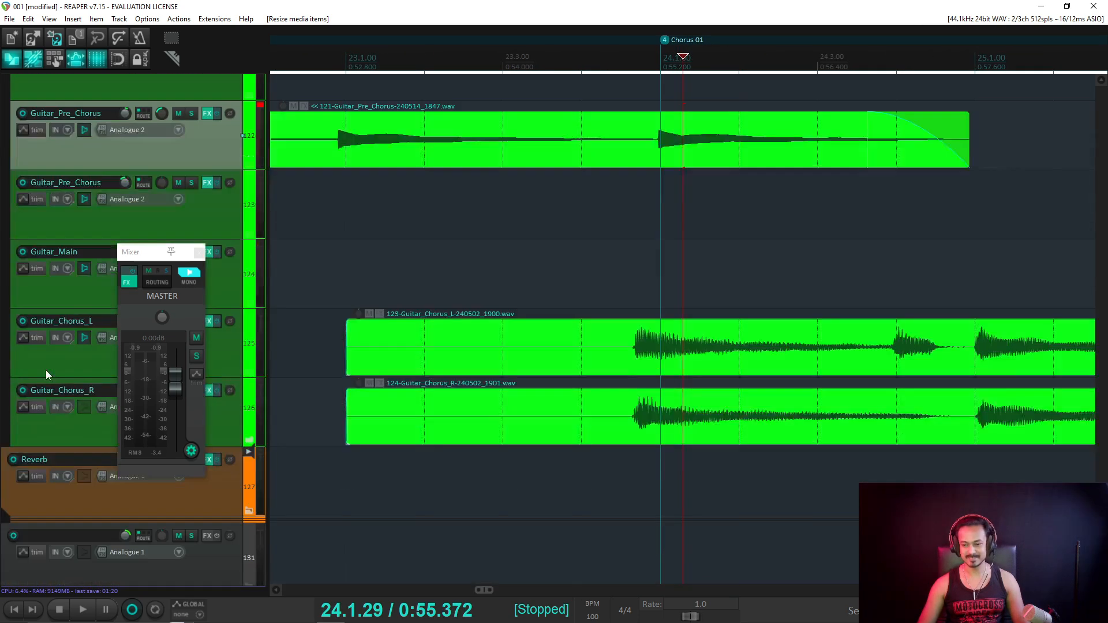
{"action": "left_click", "coordinate": [661, 351]}
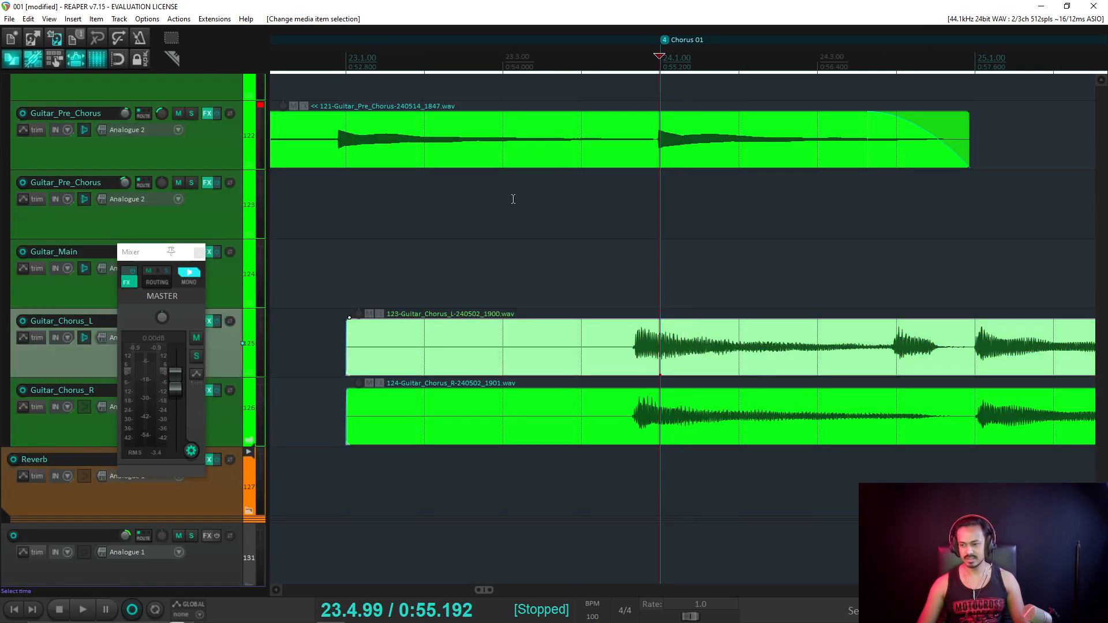
{"action": "left_click", "coordinate": [499, 68]}
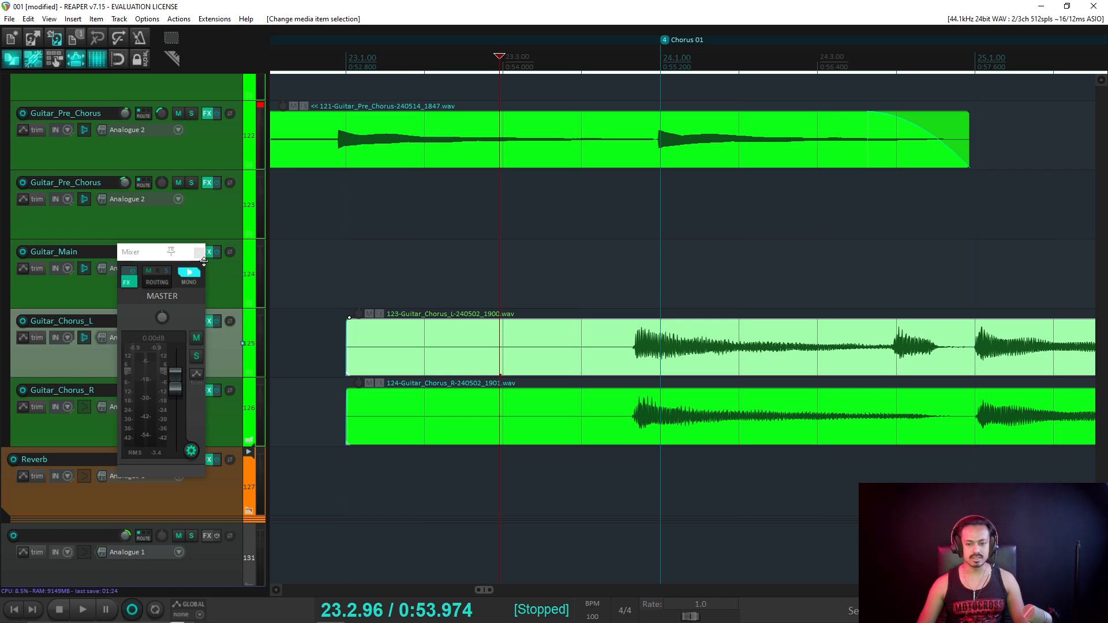
{"action": "left_click_drag", "start_coordinate": [203, 261], "coordinate": [248, 375]}
{"action": "key", "text": "ctrl+m"}
{"action": "left_click", "coordinate": [191, 321]}
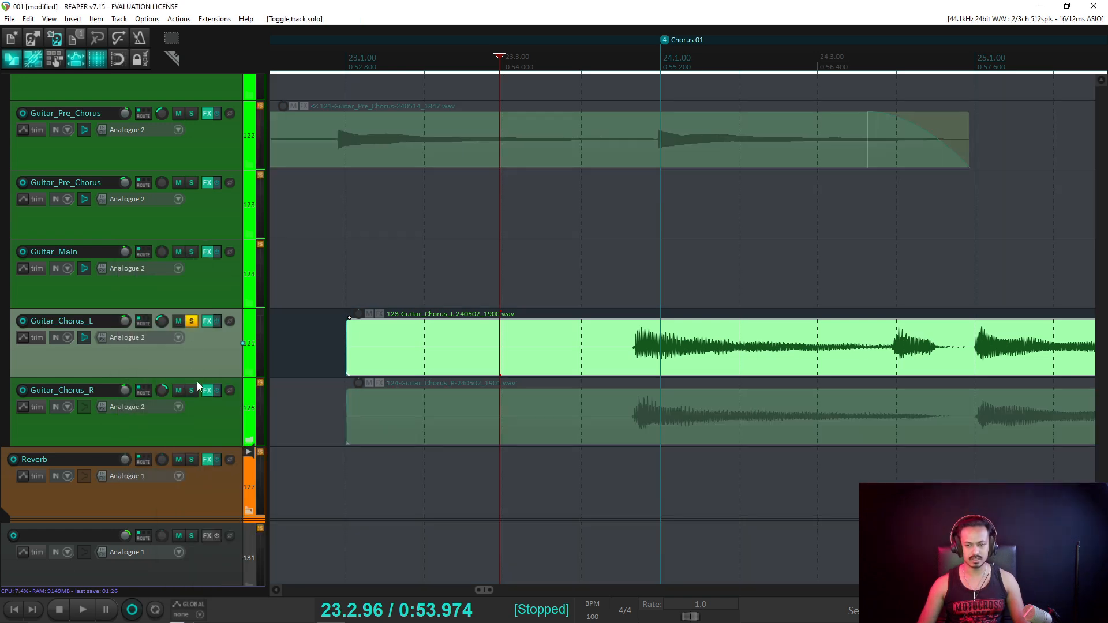
{"action": "left_click", "coordinate": [191, 393]}
{"action": "key", "text": "space"}
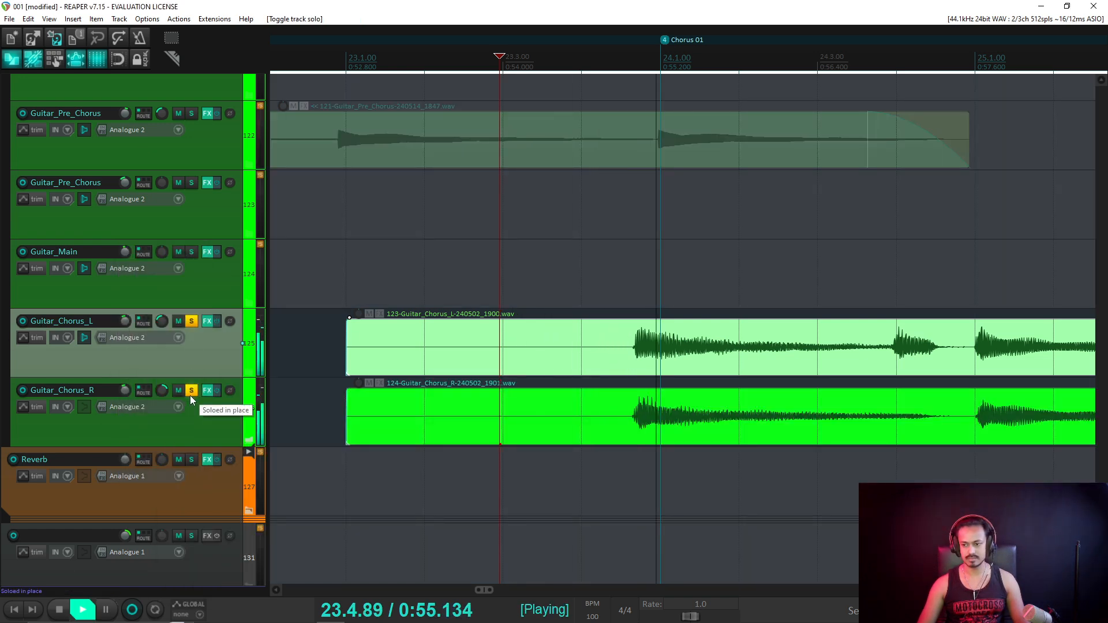
{"action": "key", "text": "space"}
{"action": "left_click", "coordinate": [191, 394]}
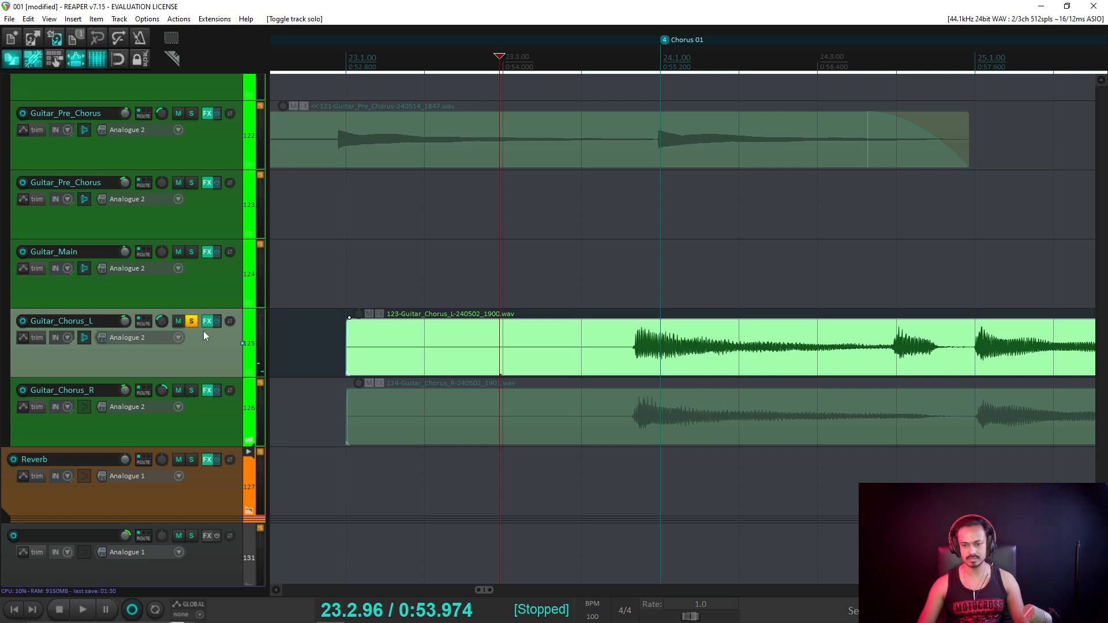
{"action": "left_click", "coordinate": [191, 322]}
Select both chorus guitar items and split them together at 24.1.00.
{"action": "left_click", "coordinate": [662, 356]}
{"action": "key", "text": "s"}
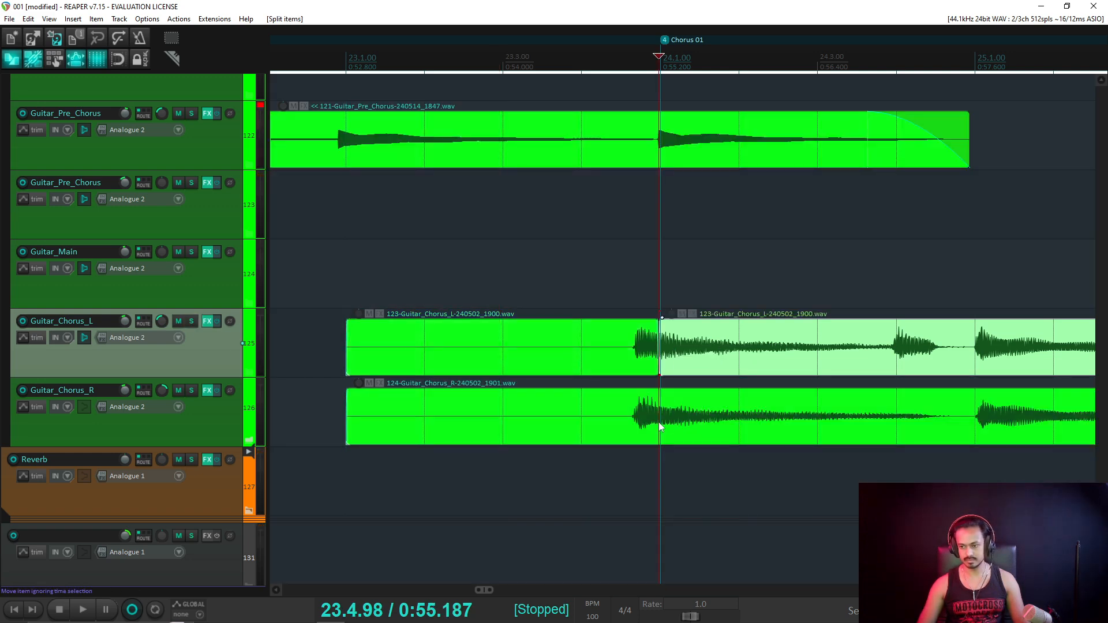
{"action": "key", "text": "ctrl+z"}
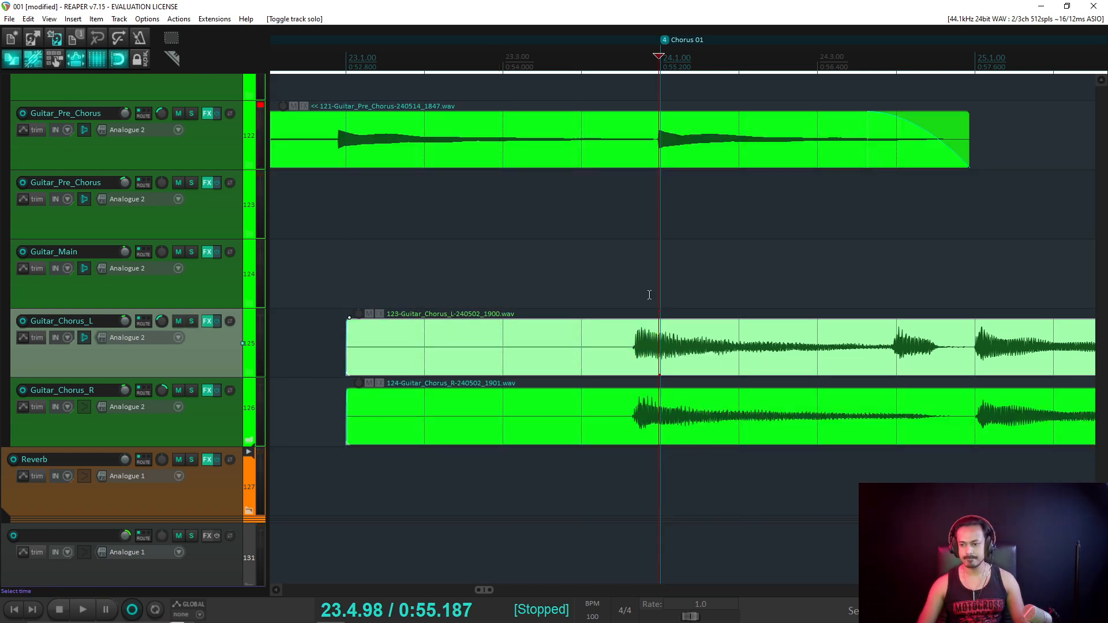
{"action": "left_click", "coordinate": [673, 465]}
{"action": "left_click_drag", "start_coordinate": [672, 464], "coordinate": [631, 277]}
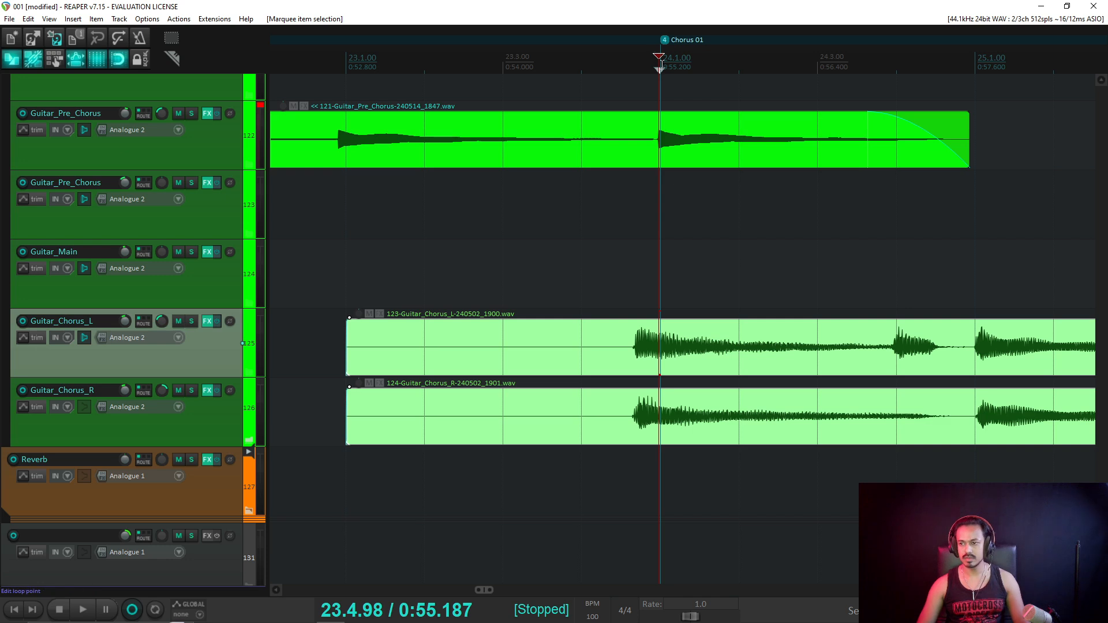
{"action": "left_click", "coordinate": [658, 69]}
{"action": "key", "text": "s"}
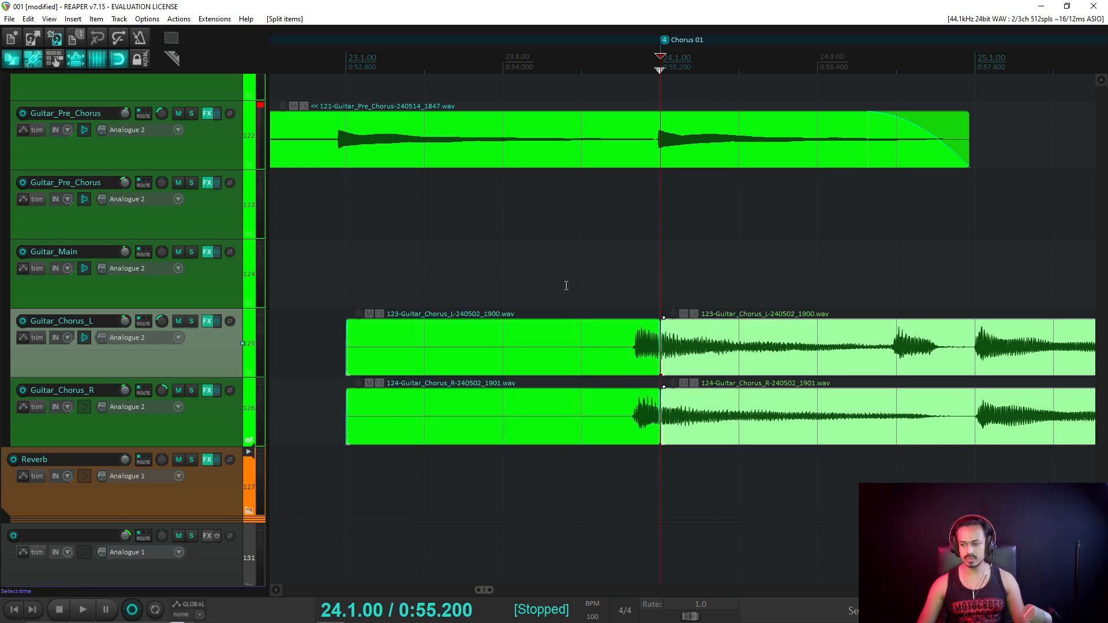
{"action": "left_click_drag", "start_coordinate": [566, 286], "coordinate": [569, 473]}
{"action": "key", "text": "Delete"}
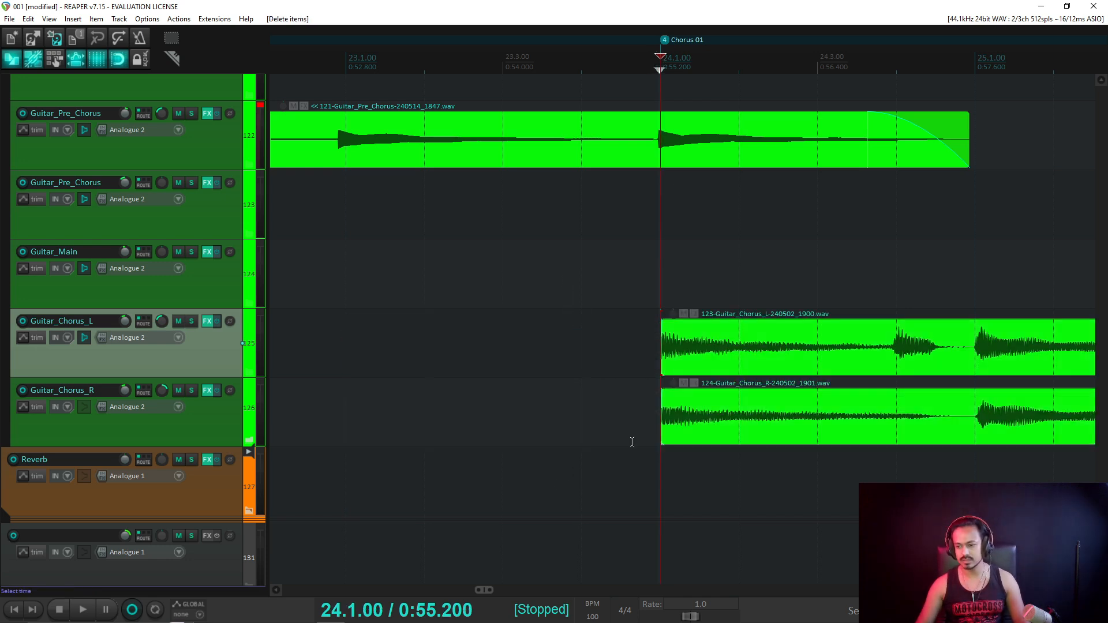
{"action": "key", "text": "ctrl+z"}
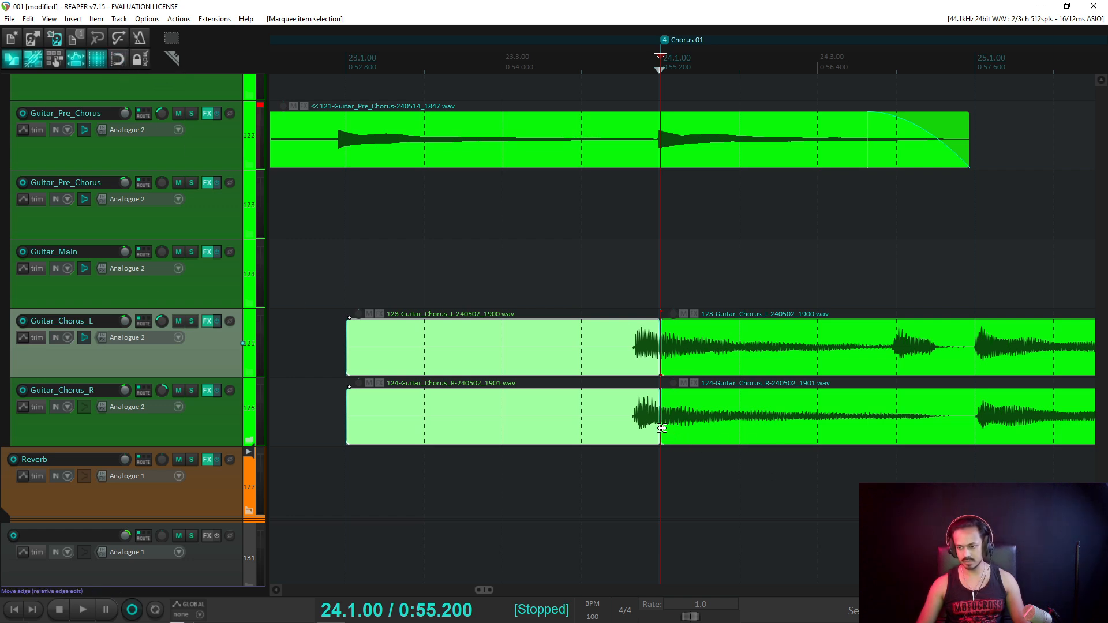
Trim the later Chorus L and R parts' starts to align, then solo both chorus tracks.
{"action": "left_click_drag", "start_coordinate": [665, 430], "coordinate": [685, 426]}
{"action": "left_click_drag", "start_coordinate": [663, 363], "coordinate": [678, 364]}
{"action": "left_click_drag", "start_coordinate": [689, 435], "coordinate": [678, 436]}
{"action": "left_click", "coordinate": [191, 391]}
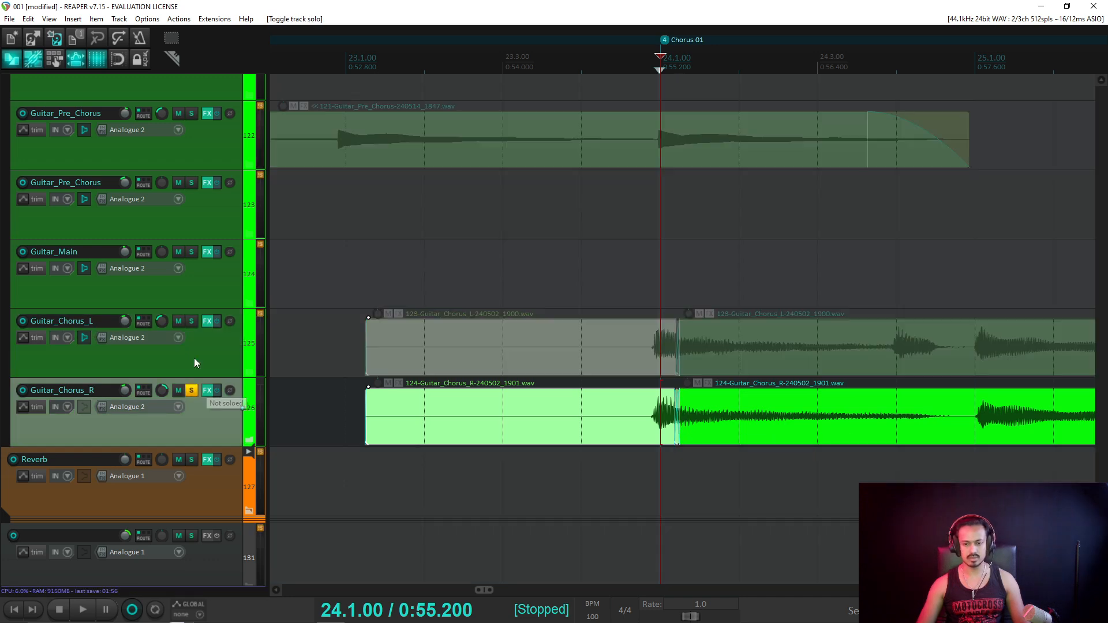
{"action": "left_click", "coordinate": [192, 321]}
Play the soloed chorus guitars from just before the split to check the edit.
{"action": "key", "text": "space"}
{"action": "key", "text": "space"}
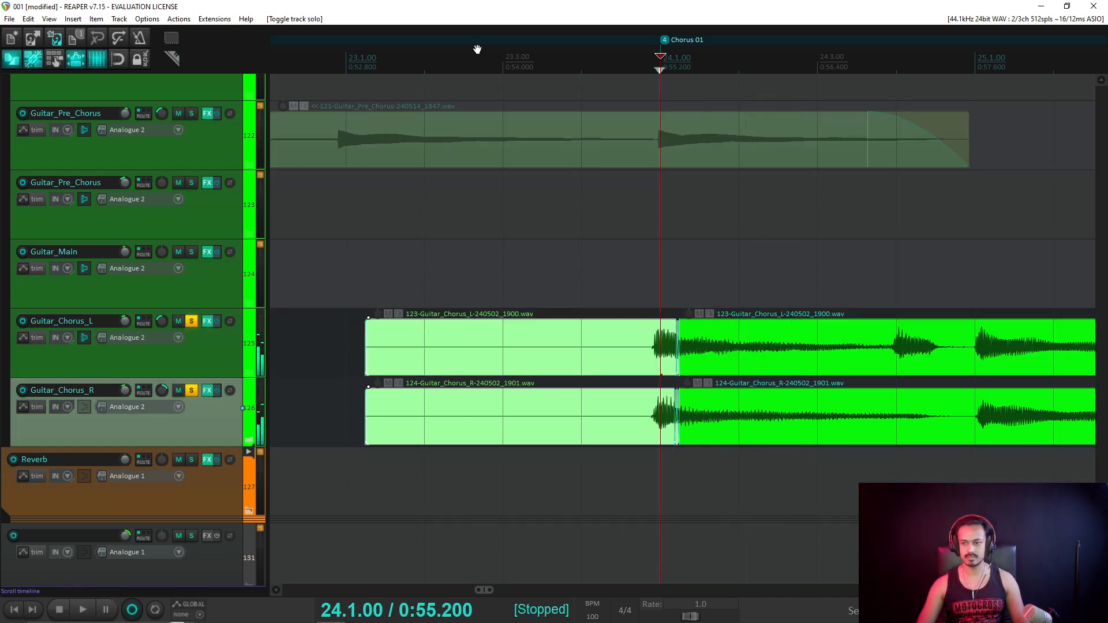
{"action": "left_click", "coordinate": [478, 49]}
{"action": "key", "text": "space"}
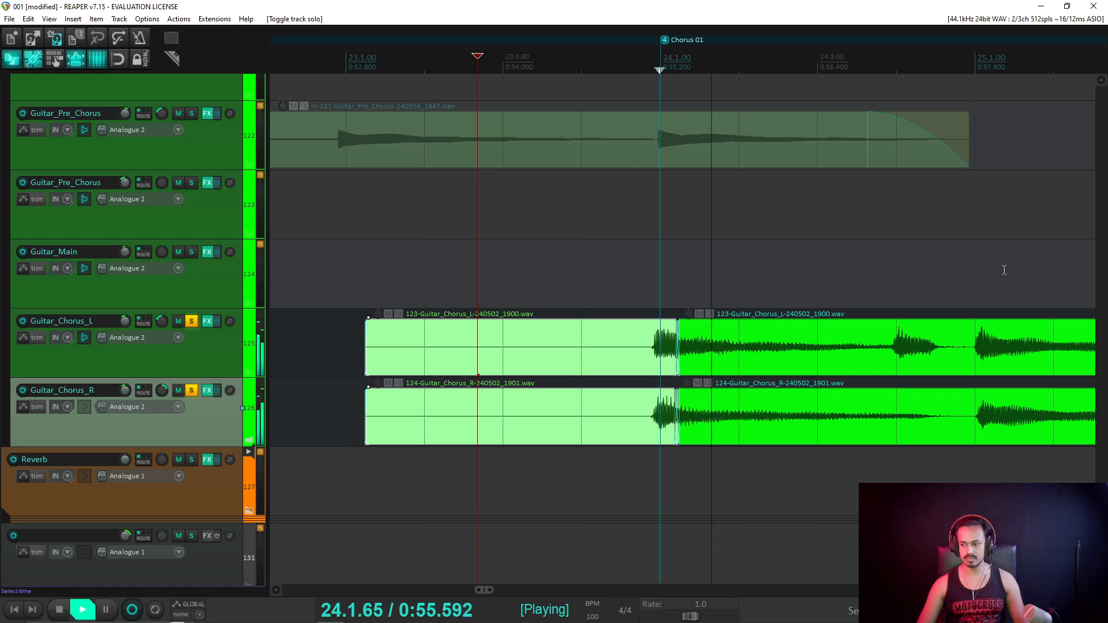
{"action": "scroll", "coordinate": [1004, 270], "scroll_direction": "down", "scroll_amount": 1}
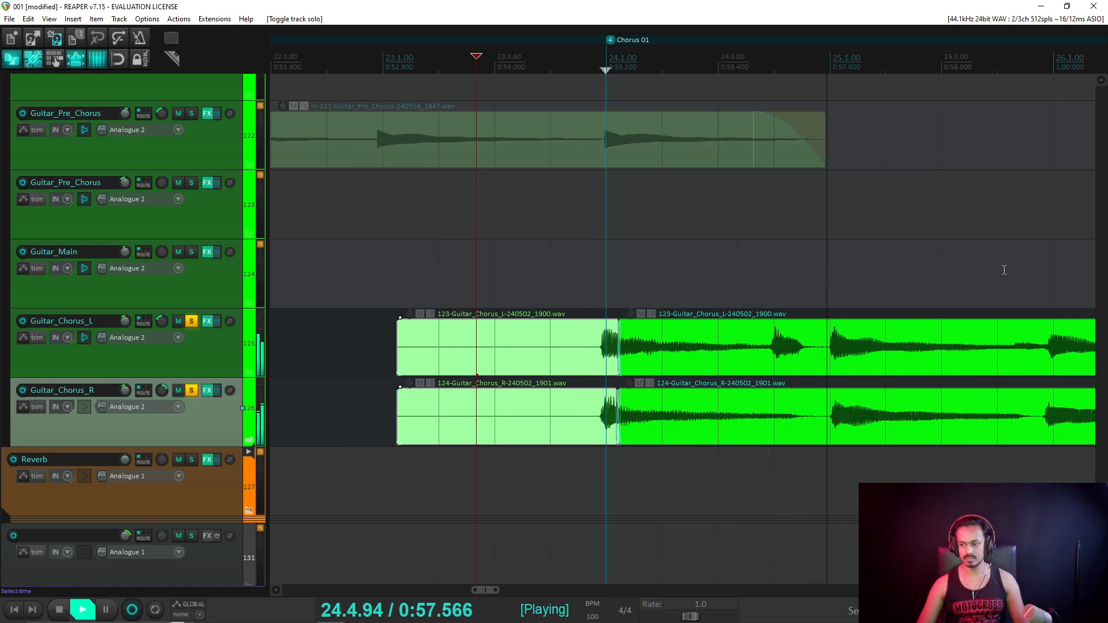
{"action": "scroll", "coordinate": [1004, 271], "scroll_direction": "down", "scroll_amount": 2}
{"action": "scroll", "coordinate": [843, 383], "scroll_direction": "up", "scroll_amount": 3}
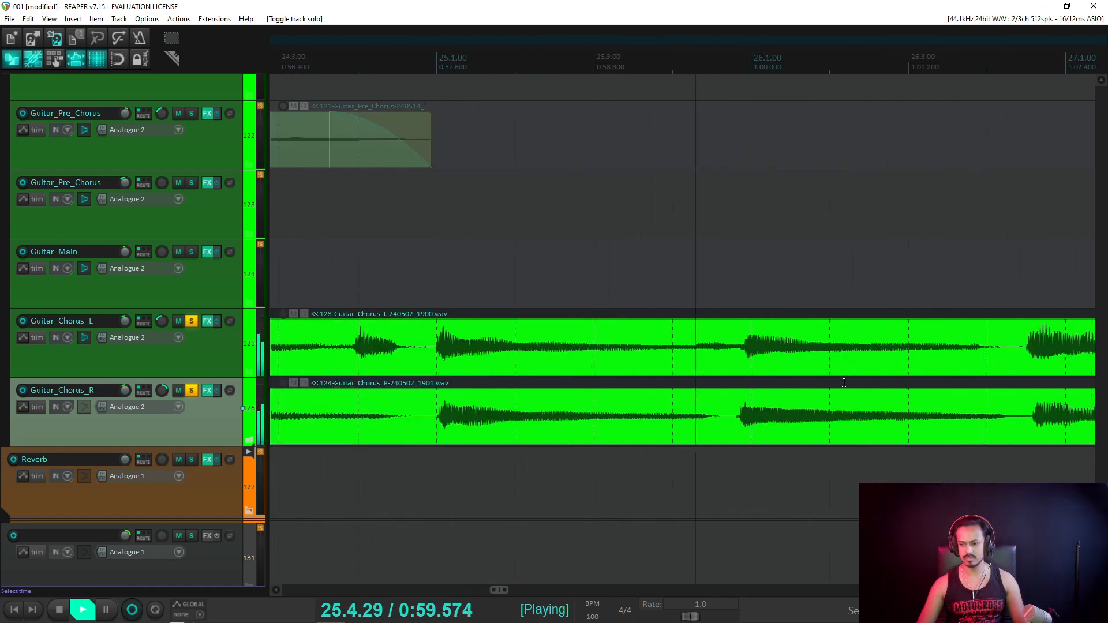
{"action": "key", "text": "space"}
{"action": "scroll", "coordinate": [844, 382], "scroll_direction": "down", "scroll_amount": 3}
{"action": "scroll", "coordinate": [795, 375], "scroll_direction": "down", "scroll_amount": 4}
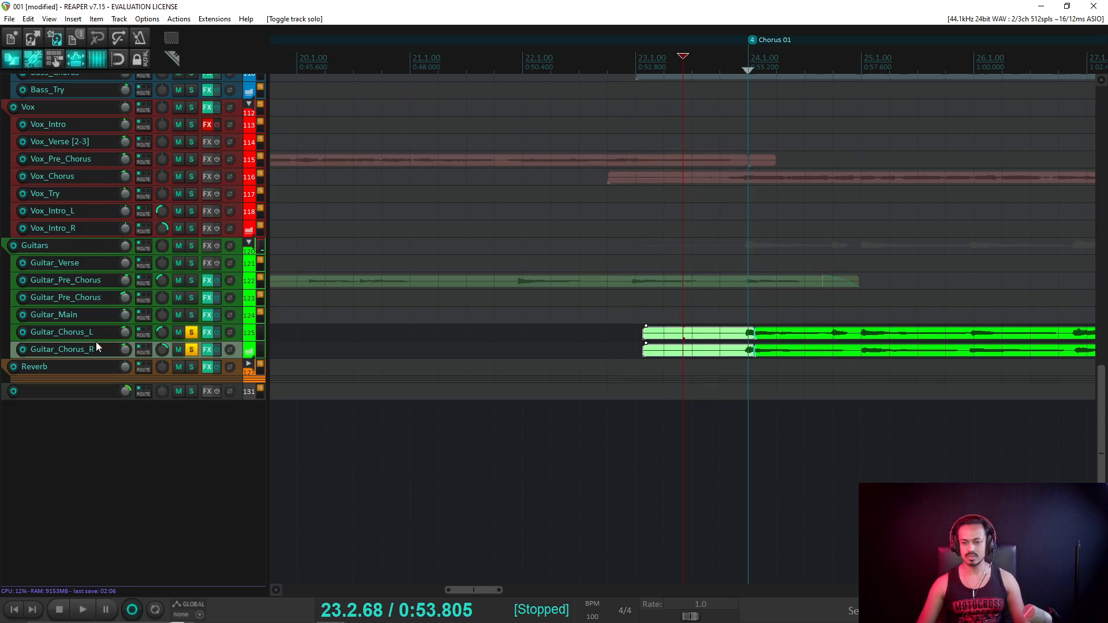
Unsolo the Guitar_Chorus_R and Guitar_Chorus_L tracks.
{"action": "left_click", "coordinate": [187, 350]}
{"action": "left_click", "coordinate": [190, 332]}
{"action": "scroll", "coordinate": [802, 286], "scroll_direction": "down", "scroll_amount": 6}
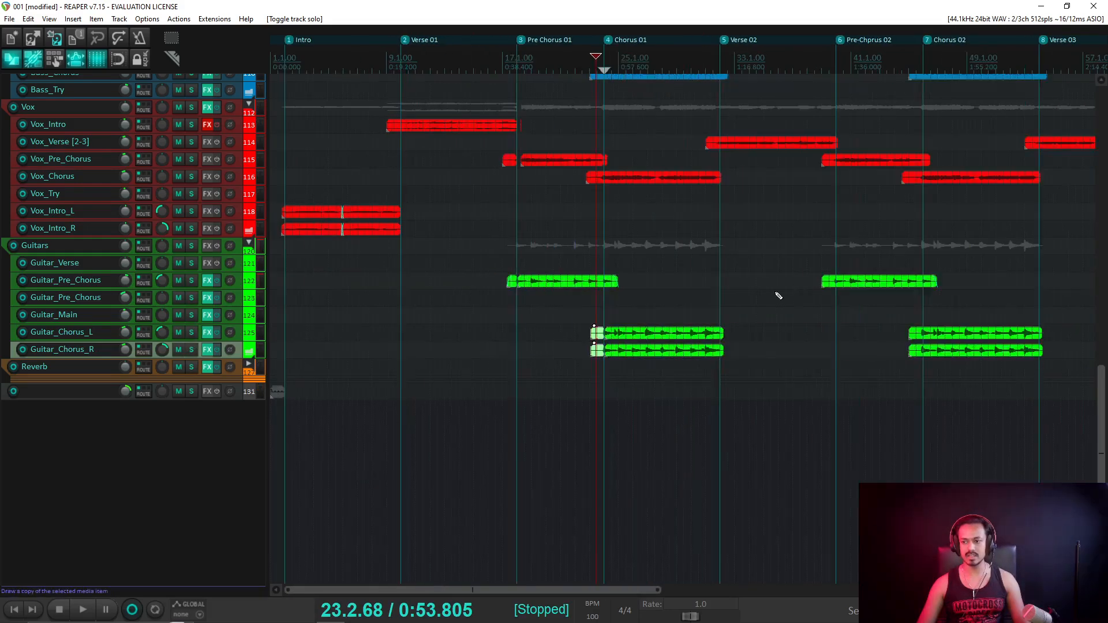
{"action": "scroll", "coordinate": [171, 274], "scroll_direction": "up", "scroll_amount": 4}
{"action": "scroll", "coordinate": [622, 353], "scroll_direction": "up", "scroll_amount": 3}
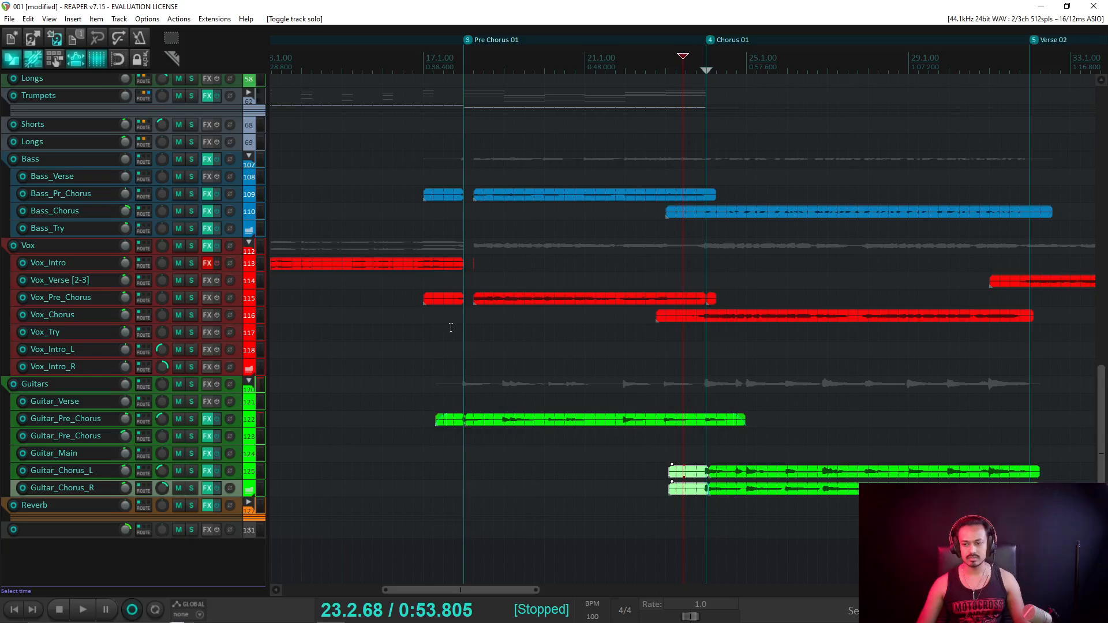
Remove the small leftover Vox_Pre_Chorus fragment and extend the remaining vocal item to start earlier.
{"action": "key", "text": "ctrl+z"}
{"action": "key", "text": "ctrl+z"}
{"action": "key", "text": "ctrl+z"}
{"action": "key", "text": "ctrl+z"}
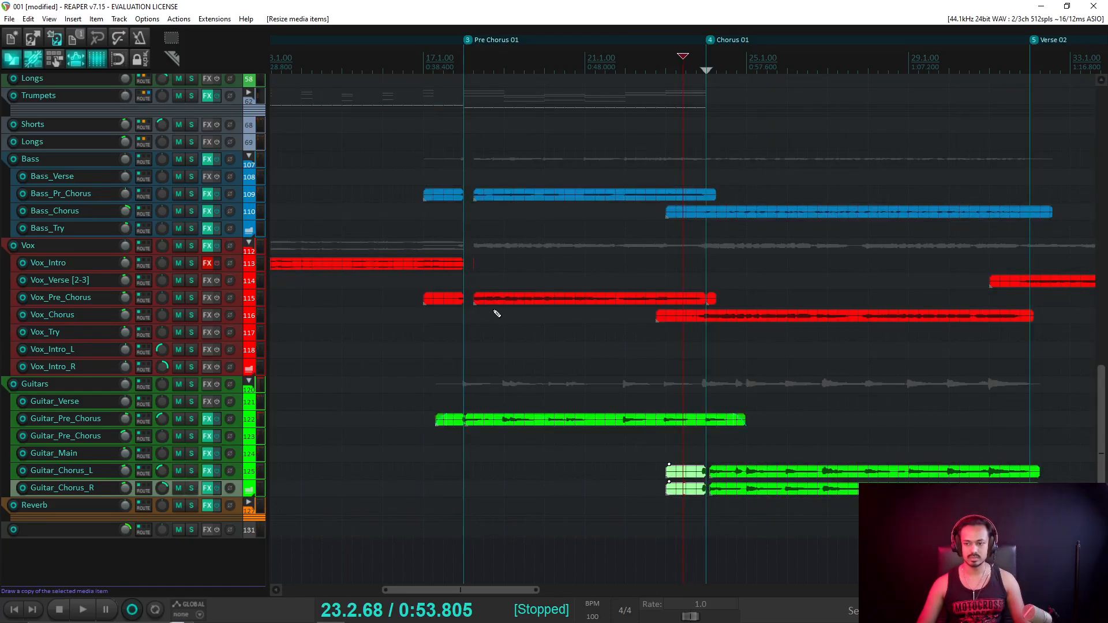
{"action": "key", "text": "ctrl+shift+z"}
{"action": "key", "text": "ctrl+shift+z"}
{"action": "key", "text": "ctrl+shift+z"}
{"action": "key", "text": "ctrl+shift+z"}
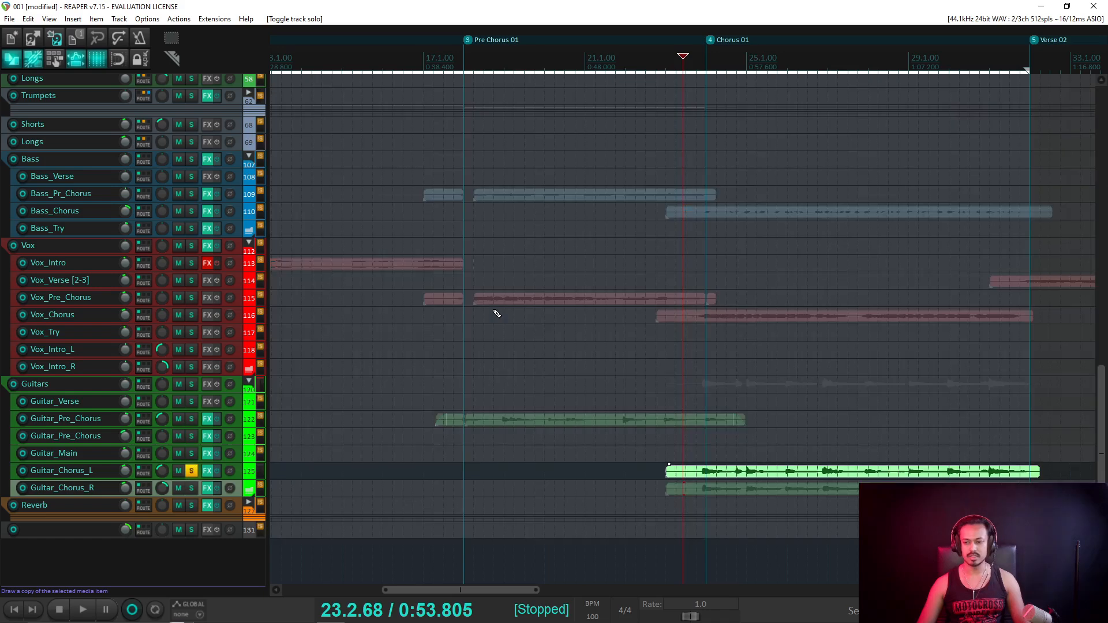
{"action": "key", "text": "ctrl+z"}
{"action": "key", "text": "ctrl+z"}
{"action": "key", "text": "ctrl+z"}
{"action": "key", "text": "ctrl+z"}
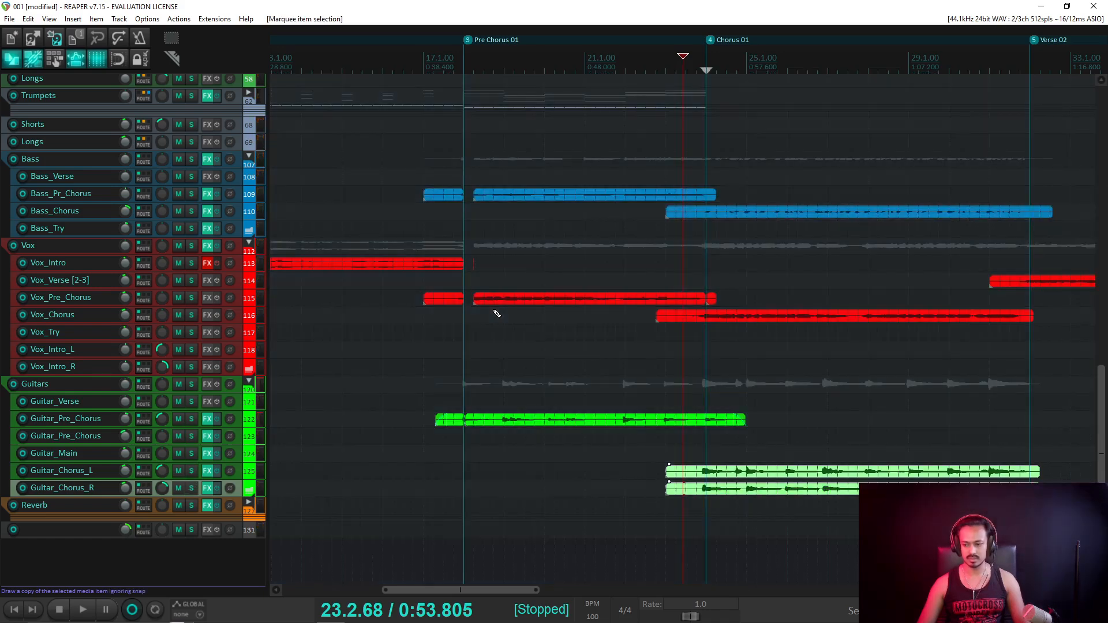
{"action": "key", "text": "ctrl+shift+z"}
{"action": "key", "text": "ctrl+shift+z"}
{"action": "key", "text": "ctrl+shift+z"}
{"action": "key", "text": "ctrl+shift+z"}
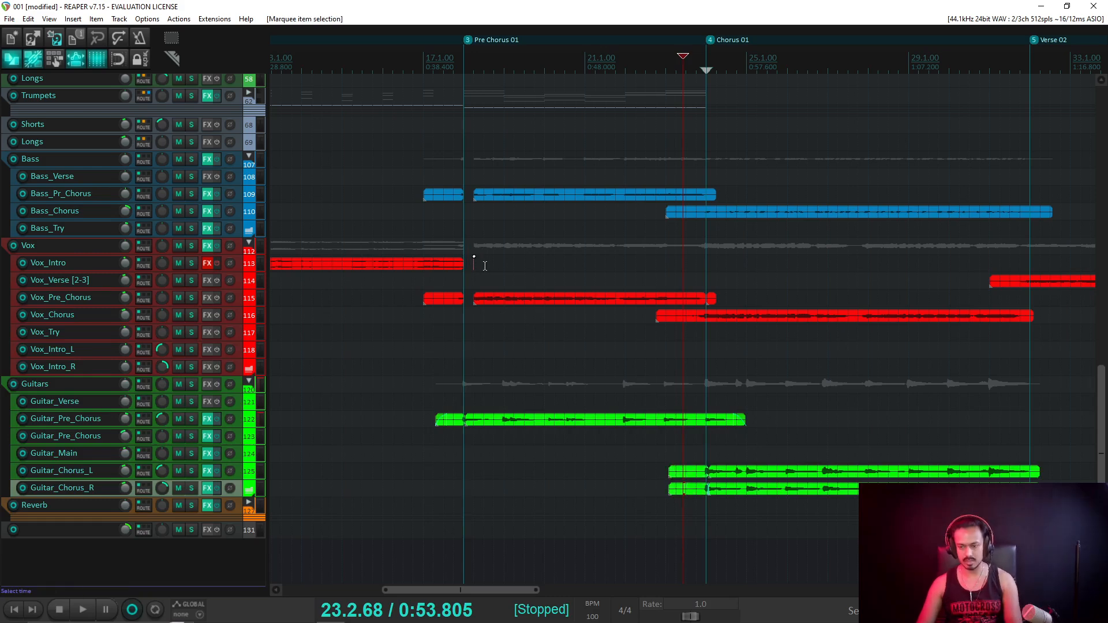
{"action": "key", "text": "ctrl+shift+z"}
{"action": "left_click_drag", "start_coordinate": [476, 298], "coordinate": [424, 300]}
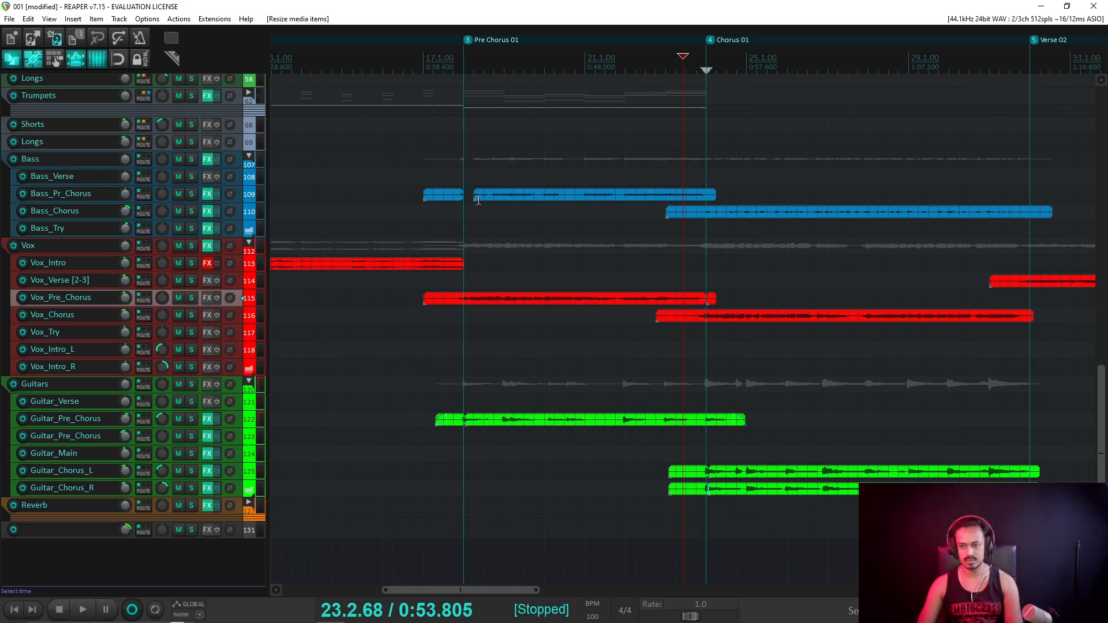
Delete the small Bass_Pr_Chorus fragment, stretch the next bass item earlier, and lengthen the Vox_Pre_Chorus end.
{"action": "left_click", "coordinate": [446, 193]}
{"action": "key", "text": "Delete"}
{"action": "left_click_drag", "start_coordinate": [474, 199], "coordinate": [435, 205]}
{"action": "scroll", "coordinate": [206, 241], "scroll_direction": "up", "scroll_amount": 10}
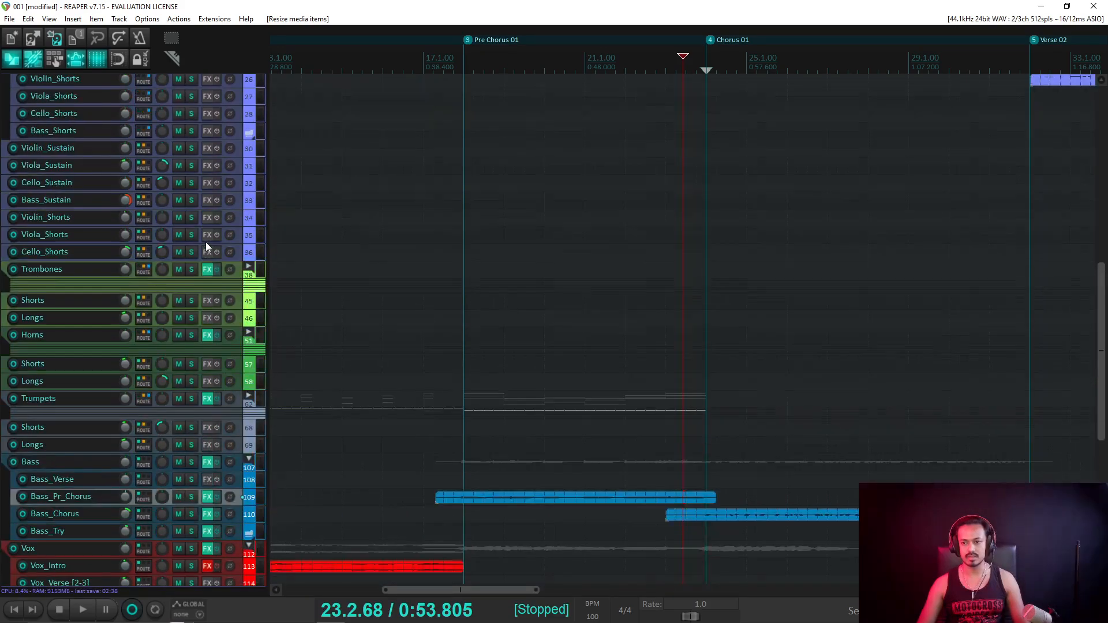
{"action": "scroll", "coordinate": [206, 242], "scroll_direction": "up", "scroll_amount": 8}
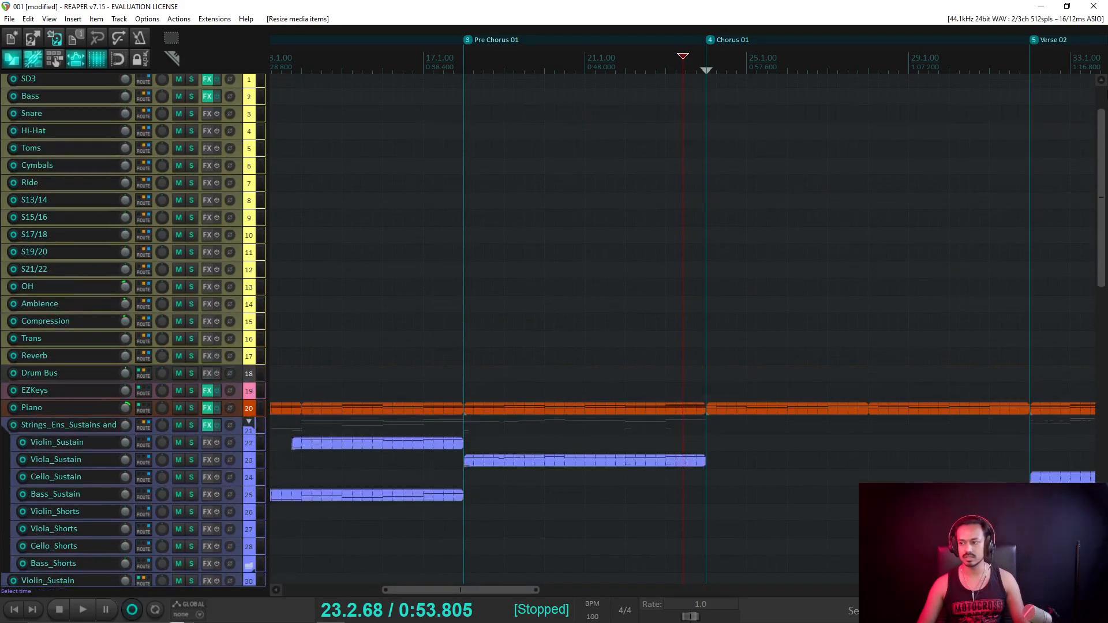
{"action": "scroll", "coordinate": [206, 241], "scroll_direction": "down", "scroll_amount": 15}
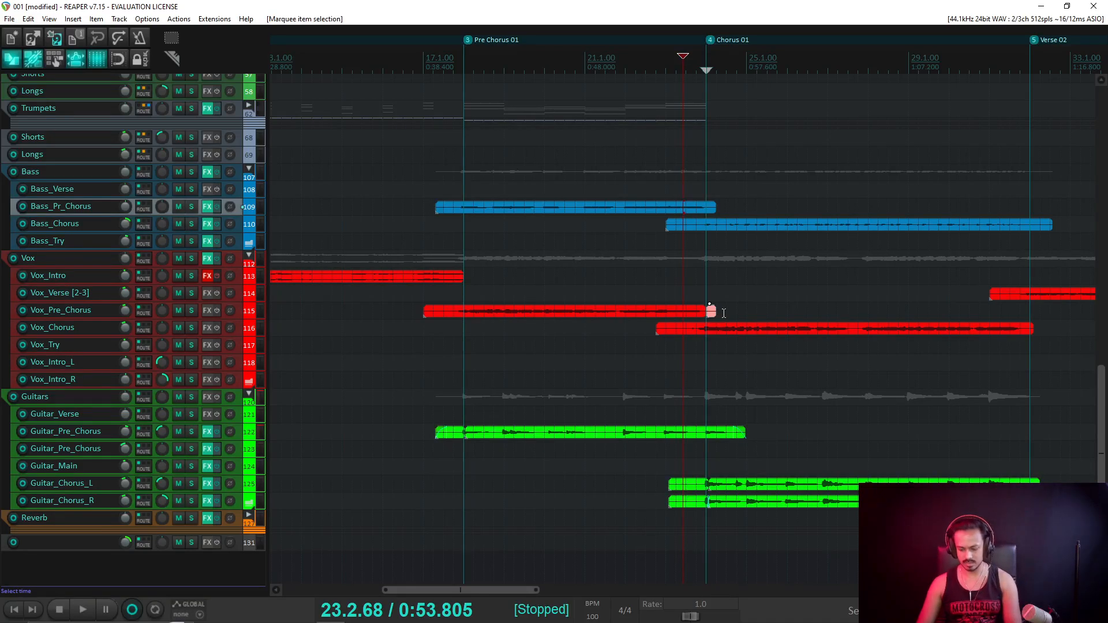
{"action": "left_click_drag", "start_coordinate": [710, 314], "coordinate": [684, 338]}
Play back from just after the Chorus 01 start to check the edits.
{"action": "scroll", "coordinate": [883, 276], "scroll_direction": "down", "scroll_amount": 3}
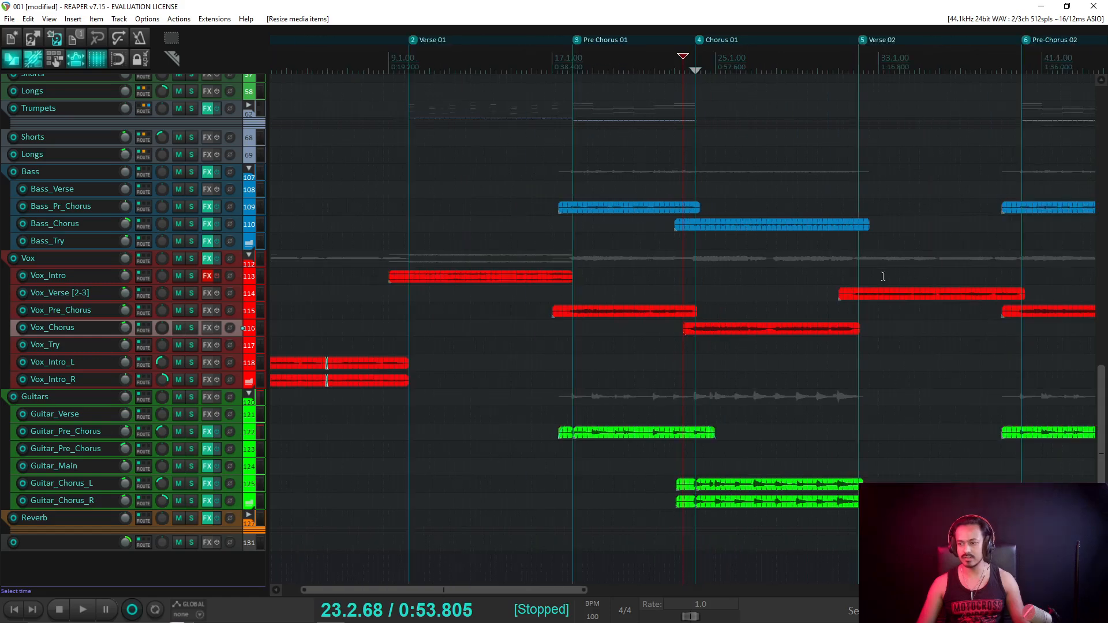
{"action": "left_click", "coordinate": [694, 64]}
{"action": "scroll", "coordinate": [787, 277], "scroll_direction": "up", "scroll_amount": 3}
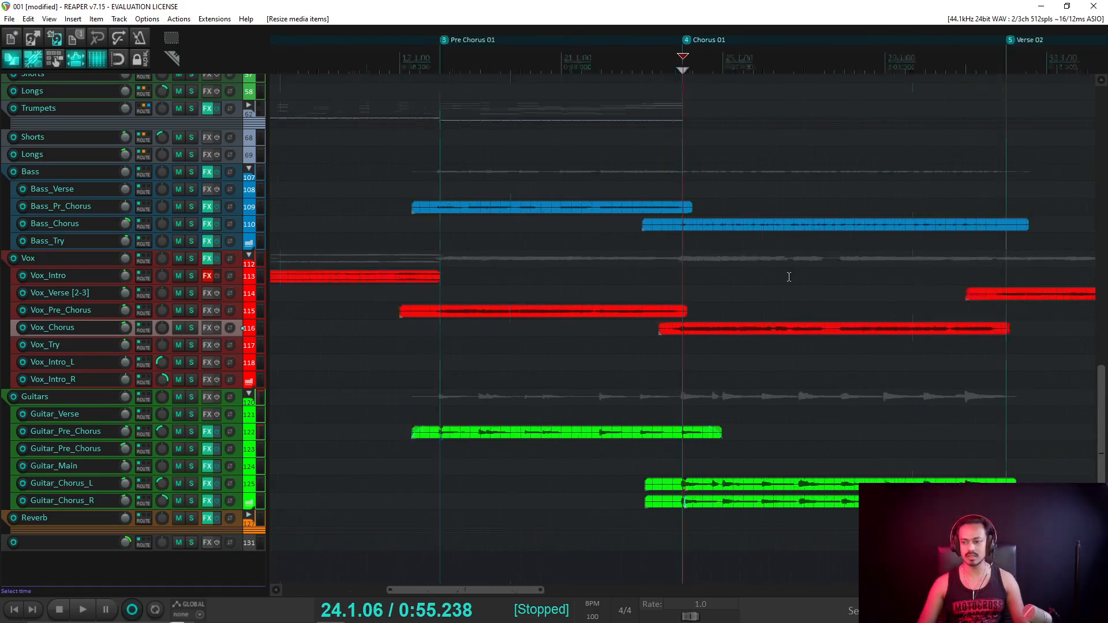
{"action": "scroll", "coordinate": [787, 277], "scroll_direction": "down", "scroll_amount": 3}
{"action": "left_click_drag", "start_coordinate": [399, 590], "coordinate": [503, 599]}
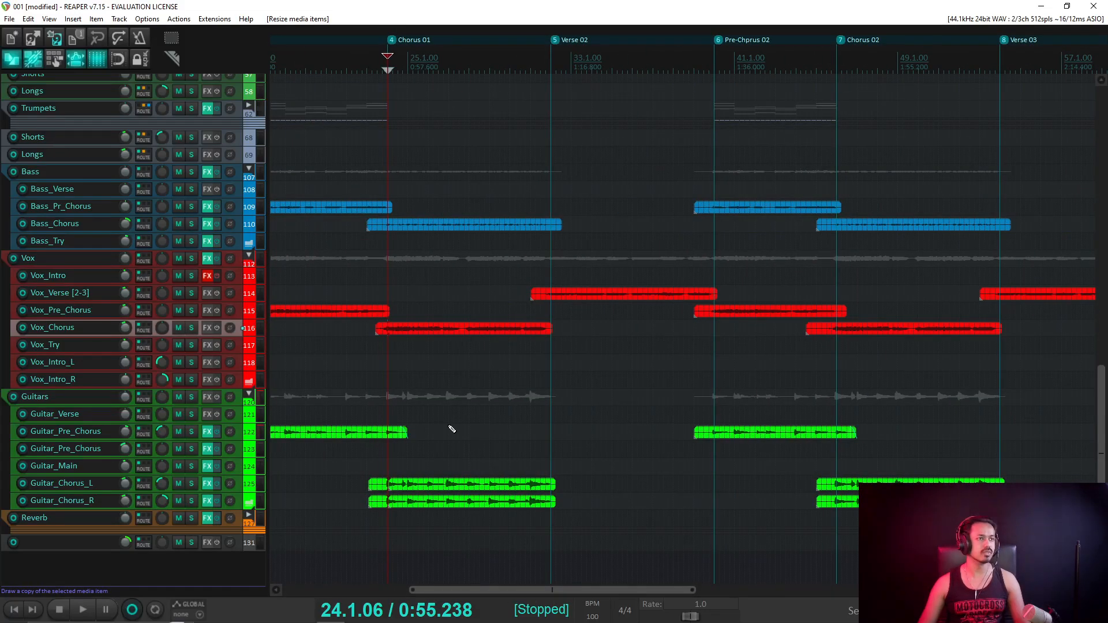
{"action": "scroll", "coordinate": [131, 292], "scroll_direction": "up", "scroll_amount": 2}
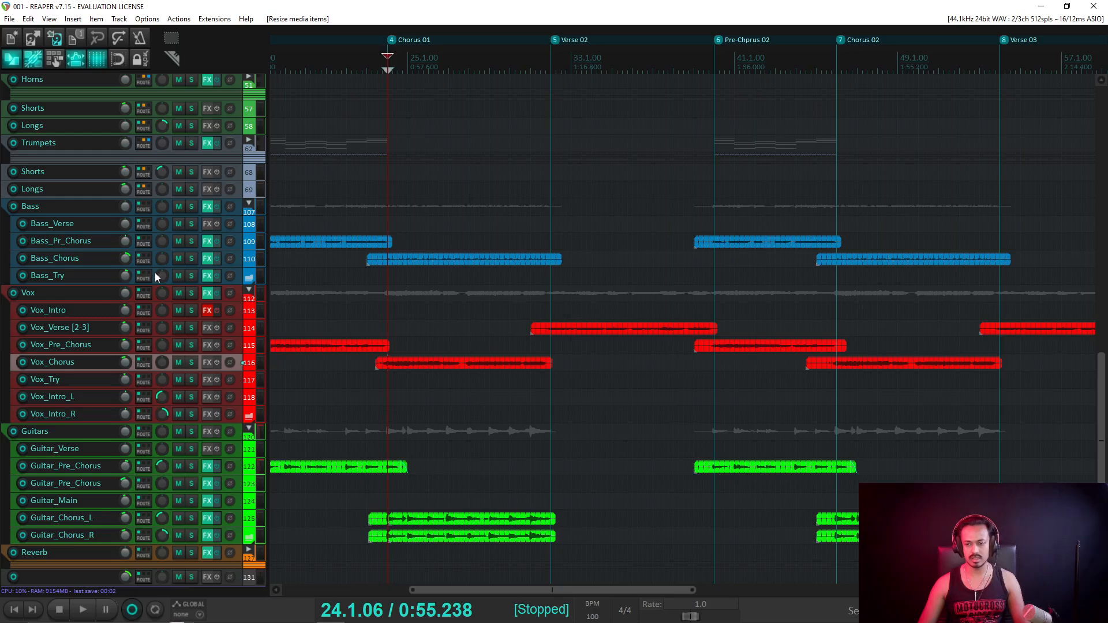
{"action": "key", "text": "space"}
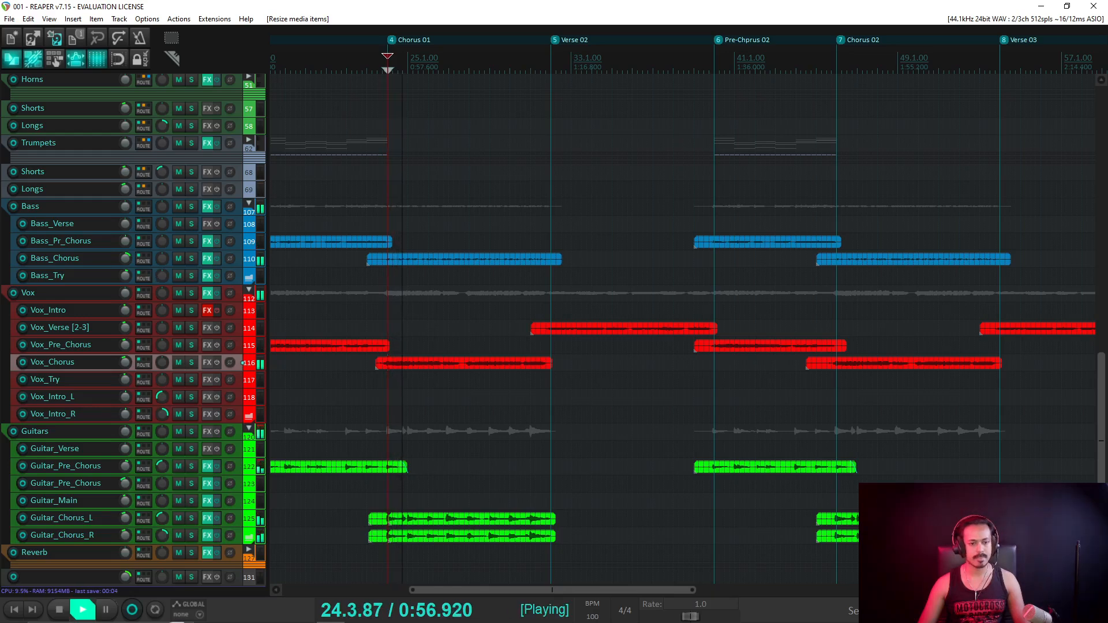
In the mixer, turn the Vox_Verse track volume down to -5.63 dB.
{"action": "key", "text": "ctrl+m"}
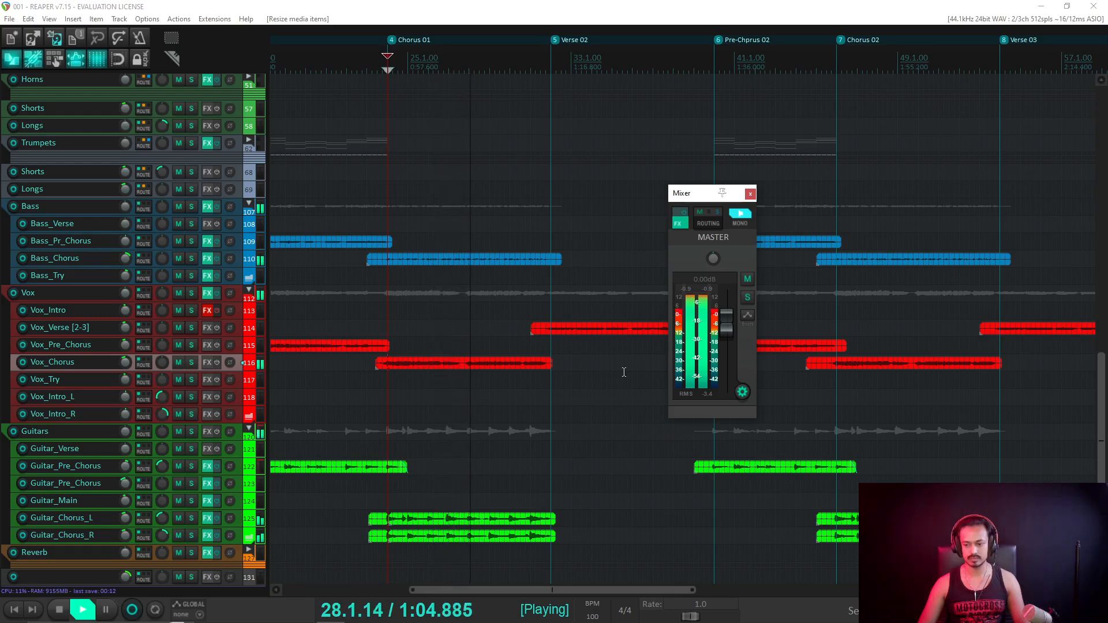
{"action": "scroll", "coordinate": [609, 357], "scroll_direction": "down", "scroll_amount": 3}
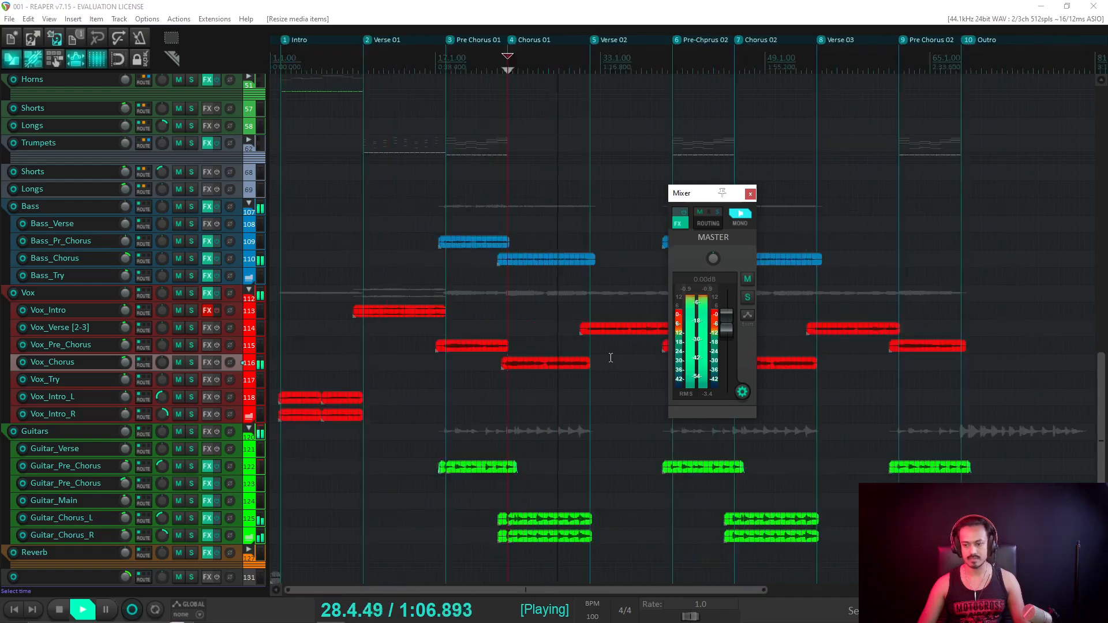
{"action": "scroll", "coordinate": [135, 347], "scroll_direction": "down", "scroll_amount": 1}
{"action": "scroll", "coordinate": [470, 340], "scroll_direction": "down", "scroll_amount": 2}
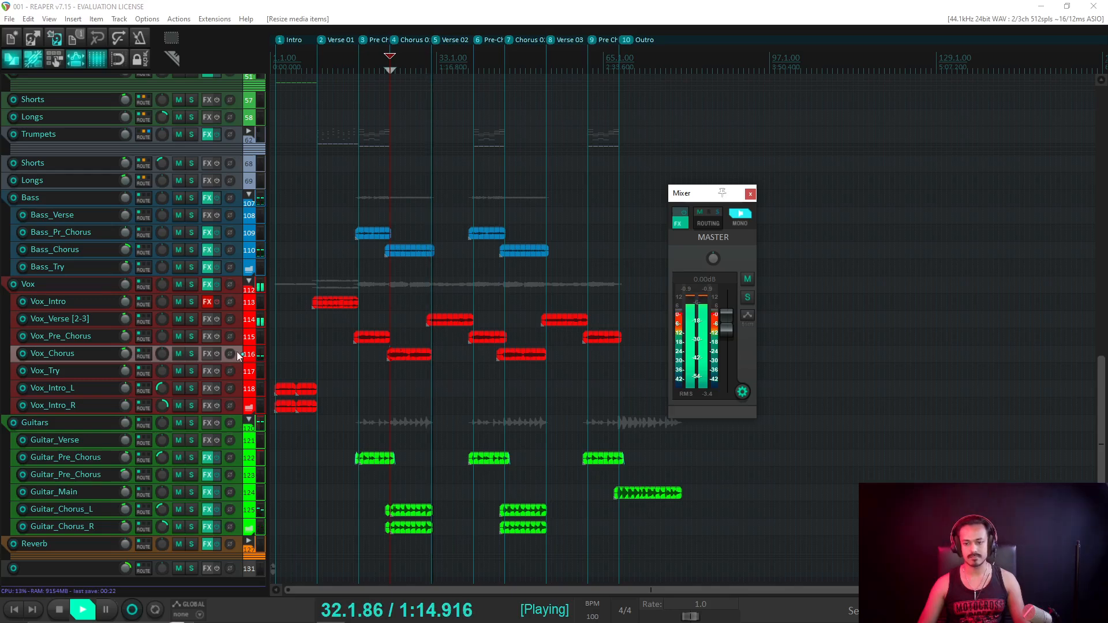
{"action": "left_click_drag", "start_coordinate": [124, 319], "coordinate": [124, 320]}
{"action": "scroll", "coordinate": [126, 178], "scroll_direction": "up", "scroll_amount": 10}
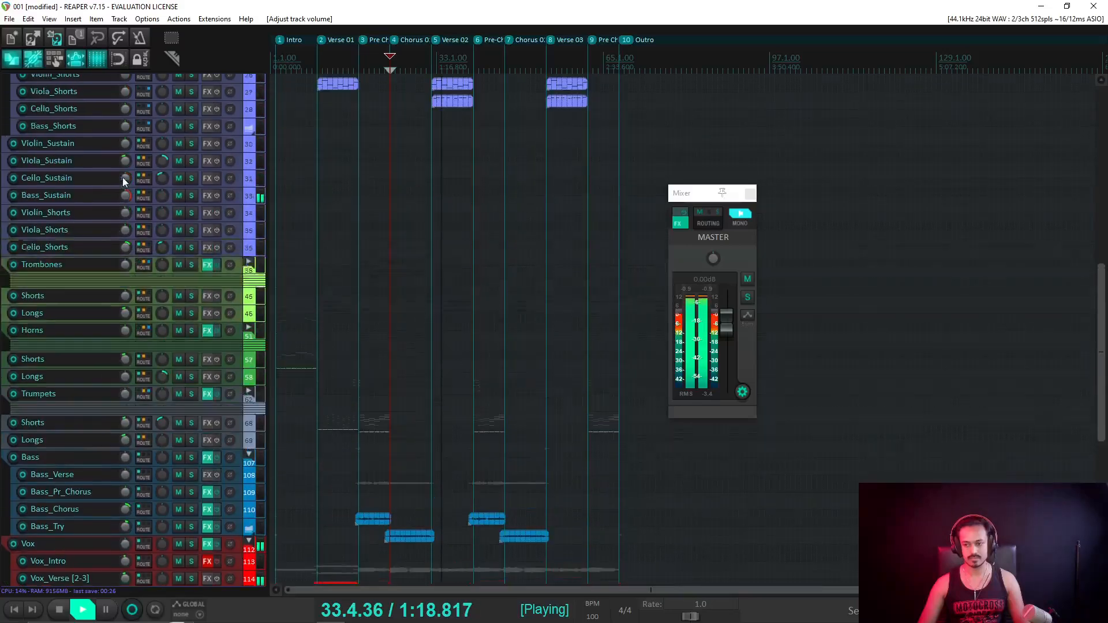
{"action": "scroll", "coordinate": [122, 183], "scroll_direction": "up", "scroll_amount": 2}
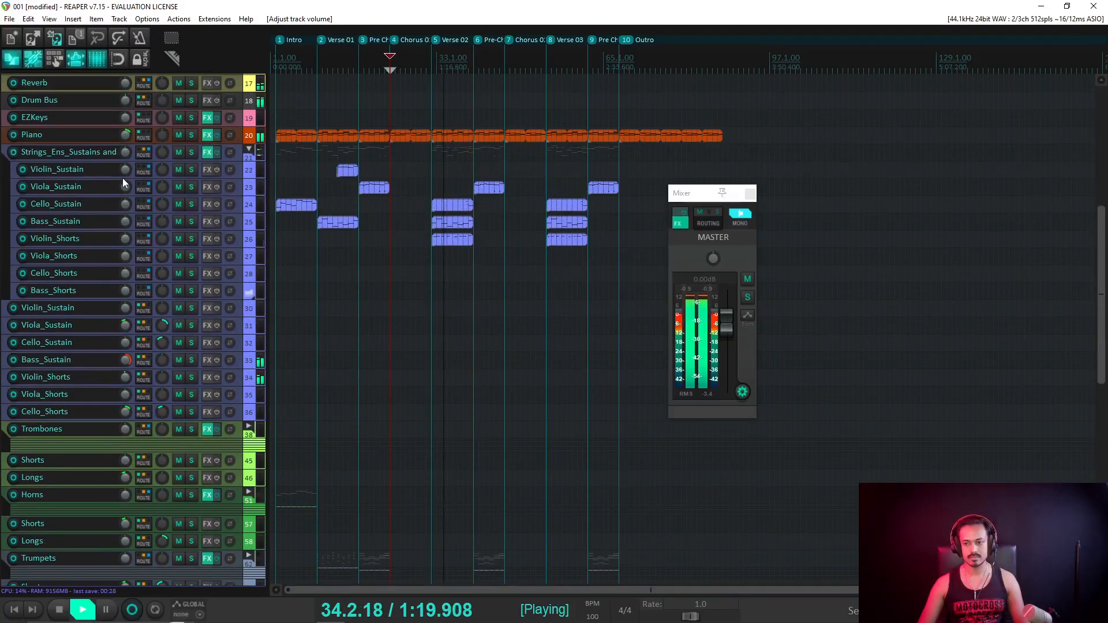
Switch the master output from mono back to stereo and stop playback.
{"action": "left_click", "coordinate": [733, 220]}
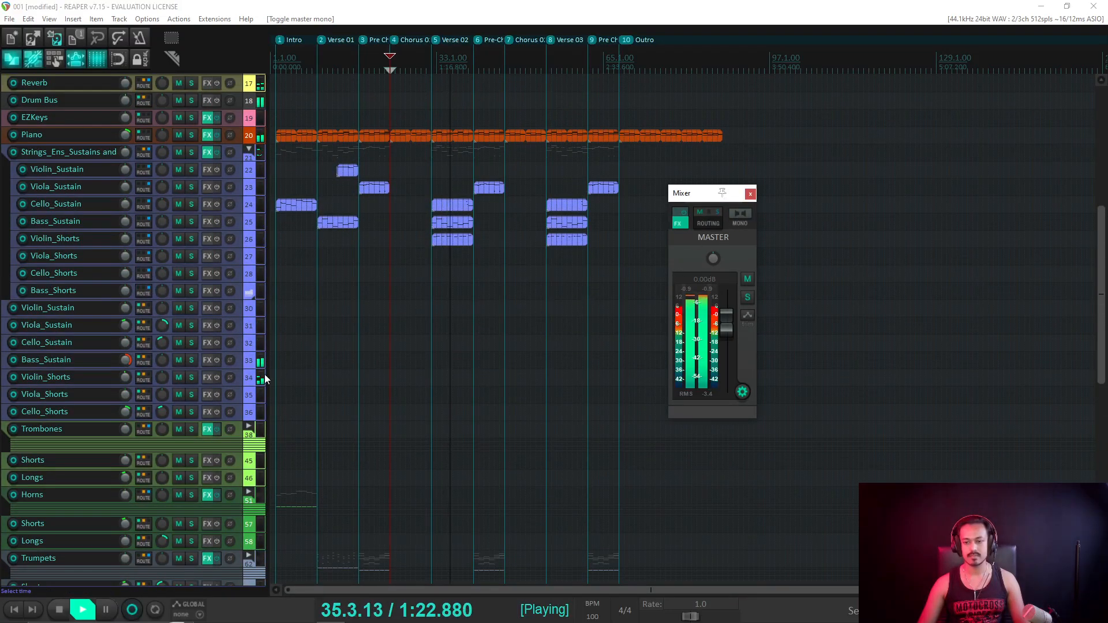
{"action": "scroll", "coordinate": [123, 359], "scroll_direction": "up", "scroll_amount": 3}
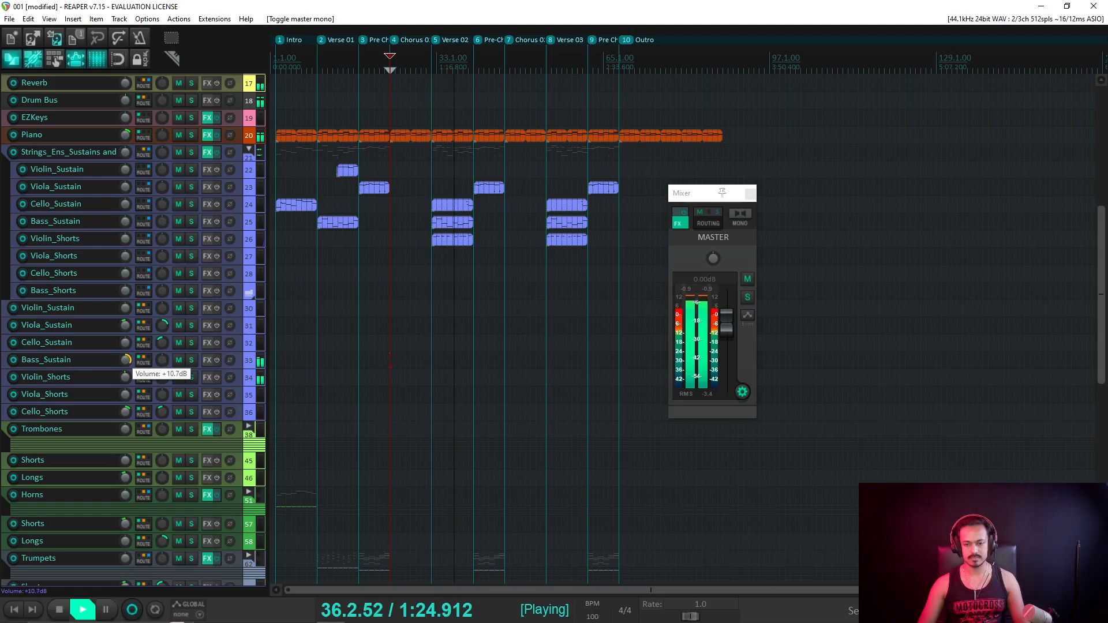
{"action": "key", "text": "space"}
{"action": "scroll", "coordinate": [119, 351], "scroll_direction": "down", "scroll_amount": 3}
{"action": "scroll", "coordinate": [120, 350], "scroll_direction": "down", "scroll_amount": 5}
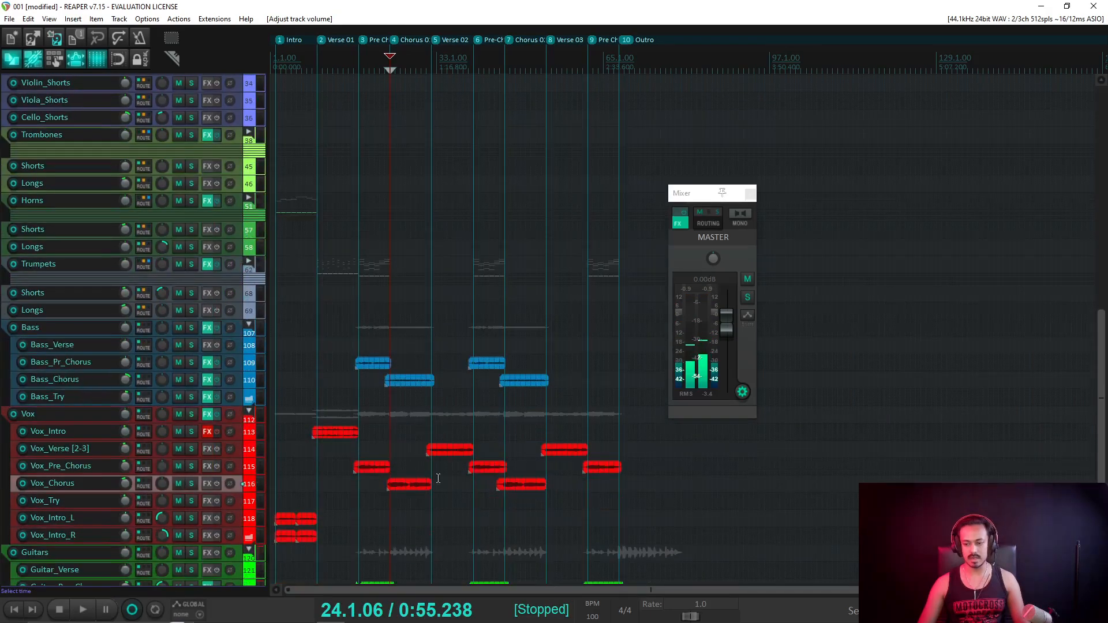
Restart playback from bar 31.4.09.
{"action": "left_click_drag", "start_coordinate": [428, 441], "coordinate": [470, 451]}
{"action": "scroll", "coordinate": [195, 231], "scroll_direction": "up", "scroll_amount": 2}
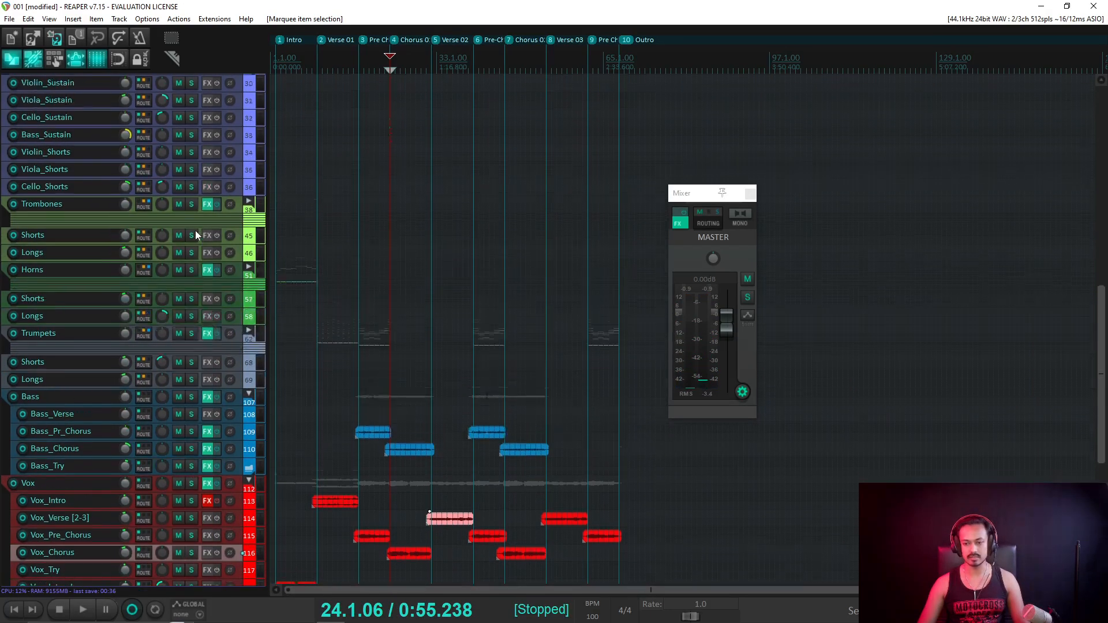
{"action": "scroll", "coordinate": [196, 231], "scroll_direction": "up", "scroll_amount": 2}
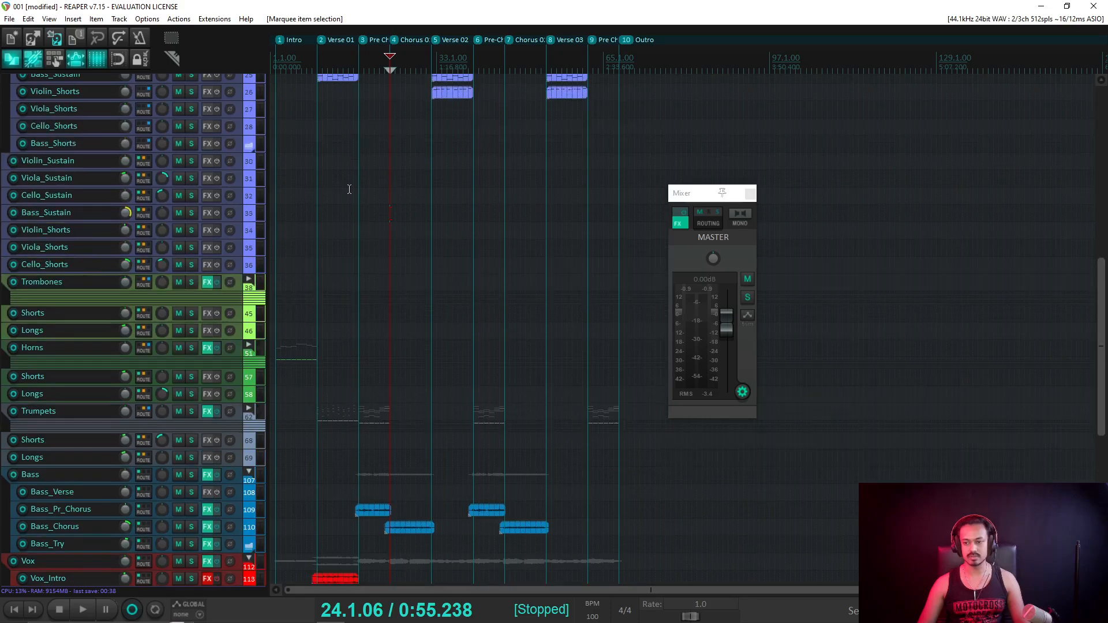
{"action": "left_click", "coordinate": [427, 57]}
{"action": "scroll", "coordinate": [109, 216], "scroll_direction": "up", "scroll_amount": 4}
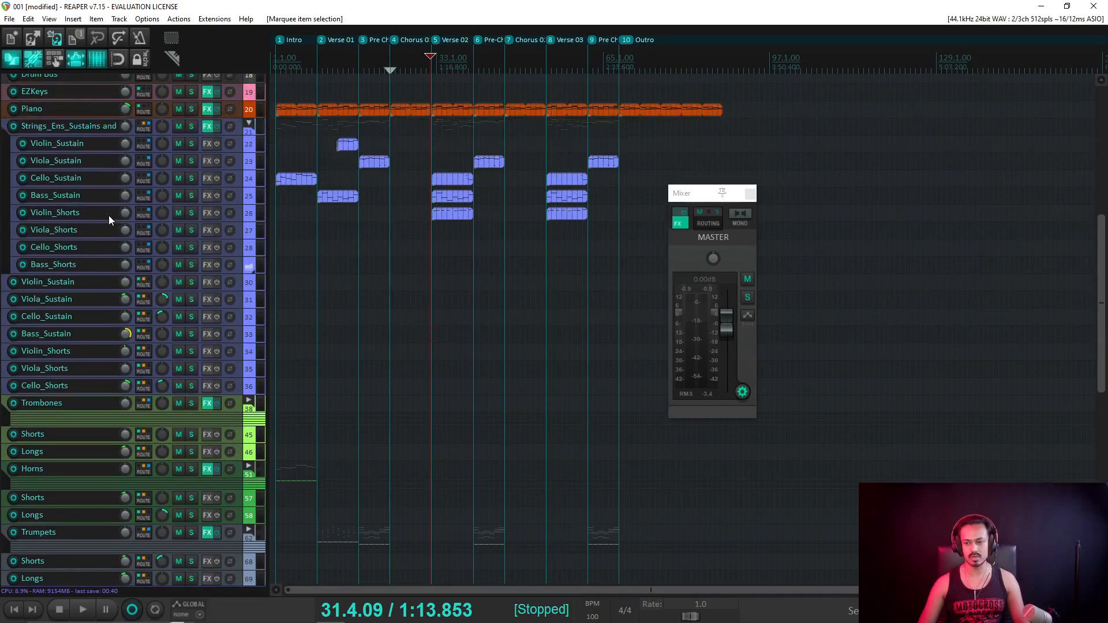
{"action": "key", "text": "space"}
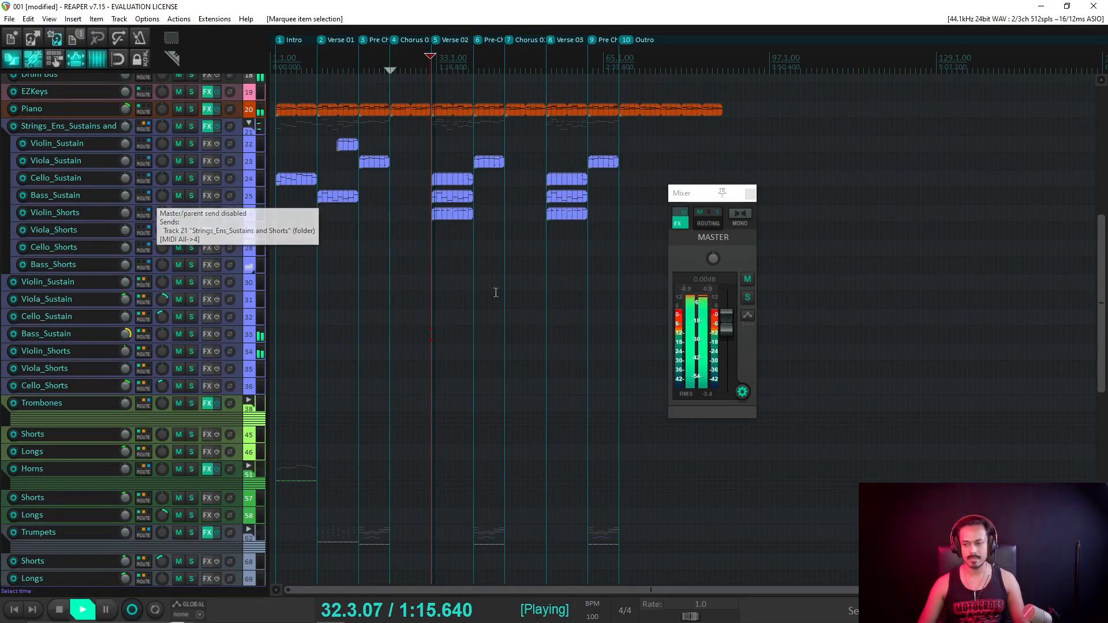
Lower the Vox_Verse [2-3] volume to -7.09 dB.
{"action": "scroll", "coordinate": [155, 403], "scroll_direction": "down", "scroll_amount": 2}
{"action": "scroll", "coordinate": [155, 403], "scroll_direction": "down", "scroll_amount": 5}
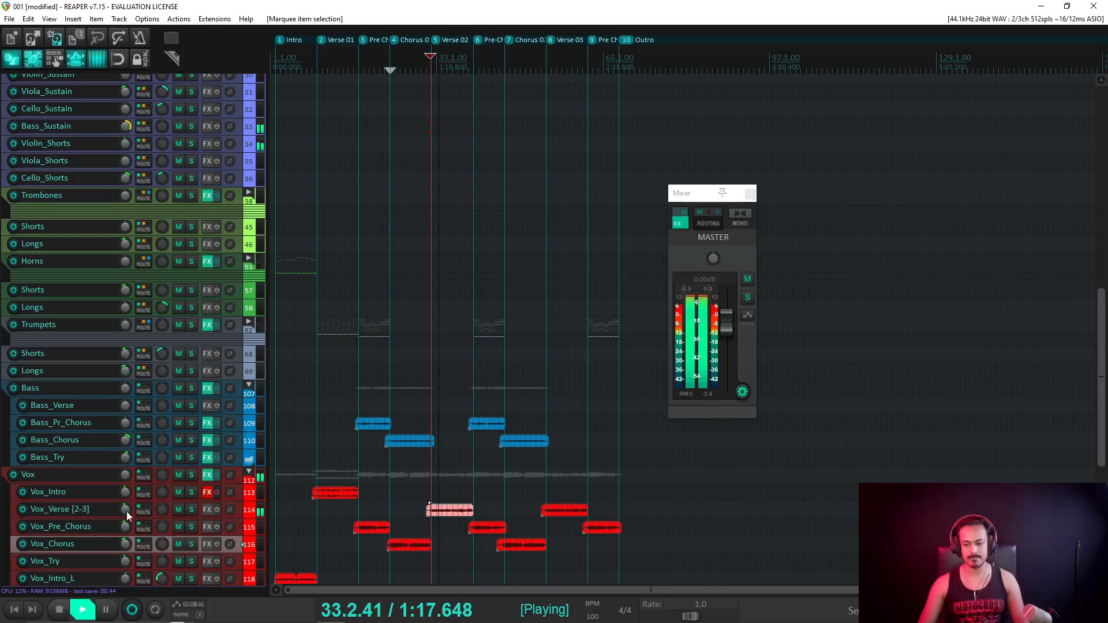
{"action": "left_click_drag", "start_coordinate": [126, 511], "coordinate": [127, 515]}
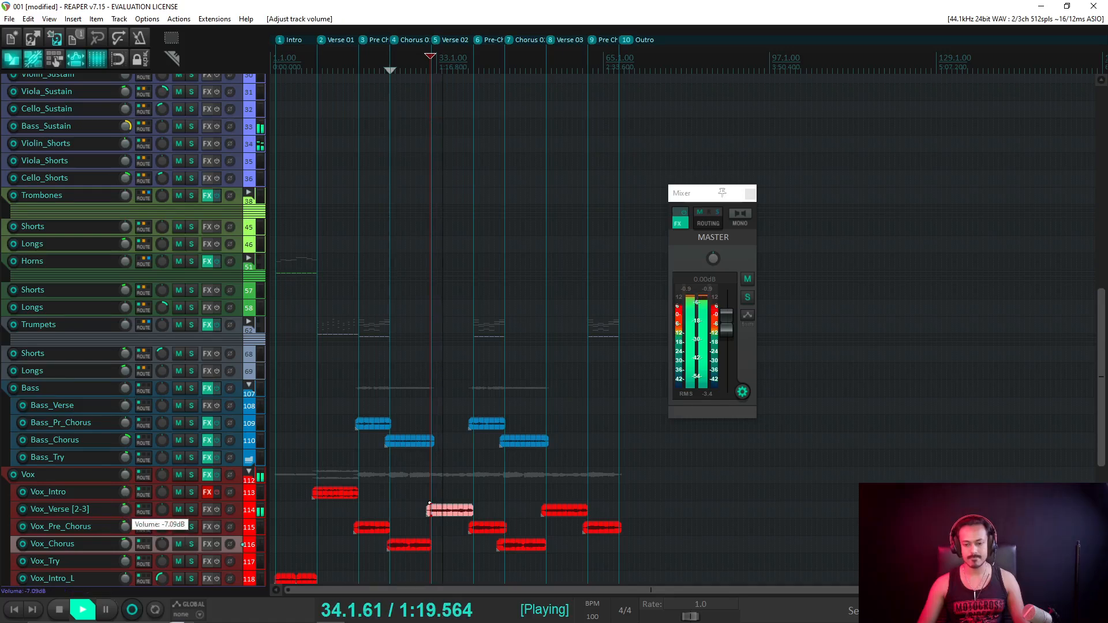
{"action": "scroll", "coordinate": [175, 271], "scroll_direction": "up", "scroll_amount": 5}
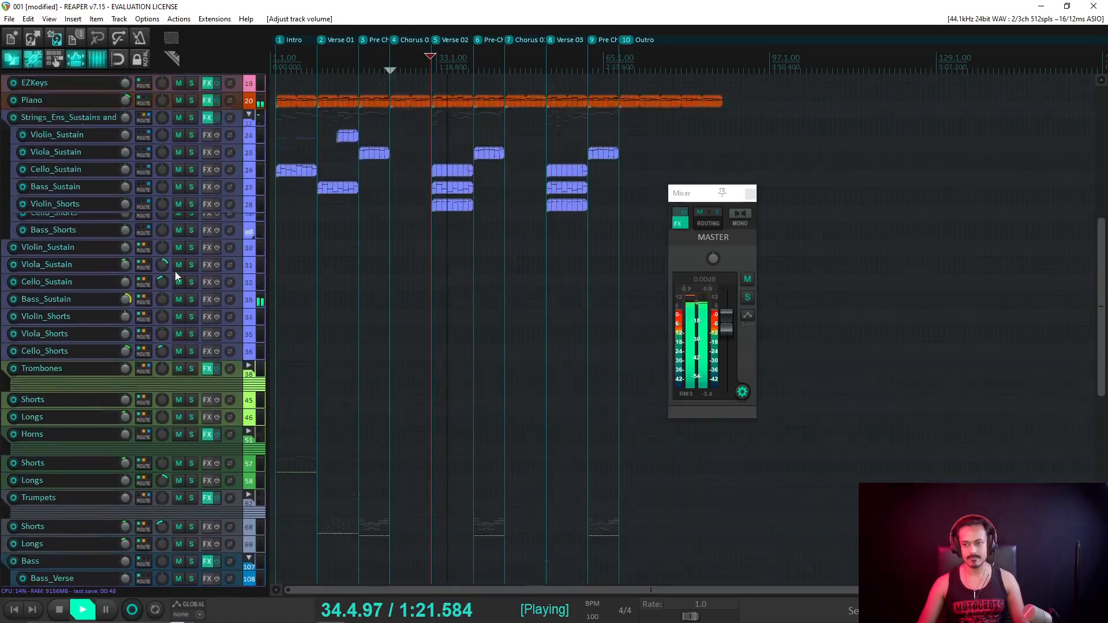
{"action": "scroll", "coordinate": [175, 274], "scroll_direction": "up", "scroll_amount": 2}
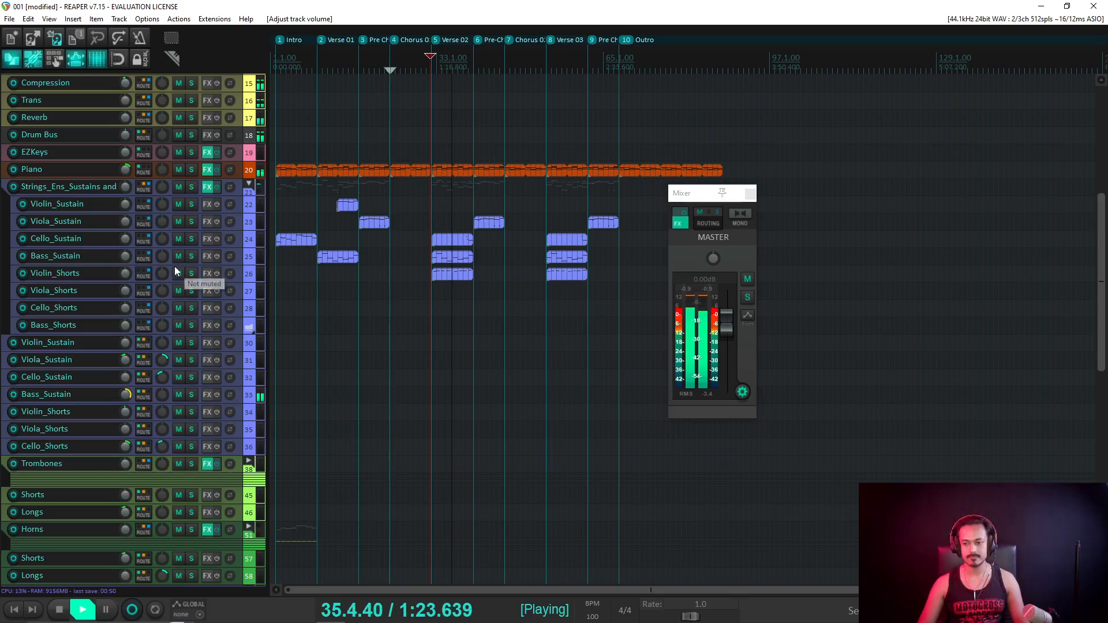
{"action": "scroll", "coordinate": [539, 268], "scroll_direction": "up", "scroll_amount": 5}
Move the master mixer aside and delete the Cello_Sustain MIDI item in Verse 02.
{"action": "scroll", "coordinate": [540, 268], "scroll_direction": "up", "scroll_amount": 2}
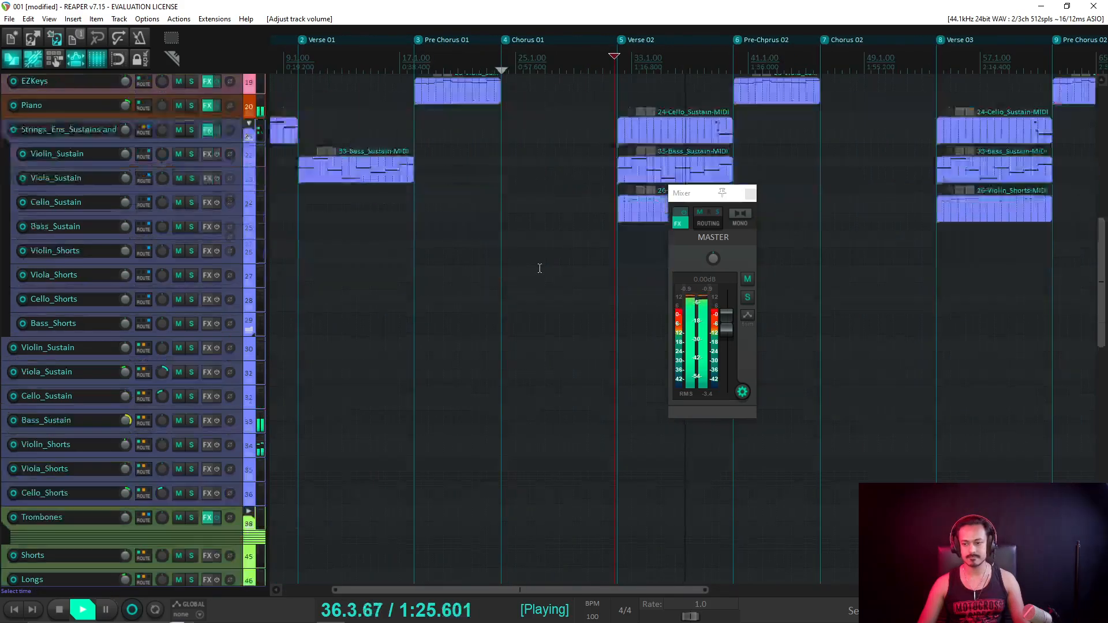
{"action": "scroll", "coordinate": [539, 268], "scroll_direction": "up", "scroll_amount": 3}
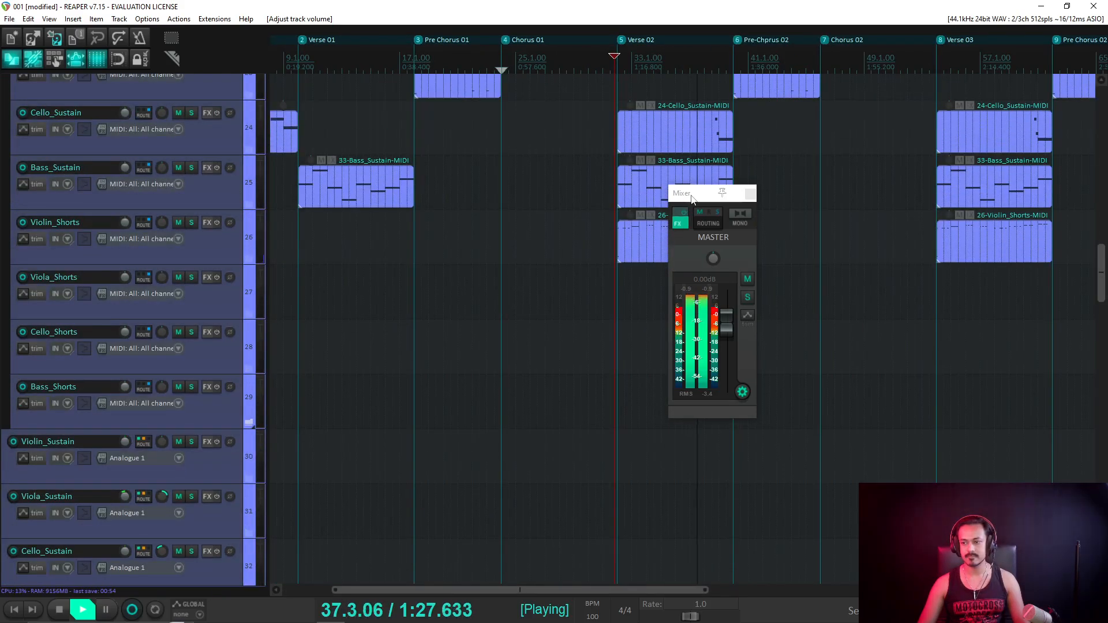
{"action": "left_click_drag", "start_coordinate": [692, 198], "coordinate": [849, 236]}
{"action": "left_click_drag", "start_coordinate": [557, 123], "coordinate": [718, 147]}
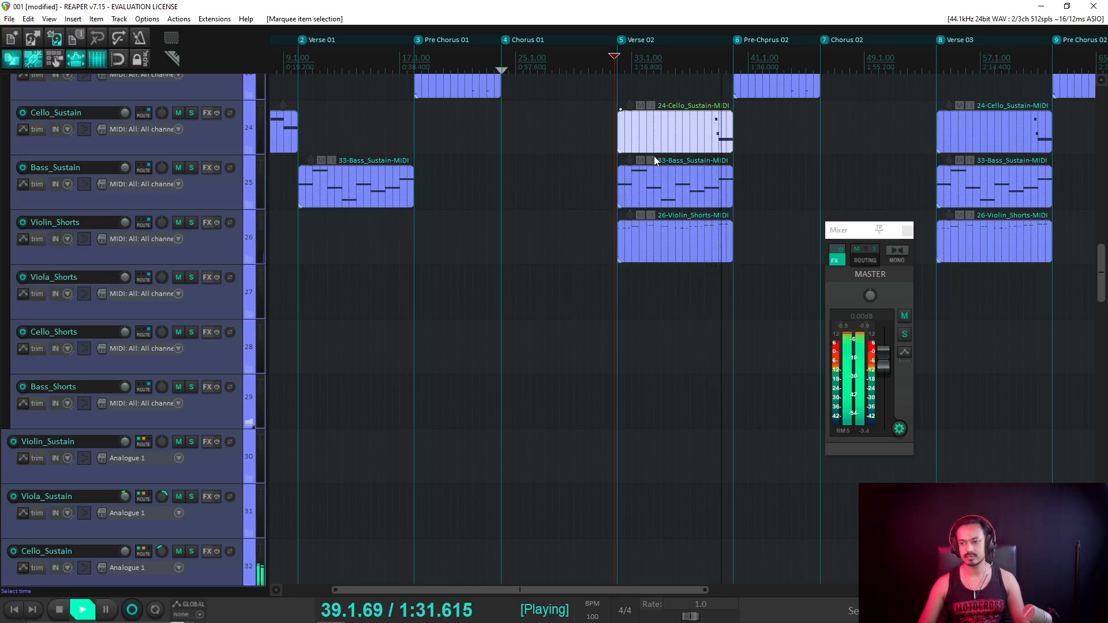
{"action": "key", "text": "Delete"}
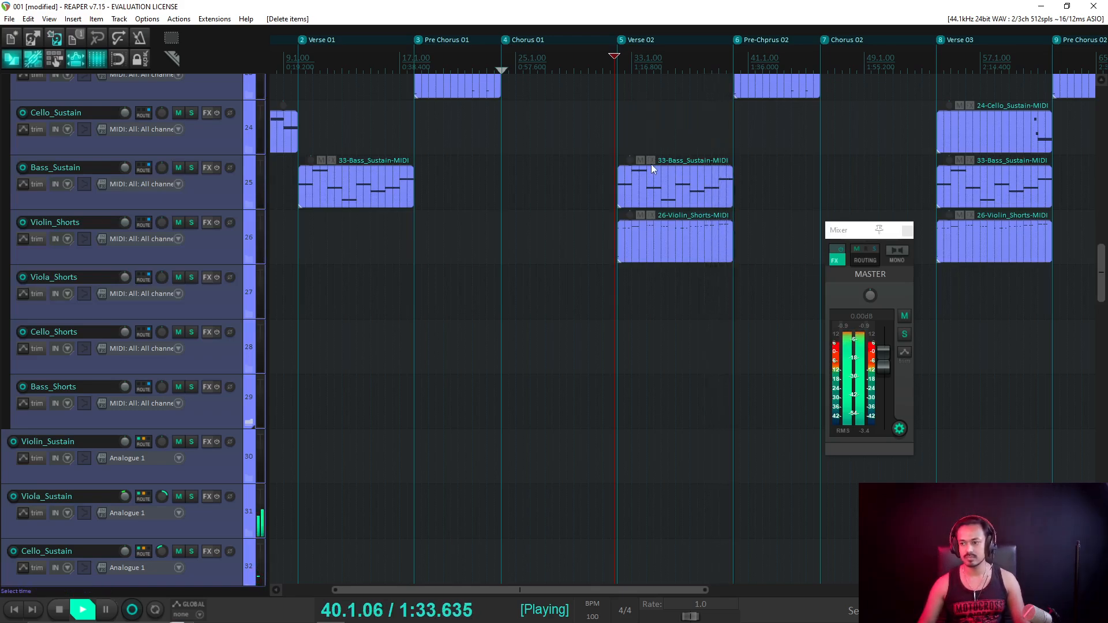
Shrink all tracks back to minimum height and stop playback.
{"action": "key", "text": "grave"}
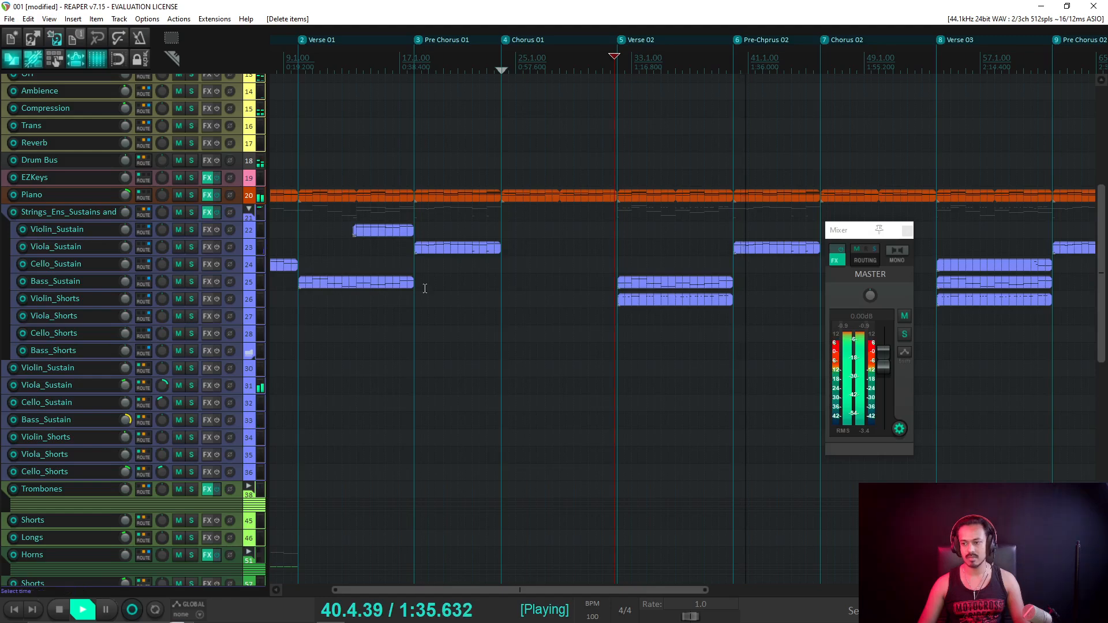
{"action": "key", "text": "space"}
{"action": "scroll", "coordinate": [133, 330], "scroll_direction": "down", "scroll_amount": 10}
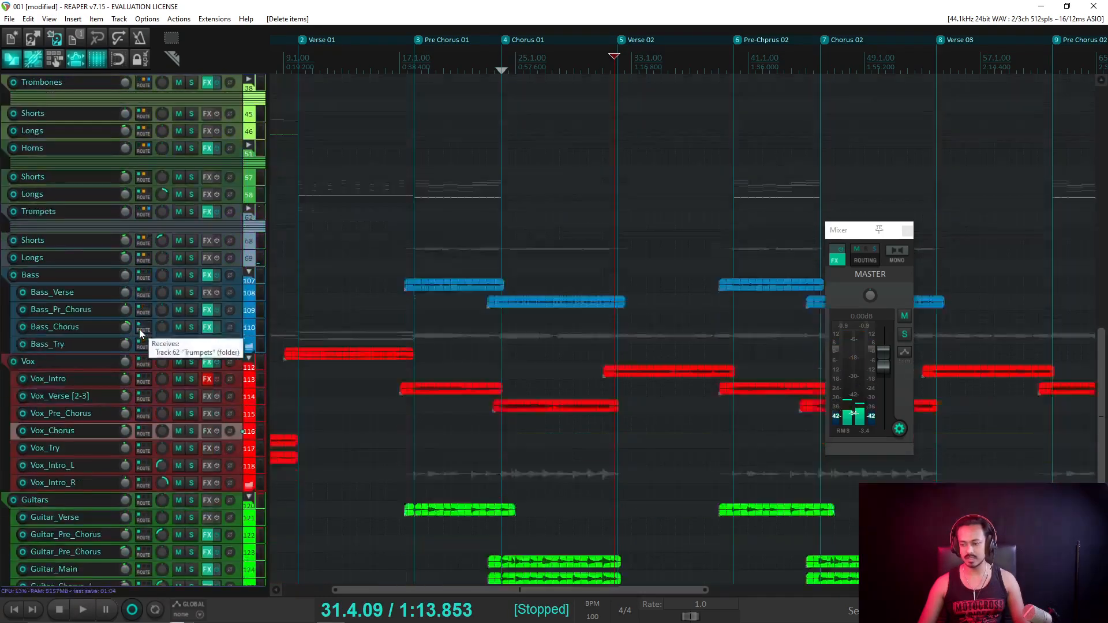
{"action": "scroll", "coordinate": [139, 329], "scroll_direction": "down", "scroll_amount": 3}
{"action": "left_click_drag", "start_coordinate": [716, 411], "coordinate": [748, 474]}
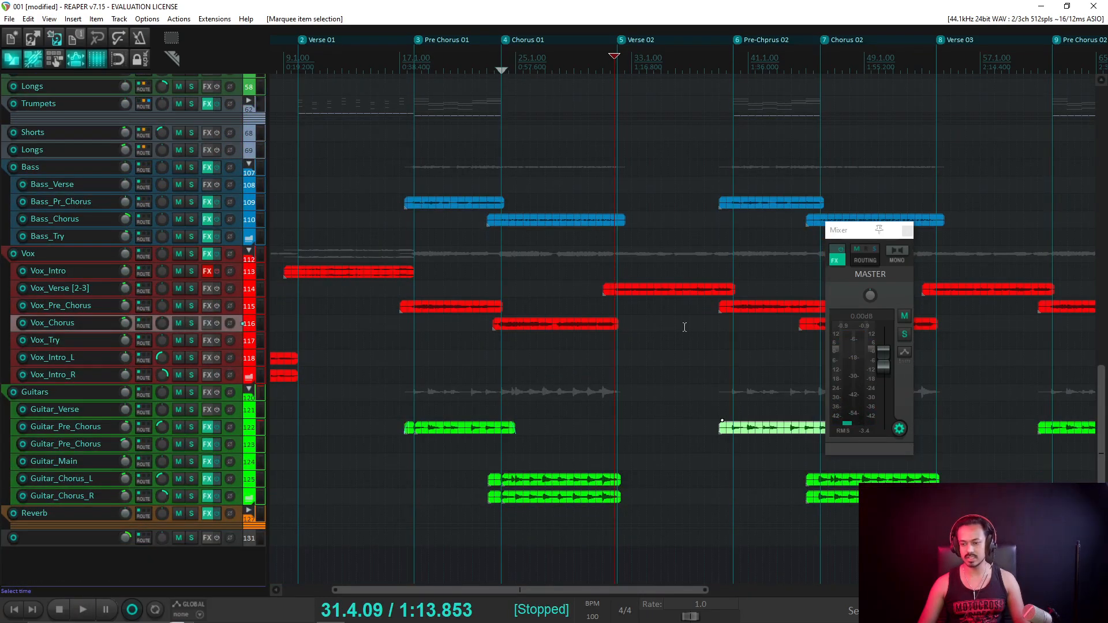
{"action": "scroll", "coordinate": [309, 319], "scroll_direction": "down", "scroll_amount": 3}
{"action": "scroll", "coordinate": [120, 270], "scroll_direction": "up", "scroll_amount": 12}
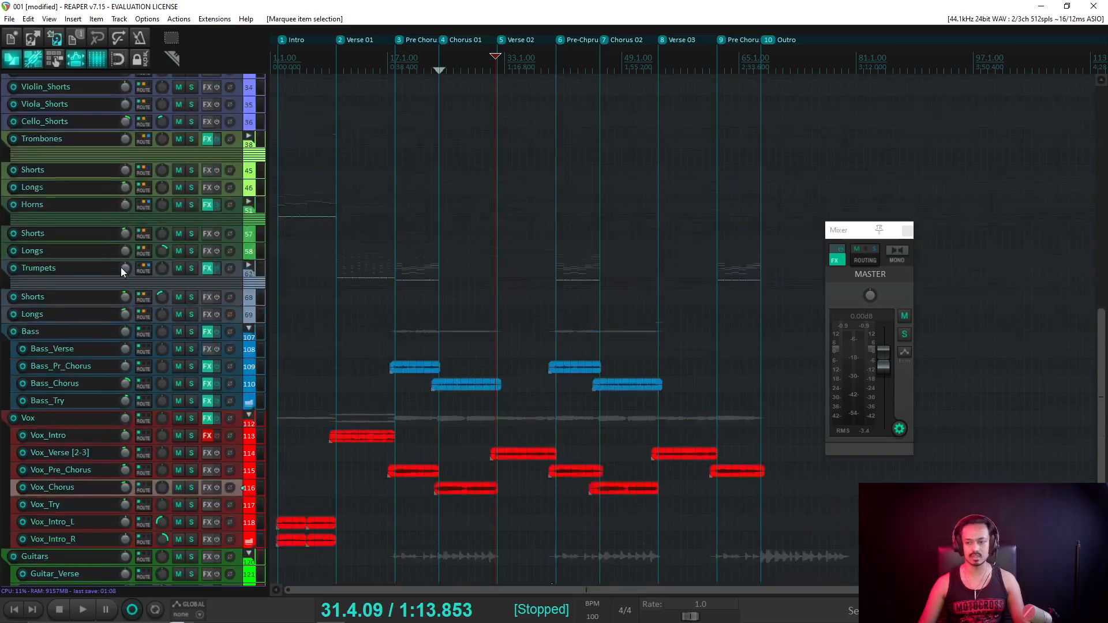
{"action": "scroll", "coordinate": [119, 267], "scroll_direction": "up", "scroll_amount": 6}
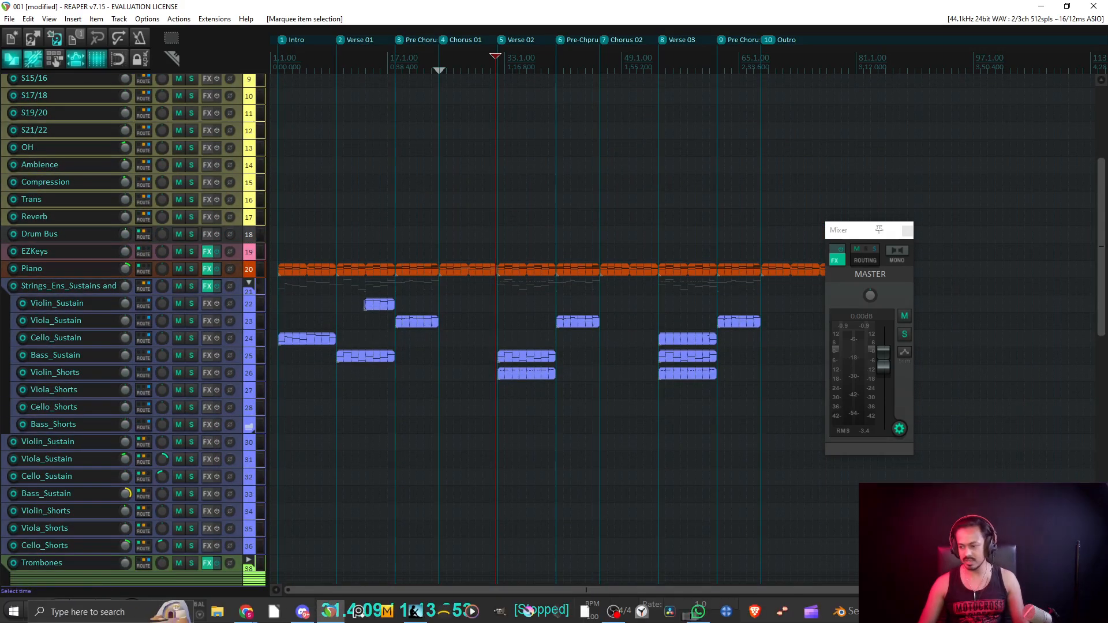
{"action": "scroll", "coordinate": [444, 291], "scroll_direction": "up", "scroll_amount": 5}
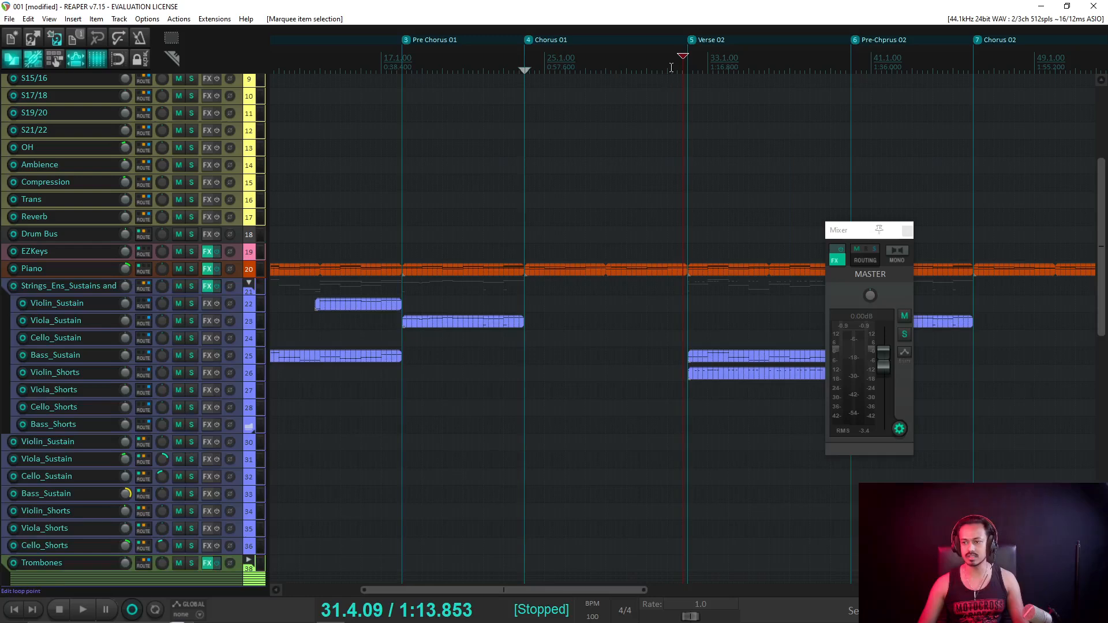
Play Verse 02 from bar 31.1.21 without the cello to check it, then stop.
{"action": "left_click_drag", "start_coordinate": [671, 68], "coordinate": [668, 68]}
{"action": "left_click_drag", "start_coordinate": [846, 233], "coordinate": [869, 234]}
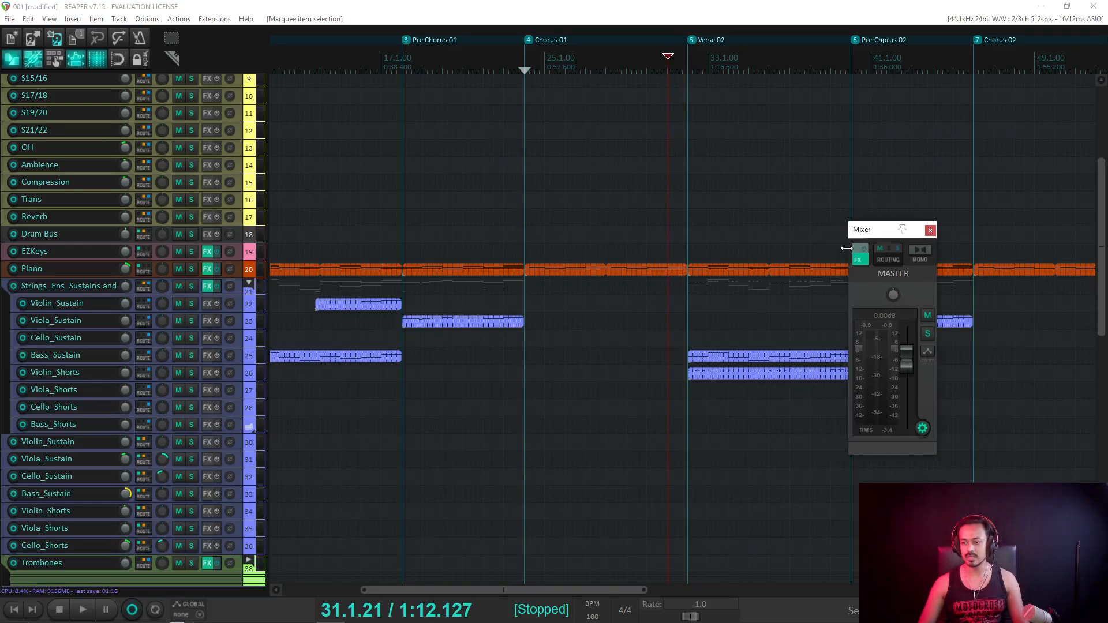
{"action": "scroll", "coordinate": [750, 341], "scroll_direction": "down", "scroll_amount": 1}
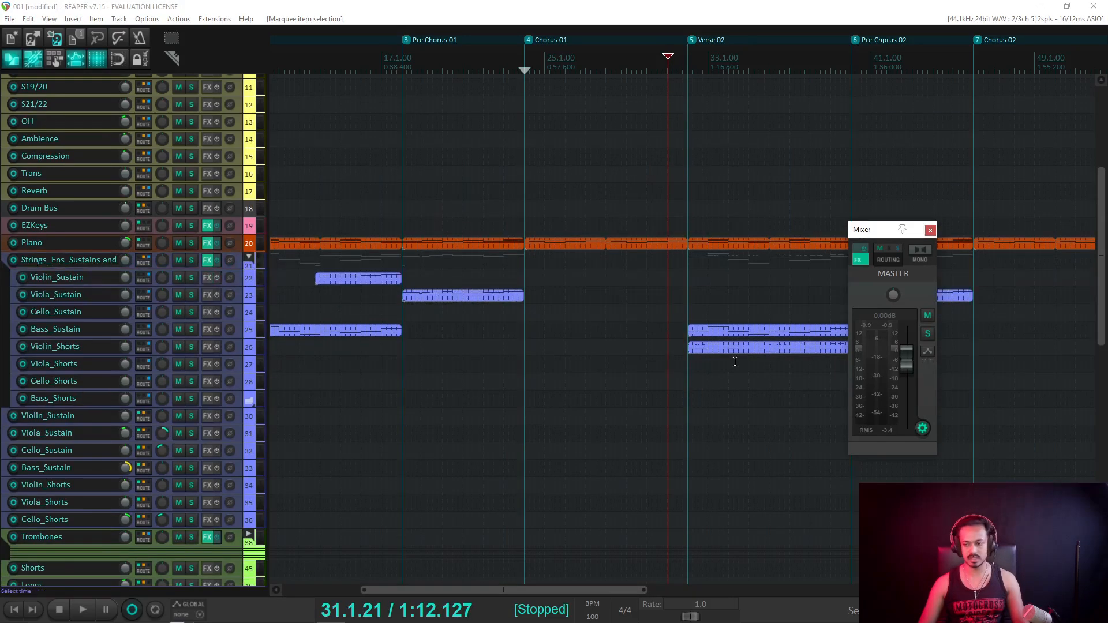
{"action": "scroll", "coordinate": [721, 358], "scroll_direction": "down", "scroll_amount": 8}
{"action": "scroll", "coordinate": [701, 362], "scroll_direction": "up", "scroll_amount": 8}
{"action": "scroll", "coordinate": [110, 346], "scroll_direction": "down", "scroll_amount": 3}
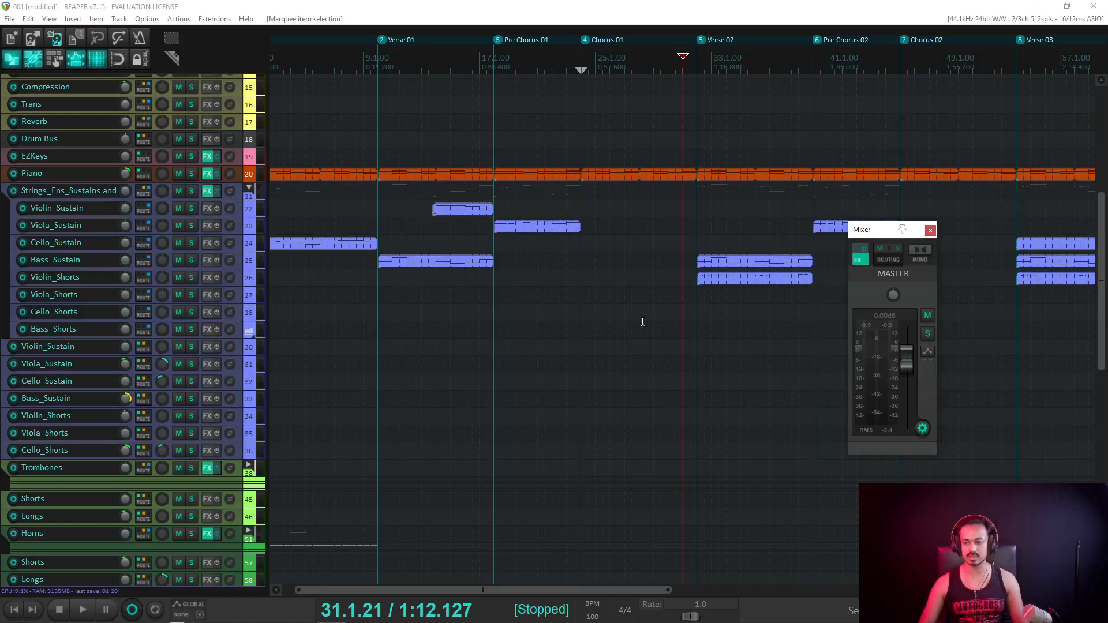
{"action": "key", "text": "space"}
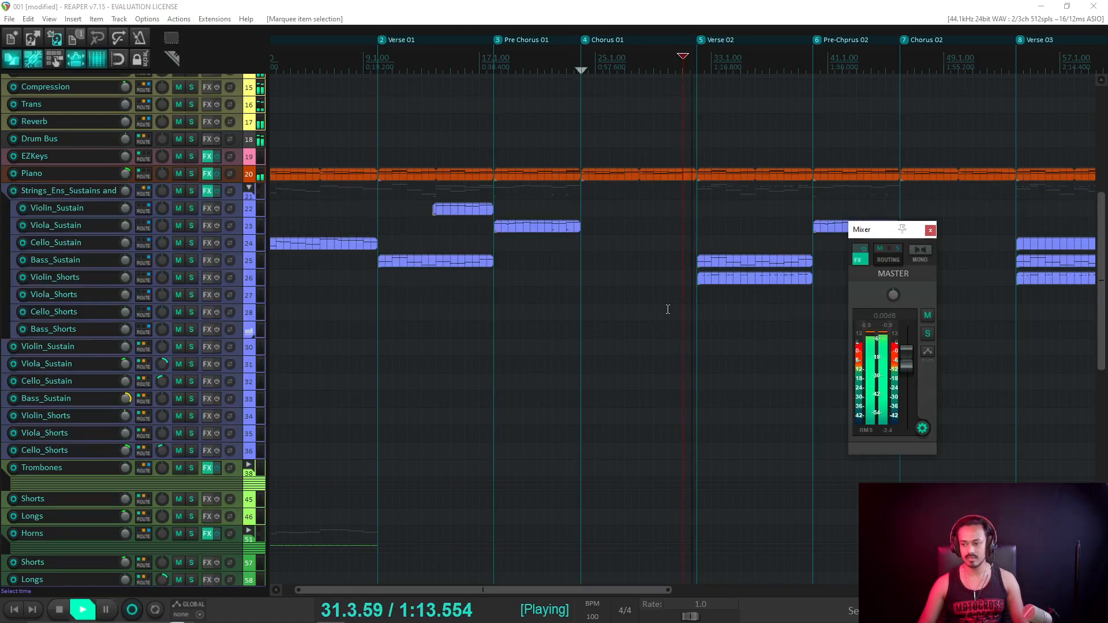
{"action": "scroll", "coordinate": [751, 306], "scroll_direction": "down", "scroll_amount": 2}
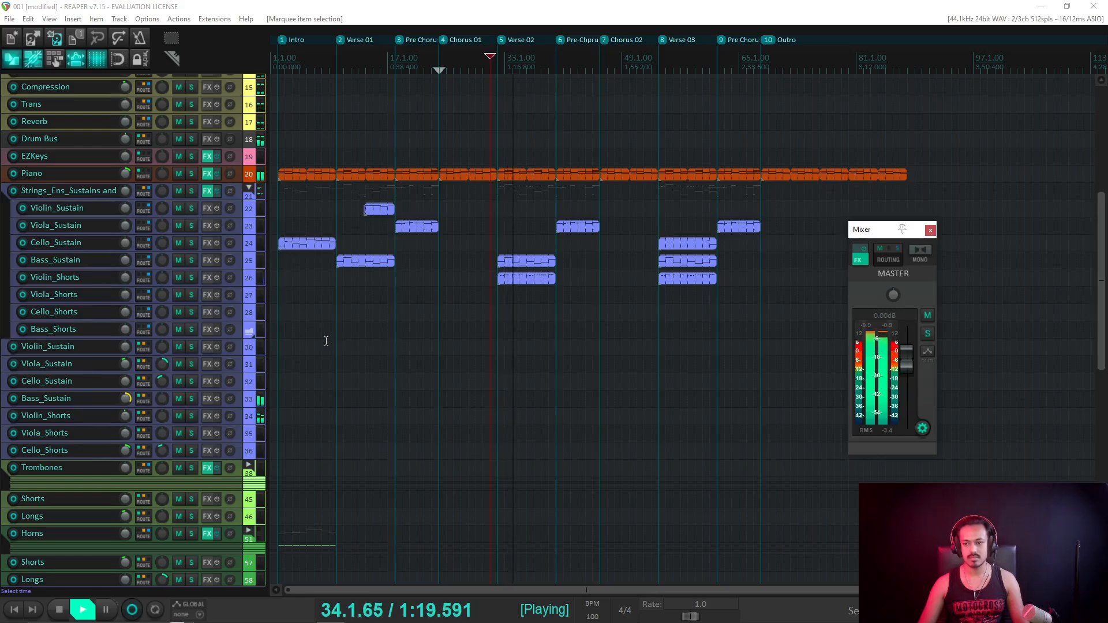
{"action": "key", "text": "space"}
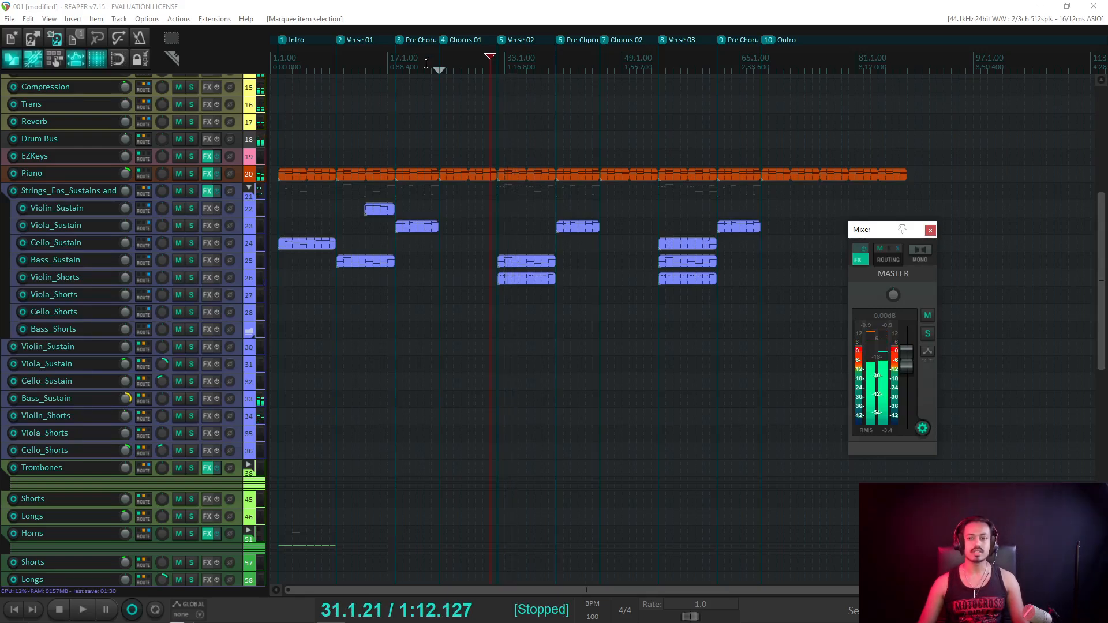
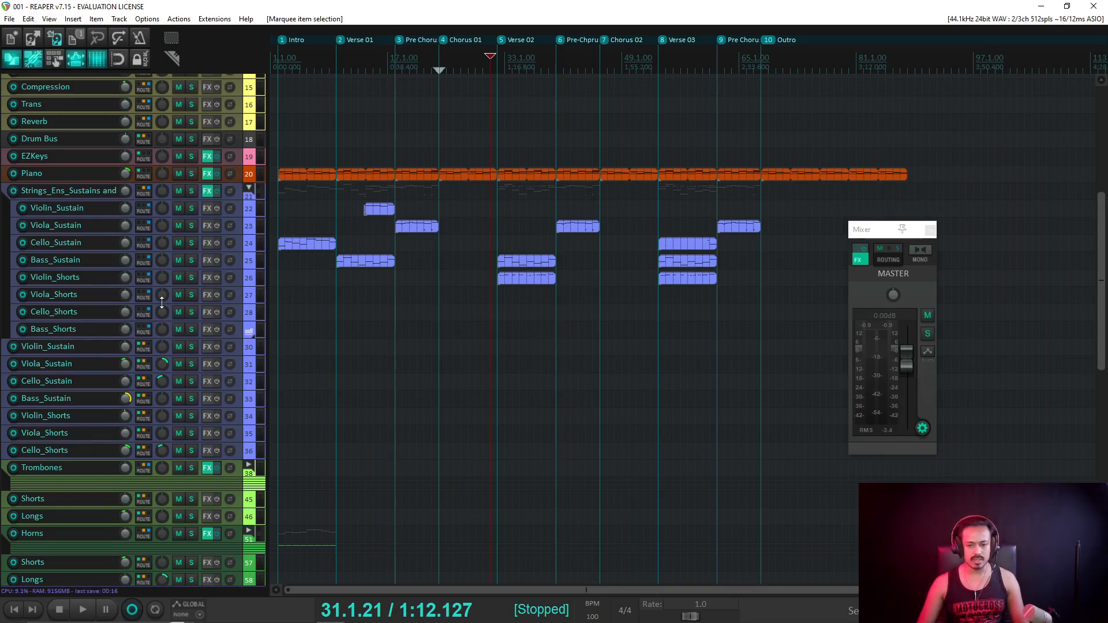
Boost Bass_Sustain's volume to +12 dB, then open and close the Superior Drummer window.
{"action": "left_click_drag", "start_coordinate": [127, 398], "coordinate": [127, 358]}
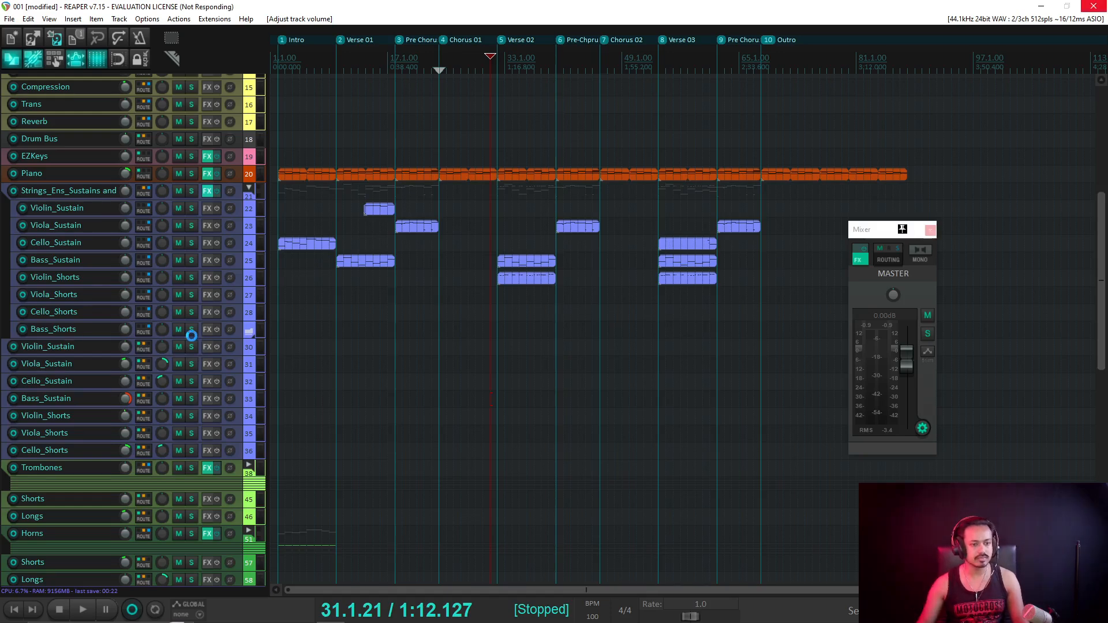
{"action": "left_click", "coordinate": [207, 190]}
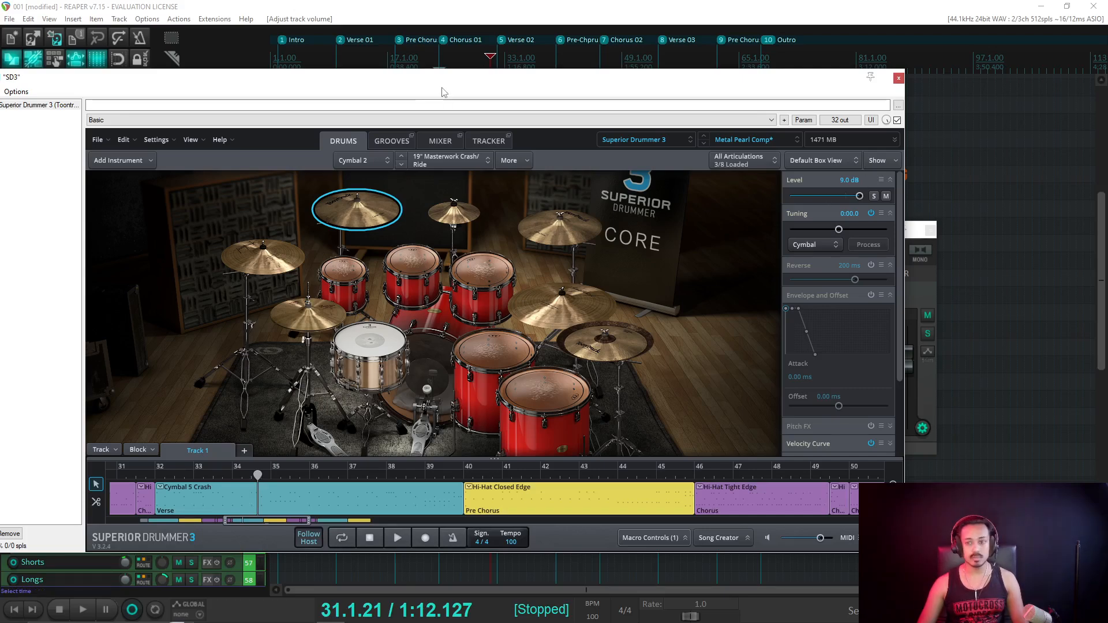
{"action": "left_click_drag", "start_coordinate": [443, 92], "coordinate": [512, 173]}
{"action": "key", "text": "Escape"}
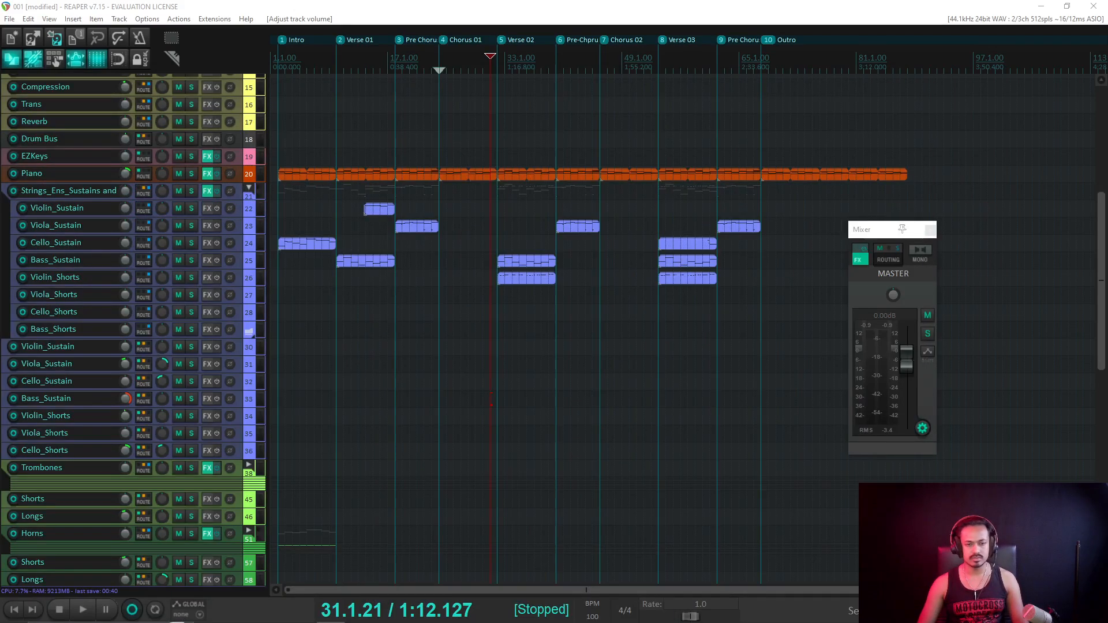
{"action": "key", "text": "alt+Tab"}
{"action": "key", "text": "alt+Tab"}
{"action": "key", "text": "alt+Tab"}
{"action": "key", "text": "alt+Tab"}
{"action": "key", "text": "alt+Tab"}
{"action": "key", "text": "alt+Tab"}
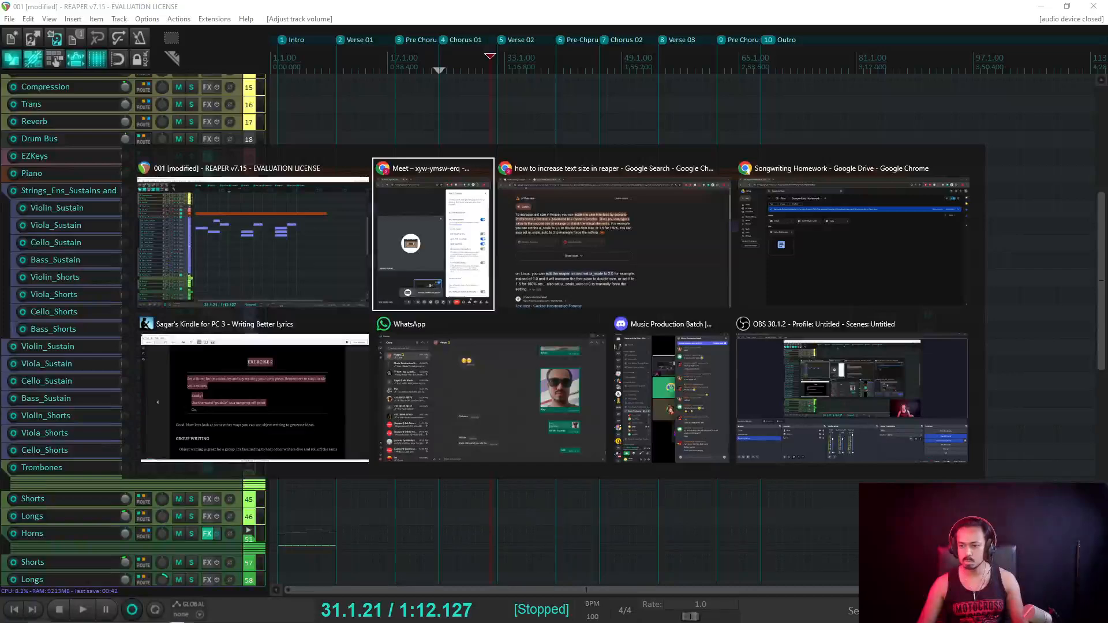
{"action": "key", "text": "alt+Tab"}
{"action": "key", "text": "alt+Tab"}
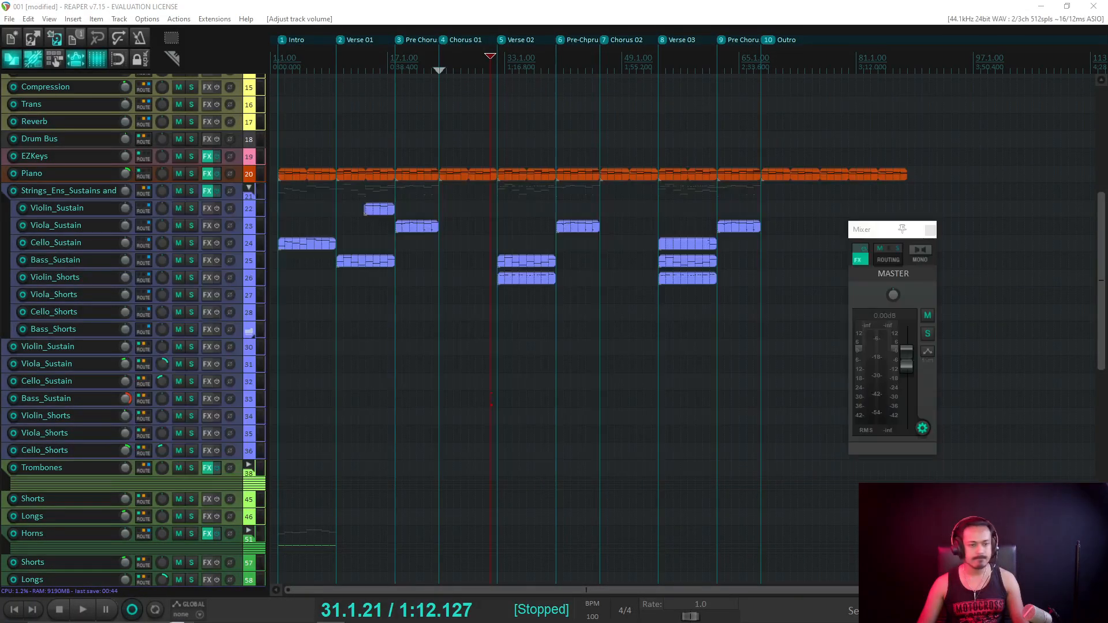
{"action": "left_click", "coordinate": [209, 191]}
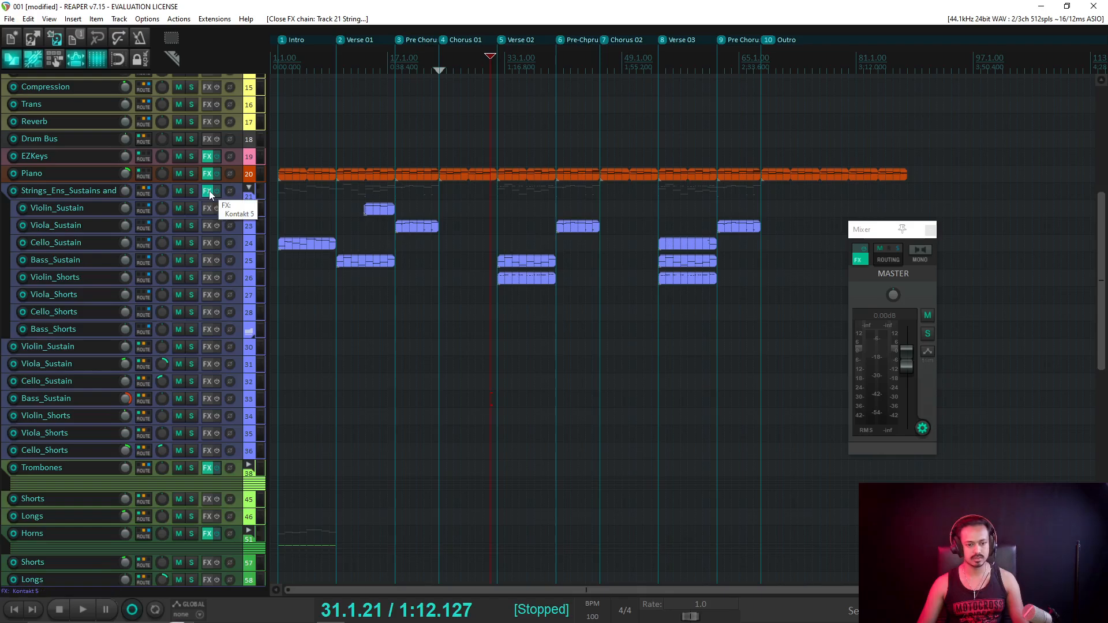
Open the strings folder's Kontakt and raise its Mix mic level while auditioning.
{"action": "left_click", "coordinate": [209, 190]}
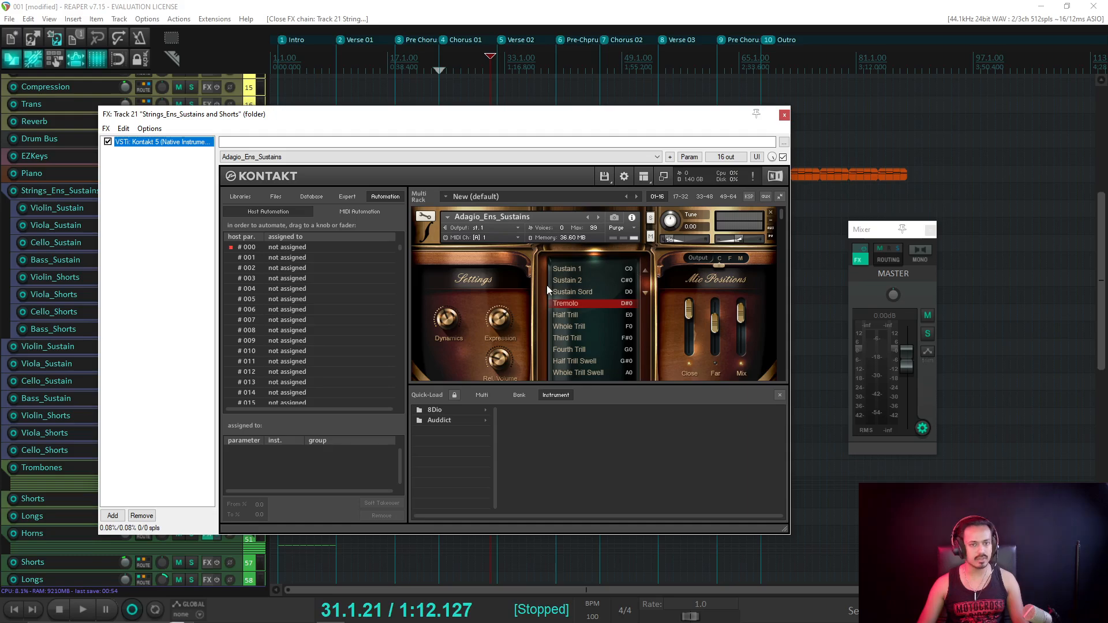
{"action": "left_click_drag", "start_coordinate": [782, 217], "coordinate": [779, 283]}
{"action": "scroll", "coordinate": [545, 289], "scroll_direction": "up", "scroll_amount": 1}
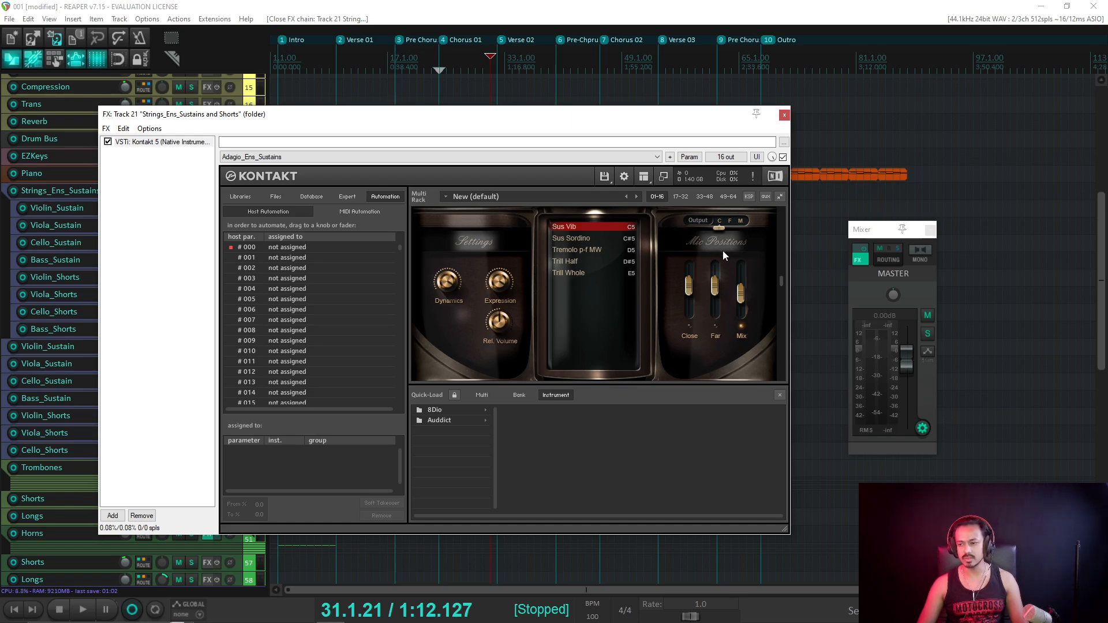
{"action": "left_click_drag", "start_coordinate": [742, 293], "coordinate": [739, 320]}
{"action": "key", "text": "space"}
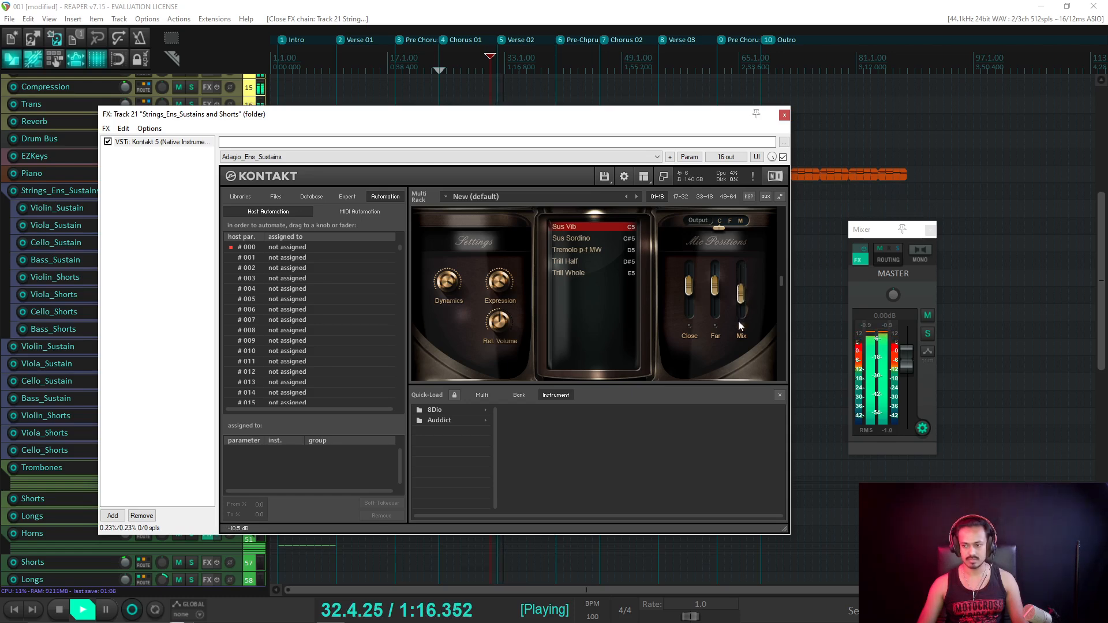
{"action": "key", "text": "space"}
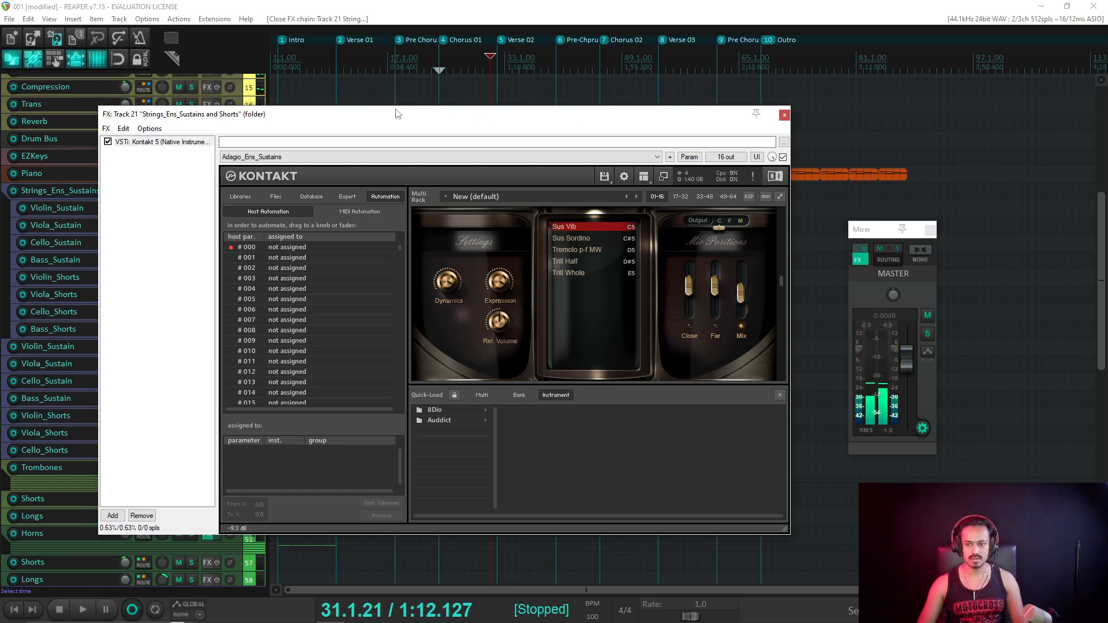
Reset Bass_Sustain's volume to 0.00 dB.
{"action": "left_click_drag", "start_coordinate": [397, 113], "coordinate": [713, 112]}
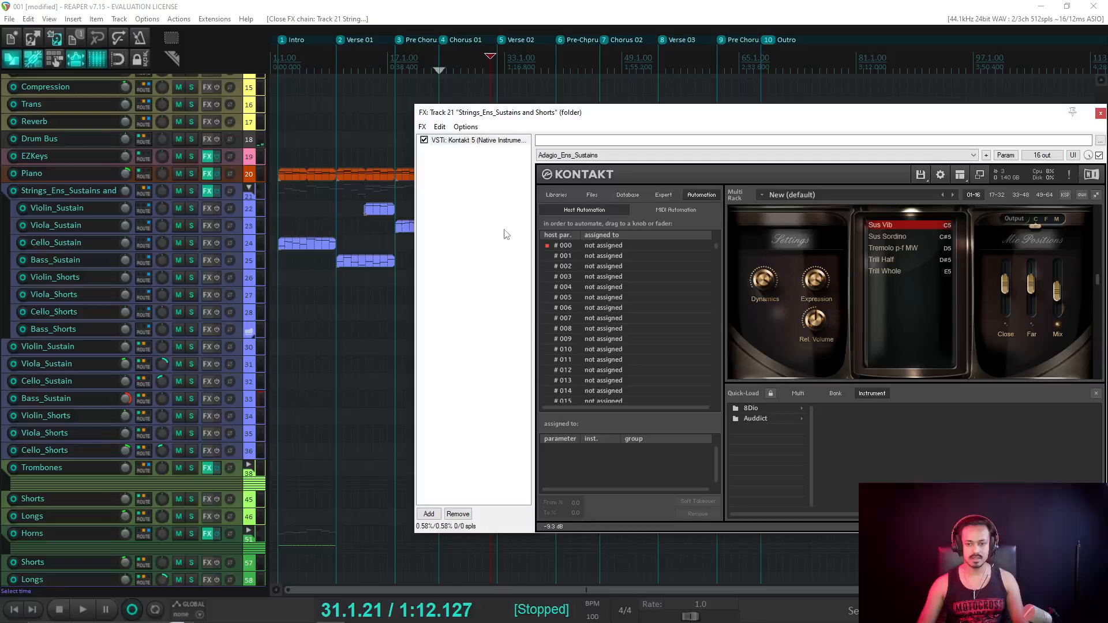
{"action": "double_click", "coordinate": [128, 401]}
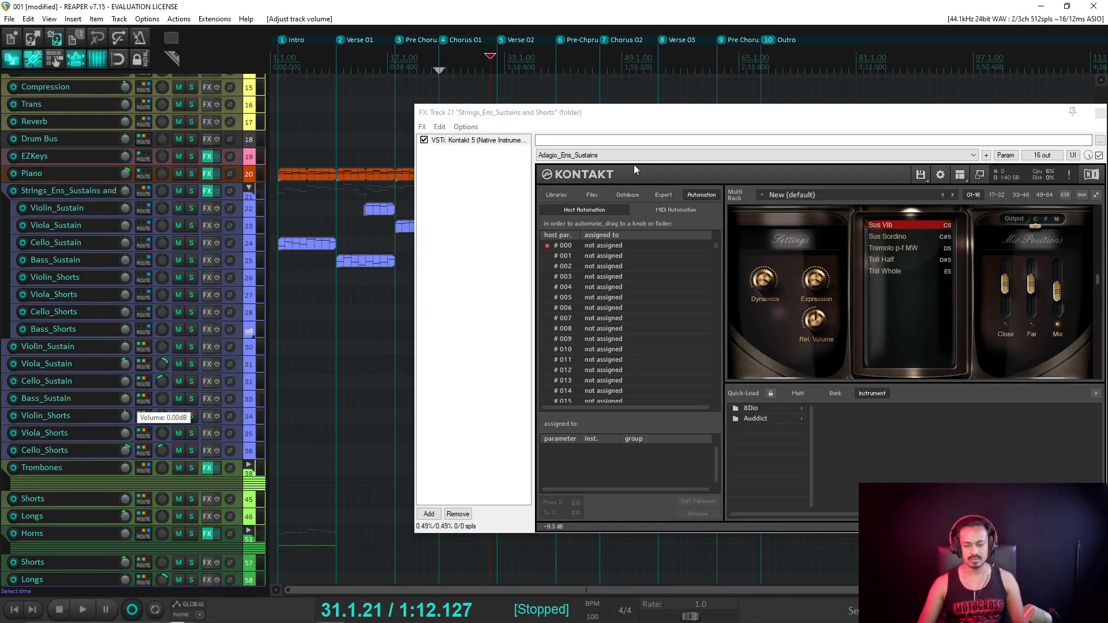
{"action": "left_click_drag", "start_coordinate": [643, 124], "coordinate": [328, 127]}
Set the Kontakt Mix mic to -1.7 dB and Close mic to -1.0 dB during playback, then close it.
{"action": "key", "text": "space"}
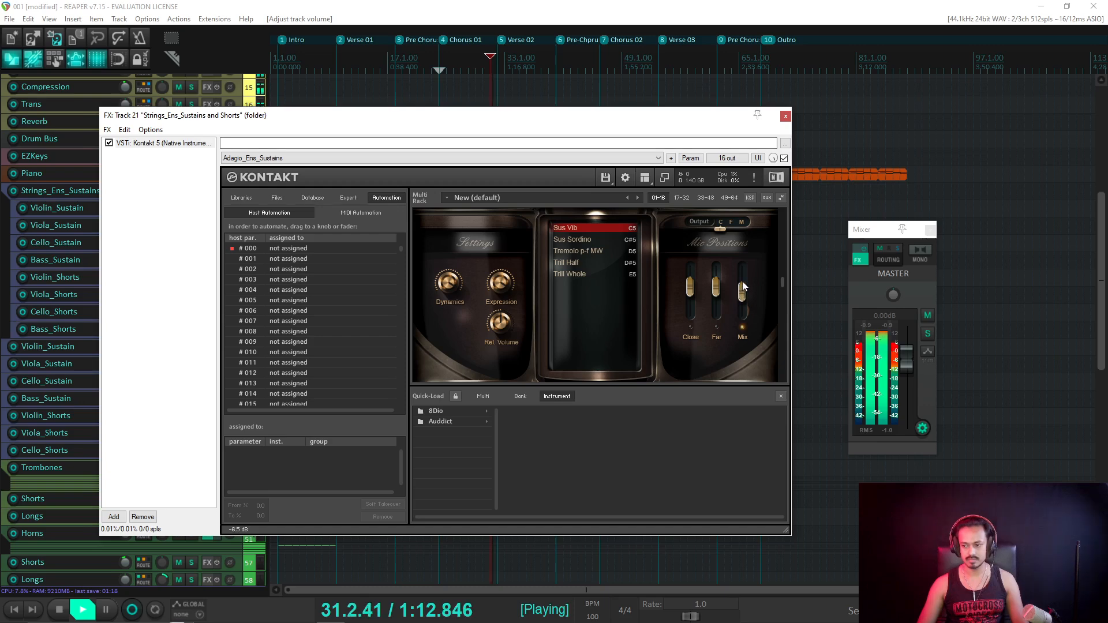
{"action": "left_click_drag", "start_coordinate": [744, 287], "coordinate": [743, 269]}
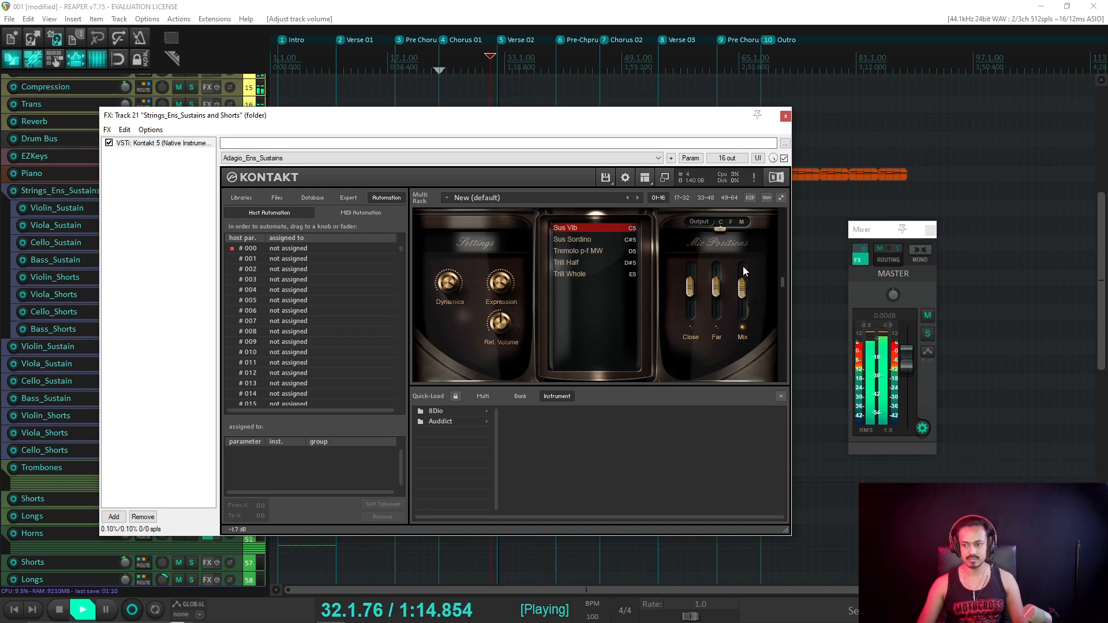
{"action": "key", "text": "space"}
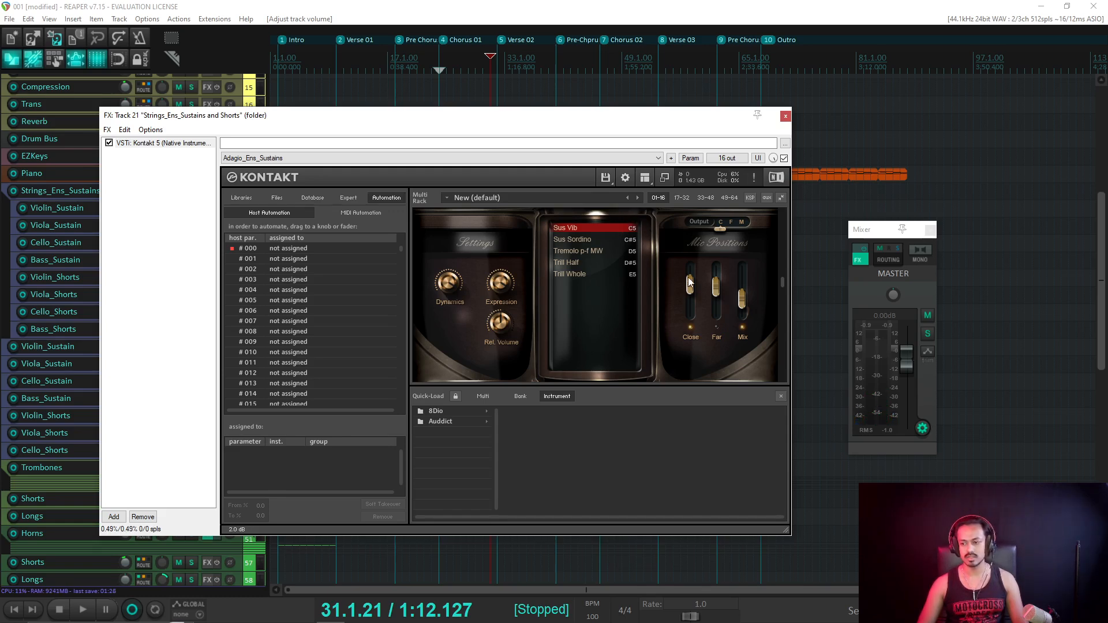
{"action": "key", "text": "space"}
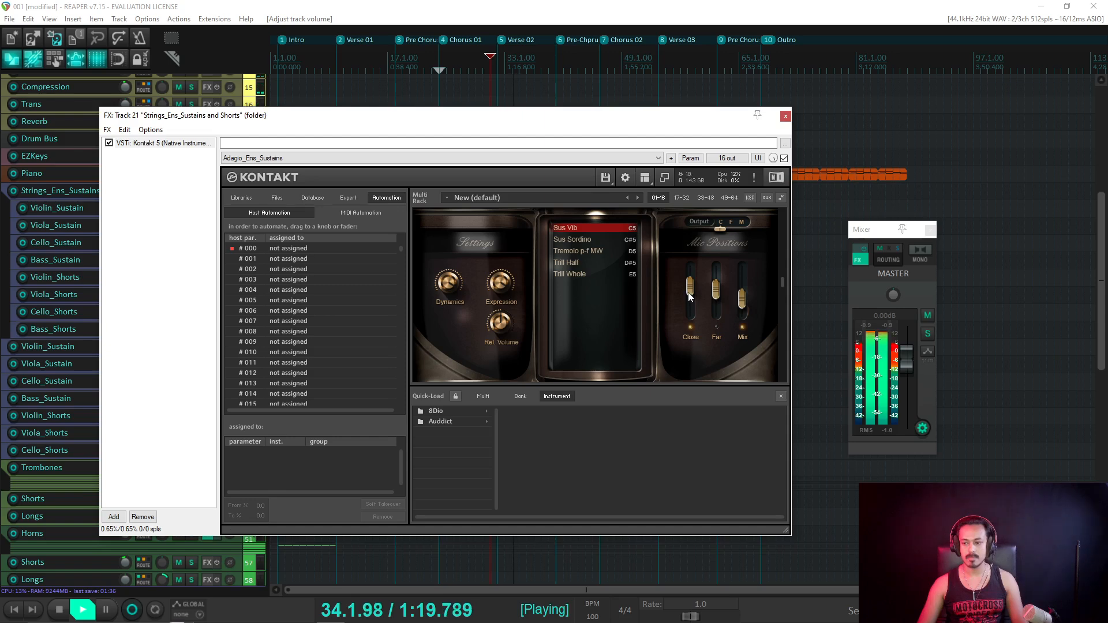
{"action": "key", "text": "space"}
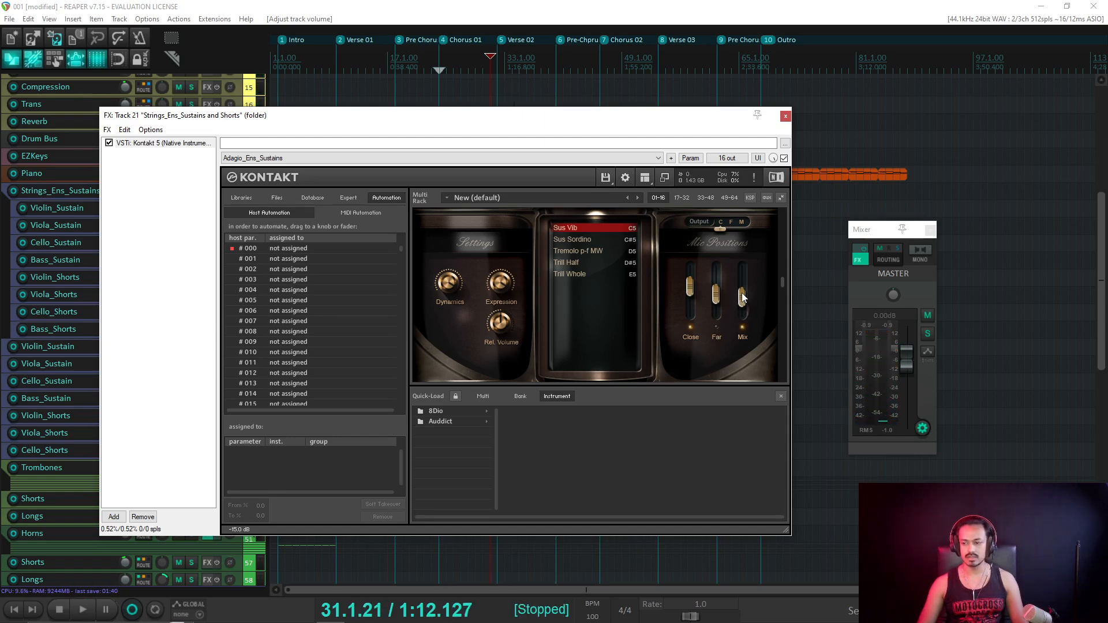
{"action": "key", "text": "space"}
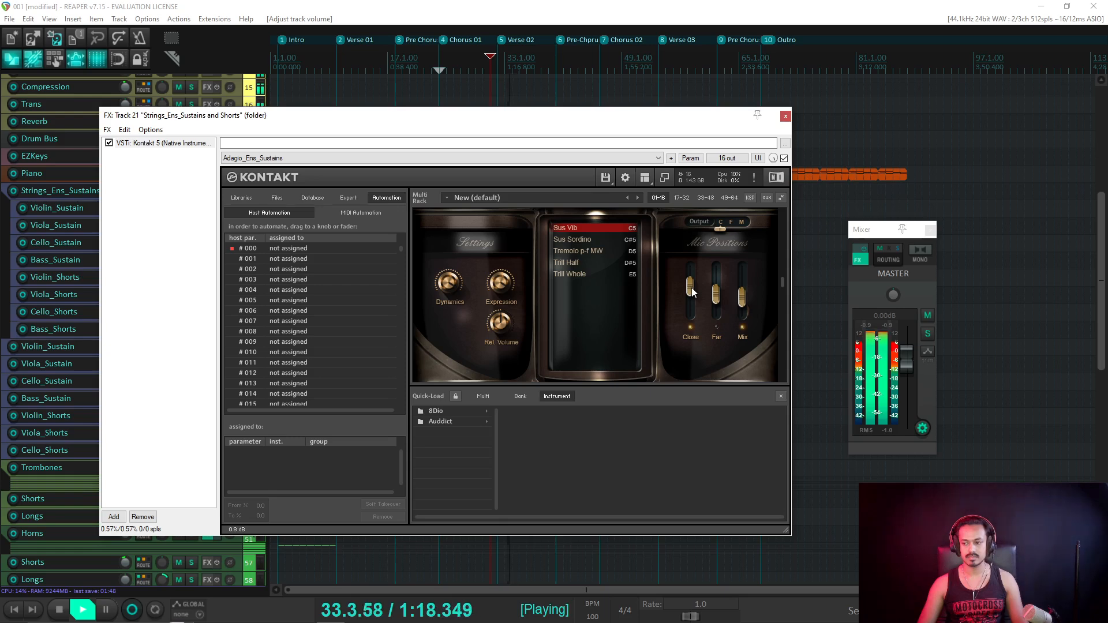
{"action": "left_click_drag", "start_coordinate": [692, 287], "coordinate": [691, 295]}
{"action": "key", "text": "Escape"}
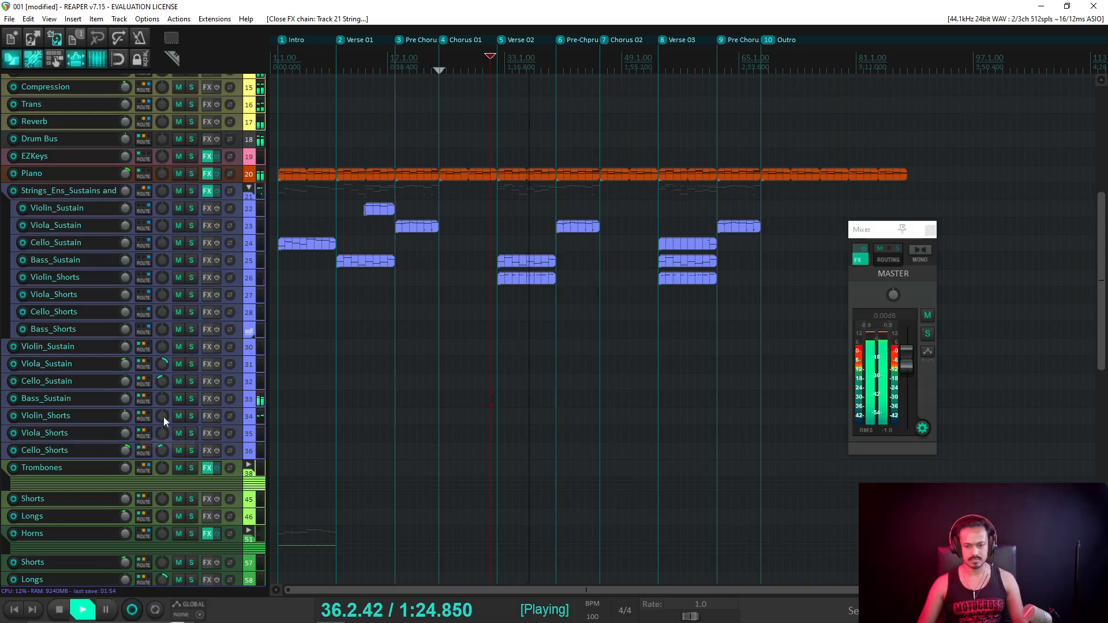
Pan Violin_Shorts to 47% right while auditioning.
{"action": "key", "text": "space"}
{"action": "left_click_drag", "start_coordinate": [160, 417], "coordinate": [160, 417]}
{"action": "key", "text": "space"}
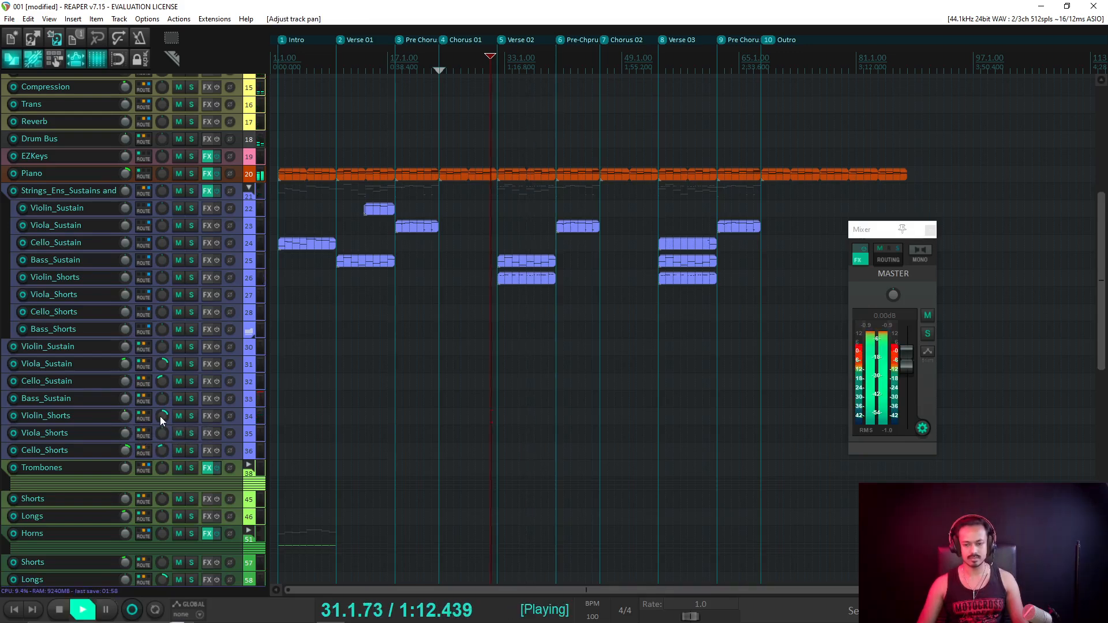
{"action": "key", "text": "space"}
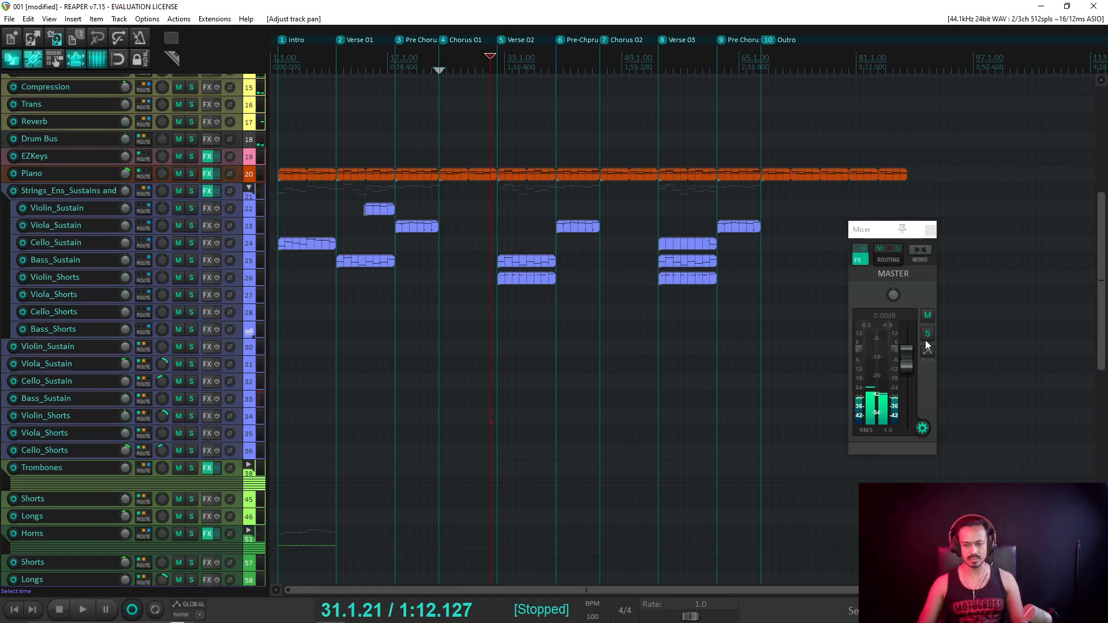
{"action": "key", "text": "space"}
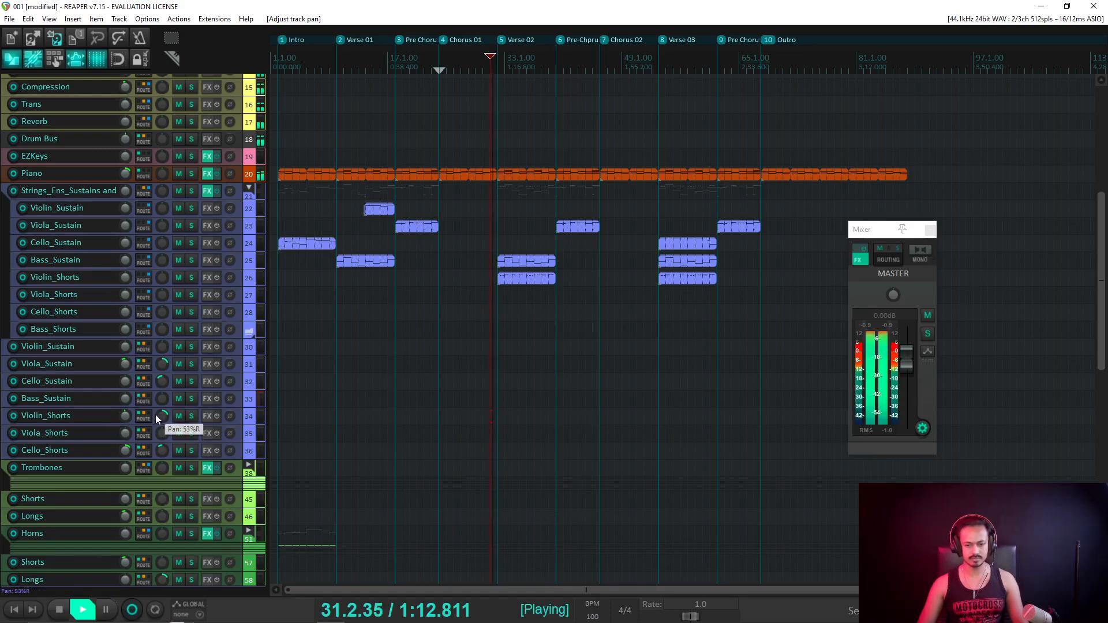
{"action": "mouse_move", "coordinate": [126, 417]}
{"action": "left_mouse_down"}
{"action": "mouse_move", "coordinate": [163, 435]}
{"action": "mouse_move", "coordinate": [164, 417]}
{"action": "mouse_move", "coordinate": [126, 417]}
{"action": "left_mouse_up"}
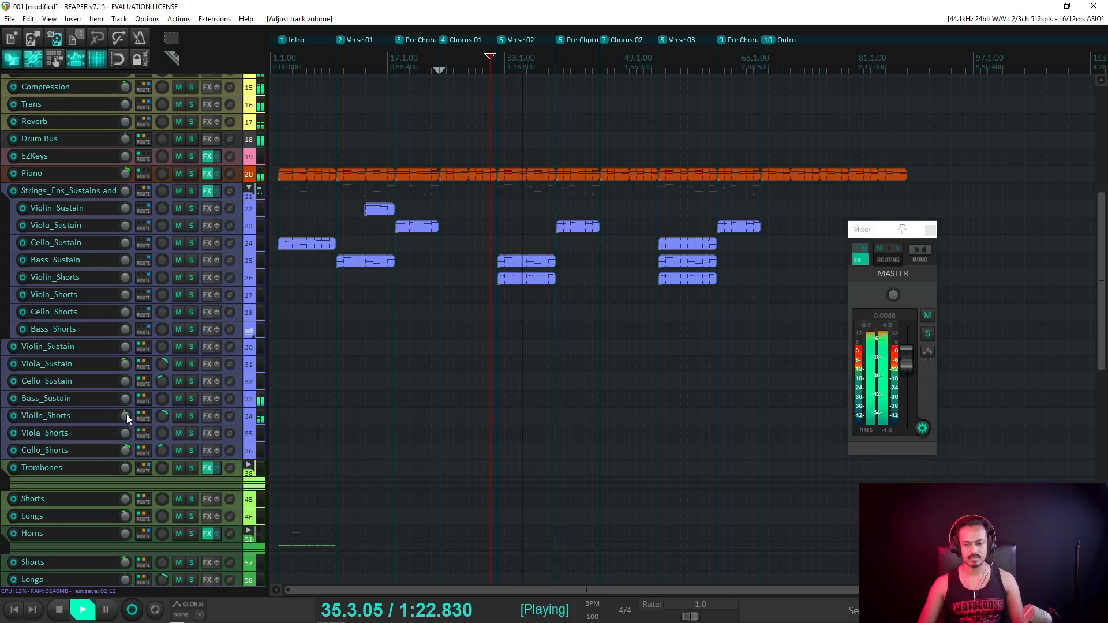
{"action": "left_click_drag", "start_coordinate": [163, 419], "coordinate": [164, 412]}
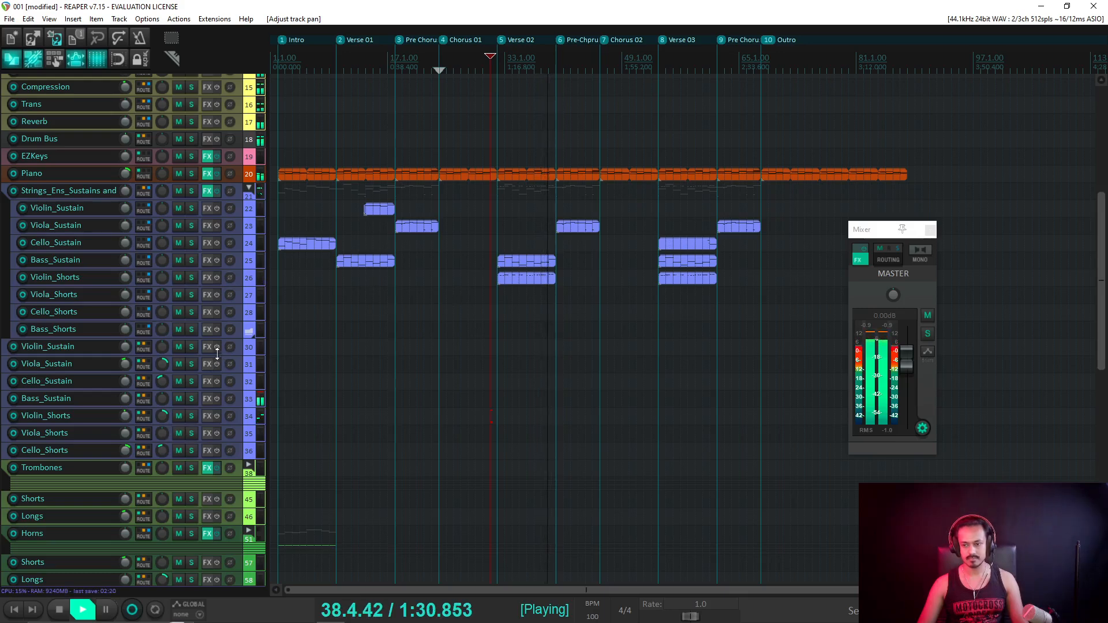
Turn down Violin_Shorts' volume and save the project.
{"action": "key", "text": "space"}
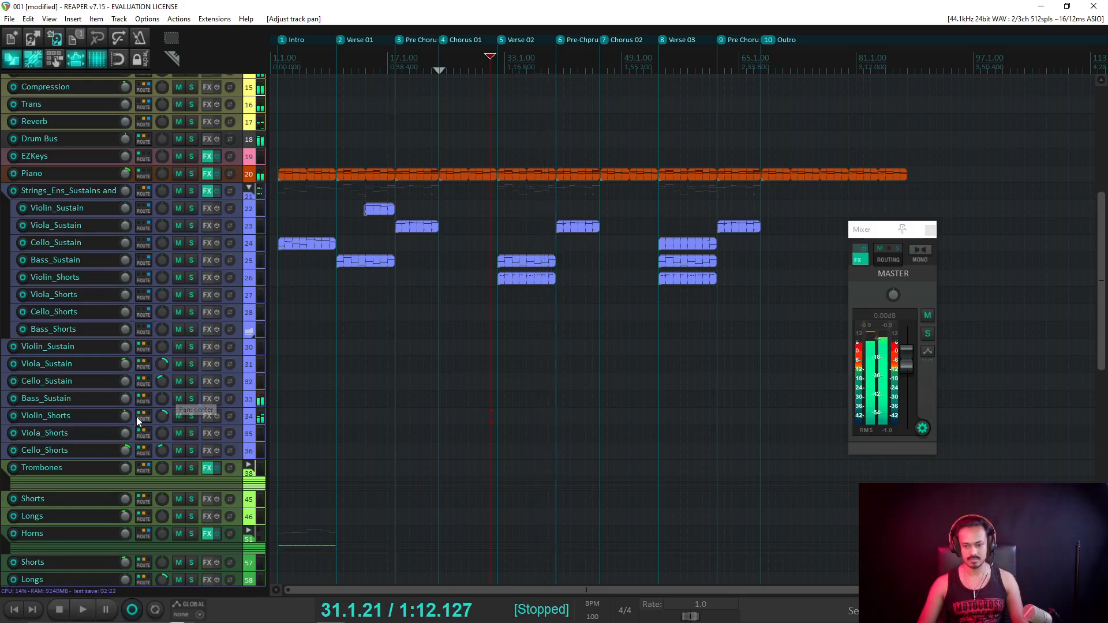
{"action": "left_click_drag", "start_coordinate": [125, 416], "coordinate": [125, 415]}
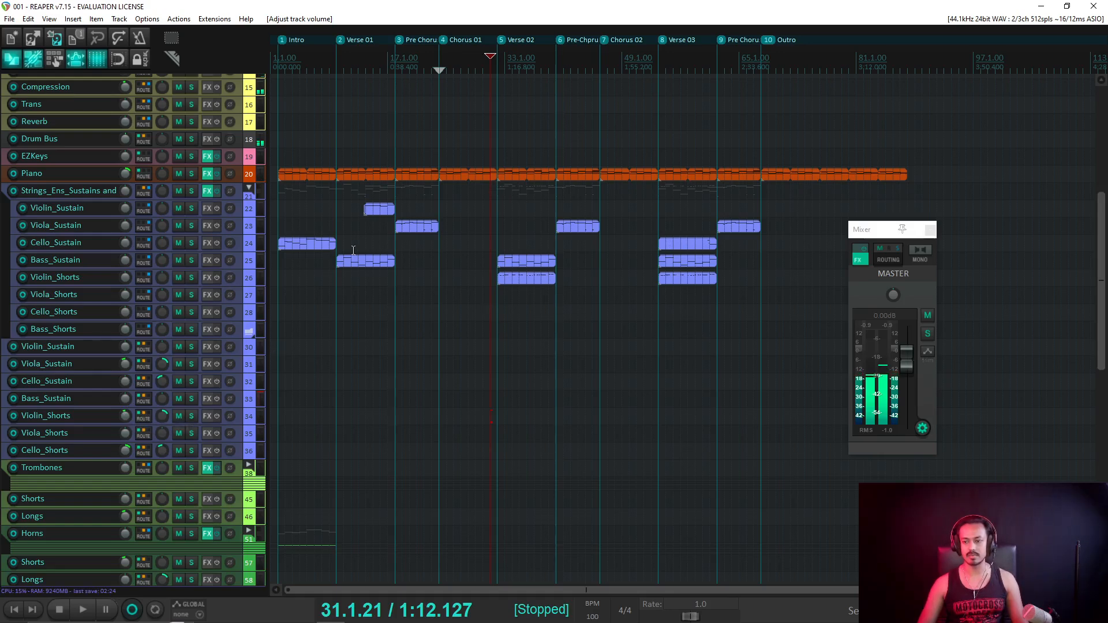
{"action": "key", "text": "ctrl+s"}
Play the song from the start and Verse 01, stopping at 10.1.00.
{"action": "left_click", "coordinate": [279, 60]}
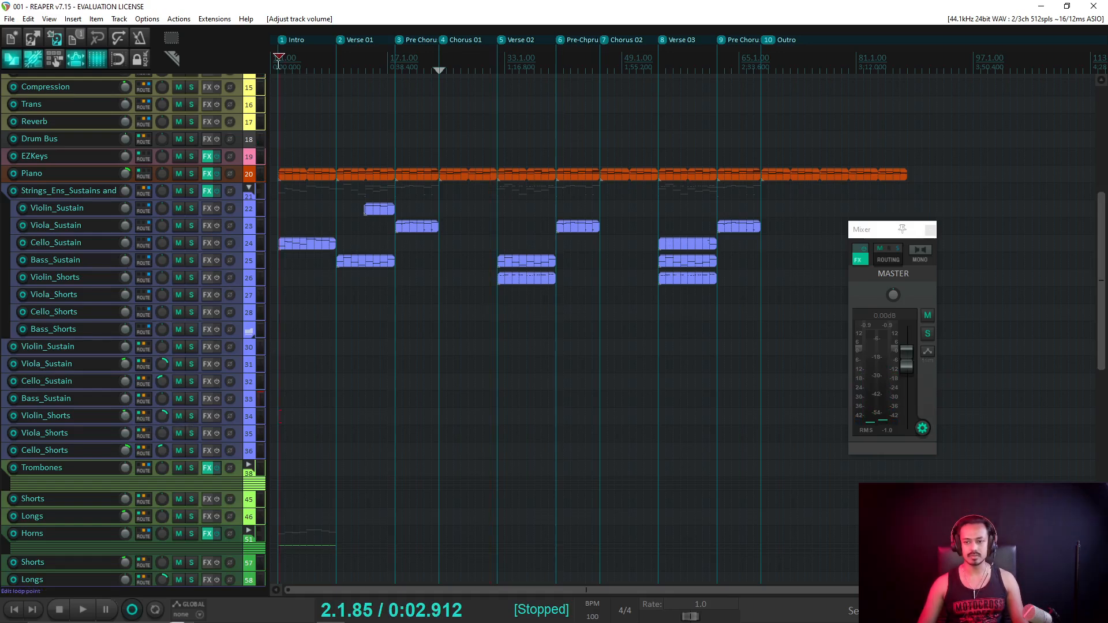
{"action": "key", "text": "space"}
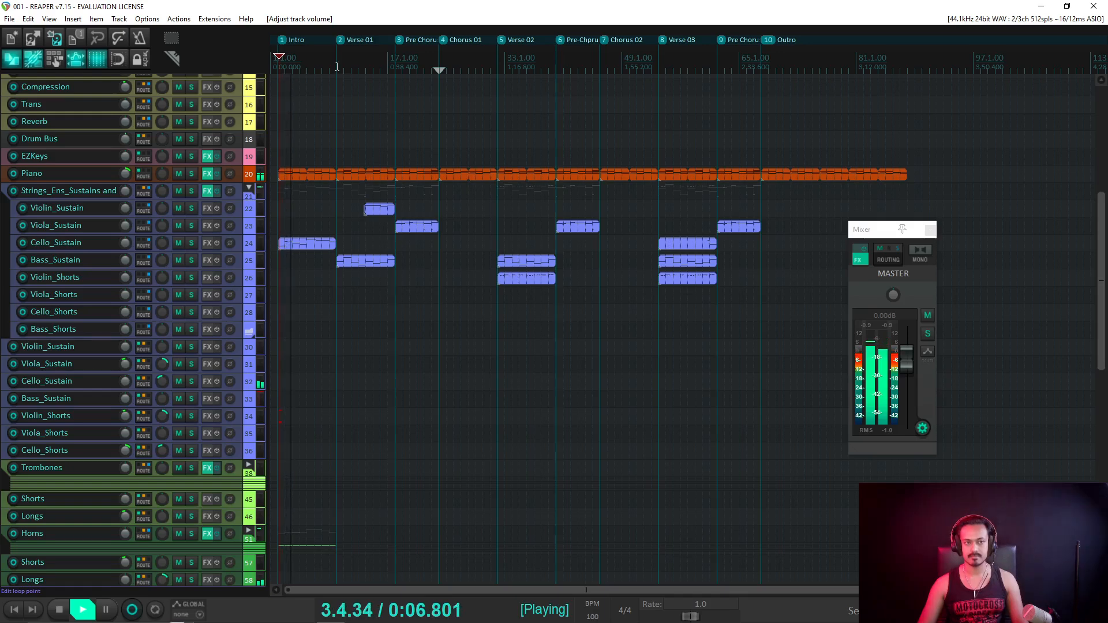
{"action": "left_click", "coordinate": [337, 65]}
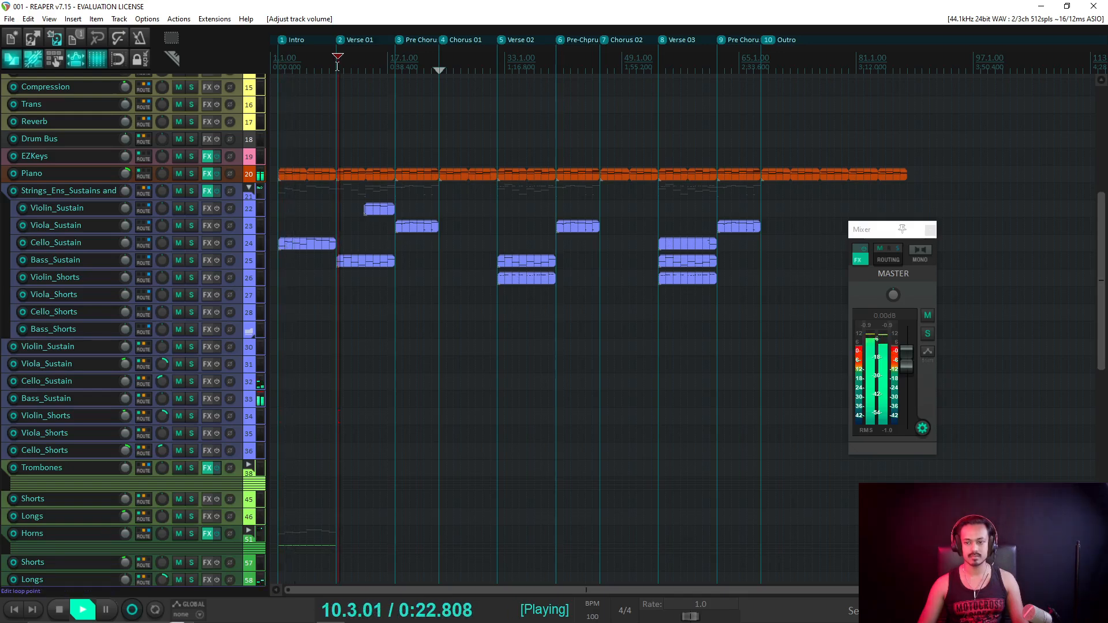
{"action": "left_click", "coordinate": [329, 147]}
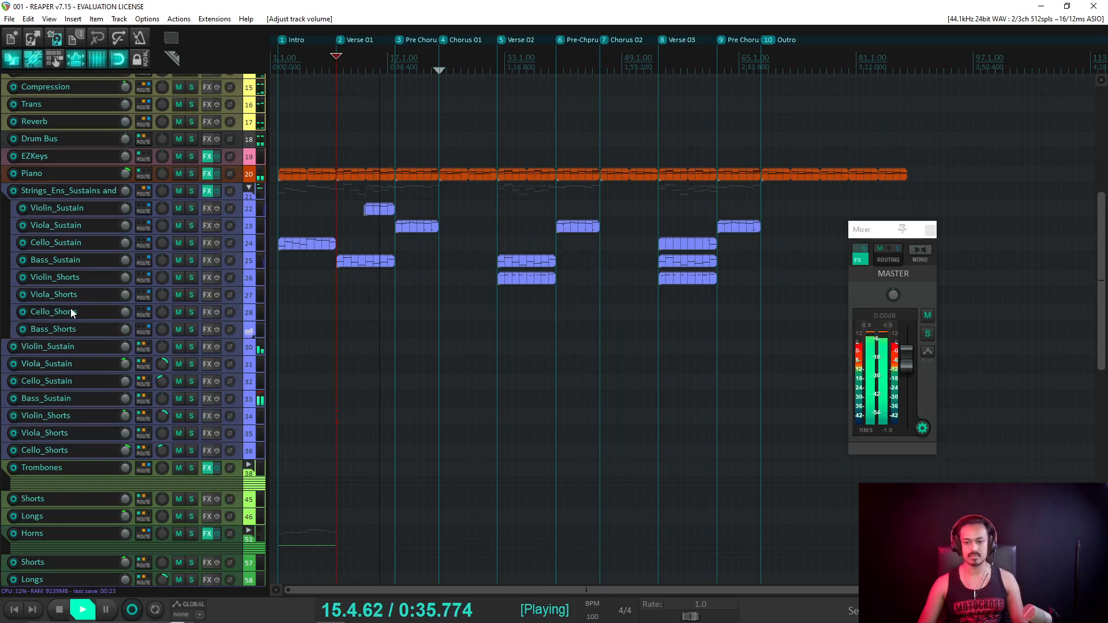
{"action": "mouse_move", "coordinate": [132, 315]}
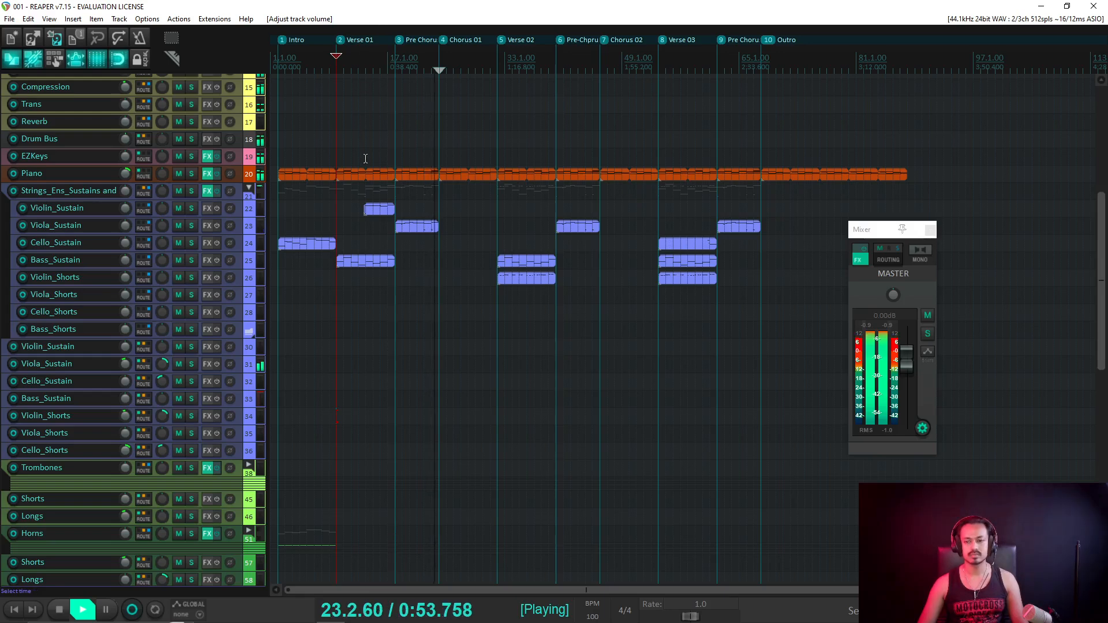
{"action": "key", "text": "space"}
Scroll up to track 1, SD3, and open its FX chain.
{"action": "scroll", "coordinate": [118, 177], "scroll_direction": "up", "scroll_amount": 3}
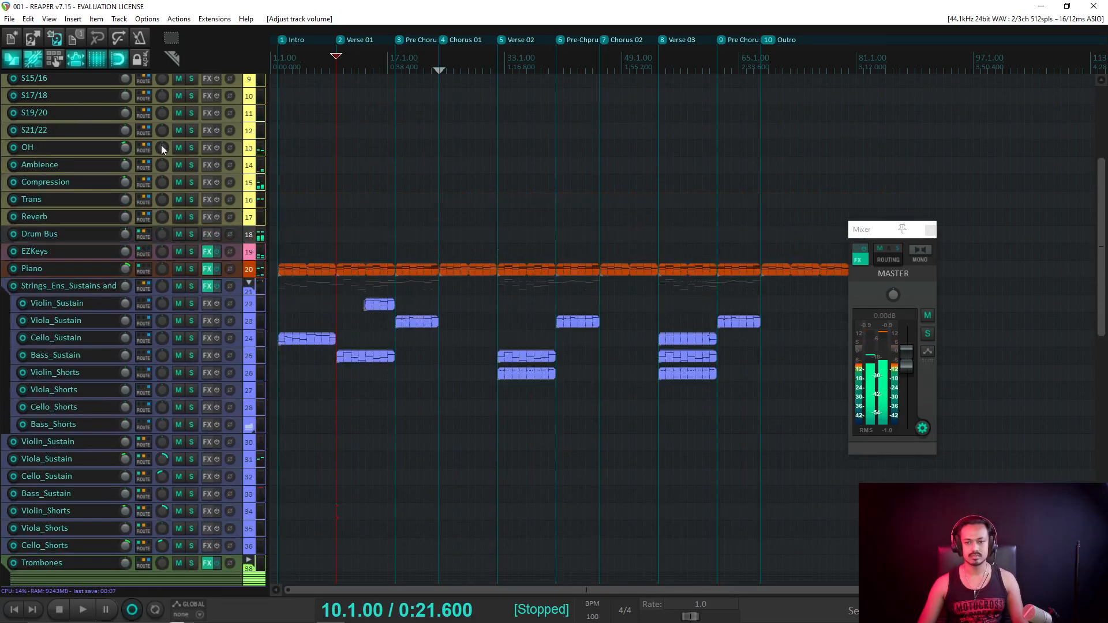
{"action": "scroll", "coordinate": [161, 145], "scroll_direction": "up", "scroll_amount": 5}
{"action": "left_click", "coordinate": [207, 104]}
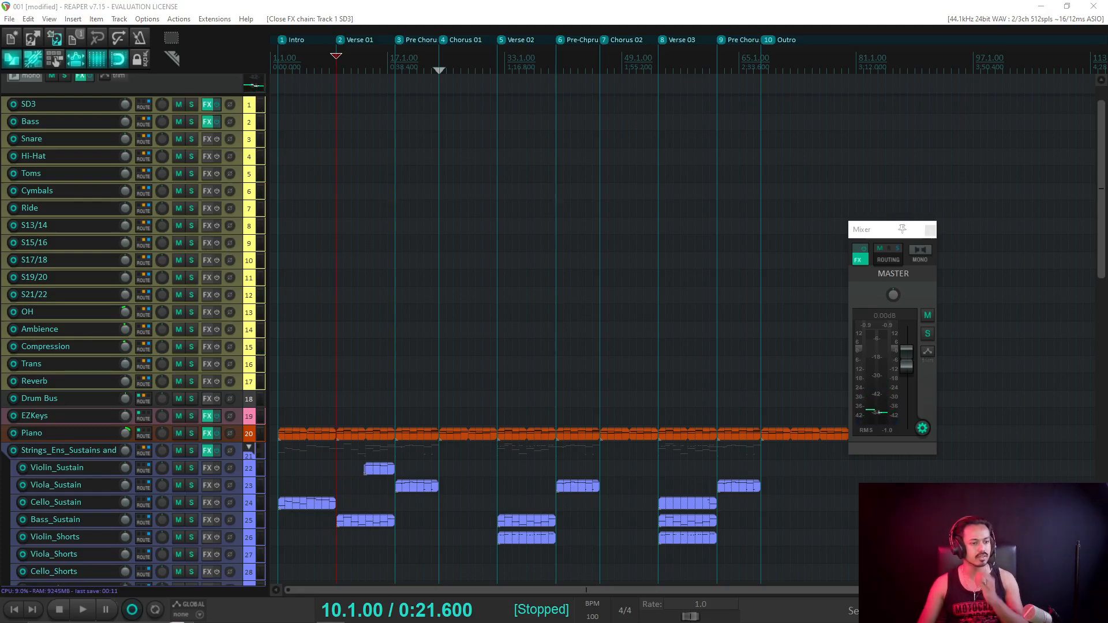
Show Superior Drummer 3's Mixer view for SD3 and nudge the Toms fader up.
{"action": "left_click", "coordinate": [207, 105]}
{"action": "left_click_drag", "start_coordinate": [914, 84], "coordinate": [529, 95]}
{"action": "left_click", "coordinate": [449, 151]}
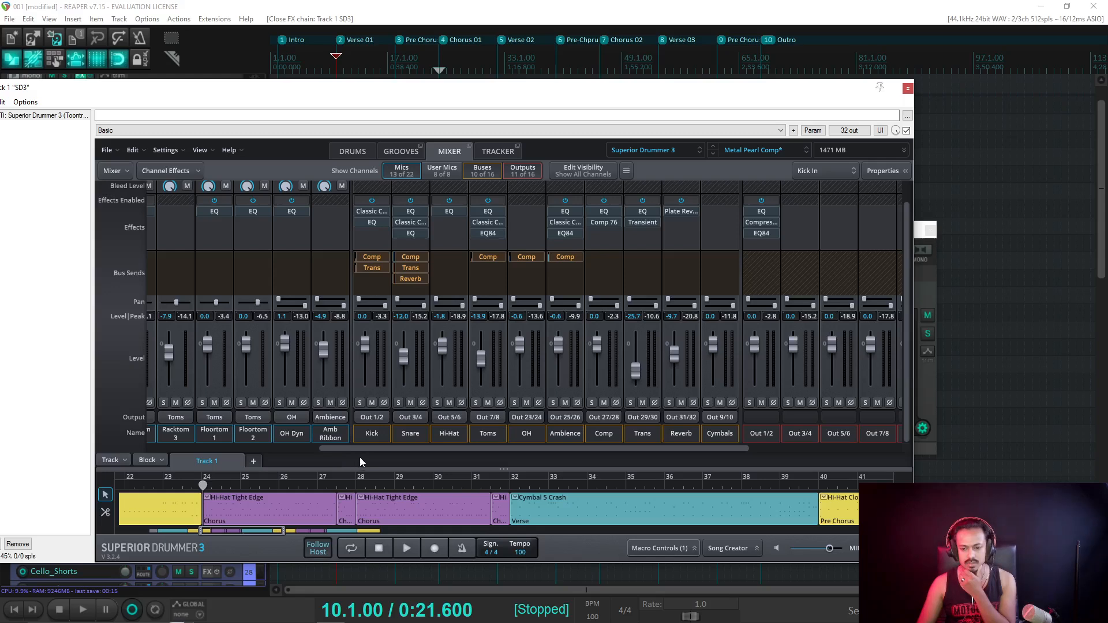
{"action": "scroll", "coordinate": [410, 447], "scroll_direction": "right", "scroll_amount": 2}
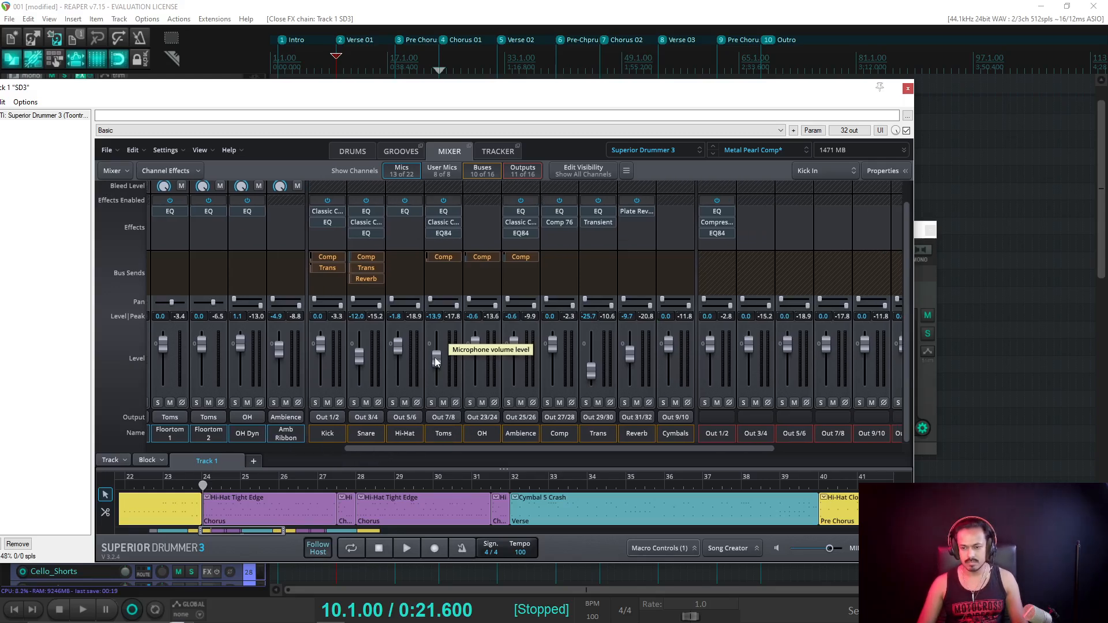
{"action": "left_click_drag", "start_coordinate": [435, 358], "coordinate": [435, 355]}
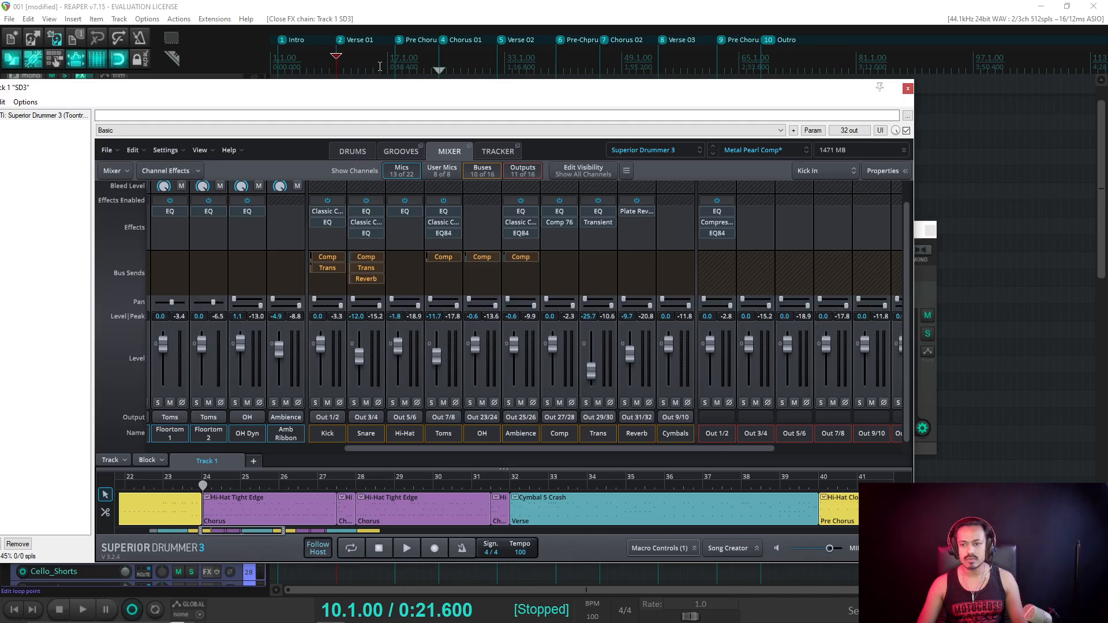
Audition the drums from bar 23, setting the Toms channel to -4.6.
{"action": "left_click", "coordinate": [380, 66]}
{"action": "left_click", "coordinate": [429, 77]}
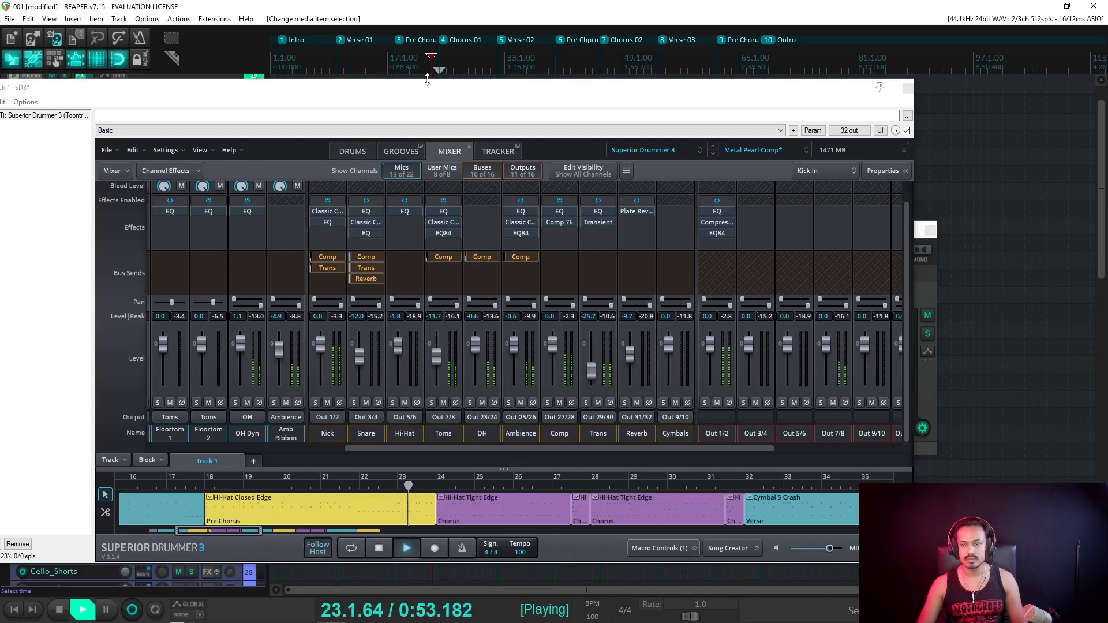
{"action": "key", "text": "space"}
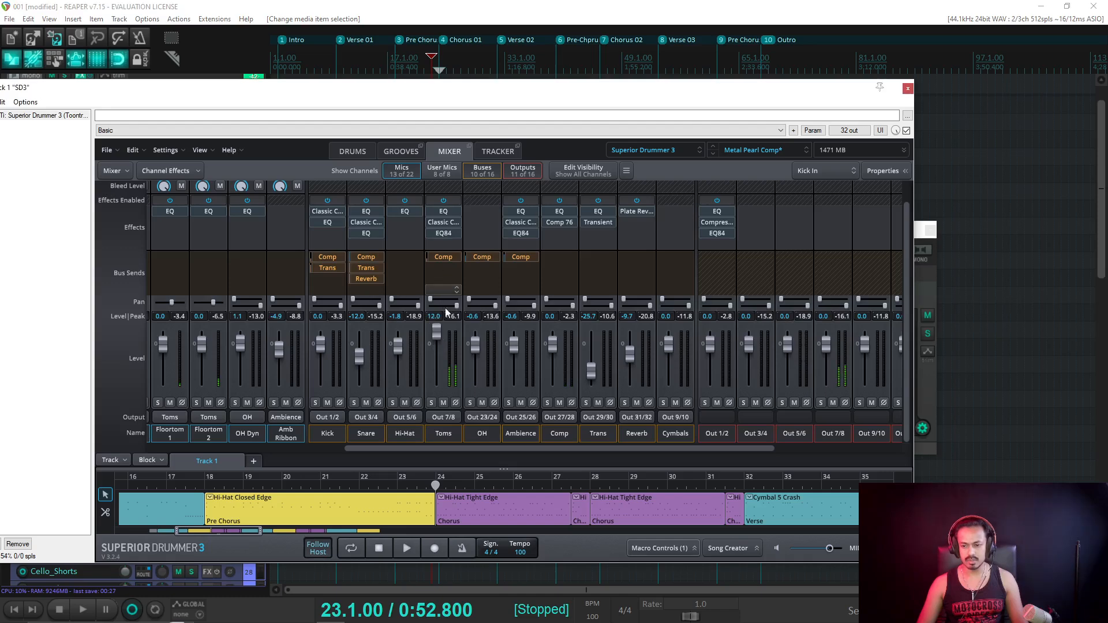
{"action": "key", "text": "space"}
{"action": "key", "text": "space"}
{"action": "mouse_move", "coordinate": [436, 358]}
{"action": "left_mouse_down"}
{"action": "mouse_move", "coordinate": [437, 342]}
{"action": "mouse_move", "coordinate": [437, 355]}
{"action": "left_mouse_up"}
{"action": "key", "text": "space"}
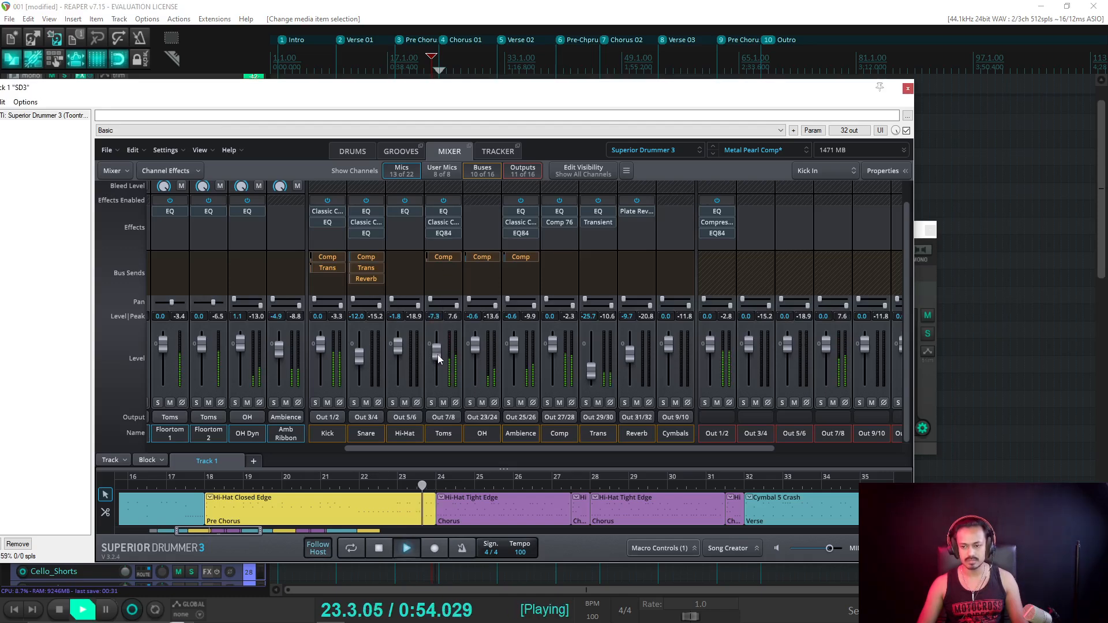
{"action": "key", "text": "space"}
{"action": "mouse_move", "coordinate": [435, 353]}
{"action": "left_mouse_down"}
{"action": "mouse_move", "coordinate": [435, 339]}
{"action": "mouse_move", "coordinate": [437, 351]}
{"action": "left_mouse_up"}
{"action": "key", "text": "space"}
{"action": "key", "text": "space"}
{"action": "key", "text": "space"}
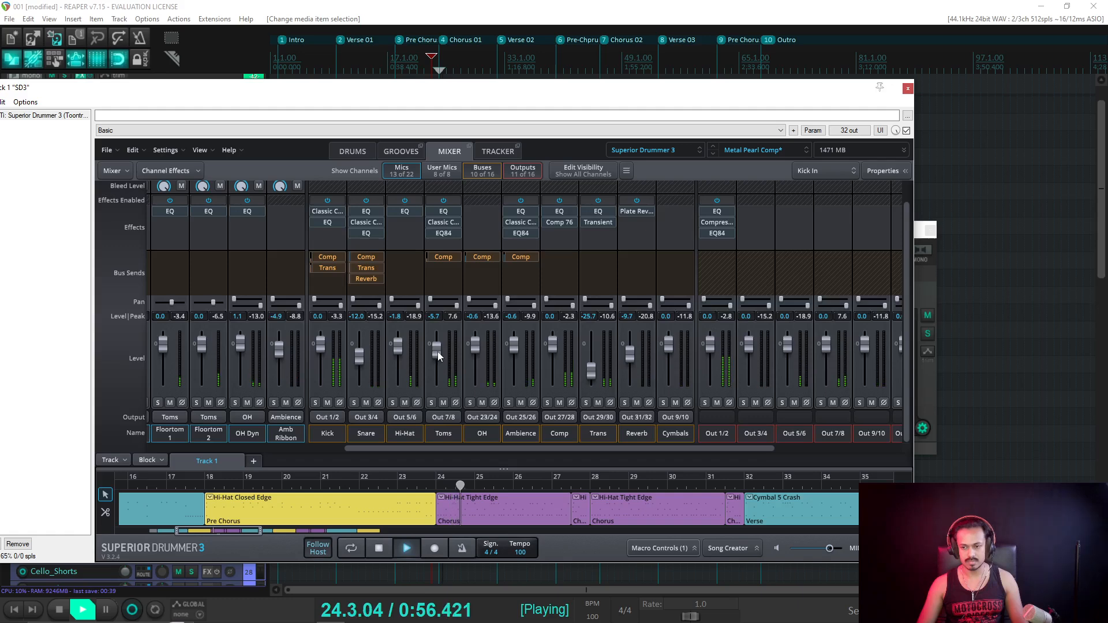
{"action": "key", "text": "space"}
{"action": "key", "text": "space"}
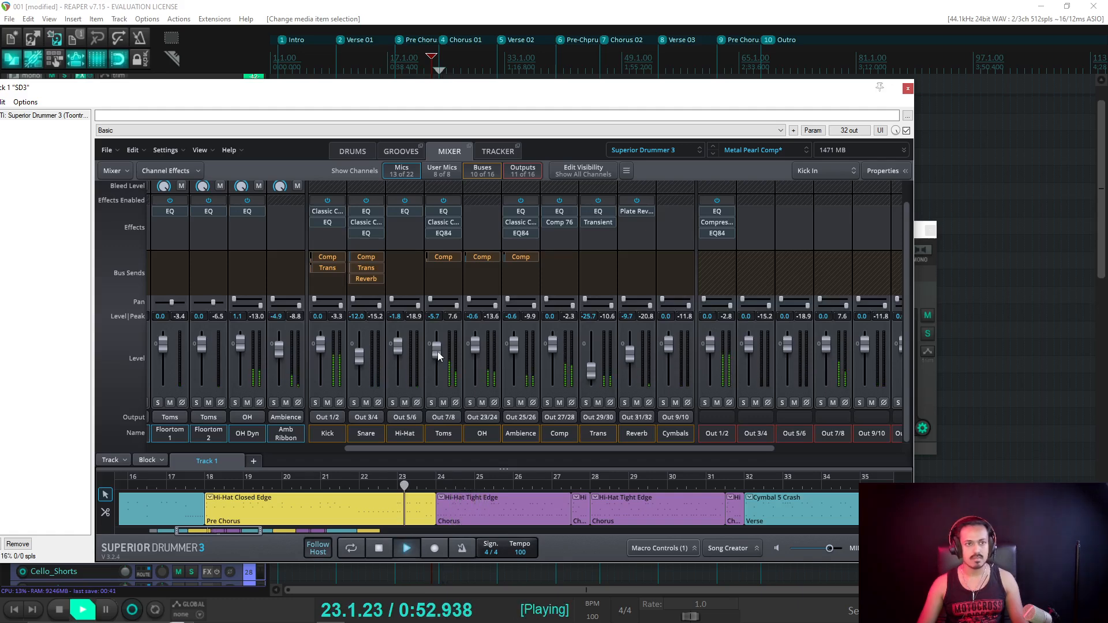
{"action": "key", "text": "space"}
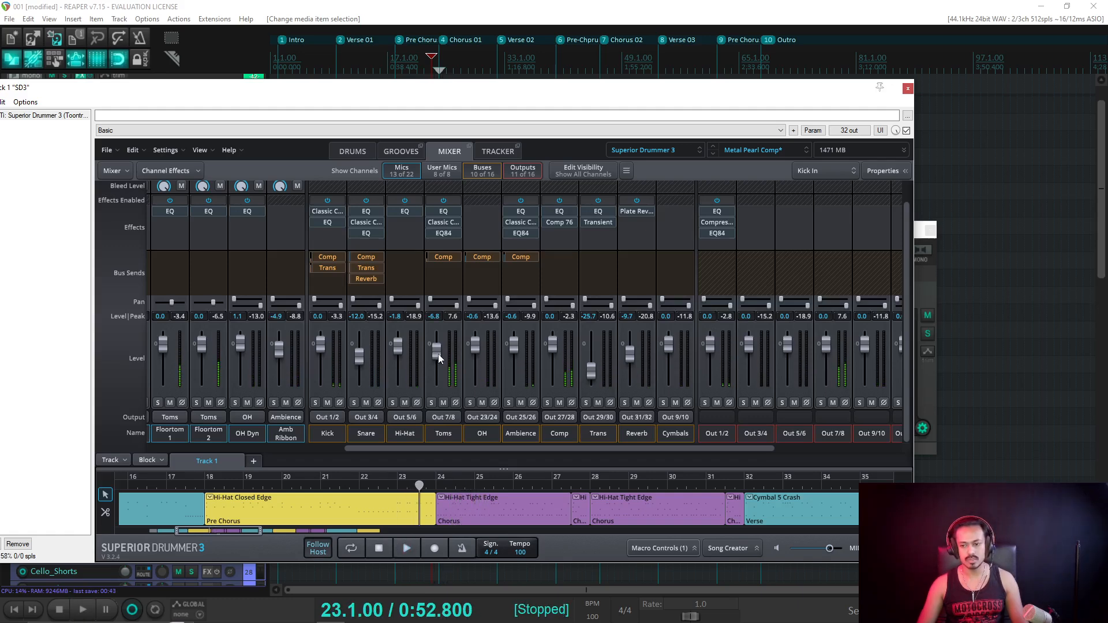
{"action": "key", "text": "space"}
Switch the master output to mono and lower the Toms channel to -9.5.
{"action": "key", "text": "space"}
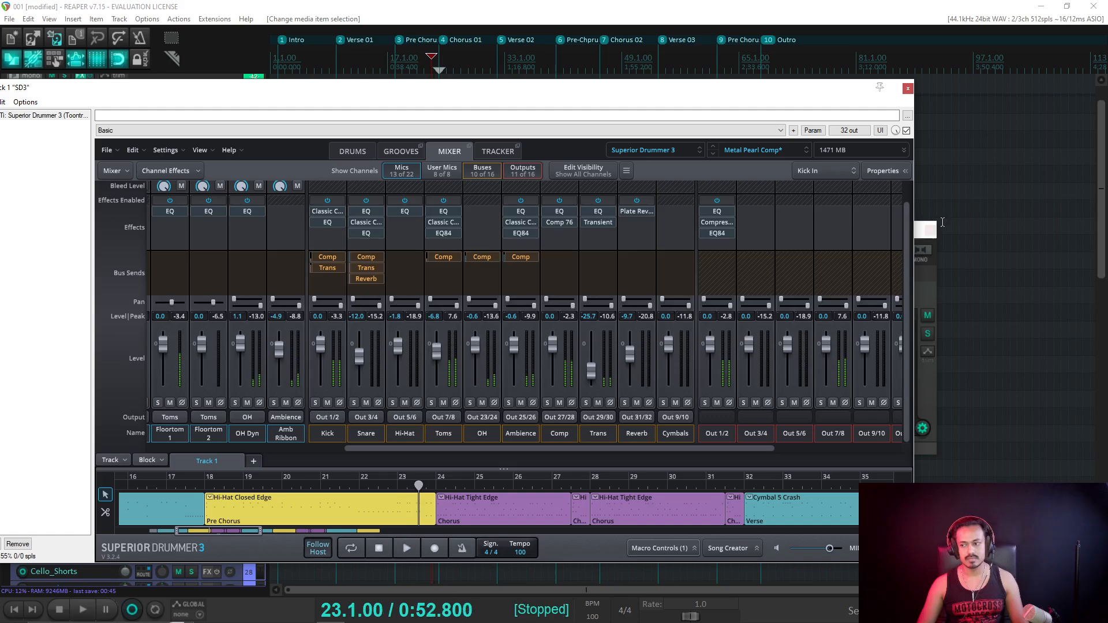
{"action": "left_click", "coordinate": [921, 250]}
{"action": "key", "text": "space"}
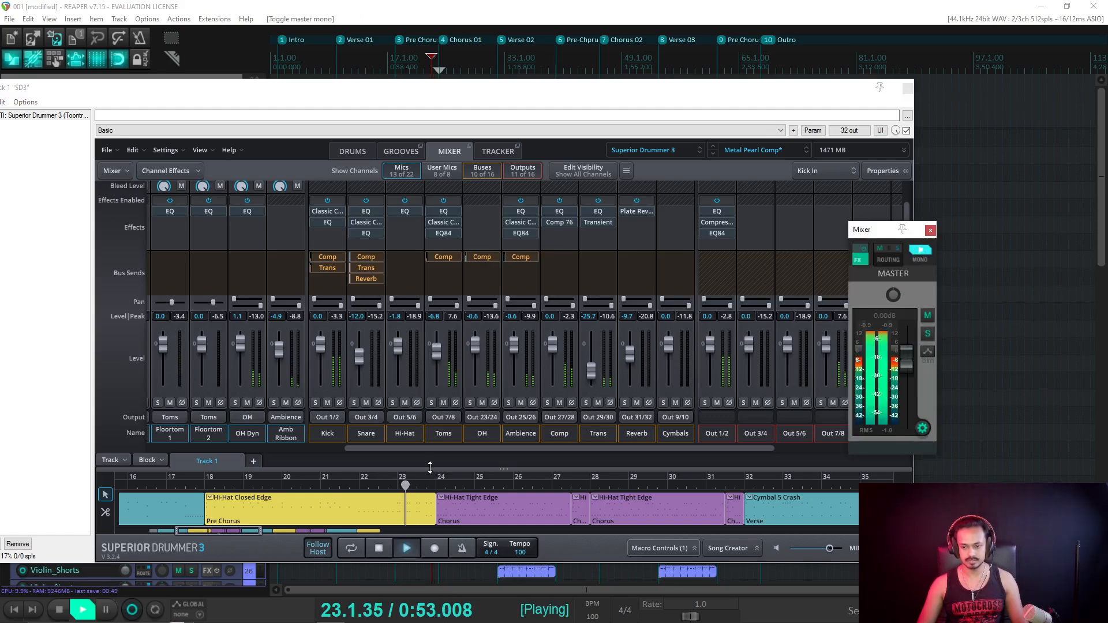
{"action": "key", "text": "space"}
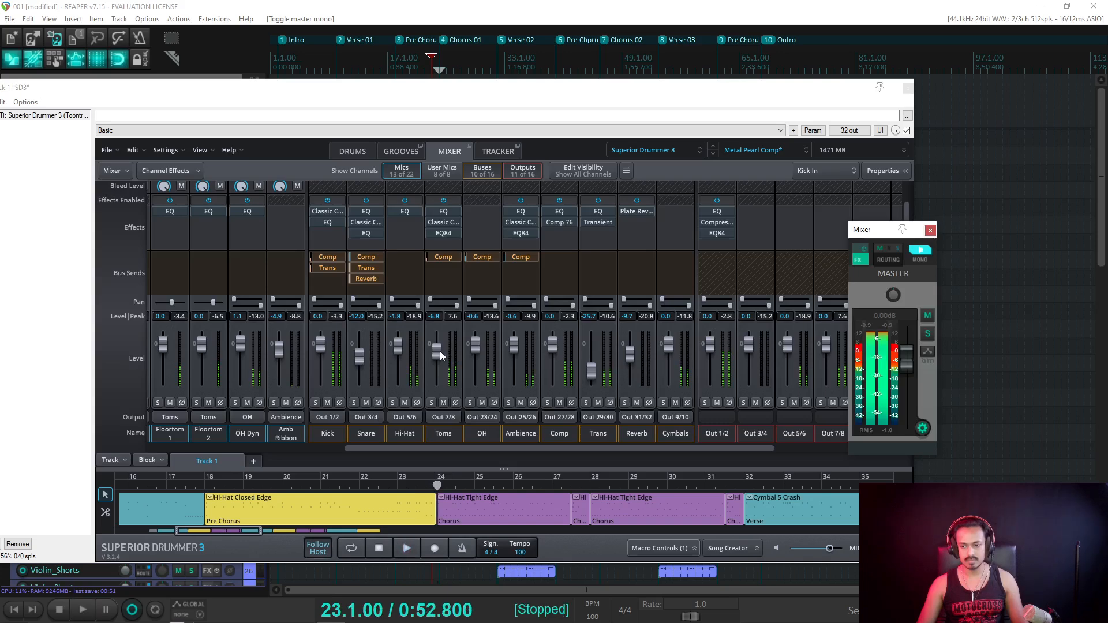
{"action": "left_click", "coordinate": [438, 351]}
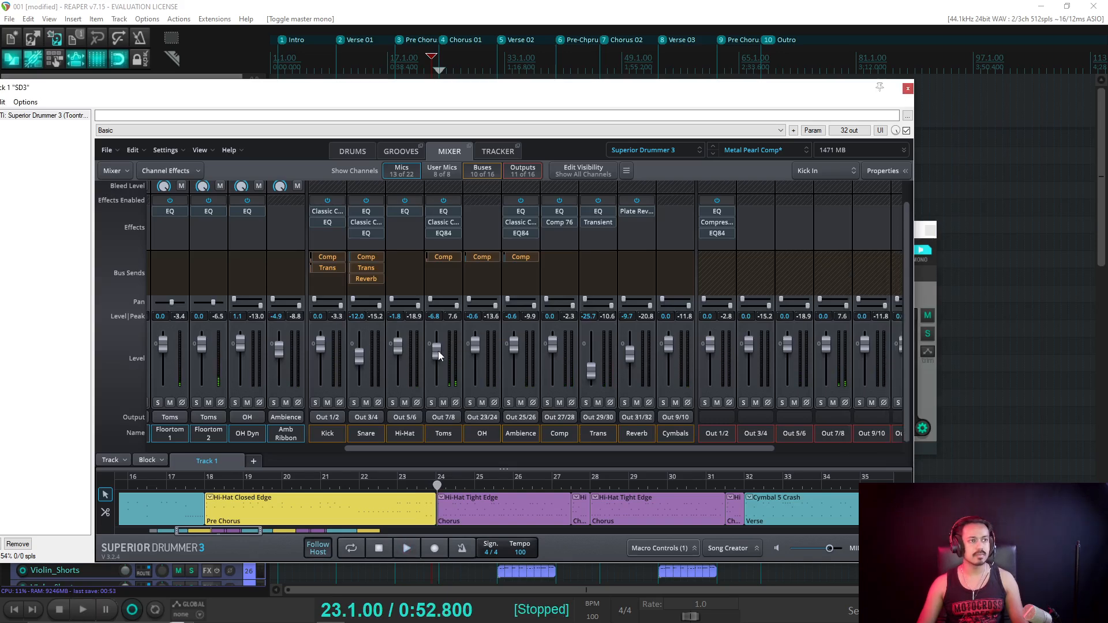
{"action": "key", "text": "space"}
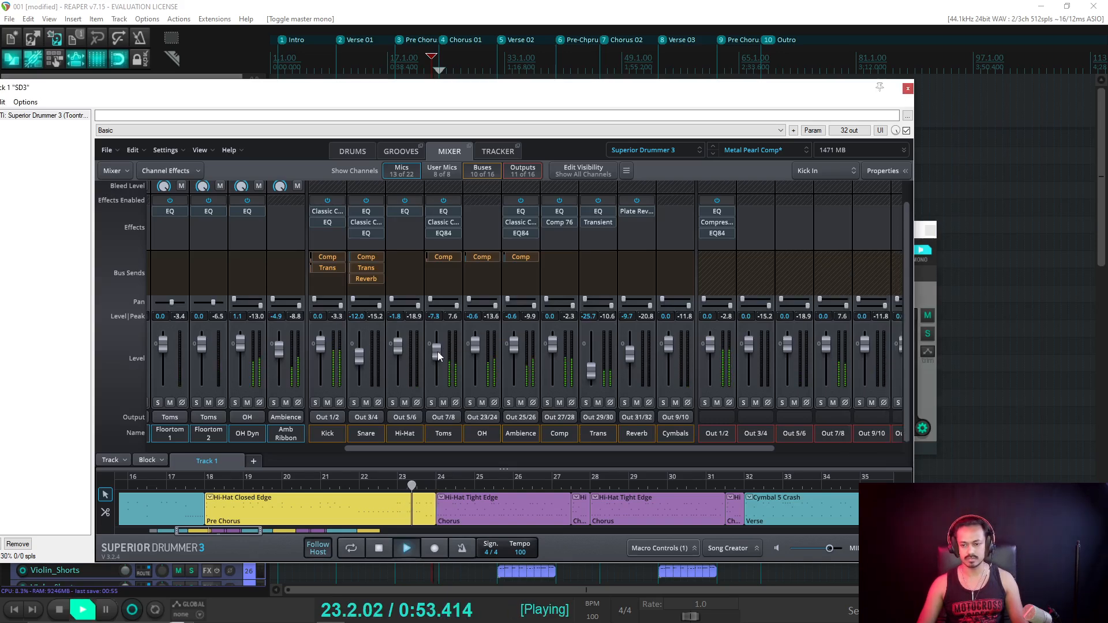
{"action": "left_click_drag", "start_coordinate": [437, 351], "coordinate": [437, 354]}
{"action": "key", "text": "space"}
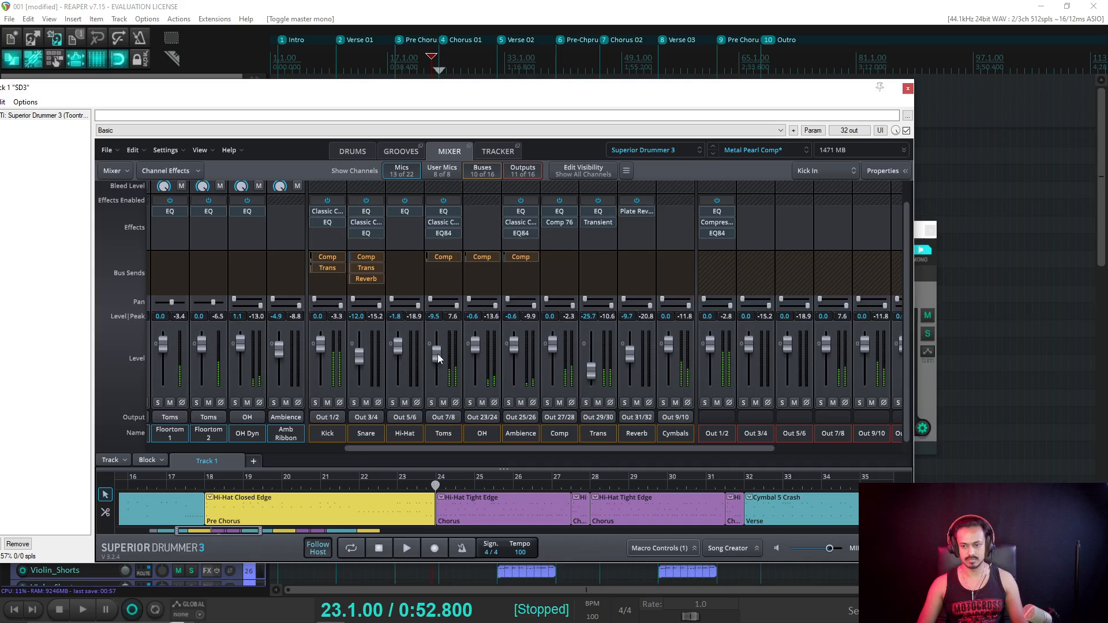
Try soloing Toms, OH and Ambience, ending with only the Toms channel soloed.
{"action": "left_click", "coordinate": [432, 403]}
{"action": "key", "text": "space"}
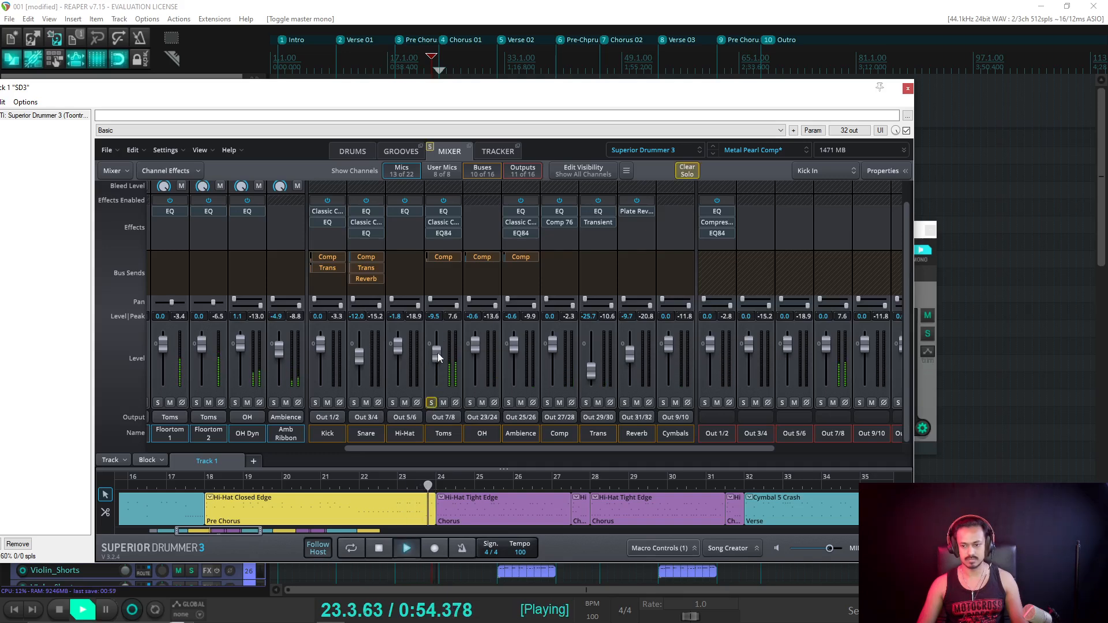
{"action": "key", "text": "space"}
{"action": "left_click", "coordinate": [509, 403]}
{"action": "key", "text": "space"}
{"action": "key", "text": "space"}
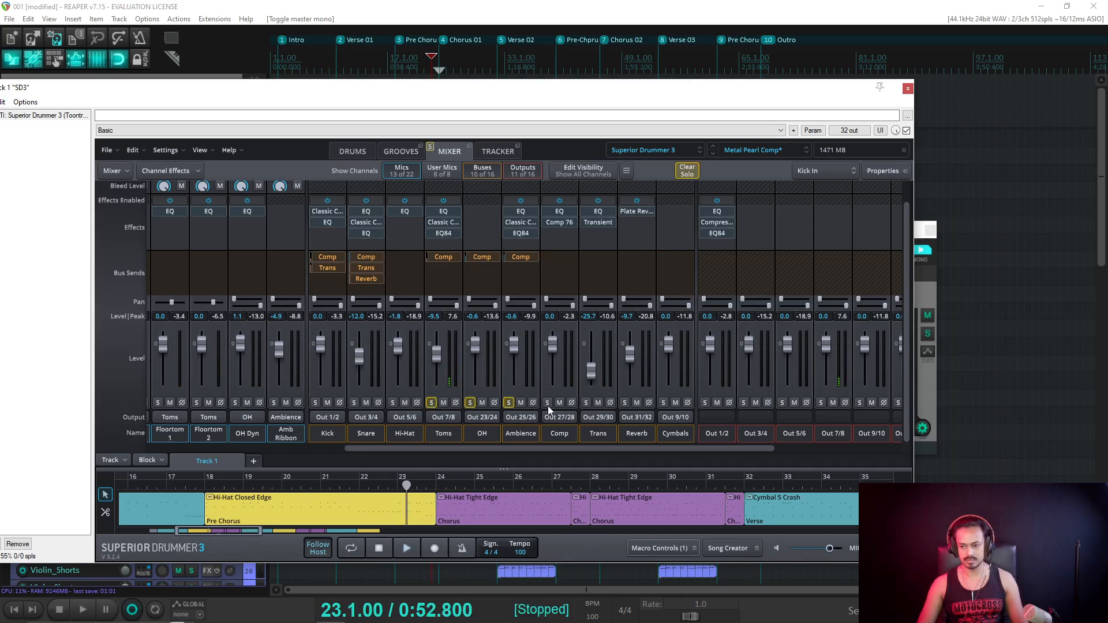
{"action": "left_click", "coordinate": [547, 403]}
{"action": "key", "text": "space"}
{"action": "left_click", "coordinate": [470, 403]}
{"action": "left_click", "coordinate": [508, 403]}
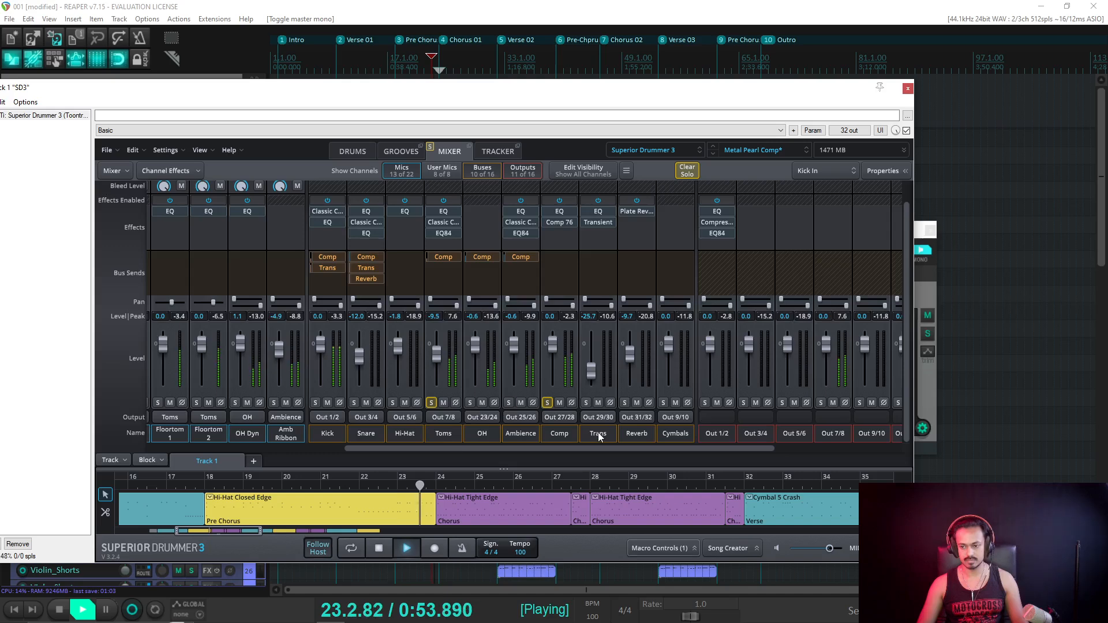
{"action": "key", "text": "space"}
{"action": "key", "text": "space"}
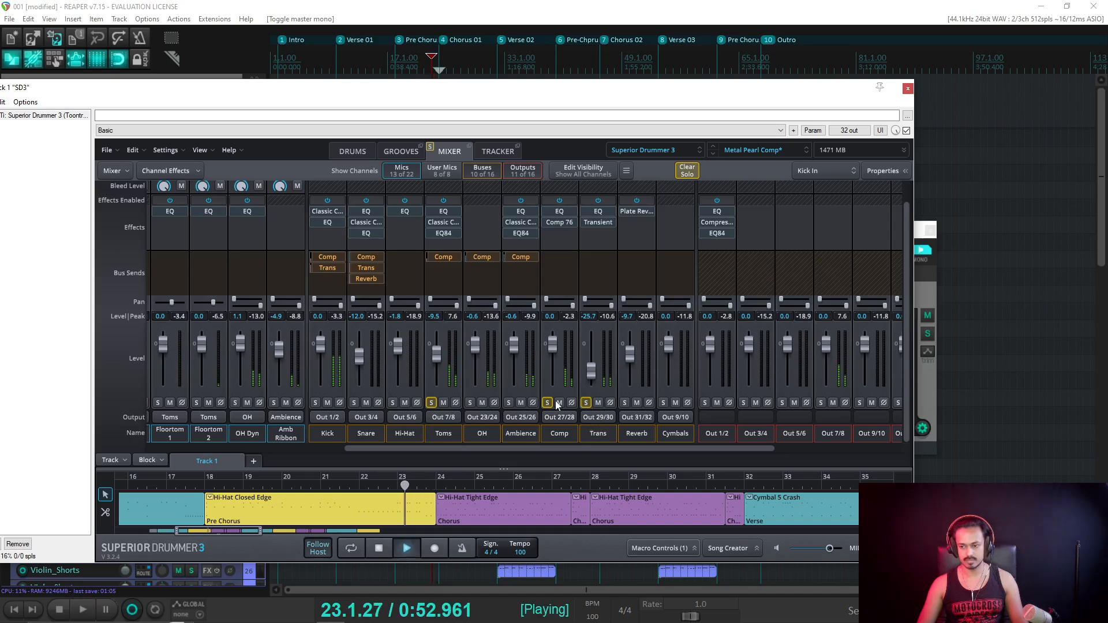
{"action": "key", "text": "space"}
{"action": "left_click", "coordinate": [547, 402]}
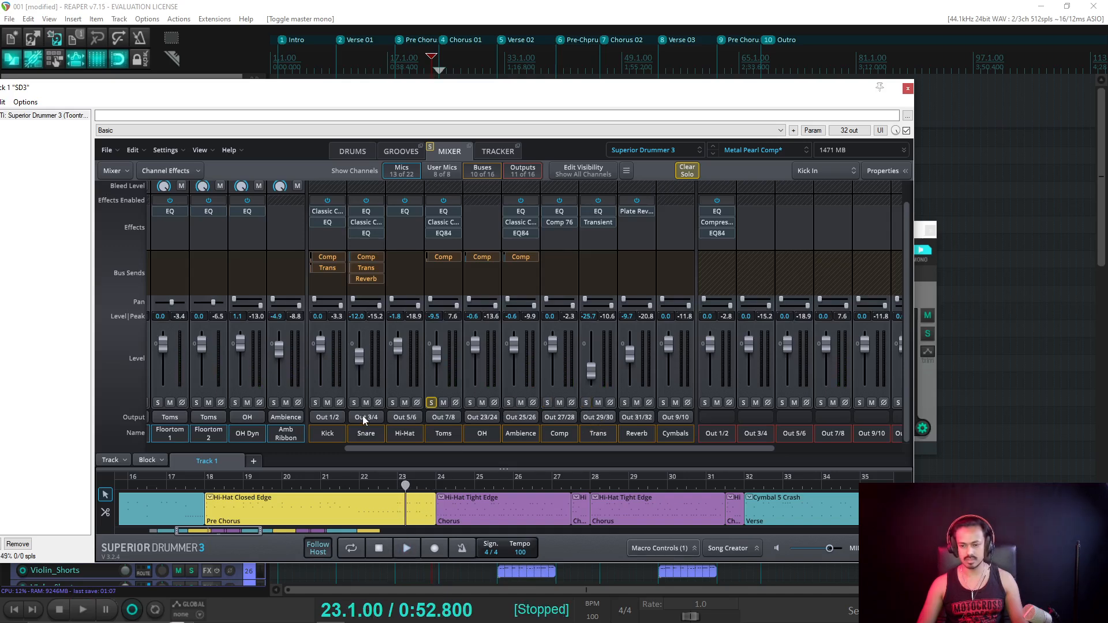
Audition the toms and raise the Toms channel to -6.2.
{"action": "left_click_drag", "start_coordinate": [567, 450], "coordinate": [853, 453]}
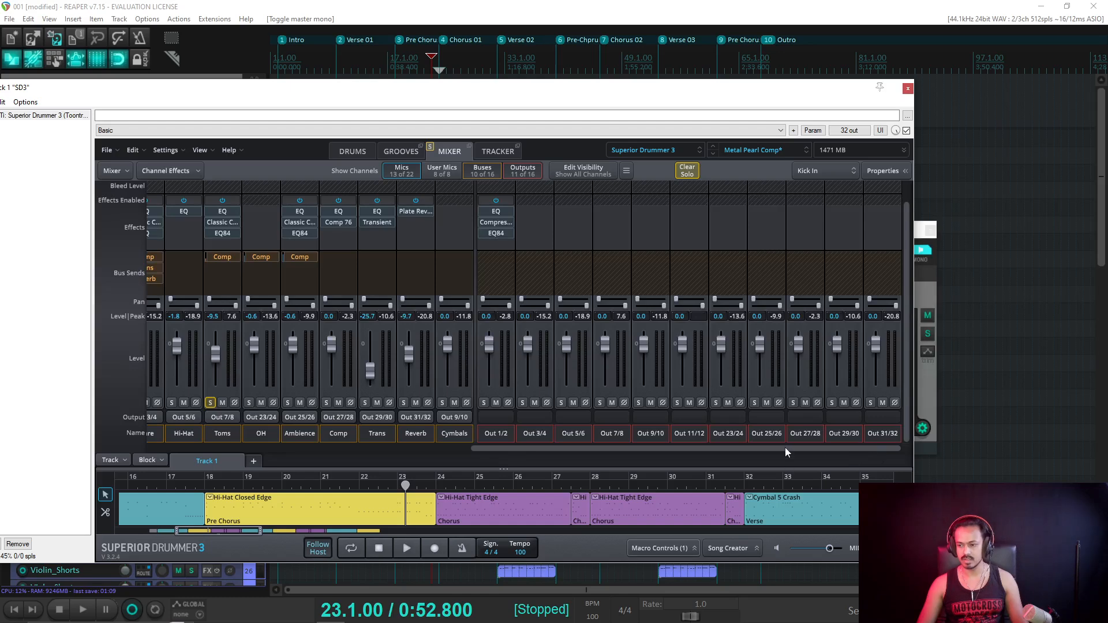
{"action": "key", "text": "space"}
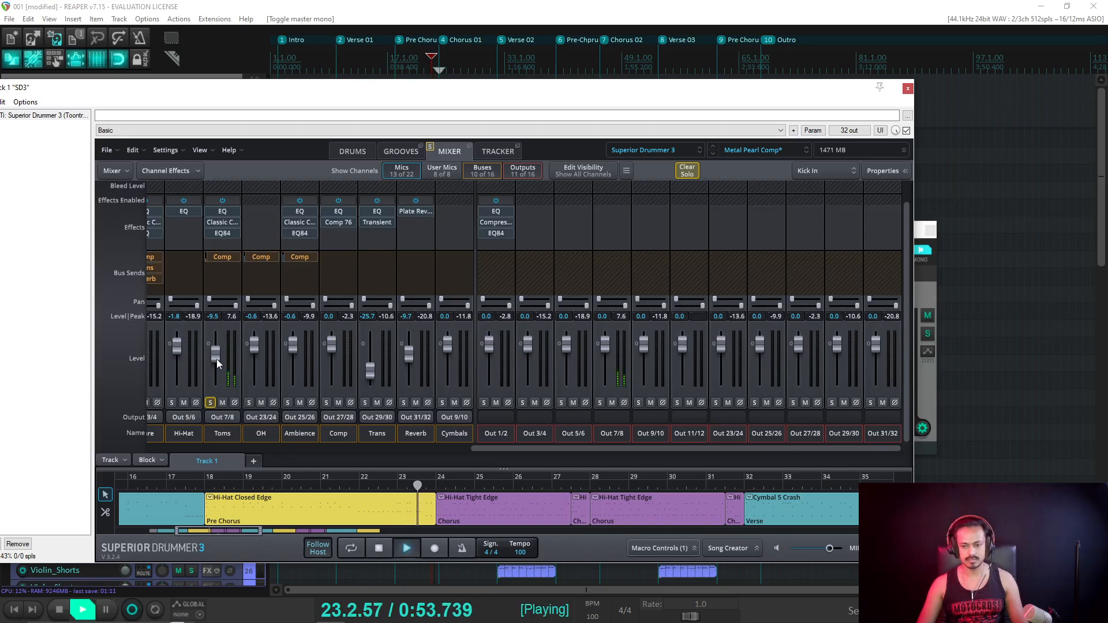
{"action": "left_click_drag", "start_coordinate": [217, 359], "coordinate": [216, 356]}
{"action": "key", "text": "space"}
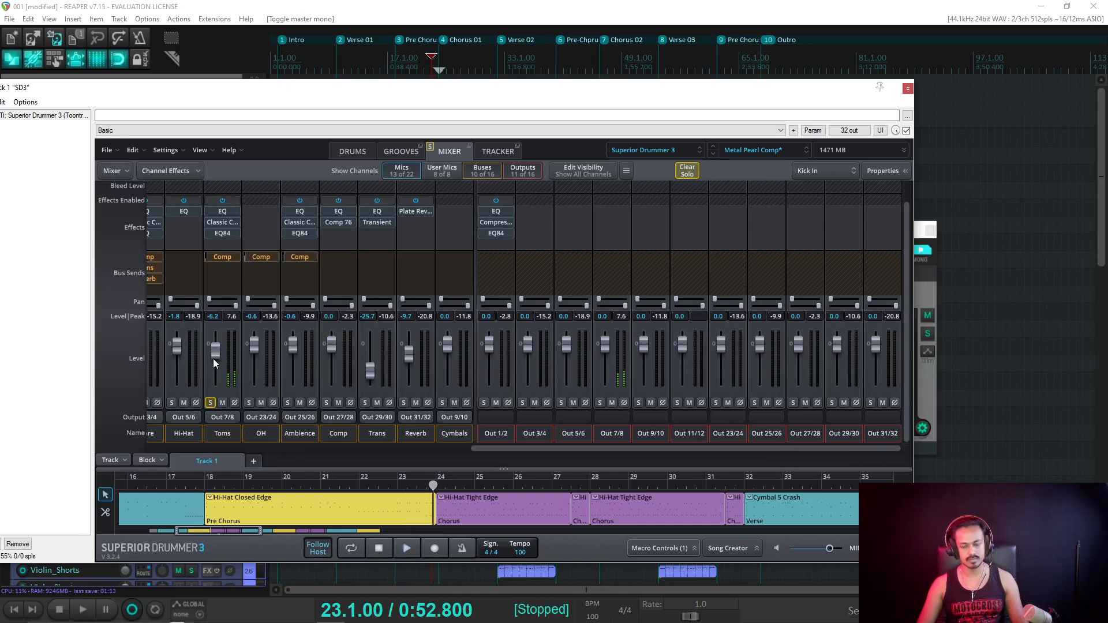
Solo the SD3 track, set Toms to -5.7 while playing, and push the plugin window aside.
{"action": "left_click_drag", "start_coordinate": [236, 92], "coordinate": [497, 165]}
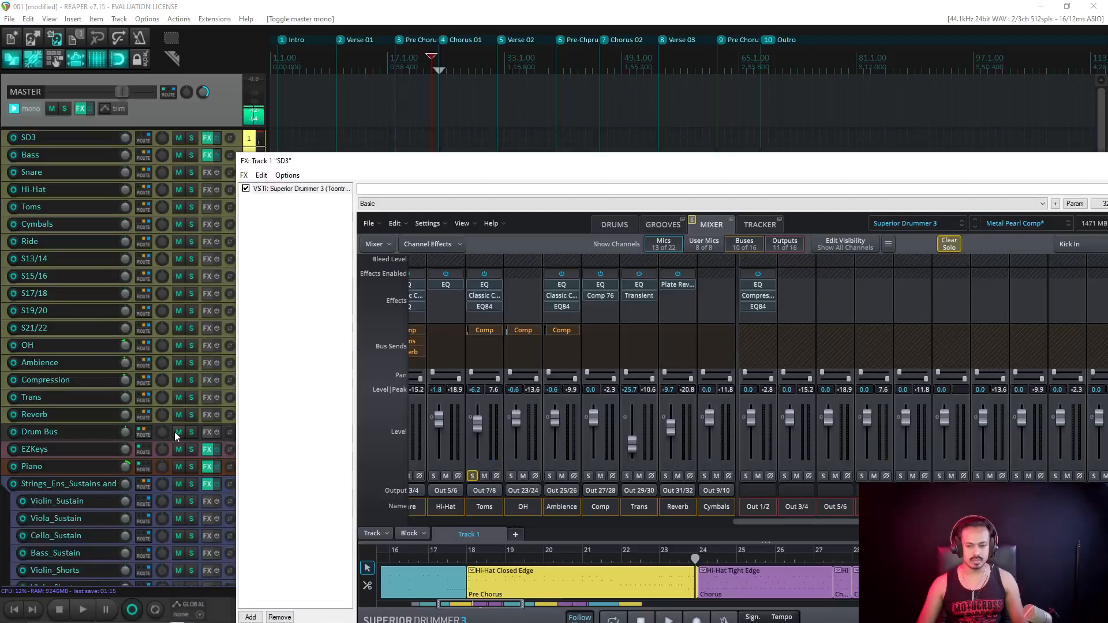
{"action": "left_click", "coordinate": [189, 139]}
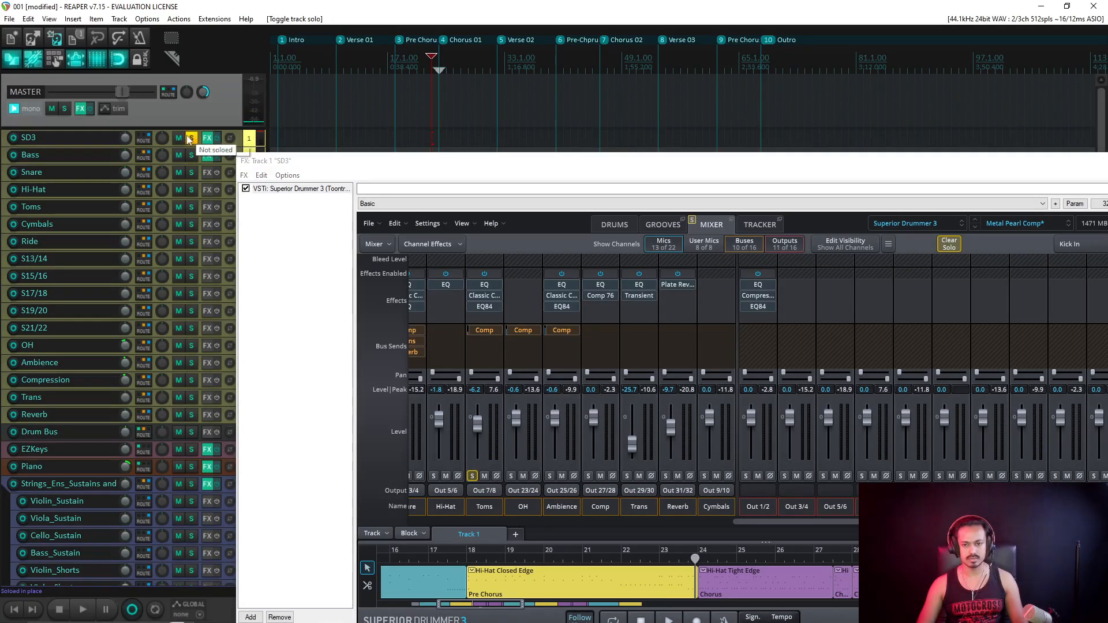
{"action": "key", "text": "space"}
{"action": "key", "text": "space"}
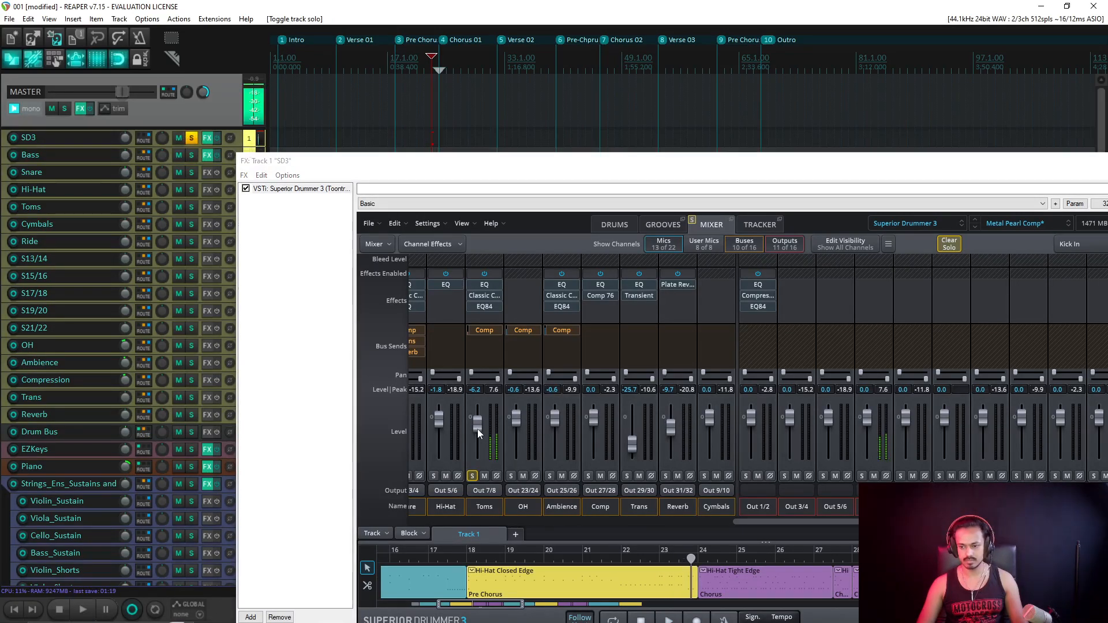
{"action": "left_click_drag", "start_coordinate": [476, 428], "coordinate": [477, 424]}
{"action": "key", "text": "space"}
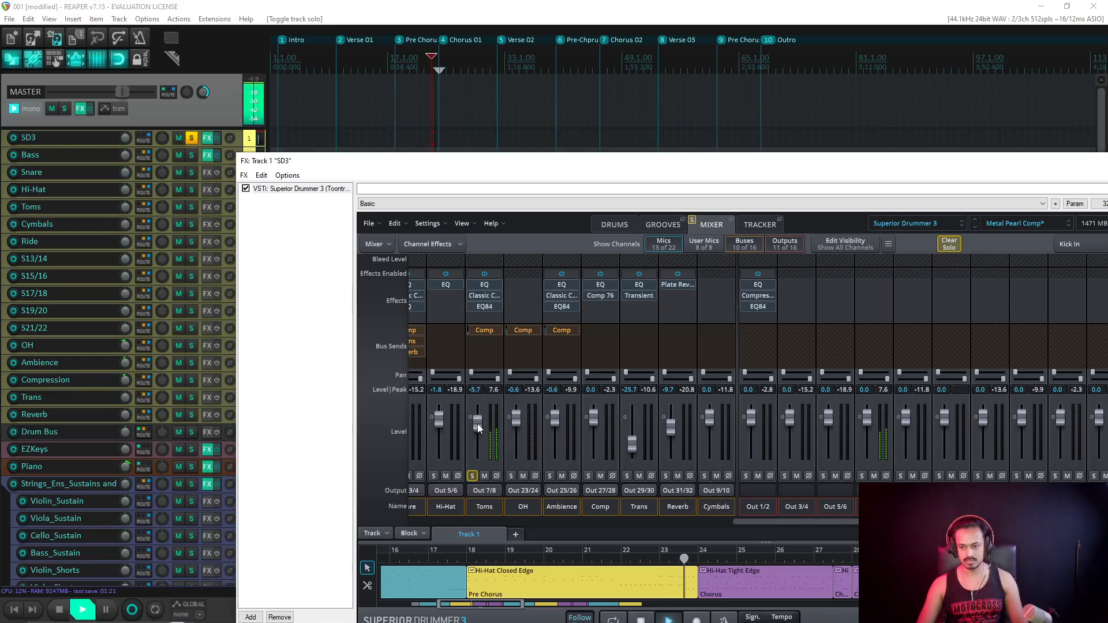
{"action": "key", "text": "space"}
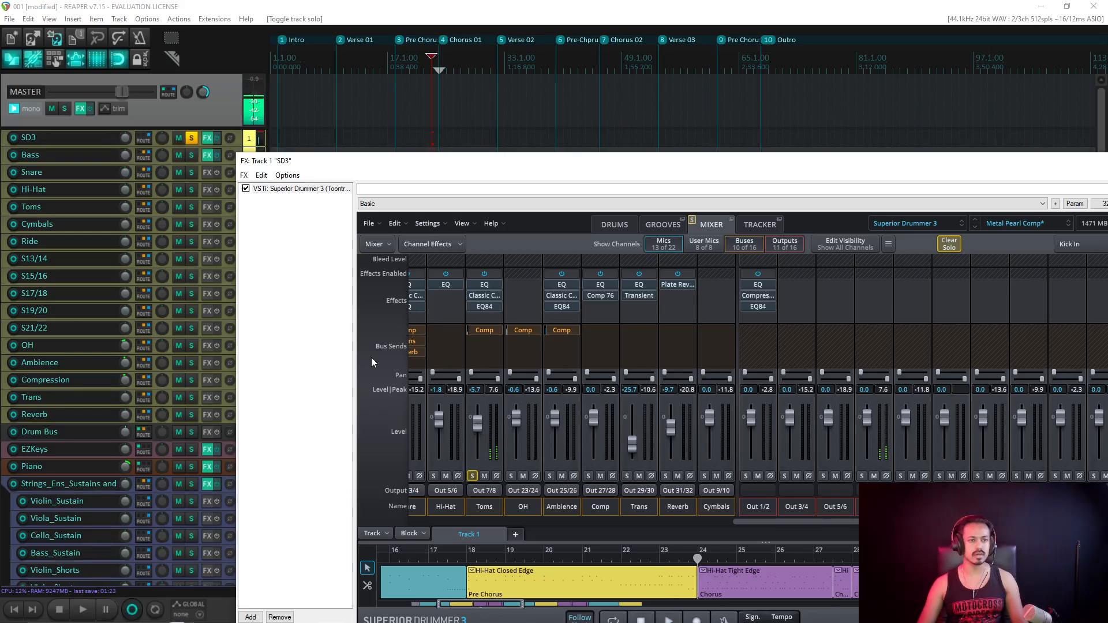
{"action": "left_click_drag", "start_coordinate": [421, 166], "coordinate": [0, 66]}
{"action": "key", "text": "space"}
{"action": "key", "text": "space"}
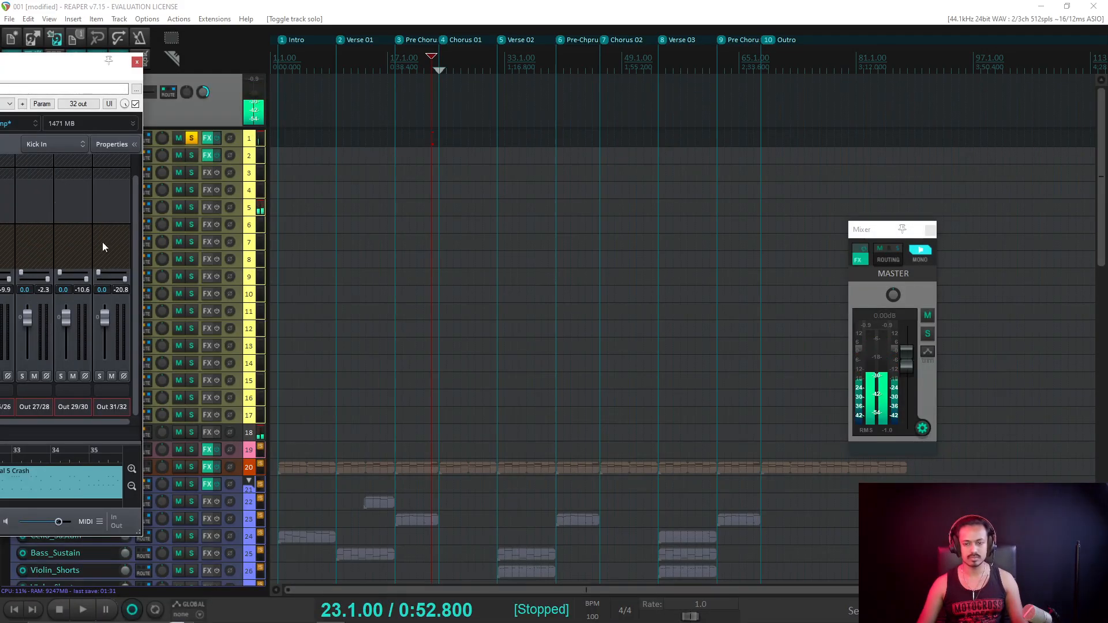
Close the drum plugin and solo Bass_Pr_Chorus instead of Bass_Chorus, auditioning it.
{"action": "key", "text": "Escape"}
{"action": "scroll", "coordinate": [140, 293], "scroll_direction": "down", "scroll_amount": 5}
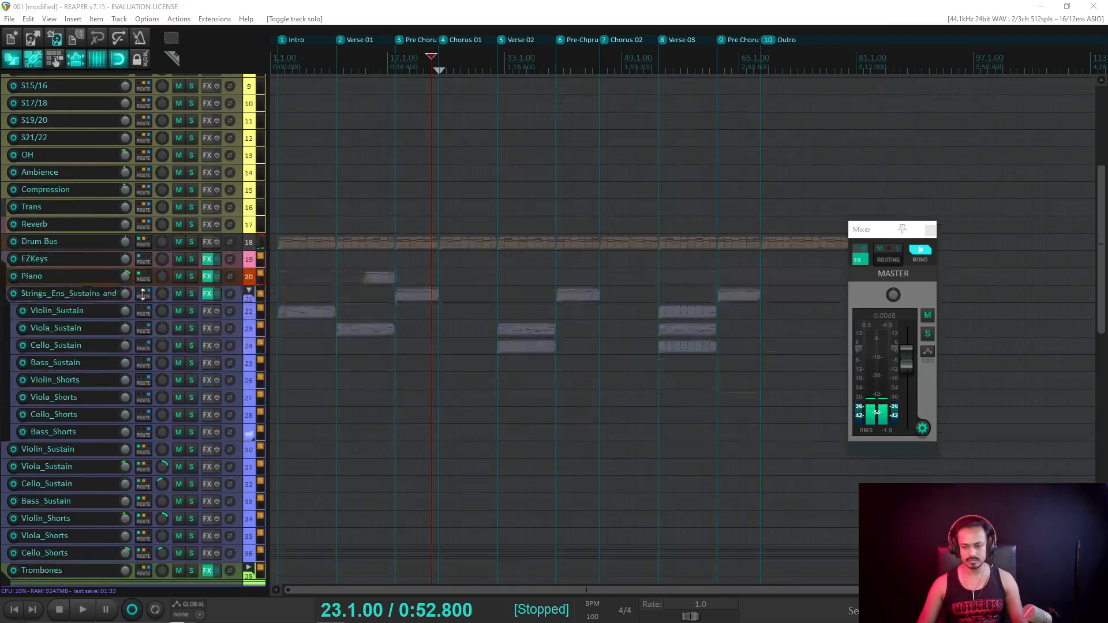
{"action": "scroll", "coordinate": [143, 294], "scroll_direction": "down", "scroll_amount": 20}
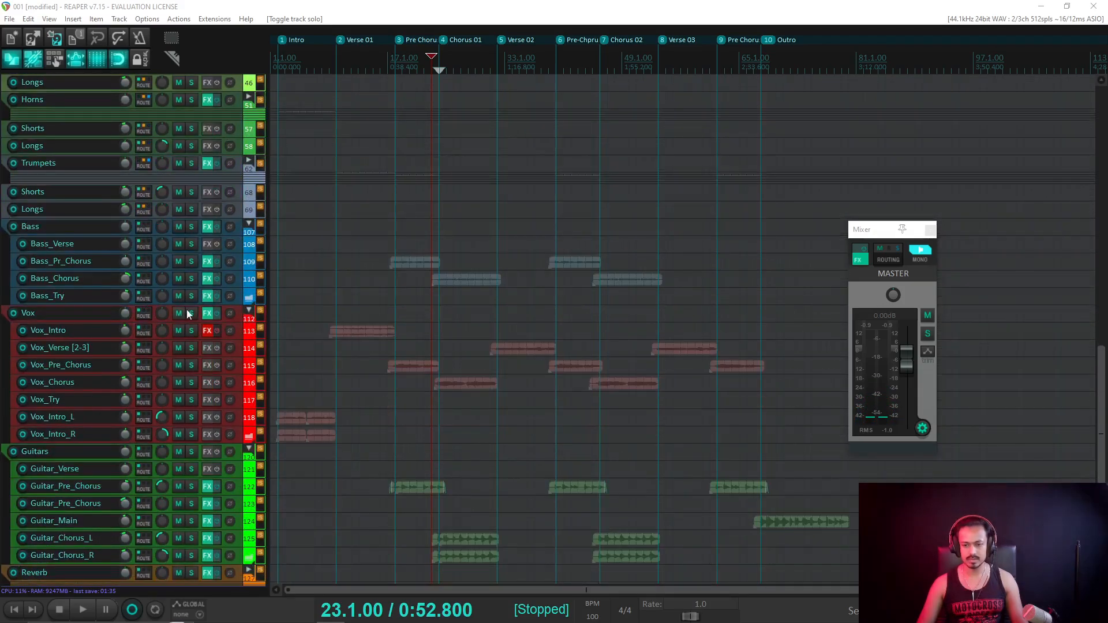
{"action": "left_click", "coordinate": [191, 280]}
{"action": "key", "text": "space"}
{"action": "key", "text": "space"}
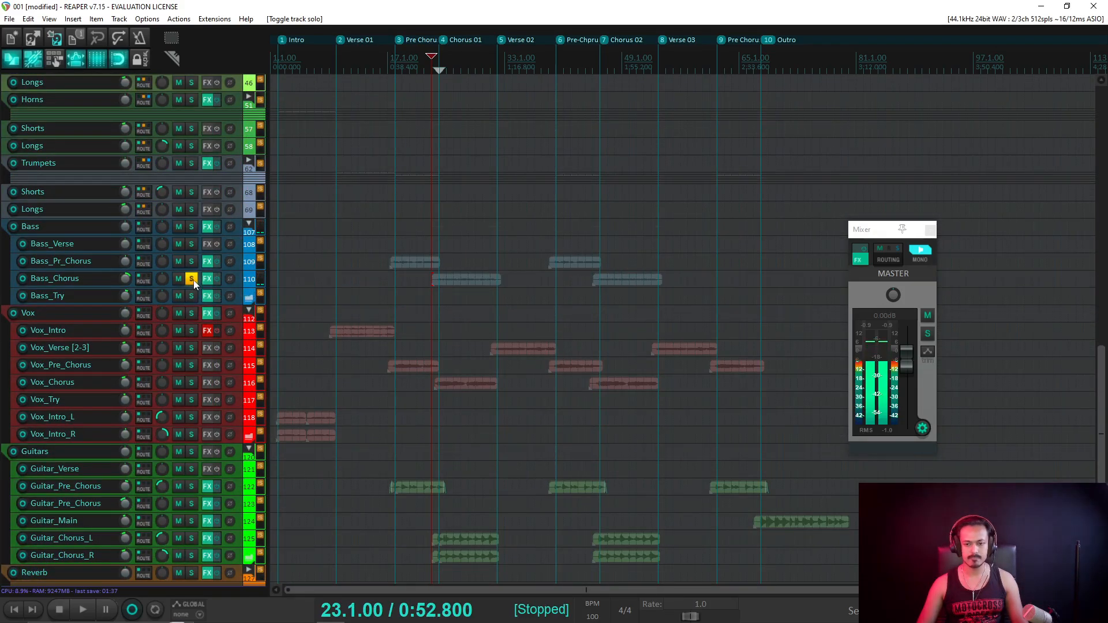
{"action": "left_click", "coordinate": [193, 261]}
{"action": "key", "text": "space"}
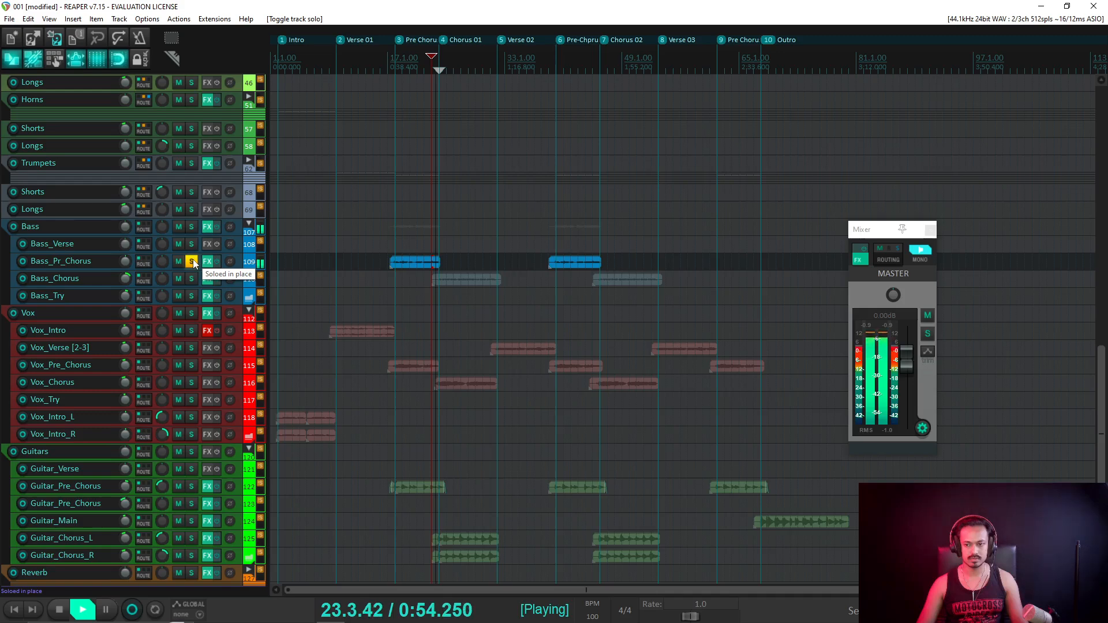
Play from bar 22, stop, and reopen the SD3 drum plugin window.
{"action": "key", "text": "space"}
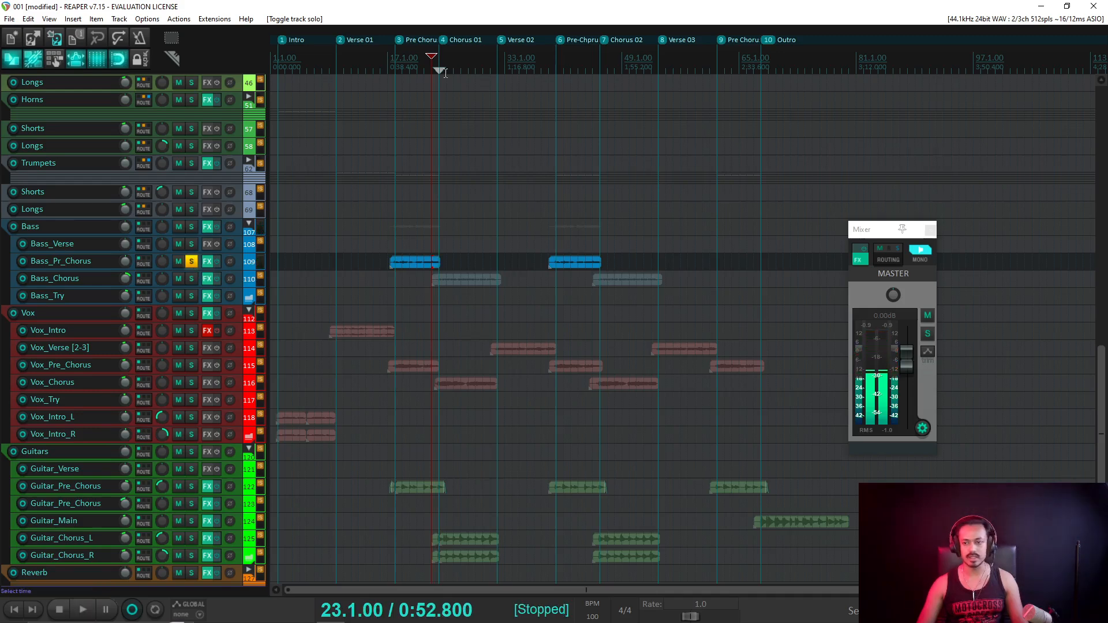
{"action": "left_click", "coordinate": [423, 68]}
{"action": "key", "text": "space"}
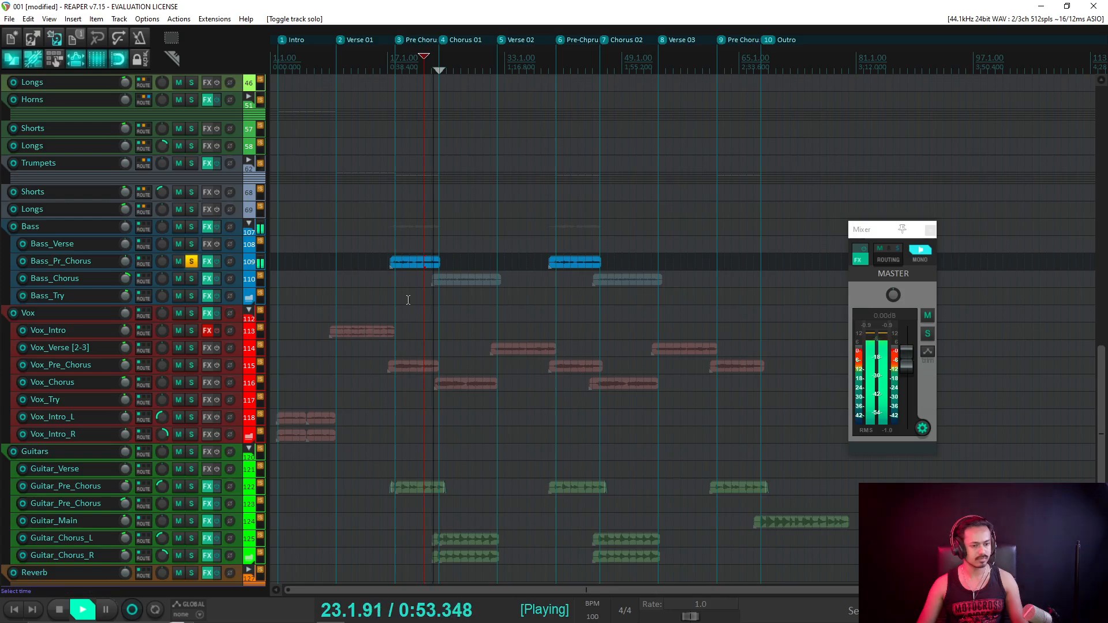
{"action": "key", "text": "space"}
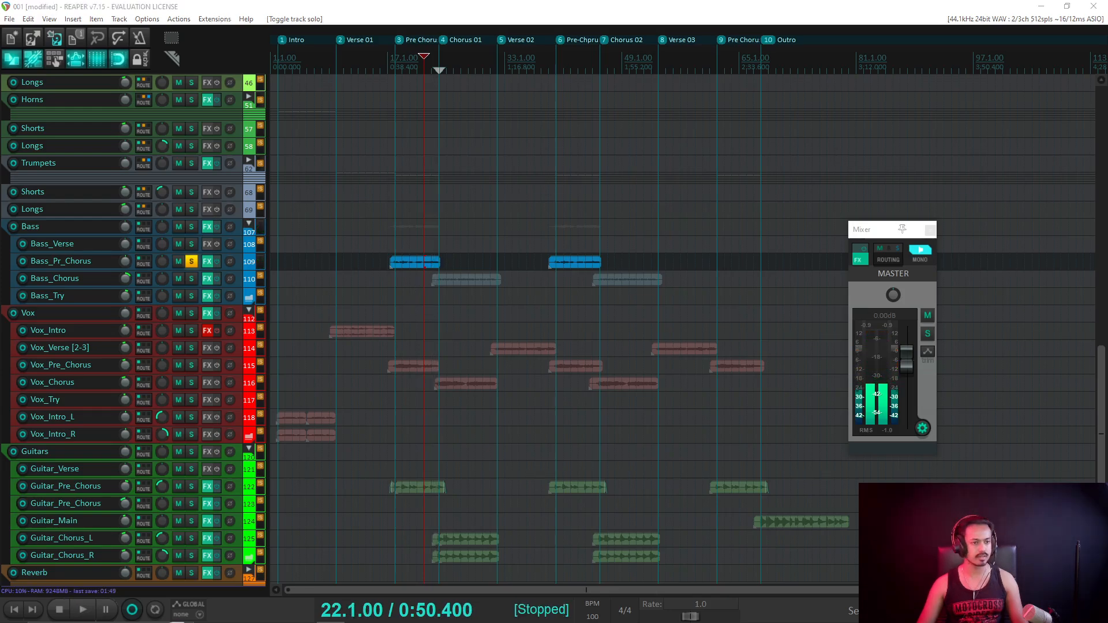
{"action": "key", "text": "shift+f"}
{"action": "left_click_drag", "start_coordinate": [600, 85], "coordinate": [569, 94]}
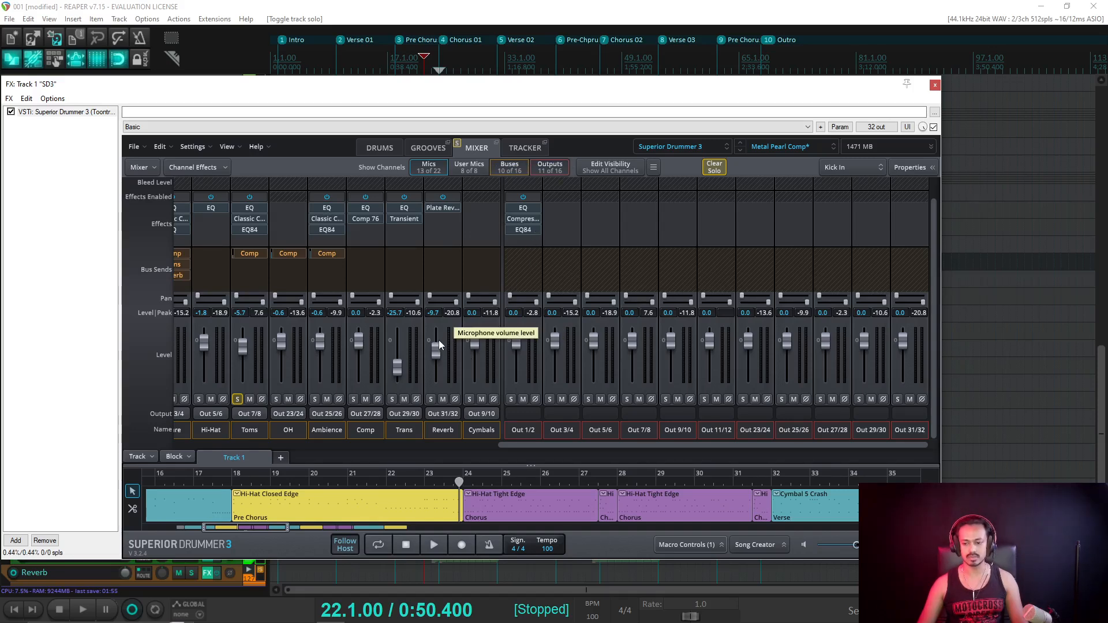
Audition the passage from bar 22 and raise the Toms channel to -4.6.
{"action": "key", "text": "space"}
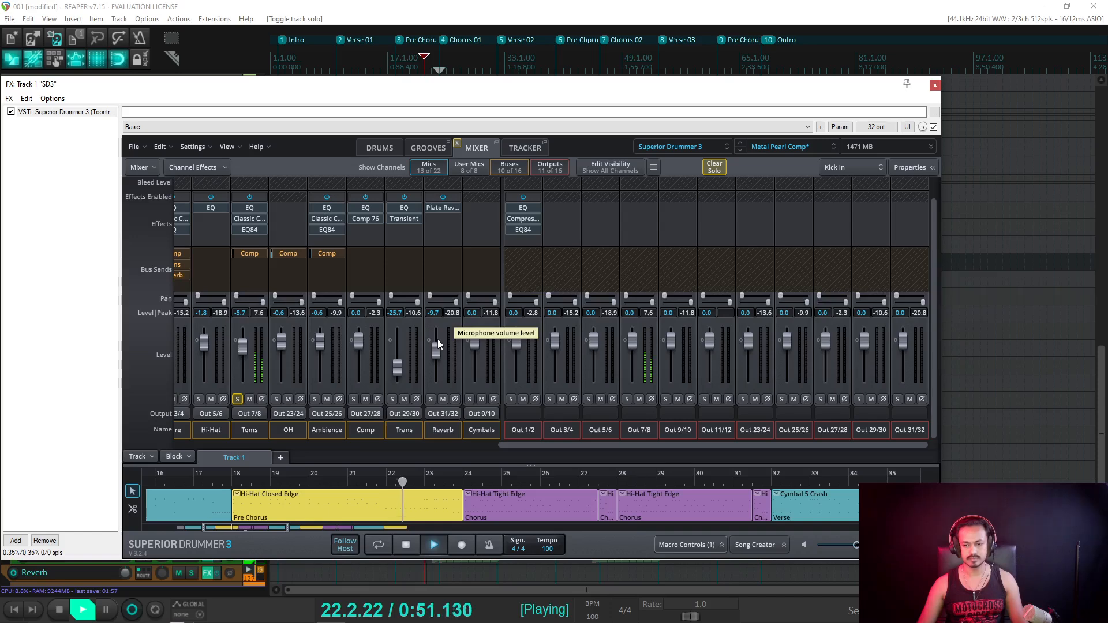
{"action": "key", "text": "space"}
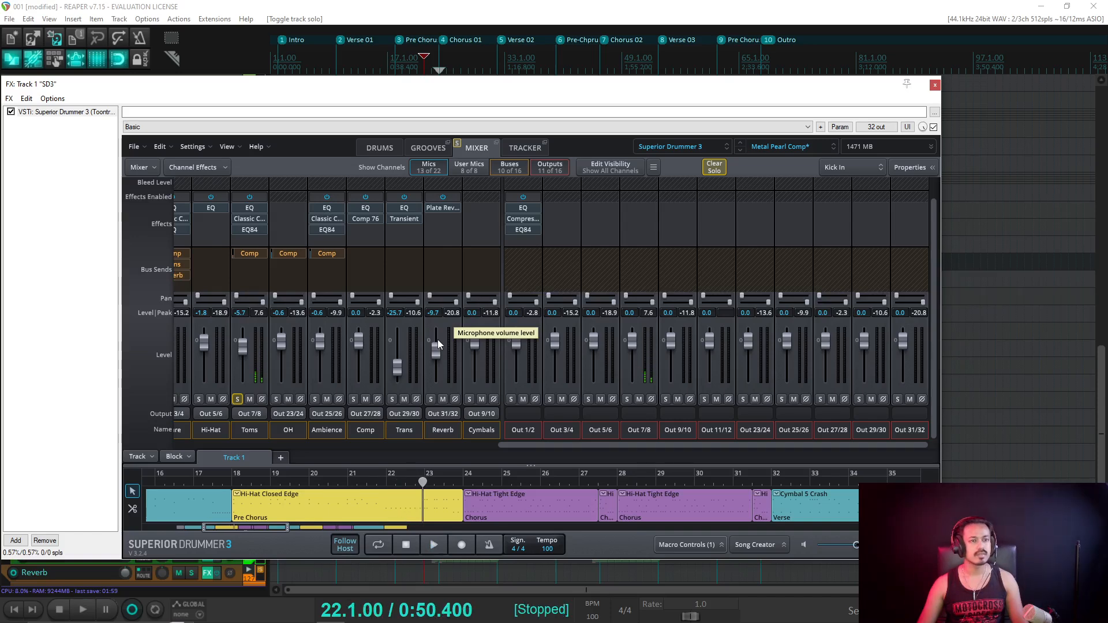
{"action": "key", "text": "space"}
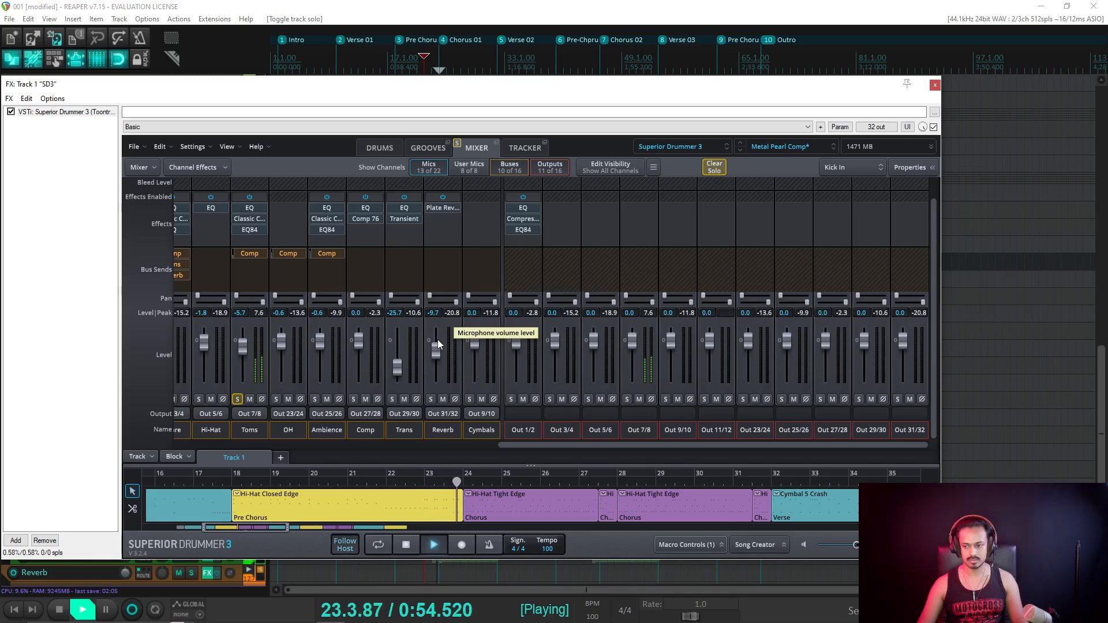
{"action": "key", "text": "space"}
{"action": "left_click_drag", "start_coordinate": [508, 106], "coordinate": [557, 98]}
{"action": "left_click_drag", "start_coordinate": [292, 344], "coordinate": [292, 341]}
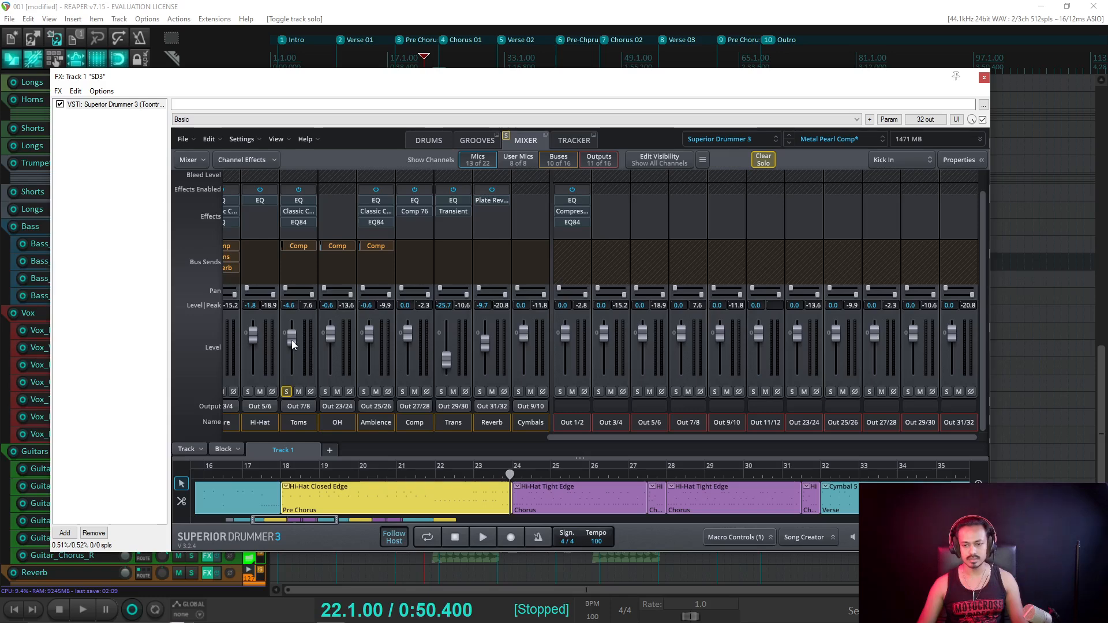
Open the Hi-Hat Closed Edge pattern, play it through, and close the plugin window.
{"action": "double_click", "coordinate": [489, 494]}
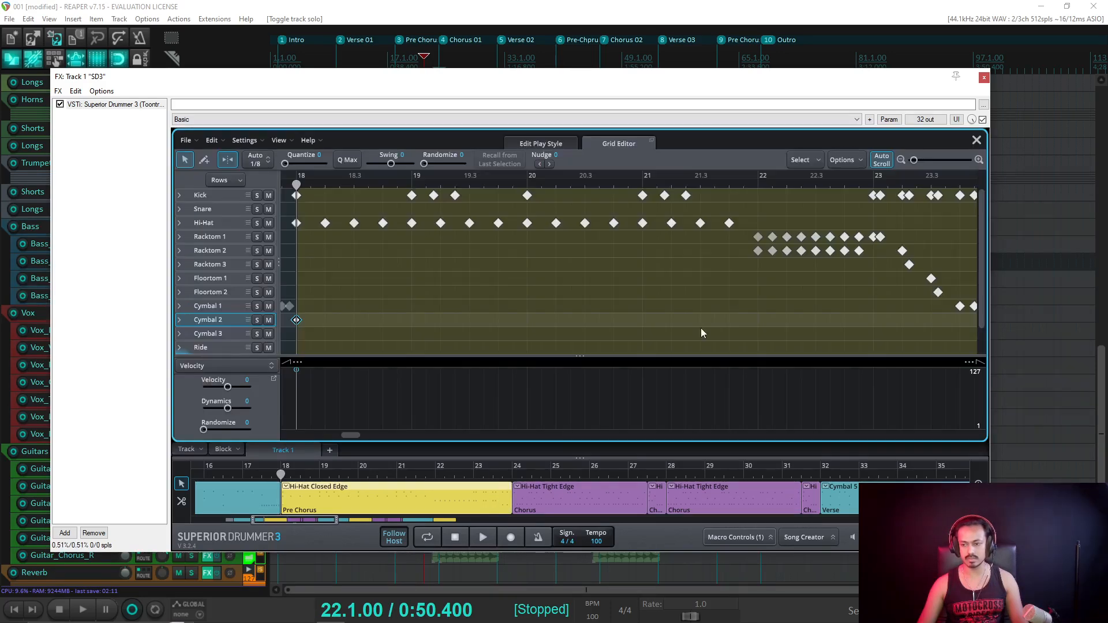
{"action": "key", "text": "space"}
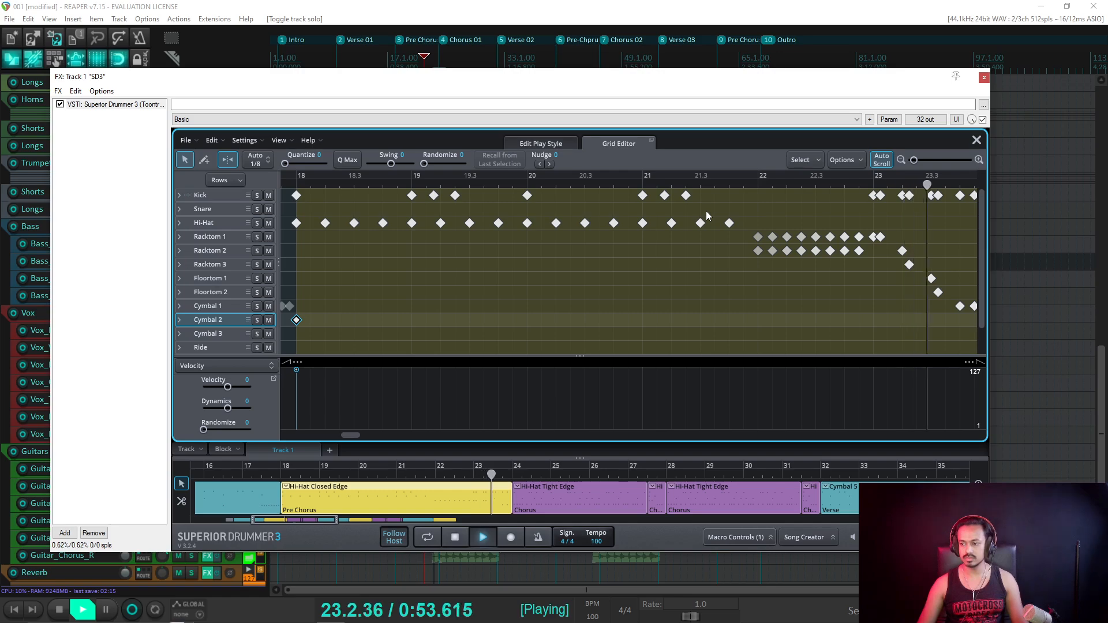
{"action": "key", "text": "space"}
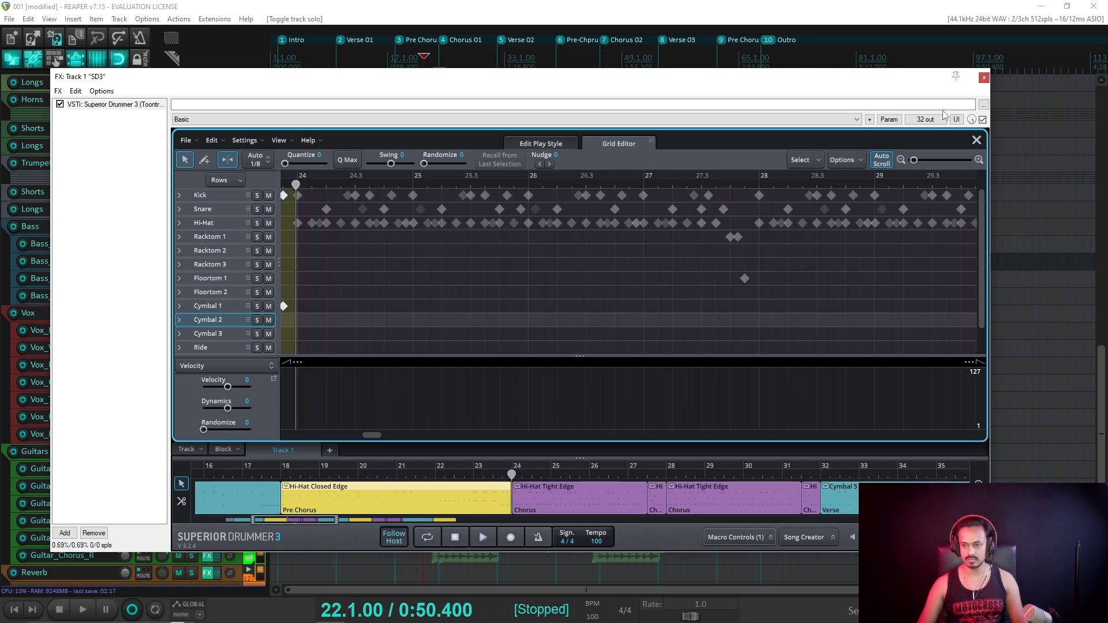
{"action": "left_click", "coordinate": [984, 77]}
{"action": "scroll", "coordinate": [438, 277], "scroll_direction": "up", "scroll_amount": 4}
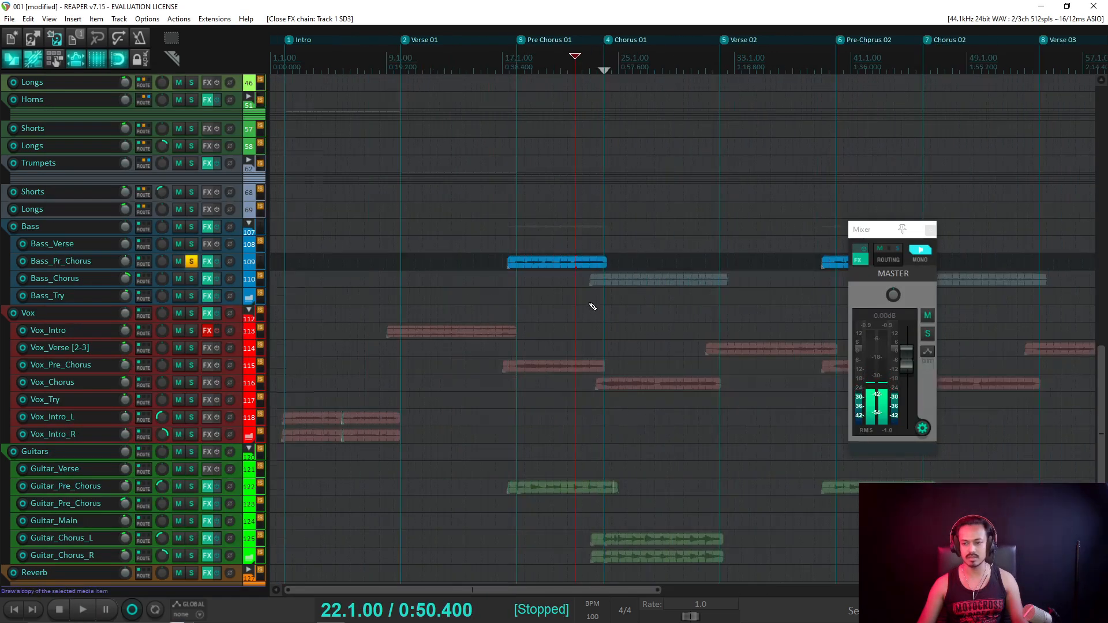
Trim the end of the first Bass_Pr_Chorus item slightly earlier.
{"action": "scroll", "coordinate": [237, 327], "scroll_direction": "up", "scroll_amount": 4}
{"action": "scroll", "coordinate": [597, 294], "scroll_direction": "up", "scroll_amount": 2}
{"action": "left_click_drag", "start_coordinate": [602, 202], "coordinate": [609, 203]}
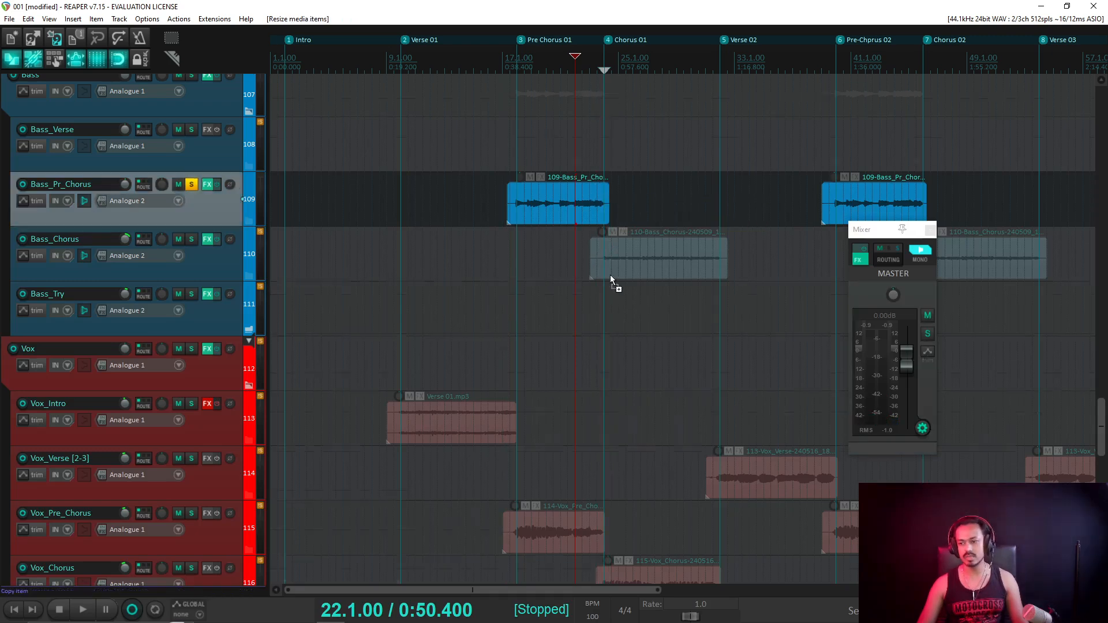
Unsolo Bass_Pr_Chorus and SD3 and play the full arrangement together.
{"action": "scroll", "coordinate": [610, 275], "scroll_direction": "down", "scroll_amount": 3}
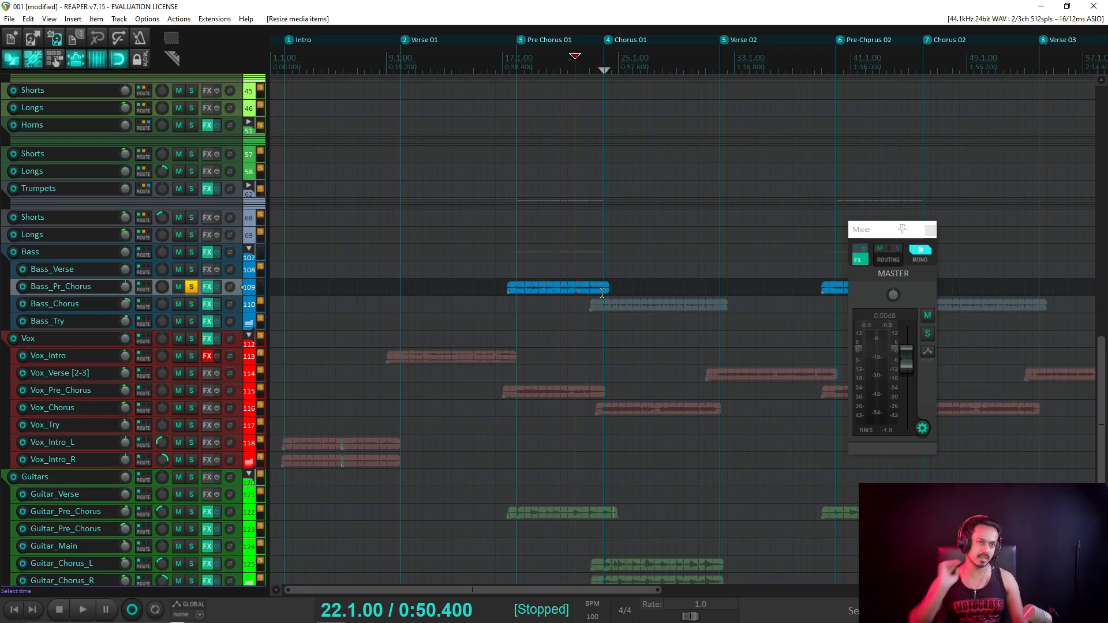
{"action": "left_click", "coordinate": [191, 286]}
{"action": "scroll", "coordinate": [588, 291], "scroll_direction": "down", "scroll_amount": 3}
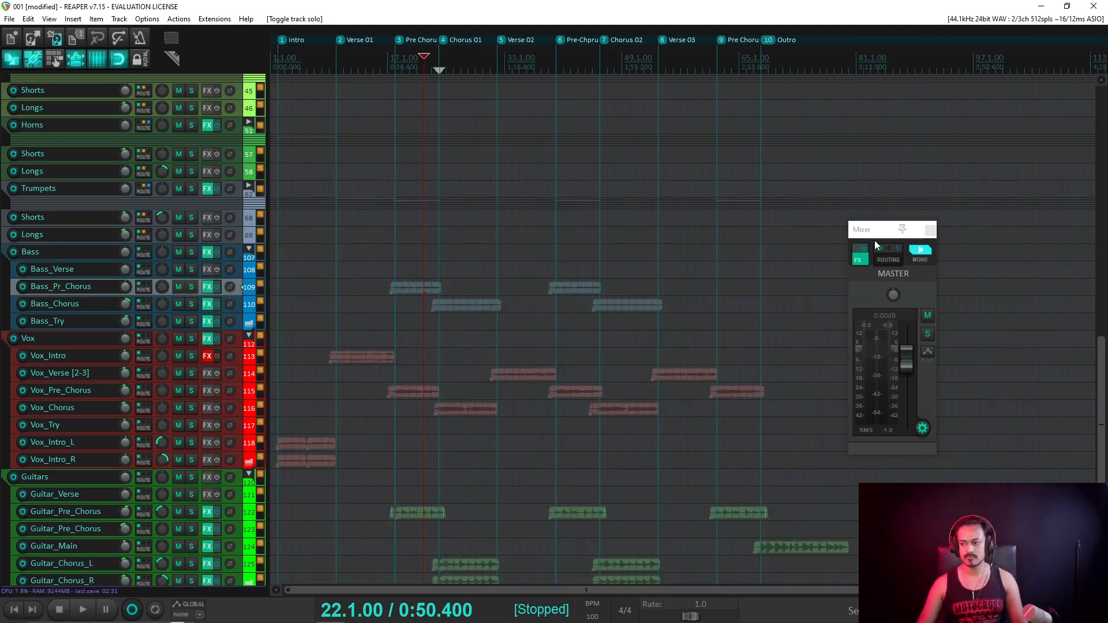
{"action": "scroll", "coordinate": [168, 197], "scroll_direction": "up", "scroll_amount": 10}
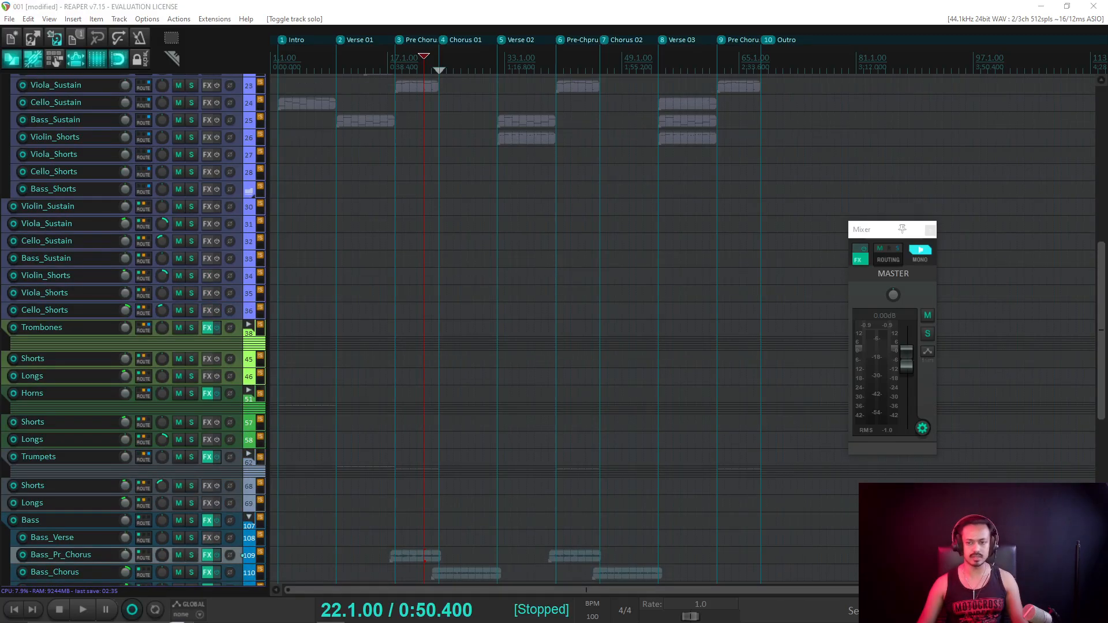
{"action": "scroll", "coordinate": [150, 213], "scroll_direction": "down", "scroll_amount": 10}
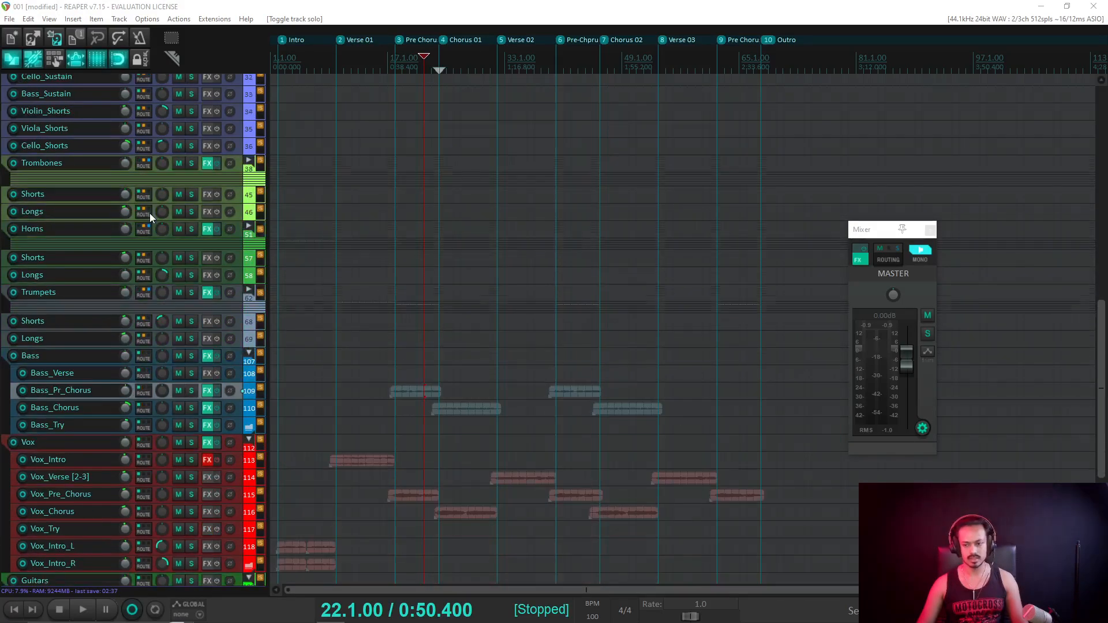
{"action": "scroll", "coordinate": [174, 220], "scroll_direction": "up", "scroll_amount": 10}
{"action": "key", "text": "space"}
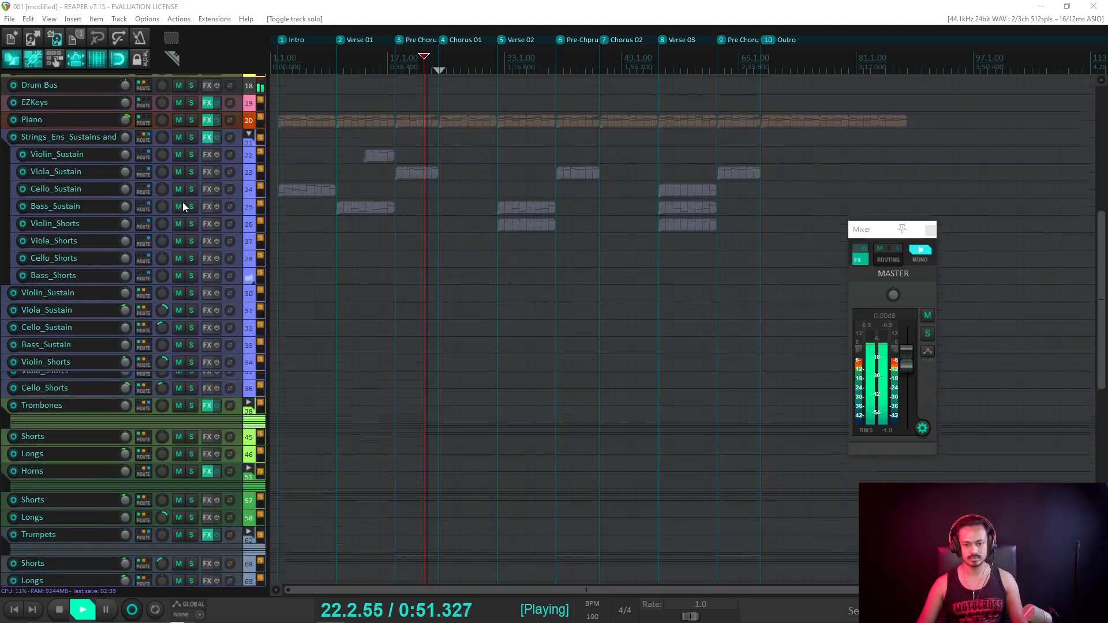
{"action": "scroll", "coordinate": [186, 201], "scroll_direction": "up", "scroll_amount": 5}
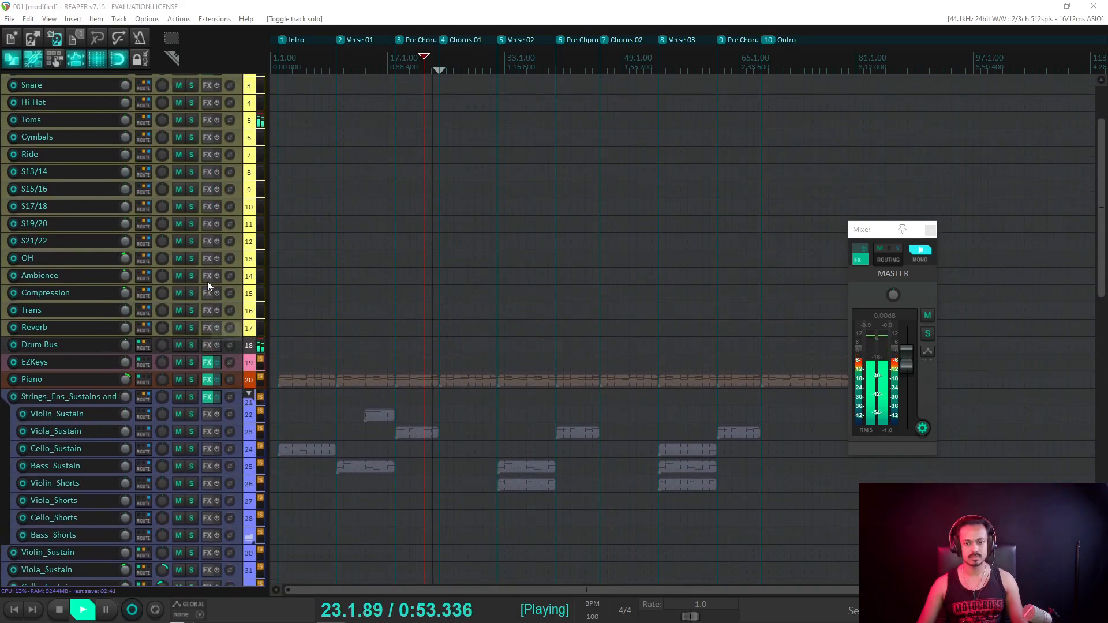
{"action": "scroll", "coordinate": [221, 249], "scroll_direction": "up", "scroll_amount": 3}
Unsolo the SD3 drum track and restart playback from bar 22.
{"action": "key", "text": "space"}
{"action": "left_click", "coordinate": [191, 138]}
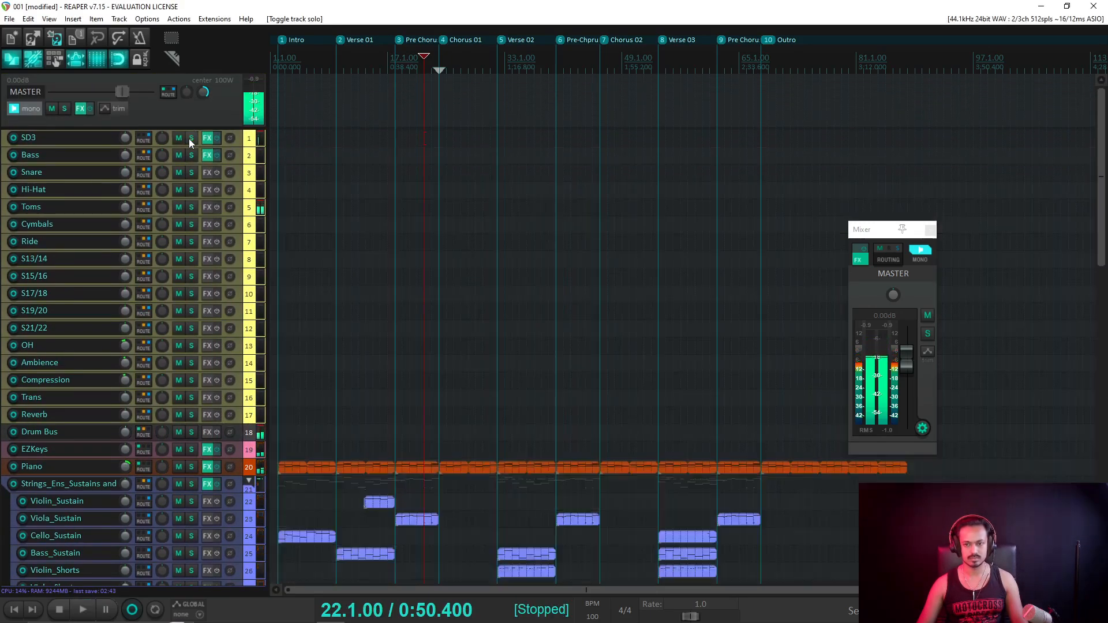
{"action": "key", "text": "space"}
{"action": "scroll", "coordinate": [102, 279], "scroll_direction": "down", "scroll_amount": 6}
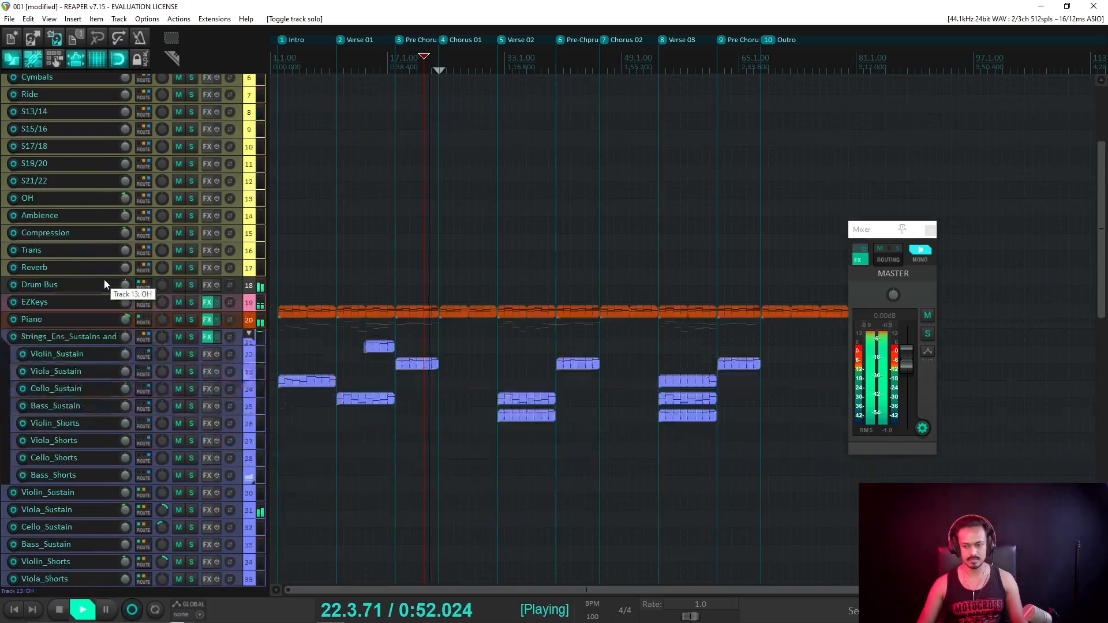
{"action": "scroll", "coordinate": [111, 278], "scroll_direction": "down", "scroll_amount": 4}
{"action": "scroll", "coordinate": [527, 341], "scroll_direction": "up", "scroll_amount": 4}
{"action": "scroll", "coordinate": [72, 369], "scroll_direction": "down", "scroll_amount": 6}
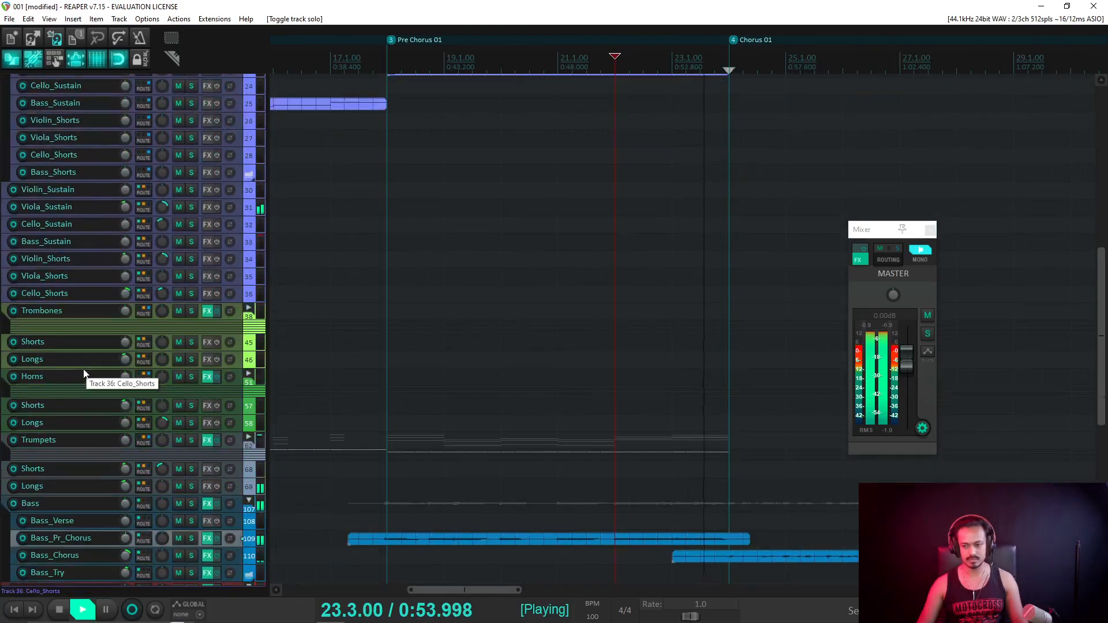
Trim the Bass_Pr_Chorus item to end at 23.1.00 against Bass_Chorus, and audition it.
{"action": "key", "text": "space"}
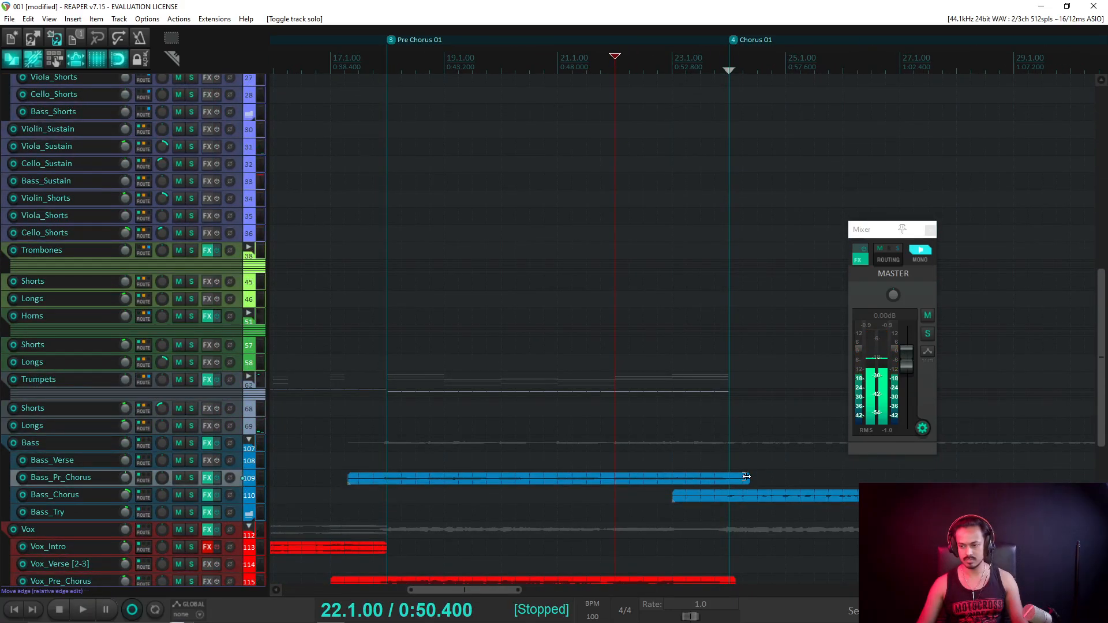
{"action": "left_click_drag", "start_coordinate": [746, 479], "coordinate": [672, 479]}
{"action": "key", "text": "space"}
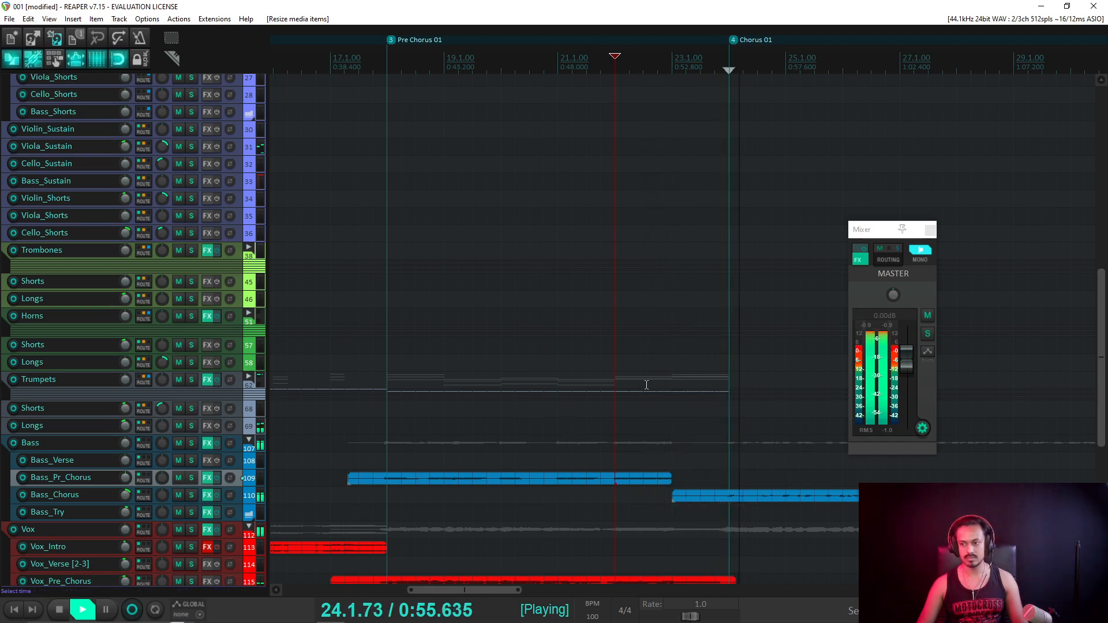
{"action": "scroll", "coordinate": [404, 370], "scroll_direction": "down", "scroll_amount": 3}
{"action": "key", "text": "space"}
{"action": "scroll", "coordinate": [206, 339], "scroll_direction": "up", "scroll_amount": 5}
{"action": "scroll", "coordinate": [178, 217], "scroll_direction": "up", "scroll_amount": 10}
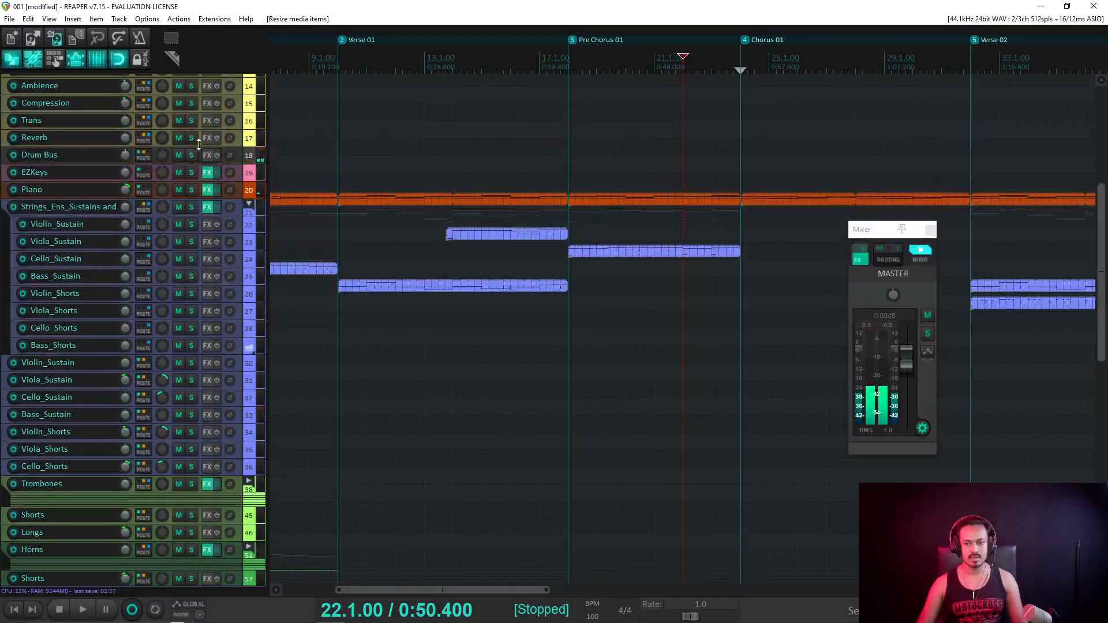
Open Superior Drummer on SD3, close its Grid Editor, and audition from 22.1.00.
{"action": "left_click", "coordinate": [209, 137]}
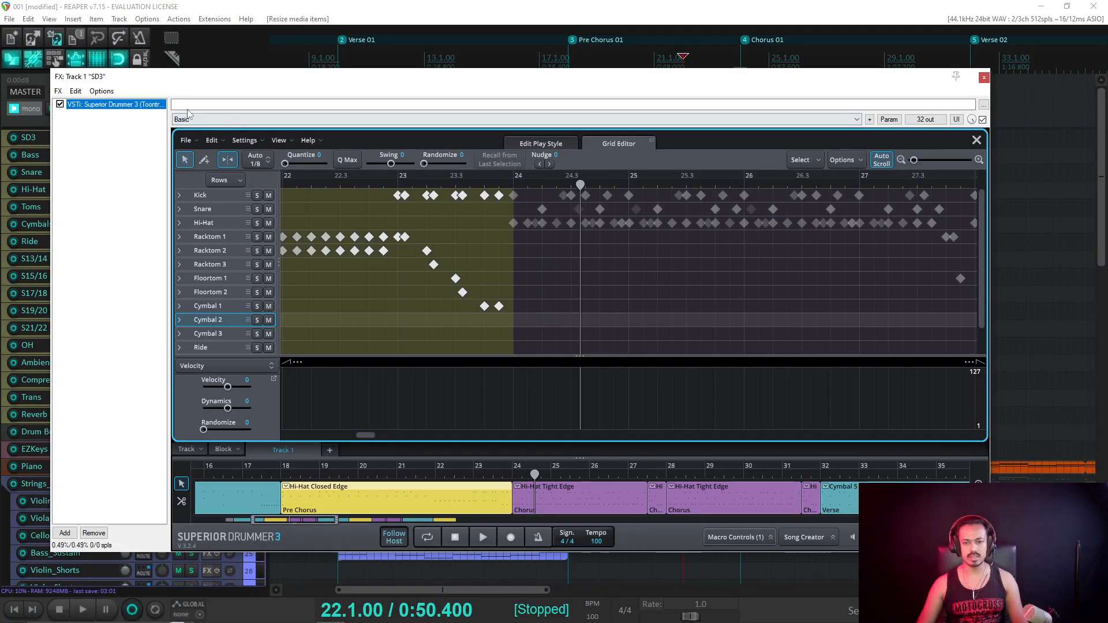
{"action": "left_click", "coordinate": [976, 140]}
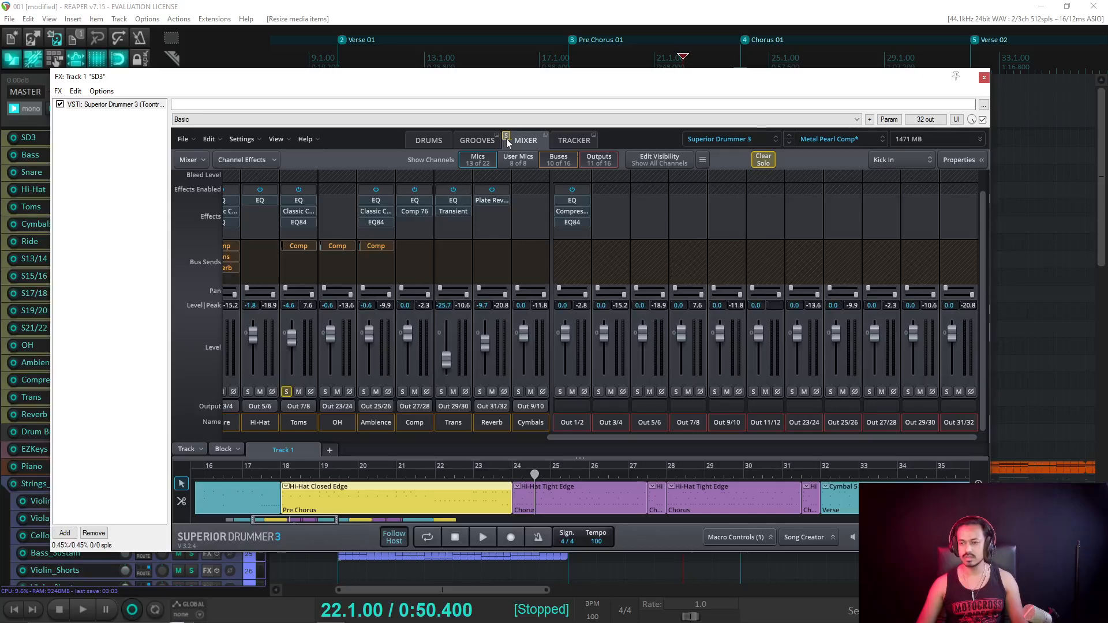
{"action": "key", "text": "space"}
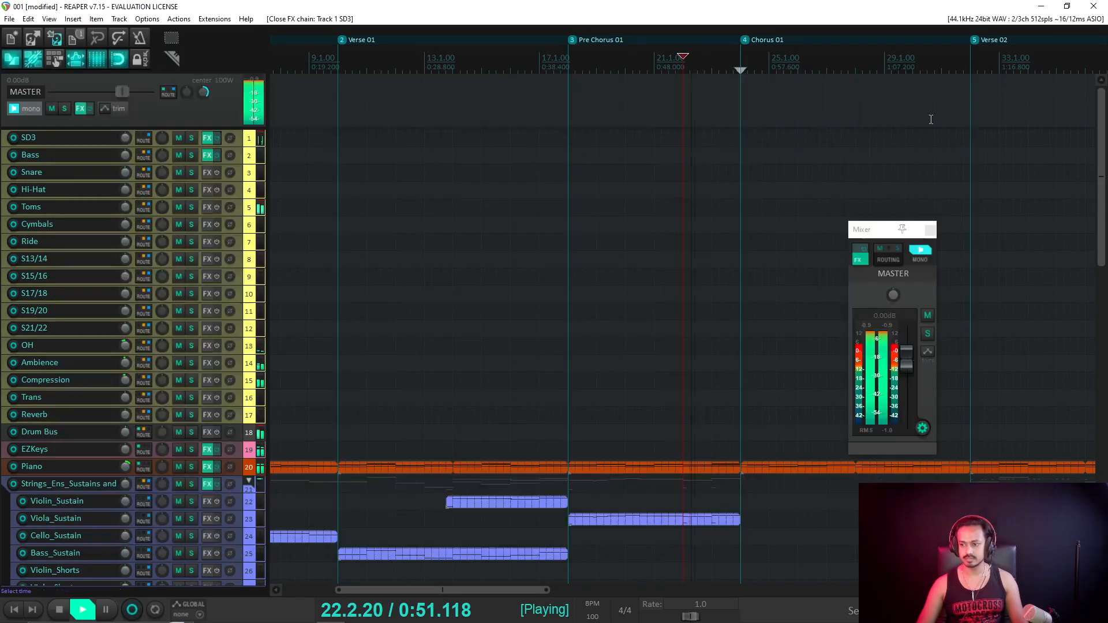
{"action": "key", "text": "Escape"}
{"action": "scroll", "coordinate": [635, 248], "scroll_direction": "down", "scroll_amount": 3}
{"action": "scroll", "coordinate": [164, 340], "scroll_direction": "down", "scroll_amount": 5}
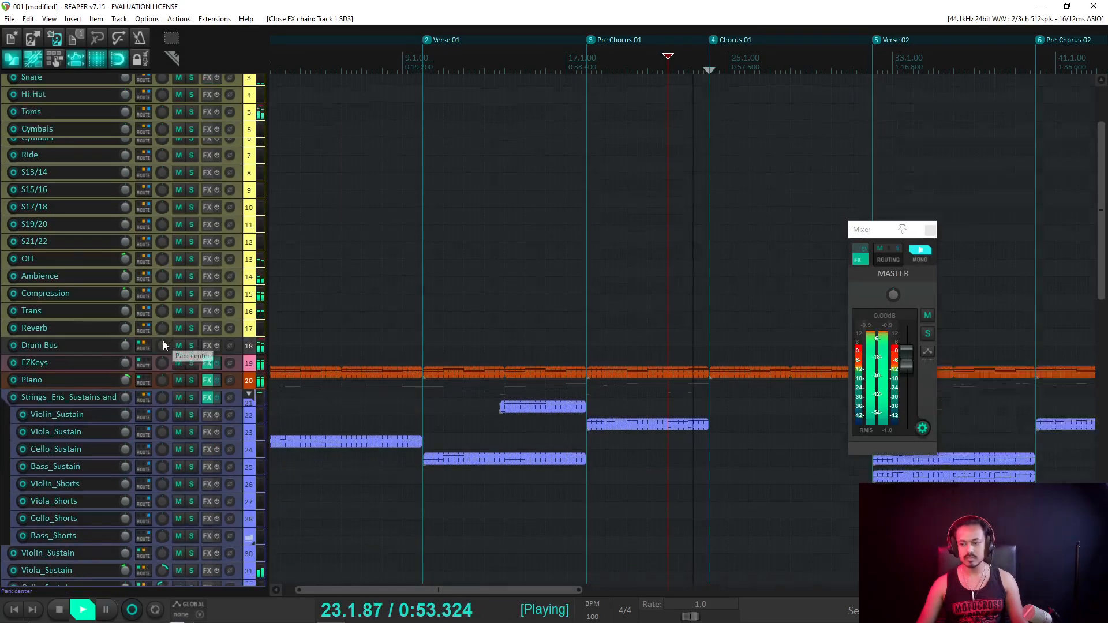
{"action": "scroll", "coordinate": [166, 340], "scroll_direction": "down", "scroll_amount": 4}
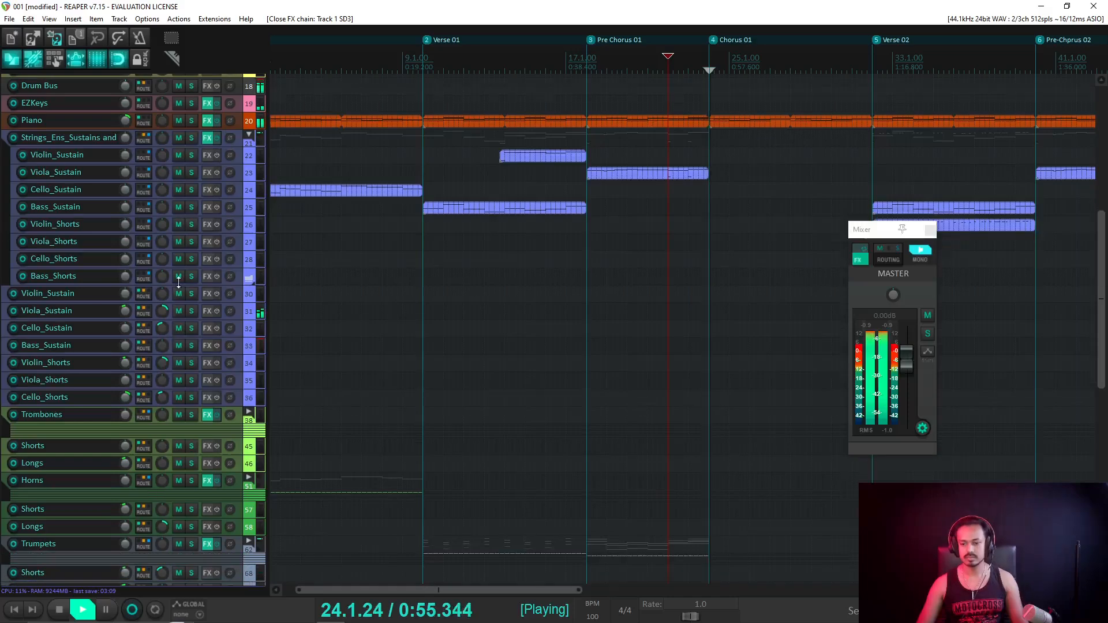
{"action": "key", "text": "space"}
{"action": "scroll", "coordinate": [173, 300], "scroll_direction": "up", "scroll_amount": 3}
{"action": "scroll", "coordinate": [182, 264], "scroll_direction": "up", "scroll_amount": 5}
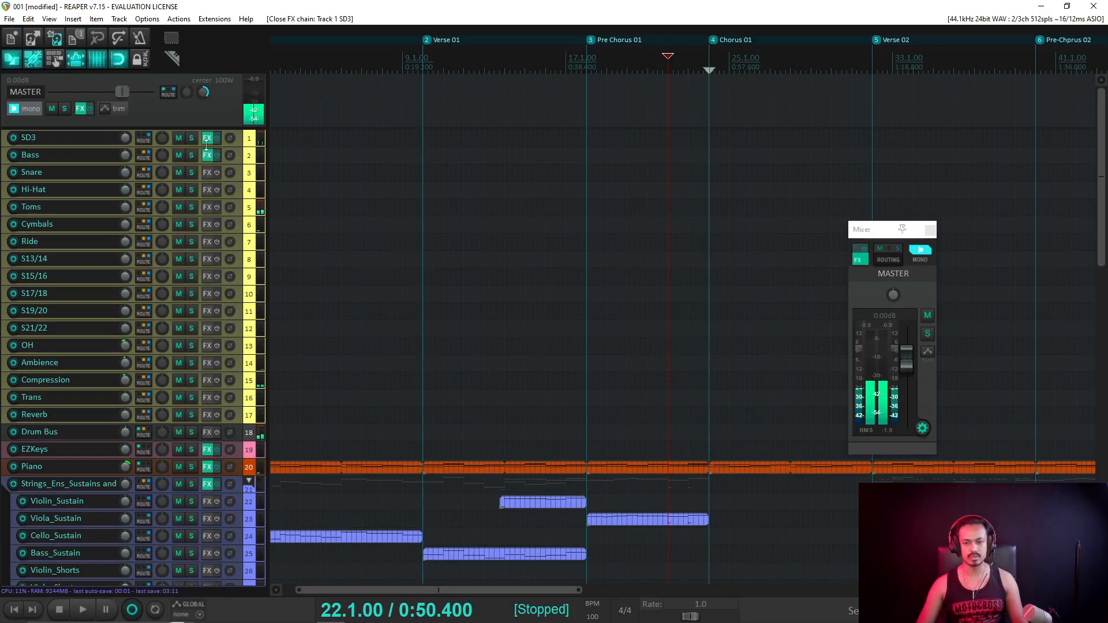
Pull the Superior Drummer Toms fader down to about -10 dB while playing, then close the plugin.
{"action": "left_click", "coordinate": [207, 139]}
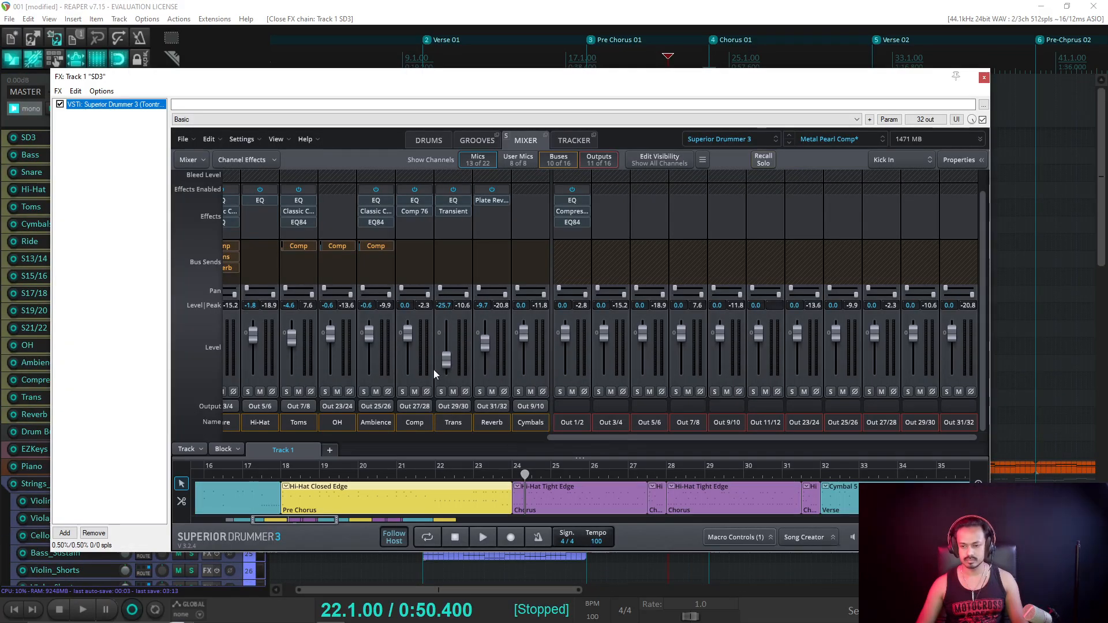
{"action": "left_click_drag", "start_coordinate": [294, 338], "coordinate": [292, 341]}
{"action": "key", "text": "space"}
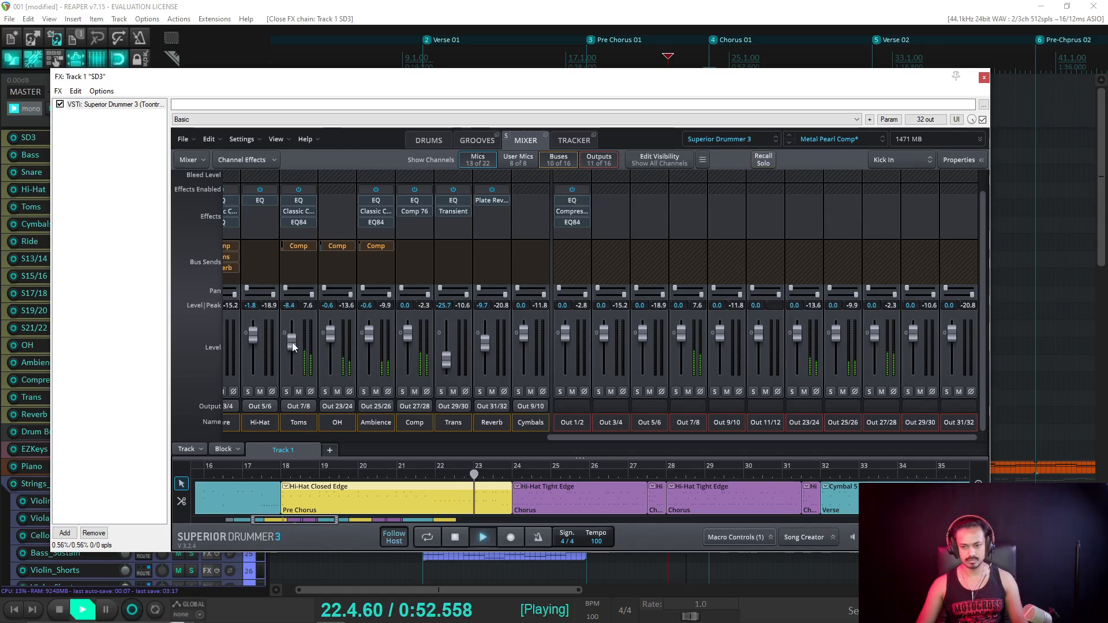
{"action": "left_click_drag", "start_coordinate": [292, 342], "coordinate": [292, 345]}
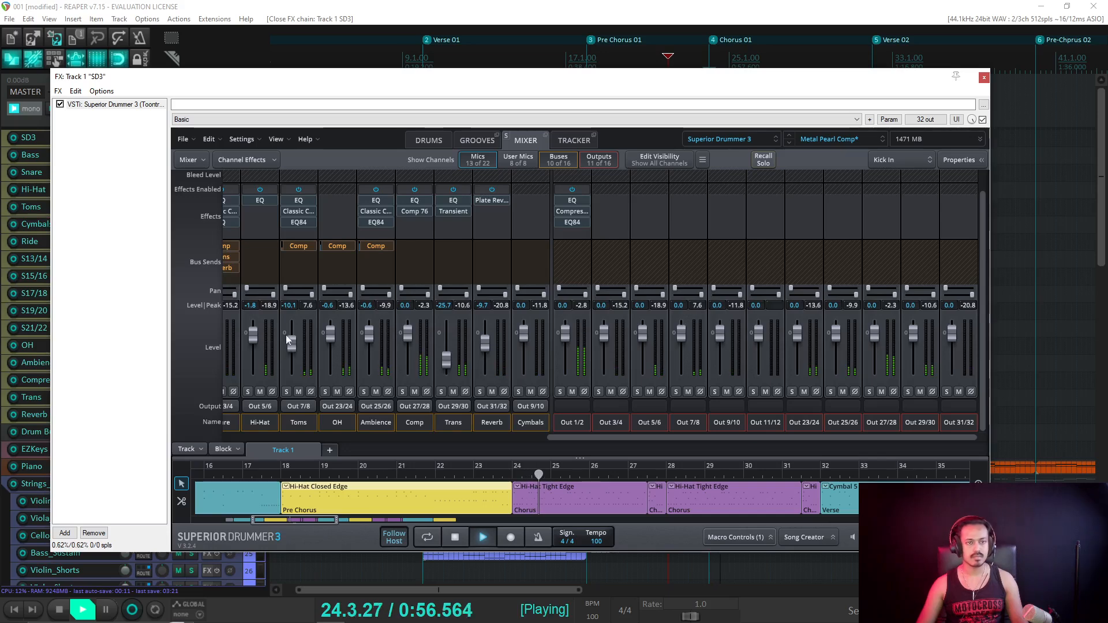
{"action": "key", "text": "Escape"}
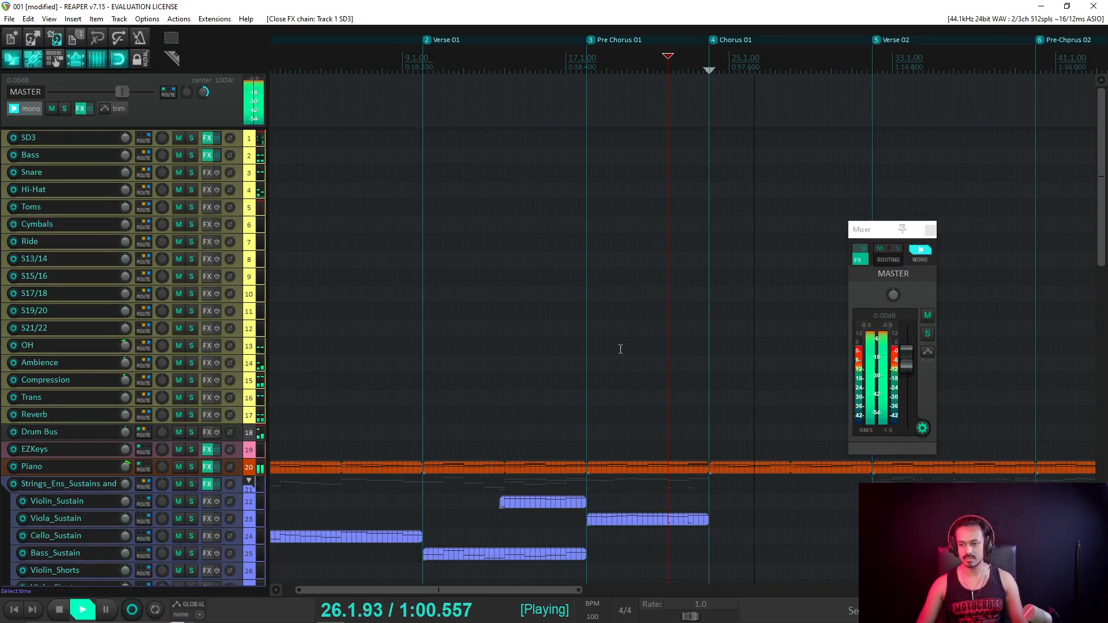
{"action": "scroll", "coordinate": [446, 376], "scroll_direction": "down", "scroll_amount": 3}
{"action": "scroll", "coordinate": [230, 379], "scroll_direction": "down", "scroll_amount": 10}
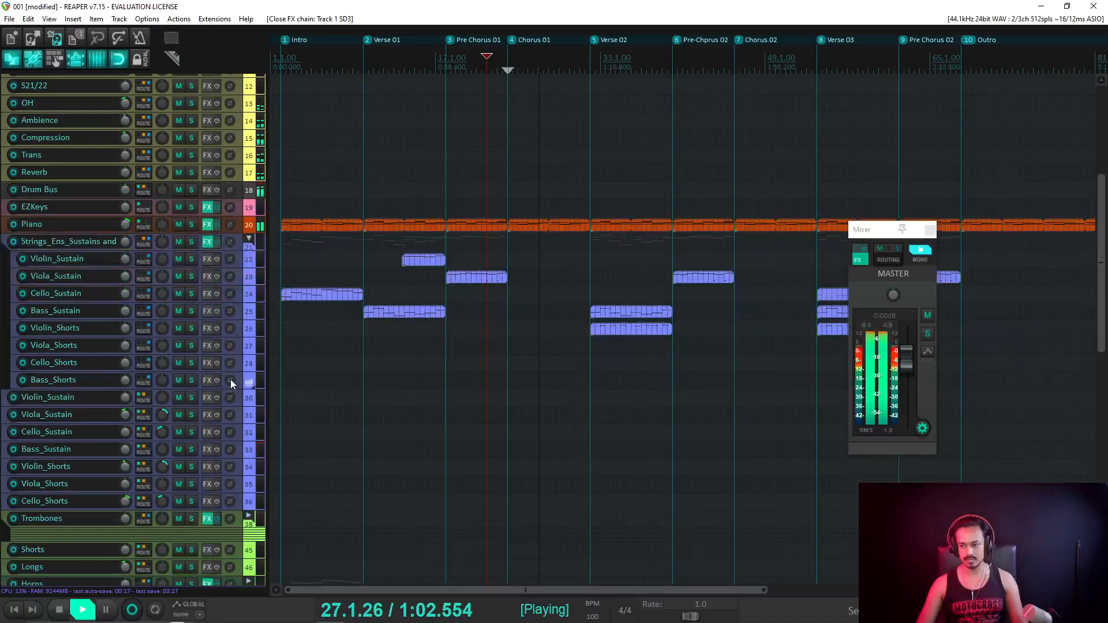
Set the play position to 31.3.00 and check the master Ozone FX chain during playback.
{"action": "scroll", "coordinate": [230, 379], "scroll_direction": "down", "scroll_amount": 4}
{"action": "key", "text": "space"}
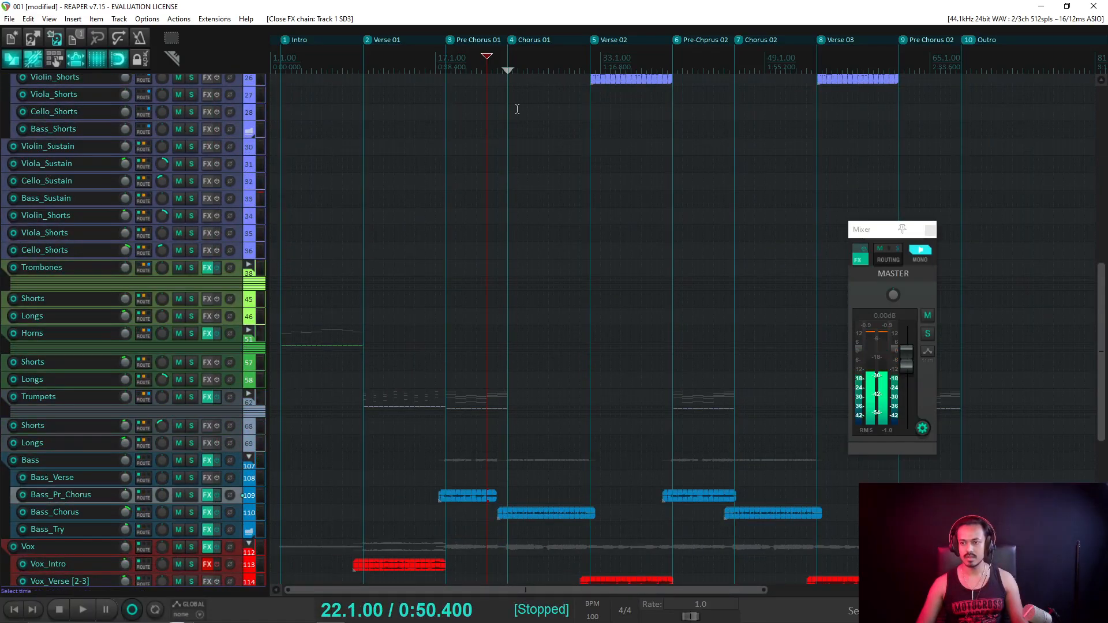
{"action": "left_click", "coordinate": [584, 67]}
{"action": "left_click", "coordinate": [859, 259]}
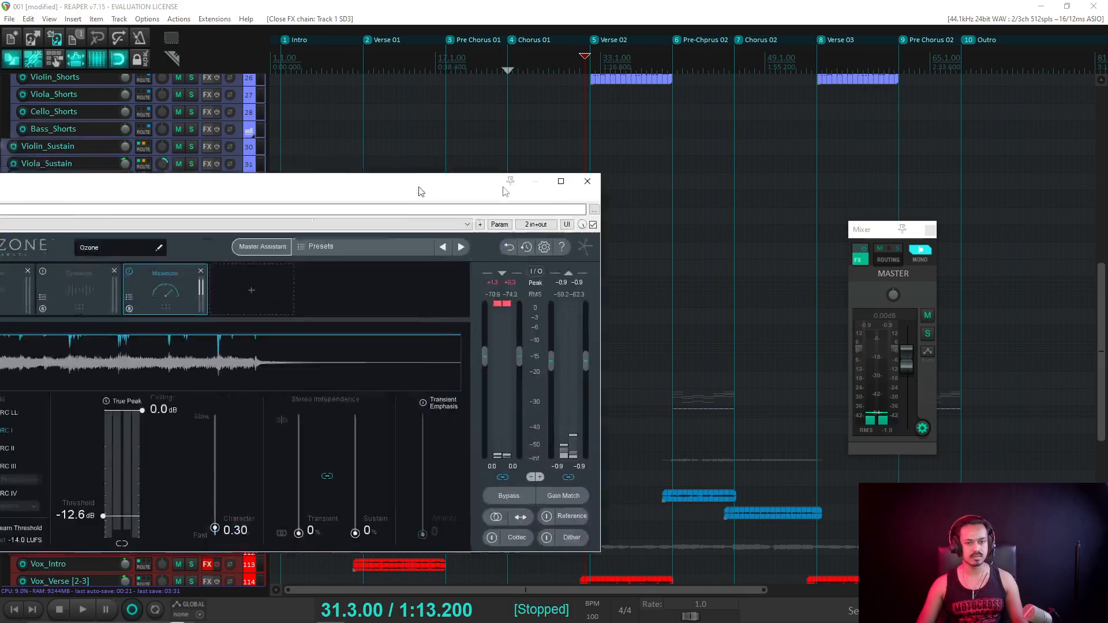
{"action": "left_click_drag", "start_coordinate": [421, 188], "coordinate": [742, 198]}
{"action": "key", "text": "space"}
{"action": "left_click_drag", "start_coordinate": [623, 198], "coordinate": [500, 184]}
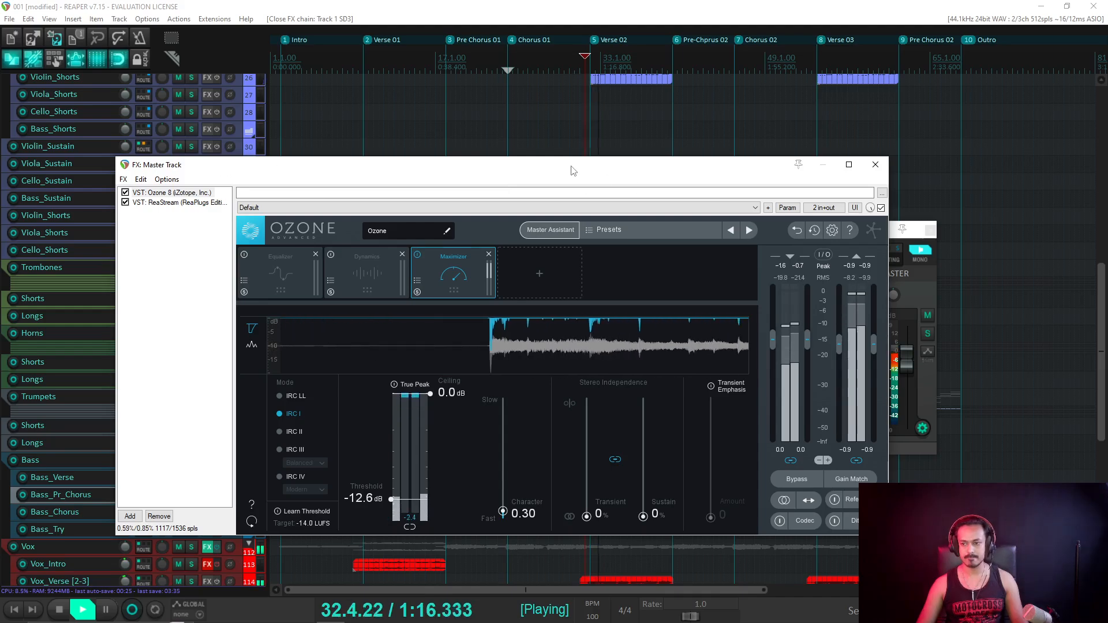
{"action": "key", "text": "Escape"}
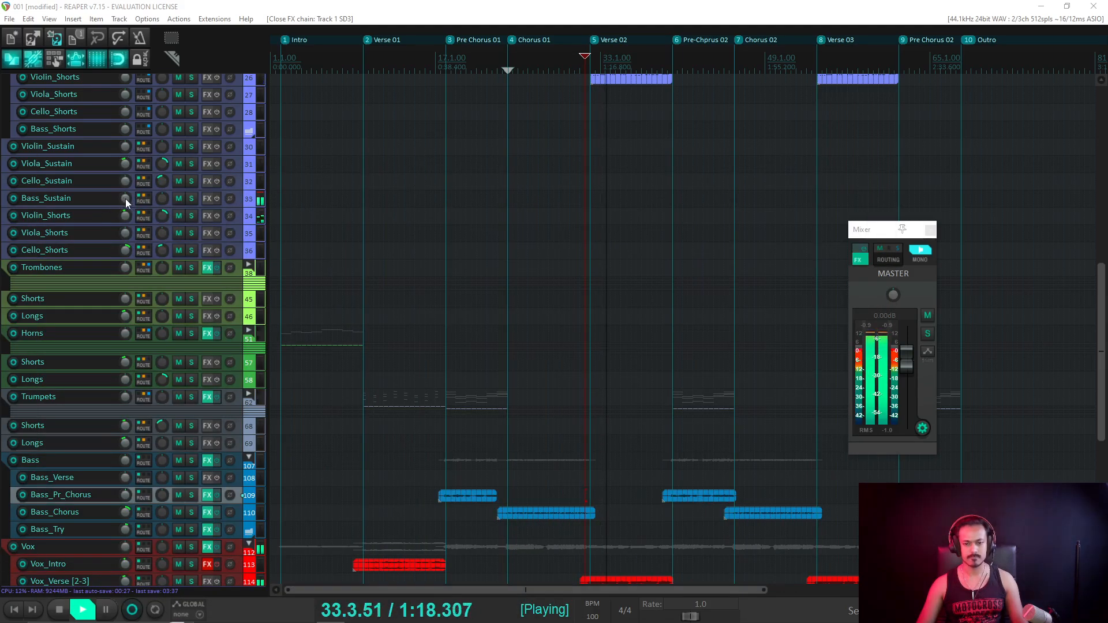
Turn Bass_Sustain's volume down to +1.27 dB and switch master mono off.
{"action": "left_click_drag", "start_coordinate": [126, 198], "coordinate": [126, 191]}
{"action": "left_click", "coordinate": [921, 252]}
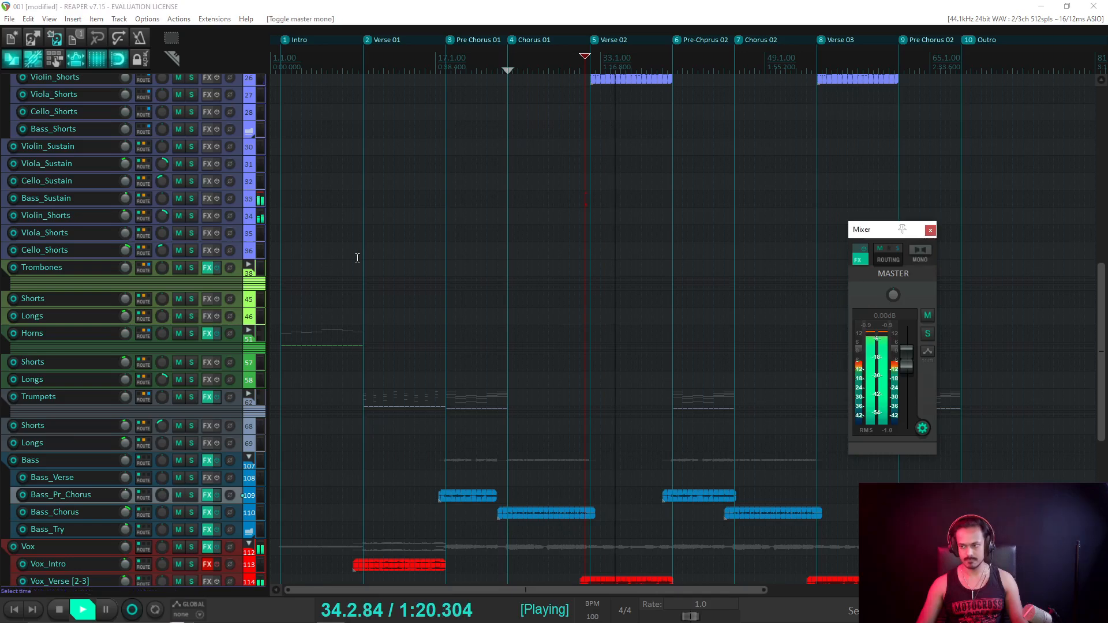
{"action": "mouse_move", "coordinate": [126, 214]}
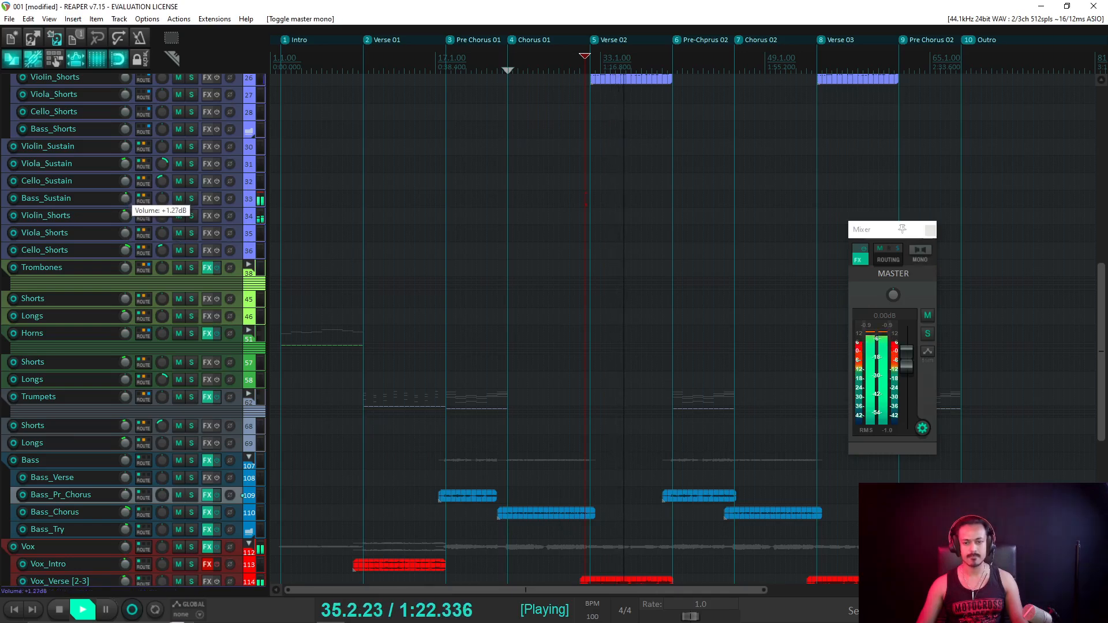
{"action": "left_click_drag", "start_coordinate": [126, 199], "coordinate": [125, 201]}
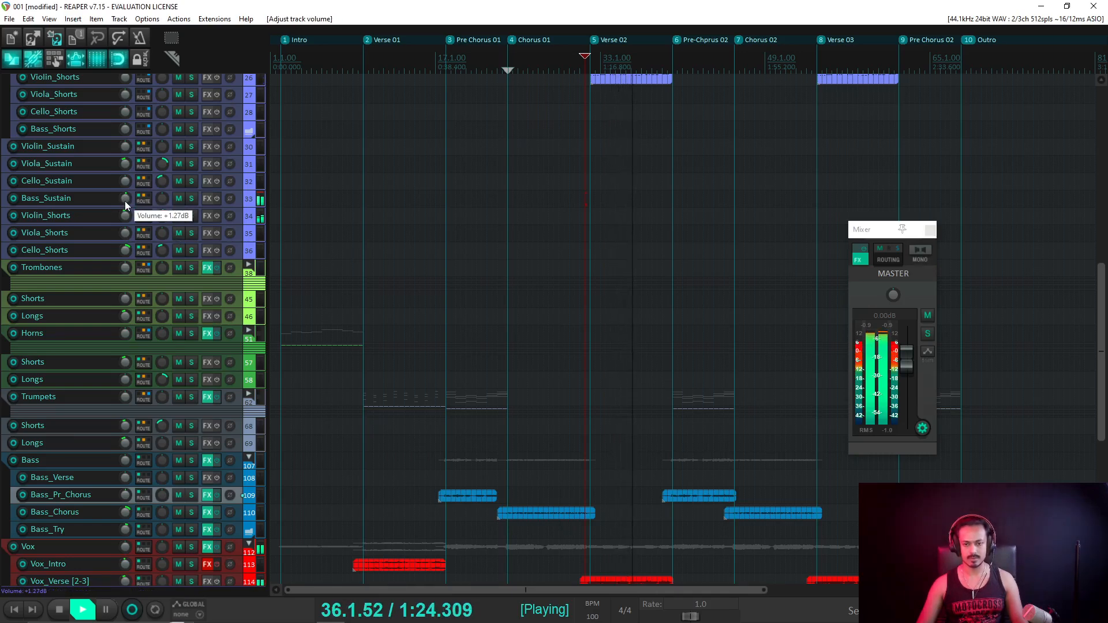
{"action": "key", "text": "space"}
Dismiss the clock flyout and listen briefly from 31.3.00 before stopping.
{"action": "scroll", "coordinate": [432, 242], "scroll_direction": "up", "scroll_amount": 5}
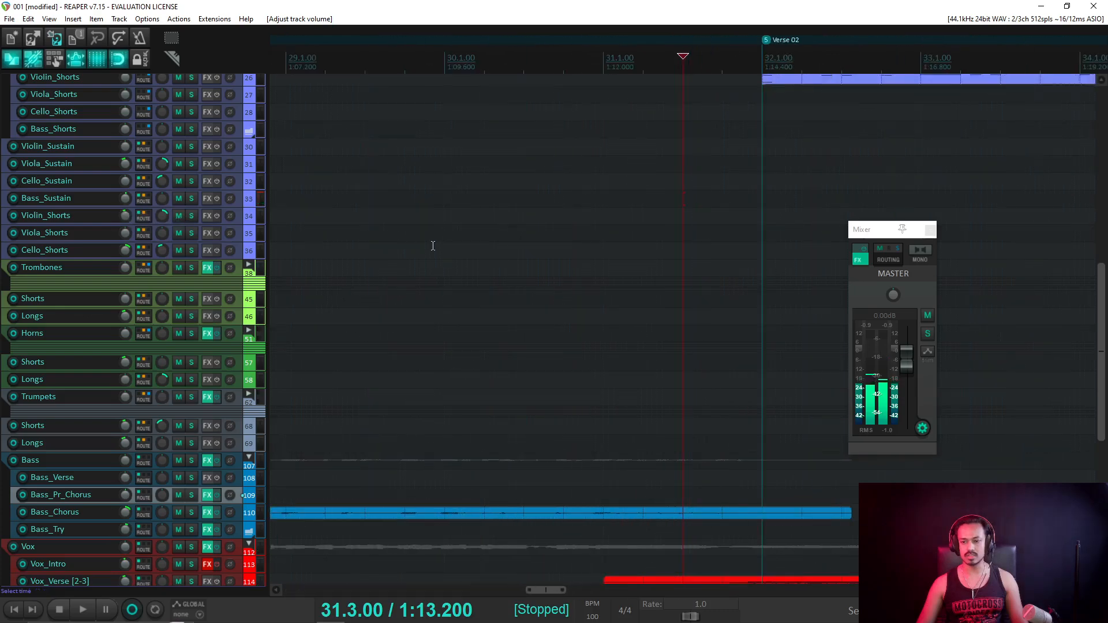
{"action": "scroll", "coordinate": [502, 254], "scroll_direction": "down", "scroll_amount": 3}
{"action": "scroll", "coordinate": [105, 246], "scroll_direction": "up", "scroll_amount": 5}
{"action": "scroll", "coordinate": [542, 329], "scroll_direction": "down", "scroll_amount": 5}
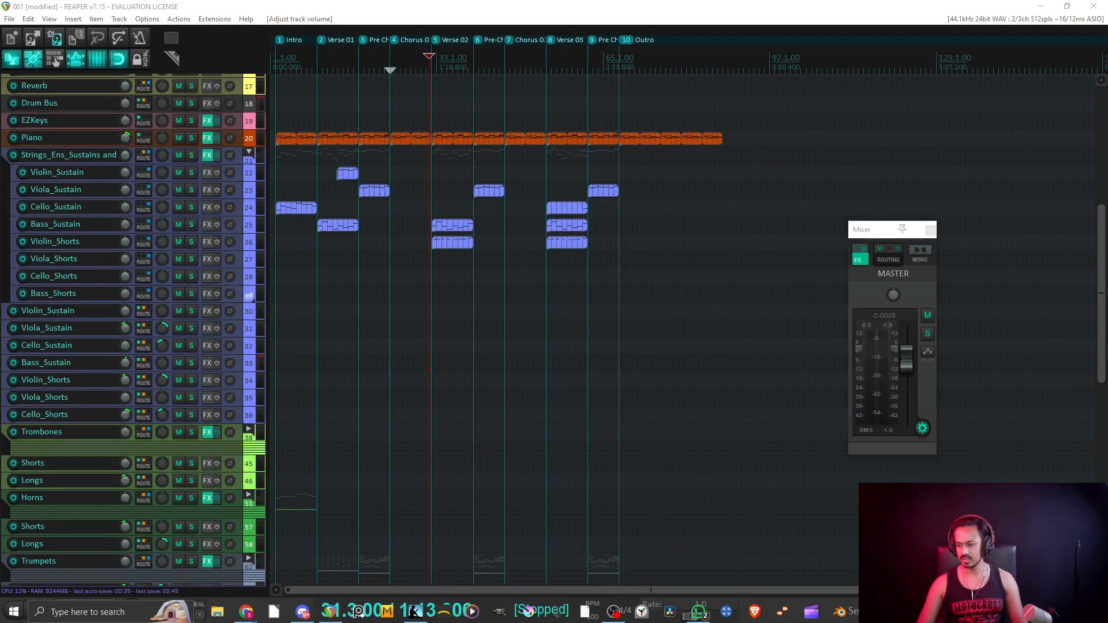
{"action": "left_click", "coordinate": [1085, 613]}
{"action": "left_click", "coordinate": [454, 17]}
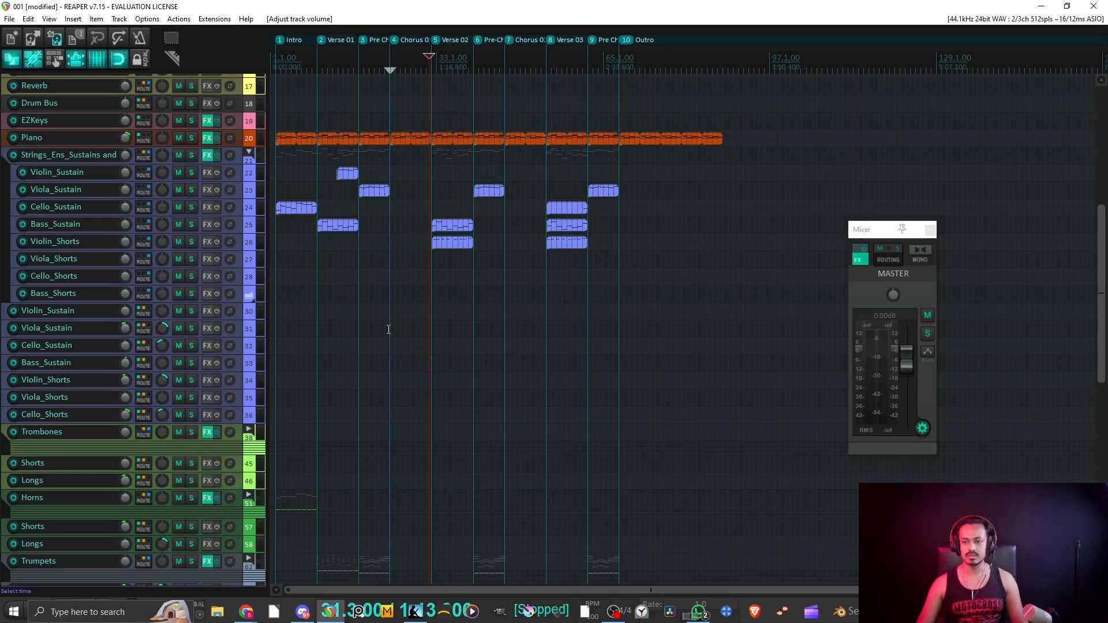
{"action": "key", "text": "space"}
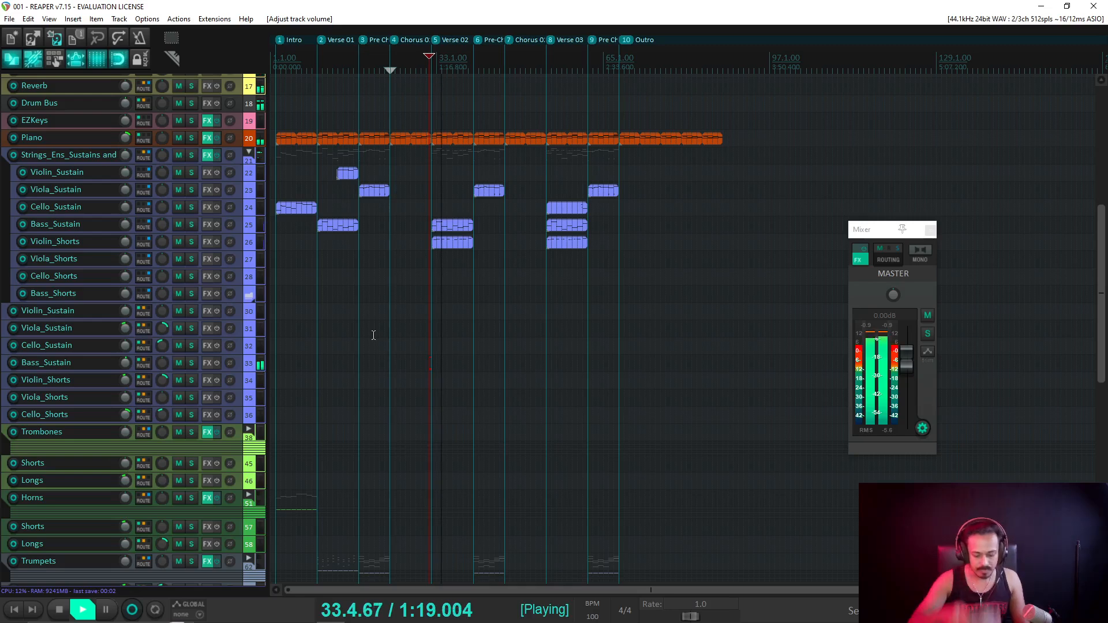
{"action": "key", "text": "space"}
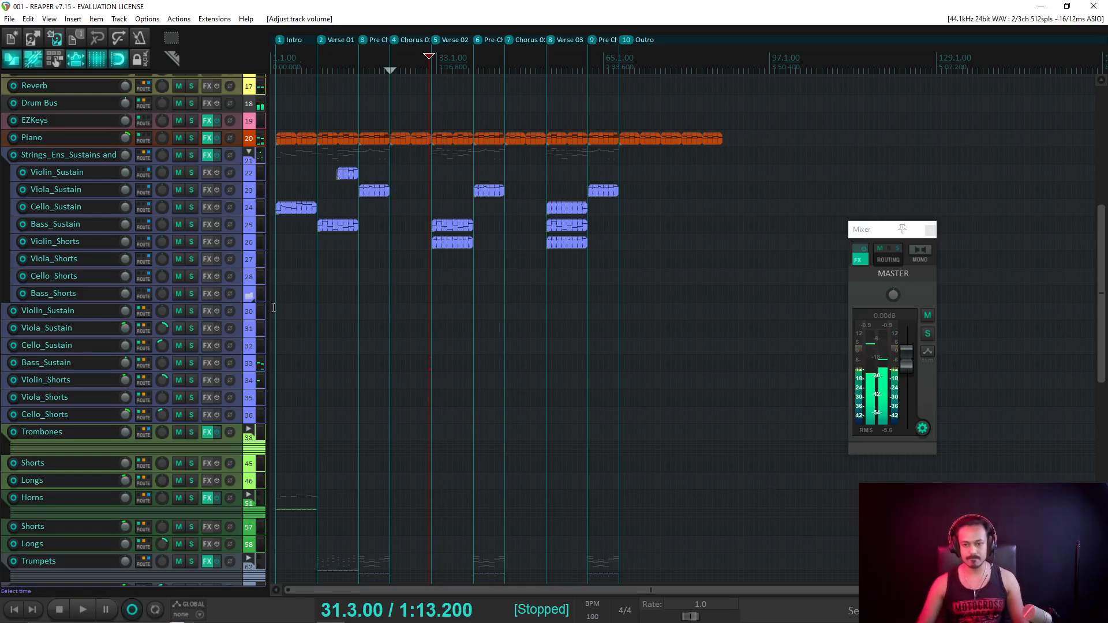
Copy the Verse 02 Violin_Shorts MIDI item and paste it onto Viola_Shorts at 33.1.00.
{"action": "scroll", "coordinate": [203, 270], "scroll_direction": "up", "scroll_amount": 5}
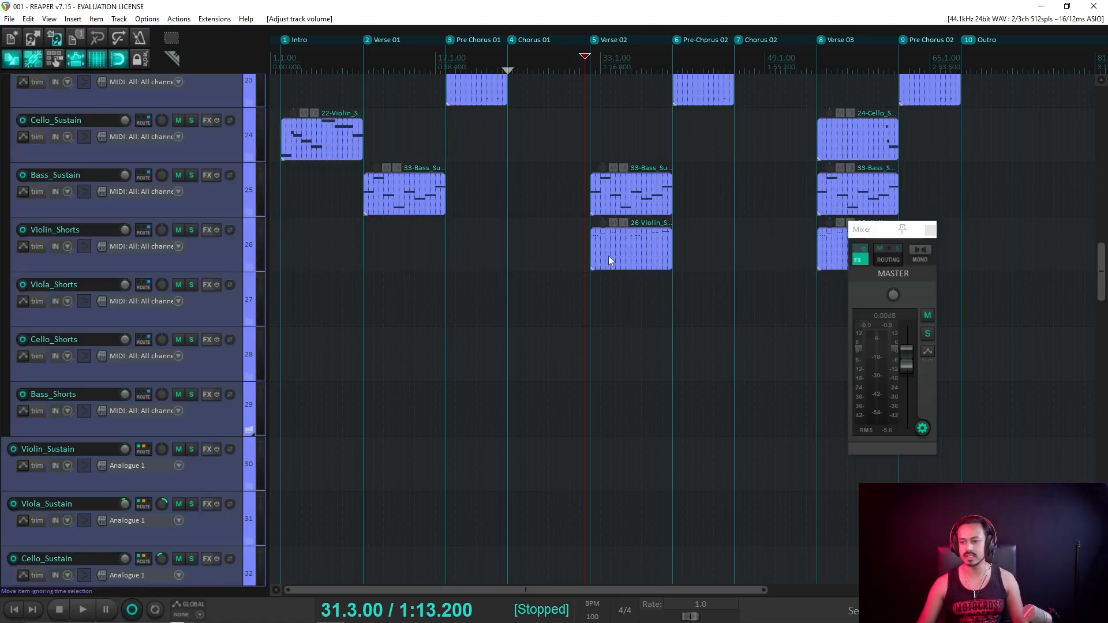
{"action": "left_click", "coordinate": [611, 254]}
{"action": "right_click", "coordinate": [611, 254]}
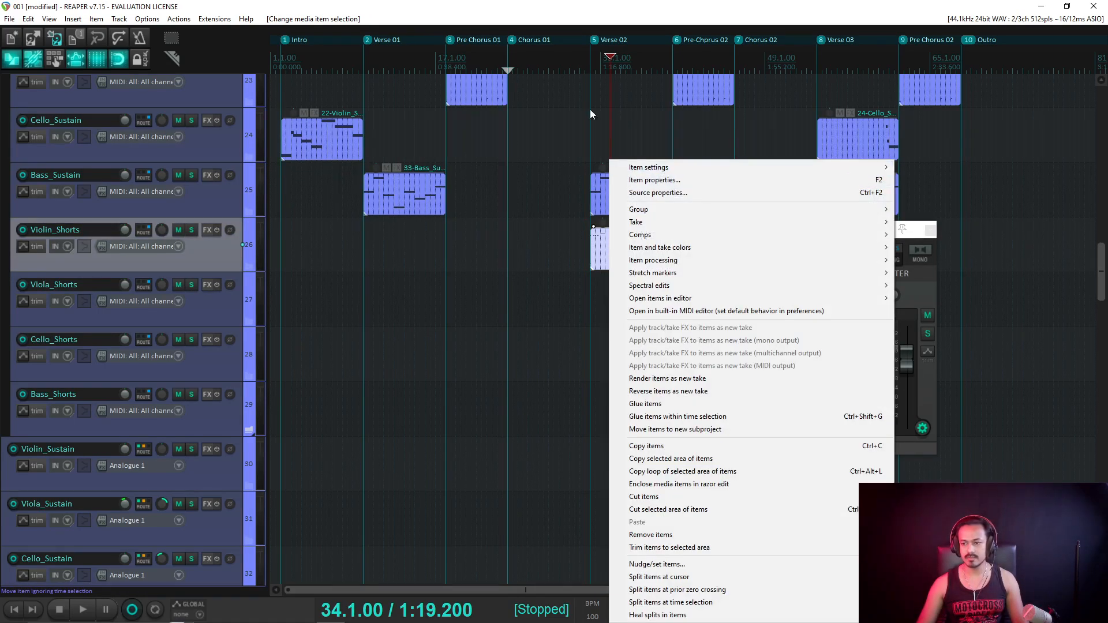
{"action": "left_click", "coordinate": [573, 11]}
{"action": "right_click", "coordinate": [621, 248]}
{"action": "left_click", "coordinate": [599, 247]}
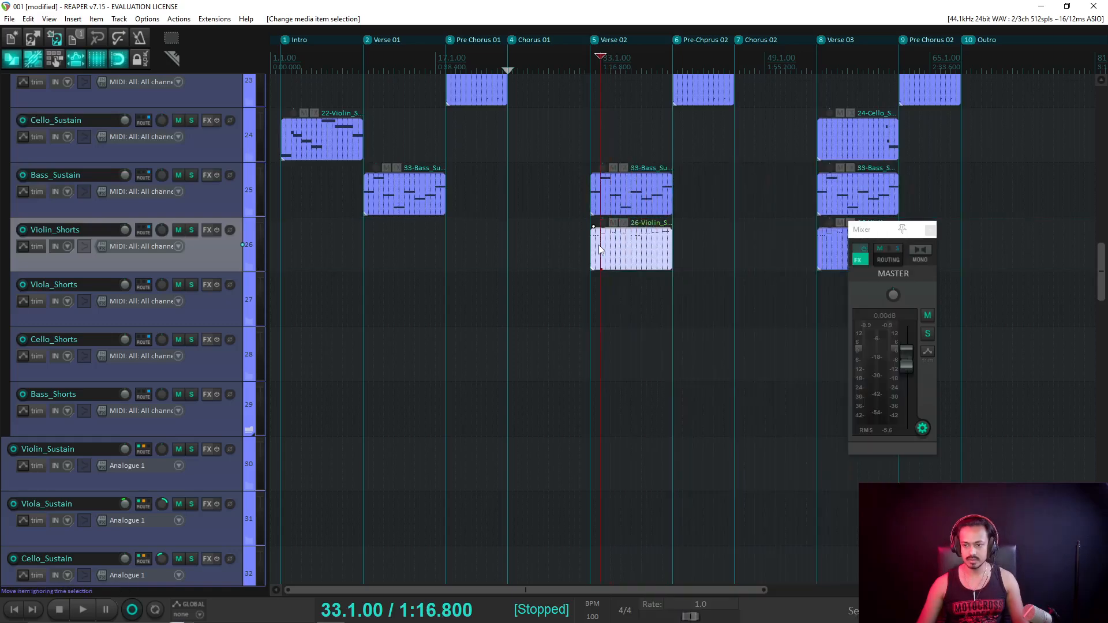
{"action": "left_click", "coordinate": [220, 314]}
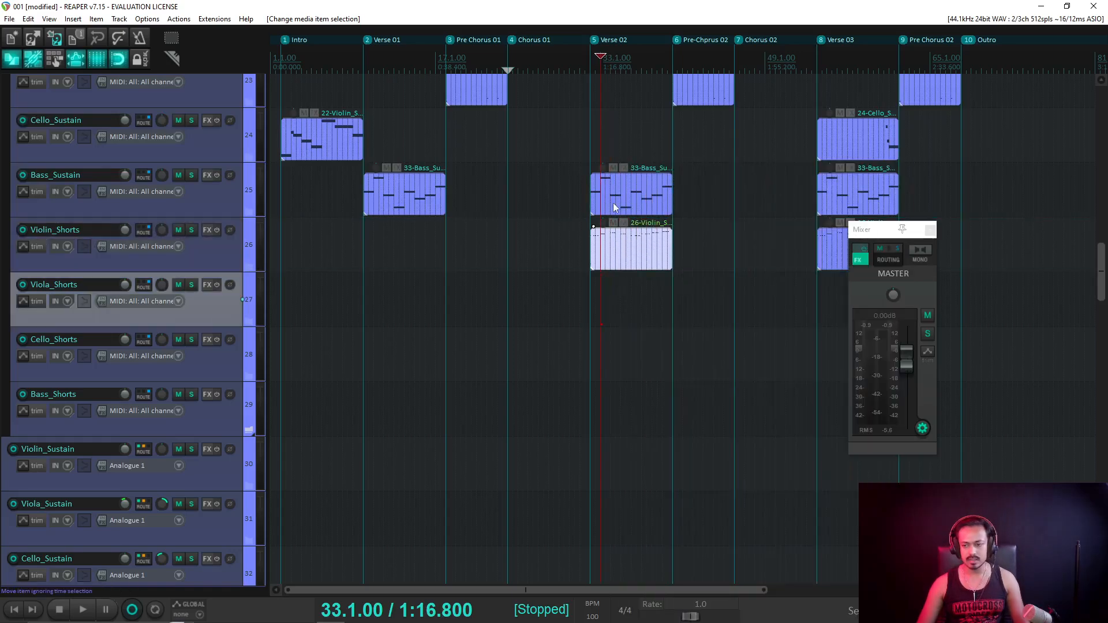
{"action": "key", "text": "ctrl+v"}
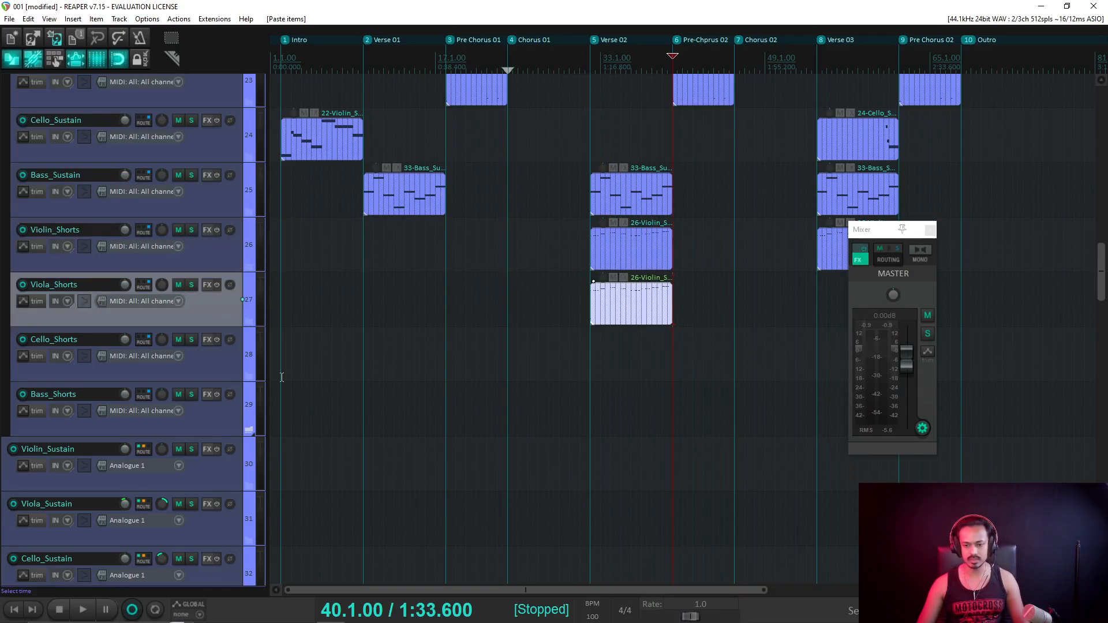
{"action": "scroll", "coordinate": [192, 389], "scroll_direction": "down", "scroll_amount": 5}
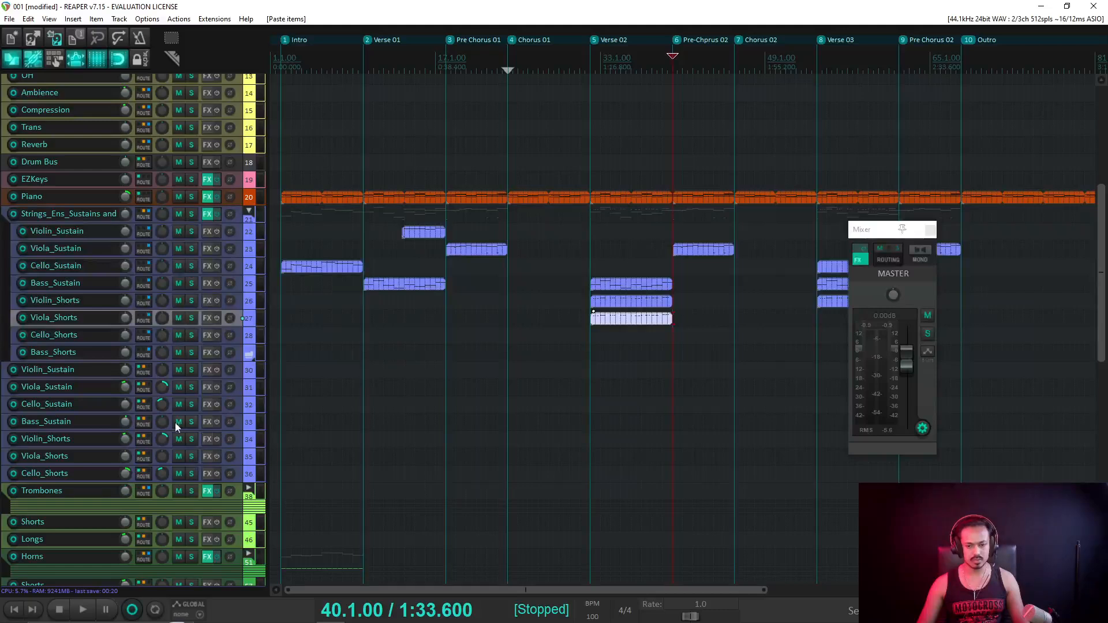
Solo the second Viola_Shorts track and play it from Verse 02.
{"action": "left_click", "coordinate": [191, 456]}
{"action": "key", "text": "space"}
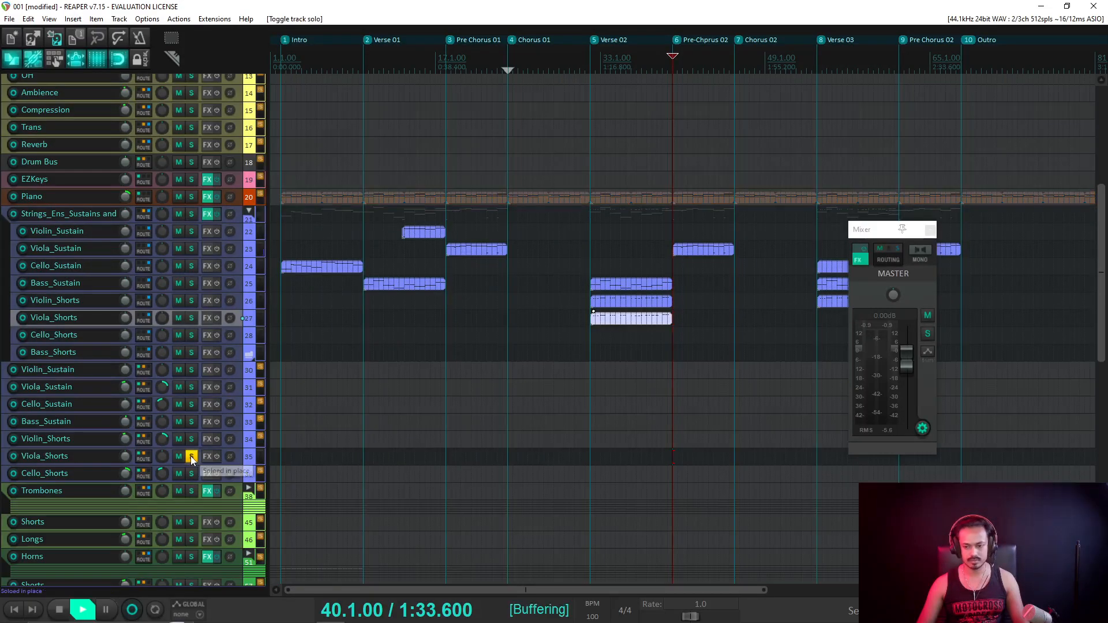
{"action": "key", "text": "space"}
{"action": "left_click", "coordinate": [582, 66]}
{"action": "key", "text": "space"}
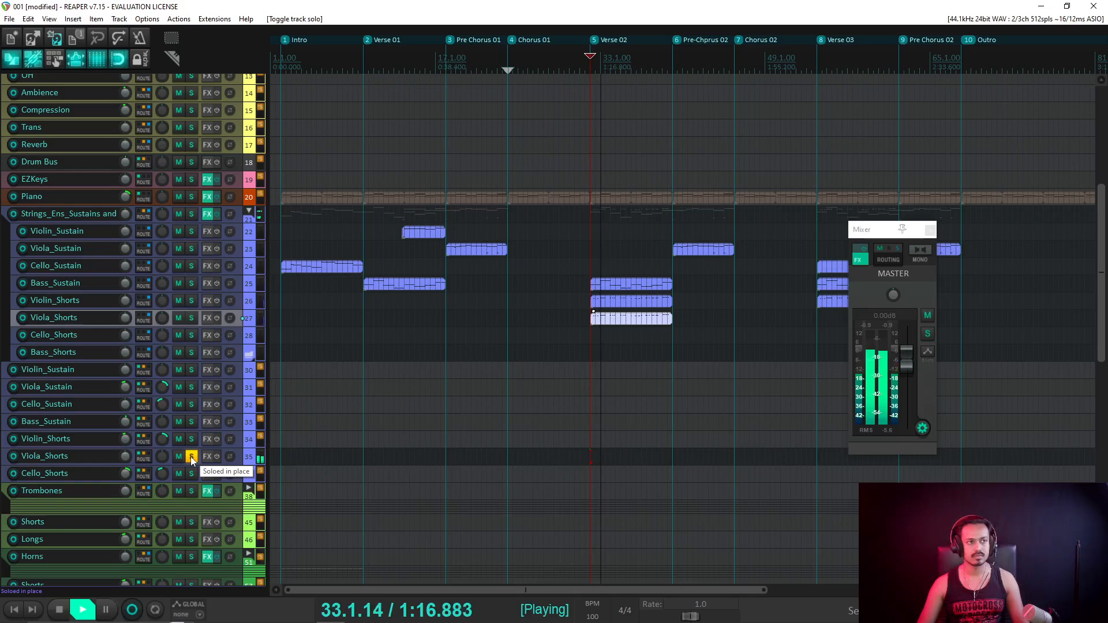
{"action": "key", "text": "space"}
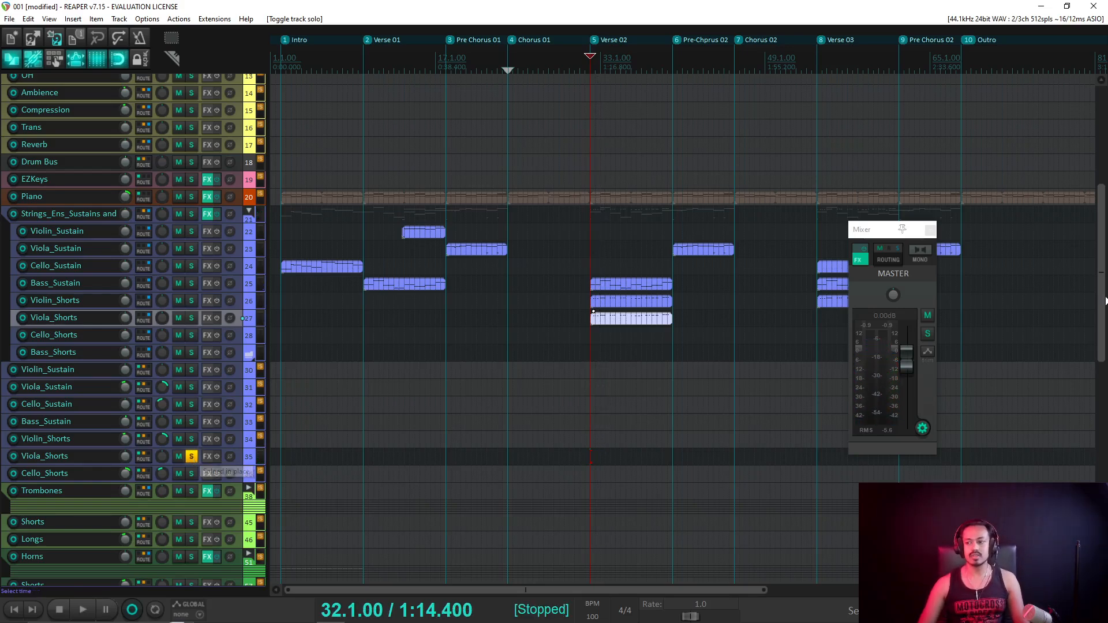
Sum the master to mono and audition Violin_Shorts soloed instead of Viola_Shorts.
{"action": "left_click", "coordinate": [918, 250]}
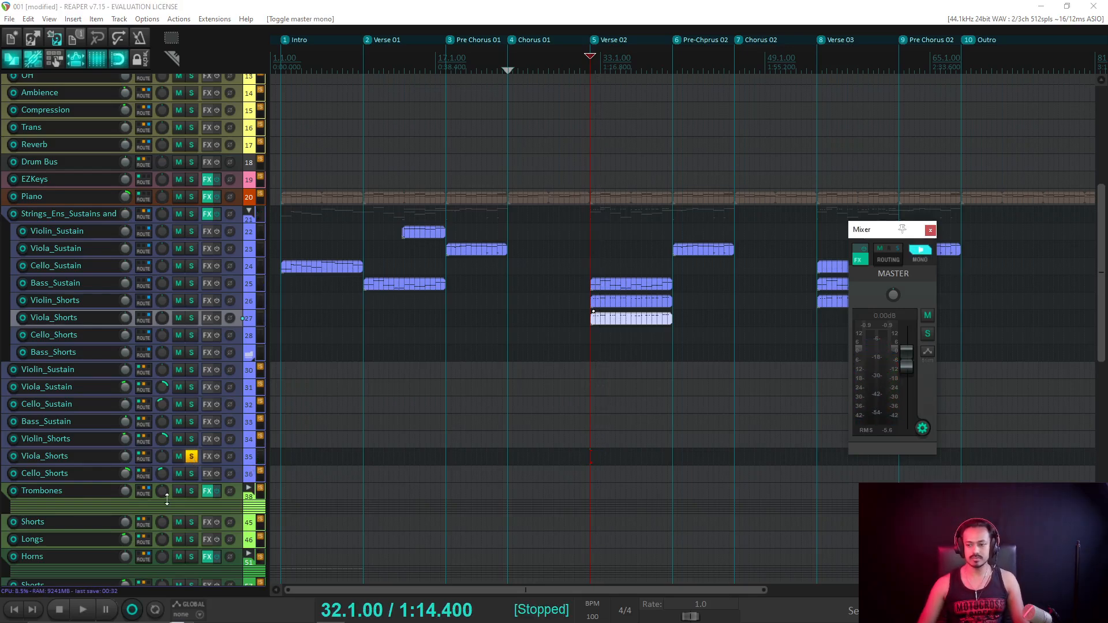
{"action": "left_click", "coordinate": [194, 457]}
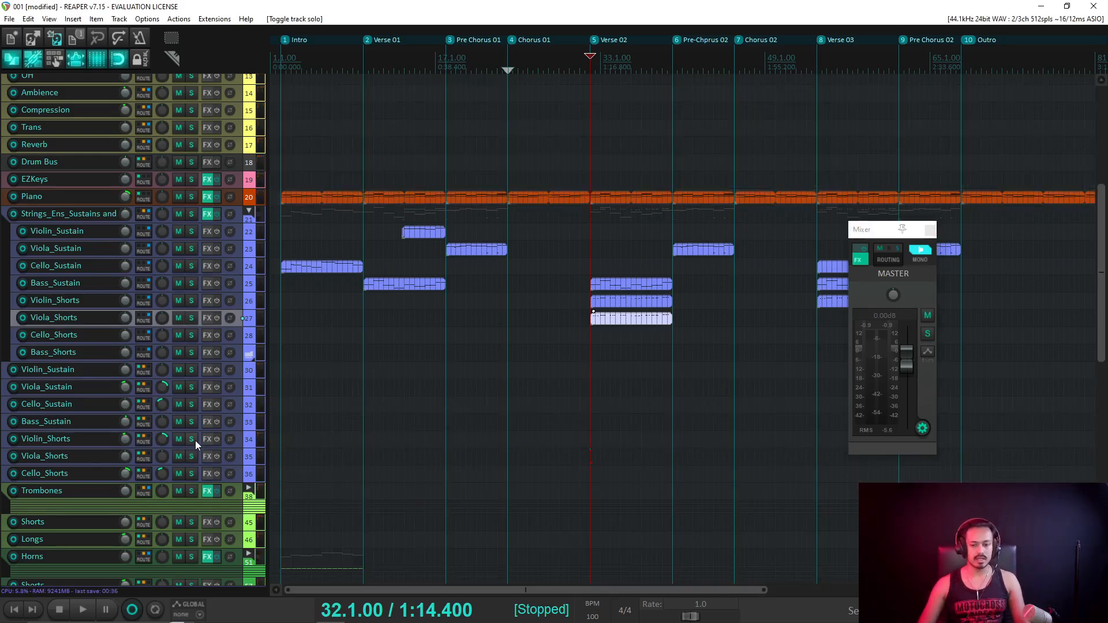
{"action": "left_click", "coordinate": [195, 441]}
{"action": "key", "text": "space"}
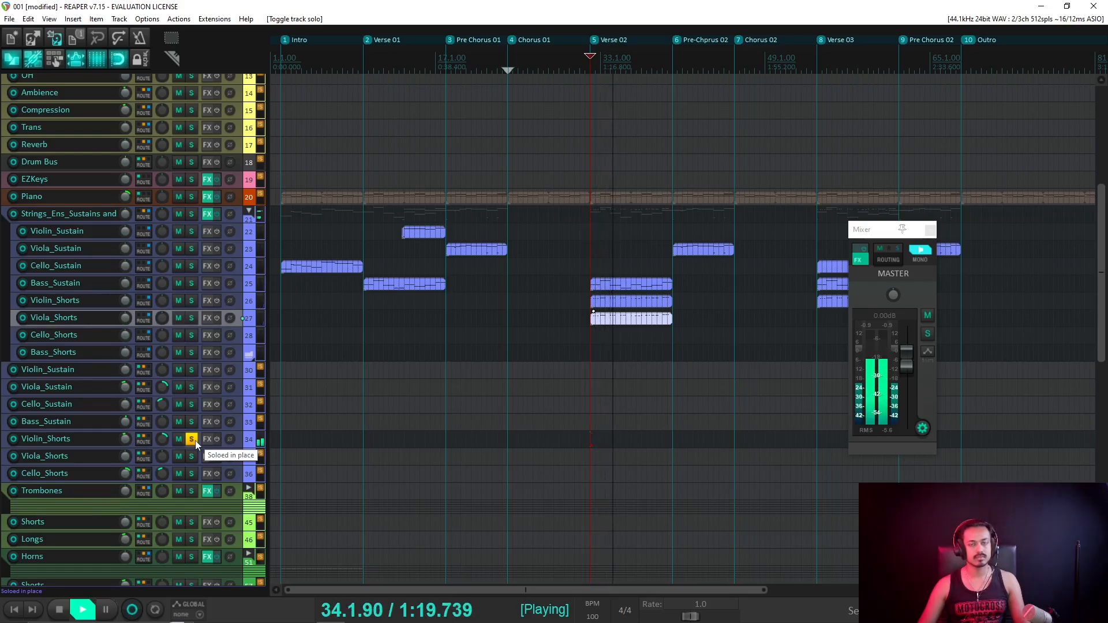
{"action": "key", "text": "space"}
Play Viola_Shorts and Violin_Shorts soloed together, then Viola_Shorts alone.
{"action": "left_click", "coordinate": [194, 456]}
{"action": "key", "text": "space"}
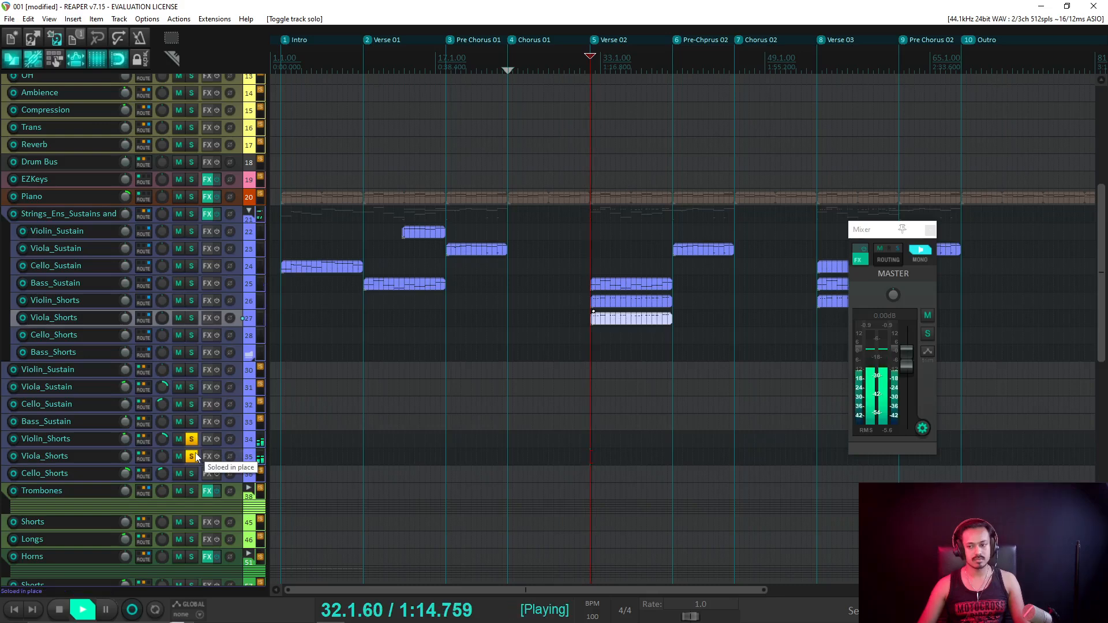
{"action": "left_click", "coordinate": [192, 439]}
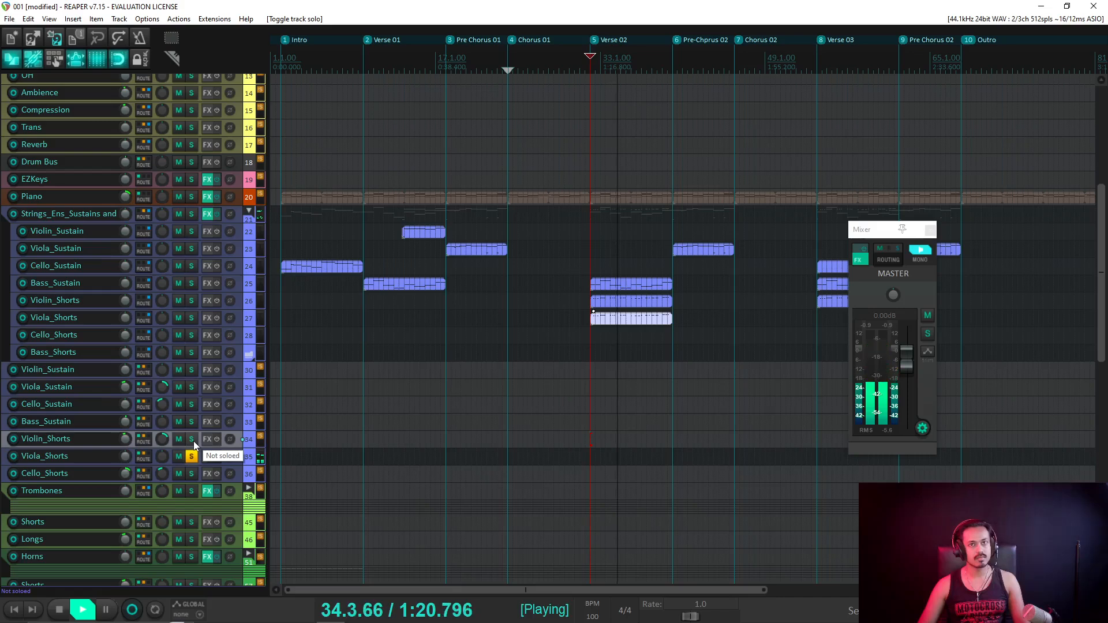
{"action": "key", "text": "space"}
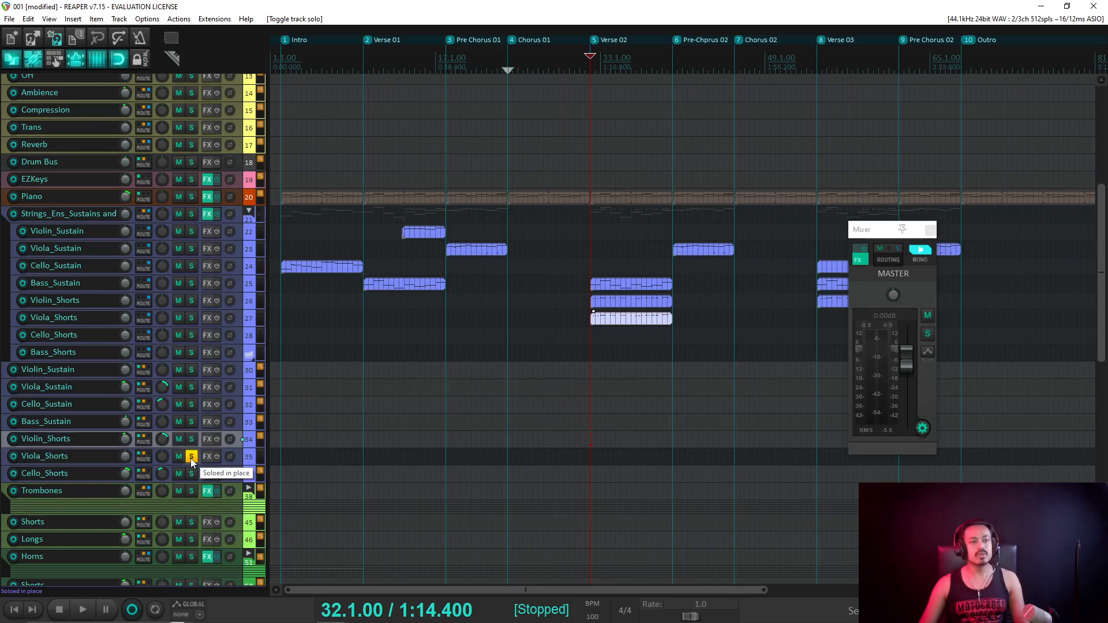
Audition Violin_Shorts alone, then Viola_Shorts alone.
{"action": "left_click", "coordinate": [191, 458]}
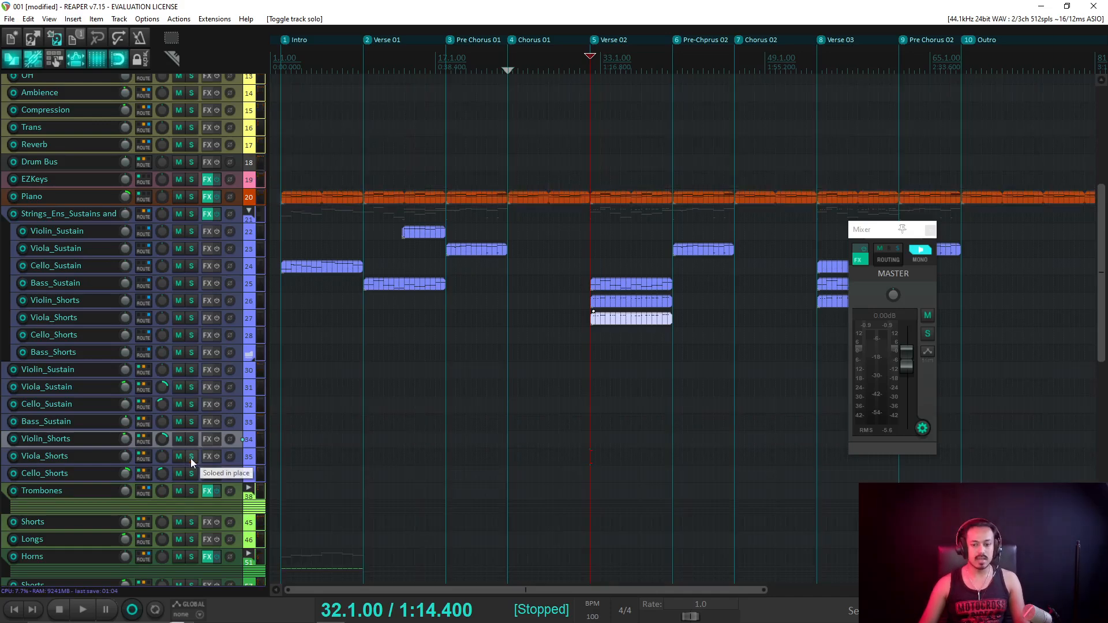
{"action": "left_click", "coordinate": [191, 438]}
{"action": "key", "text": "space"}
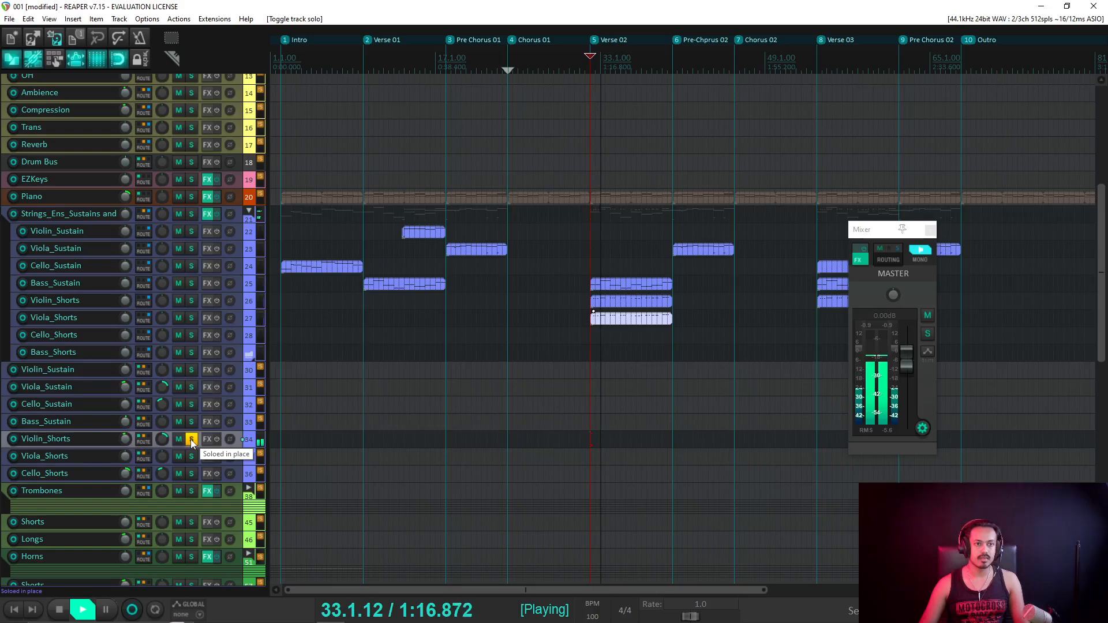
{"action": "key", "text": "space"}
{"action": "left_click", "coordinate": [191, 439]}
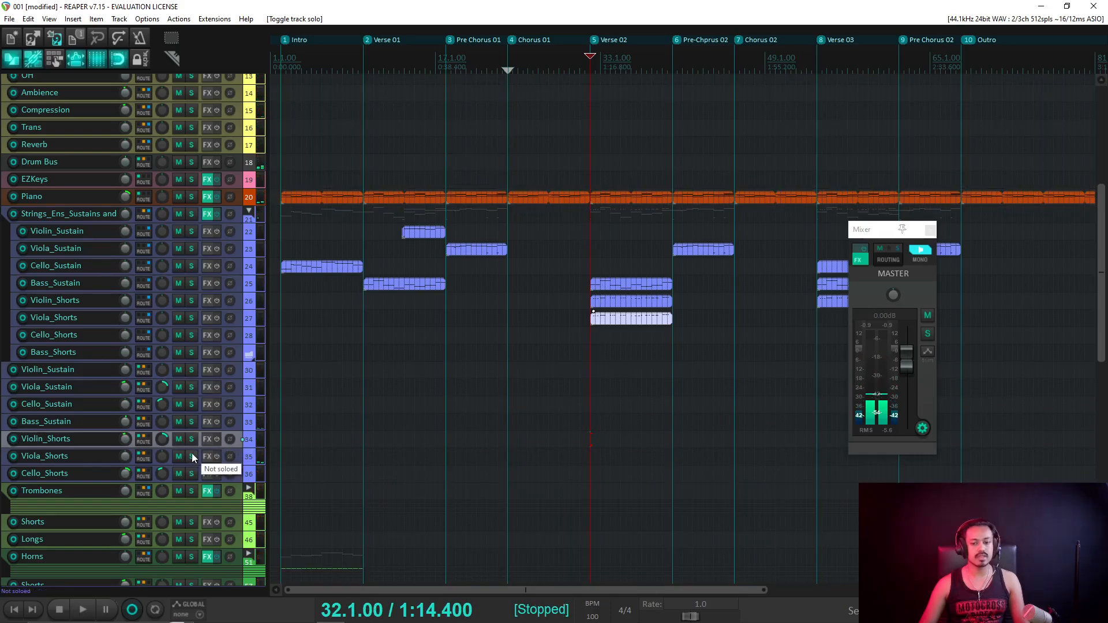
{"action": "left_click", "coordinate": [191, 457]}
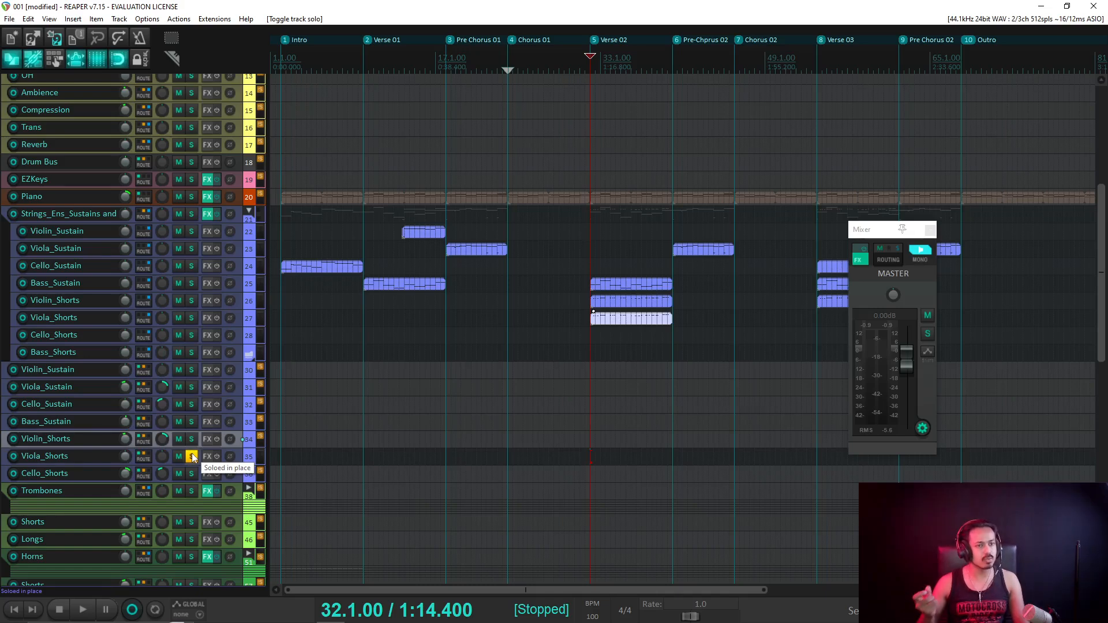
{"action": "key", "text": "space"}
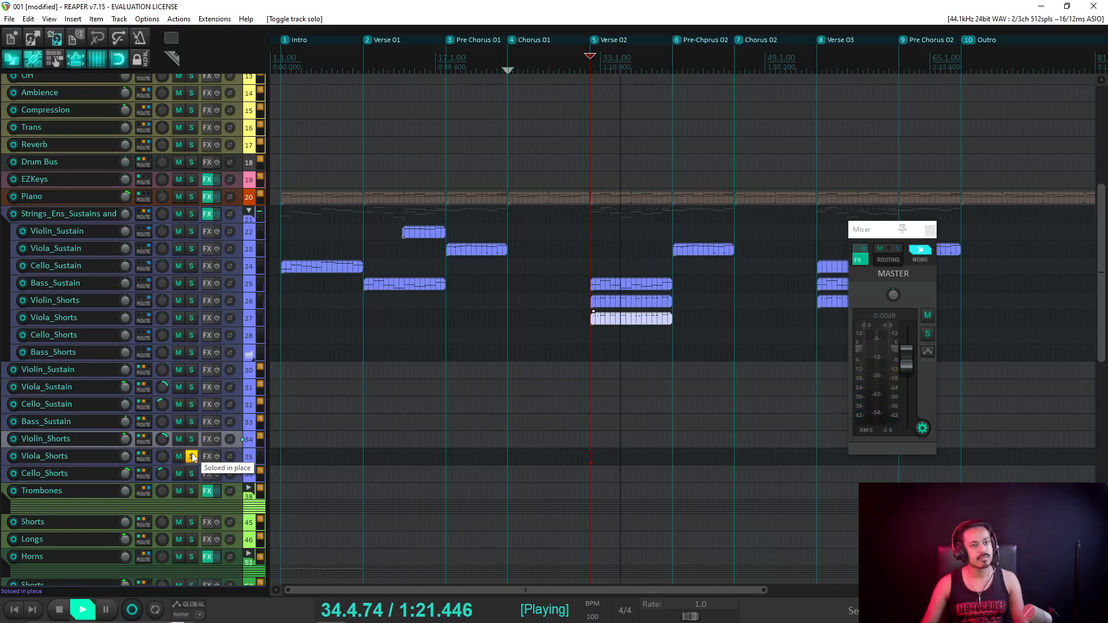
{"action": "key", "text": "space"}
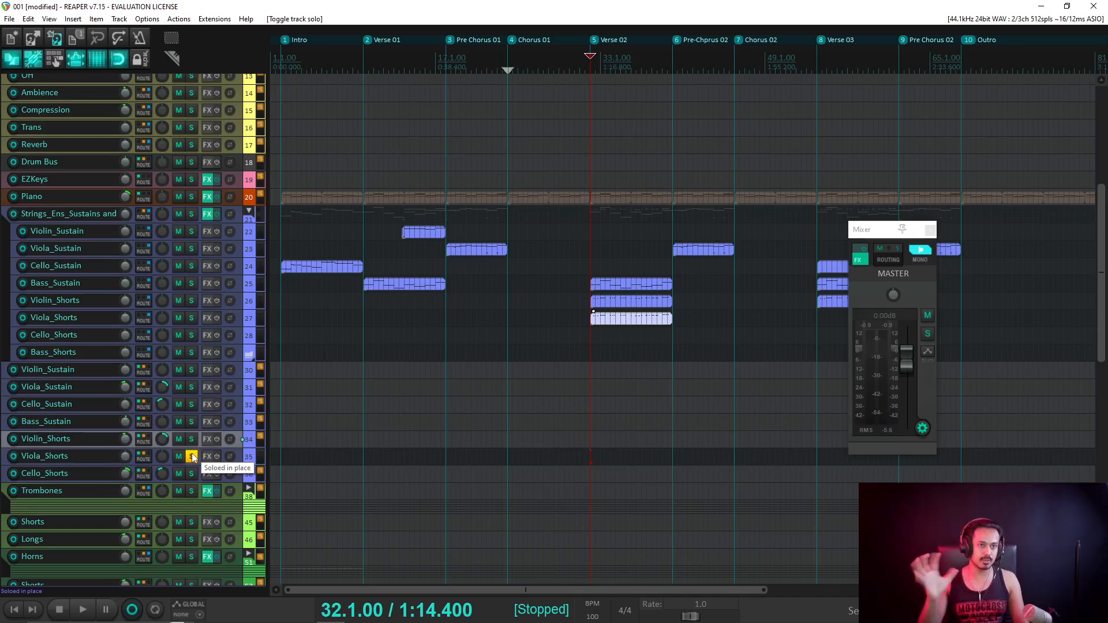
Replay the soloed Viola_Shorts part, including from bar 34 and bar 39.
{"action": "left_click", "coordinate": [192, 457]}
{"action": "left_click", "coordinate": [192, 456]}
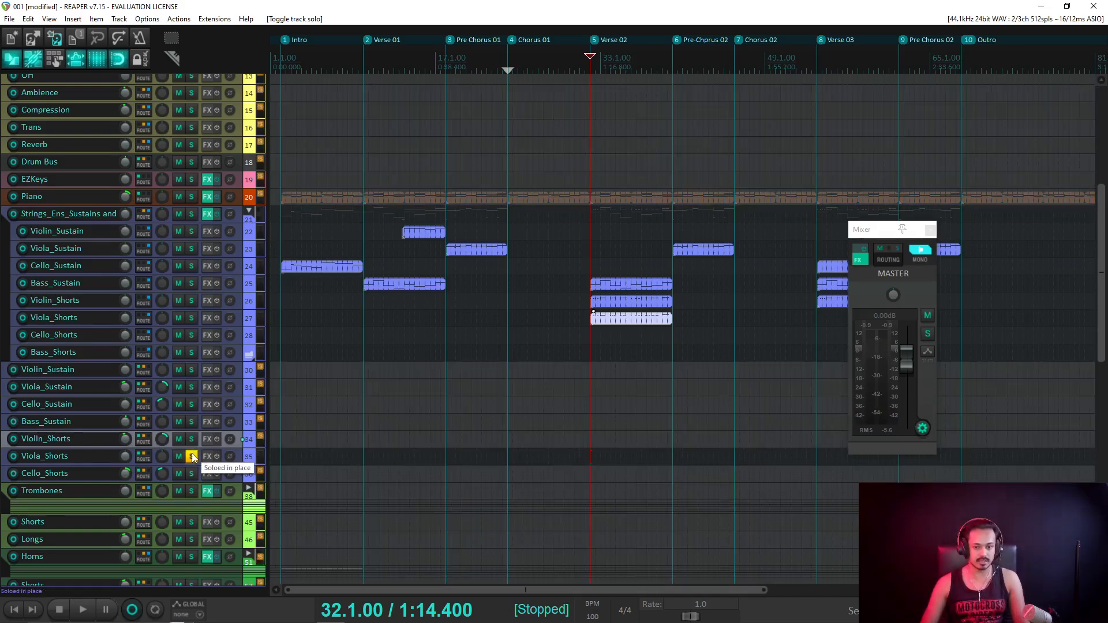
{"action": "key", "text": "space"}
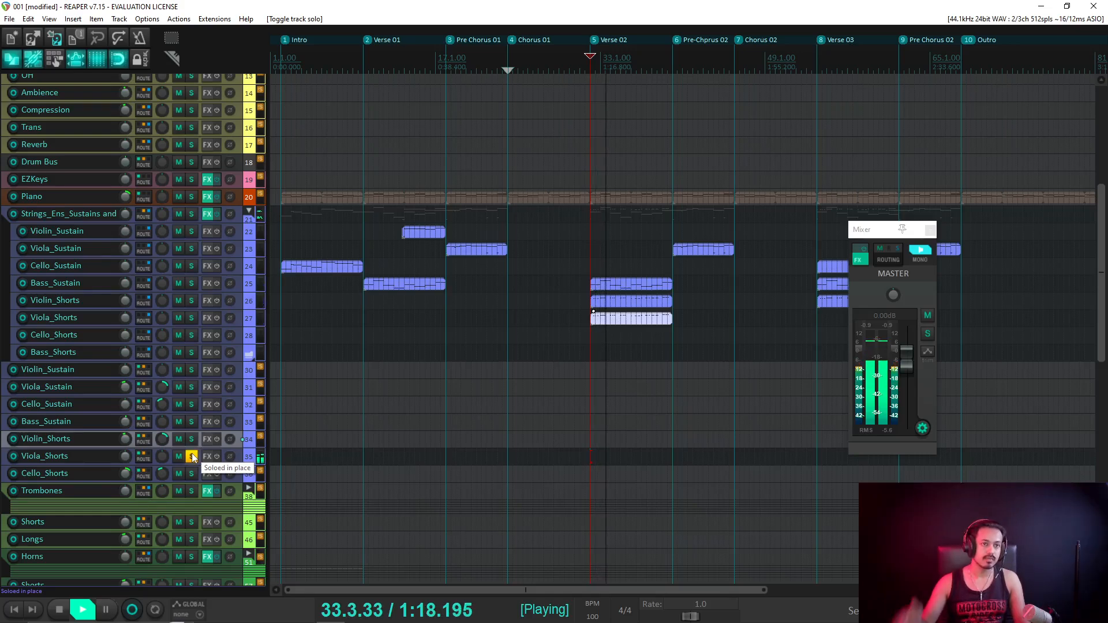
{"action": "key", "text": "space"}
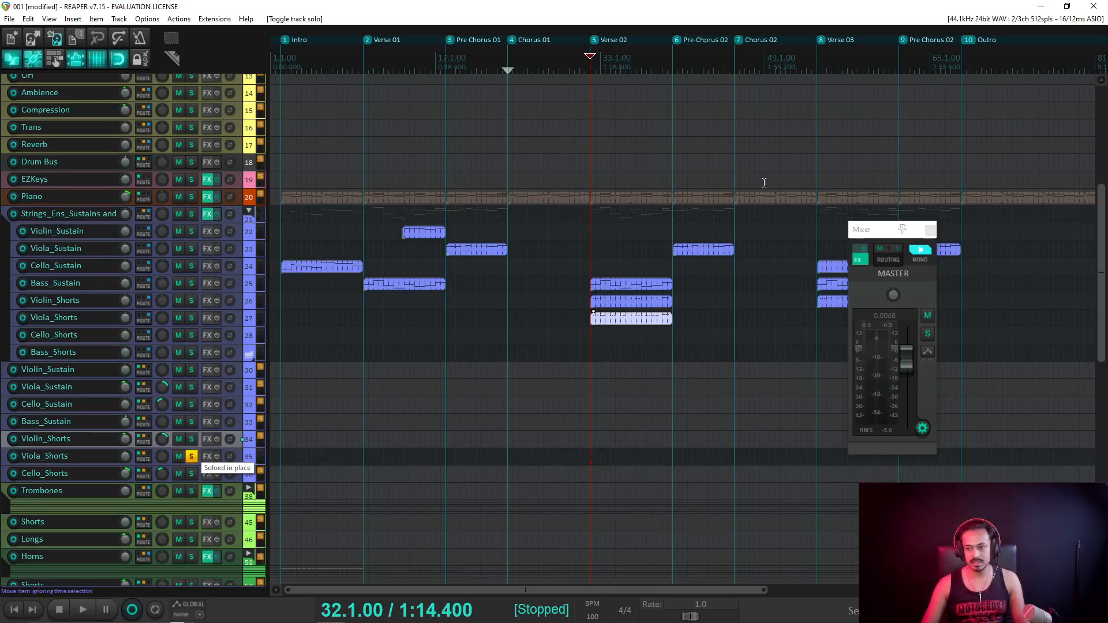
{"action": "left_click", "coordinate": [612, 70]}
{"action": "key", "text": "space"}
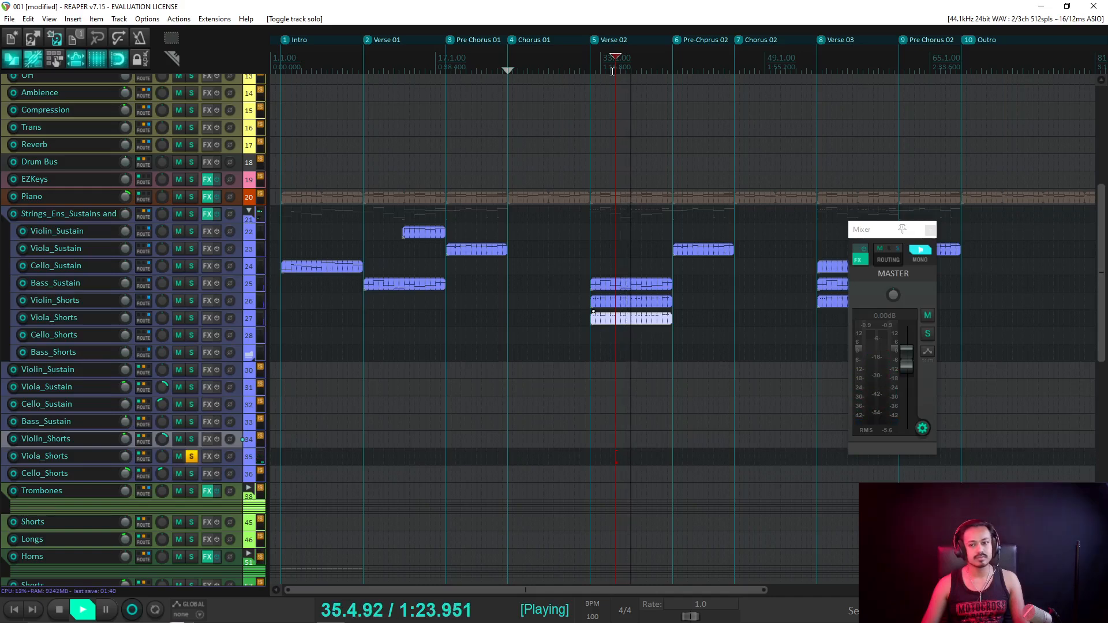
{"action": "left_click", "coordinate": [661, 63]}
{"action": "key", "text": "space"}
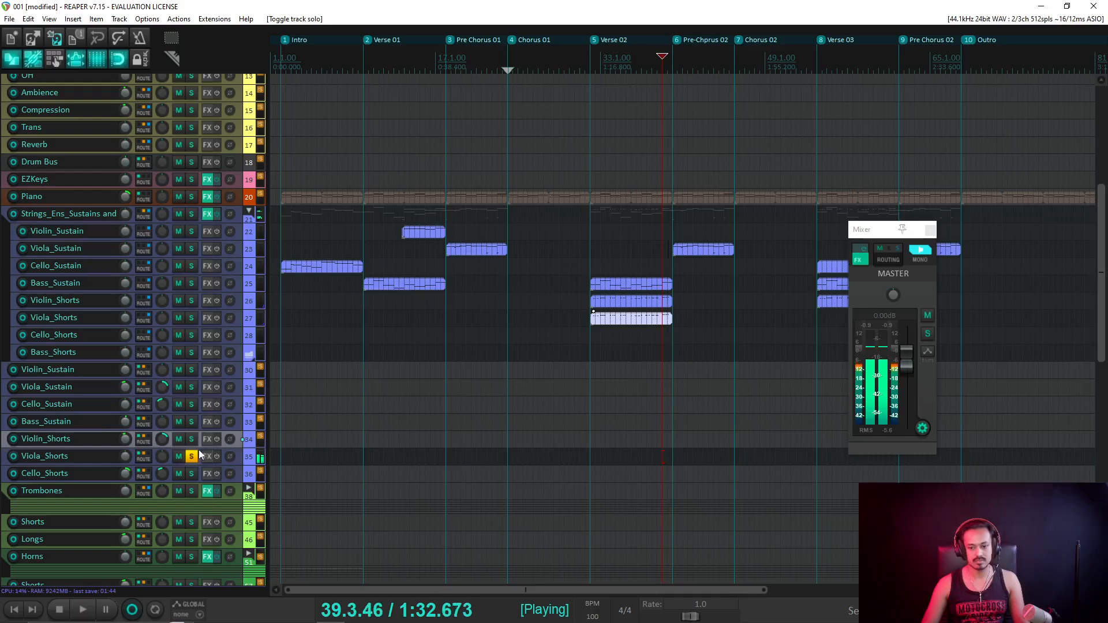
Audition Violin_Shorts soloed from bar 39, then clear all solos.
{"action": "left_click", "coordinate": [191, 456]}
{"action": "left_click", "coordinate": [192, 444]}
{"action": "key", "text": "space"}
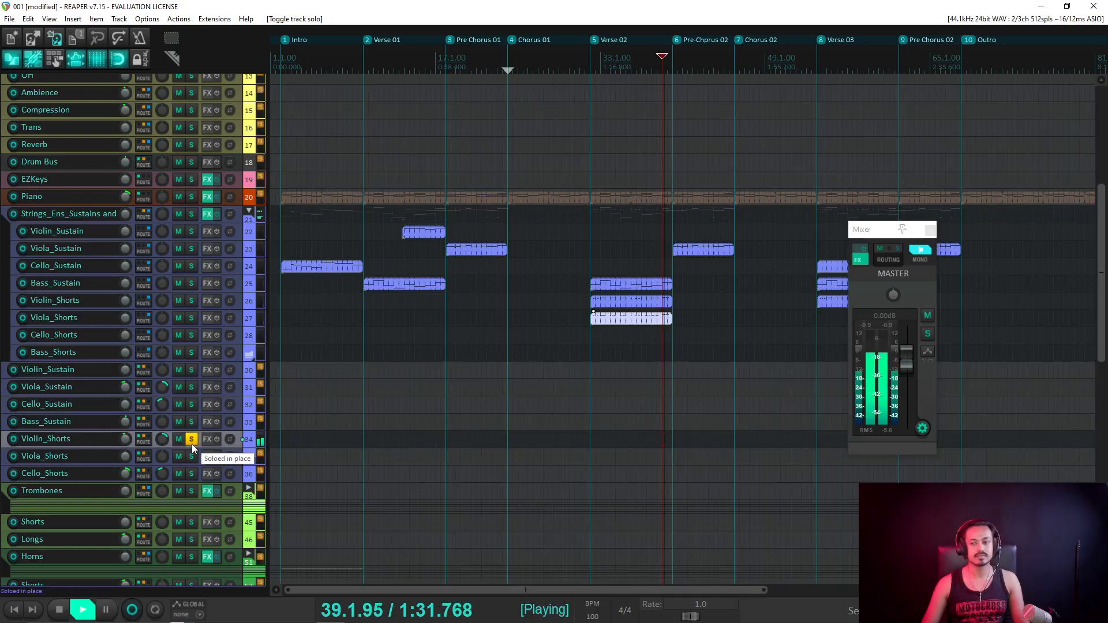
{"action": "key", "text": "space"}
{"action": "left_click", "coordinate": [191, 443]}
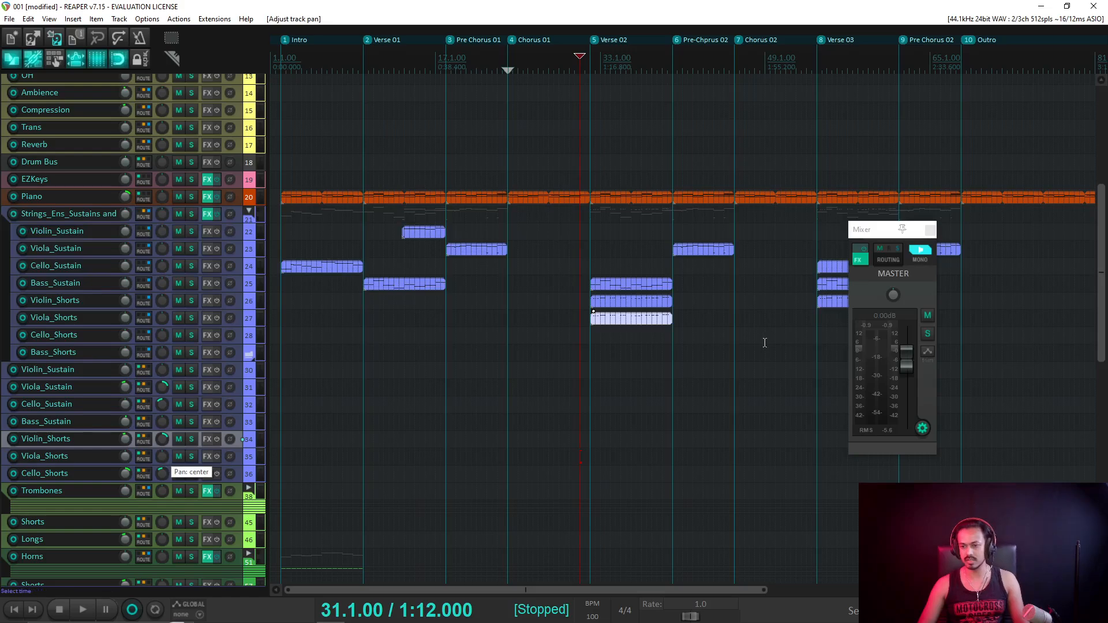
Play the full unsoloed mix and turn the master MONO off, back to stereo.
{"action": "scroll", "coordinate": [777, 340], "scroll_direction": "down", "scroll_amount": 2}
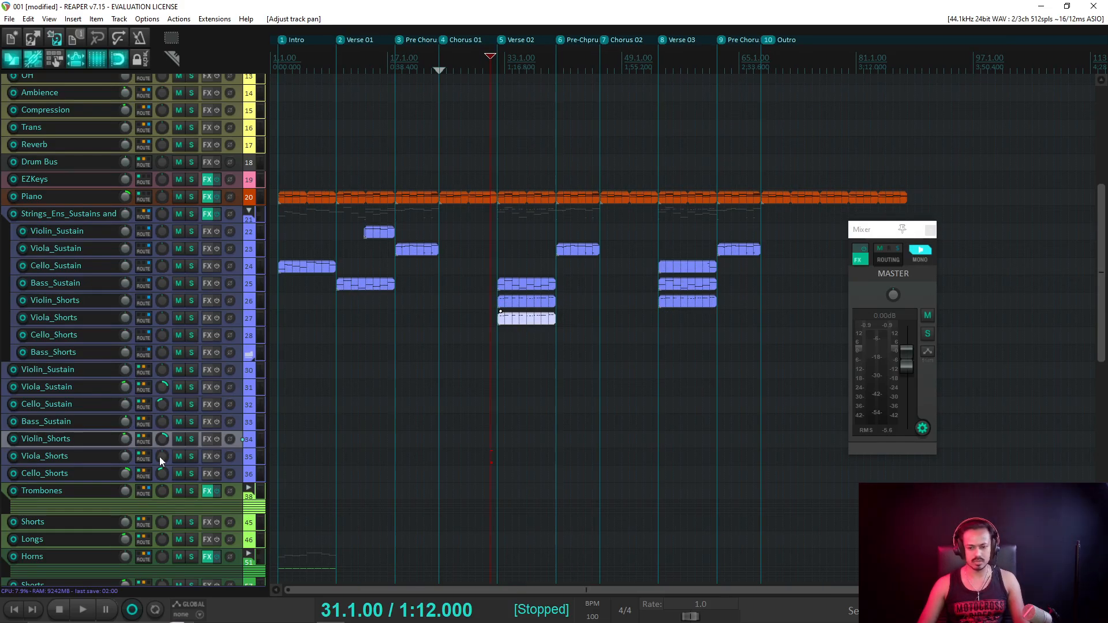
{"action": "key", "text": "space"}
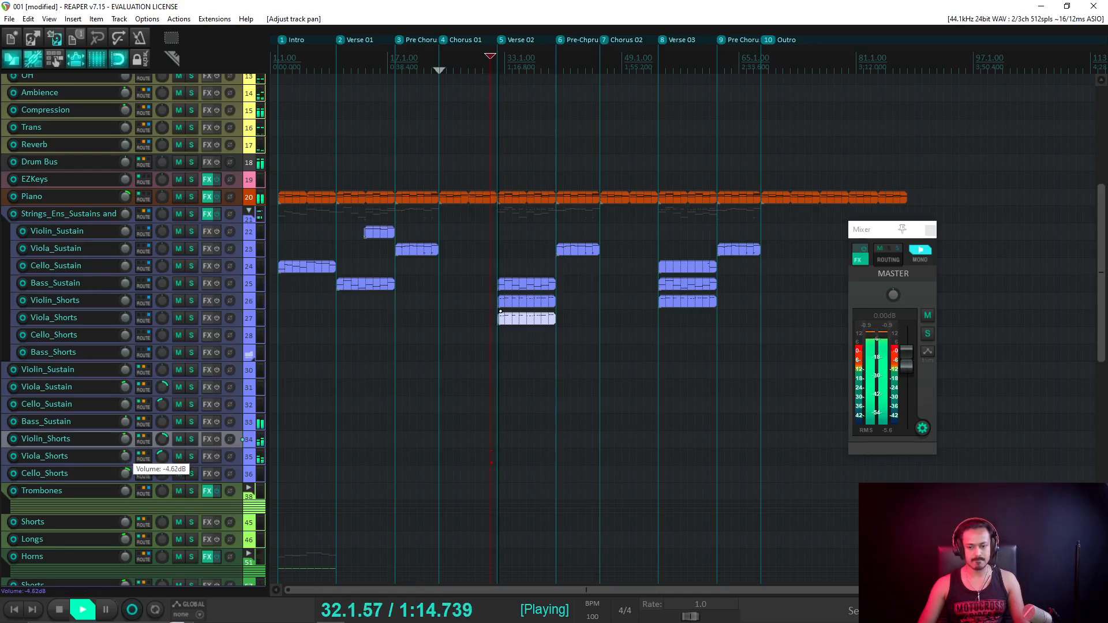
{"action": "scroll", "coordinate": [125, 473], "scroll_direction": "down", "scroll_amount": 1}
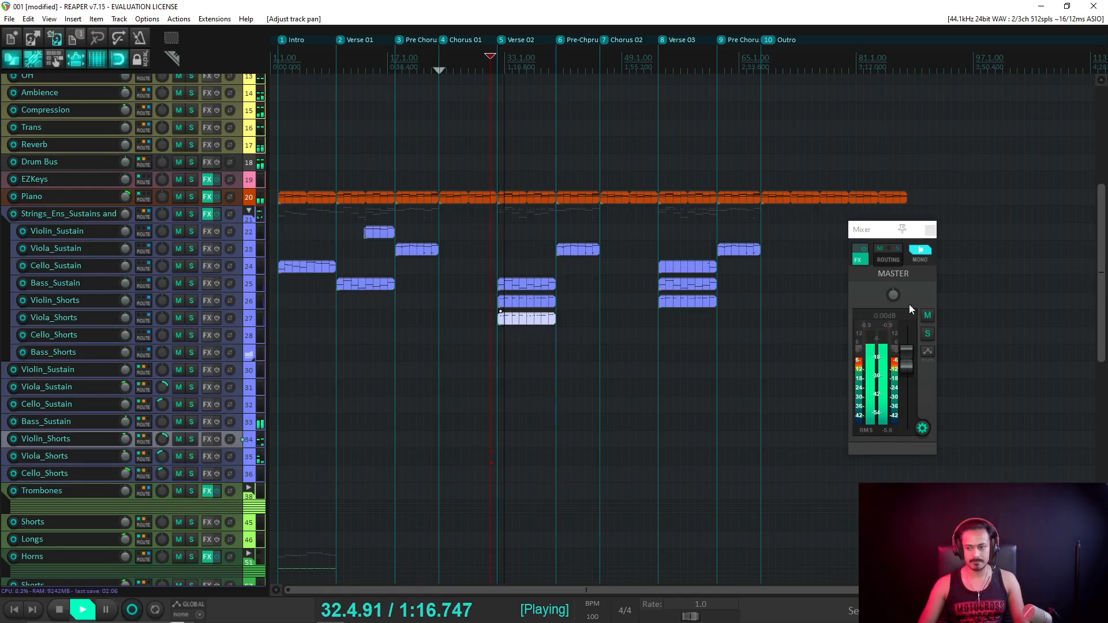
{"action": "left_click", "coordinate": [920, 250]}
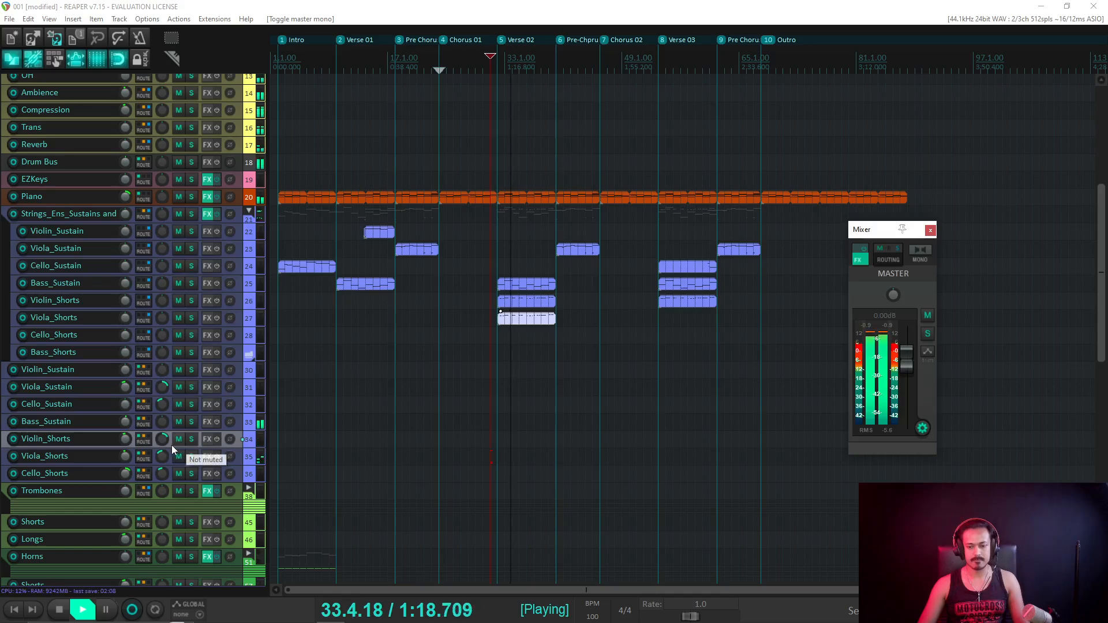
{"action": "scroll", "coordinate": [161, 456], "scroll_direction": "down", "scroll_amount": 1}
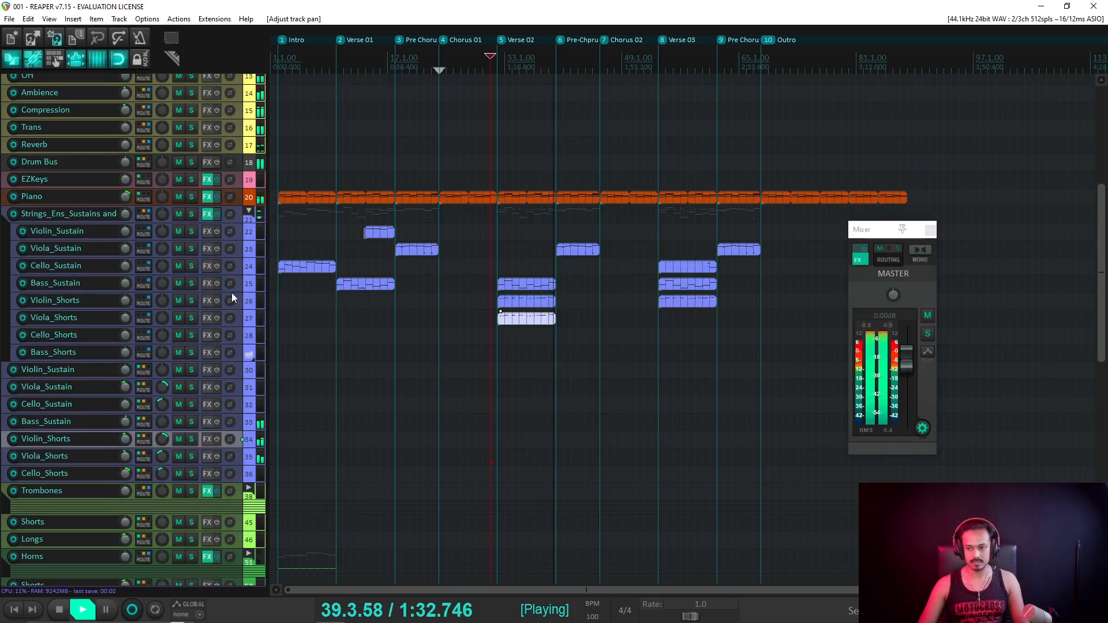
Shorten the second Bass_Pr_Chorus item's end slightly, then play from bar 67.
{"action": "scroll", "coordinate": [207, 309], "scroll_direction": "down", "scroll_amount": 10}
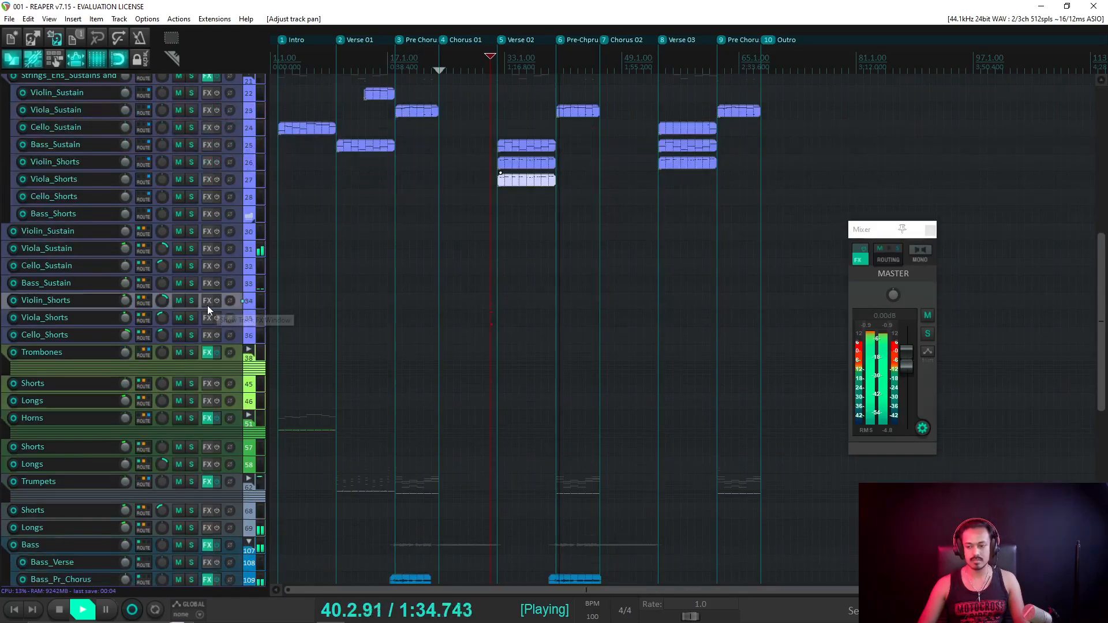
{"action": "scroll", "coordinate": [207, 306], "scroll_direction": "down", "scroll_amount": 9}
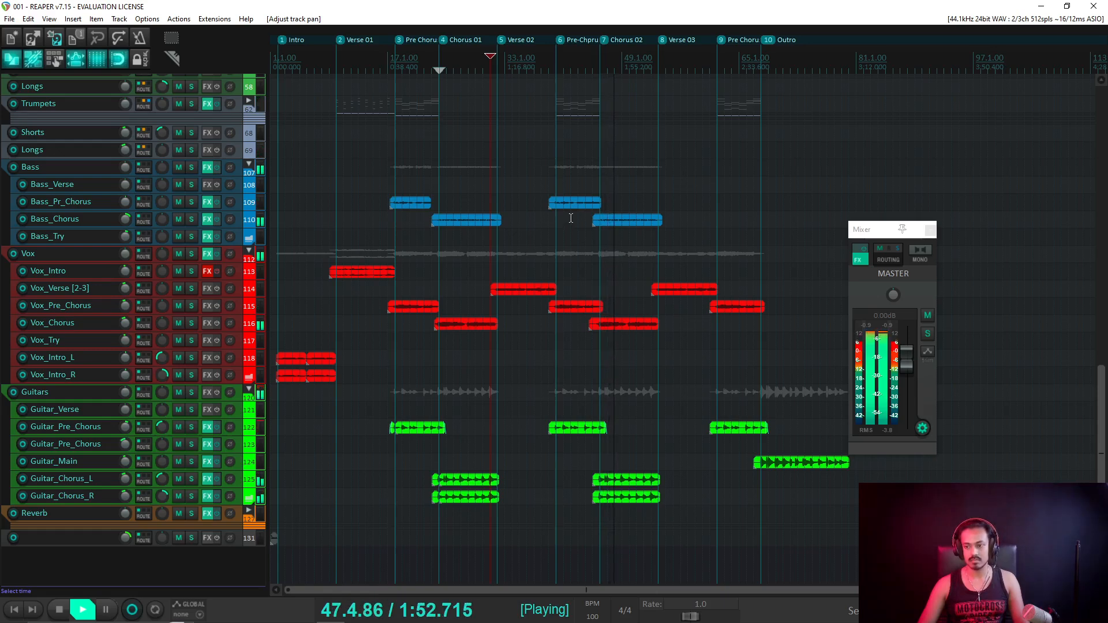
{"action": "left_click_drag", "start_coordinate": [600, 208], "coordinate": [592, 209]}
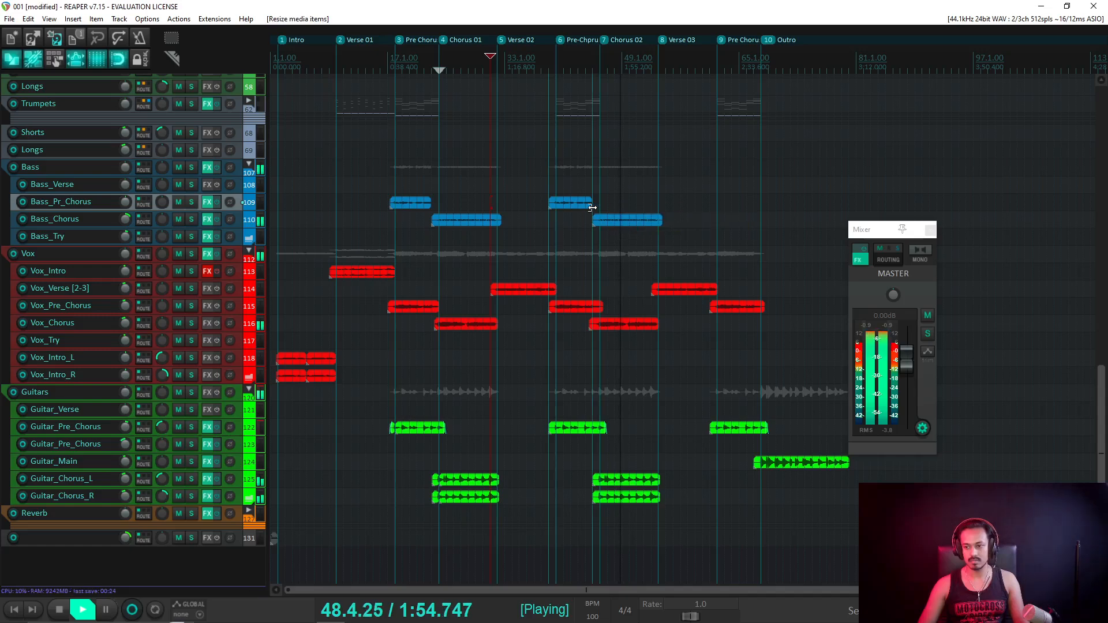
{"action": "left_click", "coordinate": [438, 61]}
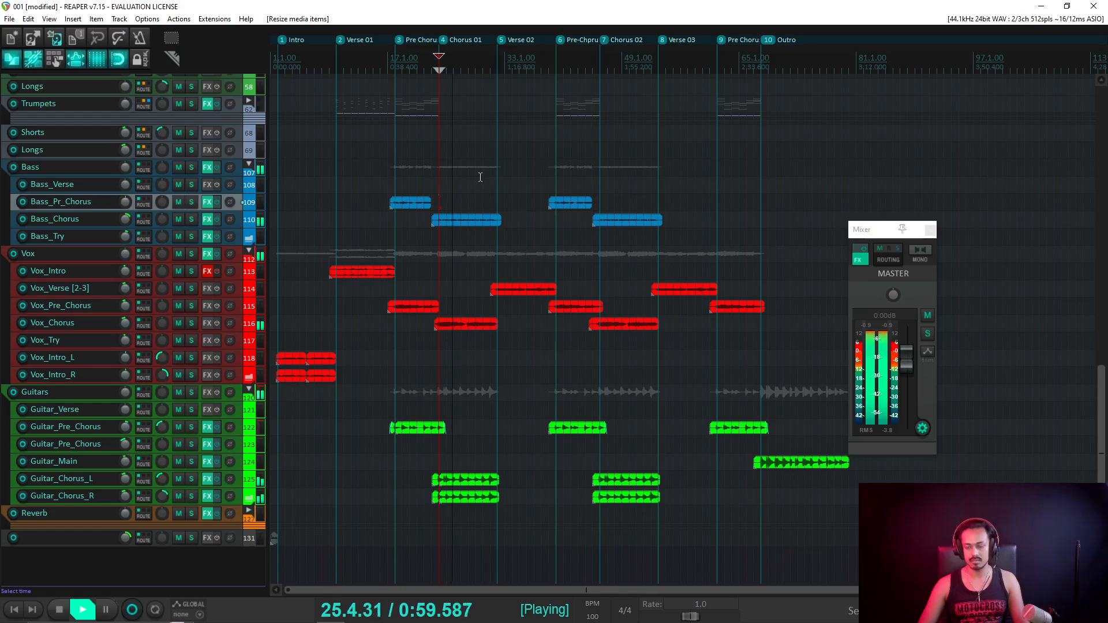
{"action": "key", "text": "space"}
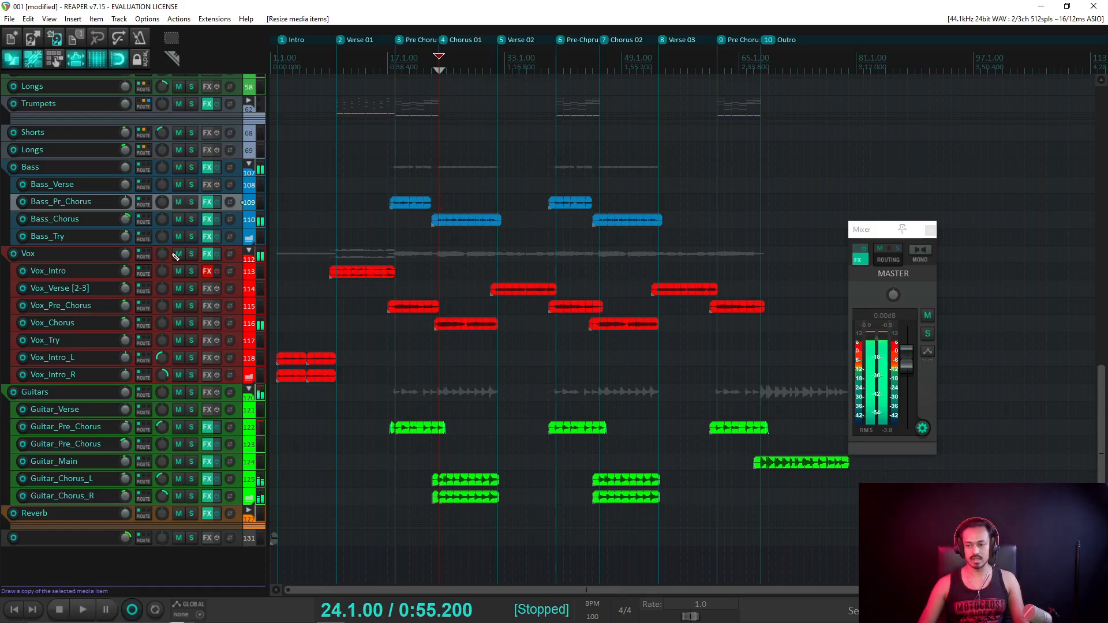
{"action": "left_click", "coordinate": [754, 194]}
{"action": "key", "text": "space"}
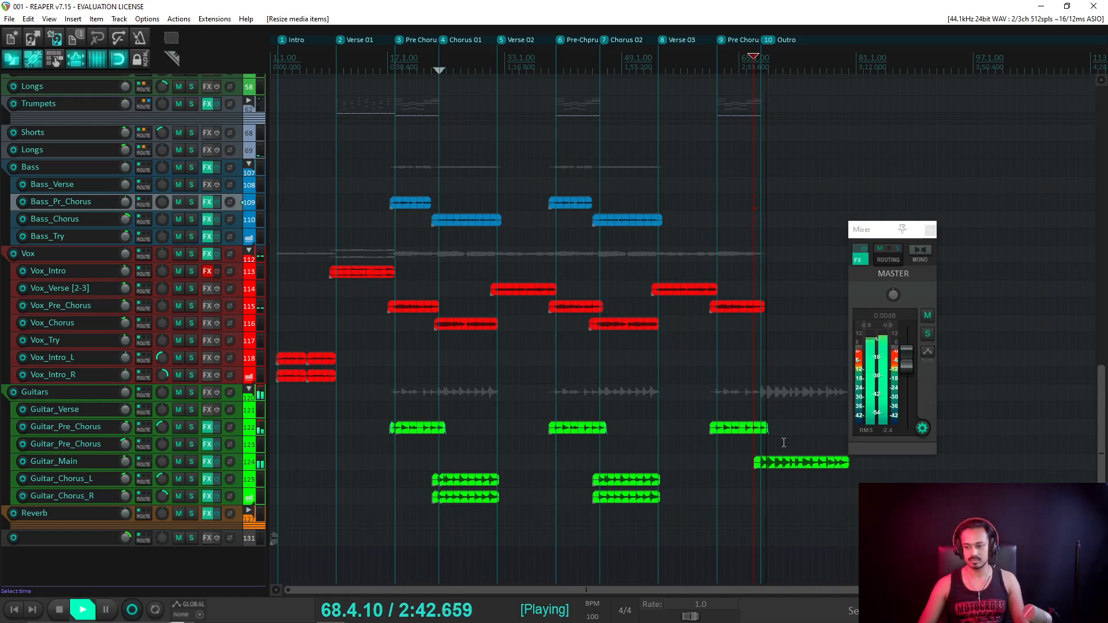
Show Guitar_Pre_Chorus's volume envelope and lower its end point near the Outro.
{"action": "scroll", "coordinate": [779, 450], "scroll_direction": "up", "scroll_amount": 5}
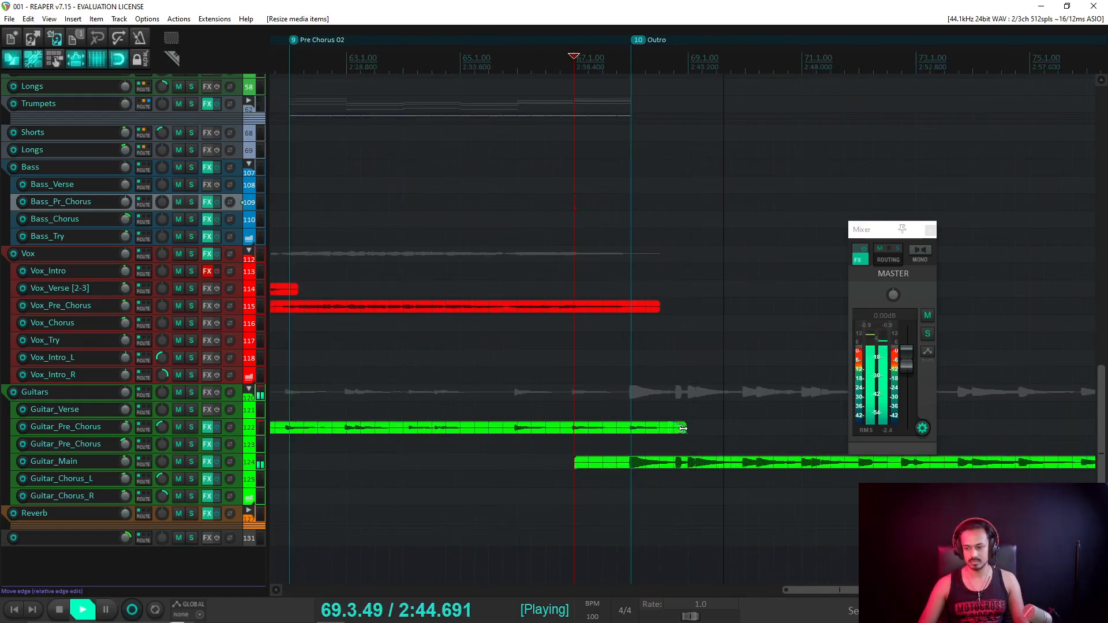
{"action": "left_click", "coordinate": [239, 431]}
{"action": "key", "text": "v"}
{"action": "scroll", "coordinate": [239, 433], "scroll_direction": "up", "scroll_amount": 5}
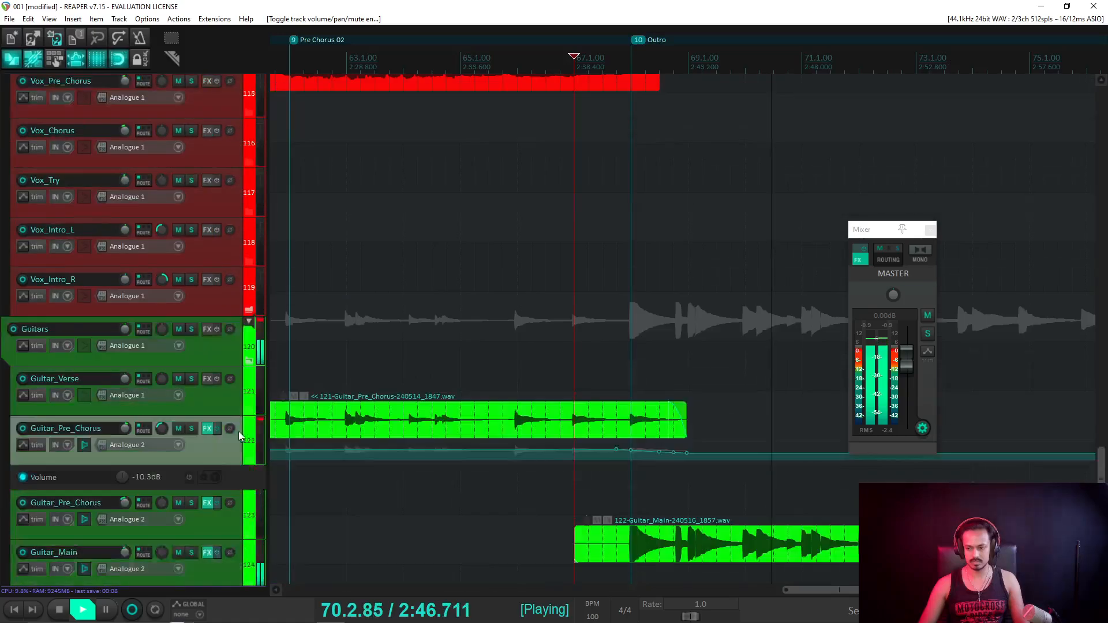
{"action": "scroll", "coordinate": [239, 437], "scroll_direction": "up", "scroll_amount": 5}
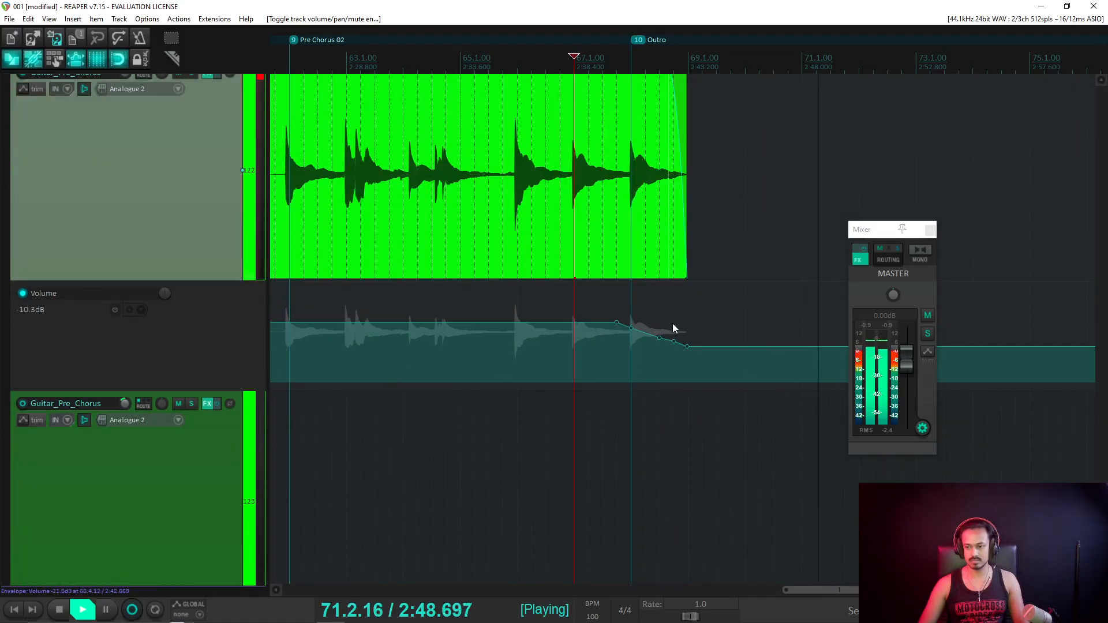
{"action": "mouse_move", "coordinate": [657, 324]}
{"action": "left_mouse_down"}
{"action": "mouse_move", "coordinate": [708, 359]}
{"action": "mouse_move", "coordinate": [688, 360]}
{"action": "left_mouse_up"}
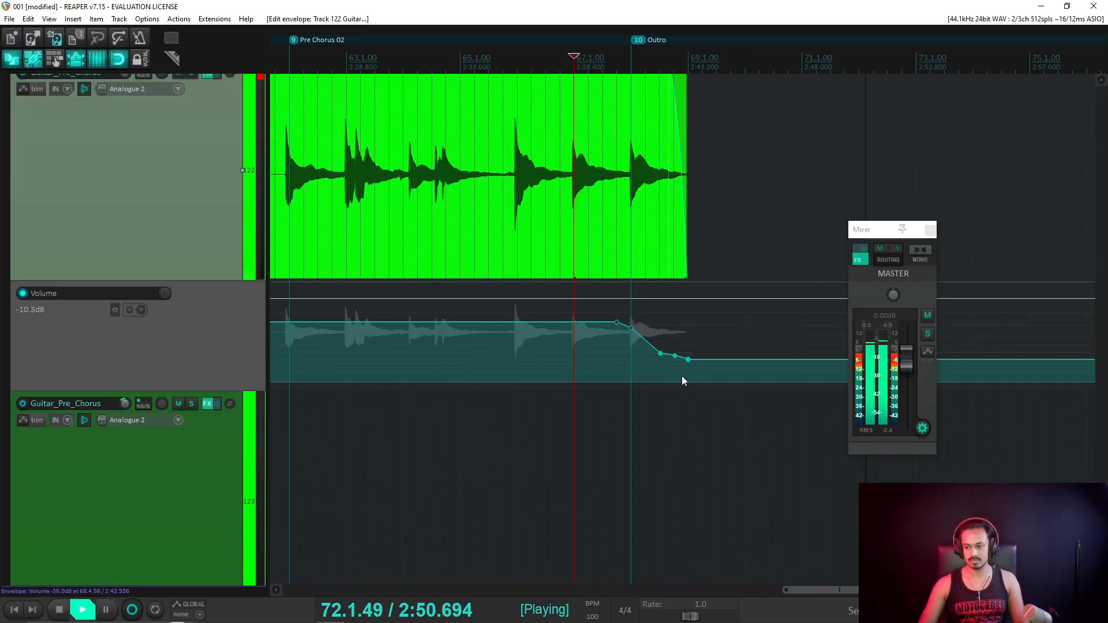
{"action": "key", "text": "ctrl+z"}
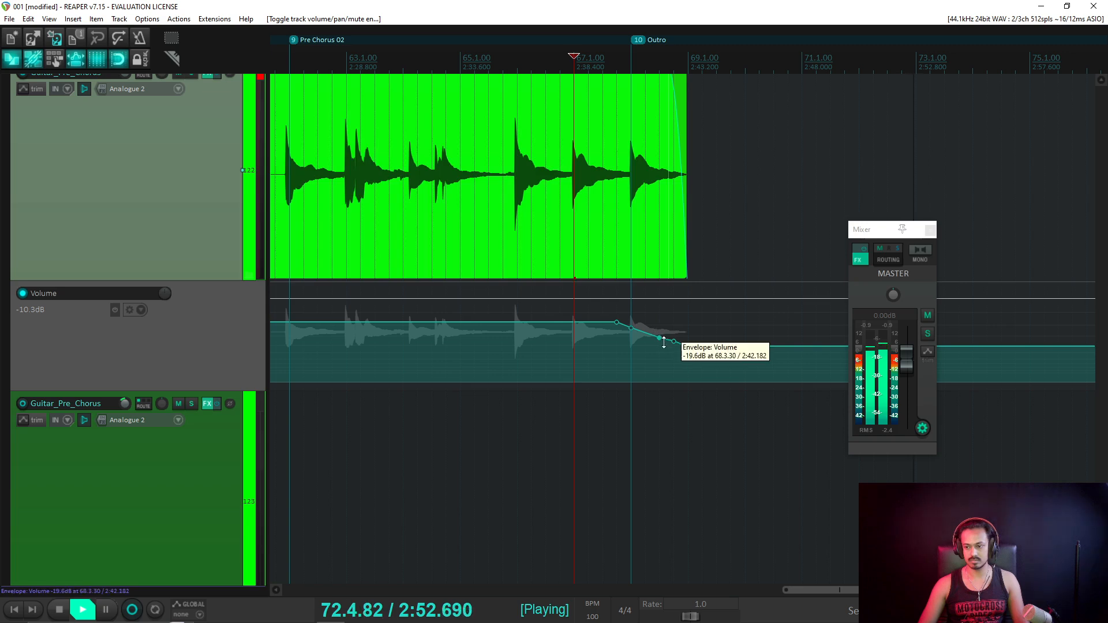
{"action": "mouse_move", "coordinate": [686, 346]}
{"action": "left_mouse_down"}
{"action": "mouse_move", "coordinate": [687, 366]}
{"action": "mouse_move", "coordinate": [687, 354]}
{"action": "left_mouse_up"}
Audition the guitar fade (about -34 dB by bar 69) from bar 67, nudging the item end.
{"action": "scroll", "coordinate": [697, 346], "scroll_direction": "down", "scroll_amount": 3}
{"action": "scroll", "coordinate": [724, 346], "scroll_direction": "down", "scroll_amount": 2}
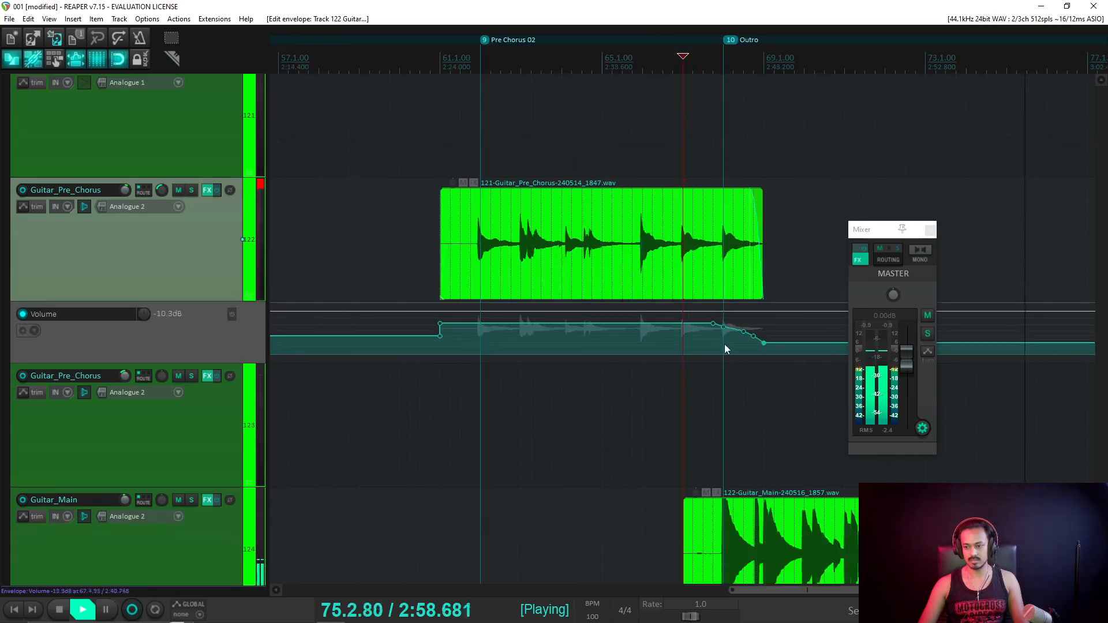
{"action": "scroll", "coordinate": [725, 348], "scroll_direction": "down", "scroll_amount": 2}
{"action": "key", "text": "space"}
{"action": "key", "text": "space"}
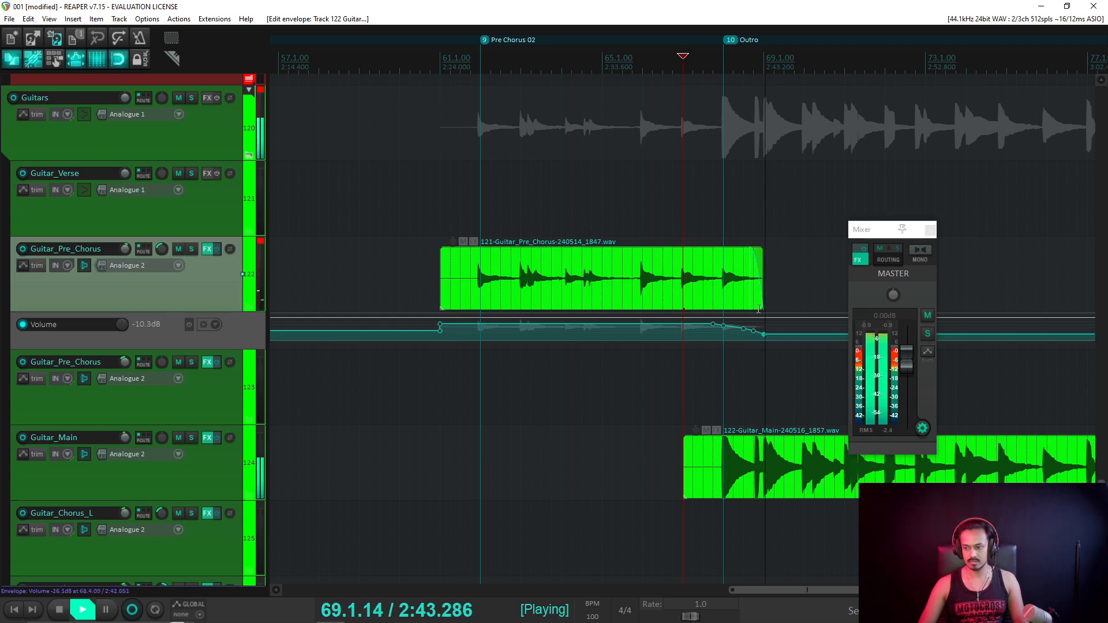
{"action": "mouse_move", "coordinate": [761, 278]}
{"action": "left_mouse_down"}
{"action": "mouse_move", "coordinate": [829, 279]}
{"action": "mouse_move", "coordinate": [759, 280]}
{"action": "left_mouse_up"}
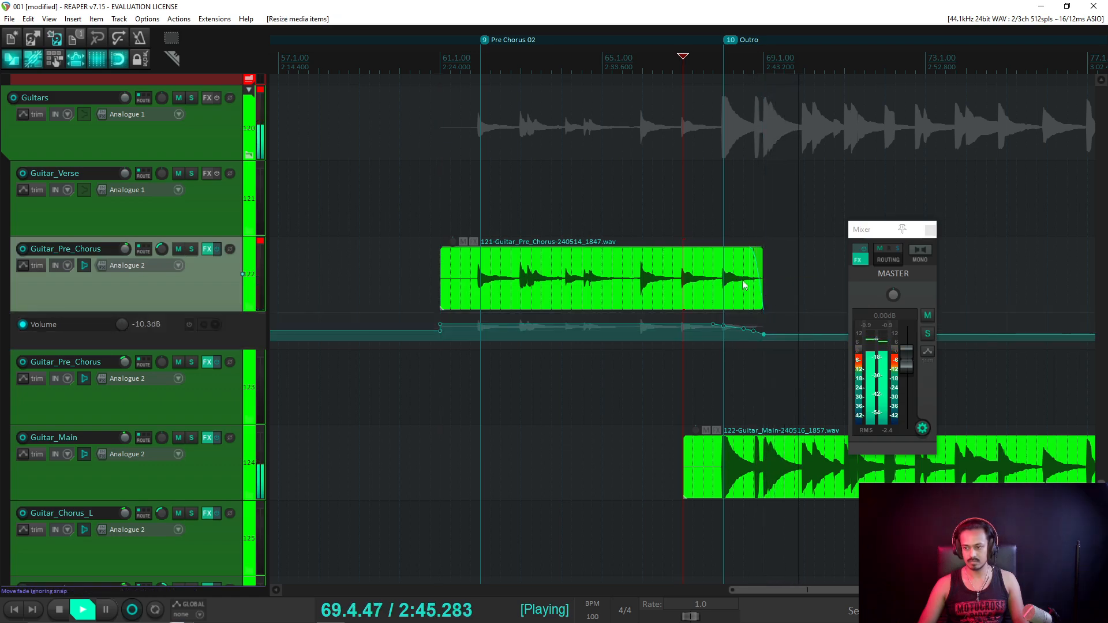
{"action": "scroll", "coordinate": [492, 218], "scroll_direction": "down", "scroll_amount": 3}
{"action": "scroll", "coordinate": [151, 217], "scroll_direction": "up", "scroll_amount": 5}
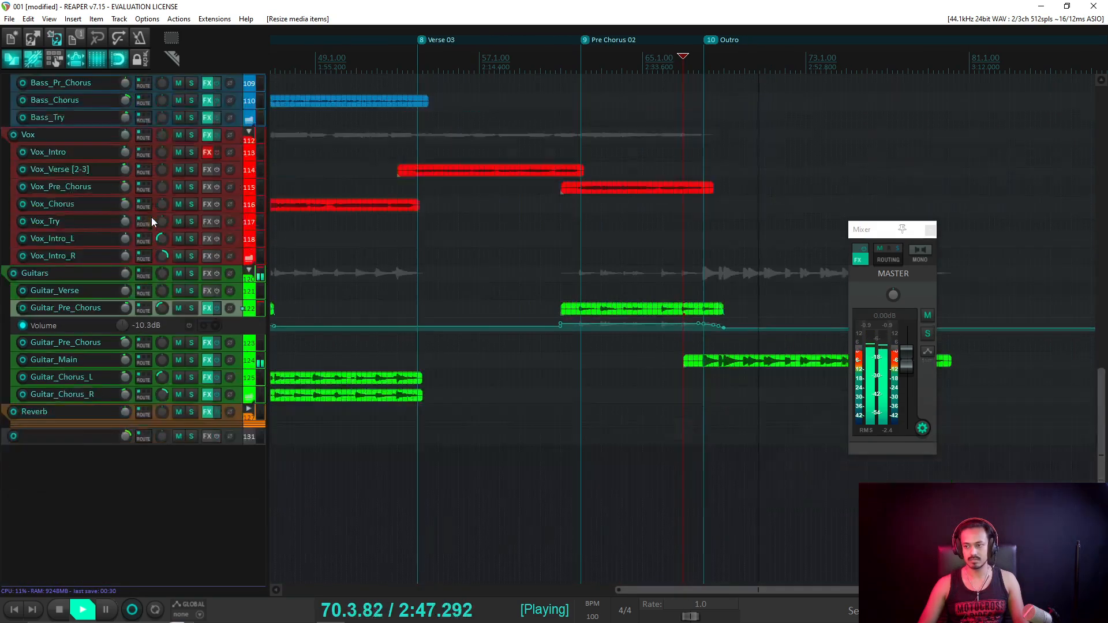
{"action": "scroll", "coordinate": [163, 215], "scroll_direction": "up", "scroll_amount": 2}
Trim the last Vox_Pre_Chorus item shorter and add a fade-out, auditioning from bar 68.3.
{"action": "key", "text": "space"}
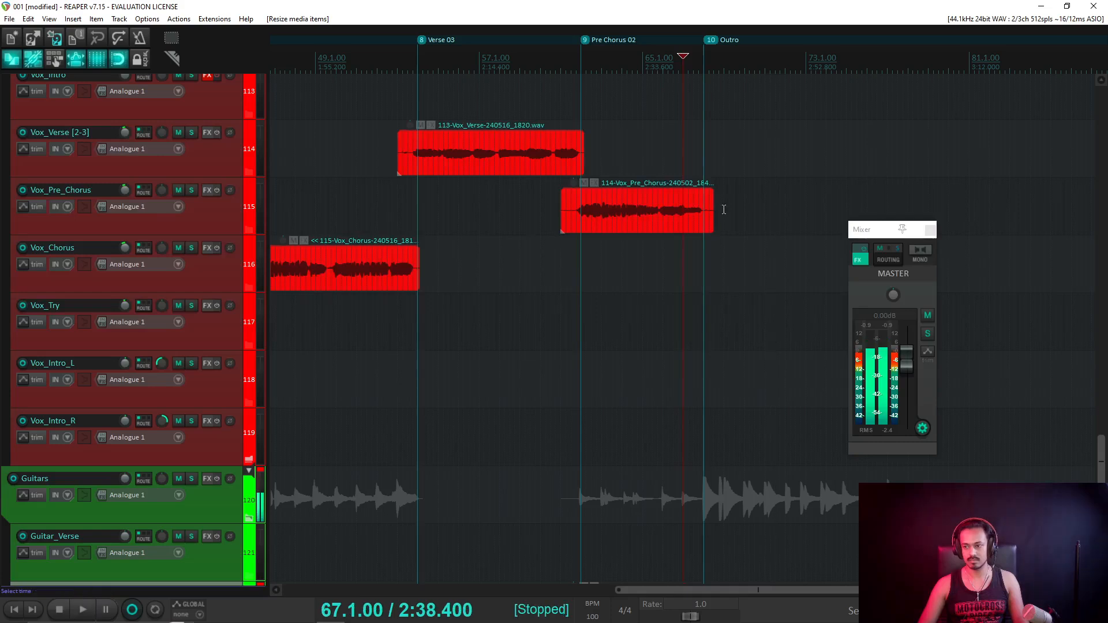
{"action": "left_click", "coordinate": [714, 57]}
{"action": "scroll", "coordinate": [761, 154], "scroll_direction": "up", "scroll_amount": 8}
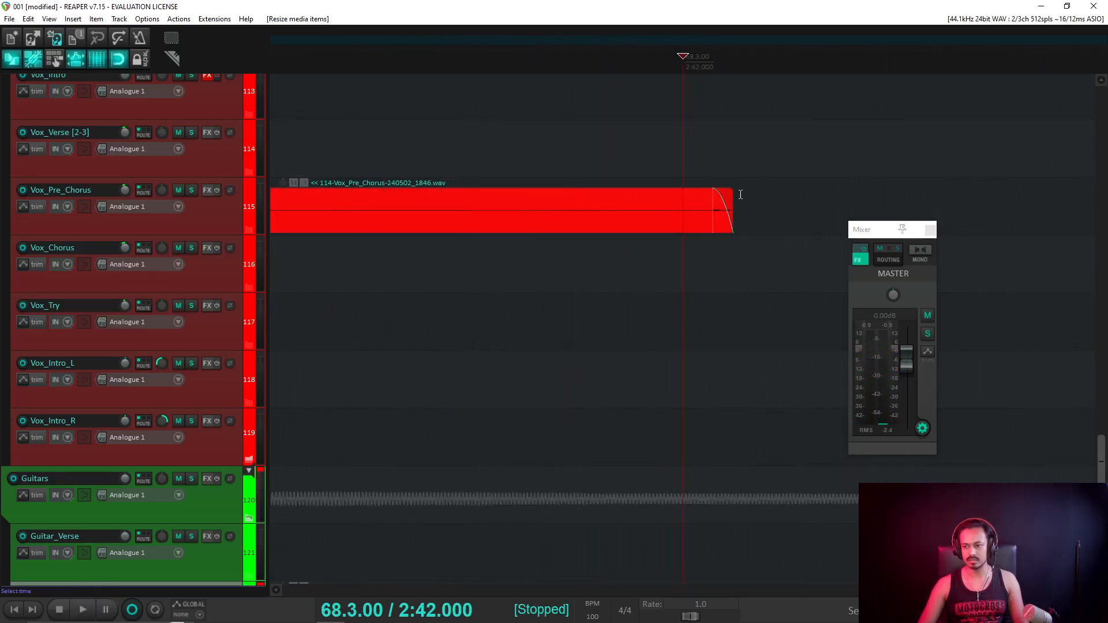
{"action": "key", "text": "space"}
{"action": "key", "text": "space"}
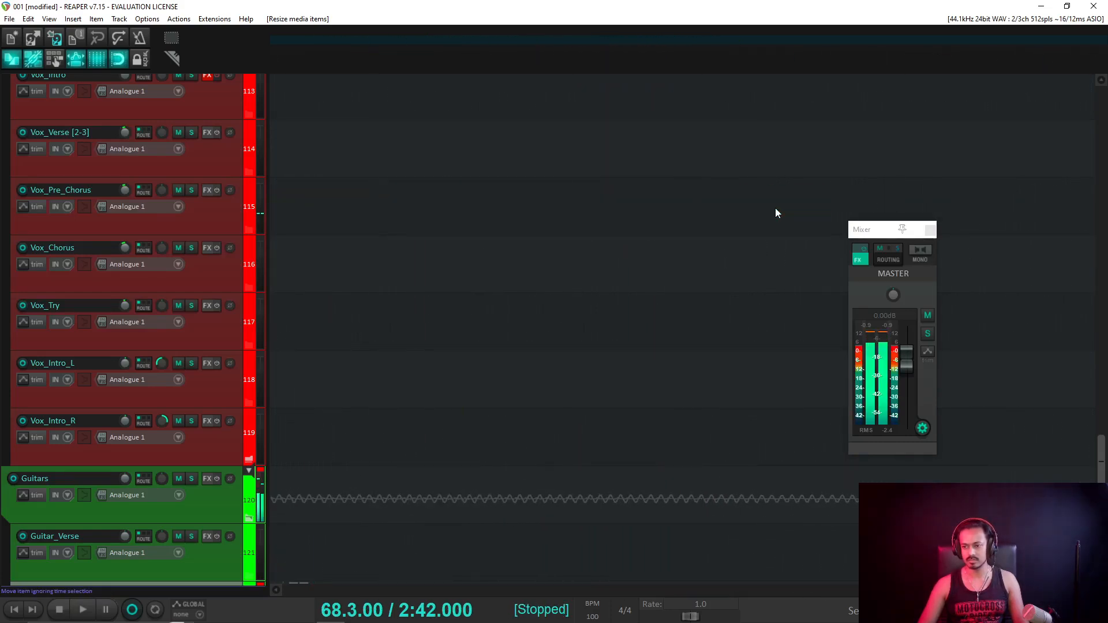
{"action": "scroll", "coordinate": [775, 209], "scroll_direction": "down", "scroll_amount": 6}
{"action": "left_click_drag", "start_coordinate": [689, 217], "coordinate": [586, 233]}
{"action": "scroll", "coordinate": [673, 228], "scroll_direction": "down", "scroll_amount": 4}
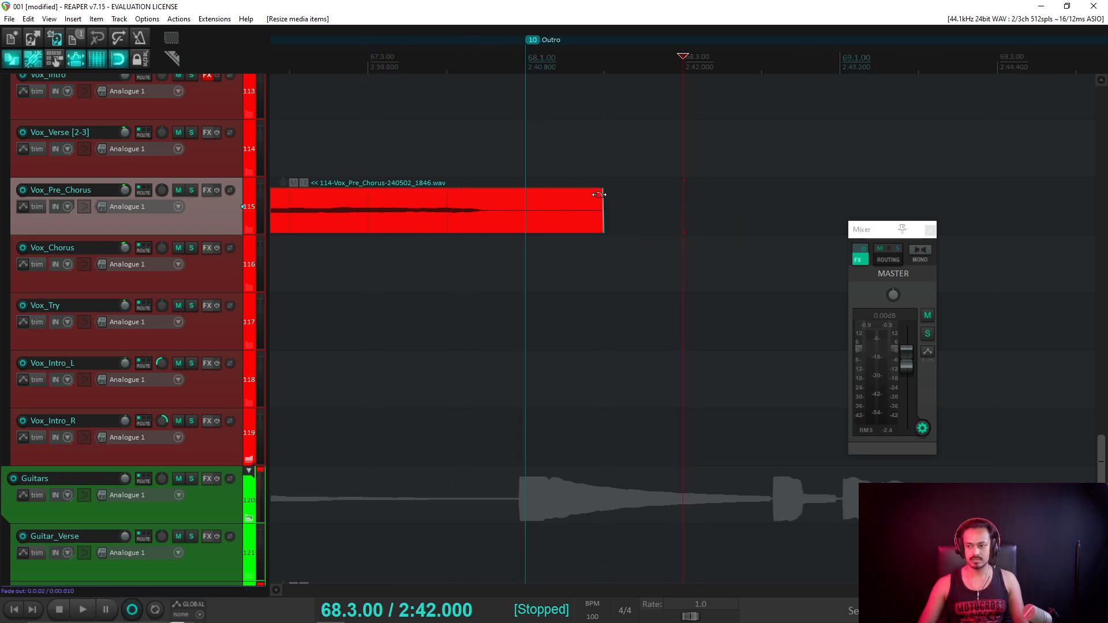
{"action": "left_click_drag", "start_coordinate": [600, 195], "coordinate": [559, 206]}
{"action": "scroll", "coordinate": [571, 160], "scroll_direction": "down", "scroll_amount": 5}
{"action": "key", "text": "space"}
Lengthen the second Guitar_Pre_Chorus item's fade-out to roughly 3.6 seconds.
{"action": "scroll", "coordinate": [152, 309], "scroll_direction": "down", "scroll_amount": 3}
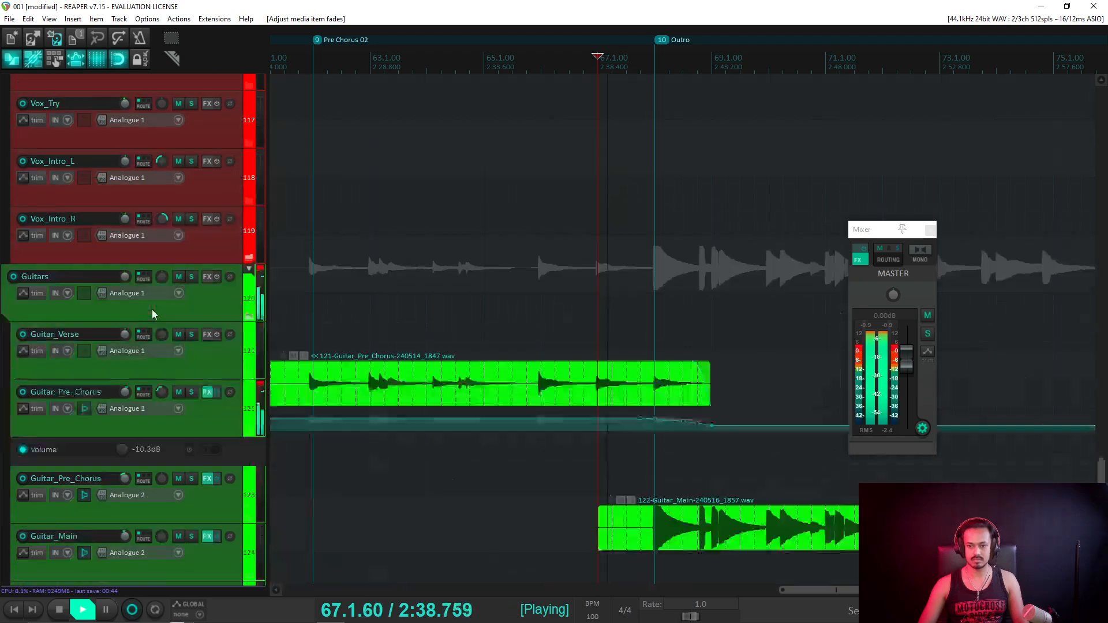
{"action": "scroll", "coordinate": [154, 309], "scroll_direction": "down", "scroll_amount": 3}
{"action": "scroll", "coordinate": [630, 277], "scroll_direction": "down", "scroll_amount": 2}
{"action": "scroll", "coordinate": [630, 277], "scroll_direction": "down", "scroll_amount": 3}
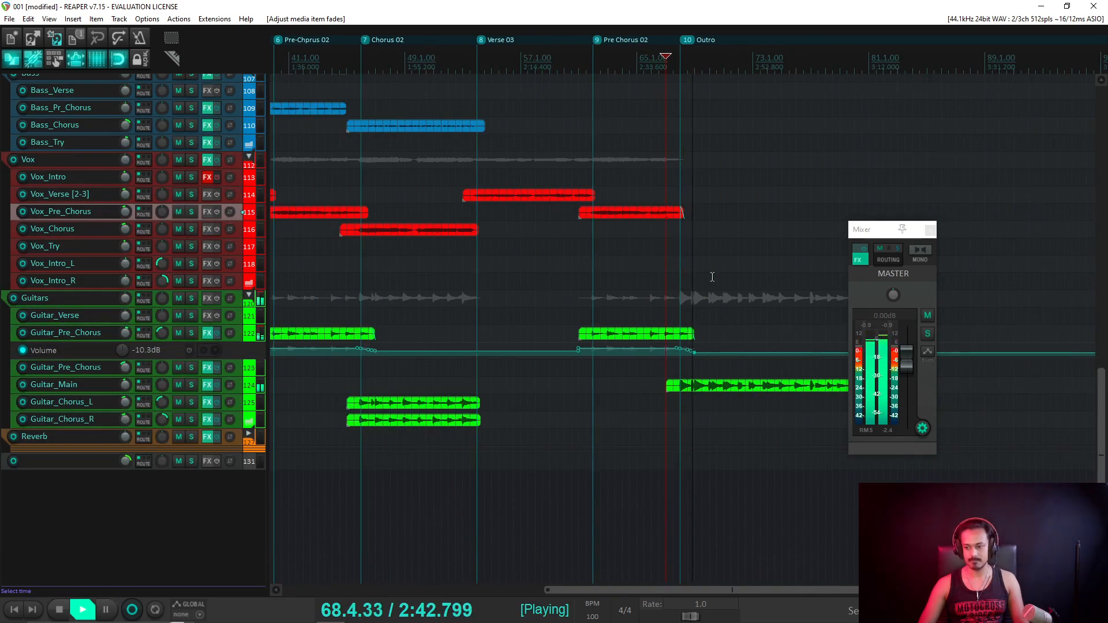
{"action": "scroll", "coordinate": [738, 329], "scroll_direction": "up", "scroll_amount": 5}
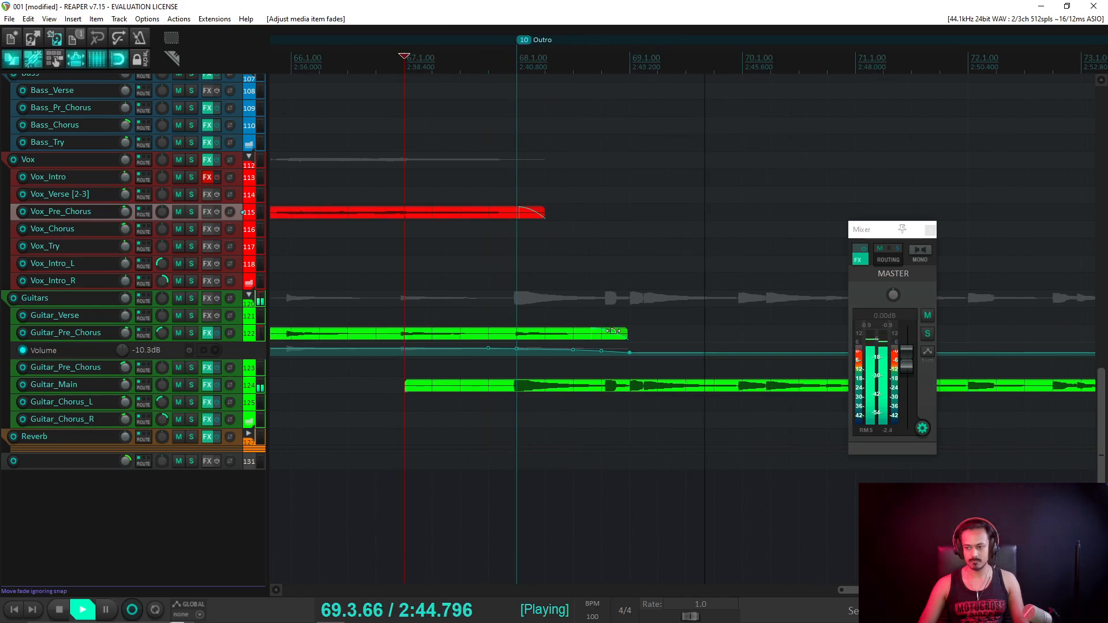
{"action": "left_click_drag", "start_coordinate": [615, 331], "coordinate": [477, 331]}
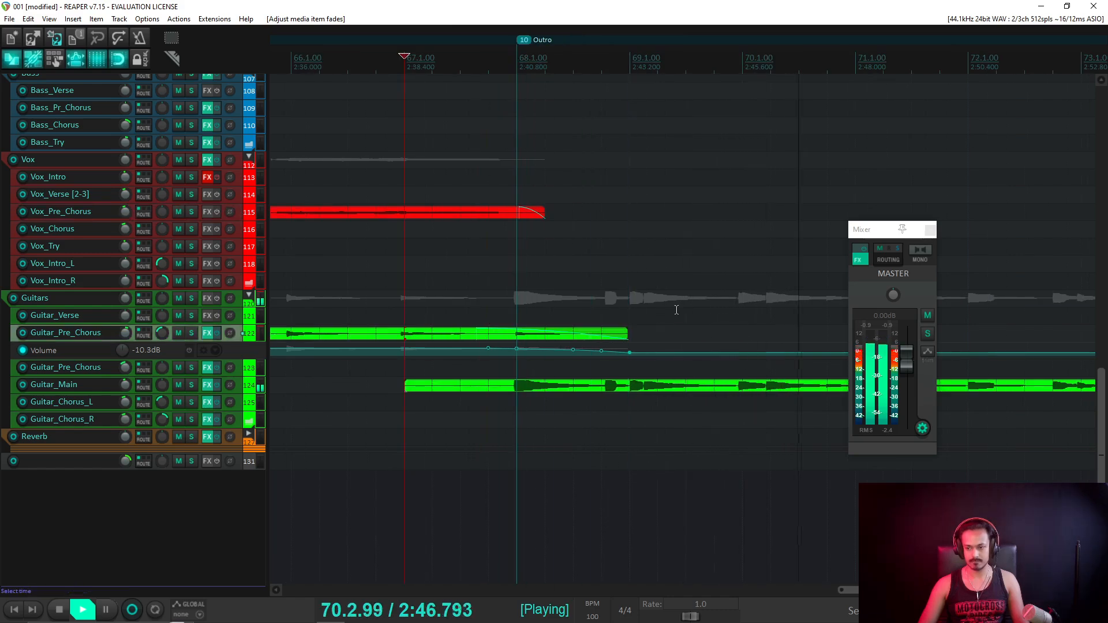
{"action": "scroll", "coordinate": [684, 314], "scroll_direction": "down", "scroll_amount": 3}
{"action": "scroll", "coordinate": [685, 326], "scroll_direction": "up", "scroll_amount": 3}
{"action": "key", "text": "space"}
{"action": "left_click_drag", "start_coordinate": [711, 320], "coordinate": [705, 323]}
{"action": "scroll", "coordinate": [714, 335], "scroll_direction": "down", "scroll_amount": 4}
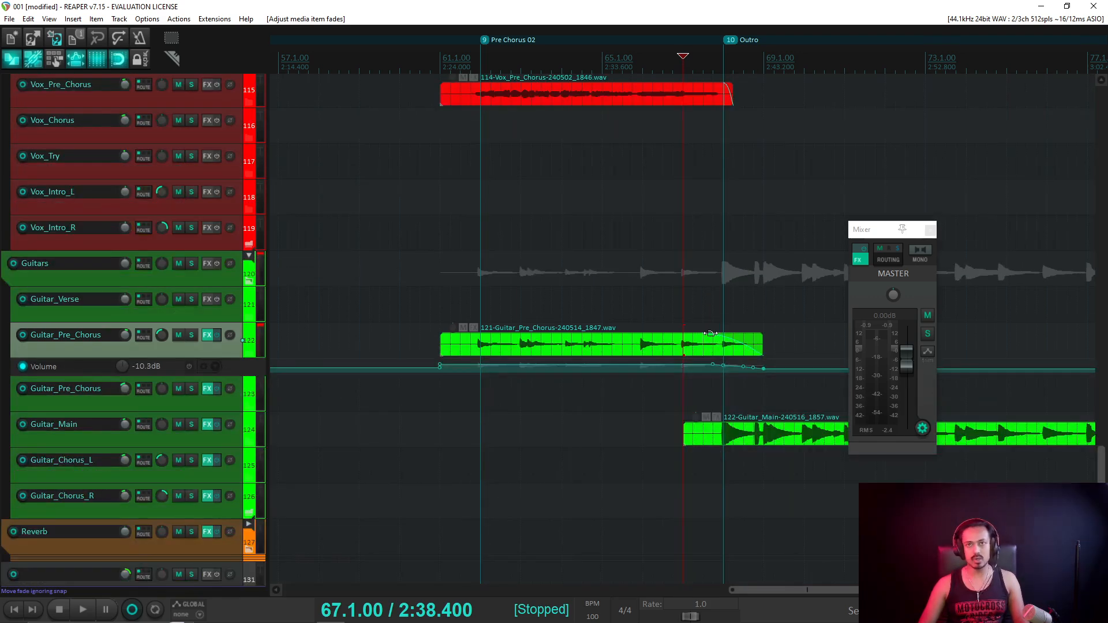
{"action": "scroll", "coordinate": [714, 333], "scroll_direction": "up", "scroll_amount": 2}
{"action": "scroll", "coordinate": [746, 361], "scroll_direction": "down", "scroll_amount": 2}
Start playback and hide the Guitar_Pre_Chorus volume envelope lane.
{"action": "scroll", "coordinate": [220, 299], "scroll_direction": "down", "scroll_amount": 3}
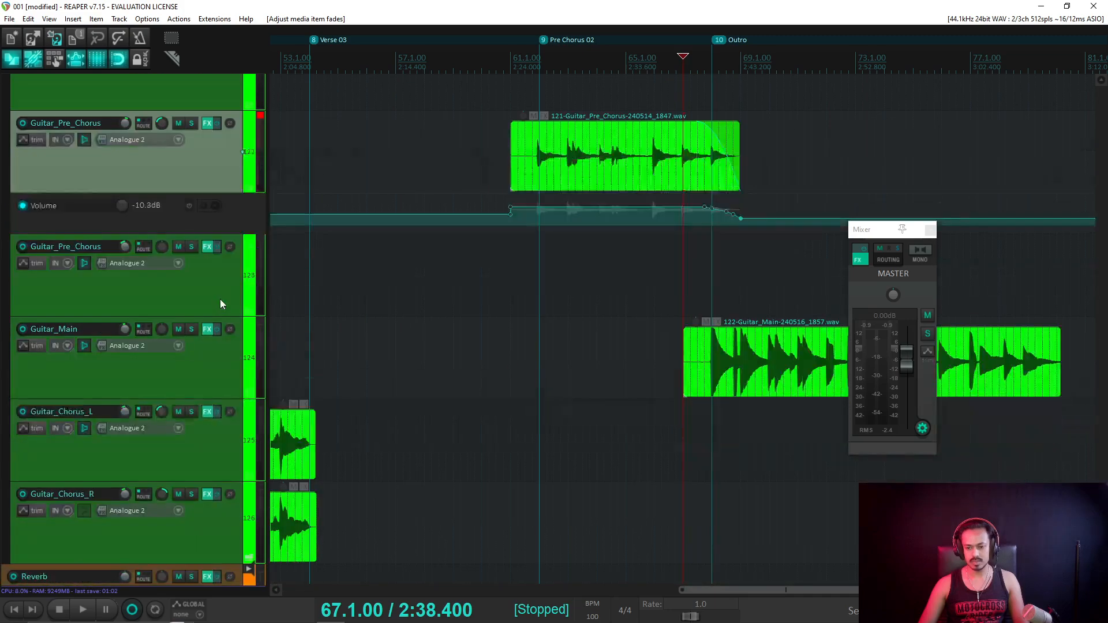
{"action": "key", "text": "space"}
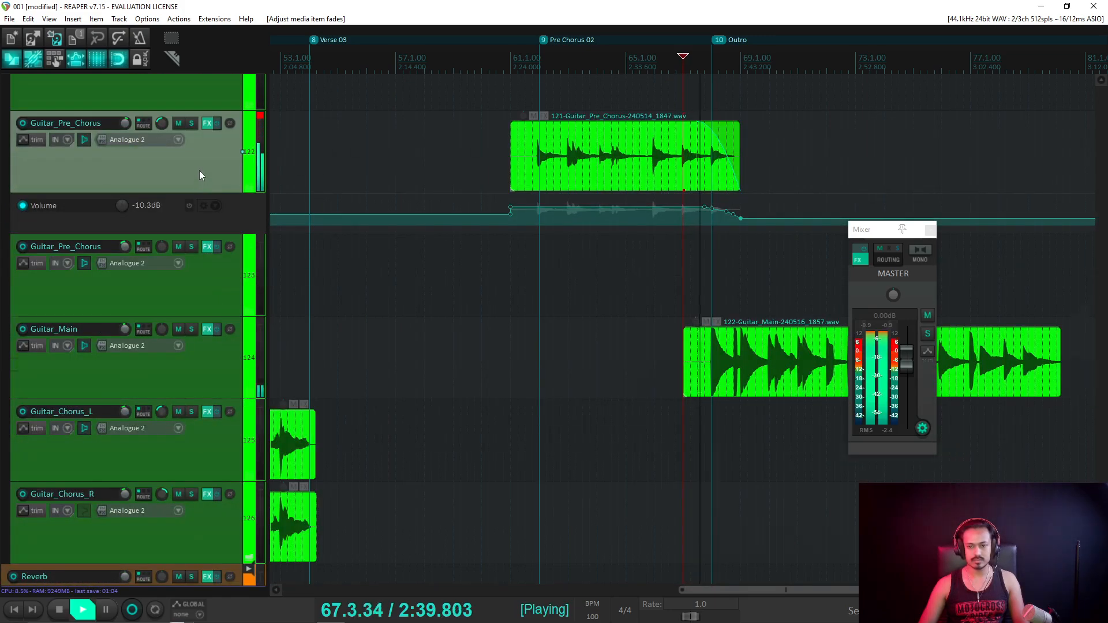
{"action": "key", "text": "v"}
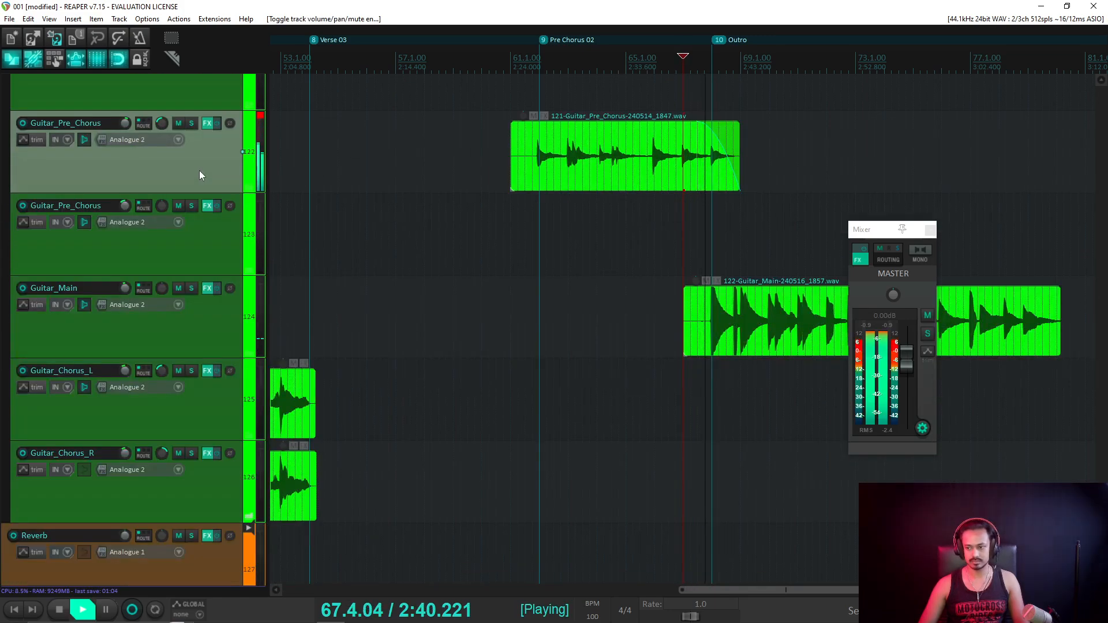
Save the project with Ctrl+S while the song plays into the Outro.
{"action": "key", "text": "ctrl+s"}
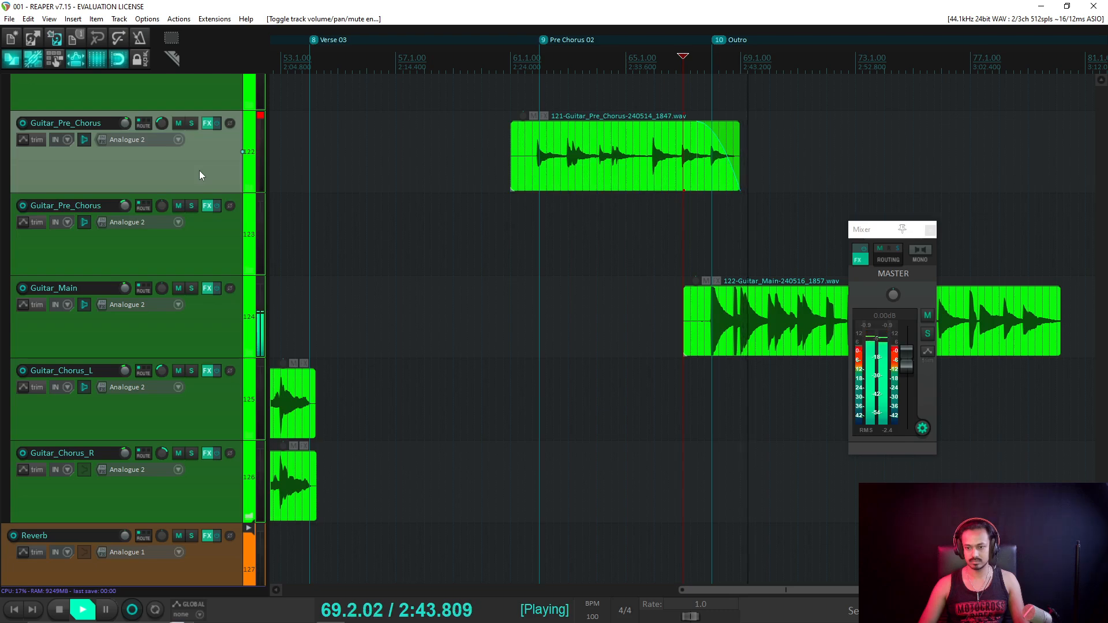
{"action": "scroll", "coordinate": [289, 222], "scroll_direction": "down", "scroll_amount": 3}
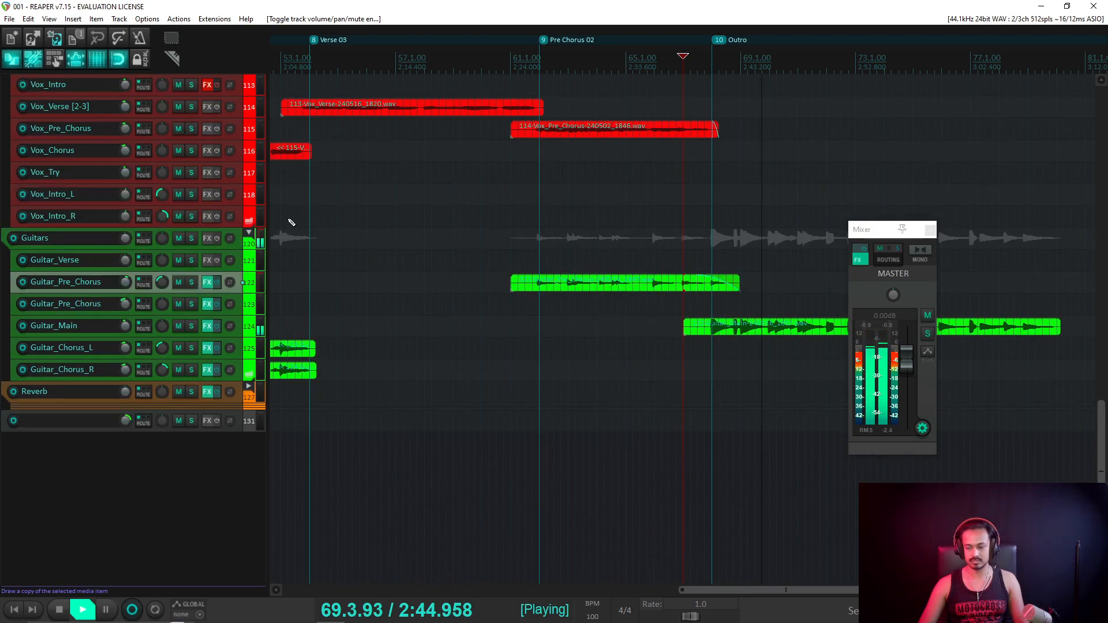
{"action": "scroll", "coordinate": [292, 222], "scroll_direction": "up", "scroll_amount": 3}
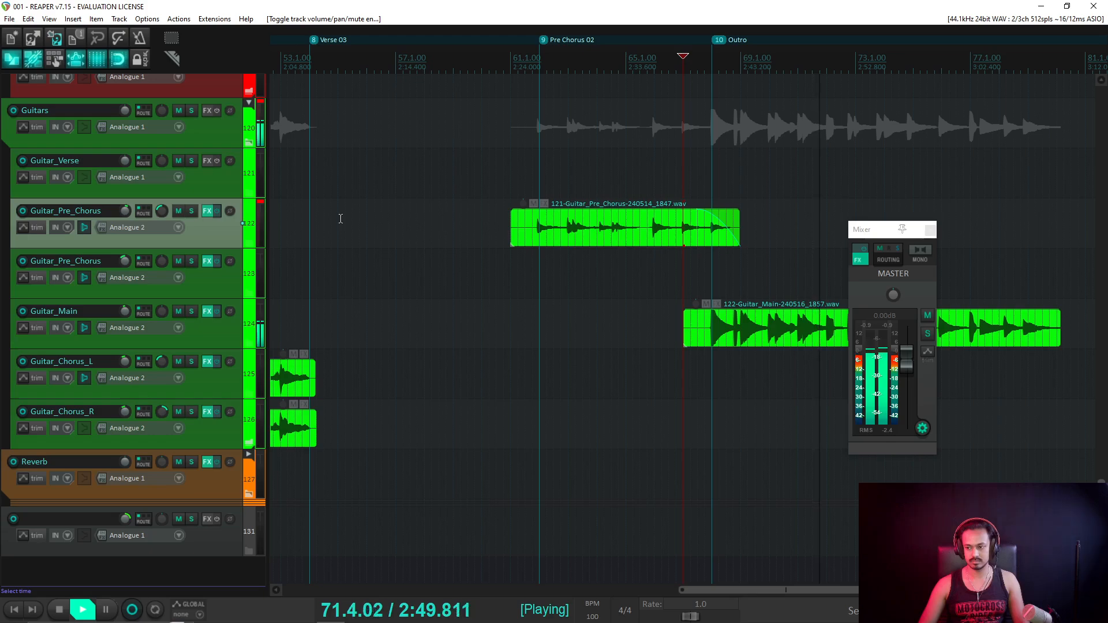
{"action": "scroll", "coordinate": [709, 260], "scroll_direction": "down", "scroll_amount": 3}
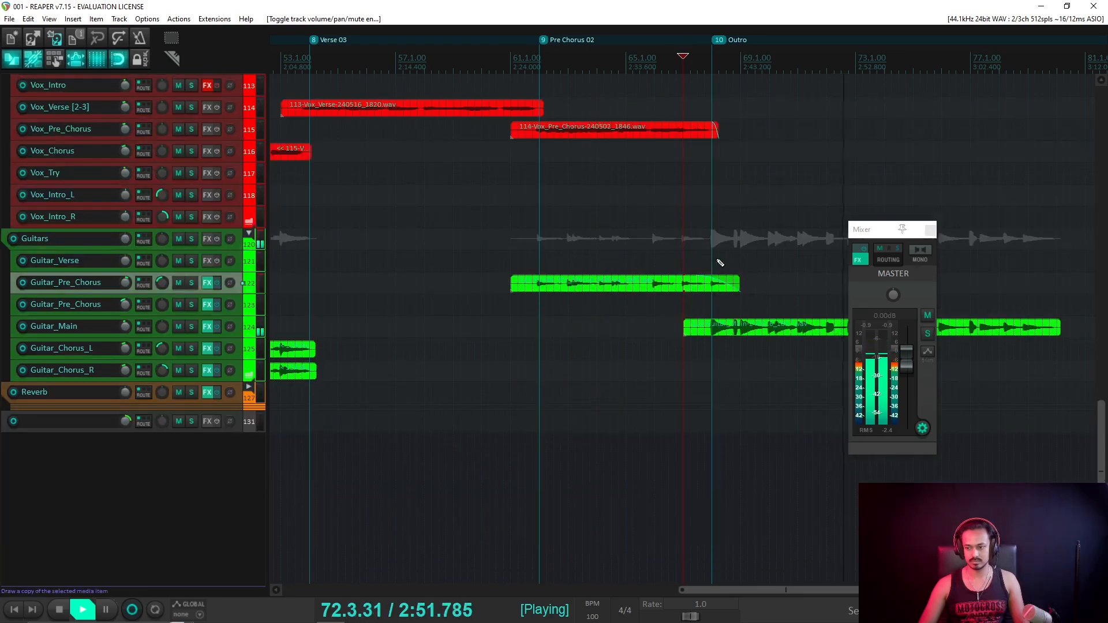
{"action": "scroll", "coordinate": [716, 257], "scroll_direction": "up", "scroll_amount": 3}
{"action": "scroll", "coordinate": [717, 257], "scroll_direction": "right", "scroll_amount": 5}
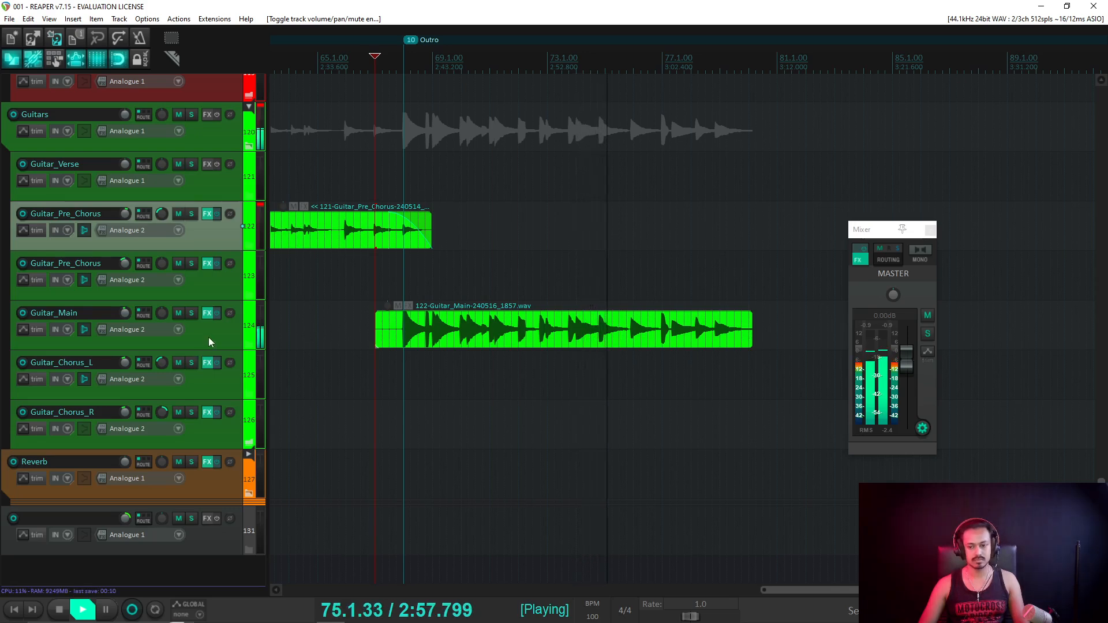
Show Guitar_Main's volume envelope and raise it across the Outro clip.
{"action": "left_click", "coordinate": [225, 327]}
{"action": "key", "text": "v"}
{"action": "scroll", "coordinate": [229, 327], "scroll_direction": "up", "scroll_amount": 3}
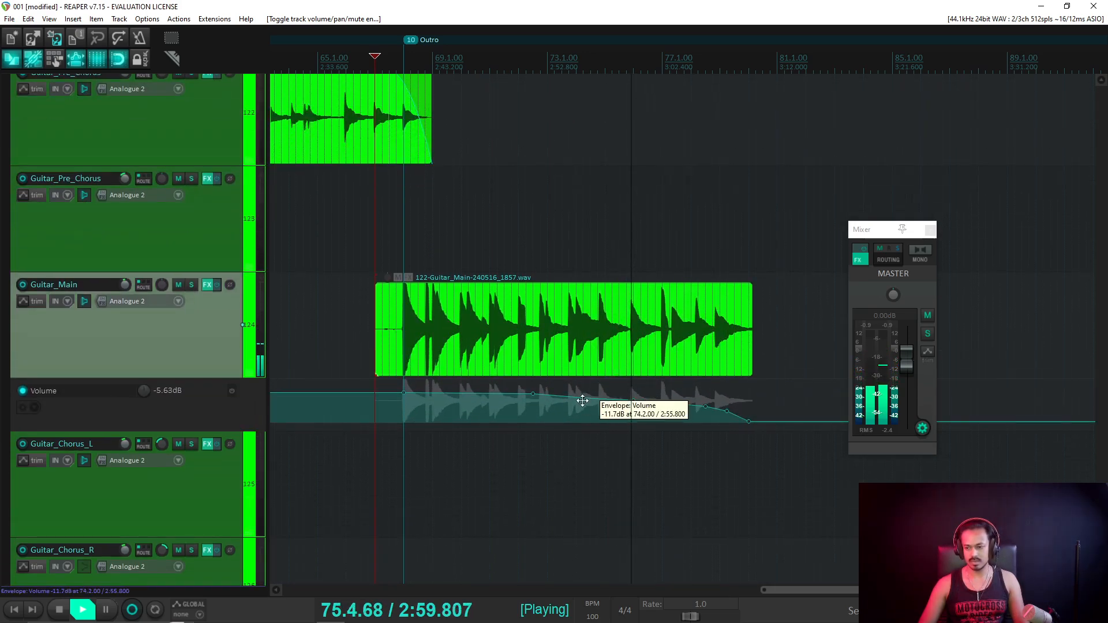
{"action": "left_click_drag", "start_coordinate": [582, 396], "coordinate": [633, 391]}
{"action": "scroll", "coordinate": [633, 391], "scroll_direction": "up", "scroll_amount": 1}
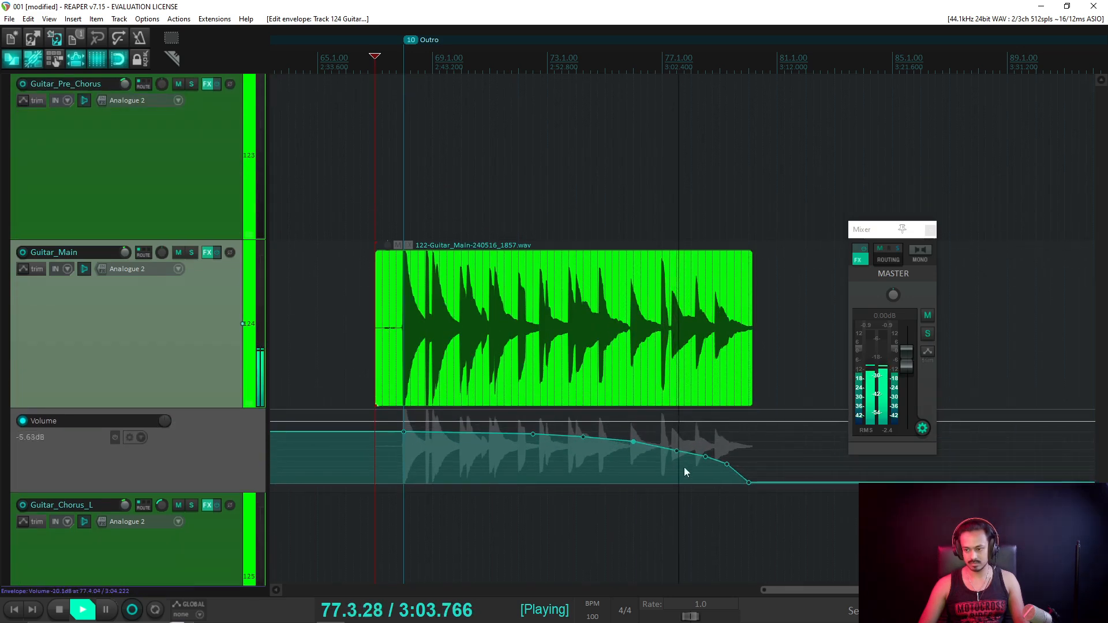
{"action": "key", "text": "space"}
Lift the envelope from bar 76 and nudge the bar 79 point up, then audition.
{"action": "left_click_drag", "start_coordinate": [677, 452], "coordinate": [582, 427]}
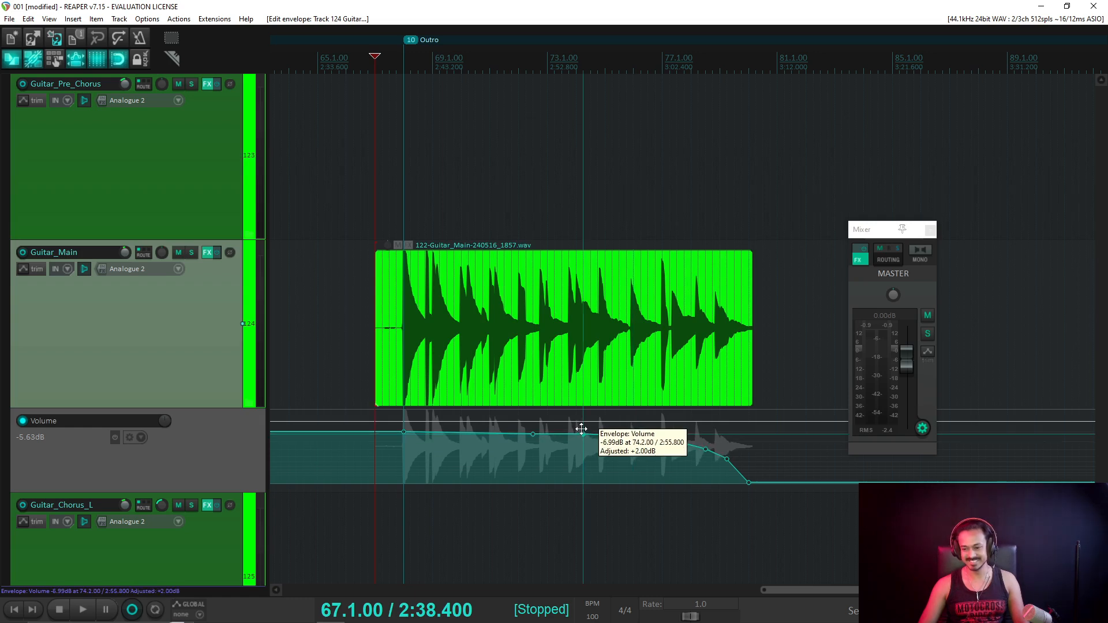
{"action": "left_click_drag", "start_coordinate": [727, 459], "coordinate": [751, 426]}
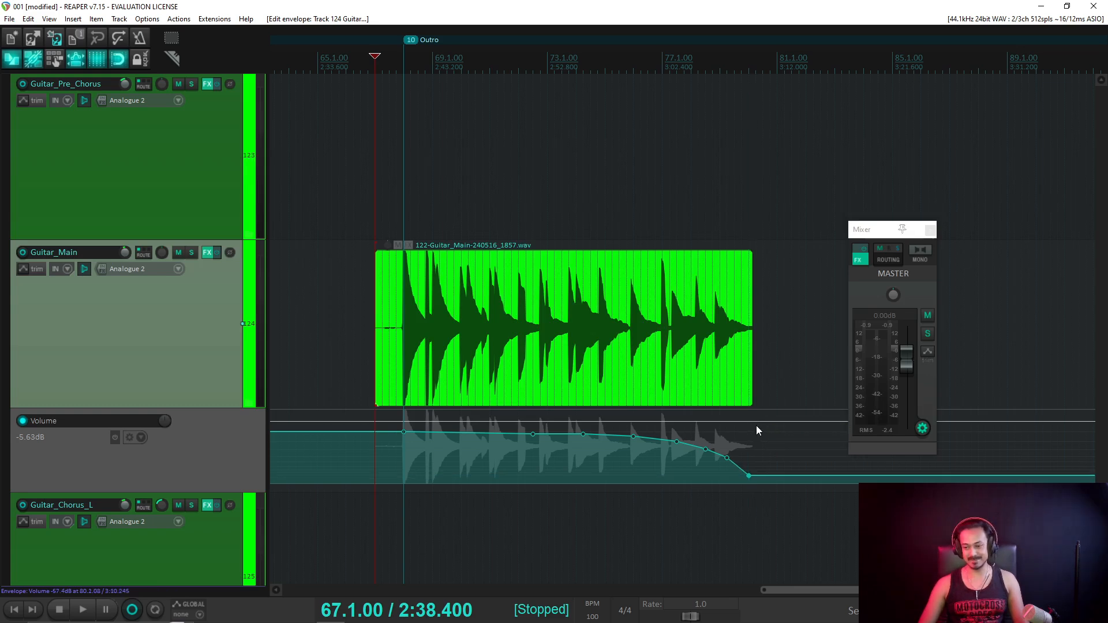
{"action": "key", "text": "space"}
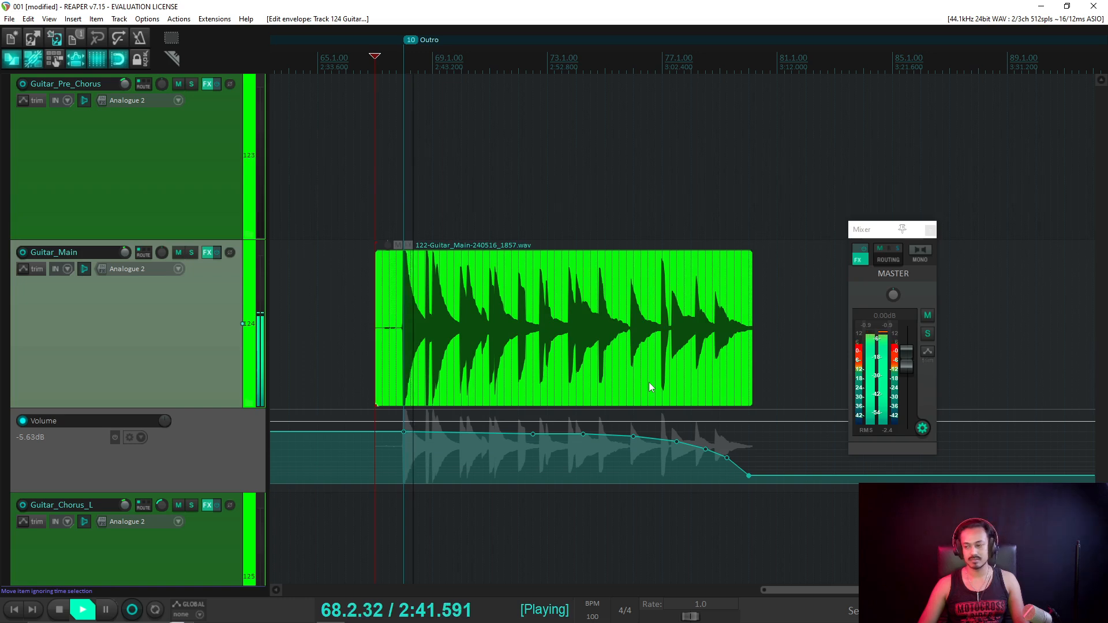
{"action": "left_click_drag", "start_coordinate": [650, 387], "coordinate": [654, 375]}
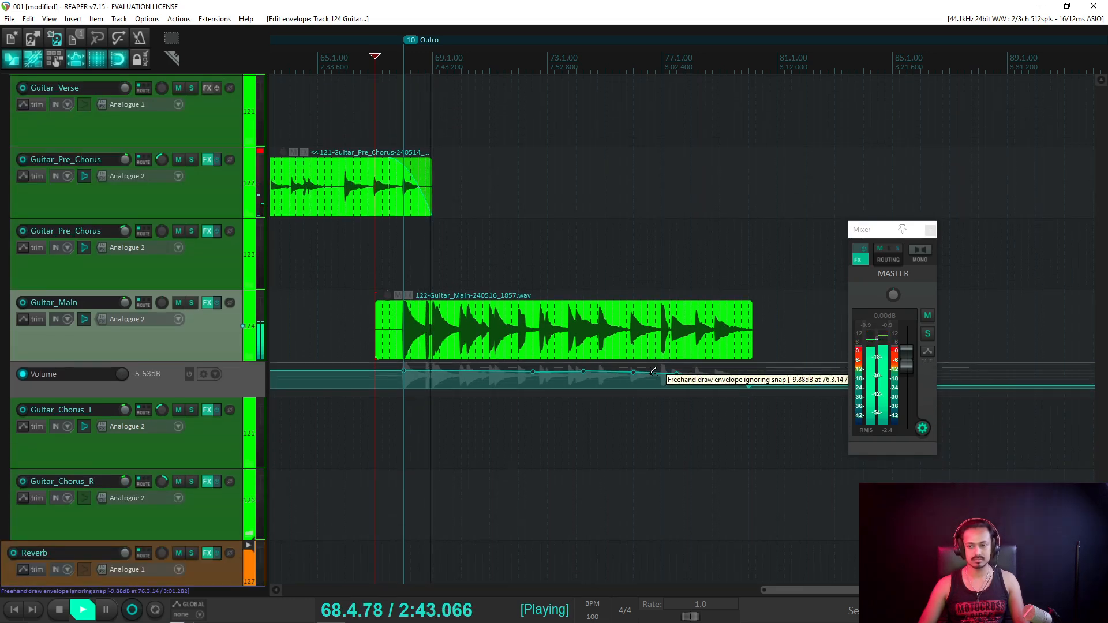
{"action": "key", "text": "ctrl+s"}
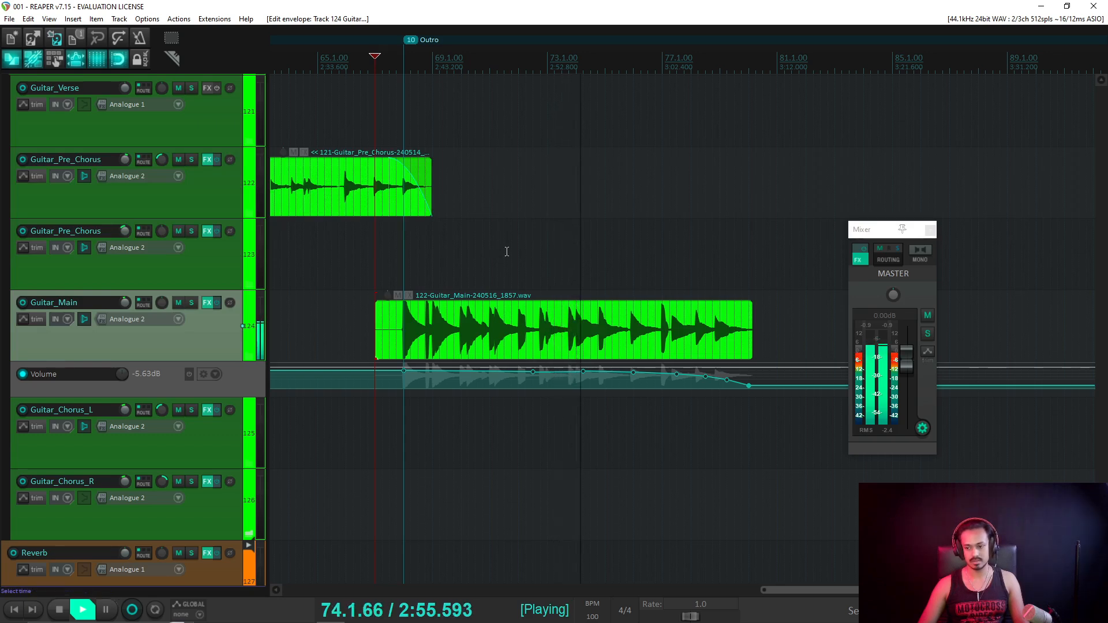
Lower the fade's envelope points around bar 78 and audition from bar 77.
{"action": "scroll", "coordinate": [603, 396], "scroll_direction": "up", "scroll_amount": 3}
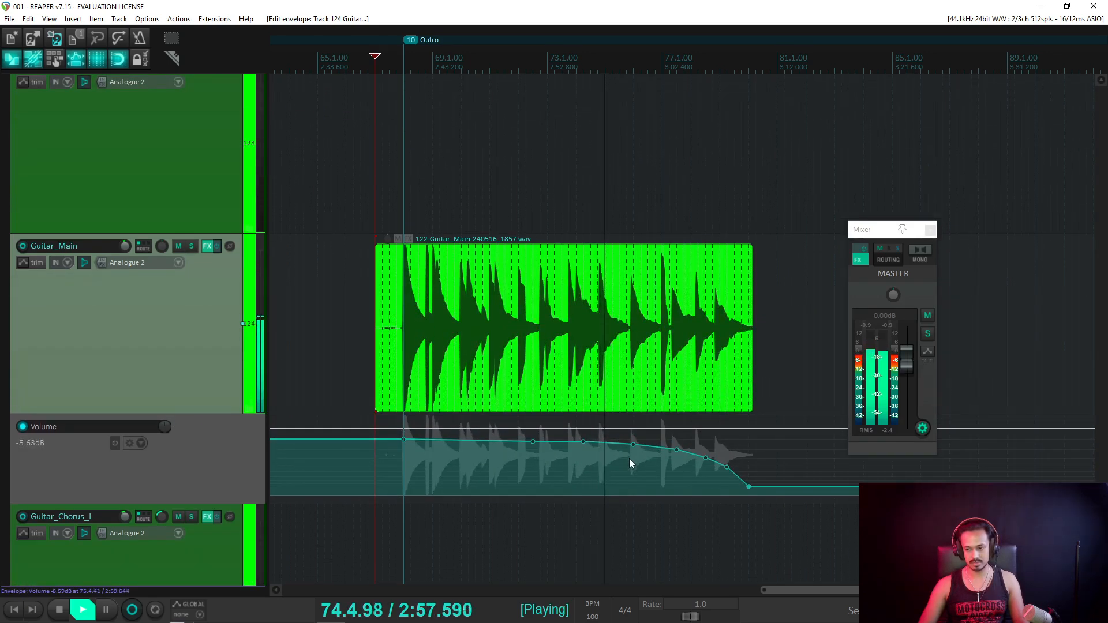
{"action": "left_click_drag", "start_coordinate": [633, 445], "coordinate": [581, 443]}
{"action": "left_click_drag", "start_coordinate": [676, 450], "coordinate": [677, 452]}
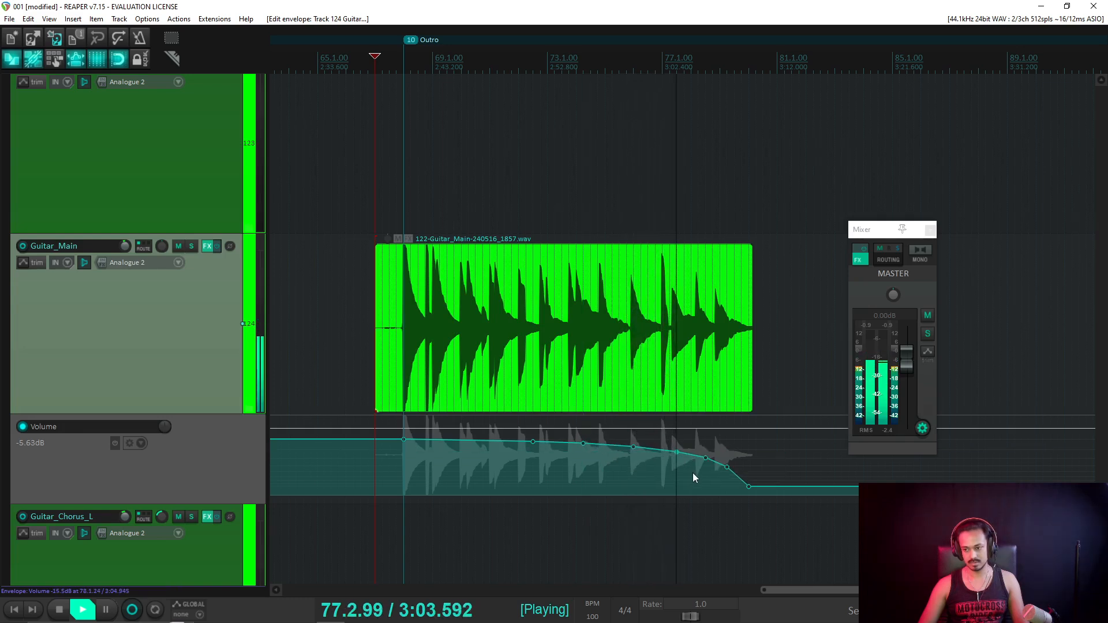
{"action": "key", "text": "space"}
{"action": "left_click", "coordinate": [663, 75]}
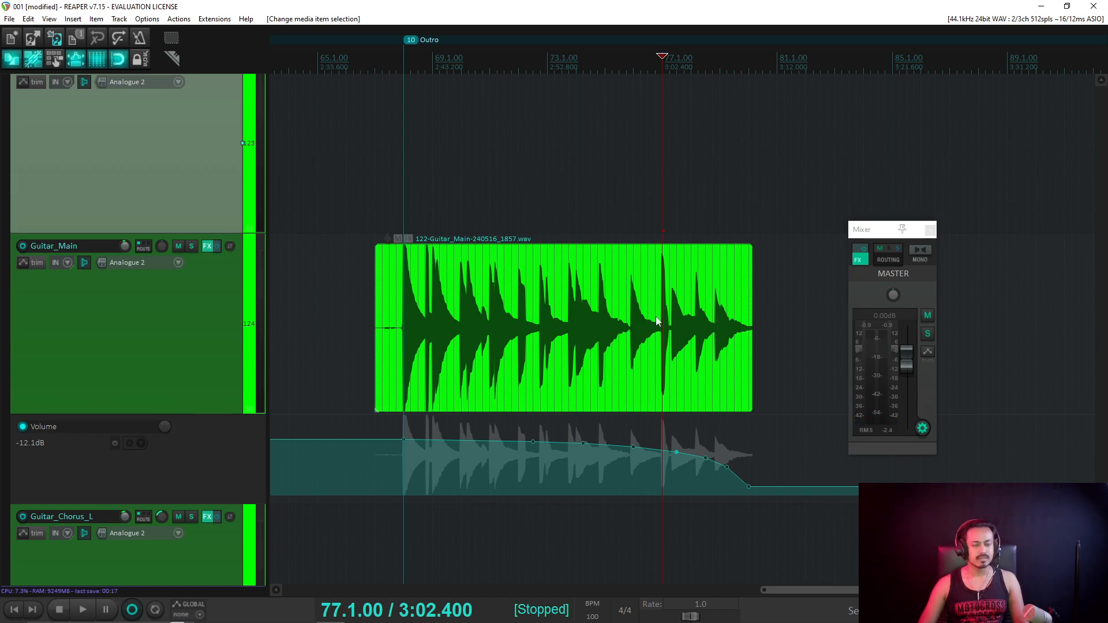
{"action": "key", "text": "space"}
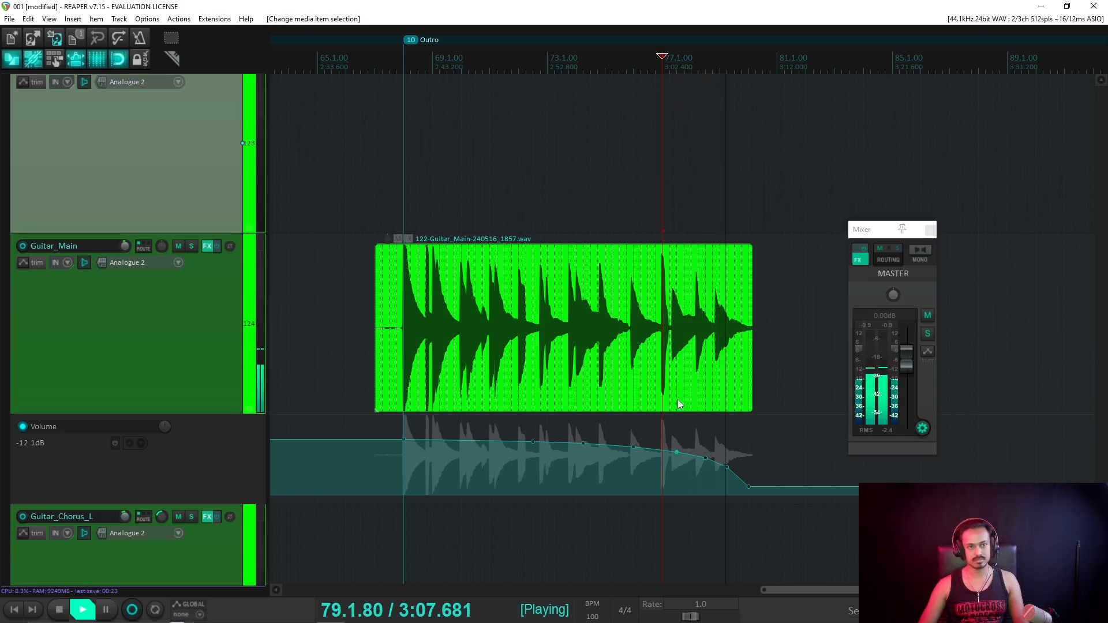
{"action": "key", "text": "space"}
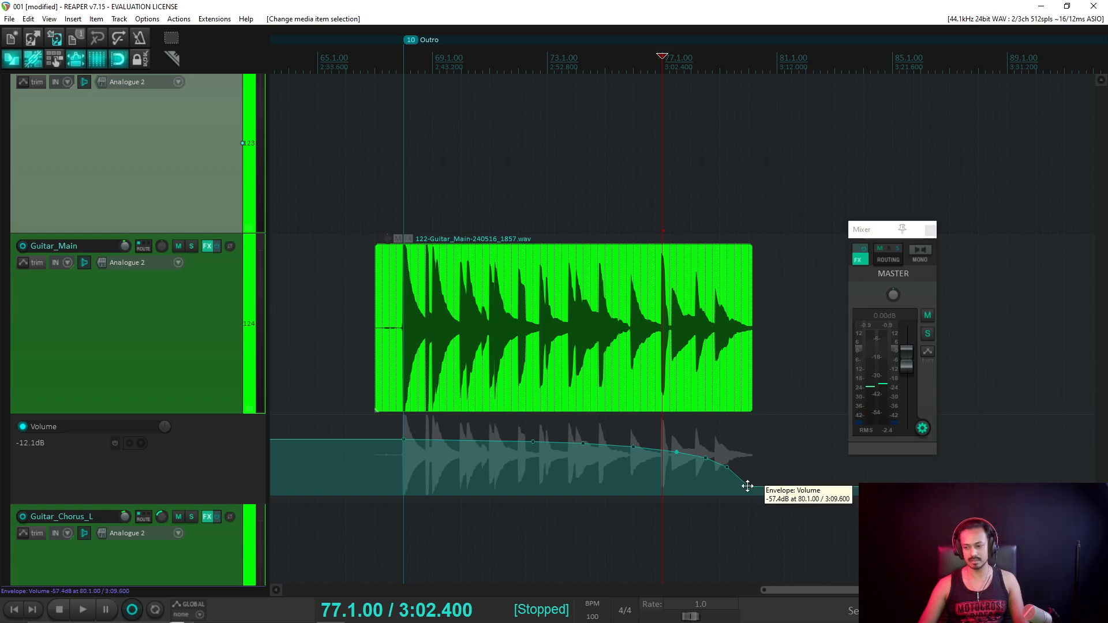
Drop the final envelope point to about -56 dB at bar 80 and play from bar 68.
{"action": "mouse_move", "coordinate": [748, 486]}
{"action": "left_mouse_down"}
{"action": "mouse_move", "coordinate": [749, 515]}
{"action": "mouse_move", "coordinate": [749, 488]}
{"action": "left_mouse_up"}
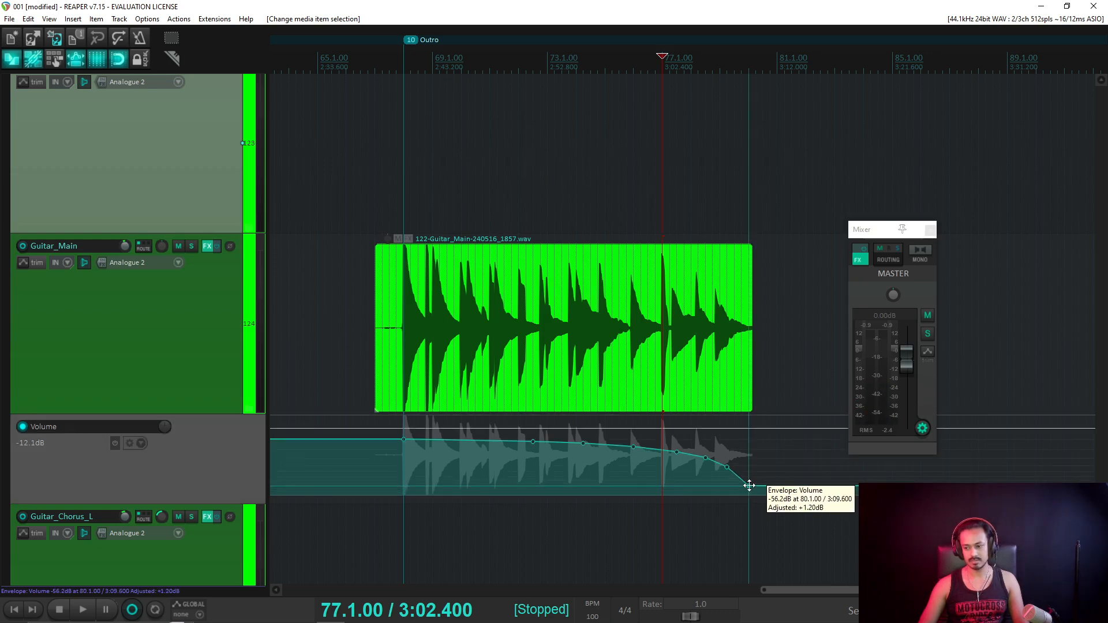
{"action": "left_click", "coordinate": [404, 60]}
{"action": "key", "text": "space"}
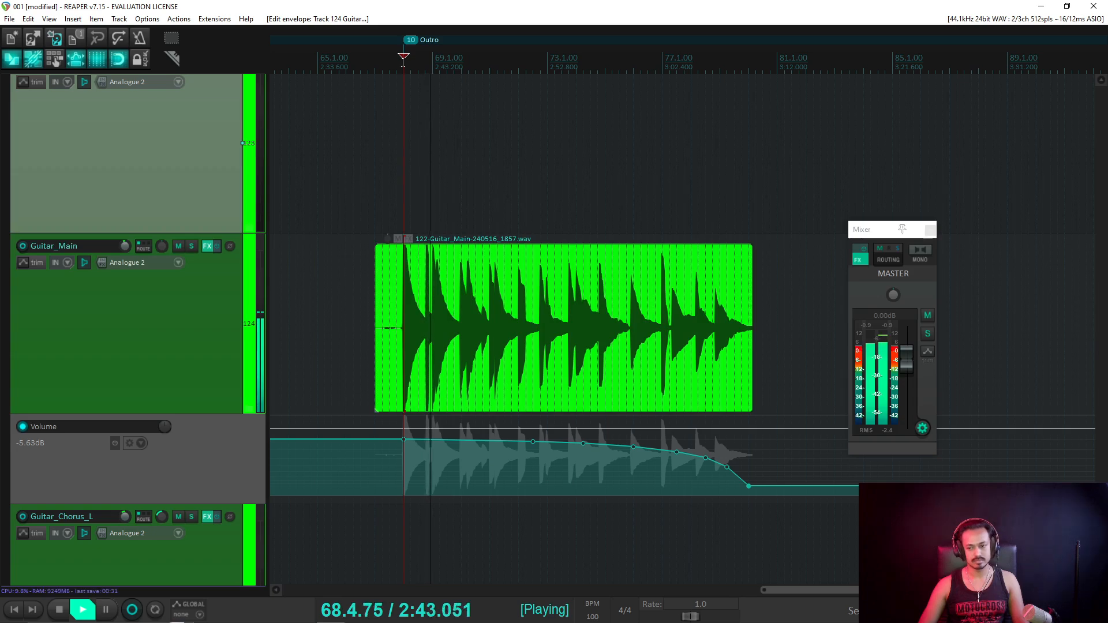
{"action": "key", "text": "space"}
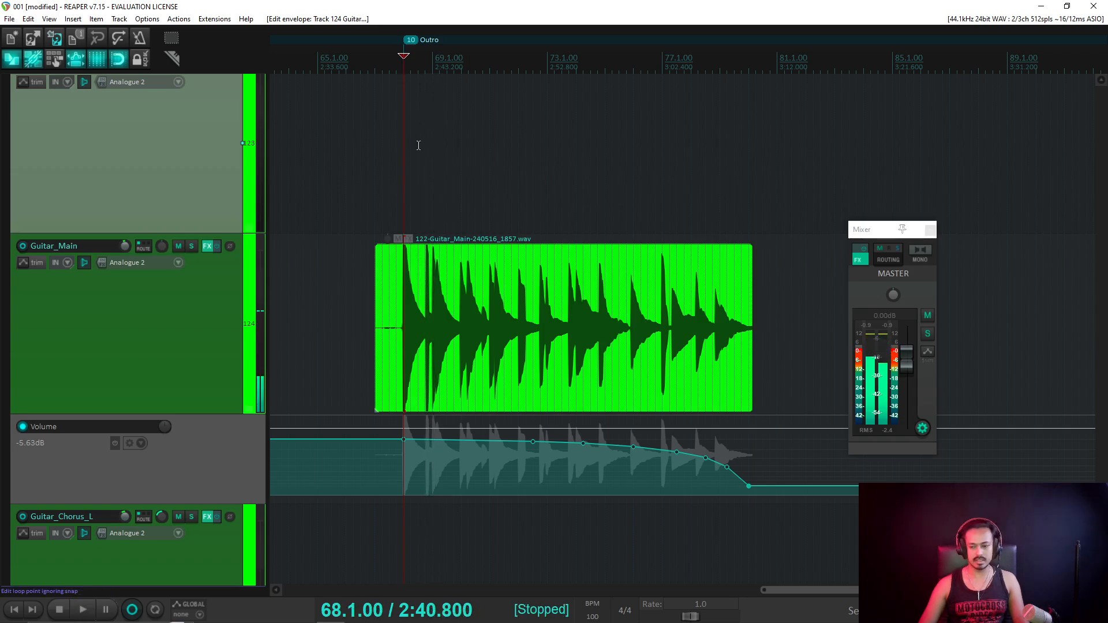
Hide Guitar_Main's volume envelope lane with V.
{"action": "scroll", "coordinate": [483, 276], "scroll_direction": "down", "scroll_amount": 3}
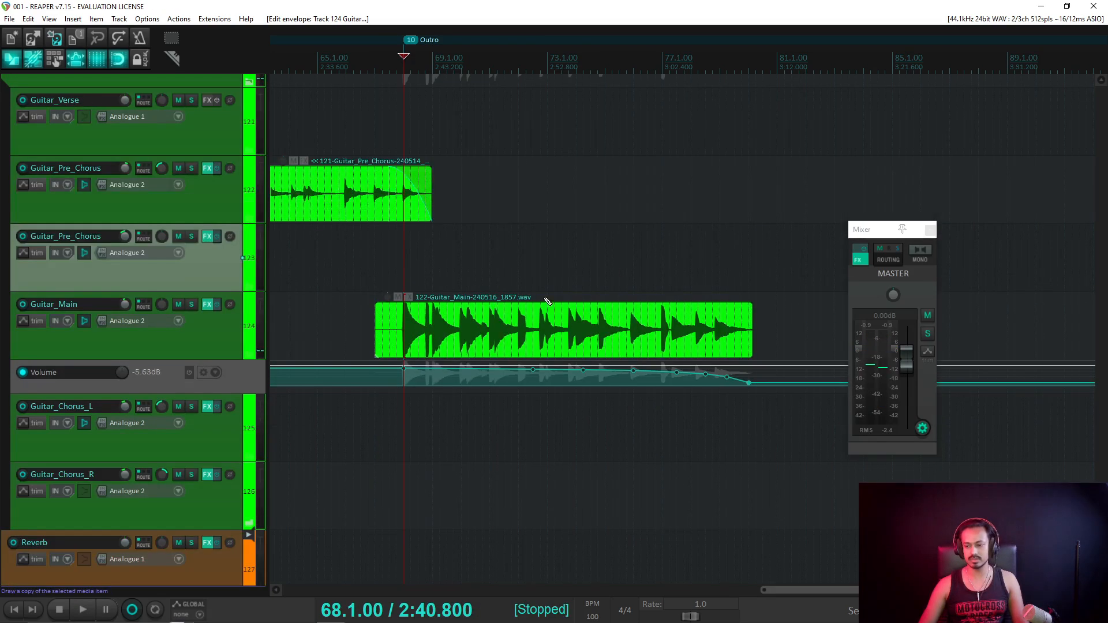
{"action": "scroll", "coordinate": [576, 303], "scroll_direction": "up", "scroll_amount": 3}
{"action": "scroll", "coordinate": [631, 310], "scroll_direction": "down", "scroll_amount": 3}
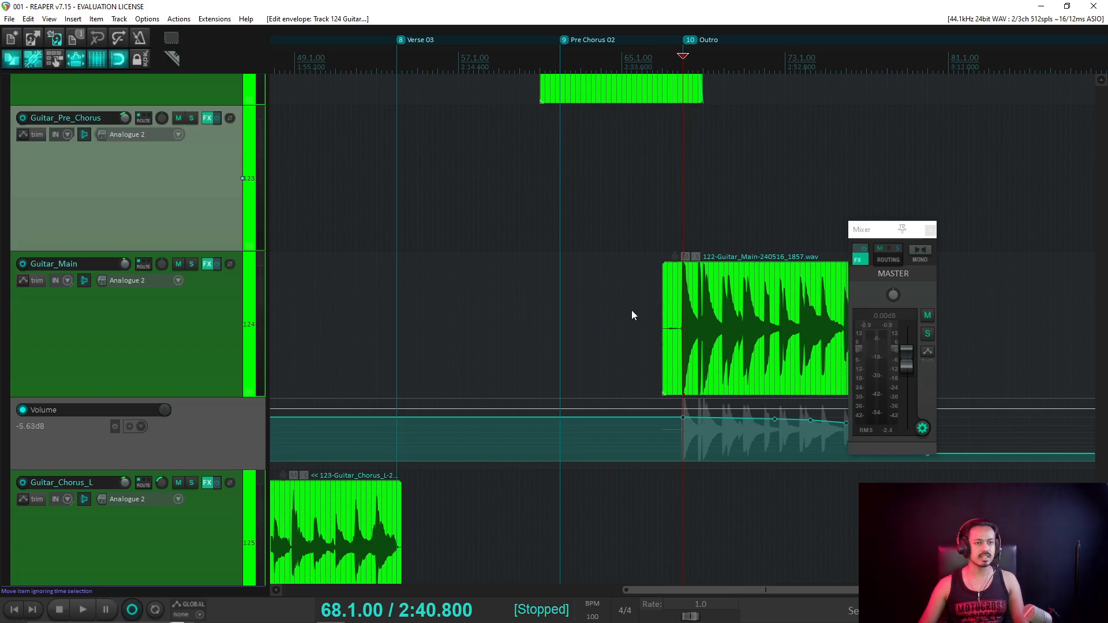
{"action": "scroll", "coordinate": [631, 310], "scroll_direction": "down", "scroll_amount": 5}
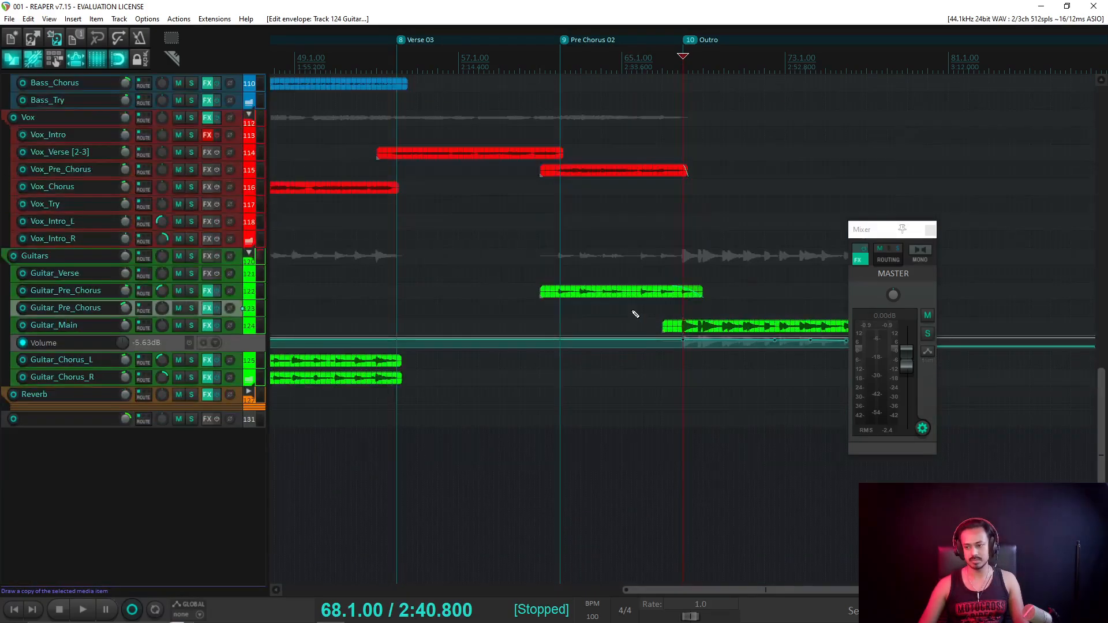
{"action": "scroll", "coordinate": [635, 314], "scroll_direction": "up", "scroll_amount": 4}
{"action": "left_click", "coordinate": [227, 348]}
{"action": "key", "text": "v"}
Zoom out to the arrangement from the Intro and set the play position to 2.1.00.
{"action": "scroll", "coordinate": [249, 339], "scroll_direction": "down", "scroll_amount": 4}
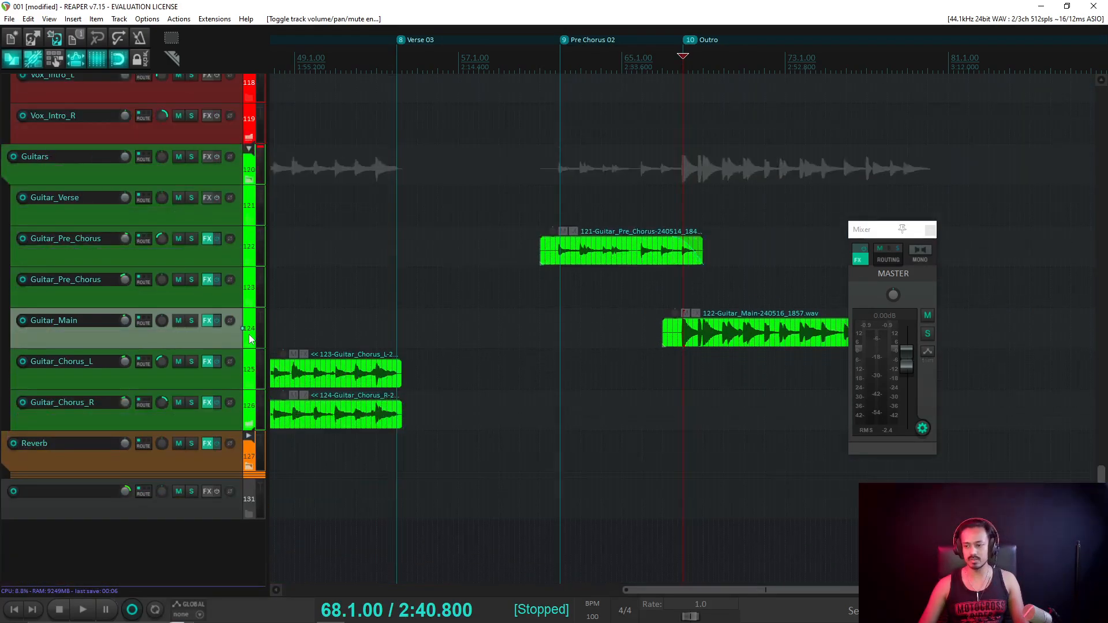
{"action": "scroll", "coordinate": [250, 339], "scroll_direction": "up", "scroll_amount": 4}
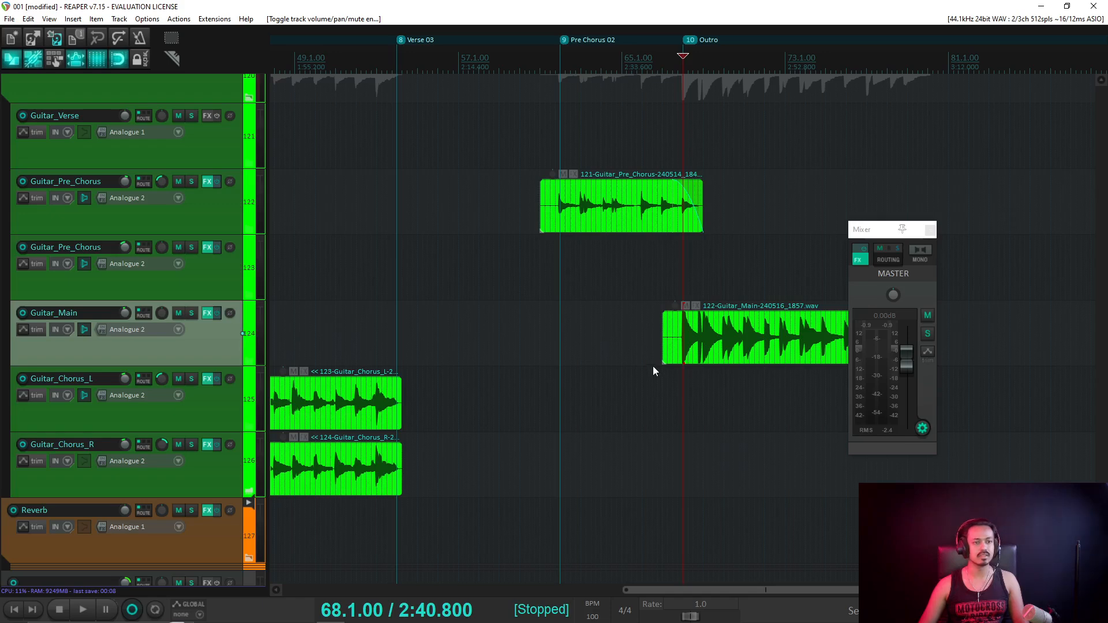
{"action": "scroll", "coordinate": [637, 337], "scroll_direction": "down", "scroll_amount": 4}
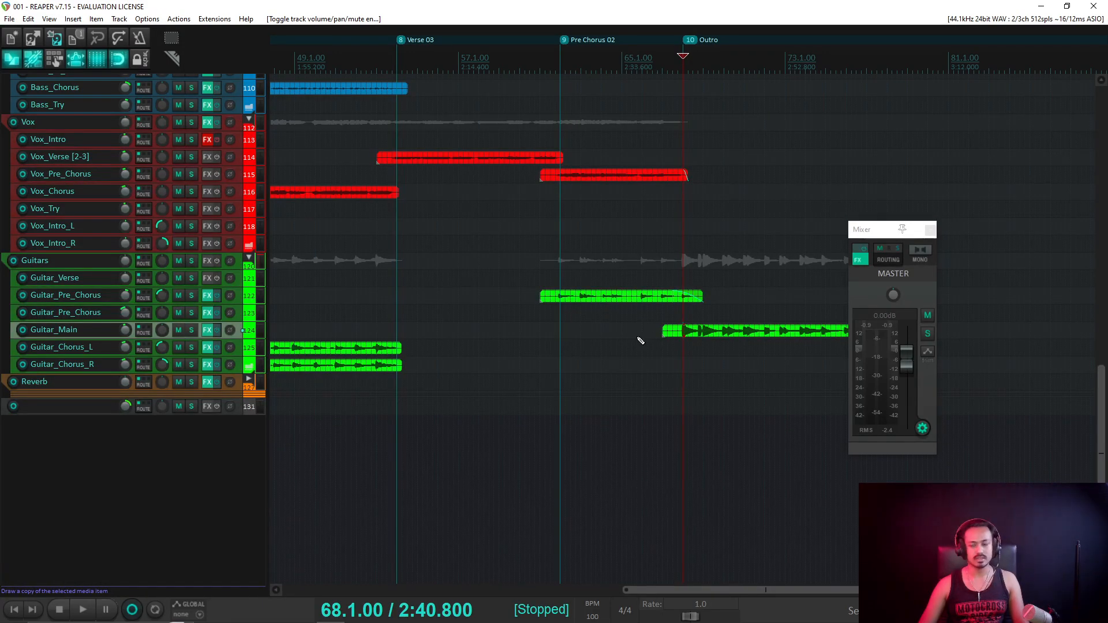
{"action": "scroll", "coordinate": [633, 301], "scroll_direction": "down", "scroll_amount": 4}
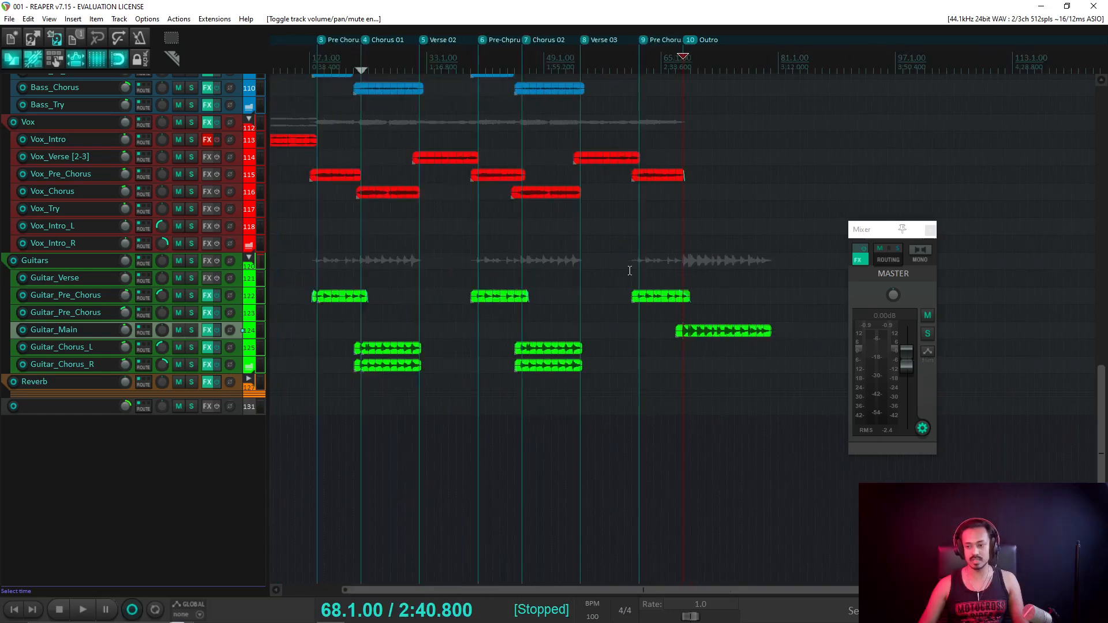
{"action": "left_click", "coordinate": [315, 61]}
{"action": "scroll", "coordinate": [339, 173], "scroll_direction": "up", "scroll_amount": 3}
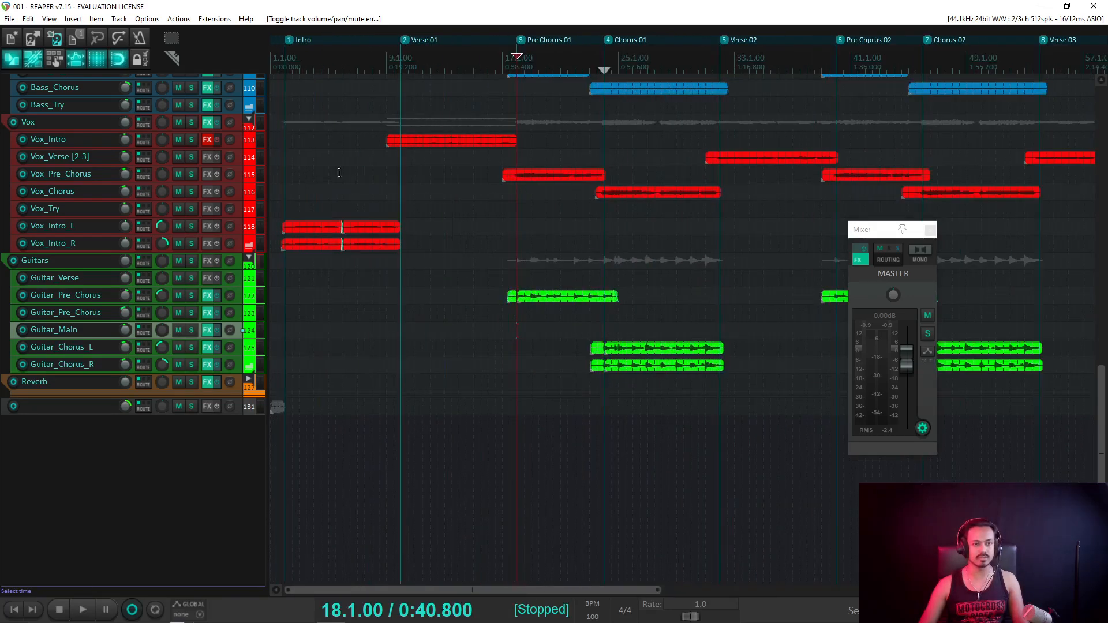
{"action": "scroll", "coordinate": [144, 251], "scroll_direction": "up", "scroll_amount": 2}
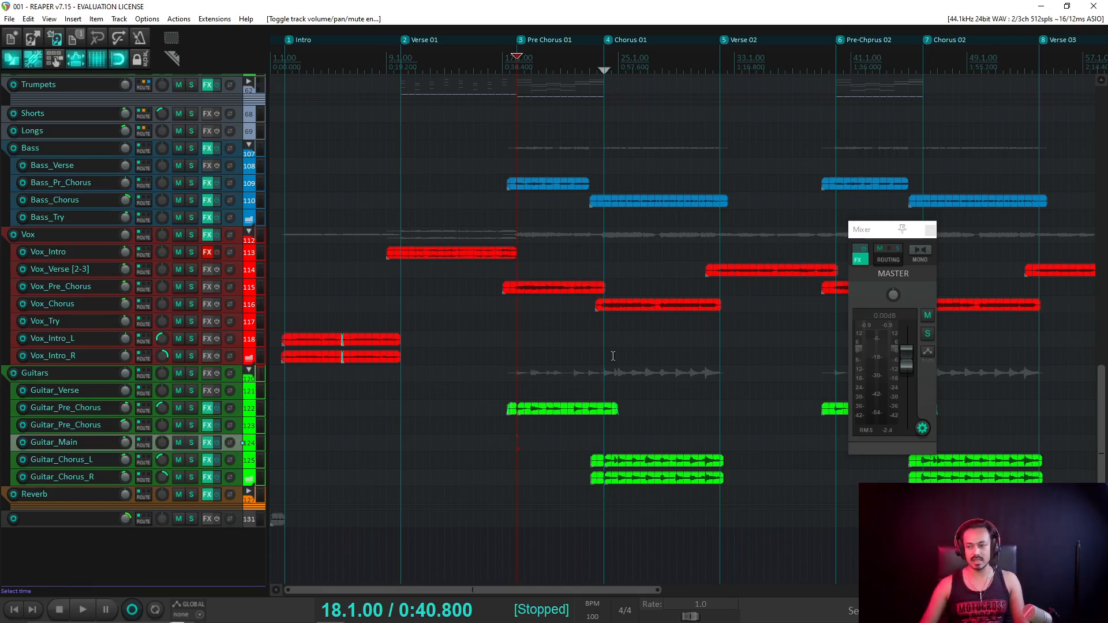
{"action": "scroll", "coordinate": [738, 275], "scroll_direction": "down", "scroll_amount": 4}
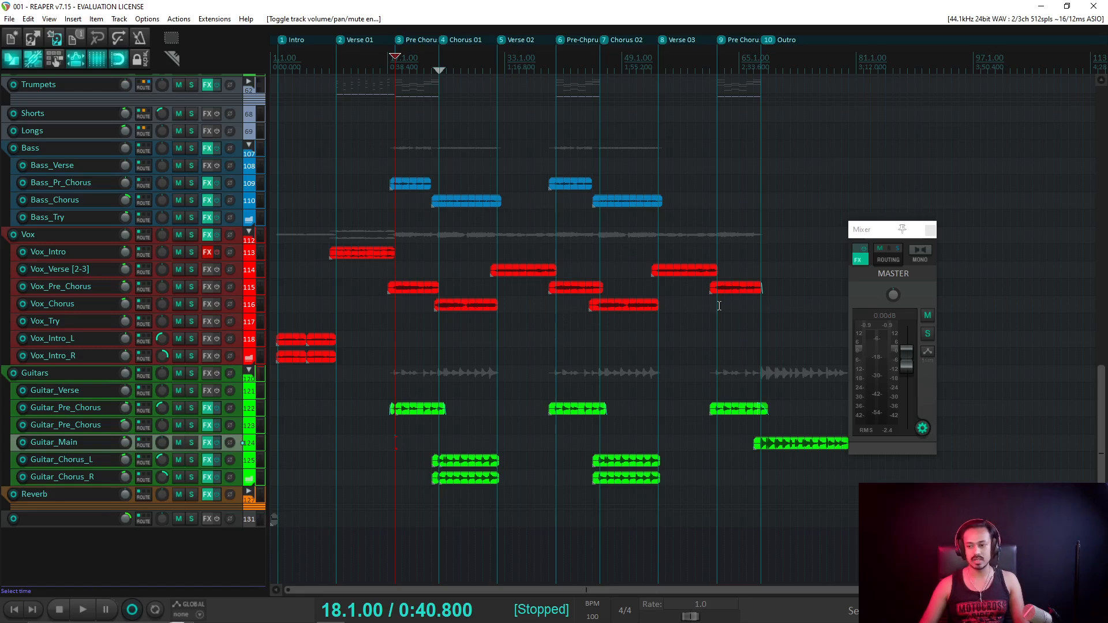
{"action": "scroll", "coordinate": [719, 306], "scroll_direction": "down", "scroll_amount": 2}
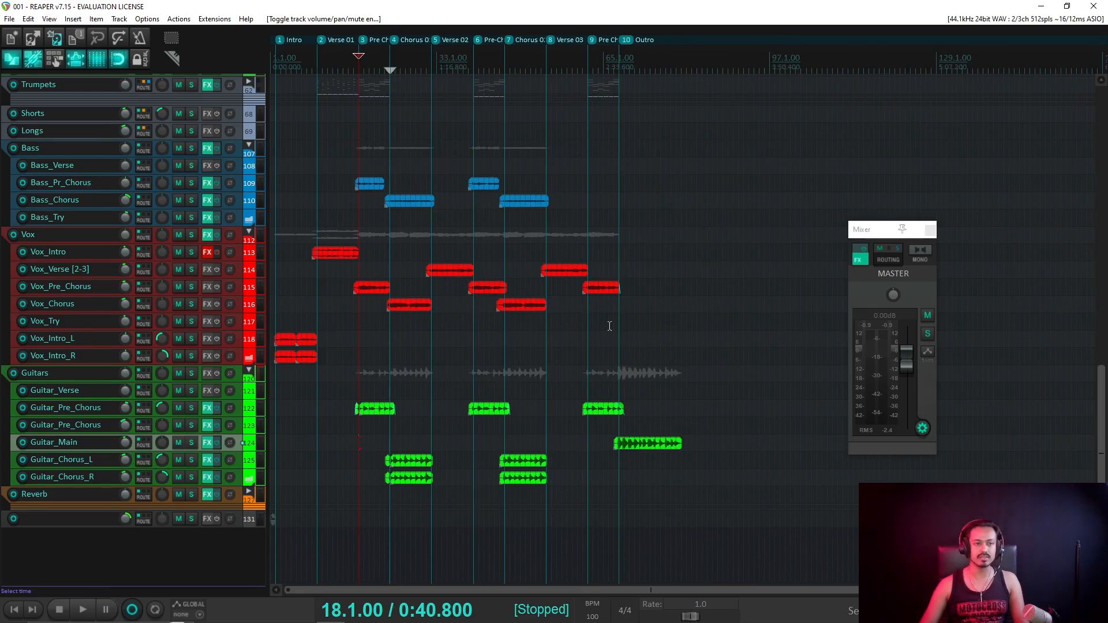
{"action": "scroll", "coordinate": [508, 317], "scroll_direction": "up", "scroll_amount": 5}
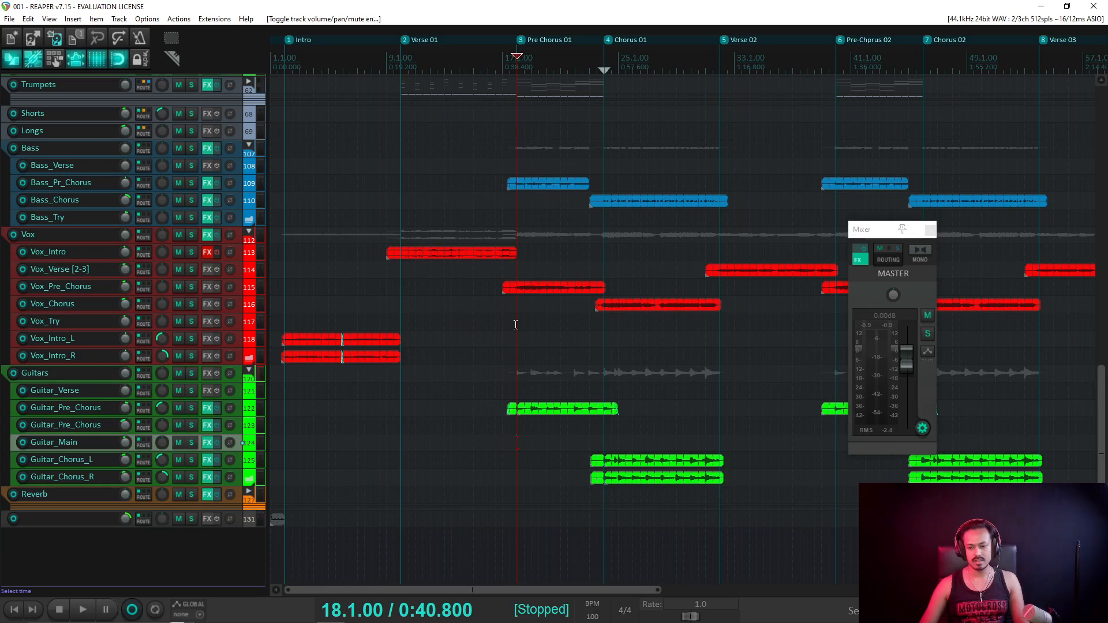
{"action": "left_click", "coordinate": [286, 62]}
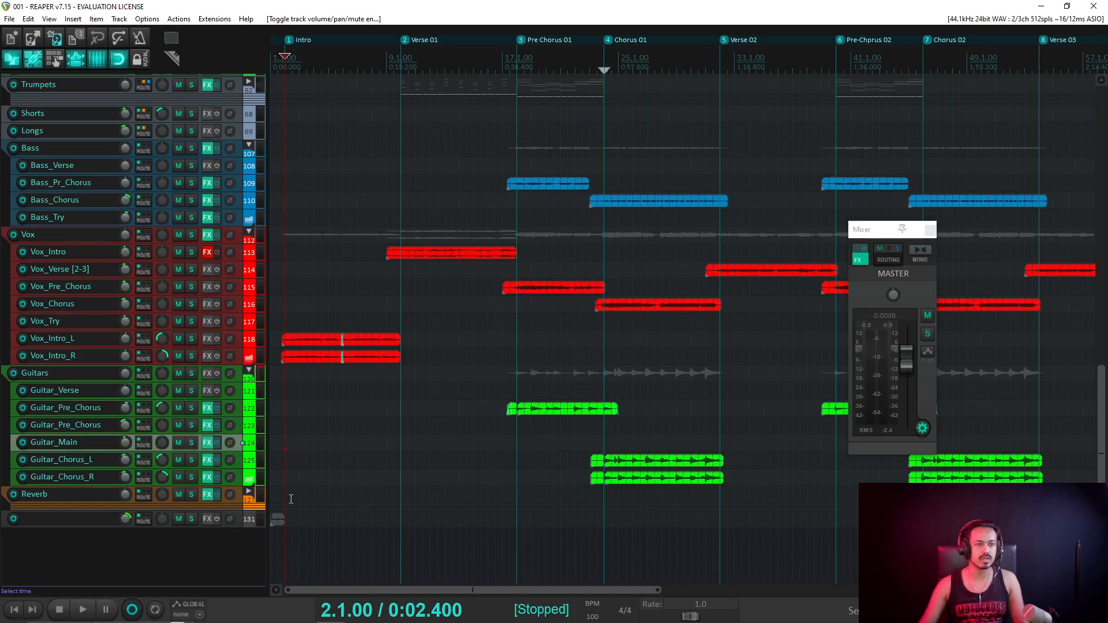
Search 'how many cents iin a single musical note' in maximized Chrome.
{"action": "mouse_move", "coordinate": [247, 612]}
{"action": "left_click", "coordinate": [339, 564]}
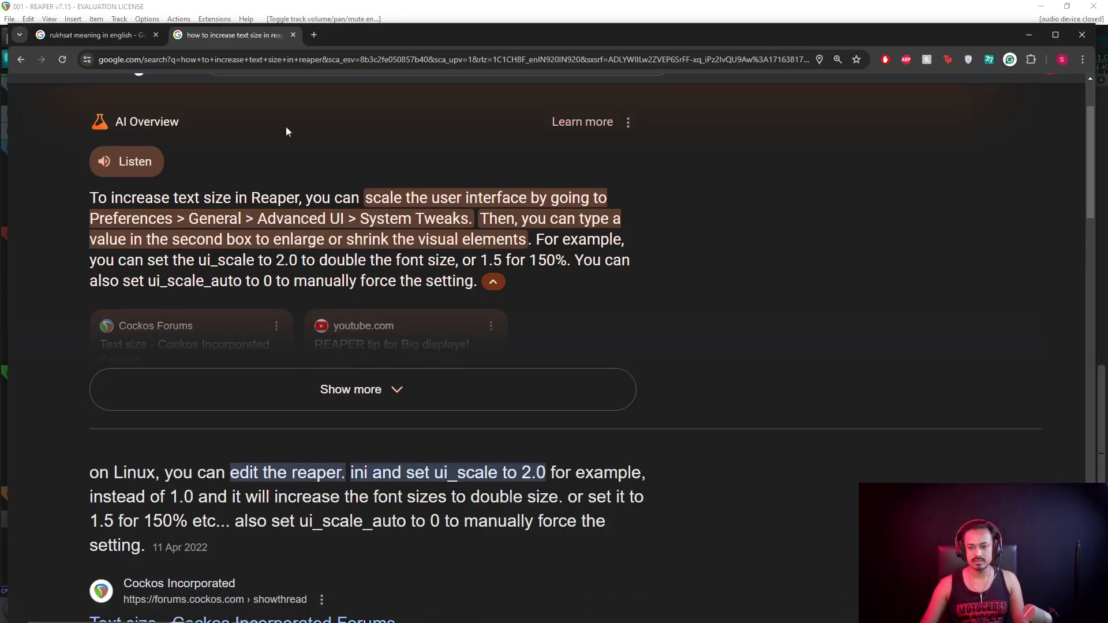
{"action": "double_click", "coordinate": [347, 40]}
{"action": "left_click", "coordinate": [260, 39]}
{"action": "type", "text": "h"}
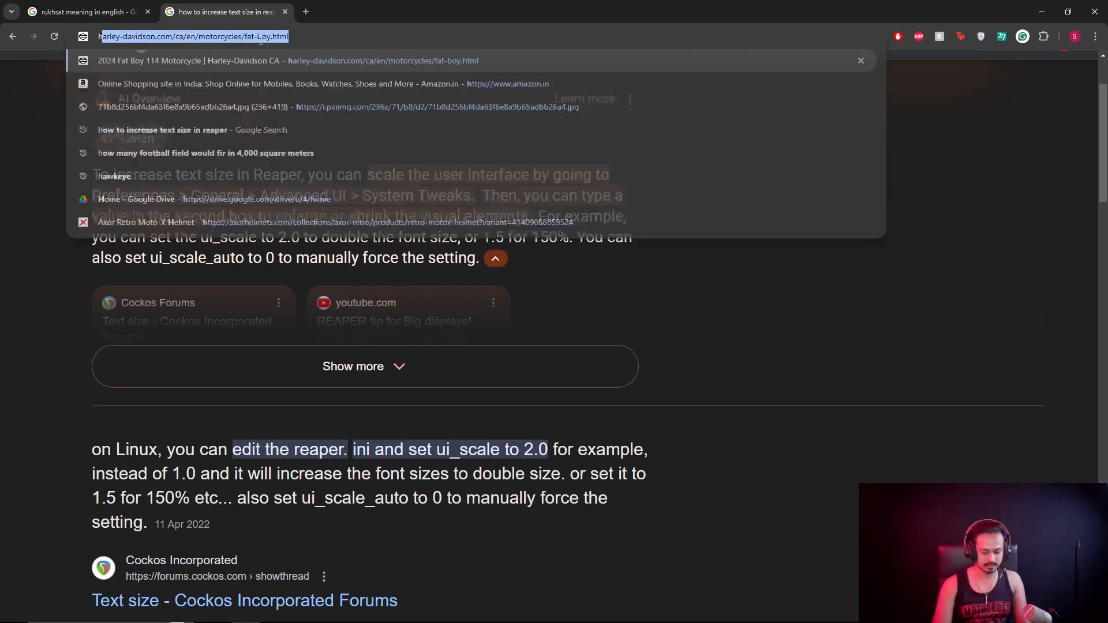
{"action": "type", "text": "ow many cents iin a "}
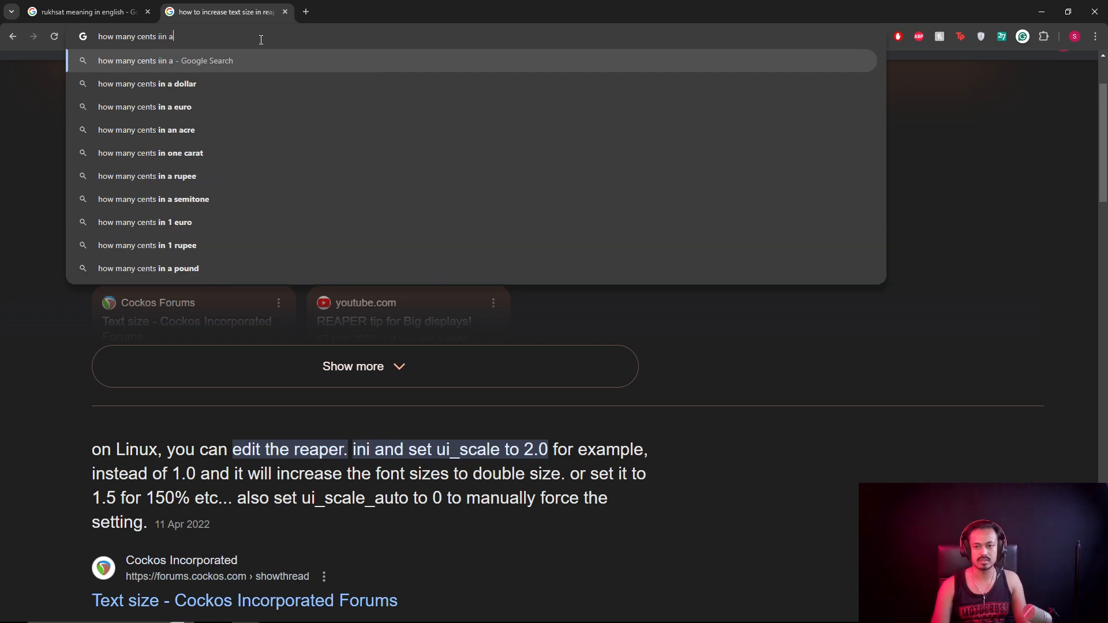
{"action": "type", "text": "single "}
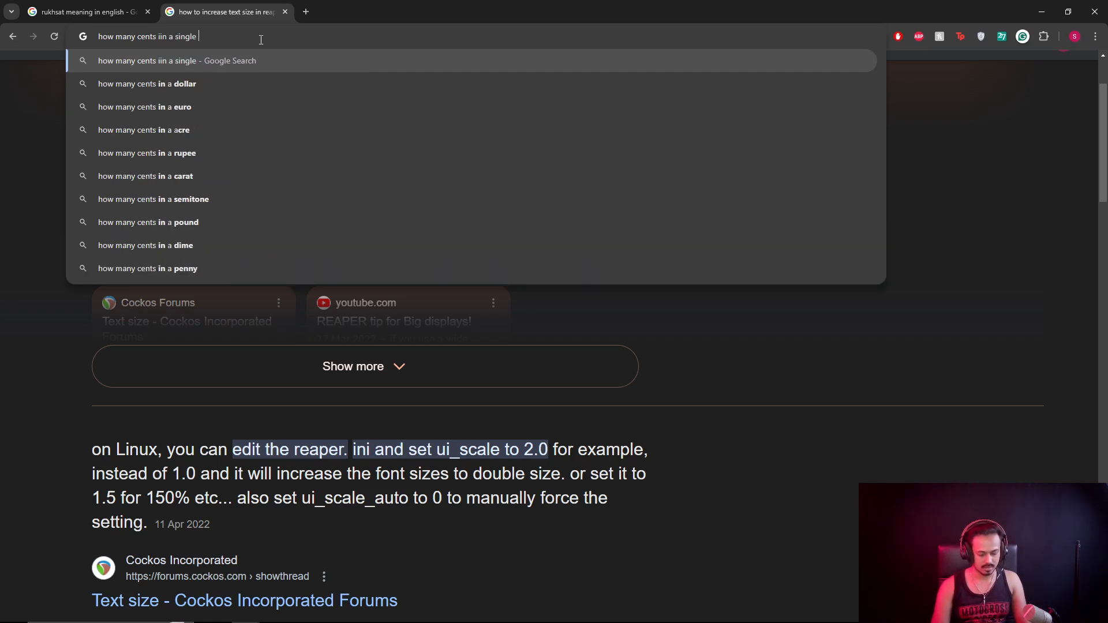
{"action": "type", "text": "musical note"}
{"action": "key", "text": "Return"}
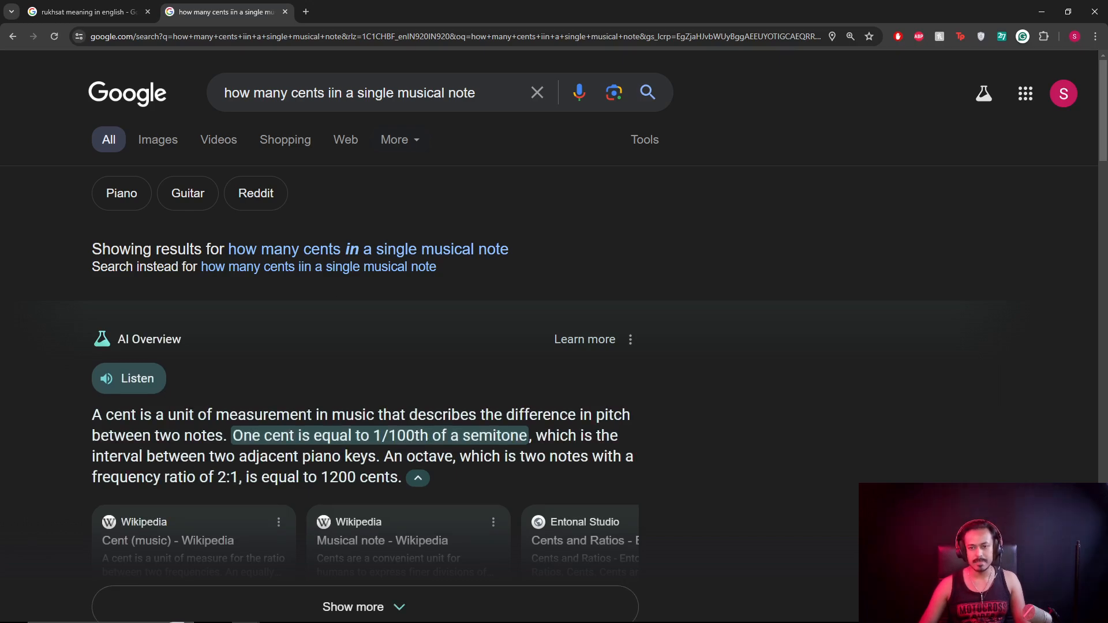
Close the cents search tab, switch to REAPER, then bring Chrome back.
{"action": "left_click", "coordinate": [285, 12]}
{"action": "key", "text": "alt+Tab"}
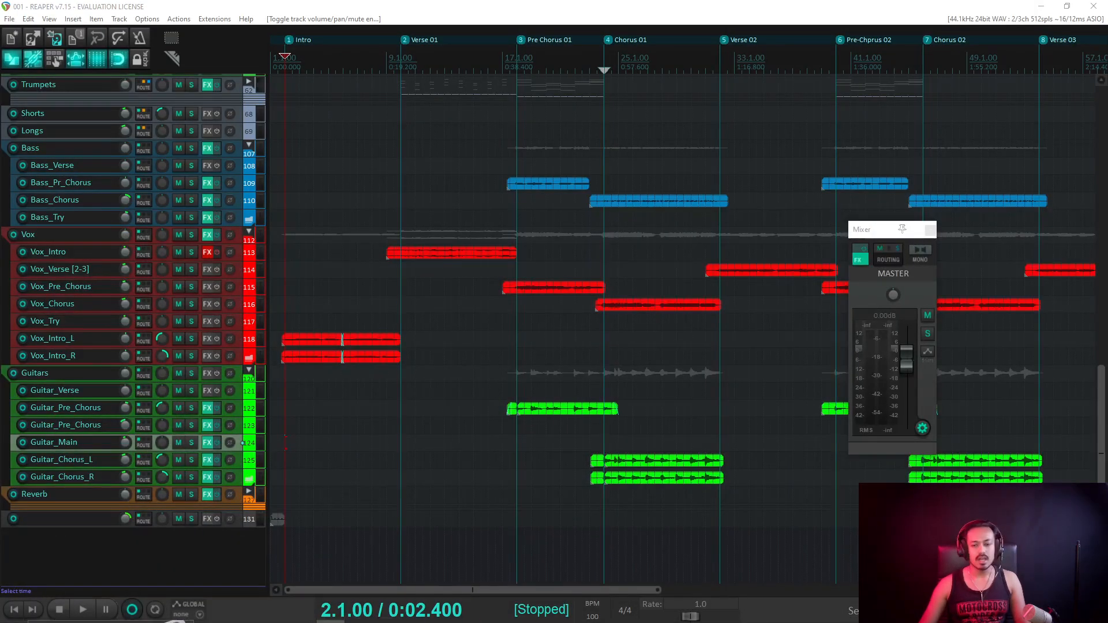
{"action": "left_click", "coordinate": [231, 617]}
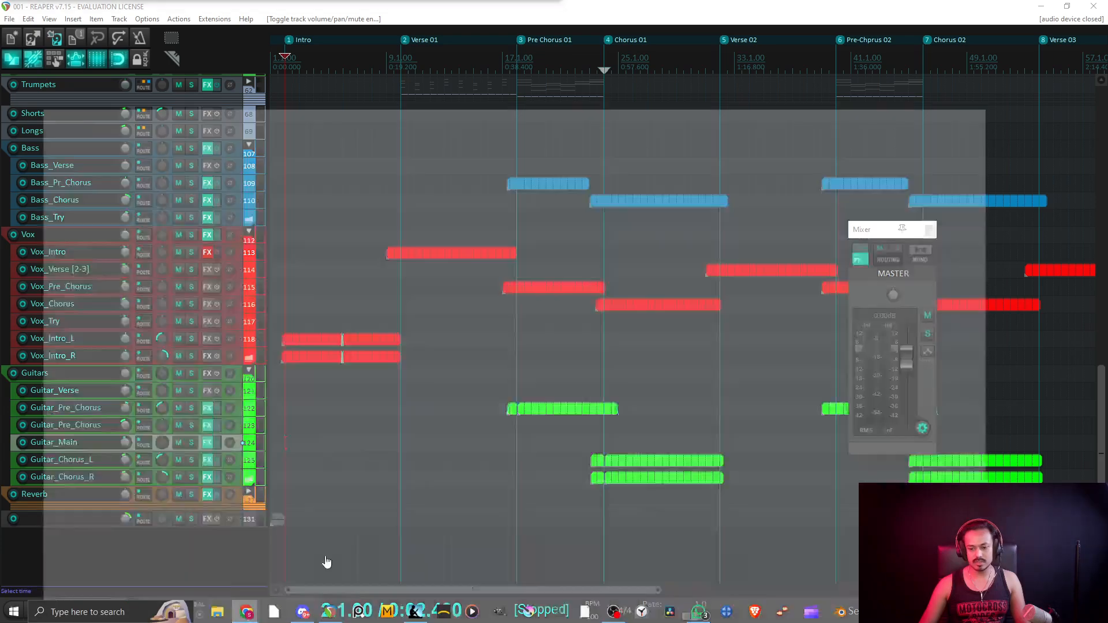
{"action": "left_click", "coordinate": [324, 564]}
Load musictheory.net's Interval Ear Training from the 'ear' address-bar suggestion in a new tab.
{"action": "left_click", "coordinate": [164, 16]}
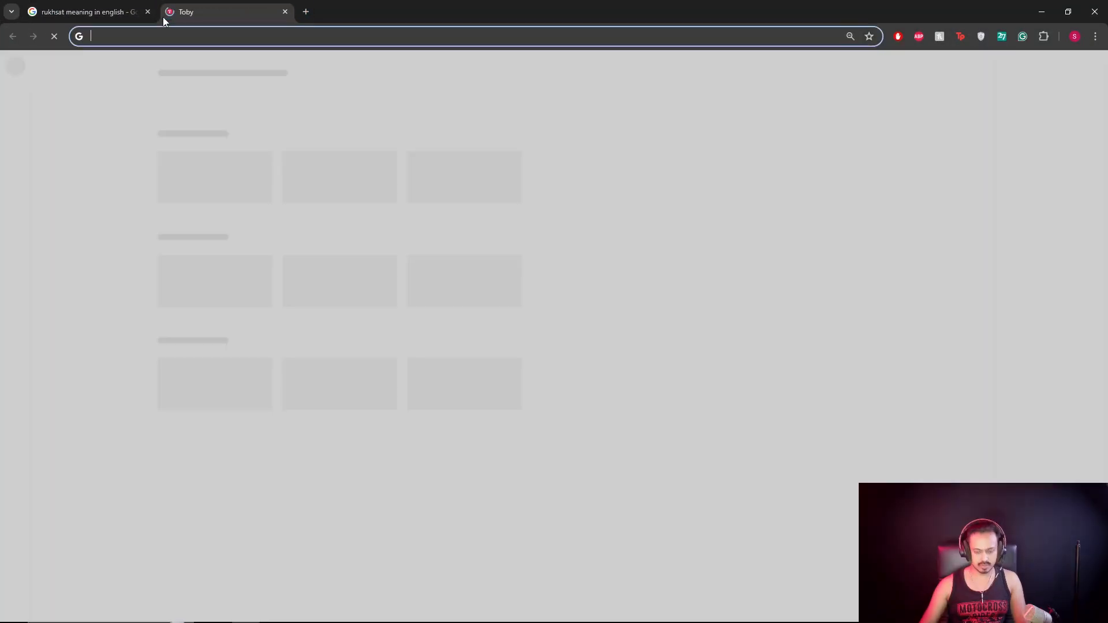
{"action": "type", "text": "ear"}
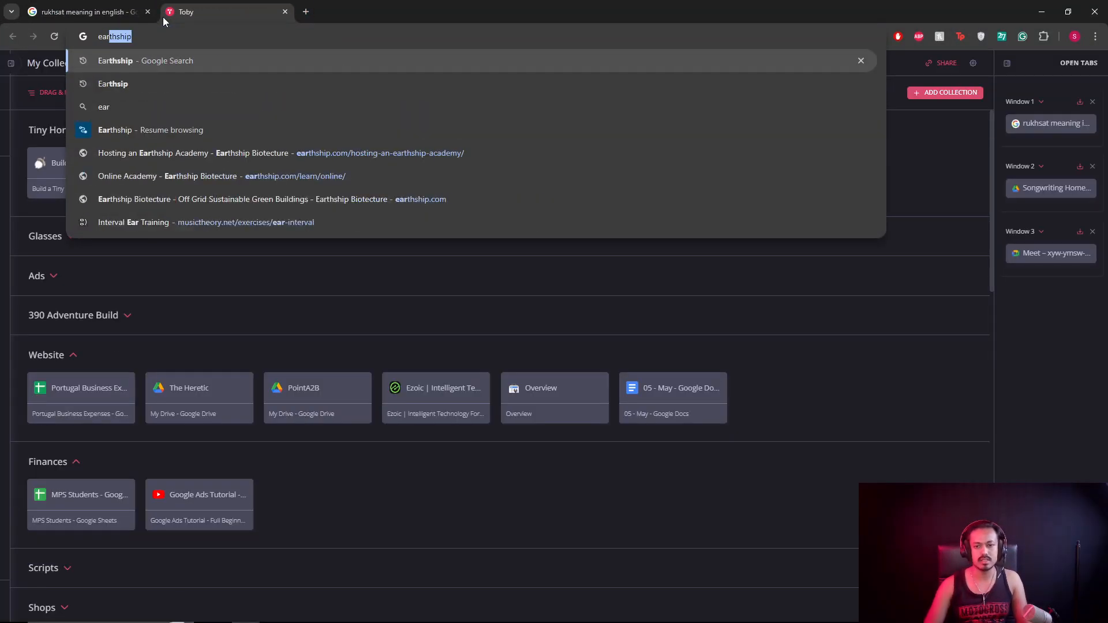
{"action": "key", "text": "Down"}
{"action": "key", "text": "Down"}
{"action": "key", "text": "Down"}
{"action": "key", "text": "Down"}
{"action": "key", "text": "Down"}
{"action": "key", "text": "Down"}
{"action": "key", "text": "Down"}
{"action": "key", "text": "Return"}
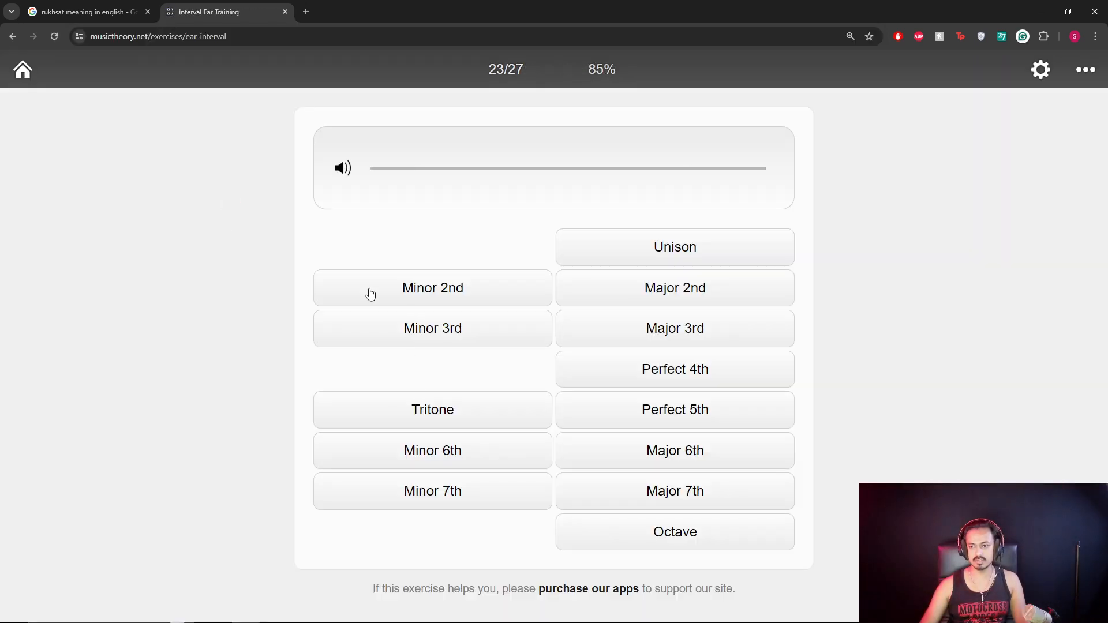
Reset the exercise score from 23/27 to 0/0.
{"action": "left_click", "coordinate": [1085, 69]}
{"action": "left_click", "coordinate": [558, 109]}
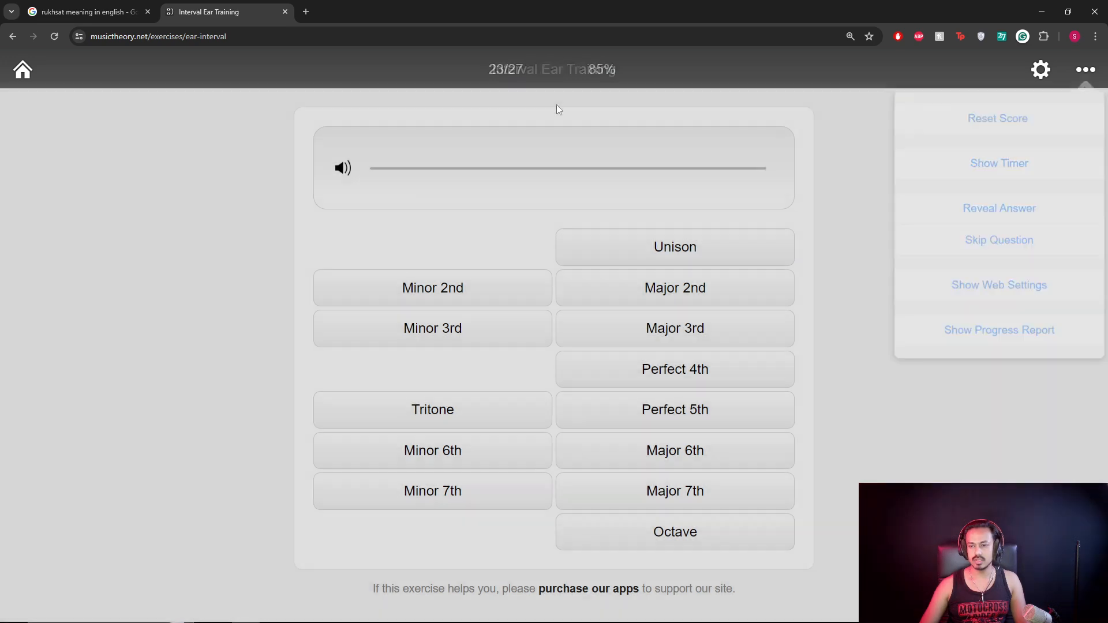
{"action": "left_click", "coordinate": [1077, 72]}
{"action": "left_click", "coordinate": [1039, 115]}
{"action": "left_click", "coordinate": [1068, 118]}
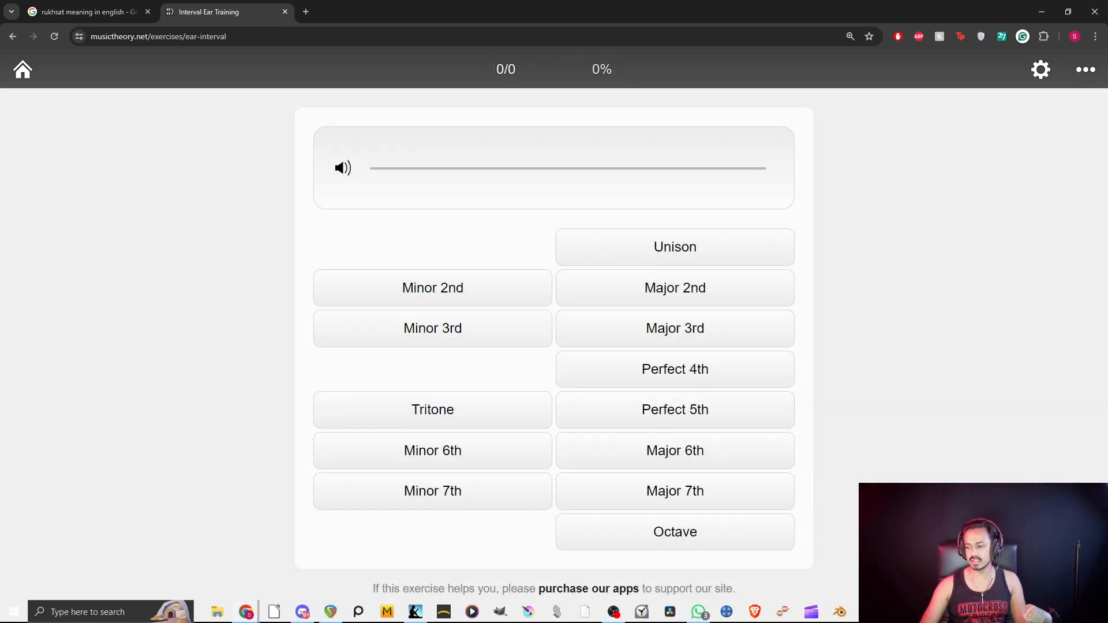
{"action": "left_click", "coordinate": [1082, 612]}
{"action": "left_click", "coordinate": [1082, 612]}
{"action": "left_click", "coordinate": [1082, 612]}
{"action": "left_click", "coordinate": [1082, 611]}
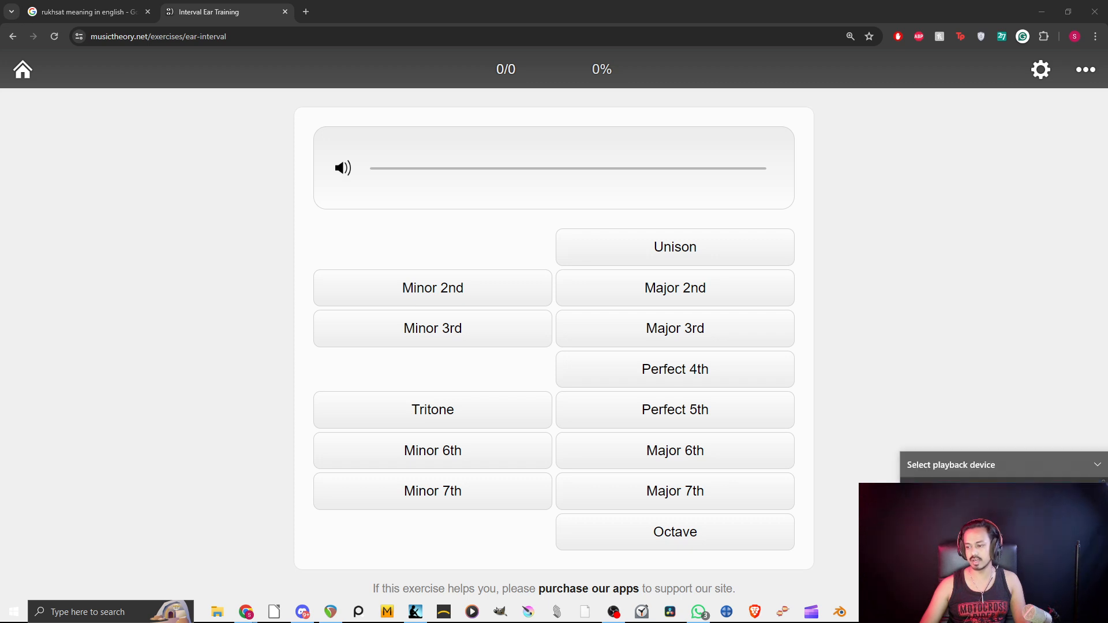
{"action": "left_click", "coordinate": [917, 352]}
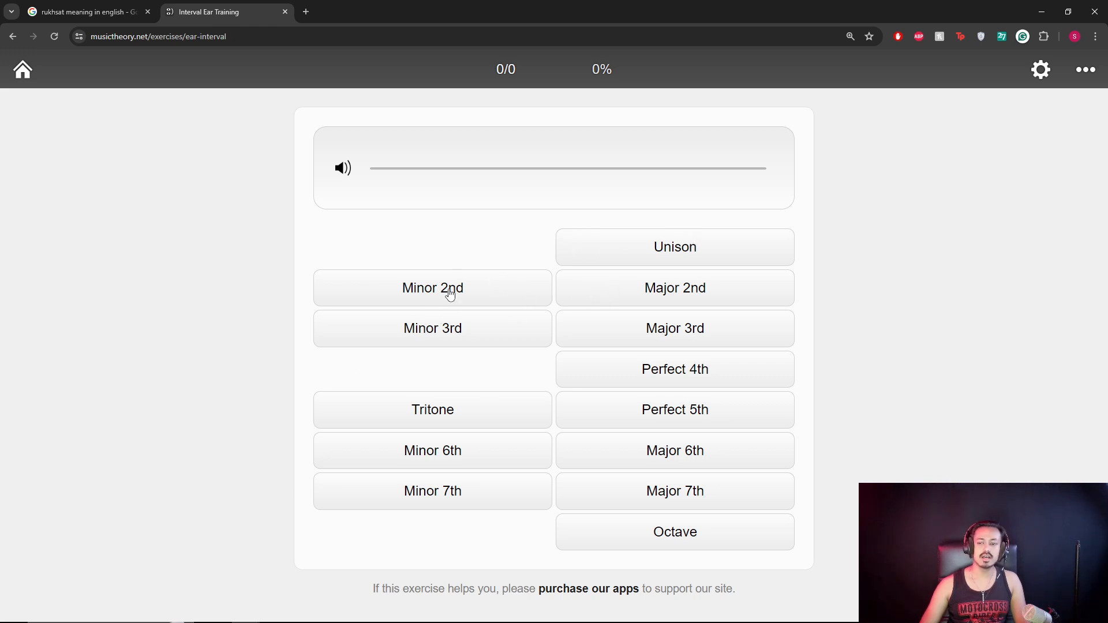
Answer nine intervals: Octave, Minor 6th, Major 3rd, Tritone, Octave, Perfect 4th, Major 3rd, Perfect 5th, Minor 7th.
{"action": "key", "text": "space"}
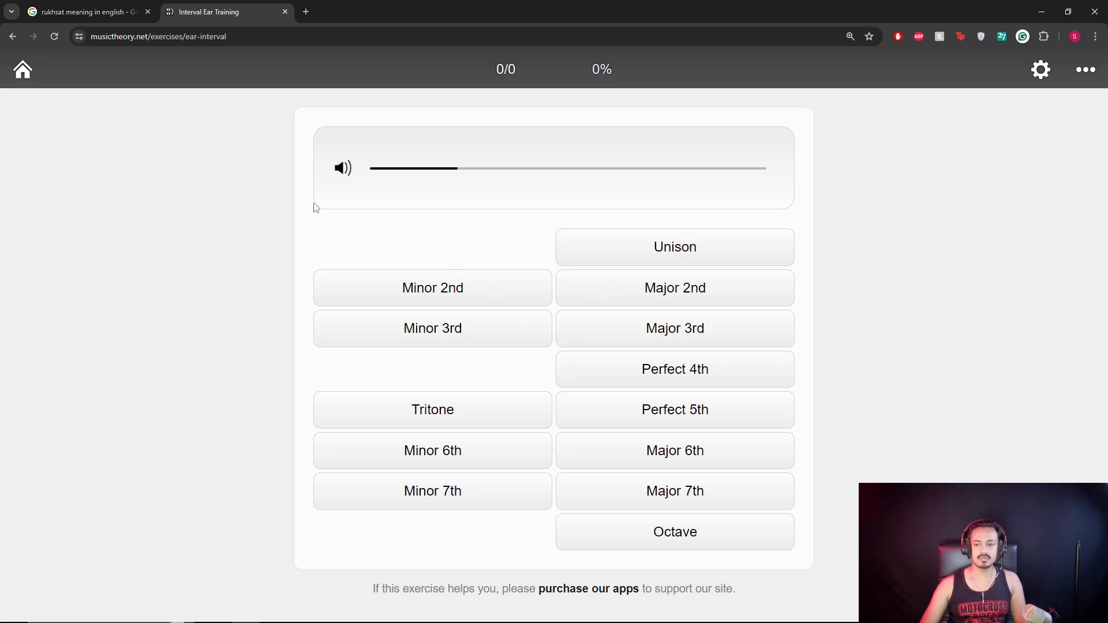
{"action": "key", "text": "space"}
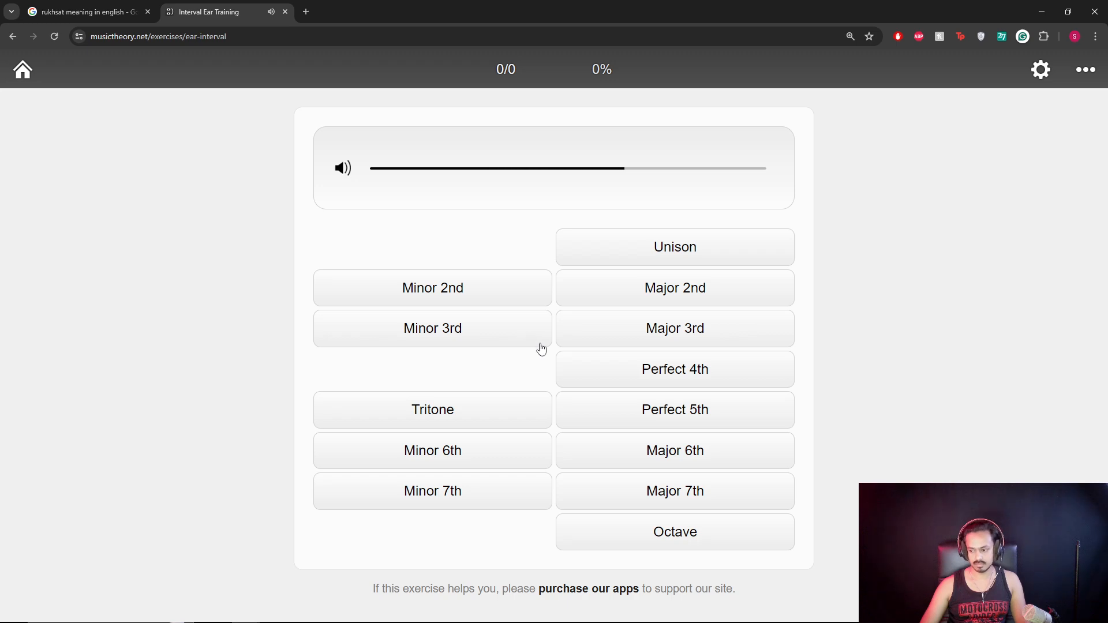
{"action": "left_click", "coordinate": [651, 548]}
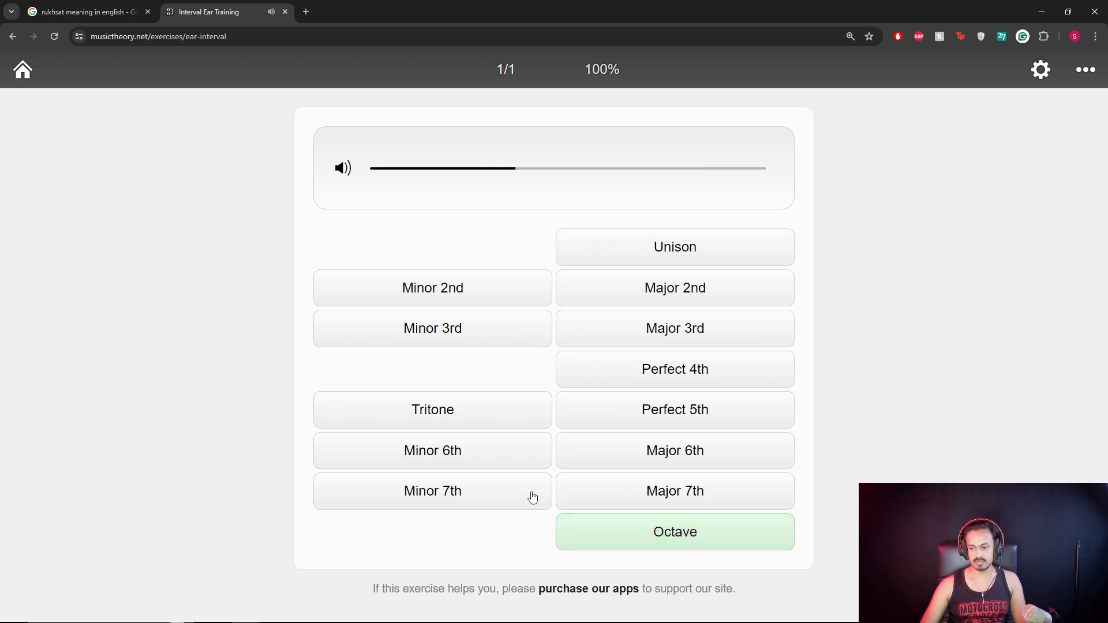
{"action": "left_click", "coordinate": [477, 448]}
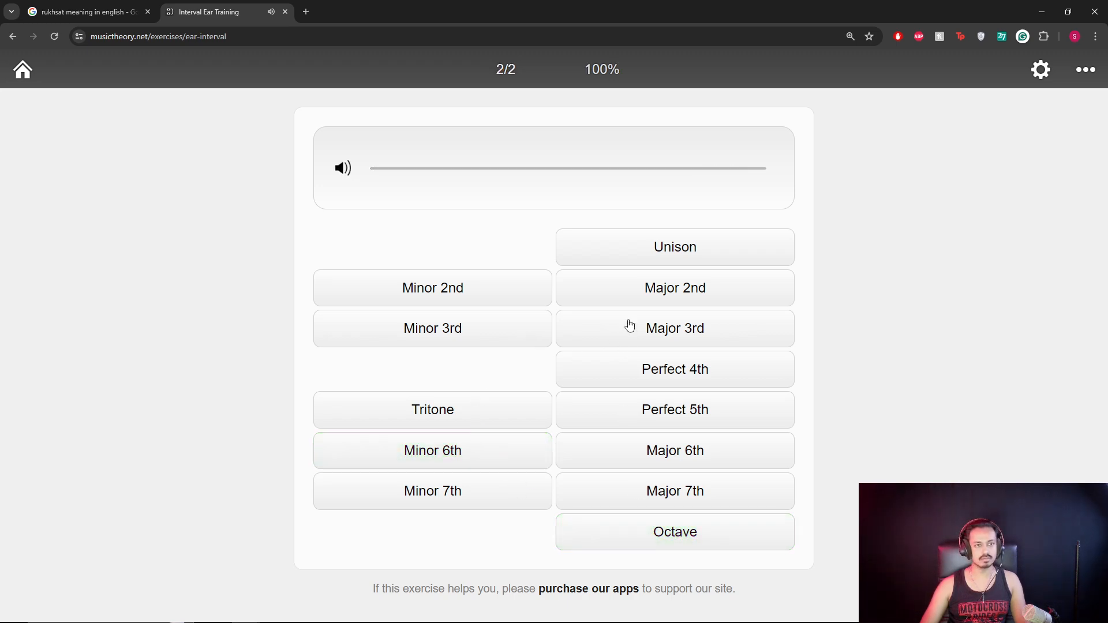
{"action": "left_click", "coordinate": [620, 337]}
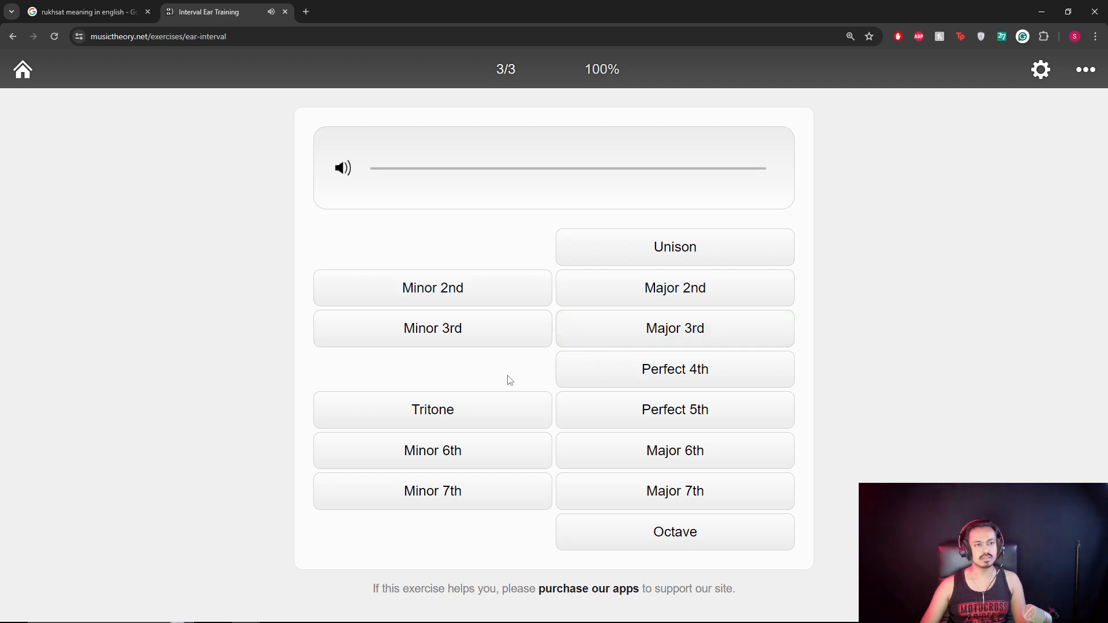
{"action": "left_click", "coordinate": [483, 400]}
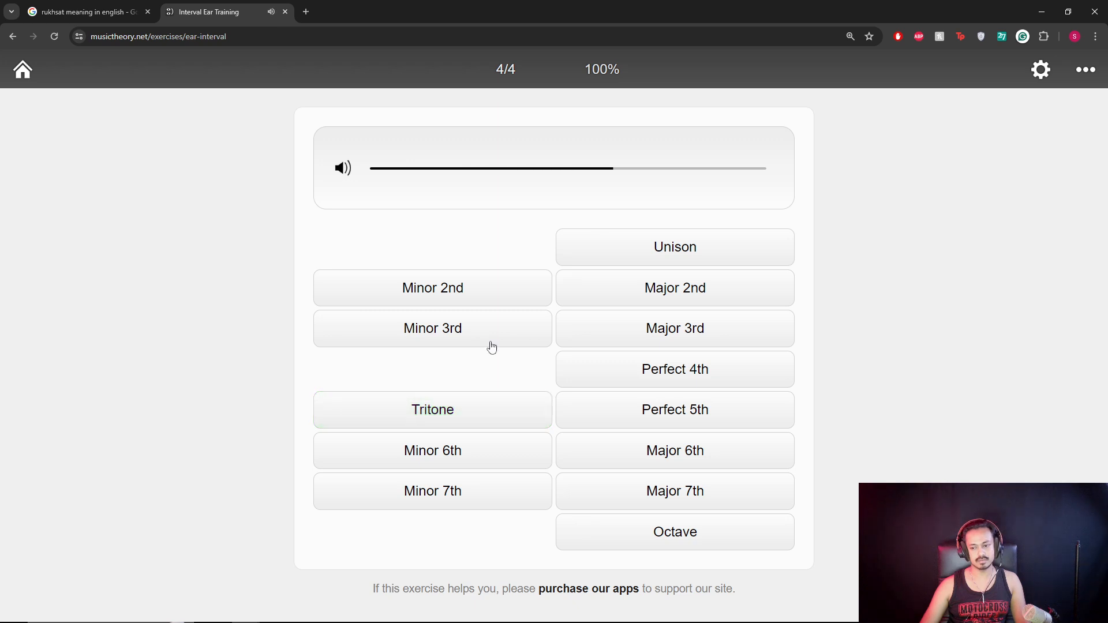
{"action": "left_click", "coordinate": [688, 535]}
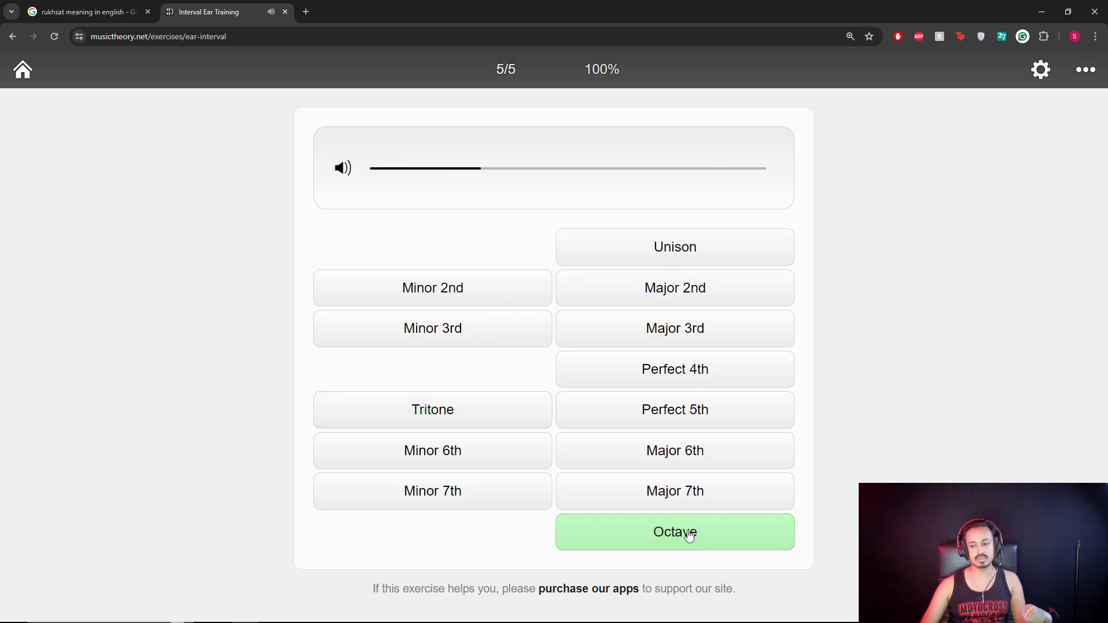
{"action": "left_click", "coordinate": [632, 371]}
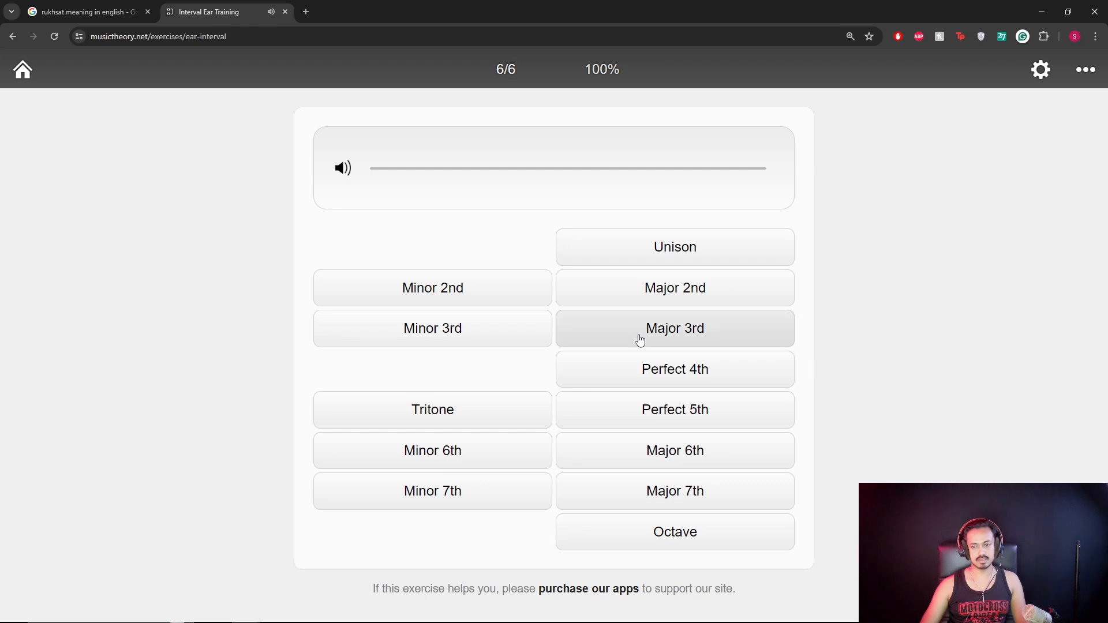
{"action": "left_click", "coordinate": [640, 340]}
{"action": "left_click", "coordinate": [659, 409]}
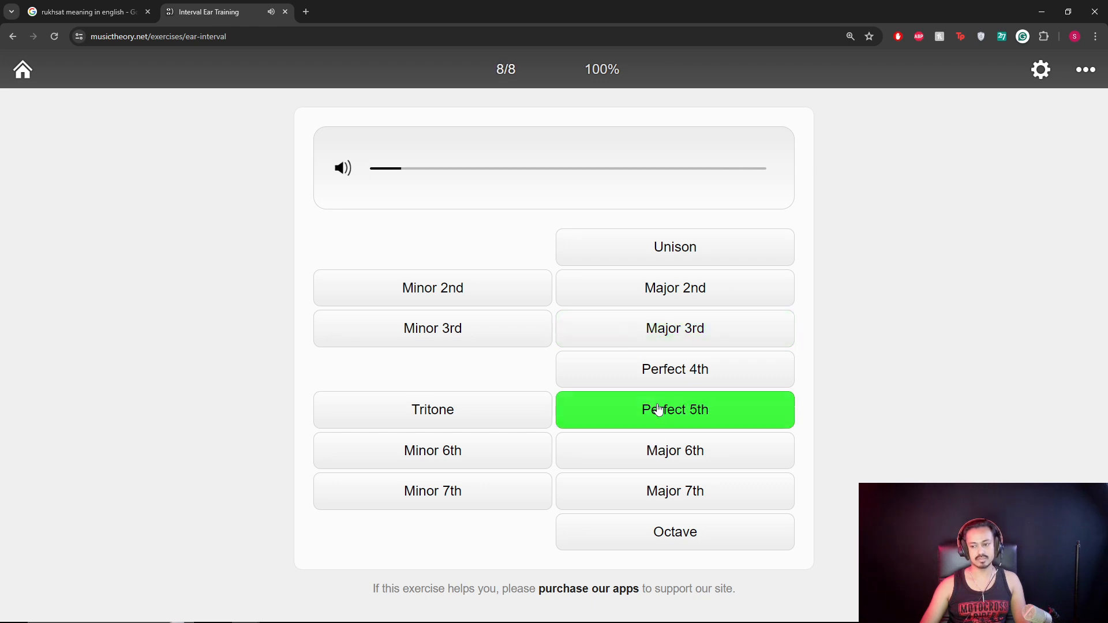
{"action": "left_click", "coordinate": [461, 496]}
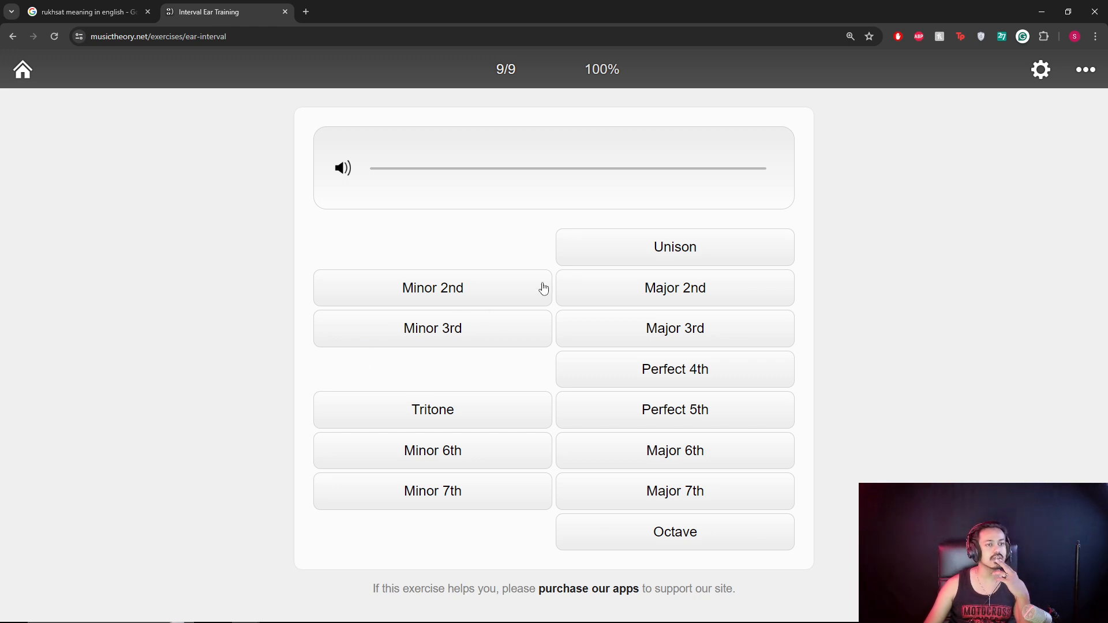
Answer the tenth interval as Perfect 4th for 10/10, then minimize Chrome to show REAPER.
{"action": "left_click", "coordinate": [327, 612]}
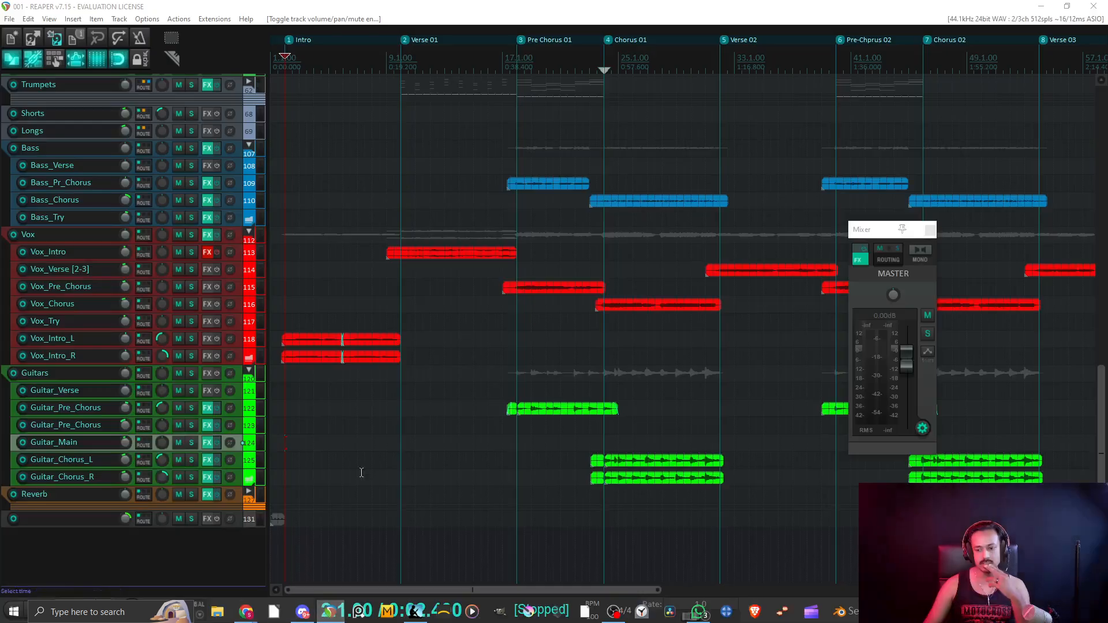
{"action": "mouse_move", "coordinate": [303, 611]}
{"action": "left_click", "coordinate": [352, 566]}
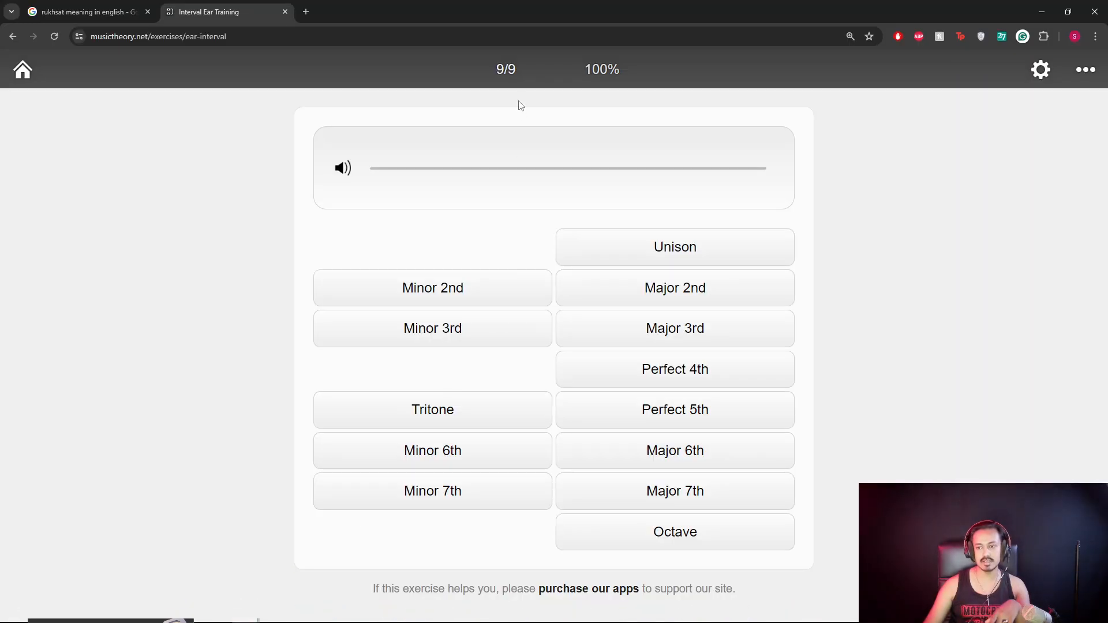
{"action": "key", "text": "space"}
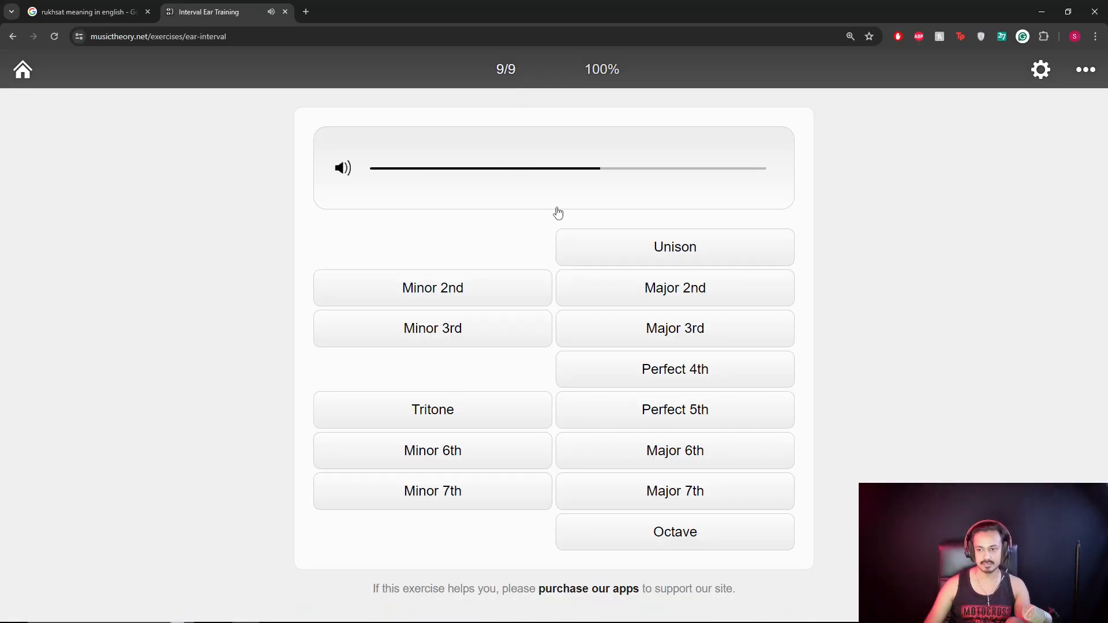
{"action": "key", "text": "space"}
{"action": "left_click", "coordinate": [608, 371]}
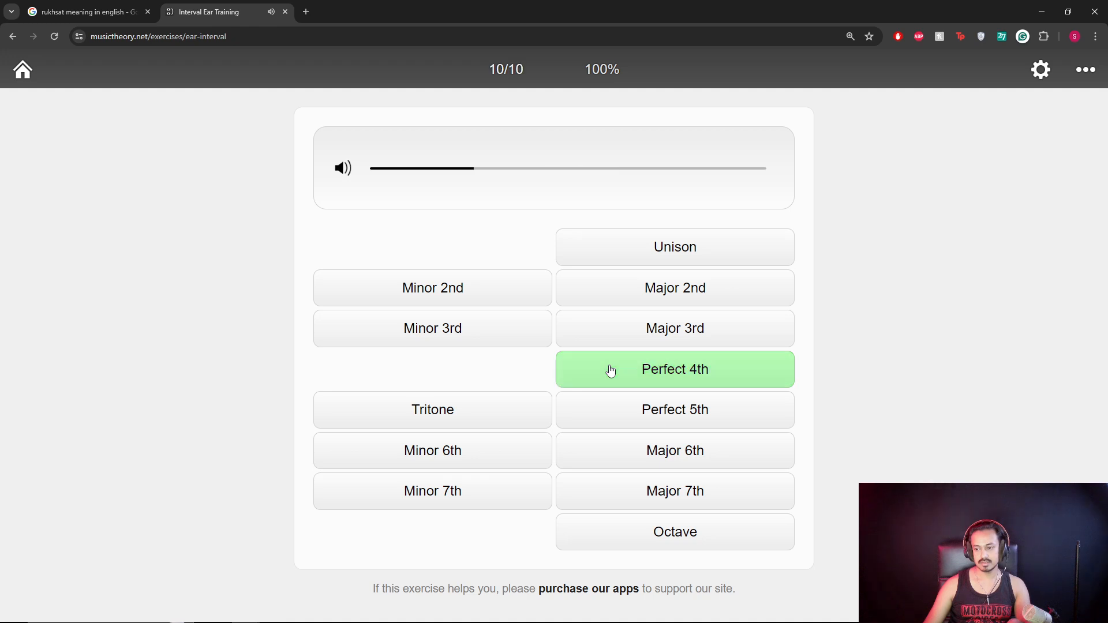
{"action": "left_click", "coordinate": [1033, 8]}
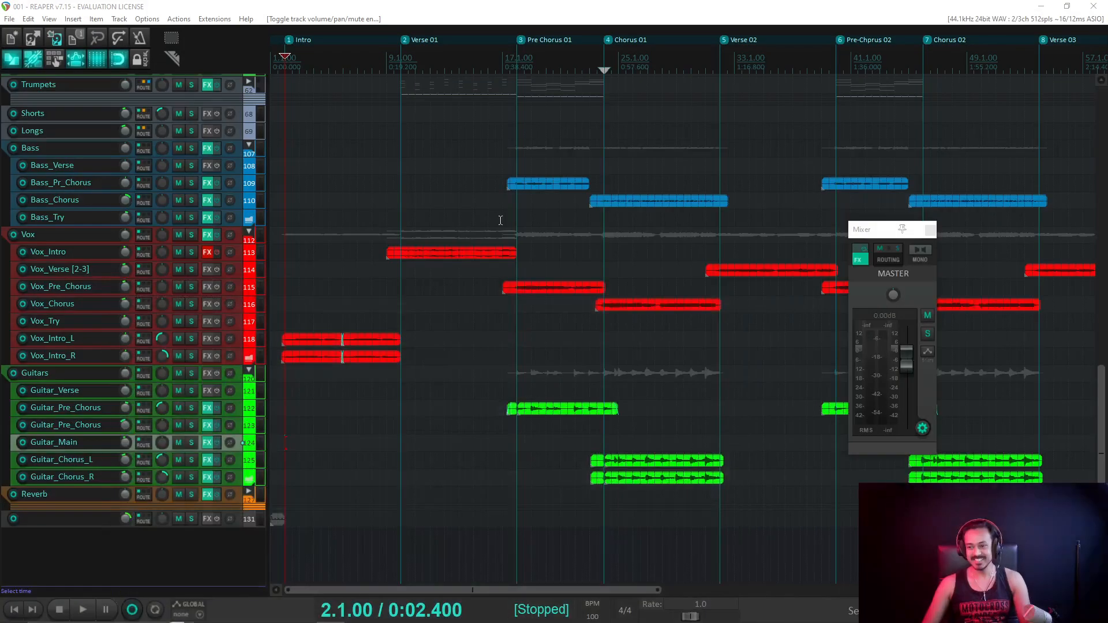
Zoom out REAPER's arrangement to review every section marker through the Outro.
{"action": "scroll", "coordinate": [457, 198], "scroll_direction": "down", "scroll_amount": 2}
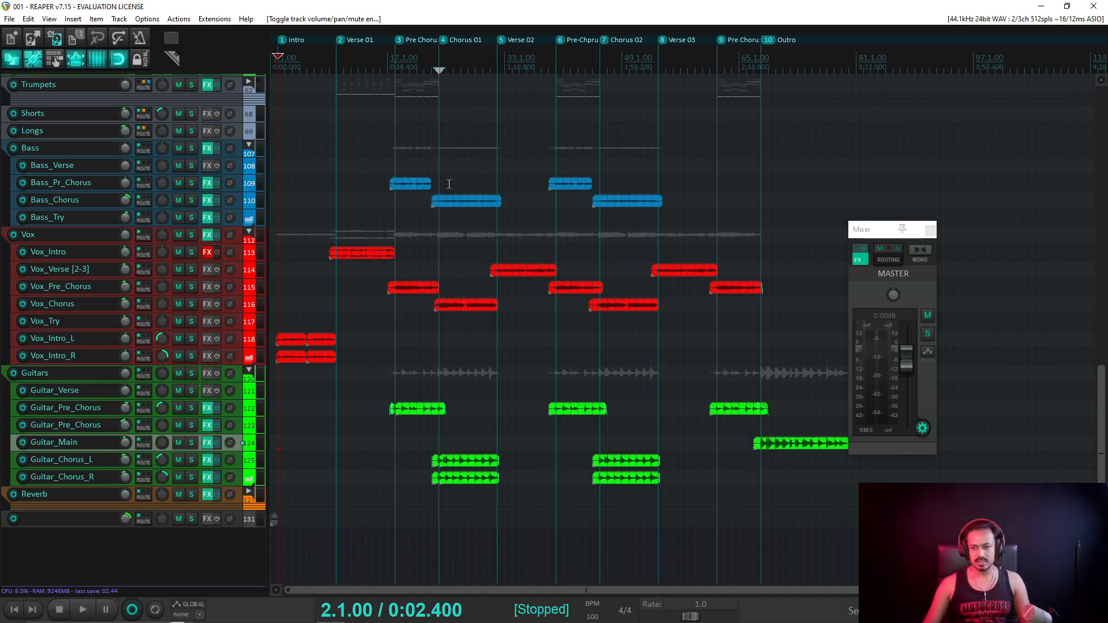
{"action": "scroll", "coordinate": [418, 163], "scroll_direction": "up", "scroll_amount": 5}
{"action": "scroll", "coordinate": [420, 162], "scroll_direction": "down", "scroll_amount": 3}
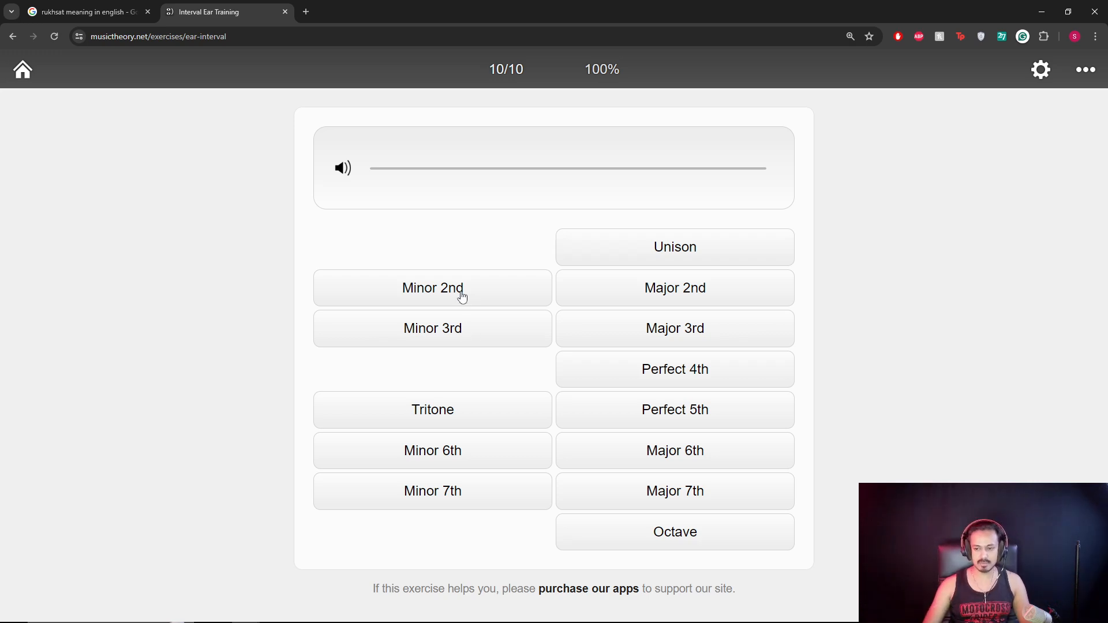
In the interval settings, deselect Unison and Minor 3rd, keeping Minor 2nd and Major 2nd checked.
{"action": "left_click", "coordinate": [1041, 70]}
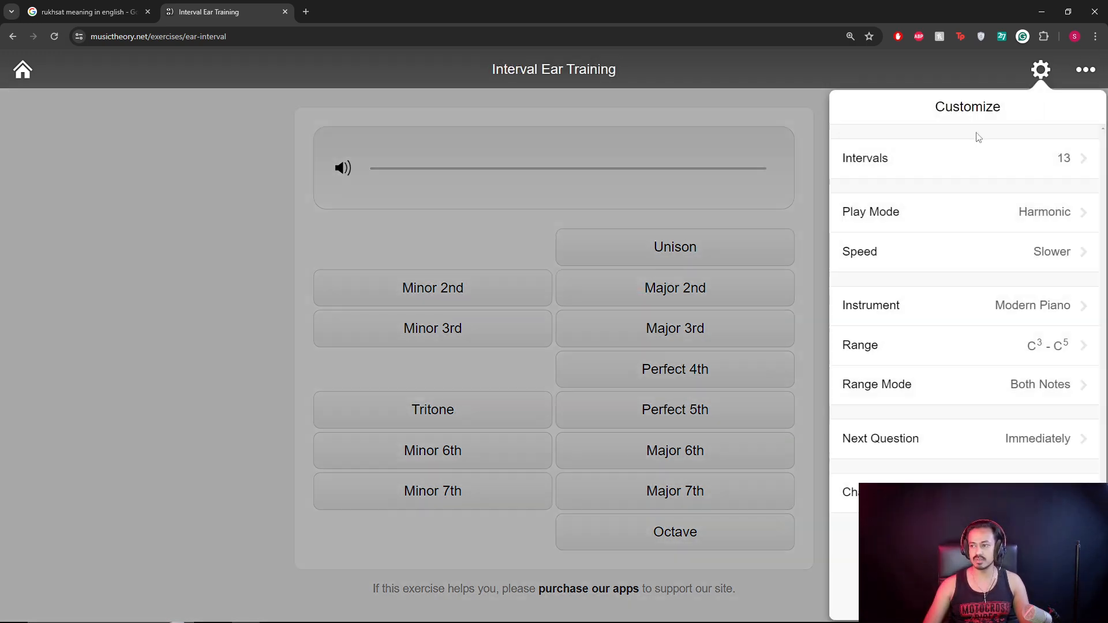
{"action": "left_click", "coordinate": [958, 169]}
{"action": "left_click", "coordinate": [872, 171]}
{"action": "left_click", "coordinate": [886, 247]}
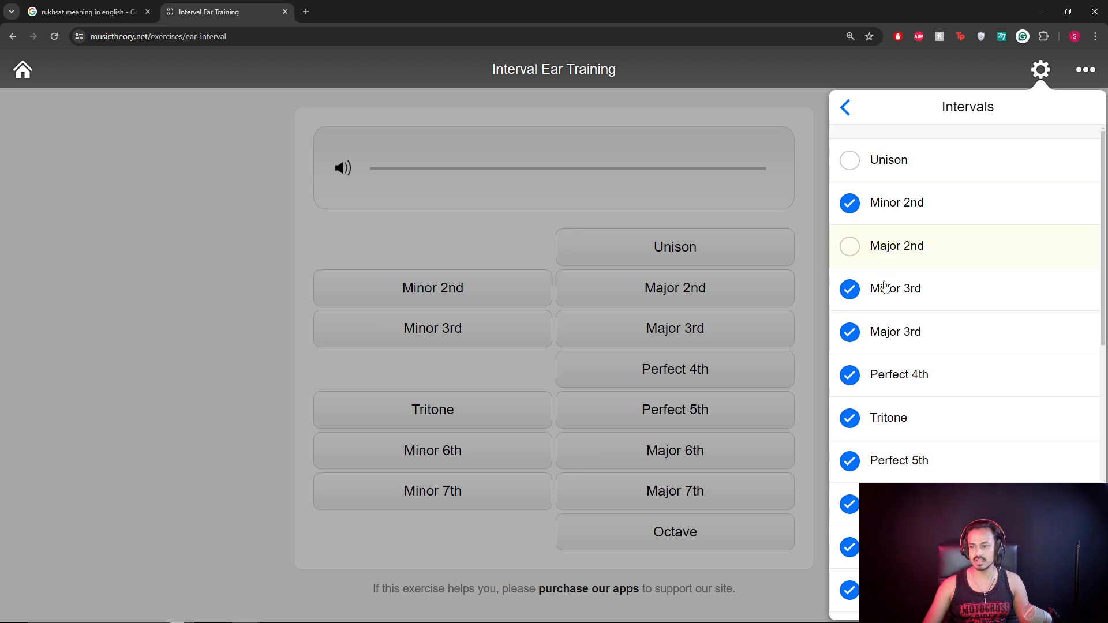
{"action": "left_click", "coordinate": [884, 291]}
{"action": "left_click", "coordinate": [901, 221]}
{"action": "left_click", "coordinate": [904, 249]}
{"action": "left_click", "coordinate": [901, 210]}
Exclude Major 3rd through Octave from the interval drill.
{"action": "scroll", "coordinate": [888, 277], "scroll_direction": "down", "scroll_amount": 1}
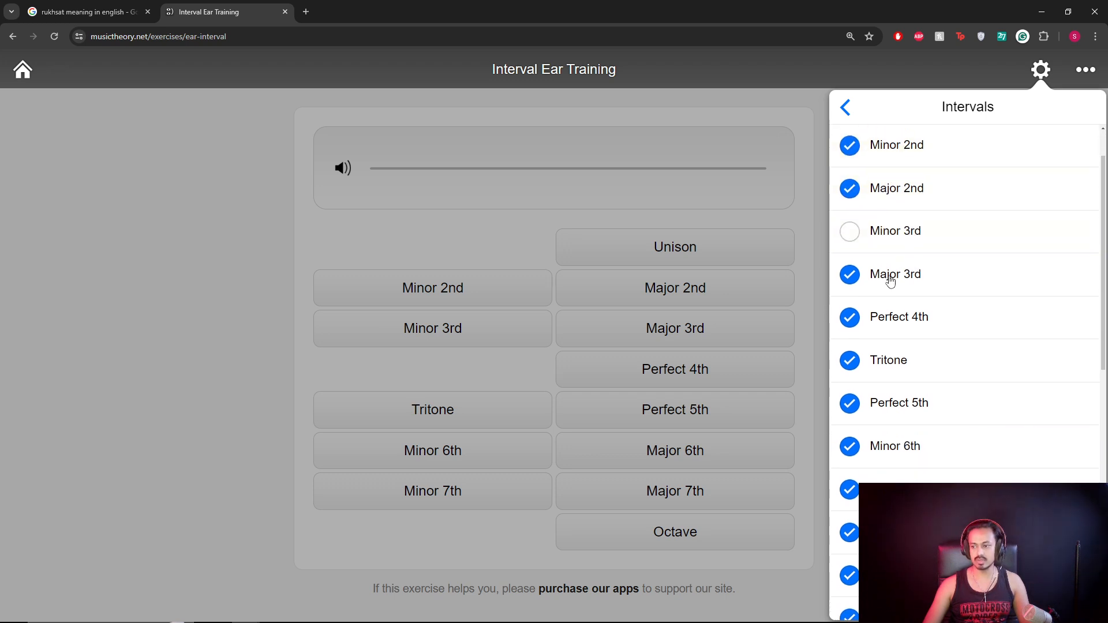
{"action": "left_click", "coordinate": [889, 276]}
{"action": "left_click", "coordinate": [890, 317]}
{"action": "left_click", "coordinate": [888, 358]}
{"action": "scroll", "coordinate": [890, 383], "scroll_direction": "down", "scroll_amount": 3}
{"action": "left_click", "coordinate": [895, 230]}
{"action": "left_click", "coordinate": [895, 274]}
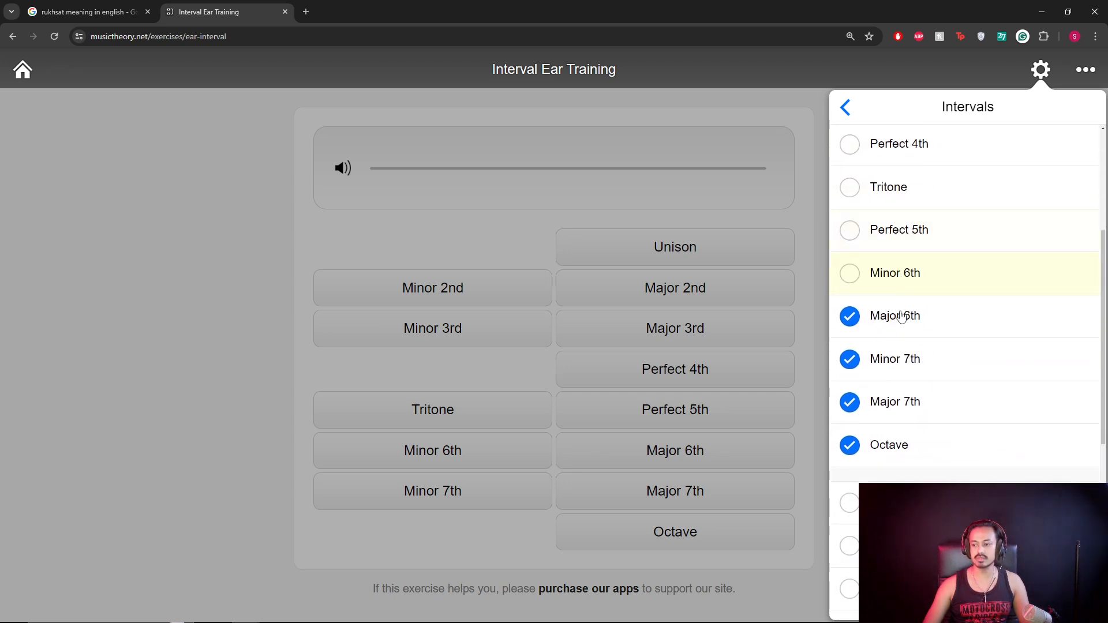
{"action": "left_click", "coordinate": [897, 317]}
{"action": "left_click", "coordinate": [897, 358]}
{"action": "left_click", "coordinate": [892, 407]}
{"action": "left_click", "coordinate": [888, 442]}
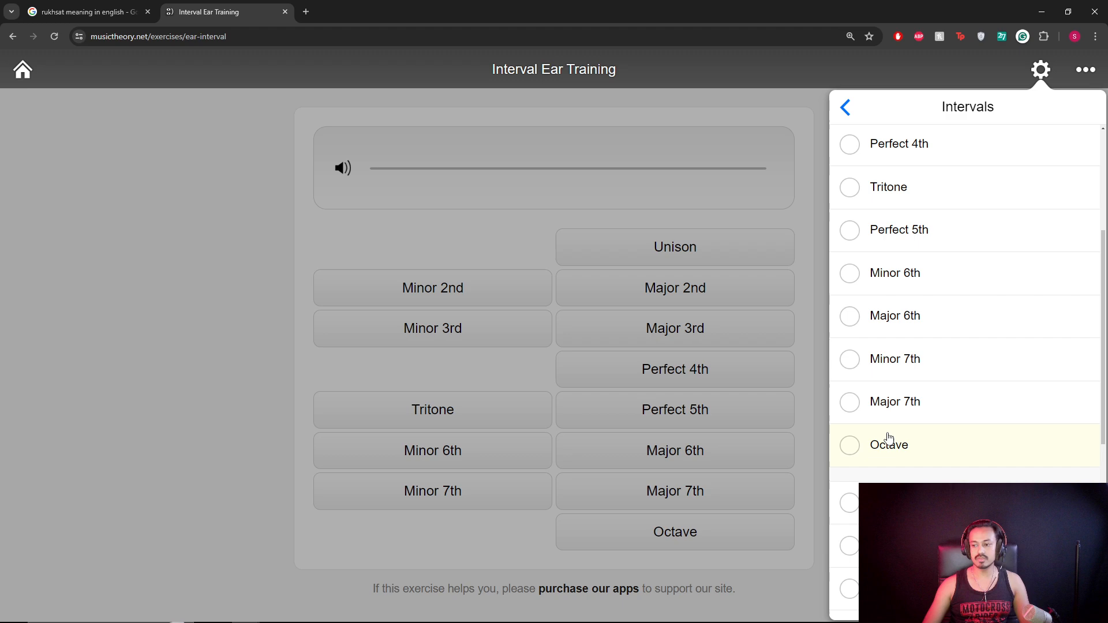
Return to the exercise and answer two intervals: Major 2nd, then Minor 2nd.
{"action": "left_click", "coordinate": [846, 108]}
{"action": "left_click", "coordinate": [791, 142]}
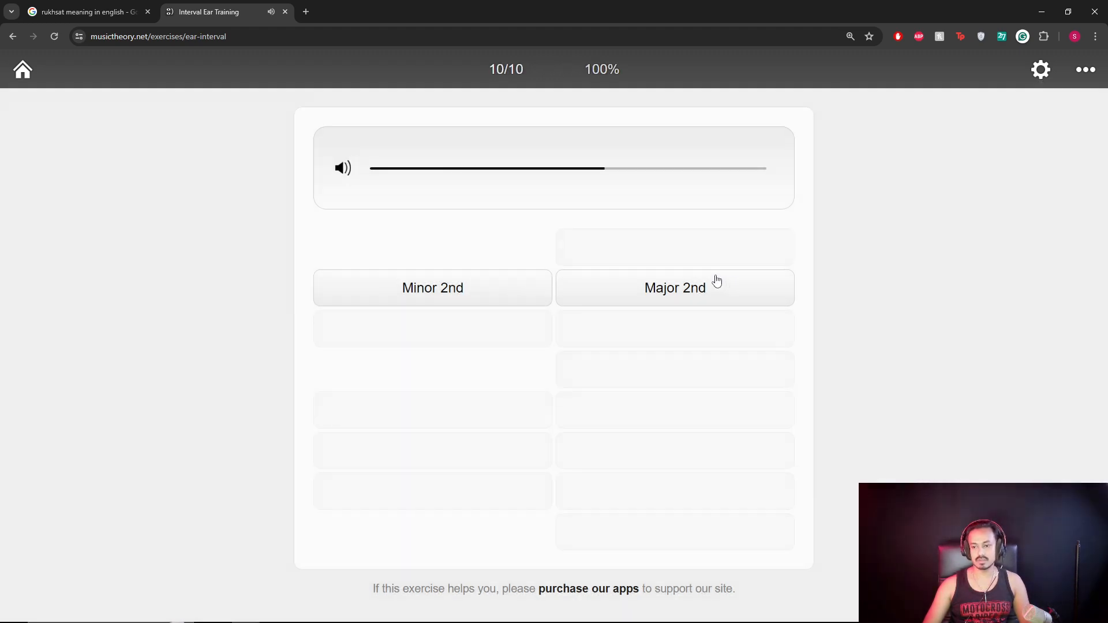
{"action": "left_click", "coordinate": [649, 289]}
{"action": "left_click", "coordinate": [507, 293]}
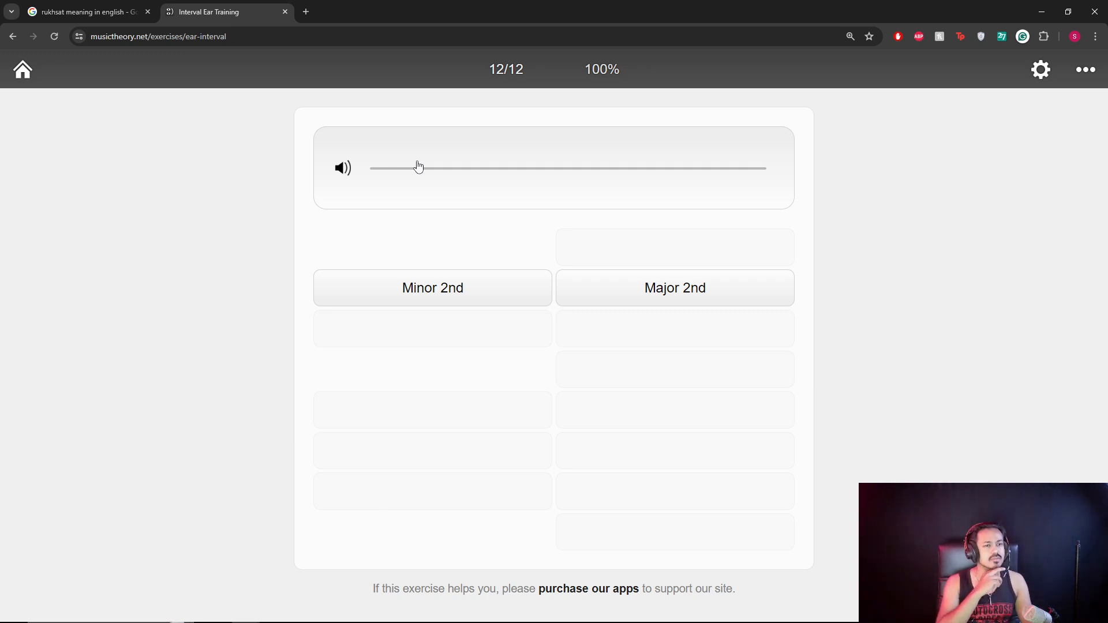
Open a new browser tab, try addresses 'do re' and 's', then dismiss the suggestions.
{"action": "left_click", "coordinate": [309, 12]}
{"action": "key", "text": "ctrl+l"}
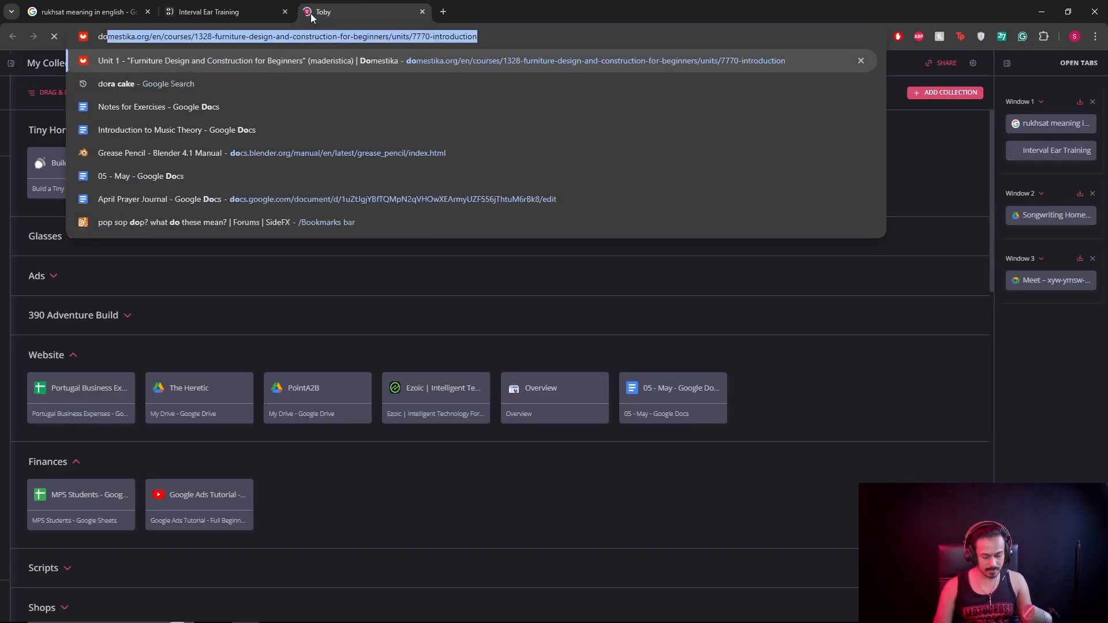
{"action": "type", "text": "do re"}
{"action": "key", "text": "ctrl+a"}
{"action": "type", "text": "s"}
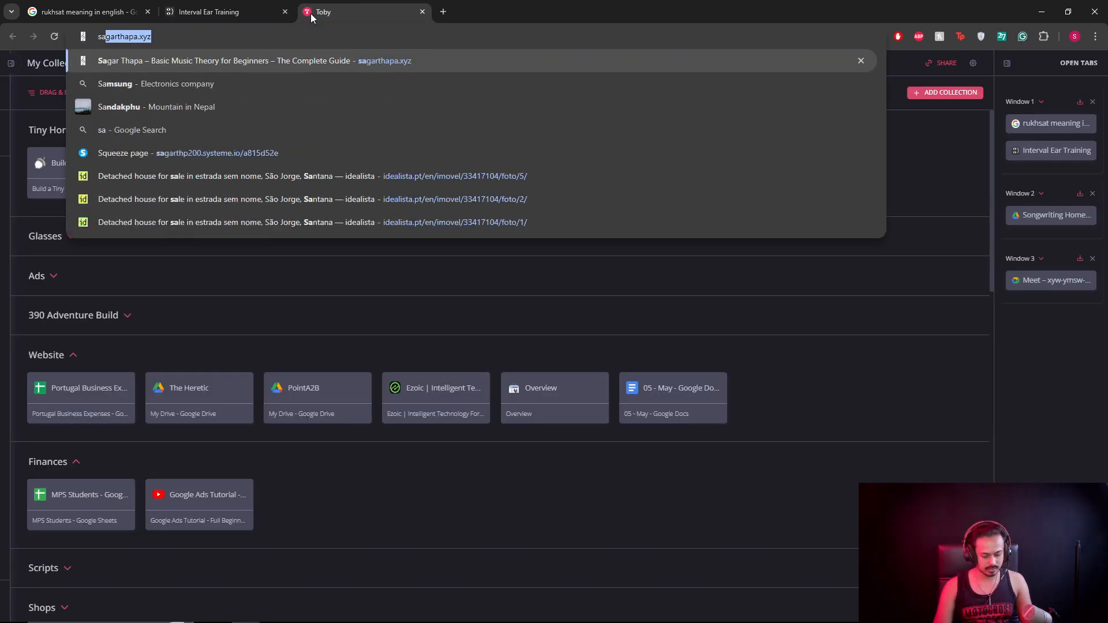
{"action": "key", "text": "Escape"}
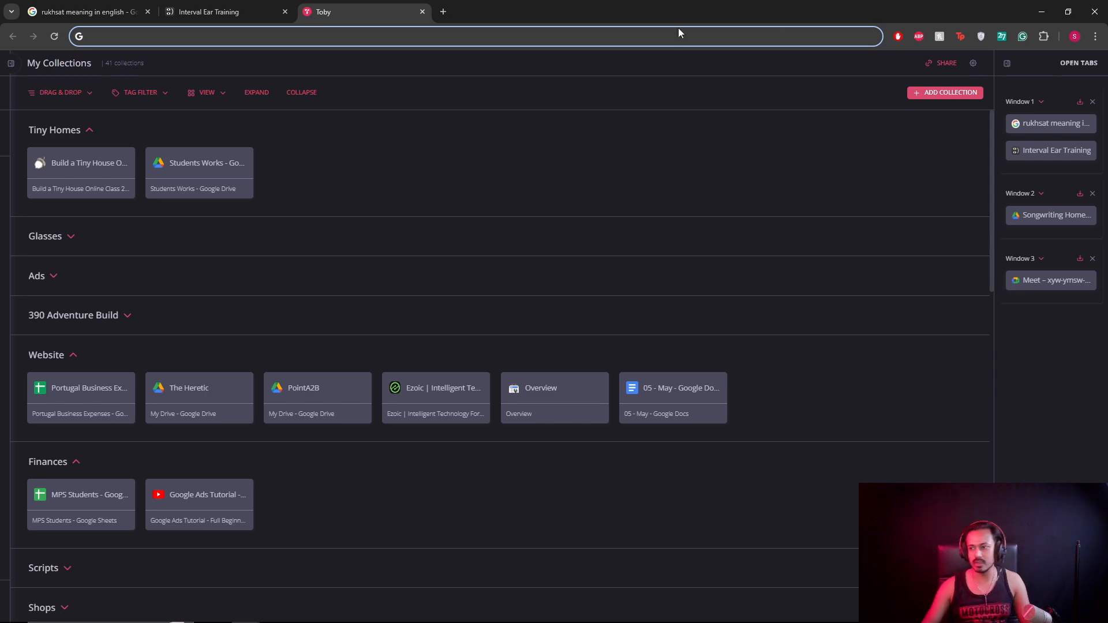
Bring REAPER back to the front and play the song, restarting it from the start.
{"action": "left_click", "coordinate": [1042, 11]}
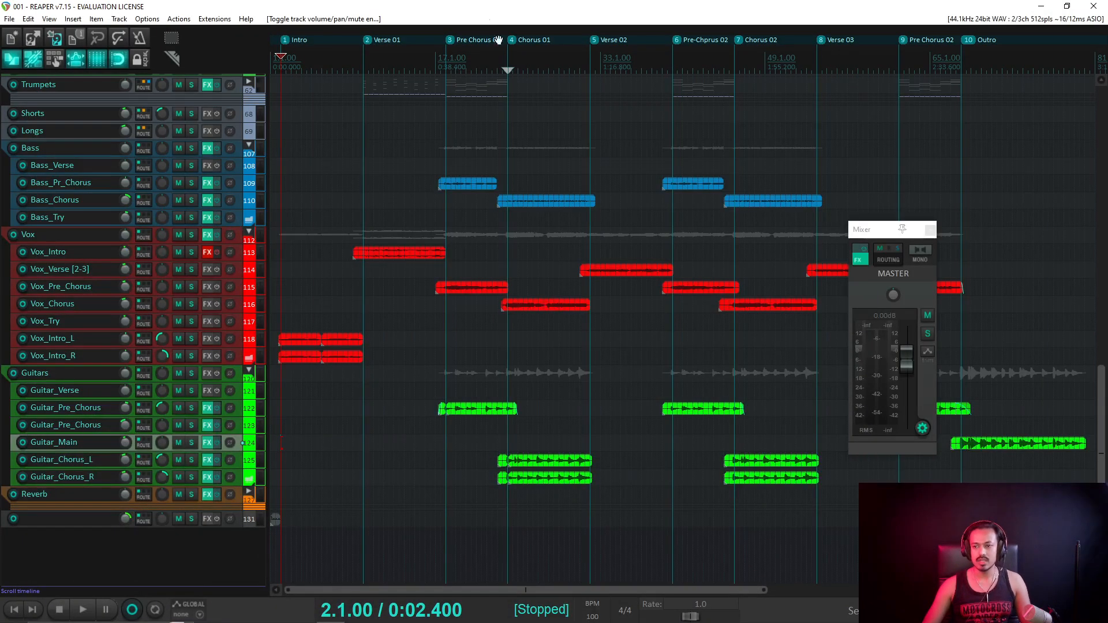
{"action": "scroll", "coordinate": [622, 199], "scroll_direction": "down", "scroll_amount": 2}
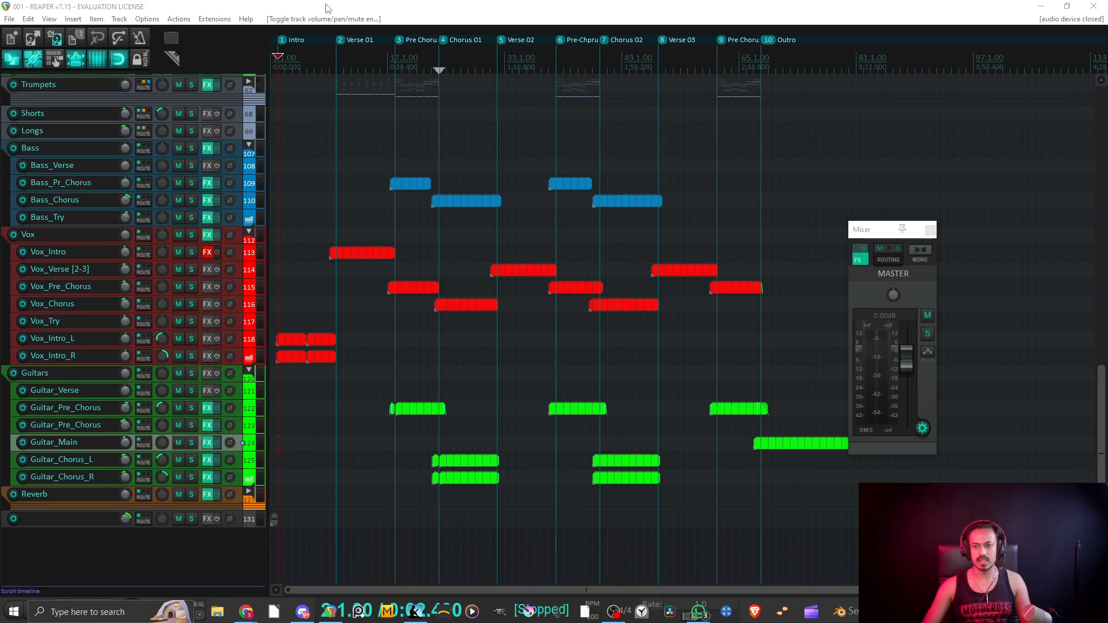
{"action": "left_click", "coordinate": [328, 611]}
{"action": "key", "text": "space"}
{"action": "scroll", "coordinate": [311, 142], "scroll_direction": "up", "scroll_amount": 1}
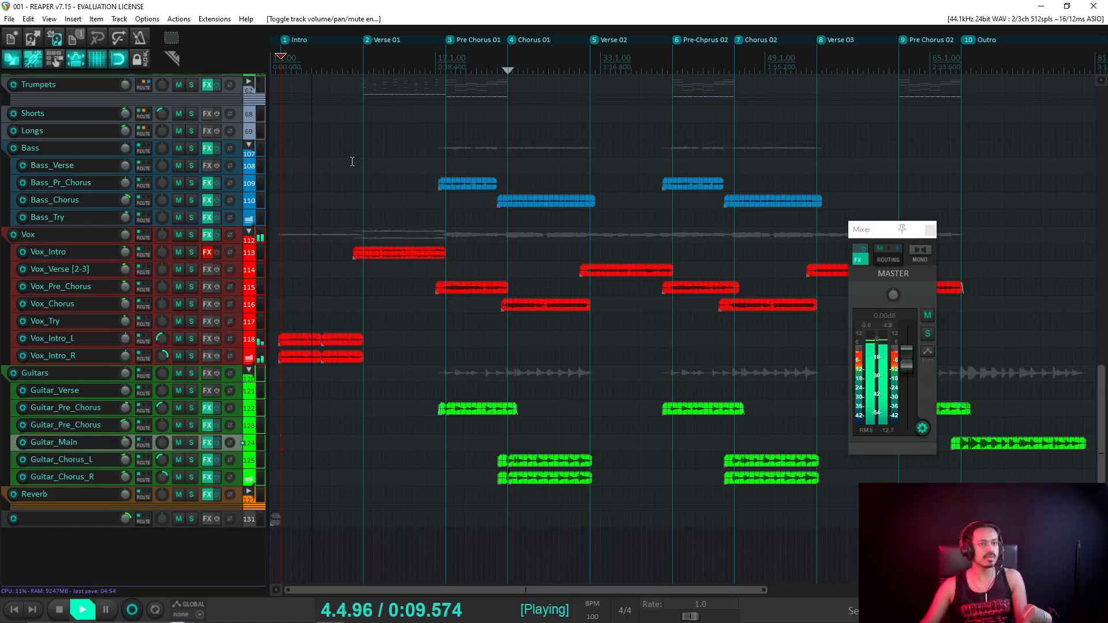
{"action": "key", "text": "space"}
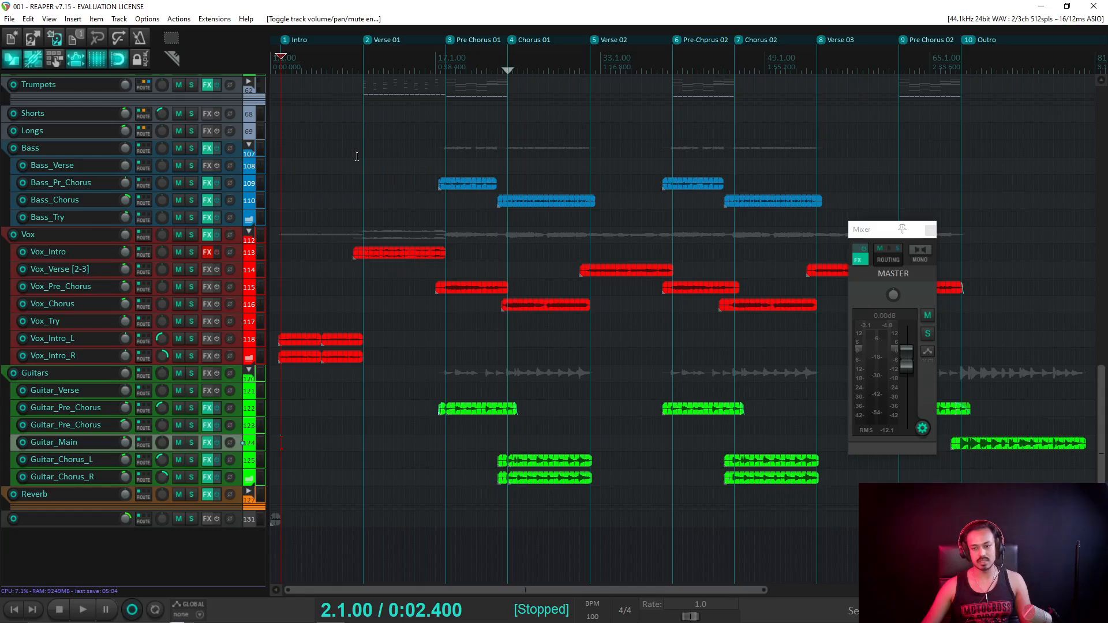
{"action": "key", "text": "space"}
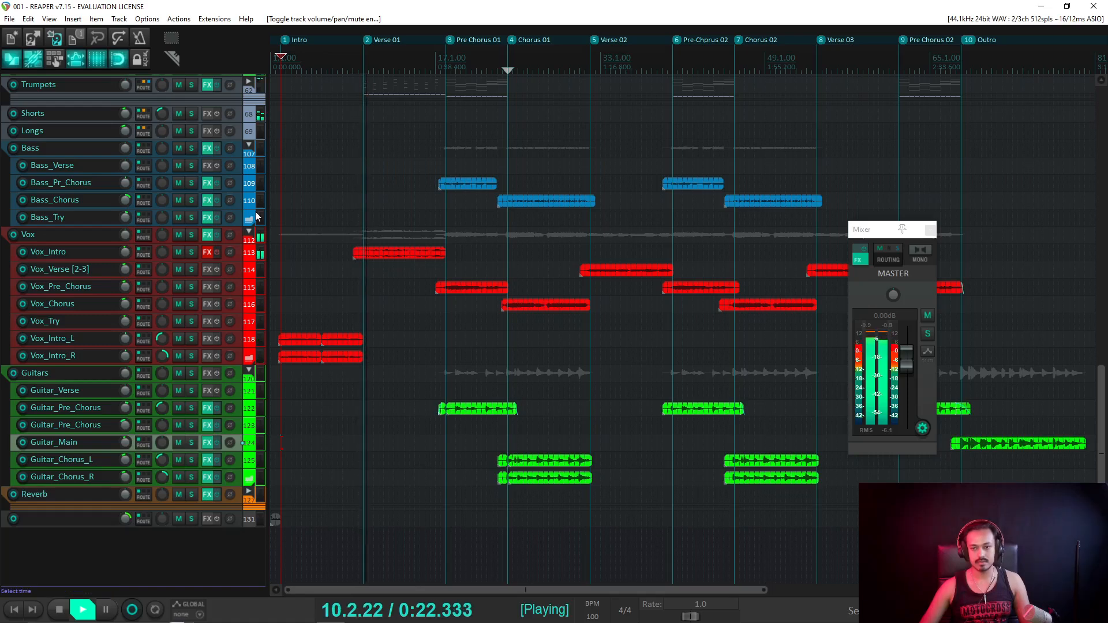
Lower Vox_Intro about 3 dB, save, stop playback, and briefly view the Vox folder's FX chain.
{"action": "left_click_drag", "start_coordinate": [125, 252], "coordinate": [124, 262]}
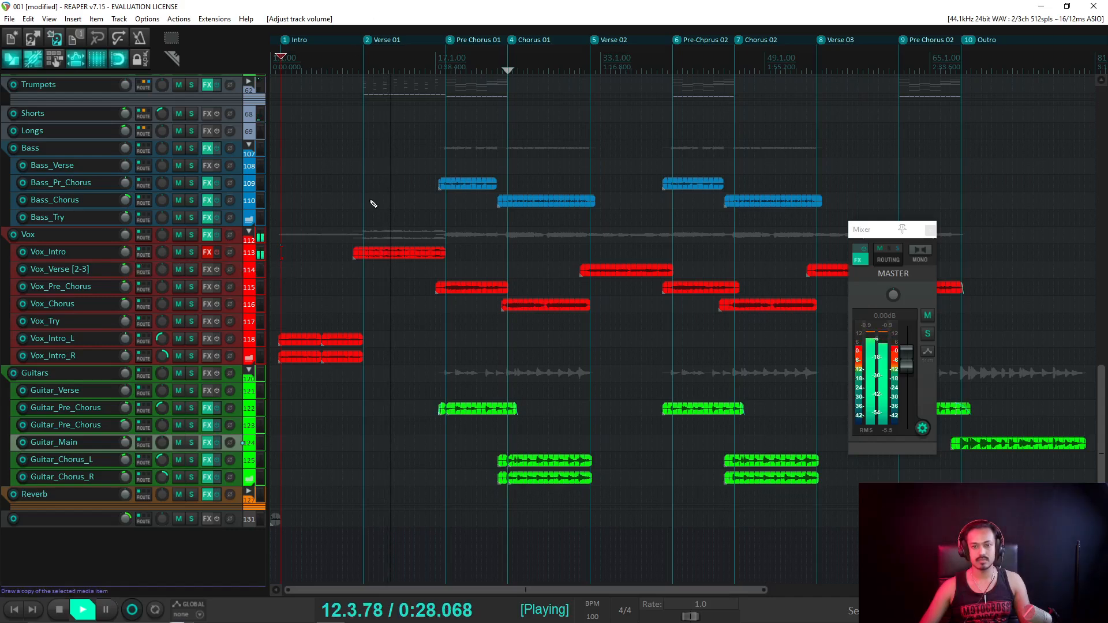
{"action": "key", "text": "ctrl+s"}
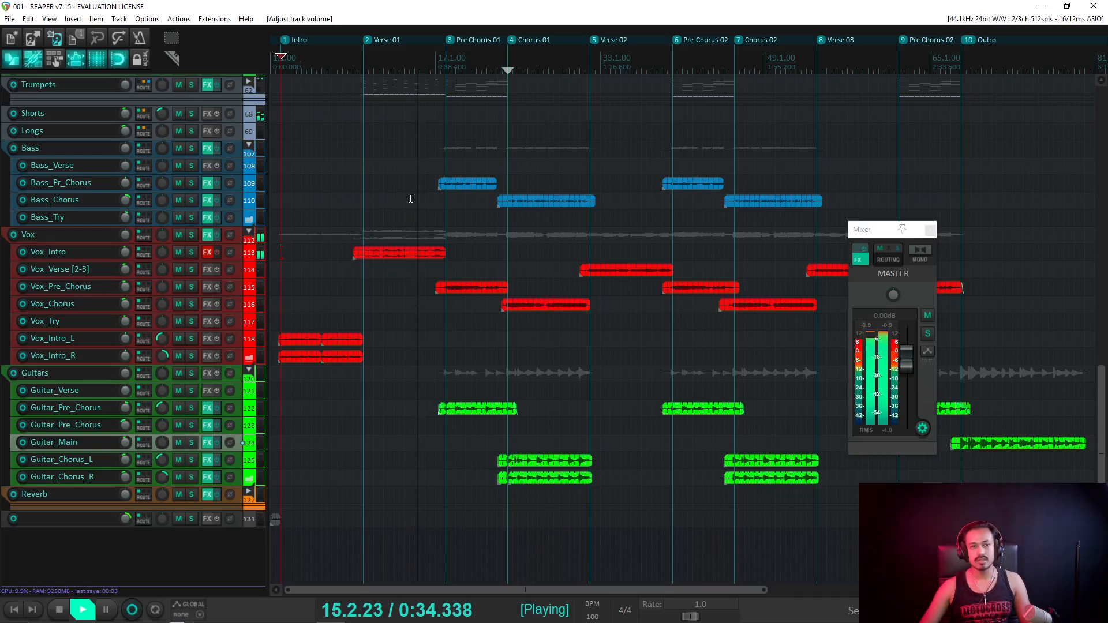
{"action": "key", "text": "space"}
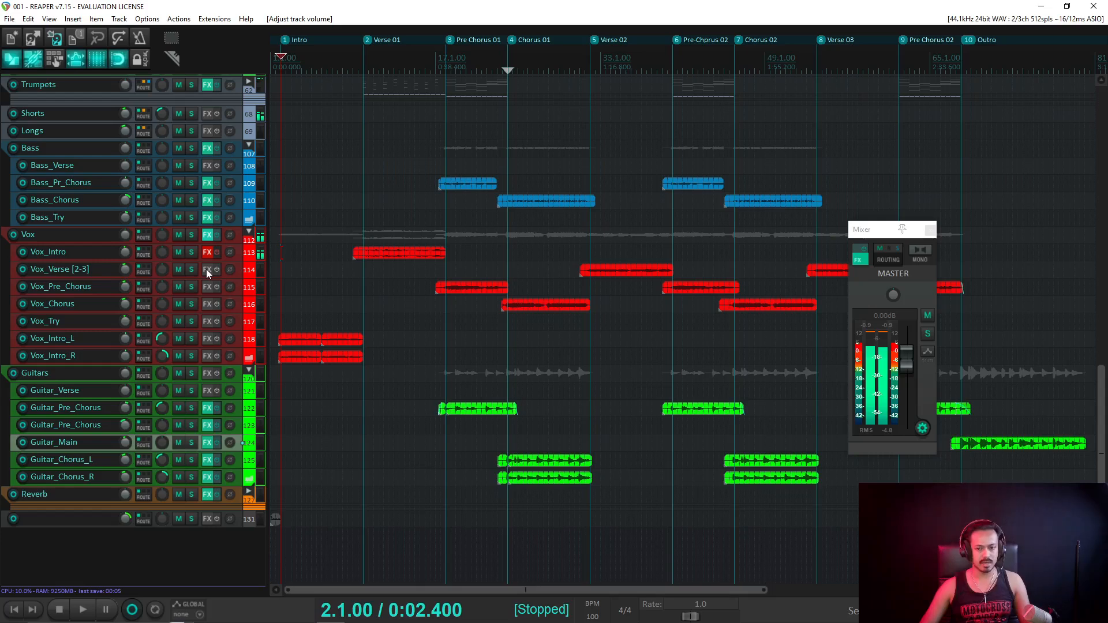
{"action": "left_click", "coordinate": [207, 235]}
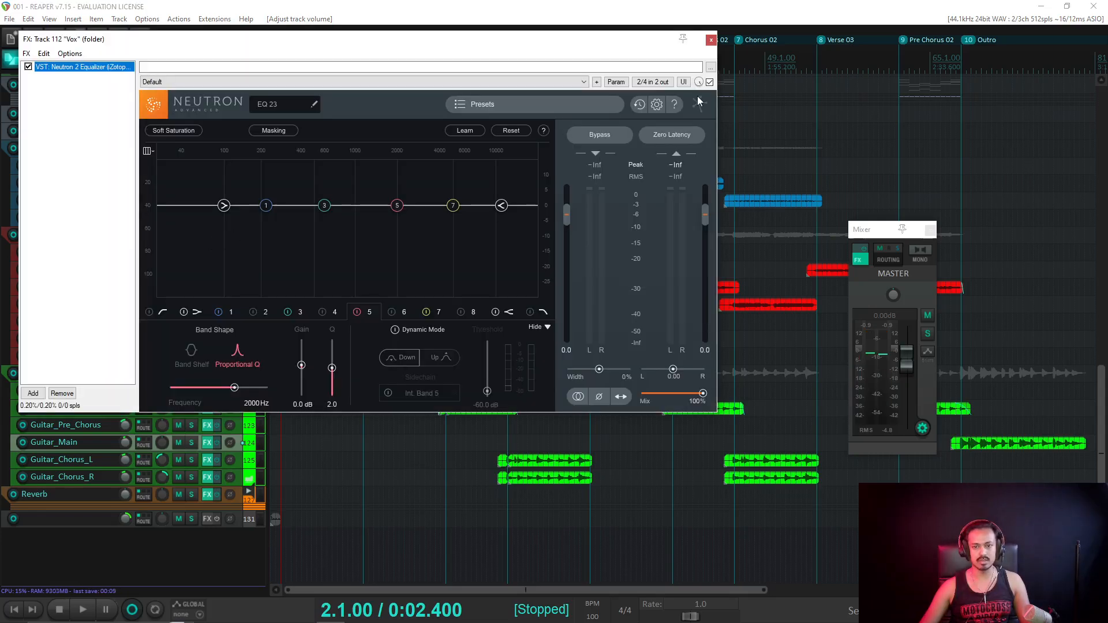
{"action": "left_click", "coordinate": [711, 39]}
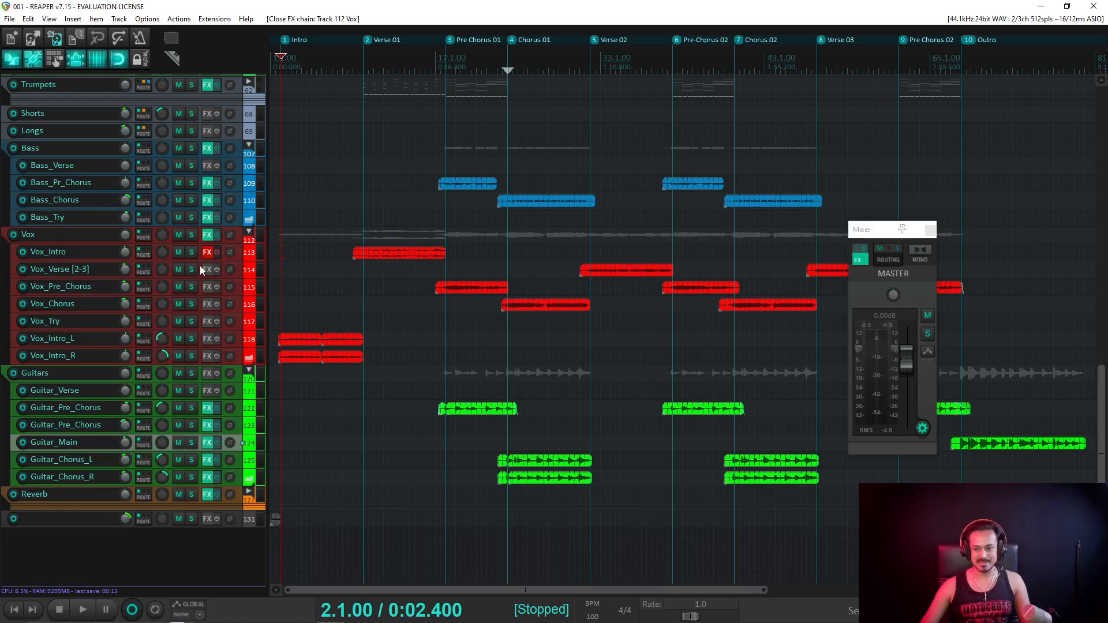
{"action": "left_click", "coordinate": [363, 62]}
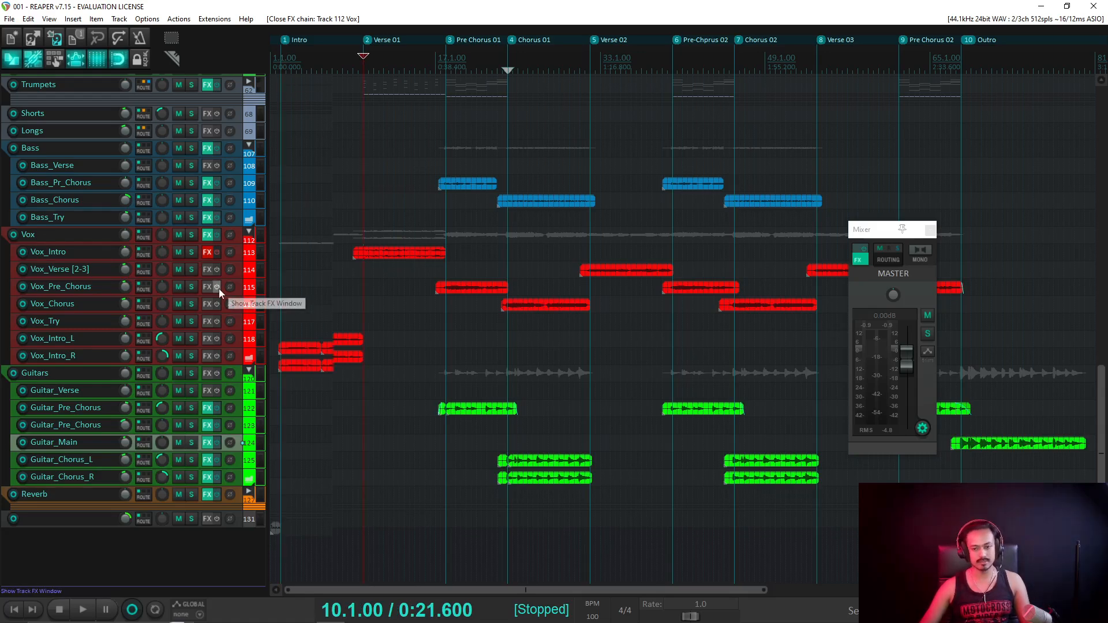
{"action": "scroll", "coordinate": [220, 288], "scroll_direction": "up", "scroll_amount": 1}
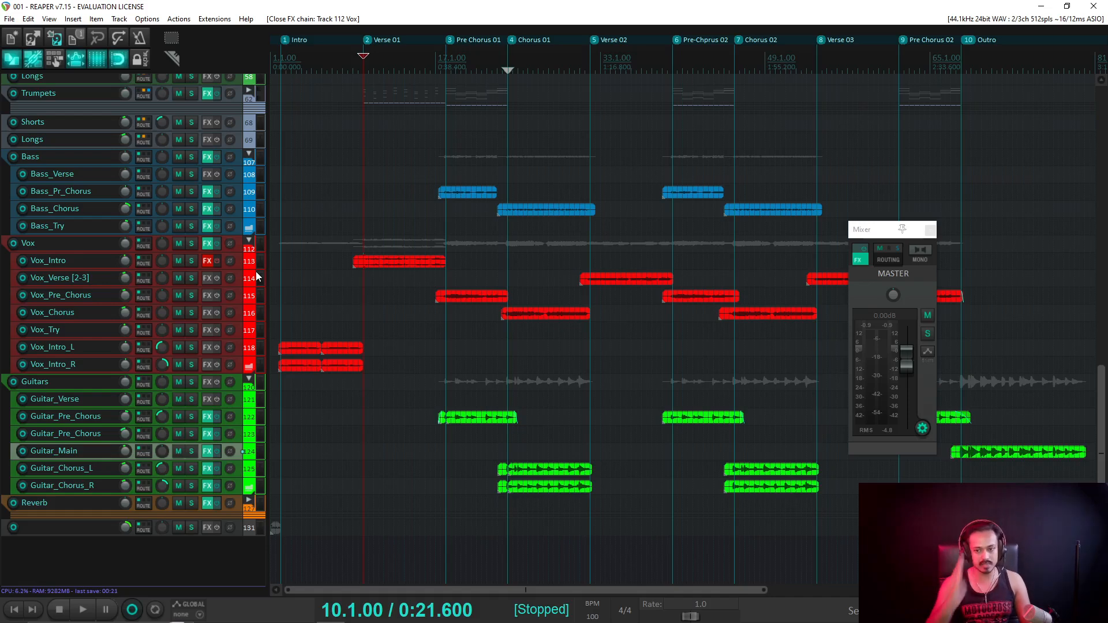
{"action": "left_click_drag", "start_coordinate": [237, 352], "coordinate": [238, 364]}
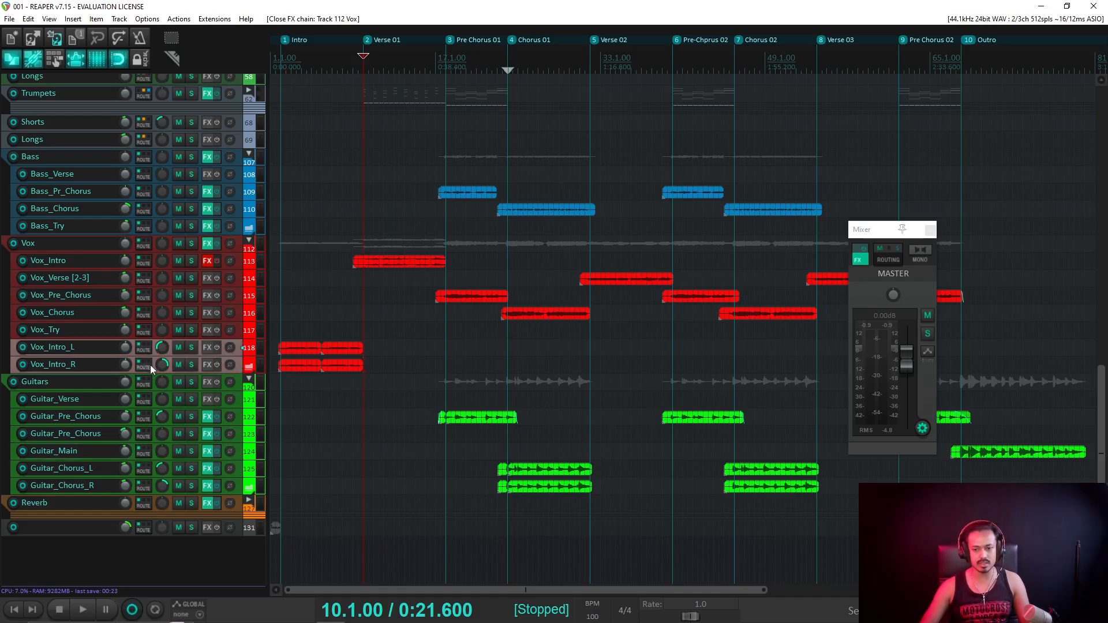
{"action": "left_click", "coordinate": [192, 365]}
{"action": "key", "text": "space"}
{"action": "key", "text": "space"}
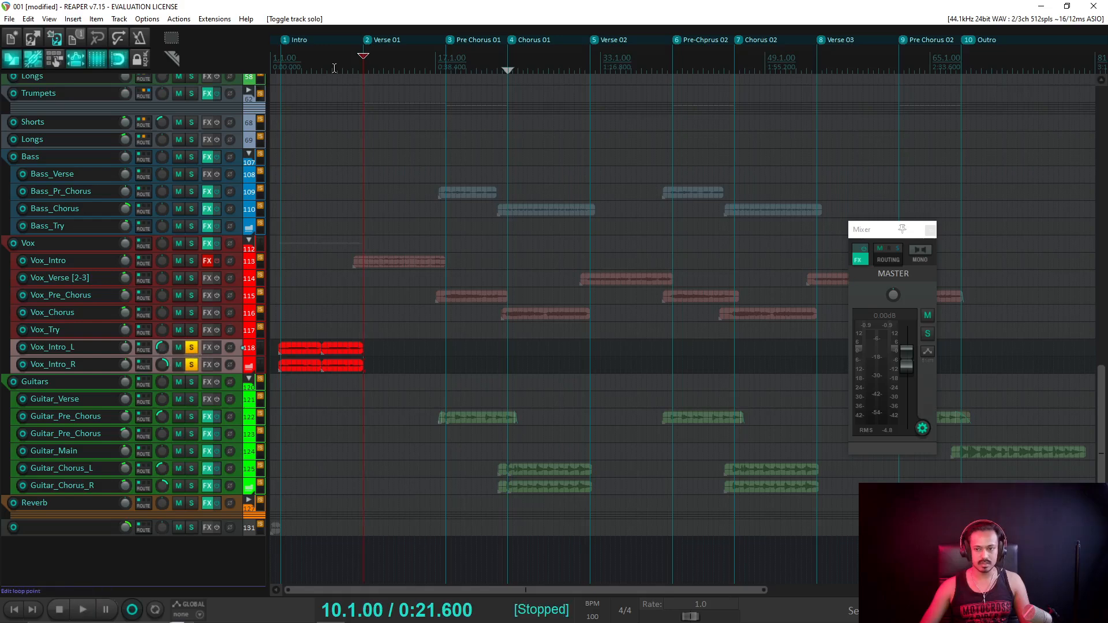
{"action": "left_click", "coordinate": [338, 312]}
{"action": "left_click", "coordinate": [920, 252]}
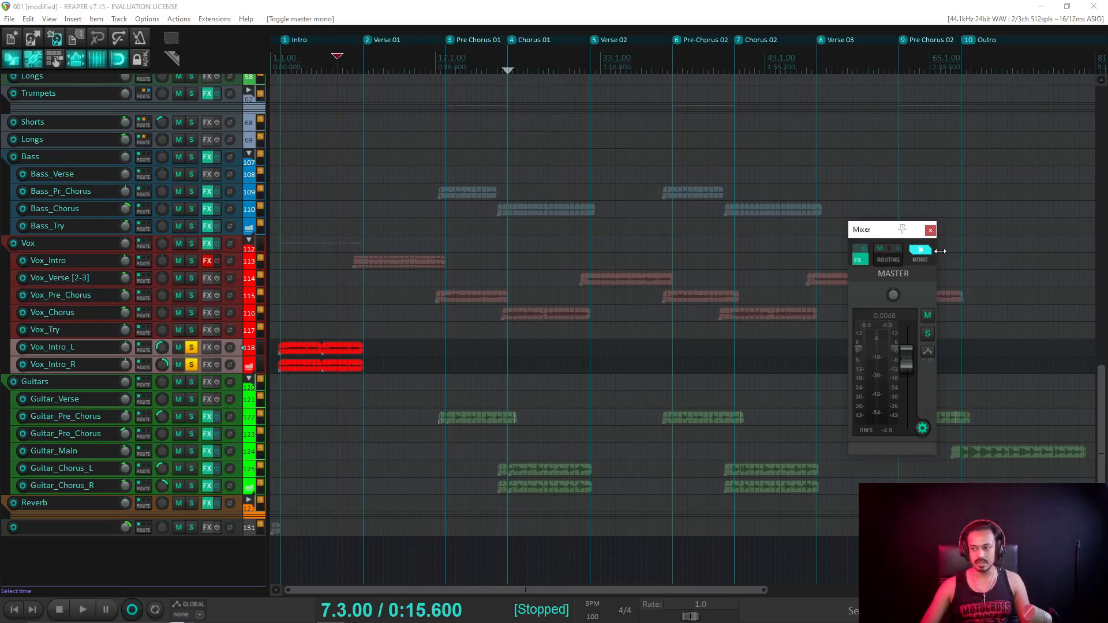
{"action": "left_click", "coordinate": [921, 253]}
{"action": "left_click", "coordinate": [191, 365]}
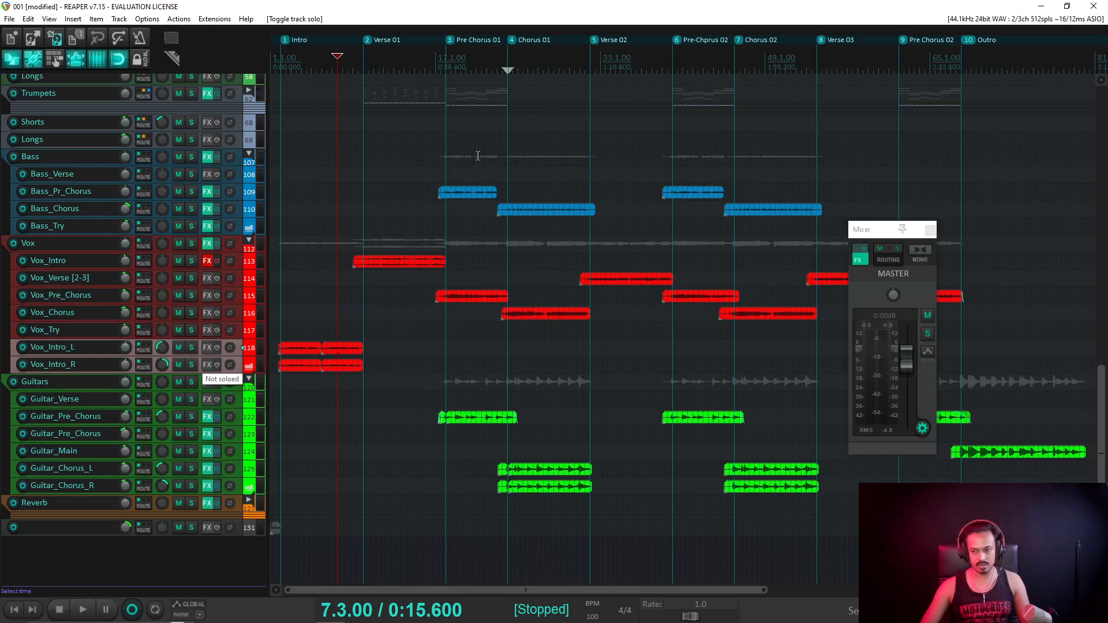
Play briefly from bar 18, stop, and save the project.
{"action": "left_click", "coordinate": [444, 61]}
{"action": "key", "text": "space"}
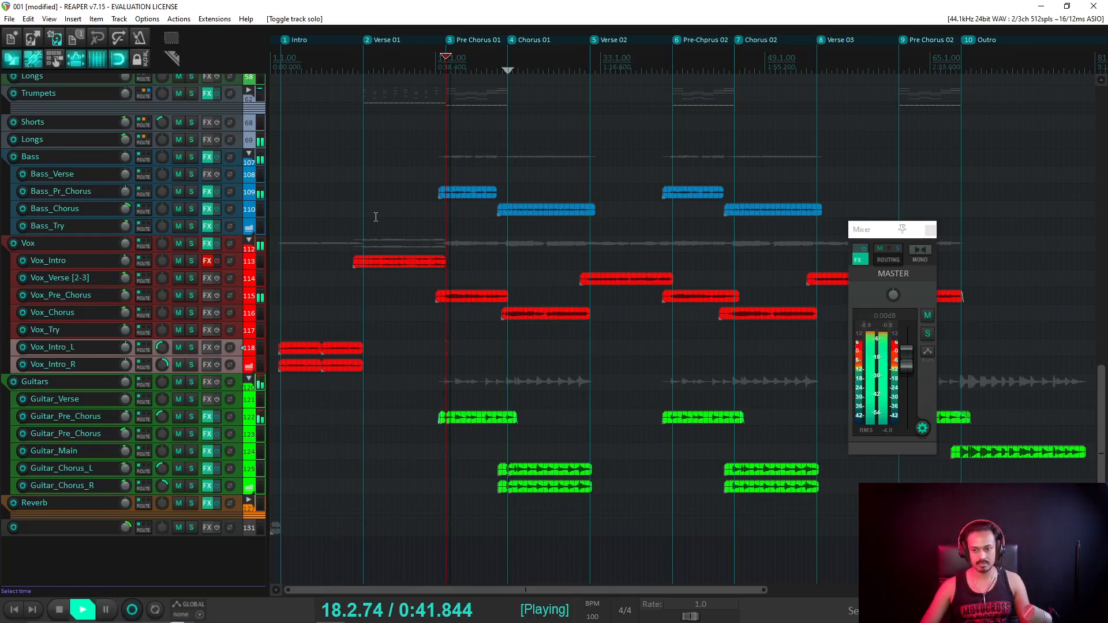
{"action": "key", "text": "space"}
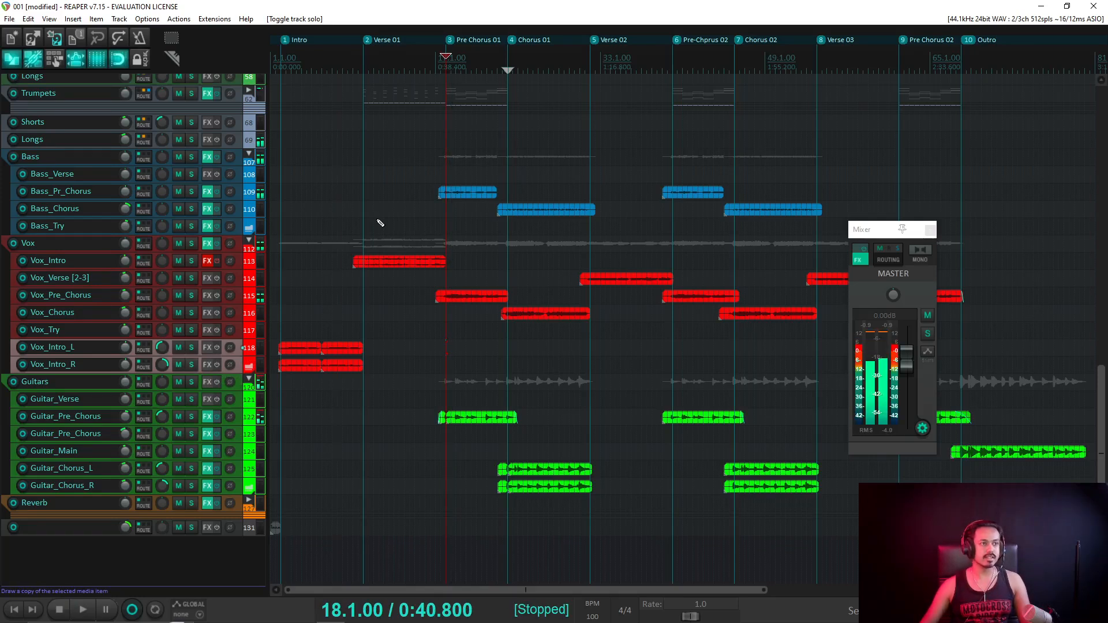
{"action": "key", "text": "ctrl+s"}
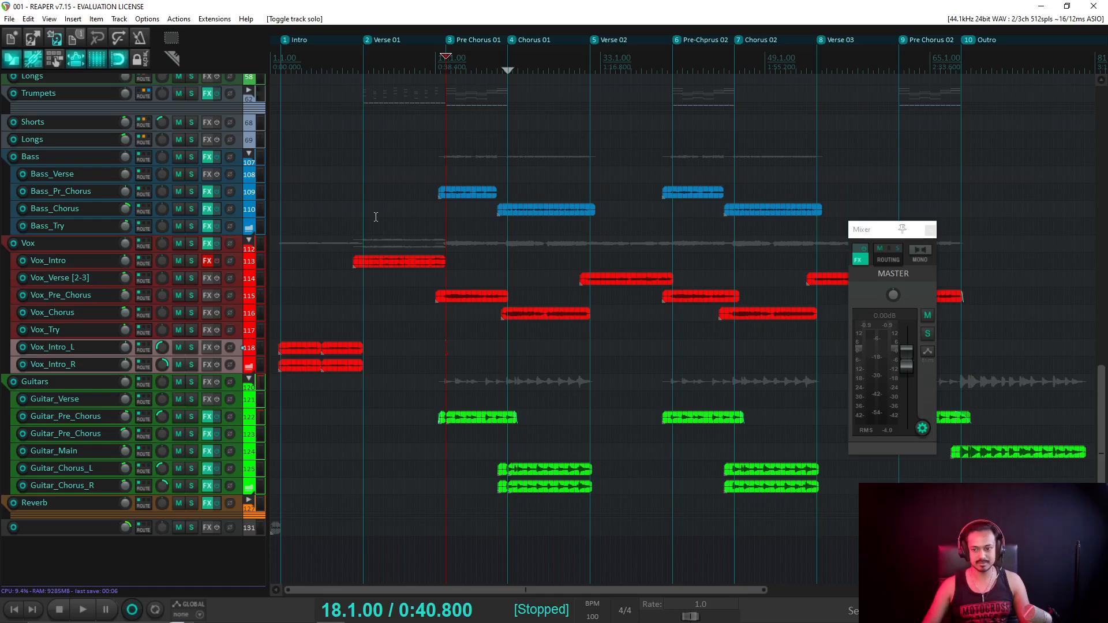
Play and stop the song twice more, then return the play position to Verse 01.
{"action": "key", "text": "space"}
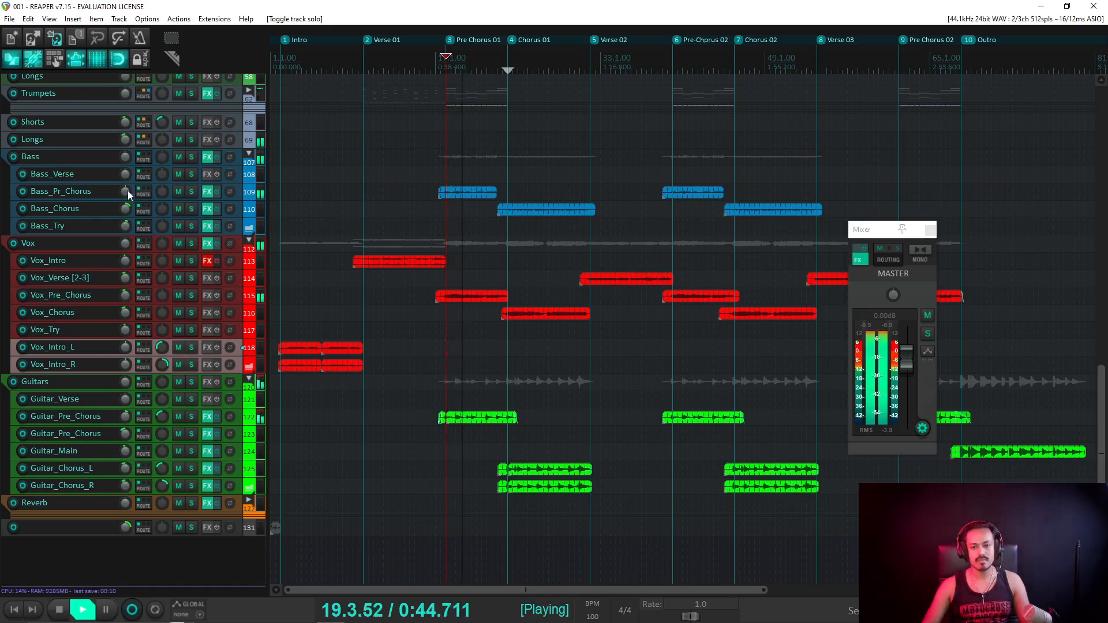
{"action": "mouse_move", "coordinate": [127, 191]}
{"action": "scroll", "coordinate": [127, 191], "scroll_direction": "down", "scroll_amount": 1}
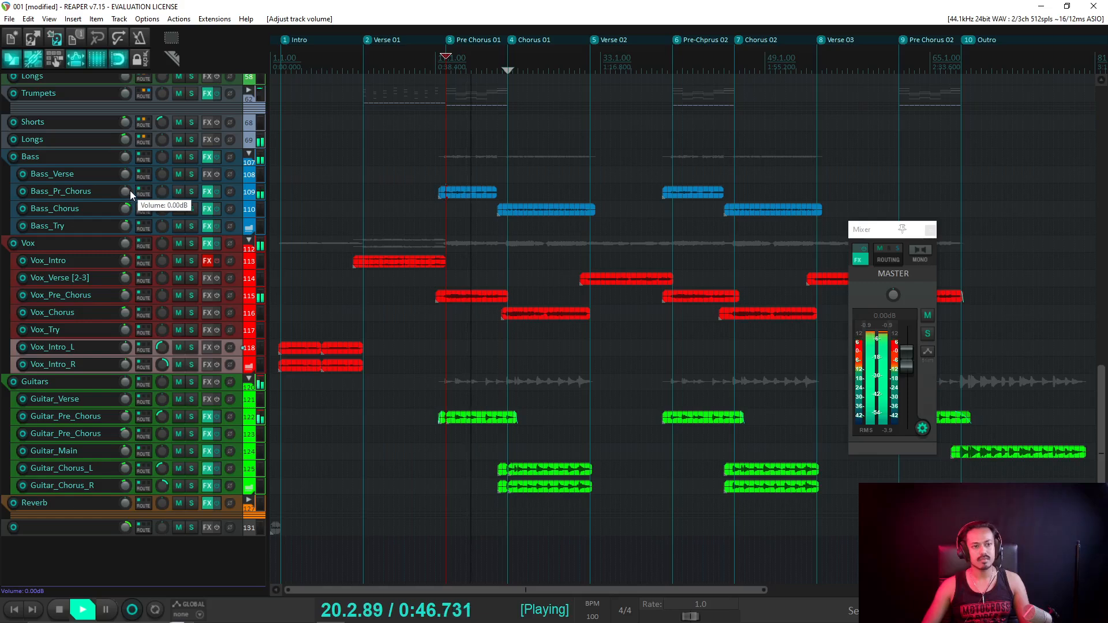
{"action": "key", "text": "space"}
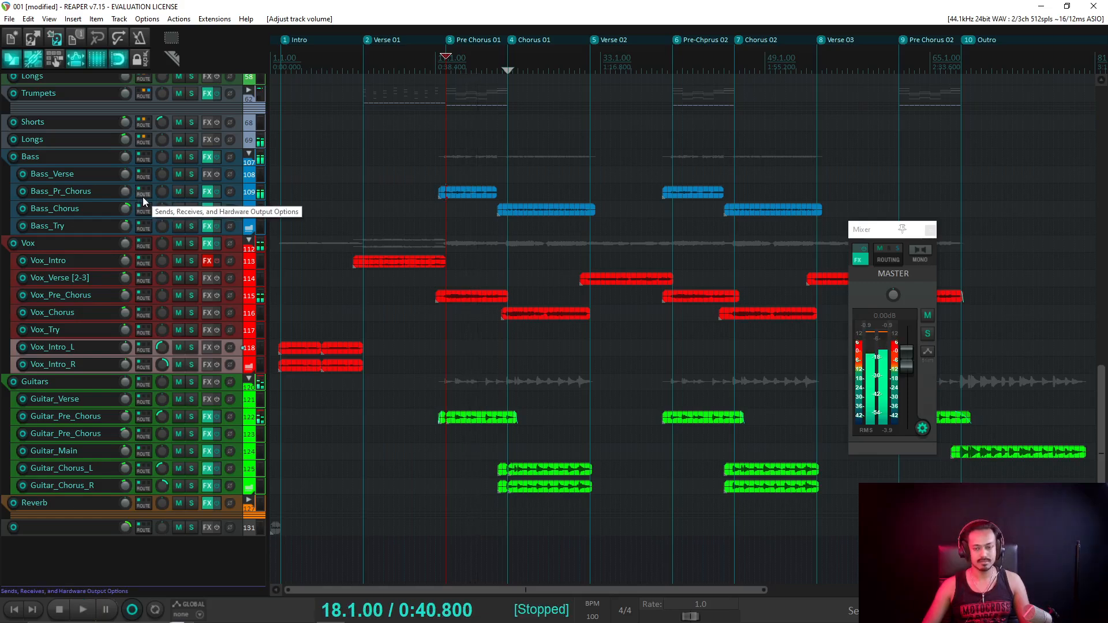
{"action": "key", "text": "space"}
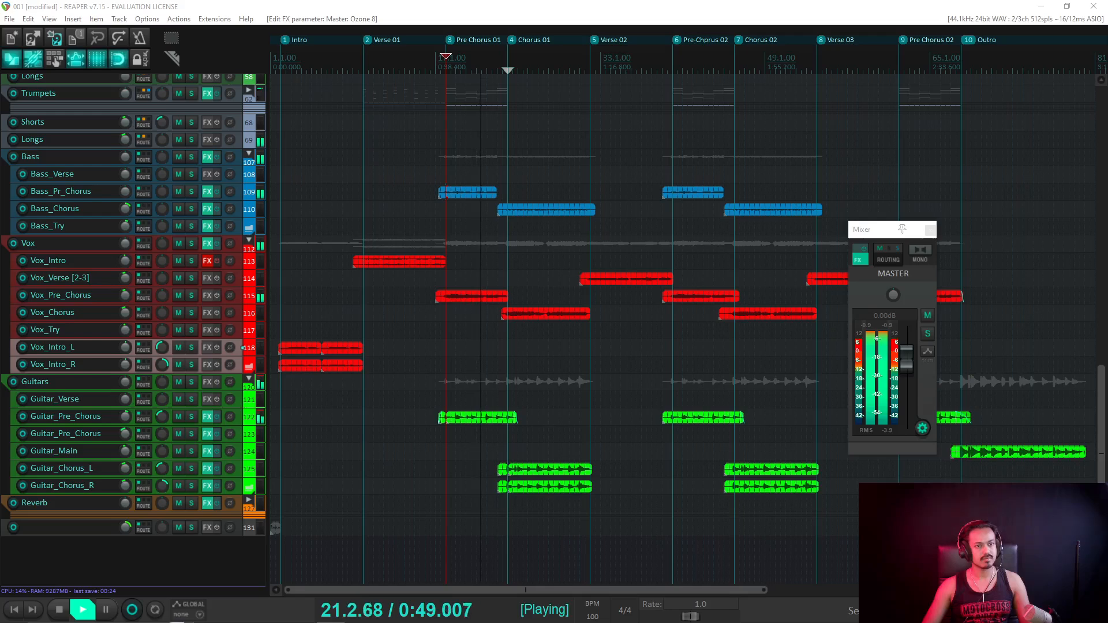
{"action": "key", "text": "space"}
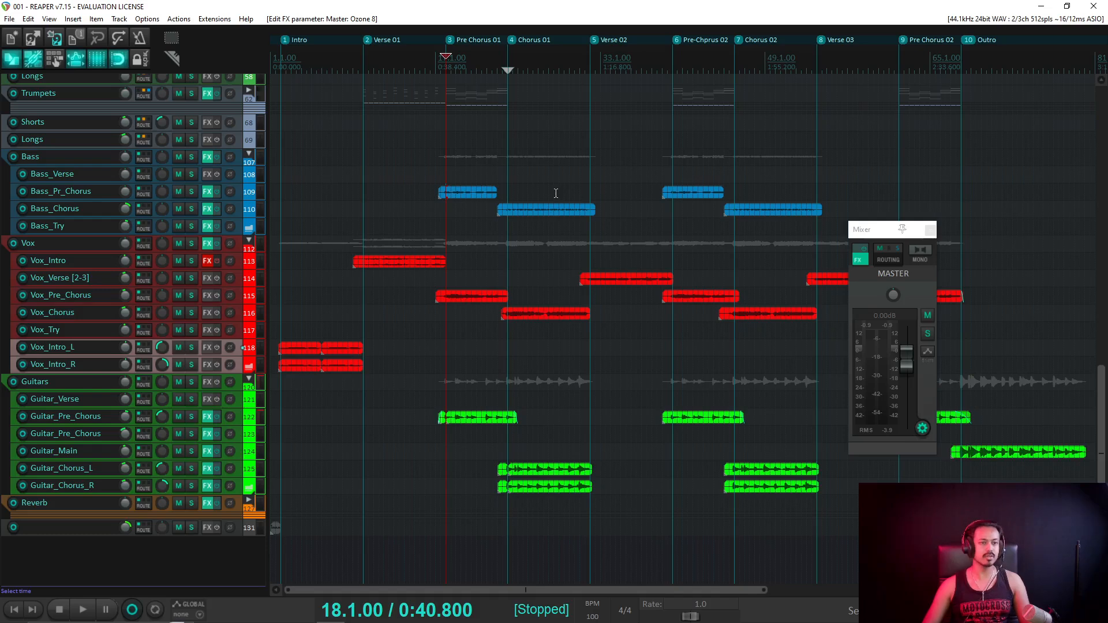
{"action": "key", "text": "["}
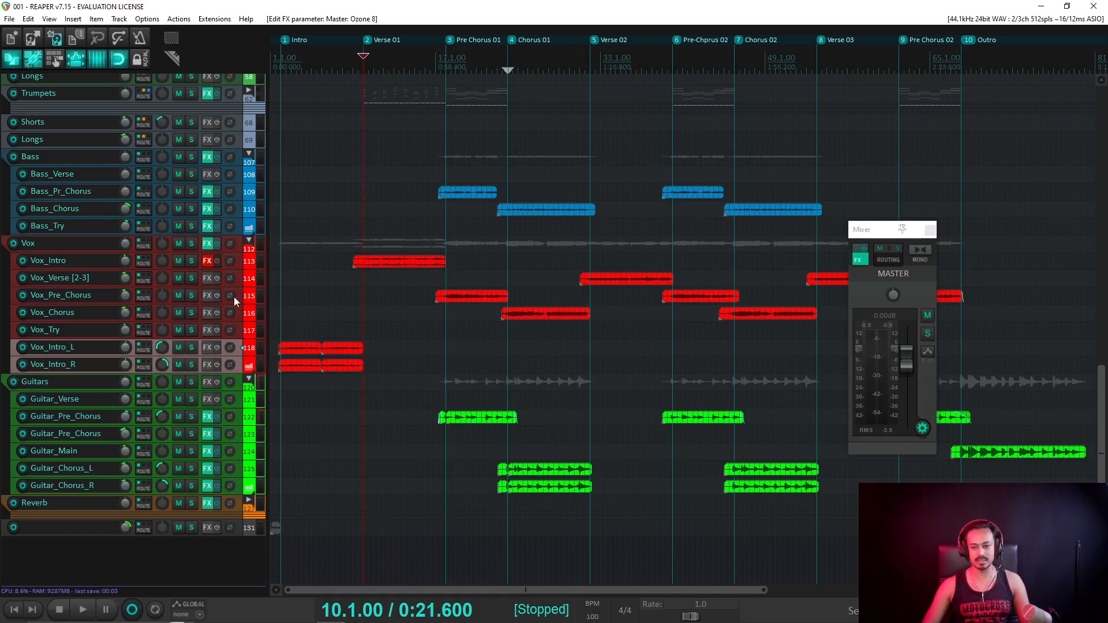
Solo Vox_Intro, play it briefly, then unsolo it.
{"action": "left_click", "coordinate": [191, 261]}
{"action": "key", "text": "space"}
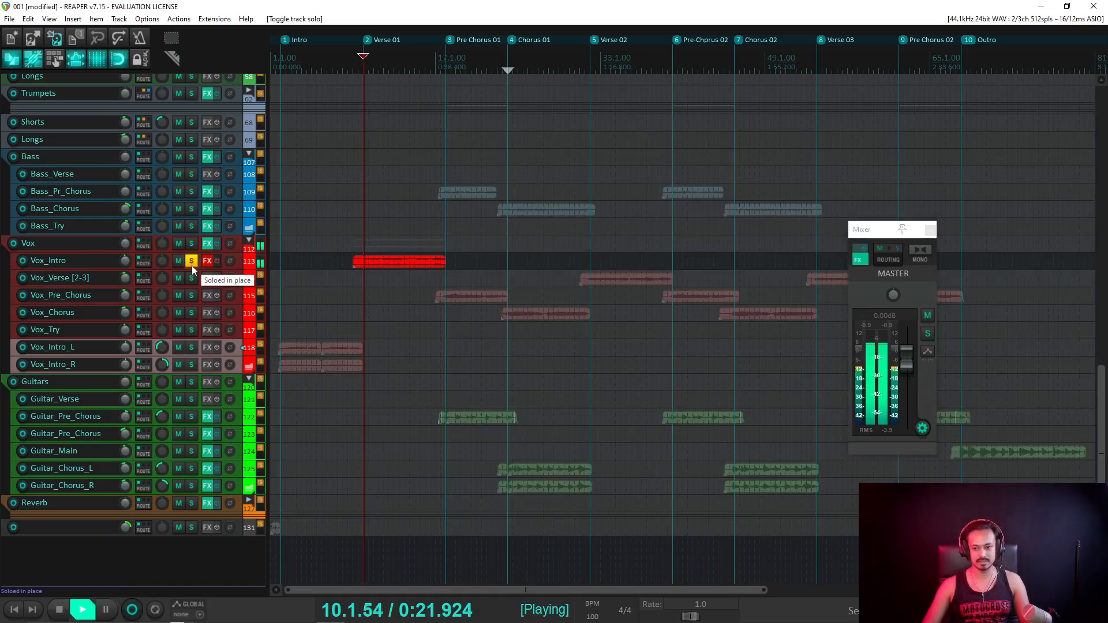
{"action": "key", "text": "space"}
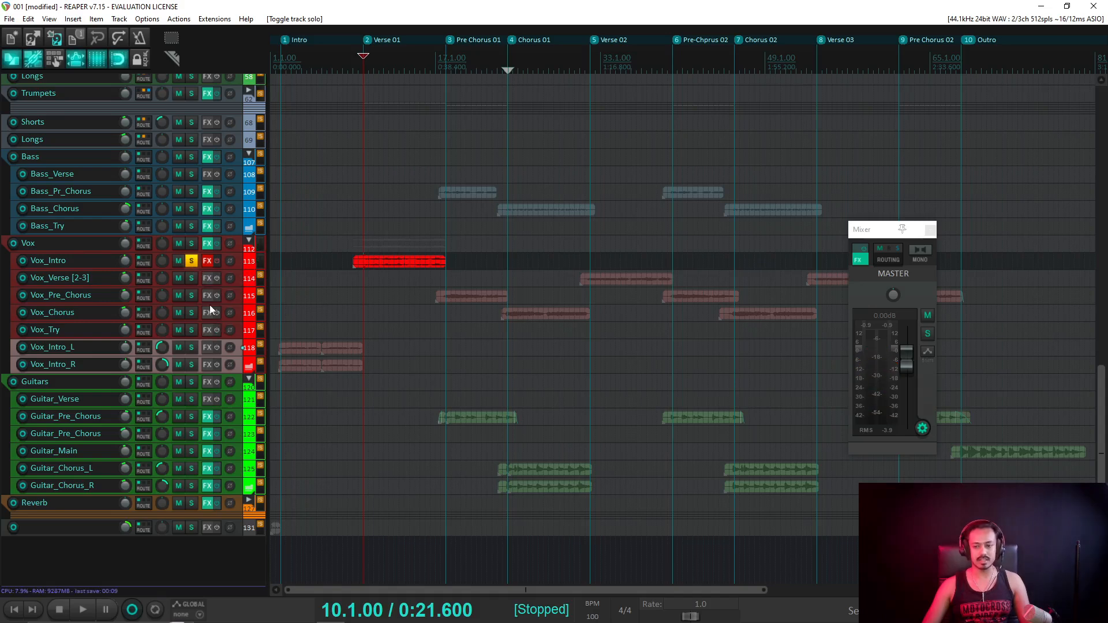
{"action": "left_click", "coordinate": [191, 262]}
Jump to Pre Chorus 01, play from there, and save the project.
{"action": "key", "text": "]"}
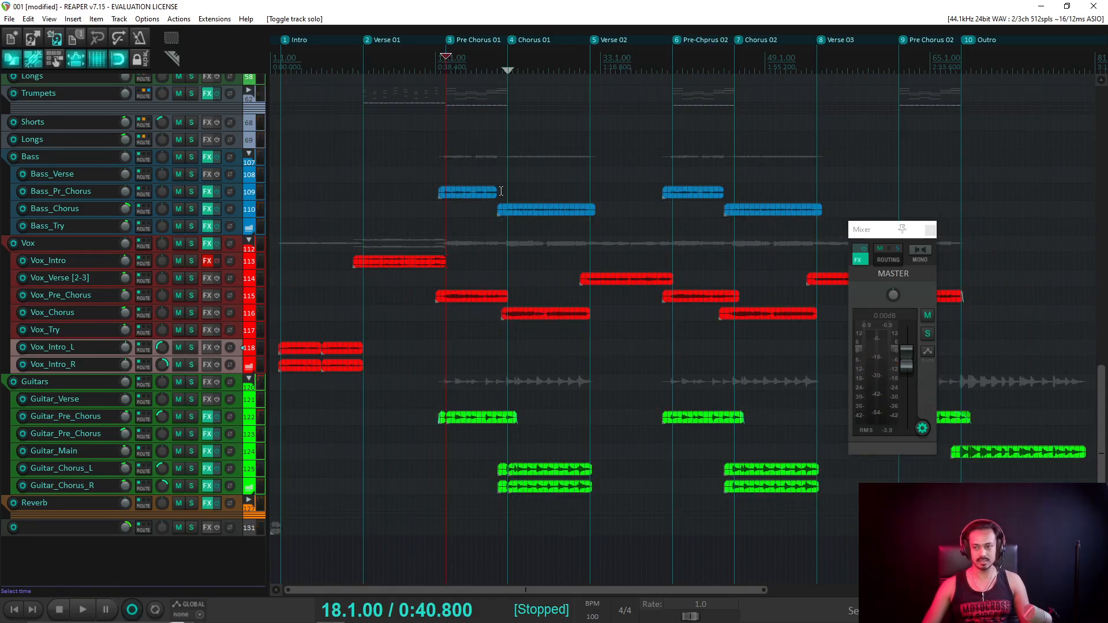
{"action": "key", "text": "space"}
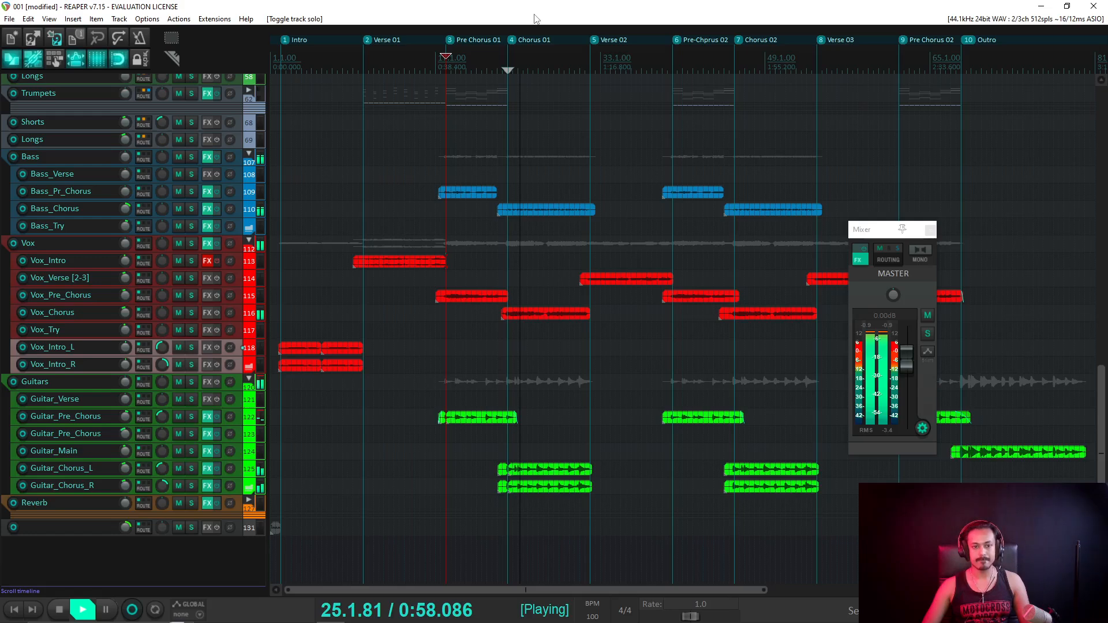
{"action": "key", "text": "ctrl+s"}
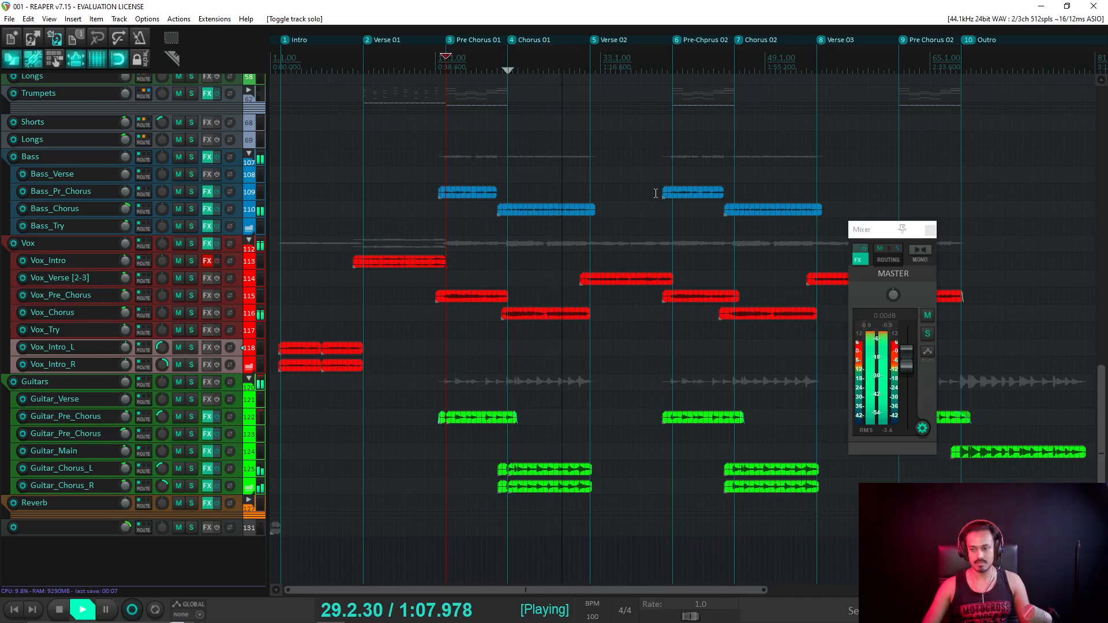
Mute the Vox_Verse [2-3] track.
{"action": "scroll", "coordinate": [656, 193], "scroll_direction": "down", "scroll_amount": 2}
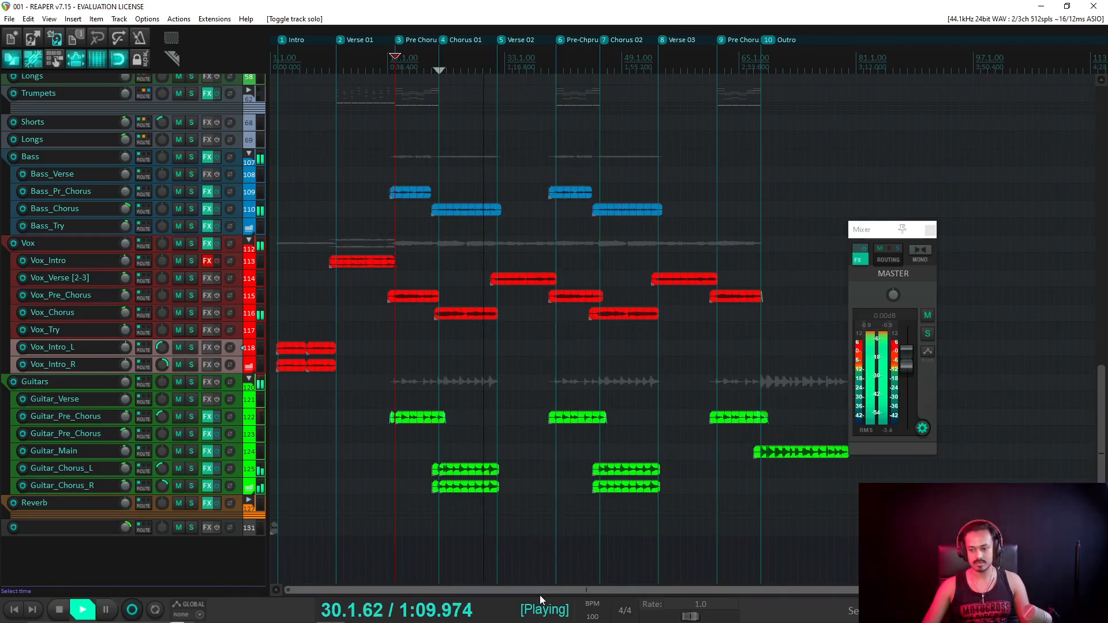
{"action": "mouse_move", "coordinate": [539, 595]}
{"action": "left_mouse_down"}
{"action": "mouse_move", "coordinate": [649, 592]}
{"action": "mouse_move", "coordinate": [545, 578]}
{"action": "mouse_move", "coordinate": [622, 582]}
{"action": "left_mouse_up"}
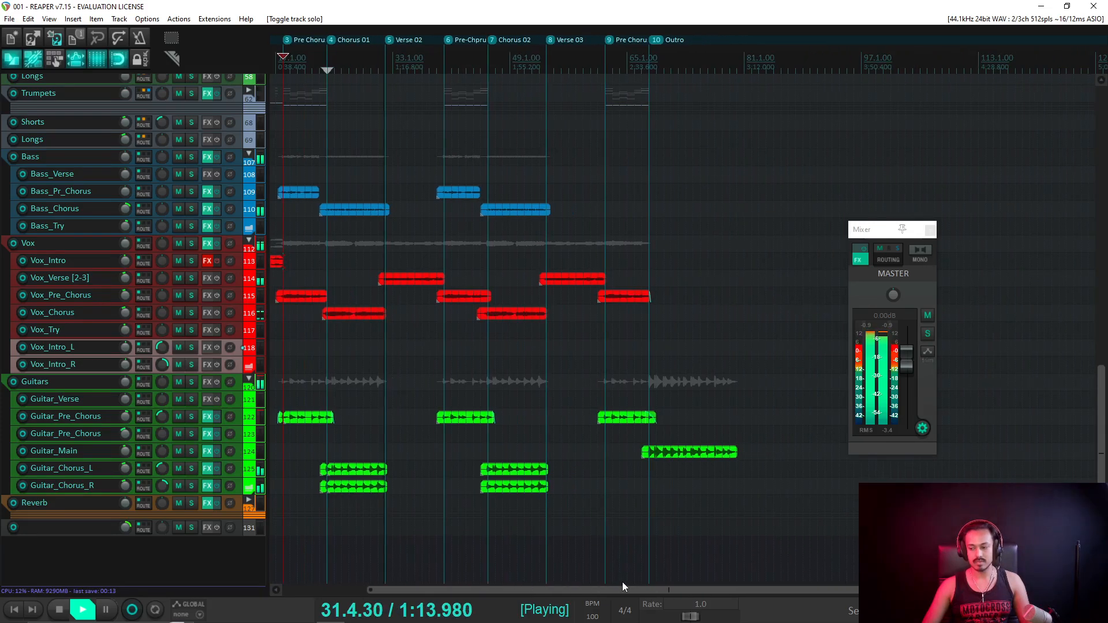
{"action": "scroll", "coordinate": [181, 280], "scroll_direction": "up", "scroll_amount": 2}
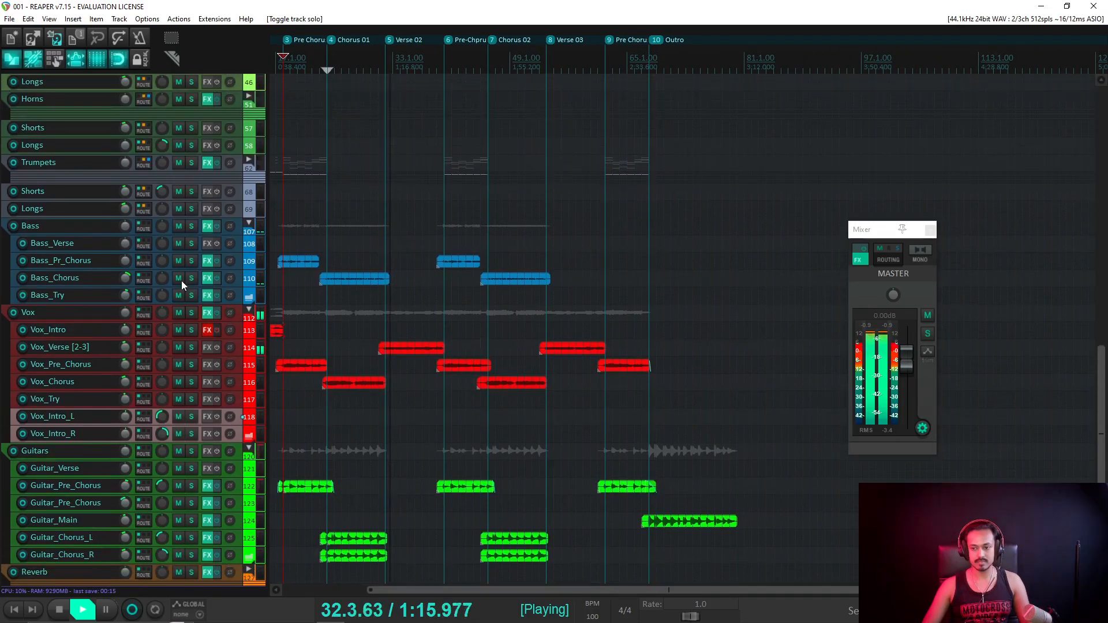
{"action": "left_click", "coordinate": [174, 351]}
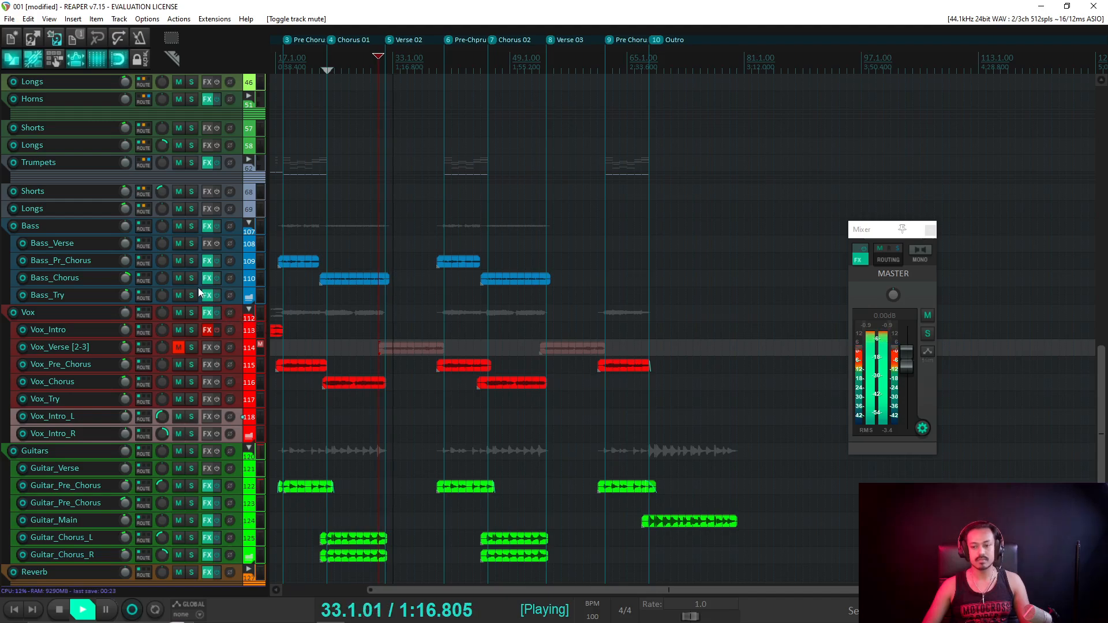
Stop playback and delete the Cello_Sustain clip under Verse 03.
{"action": "scroll", "coordinate": [192, 271], "scroll_direction": "up", "scroll_amount": 5}
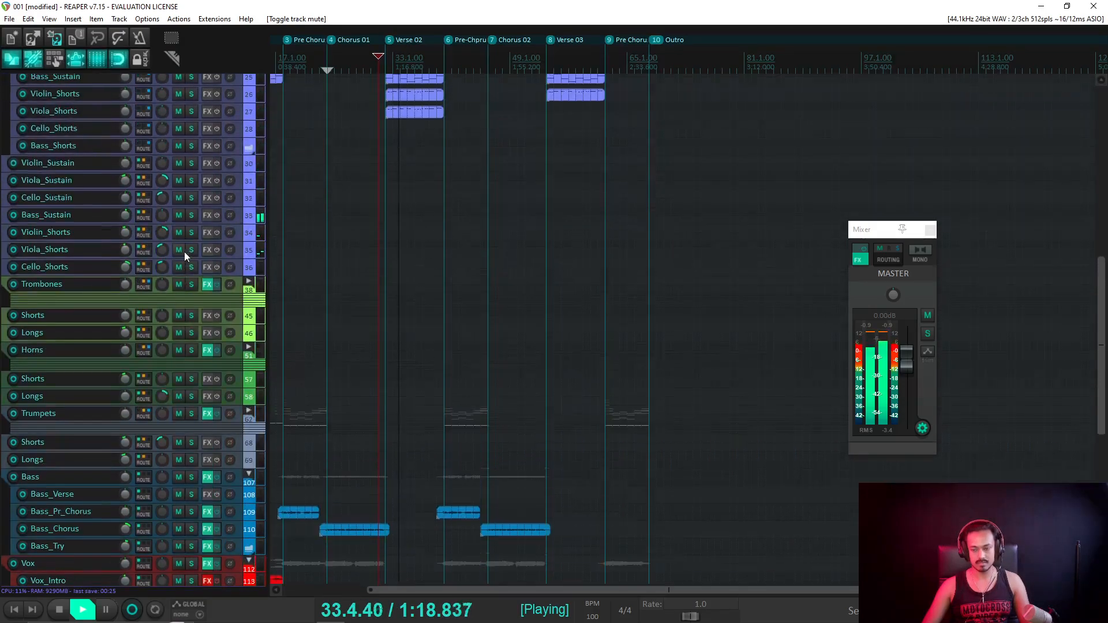
{"action": "scroll", "coordinate": [184, 251], "scroll_direction": "up", "scroll_amount": 4}
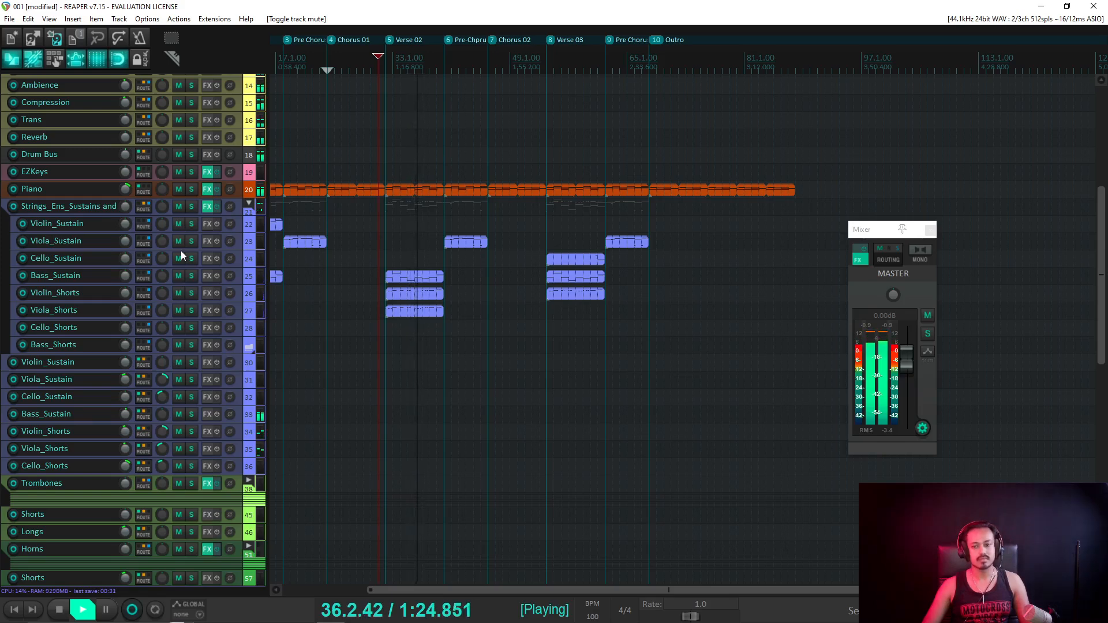
{"action": "key", "text": "space"}
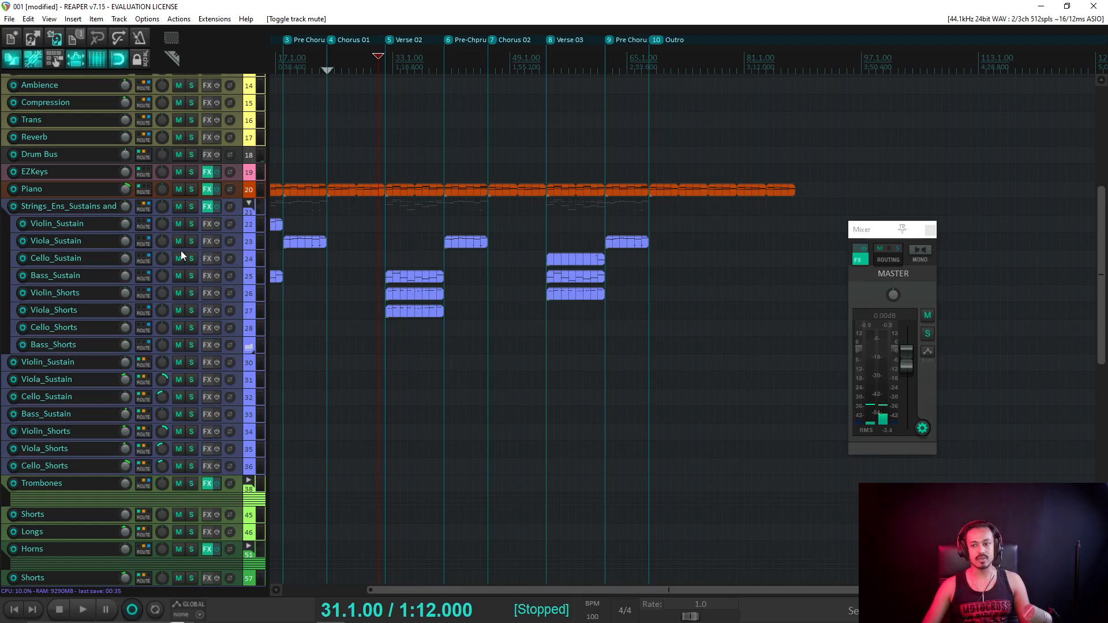
{"action": "left_click", "coordinate": [587, 260]}
{"action": "key", "text": "Delete"}
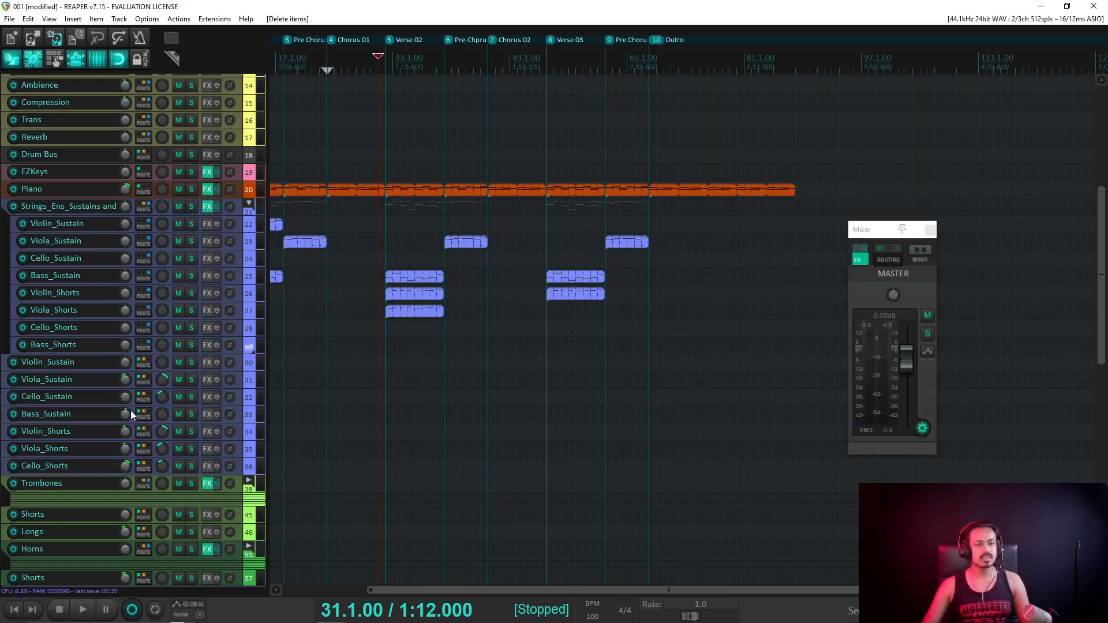
{"action": "scroll", "coordinate": [137, 382], "scroll_direction": "down", "scroll_amount": 3}
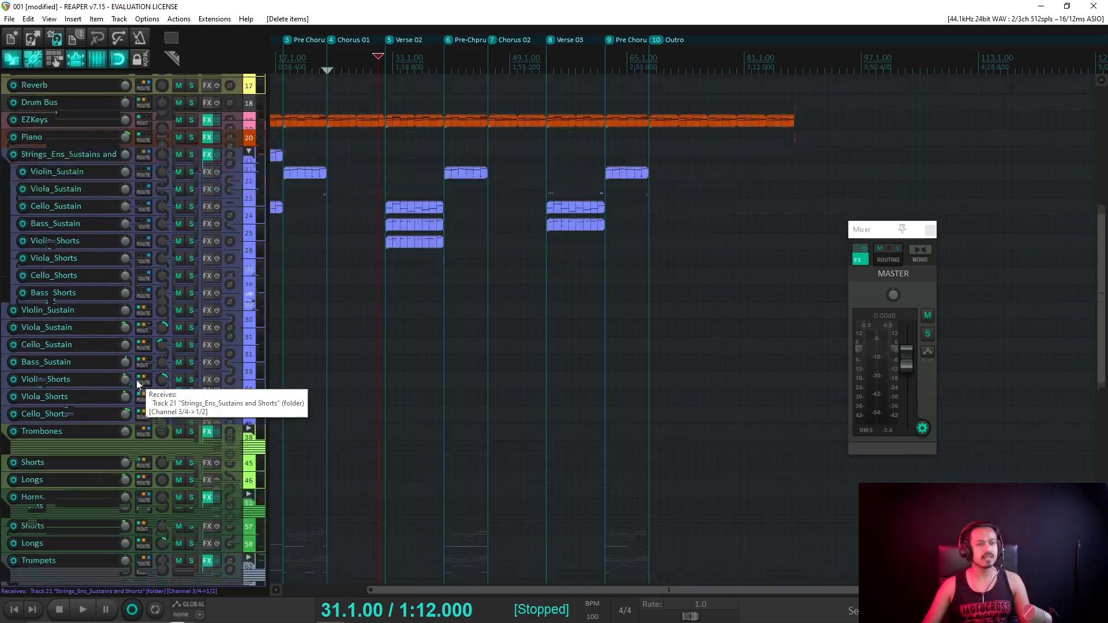
{"action": "scroll", "coordinate": [137, 383], "scroll_direction": "down", "scroll_amount": 20}
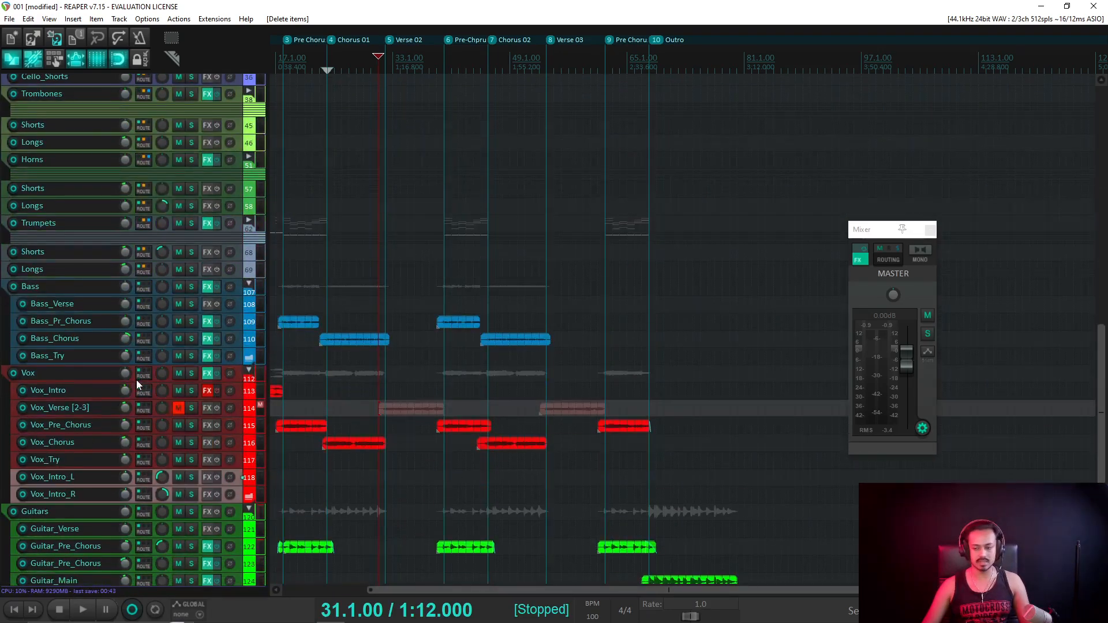
{"action": "scroll", "coordinate": [136, 380], "scroll_direction": "down", "scroll_amount": 5}
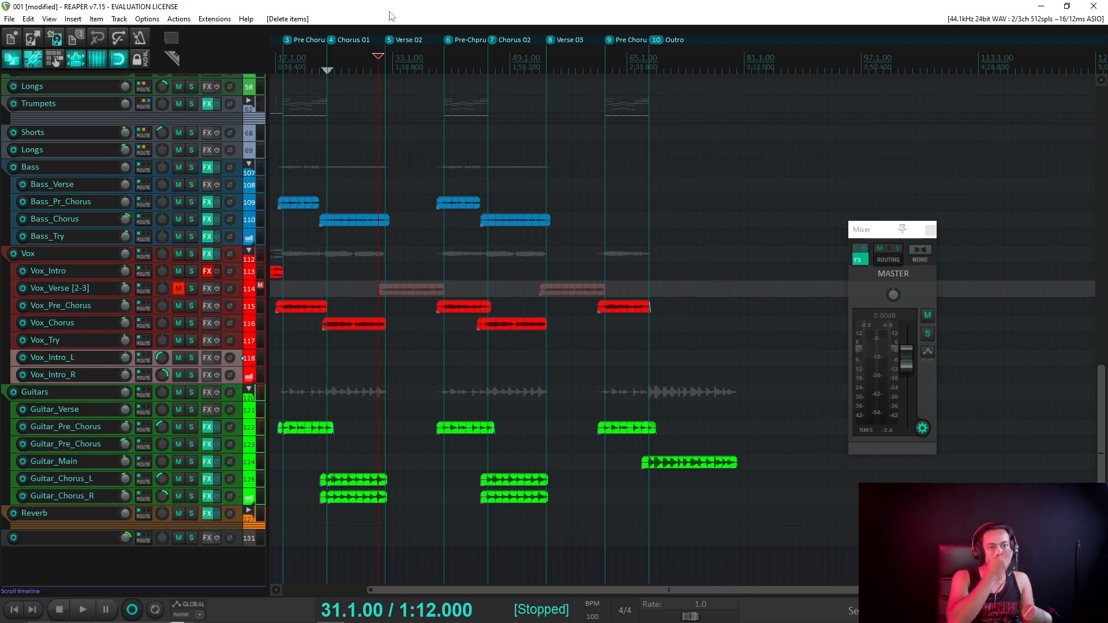
Save the REAPER project with Ctrl+S, with playback stopped at 31.1.00.
{"action": "key", "text": "ctrl+s"}
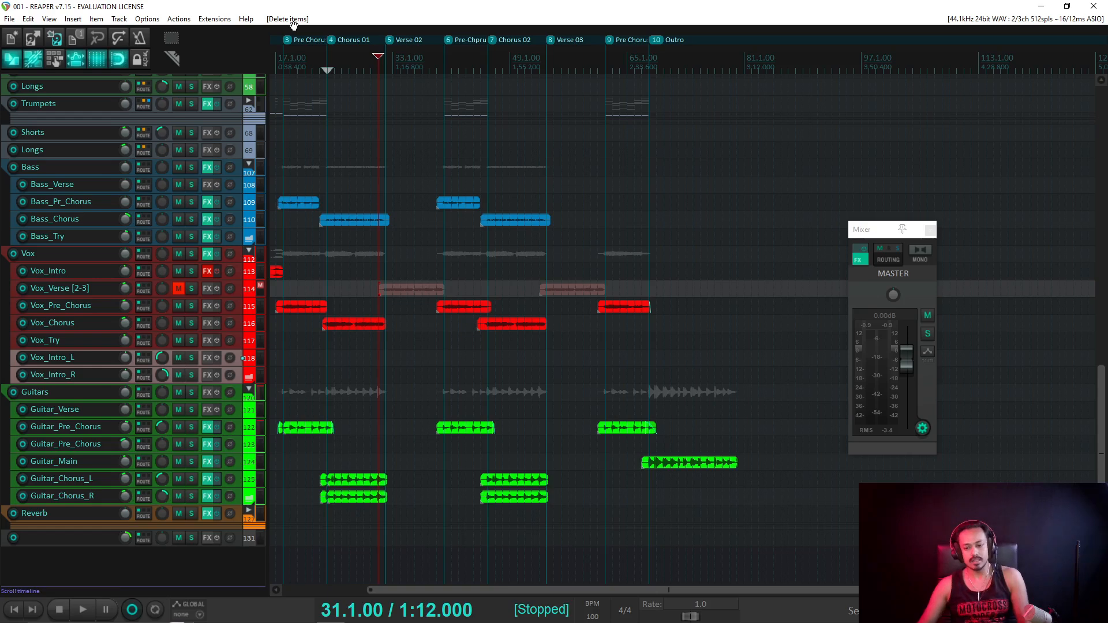
{"action": "mouse_move", "coordinate": [332, 621]}
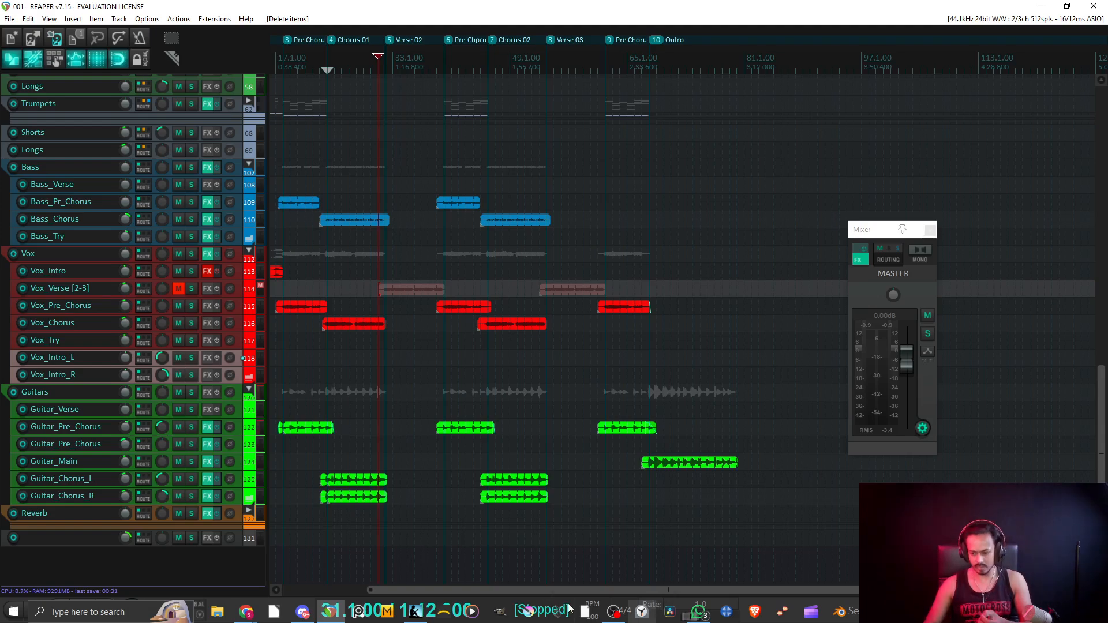
{"action": "left_click", "coordinate": [727, 615]}
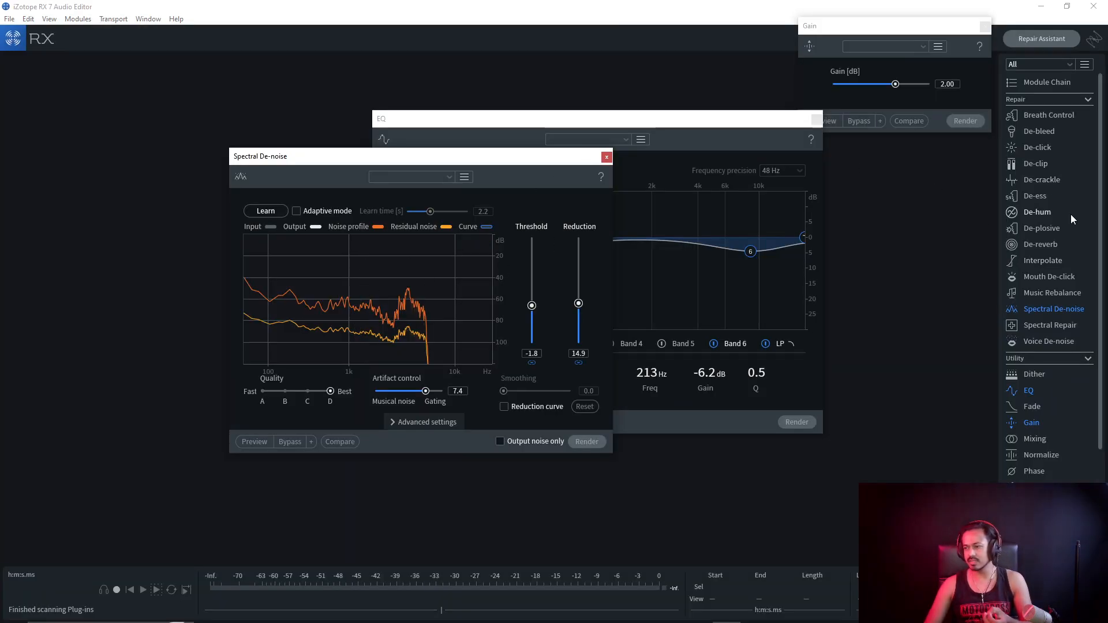
{"action": "left_click", "coordinate": [1073, 244]}
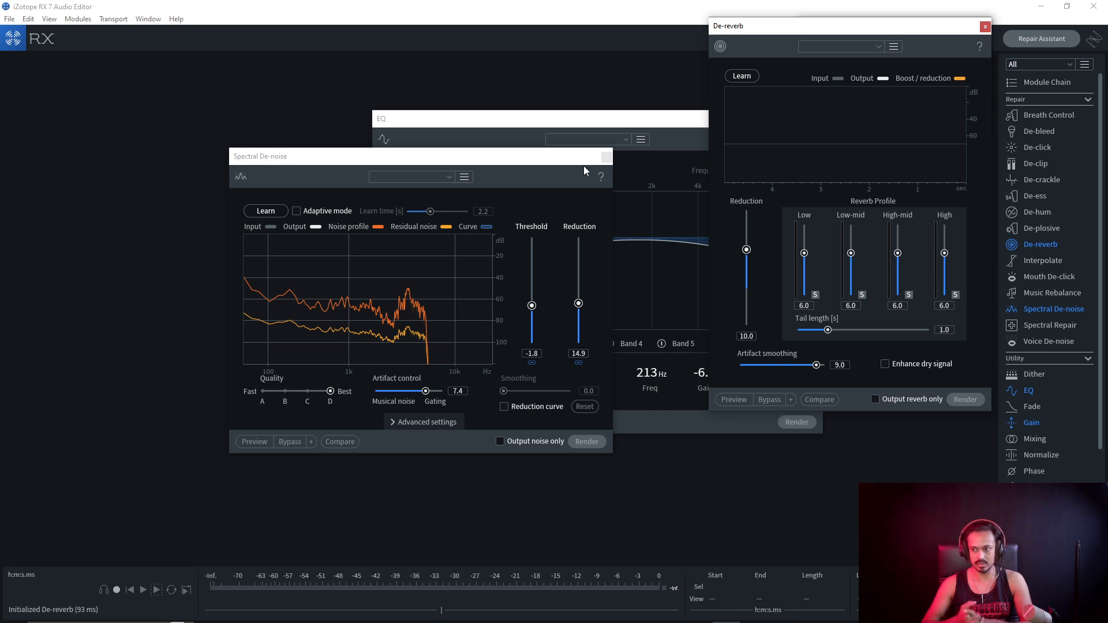
{"action": "left_click_drag", "start_coordinate": [747, 26], "coordinate": [669, 46]}
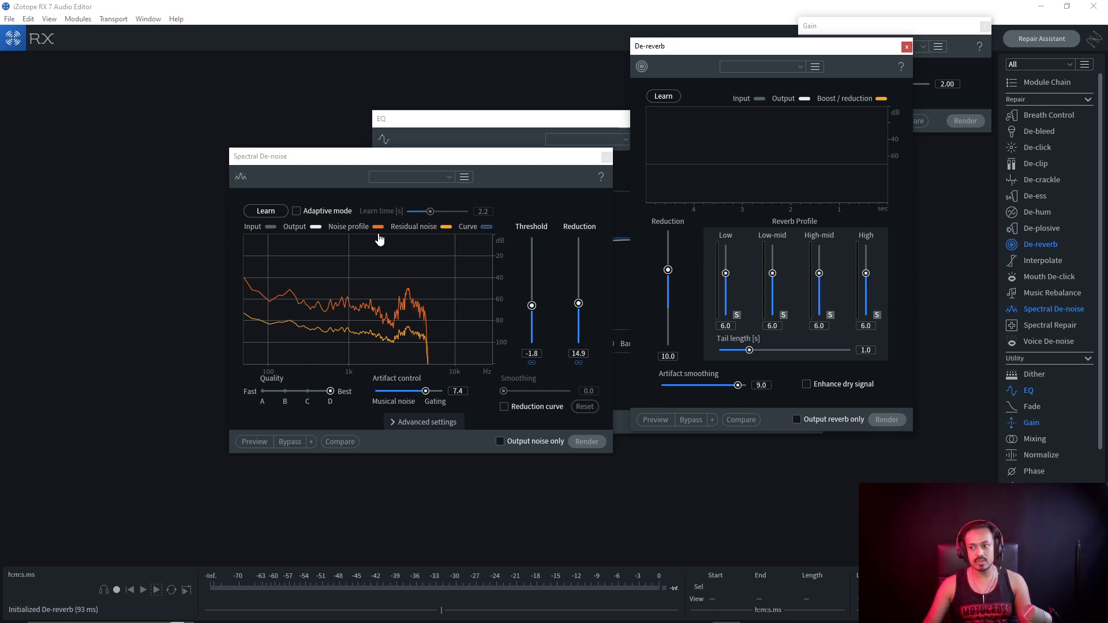
{"action": "left_click", "coordinate": [906, 46]}
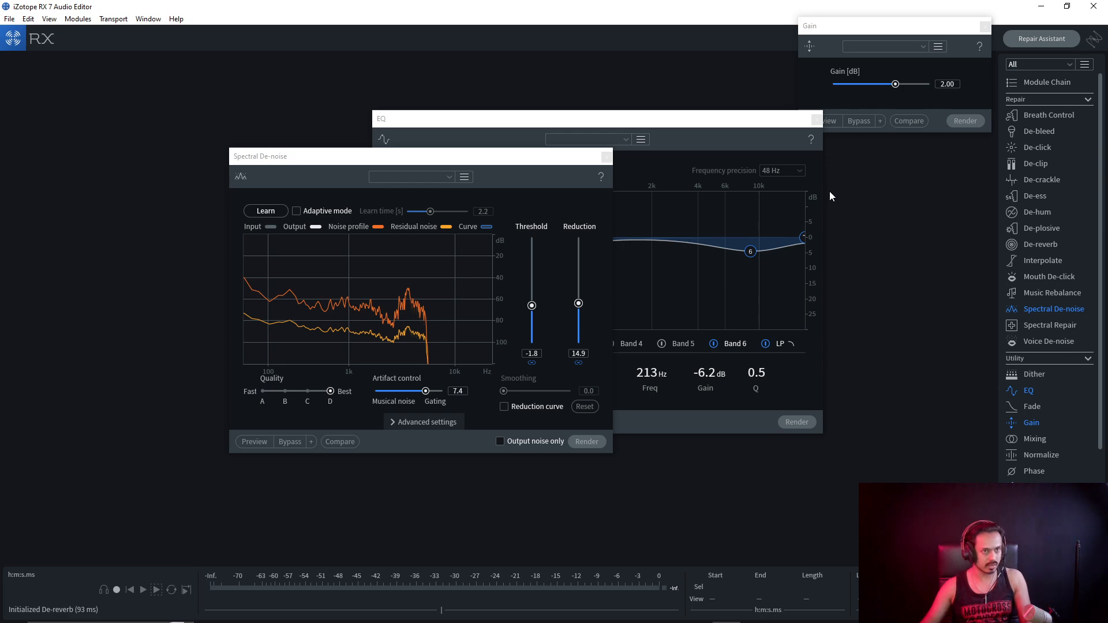
{"action": "left_click", "coordinate": [329, 617]}
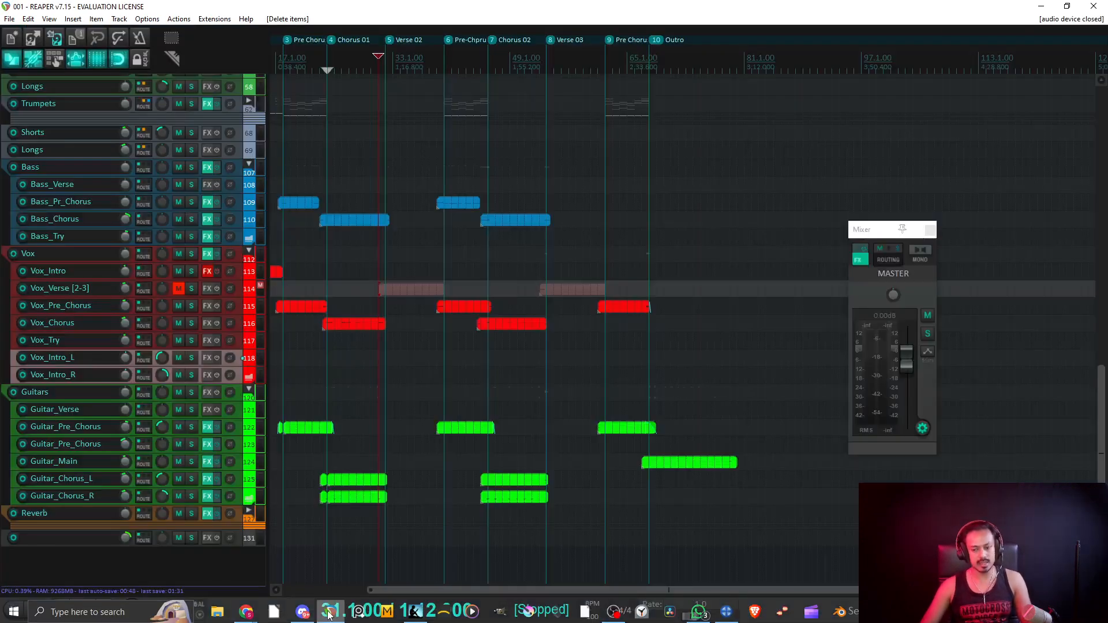
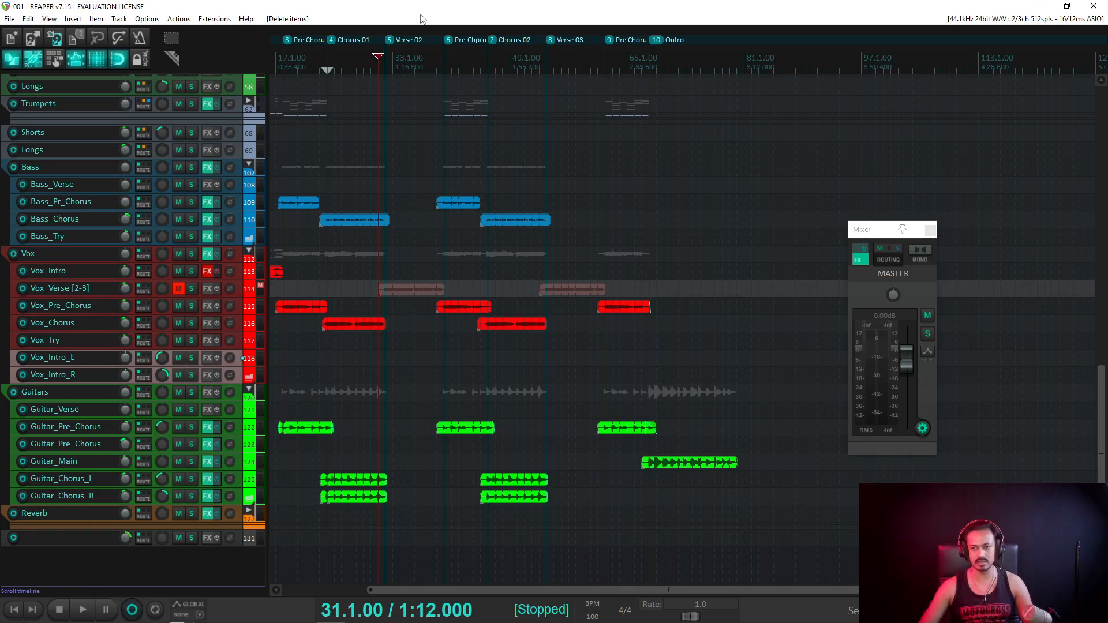
Play back the Vox_Chorus vocal's ending from bar 31 to hear where it stops.
{"action": "key", "text": "space"}
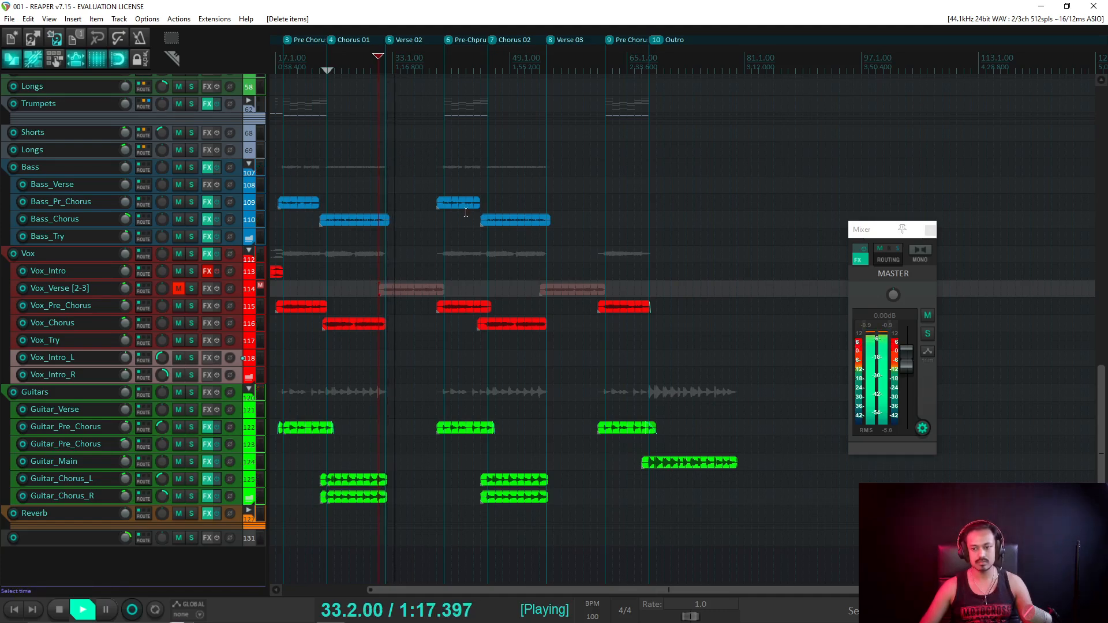
{"action": "scroll", "coordinate": [466, 213], "scroll_direction": "up", "scroll_amount": 5}
{"action": "scroll", "coordinate": [527, 316], "scroll_direction": "up", "scroll_amount": 4}
{"action": "scroll", "coordinate": [631, 312], "scroll_direction": "up", "scroll_amount": 3}
{"action": "key", "text": "space"}
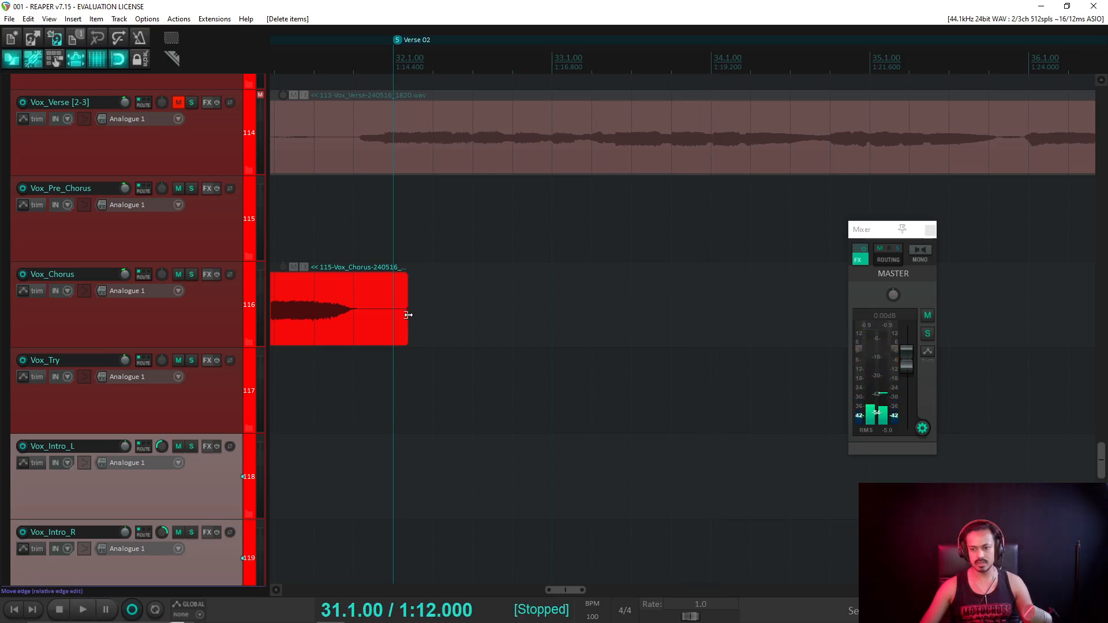
{"action": "key", "text": "space"}
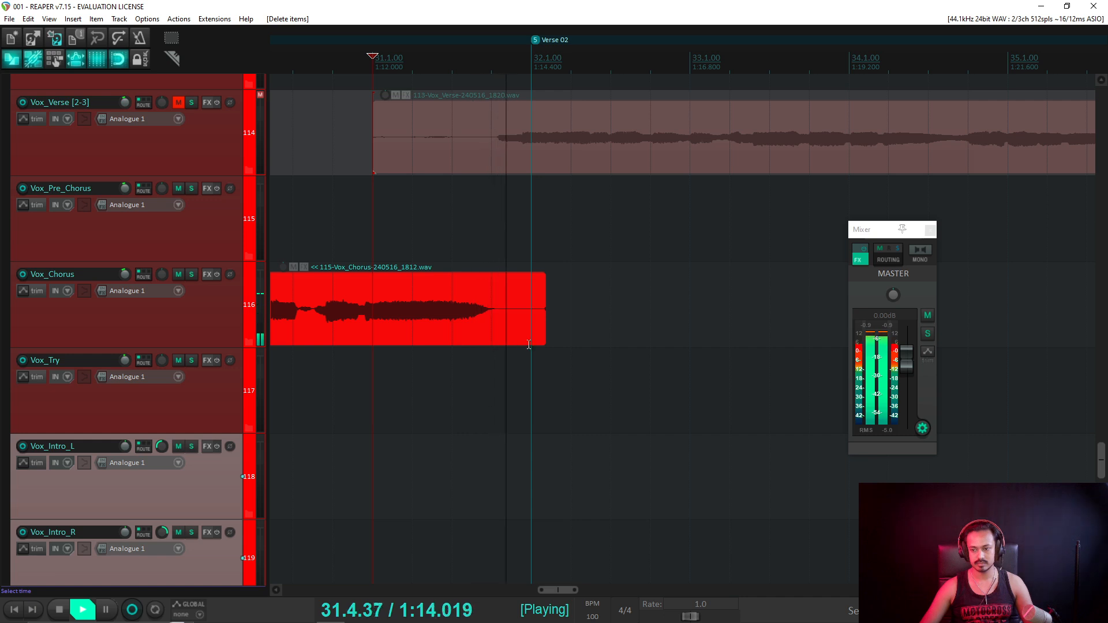
{"action": "key", "text": "space"}
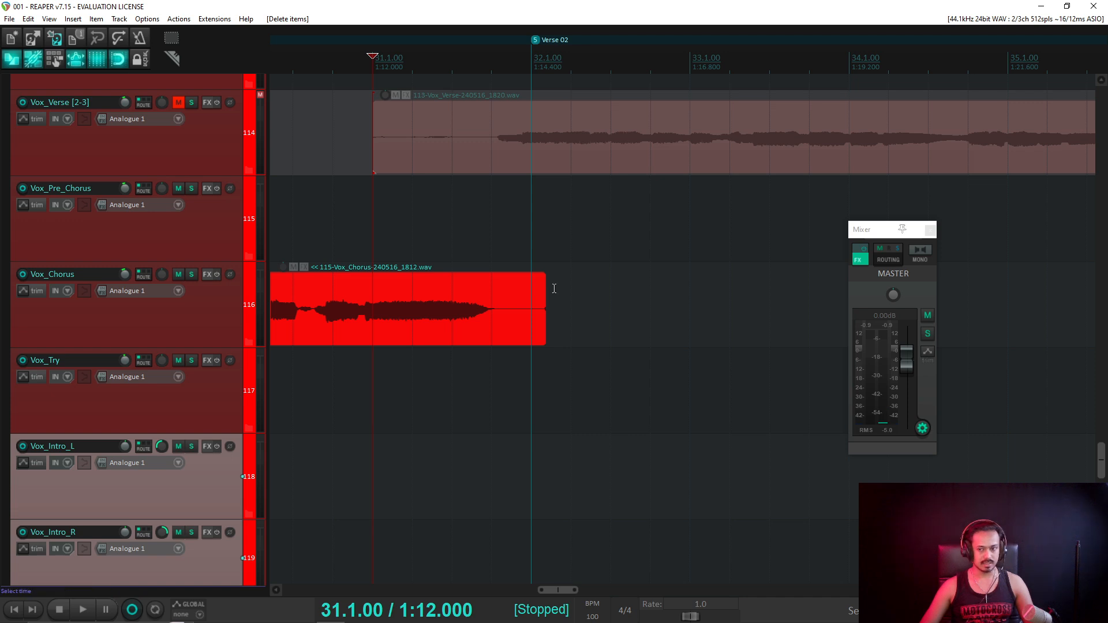
Solo Vox_Chorus and extend its vocal item slightly past bar 32, then listen again.
{"action": "left_click_drag", "start_coordinate": [543, 288], "coordinate": [508, 275]}
{"action": "left_click", "coordinate": [191, 274]}
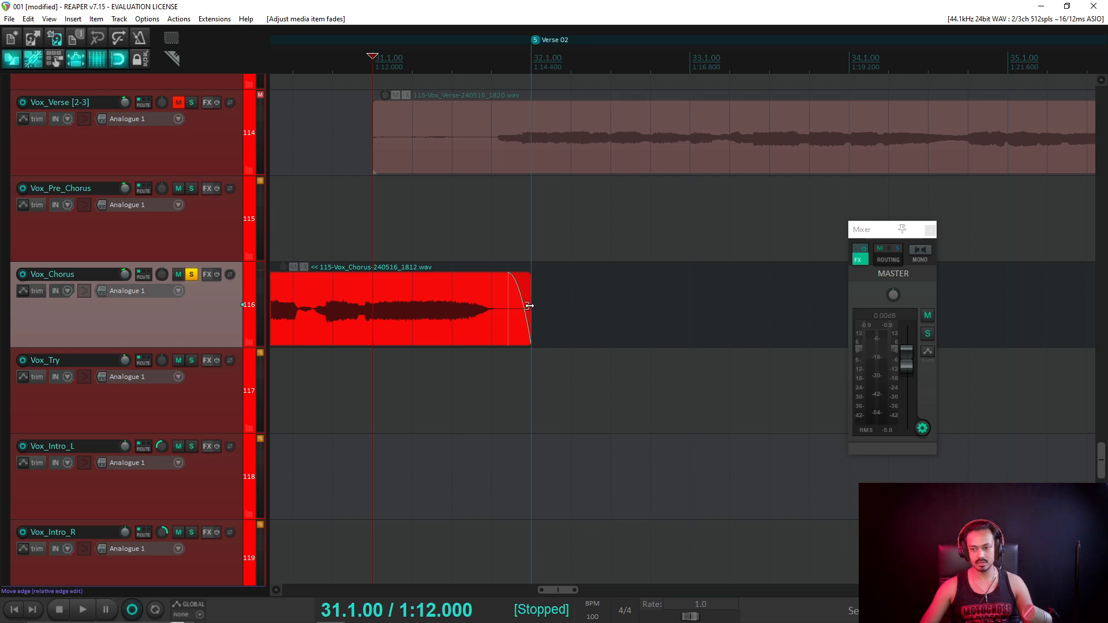
{"action": "left_click_drag", "start_coordinate": [530, 305], "coordinate": [562, 264]}
{"action": "key", "text": "space"}
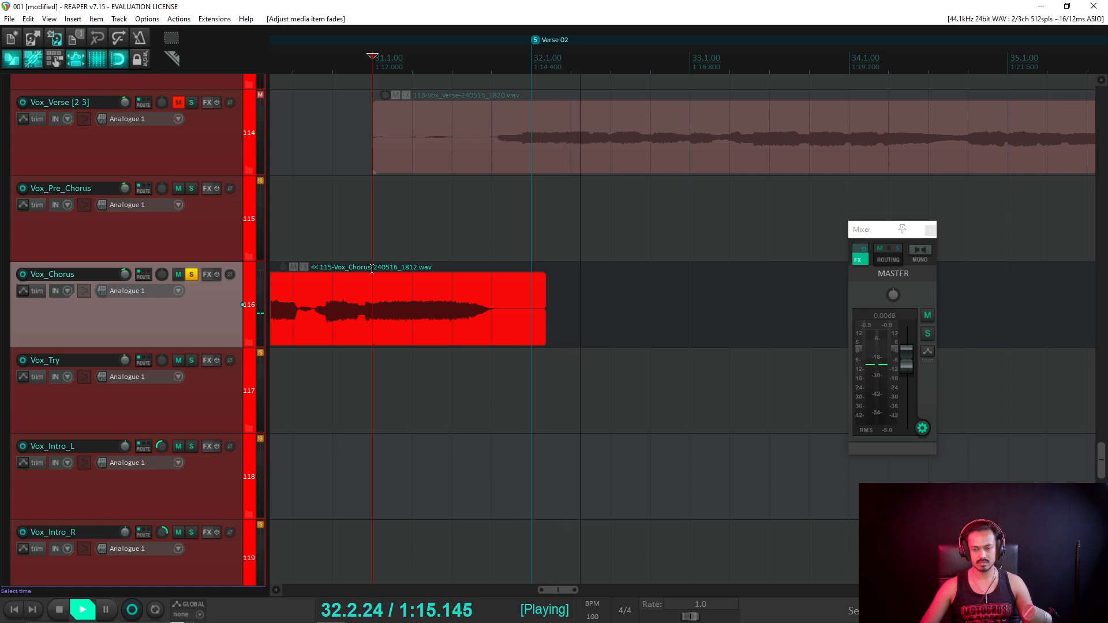
{"action": "key", "text": "space"}
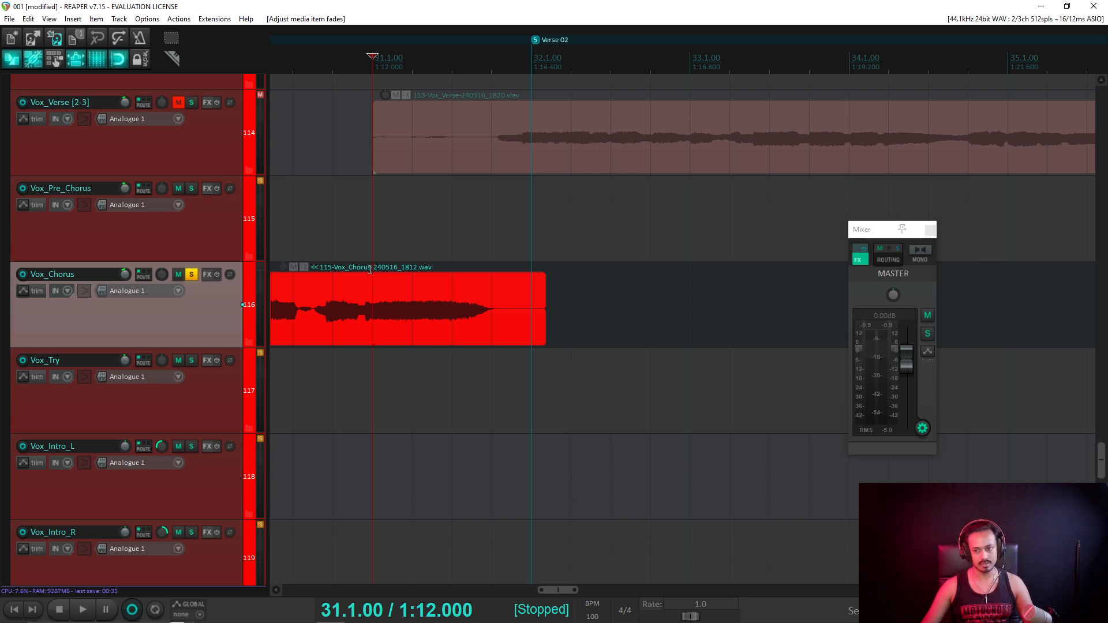
Play back the soloed chorus vocal's tail.
{"action": "scroll", "coordinate": [651, 262], "scroll_direction": "down", "scroll_amount": 5}
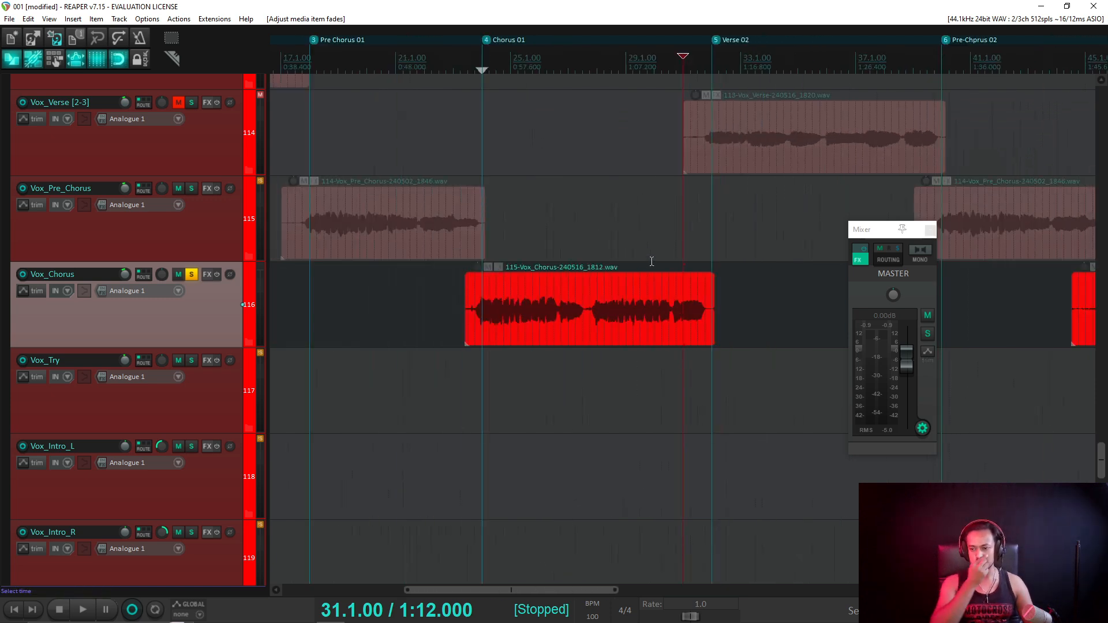
{"action": "scroll", "coordinate": [742, 299], "scroll_direction": "up", "scroll_amount": 3, "text": "ctrl"}
{"action": "scroll", "coordinate": [745, 294], "scroll_direction": "up", "scroll_amount": 2}
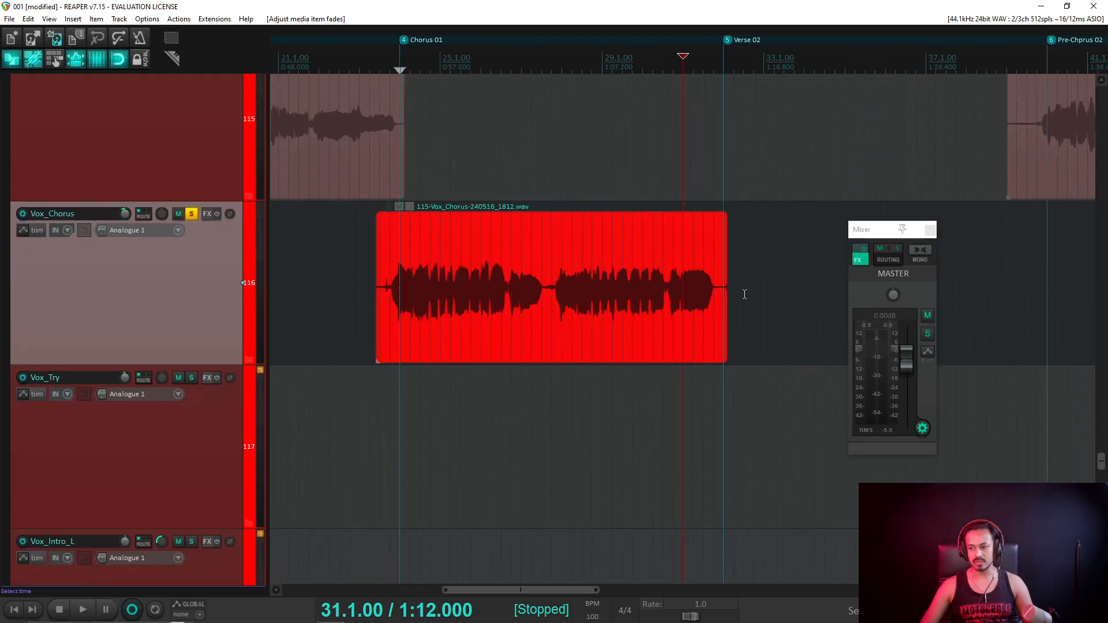
{"action": "scroll", "coordinate": [745, 296], "scroll_direction": "up", "scroll_amount": 4}
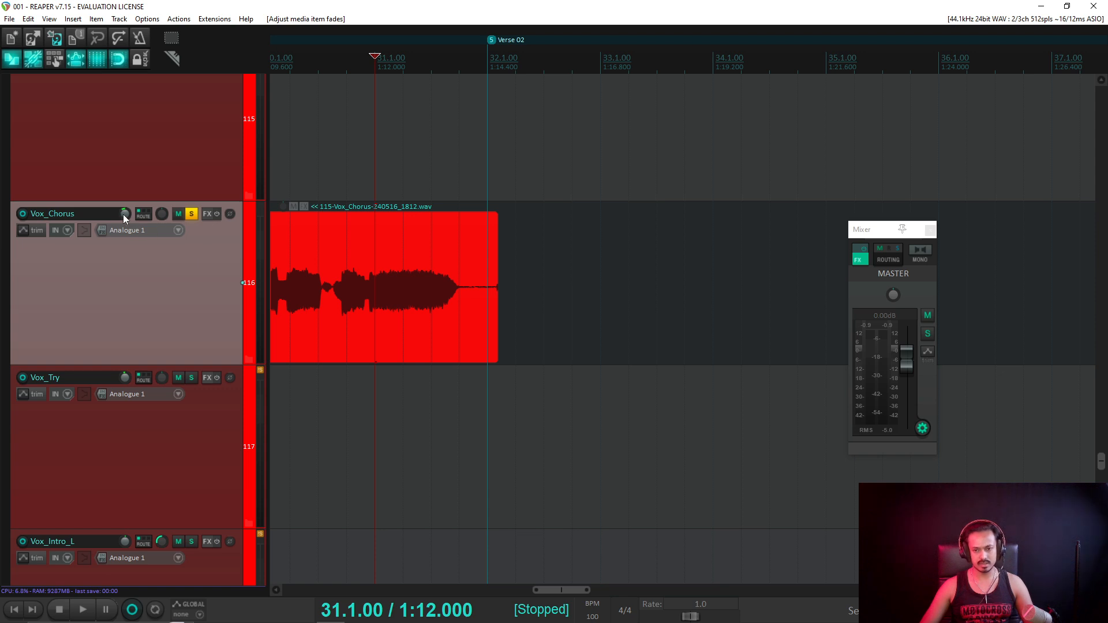
{"action": "mouse_move", "coordinate": [123, 215]}
{"action": "key", "text": "space"}
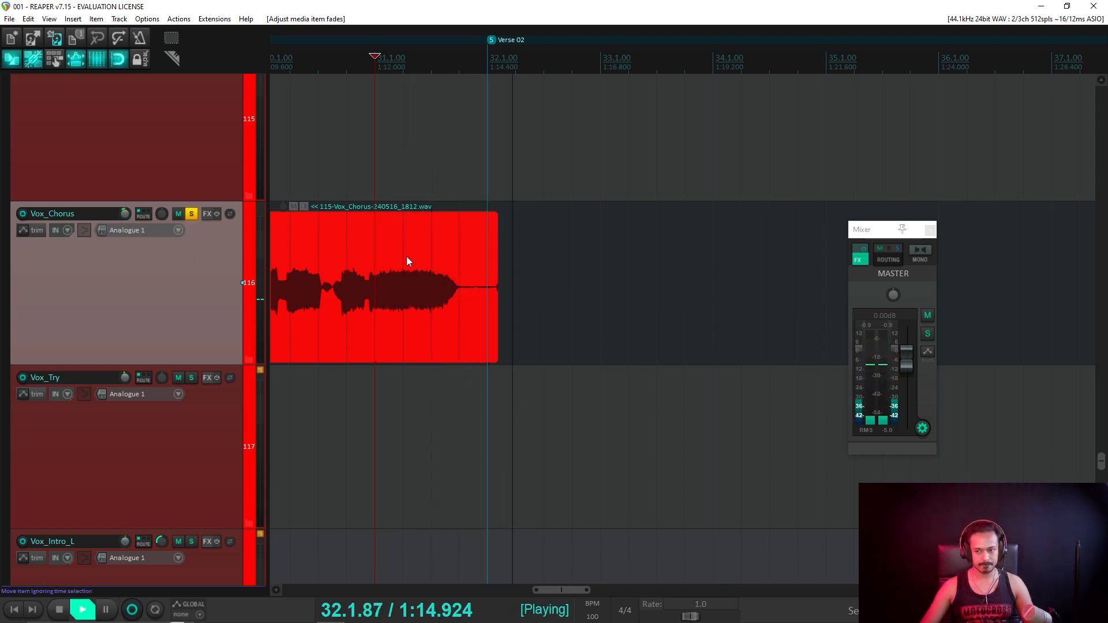
{"action": "key", "text": "space"}
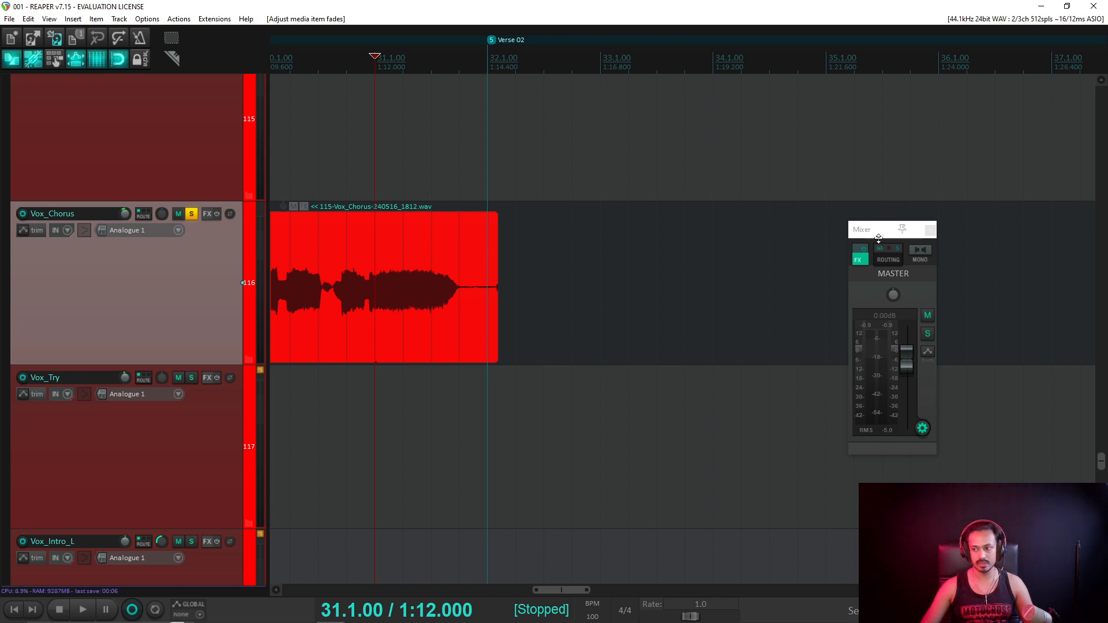
Reposition the floating master mixer window and check levels during playback.
{"action": "left_click_drag", "start_coordinate": [874, 234], "coordinate": [517, 153]}
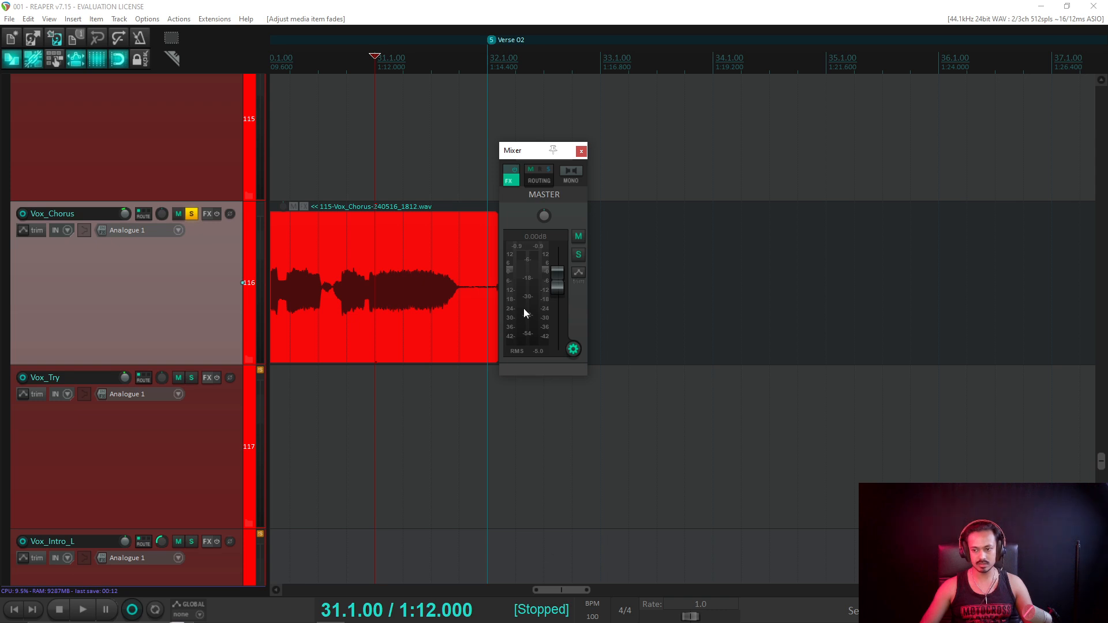
{"action": "key", "text": "space"}
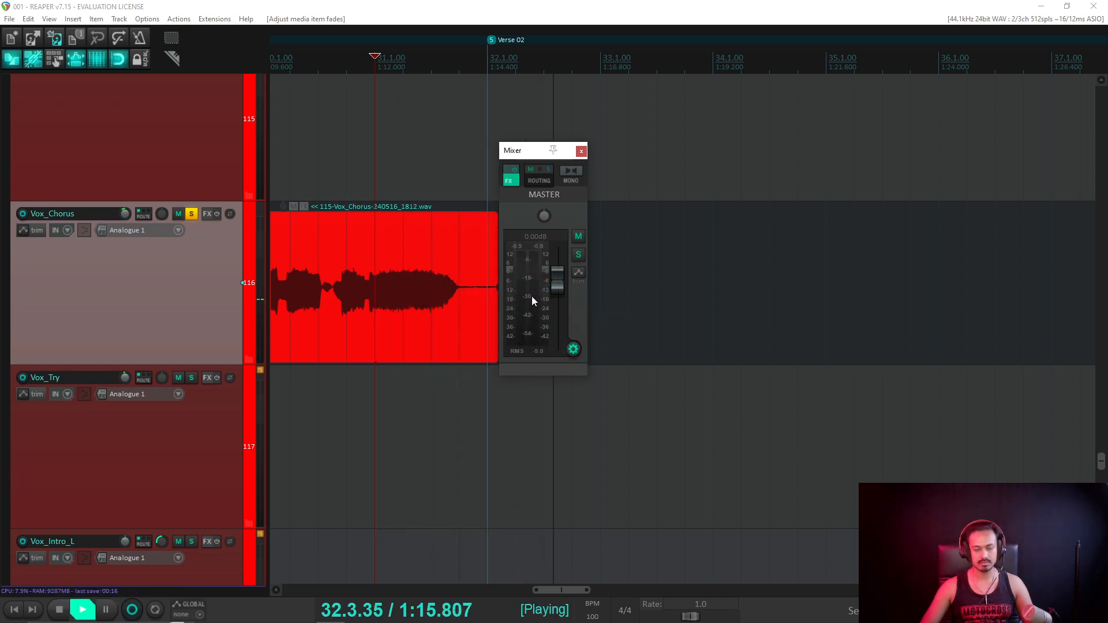
{"action": "key", "text": "space"}
{"action": "left_click_drag", "start_coordinate": [535, 149], "coordinate": [711, 156]}
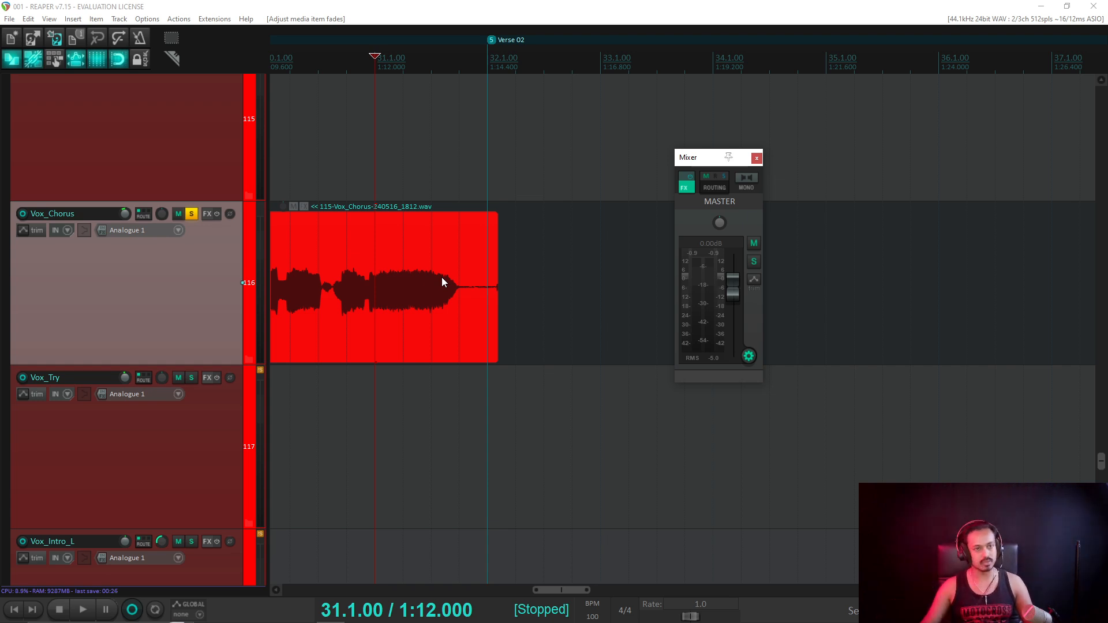
Trim the Vox_Chorus item to end exactly on the Verse 02 marker at 32.1.00.
{"action": "left_click_drag", "start_coordinate": [498, 248], "coordinate": [466, 218]}
{"action": "key", "text": "grave"}
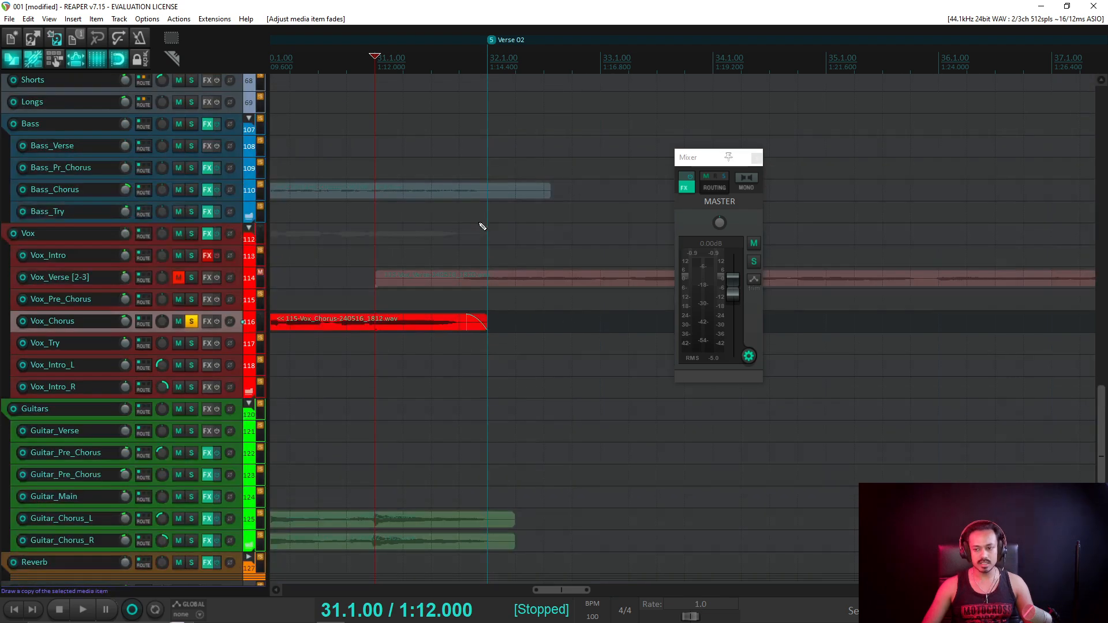
{"action": "scroll", "coordinate": [483, 227], "scroll_direction": "down", "scroll_amount": 5}
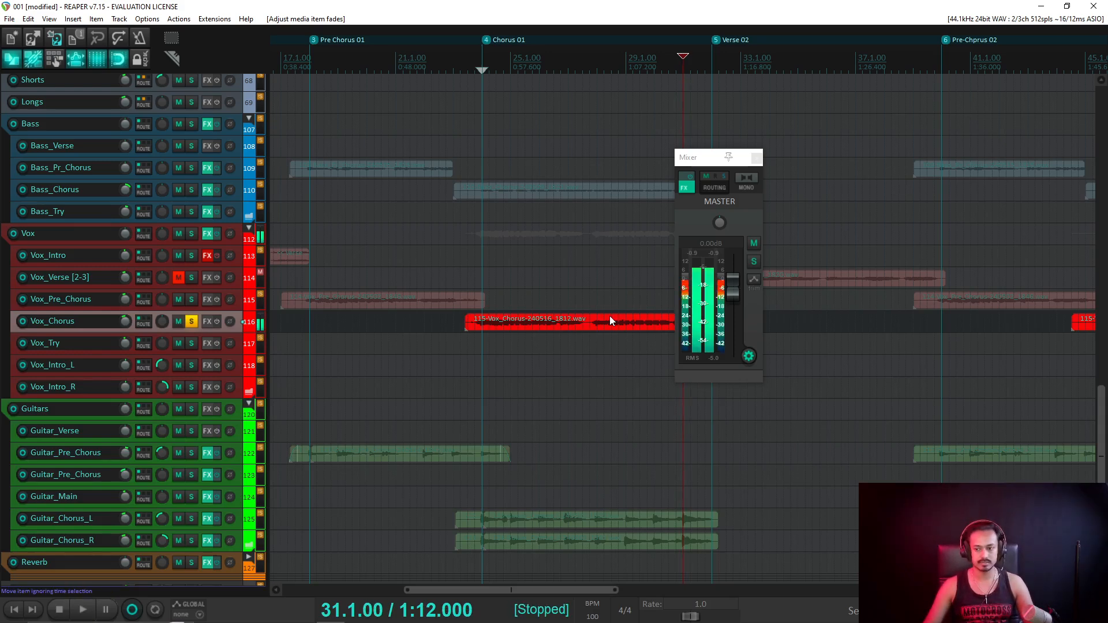
Move the master mixer aside and preview playback from 32.3.00, then set the cursor to 23.3.00.
{"action": "left_click_drag", "start_coordinate": [709, 157], "coordinate": [876, 146]}
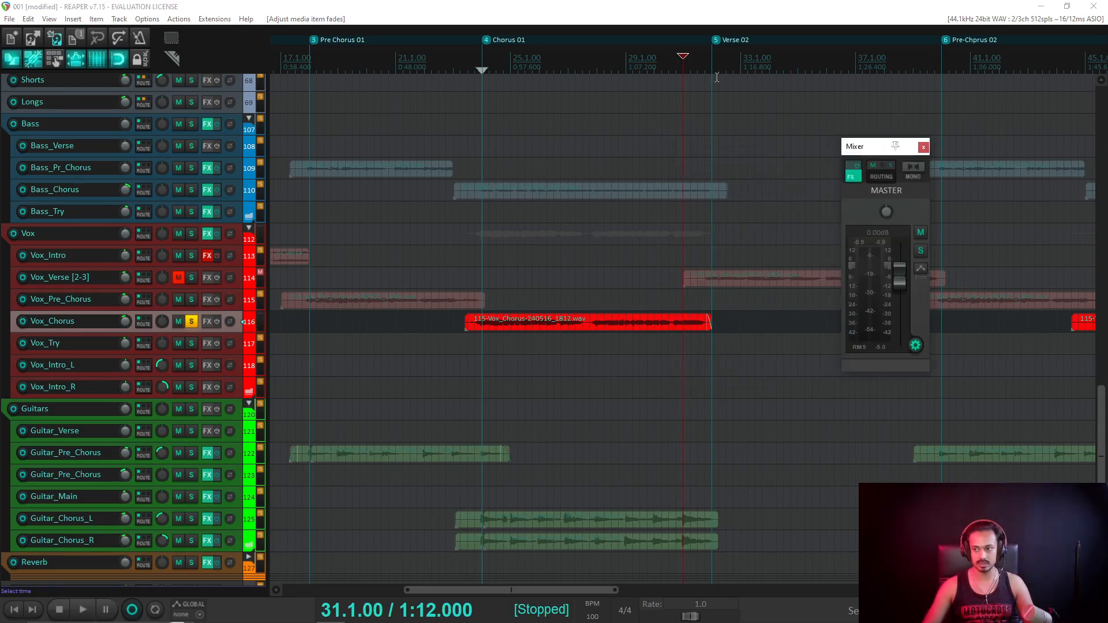
{"action": "left_click", "coordinate": [725, 63]}
{"action": "key", "text": "space"}
{"action": "key", "text": "space"}
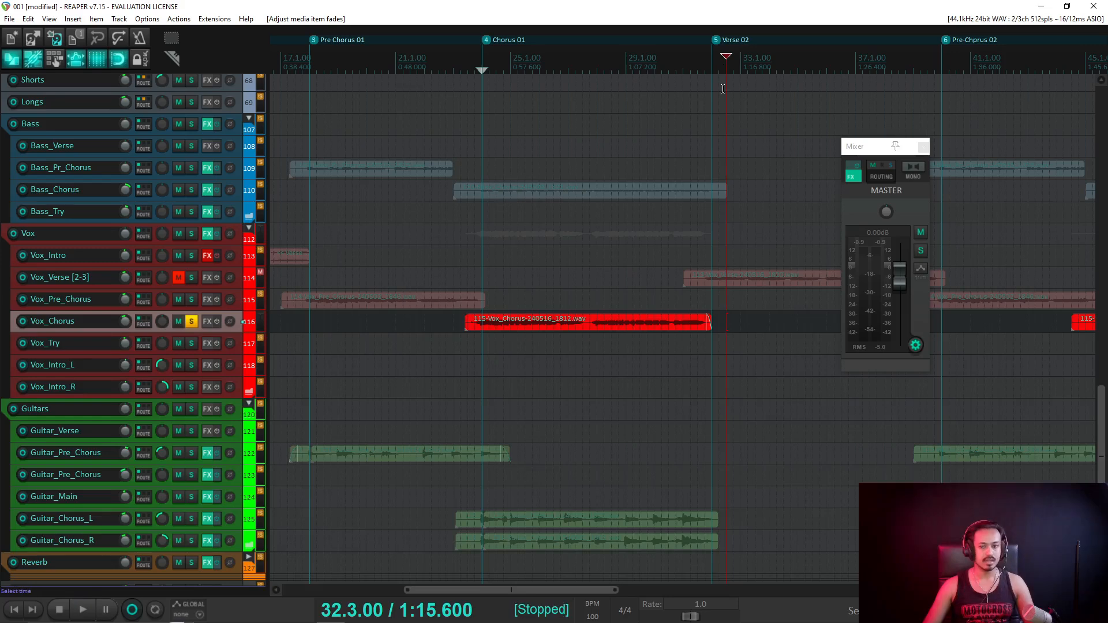
{"action": "scroll", "coordinate": [681, 242], "scroll_direction": "down", "scroll_amount": 2}
{"action": "scroll", "coordinate": [638, 292], "scroll_direction": "up", "scroll_amount": 3}
{"action": "scroll", "coordinate": [624, 297], "scroll_direction": "up", "scroll_amount": 5}
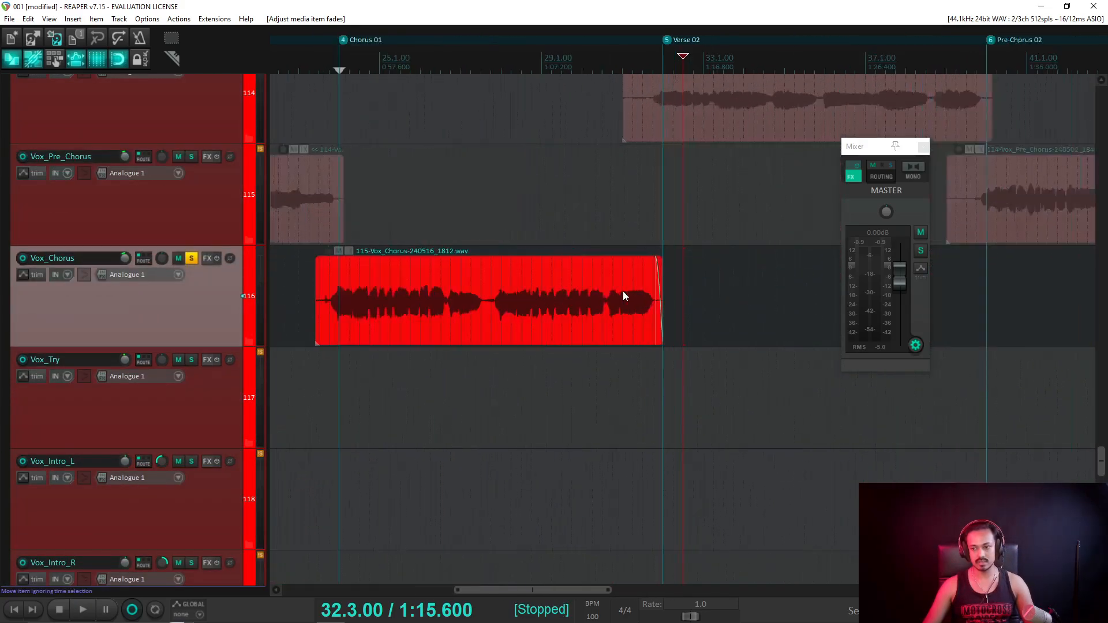
{"action": "scroll", "coordinate": [607, 290], "scroll_direction": "down", "scroll_amount": 3}
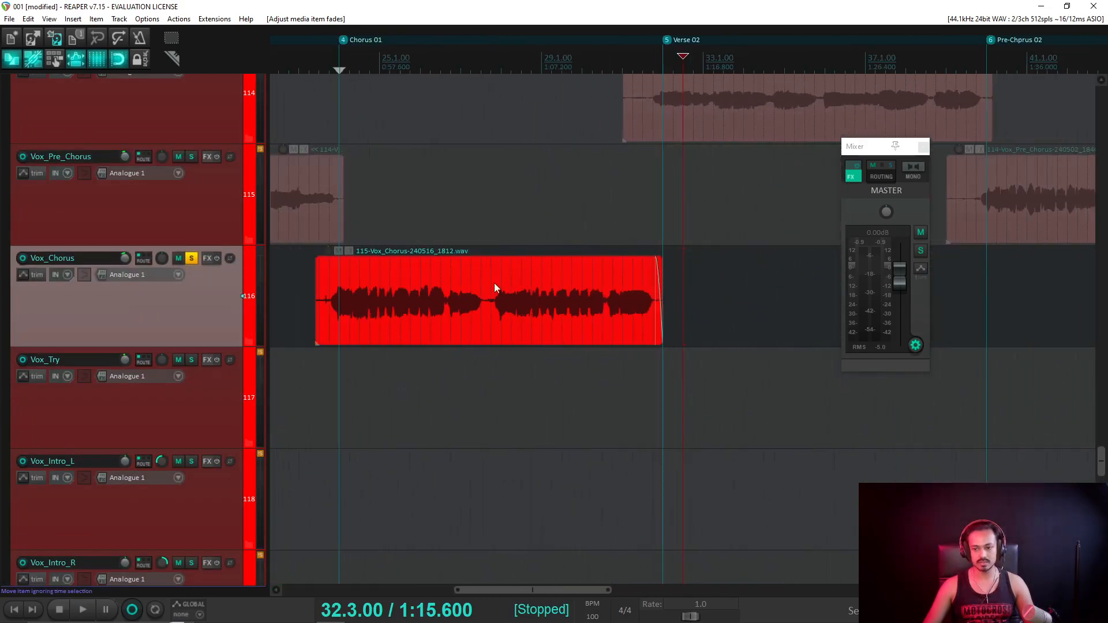
{"action": "left_click", "coordinate": [319, 68]}
{"action": "scroll", "coordinate": [452, 261], "scroll_direction": "up", "scroll_amount": 2}
{"action": "scroll", "coordinate": [452, 261], "scroll_direction": "up", "scroll_amount": 3}
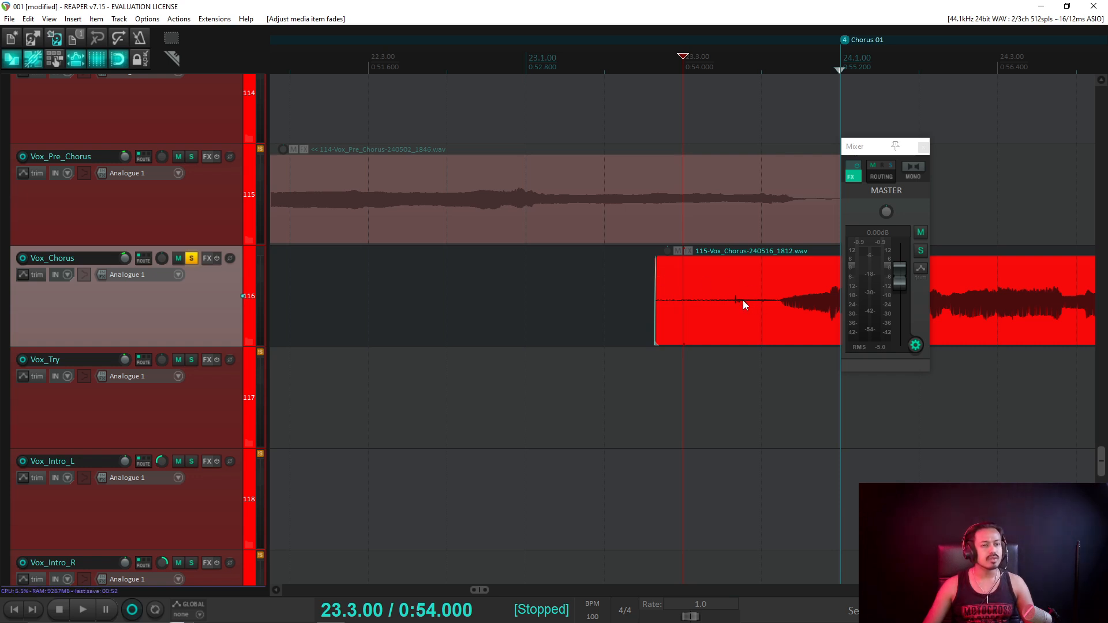
Trim the chorus vocal's start later toward Chorus 01 and play back the new entrance.
{"action": "key", "text": "space"}
{"action": "key", "text": "space"}
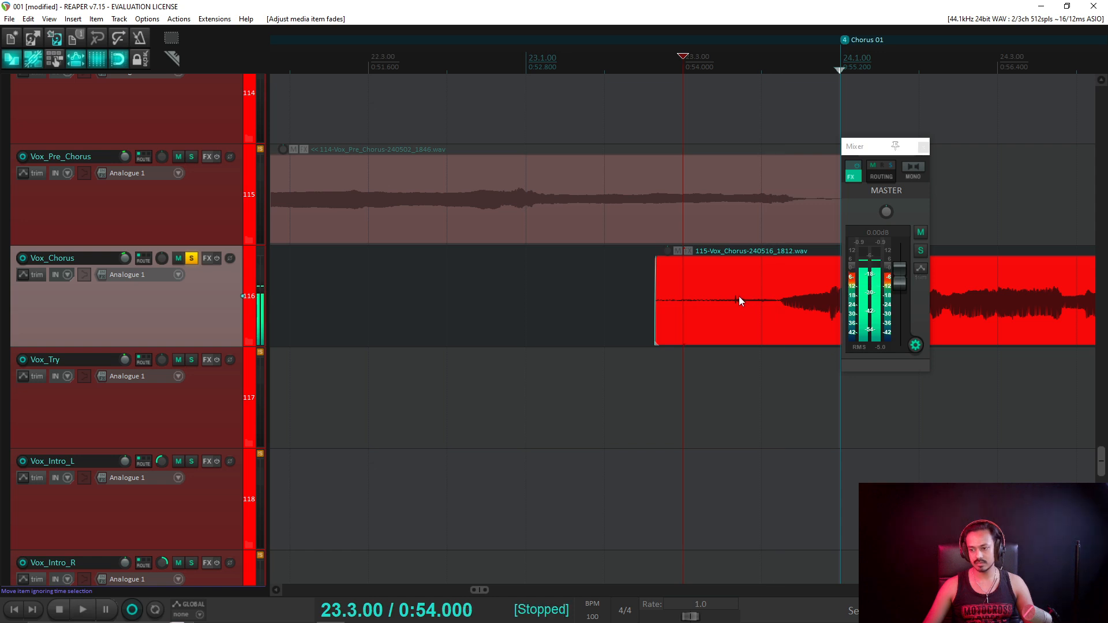
{"action": "left_click_drag", "start_coordinate": [656, 292], "coordinate": [800, 265]}
{"action": "key", "text": "space"}
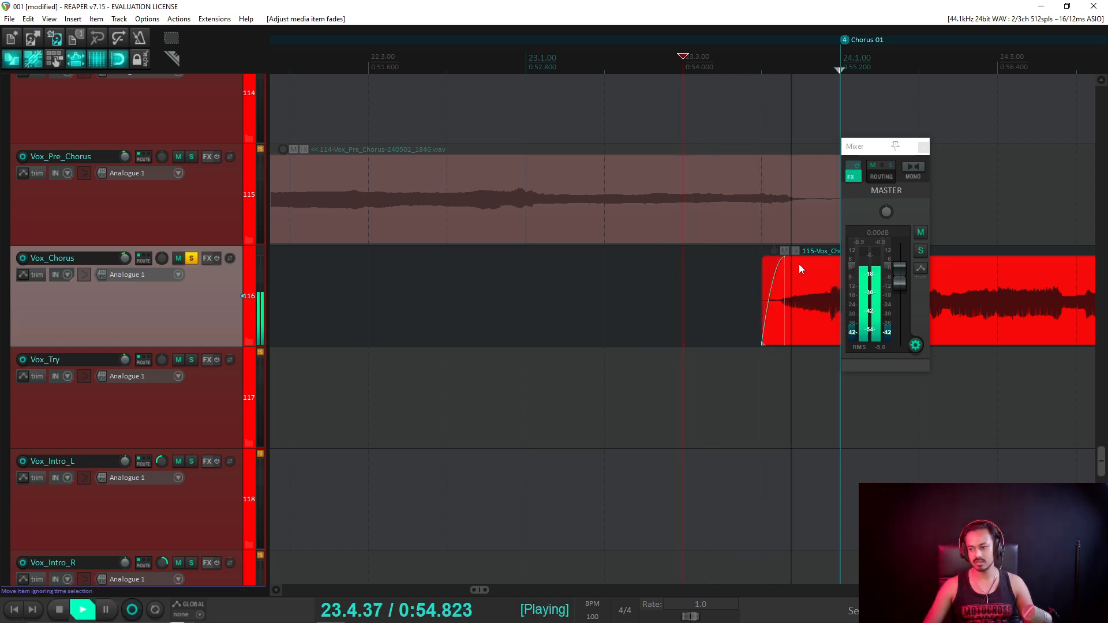
{"action": "scroll", "coordinate": [750, 274], "scroll_direction": "down", "scroll_amount": 6}
{"action": "key", "text": "space"}
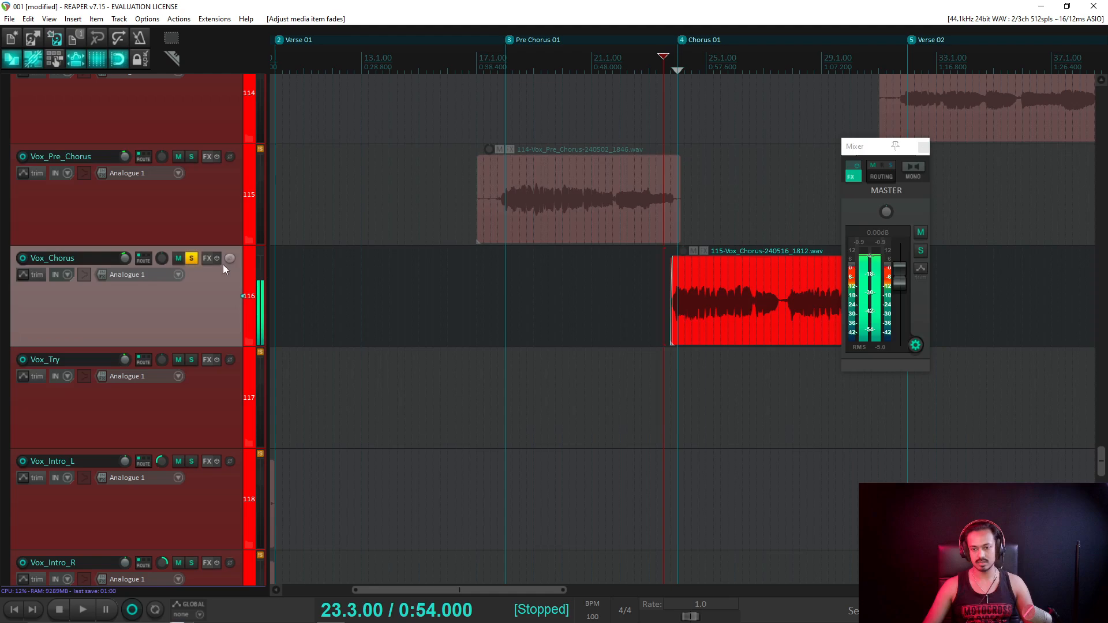
Unsolo Vox_Chorus, shrink tracks to show the whole arrangement, and save the project.
{"action": "left_click", "coordinate": [192, 263]}
{"action": "key", "text": "grave"}
{"action": "scroll", "coordinate": [683, 306], "scroll_direction": "down", "scroll_amount": 5}
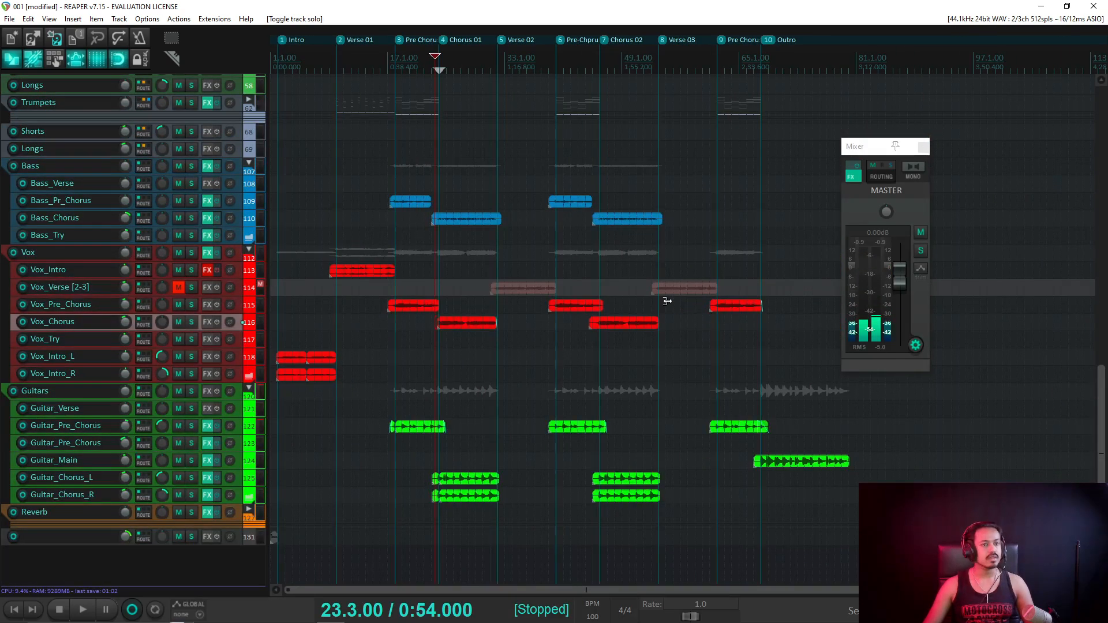
{"action": "mouse_move", "coordinate": [173, 617]}
{"action": "key", "text": "ctrl+s"}
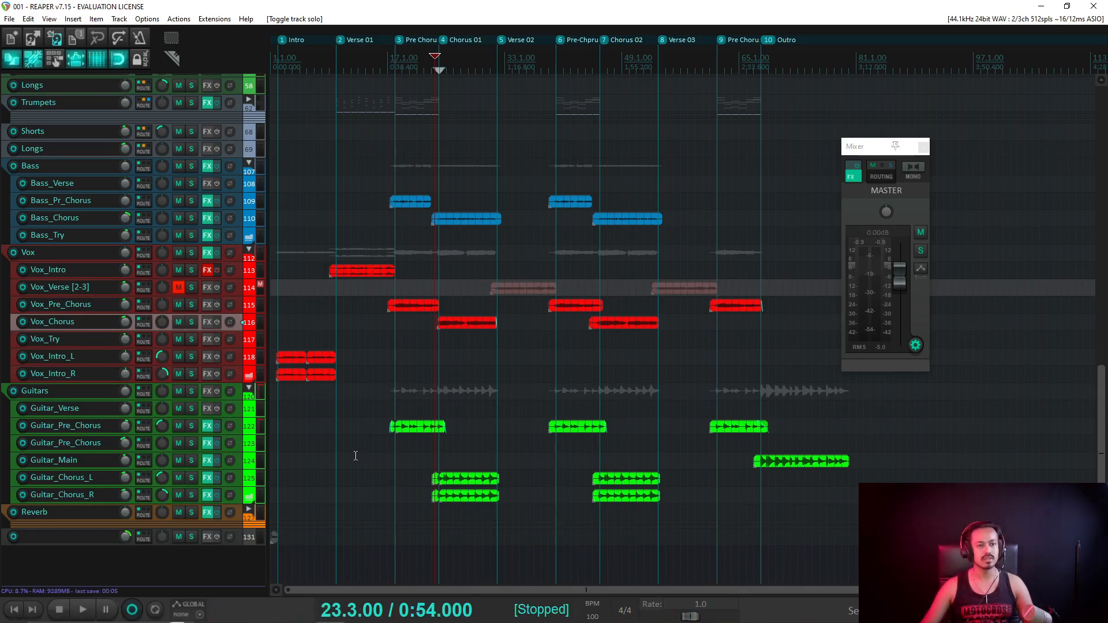
{"action": "left_click", "coordinate": [439, 70]}
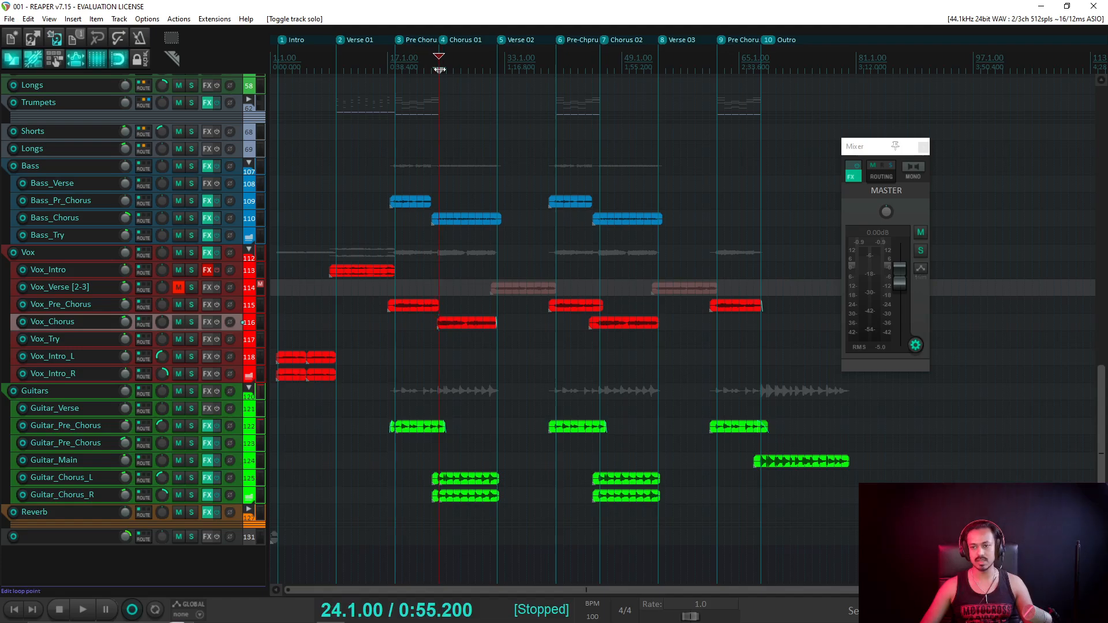
{"action": "scroll", "coordinate": [559, 151], "scroll_direction": "up", "scroll_amount": 3}
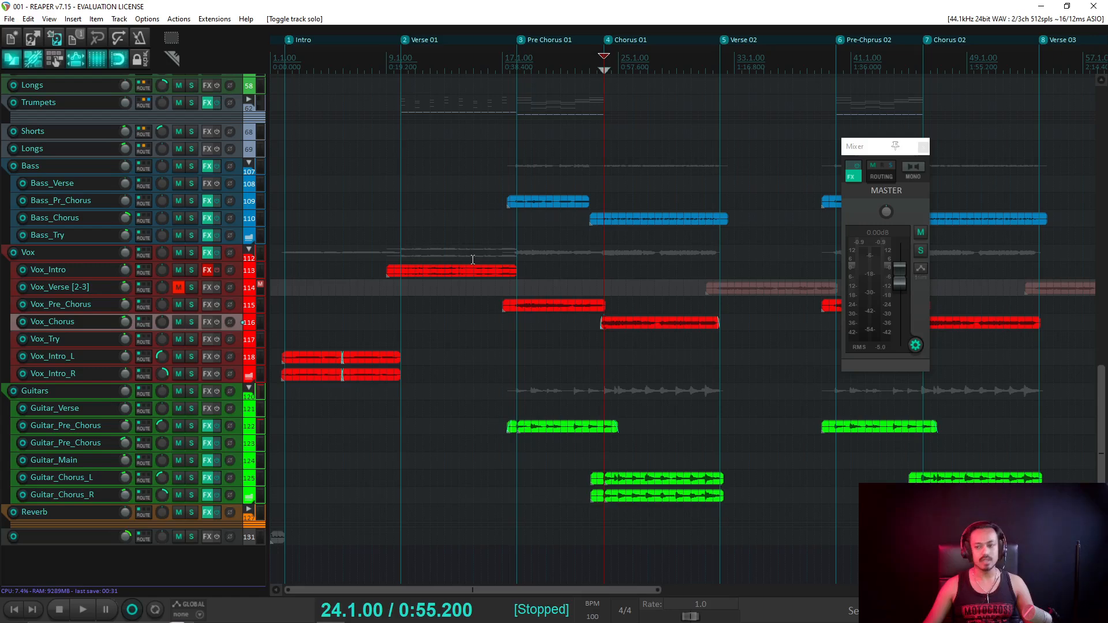
Undo an accidental pre-chorus vocal trim and enlarge the vocal tracks to fill the view.
{"action": "left_click_drag", "start_coordinate": [502, 305], "coordinate": [502, 304]}
{"action": "key", "text": "Page_Up"}
{"action": "key", "text": "Page_Up"}
{"action": "key", "text": "Page_Up"}
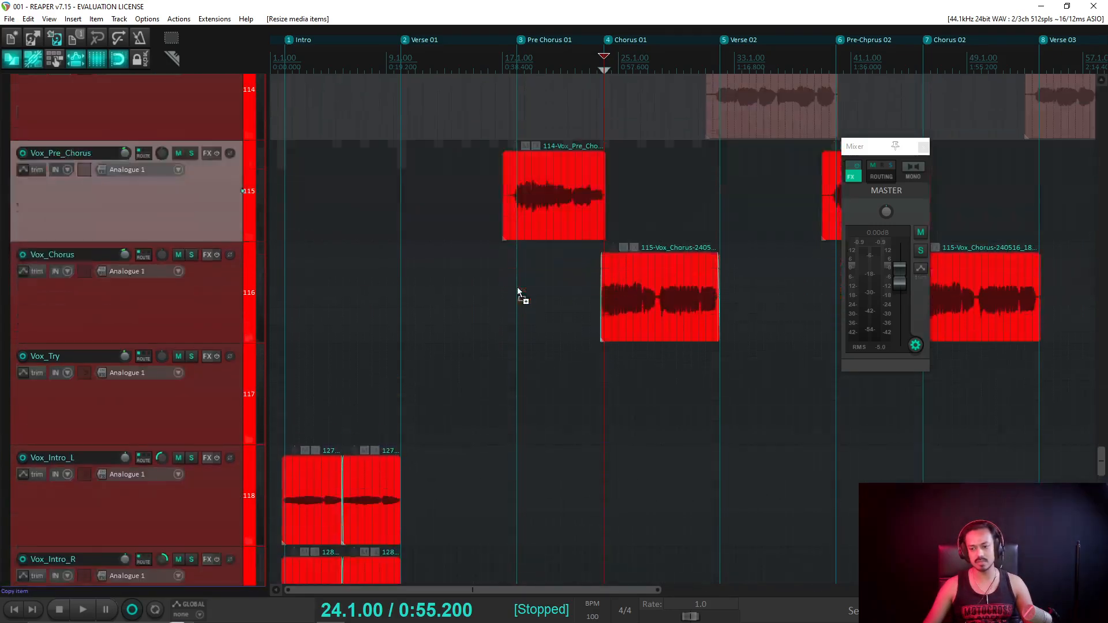
{"action": "key", "text": "Page_Down"}
{"action": "key", "text": "Page_Down"}
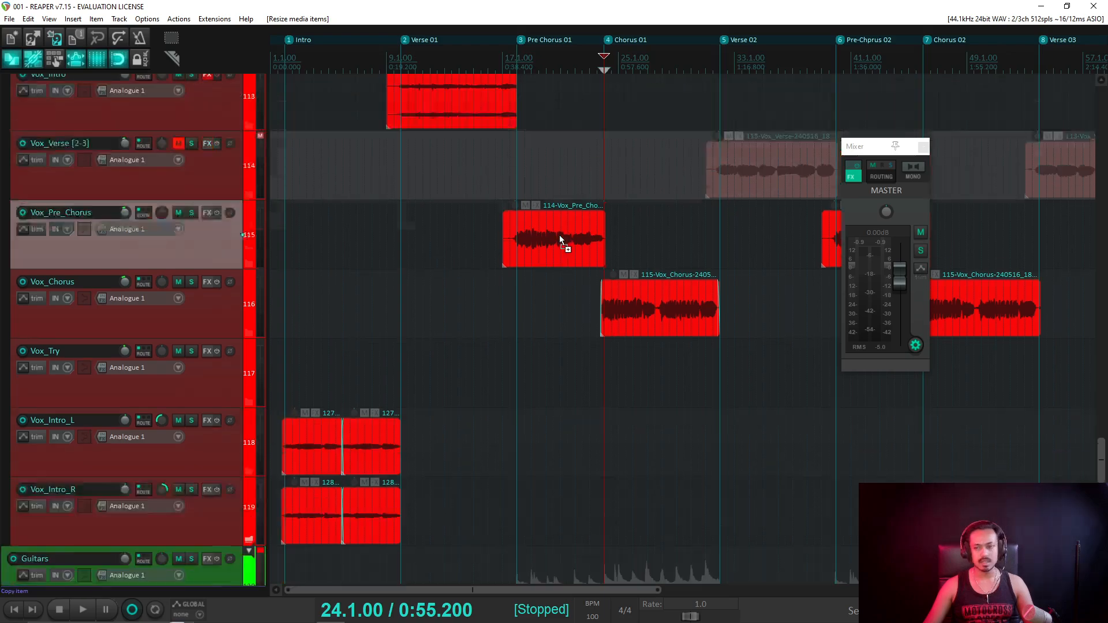
{"action": "key", "text": "Page_Up"}
{"action": "key", "text": "Page_Up"}
{"action": "scroll", "coordinate": [401, 86], "scroll_direction": "up", "scroll_amount": 1}
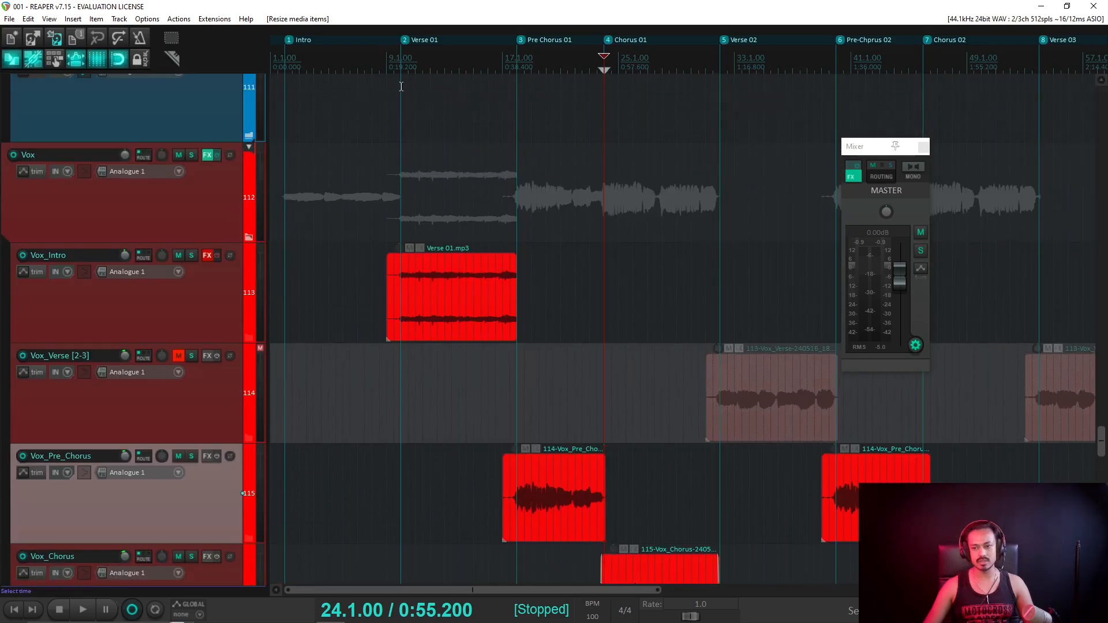
Trim the Verse 01.mp3 clip on Vox_Intro to start at 9.4.00.
{"action": "left_click", "coordinate": [407, 68]}
{"action": "left_click", "coordinate": [415, 68]}
{"action": "scroll", "coordinate": [414, 68], "scroll_direction": "up", "scroll_amount": 6}
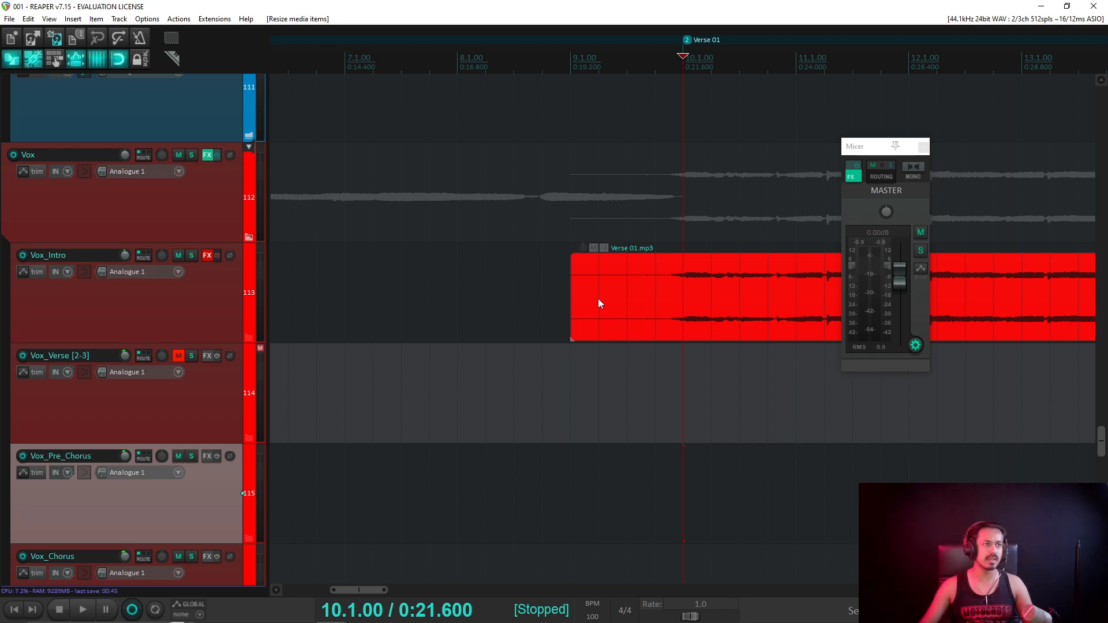
{"action": "left_click_drag", "start_coordinate": [582, 292], "coordinate": [663, 278]}
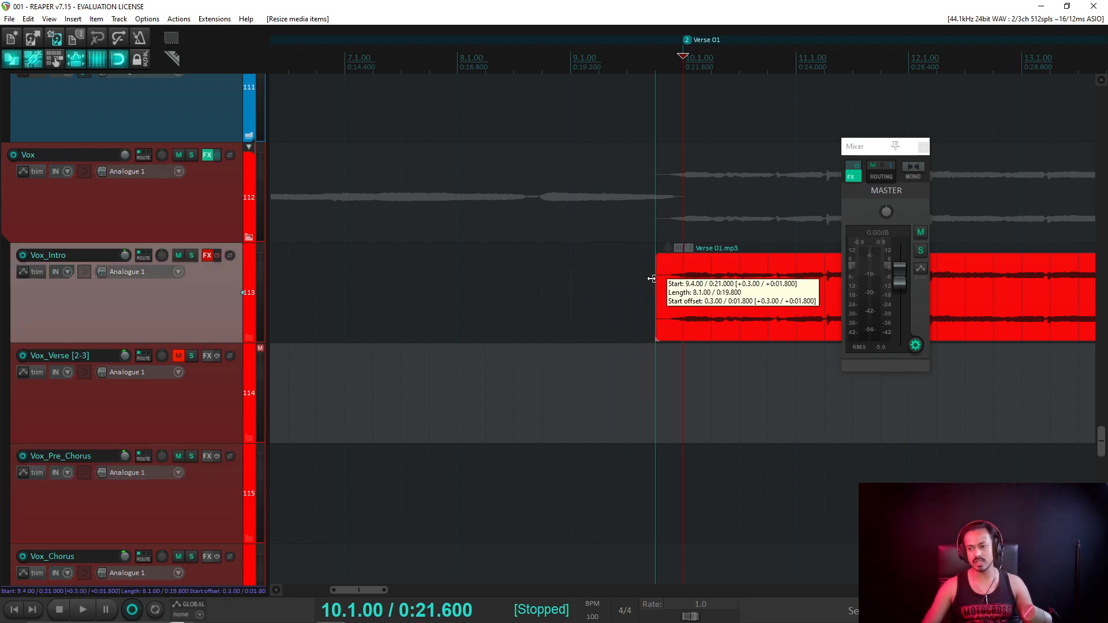
{"action": "scroll", "coordinate": [703, 293], "scroll_direction": "down", "scroll_amount": 4}
{"action": "scroll", "coordinate": [703, 293], "scroll_direction": "down", "scroll_amount": 2}
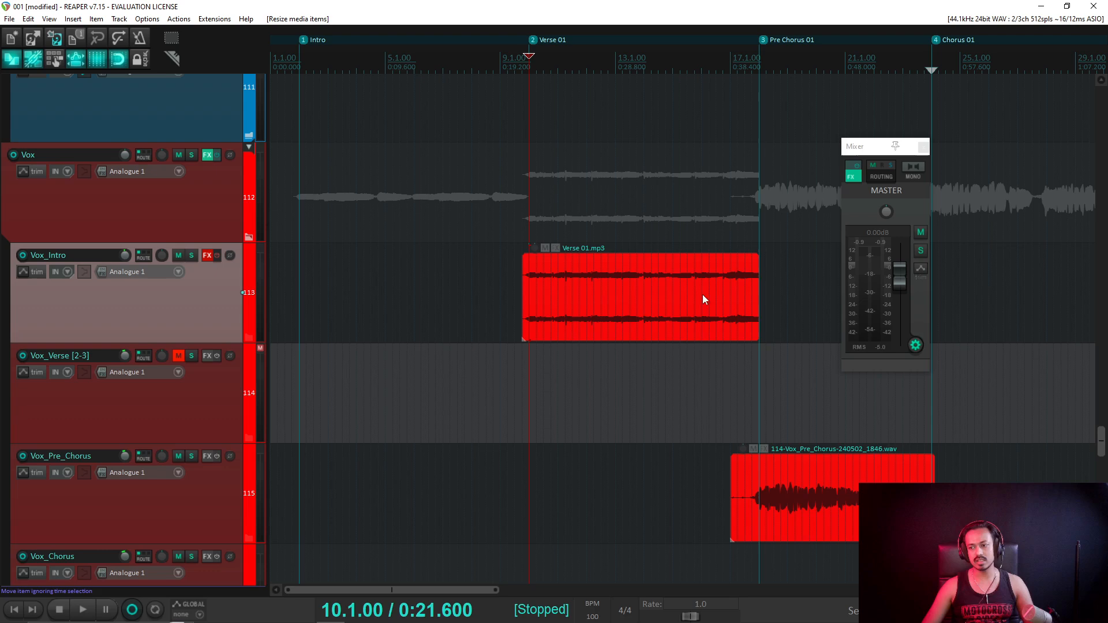
Set the Verse 01.mp3 clip to end at 18.1.00 on the Pre Chorus 01 marker and zoom out.
{"action": "left_click", "coordinate": [756, 78]}
{"action": "scroll", "coordinate": [756, 78], "scroll_direction": "up", "scroll_amount": 8}
{"action": "left_click", "coordinate": [759, 293]}
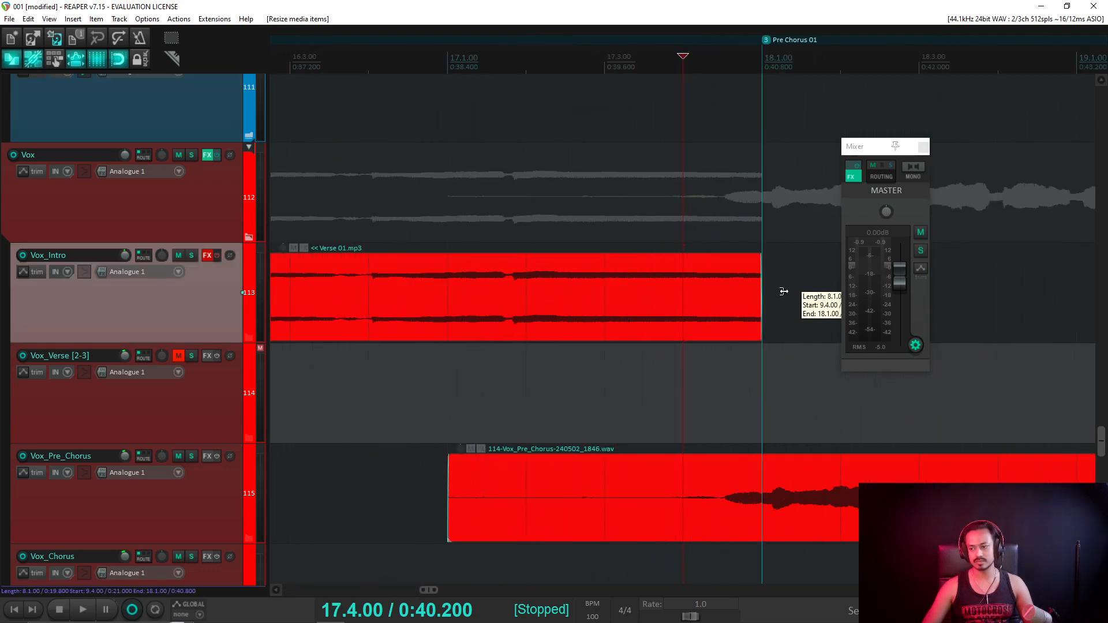
{"action": "scroll", "coordinate": [780, 291], "scroll_direction": "down", "scroll_amount": 5}
{"action": "scroll", "coordinate": [775, 292], "scroll_direction": "down", "scroll_amount": 4}
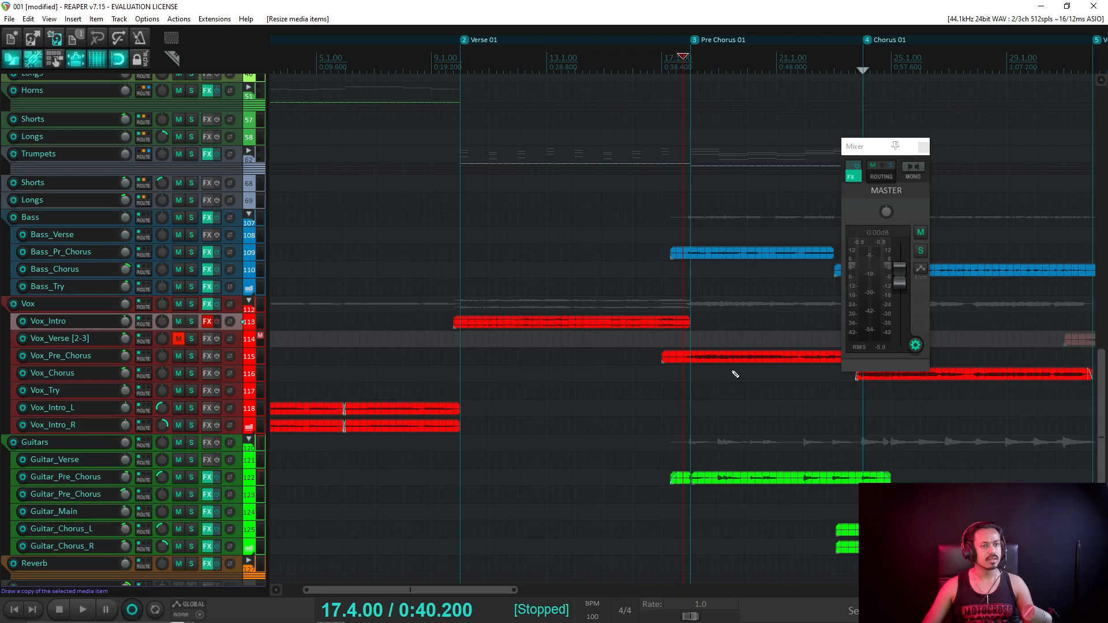
{"action": "scroll", "coordinate": [752, 371], "scroll_direction": "down", "scroll_amount": 3}
{"action": "scroll", "coordinate": [577, 367], "scroll_direction": "down", "scroll_amount": 2}
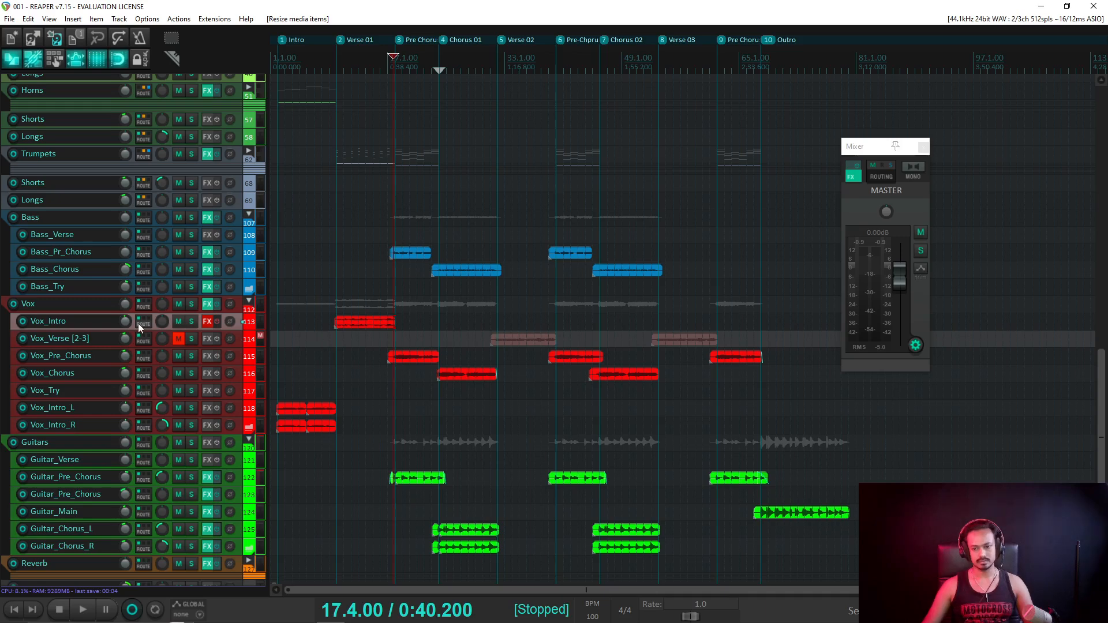
Play the song from bar 23, then jump playback ahead to the Verse 02 section.
{"action": "scroll", "coordinate": [138, 327], "scroll_direction": "down", "scroll_amount": 1}
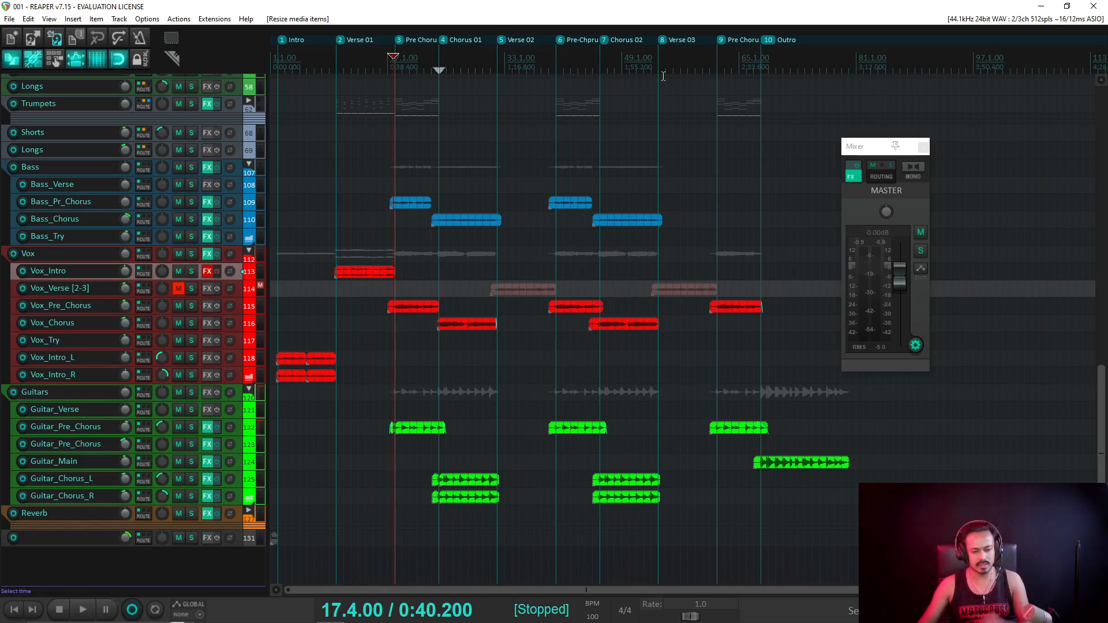
{"action": "left_click", "coordinate": [432, 65]}
{"action": "key", "text": "space"}
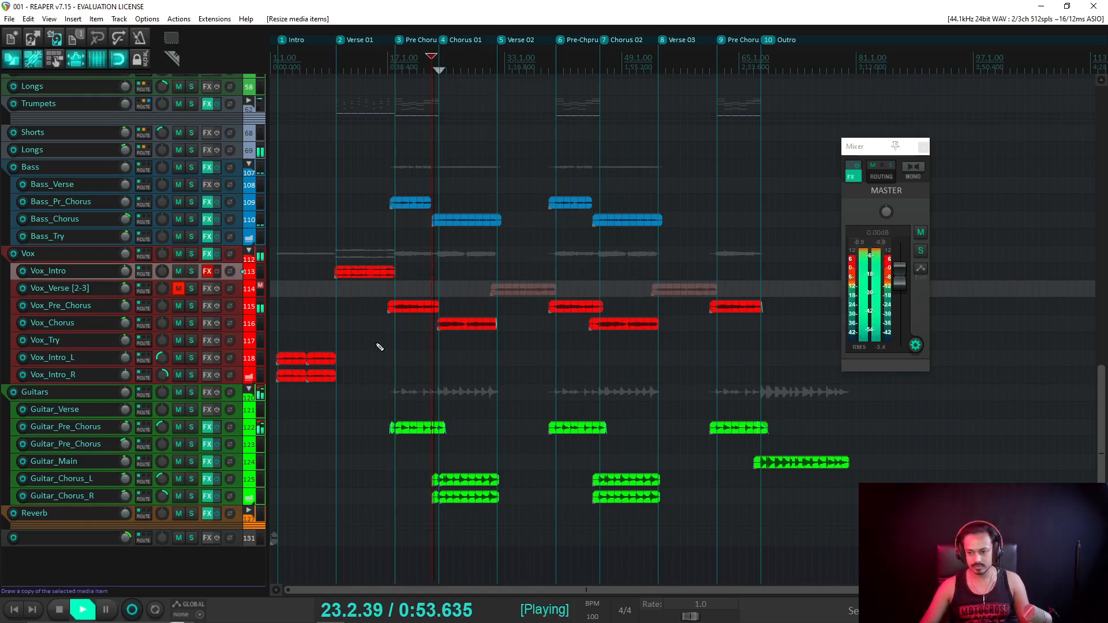
{"action": "left_click", "coordinate": [491, 71]}
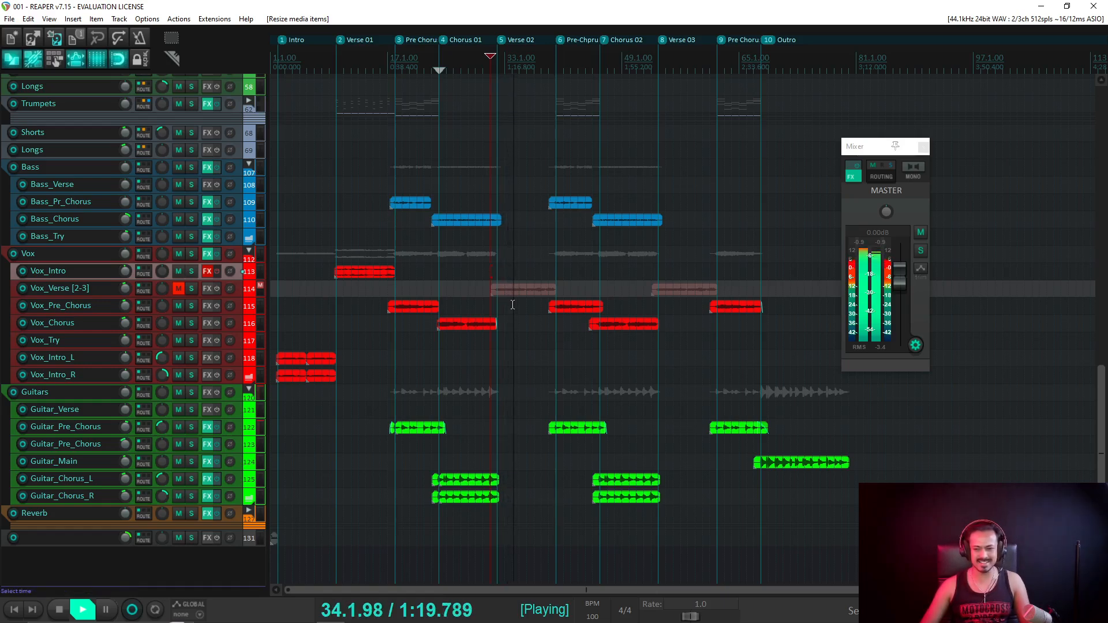
Stop playback and delete the old Verse 02 vocal clip.
{"action": "left_click", "coordinate": [521, 320]}
{"action": "key", "text": "space"}
{"action": "key", "text": "Delete"}
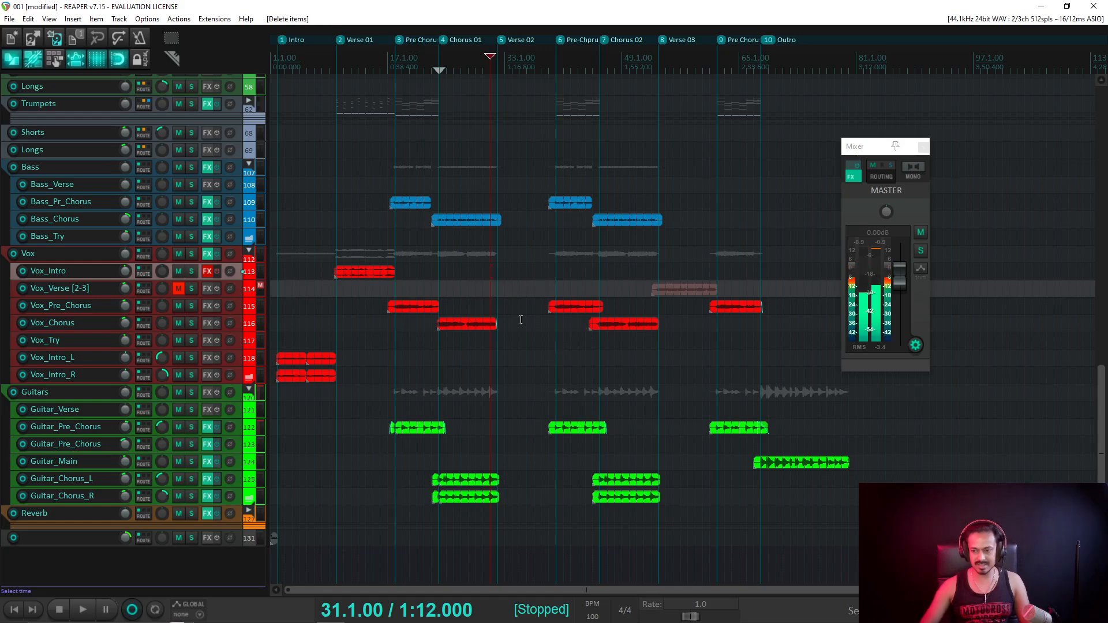
Arm and unmute Vox_Verse [2-3], record a new verse vocal take, keep it and play it back.
{"action": "left_click", "coordinate": [23, 288]}
{"action": "left_click", "coordinate": [179, 293]}
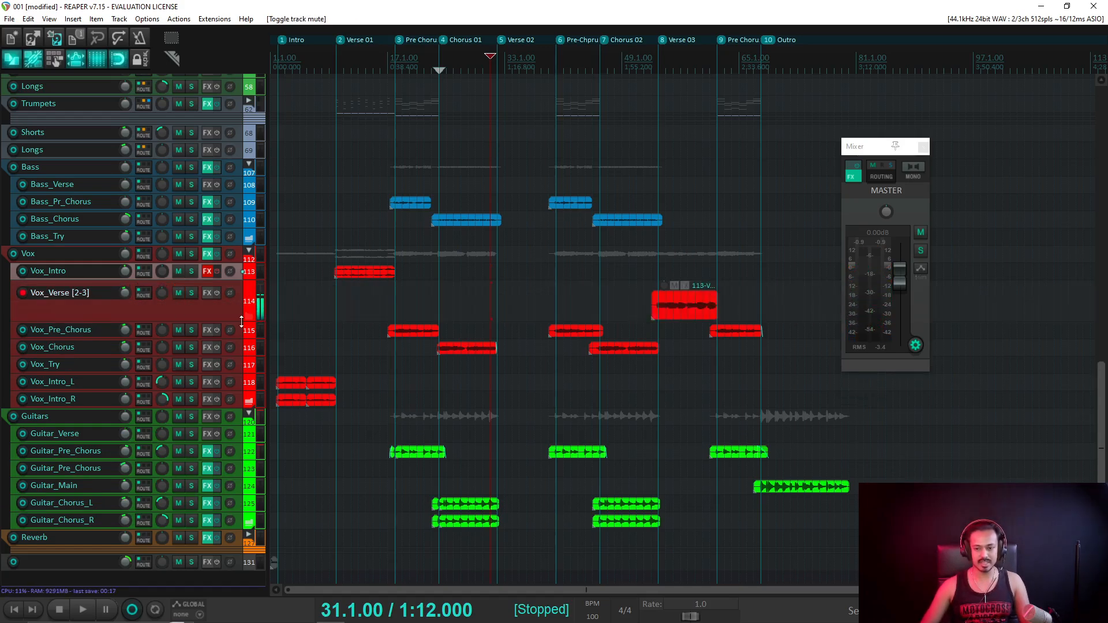
{"action": "key", "text": "ctrl+r"}
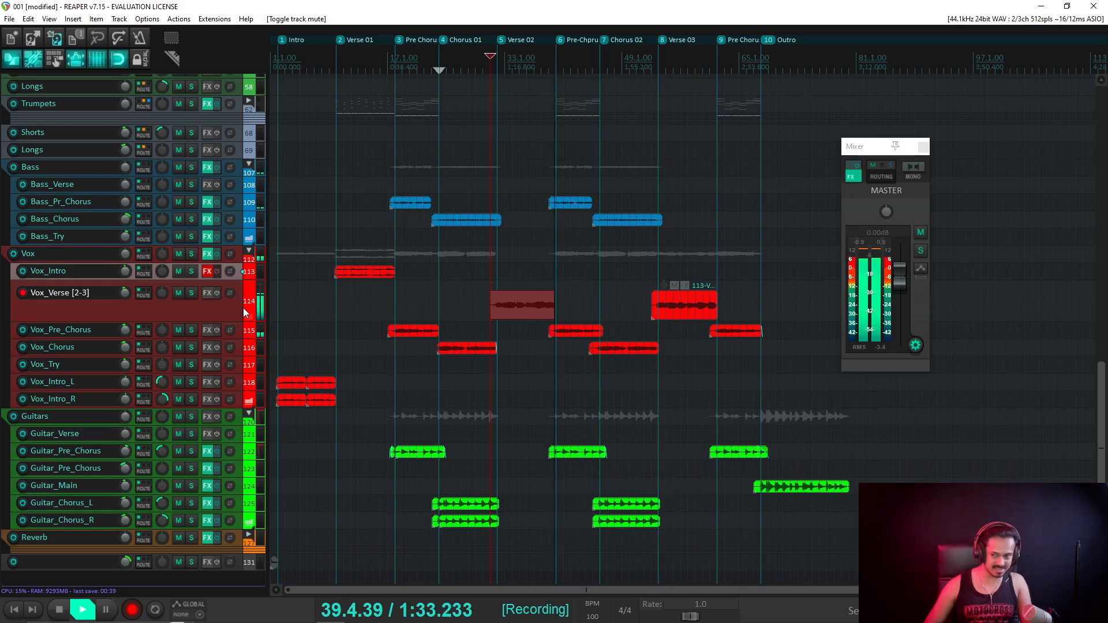
{"action": "key", "text": "space"}
{"action": "key", "text": "Return"}
{"action": "key", "text": "space"}
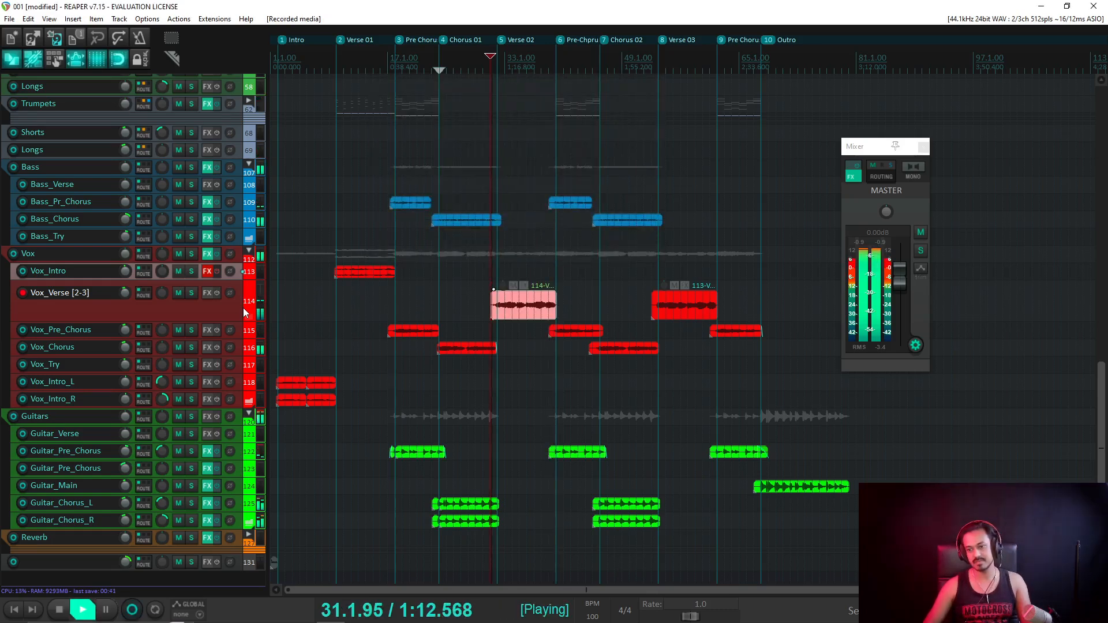
Disarm Vox_Verse [2-3], delete its Verse 03 clip, save, and select the new Verse 02 take.
{"action": "scroll", "coordinate": [124, 293], "scroll_direction": "down", "scroll_amount": 5}
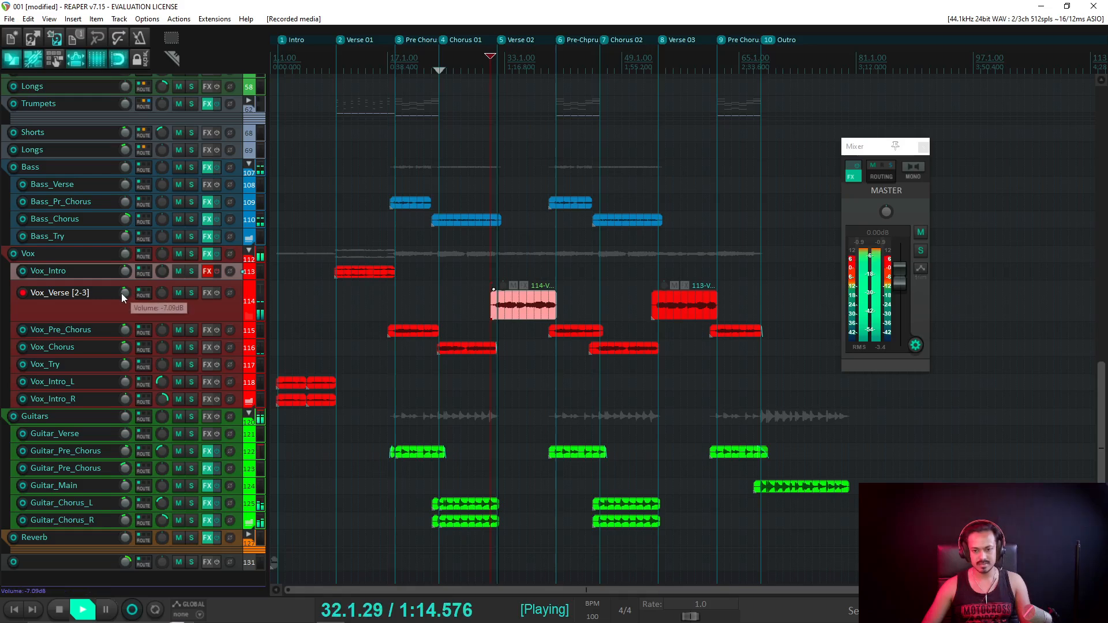
{"action": "scroll", "coordinate": [124, 294], "scroll_direction": "down", "scroll_amount": 2}
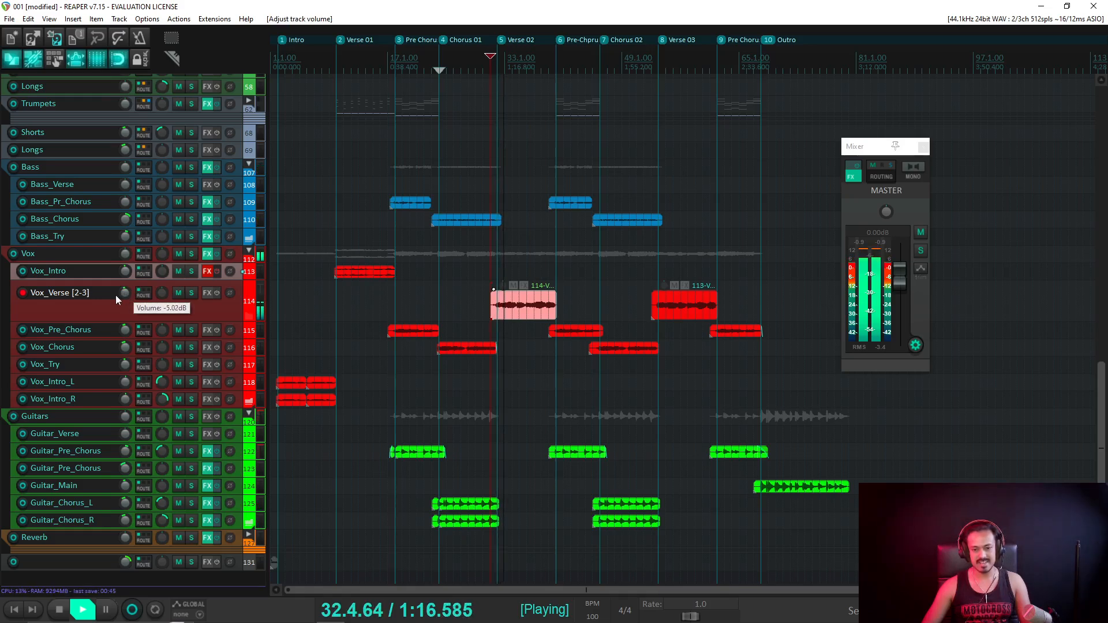
{"action": "left_click", "coordinate": [22, 293]}
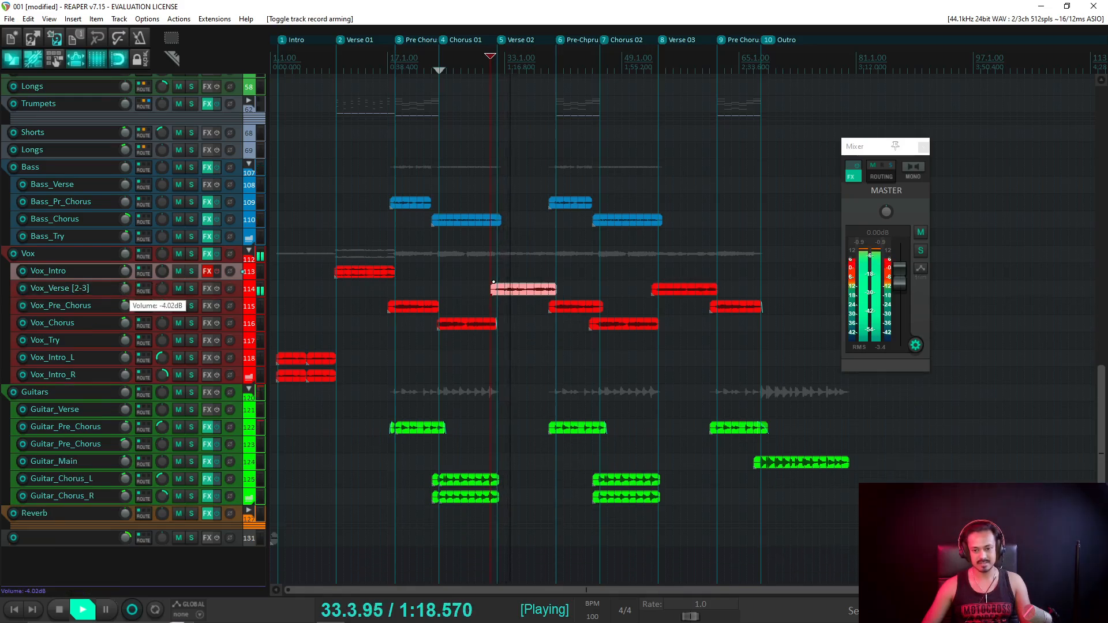
{"action": "left_click", "coordinate": [687, 292]}
{"action": "key", "text": "Delete"}
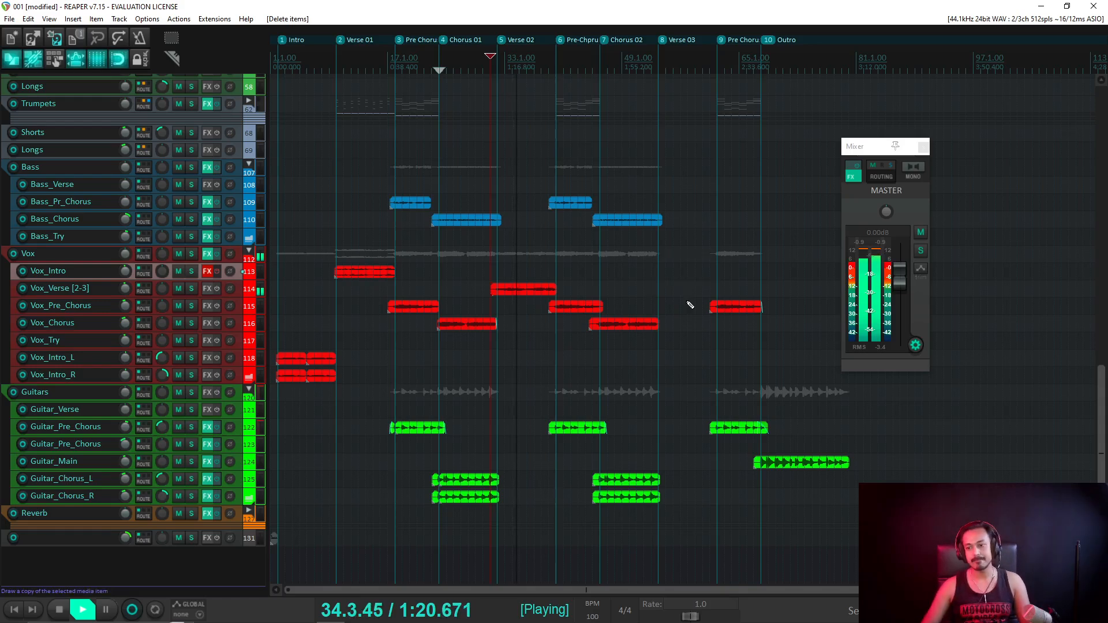
{"action": "key", "text": "ctrl+s"}
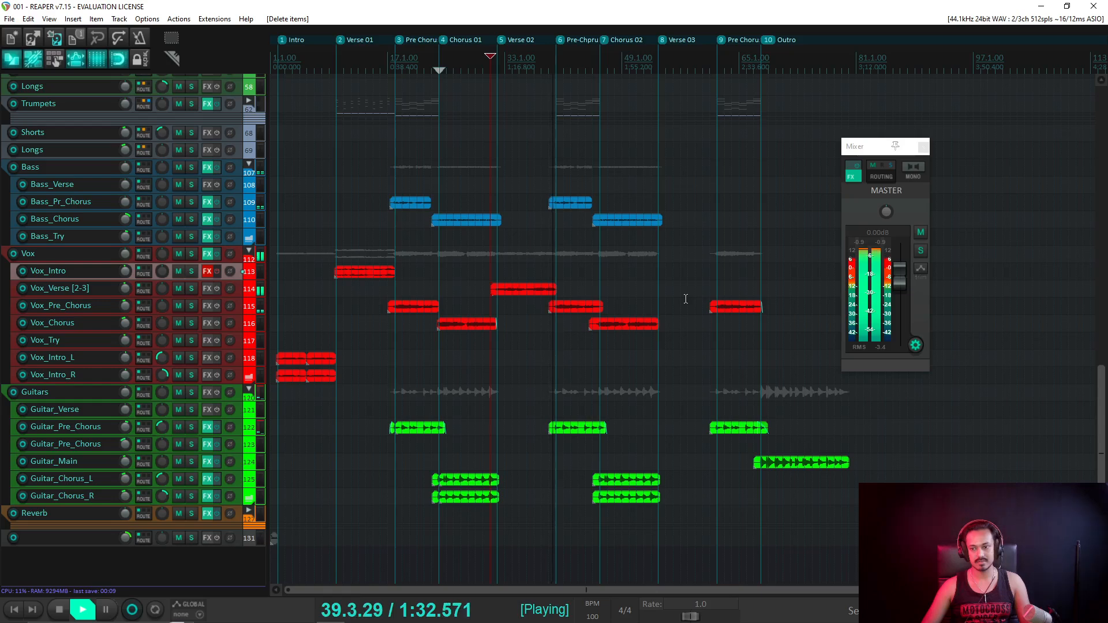
{"action": "key", "text": "space"}
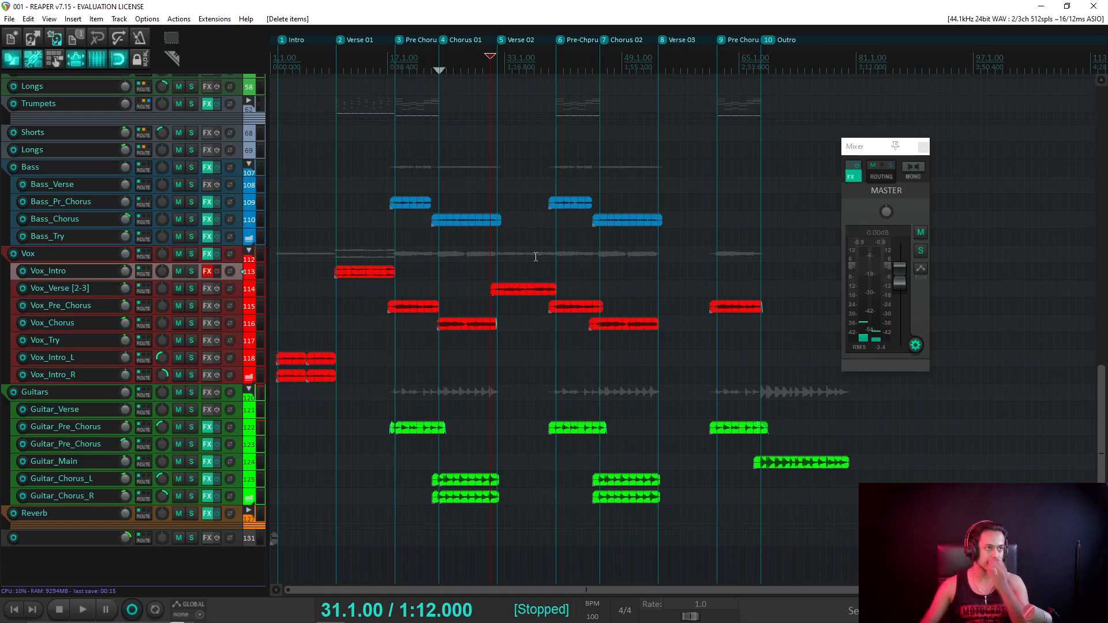
{"action": "left_click_drag", "start_coordinate": [517, 291], "coordinate": [517, 304]}
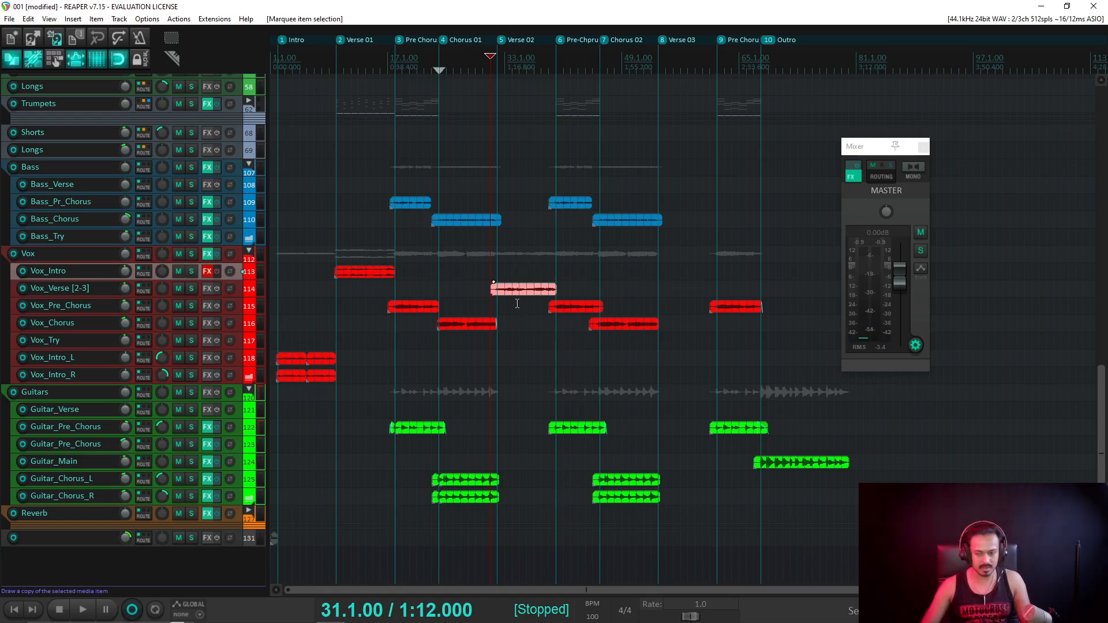
Paste a copy of the new verse take at bar 53 on Vox_Verse [2-3], play it back, and save.
{"action": "left_click", "coordinate": [241, 289]}
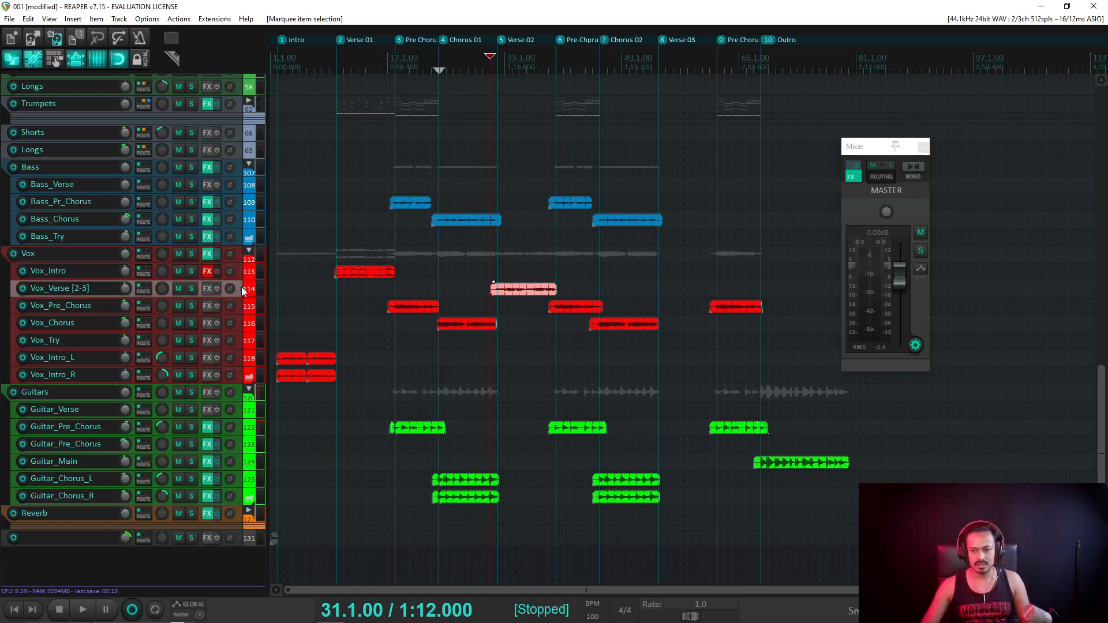
{"action": "left_click", "coordinate": [652, 62]}
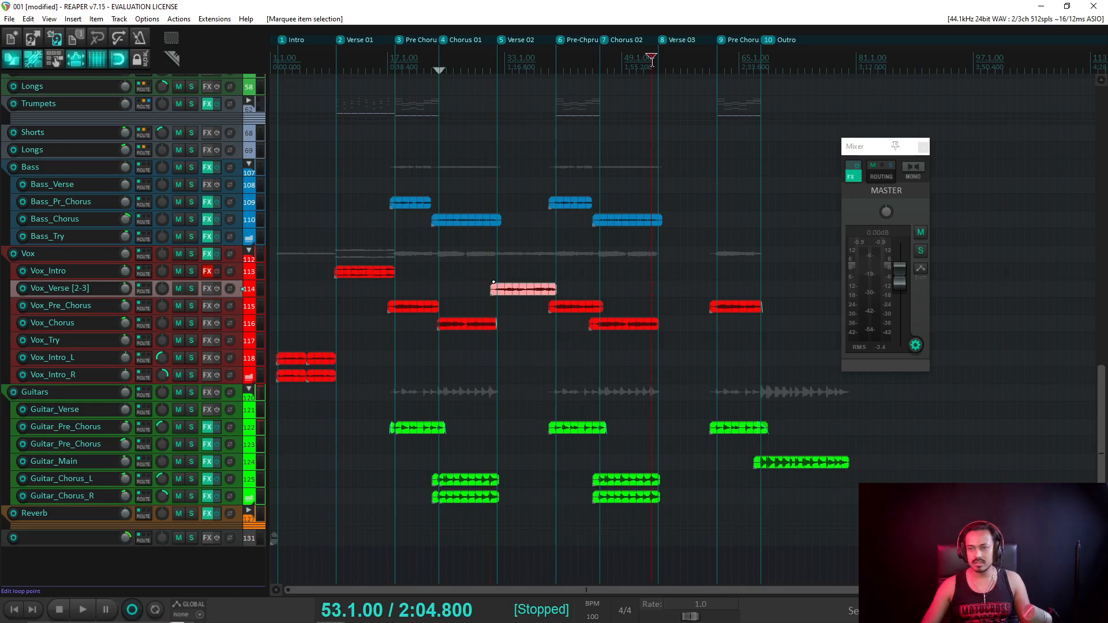
{"action": "key", "text": "ctrl+v"}
{"action": "left_click", "coordinate": [653, 94]}
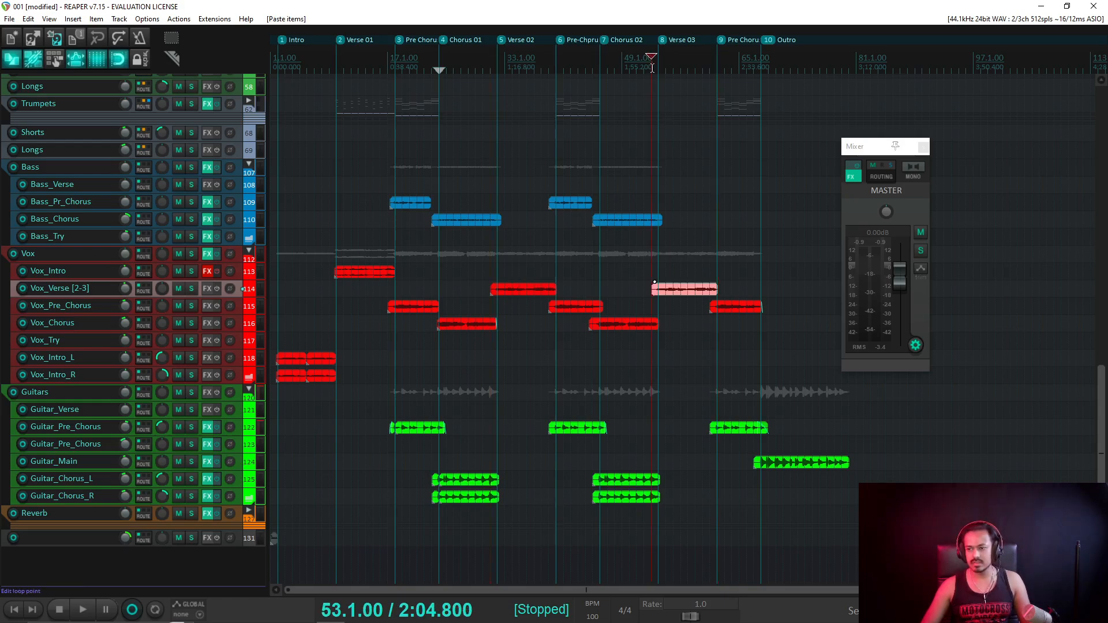
{"action": "key", "text": "space"}
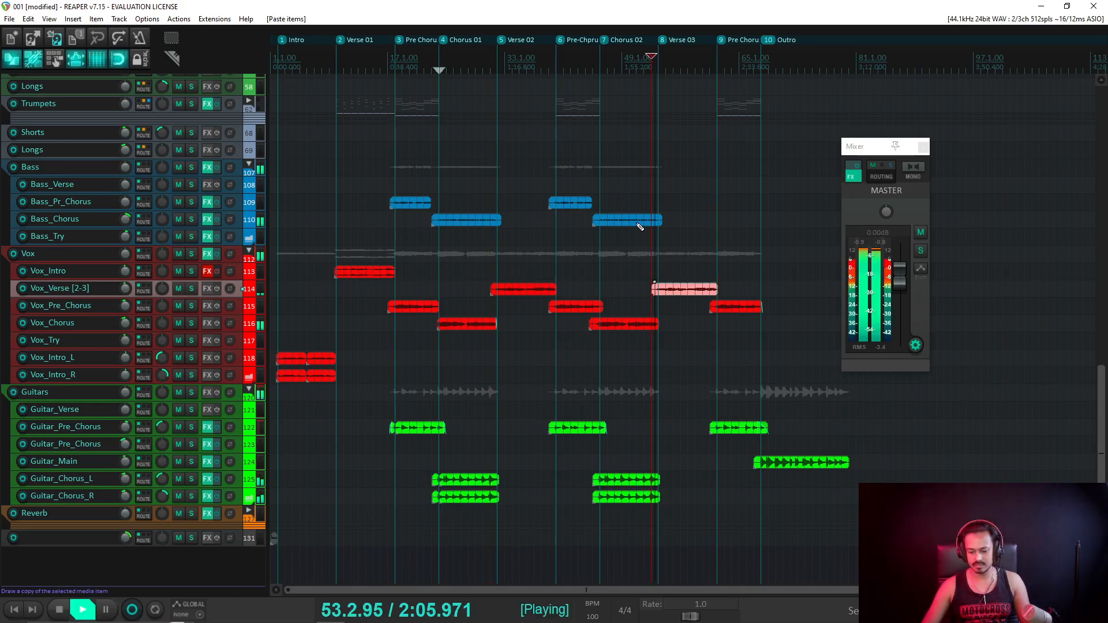
{"action": "key", "text": "ctrl+s"}
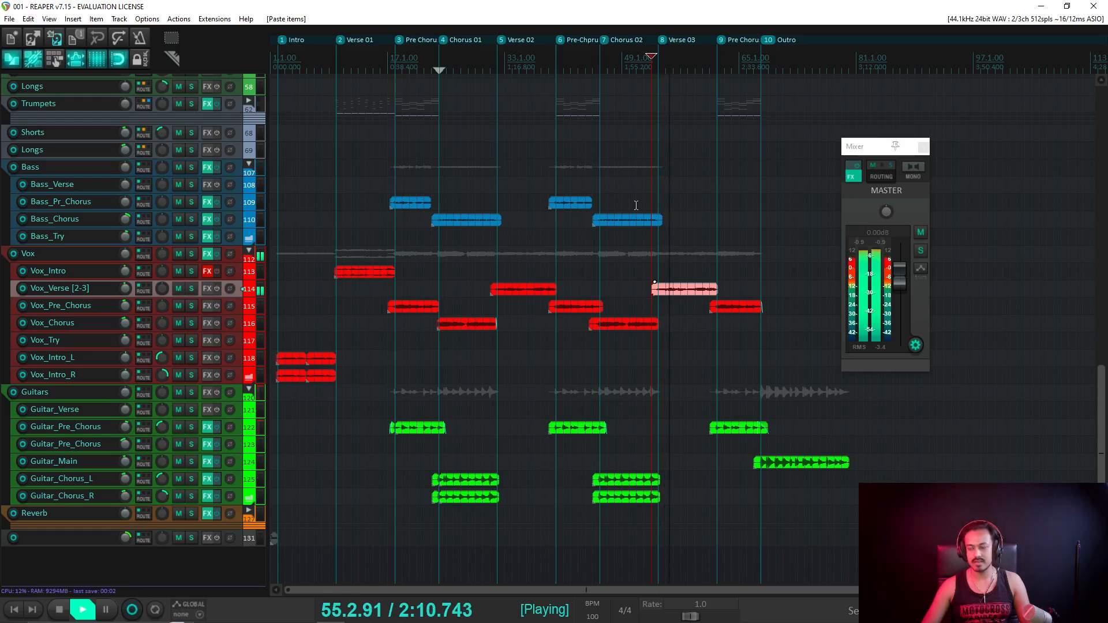
{"action": "key", "text": "space"}
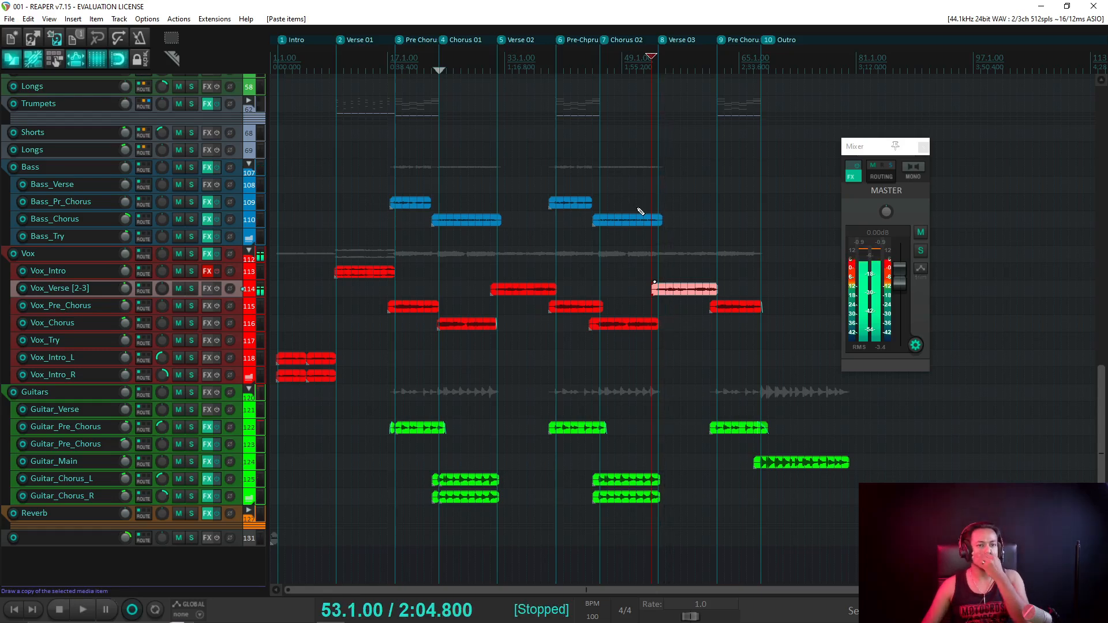
{"action": "scroll", "coordinate": [59, 234], "scroll_direction": "up", "scroll_amount": 5}
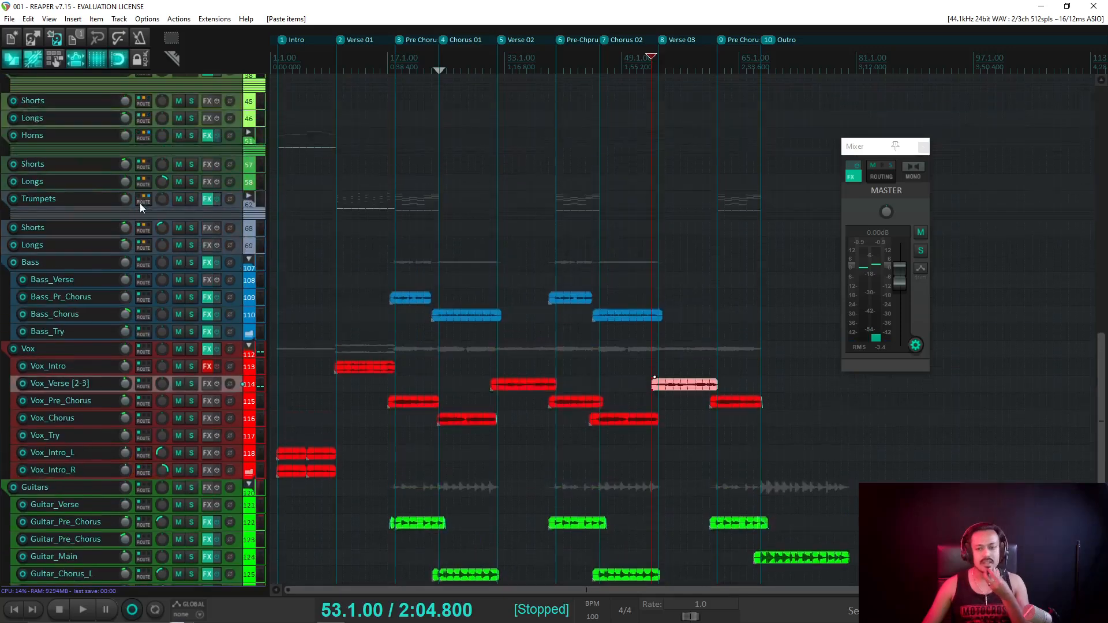
{"action": "scroll", "coordinate": [156, 188], "scroll_direction": "up", "scroll_amount": 15}
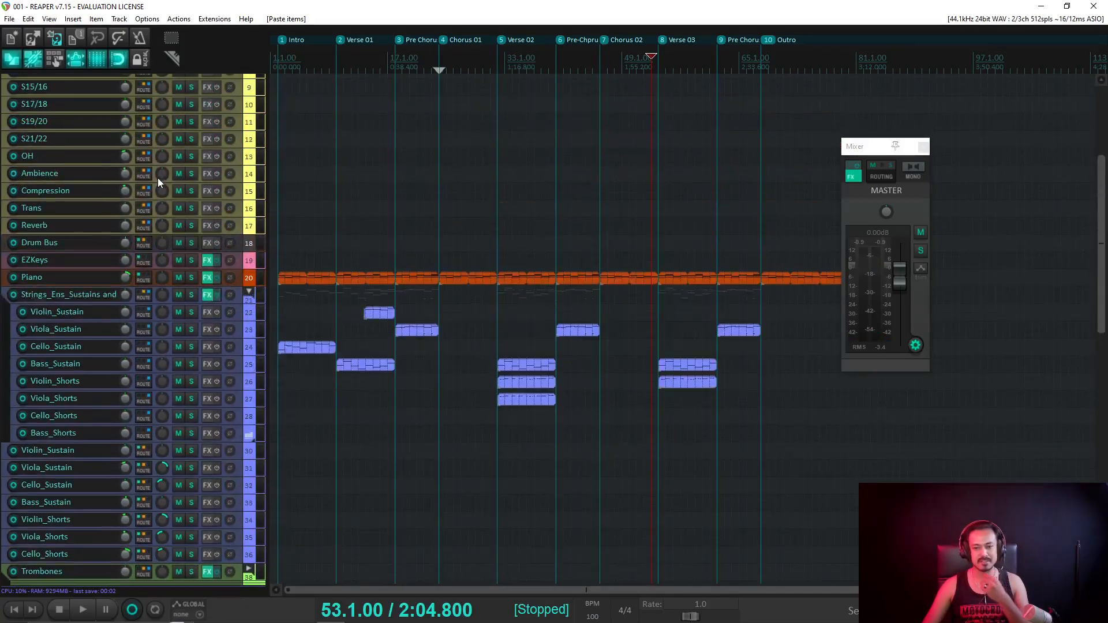
{"action": "scroll", "coordinate": [165, 158], "scroll_direction": "up", "scroll_amount": 3}
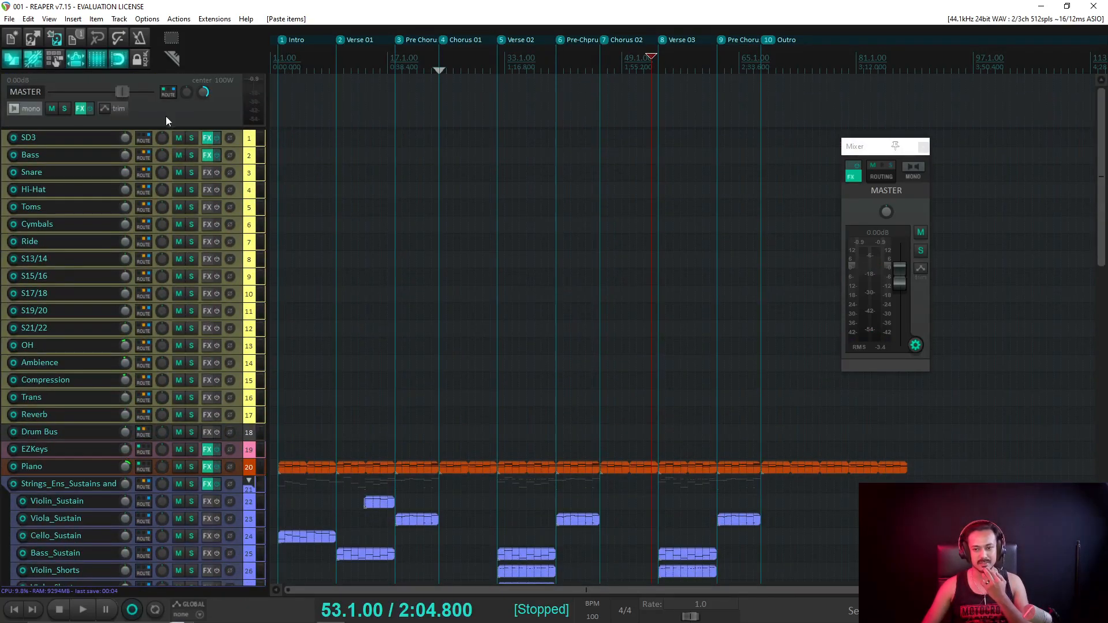
Open the master FX chain, browse the Waves plugins in Add FX, then cancel and close it.
{"action": "left_click", "coordinate": [853, 177]}
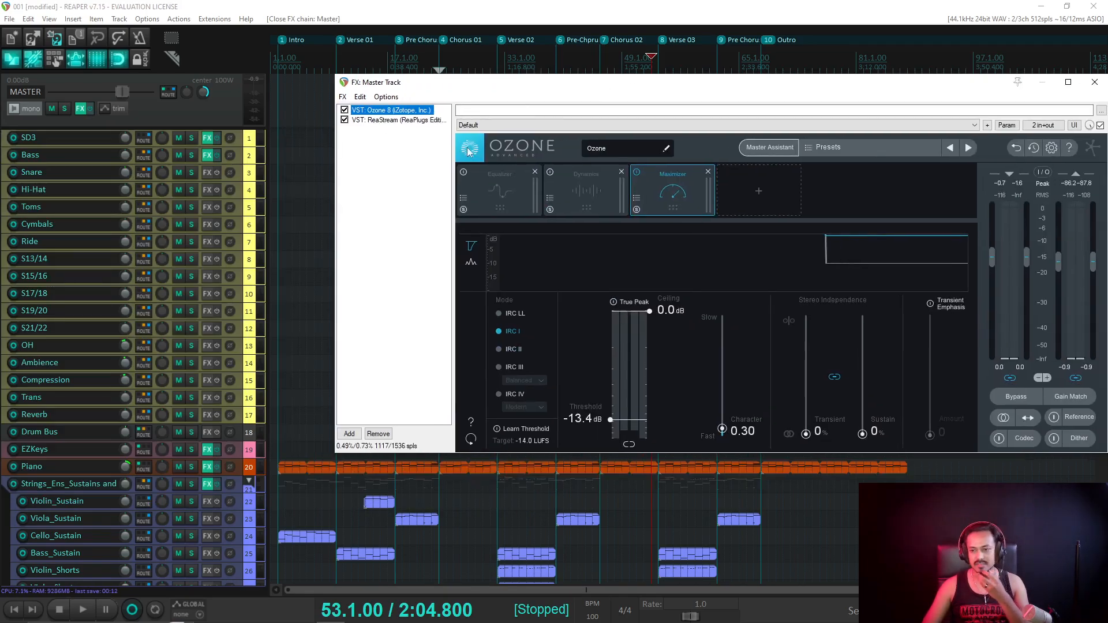
{"action": "left_click", "coordinate": [392, 150]}
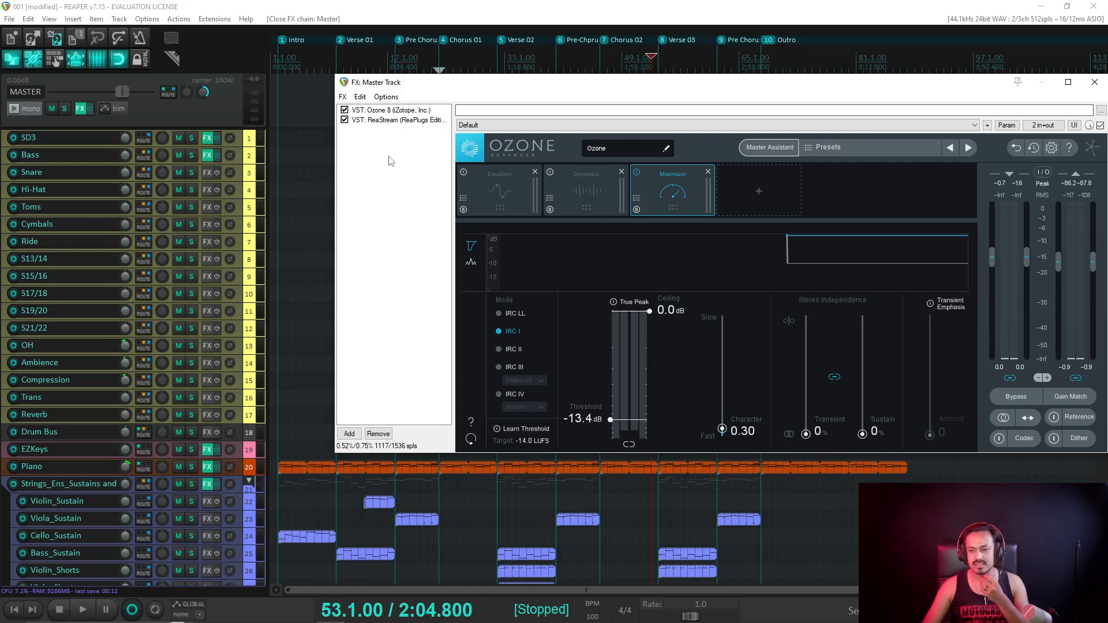
{"action": "double_click", "coordinate": [397, 195]}
{"action": "left_click", "coordinate": [263, 341]}
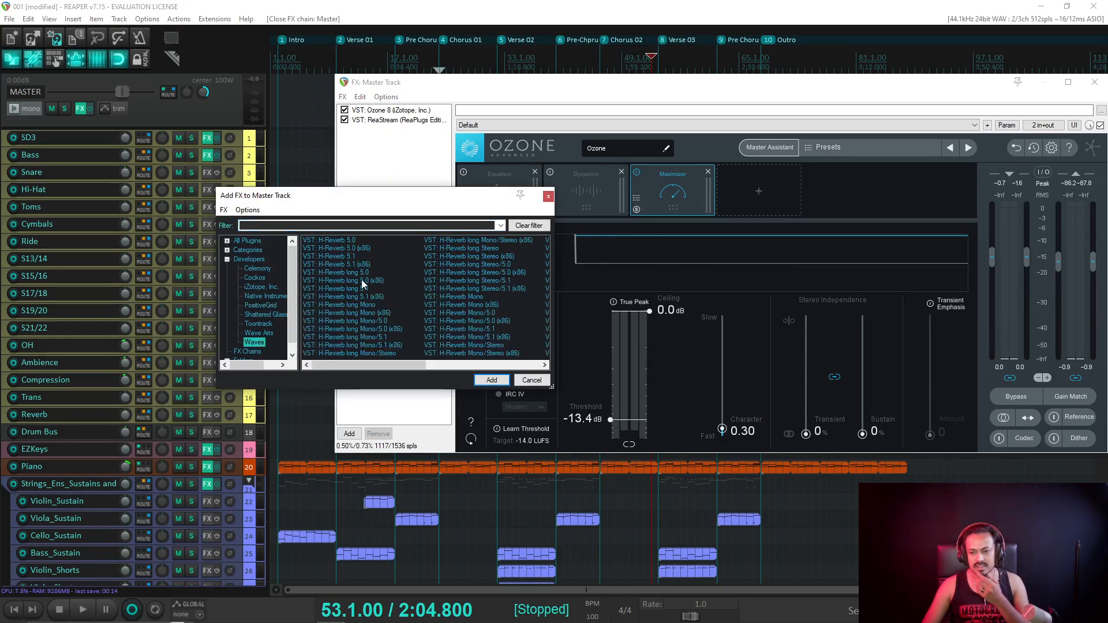
{"action": "left_click_drag", "start_coordinate": [362, 368], "coordinate": [494, 371]}
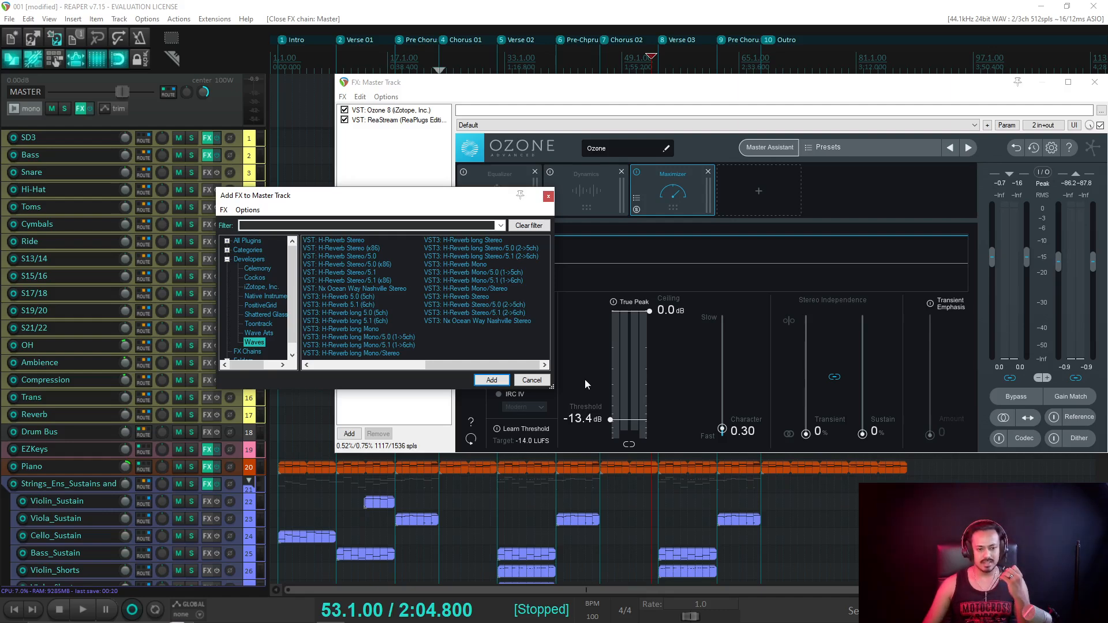
{"action": "left_click", "coordinate": [523, 382]}
{"action": "key", "text": "Escape"}
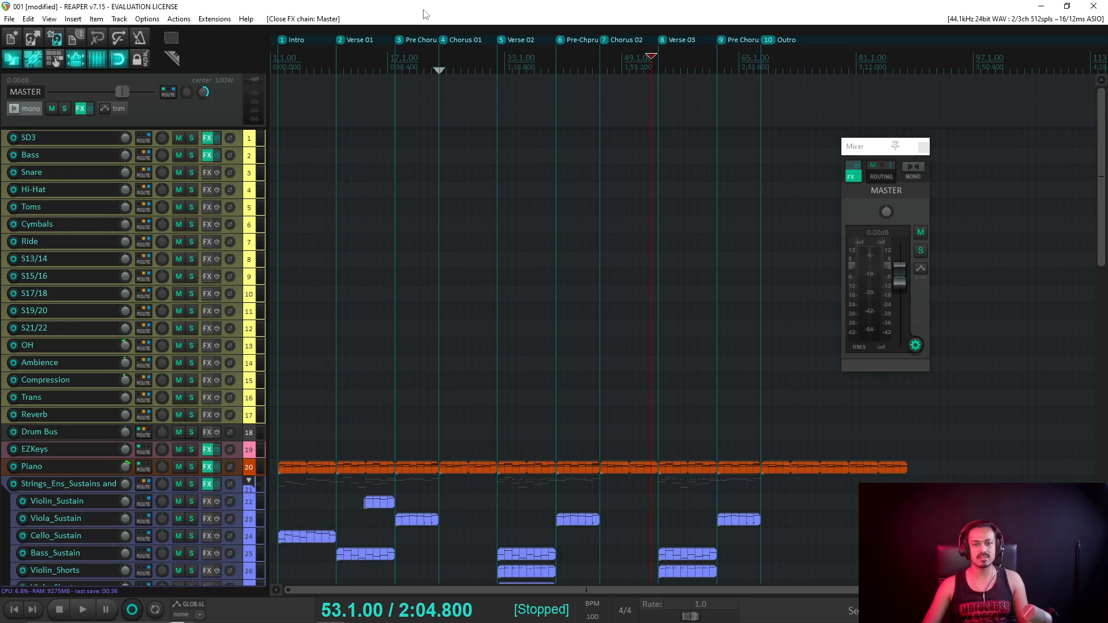
{"action": "left_click", "coordinate": [1076, 613]}
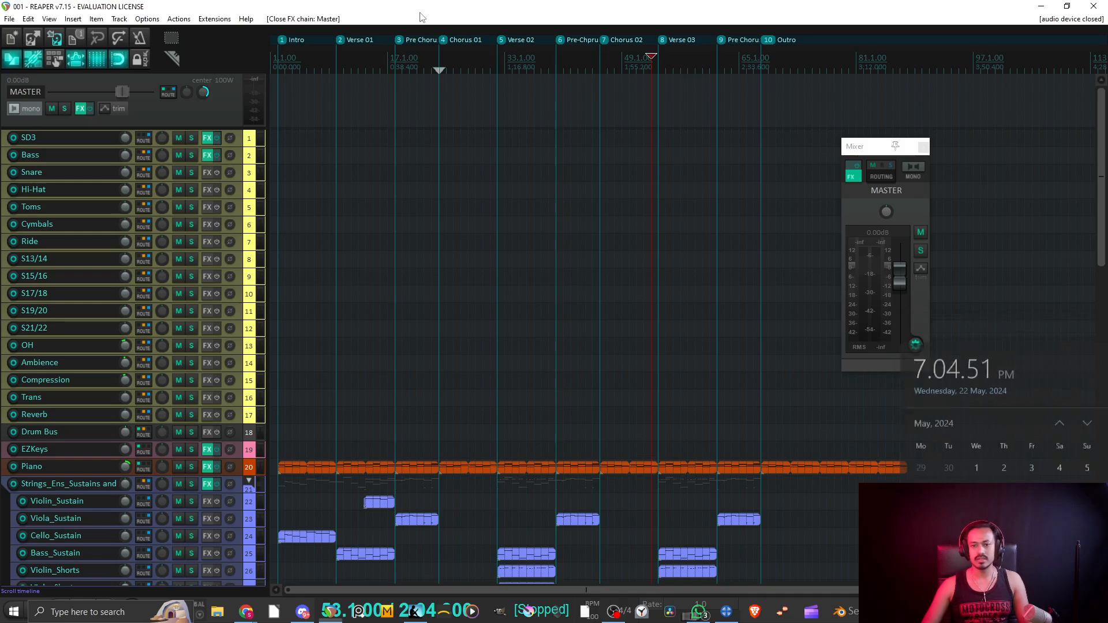
{"action": "scroll", "coordinate": [104, 259], "scroll_direction": "down", "scroll_amount": 5}
{"action": "scroll", "coordinate": [115, 258], "scroll_direction": "down", "scroll_amount": 12}
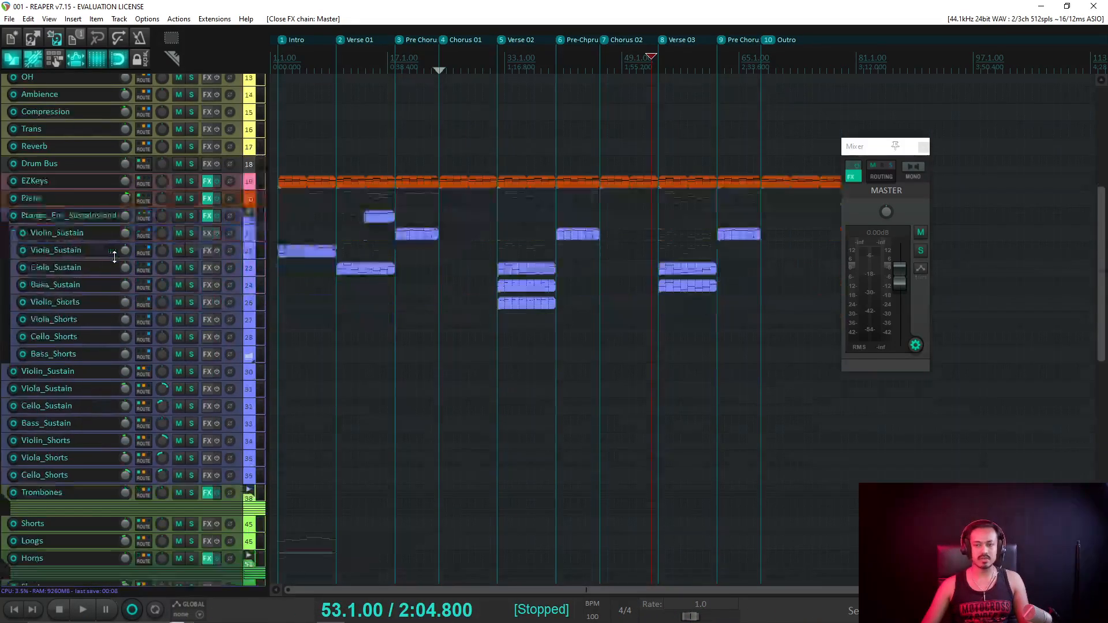
{"action": "scroll", "coordinate": [114, 257], "scroll_direction": "down", "scroll_amount": 8}
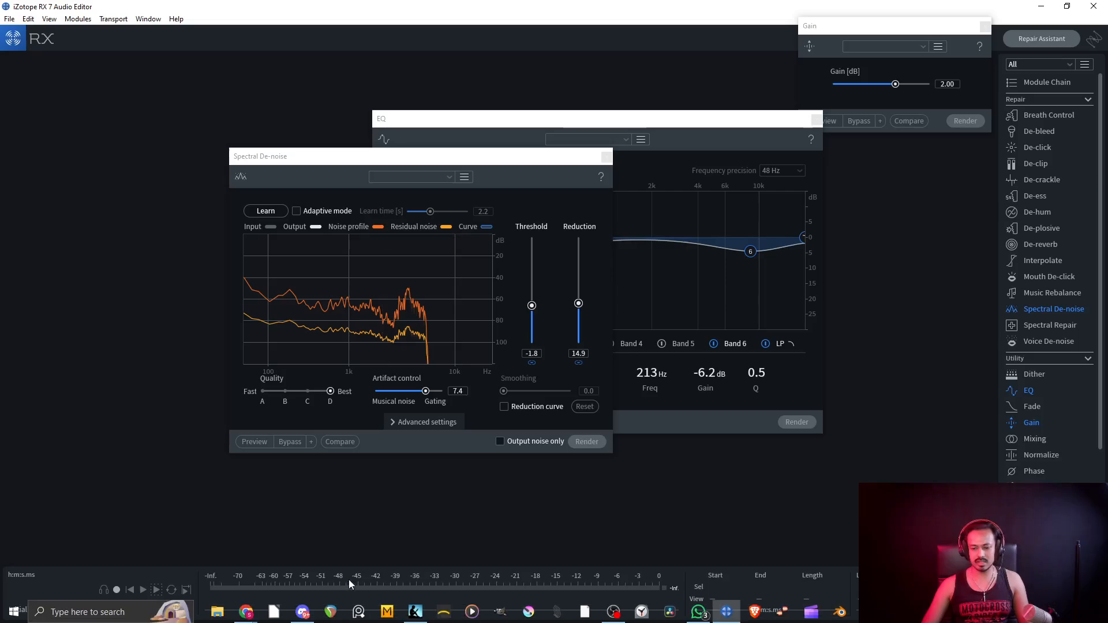
Bring Chrome forward and open the Students Works folder in Google Drive, closing the extra tab.
{"action": "mouse_move", "coordinate": [249, 612]}
{"action": "left_click", "coordinate": [290, 566]}
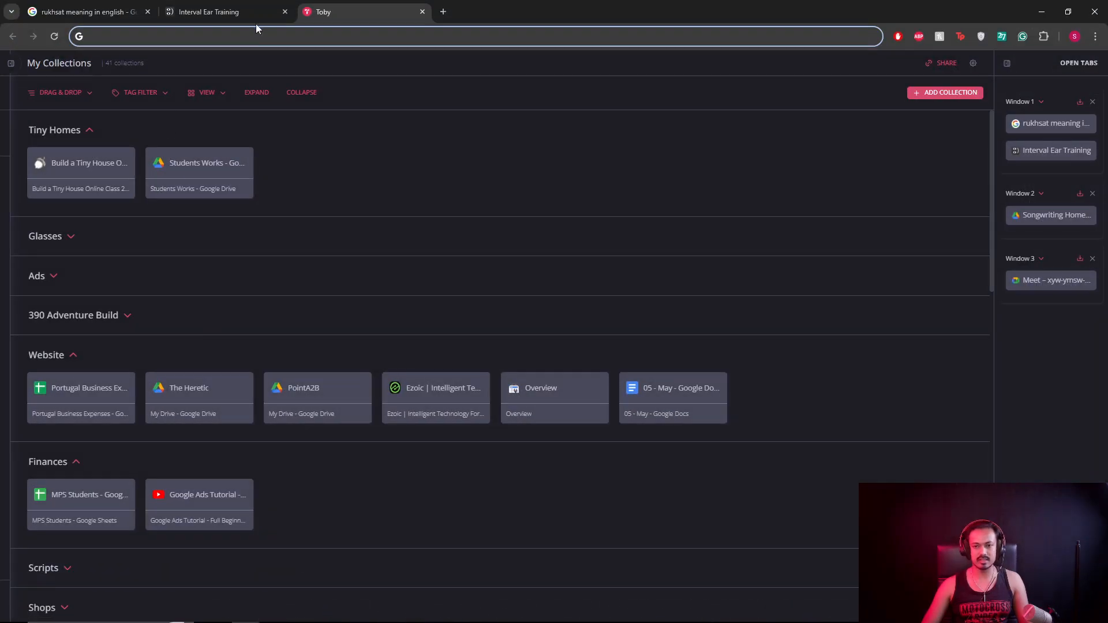
{"action": "left_click", "coordinate": [189, 145]}
{"action": "left_click", "coordinate": [390, 18]}
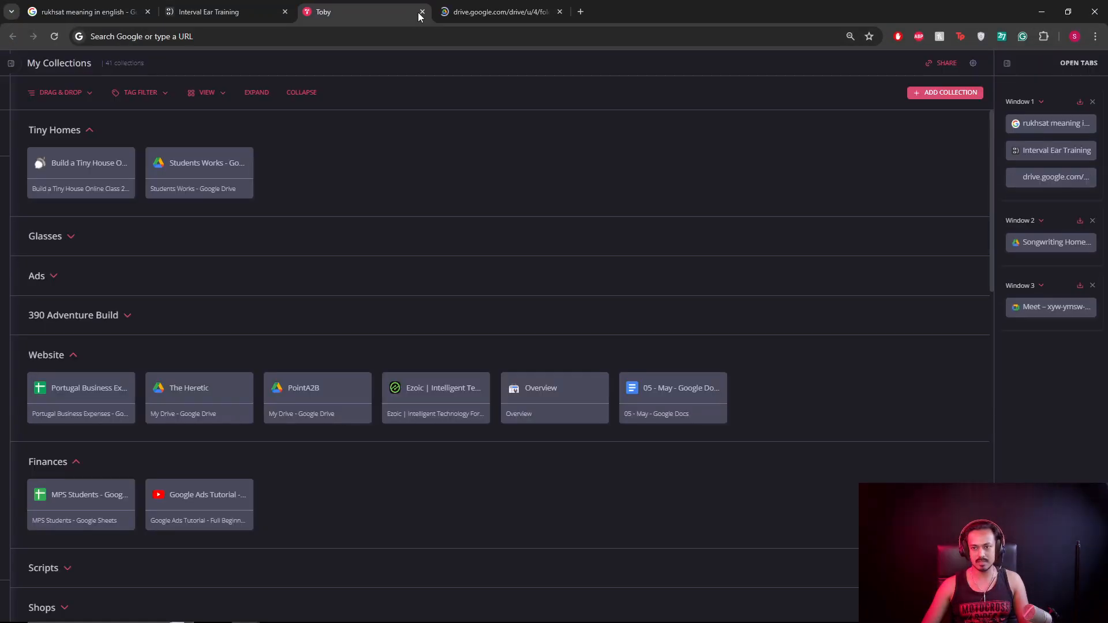
{"action": "left_click", "coordinate": [422, 12]}
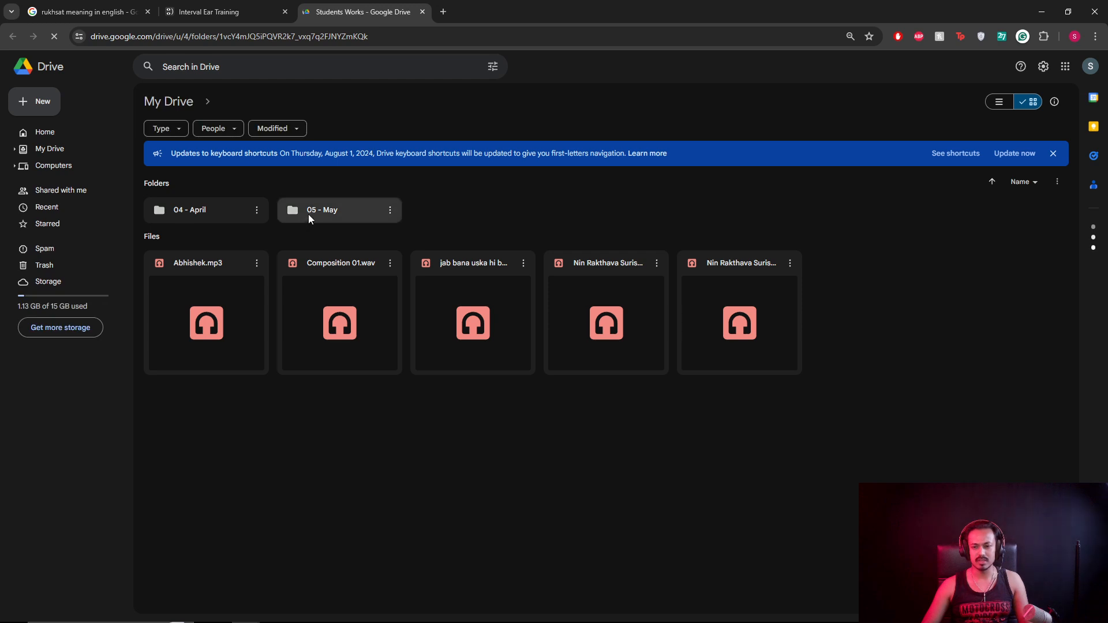
Open 05 - May, then 17, then the student's submission folder.
{"action": "double_click", "coordinate": [308, 215]}
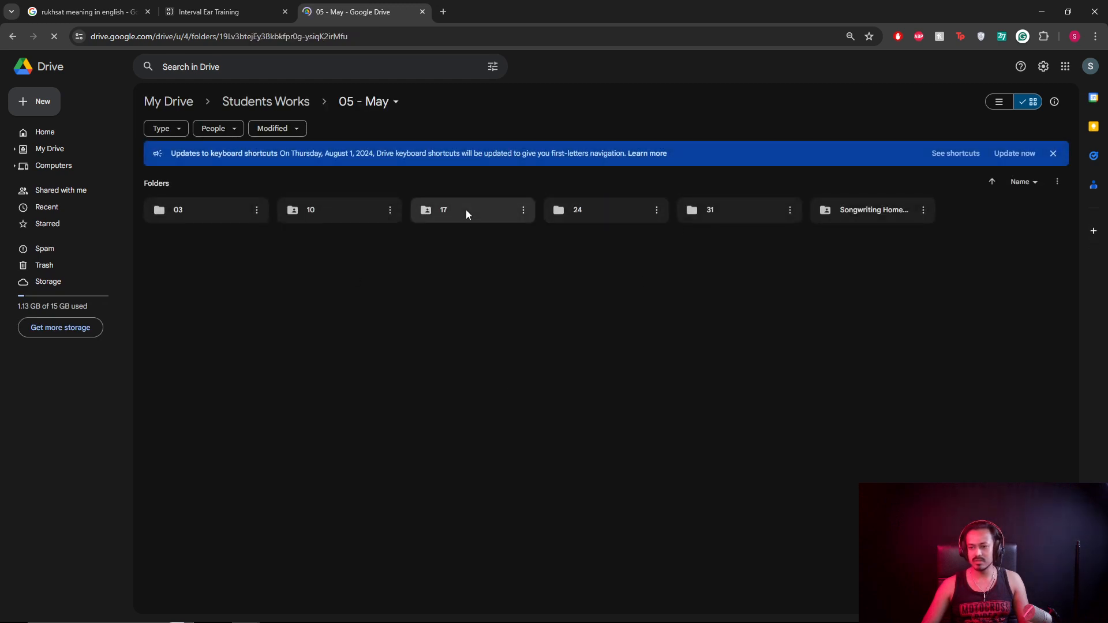
{"action": "double_click", "coordinate": [465, 211]}
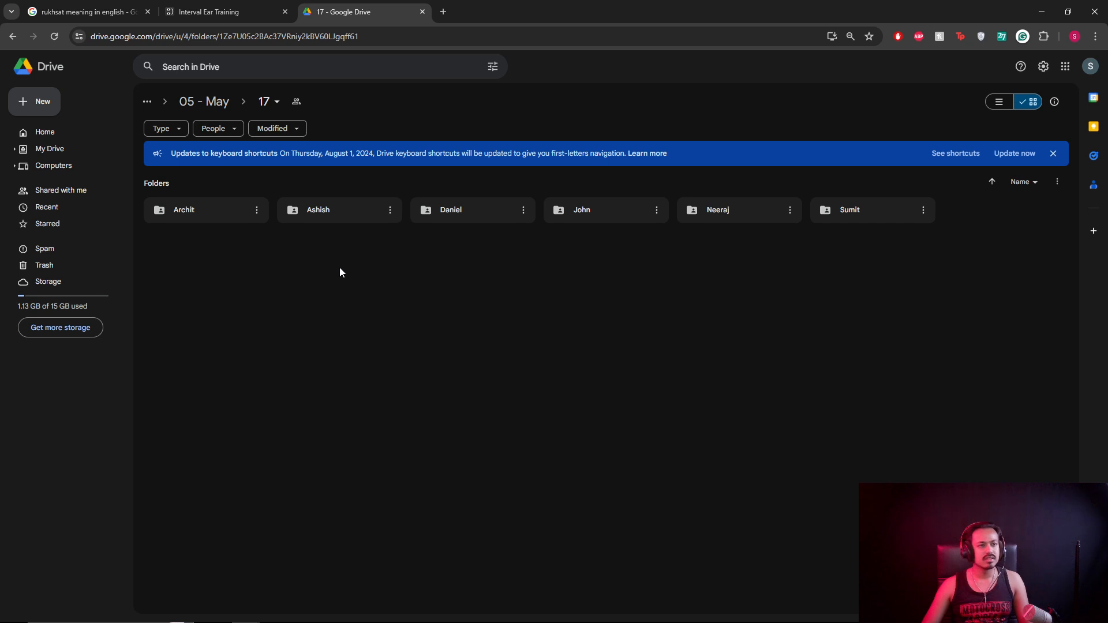
{"action": "double_click", "coordinate": [628, 222]}
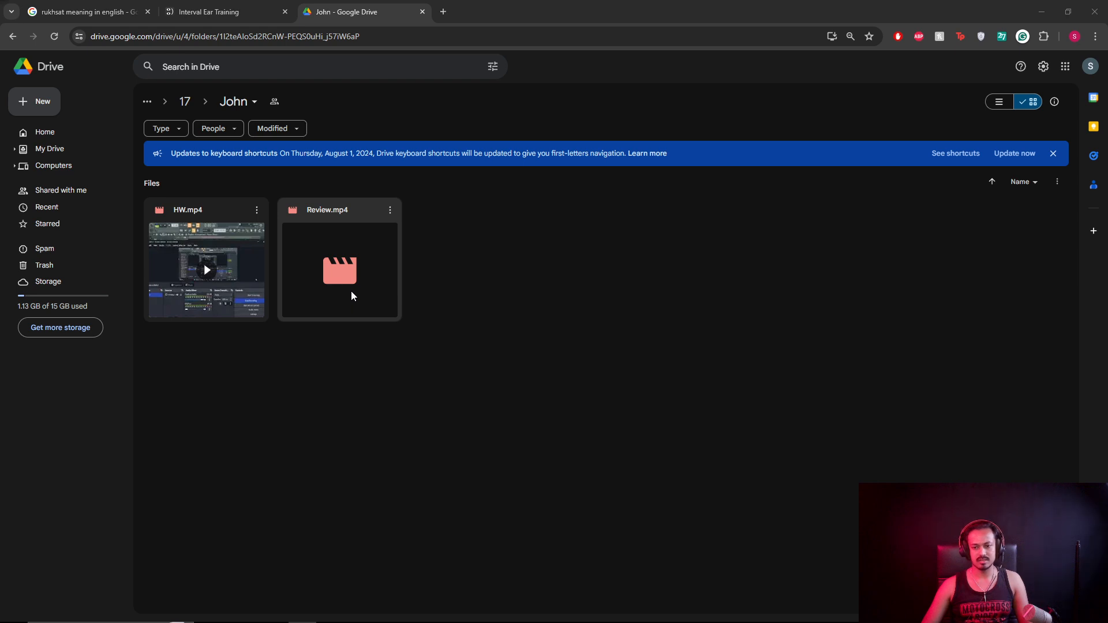
Open Review.mp4 in the Drive preview and play it full screen.
{"action": "double_click", "coordinate": [338, 263]}
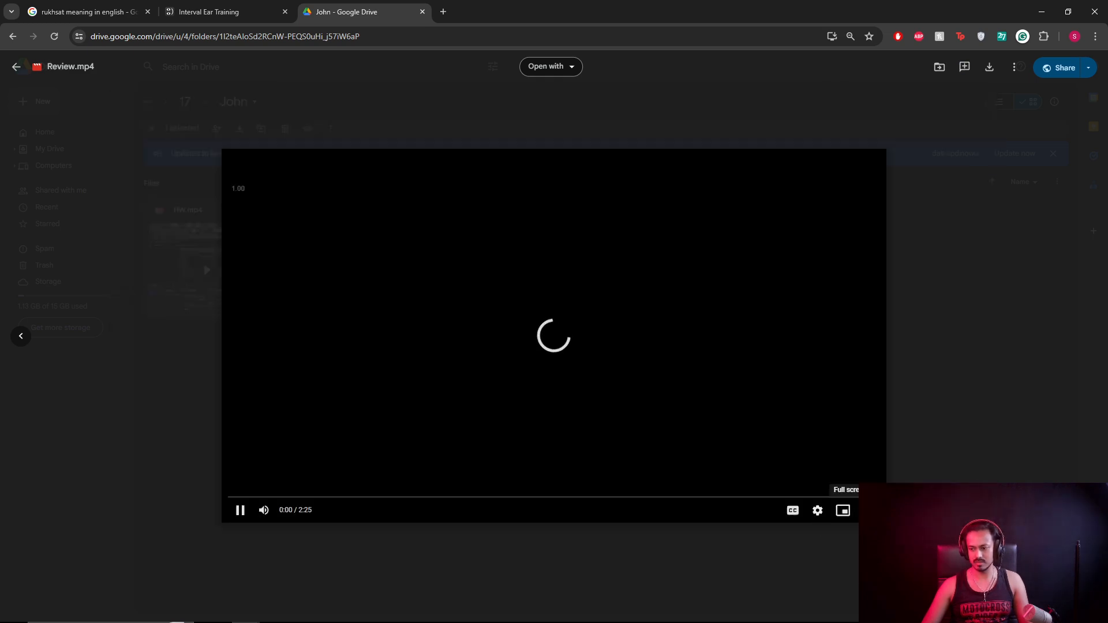
{"action": "left_click", "coordinate": [867, 510]}
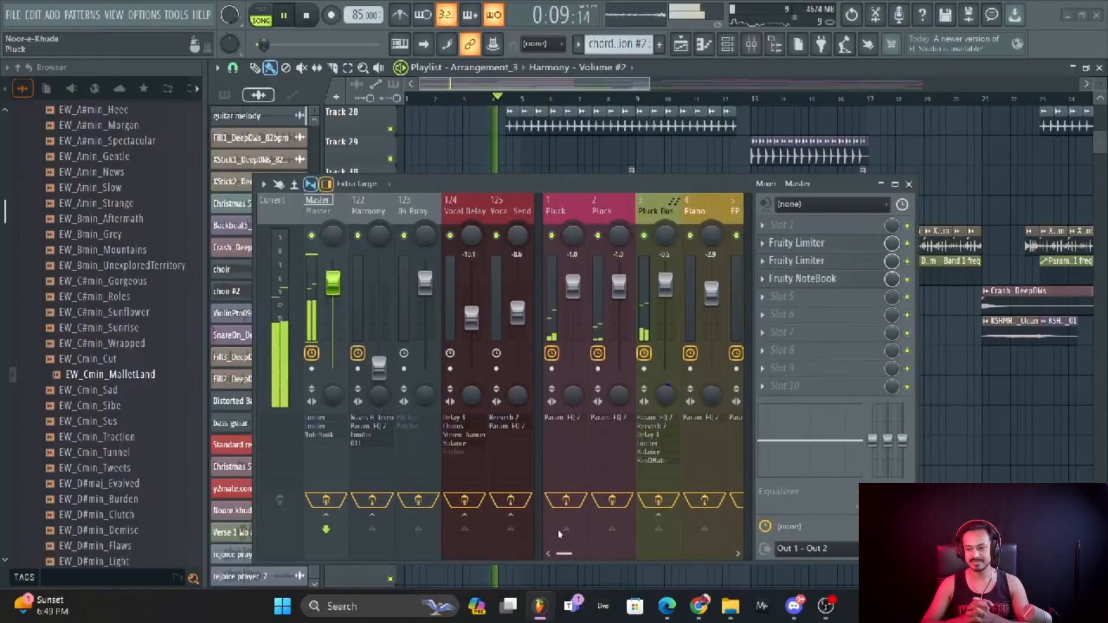
Close the Mixer so the song's playlist arrangement is in view.
{"action": "left_click_drag", "start_coordinate": [568, 555], "coordinate": [574, 553]}
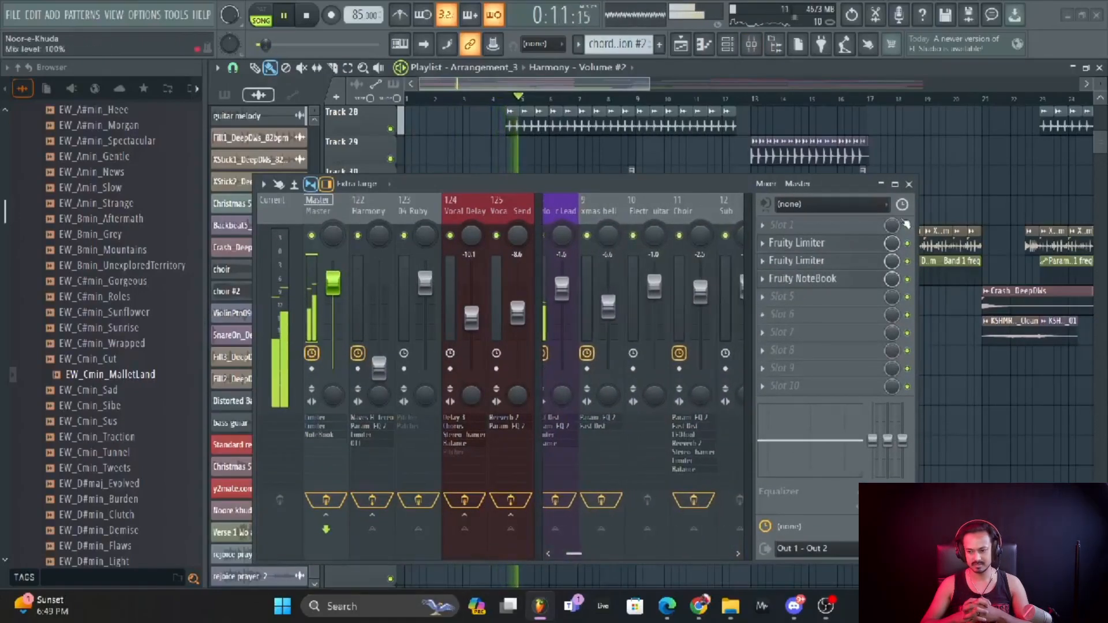
{"action": "left_click", "coordinate": [908, 184]}
{"action": "scroll", "coordinate": [639, 383], "scroll_direction": "up", "scroll_amount": 6}
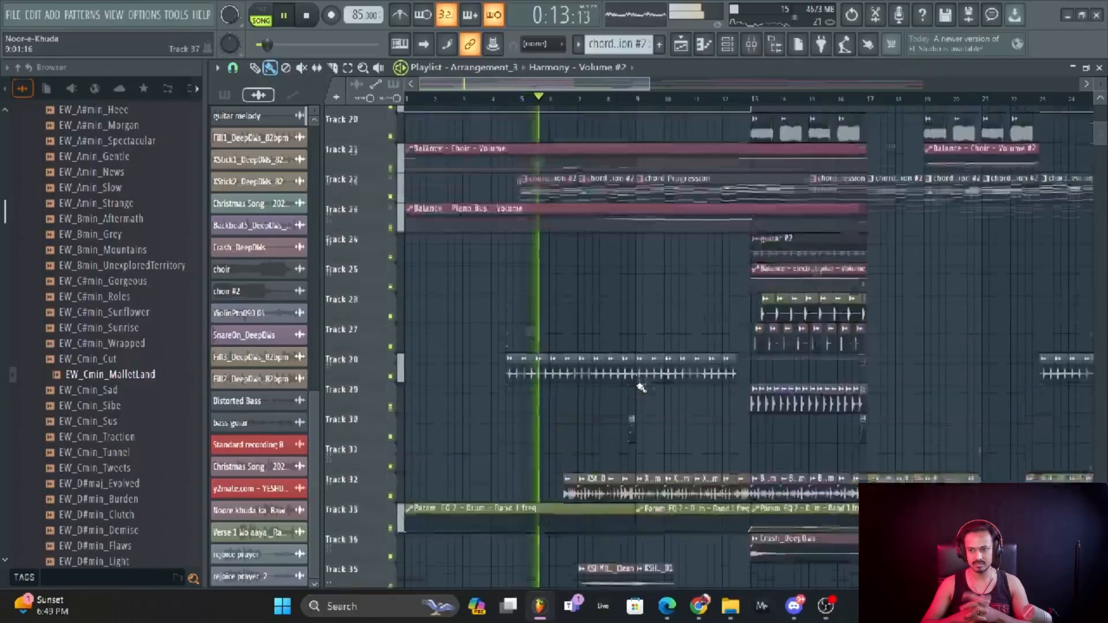
{"action": "scroll", "coordinate": [640, 387], "scroll_direction": "up", "scroll_amount": 7}
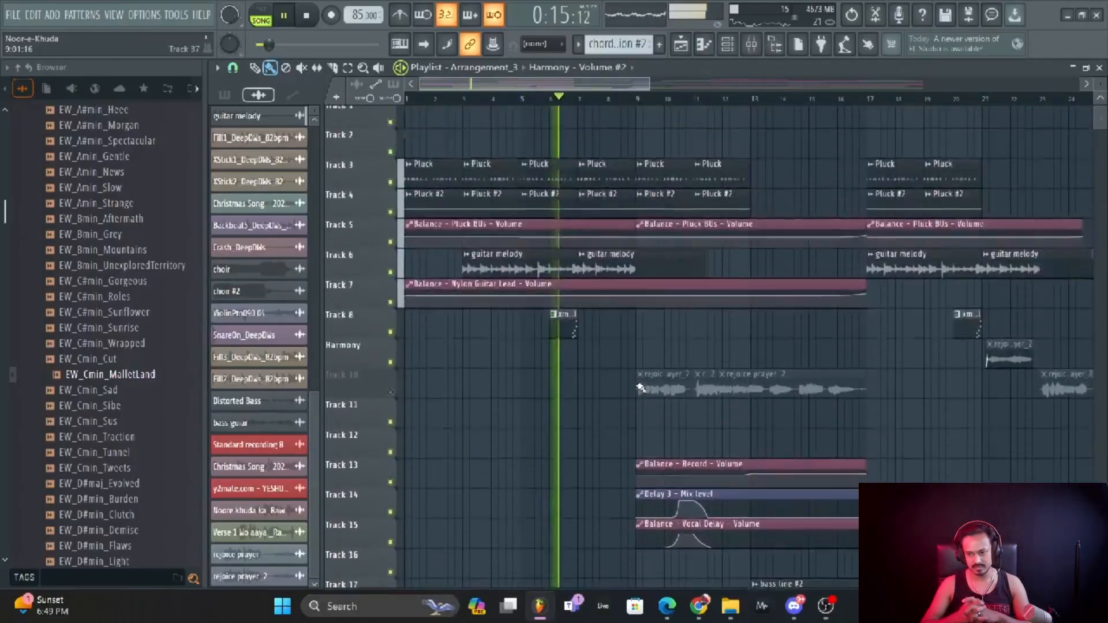
{"action": "left_click_drag", "start_coordinate": [568, 82], "coordinate": [583, 103]}
Scroll and zoom through the playlist's pluck, guitar melody and vocal tracks while the song plays.
{"action": "scroll", "coordinate": [617, 200], "scroll_direction": "down", "scroll_amount": 5}
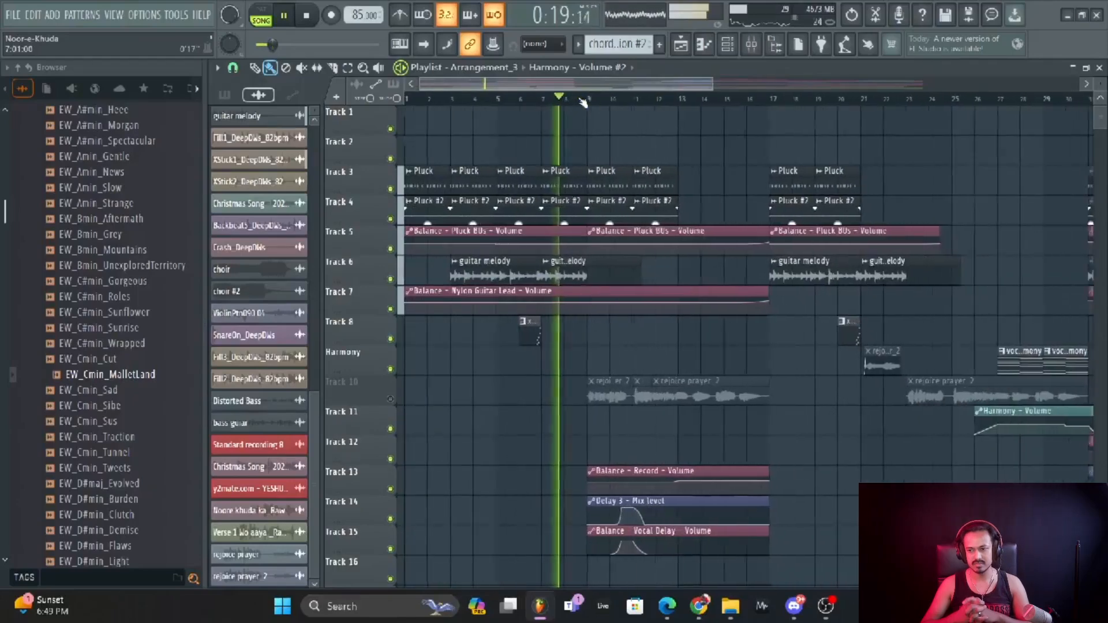
{"action": "scroll", "coordinate": [624, 273], "scroll_direction": "down", "scroll_amount": 2}
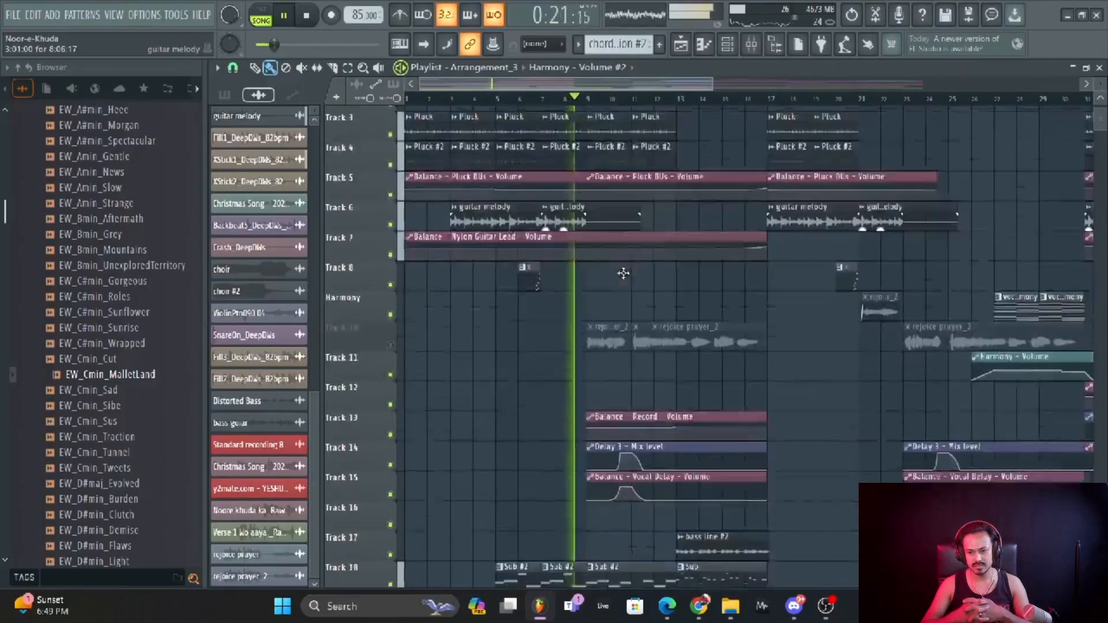
{"action": "scroll", "coordinate": [623, 273], "scroll_direction": "up", "scroll_amount": 2}
{"action": "scroll", "coordinate": [623, 273], "scroll_direction": "up", "scroll_amount": 1}
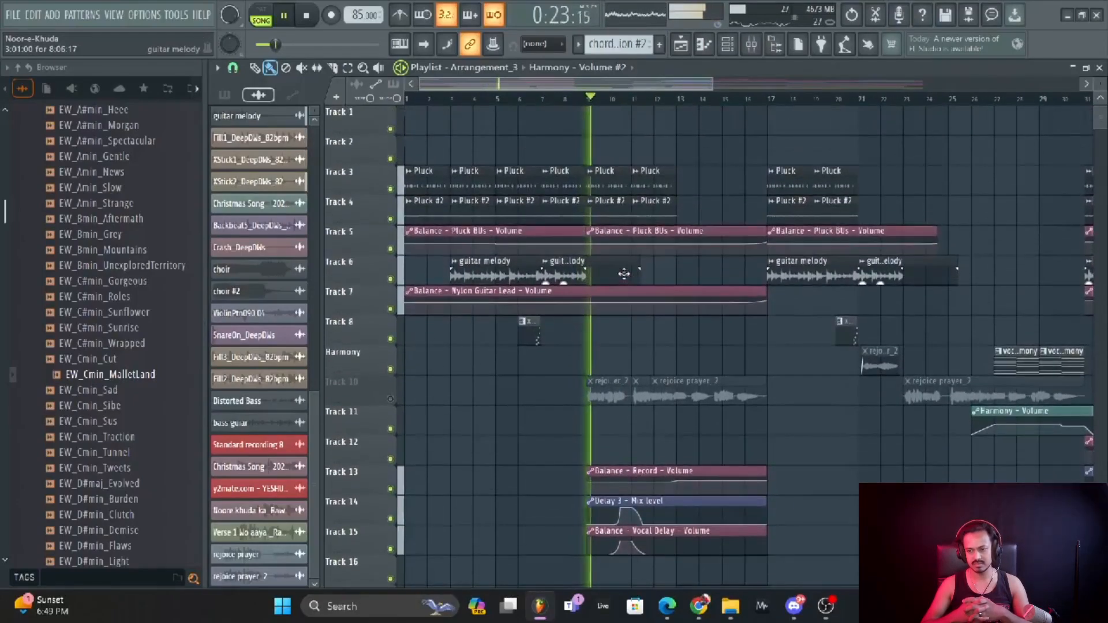
{"action": "scroll", "coordinate": [725, 99], "scroll_direction": "up", "scroll_amount": 2}
{"action": "scroll", "coordinate": [681, 267], "scroll_direction": "down", "scroll_amount": 6}
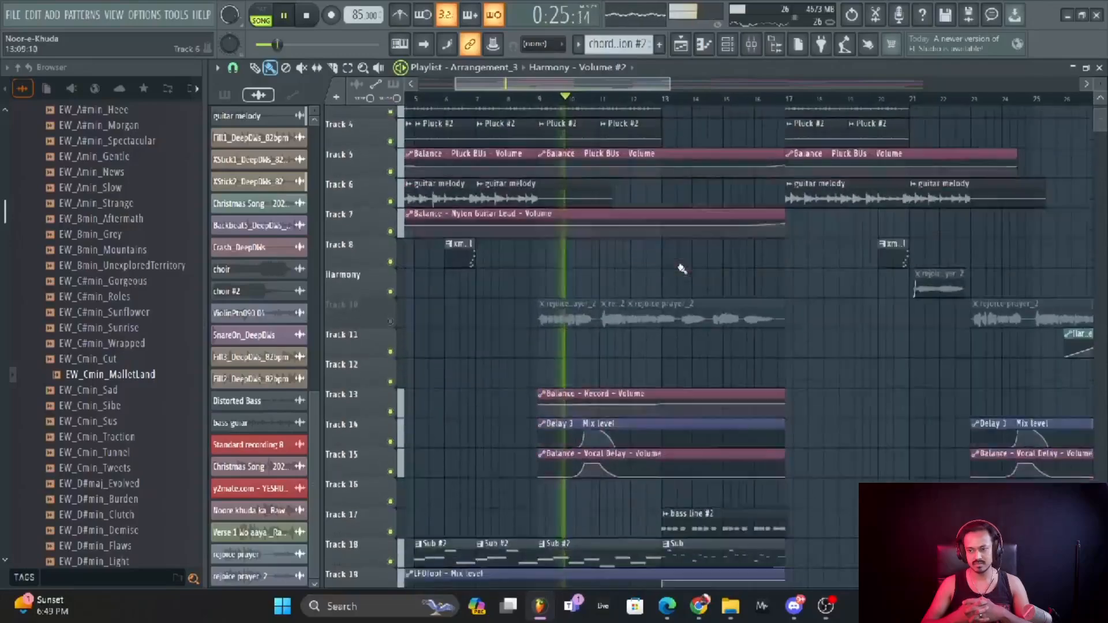
{"action": "scroll", "coordinate": [681, 268], "scroll_direction": "down", "scroll_amount": 4}
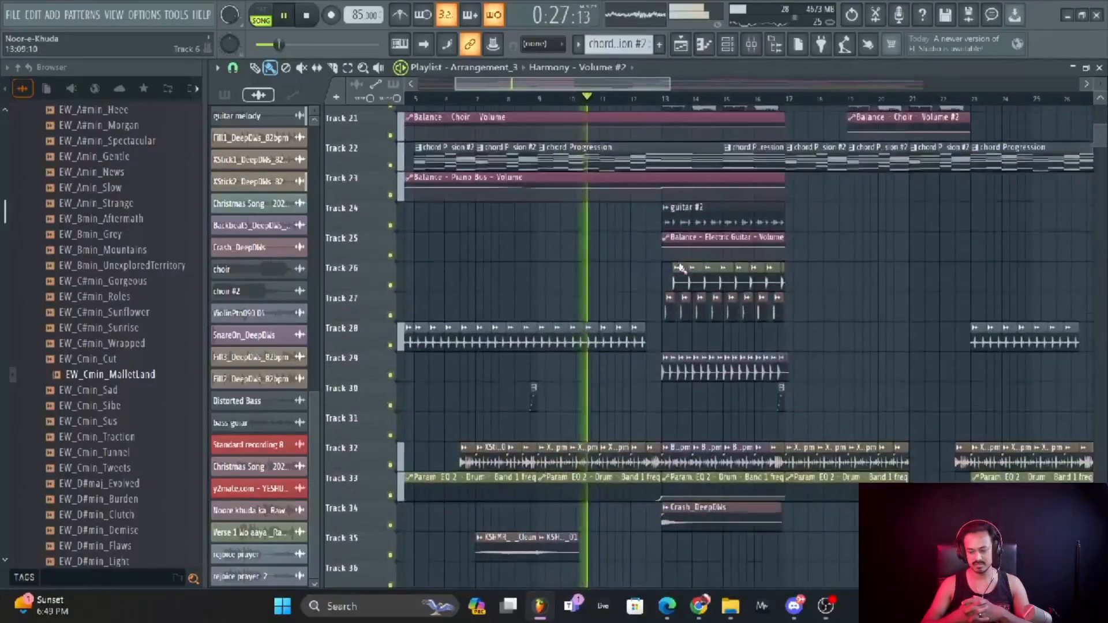
{"action": "scroll", "coordinate": [682, 268], "scroll_direction": "up", "scroll_amount": 8}
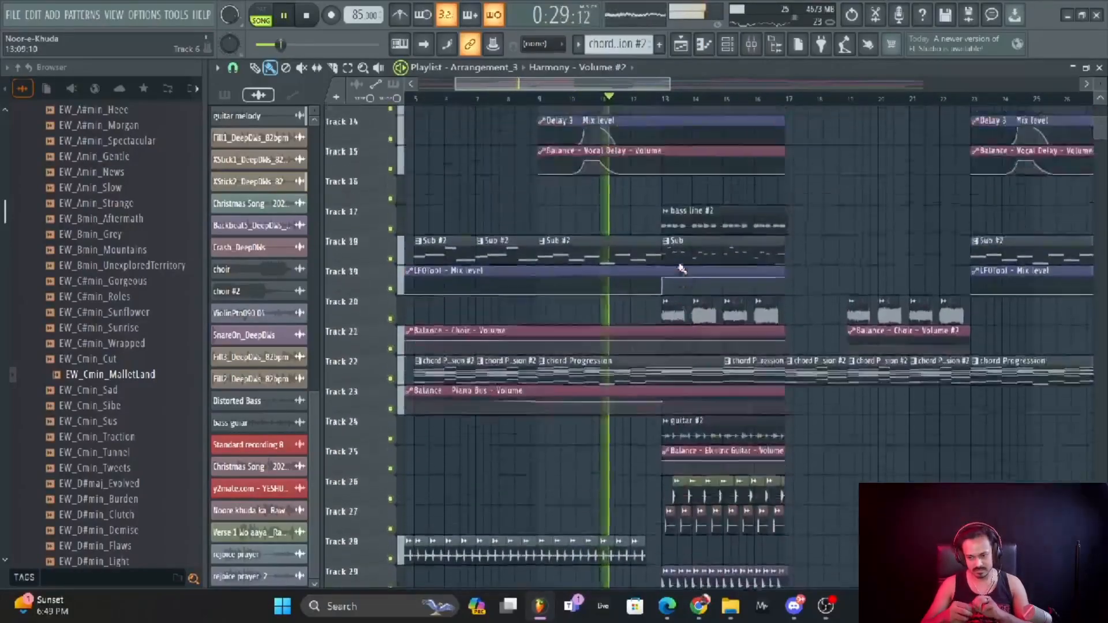
{"action": "scroll", "coordinate": [681, 267], "scroll_direction": "up", "scroll_amount": 2}
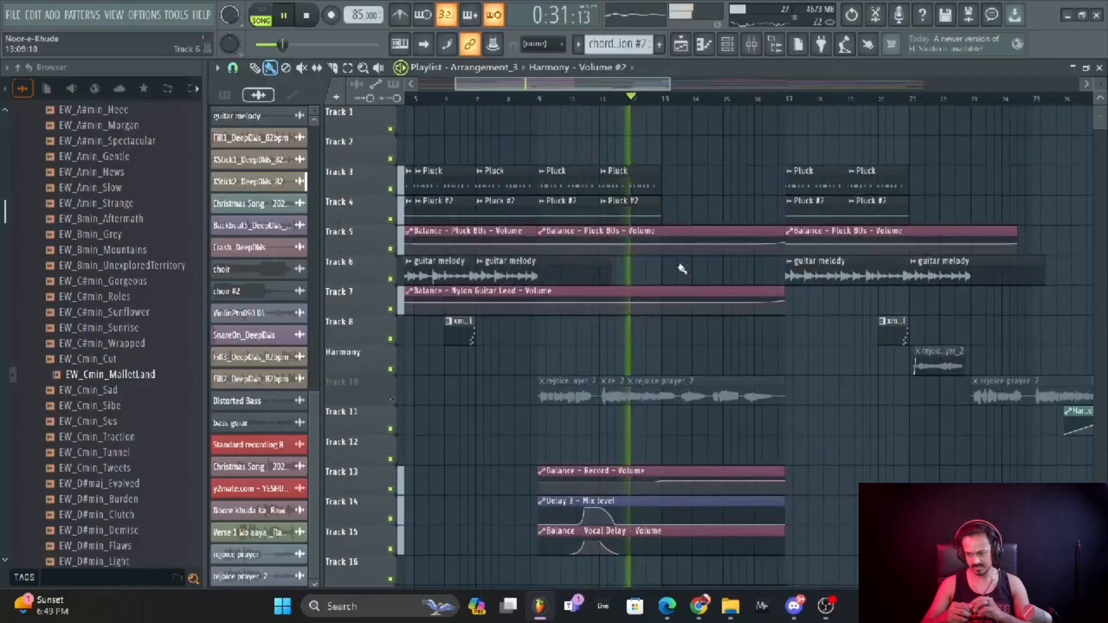
Show the channel rack's Unsorted group and scroll through its channels.
{"action": "left_click", "coordinate": [728, 44]}
{"action": "left_click", "coordinate": [474, 103]}
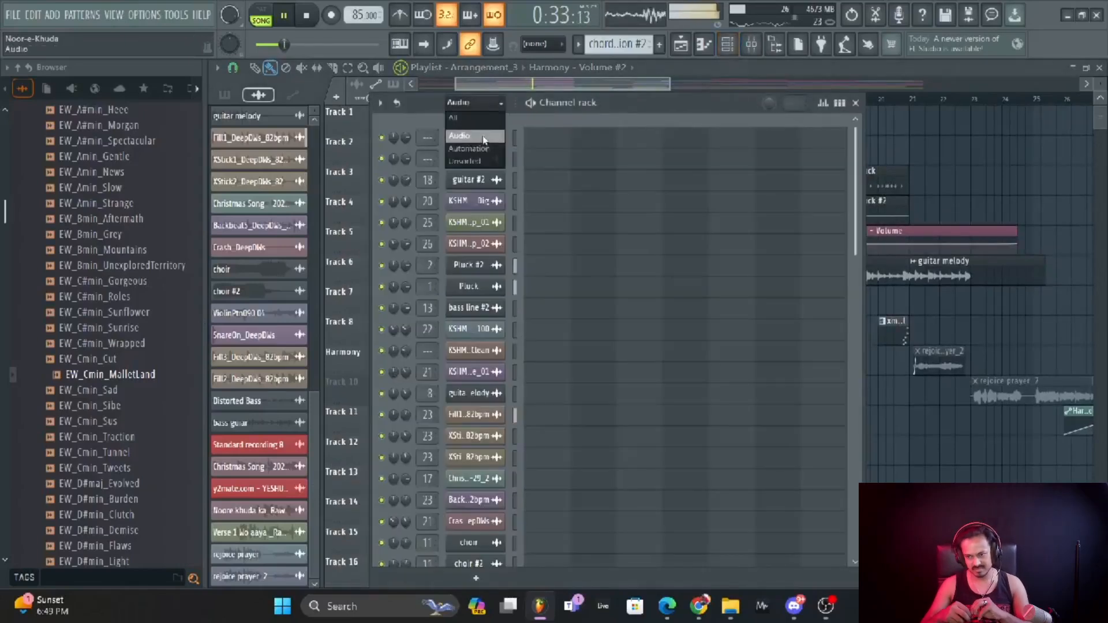
{"action": "left_click", "coordinate": [487, 162]}
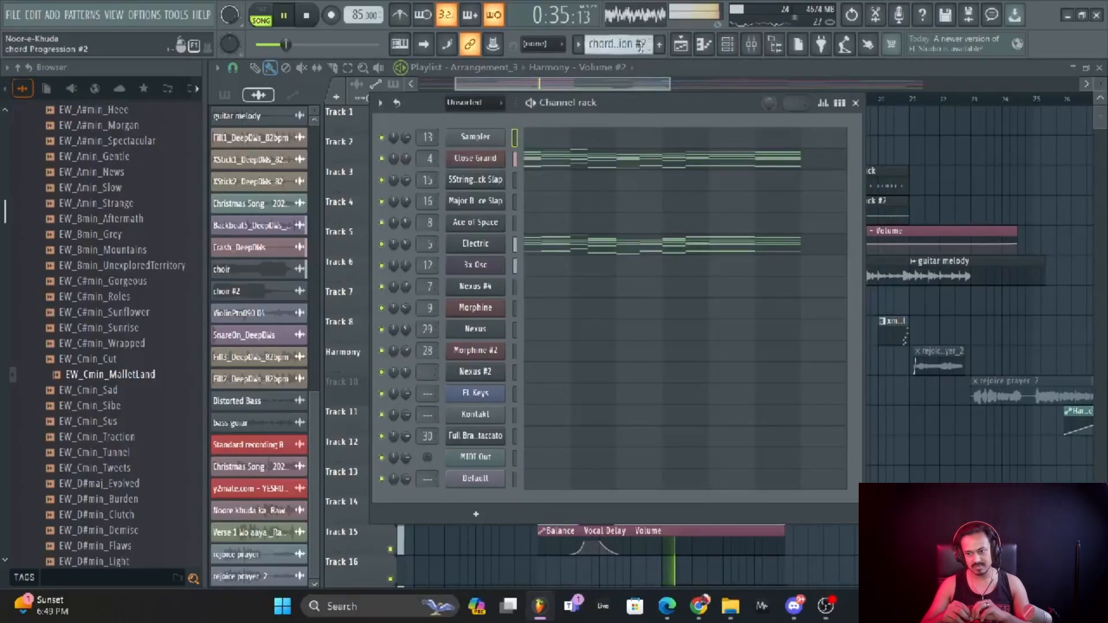
{"action": "scroll", "coordinate": [641, 46], "scroll_direction": "down", "scroll_amount": 1}
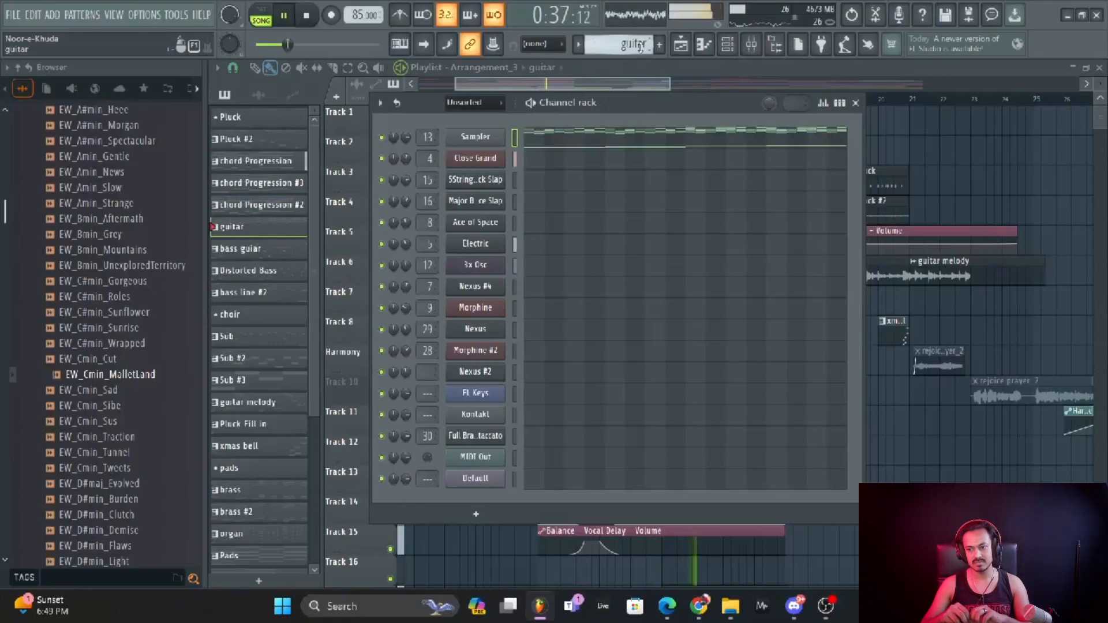
{"action": "scroll", "coordinate": [639, 46], "scroll_direction": "up", "scroll_amount": 4}
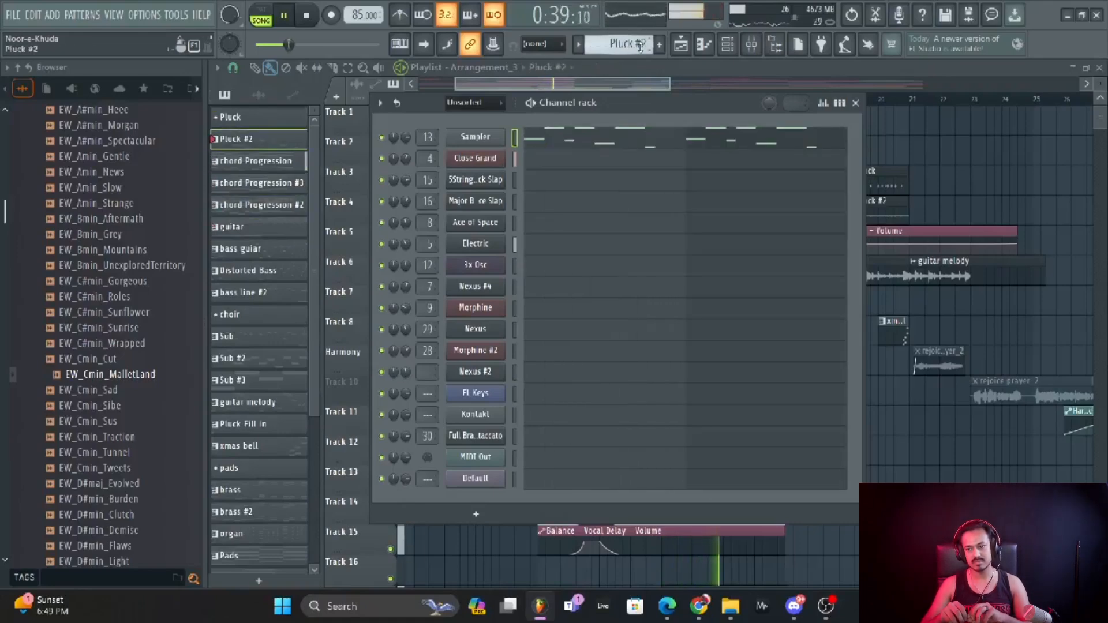
{"action": "scroll", "coordinate": [639, 46], "scroll_direction": "up", "scroll_amount": 1}
{"action": "scroll", "coordinate": [639, 47], "scroll_direction": "down", "scroll_amount": 10}
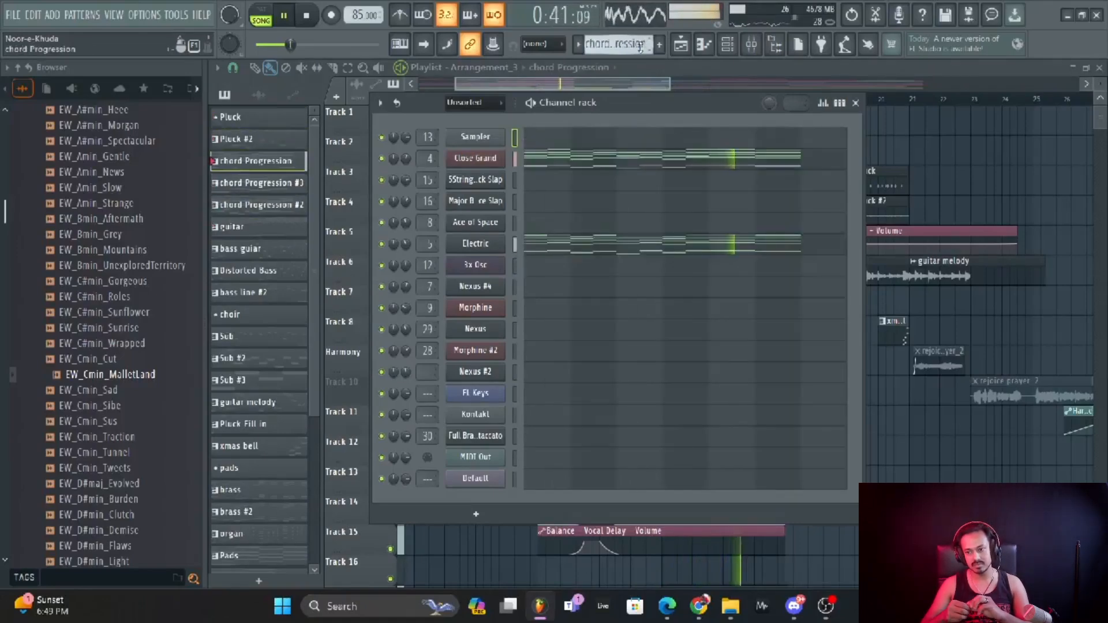
{"action": "scroll", "coordinate": [639, 46], "scroll_direction": "down", "scroll_amount": 4}
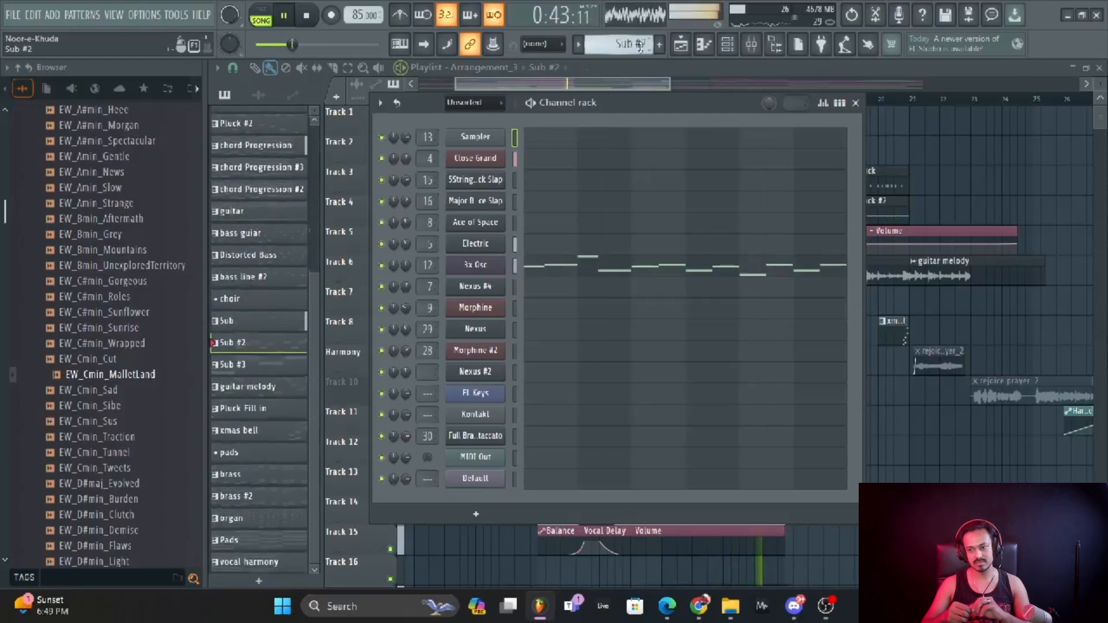
{"action": "scroll", "coordinate": [640, 46], "scroll_direction": "down", "scroll_amount": 8}
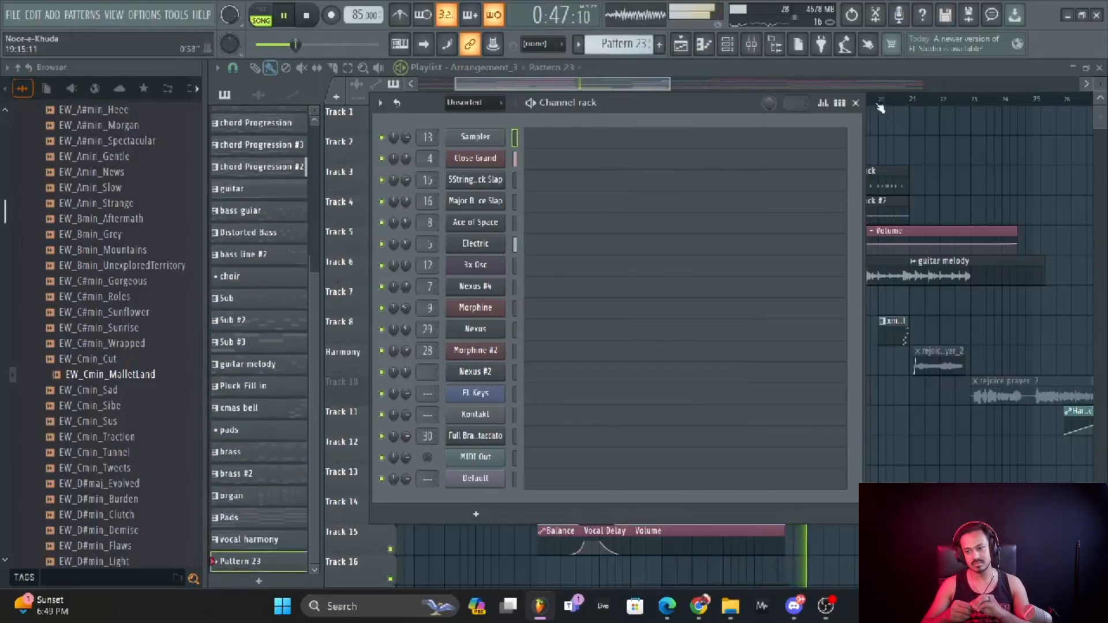
Close the channel rack and take the review video out of full screen.
{"action": "left_click", "coordinate": [856, 103]}
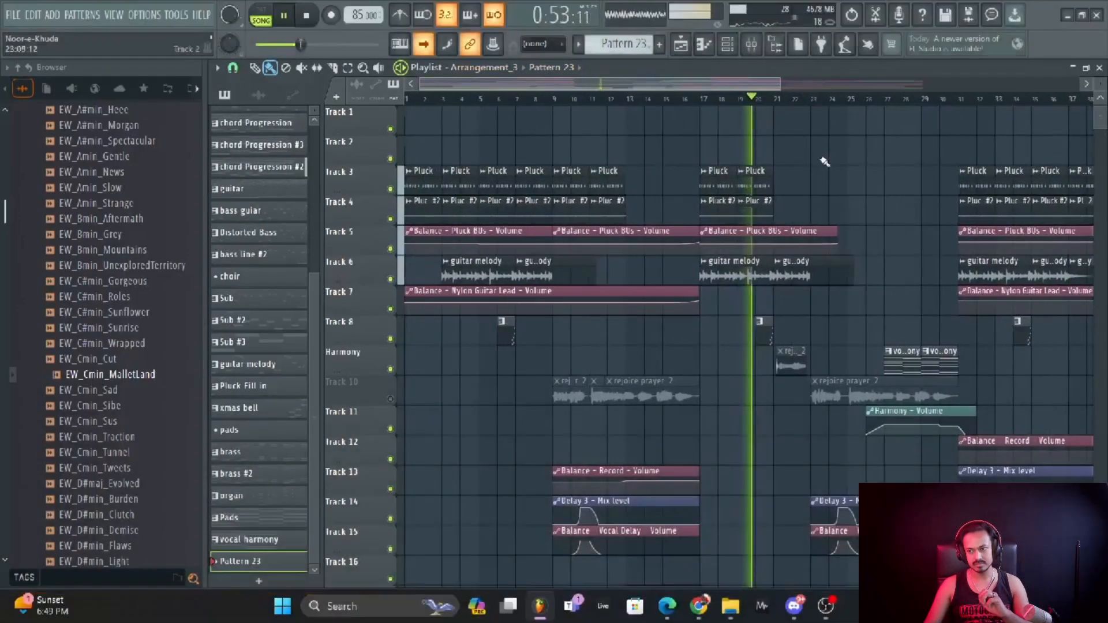
{"action": "mouse_move", "coordinate": [712, 376]}
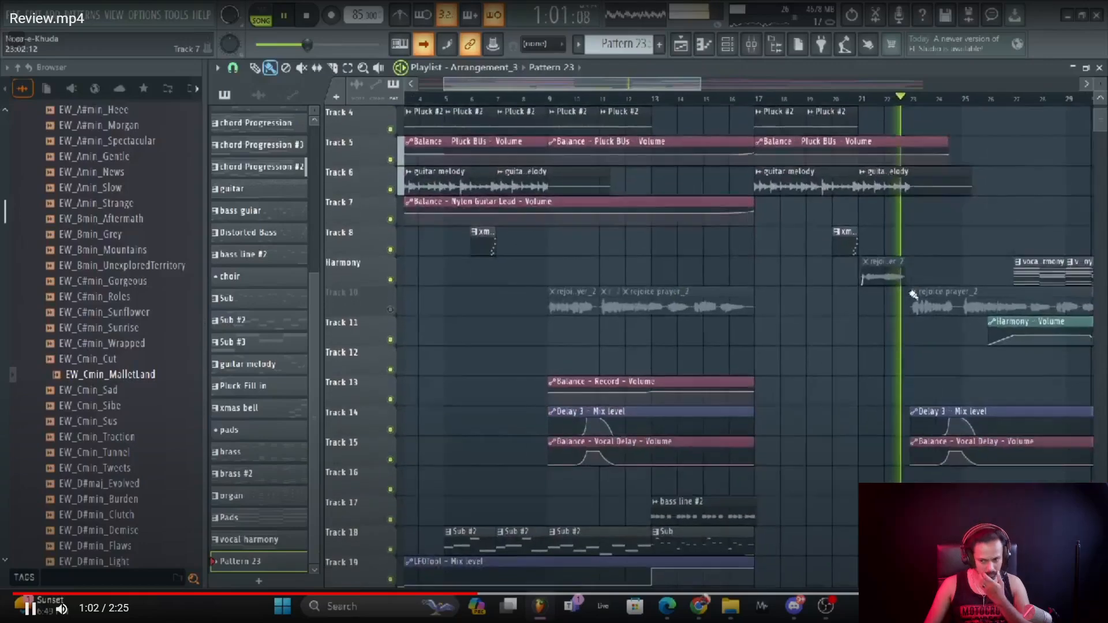
{"action": "key", "text": "Escape"}
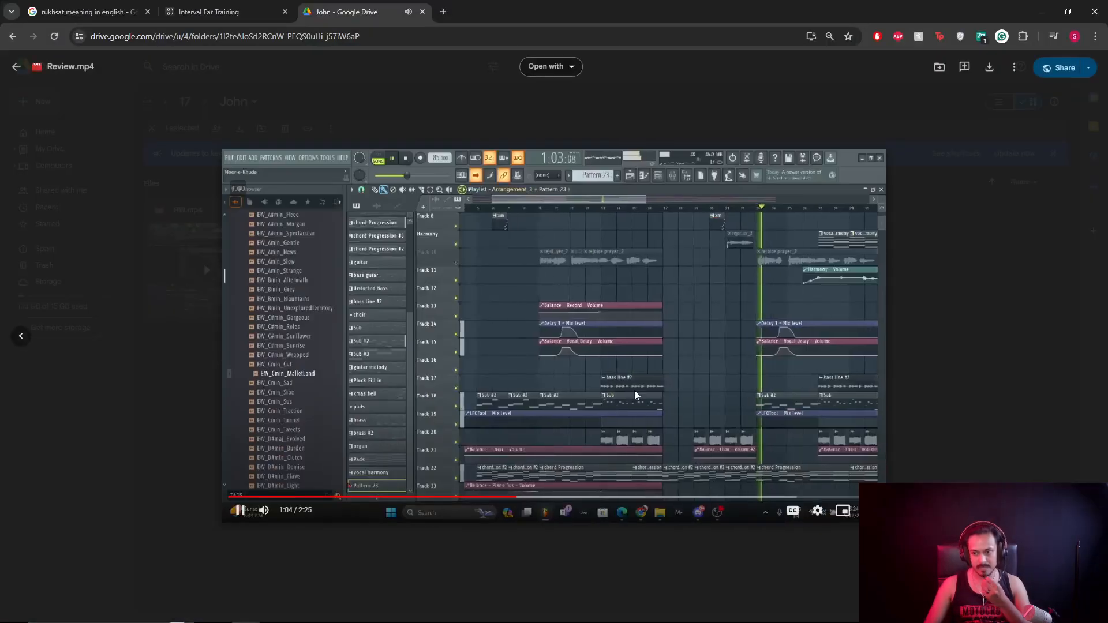
In a new tab, open the Students Works > 05 - May folder in Drive.
{"action": "left_click", "coordinate": [441, 12]}
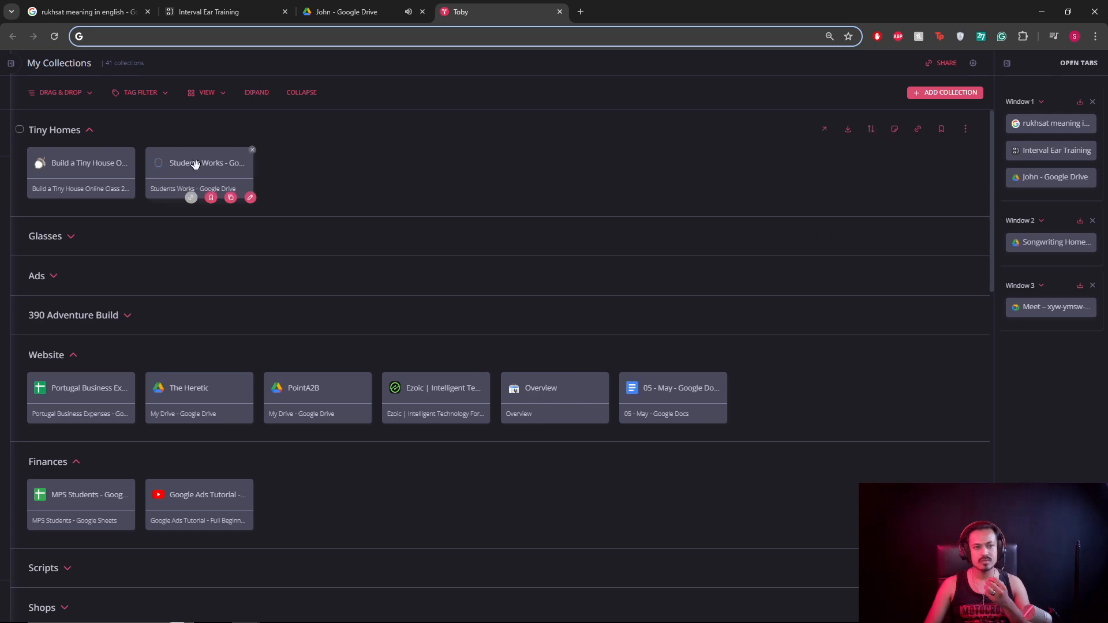
{"action": "left_click", "coordinate": [197, 165]}
{"action": "left_click", "coordinate": [493, 10]}
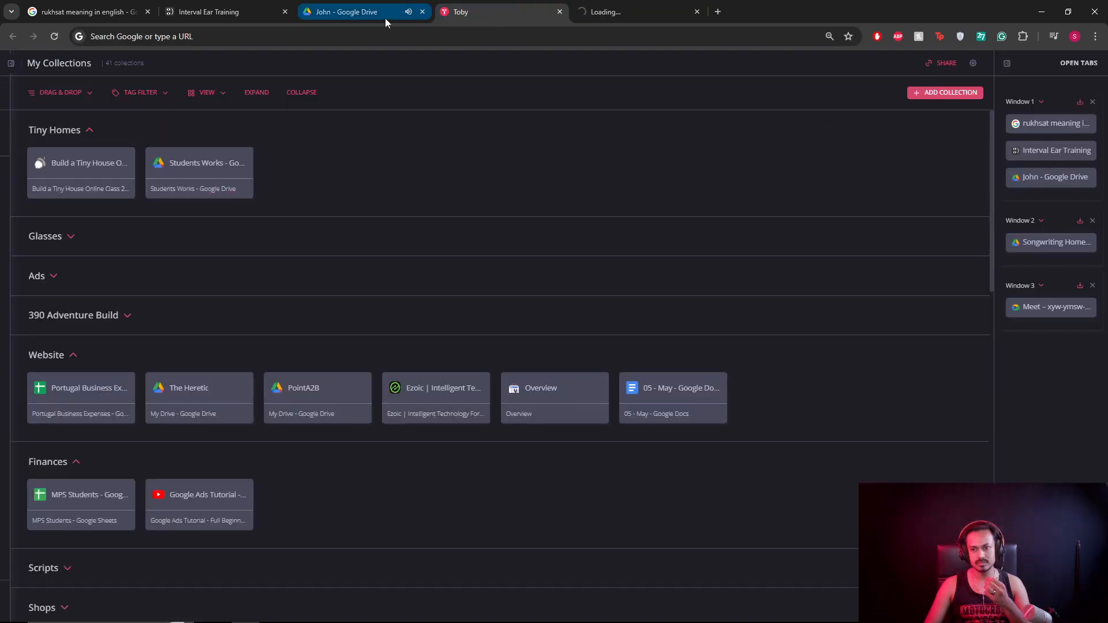
{"action": "left_click", "coordinate": [385, 14]}
{"action": "left_click", "coordinate": [559, 12]}
{"action": "left_click", "coordinate": [495, 11]}
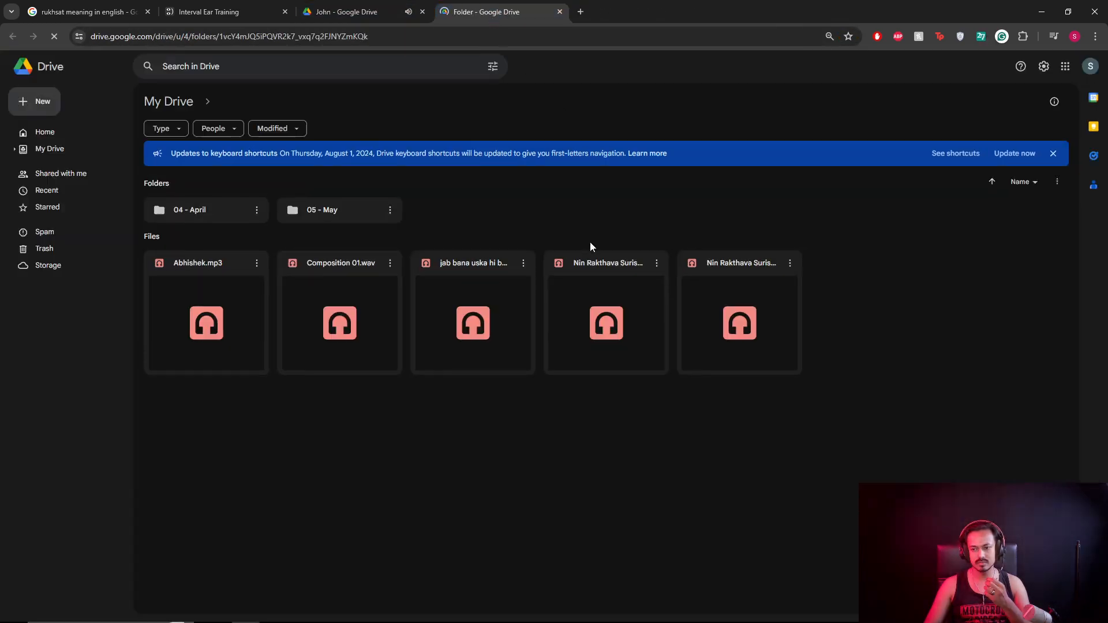
{"action": "double_click", "coordinate": [328, 210]}
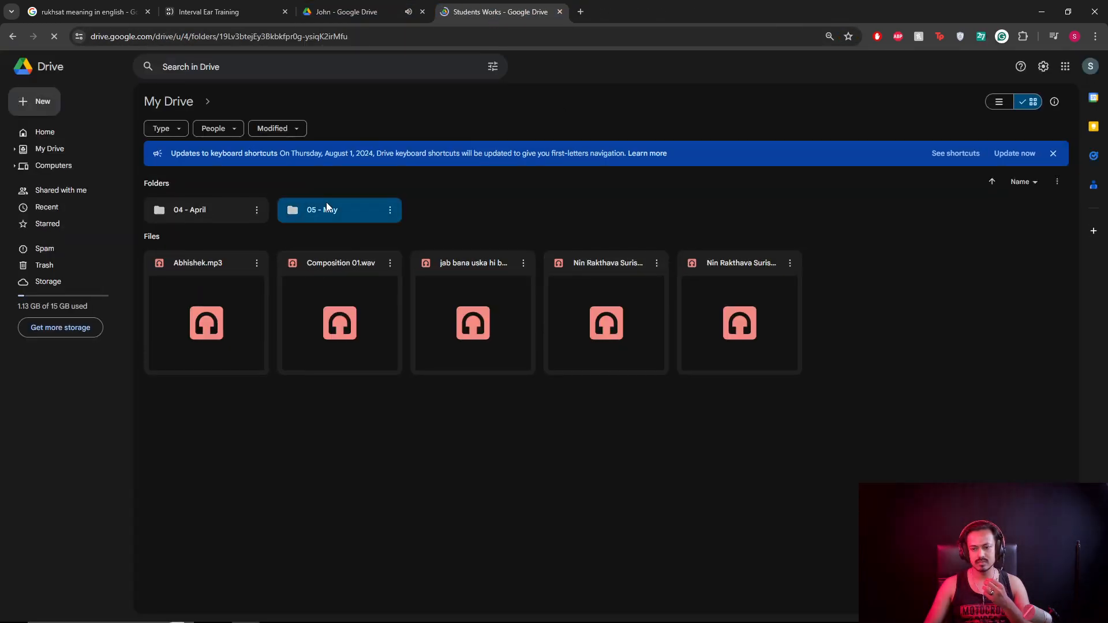
Snap the review video beside Drive, open 17 > the student's folder, and bring up its new-item menu.
{"action": "left_click", "coordinate": [346, 12]}
{"action": "left_click_drag", "start_coordinate": [346, 12], "coordinate": [1, 306]}
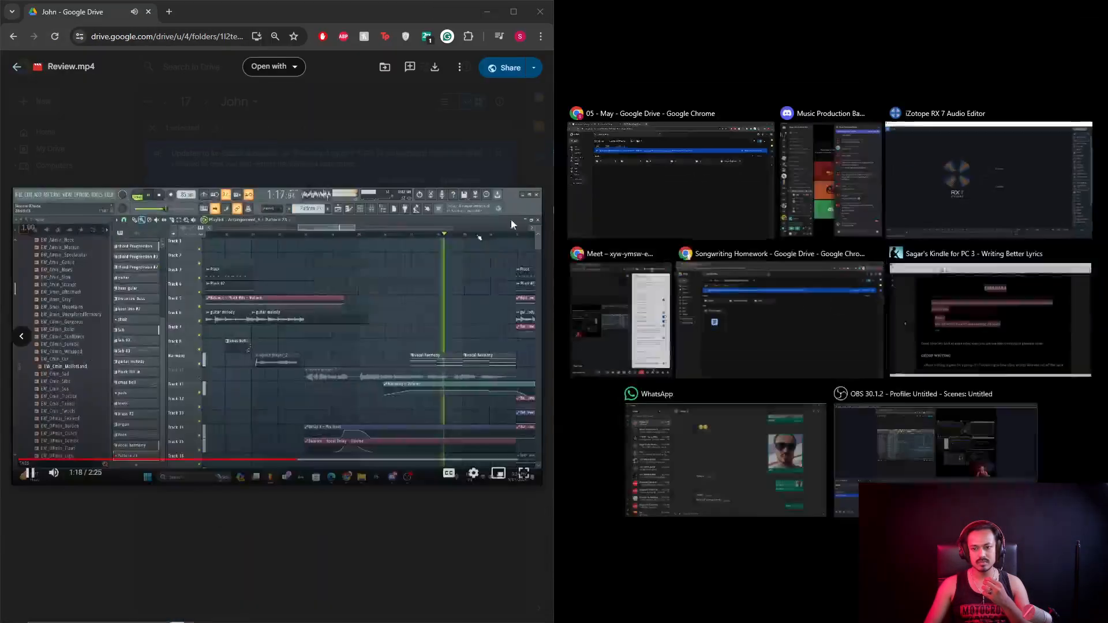
{"action": "left_click", "coordinate": [693, 172]}
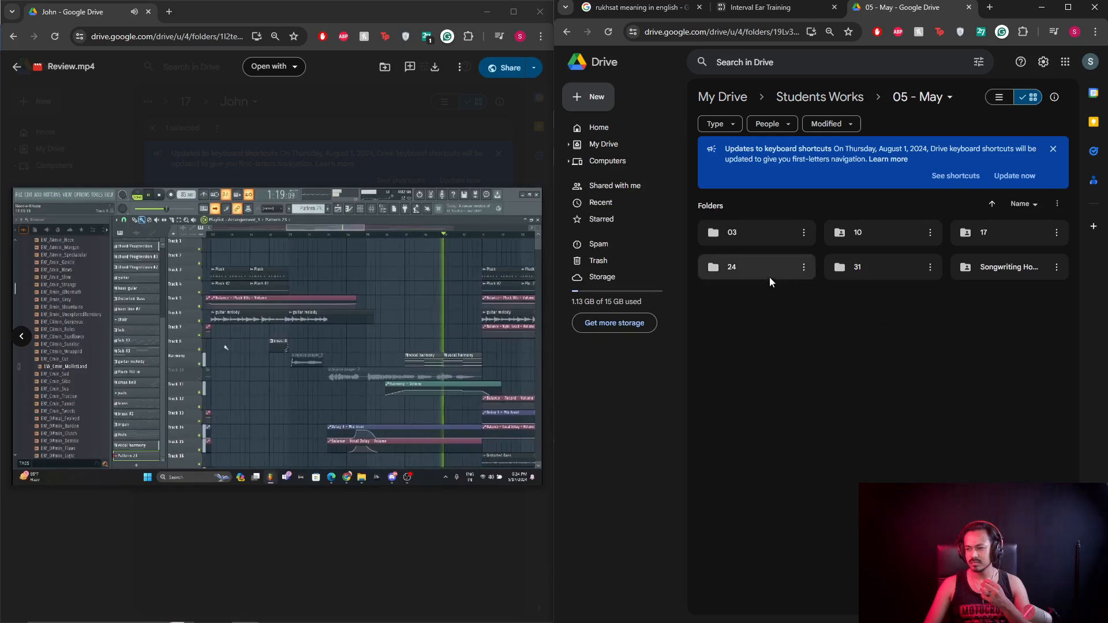
{"action": "double_click", "coordinate": [1034, 232]}
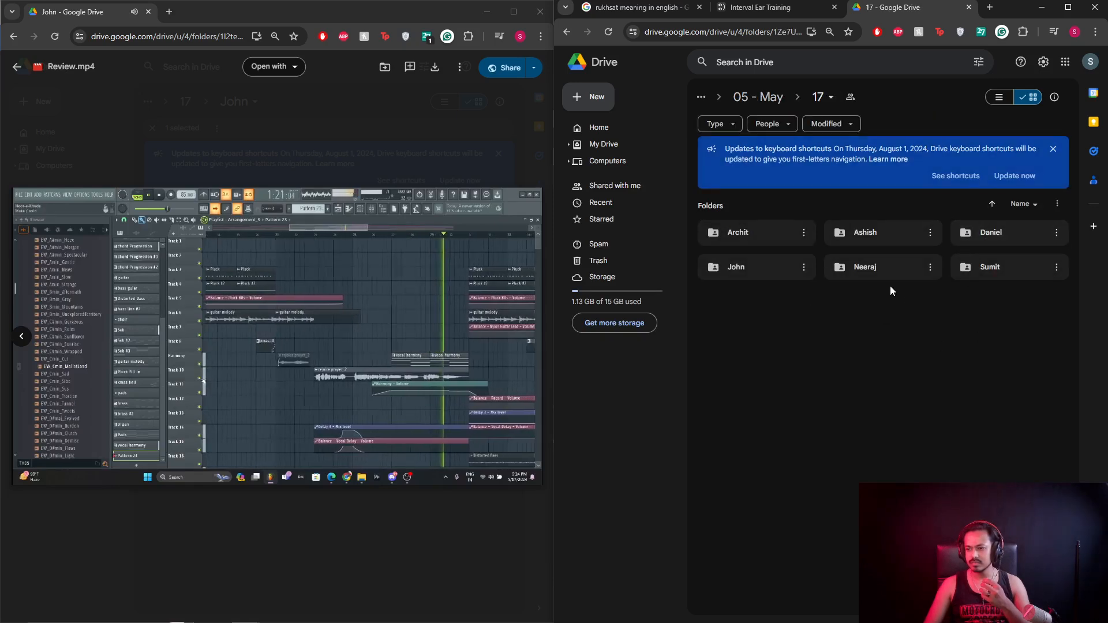
{"action": "double_click", "coordinate": [760, 271]}
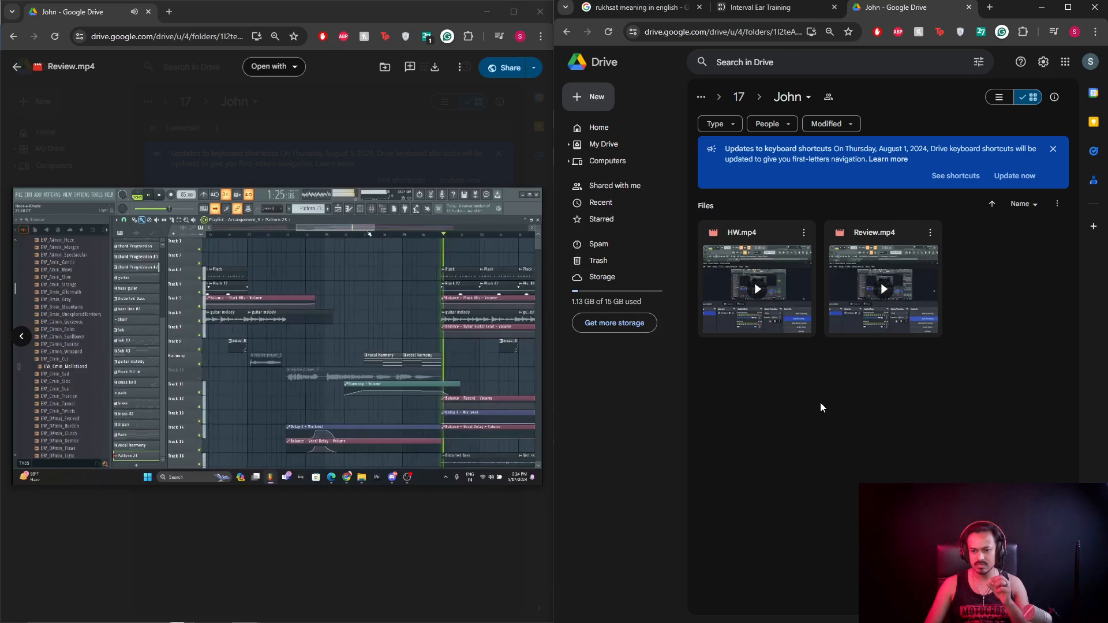
{"action": "right_click", "coordinate": [821, 385]}
Create a shared Google Doc in the student's folder and place the cursor in its blank body.
{"action": "left_click", "coordinate": [875, 465]}
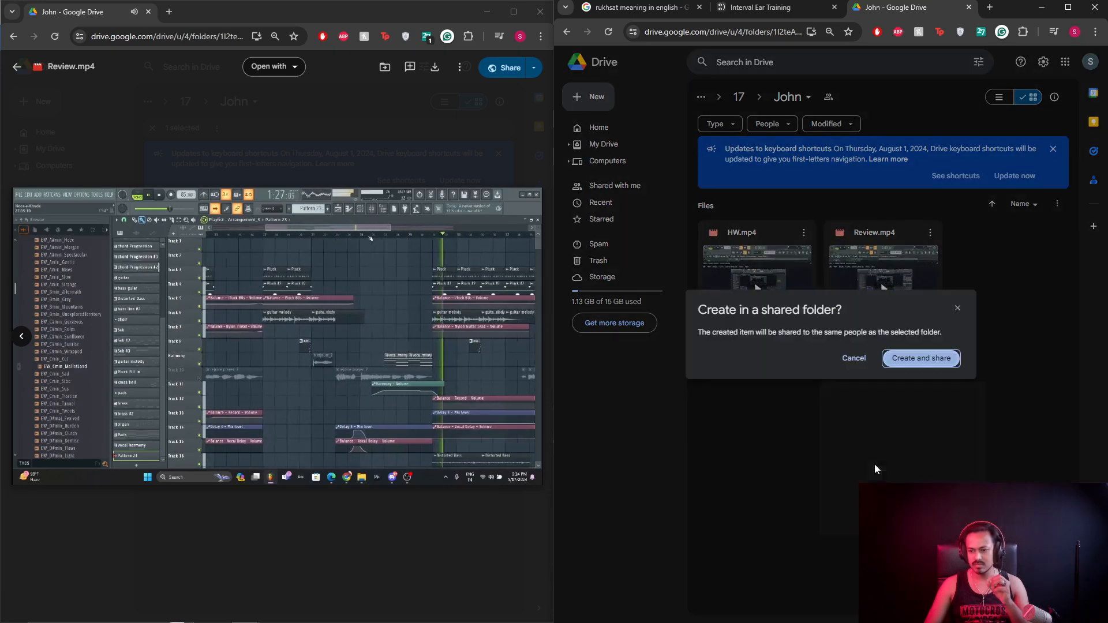
{"action": "left_click", "coordinate": [938, 361]}
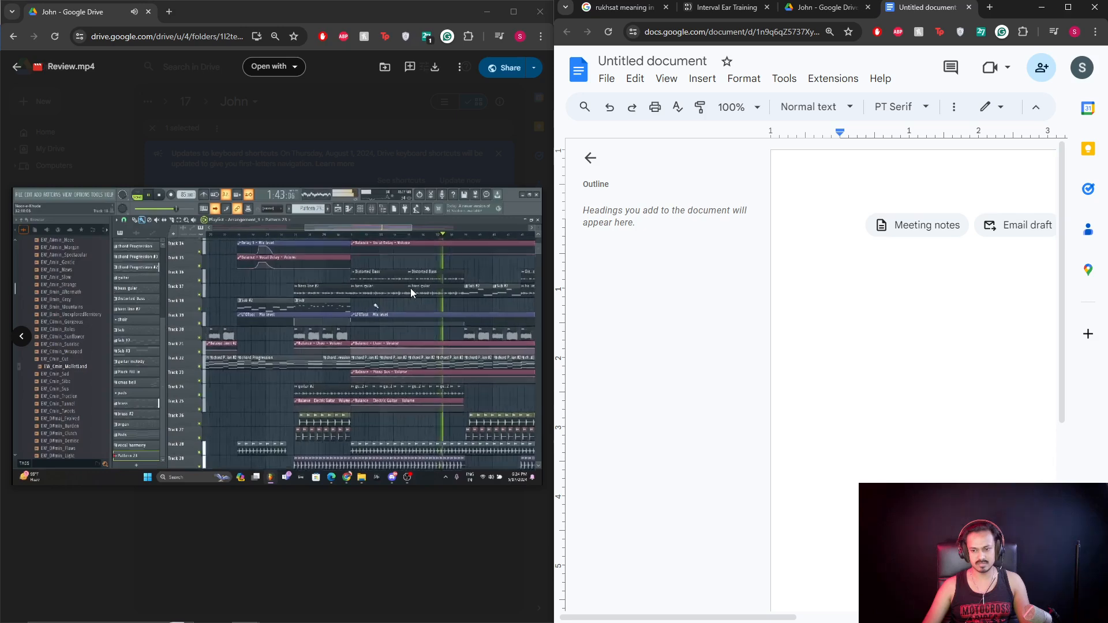
{"action": "mouse_move", "coordinate": [406, 279]}
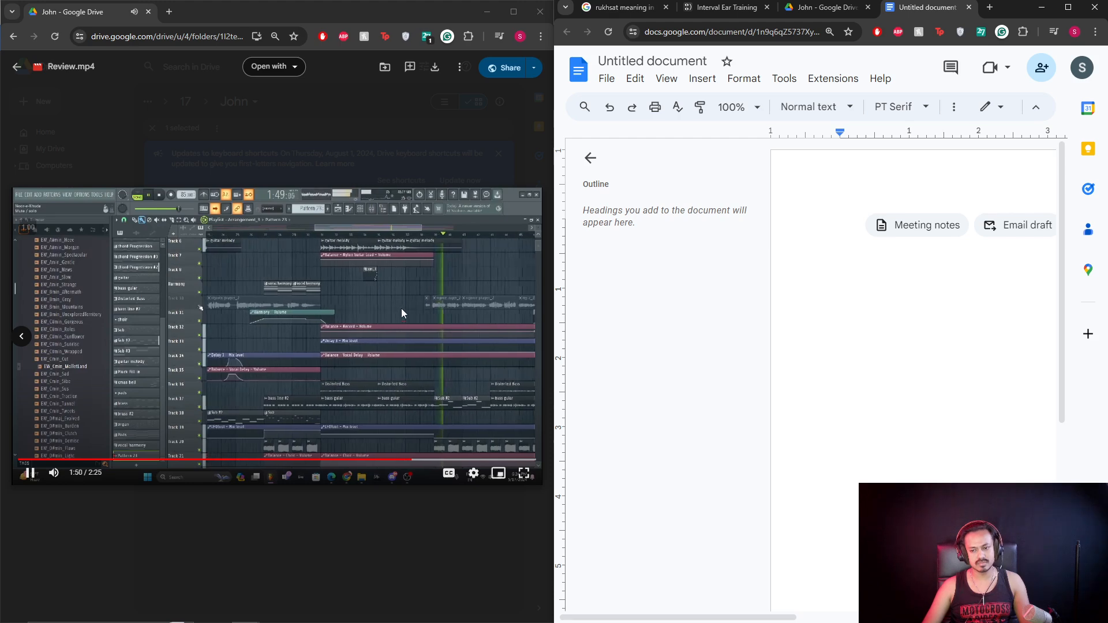
{"action": "left_click", "coordinate": [839, 279]}
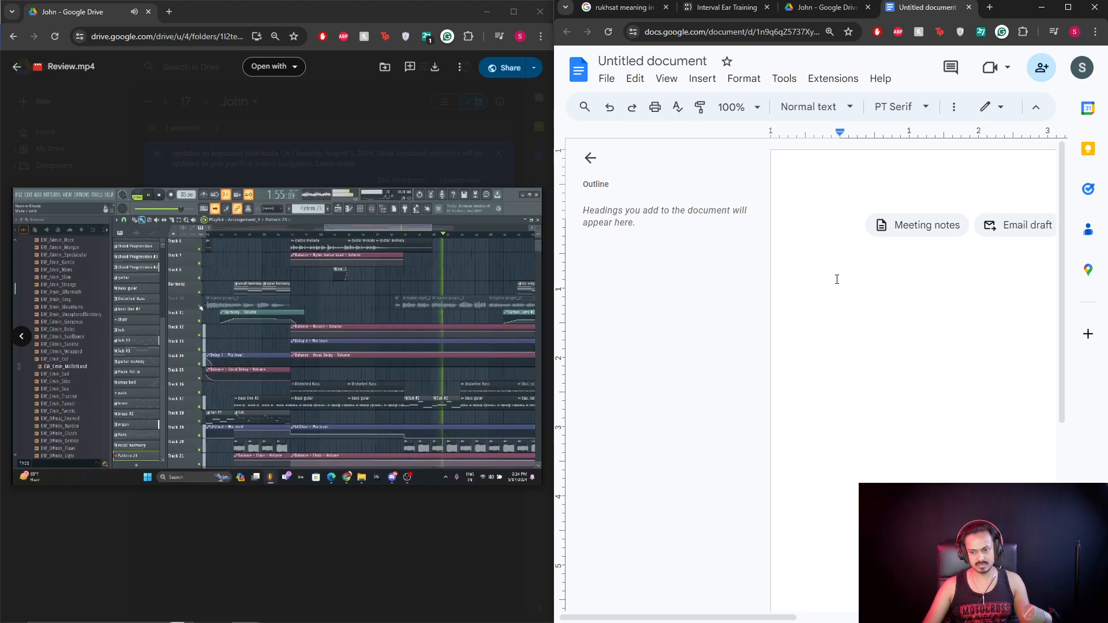
{"action": "mouse_move", "coordinate": [364, 364]}
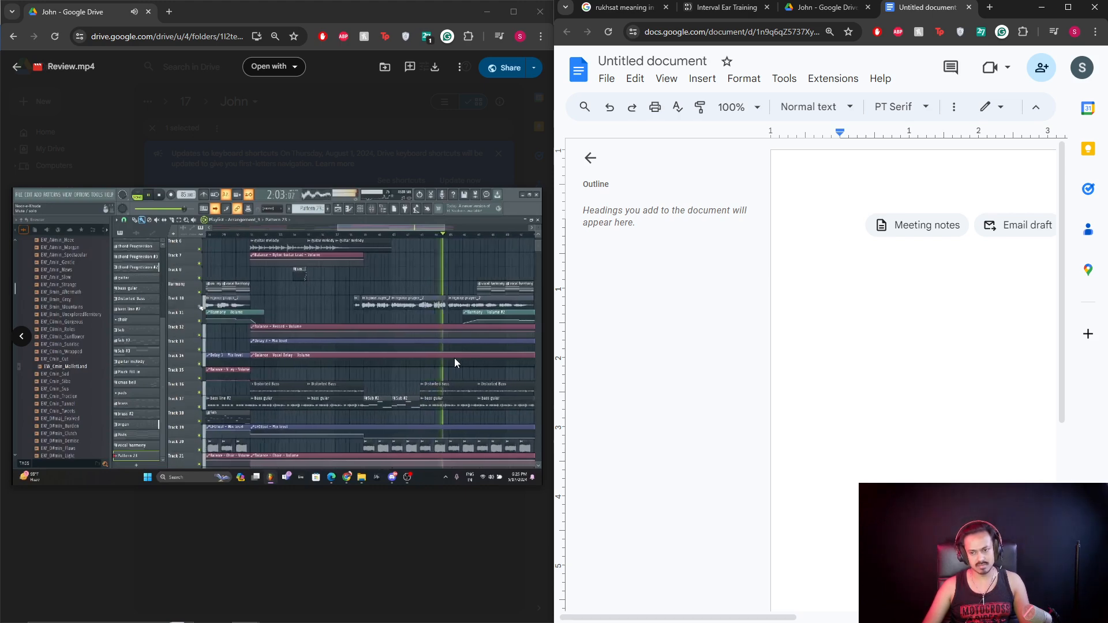
{"action": "mouse_move", "coordinate": [455, 332]}
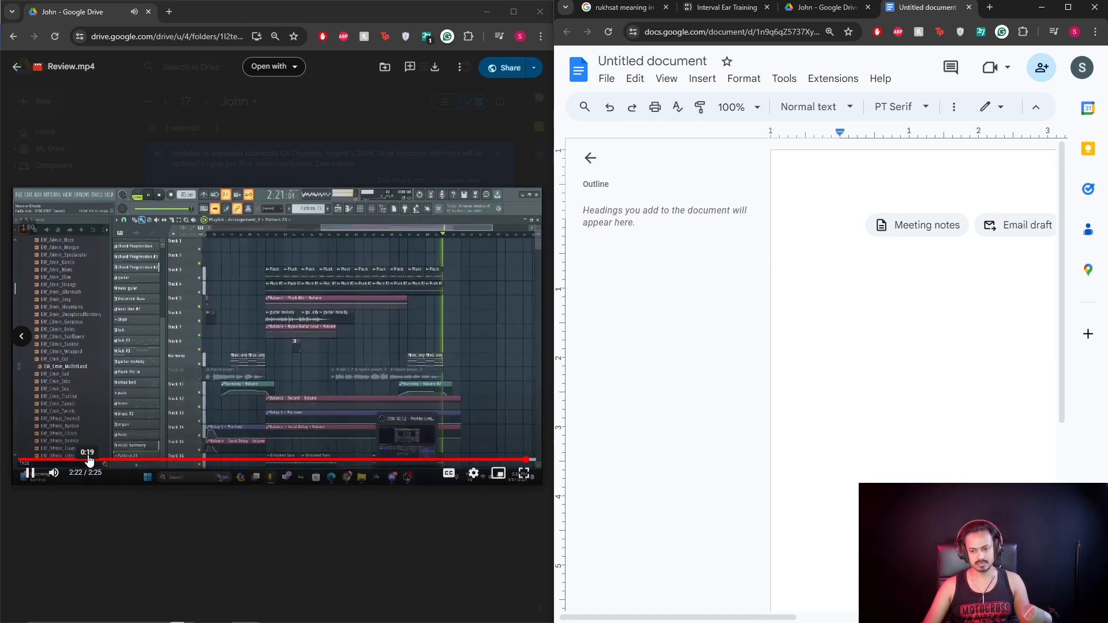
Scrub the review video between 0:19 and 0:36 to find the volume surge, pausing at 0:35.
{"action": "left_click", "coordinate": [88, 459]}
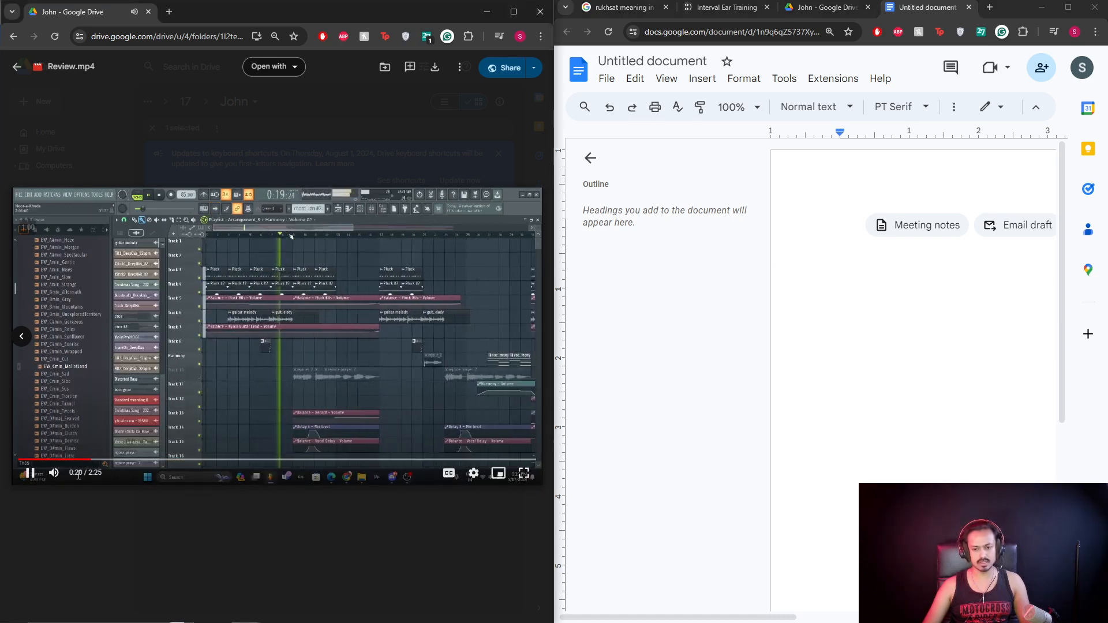
{"action": "left_click", "coordinate": [107, 460]}
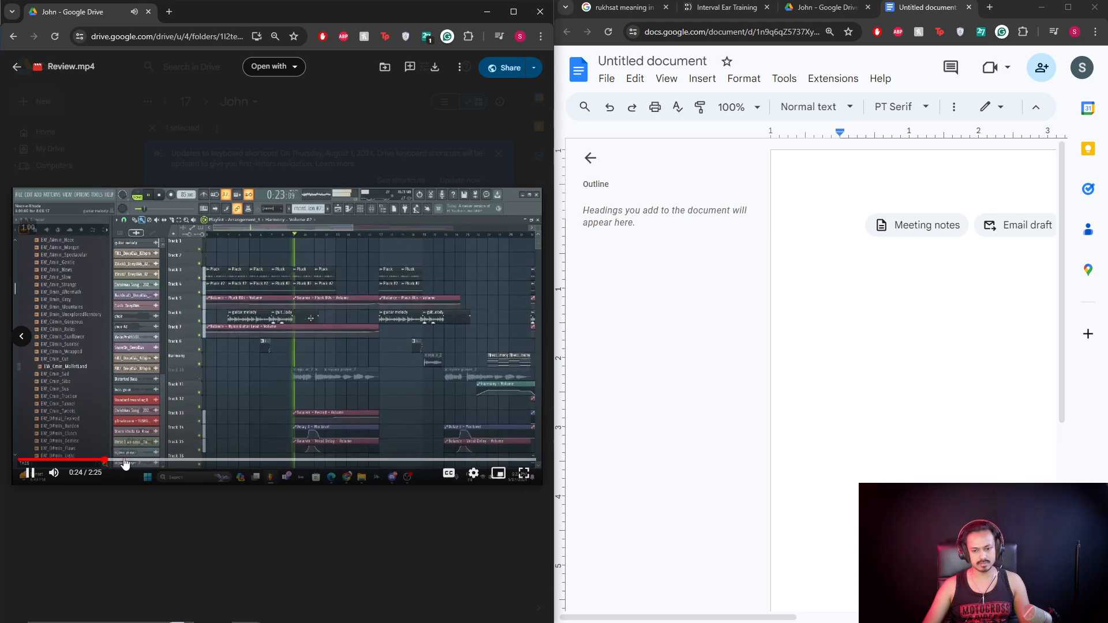
{"action": "left_click", "coordinate": [148, 461]}
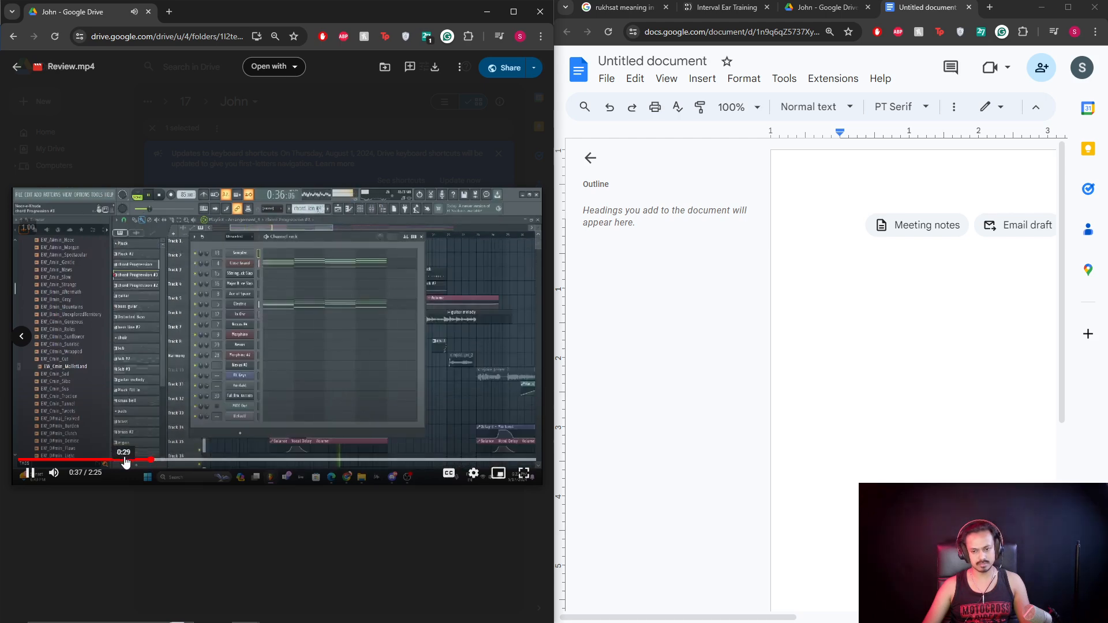
{"action": "left_click", "coordinate": [125, 460]}
{"action": "left_click", "coordinate": [190, 345]}
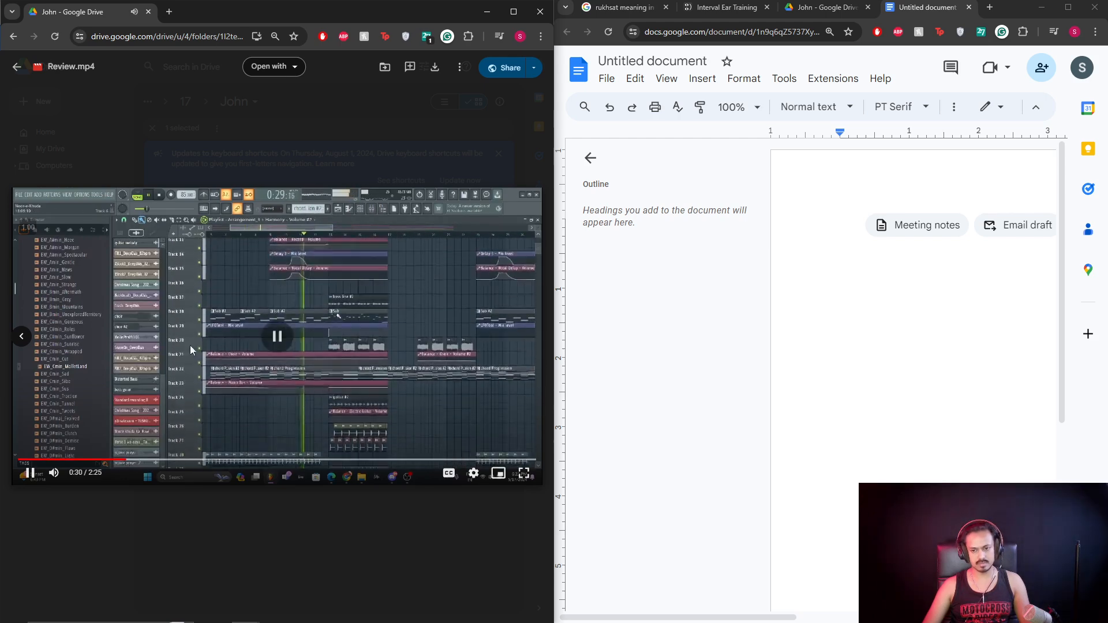
{"action": "left_click", "coordinate": [145, 460]}
{"action": "left_click", "coordinate": [156, 370]}
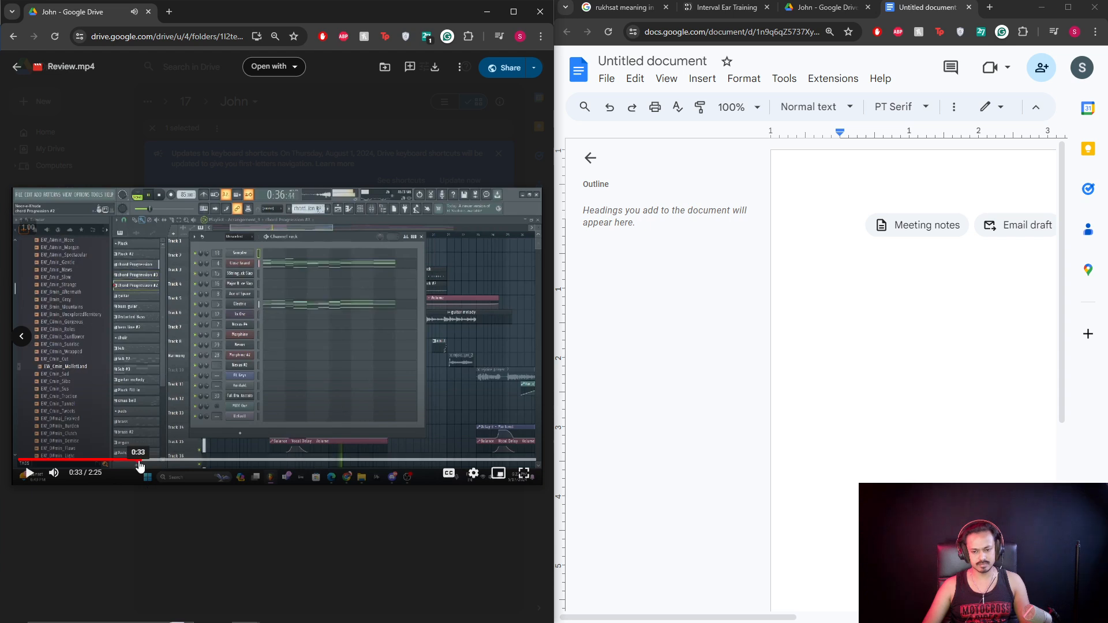
{"action": "left_click", "coordinate": [141, 460]}
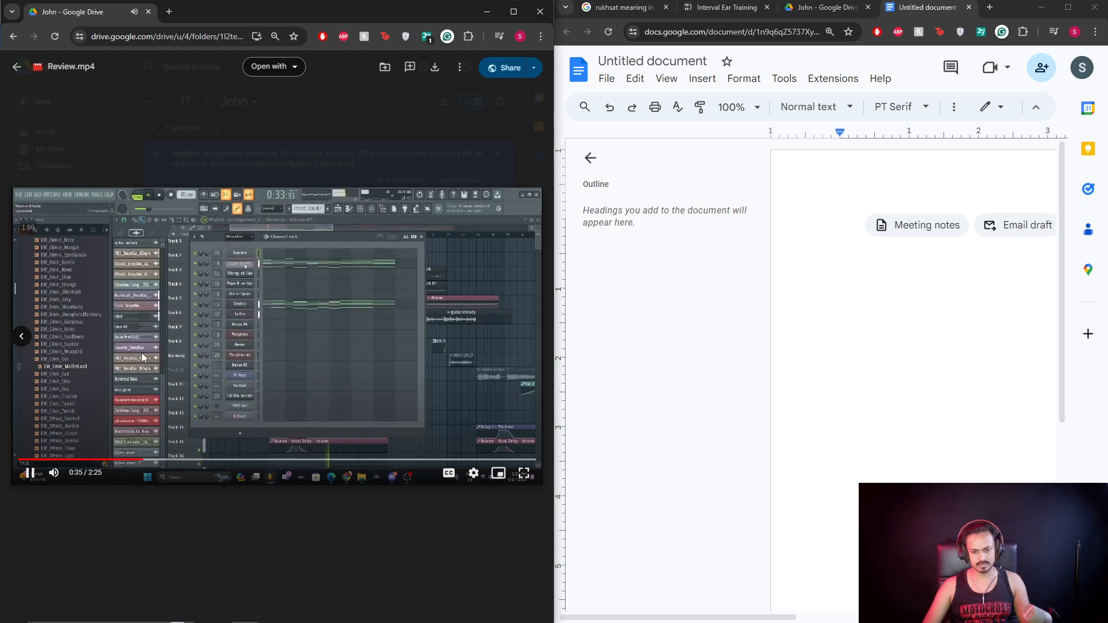
{"action": "left_click", "coordinate": [142, 357]}
{"action": "left_click", "coordinate": [805, 238]}
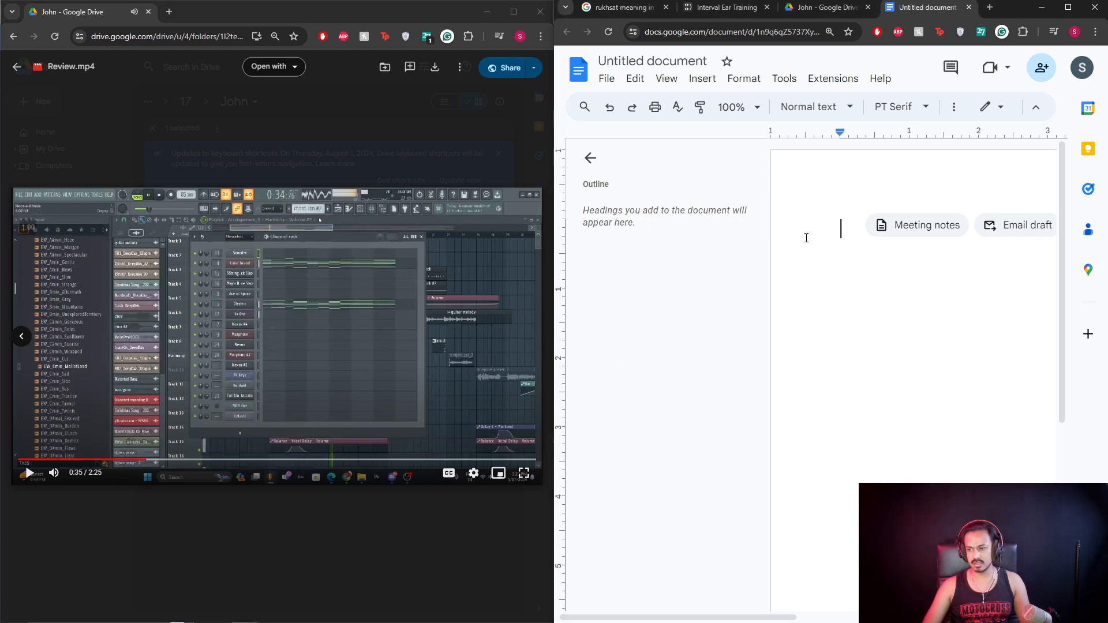
{"action": "right_click", "coordinate": [805, 237]}
{"action": "left_click", "coordinate": [787, 275]}
{"action": "type", "text": "@"}
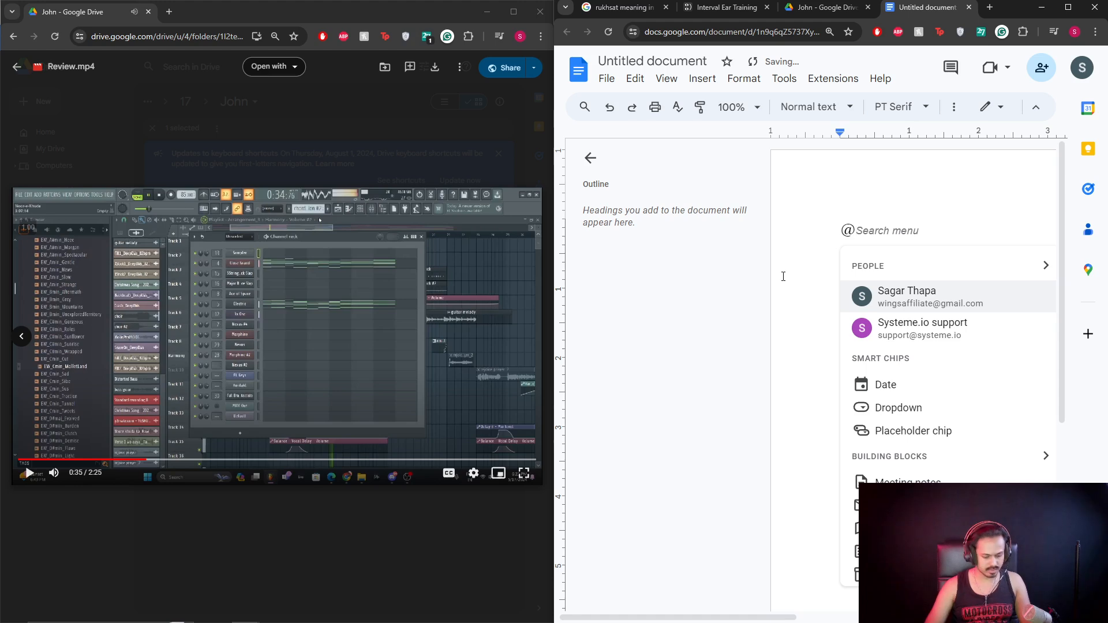
{"action": "type", "text": "36 The volu"}
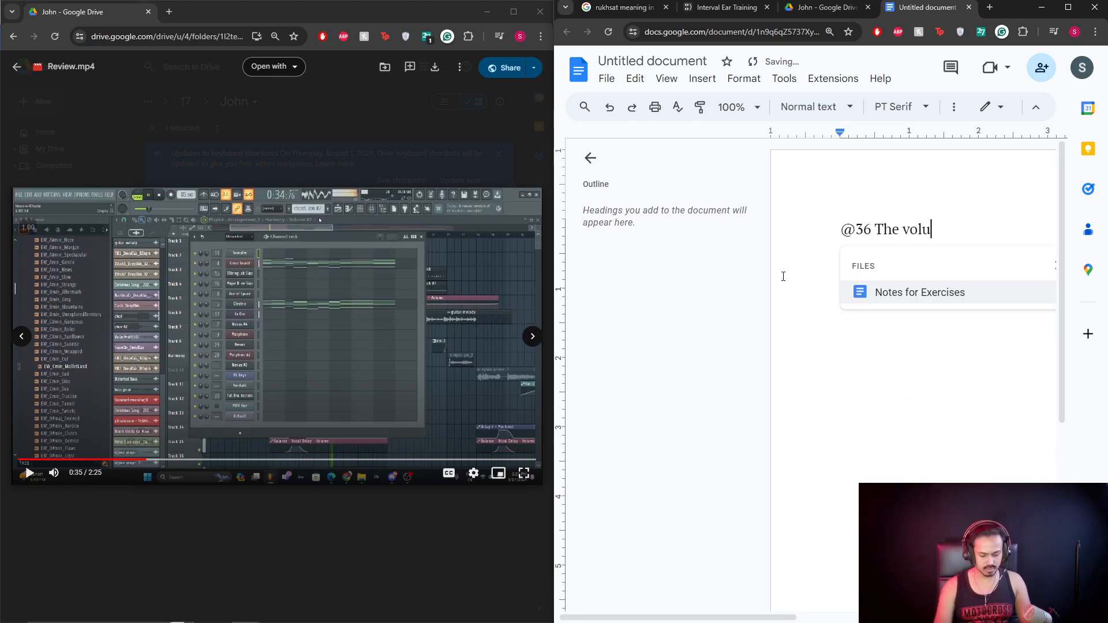
{"action": "type", "text": "me surge is too "}
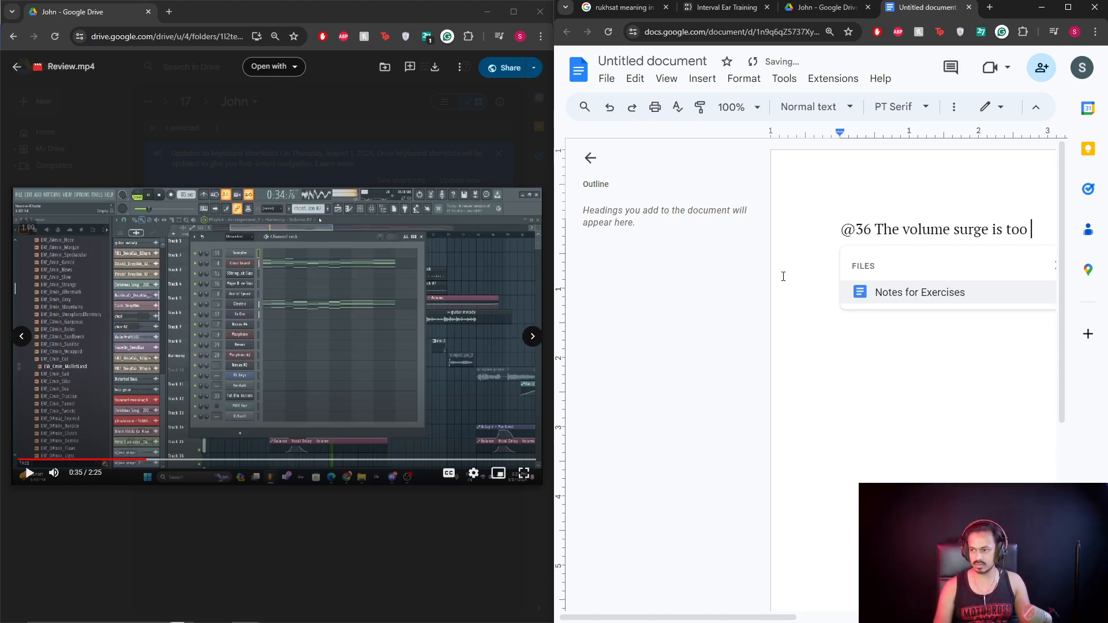
{"action": "type", "text": "much"}
Replay the video from 0:32, pause it at 0:45, and return to the document.
{"action": "left_click", "coordinate": [126, 460]}
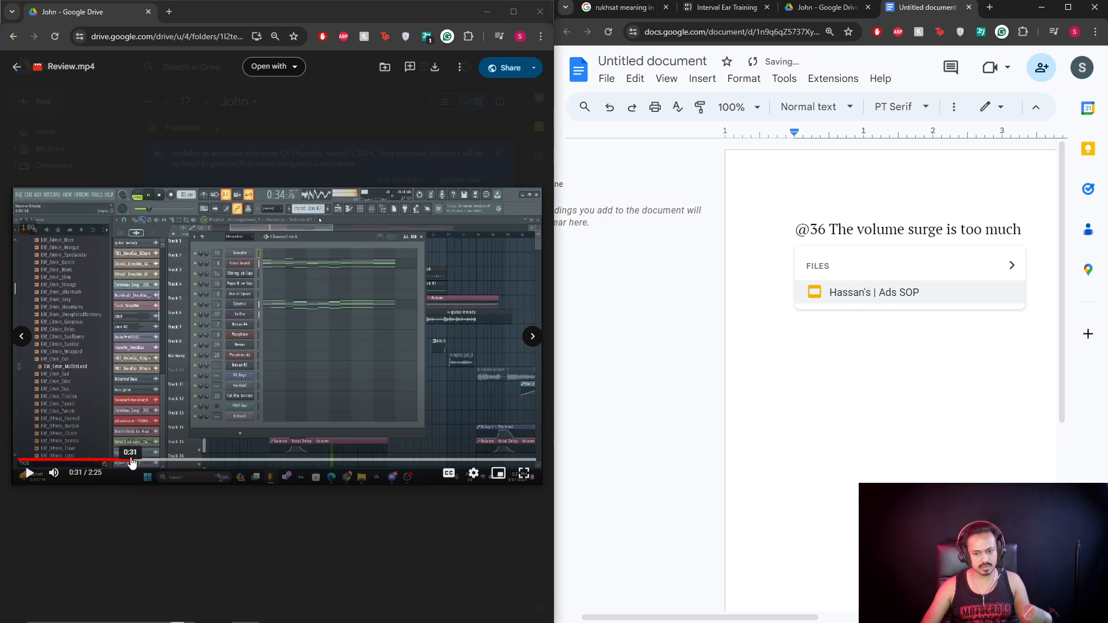
{"action": "left_click", "coordinate": [162, 373]}
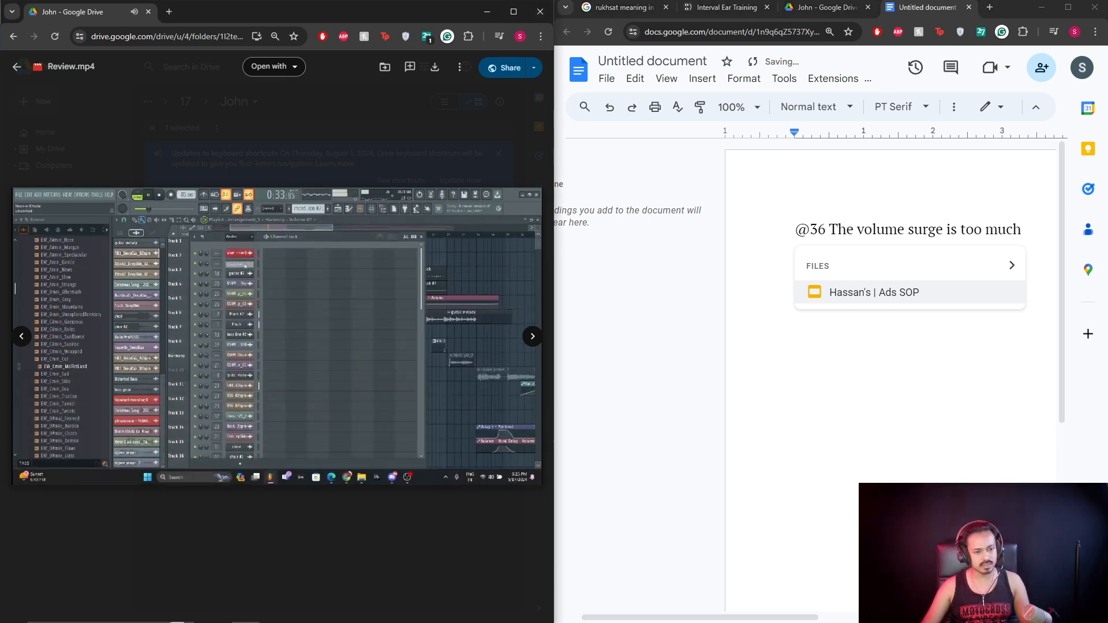
{"action": "left_click", "coordinate": [161, 373]}
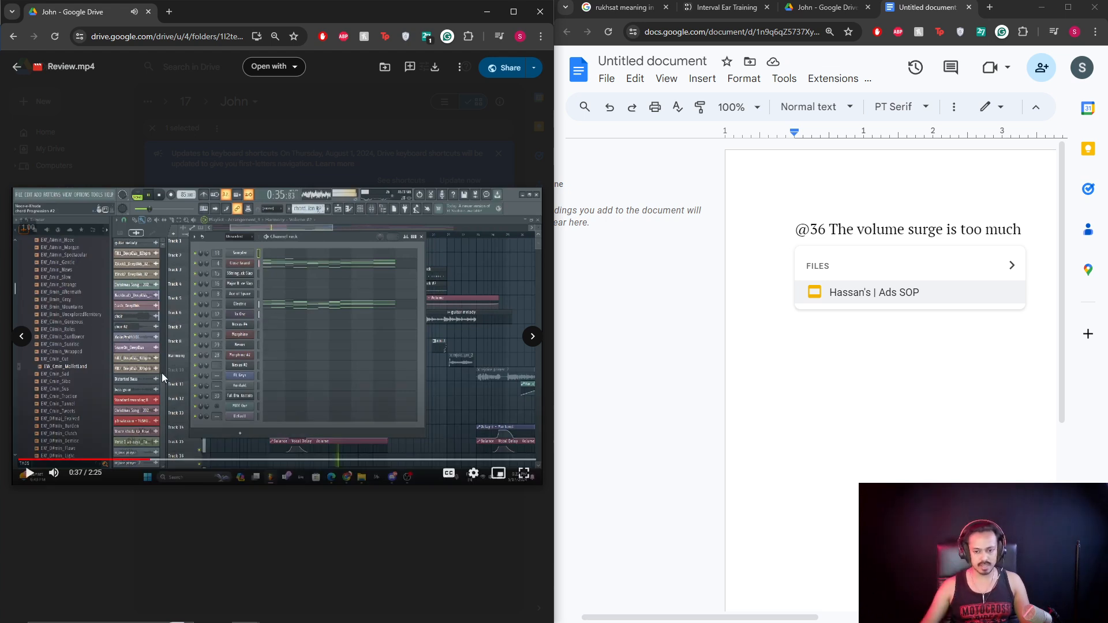
{"action": "left_click", "coordinate": [156, 461]}
{"action": "left_click", "coordinate": [158, 393]}
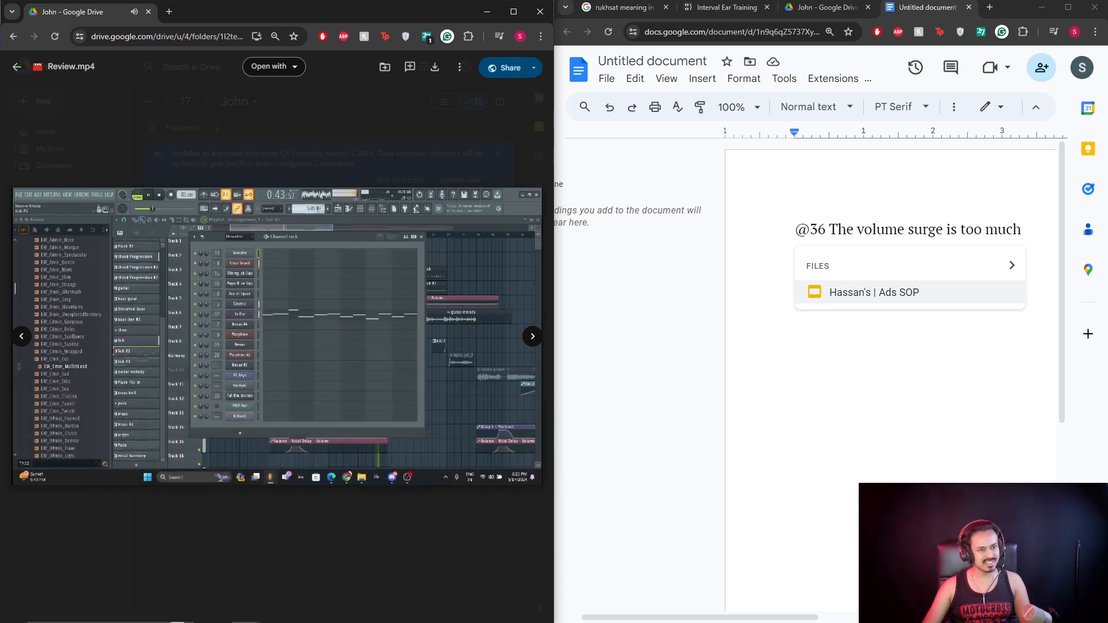
{"action": "key", "text": "space"}
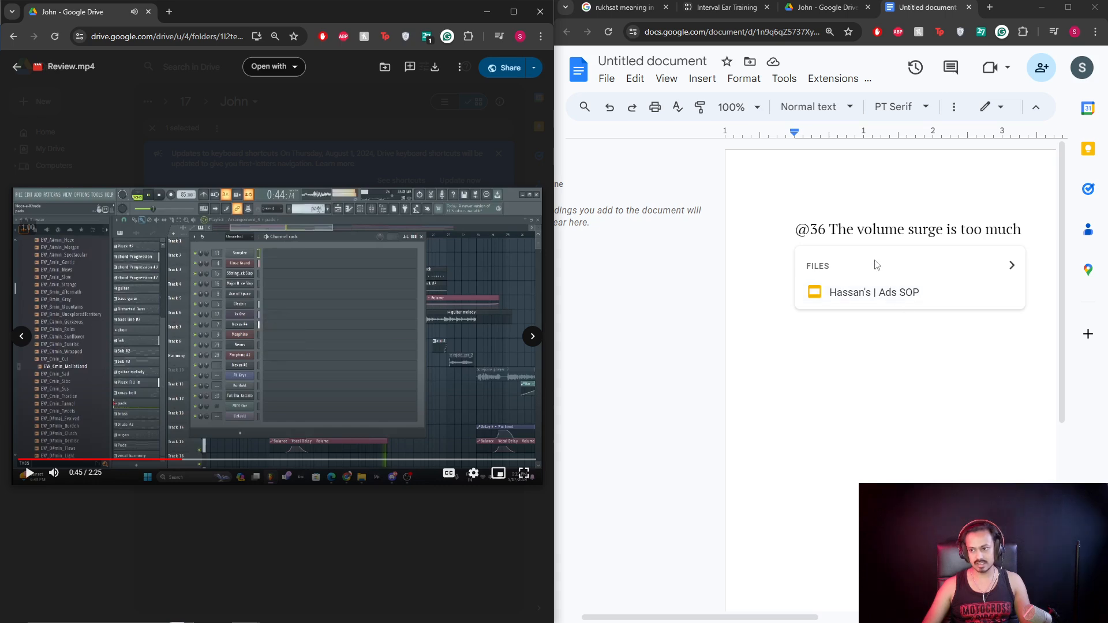
{"action": "left_click", "coordinate": [912, 359]}
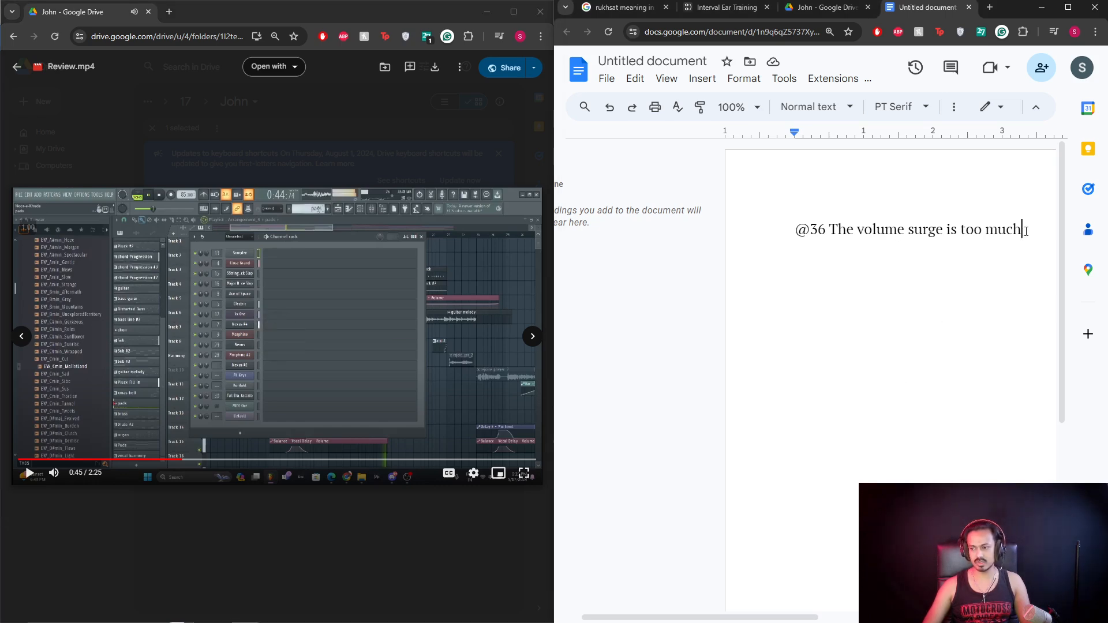
Add 'Harmonies are too loud' on a new line, then scrub the video and pause it at 0:52.
{"action": "key", "text": "Return"}
{"action": "key", "text": "Return"}
{"action": "type", "text": "Harmonies a"}
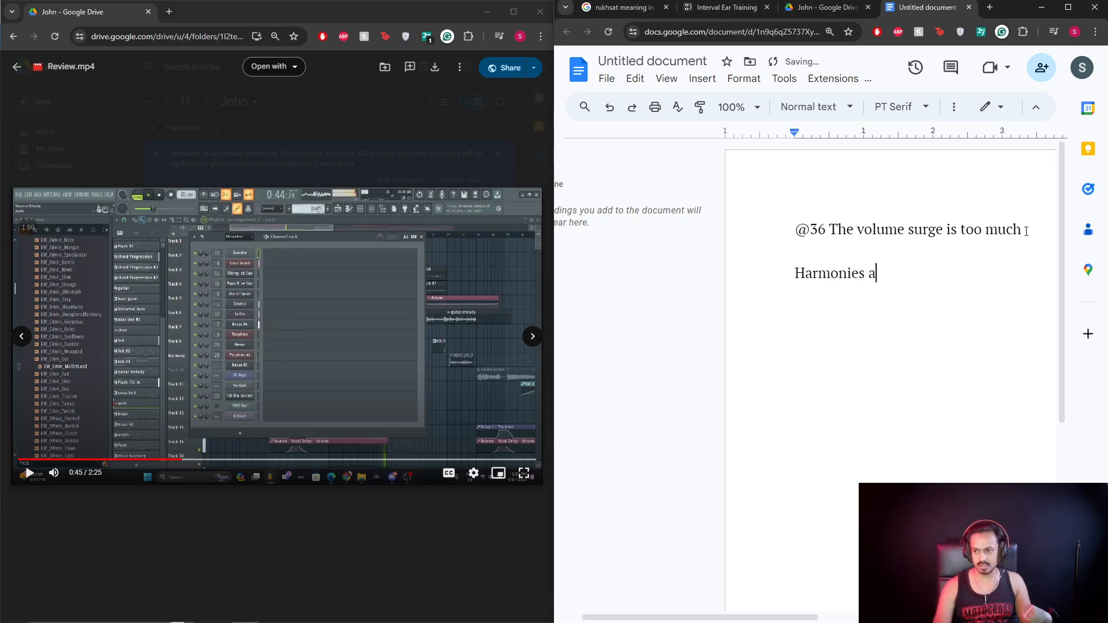
{"action": "type", "text": "re too loud"}
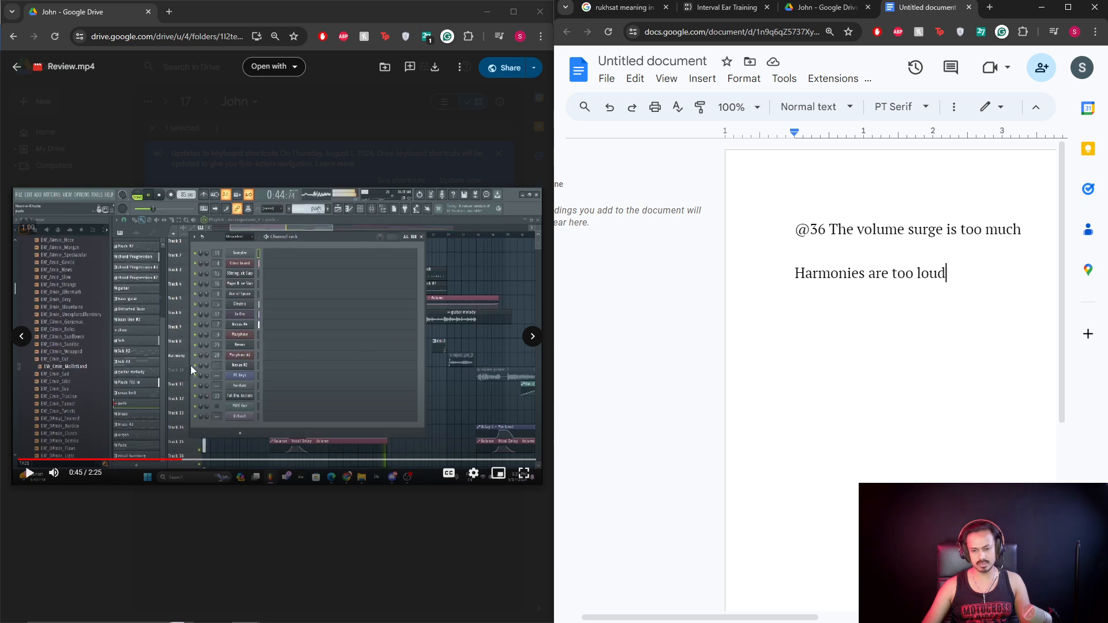
{"action": "left_click", "coordinate": [193, 418]}
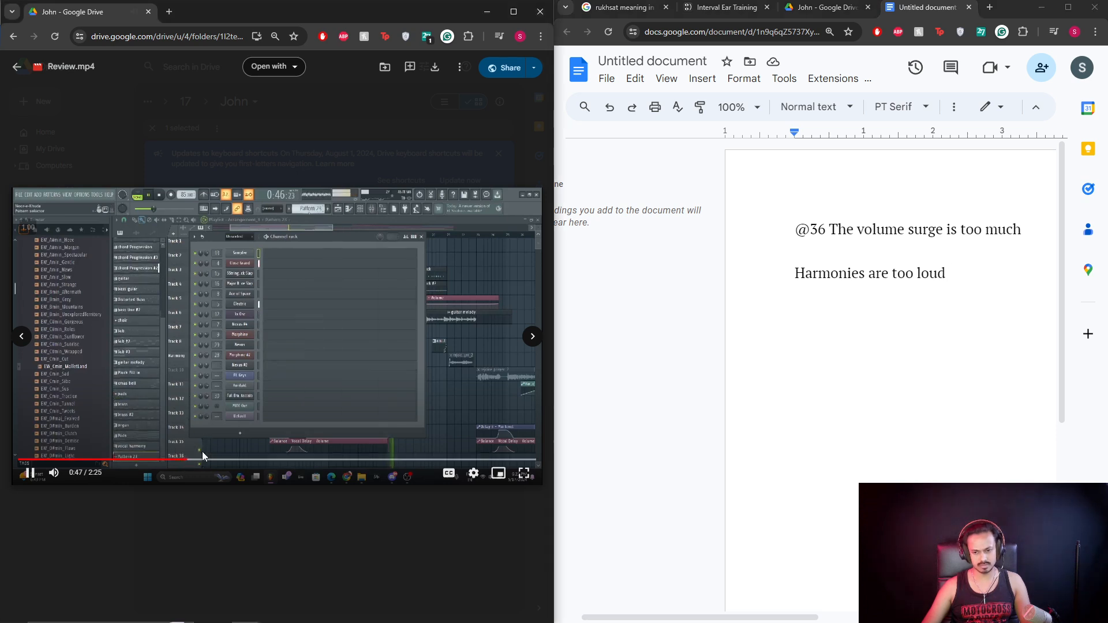
{"action": "left_click", "coordinate": [116, 460]}
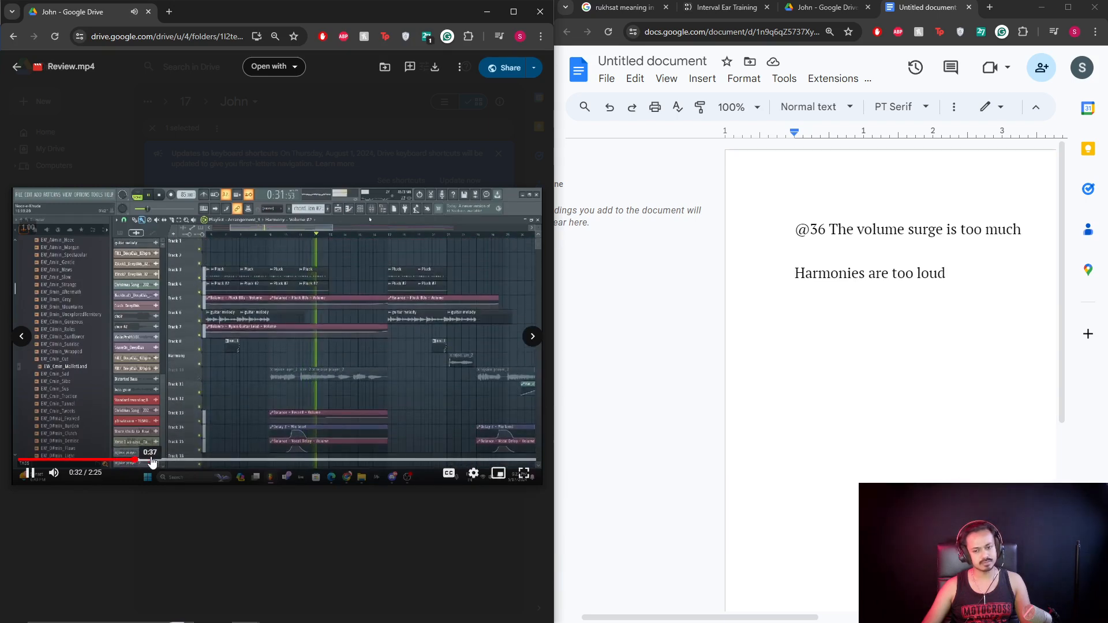
{"action": "left_click", "coordinate": [151, 460]}
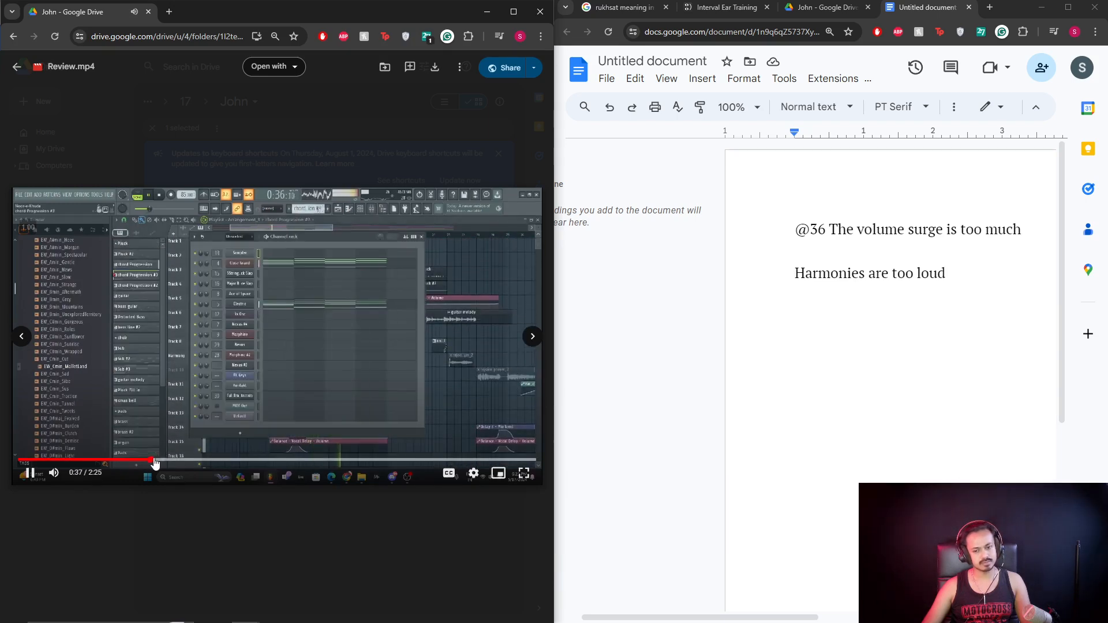
{"action": "left_click", "coordinate": [201, 460]}
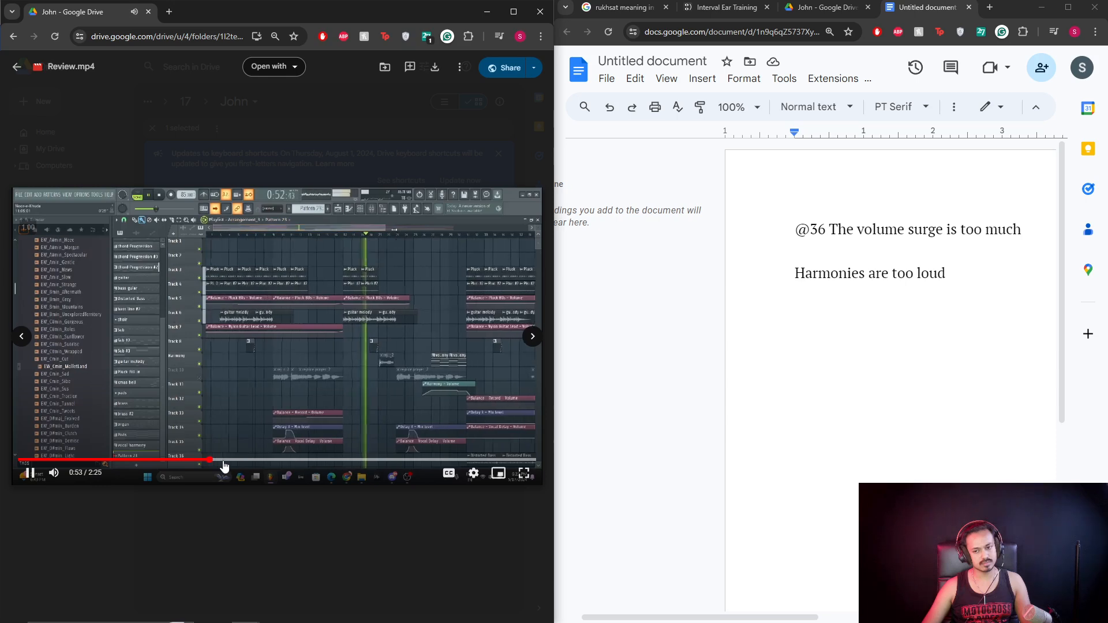
{"action": "key", "text": "space"}
{"action": "left_click", "coordinate": [197, 460]}
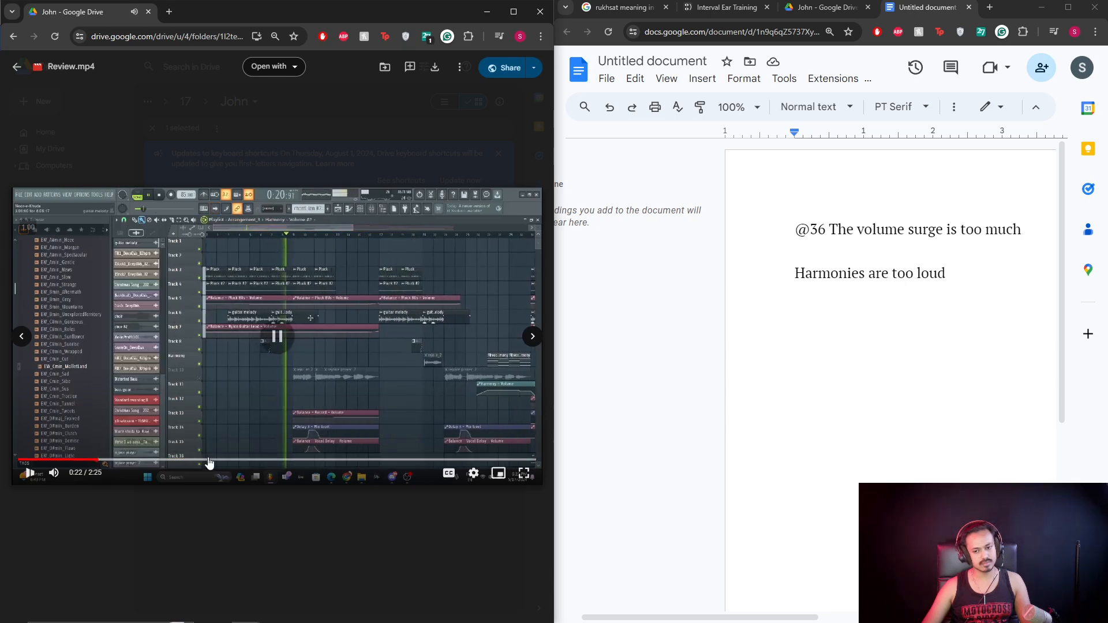
{"action": "key", "text": "space"}
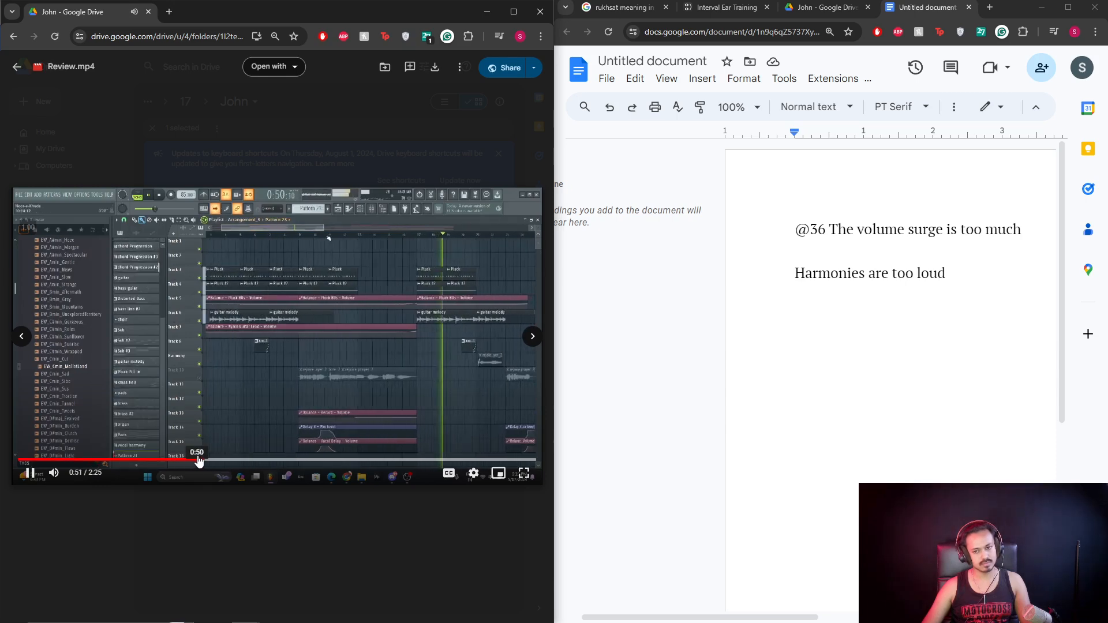
{"action": "key", "text": "space"}
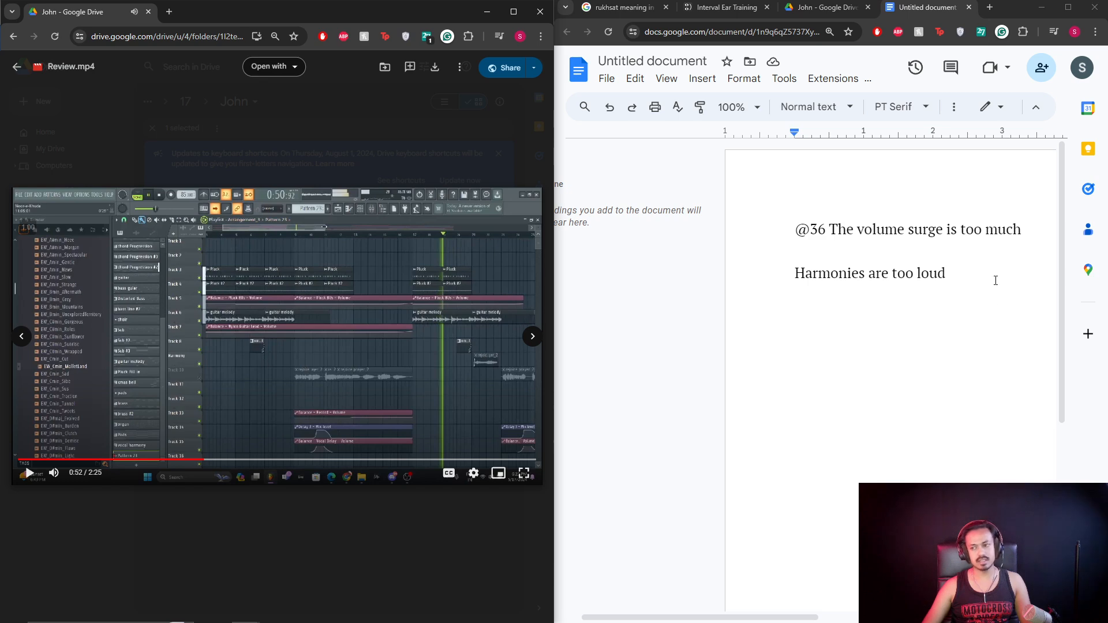
{"action": "left_click", "coordinate": [995, 277]}
Start a new note beginning 'Guitar' and replay the review video from 0:31.
{"action": "key", "text": "Return"}
{"action": "type", "text": "Guita"}
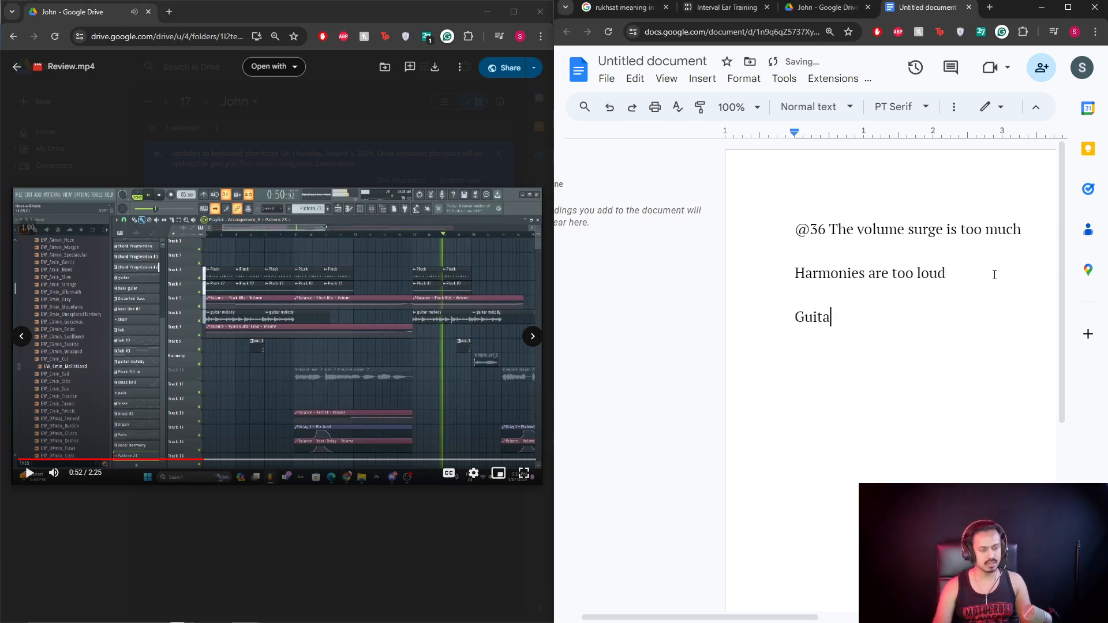
{"action": "type", "text": "r low mid is a little too much"}
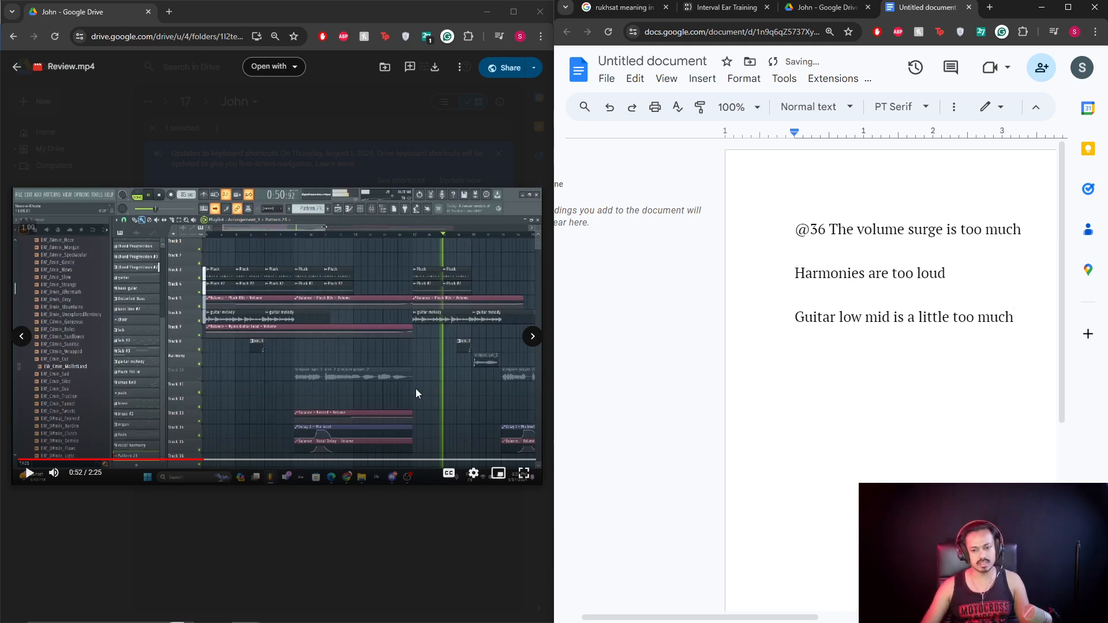
{"action": "left_click", "coordinate": [209, 393]}
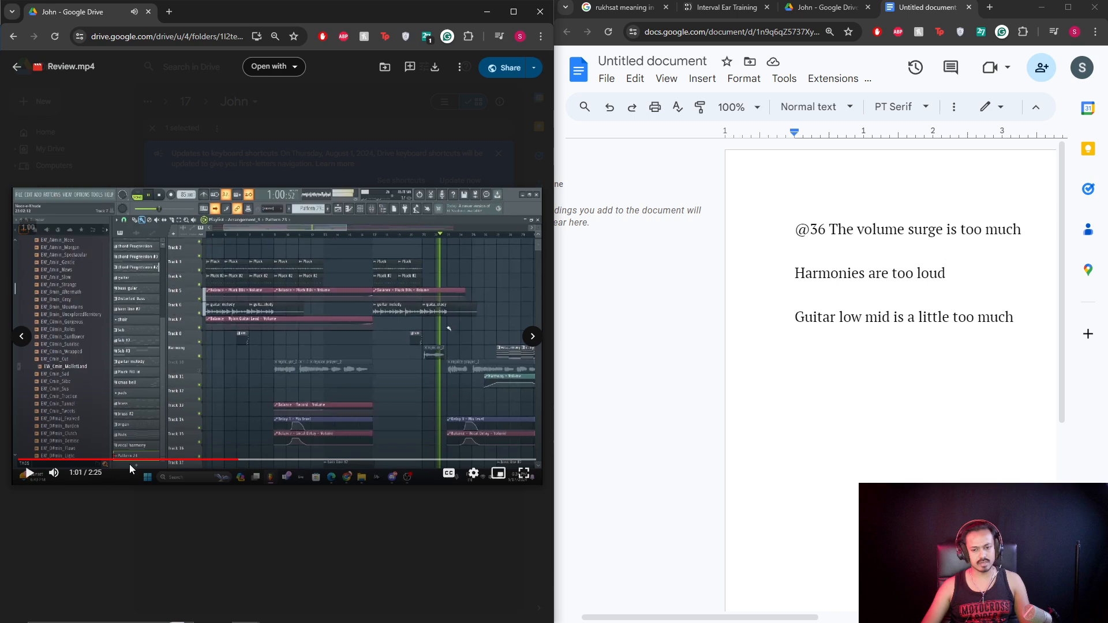
{"action": "left_click", "coordinate": [129, 464]}
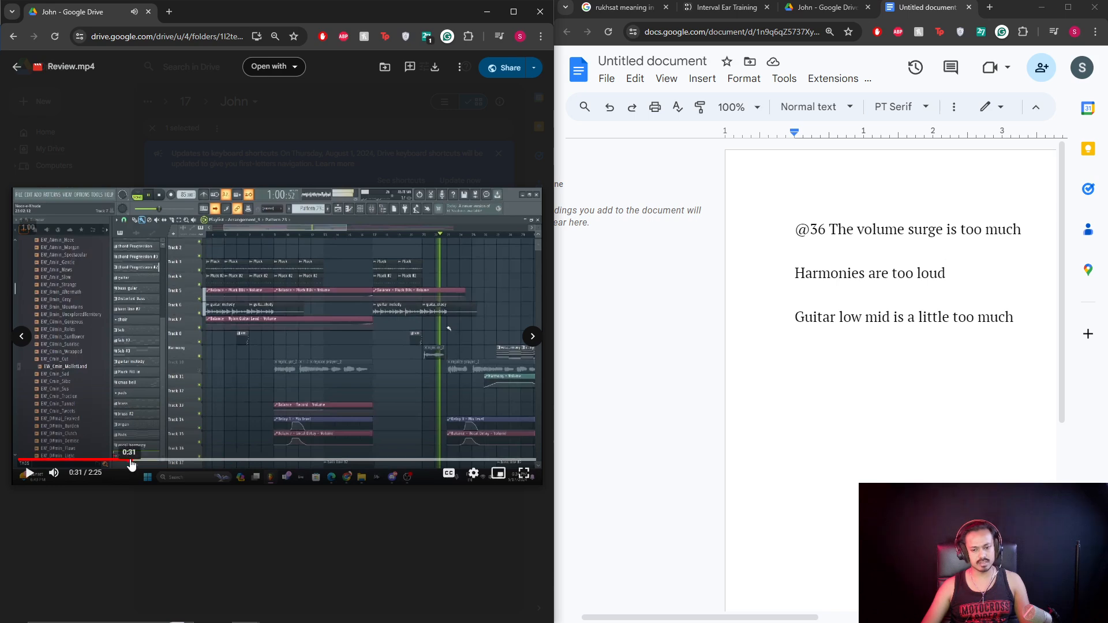
{"action": "left_click", "coordinate": [145, 464]}
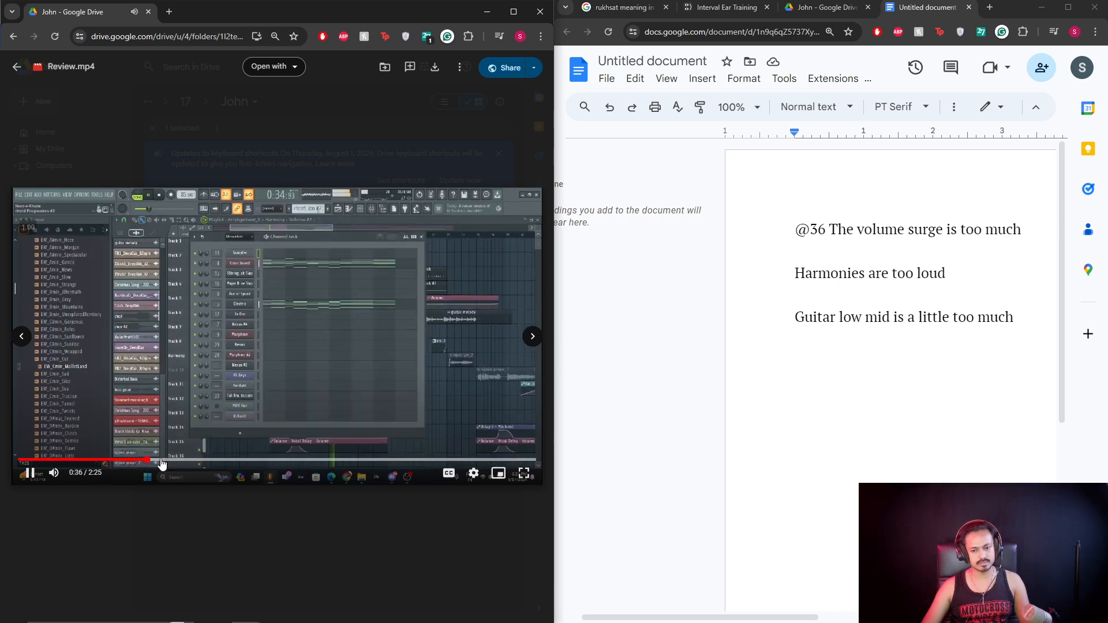
Scrub the review video through 0:57, 1:14 and 1:18, leaving it paused at 1:28.
{"action": "left_click", "coordinate": [220, 464]}
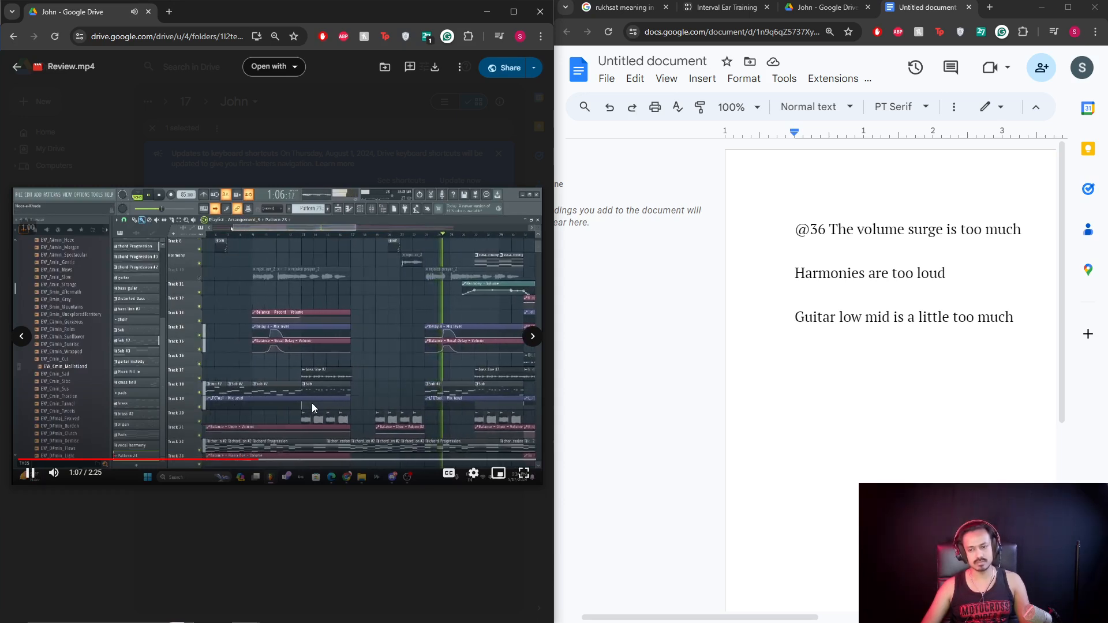
{"action": "left_click", "coordinate": [278, 460]}
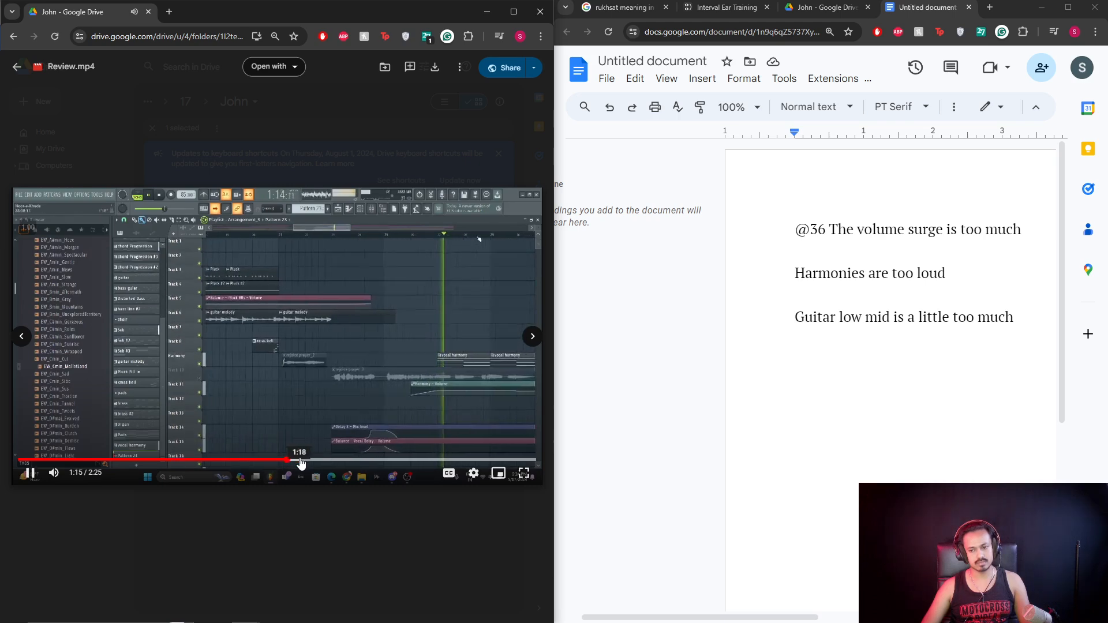
{"action": "key", "text": "space"}
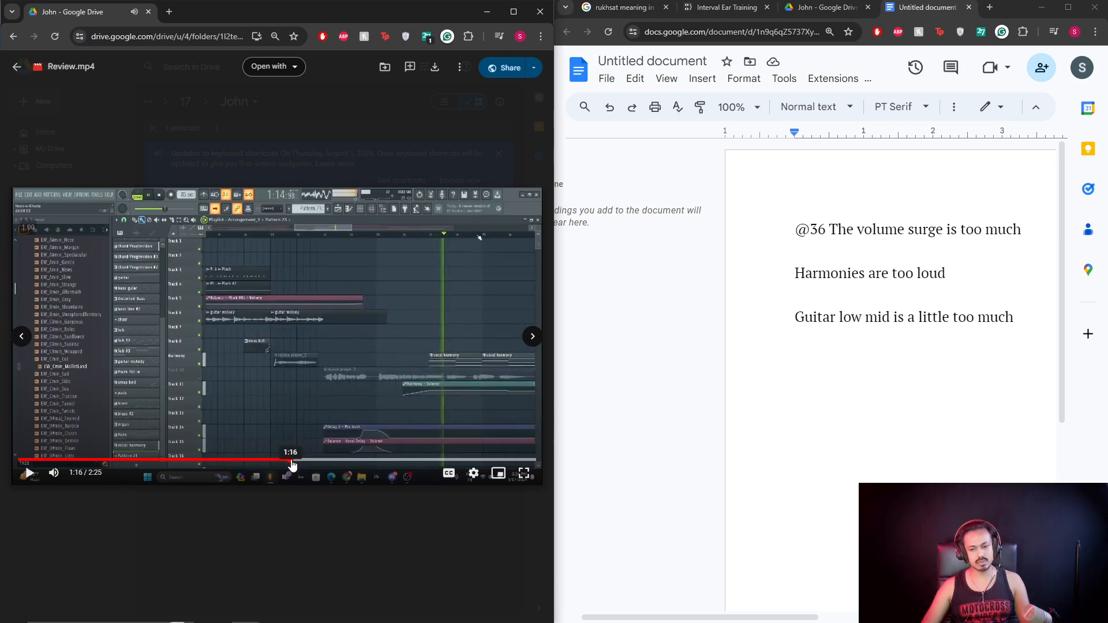
{"action": "left_click", "coordinate": [285, 460]}
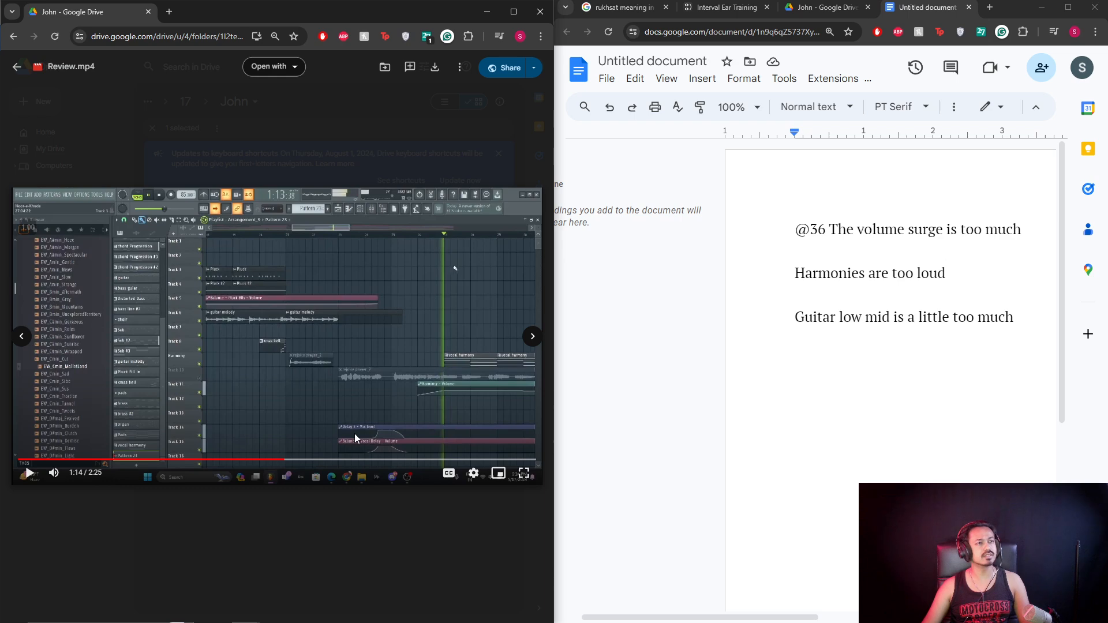
{"action": "left_click", "coordinate": [354, 434]}
{"action": "left_click", "coordinate": [299, 461]}
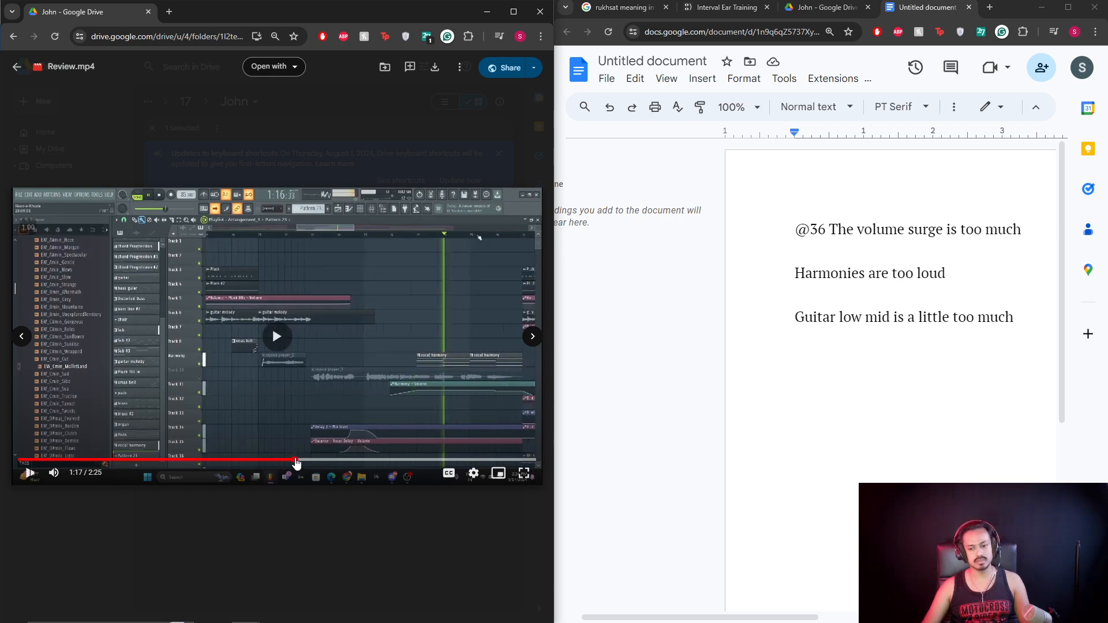
{"action": "left_click", "coordinate": [319, 395]}
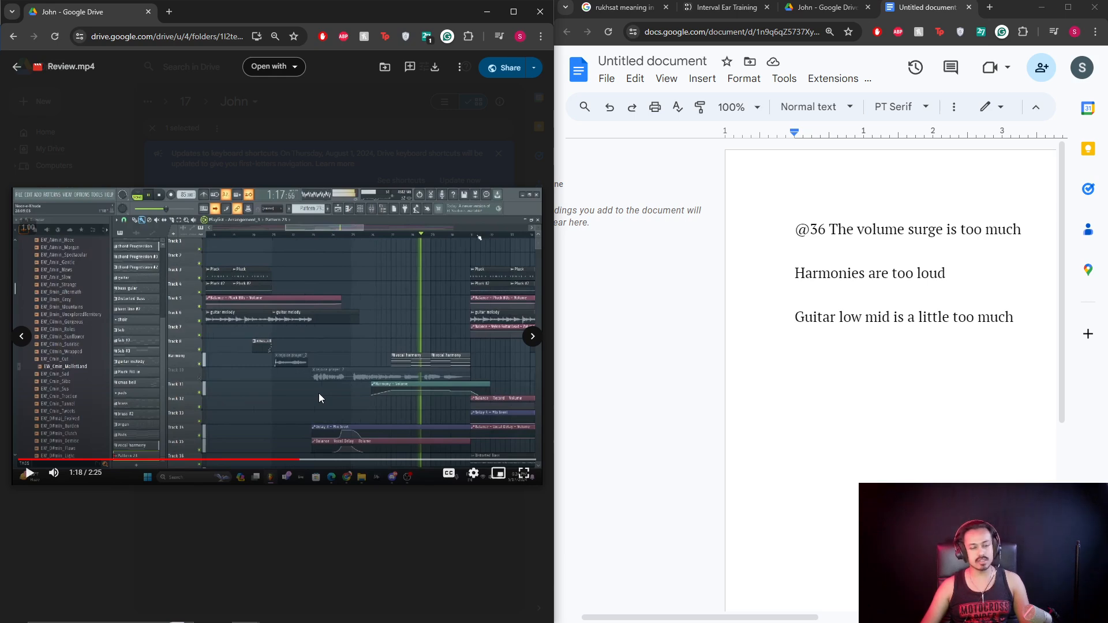
{"action": "left_click", "coordinate": [318, 398]}
{"action": "left_click", "coordinate": [315, 460]}
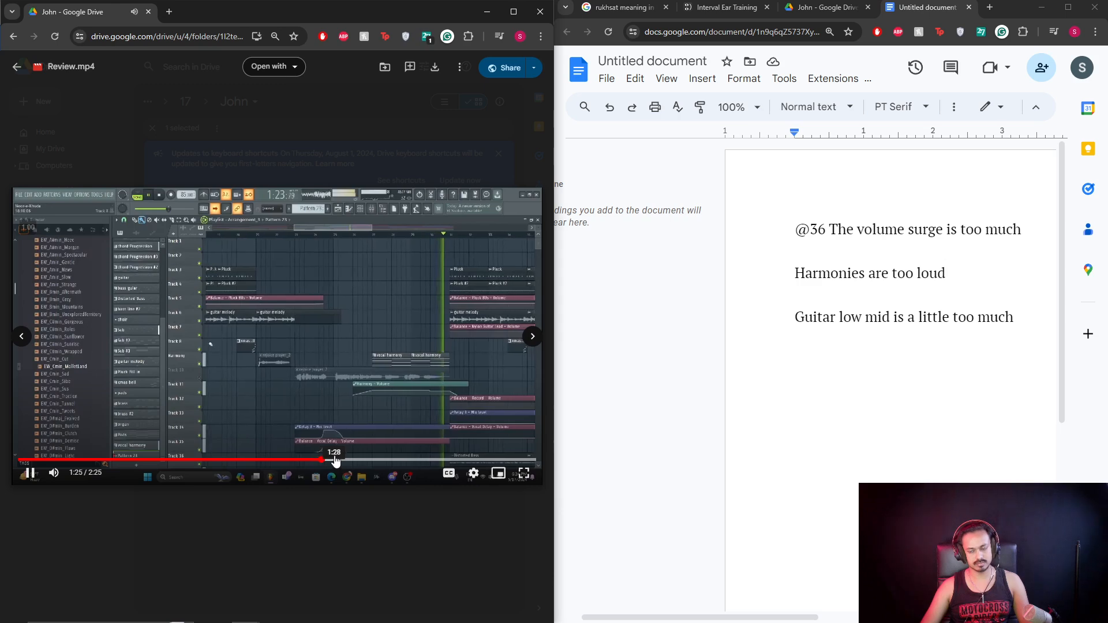
{"action": "key", "text": "space"}
{"action": "left_click", "coordinate": [334, 460]}
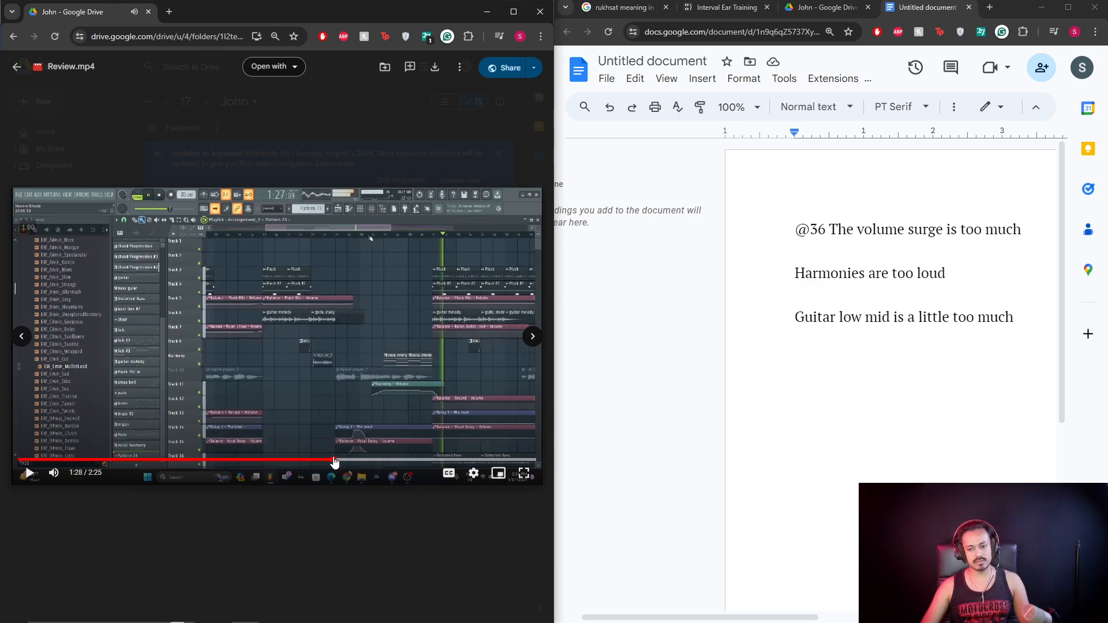
Start a new note line below the guitar note, then play the video from 1:30 to 1:54.
{"action": "left_click", "coordinate": [798, 362]}
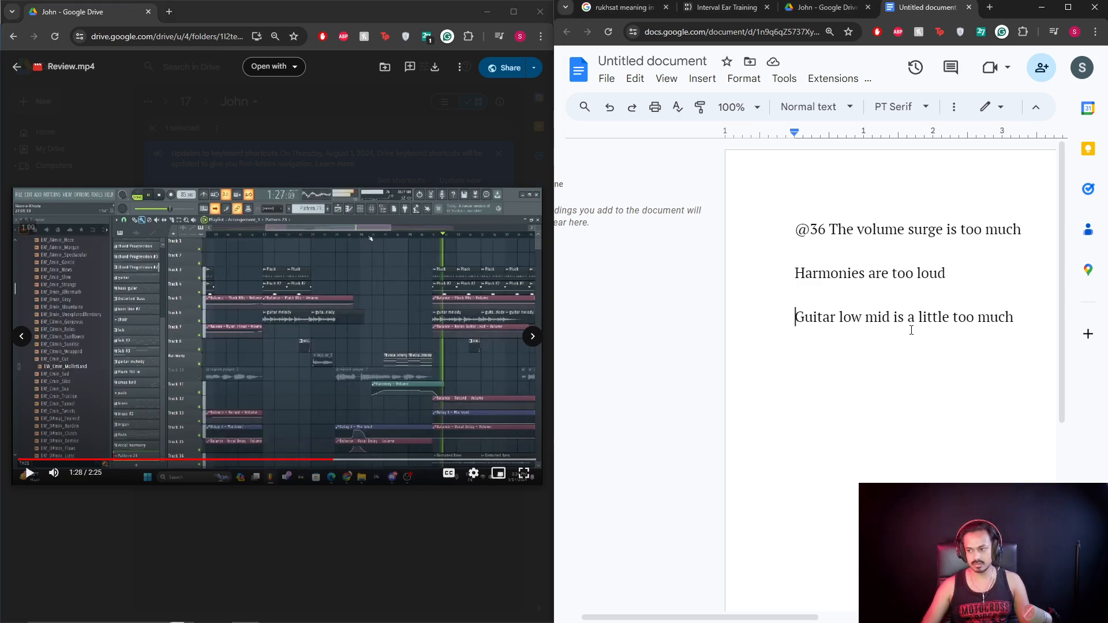
{"action": "key", "text": "Return"}
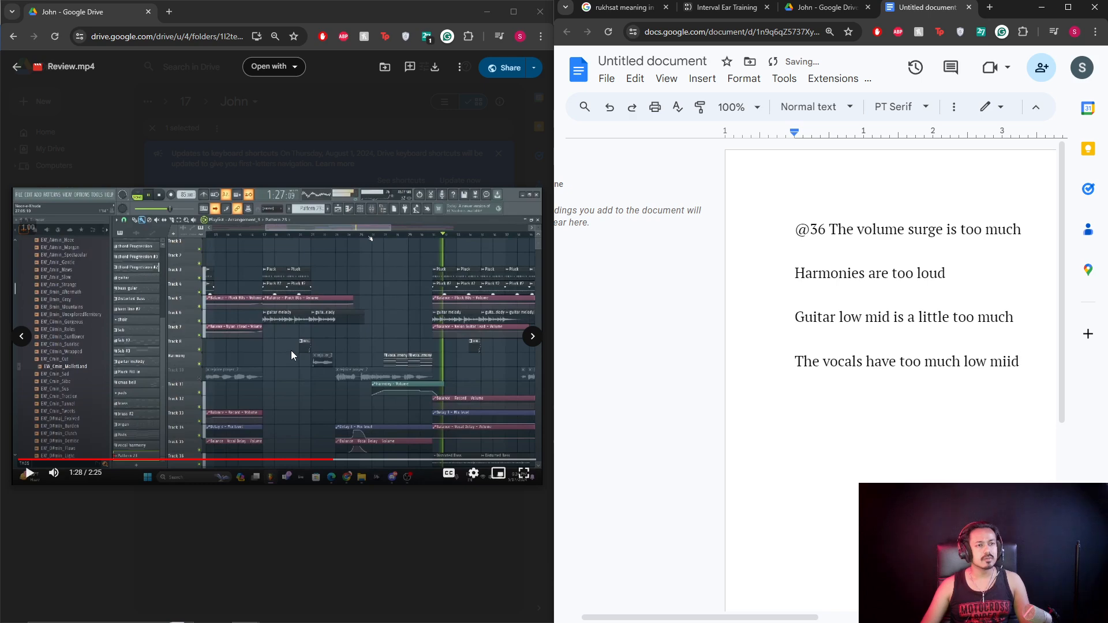
{"action": "left_click", "coordinate": [341, 459]}
{"action": "left_click", "coordinate": [324, 391]}
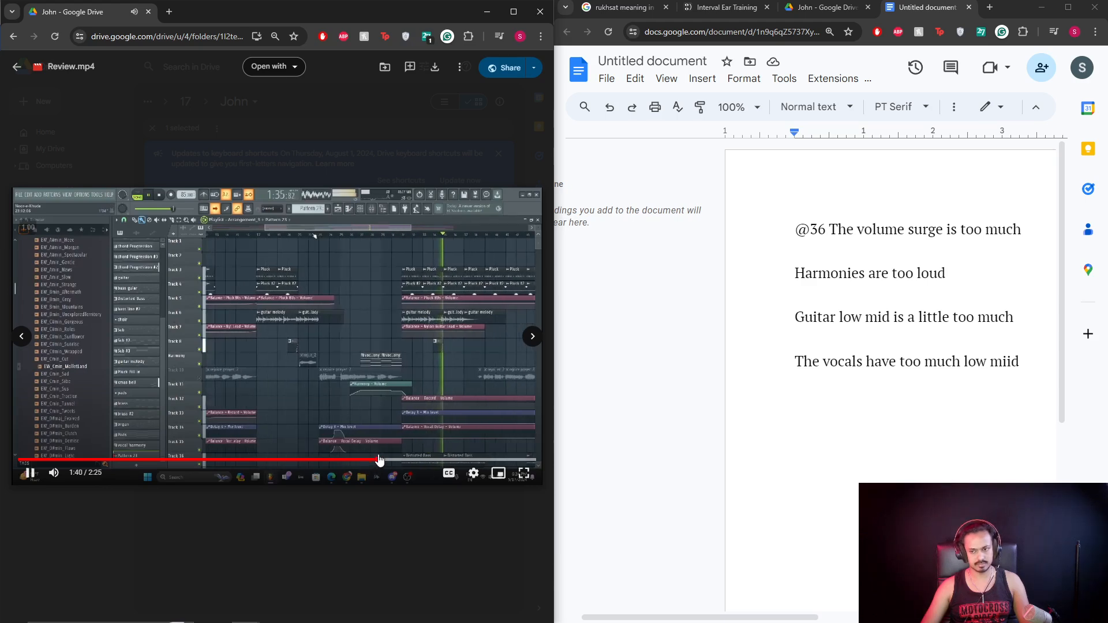
{"action": "left_click", "coordinate": [386, 460]}
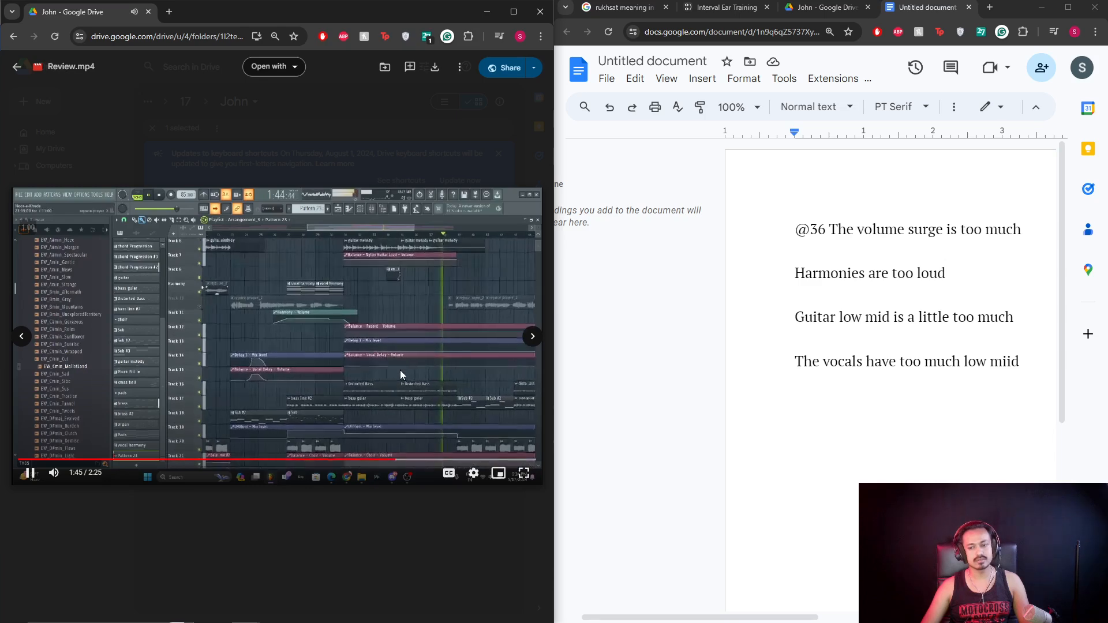
{"action": "left_click", "coordinate": [400, 373]}
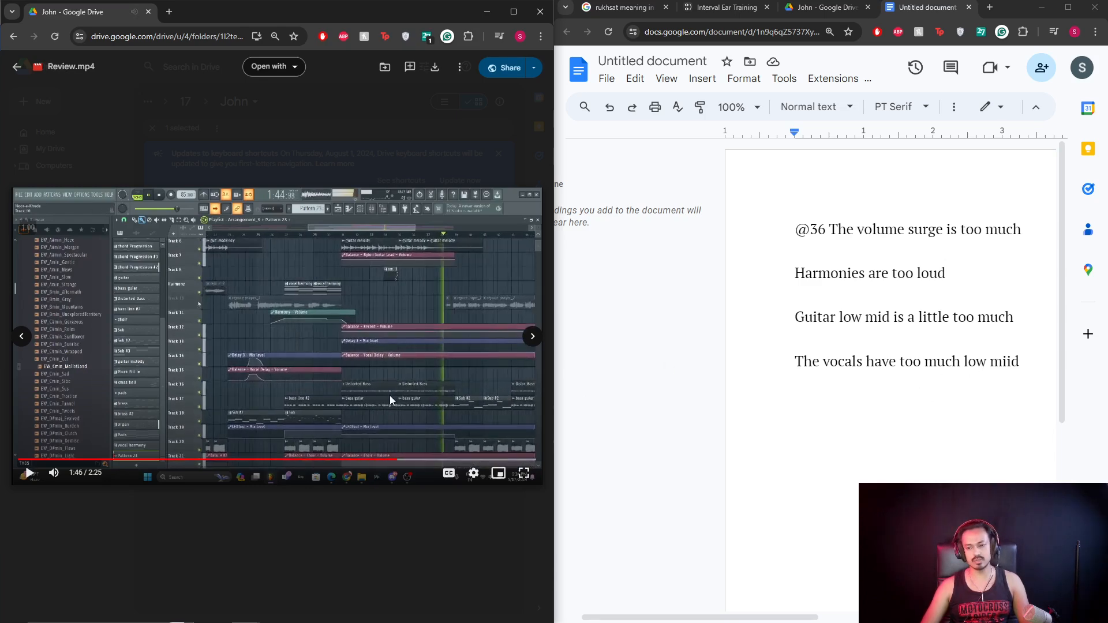
{"action": "left_click", "coordinate": [335, 374]}
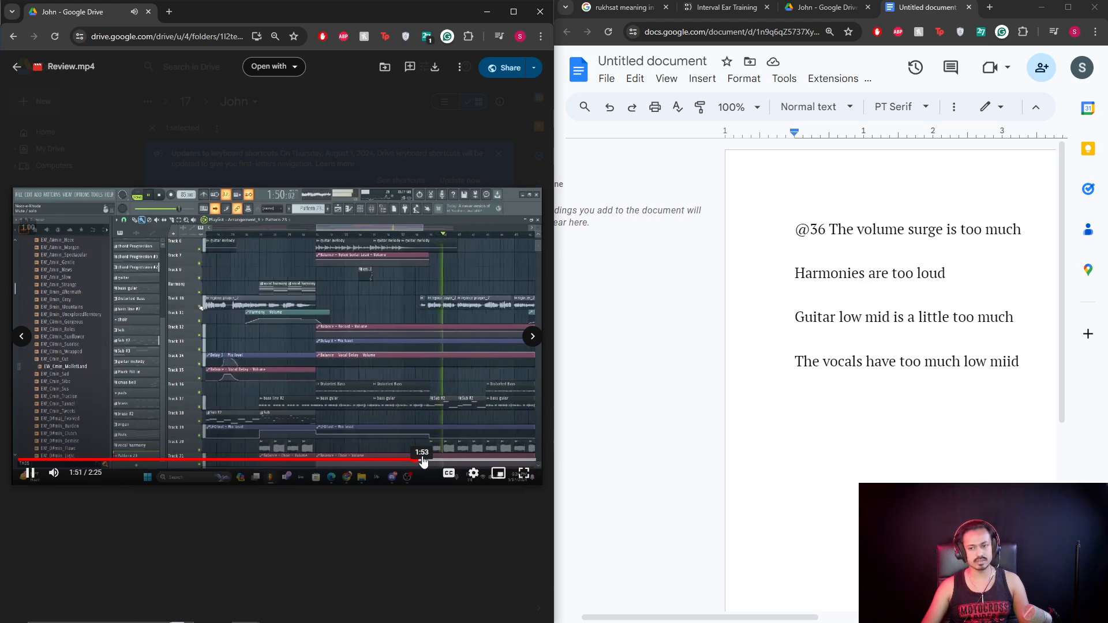
{"action": "left_click", "coordinate": [449, 402]}
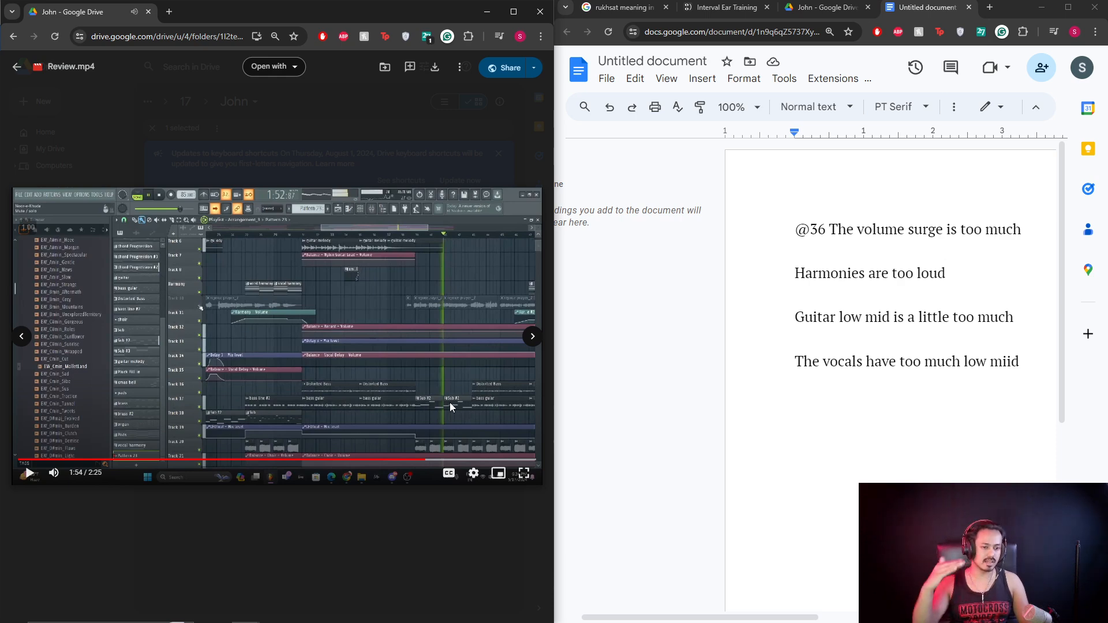
Correct 'miid' to 'mid' and append ', missing high end hissiing [high end sizzle]' to the vocals note.
{"action": "left_click", "coordinate": [1032, 368]}
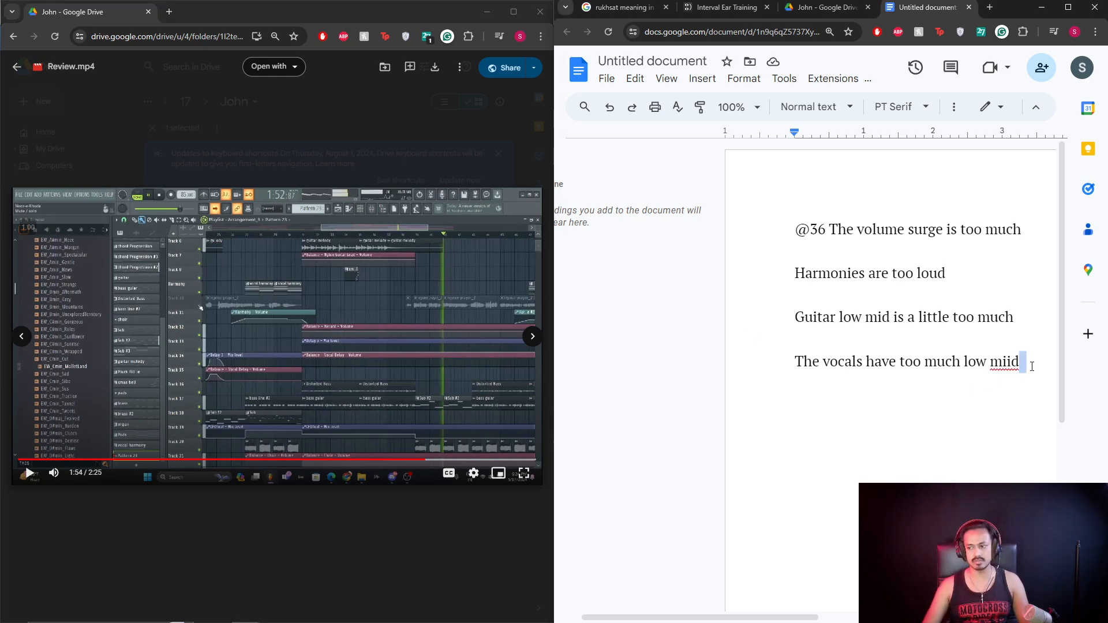
{"action": "key", "text": "BackSpace"}
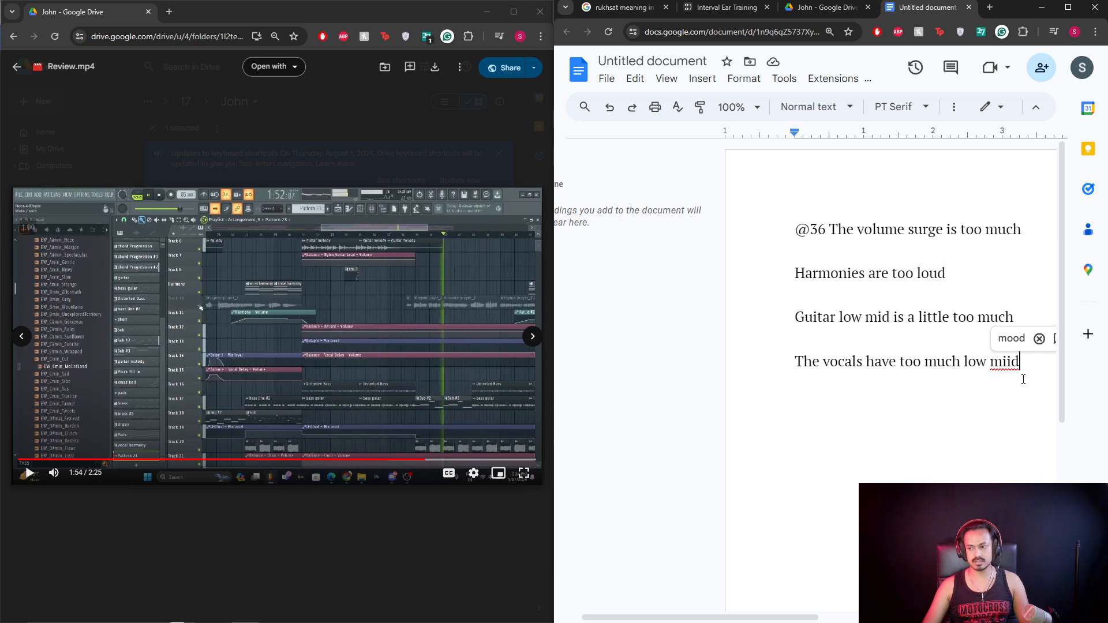
{"action": "key", "text": "BackSpace"}
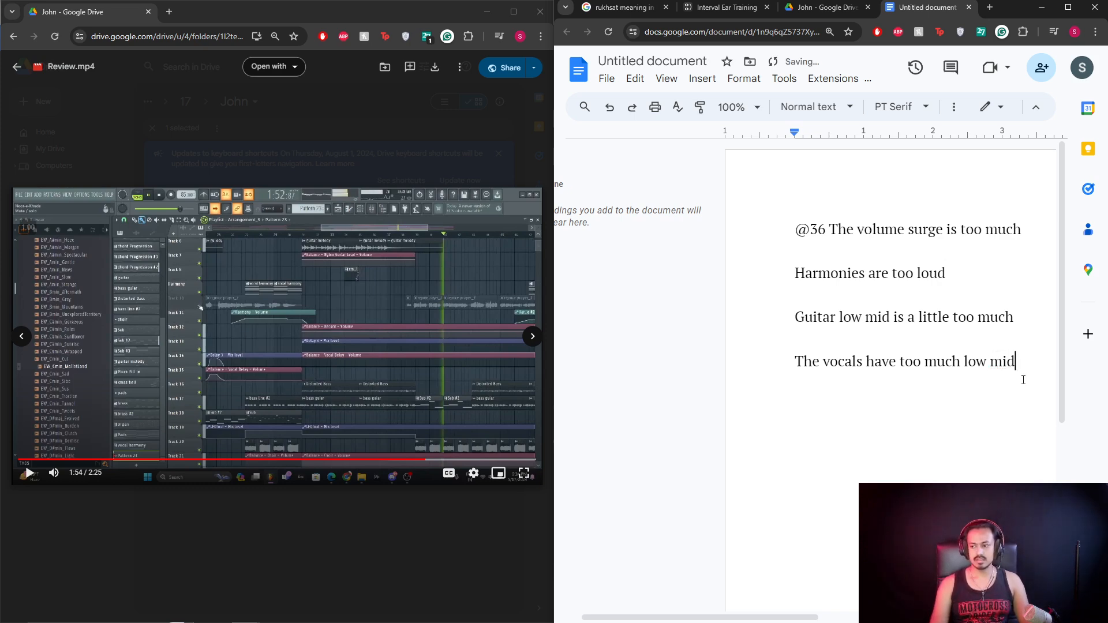
{"action": "type", "text": "d, mis"}
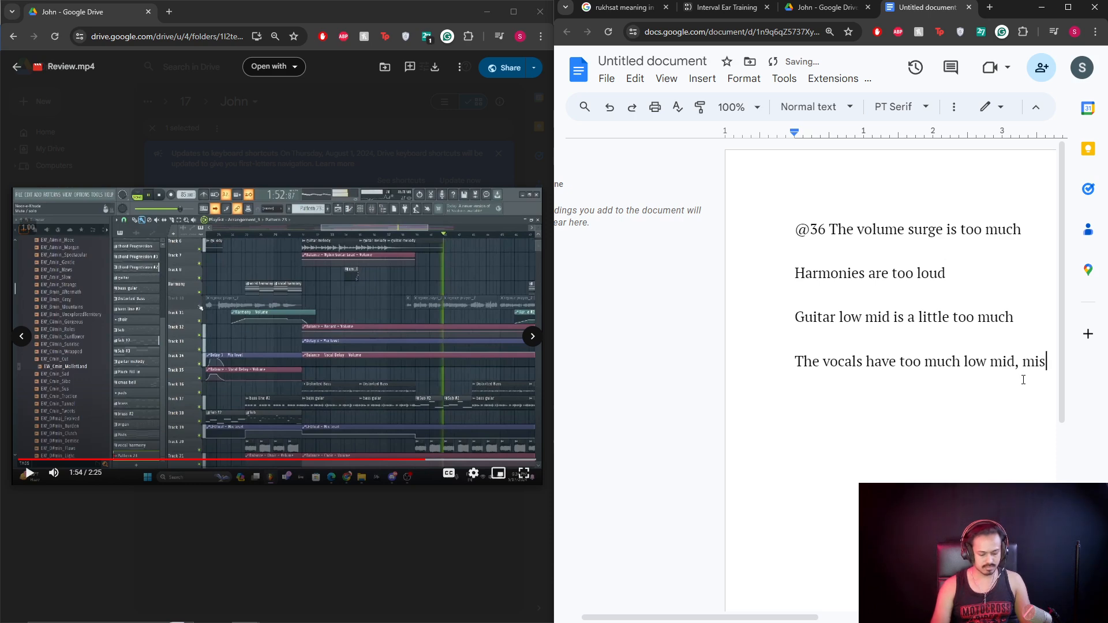
{"action": "type", "text": "sing high end"}
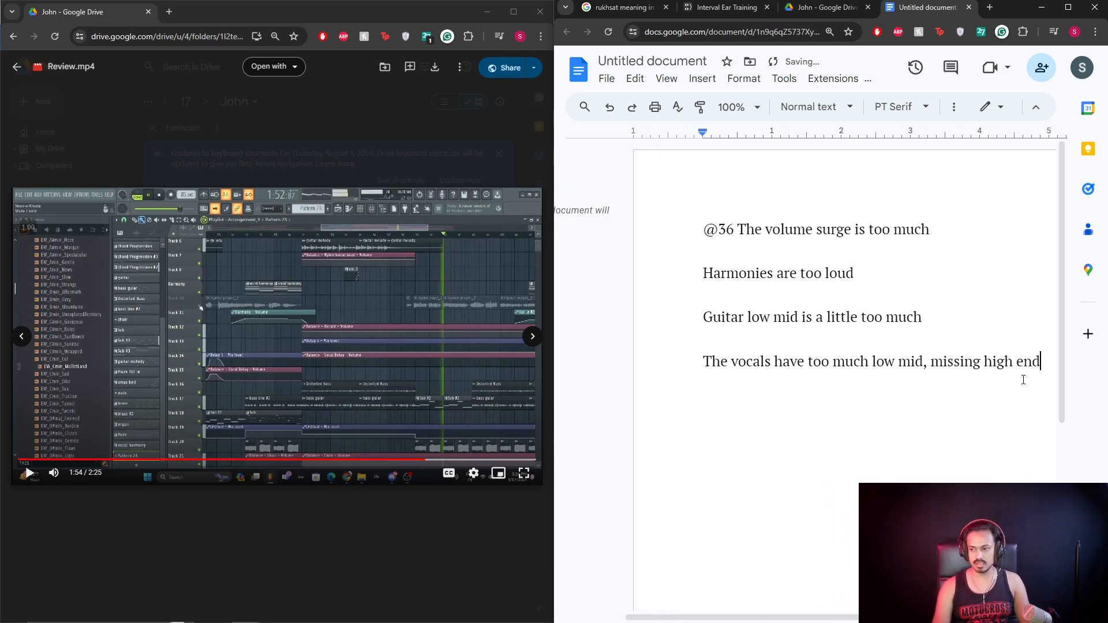
{"action": "type", "text": " hissiing"}
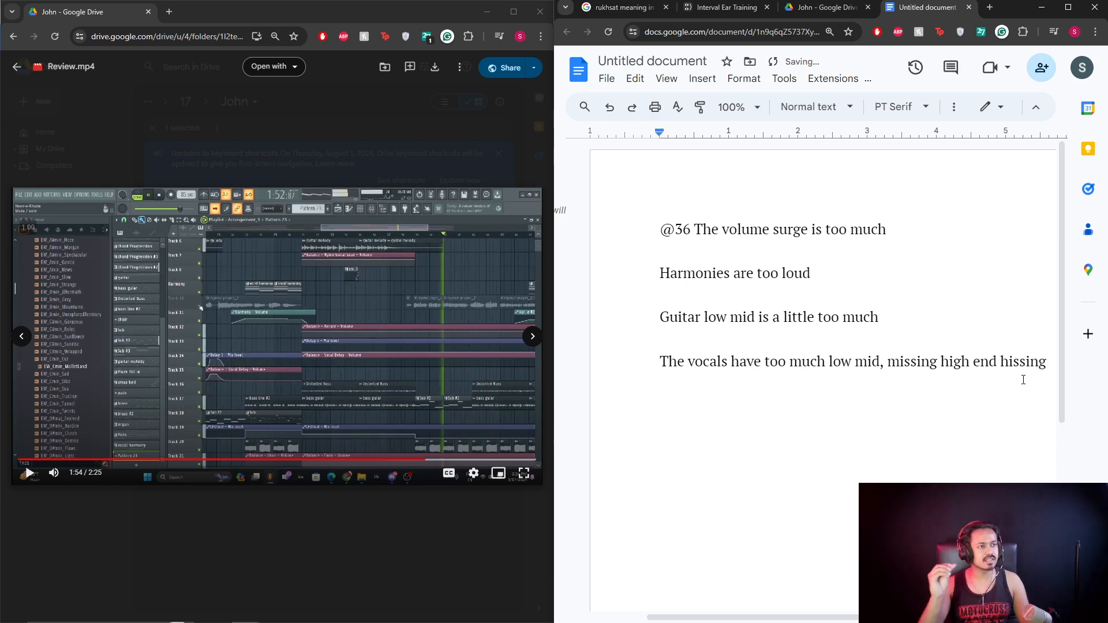
{"action": "type", "text": "["}
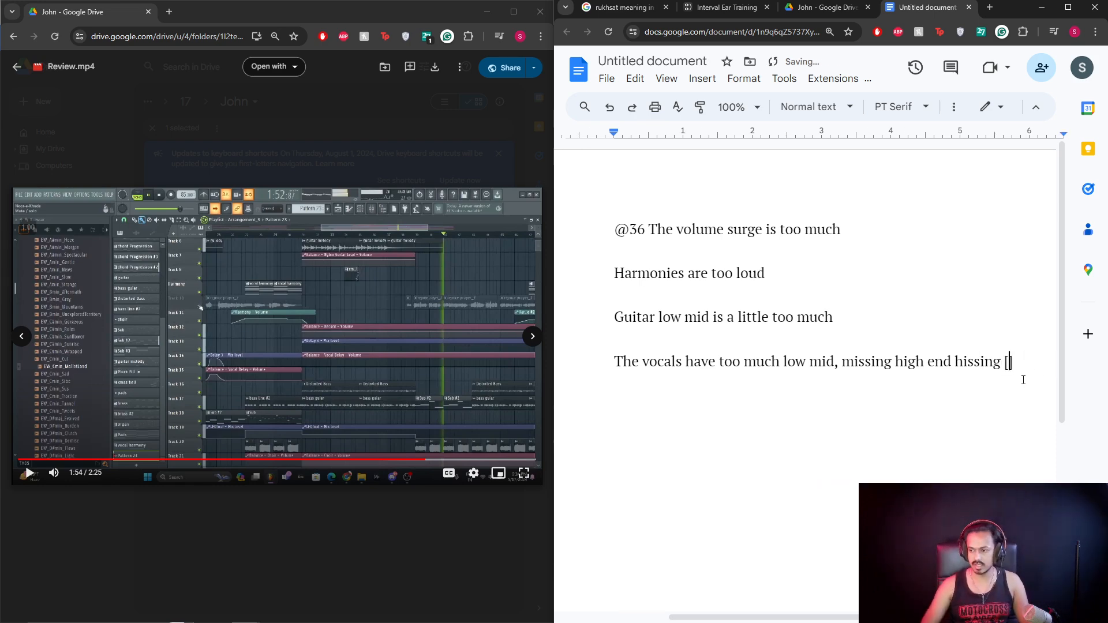
{"action": "type", "text": "high end sizzle"}
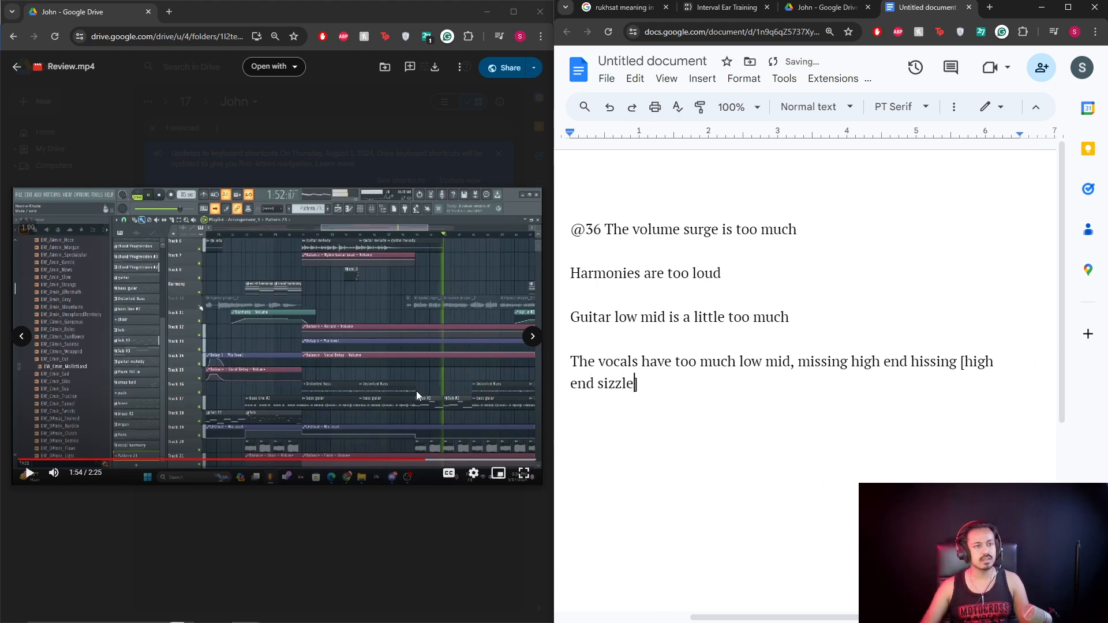
{"action": "type", "text": "]"}
Play the video briefly, pause it, and start a new line in the notes.
{"action": "left_click", "coordinate": [390, 321]}
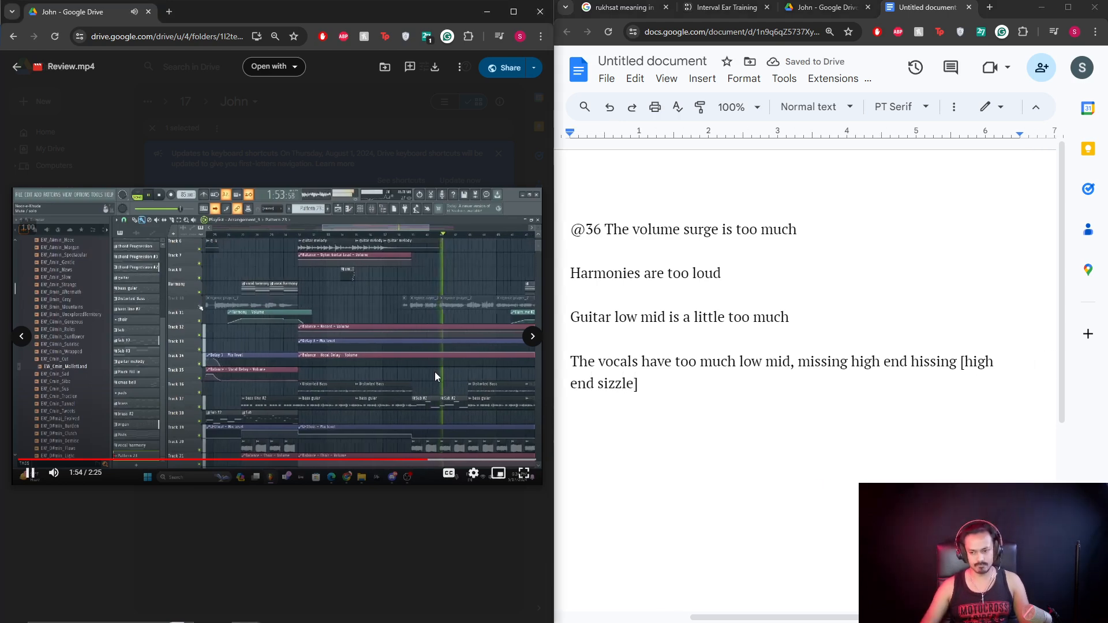
{"action": "left_click", "coordinate": [473, 427]}
{"action": "left_click", "coordinate": [644, 384]}
{"action": "key", "text": "Return"}
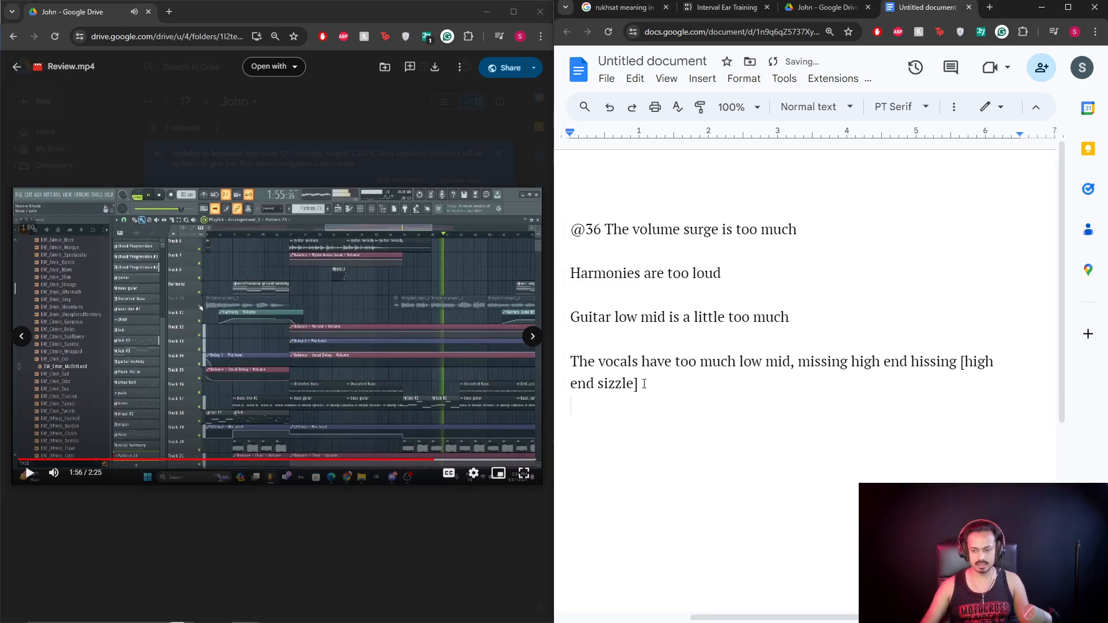
Type the note 'In the end where vocals are, the background vocals are too loud', then replay from 1:53.
{"action": "type", "text": "In the end where vocals are, the"}
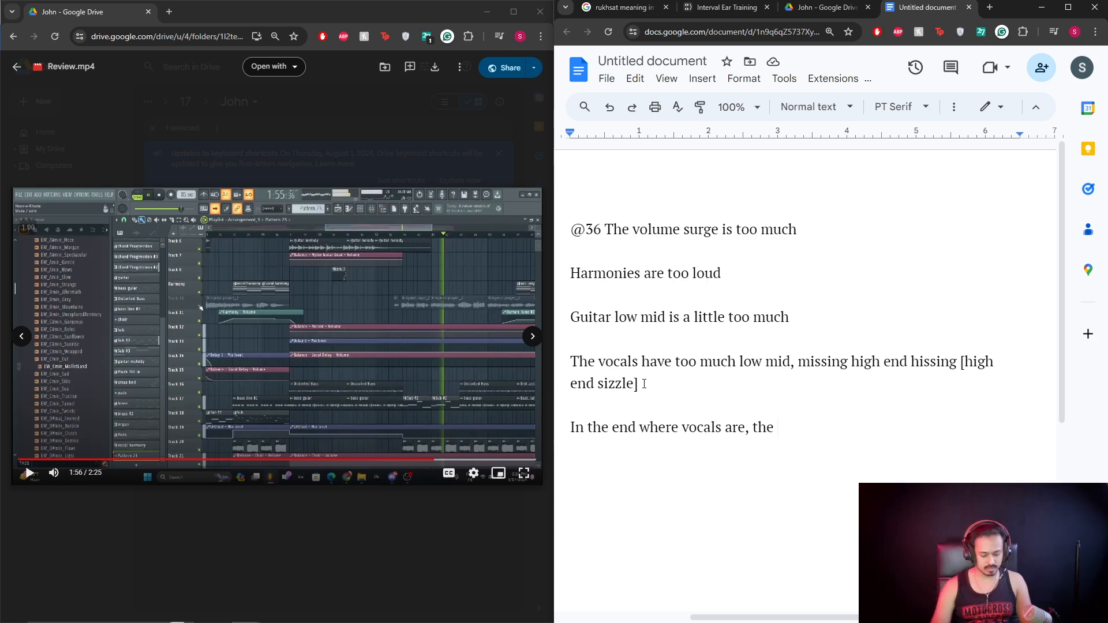
{"action": "type", "text": "background vocals"}
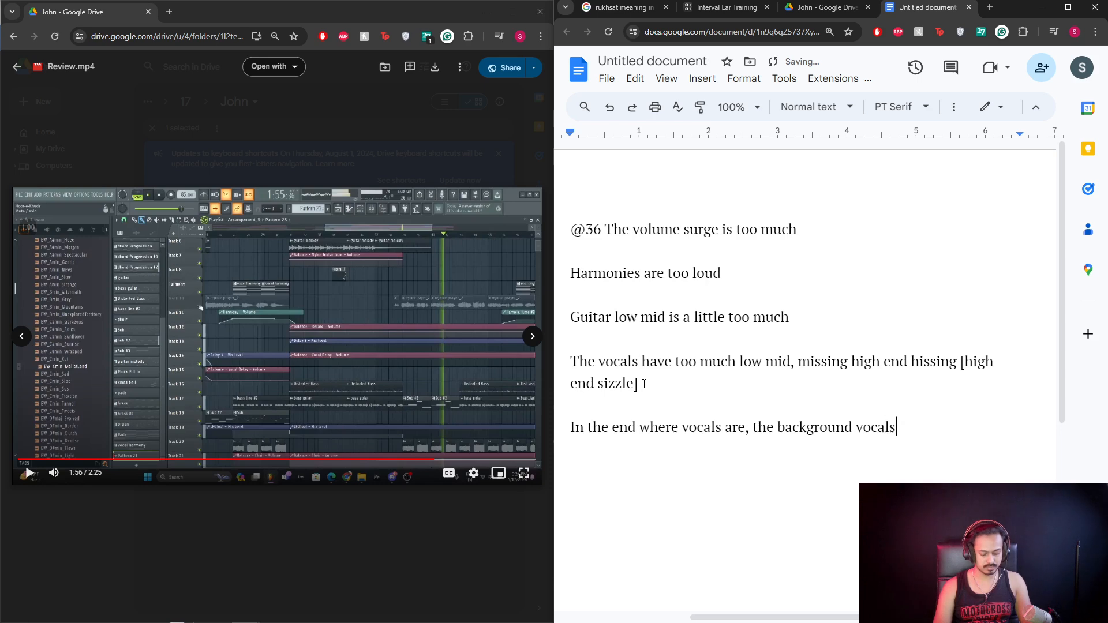
{"action": "type", "text": "loud"}
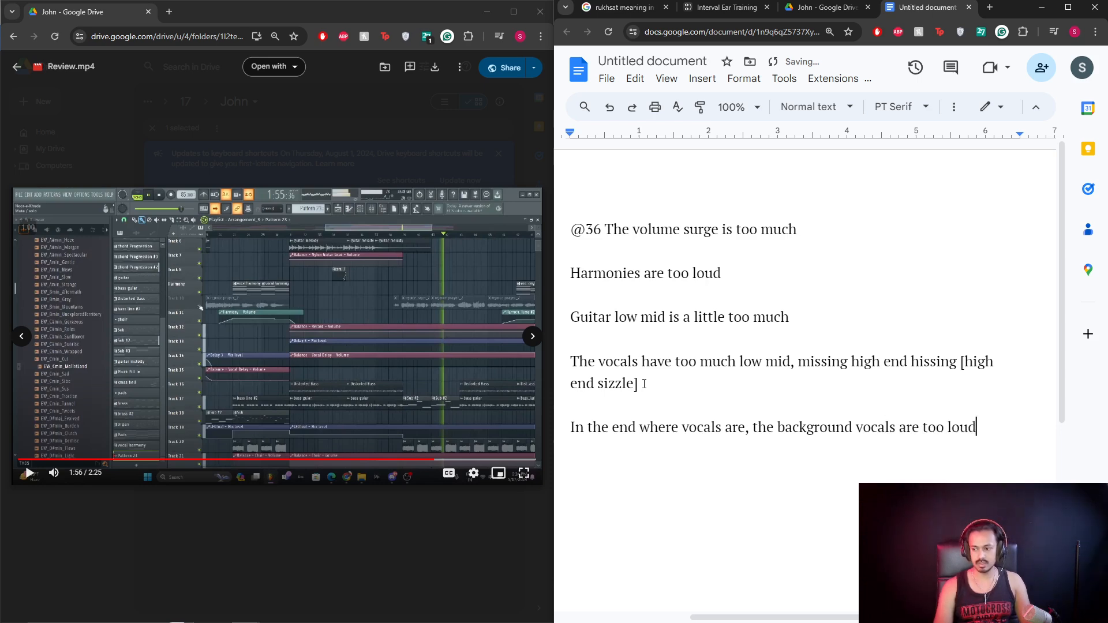
{"action": "left_click", "coordinate": [421, 459]}
{"action": "left_click", "coordinate": [356, 358]}
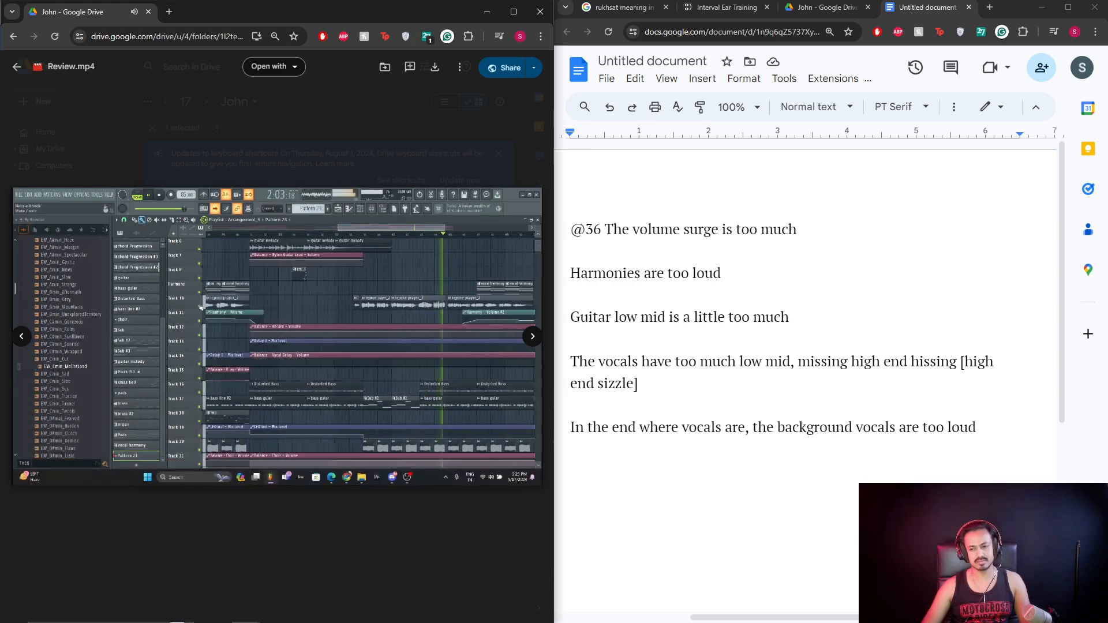
Play the review video on from 2:04 and pause it at 2:18.
{"action": "left_click", "coordinate": [388, 286]}
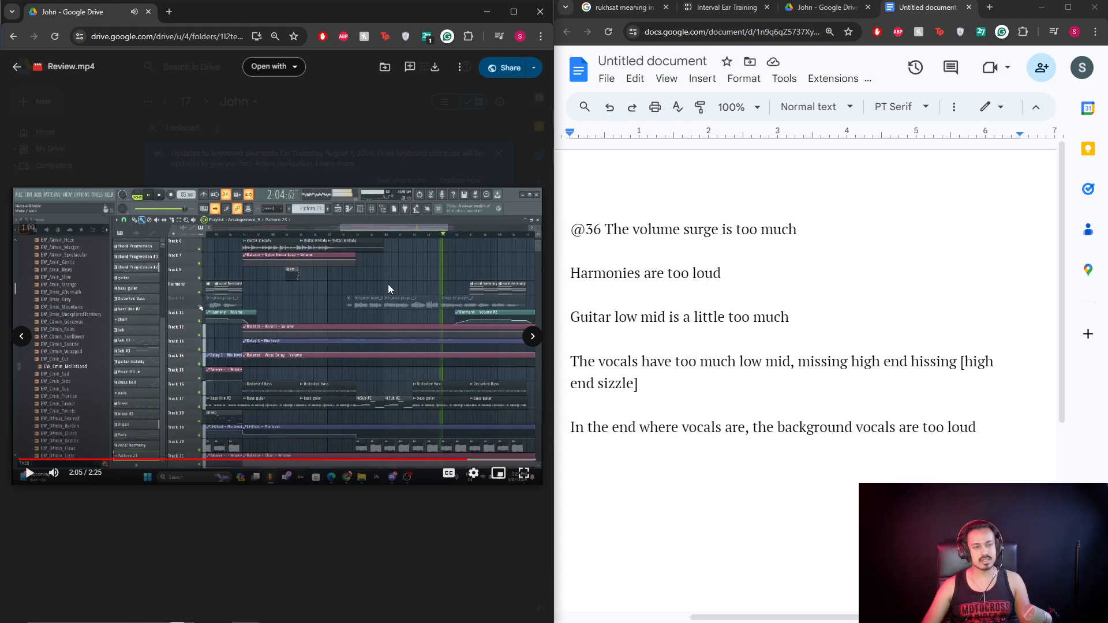
{"action": "scroll", "coordinate": [444, 307], "scroll_direction": "up", "scroll_amount": 1, "text": "ctrl"}
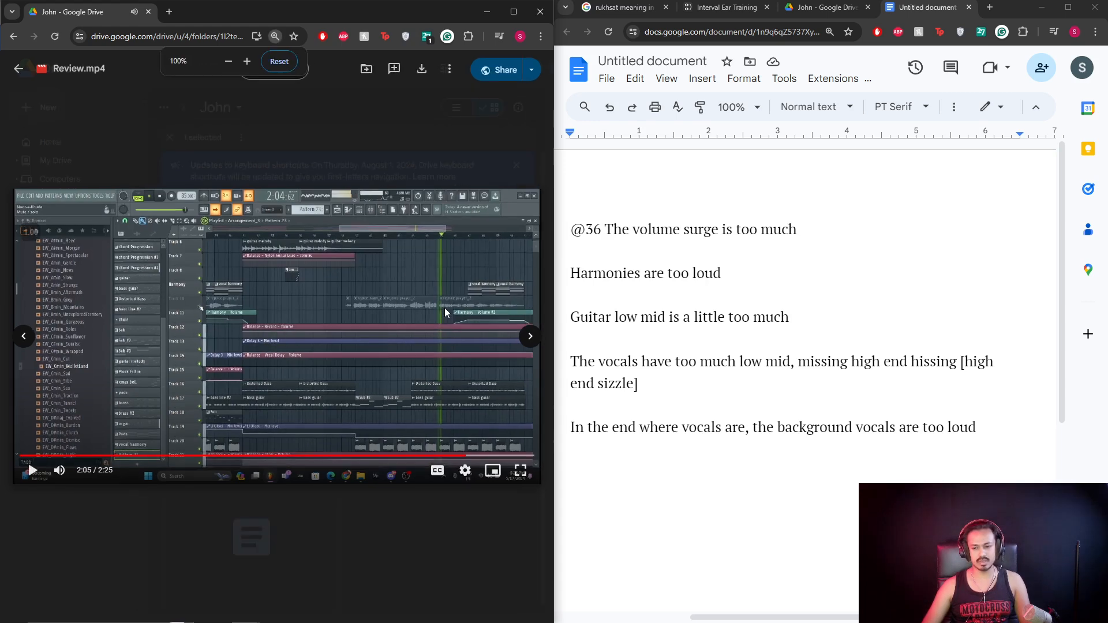
{"action": "scroll", "coordinate": [444, 307], "scroll_direction": "down", "scroll_amount": 1, "text": "ctrl"}
{"action": "left_click", "coordinate": [444, 399]}
{"action": "scroll", "coordinate": [484, 459], "scroll_direction": "up", "scroll_amount": 1, "text": "ctrl"}
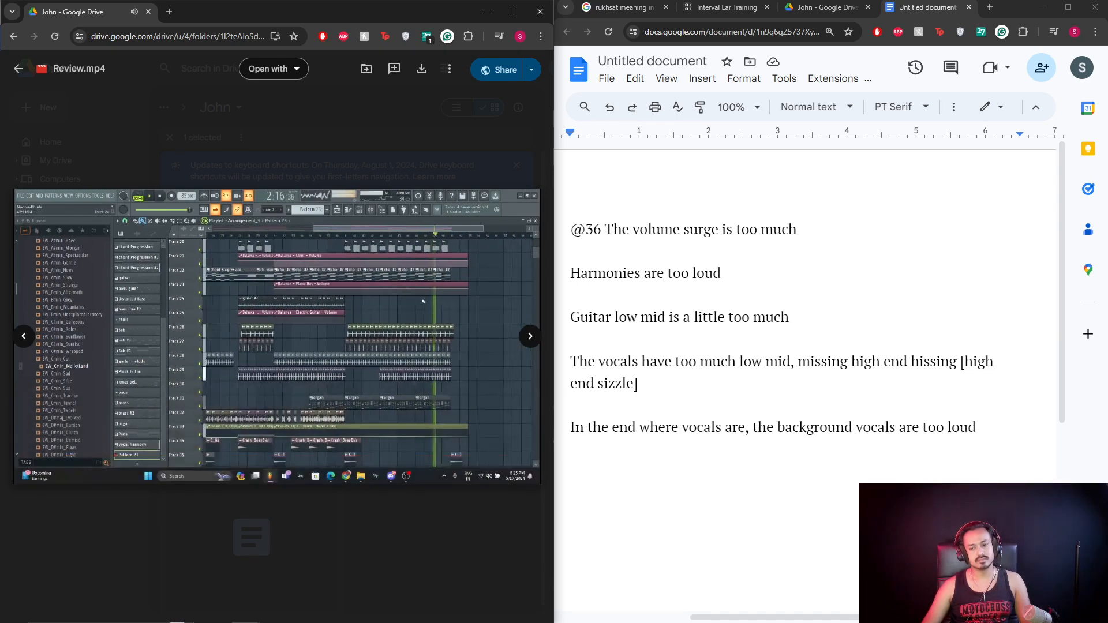
{"action": "left_click", "coordinate": [496, 393]}
Start a new line below the background-vocals note and begin the bass note with 'The b'.
{"action": "left_click", "coordinate": [999, 423]}
{"action": "double_click", "coordinate": [999, 423]}
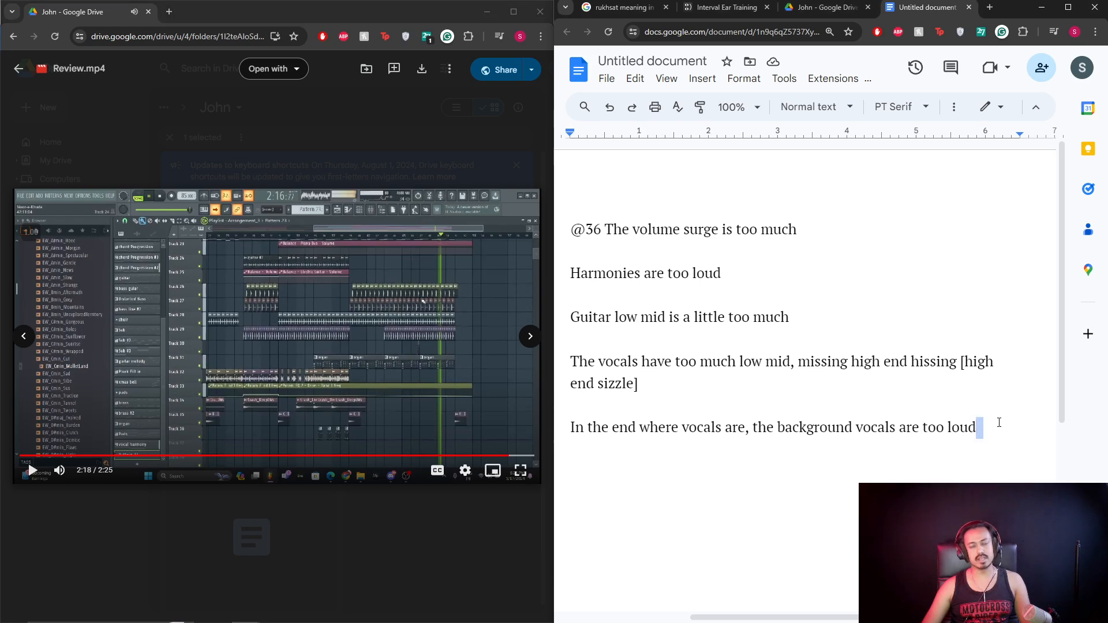
{"action": "key", "text": "Return"}
{"action": "type", "text": "The bass, reduce the volume work on the EQ"}
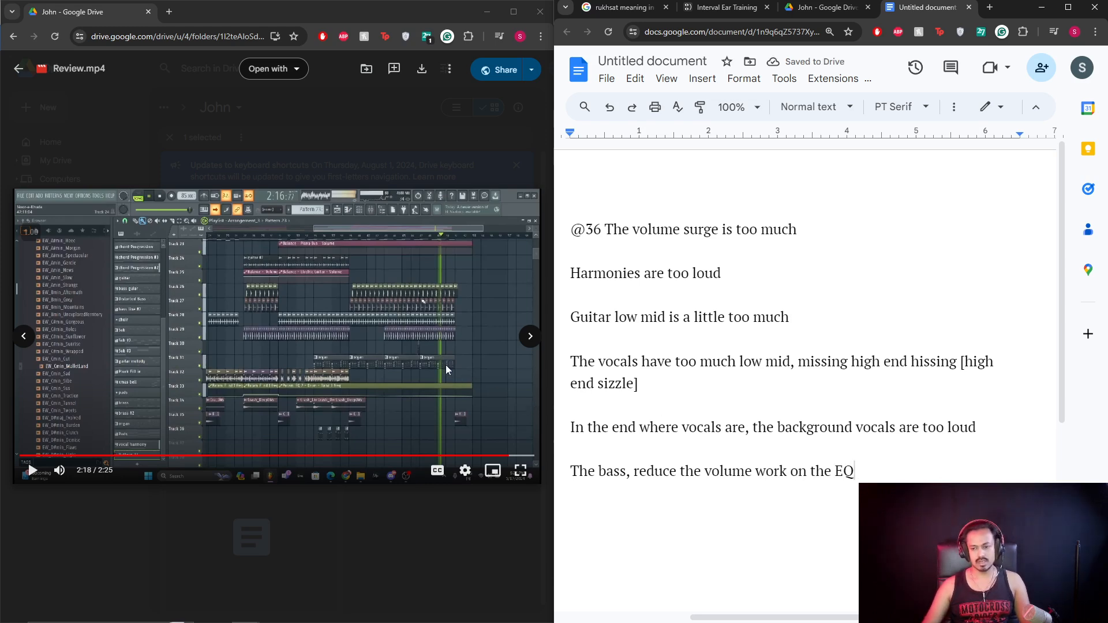
Re-check the bass passage by replaying the video around 2:13, 1:49 and 2:00–2:05.
{"action": "left_click", "coordinate": [491, 456]}
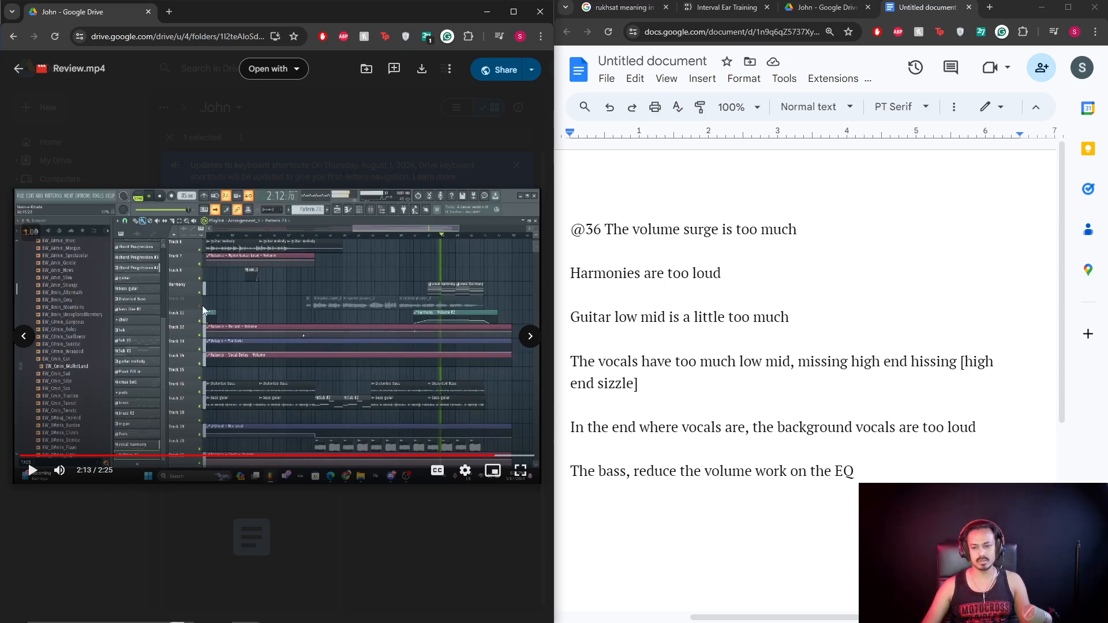
{"action": "left_click", "coordinate": [325, 348]}
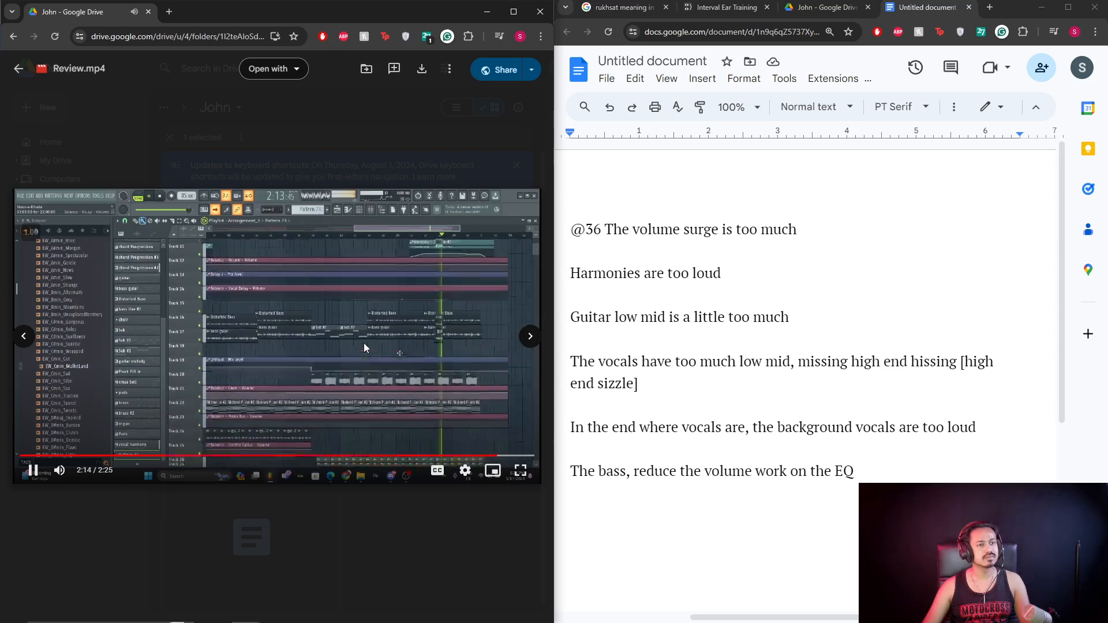
{"action": "left_click", "coordinate": [364, 343]}
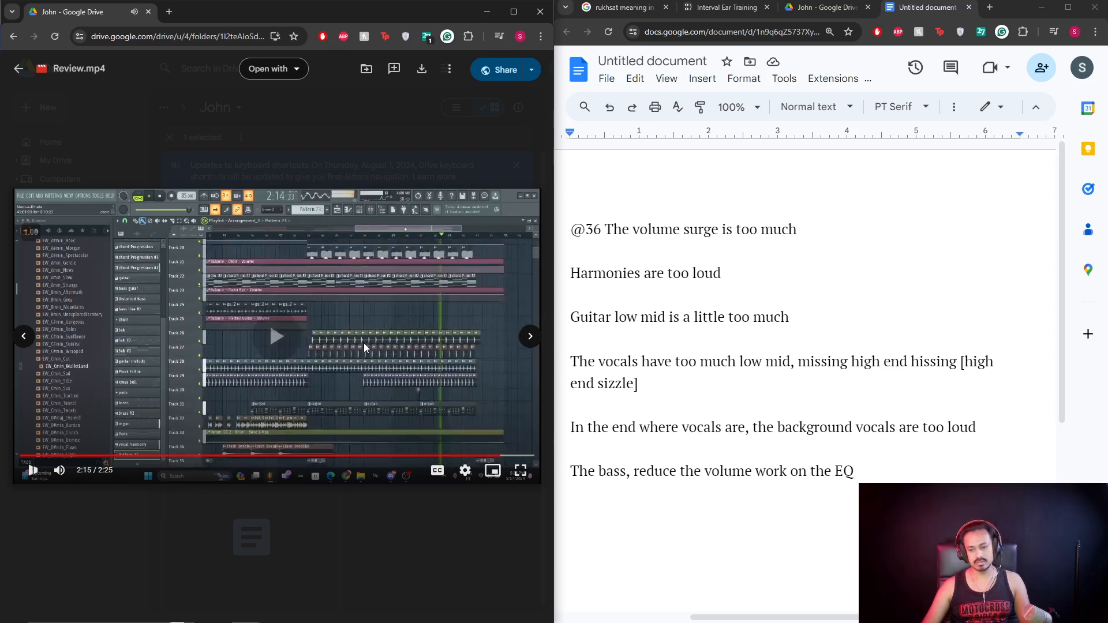
{"action": "left_click", "coordinate": [364, 342]}
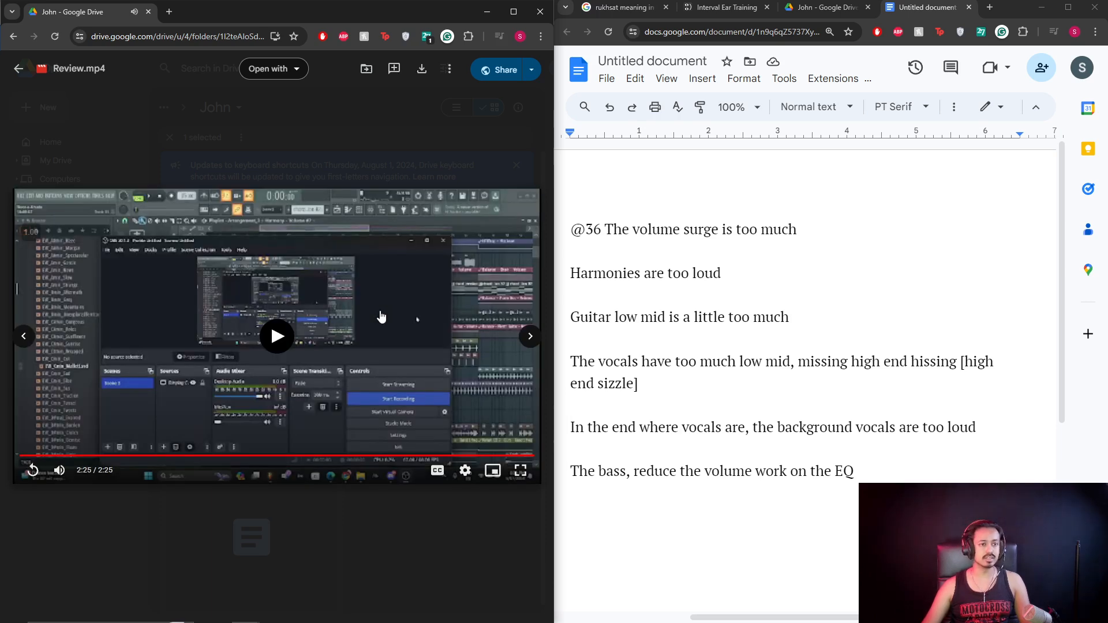
{"action": "left_click", "coordinate": [410, 456]}
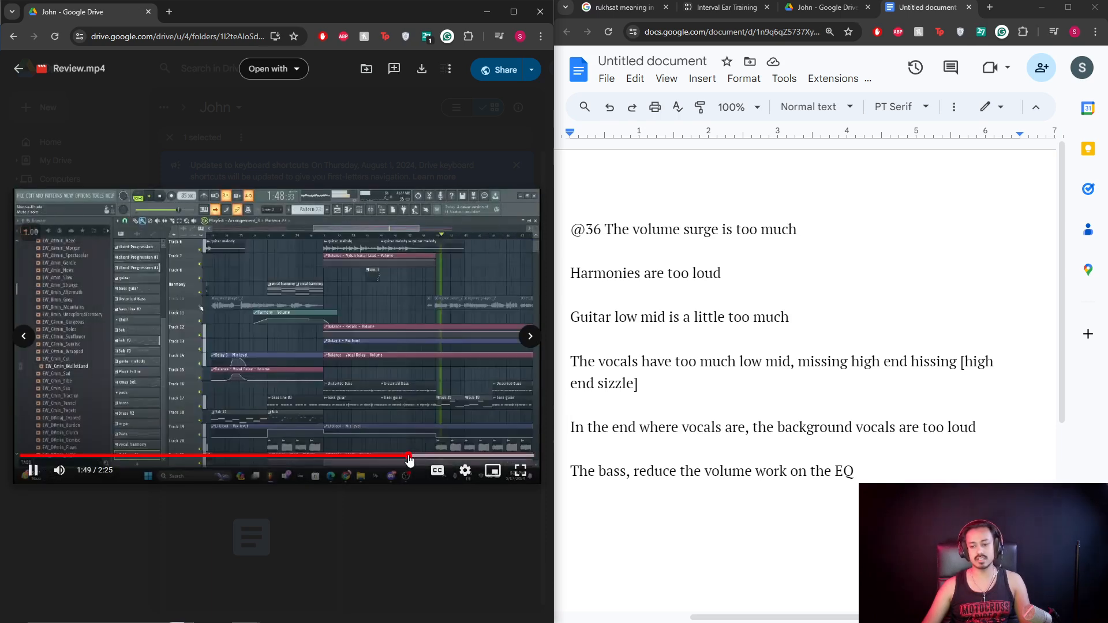
{"action": "left_click", "coordinate": [331, 355]}
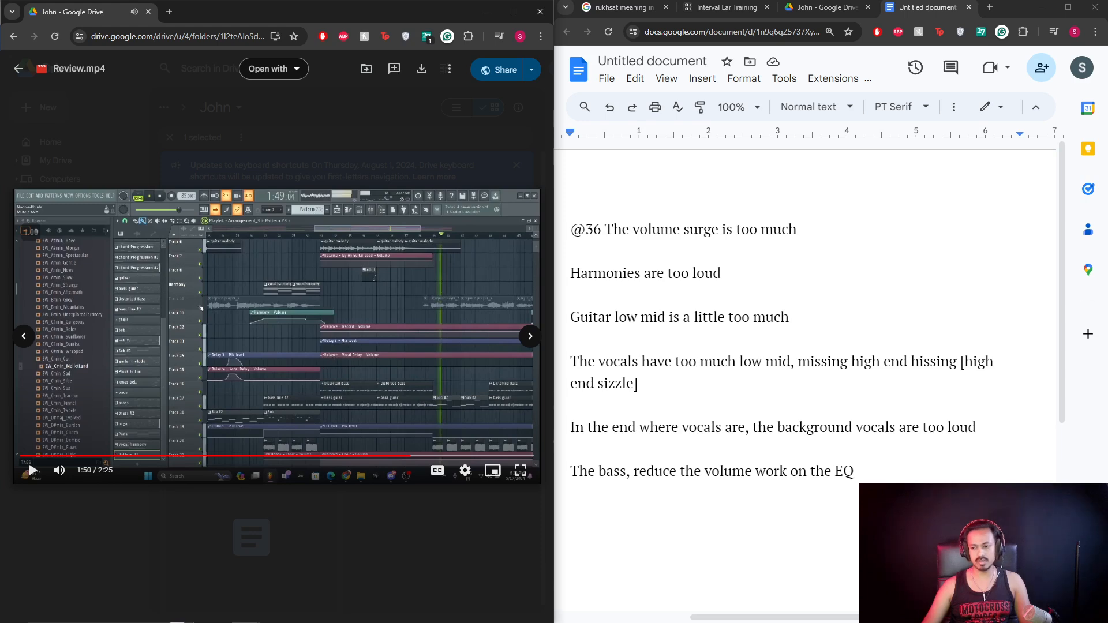
{"action": "left_click", "coordinate": [898, 473]}
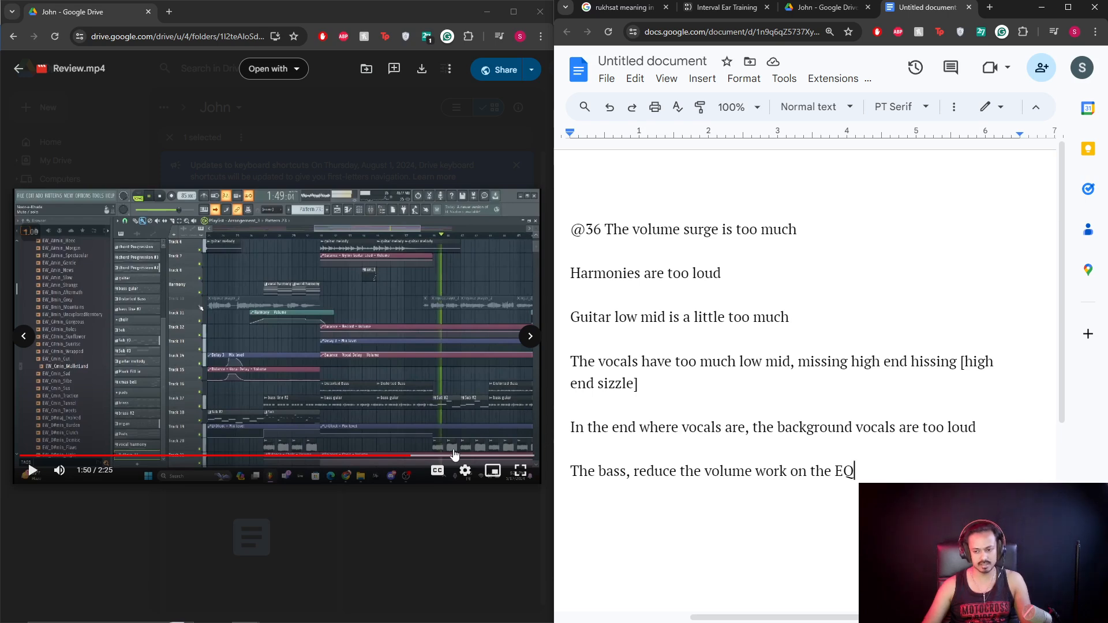
{"action": "left_click", "coordinate": [455, 455]}
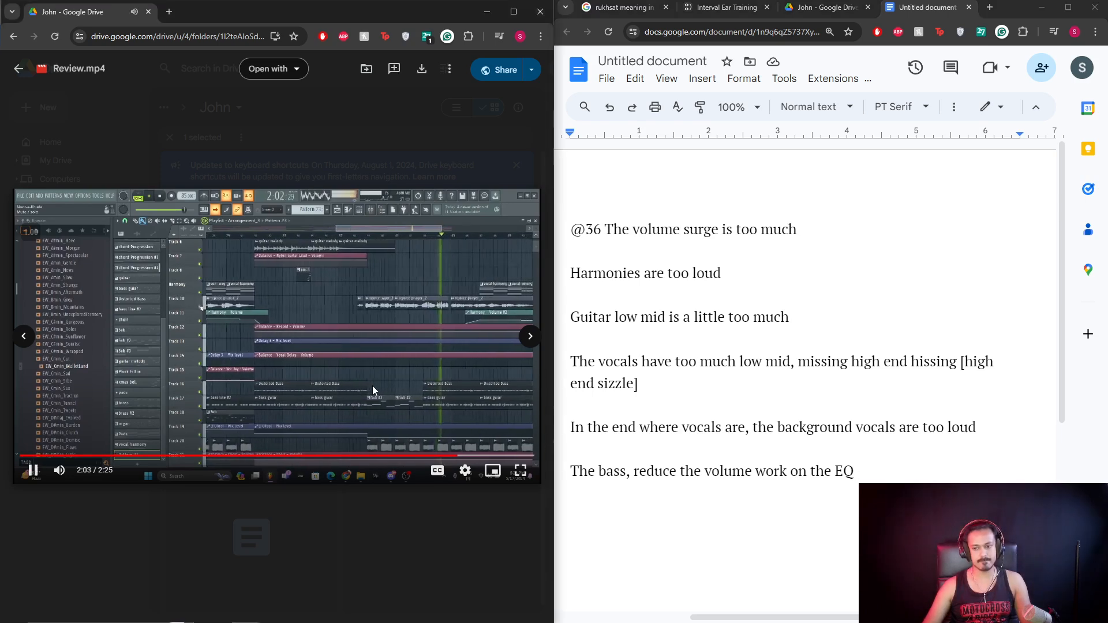
{"action": "left_click", "coordinate": [373, 386]}
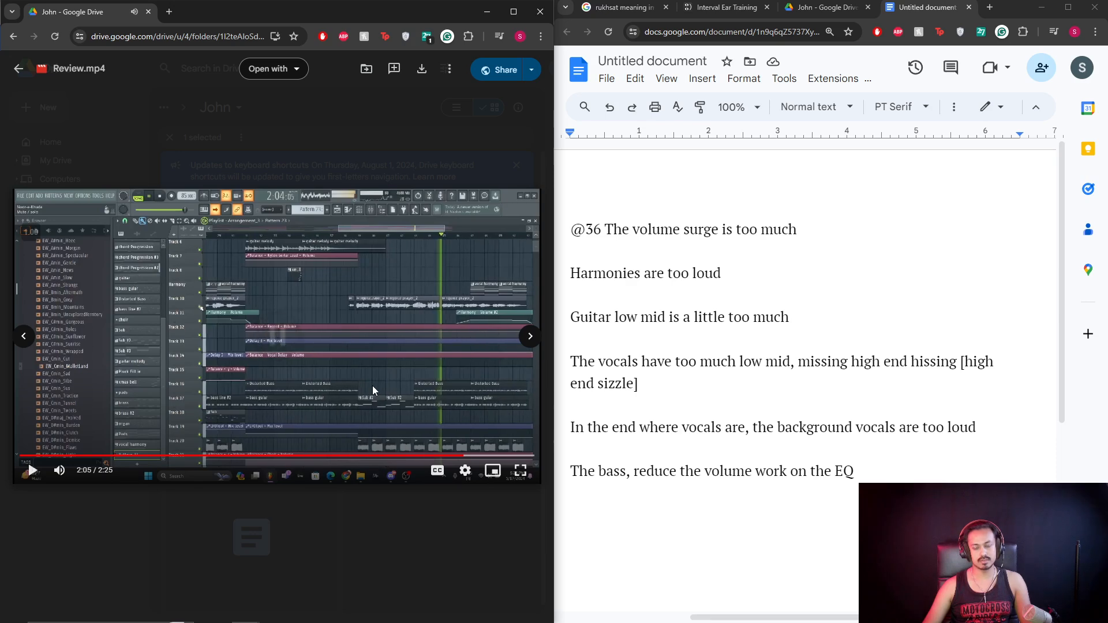
Close the Review.mp4 preview and the notes document.
{"action": "left_click", "coordinate": [410, 156]}
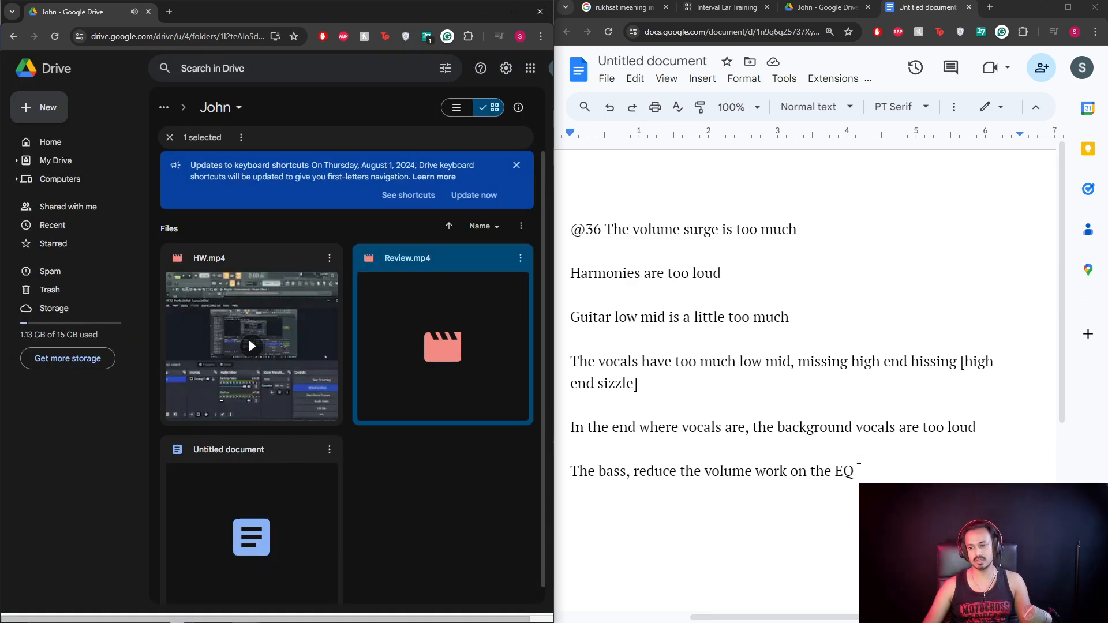
{"action": "left_click", "coordinate": [859, 459]}
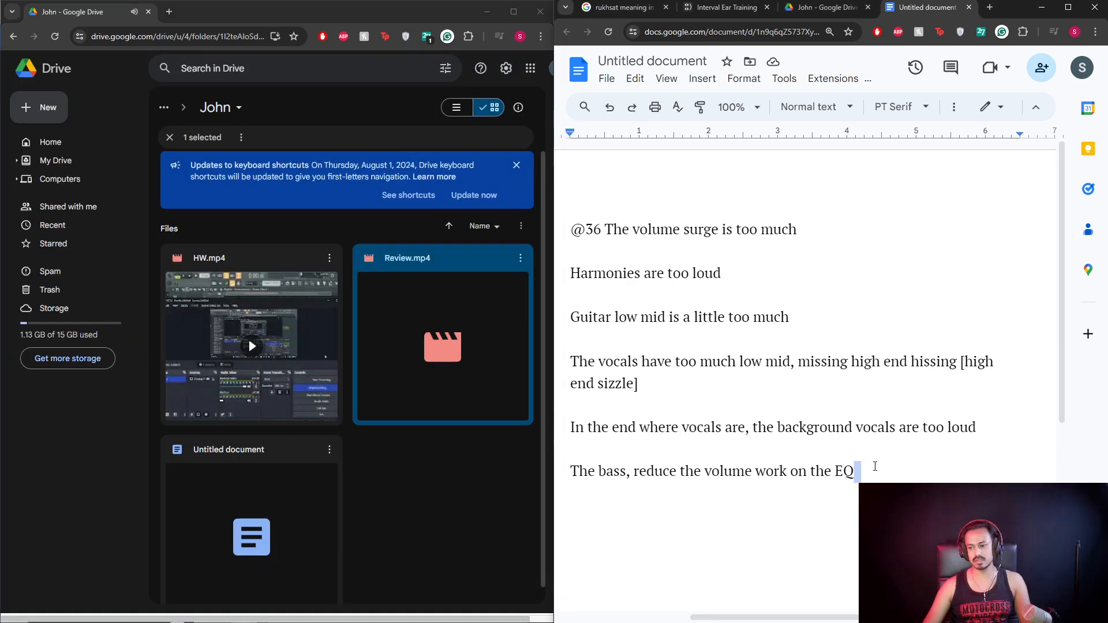
{"action": "left_click", "coordinate": [970, 7]}
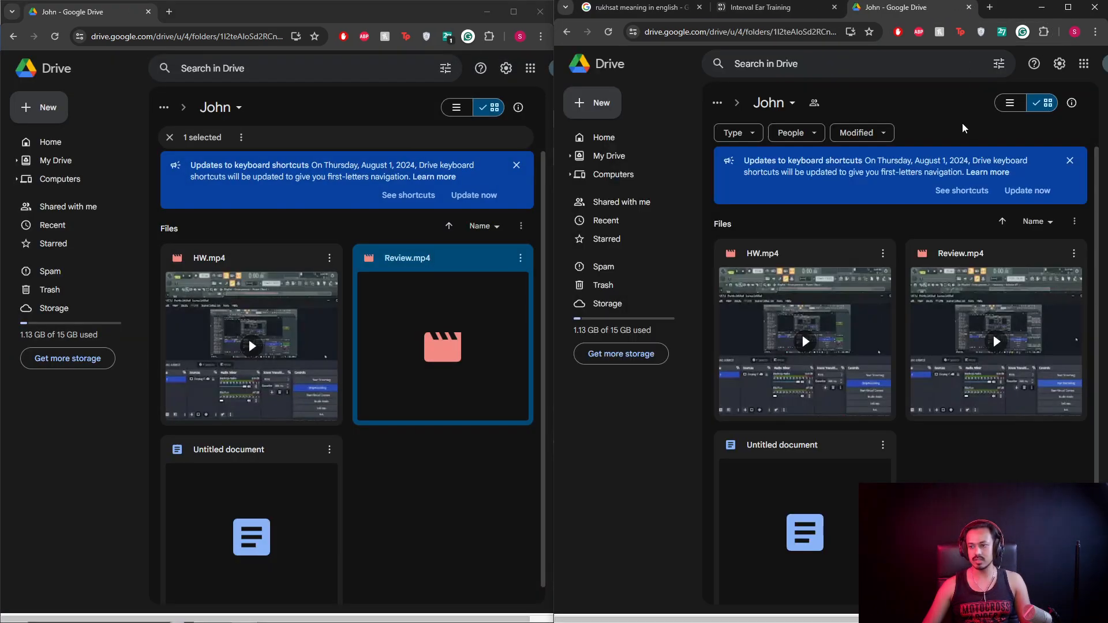
Minimise one Drive window, then close the e-book reader and the other Drive window.
{"action": "left_click", "coordinate": [1042, 11]}
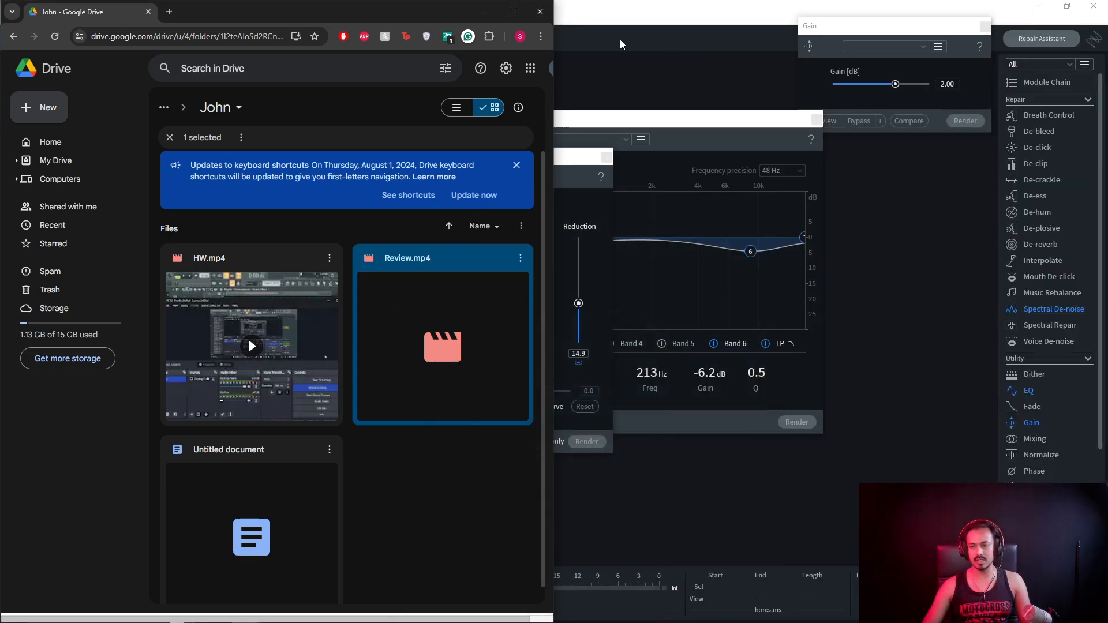
{"action": "left_click", "coordinate": [513, 11]}
{"action": "left_click", "coordinate": [1095, 36]}
{"action": "key", "text": "Escape"}
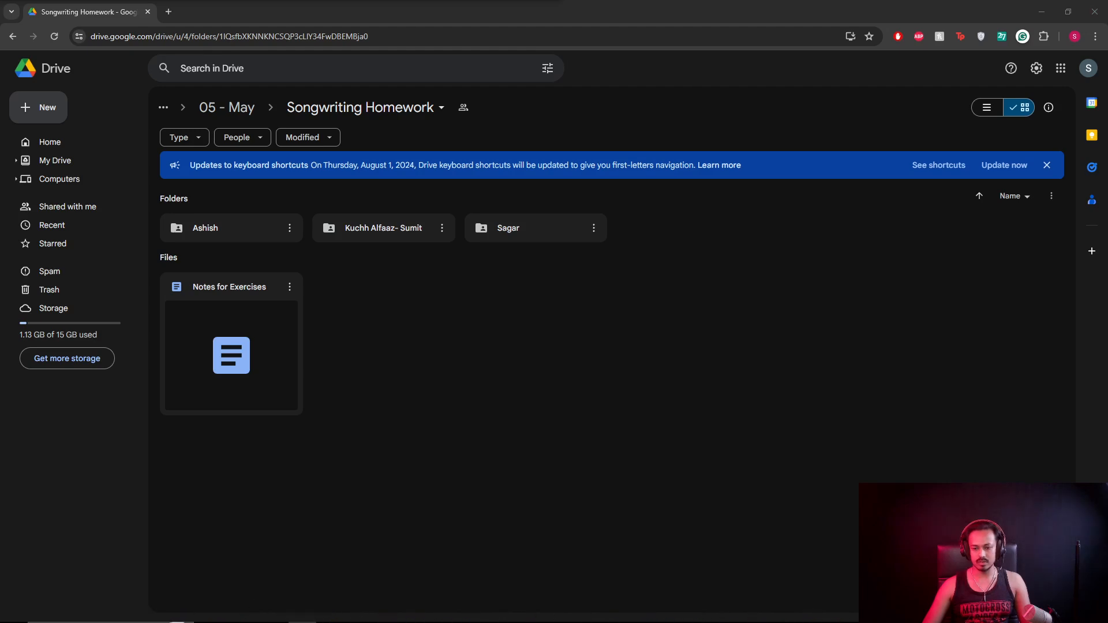
{"action": "left_click", "coordinate": [408, 611]}
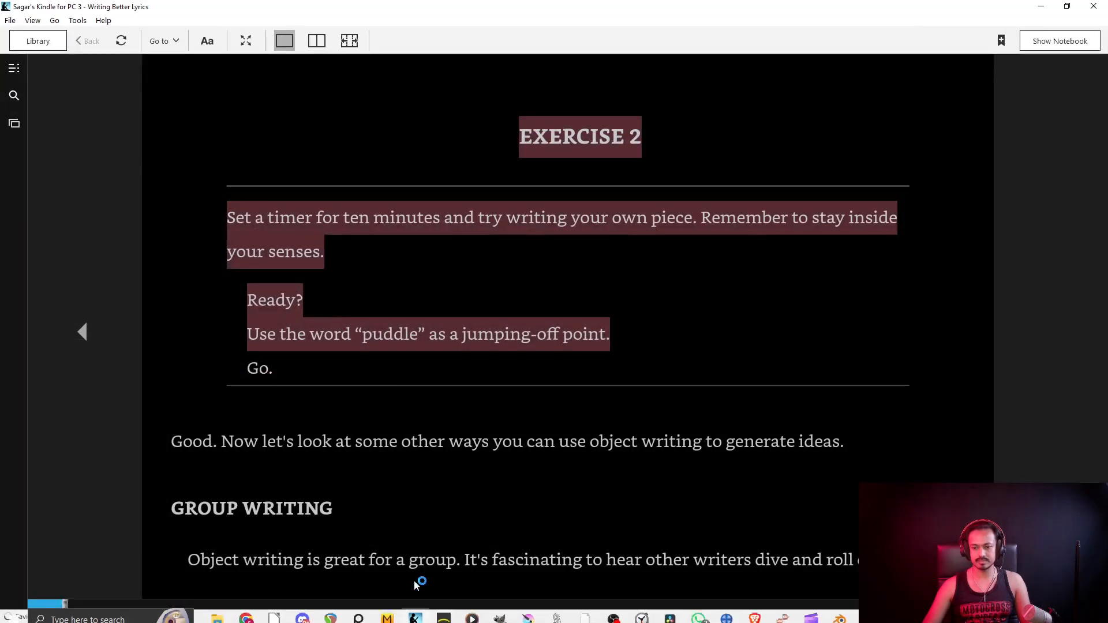
{"action": "left_click", "coordinate": [1095, 11]}
{"action": "left_click", "coordinate": [1095, 11]}
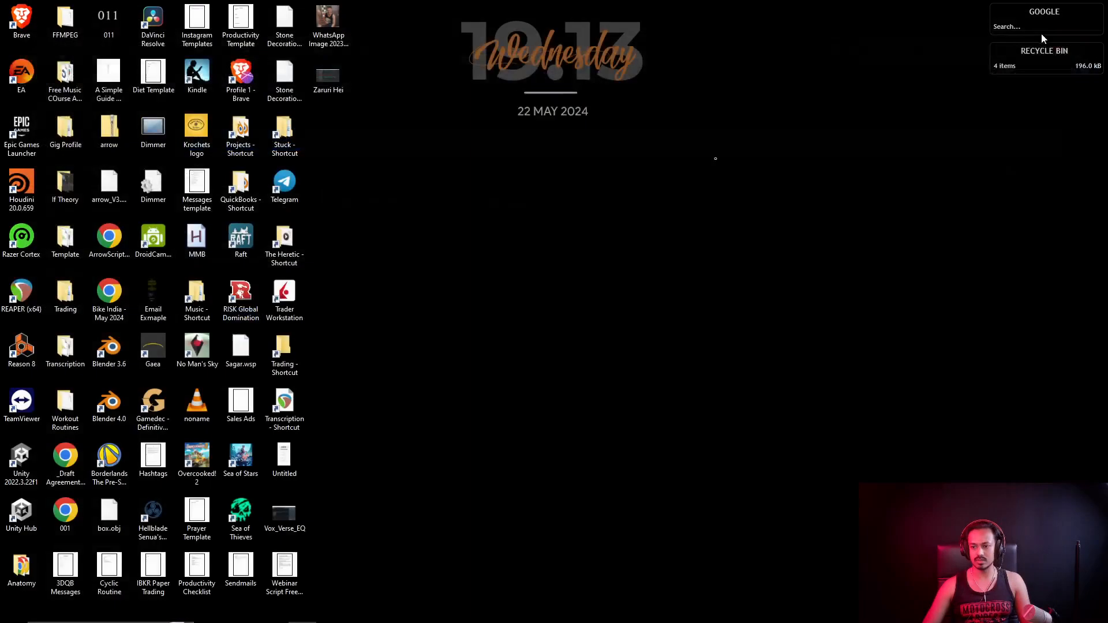